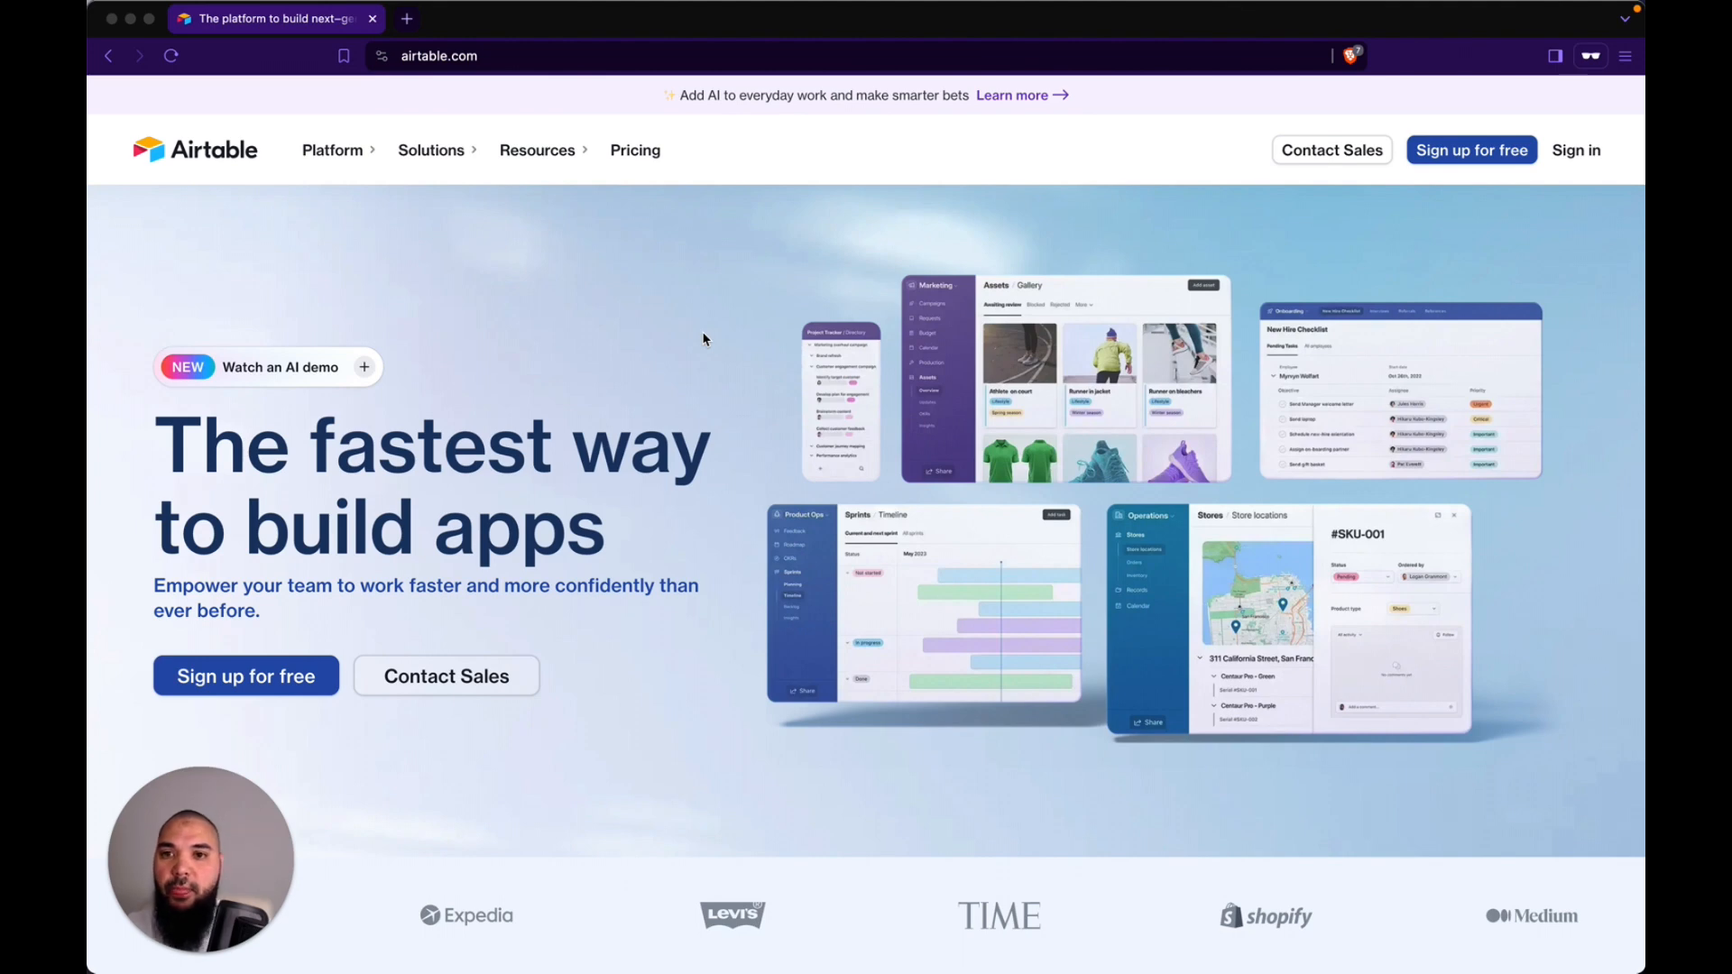
# Step: Open Airtable's pricing page and compare the Free, Team, Business and Enterprise Scale plans
pyautogui.click(643, 161)
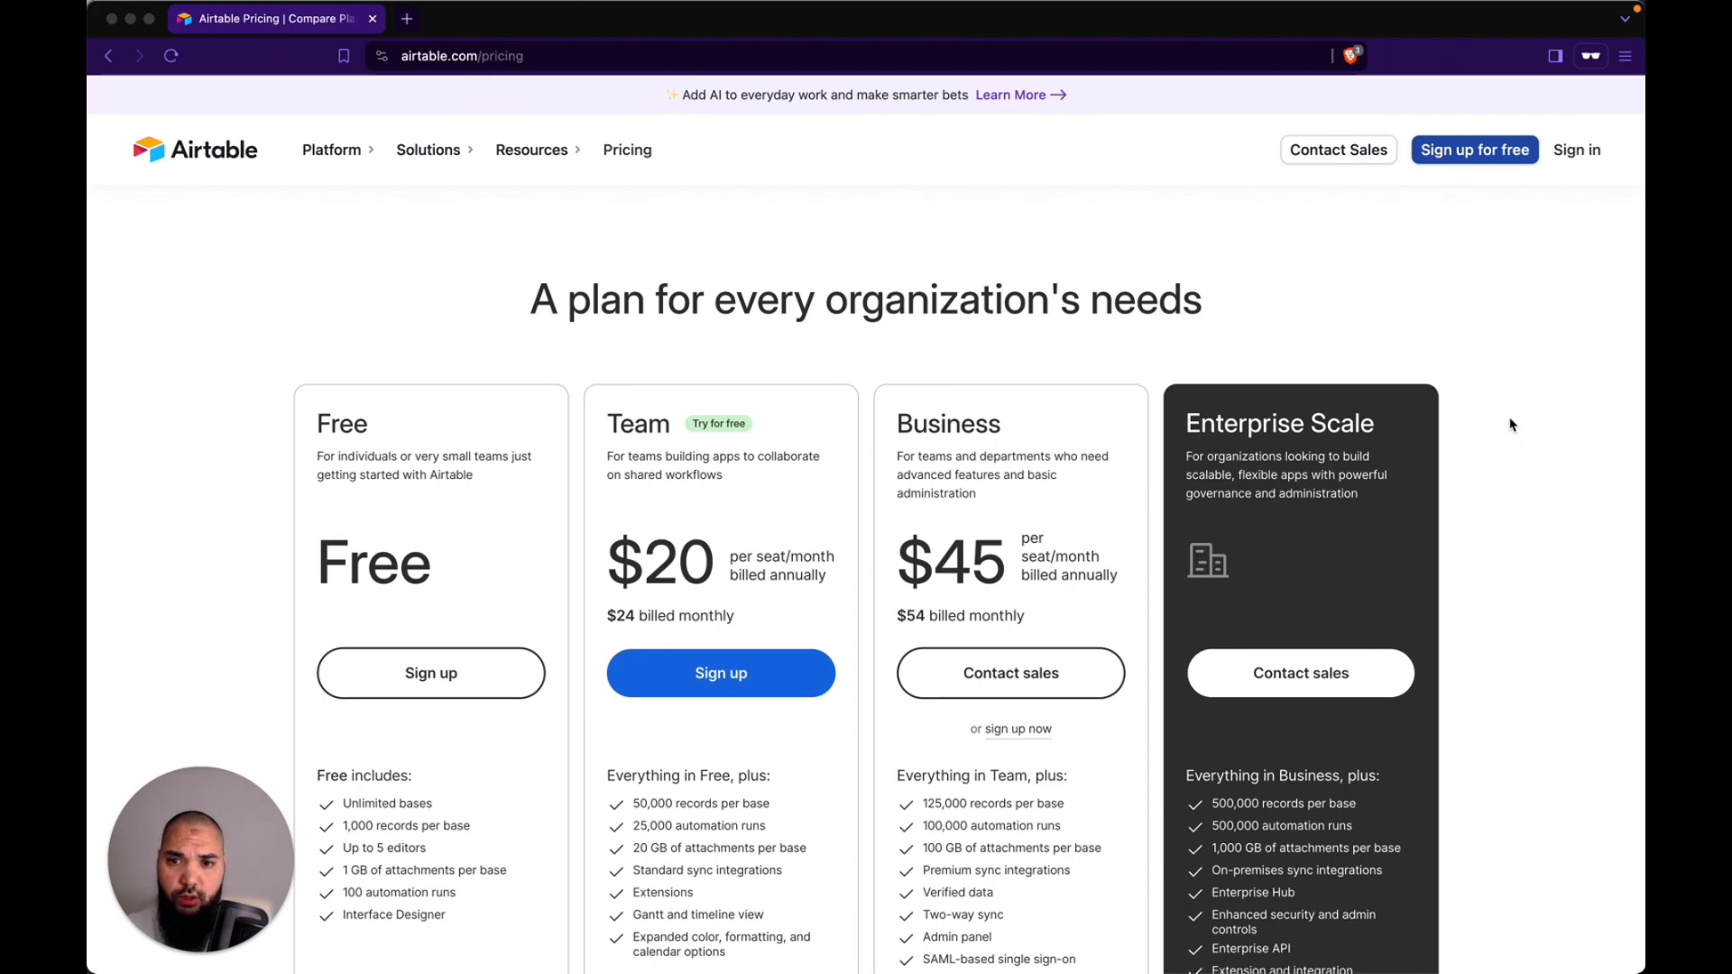
pyautogui.scroll(-2, 1510, 424)
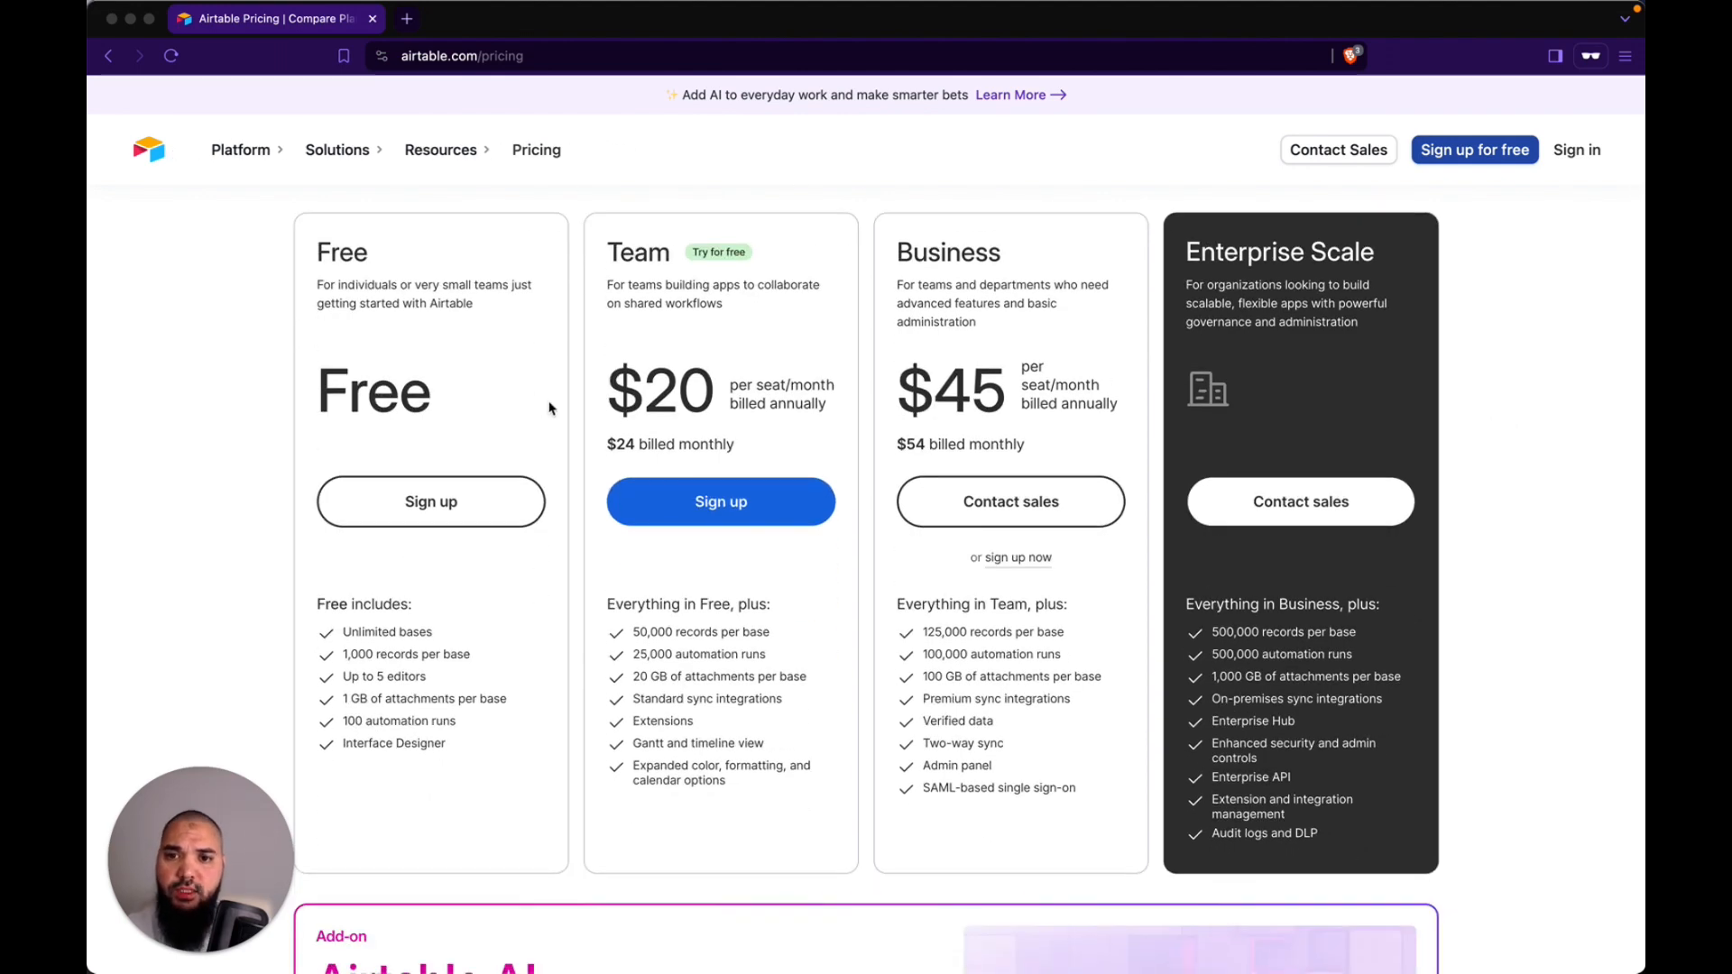
pyautogui.scroll(2, 1451, 387)
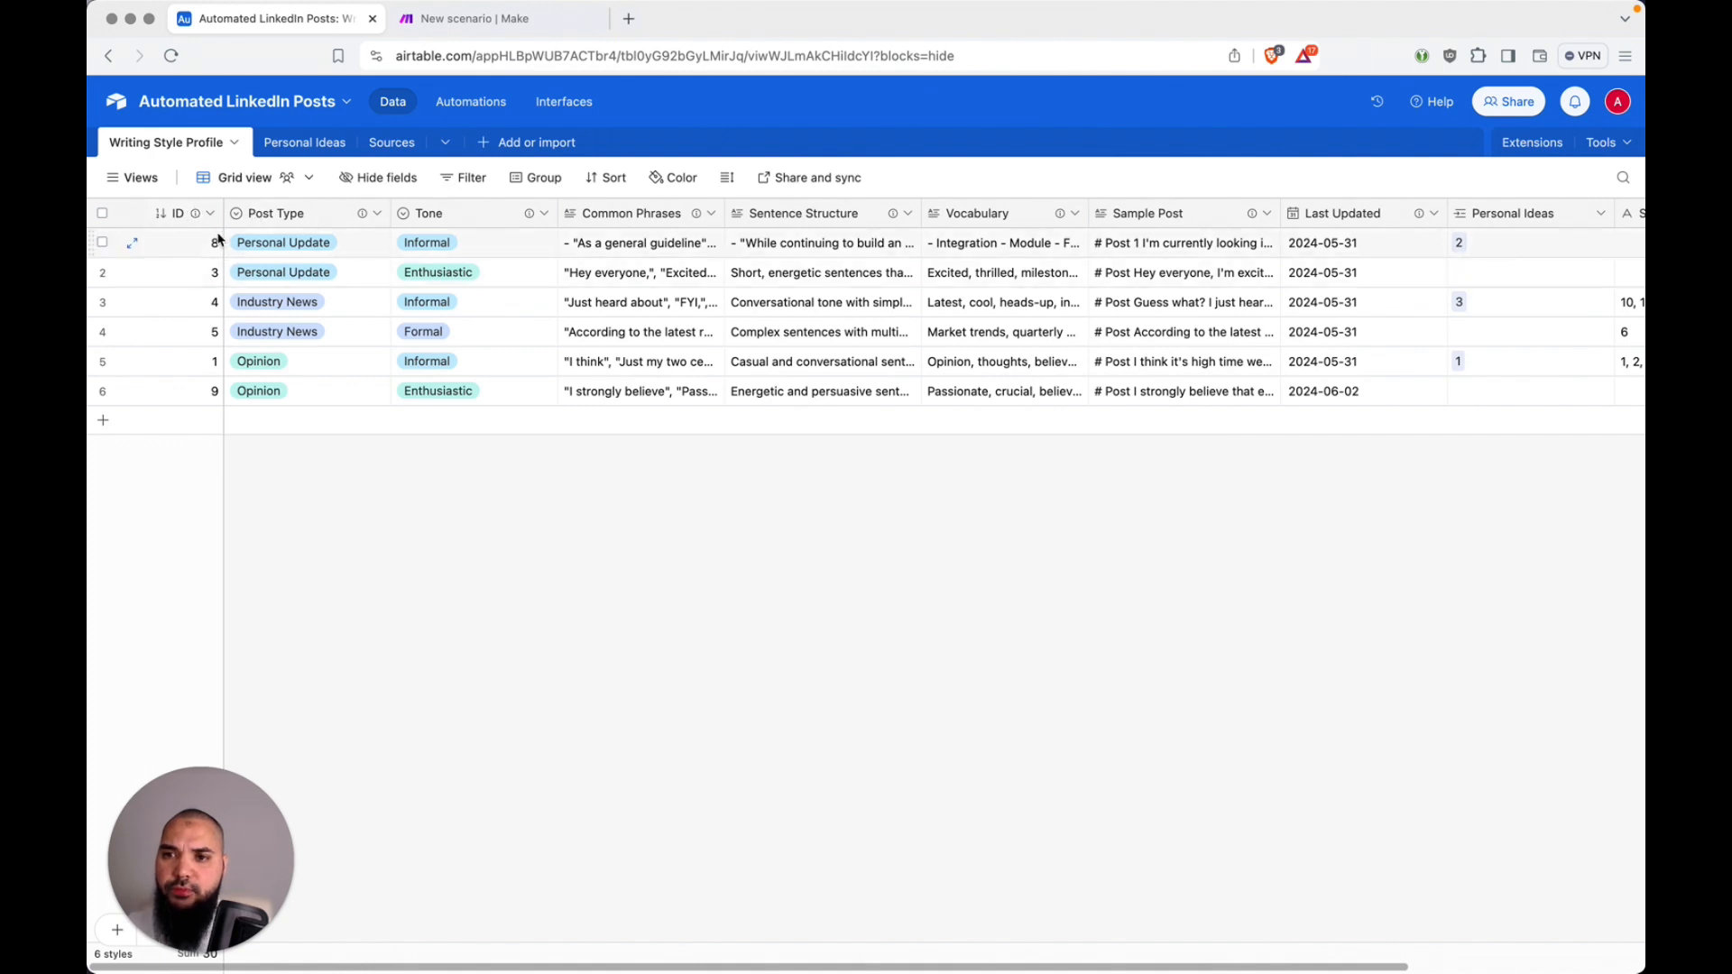
# Step: Review the field settings of ID, Post Type and Tone in the Writing Style Profile table, including Post Type's available field types, without saving changes
pyautogui.doubleClick(178, 214)
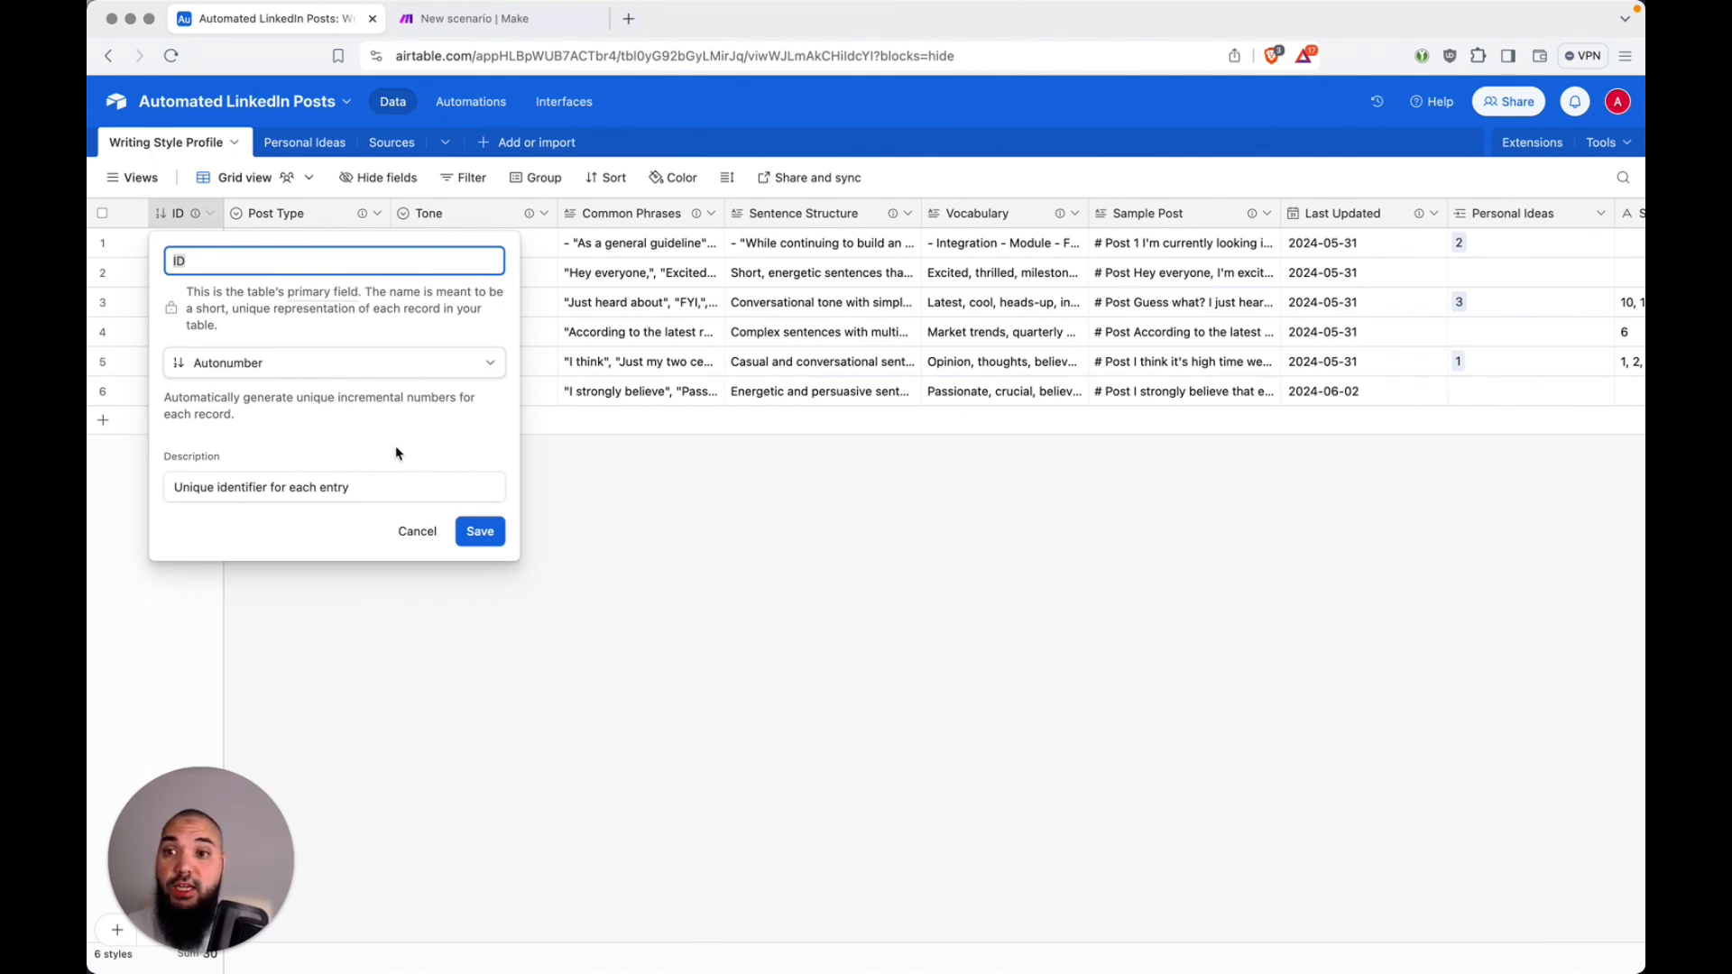
pyautogui.click(428, 536)
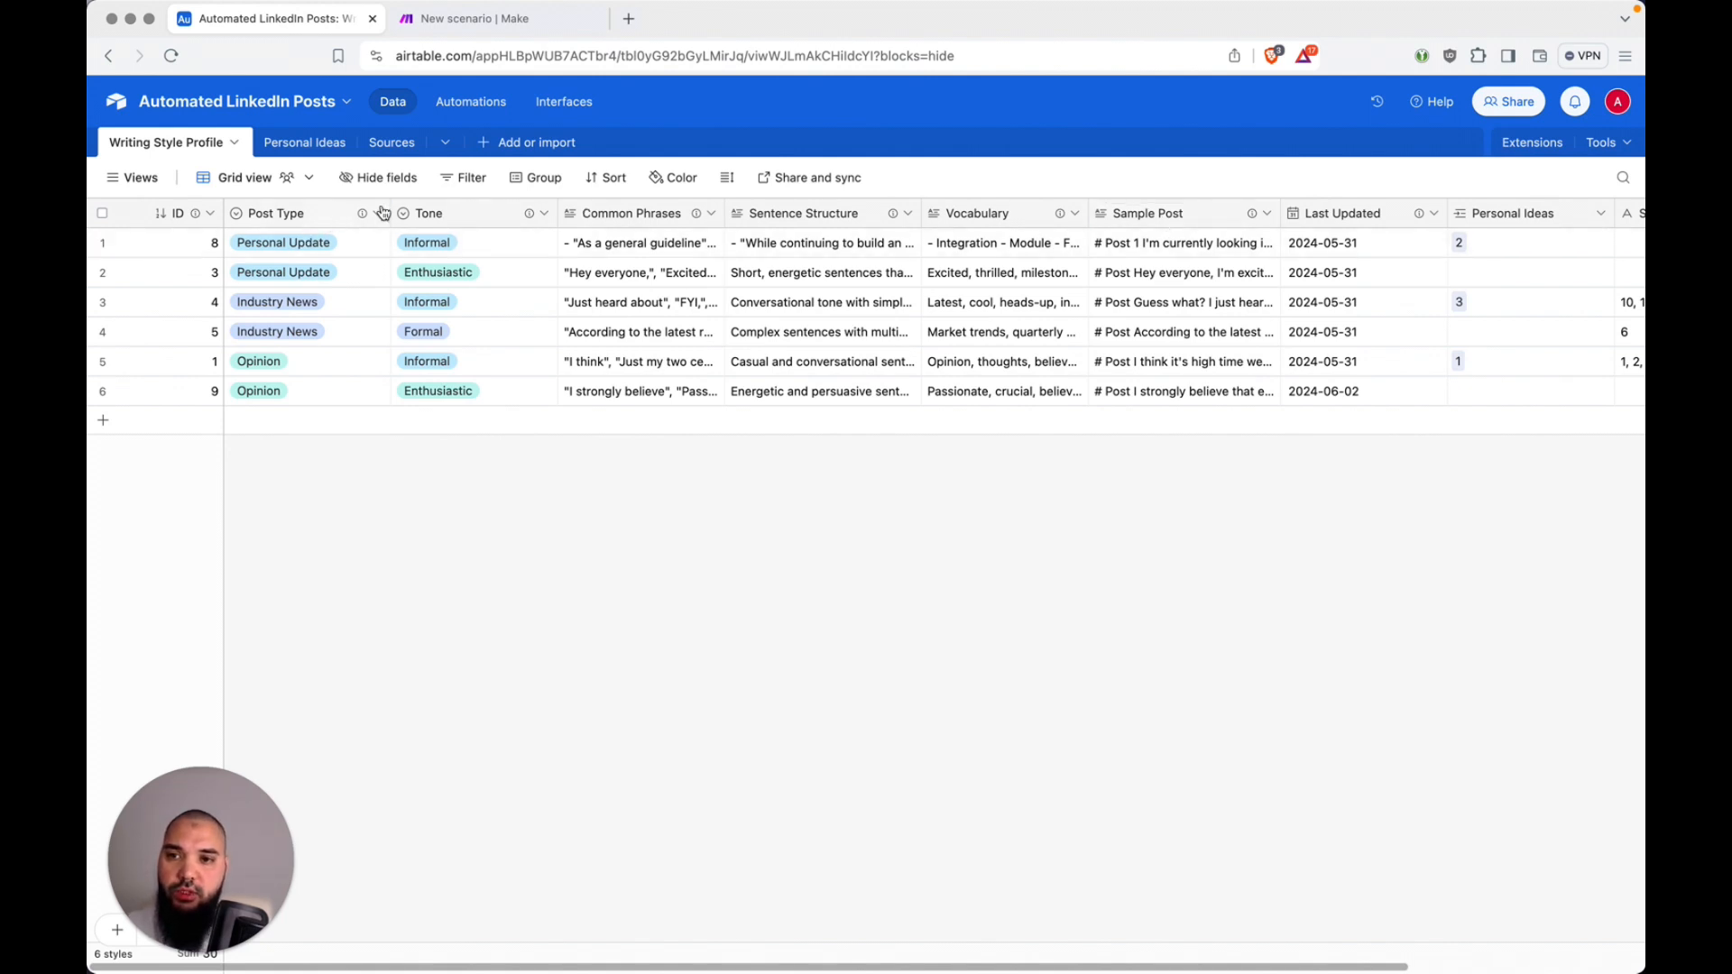
pyautogui.click(316, 217)
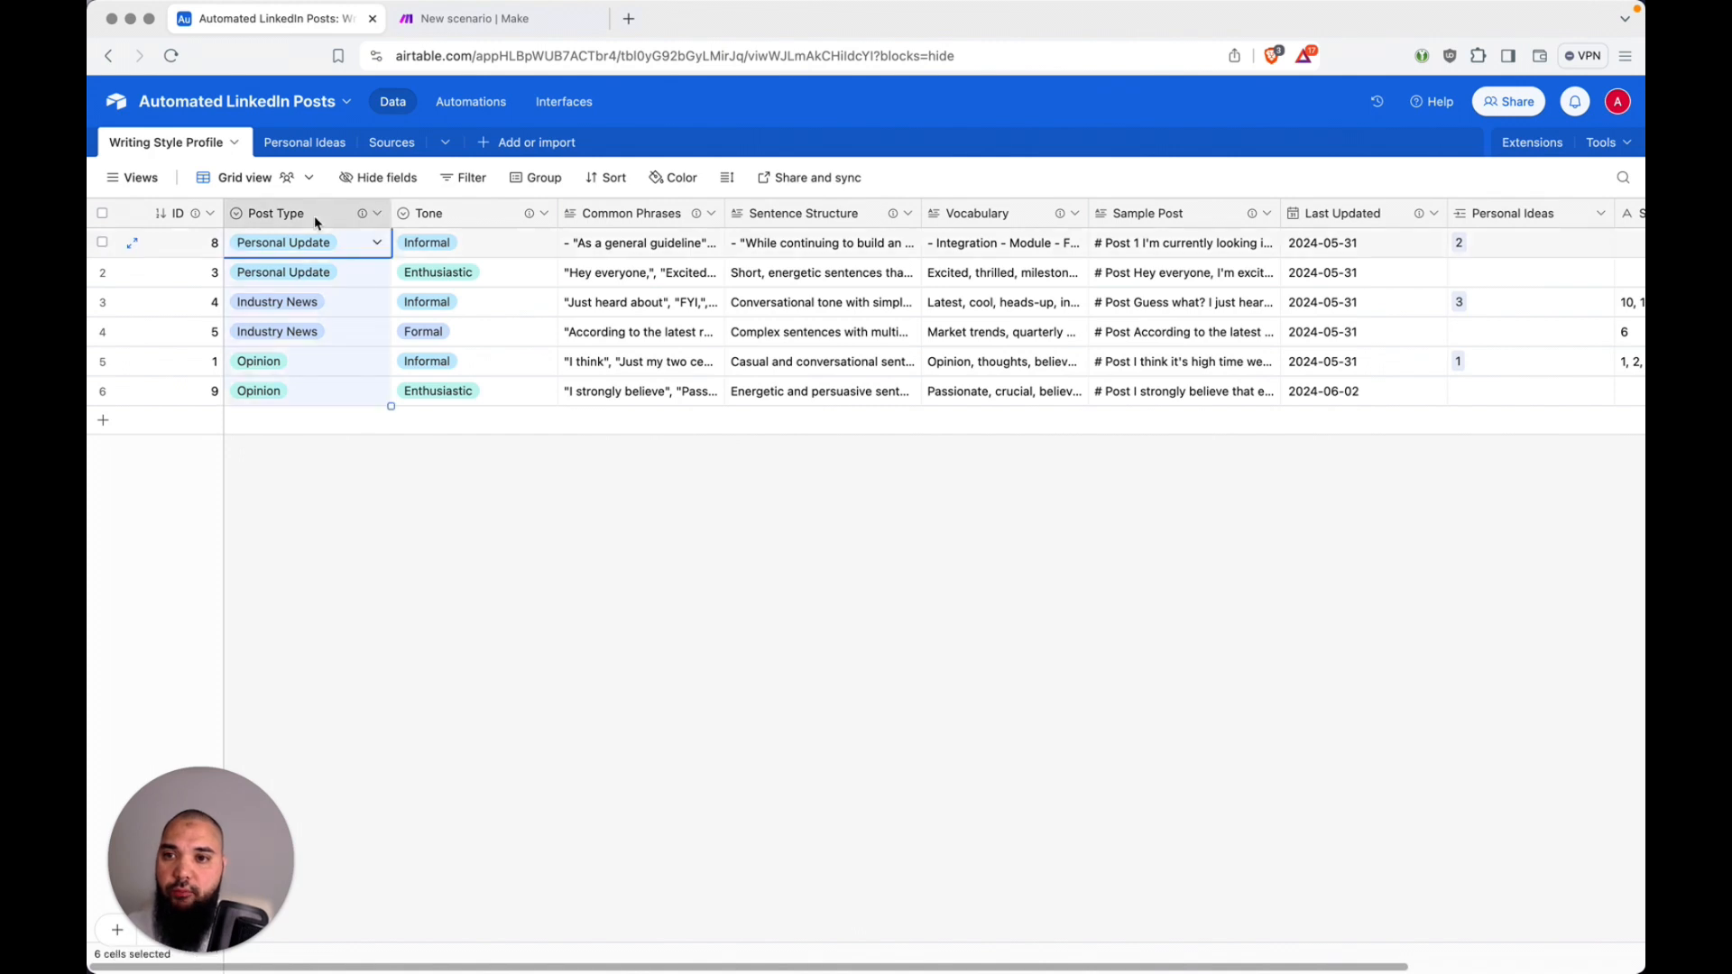
pyautogui.doubleClick(314, 215)
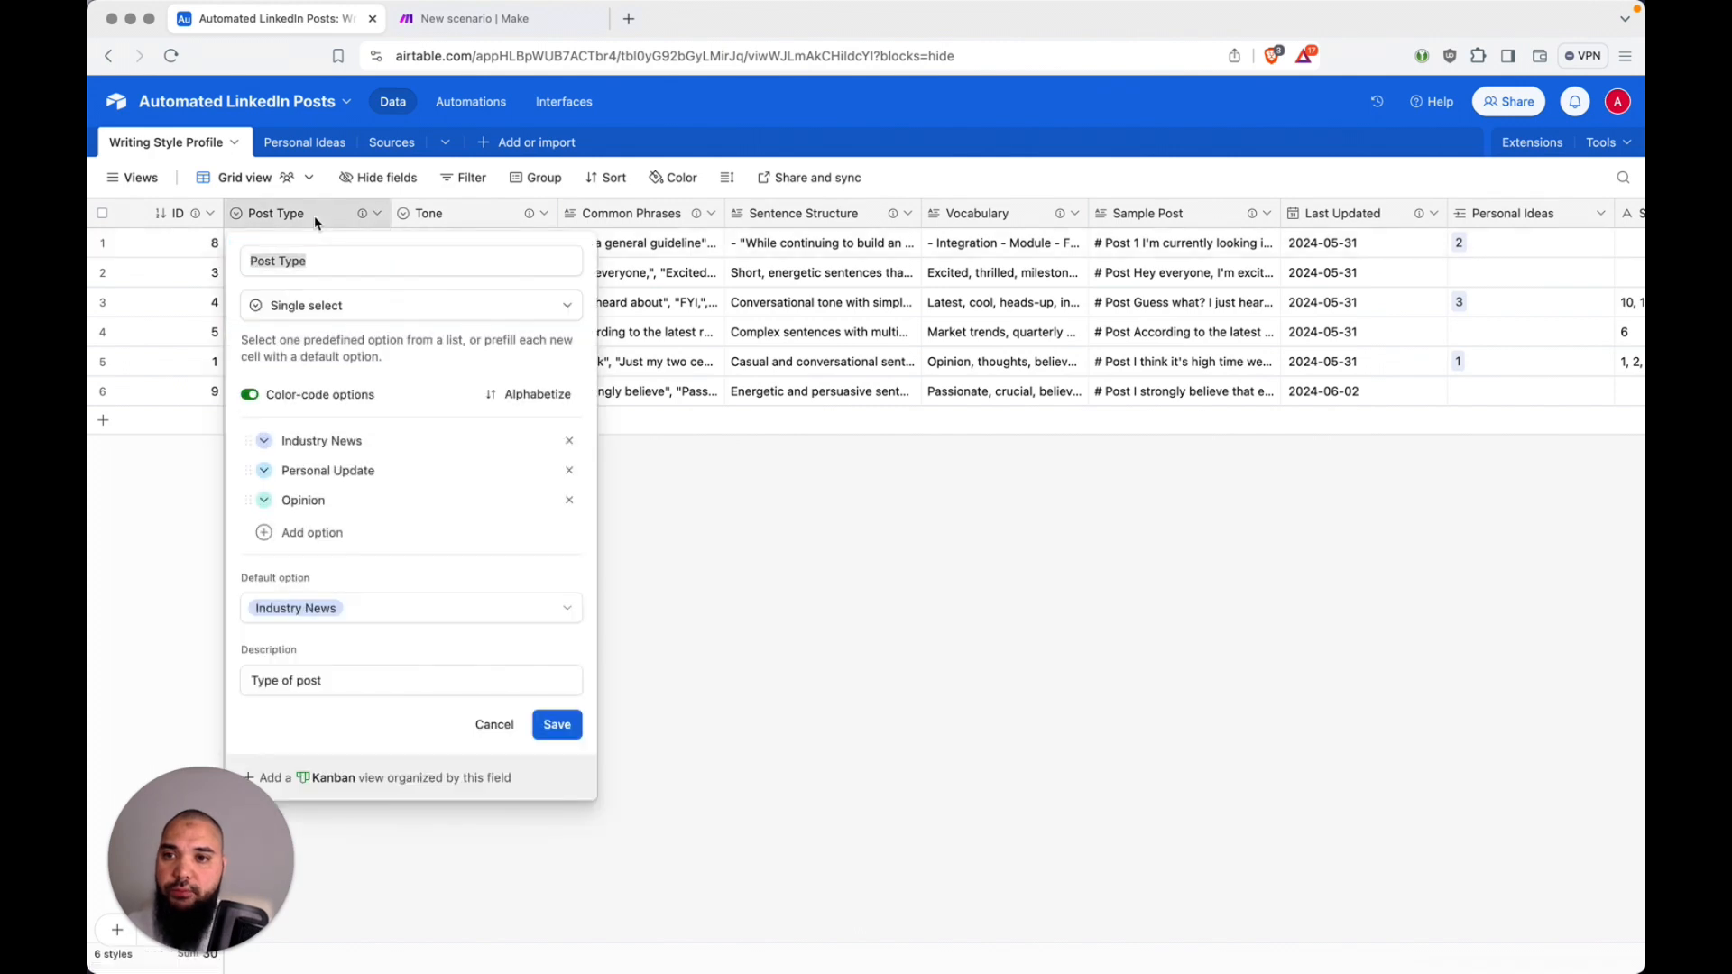
pyautogui.click(384, 311)
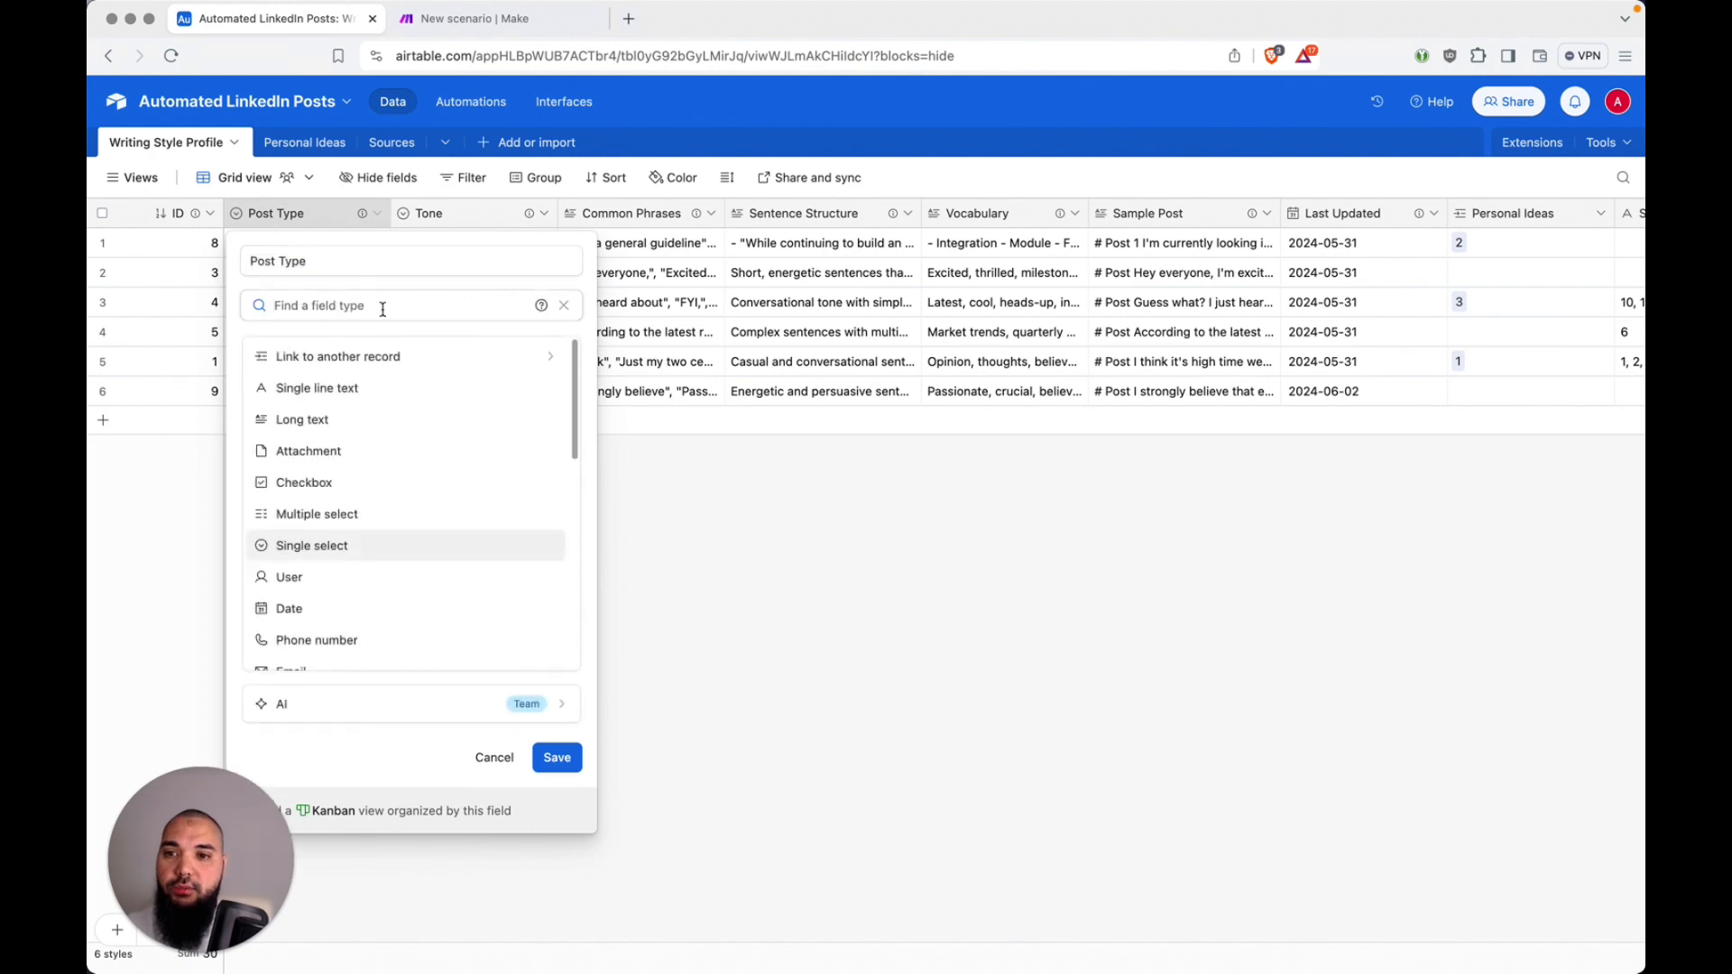
pyautogui.click(564, 306)
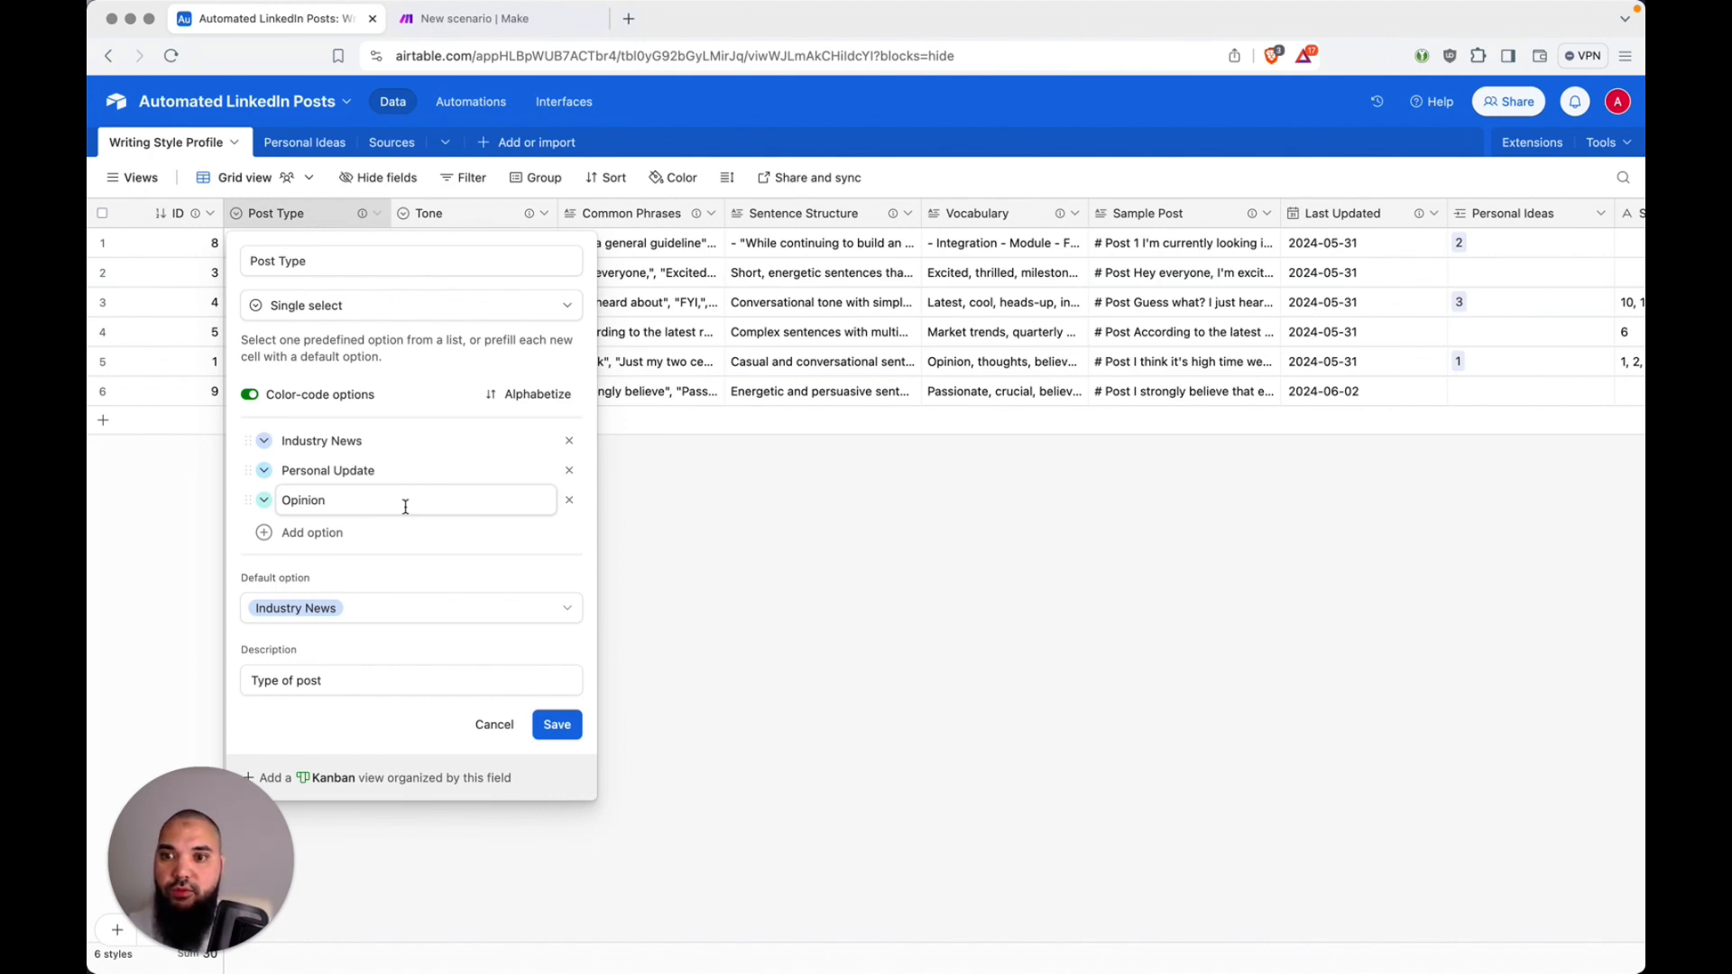
pyautogui.click(495, 726)
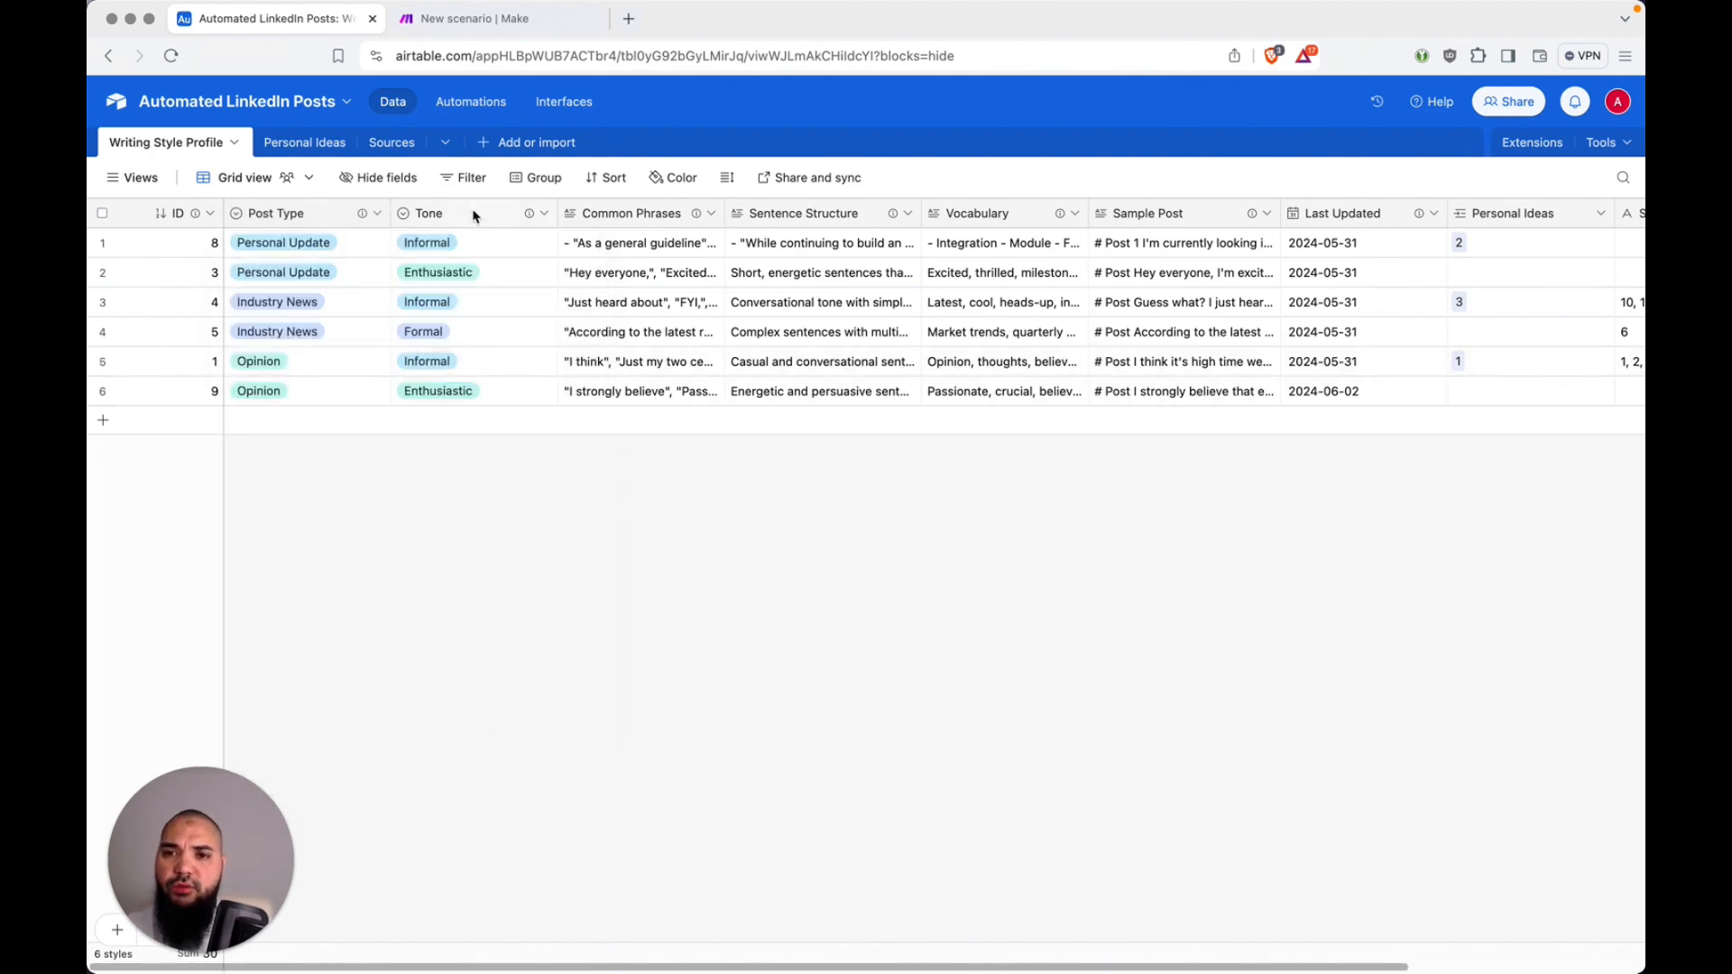
pyautogui.doubleClick(508, 219)
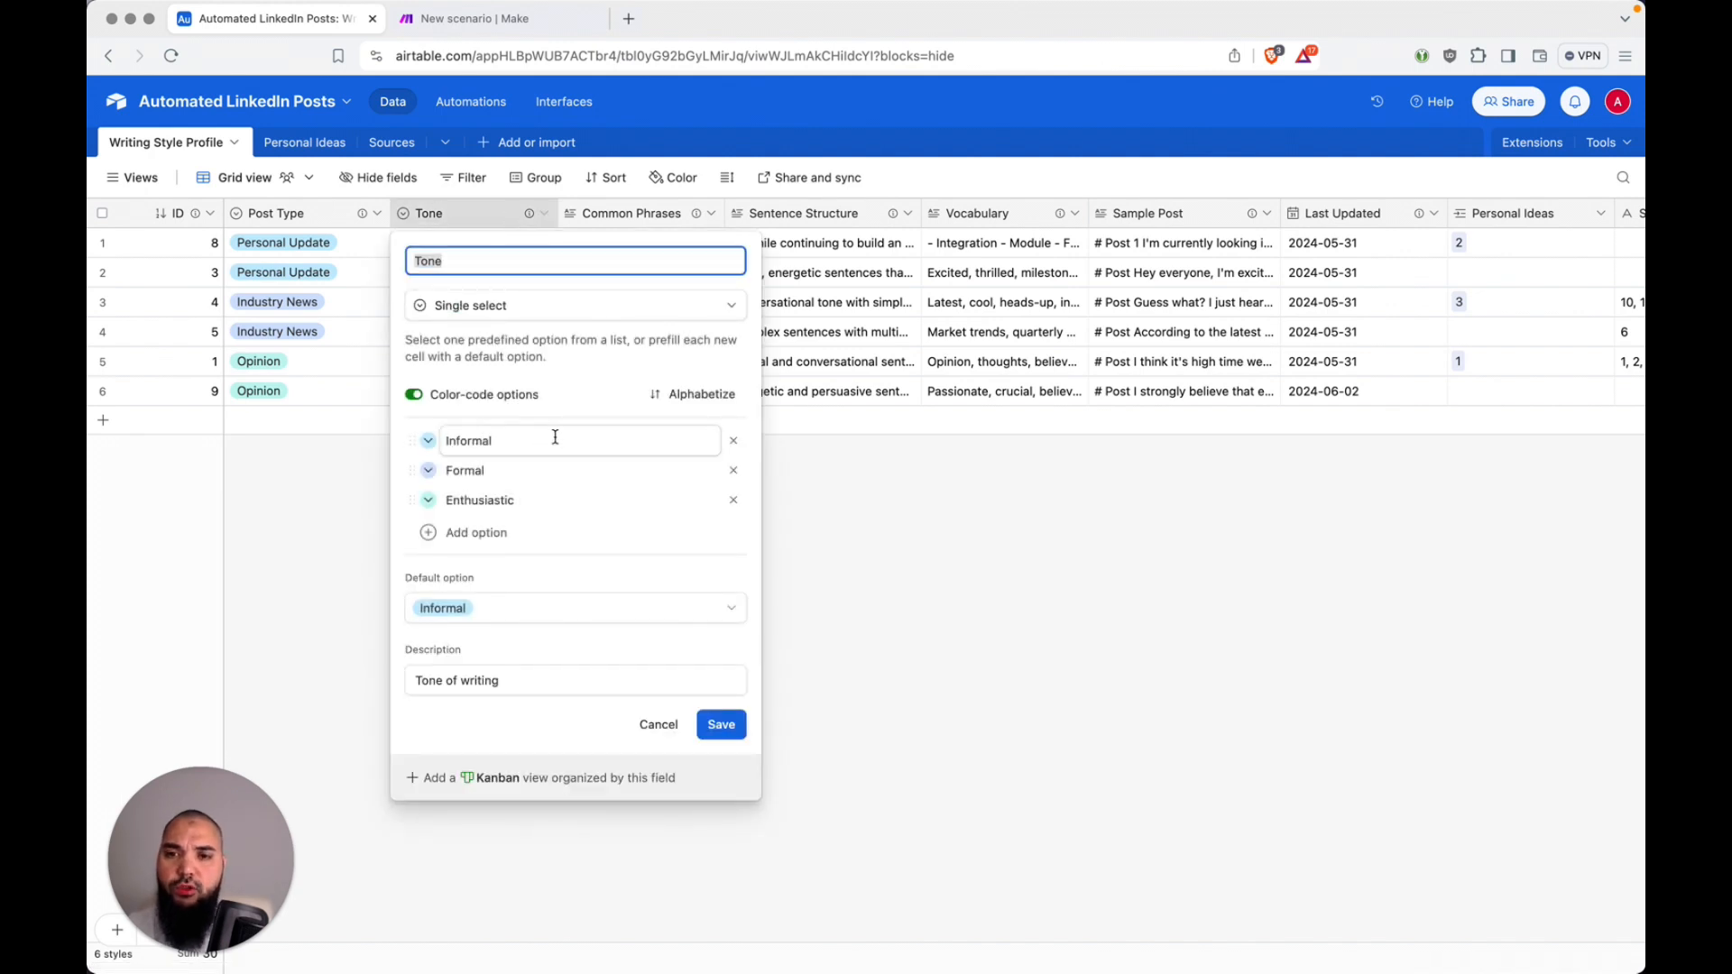
pyautogui.click(668, 726)
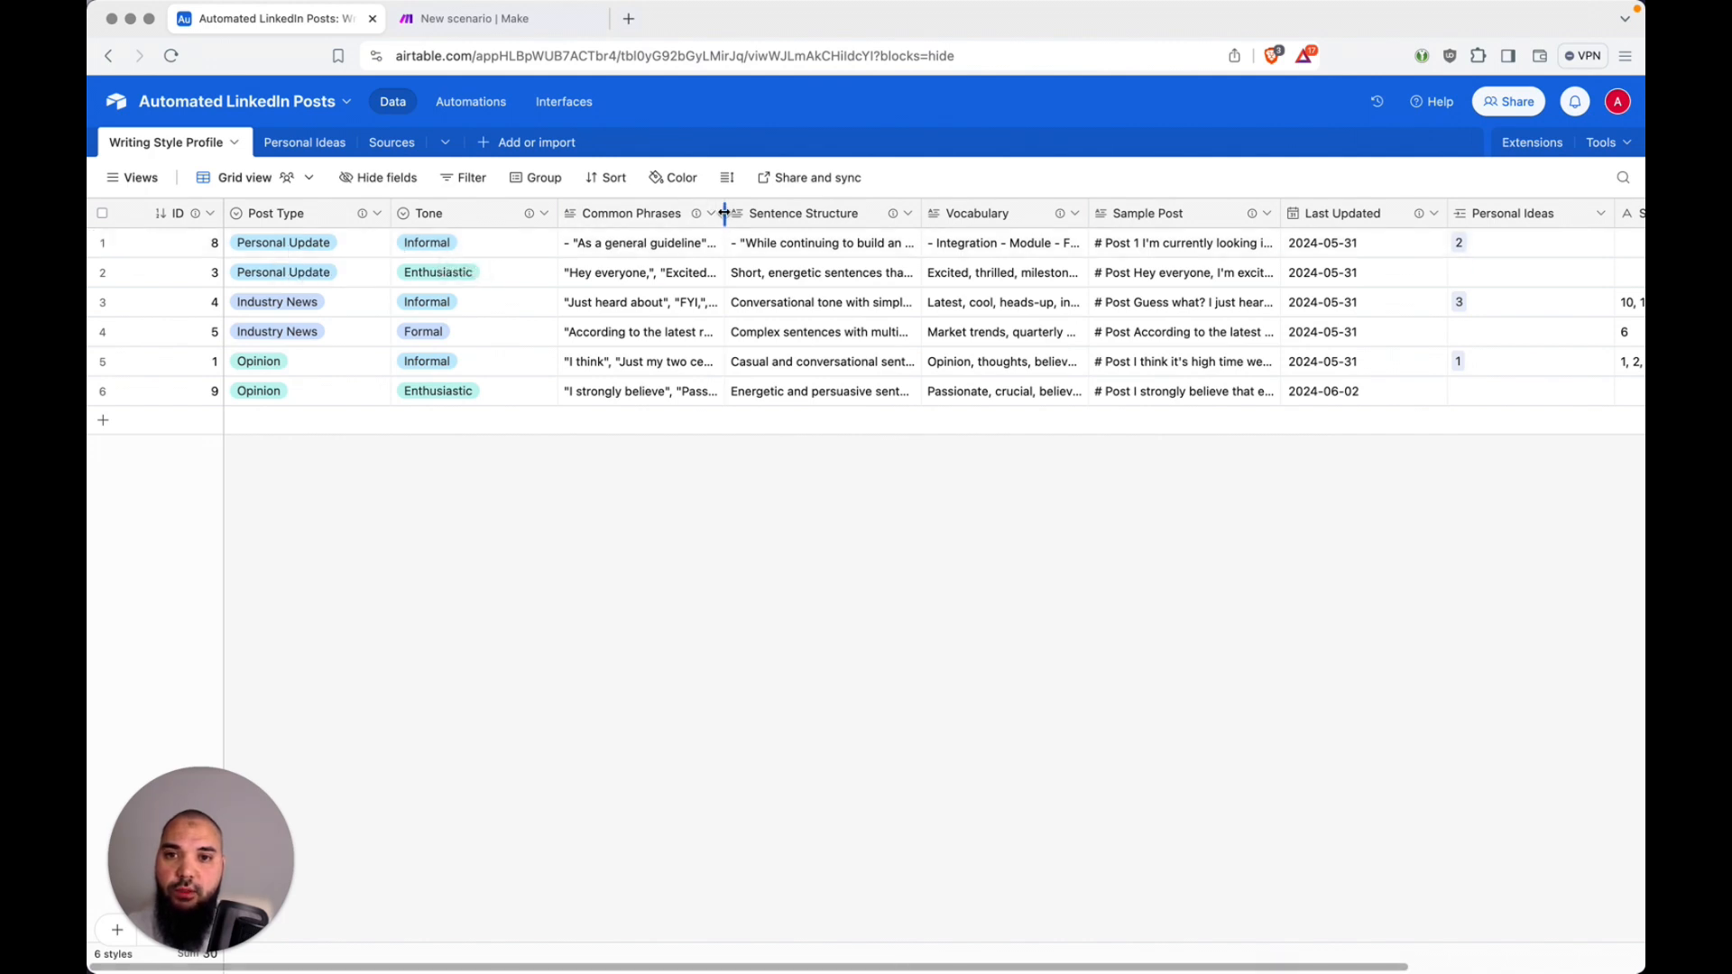
# Step: Expand the first record's Common Phrases cell in the Writing Style Profile table to read its full text, then close it
pyautogui.click(707, 250)
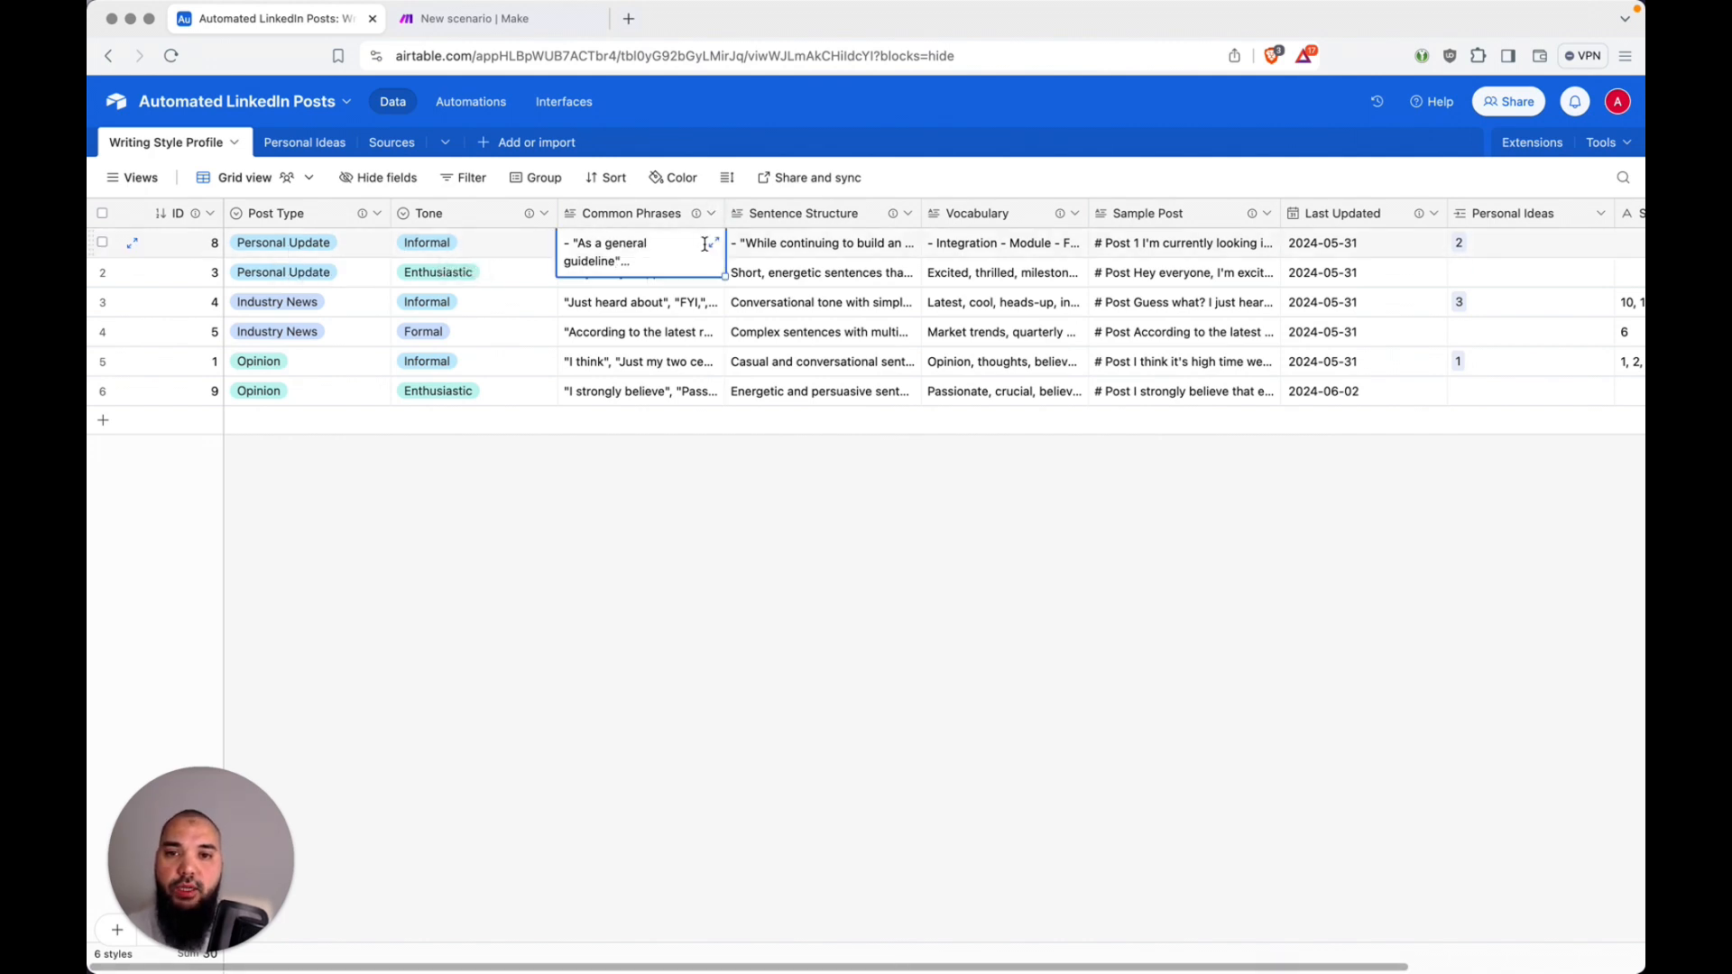
pyautogui.doubleClick(708, 246)
pyautogui.click(714, 244)
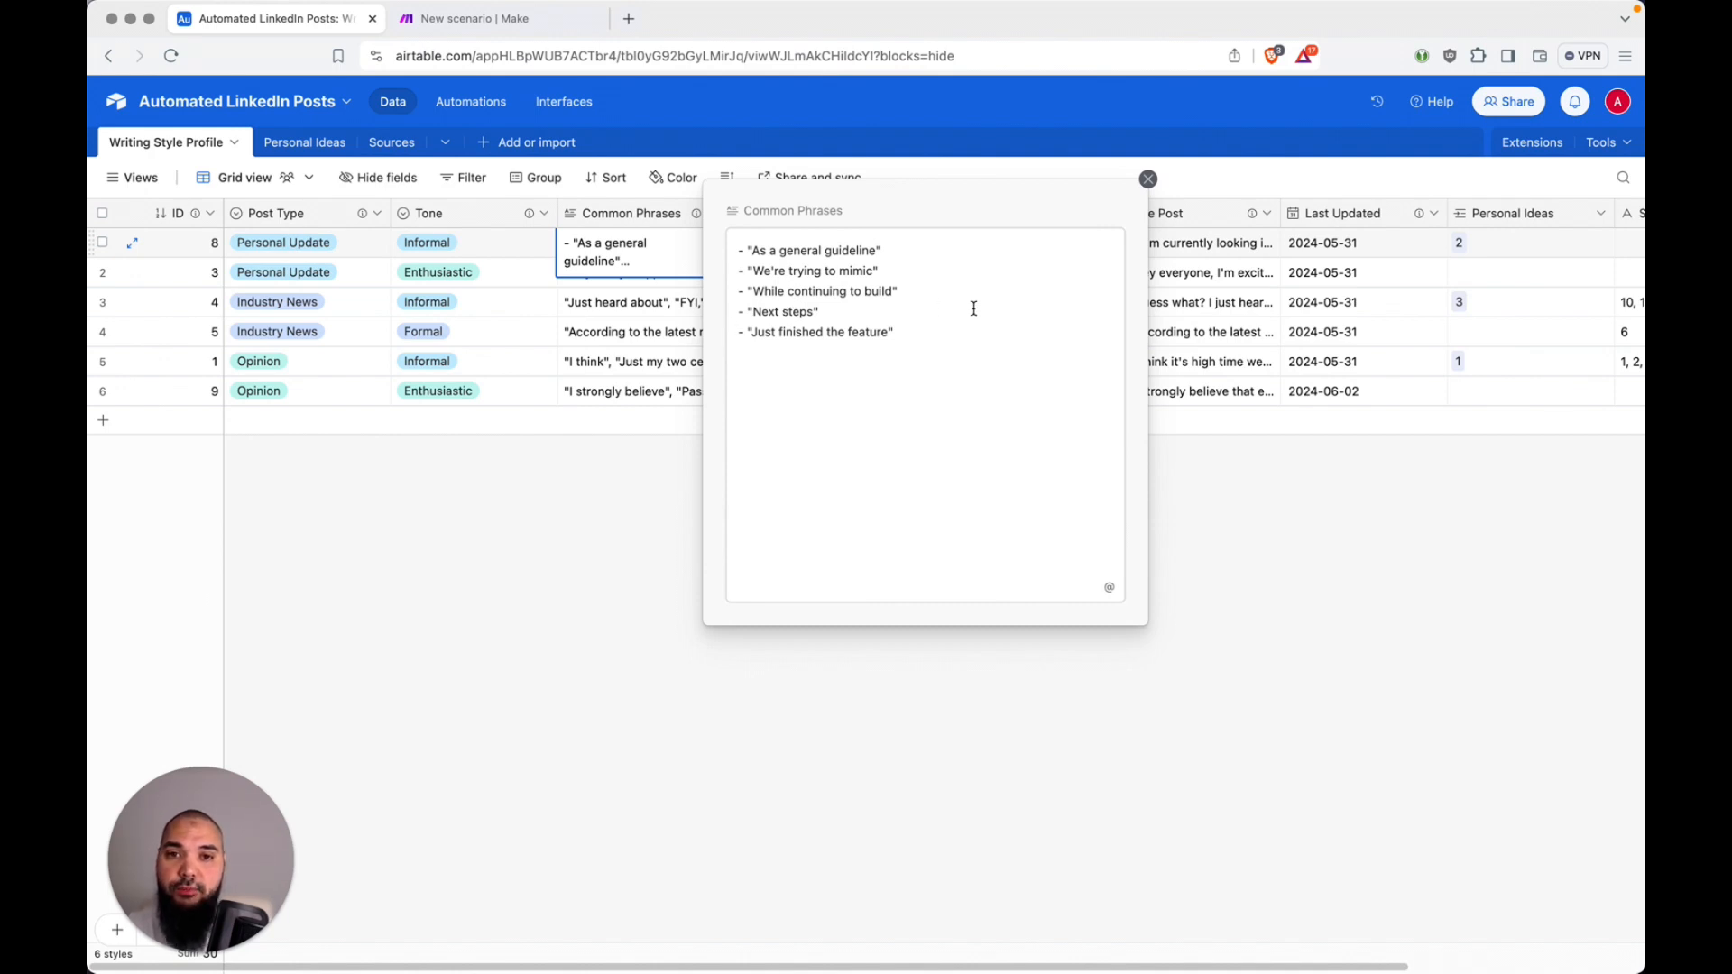
pyautogui.click(1256, 536)
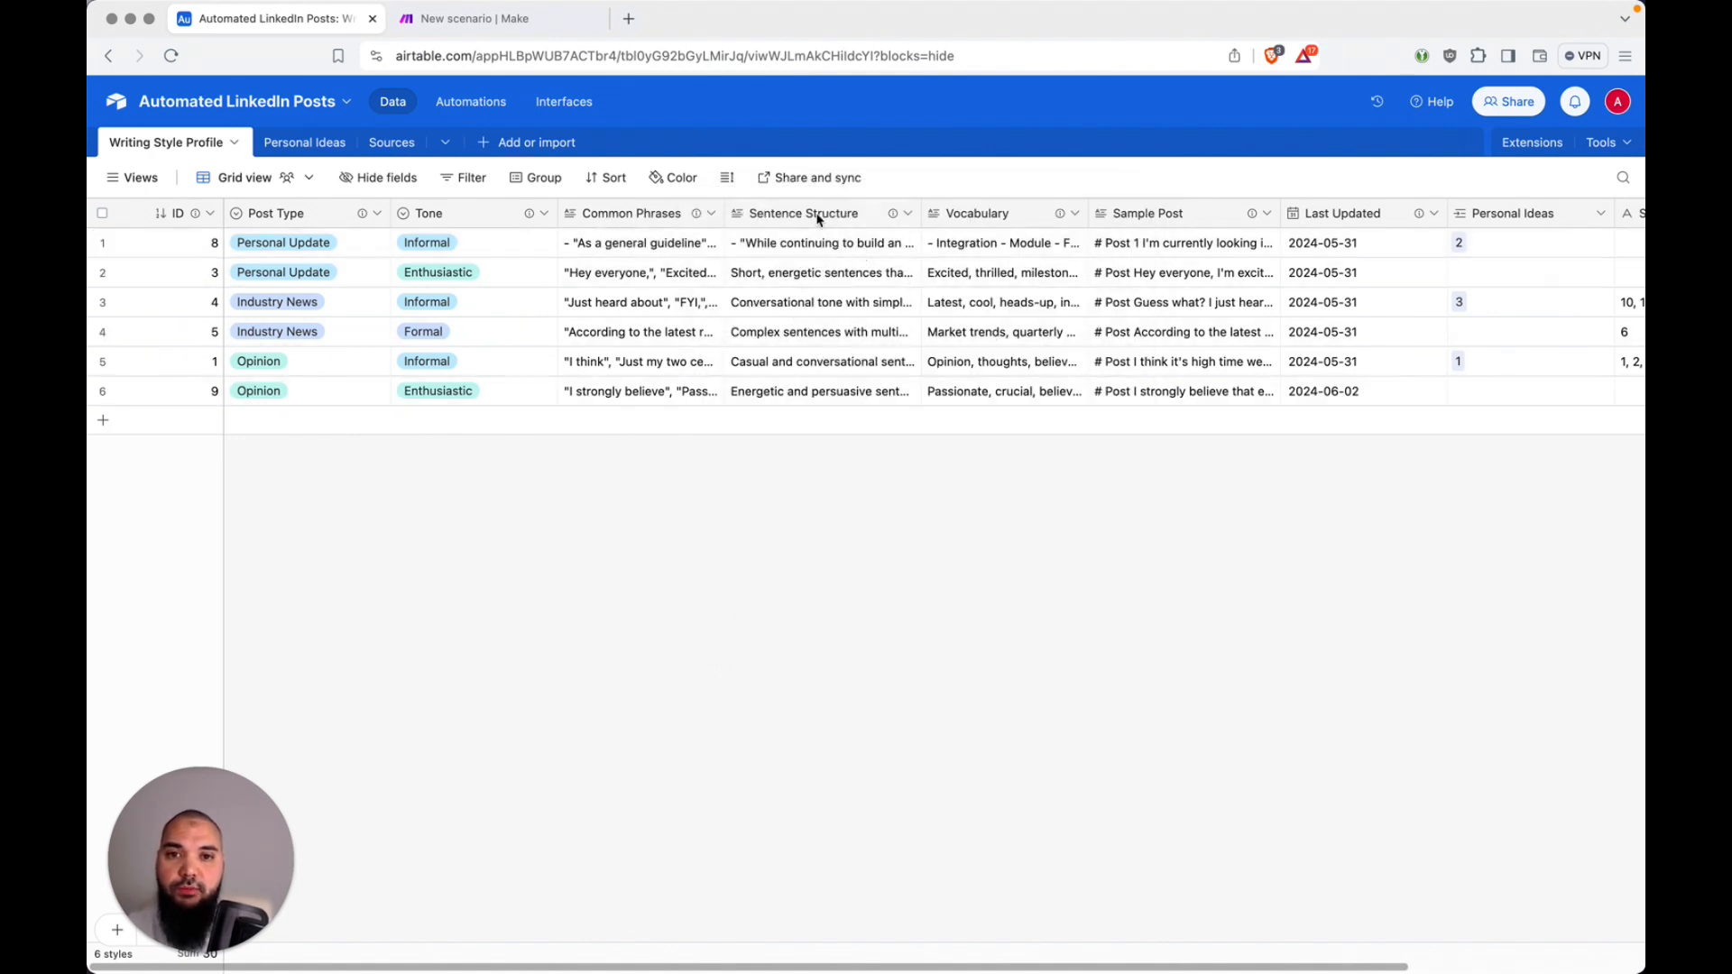
# Step: Read the full Sentence Structure and Vocabulary entries of the first writing style record in their expanded cells
pyautogui.click(823, 250)
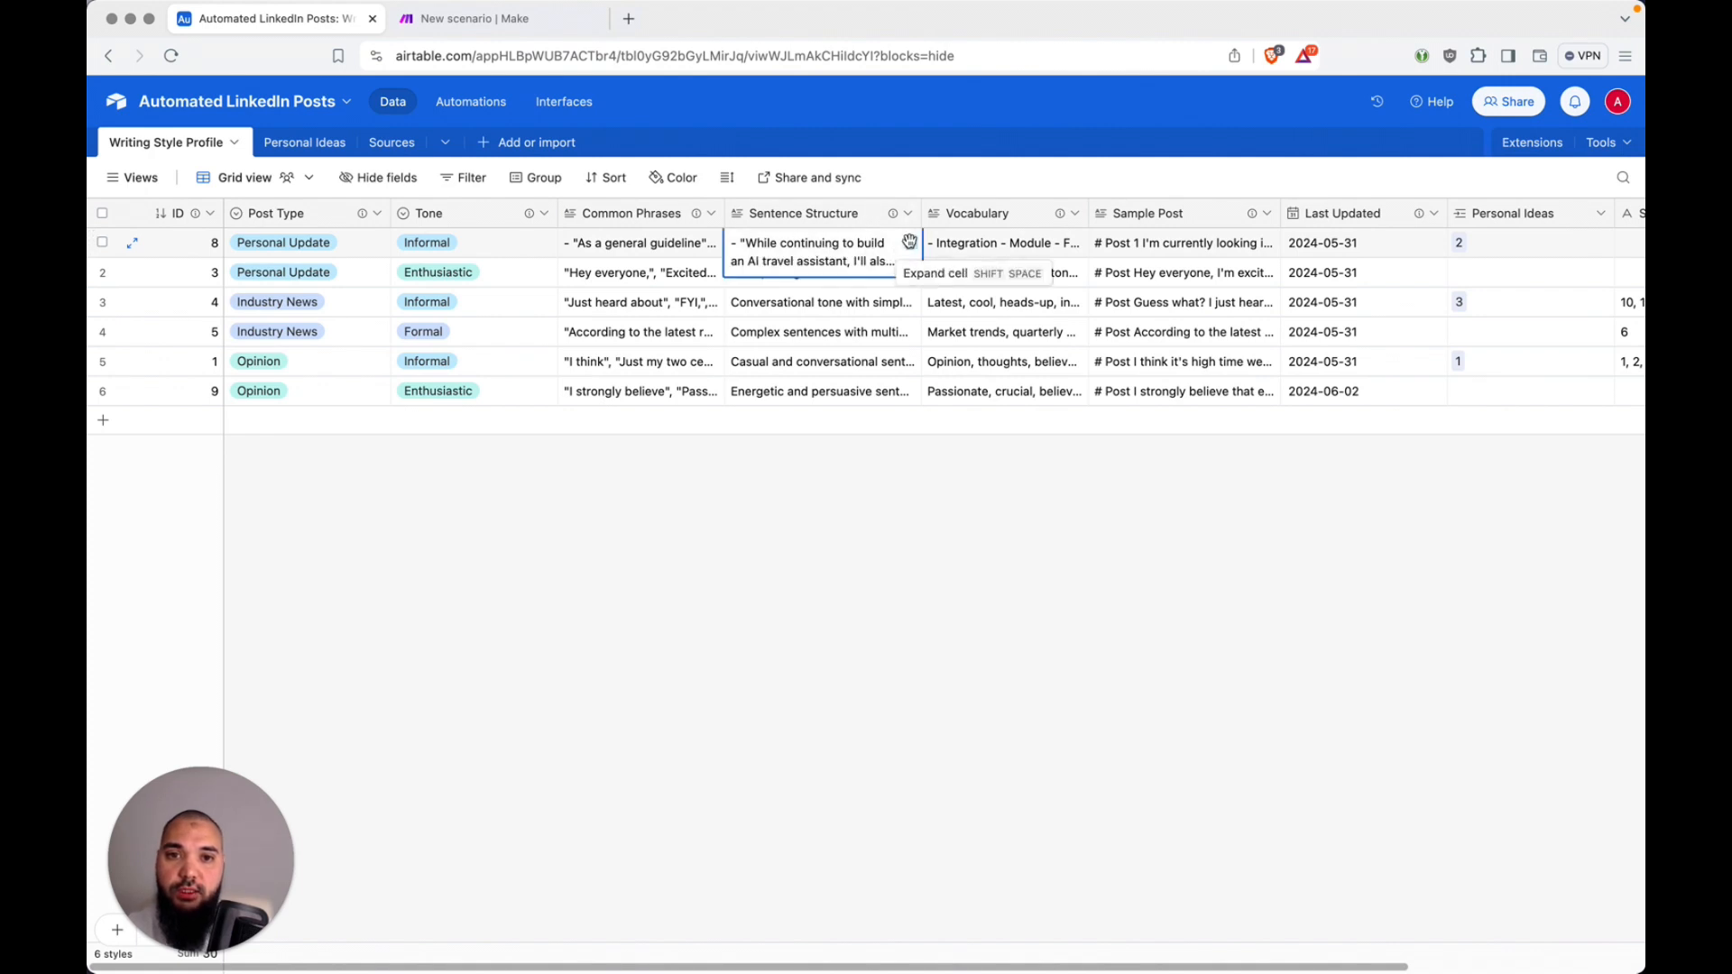
pyautogui.click(910, 242)
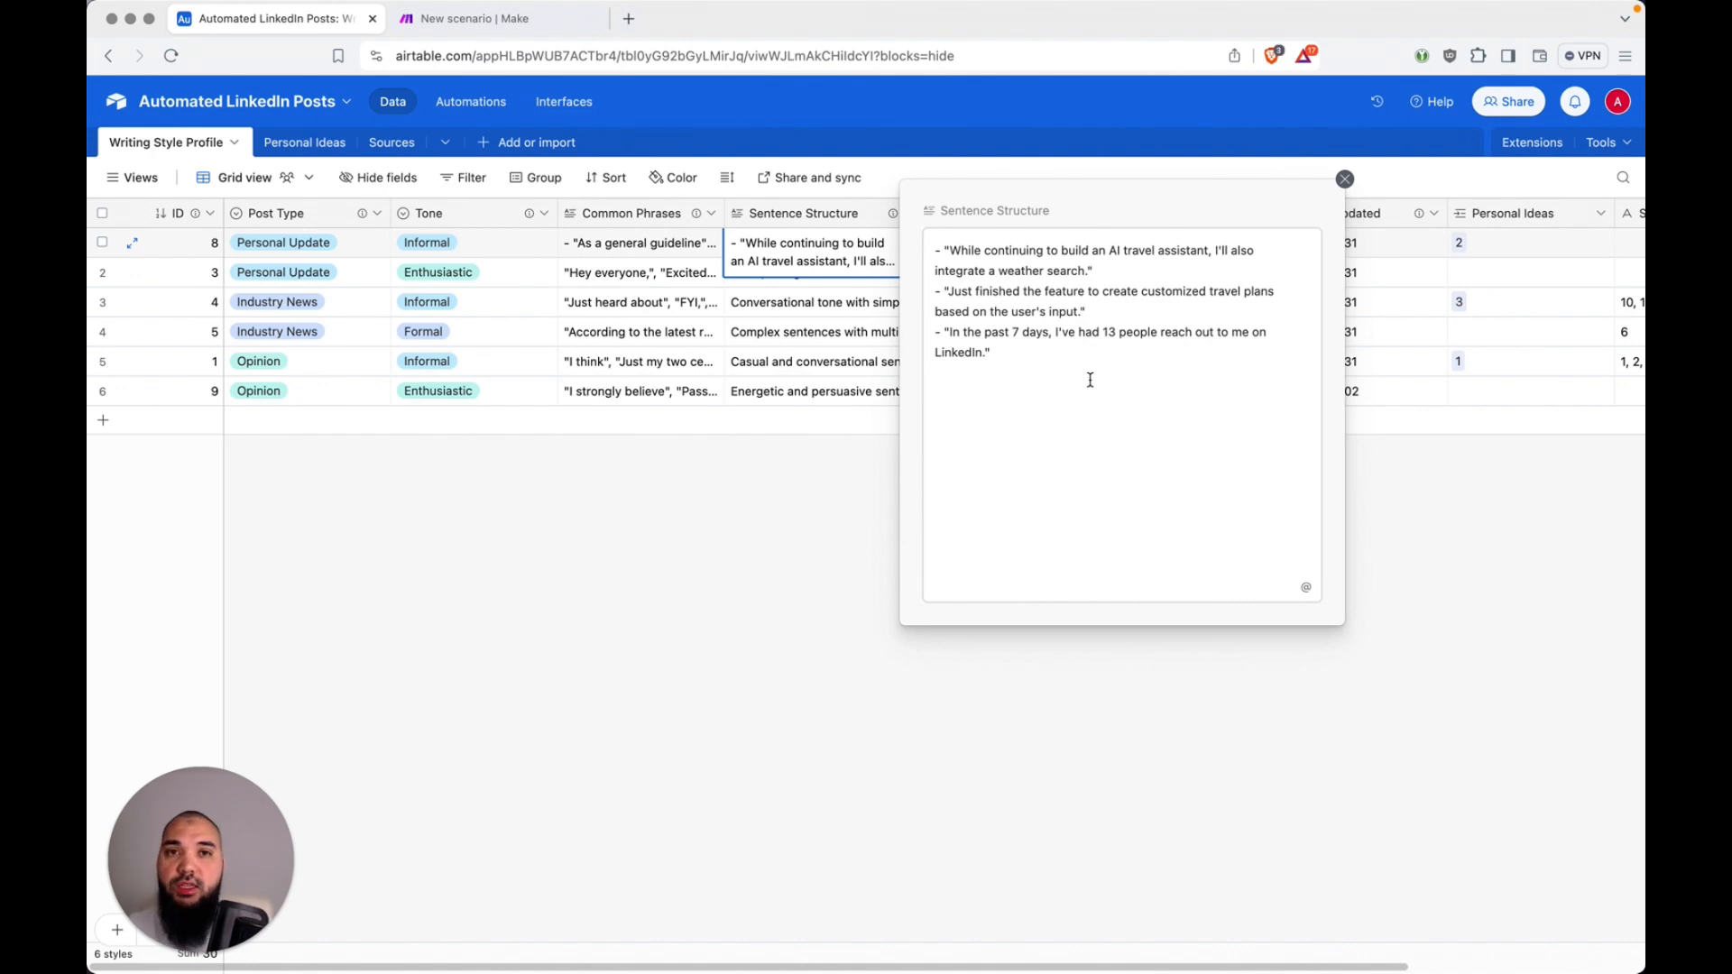
pyautogui.click(1466, 613)
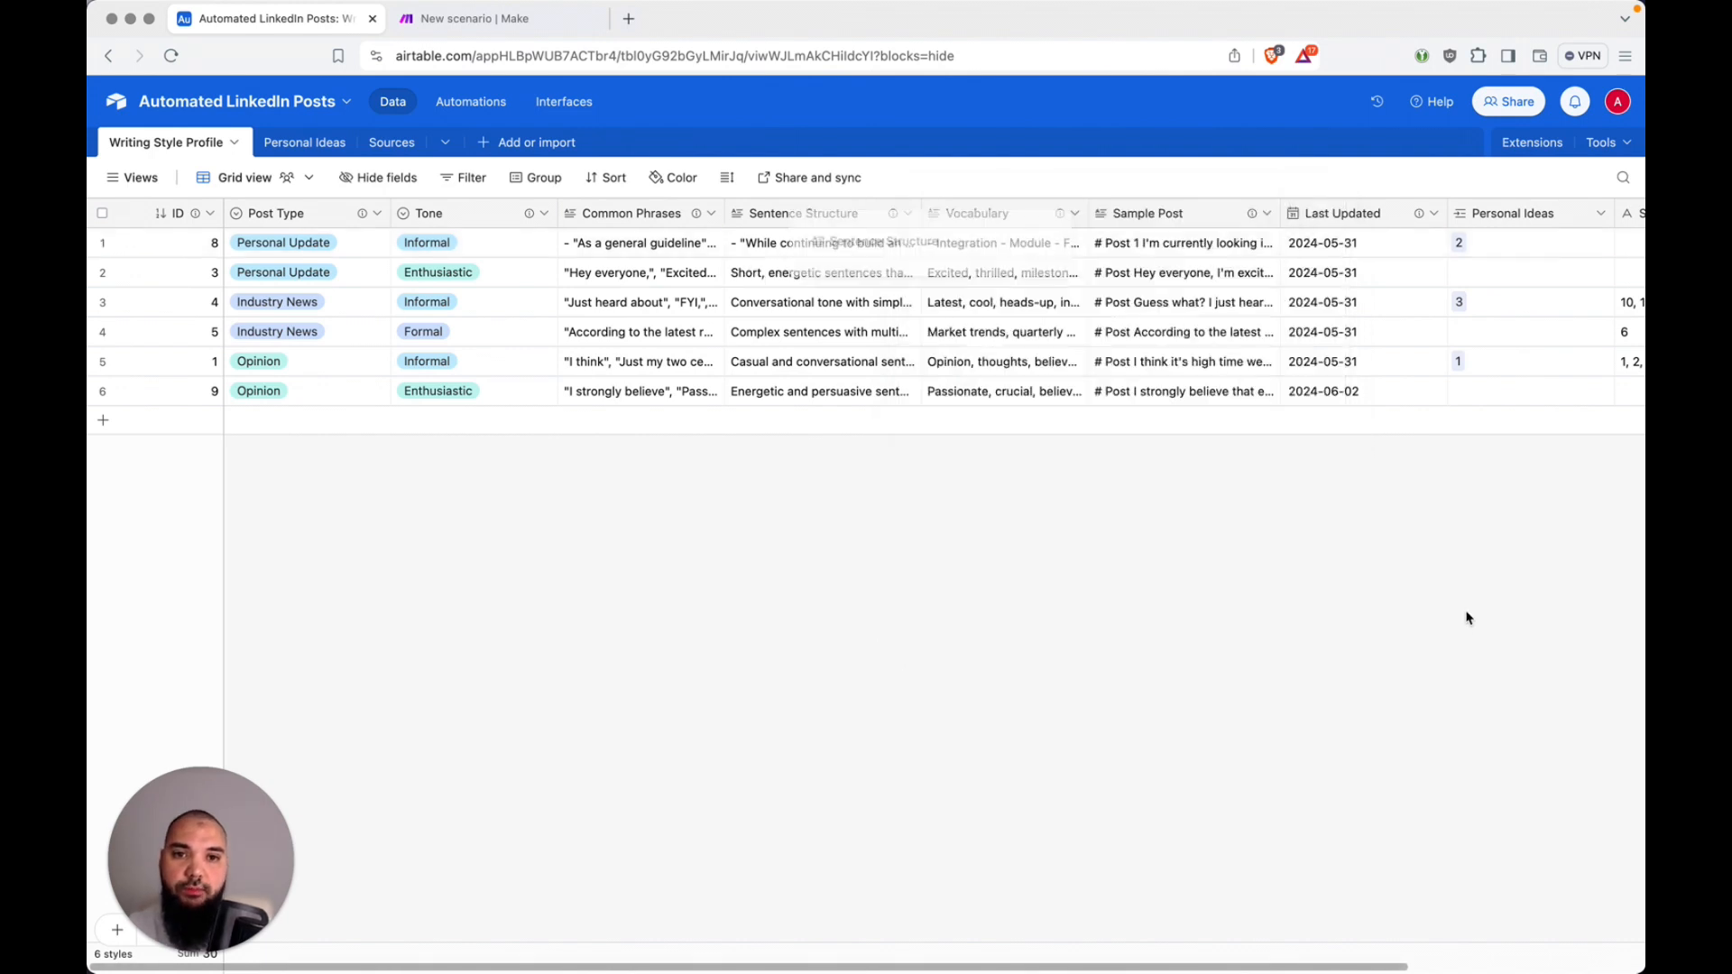
pyautogui.click(1004, 245)
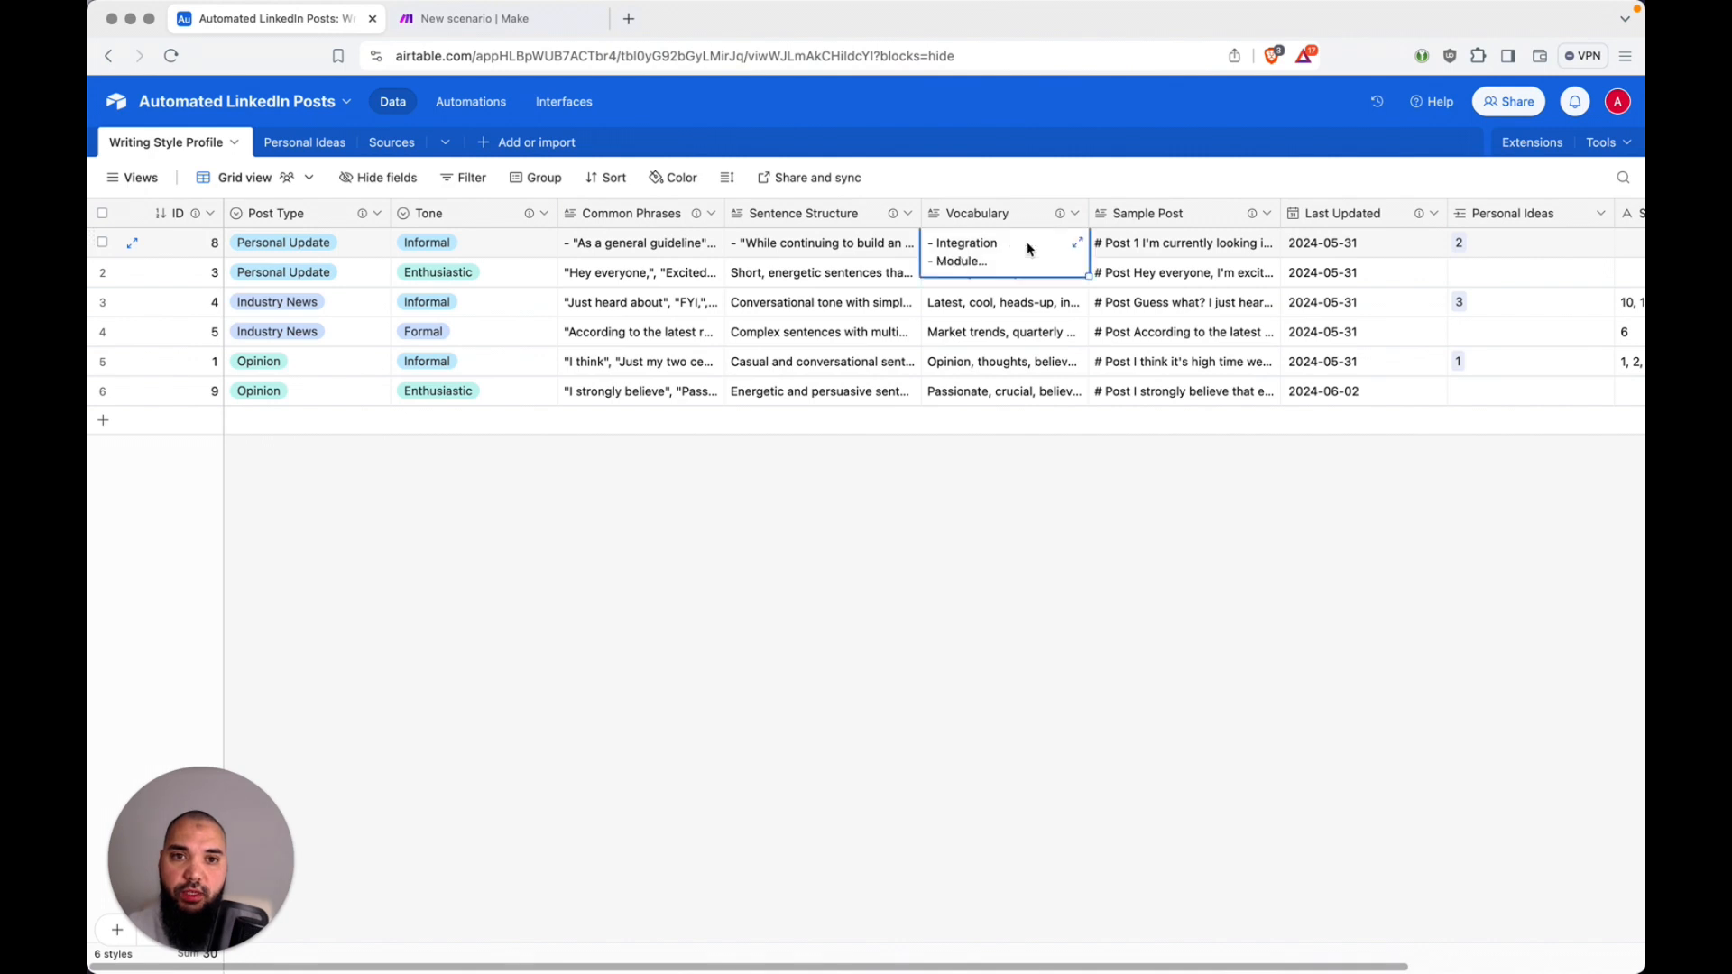
pyautogui.click(1082, 241)
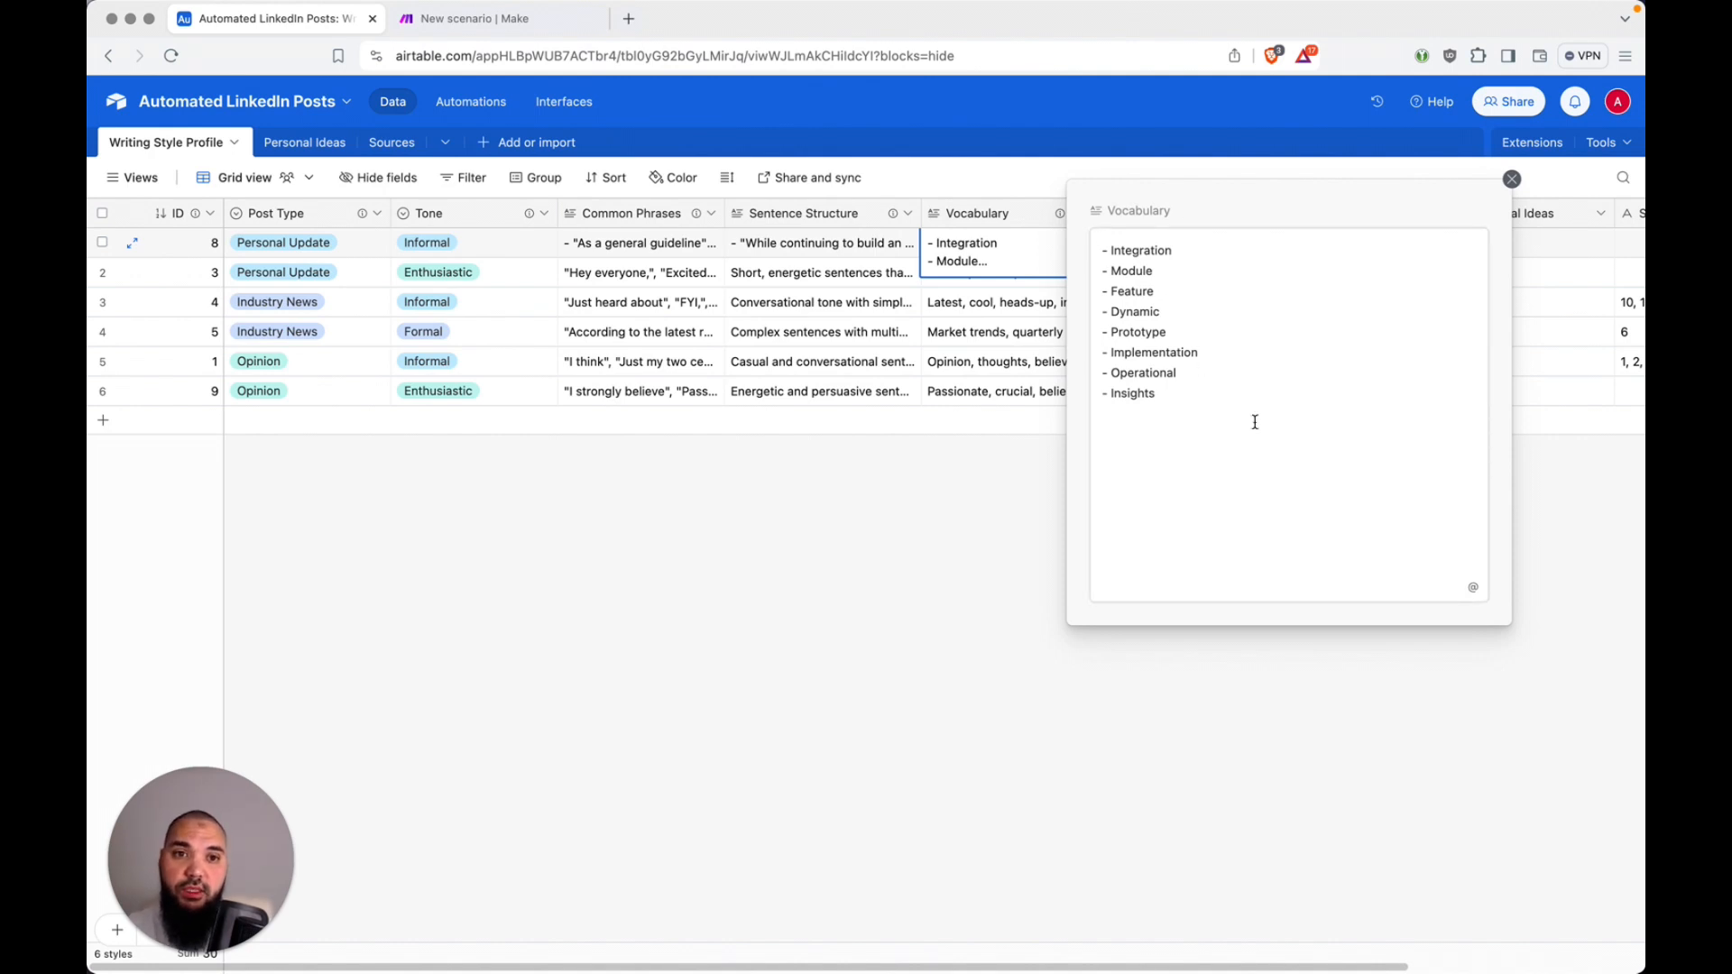
pyautogui.click(919, 626)
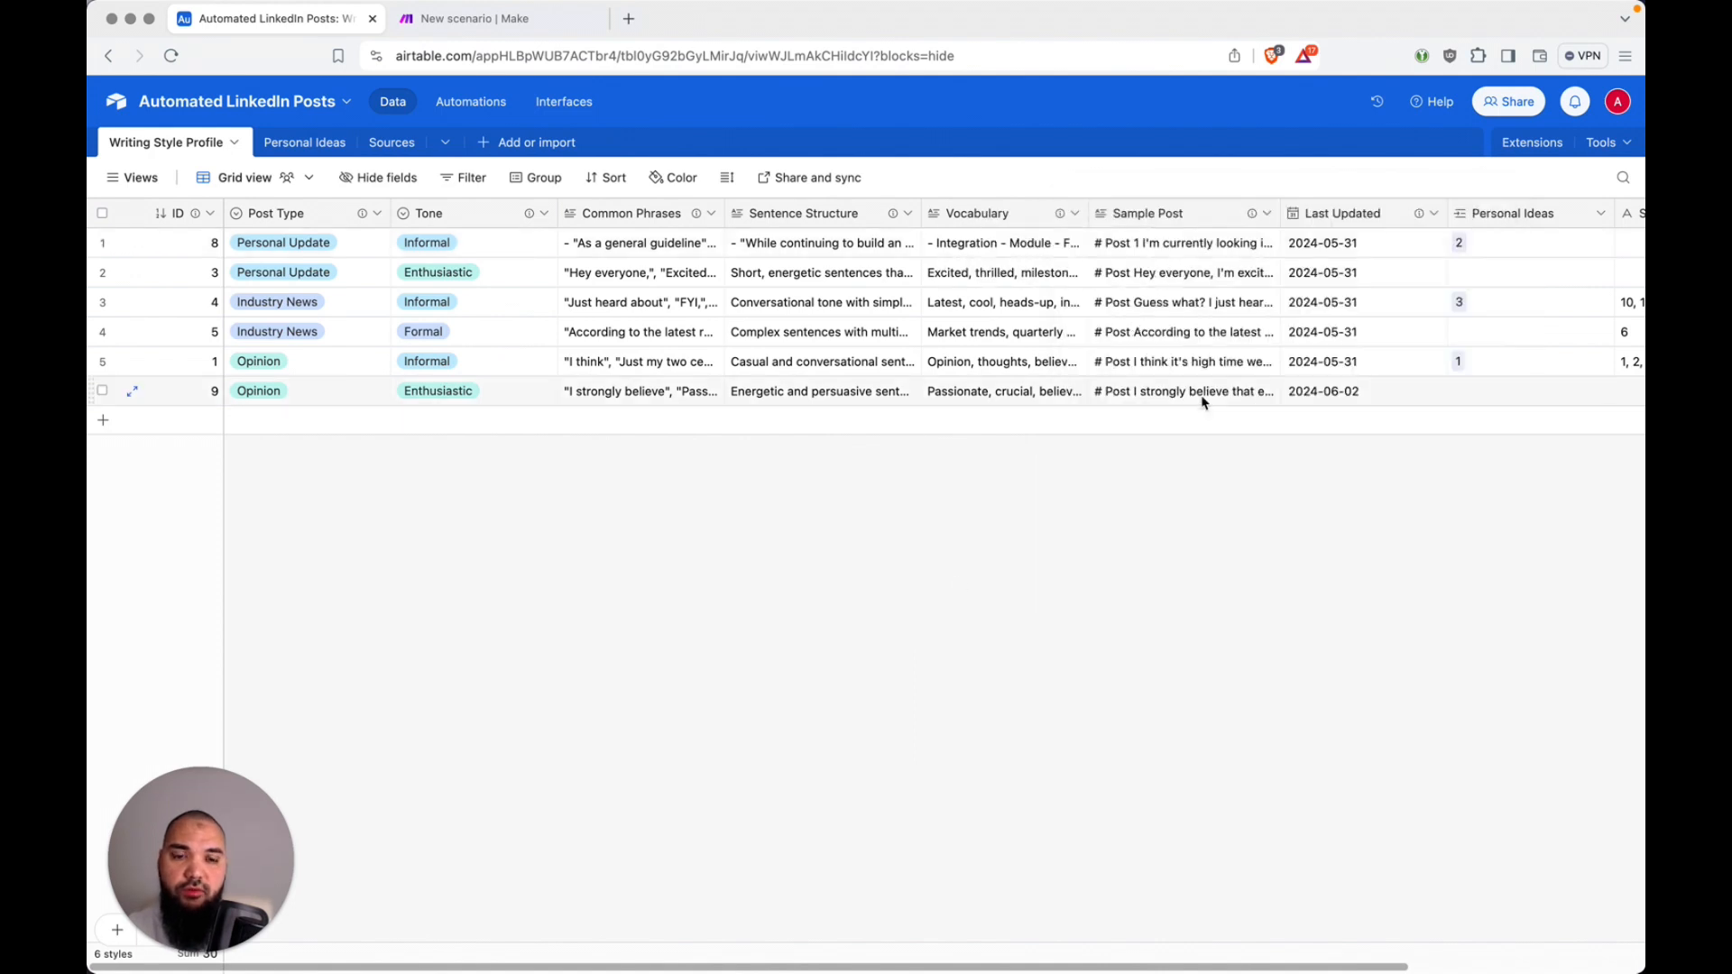
# Step: Read through the first record's expanded Sample Post text, and check the table's Personal Ideas and Sources columns
pyautogui.click(1225, 251)
pyautogui.click(1271, 245)
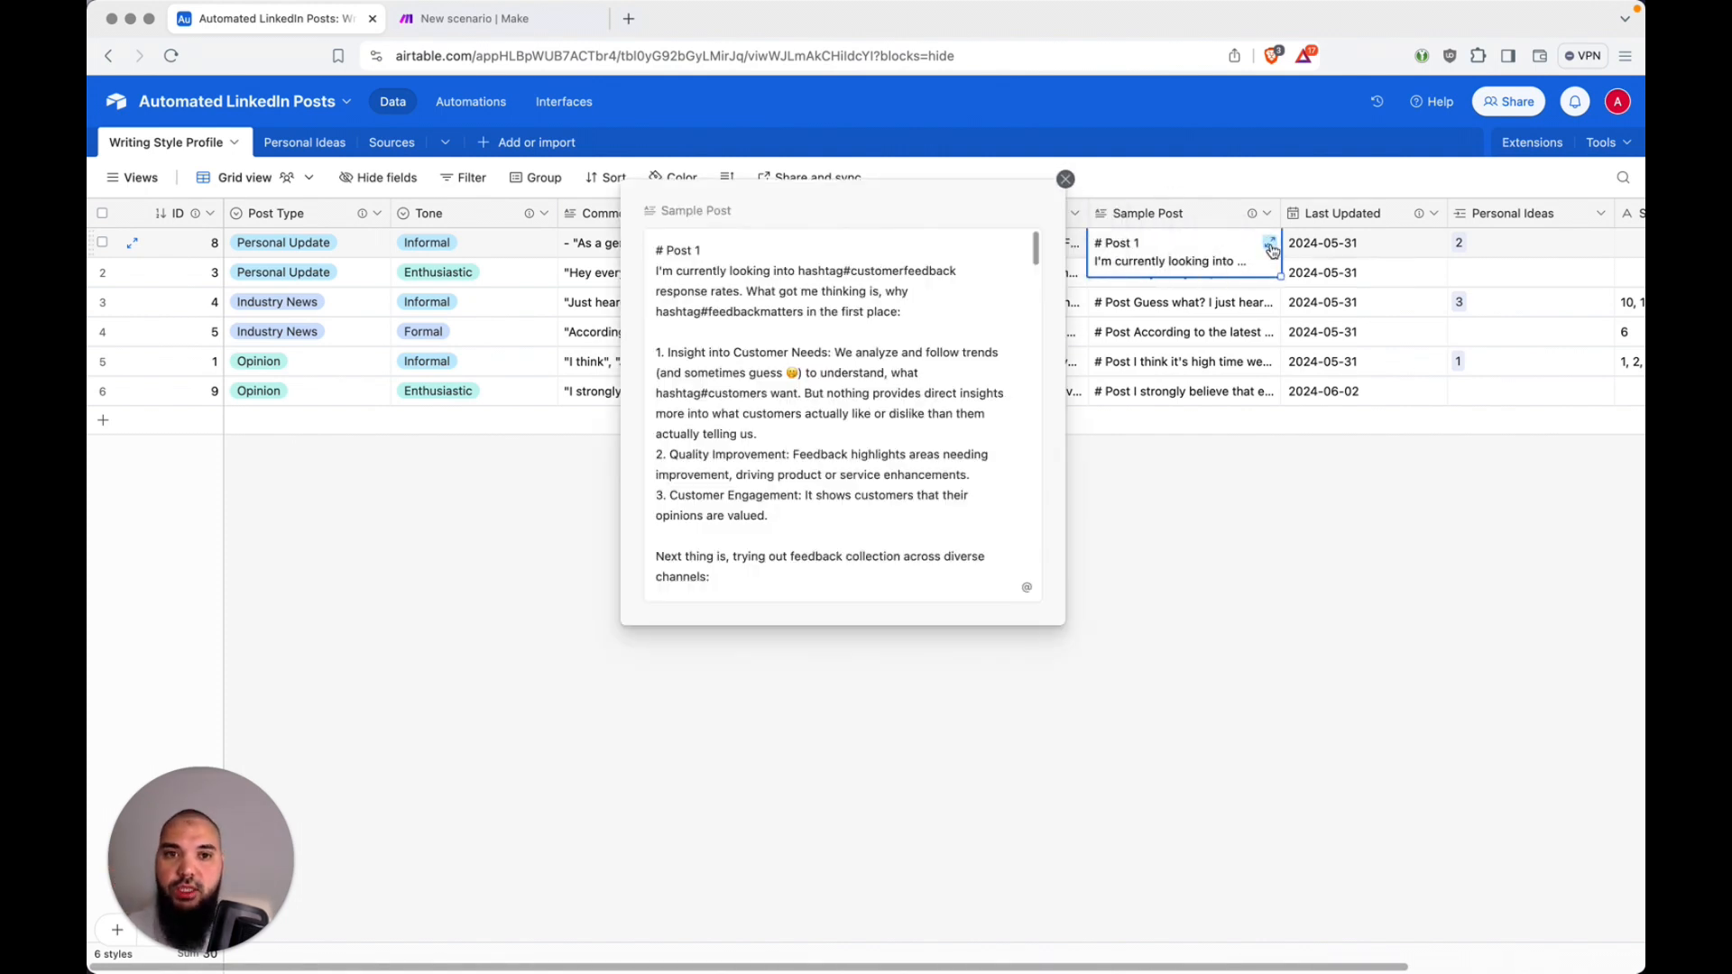
pyautogui.click(941, 316)
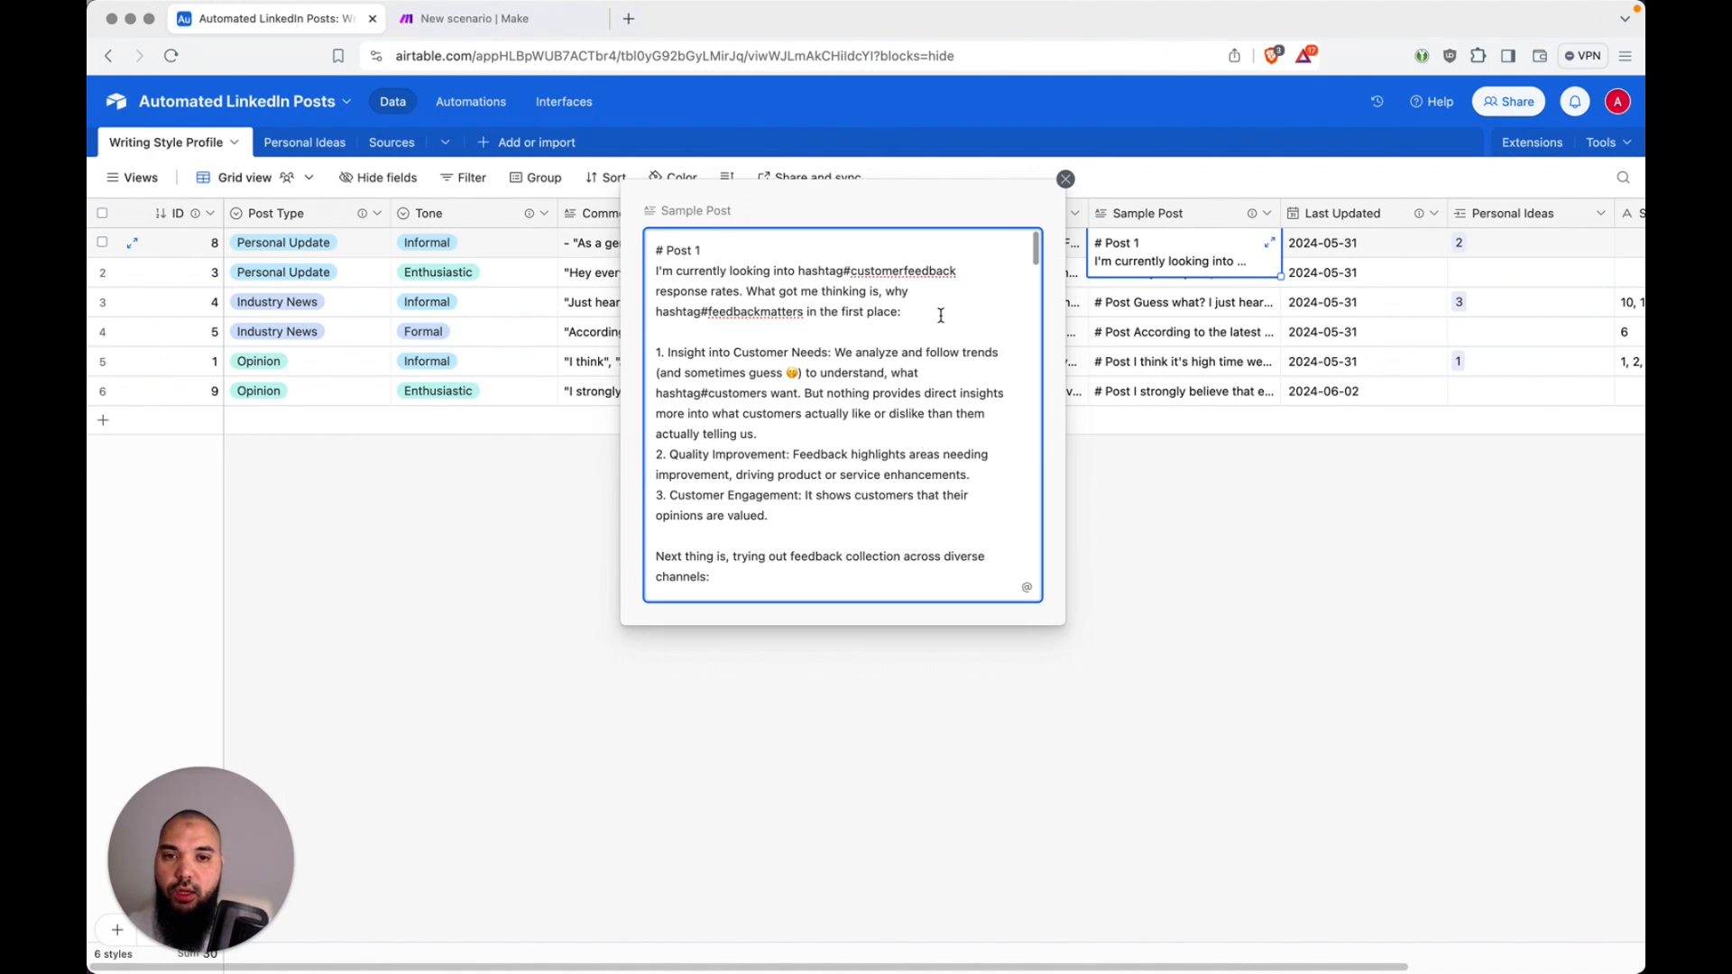
pyautogui.scroll(-7, 941, 315)
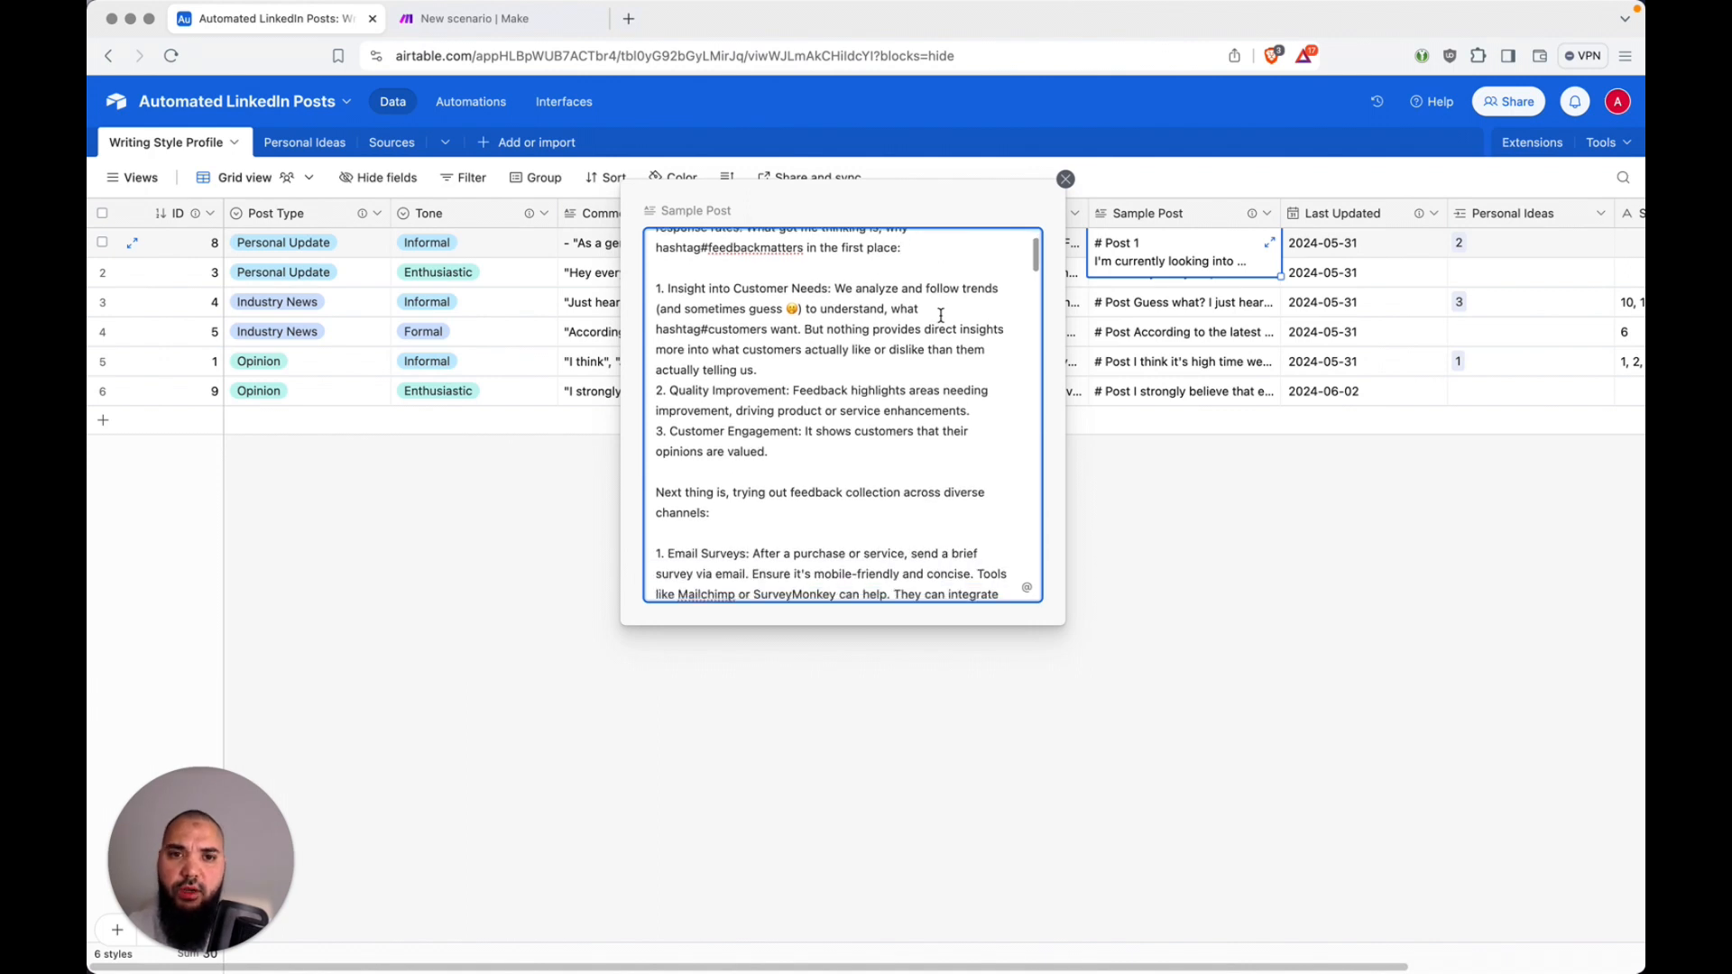
pyautogui.scroll(-10, 941, 316)
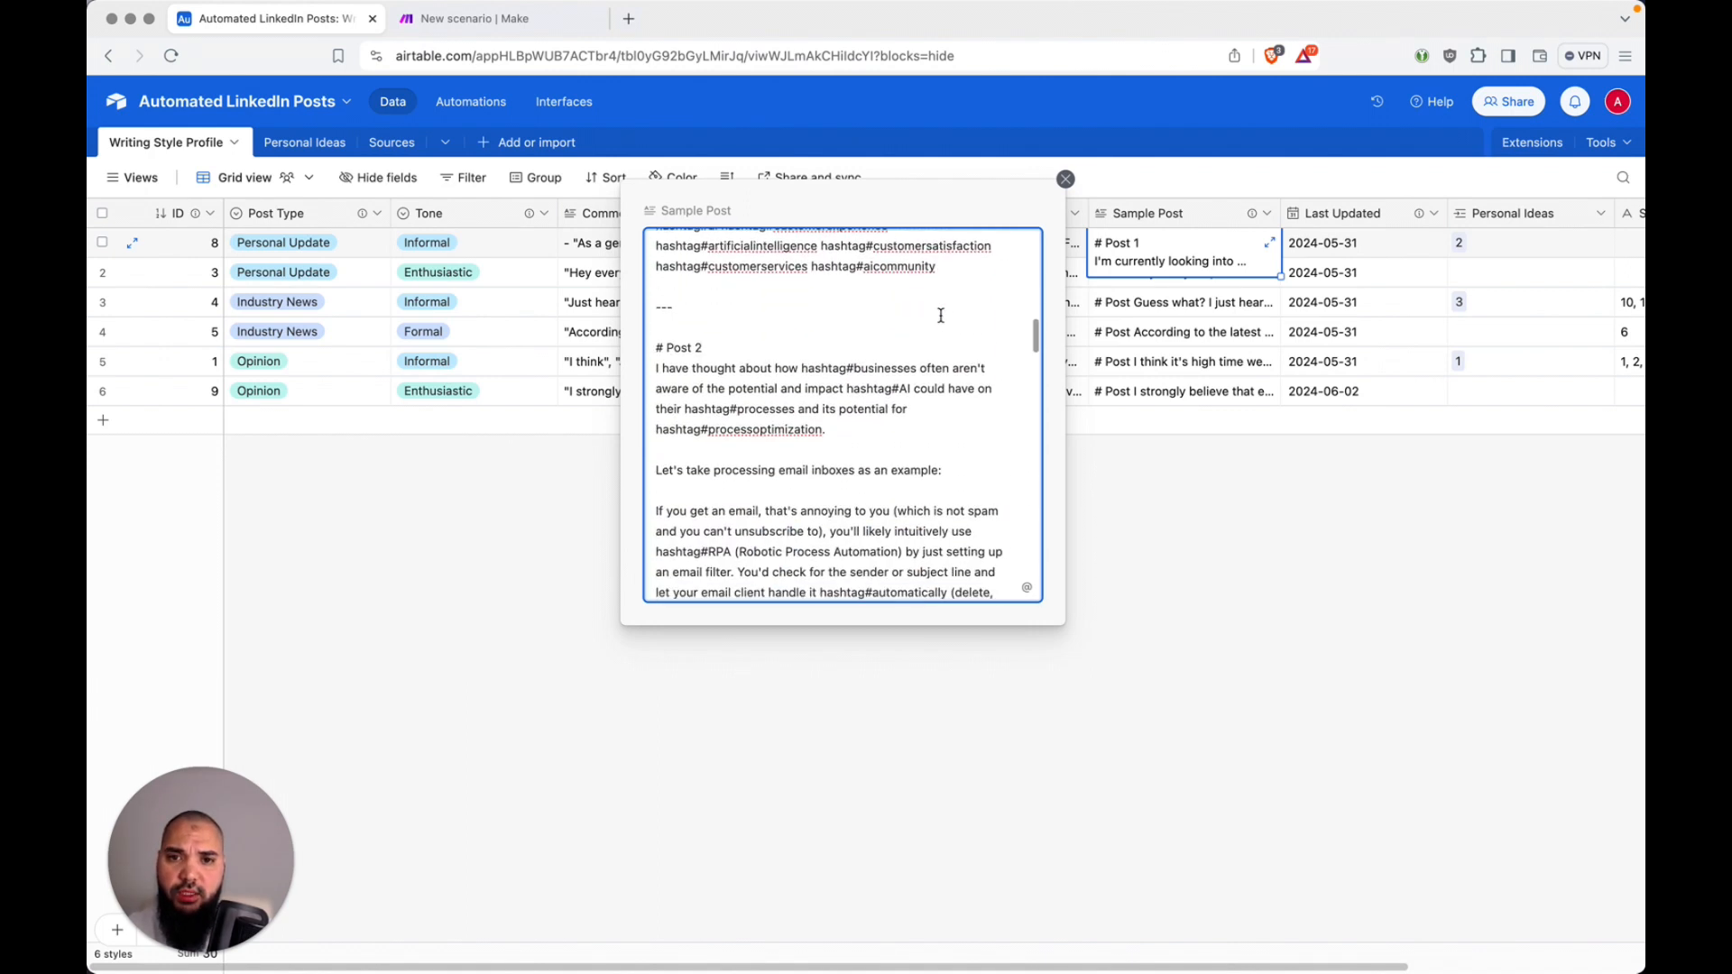
pyautogui.scroll(-10, 941, 315)
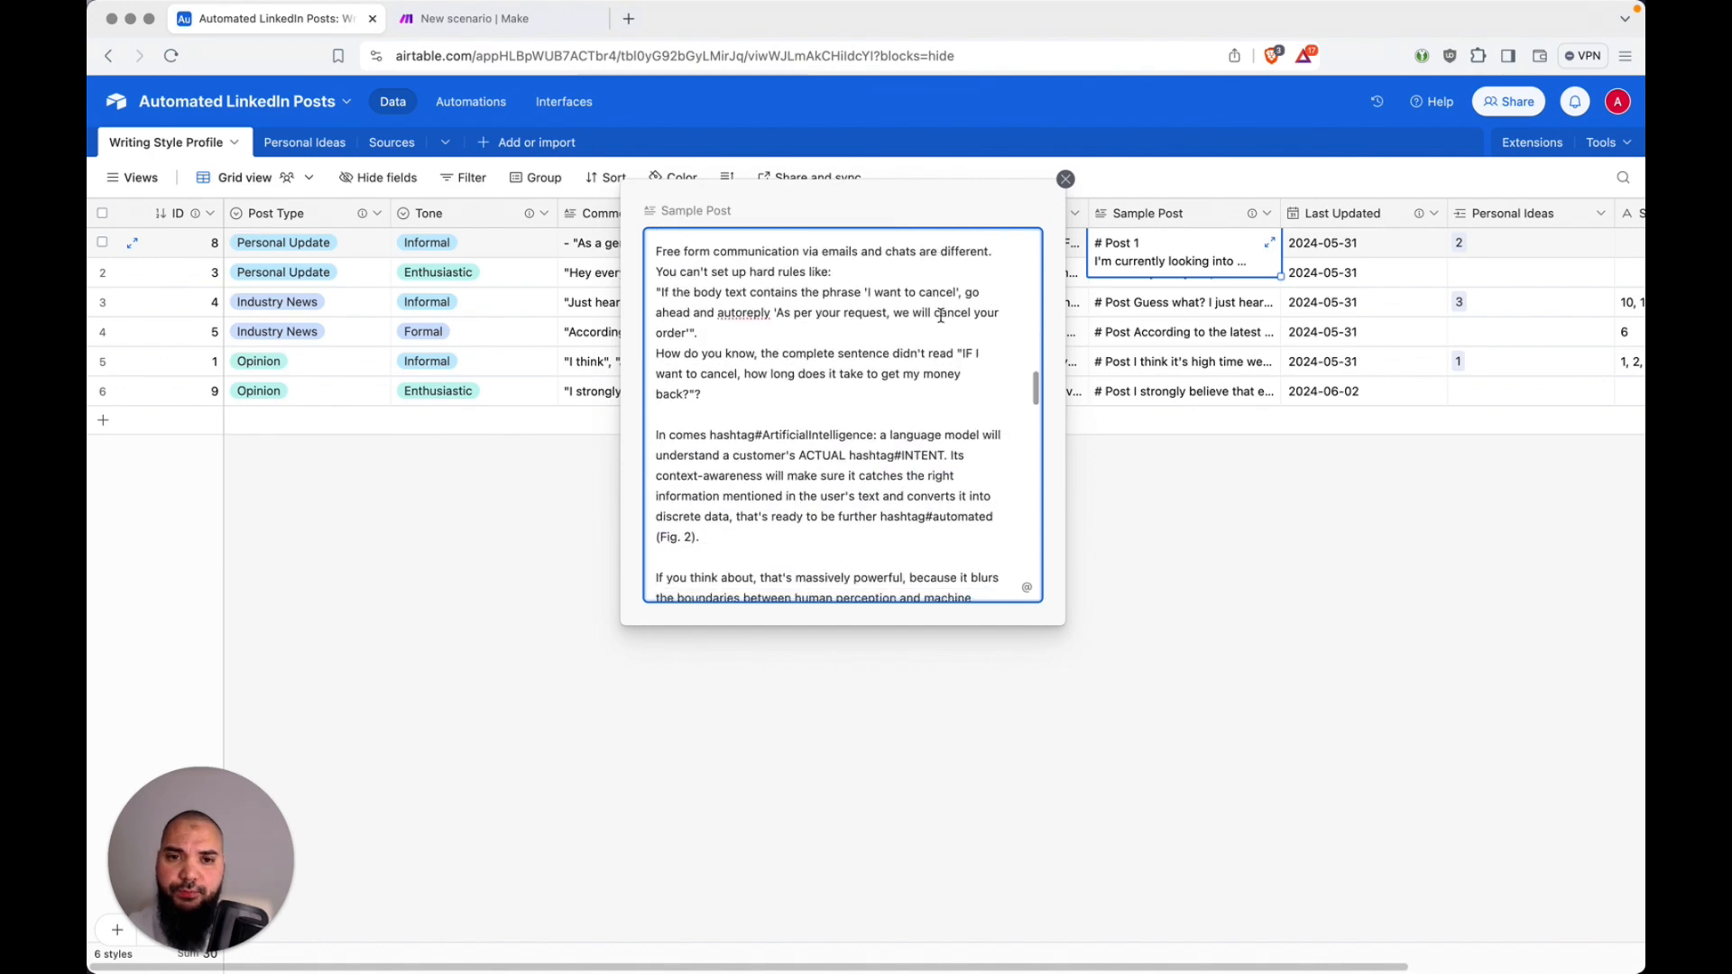
pyautogui.scroll(-2, 941, 315)
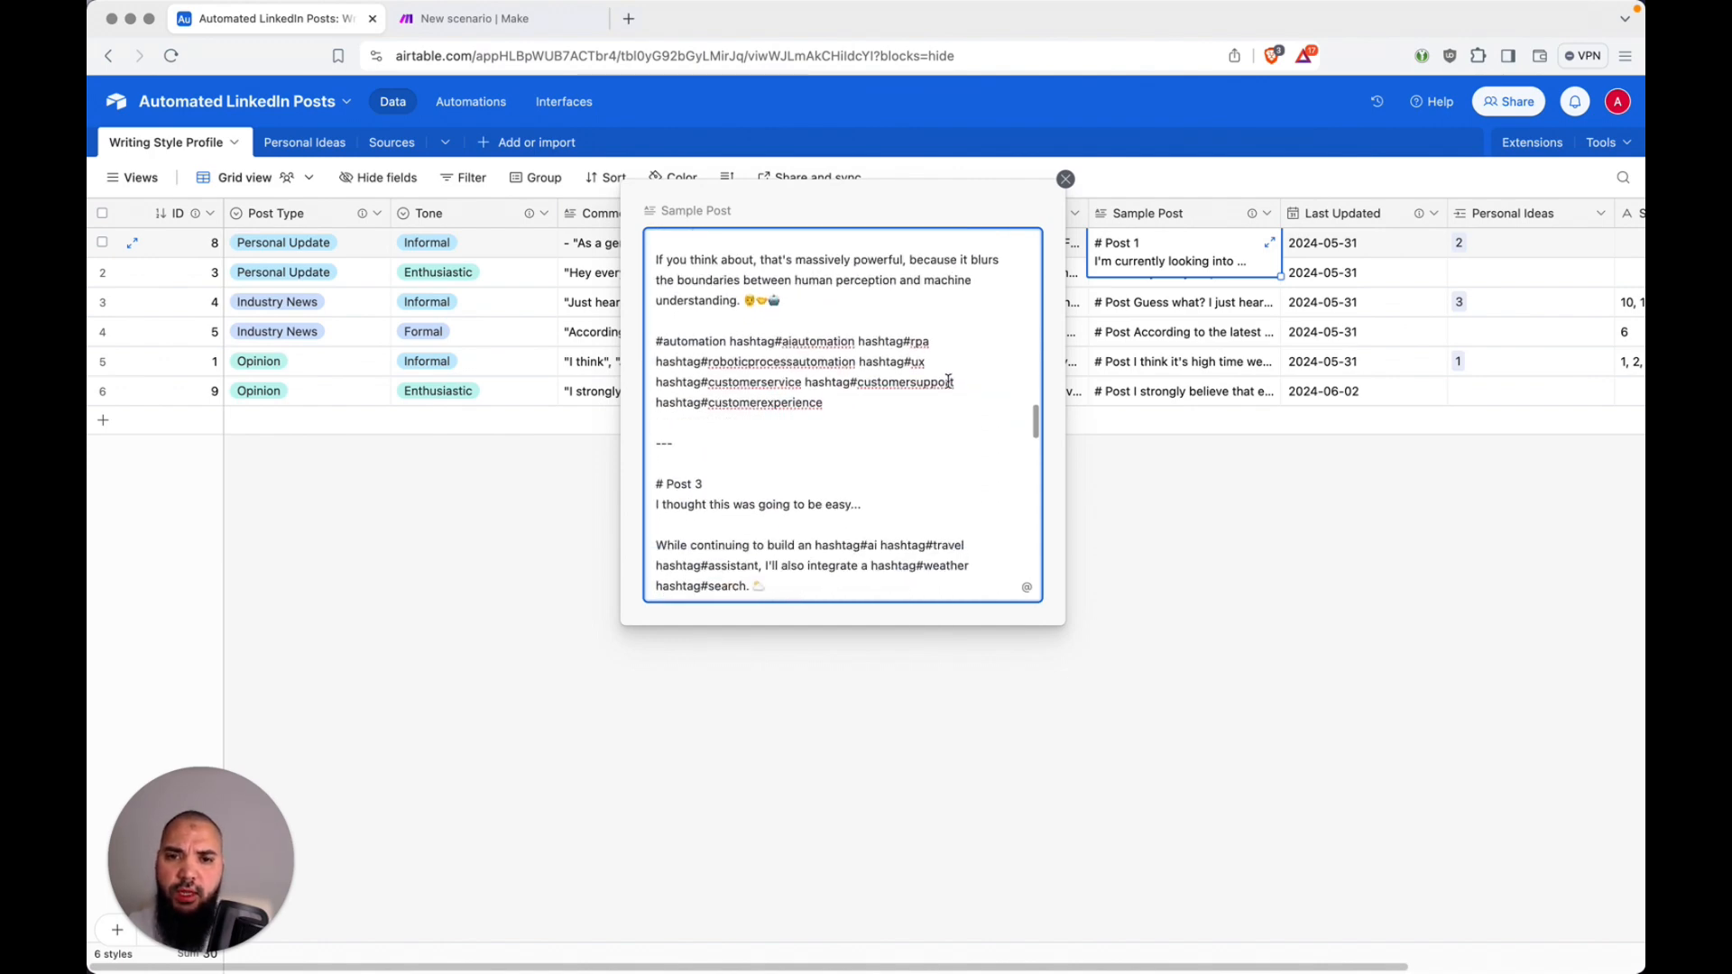
pyautogui.scroll(-3, 954, 410)
pyautogui.click(1214, 536)
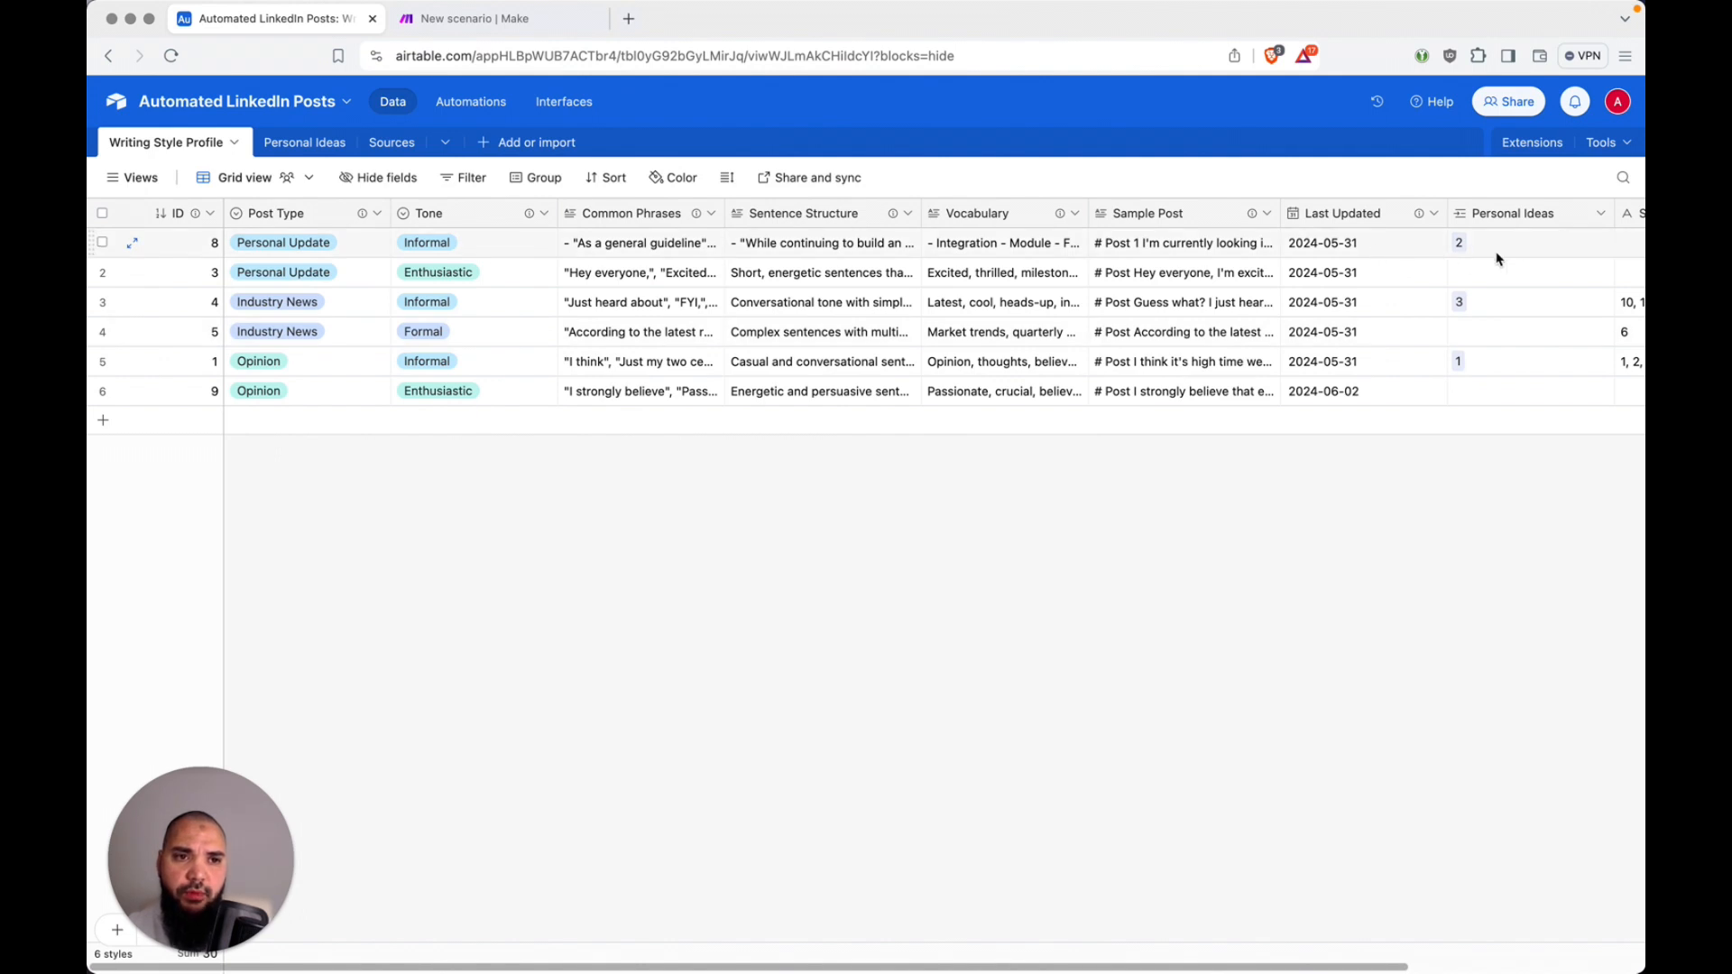
pyautogui.hscroll(3, 1497, 255)
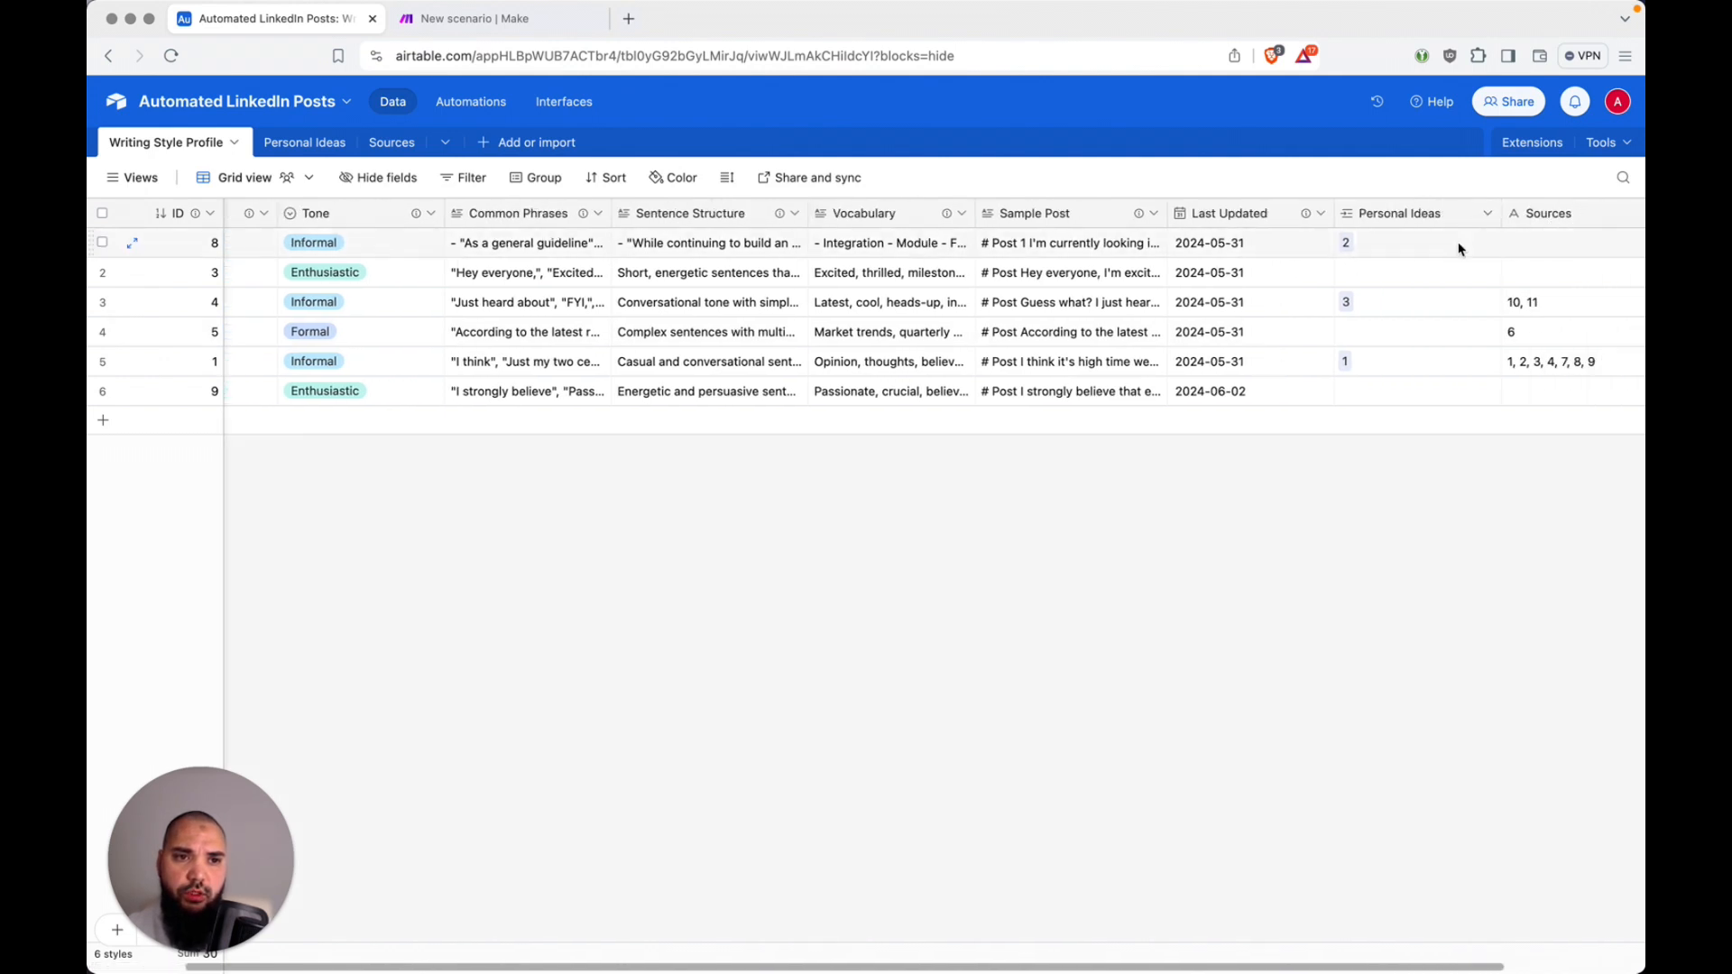
pyautogui.hscroll(-3, 1424, 263)
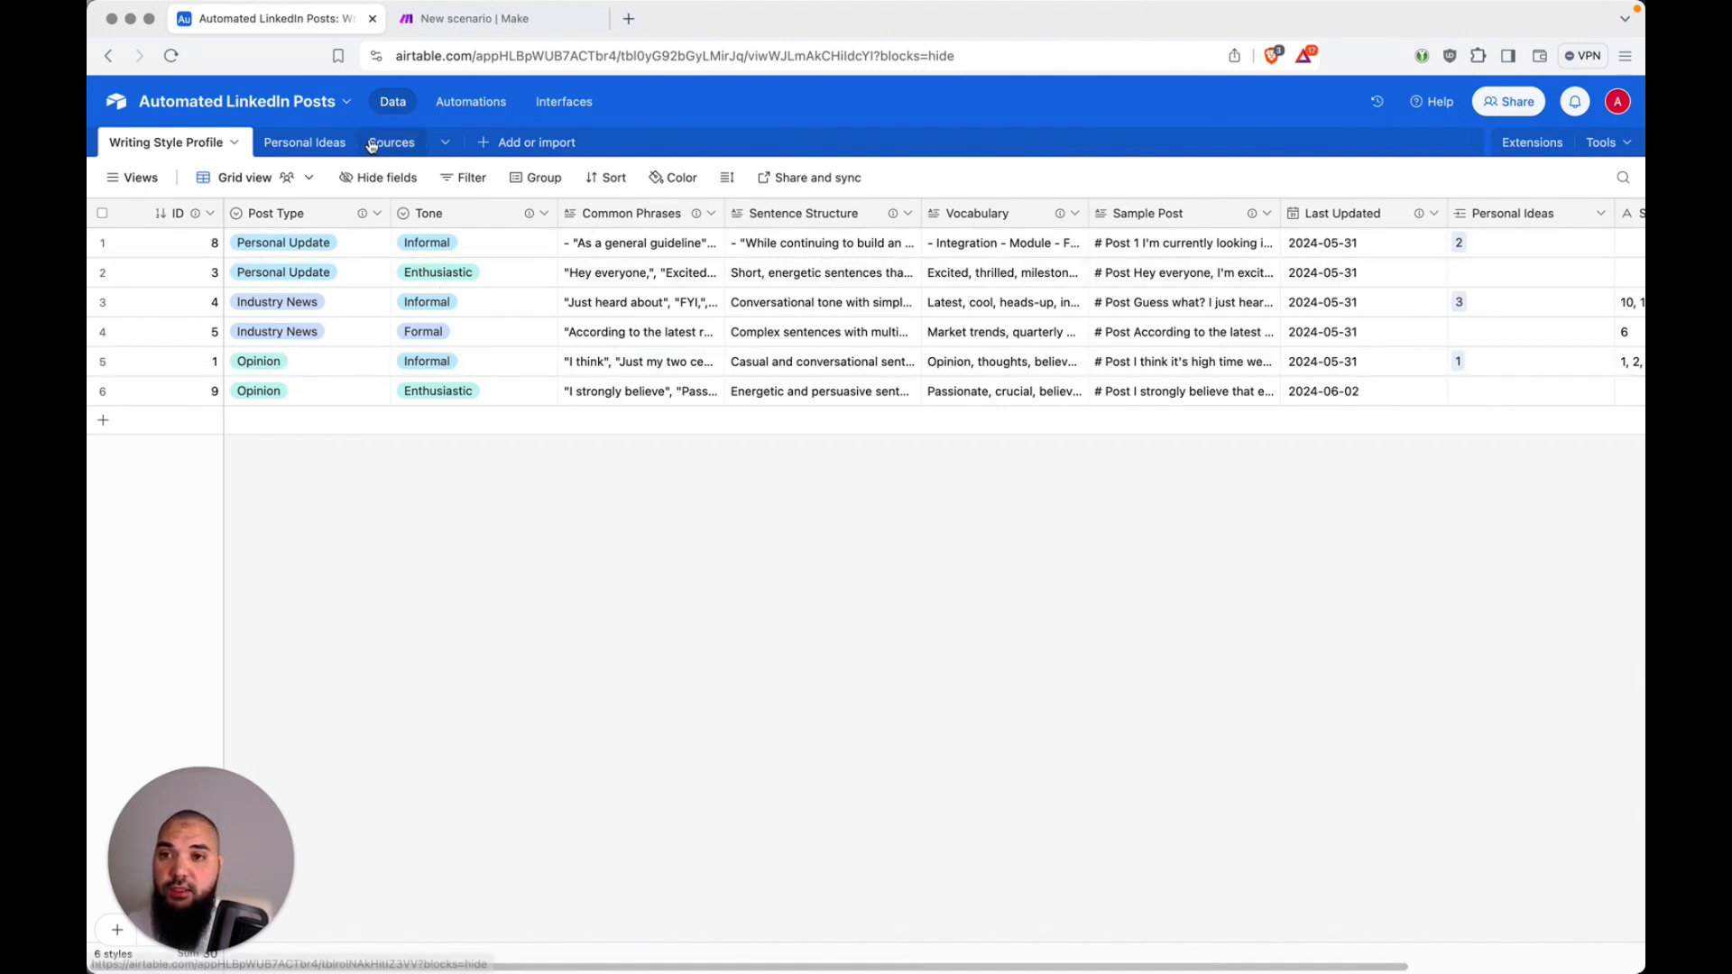
# Step: In the Personal Ideas table, read the first record's full idea text and review the Status field's options without saving changes
pyautogui.click(291, 144)
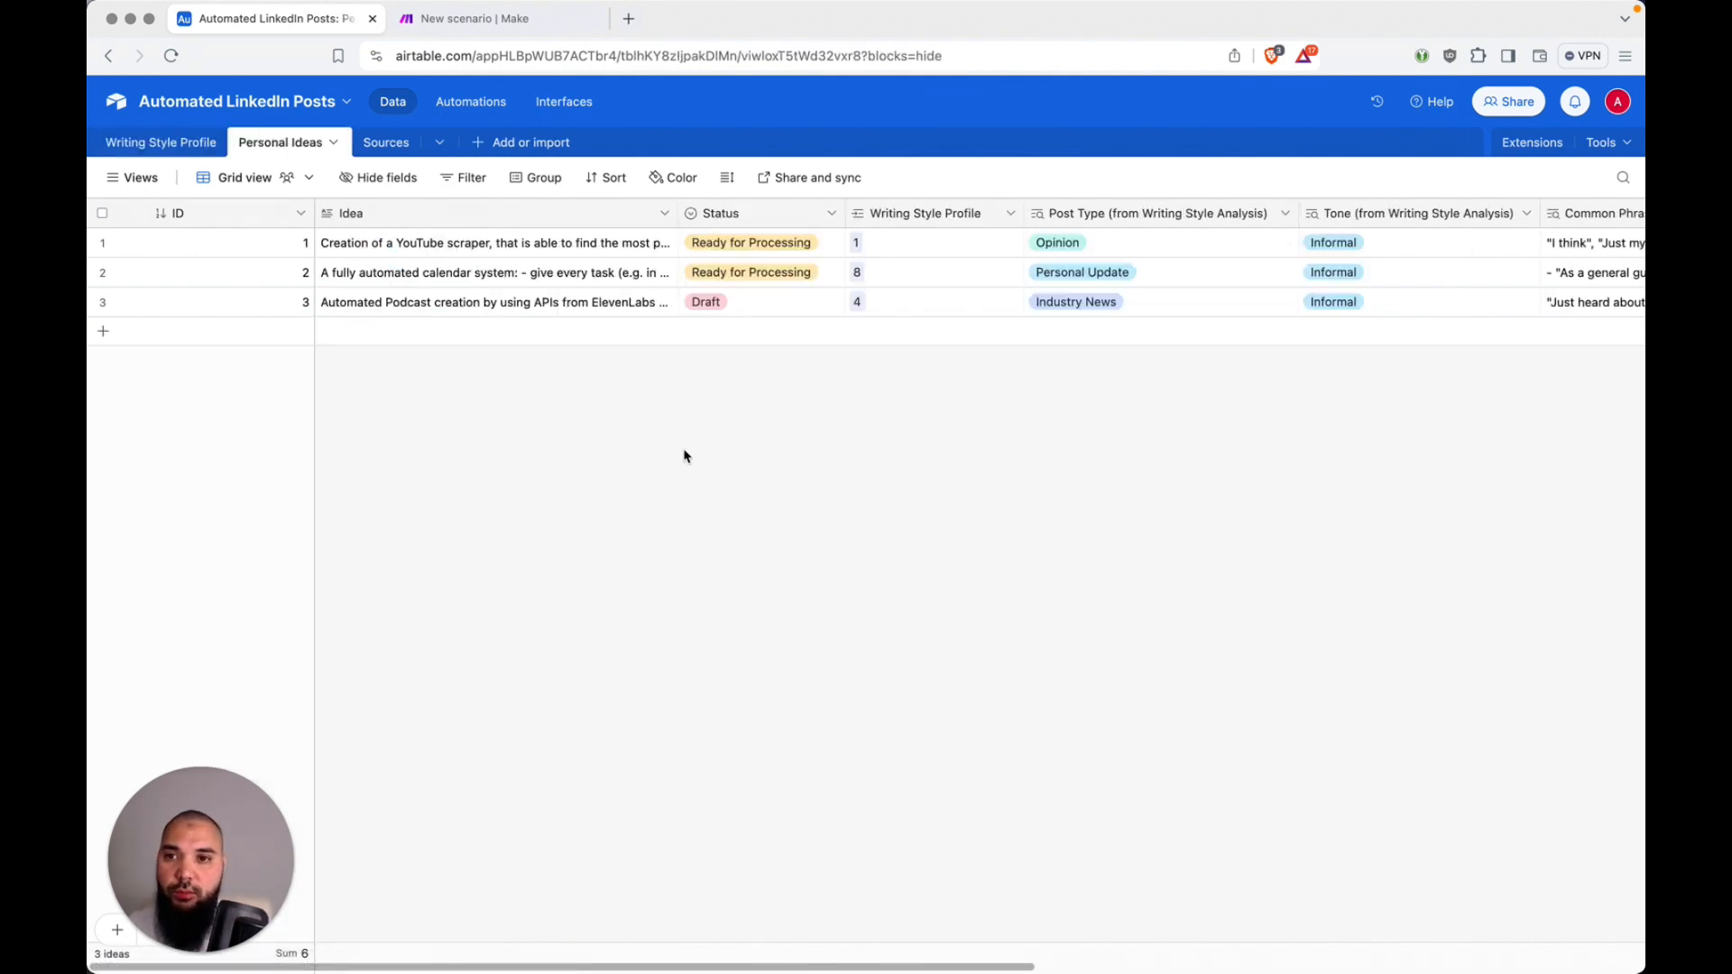
pyautogui.click(636, 248)
pyautogui.click(668, 244)
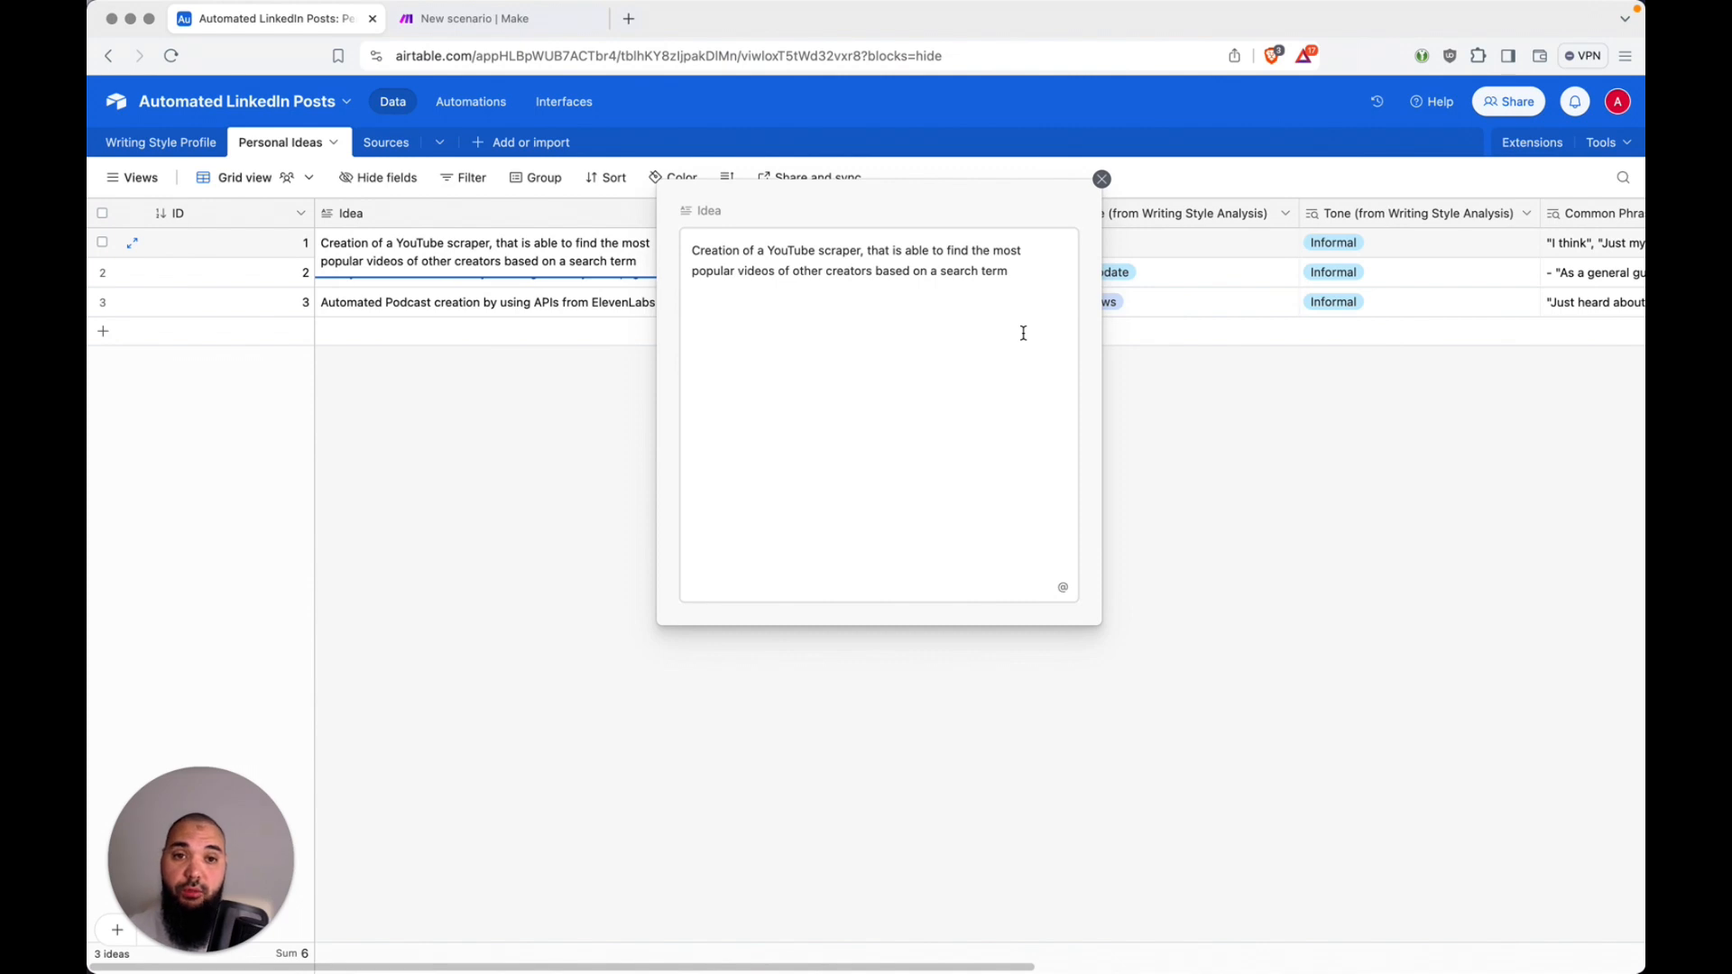
pyautogui.click(1179, 439)
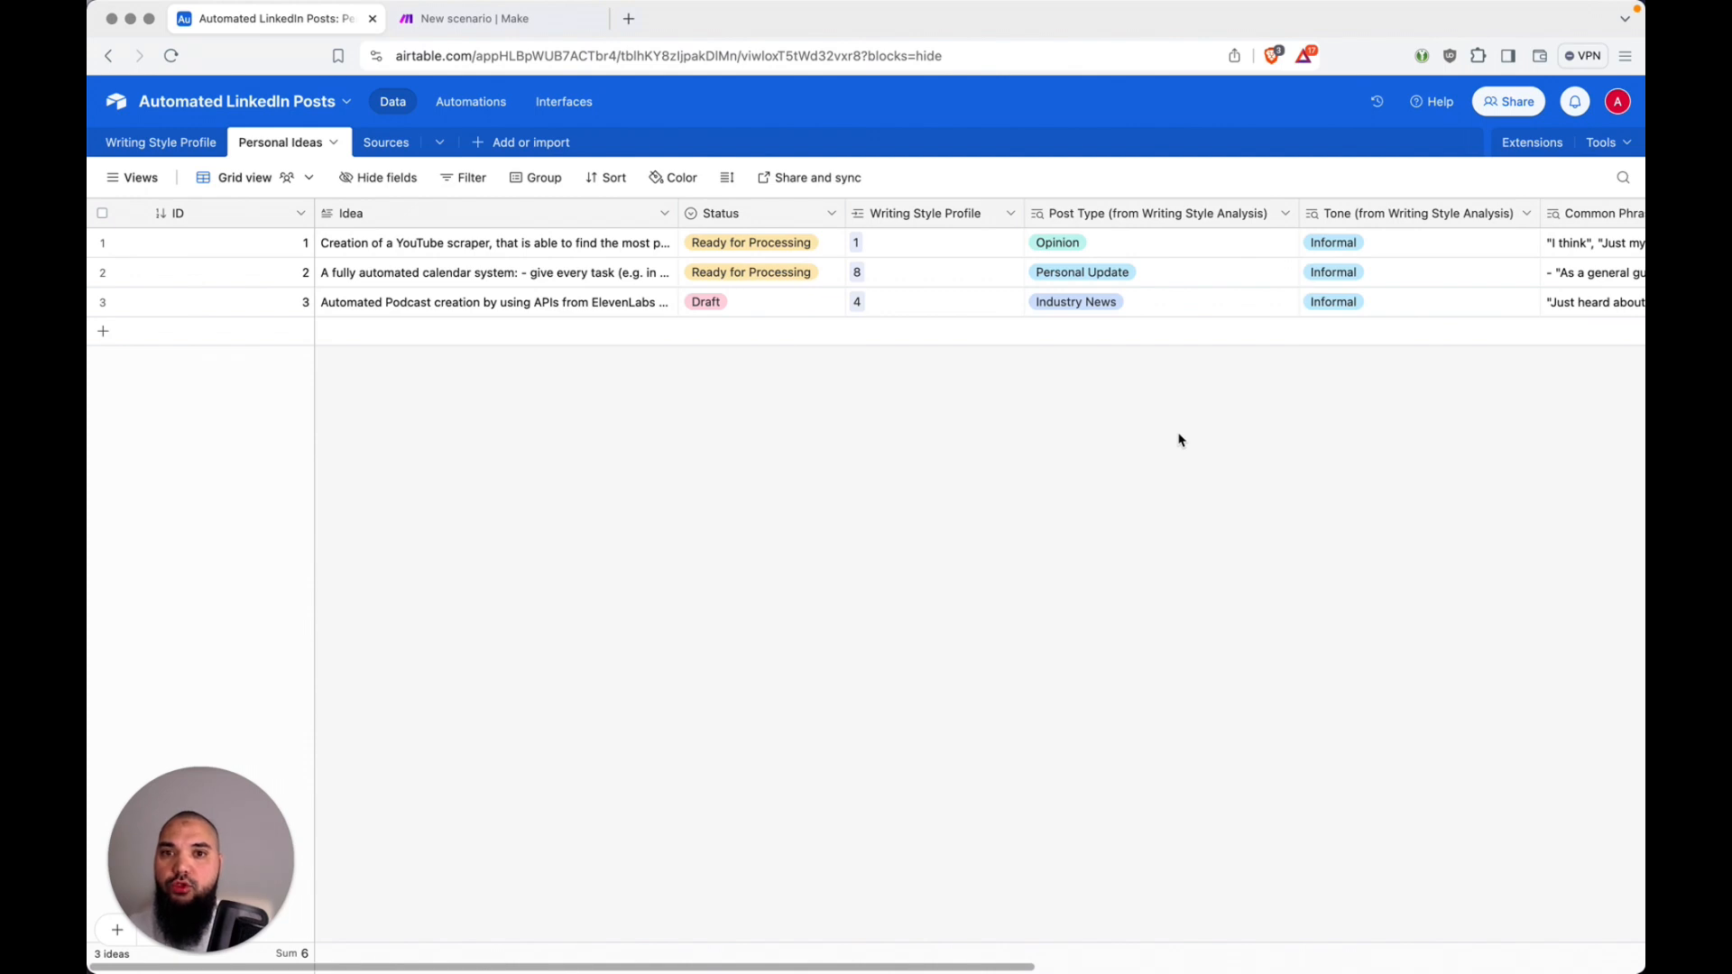
pyautogui.doubleClick(748, 216)
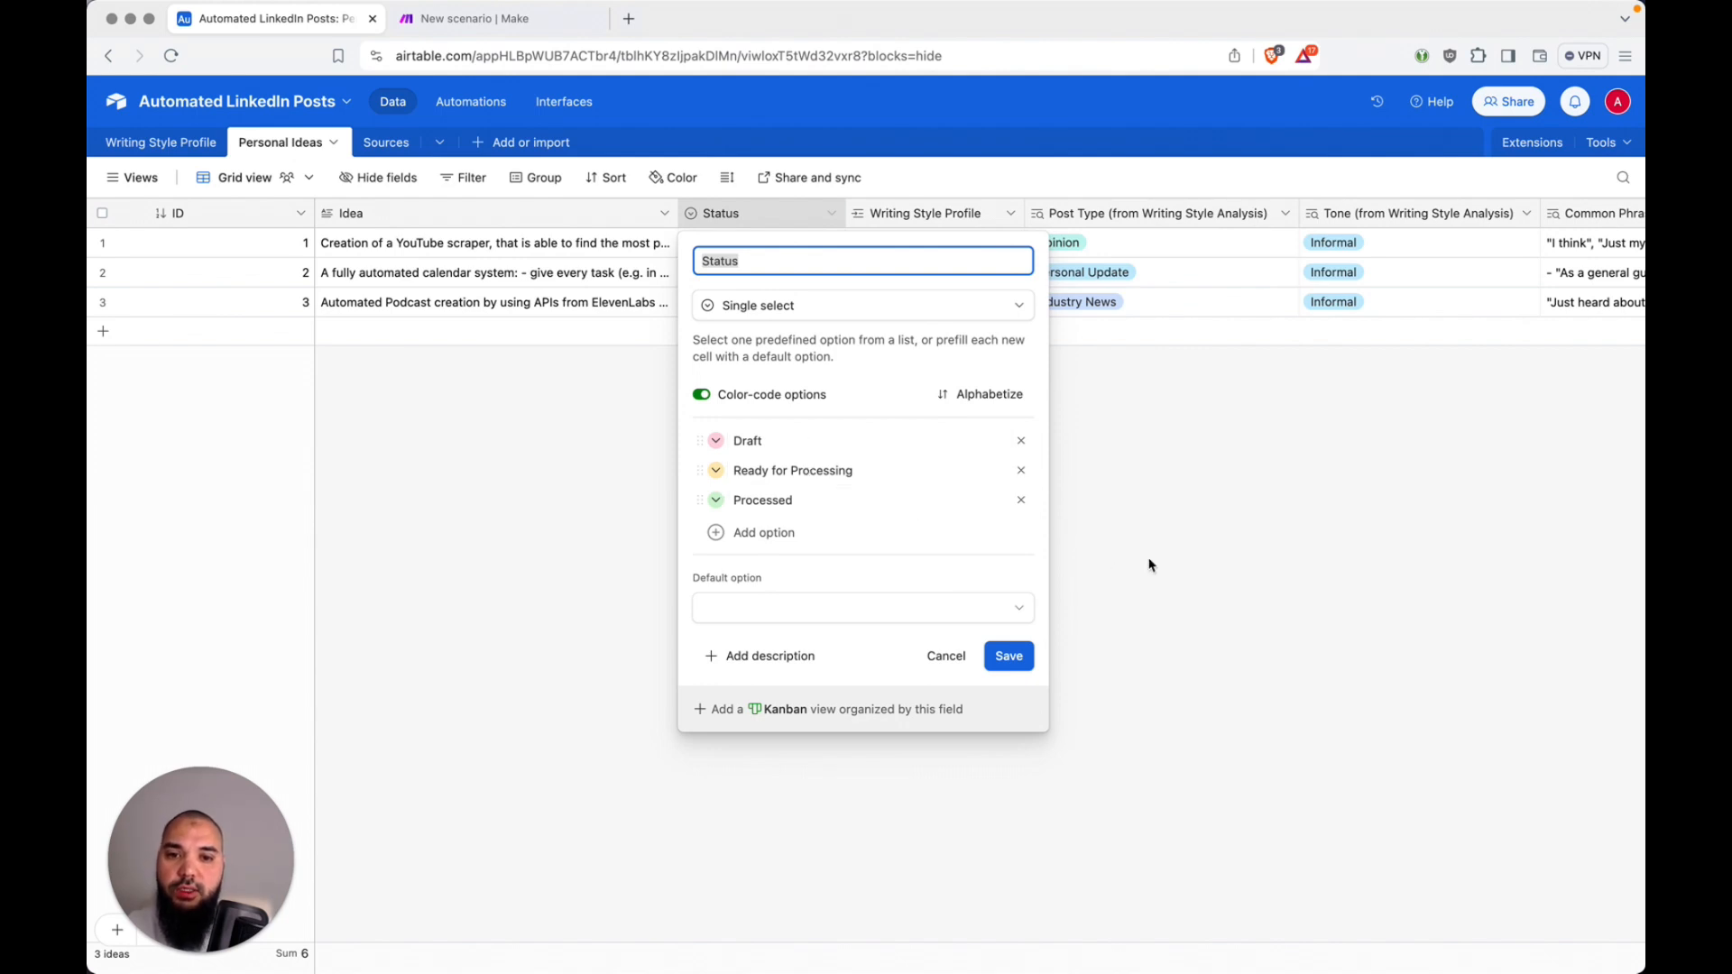
pyautogui.click(946, 655)
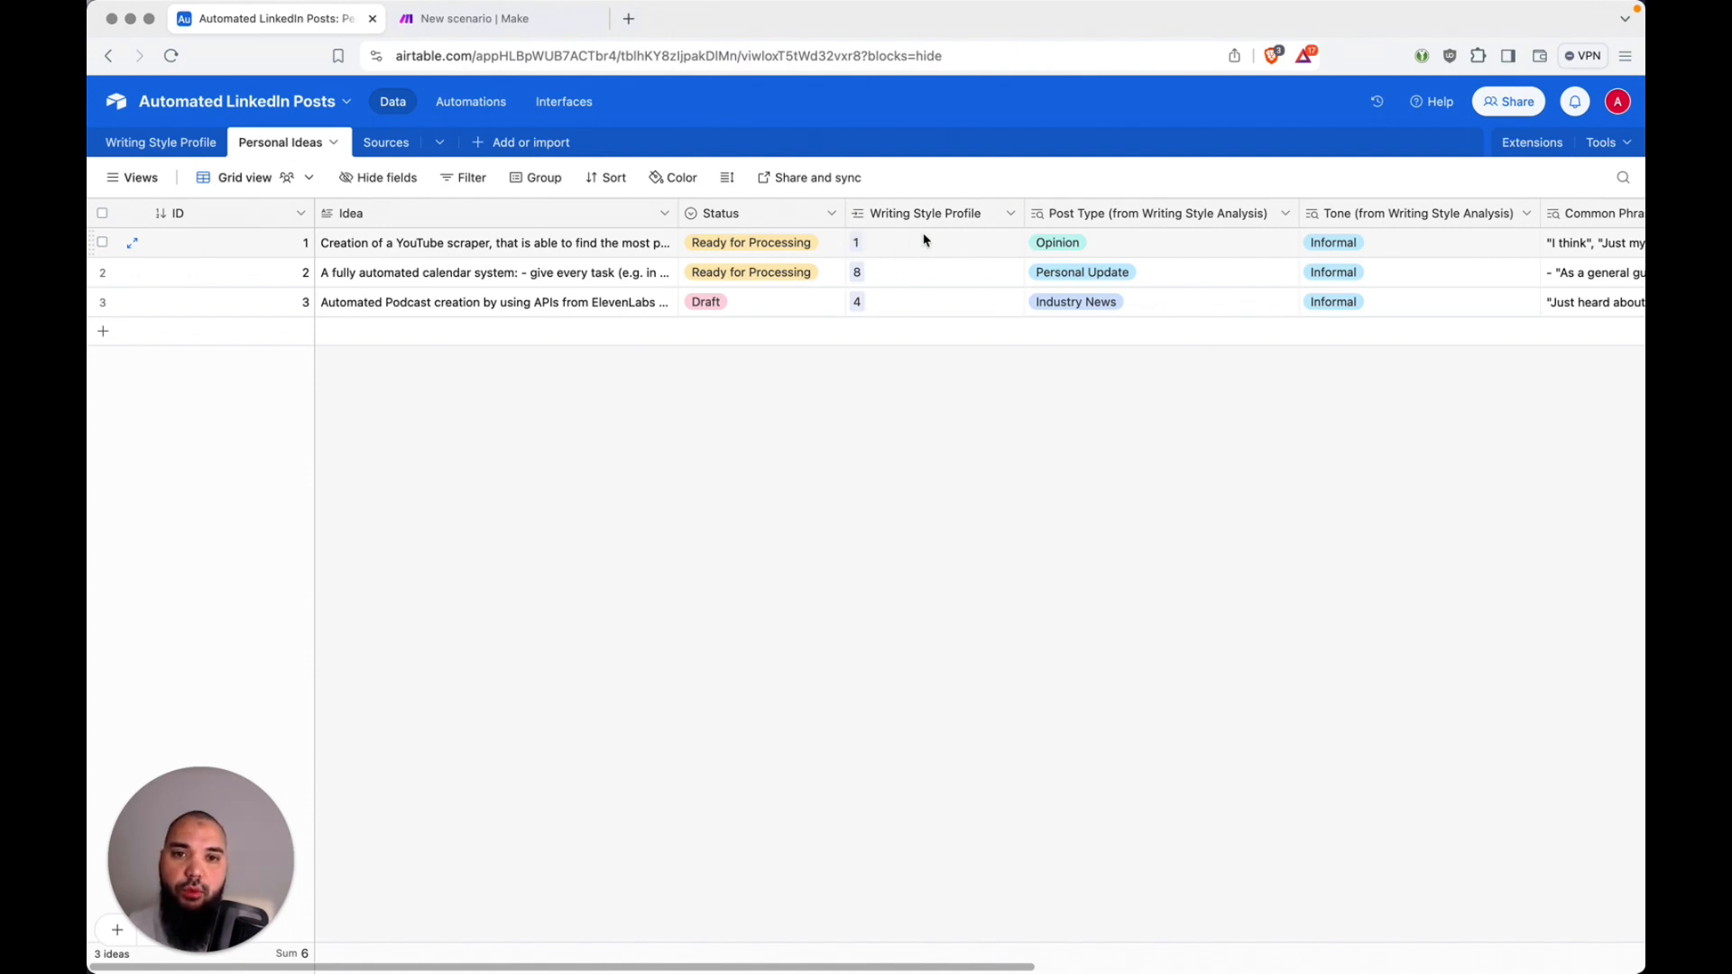
# Step: Compare the Writing Style Profile records with the Personal Ideas table's linked profile, post type, tone and common phrases columns
pyautogui.click(210, 146)
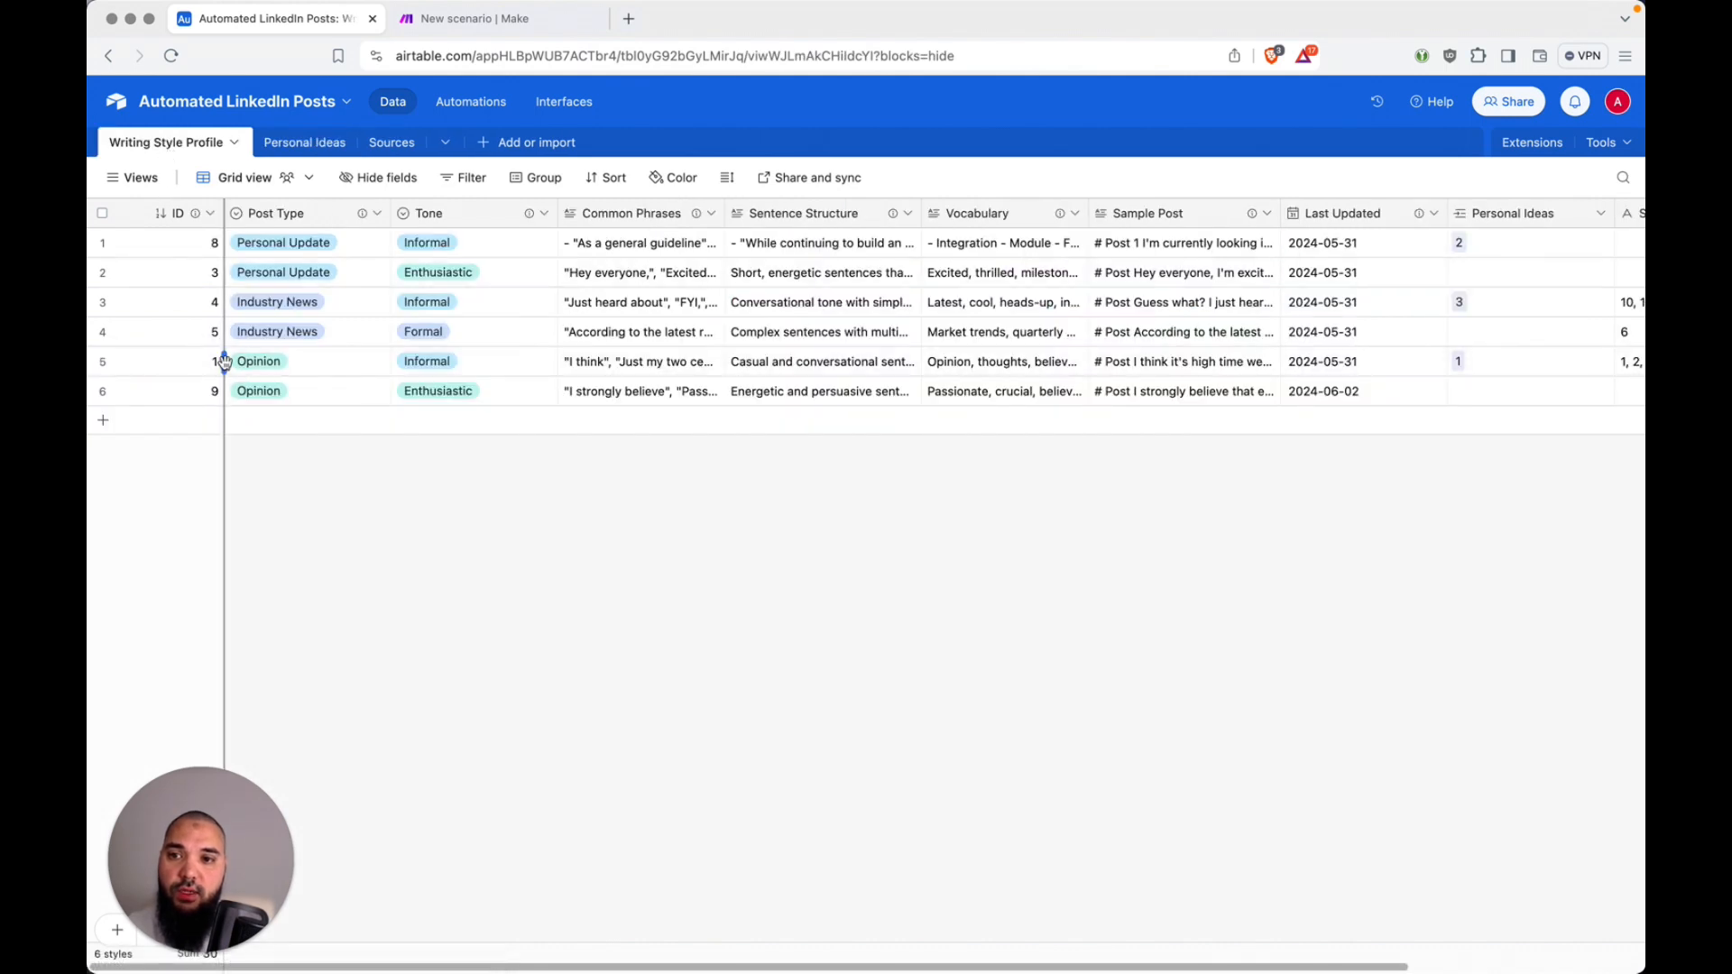
pyautogui.click(296, 144)
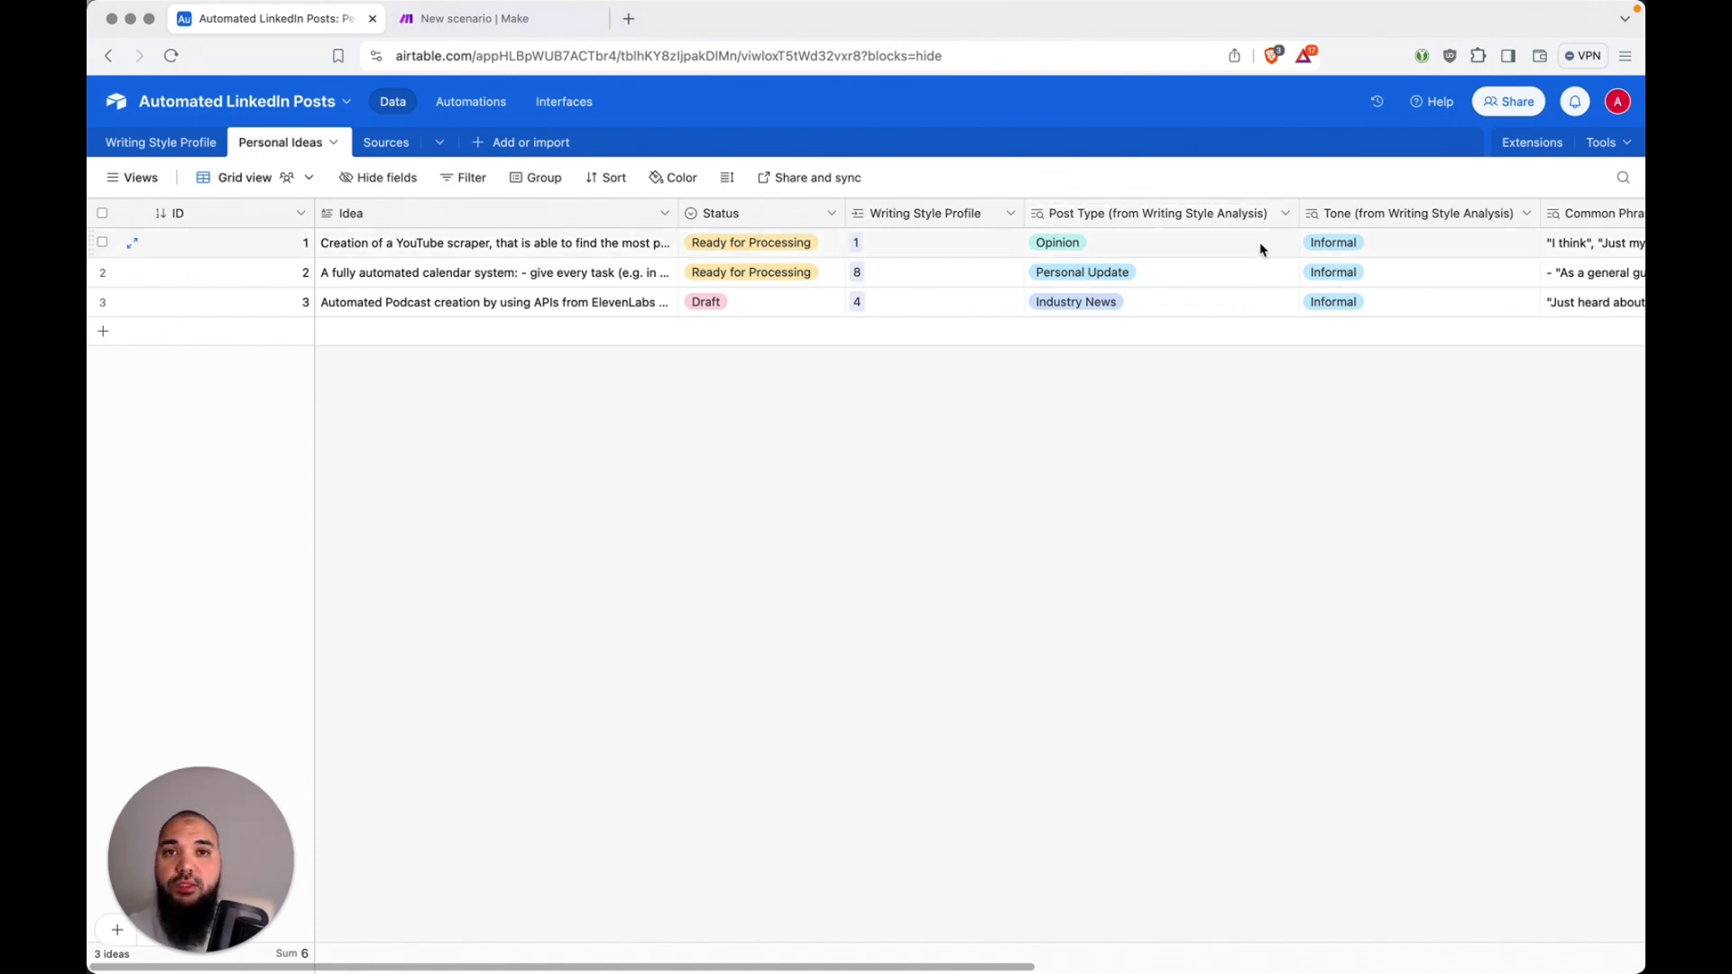
pyautogui.hscroll(5, 1173, 243)
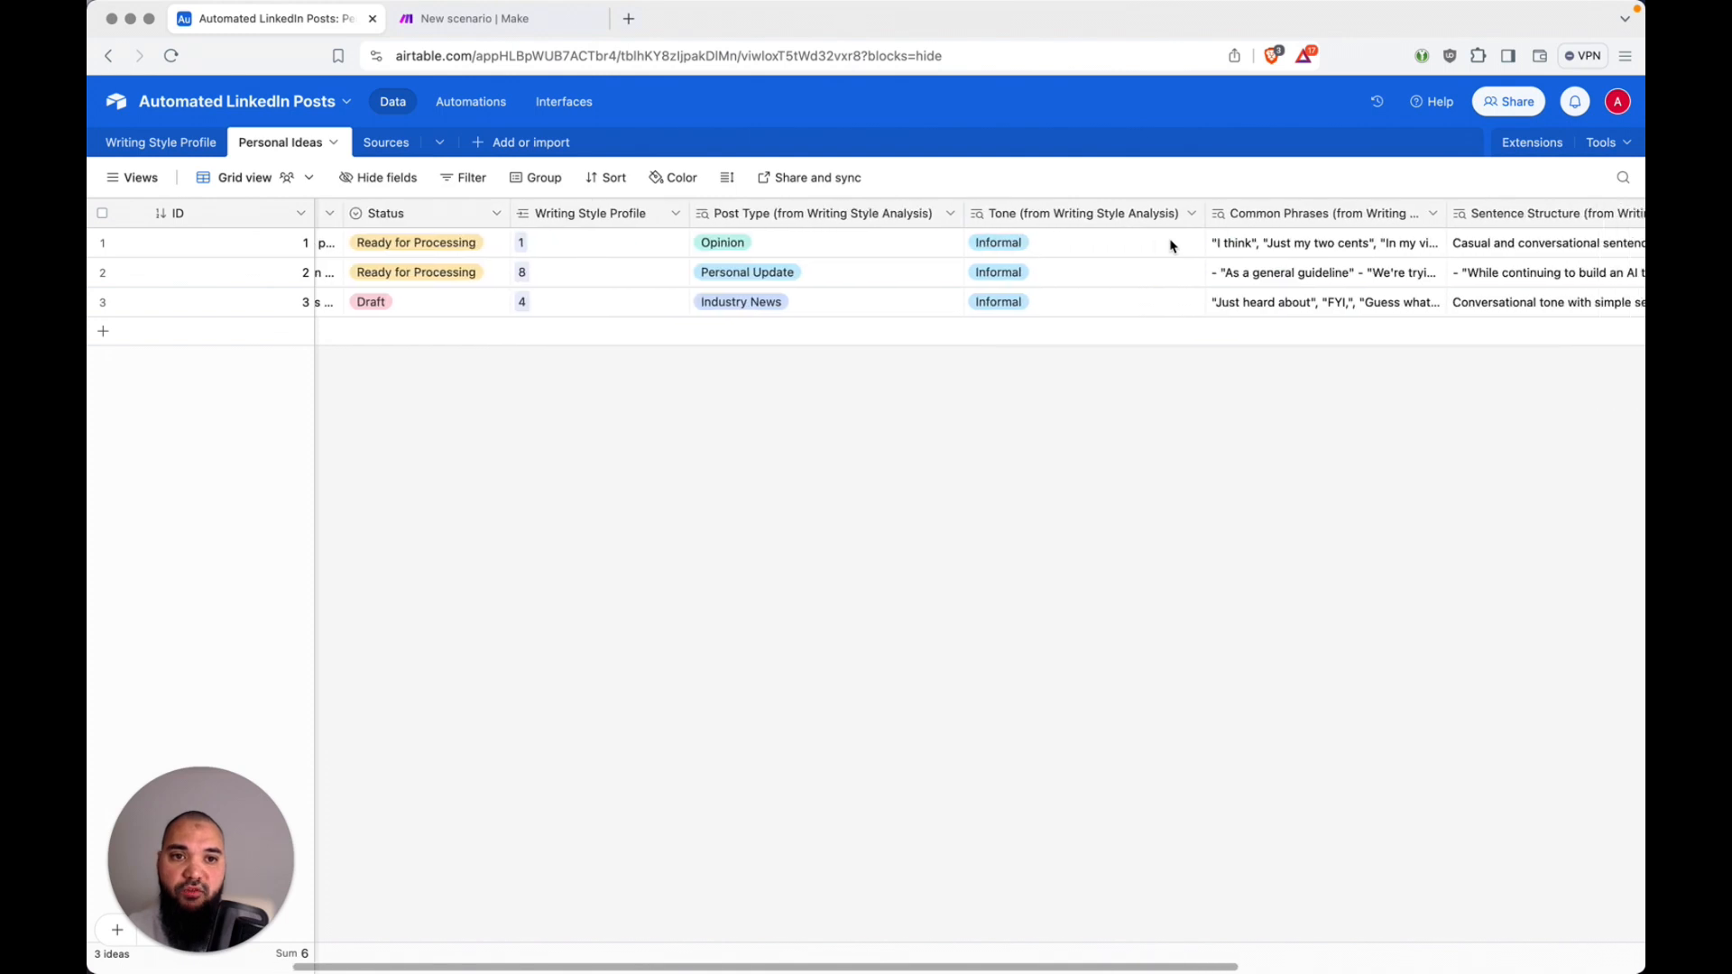
pyautogui.hscroll(-5, 1171, 245)
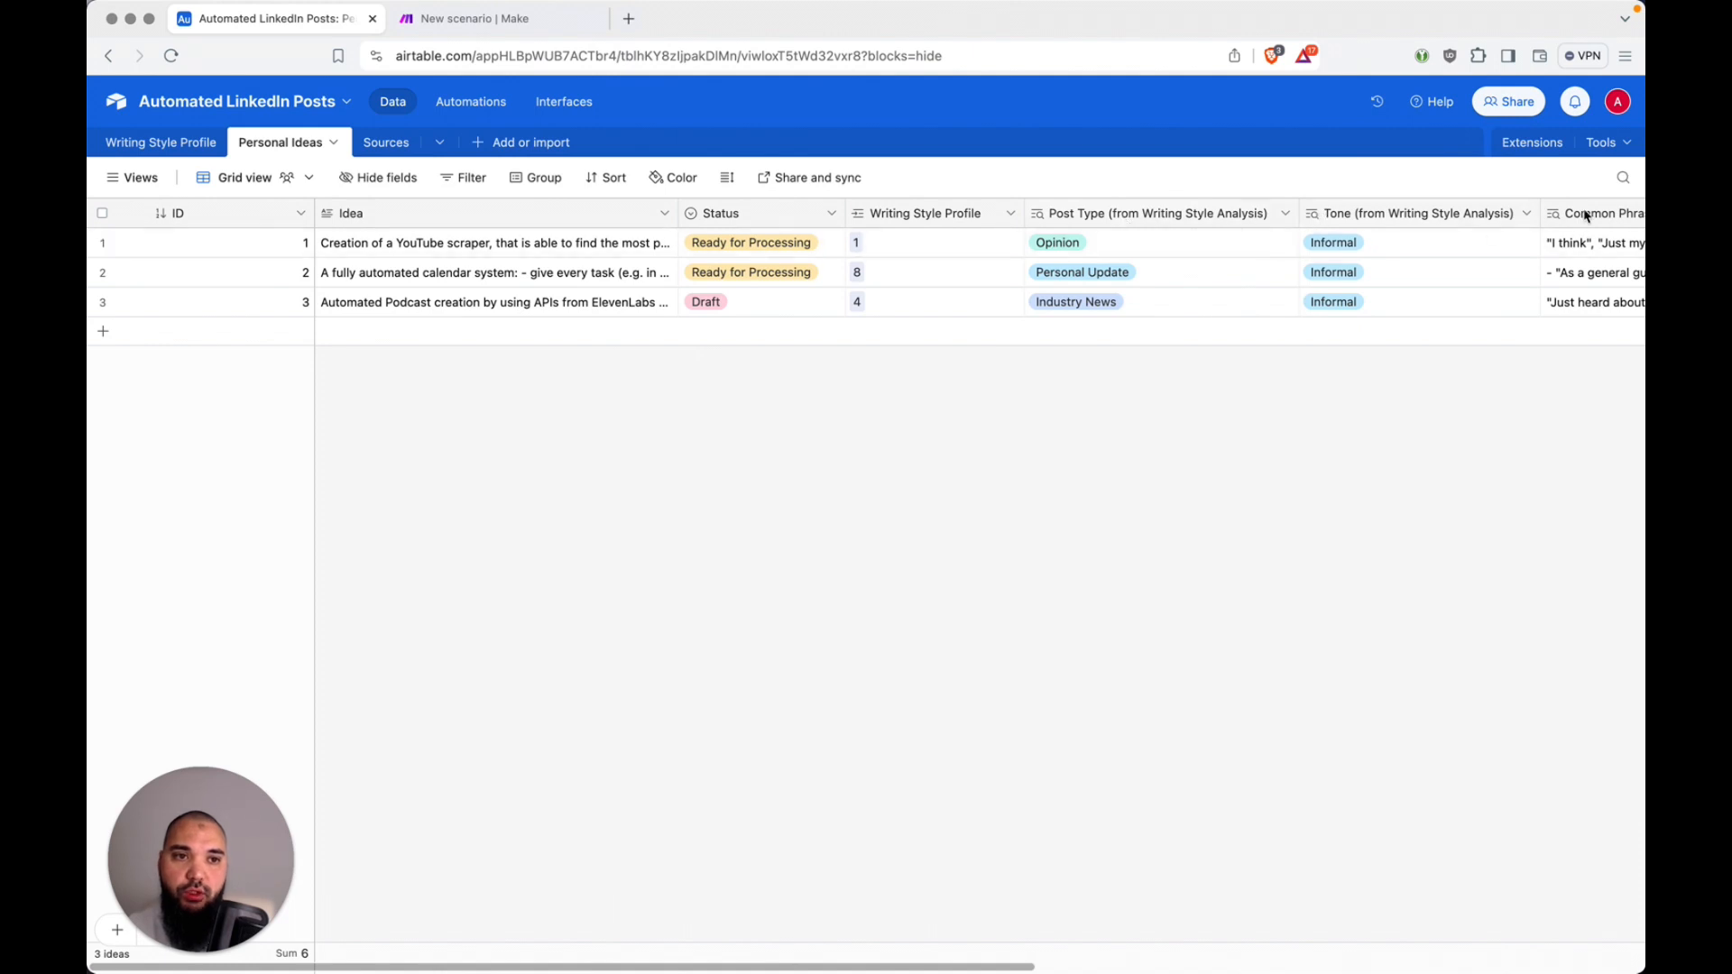
pyautogui.click(176, 143)
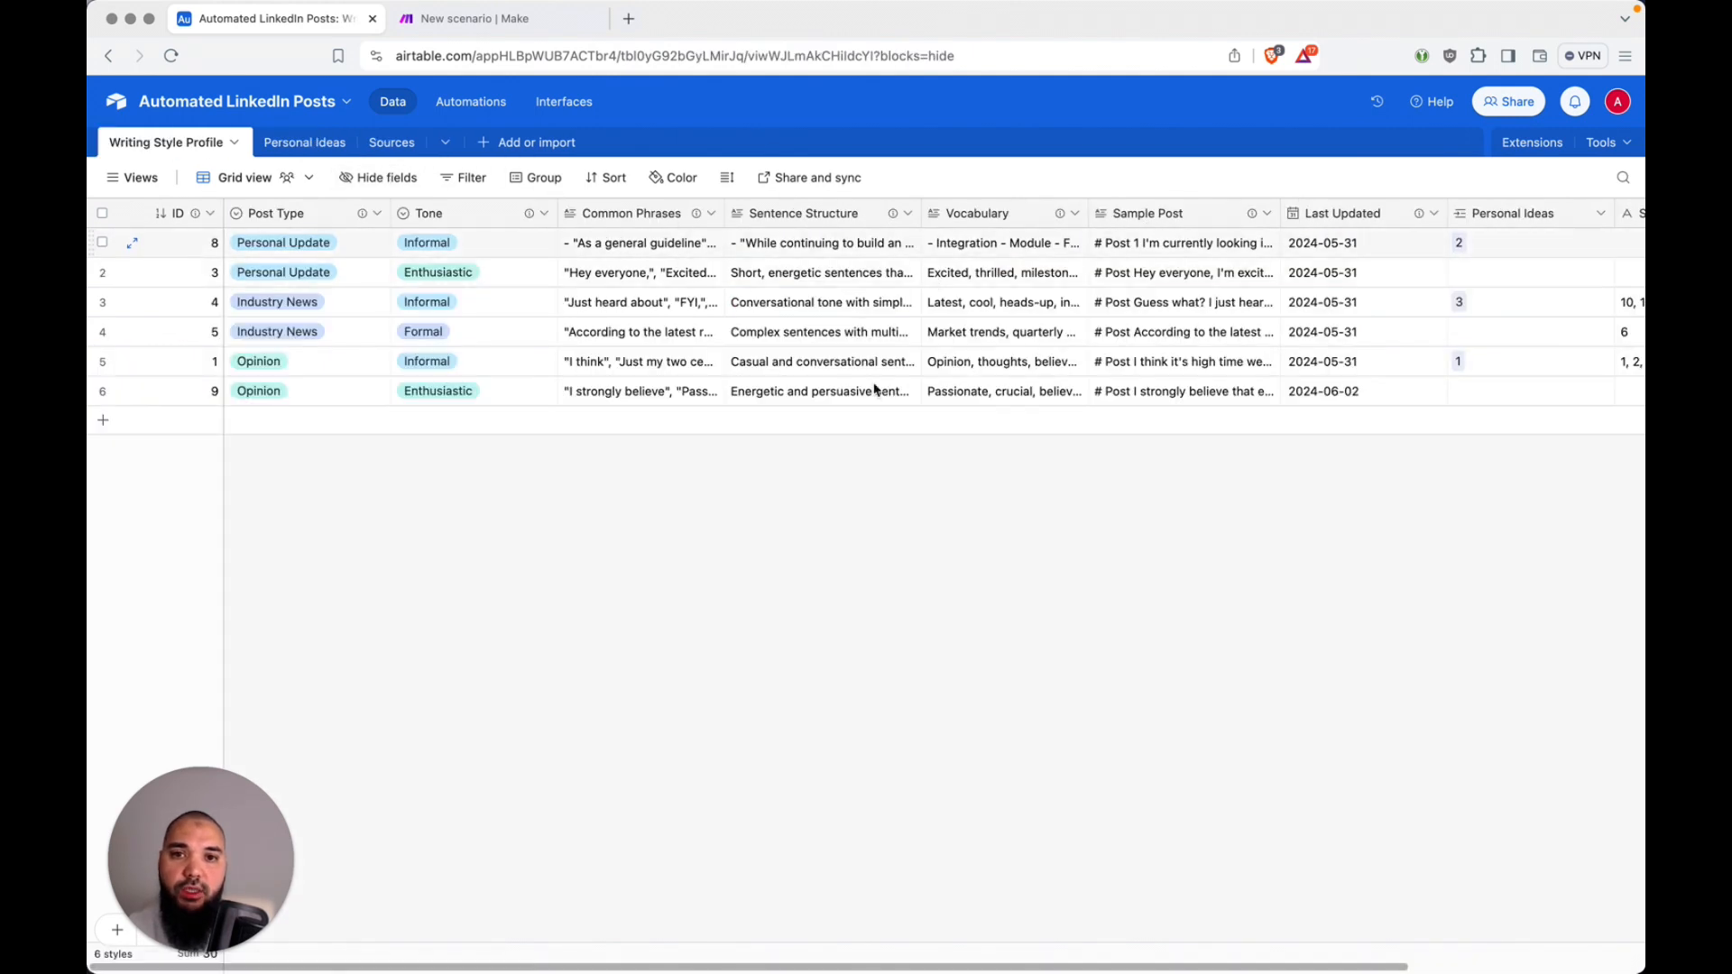
pyautogui.click(305, 143)
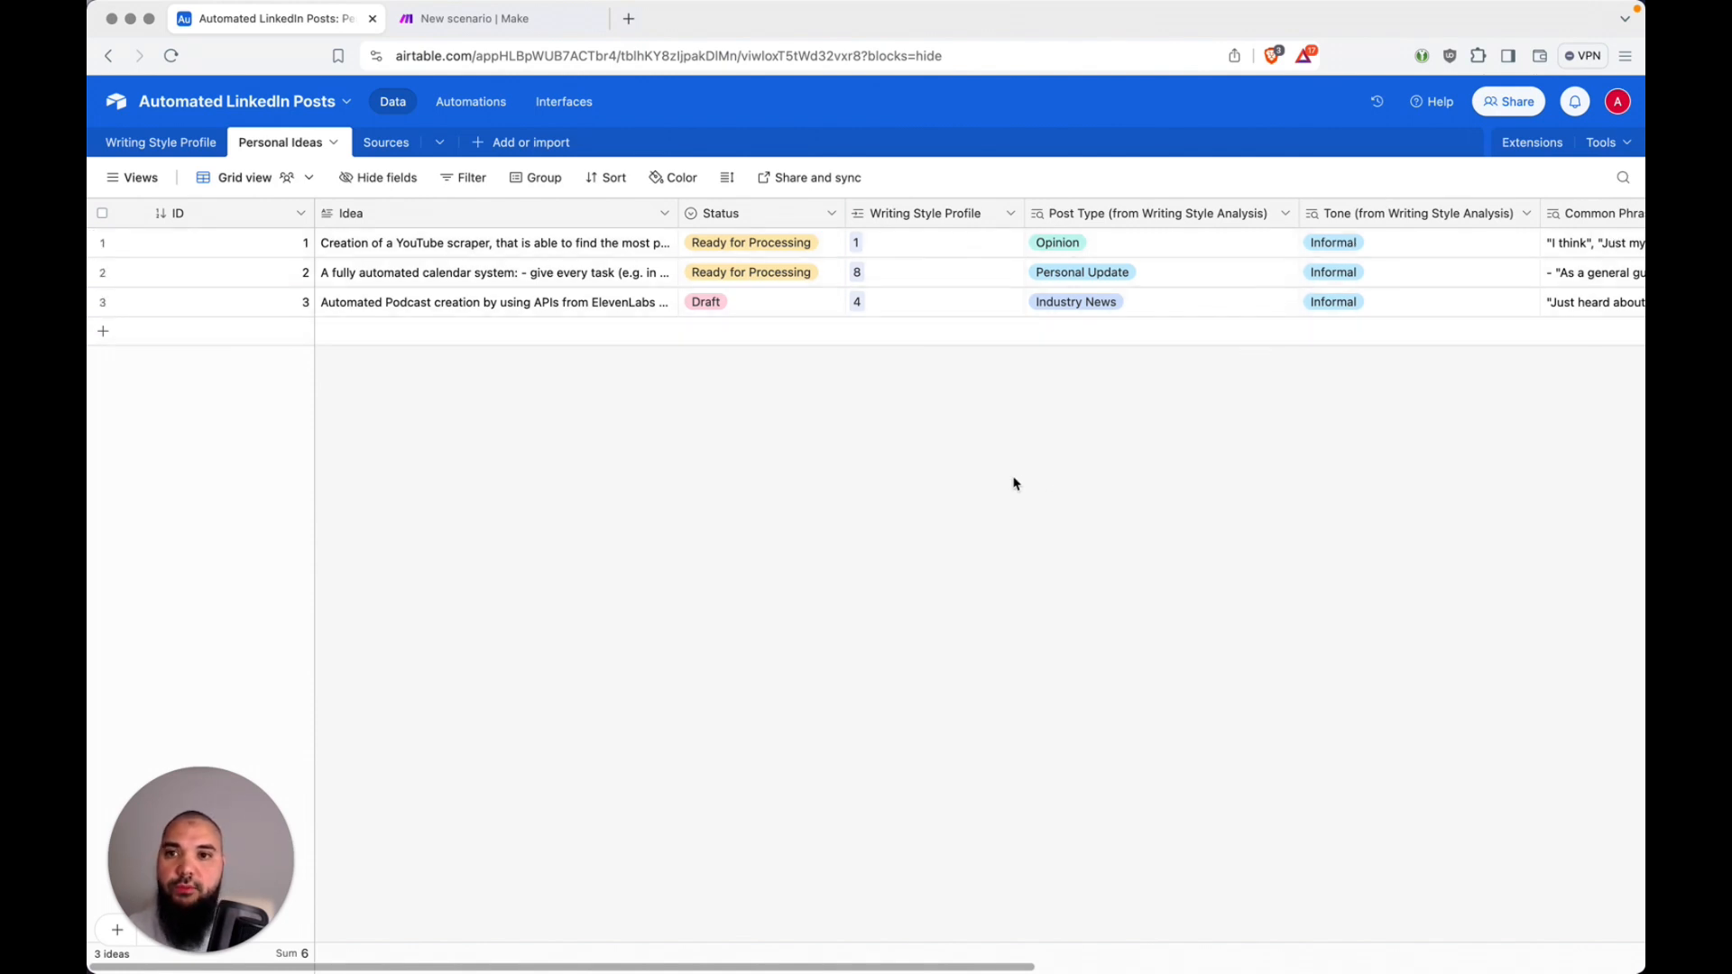
# Step: Examine the Sources table and review the Type field's select options, leaving the field settings without saving
pyautogui.click(388, 144)
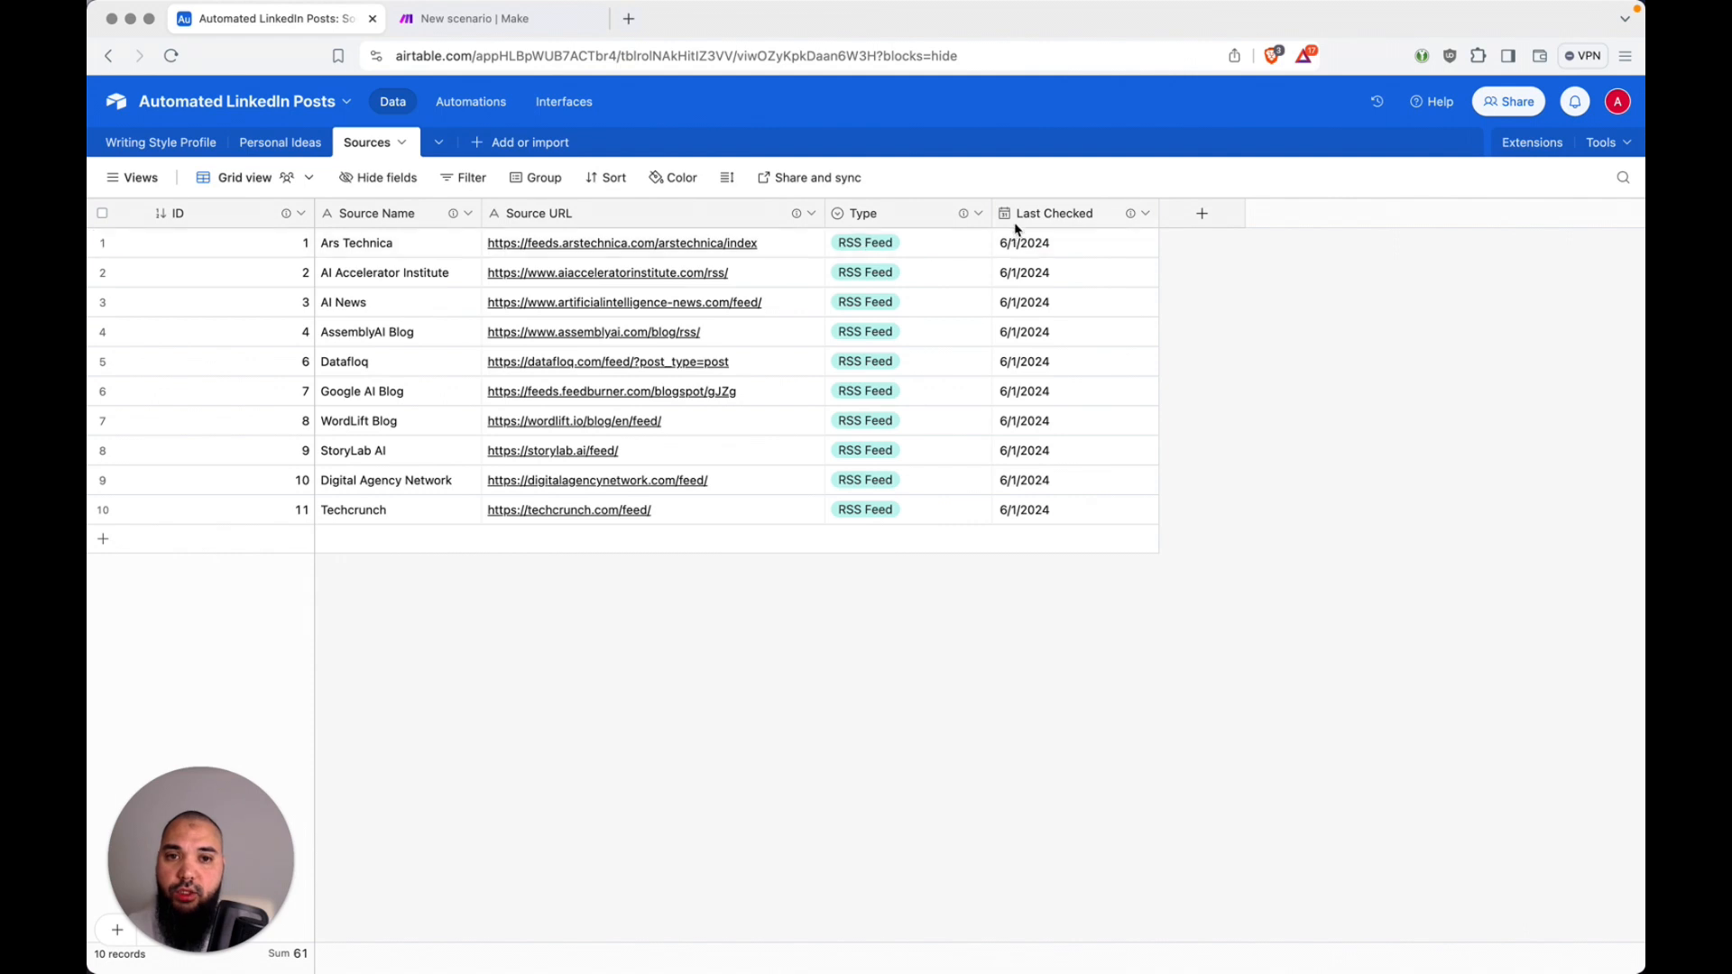
pyautogui.doubleClick(933, 214)
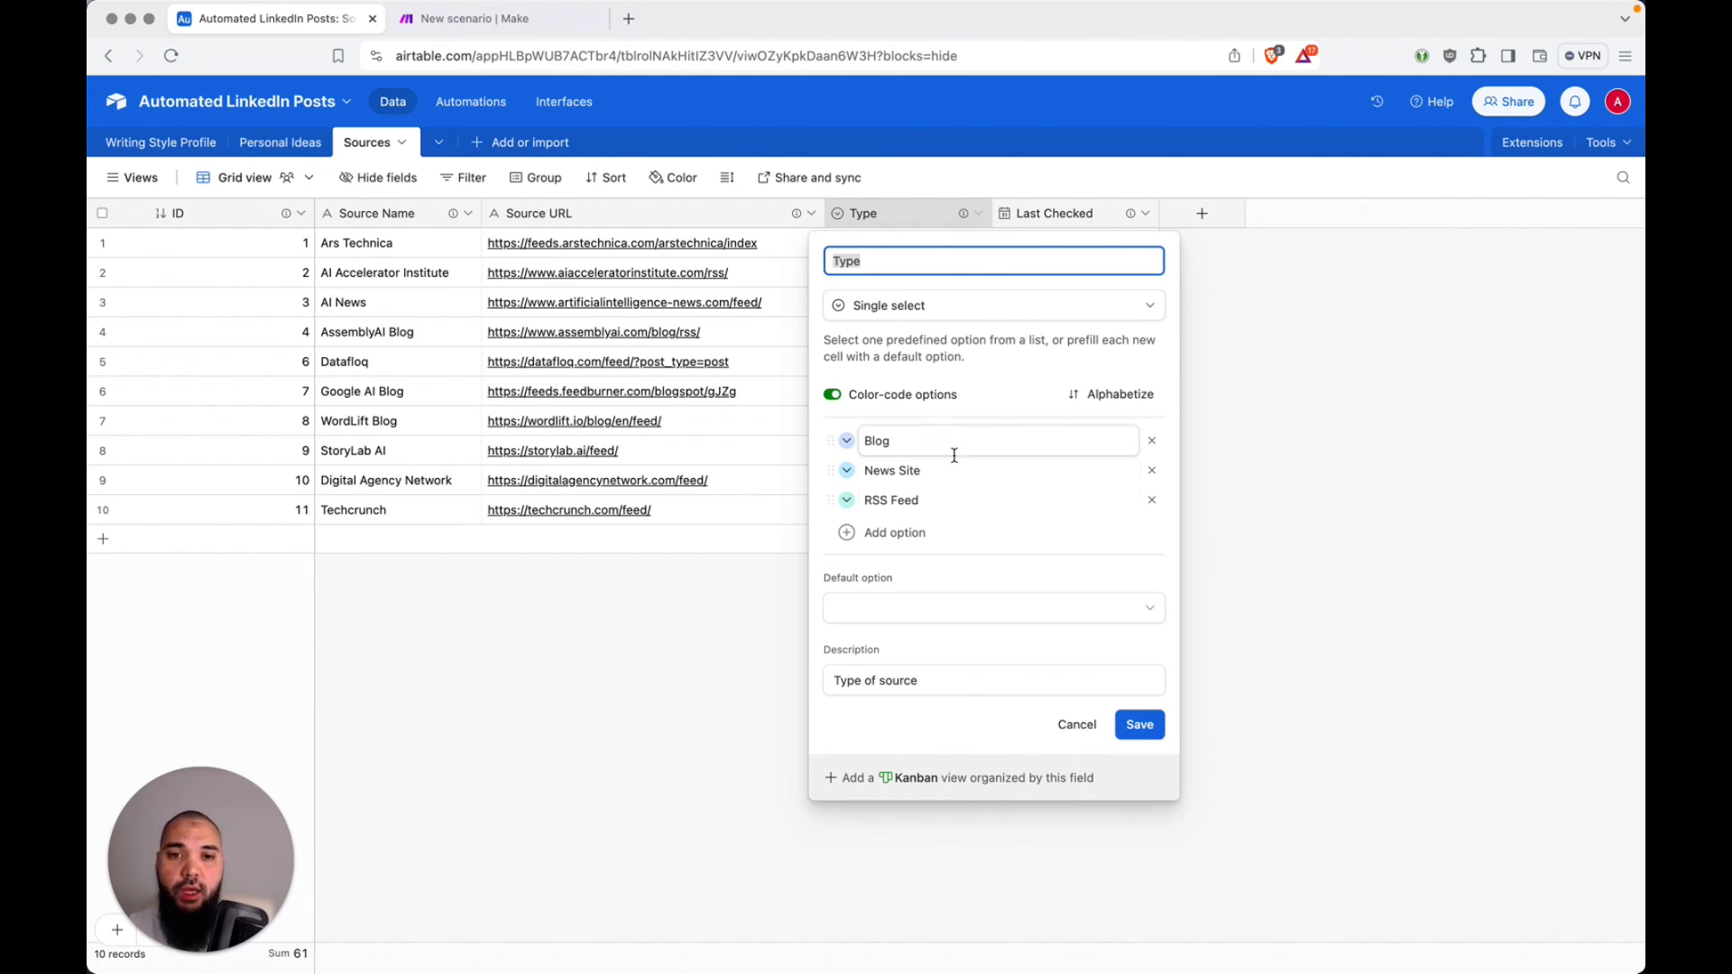
pyautogui.click(1078, 726)
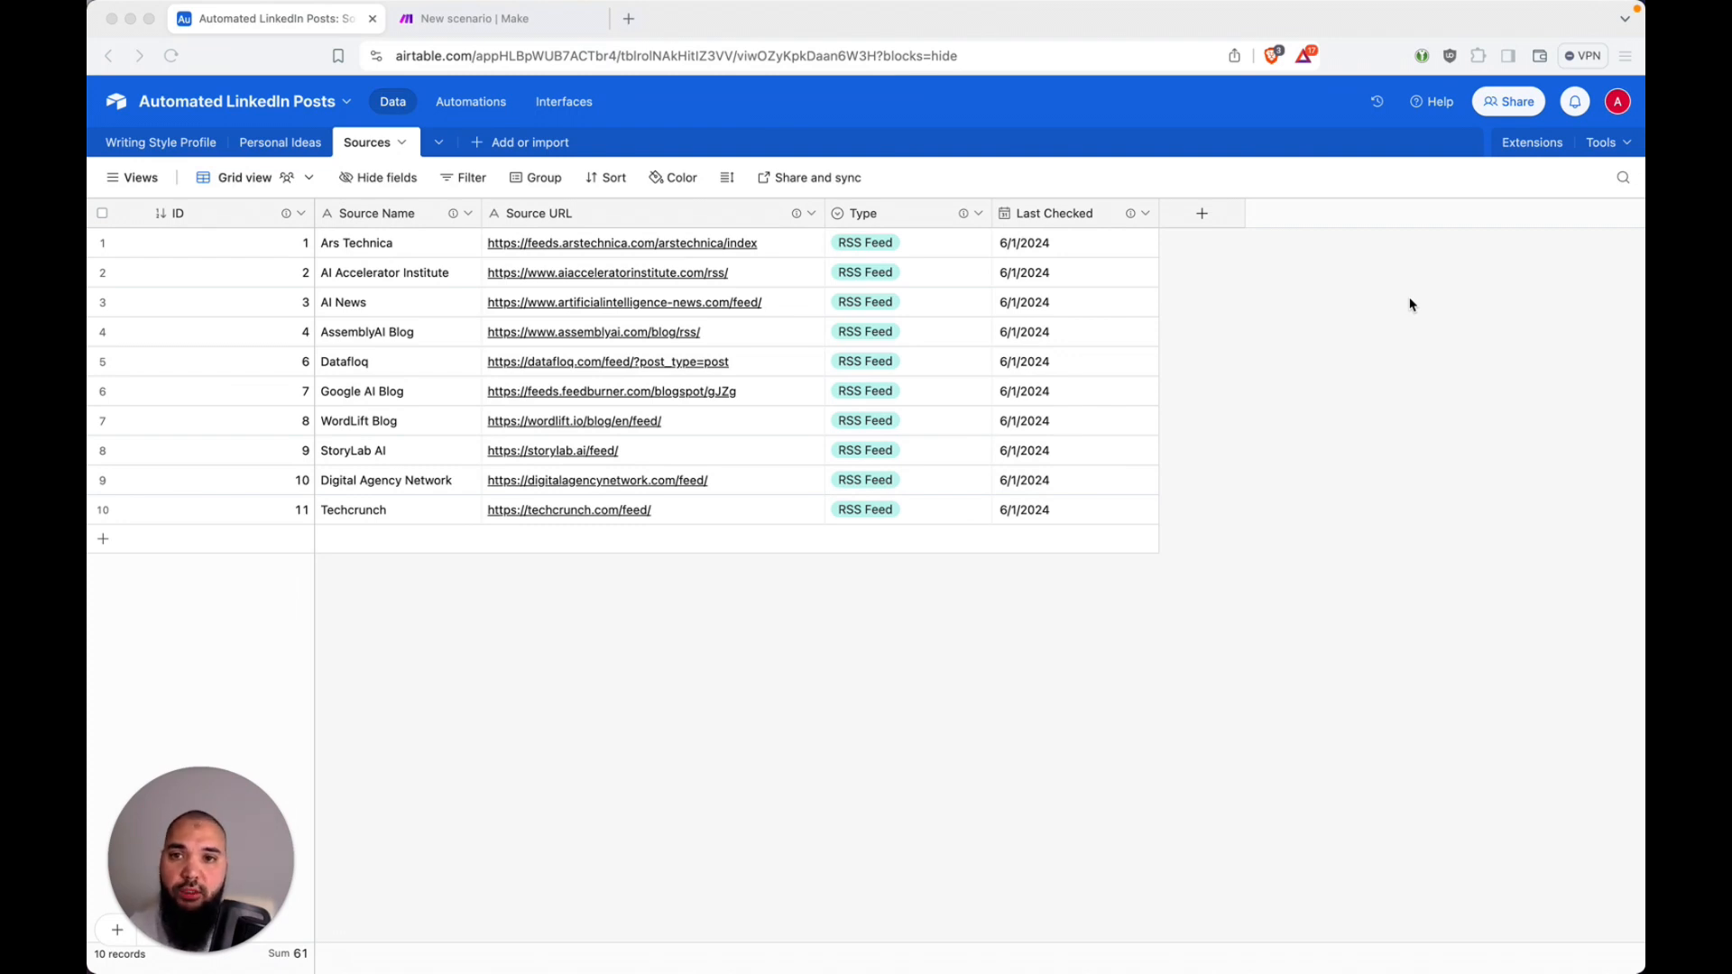
# Step: Switch to the new scenario in Make and add an Airtable Search Records module as its first module
pyautogui.press('super+grave')
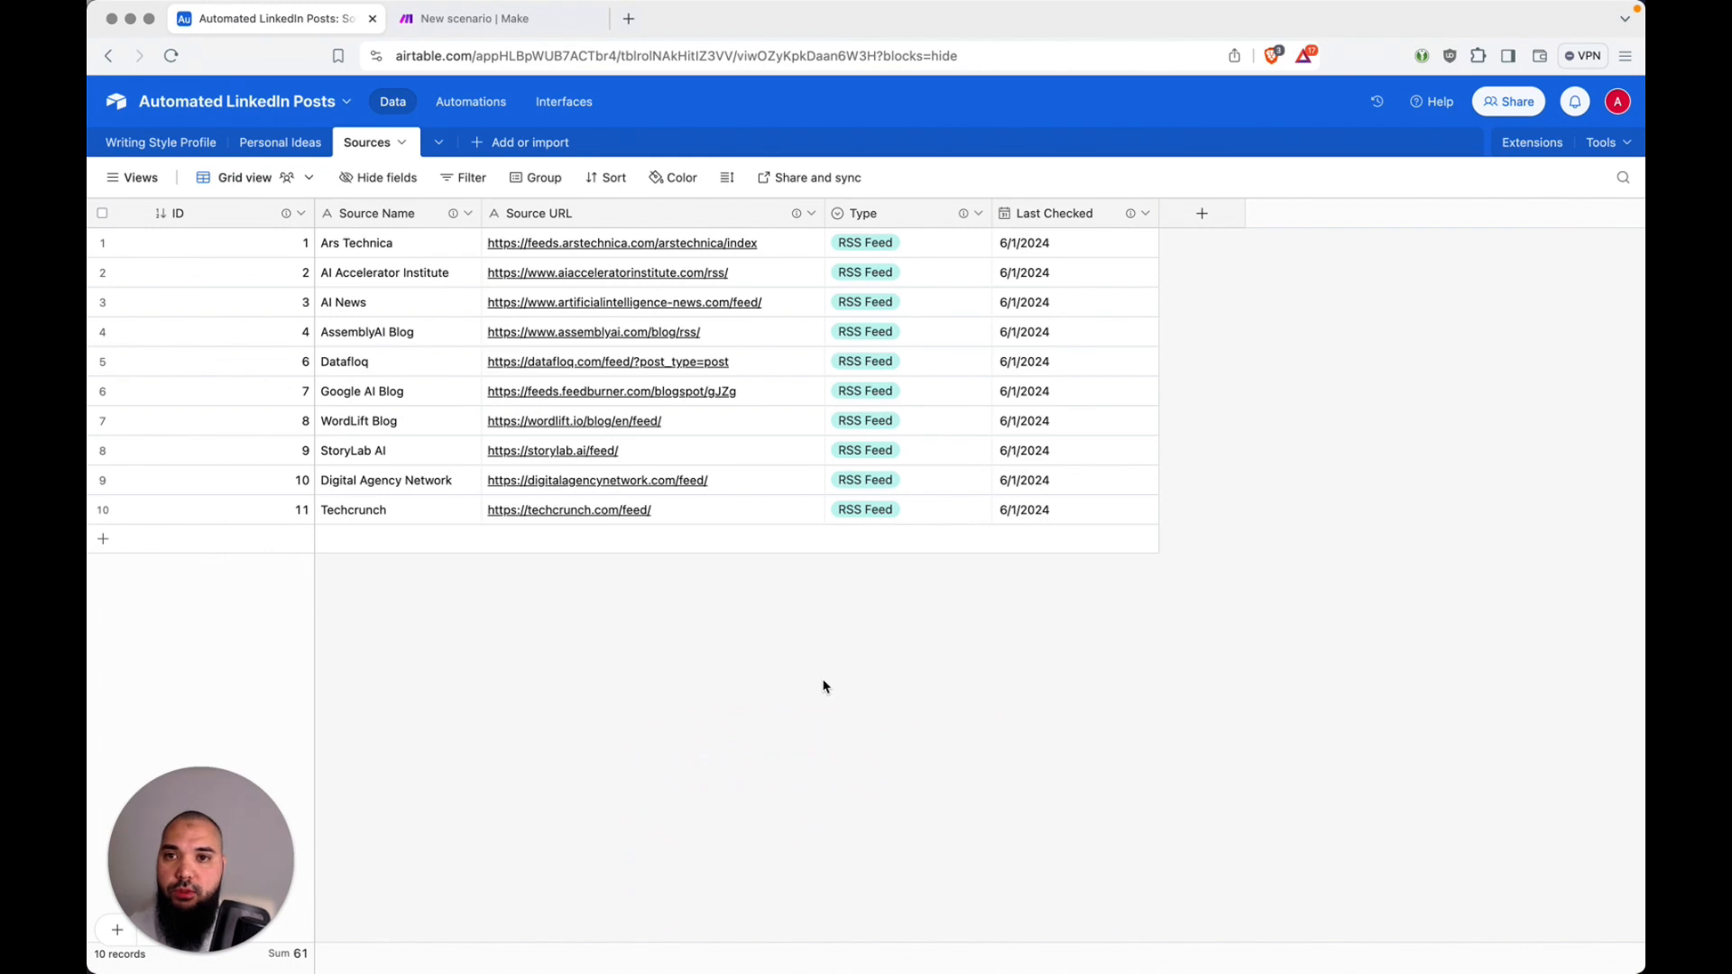
pyautogui.hotkey('ctrl', 'Tab')
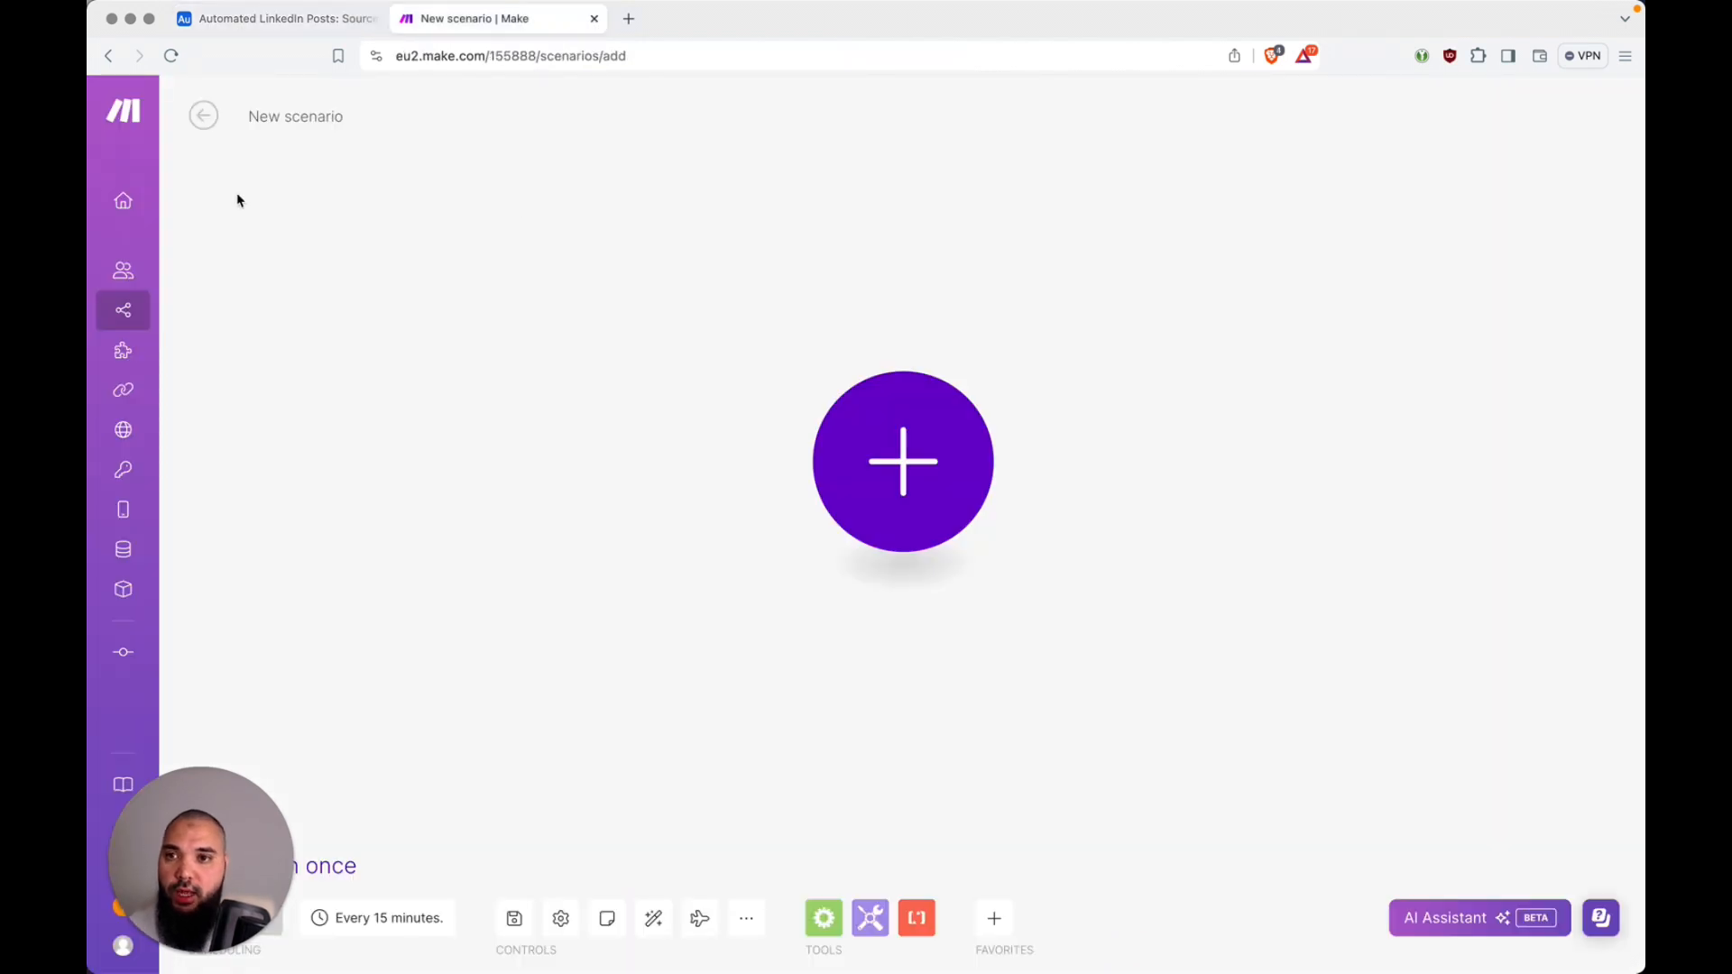
pyautogui.moveTo(129, 209)
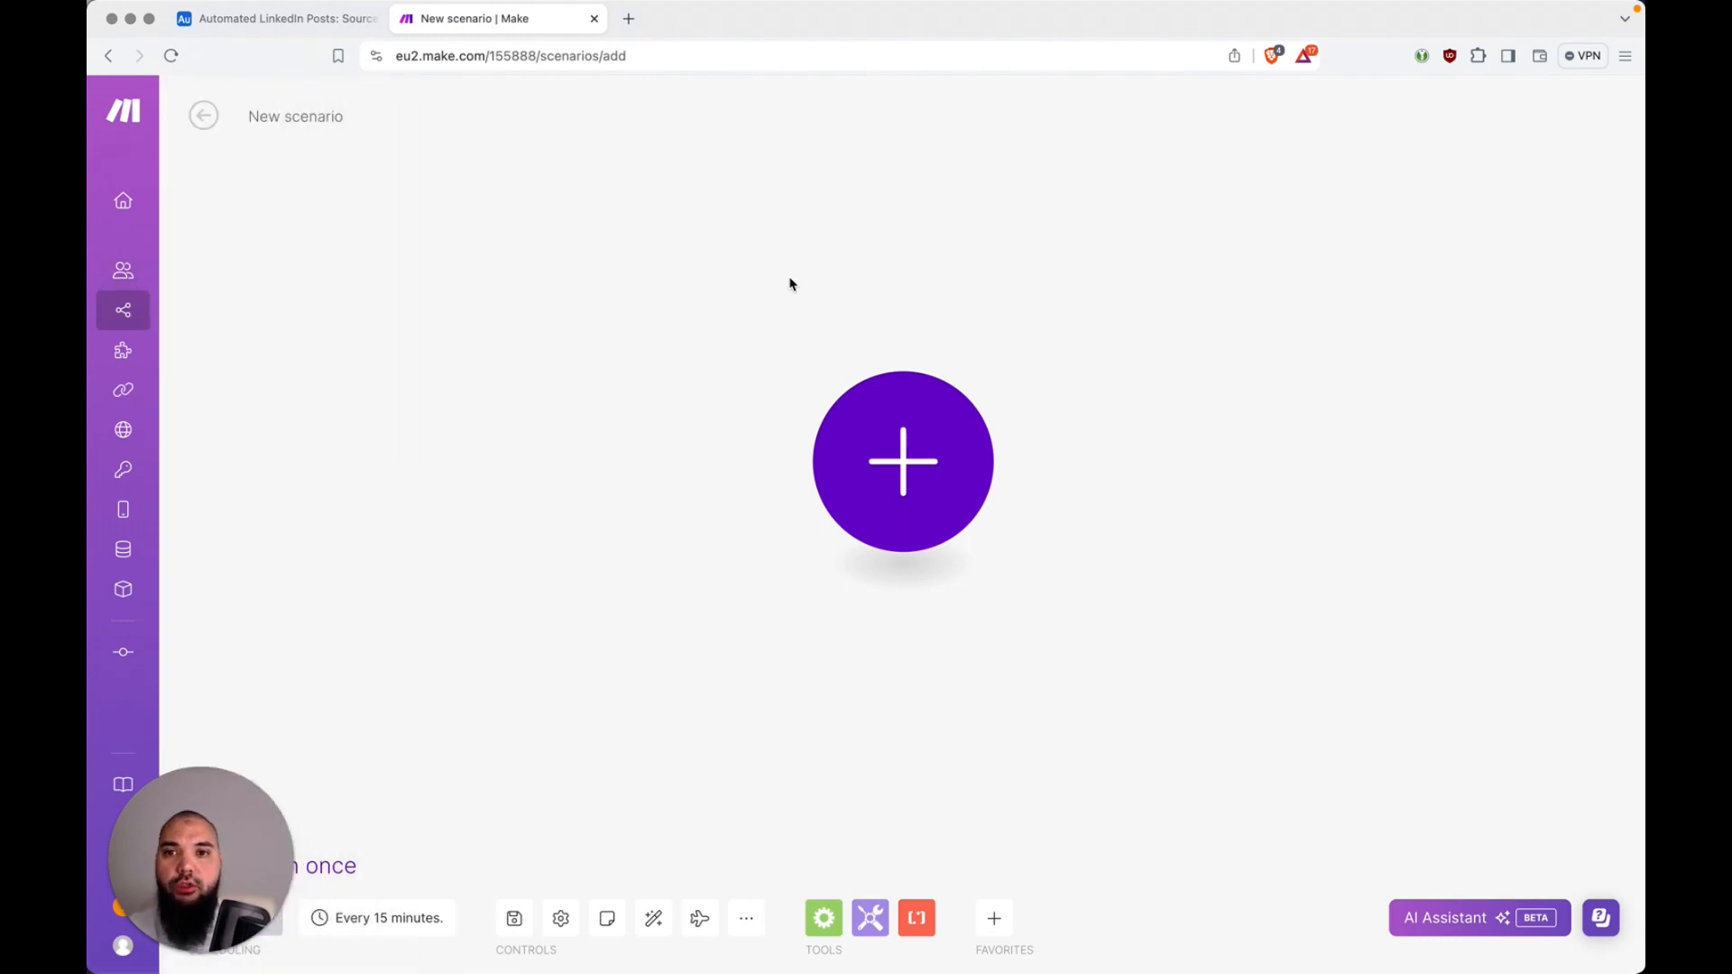
pyautogui.moveTo(233, 826)
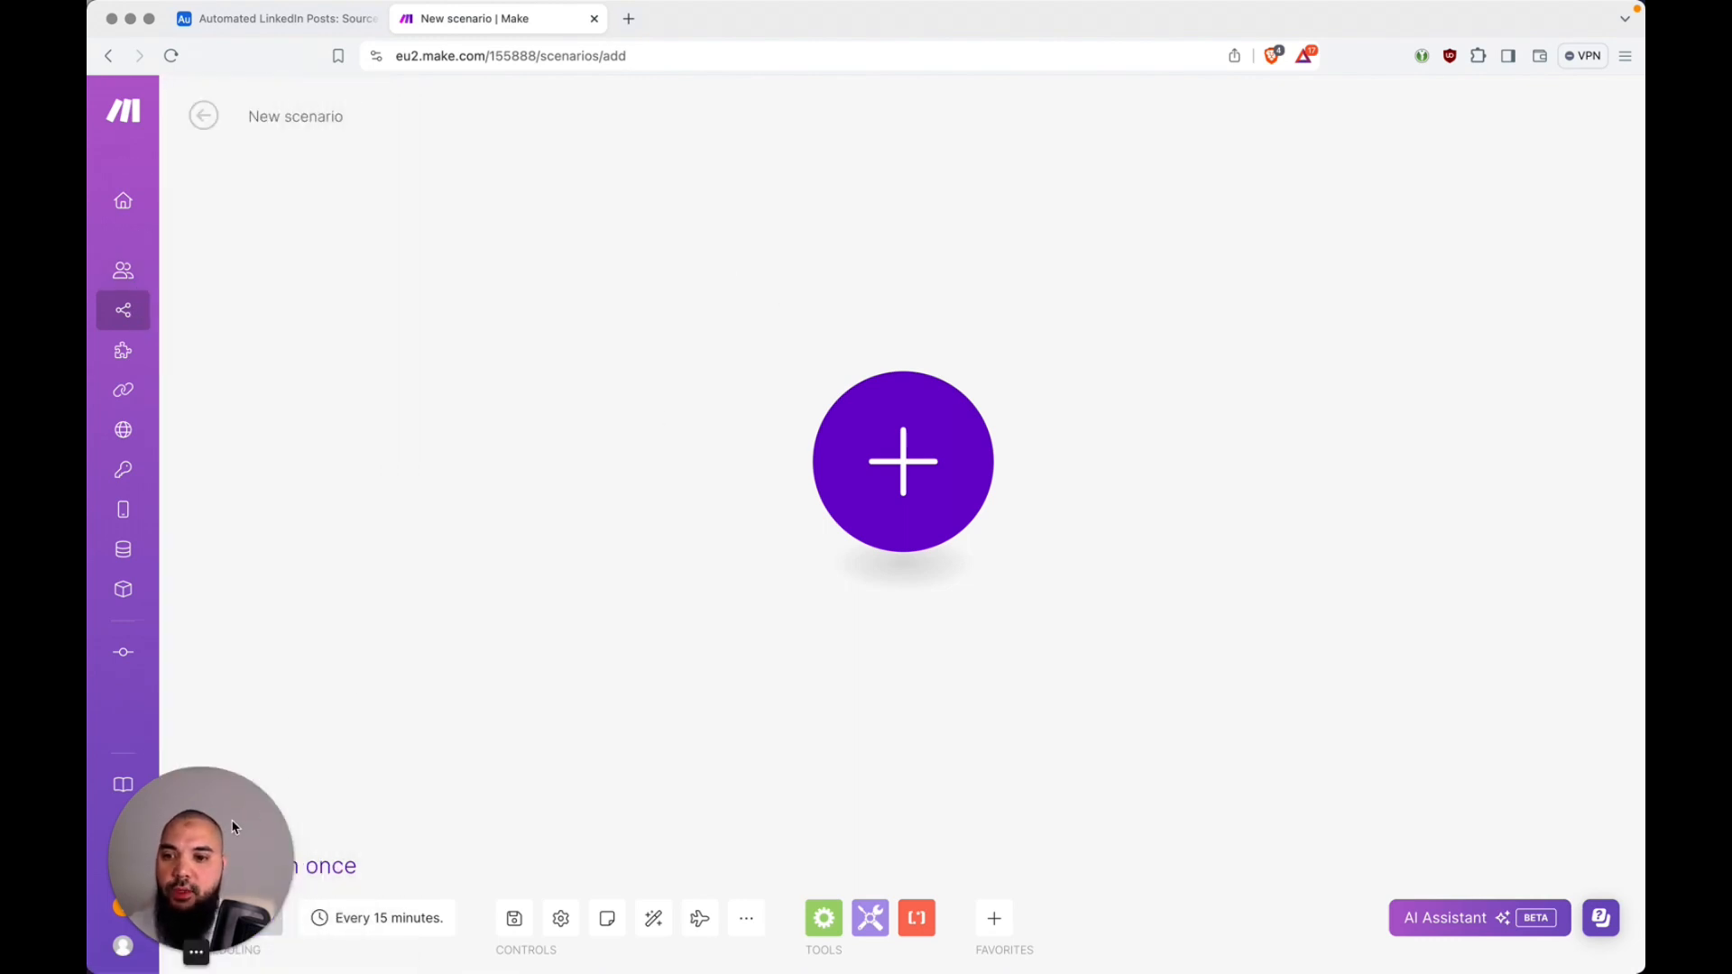
pyautogui.moveTo(233, 826); pyautogui.dragTo(1524, 693)
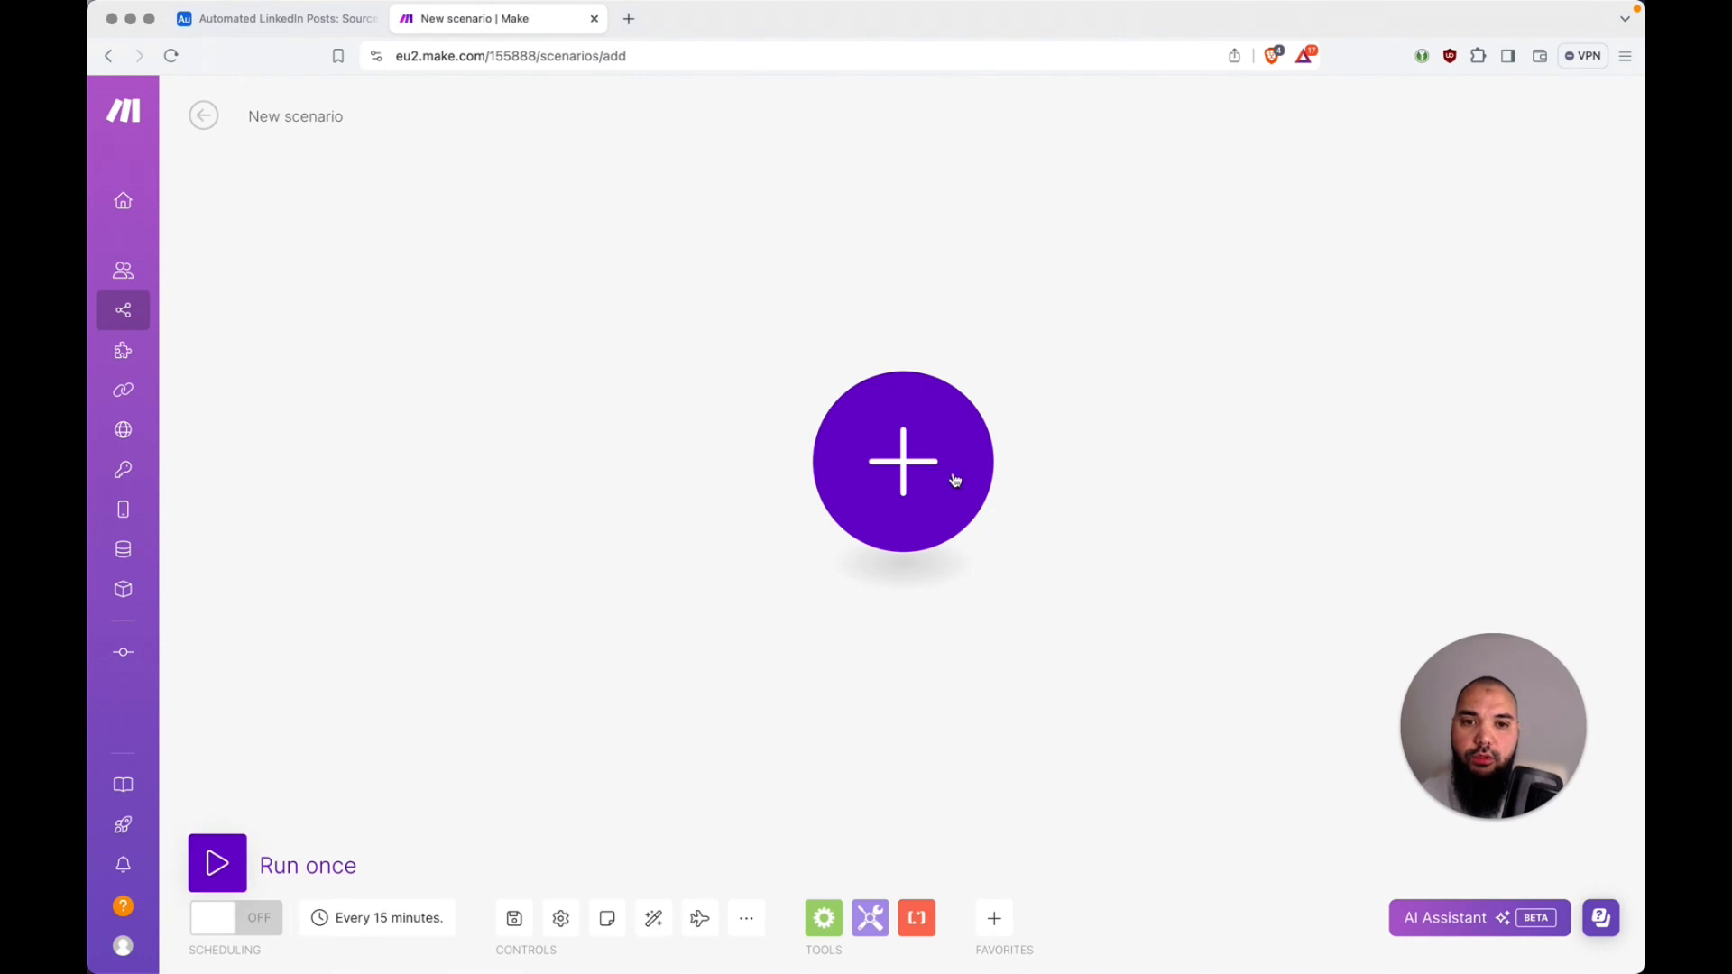
pyautogui.click(904, 450)
pyautogui.click(906, 480)
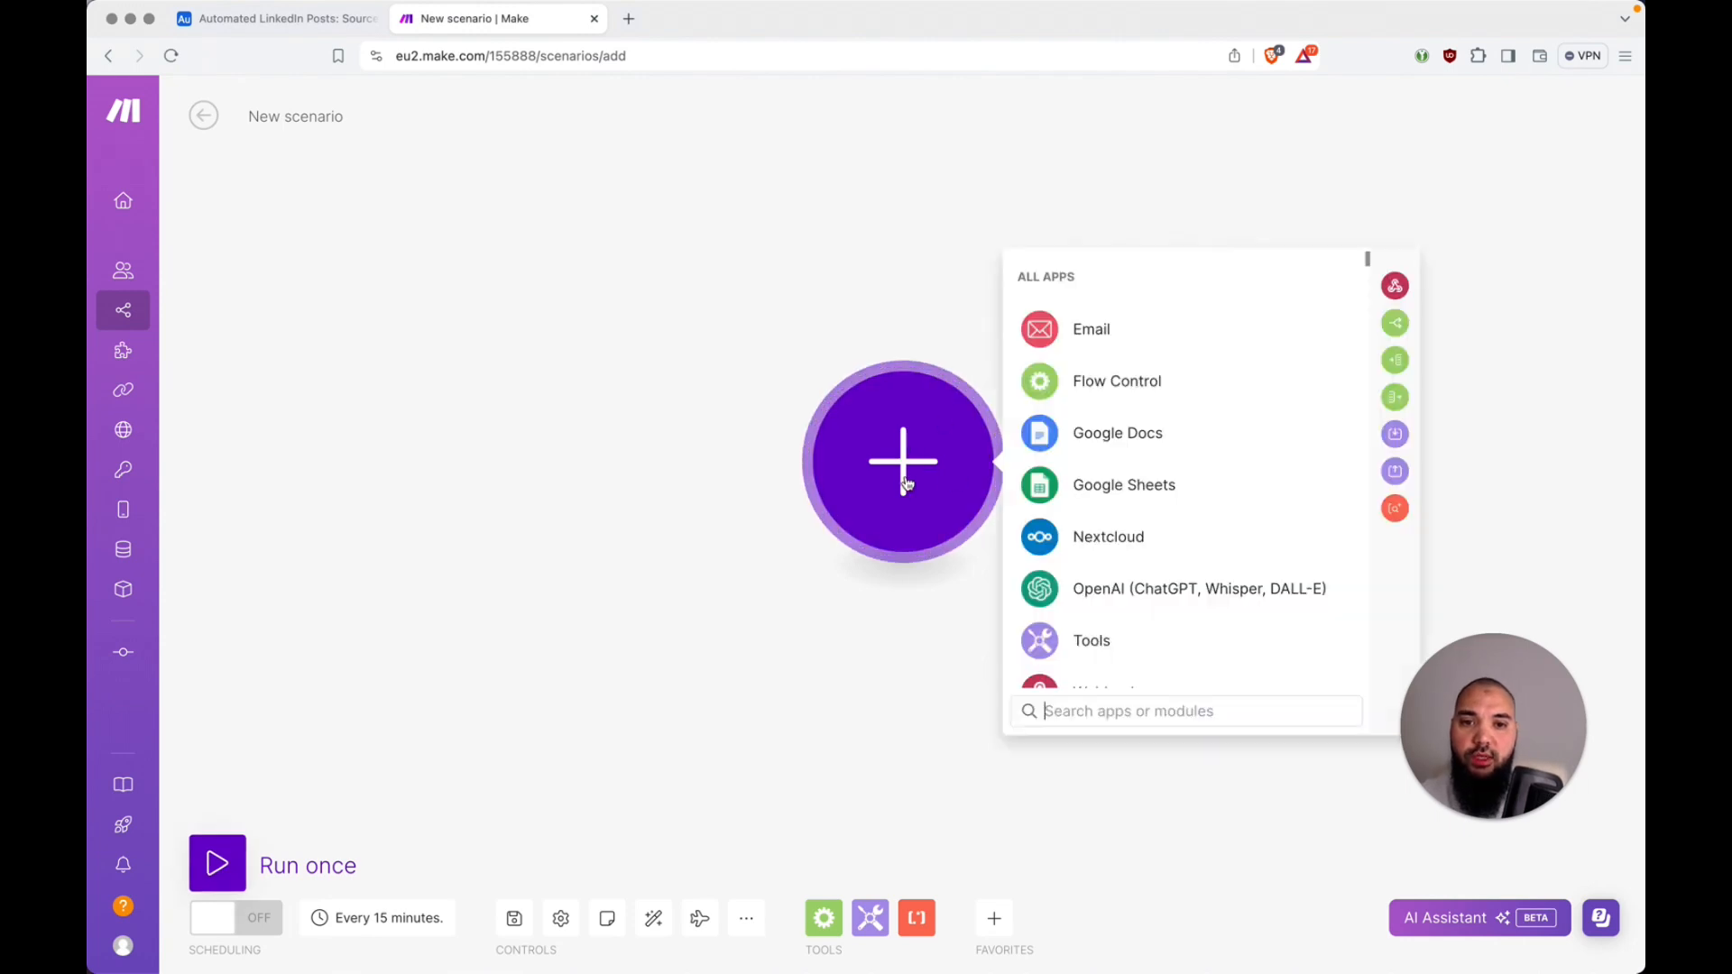
pyautogui.write('a')
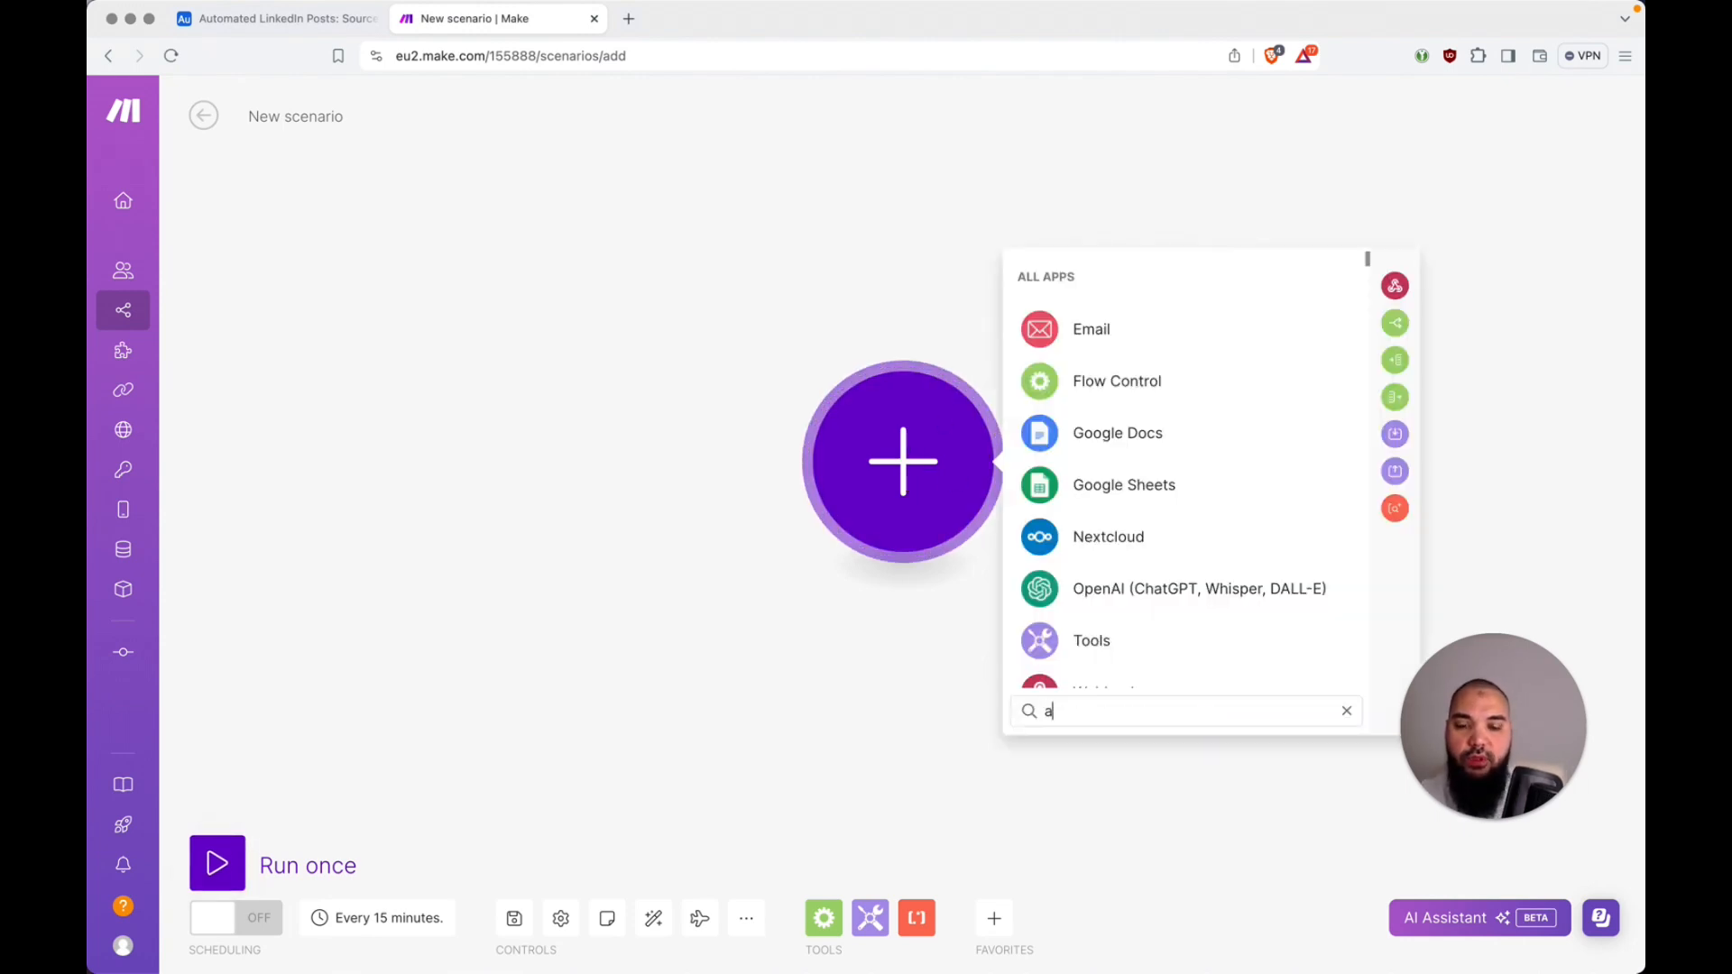
pyautogui.write('irtab')
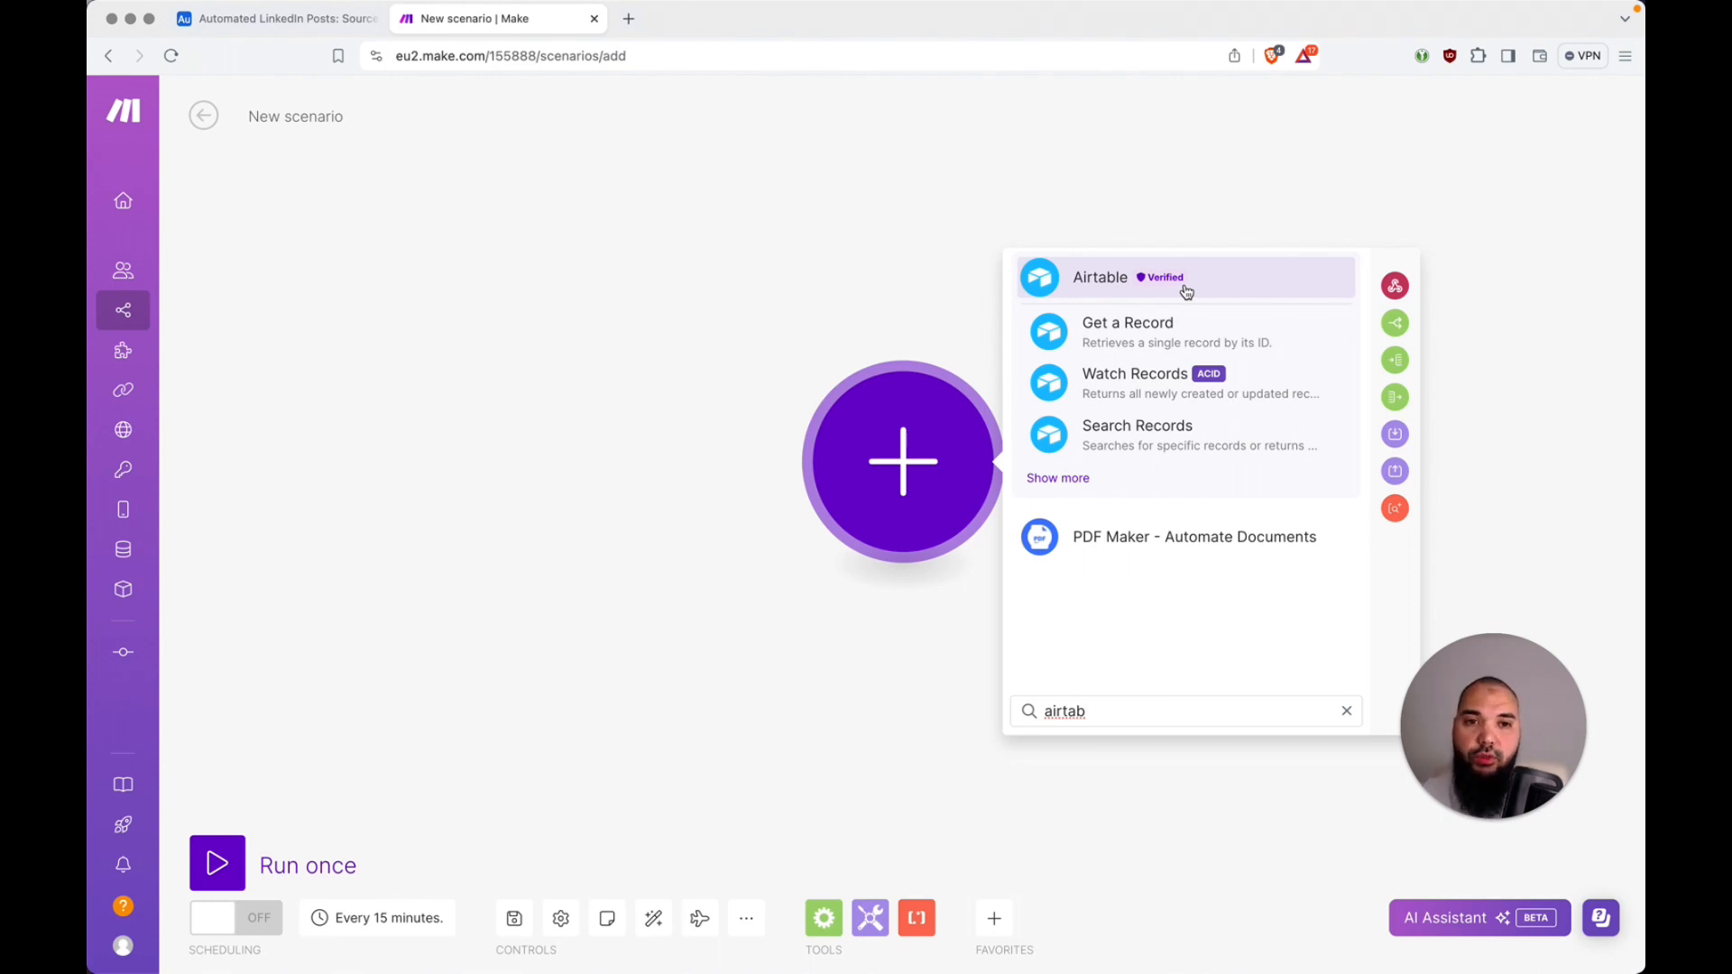
pyautogui.click(1178, 443)
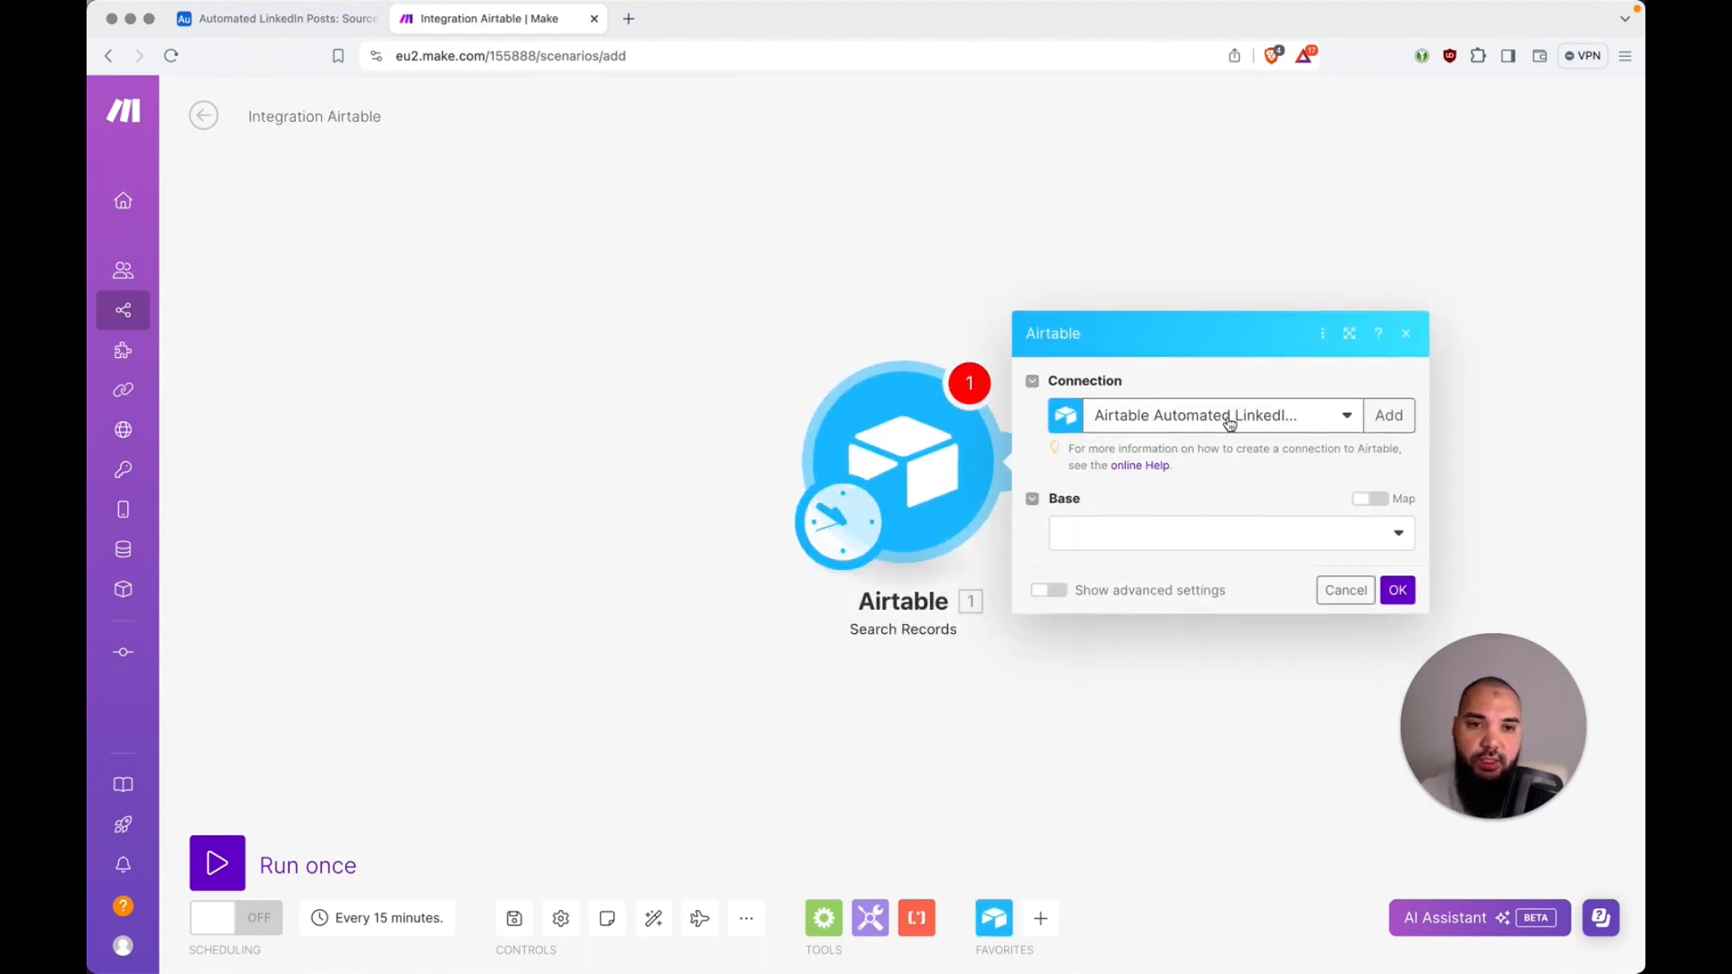
# Step: Review the connection types offered for a new Airtable connection, then close the dialog without creating one
pyautogui.click(1387, 429)
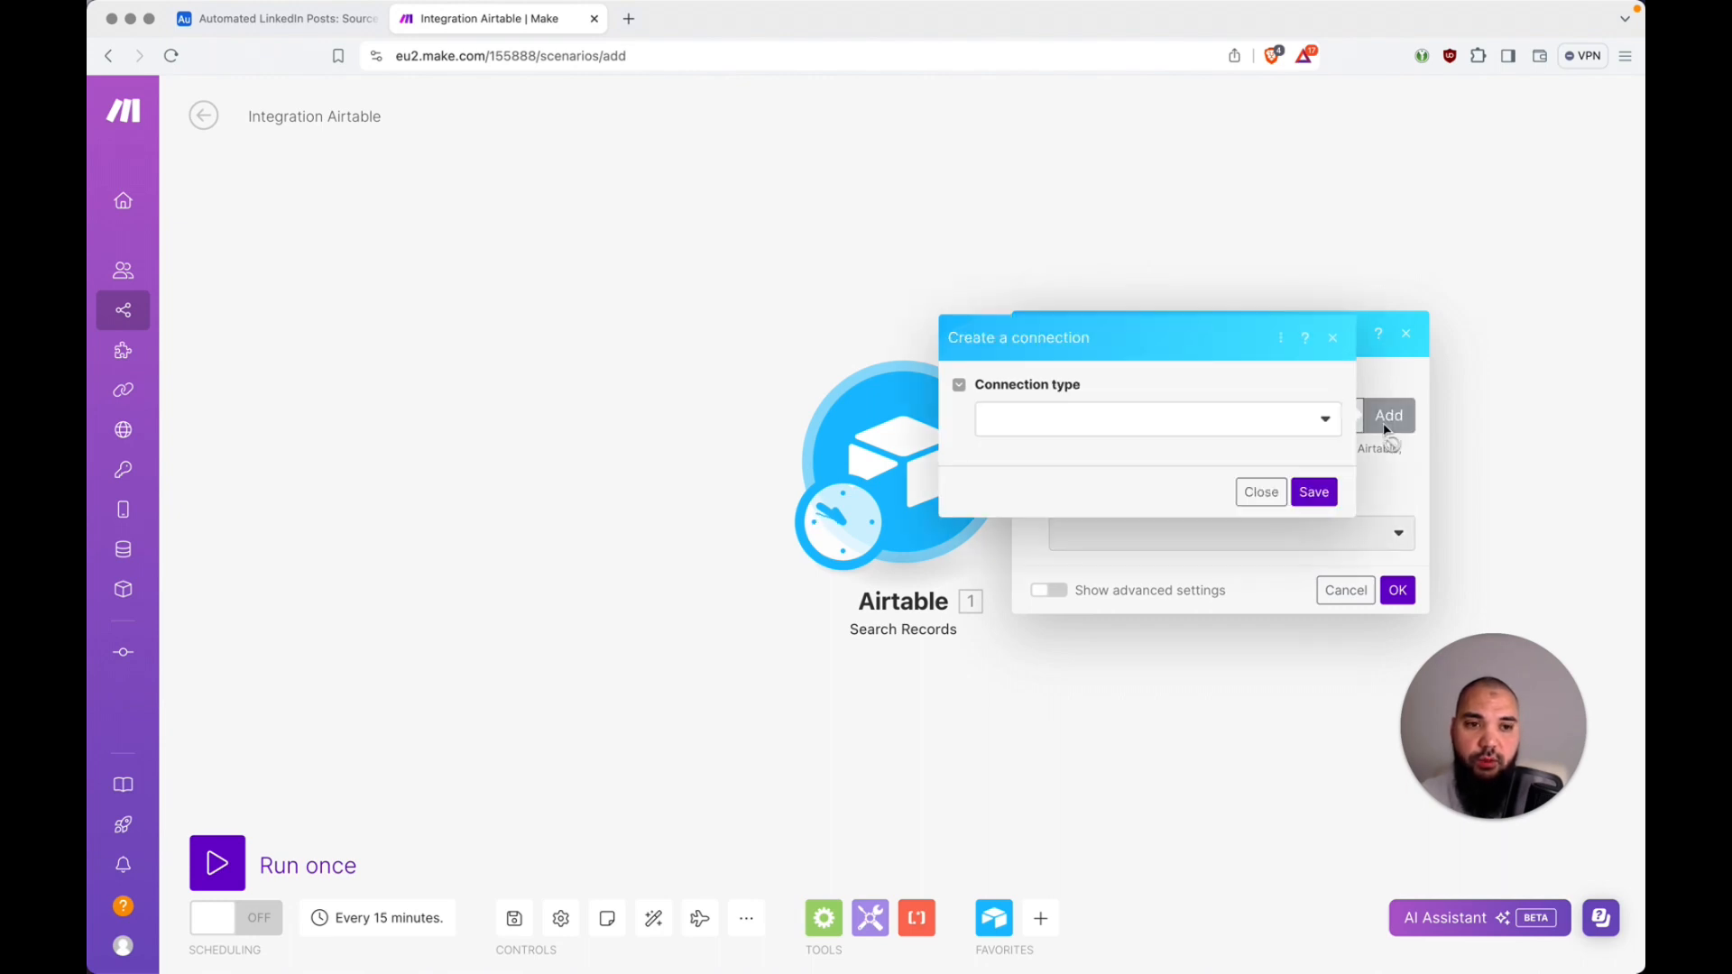
pyautogui.click(1317, 416)
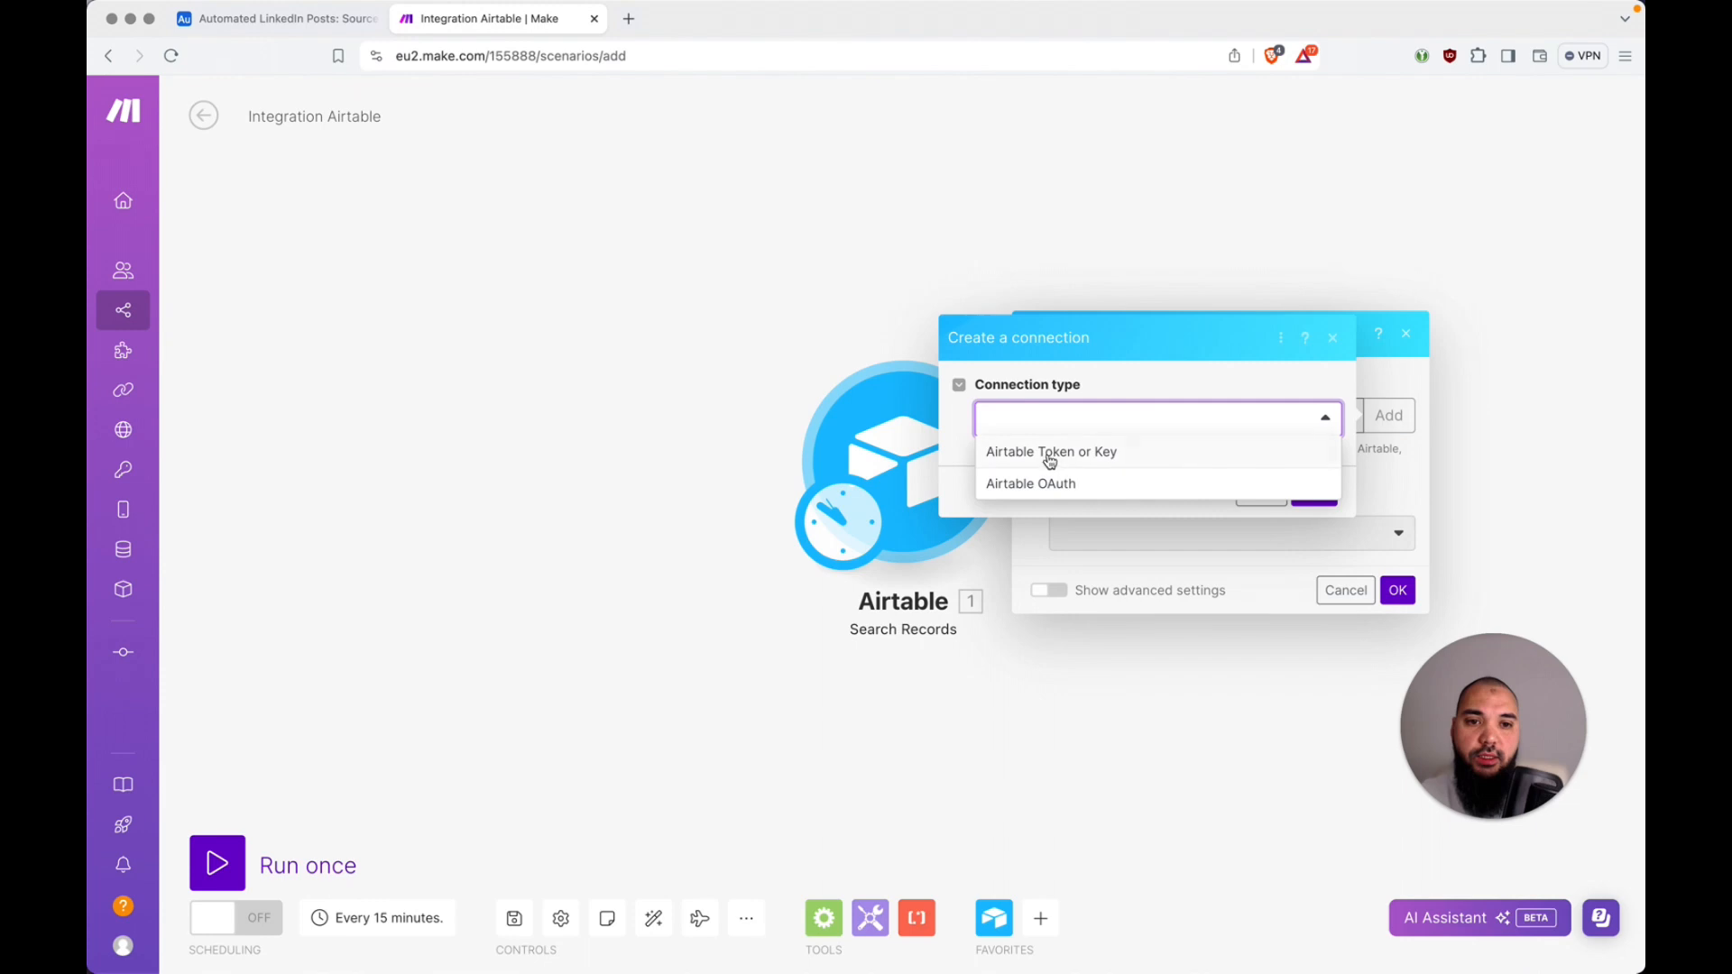
pyautogui.click(1328, 421)
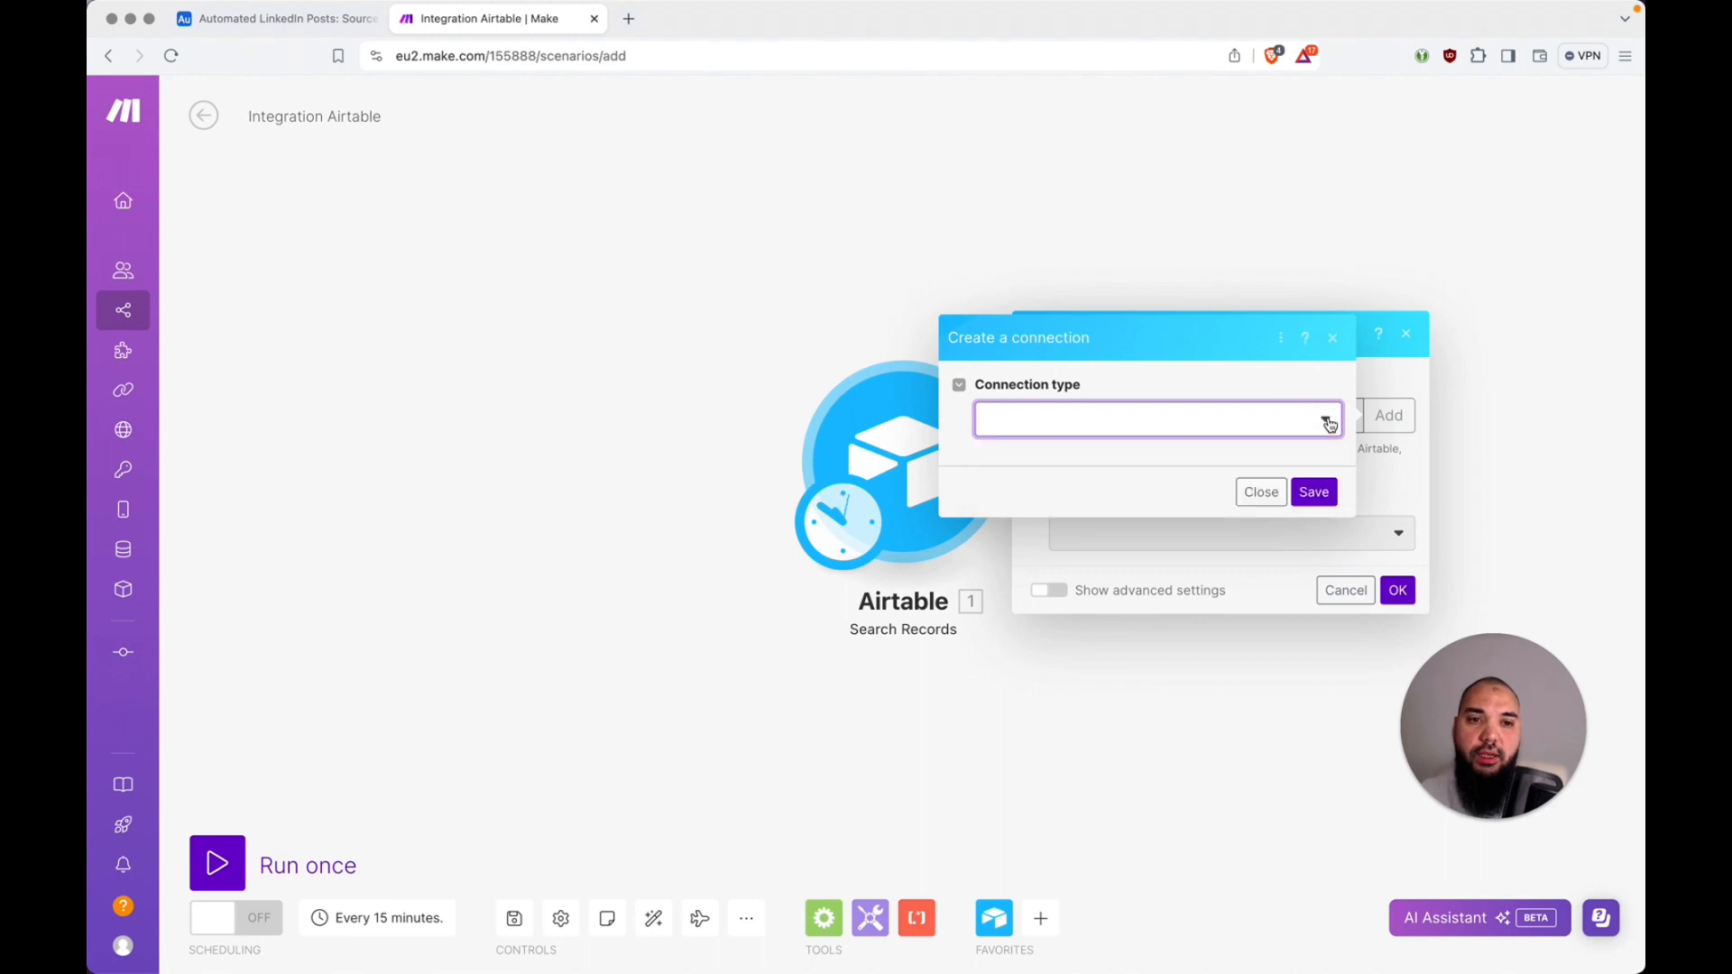
pyautogui.click(1262, 494)
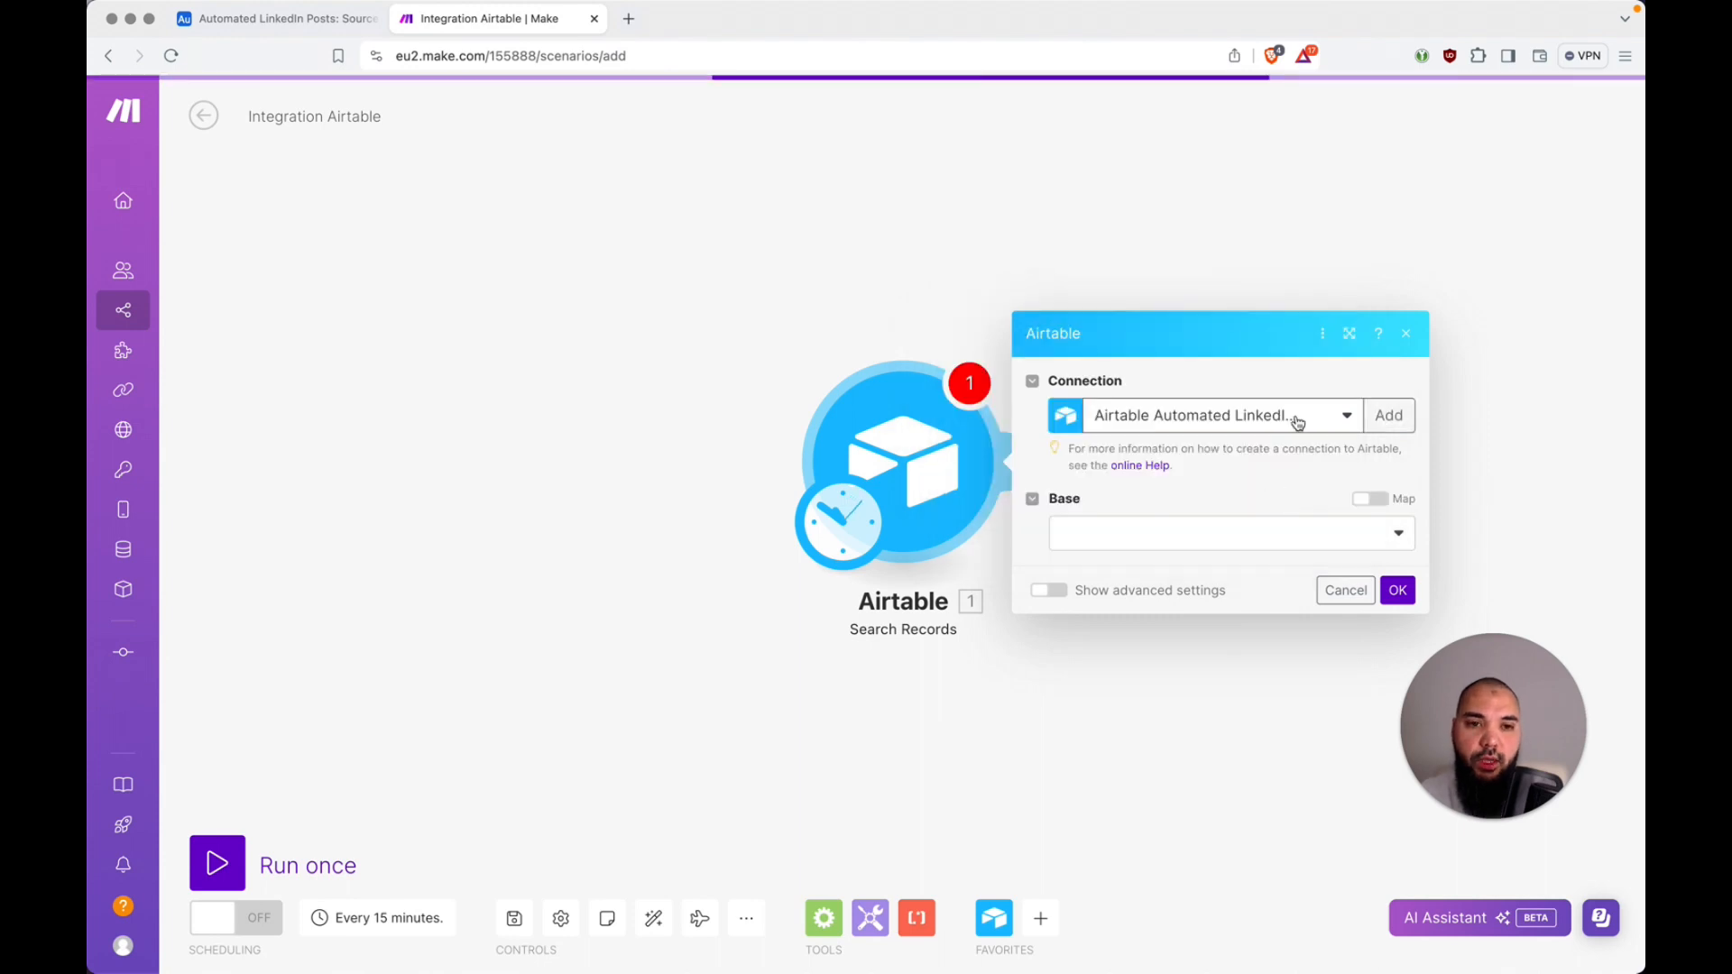
# Step: Point the Search Records module at the Automated LinkedIn Posts base and its Personal Ideas table
pyautogui.click(1164, 553)
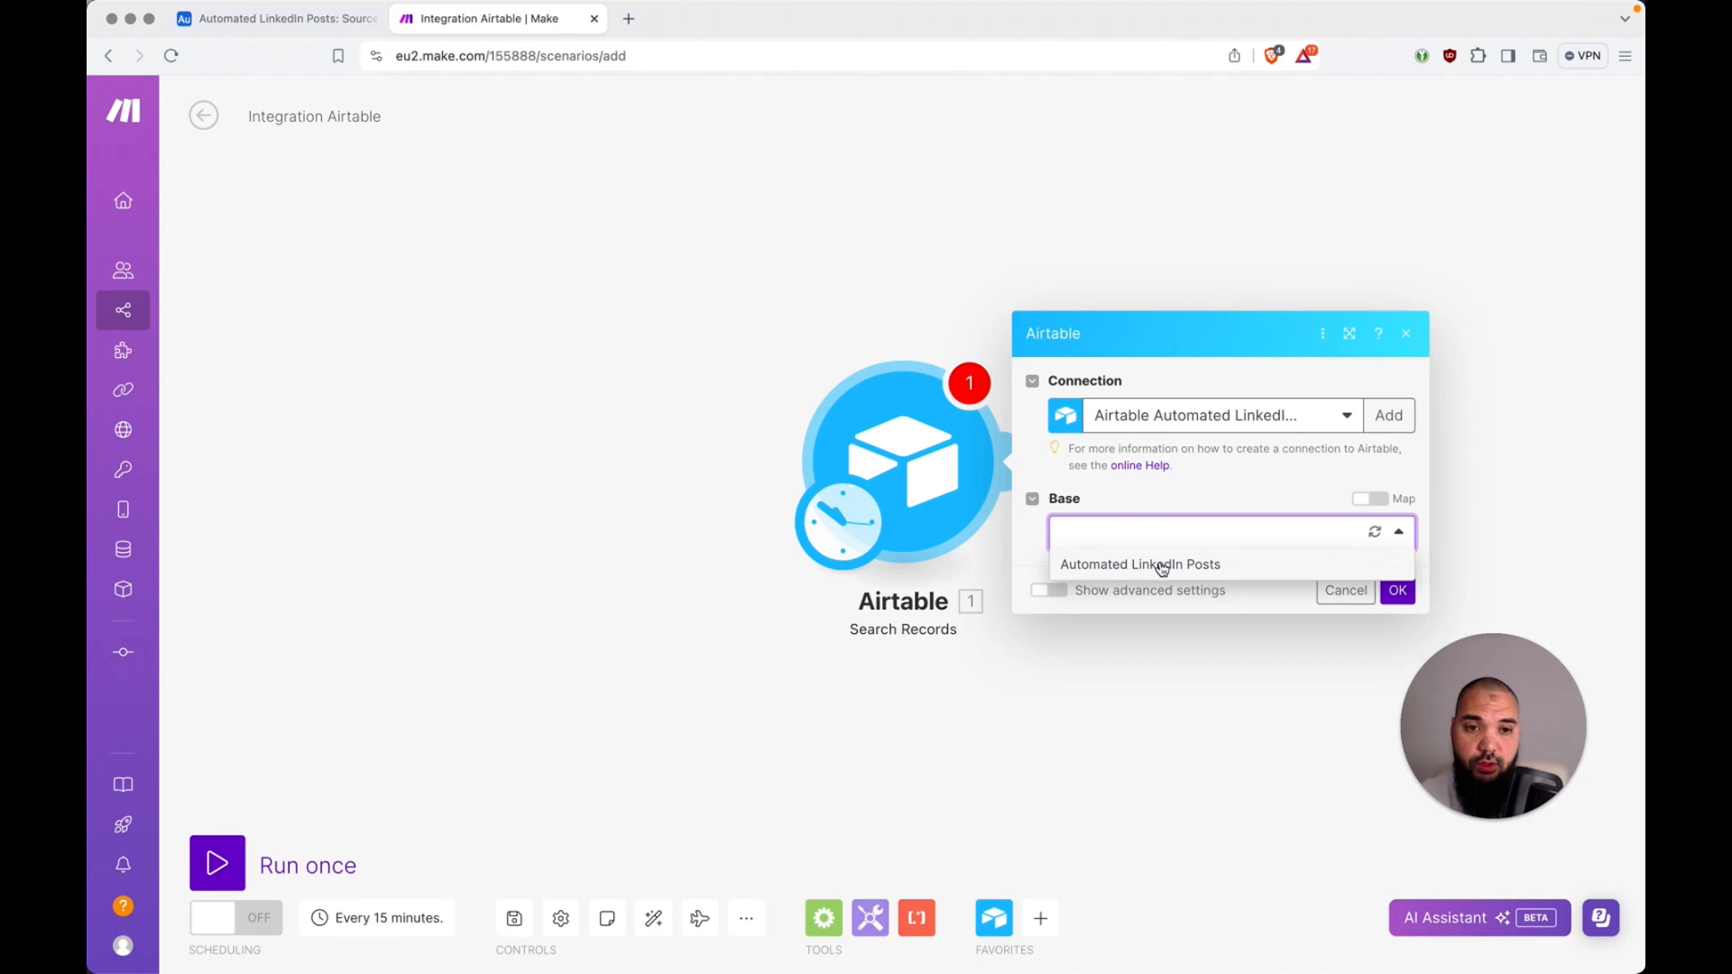
pyautogui.click(1162, 563)
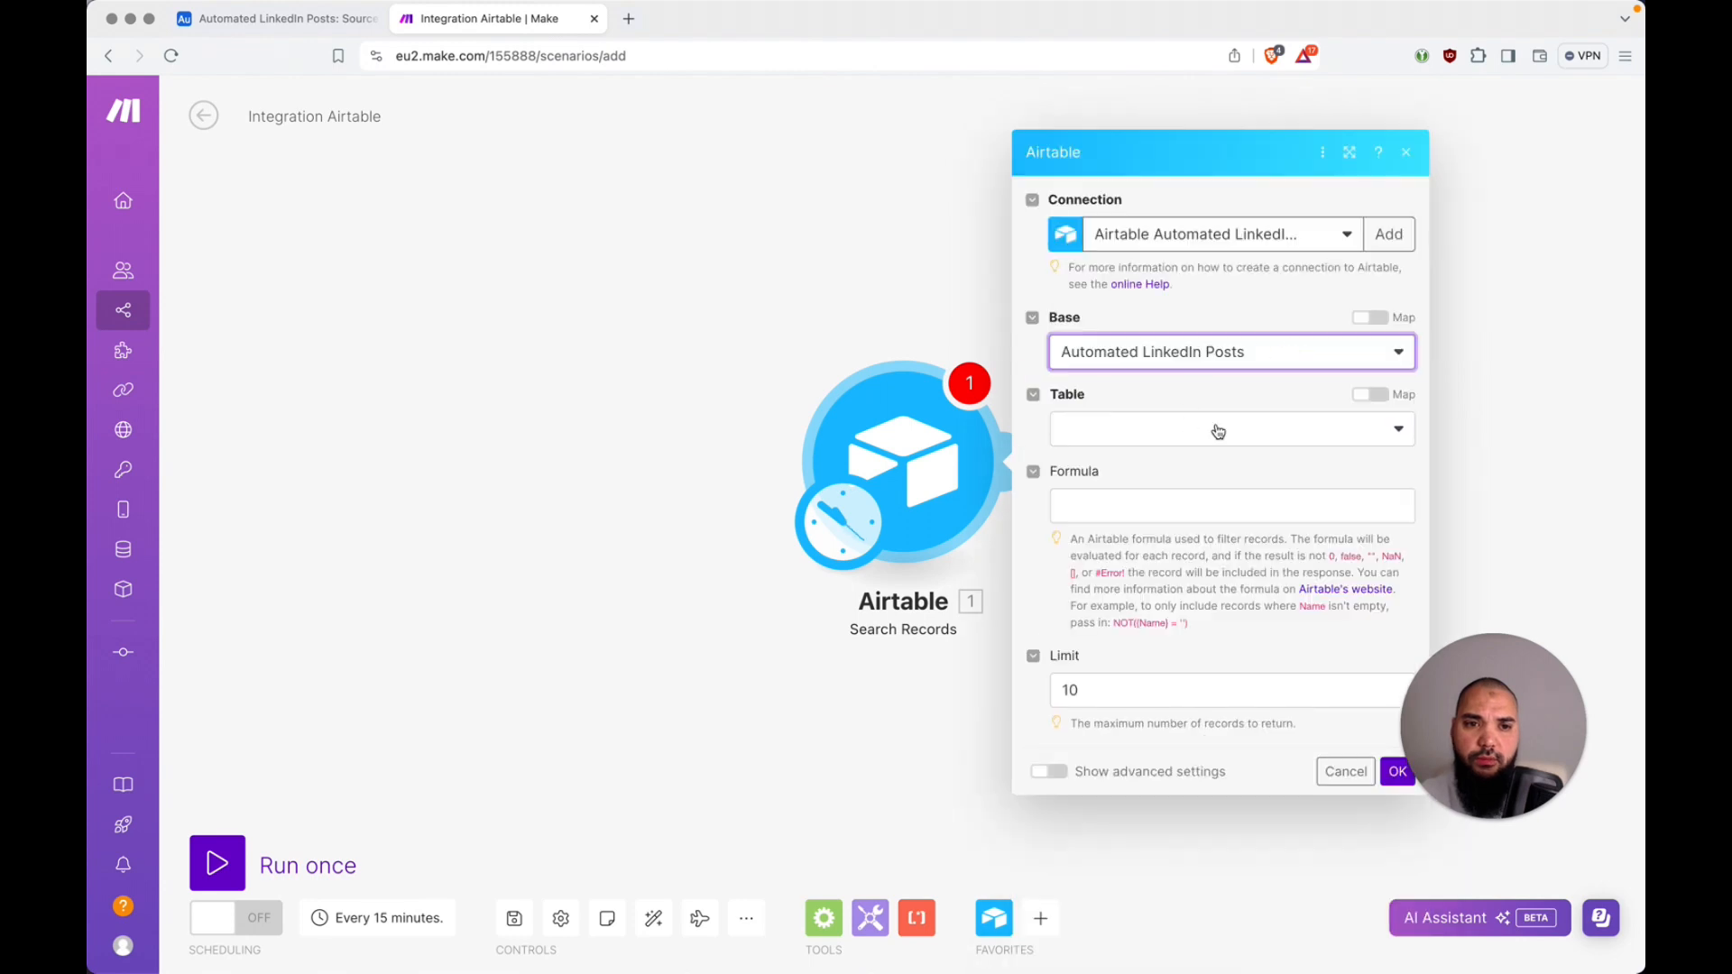
pyautogui.hotkey('ctrl', 'shift', 'Tab')
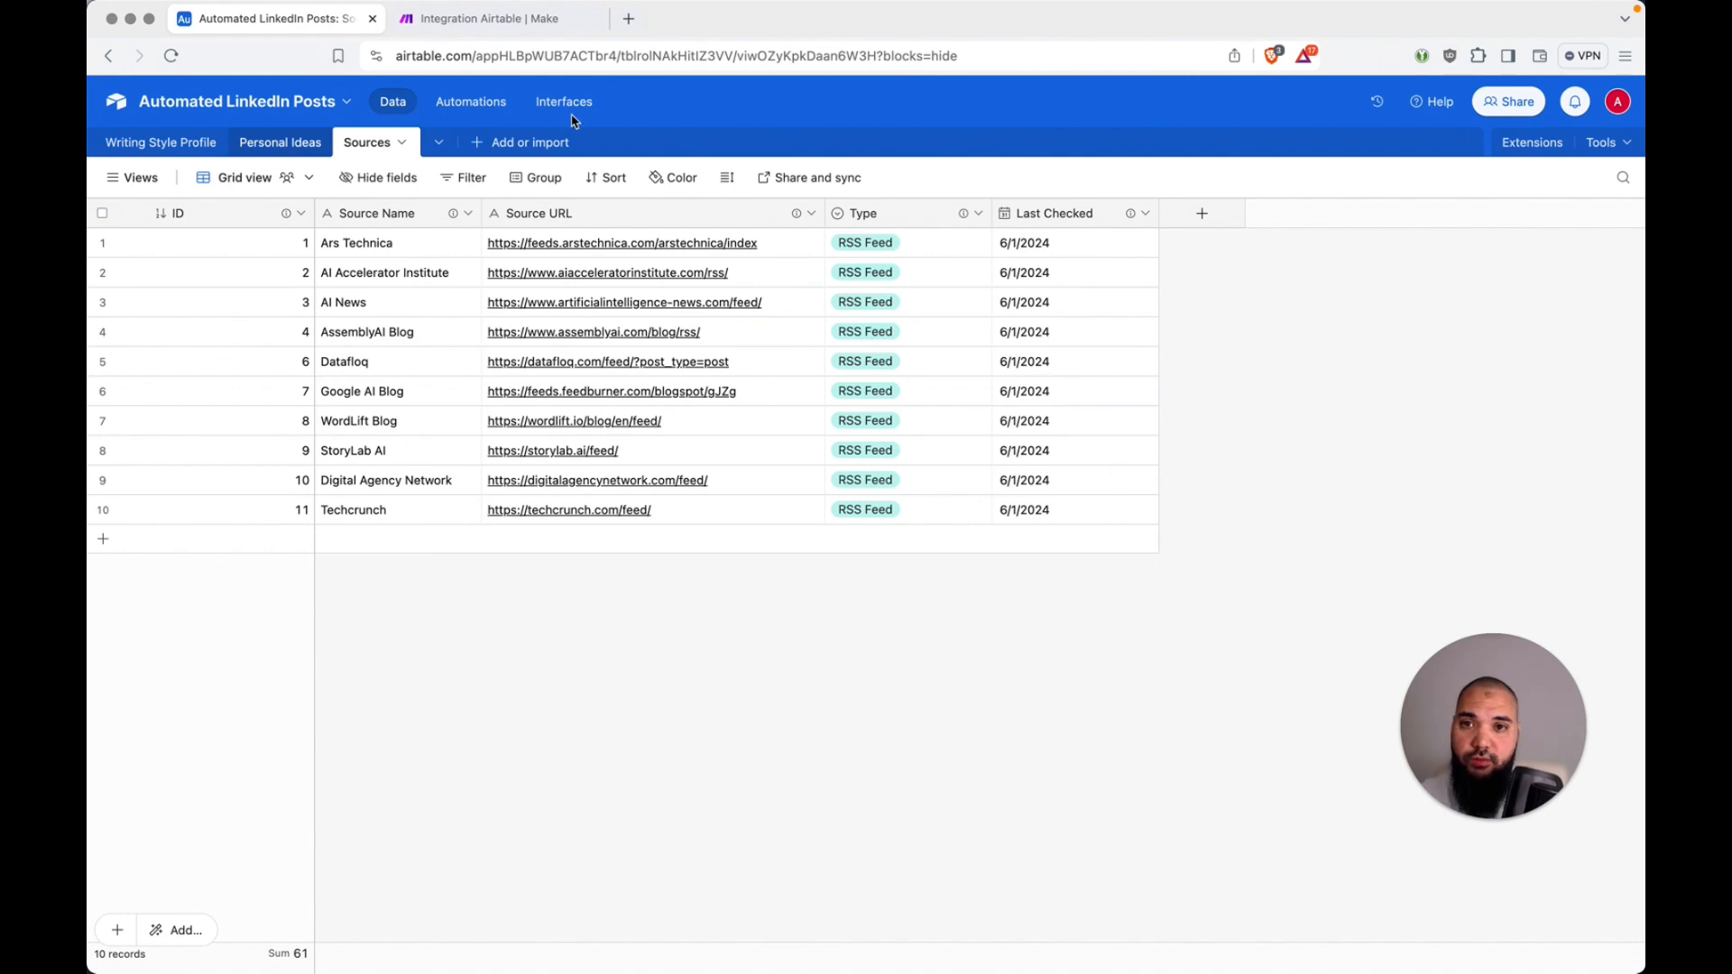
pyautogui.click(502, 19)
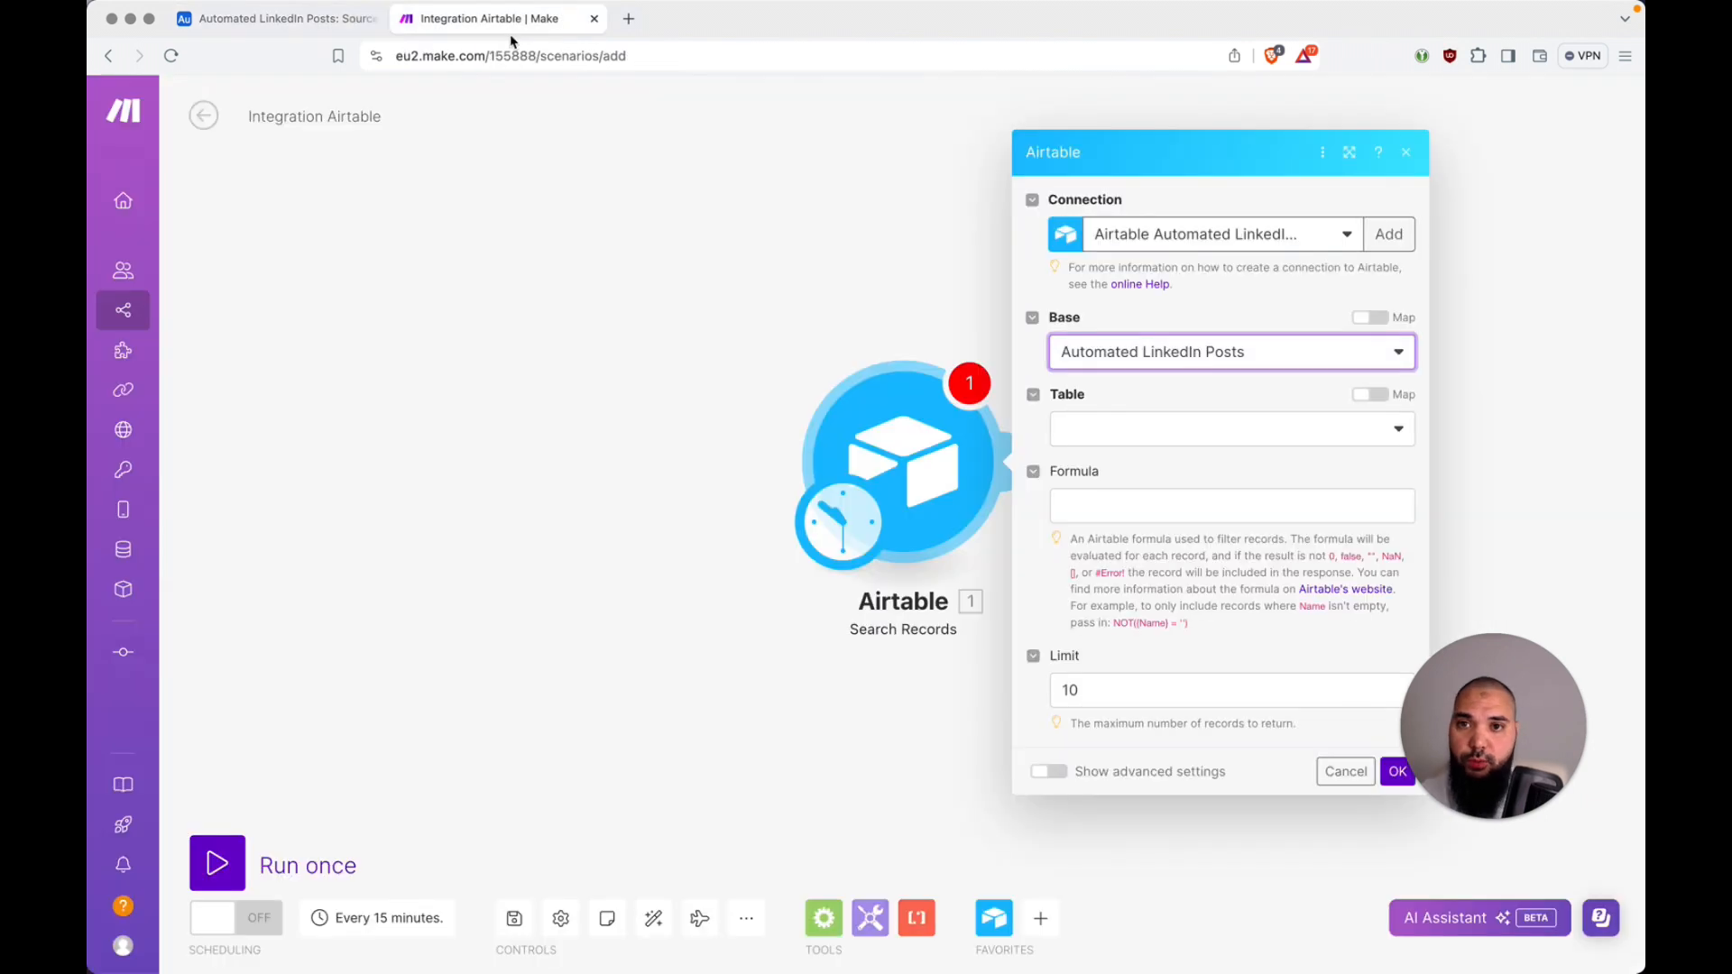
pyautogui.click(1251, 422)
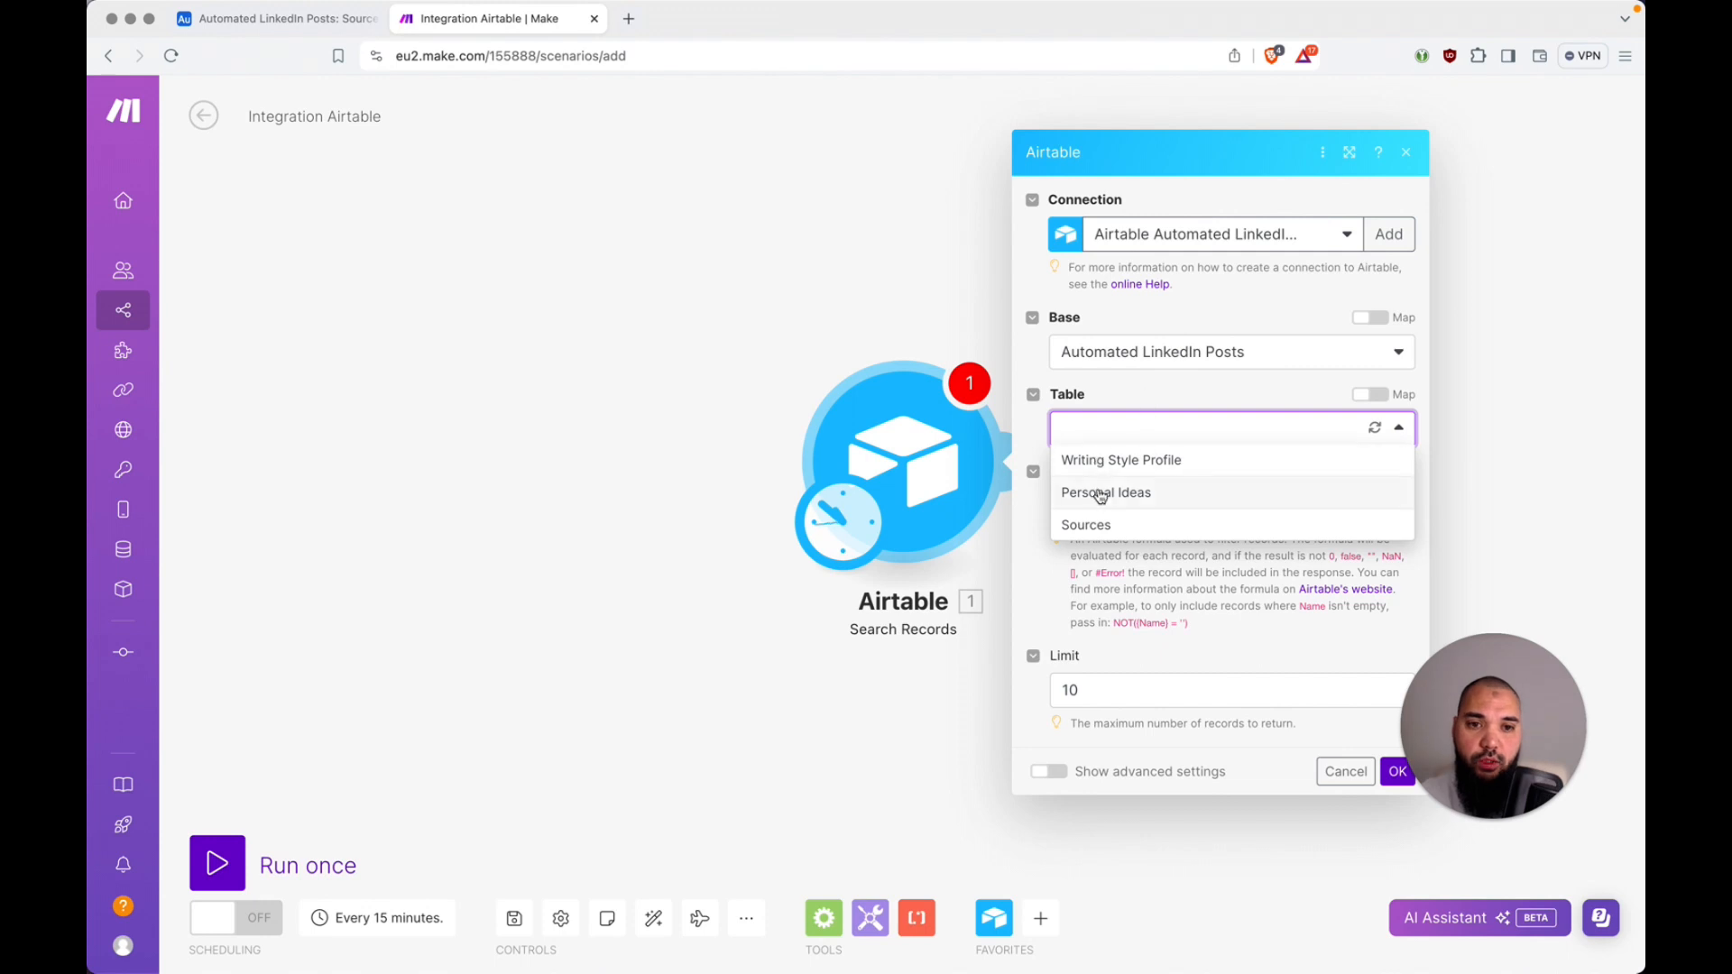
pyautogui.click(1242, 497)
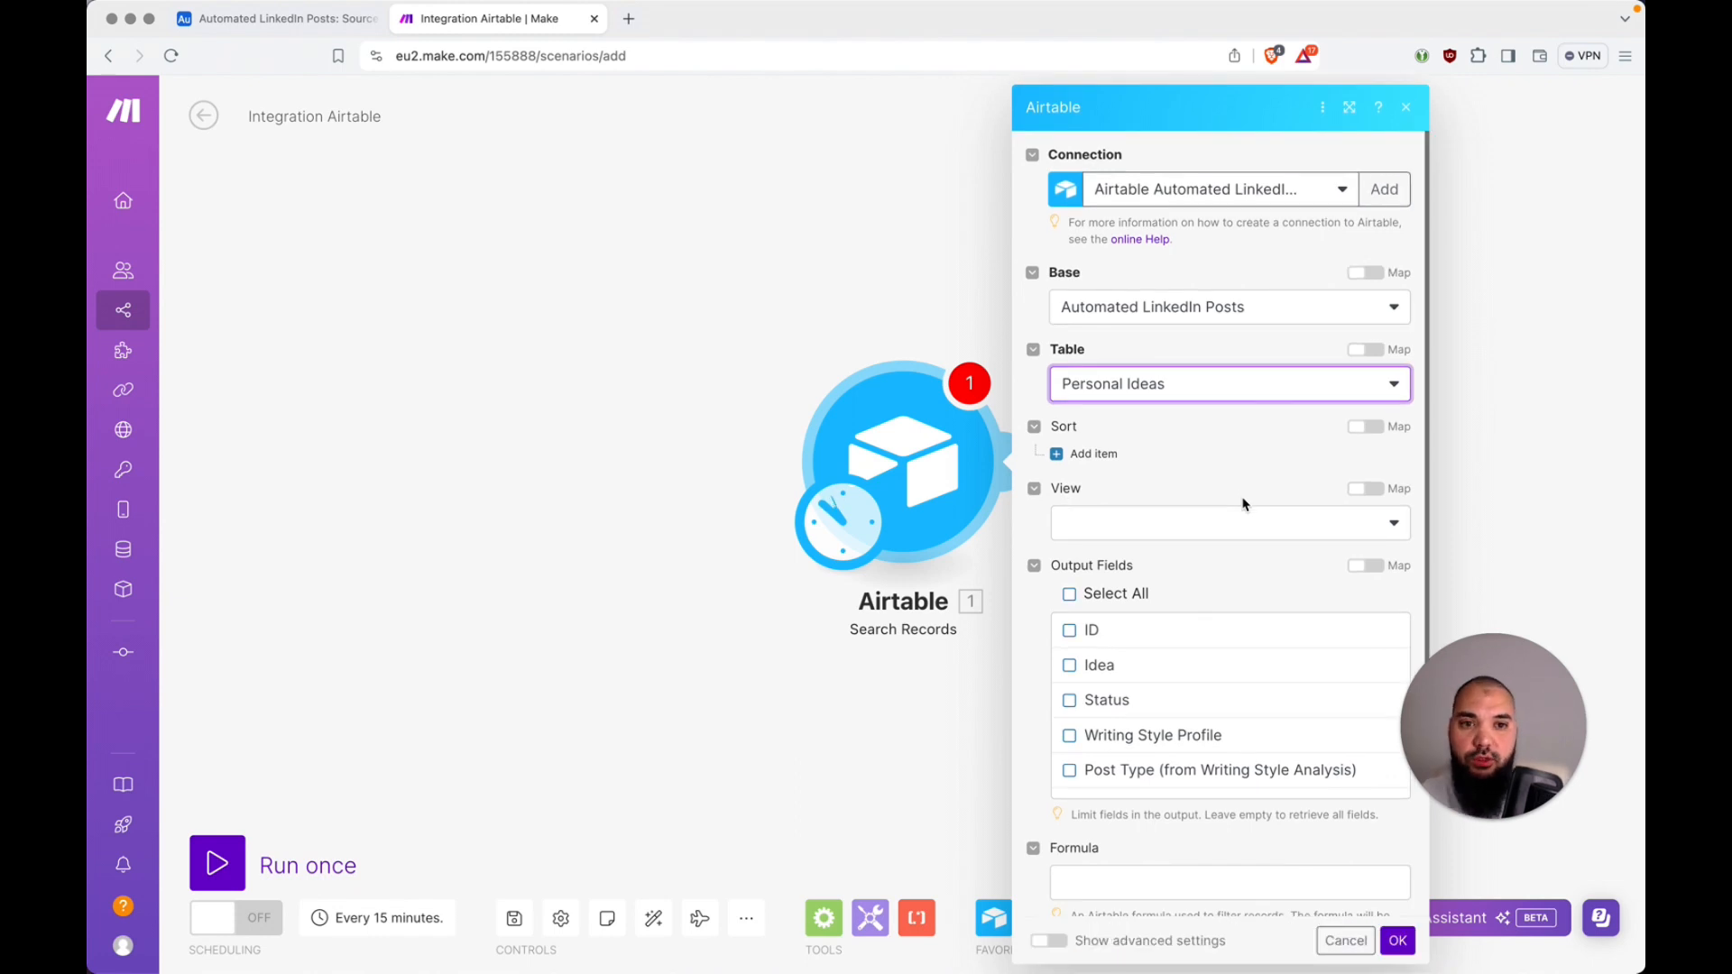
# Step: Collapse the module's Sort and View settings and select all Personal Ideas output fields
pyautogui.click(1038, 433)
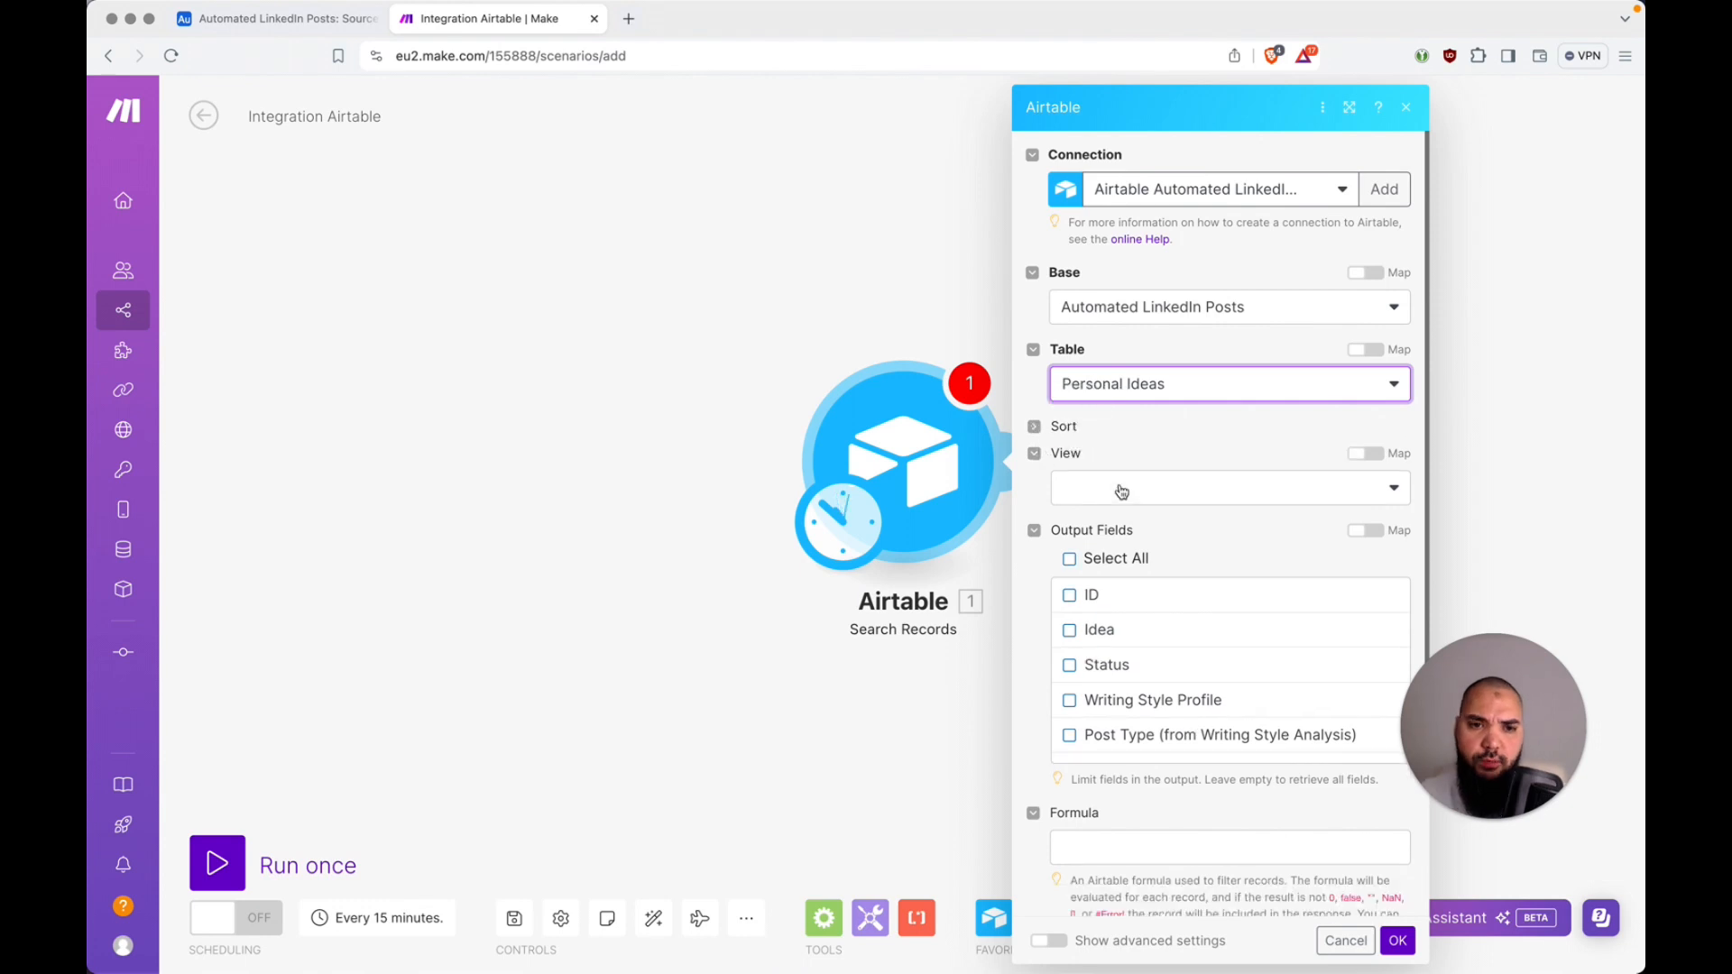
pyautogui.click(1037, 458)
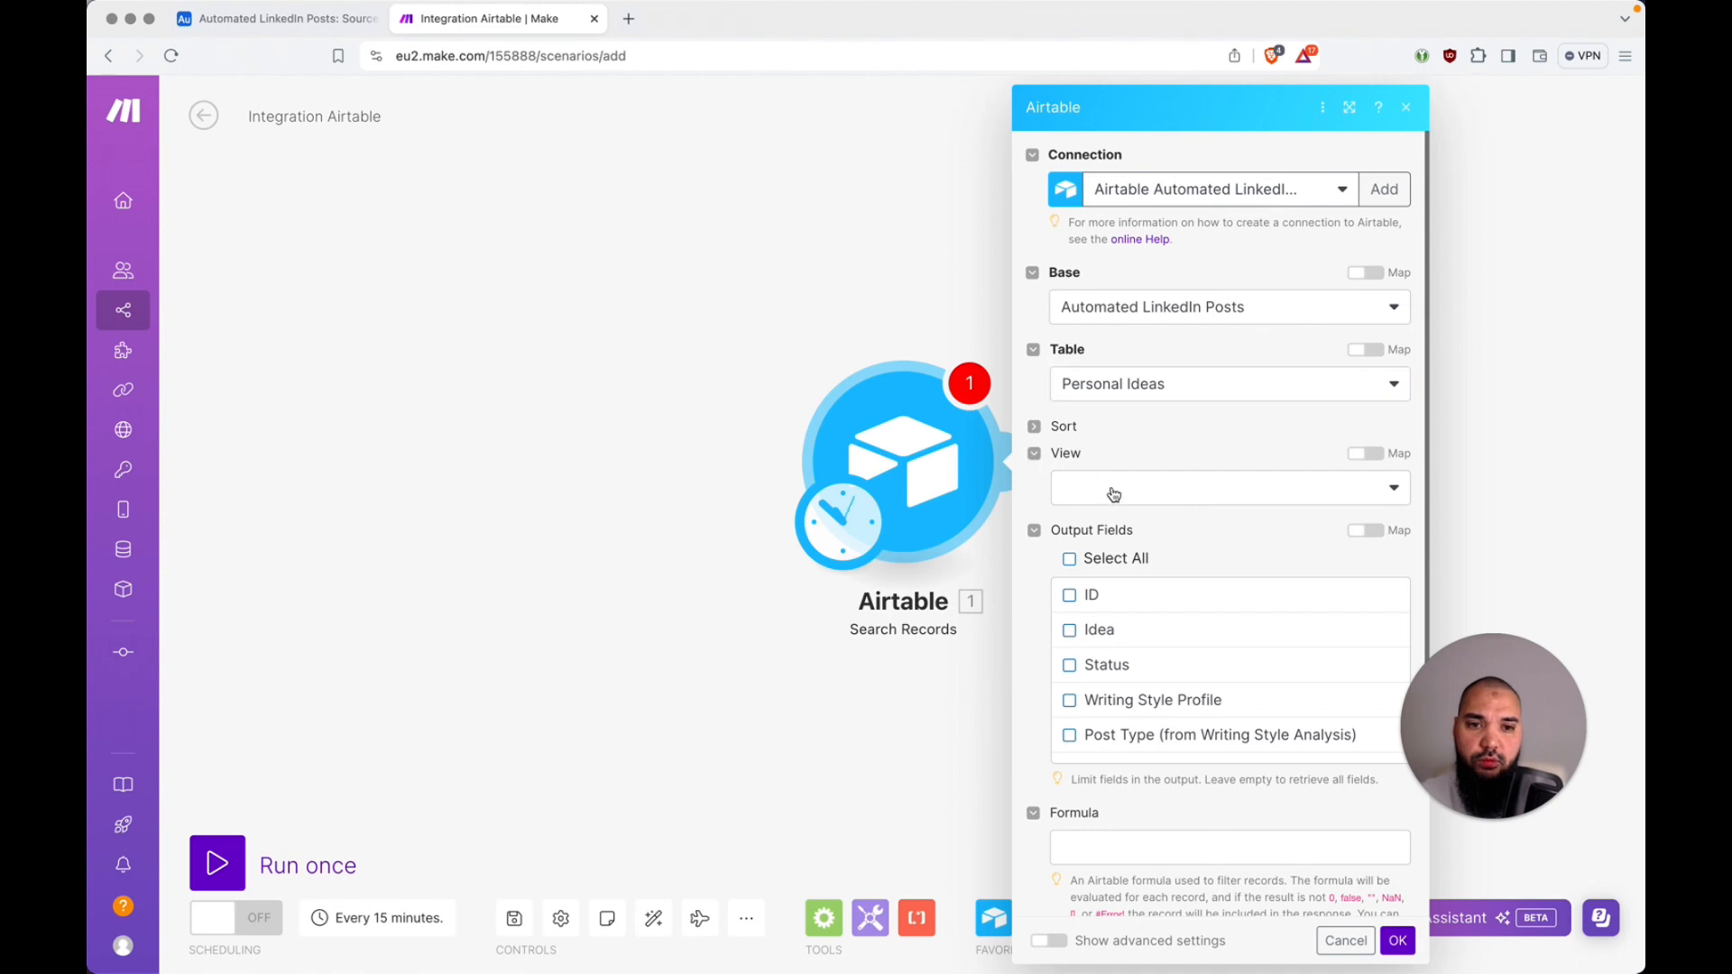
pyautogui.click(1124, 488)
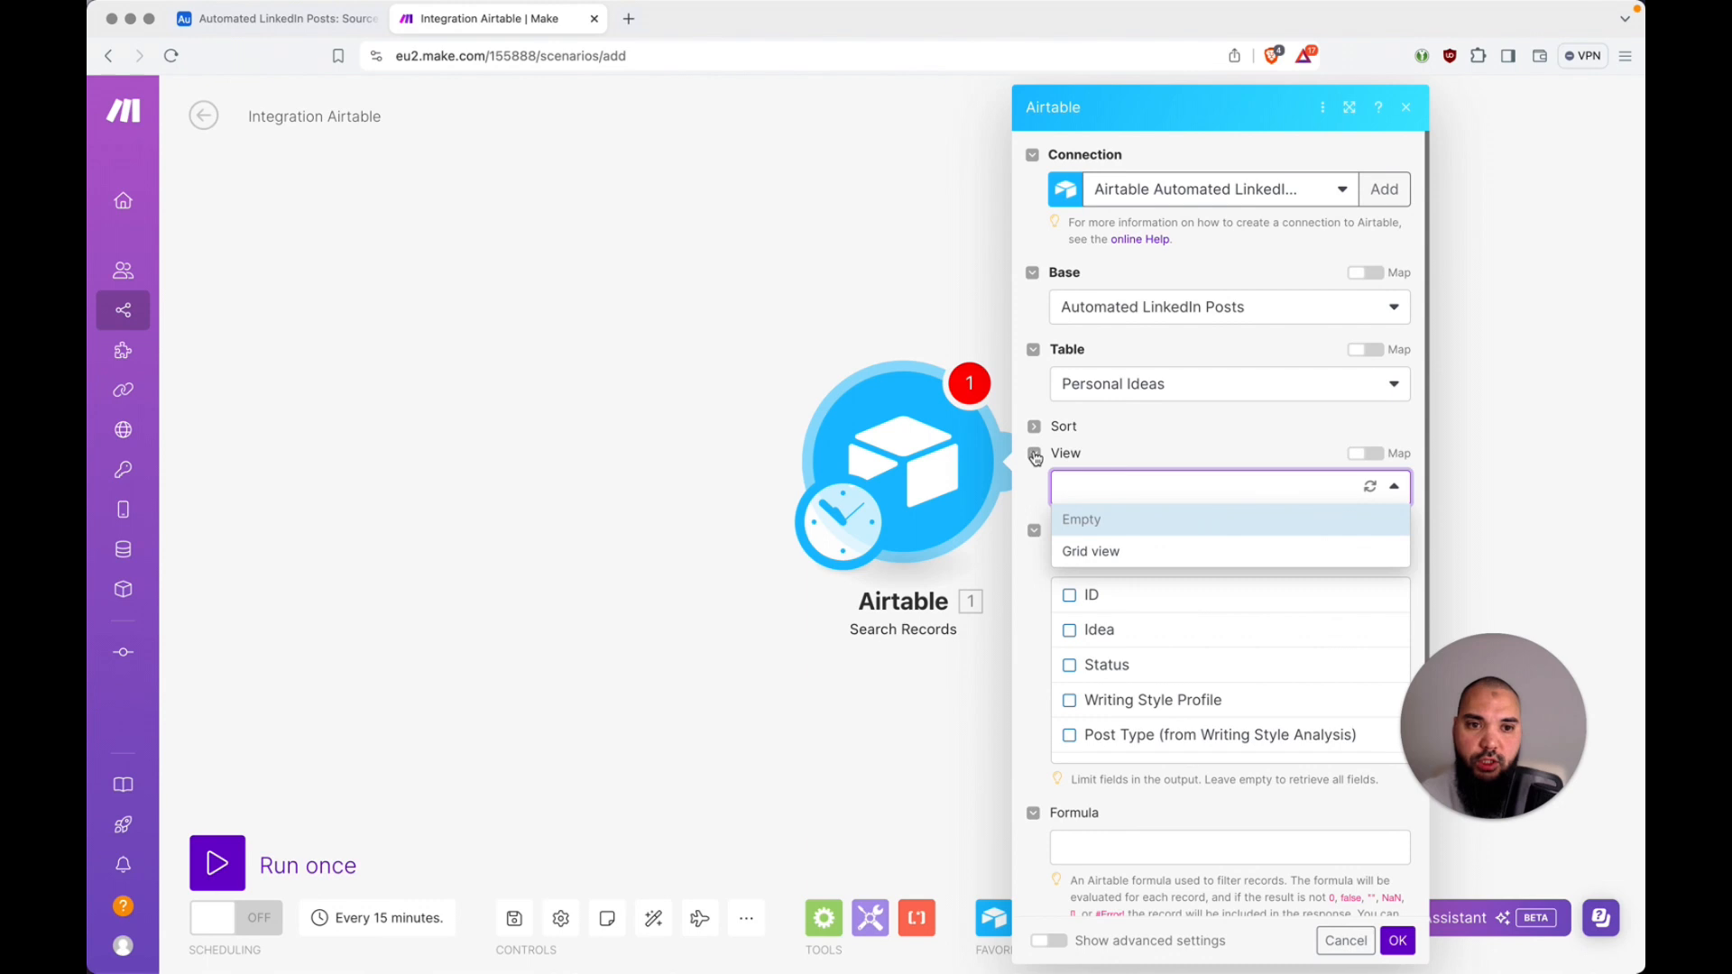
pyautogui.click(1233, 452)
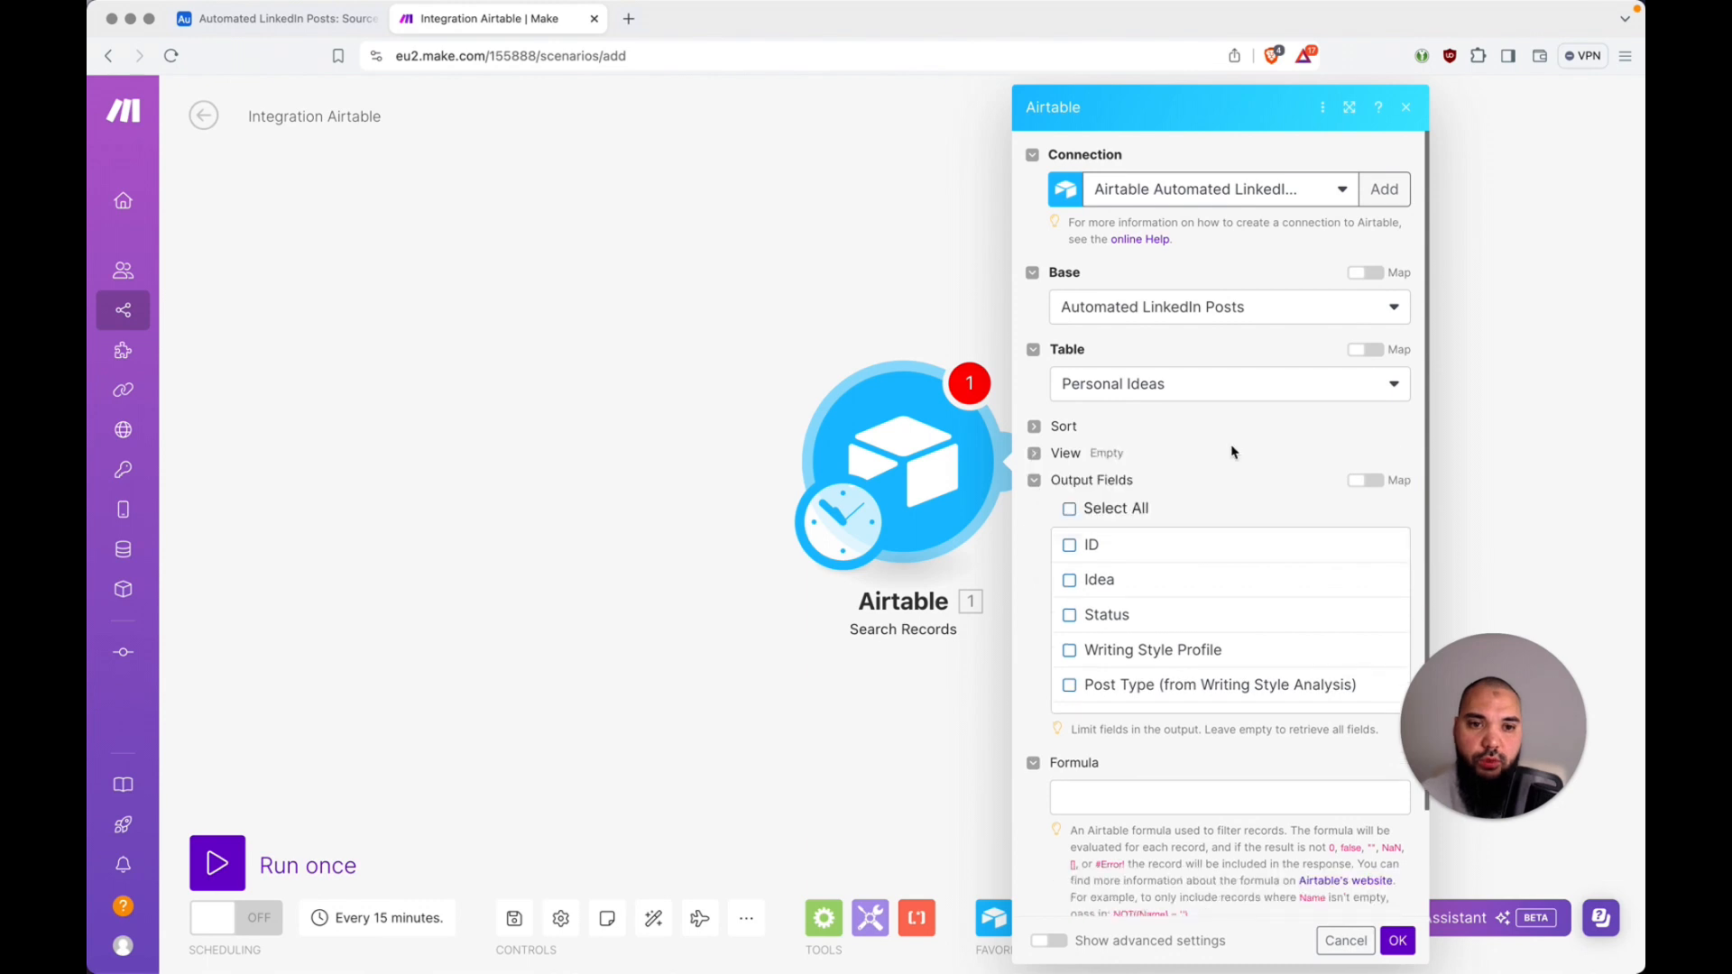
pyautogui.click(1069, 510)
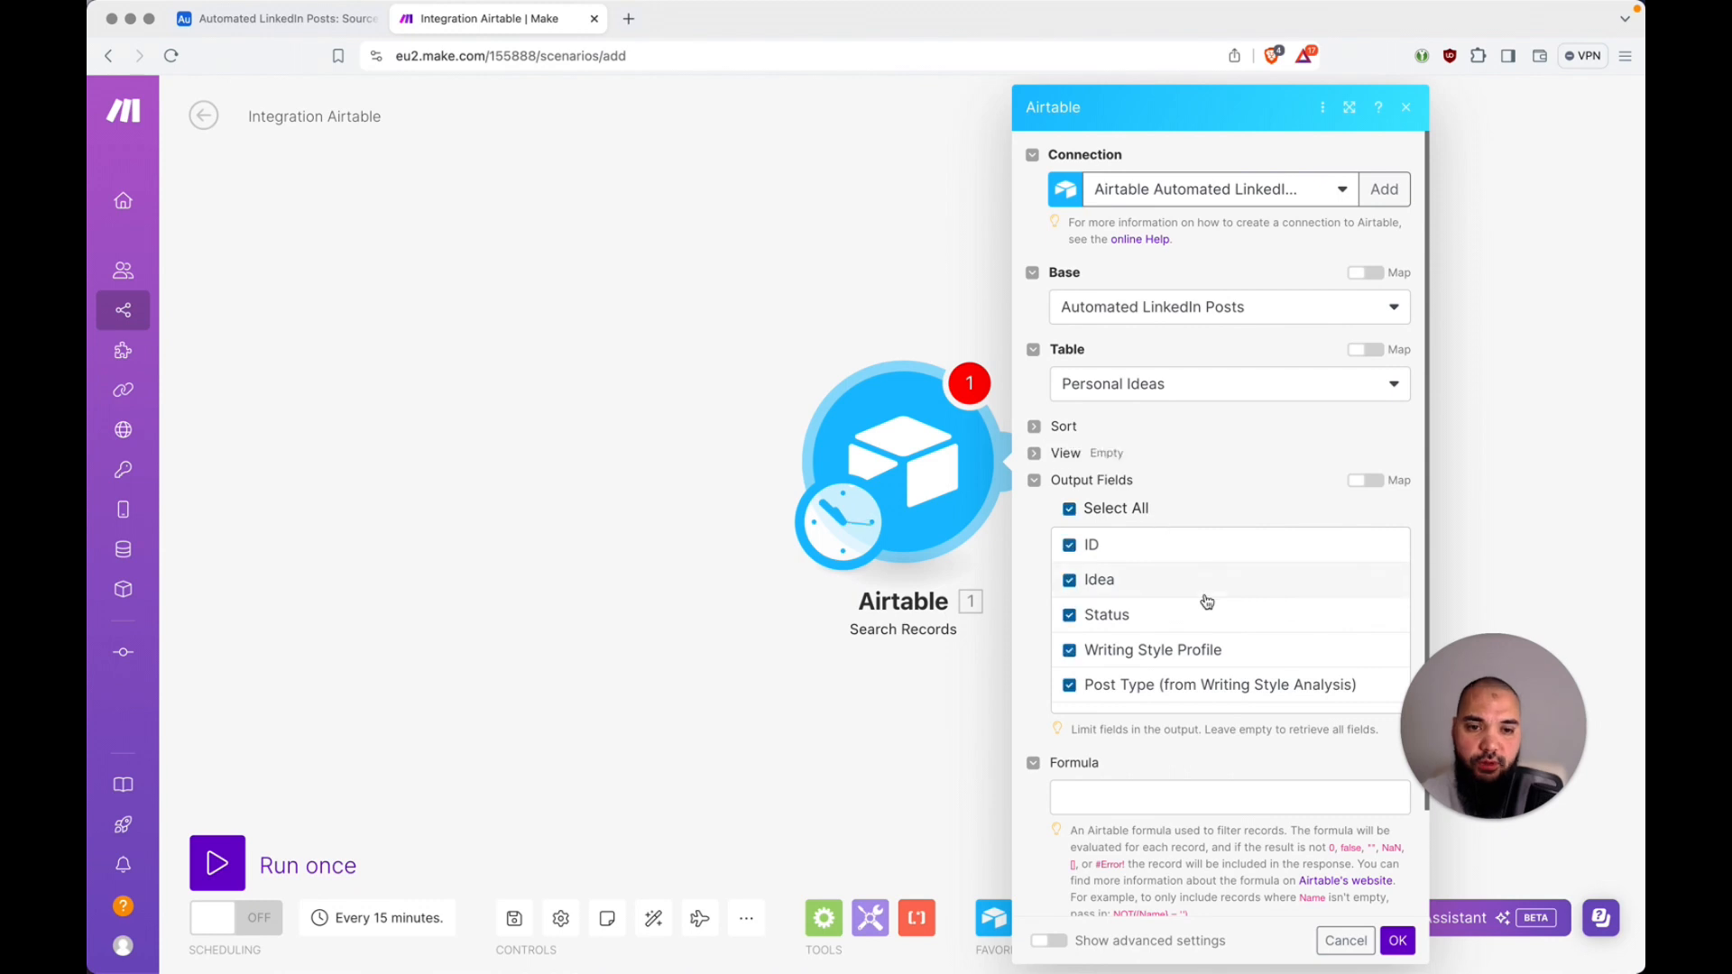
pyautogui.scroll(-2, 1207, 600)
pyautogui.scroll(3, 1208, 600)
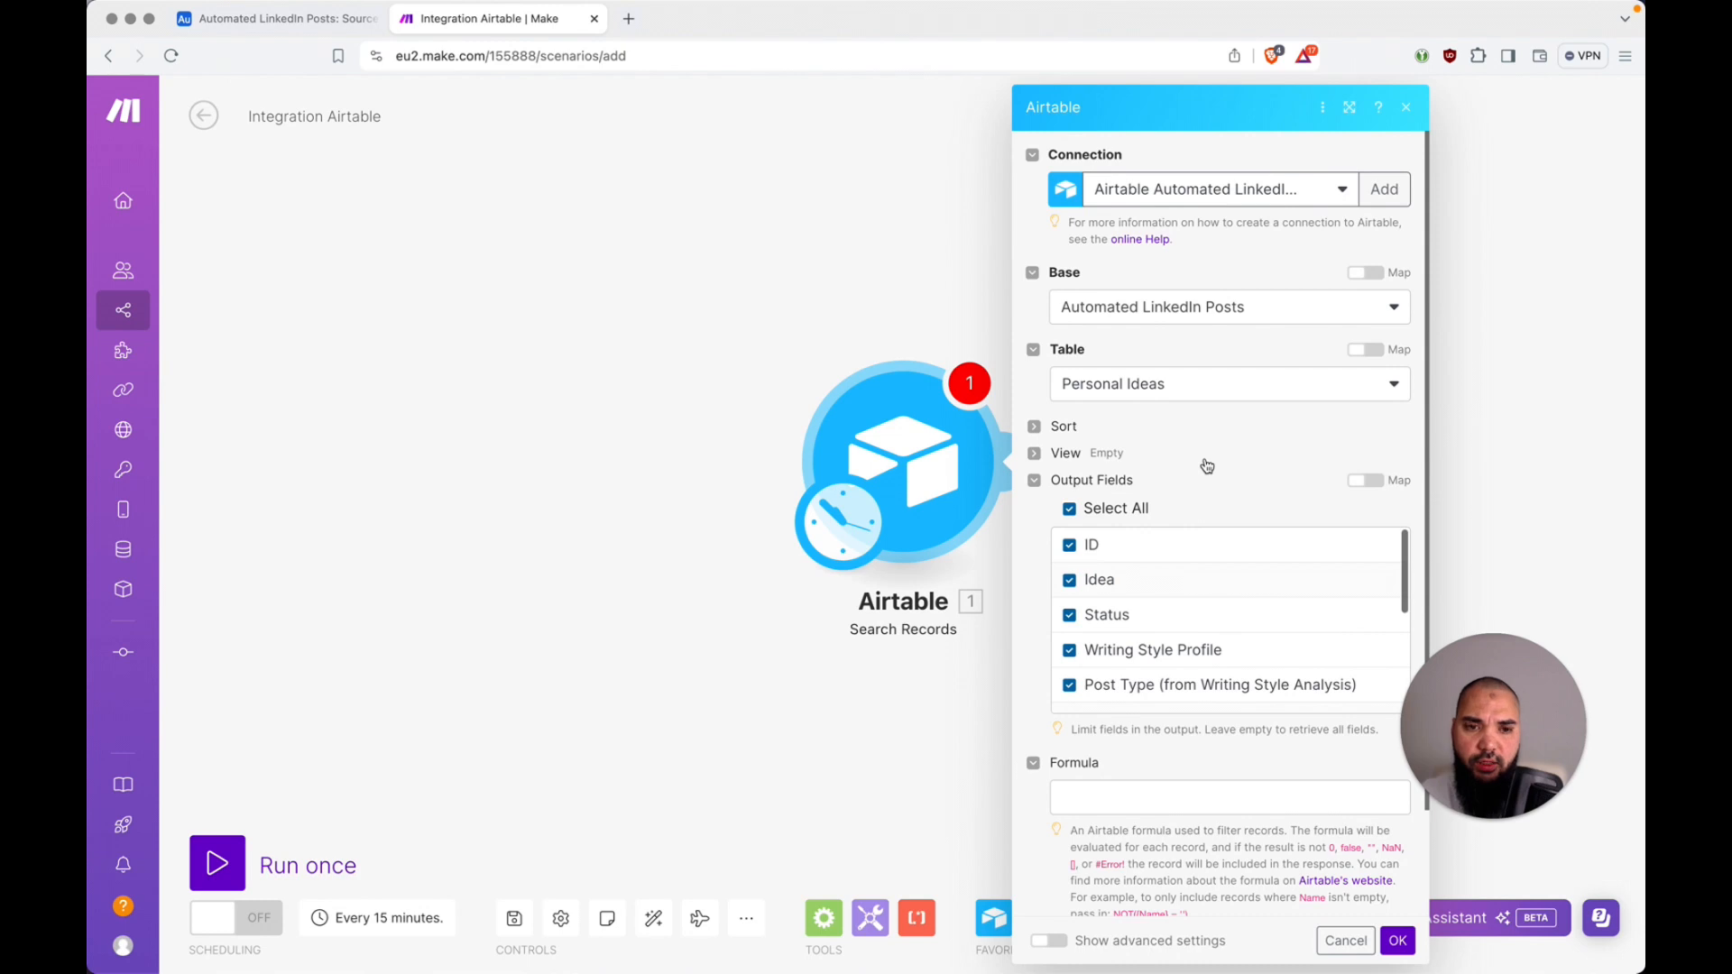
pyautogui.scroll(-2, 1207, 466)
pyautogui.click(1504, 725)
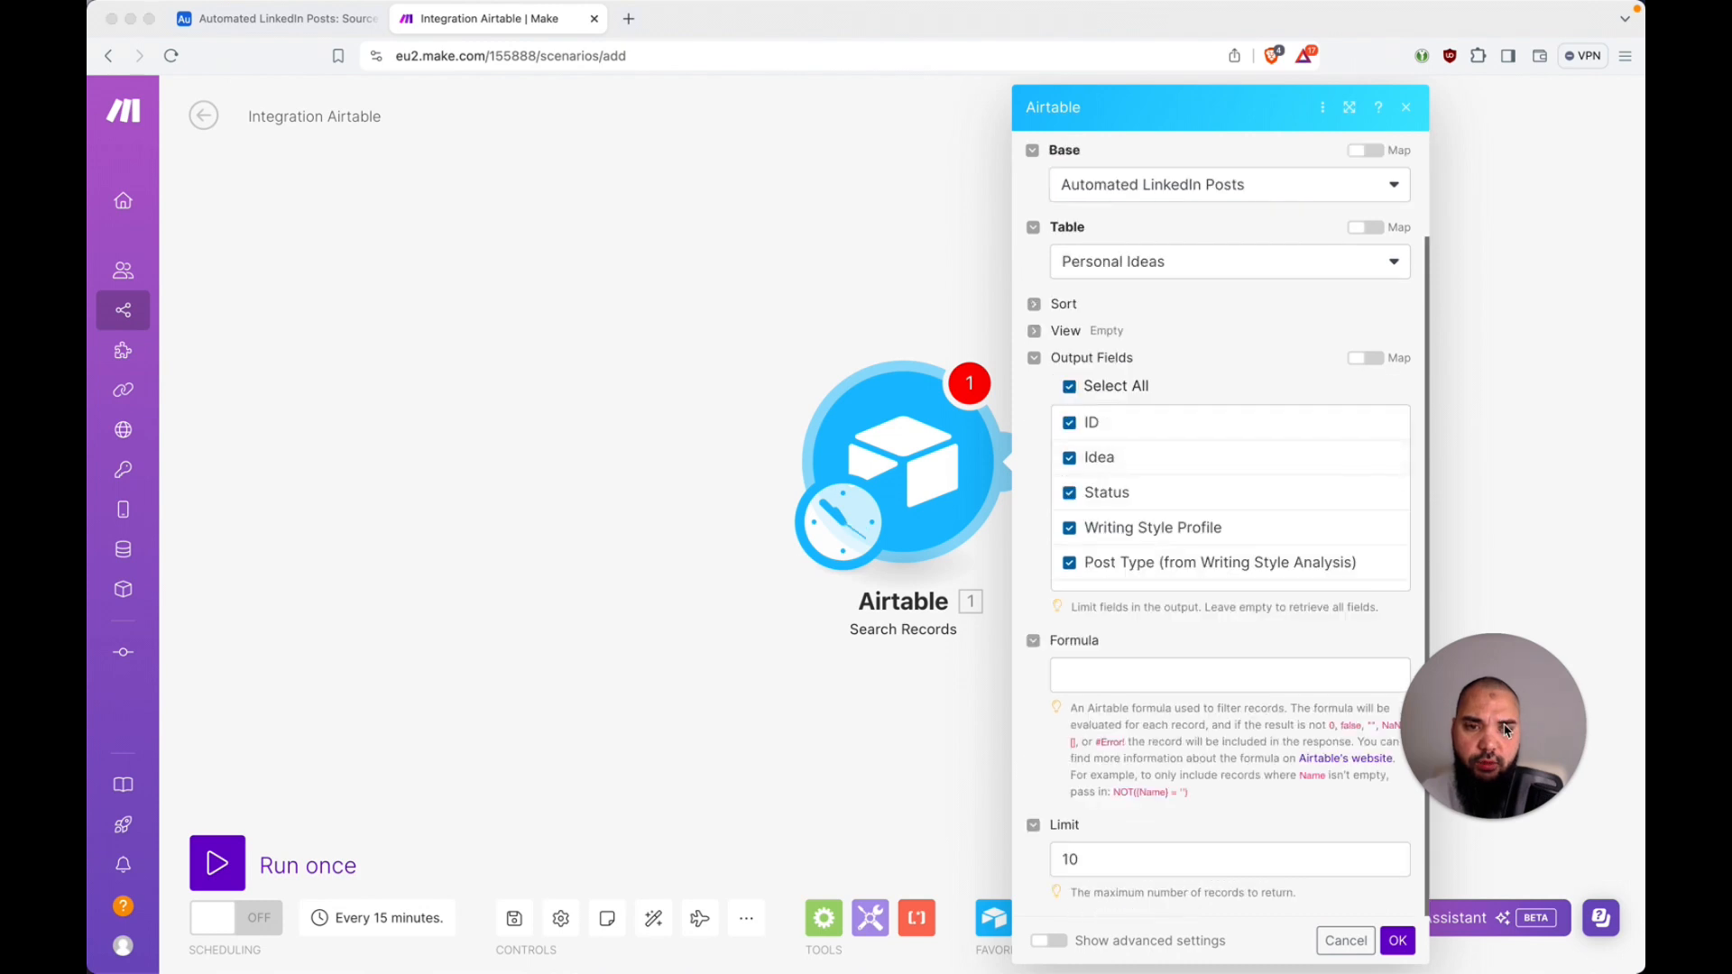
pyautogui.moveTo(1523, 807); pyautogui.dragTo(1535, 901)
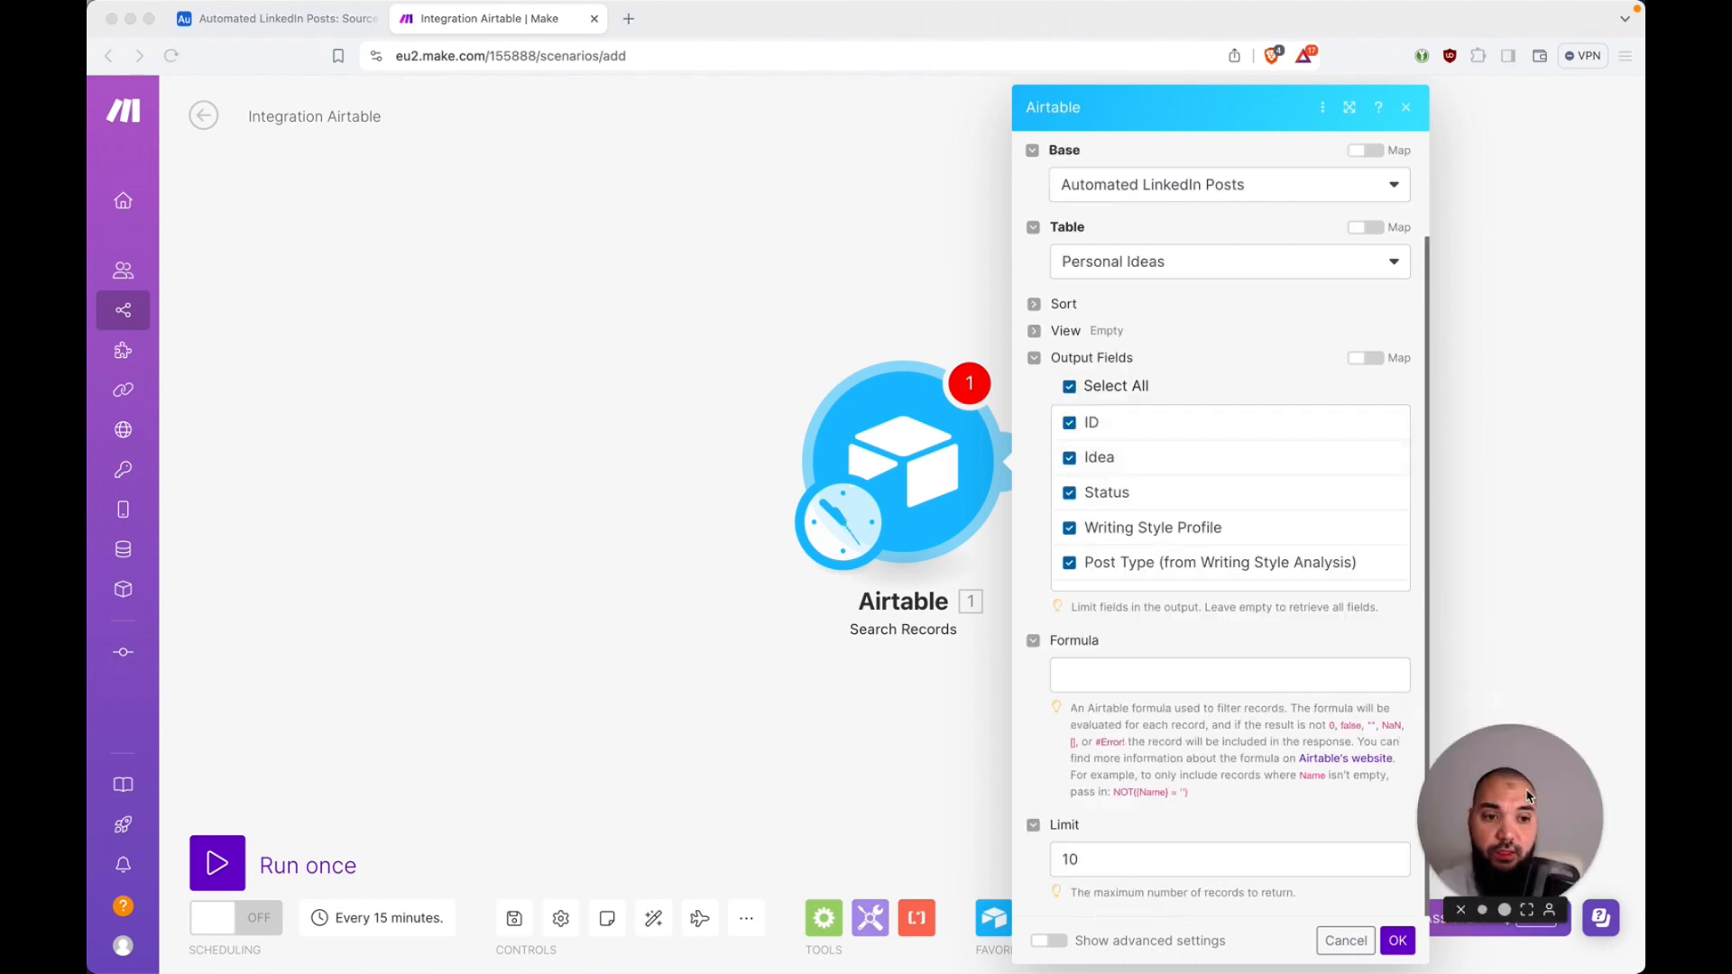
pyautogui.moveTo(1518, 812); pyautogui.dragTo(1529, 797)
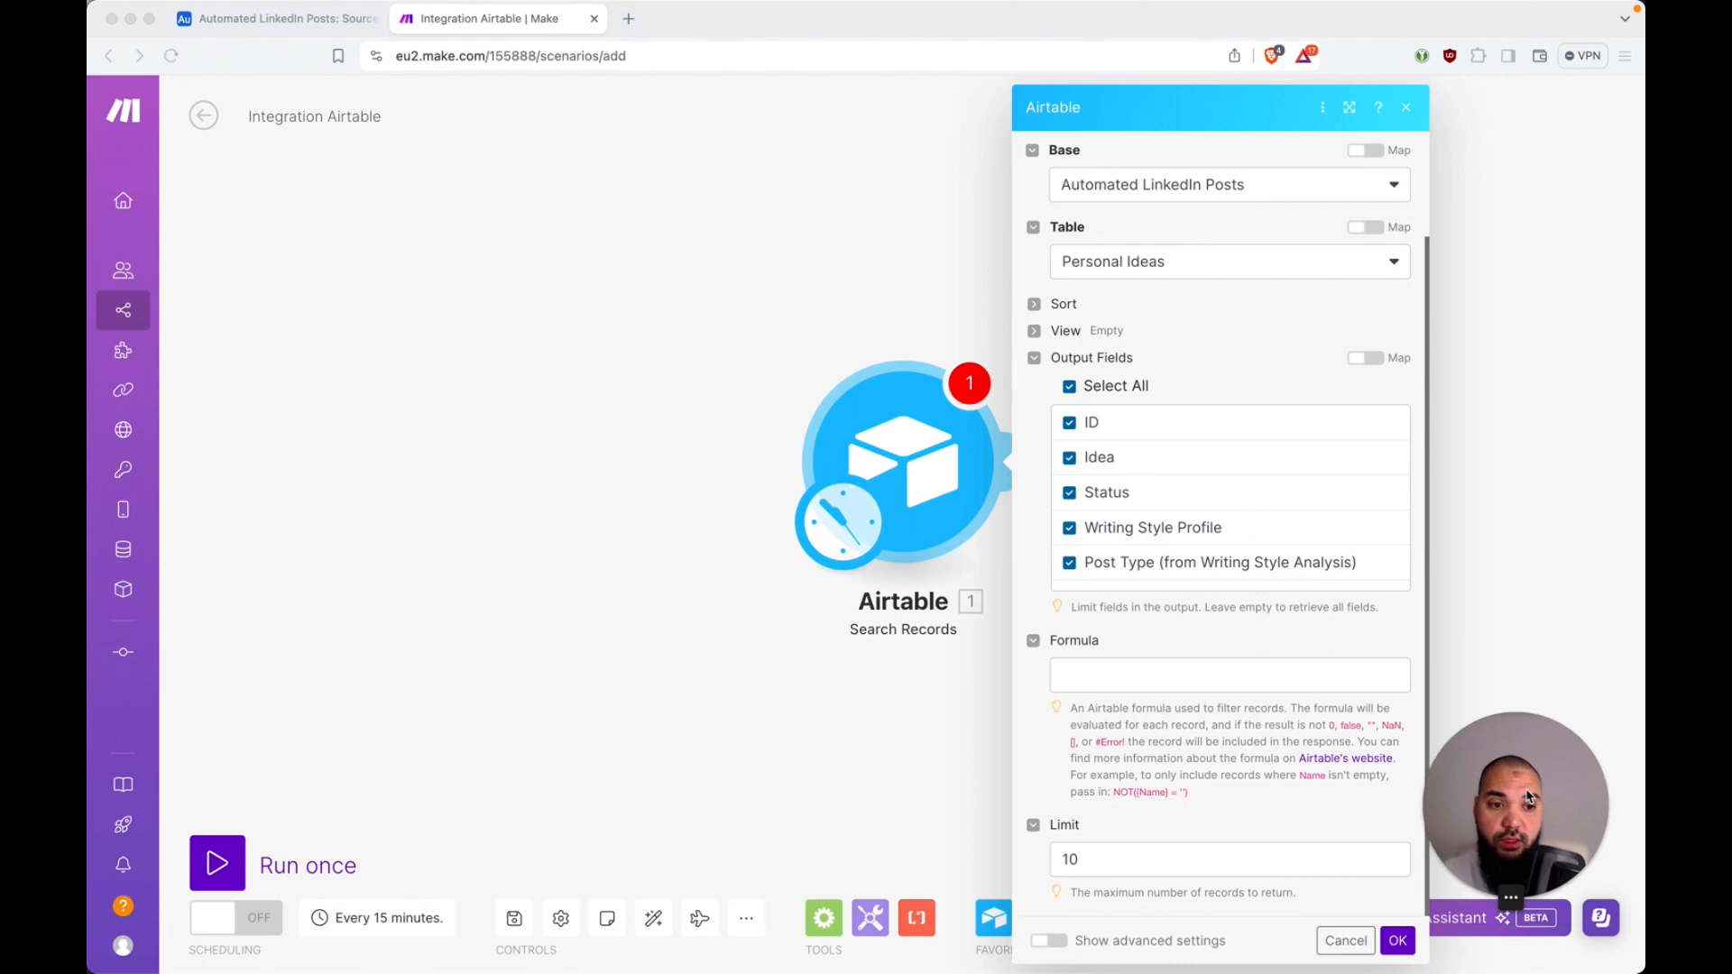
# Step: Set the Search Records filter formula to {Status} = "Ready for Processing"
pyautogui.click(1184, 677)
pyautogui.write('{Status')
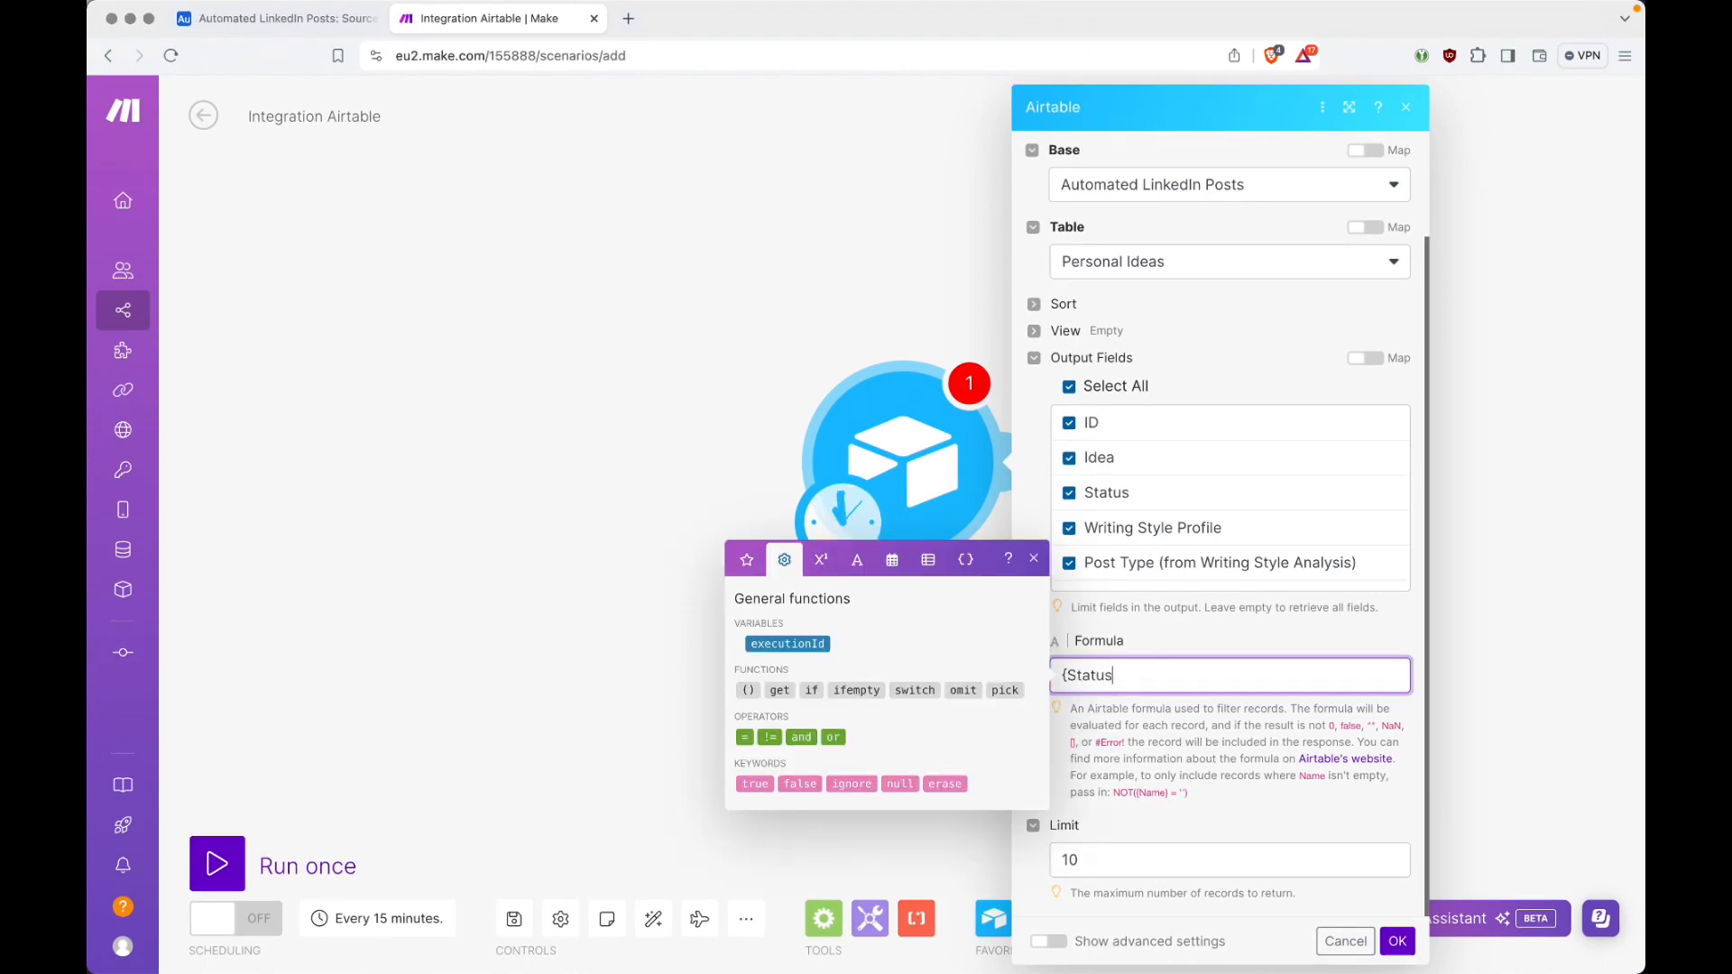
pyautogui.write('} = "Ready for Processing"')
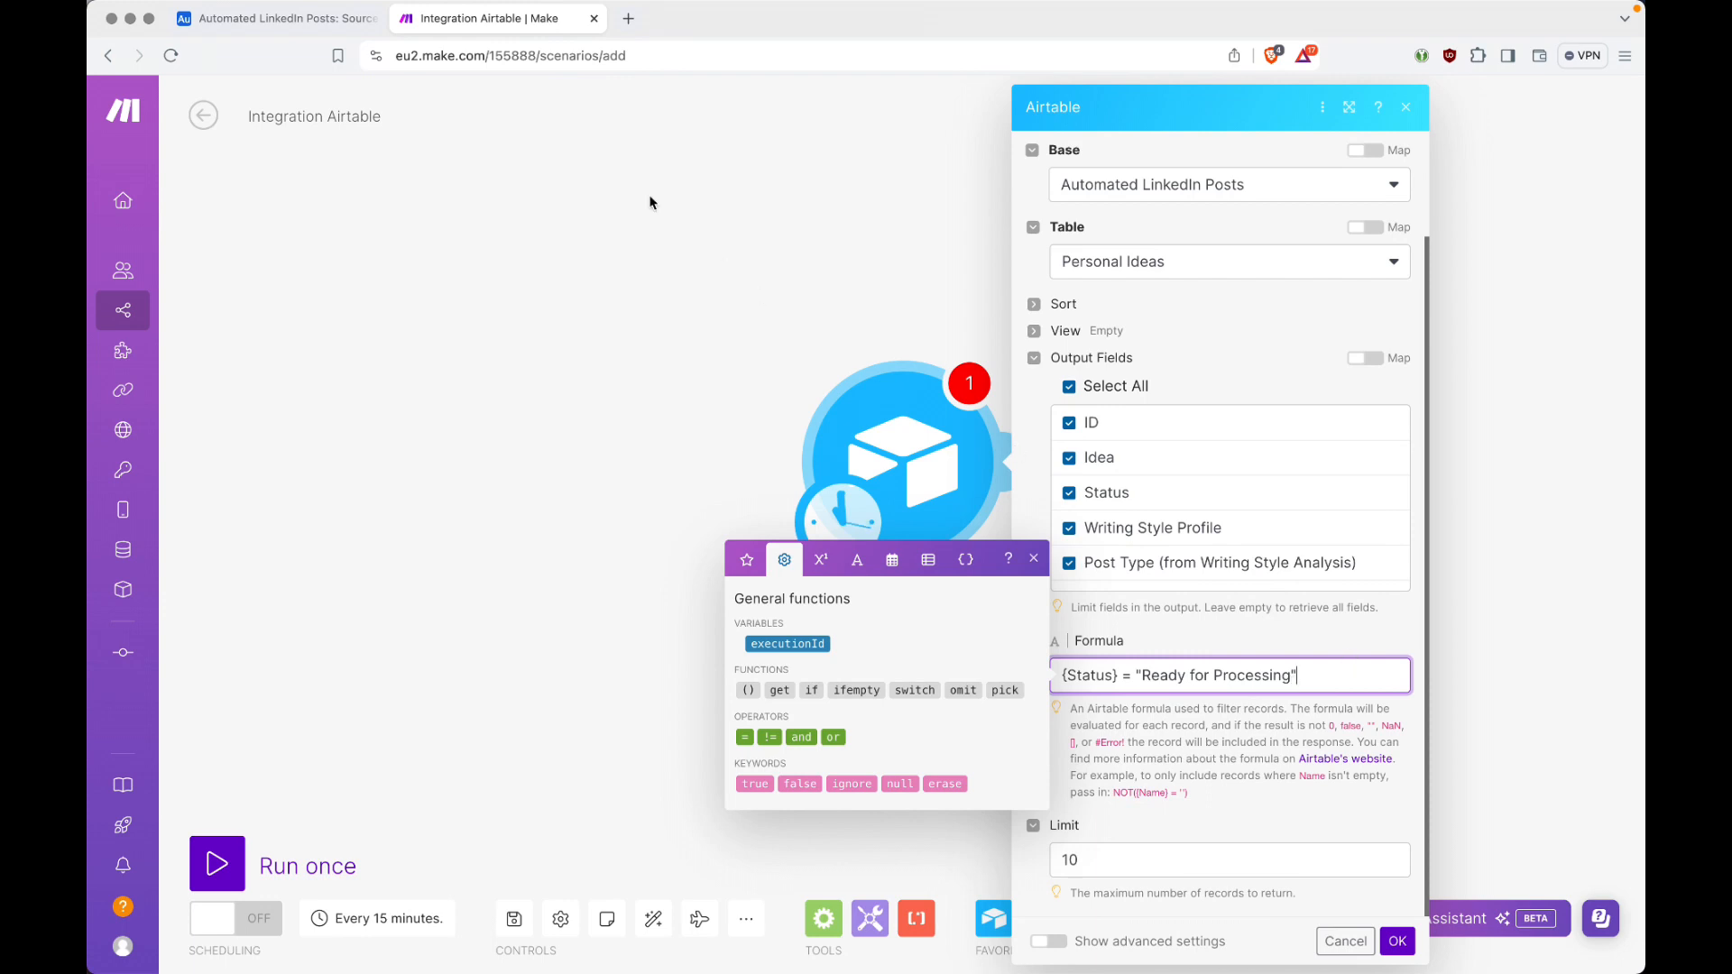
# Step: Switch to Airtable and review the available Status options in the Personal Ideas table without changing any record
pyautogui.click(328, 25)
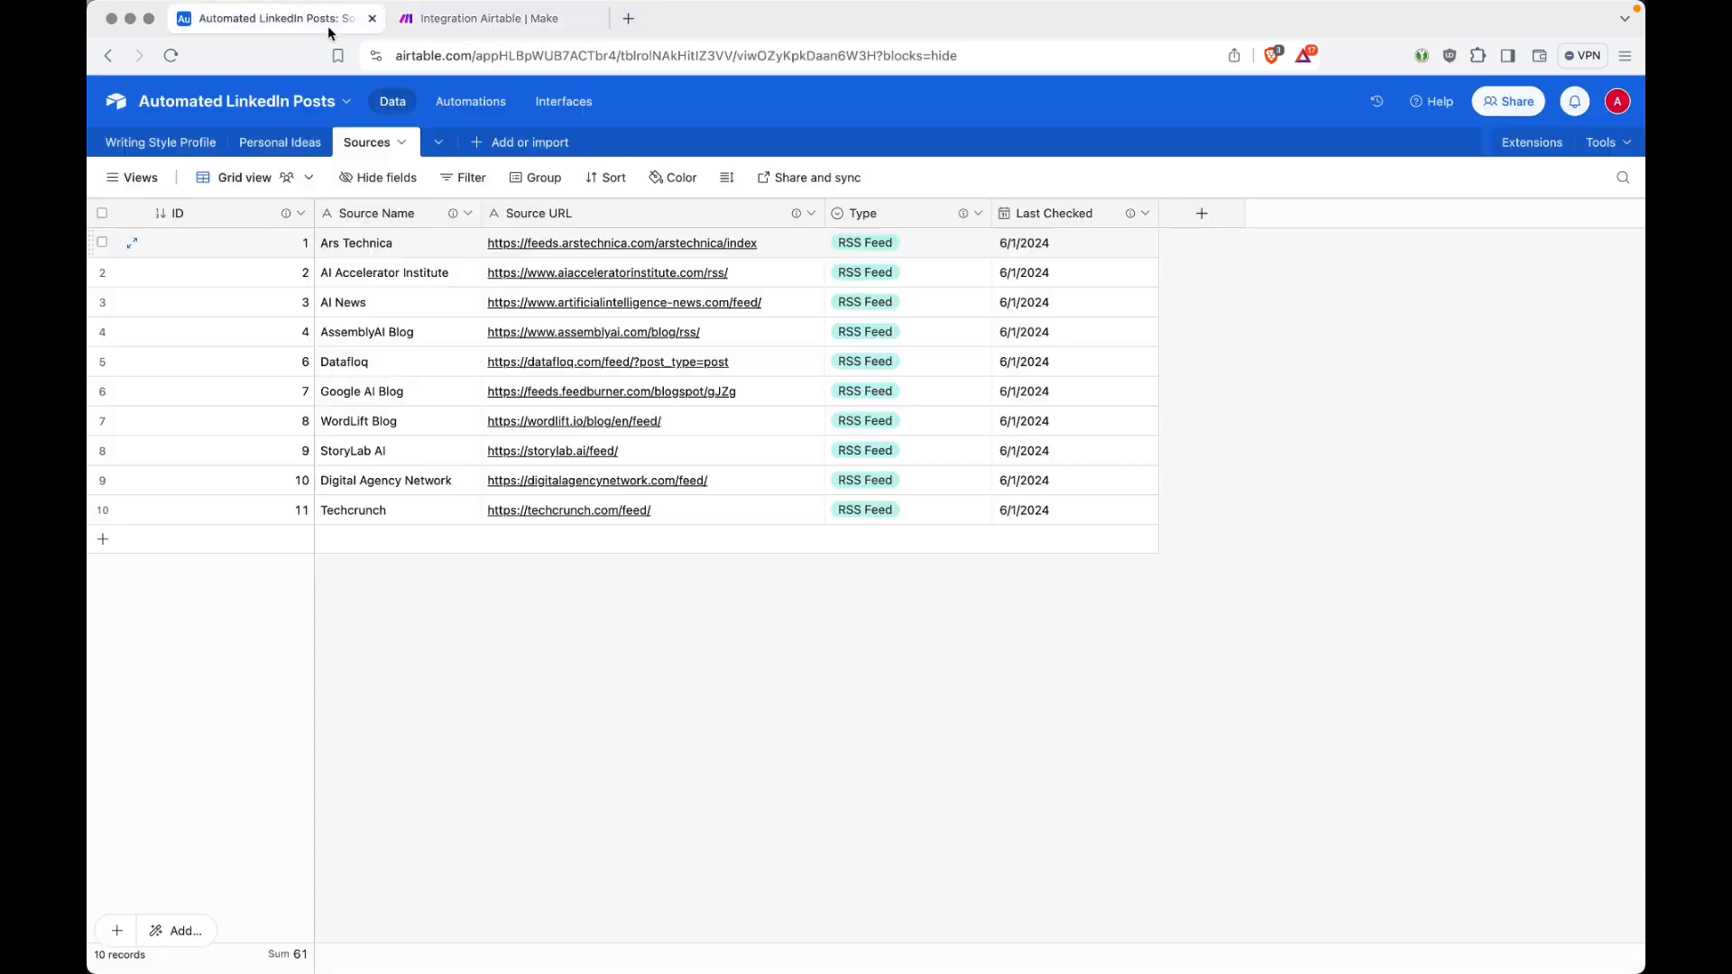
pyautogui.click(287, 144)
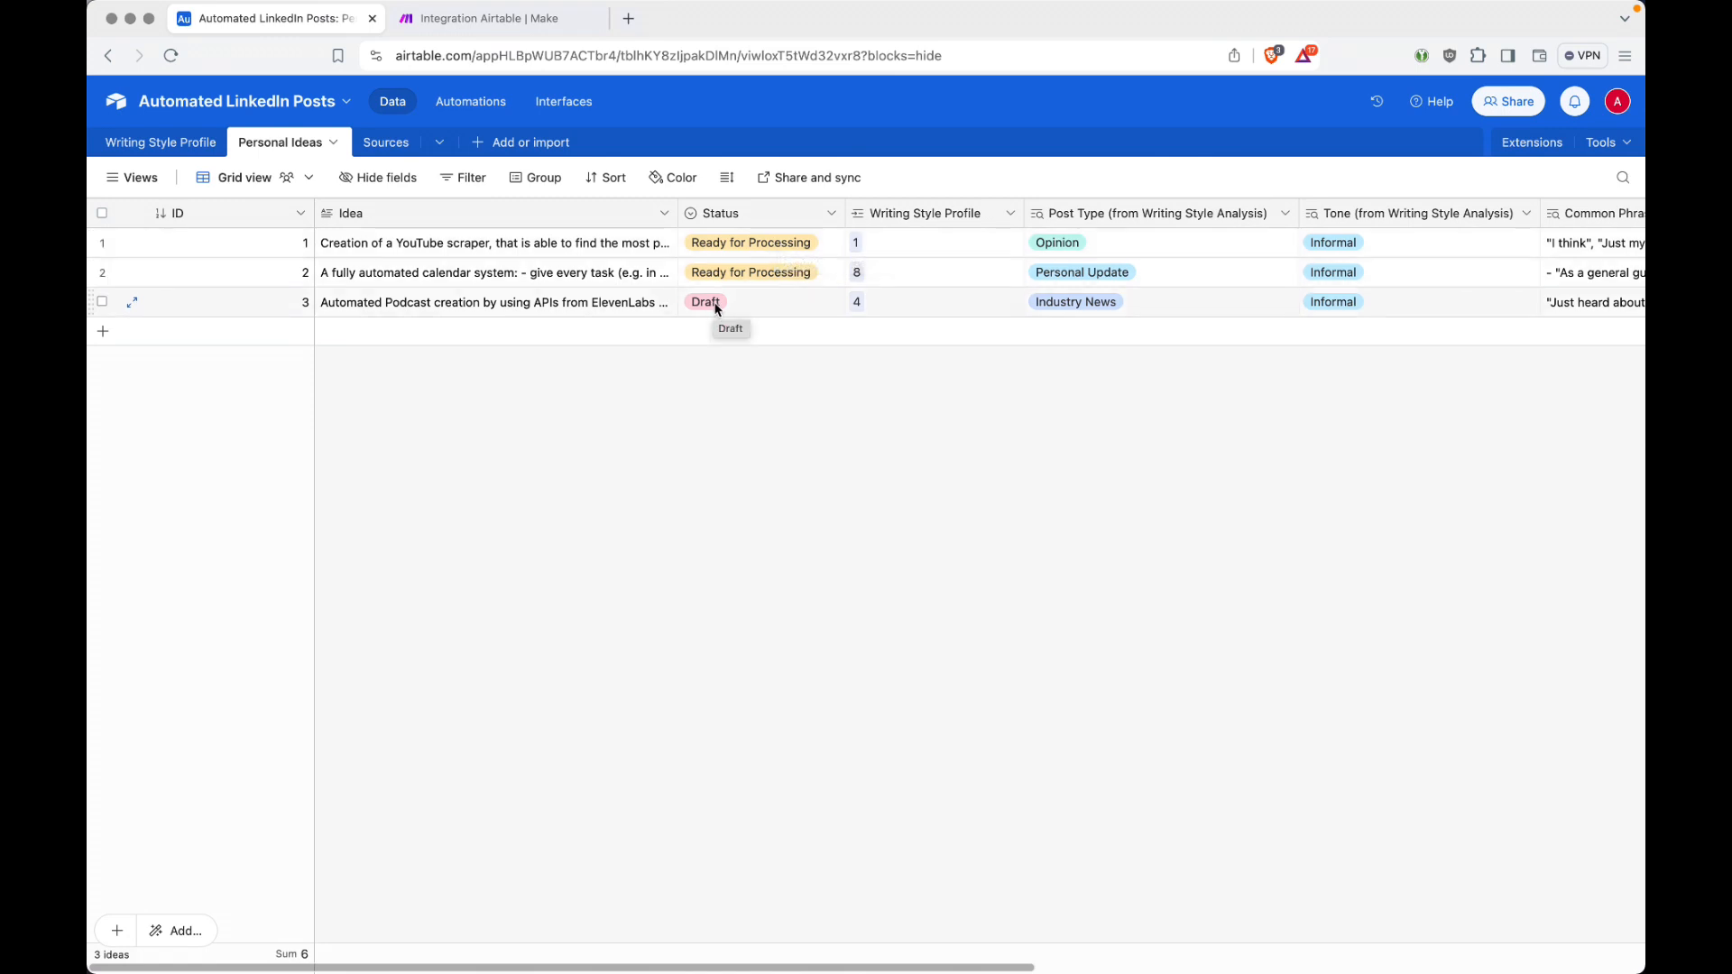
pyautogui.click(800, 305)
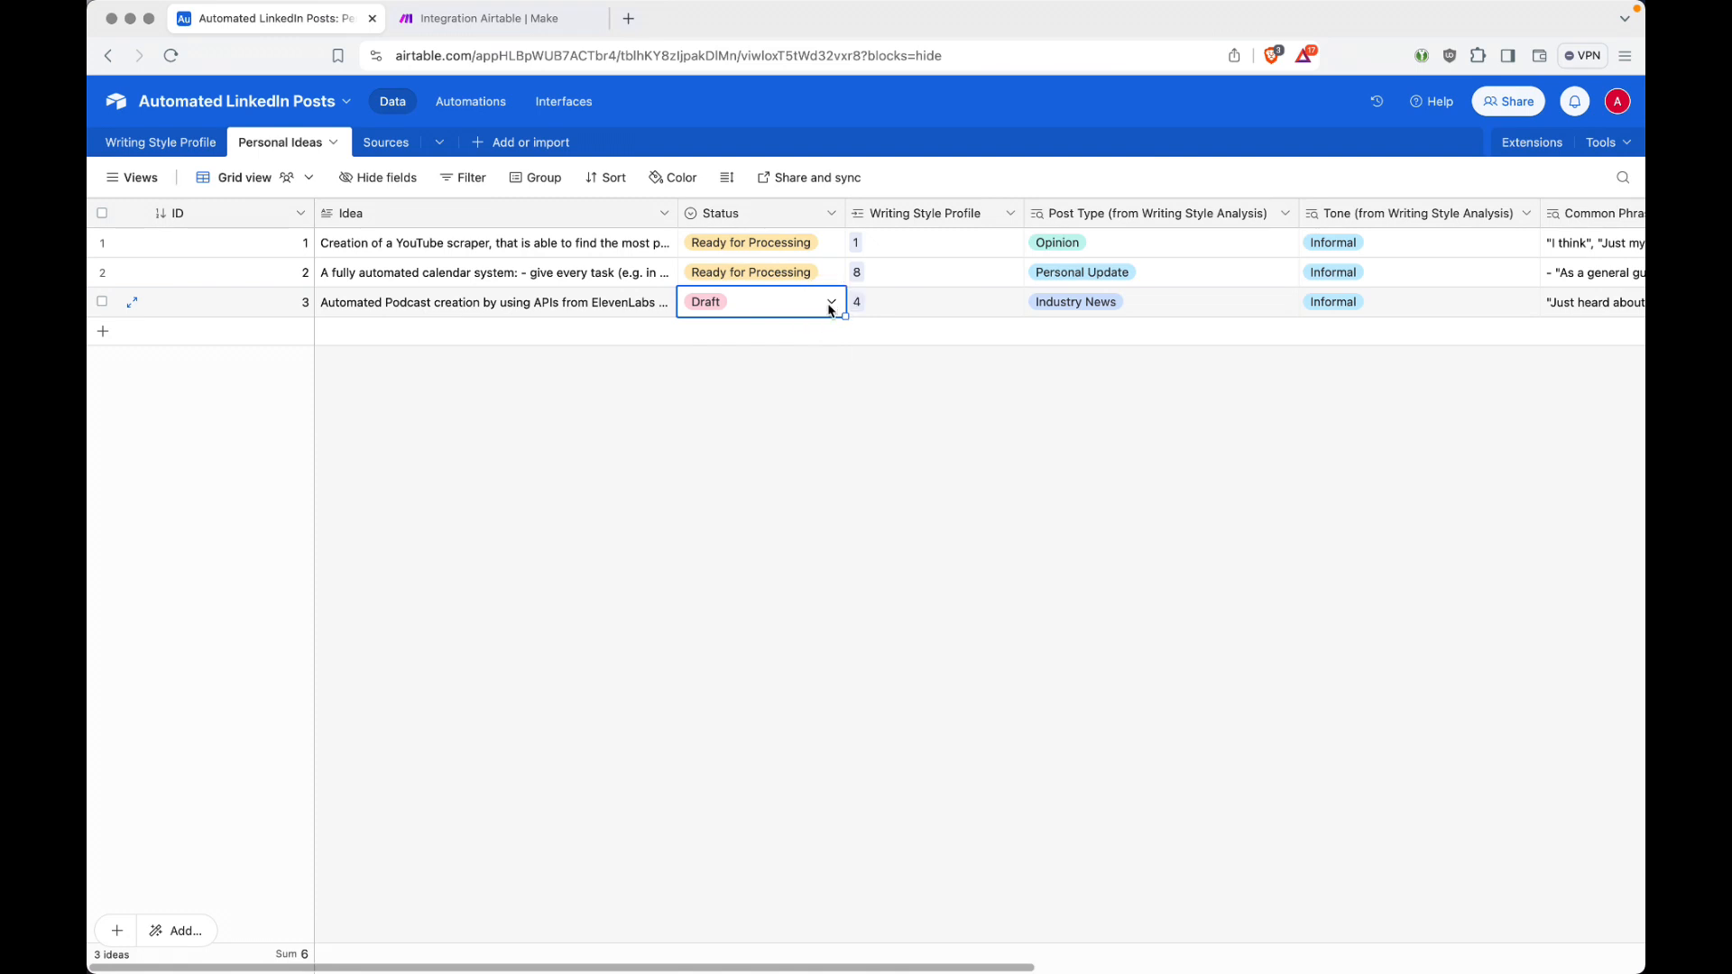
pyautogui.click(831, 305)
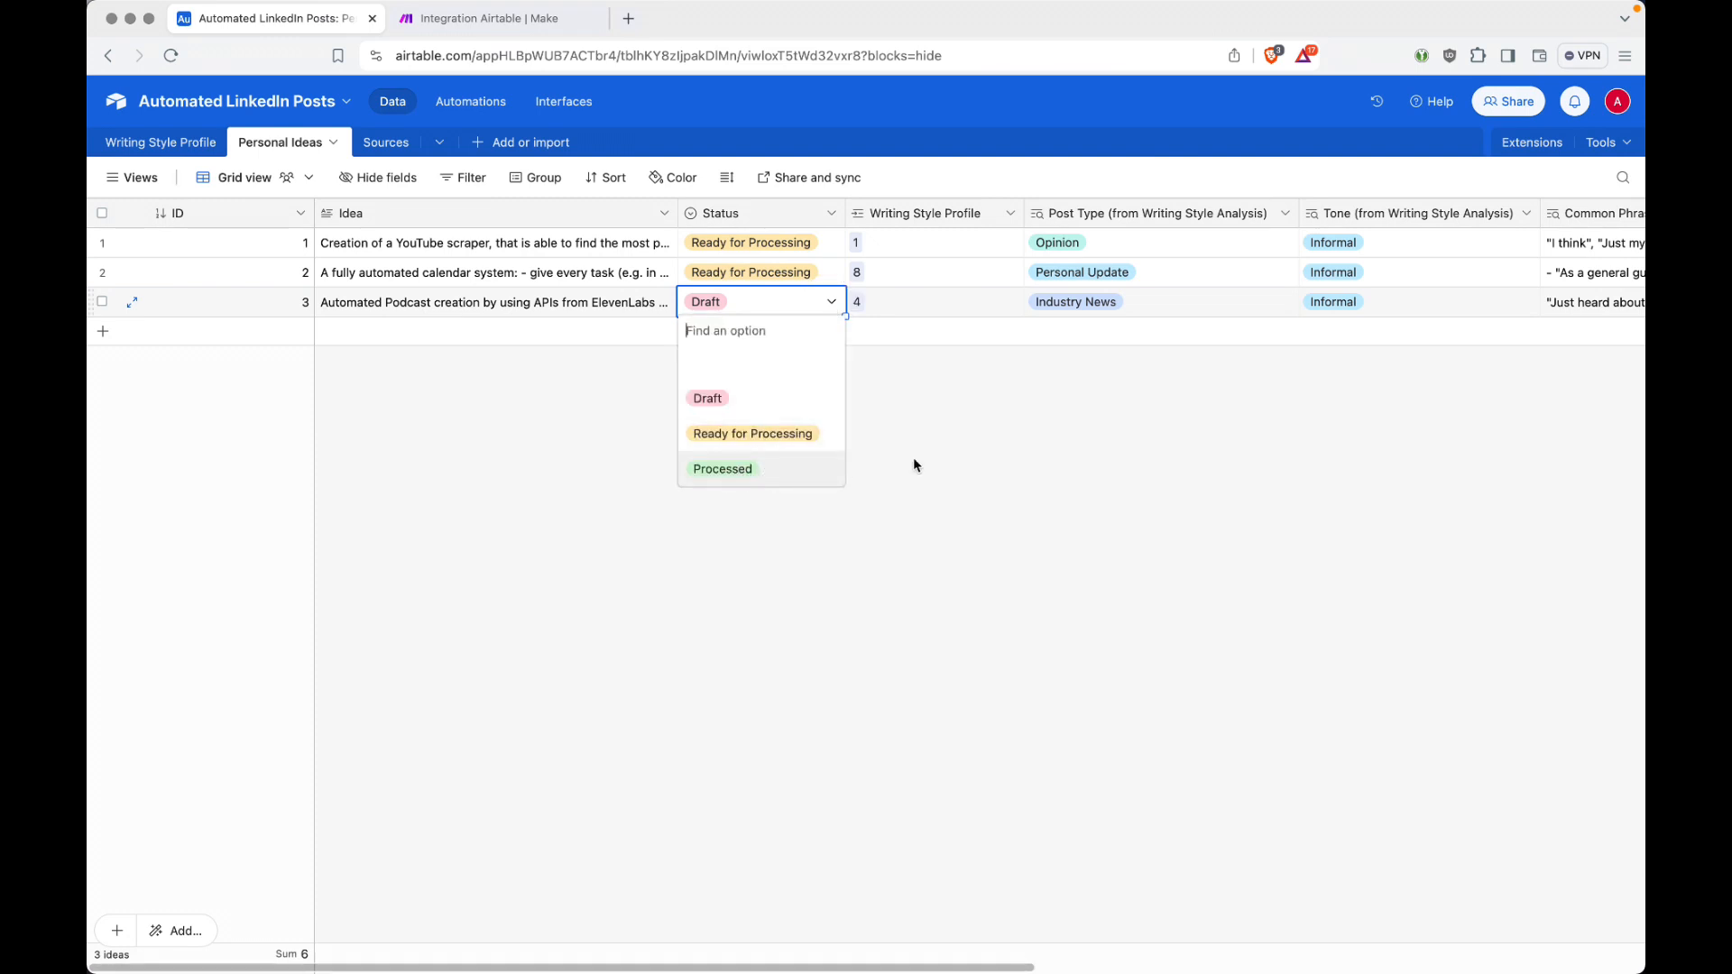
pyautogui.click(965, 421)
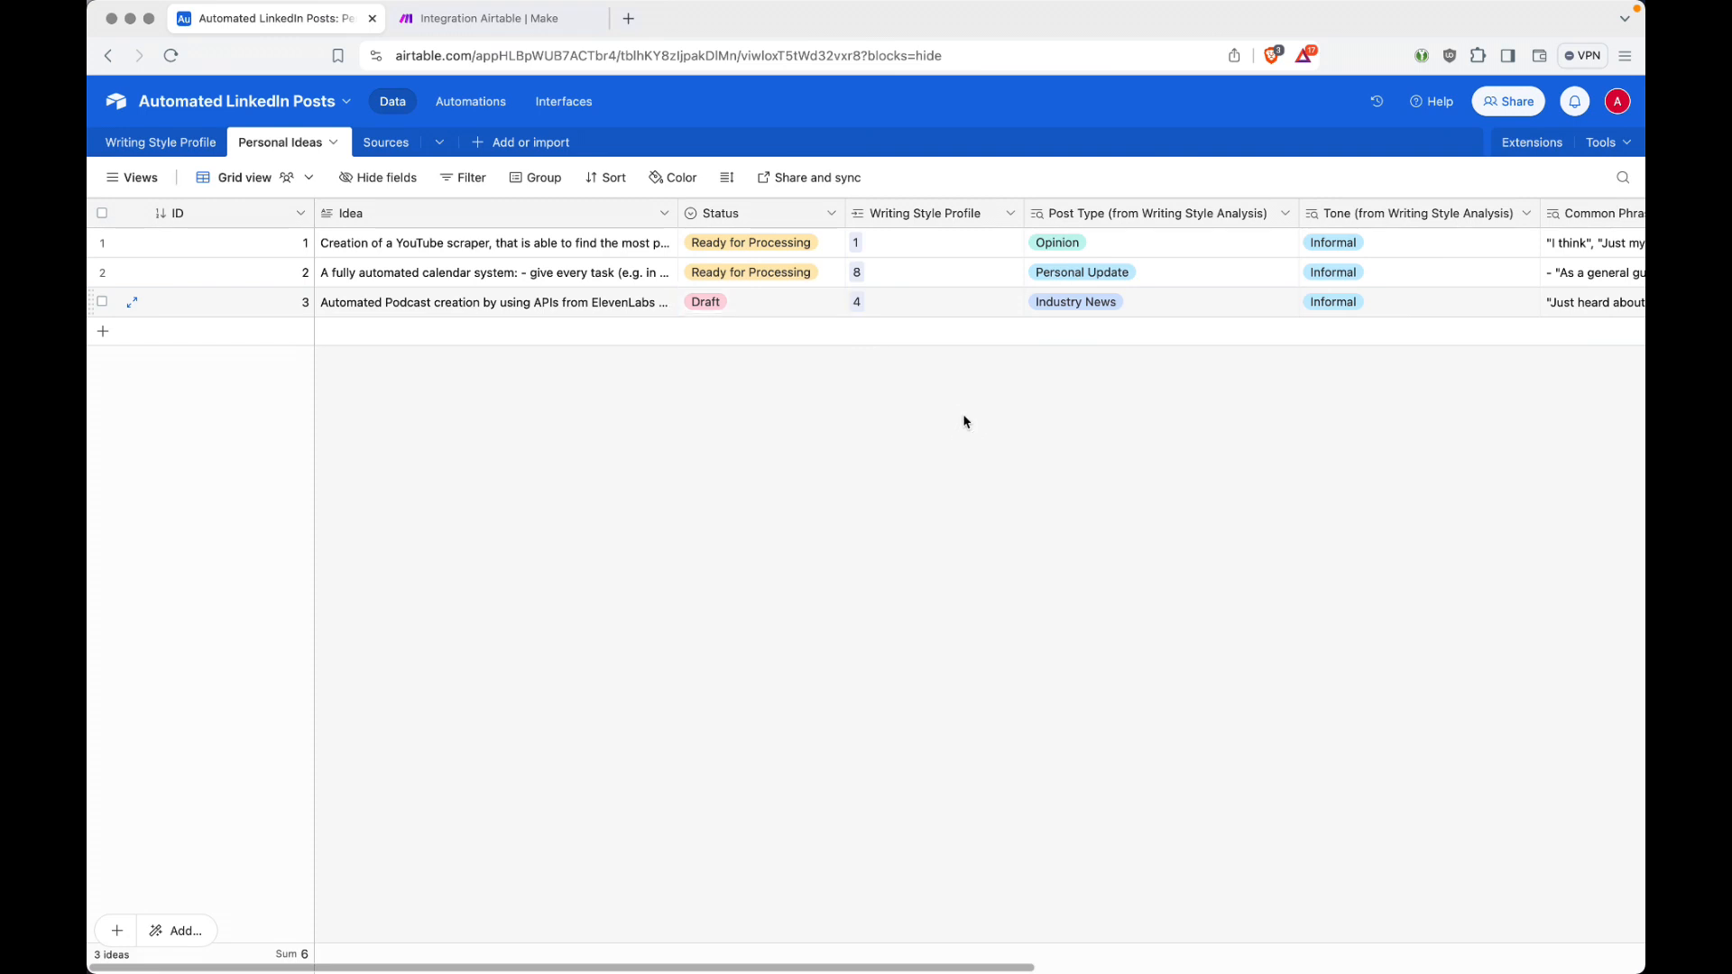
# Step: Return to the Make scenario and save the Airtable Search Records module's settings
pyautogui.hotkey('ctrl', 'Tab')
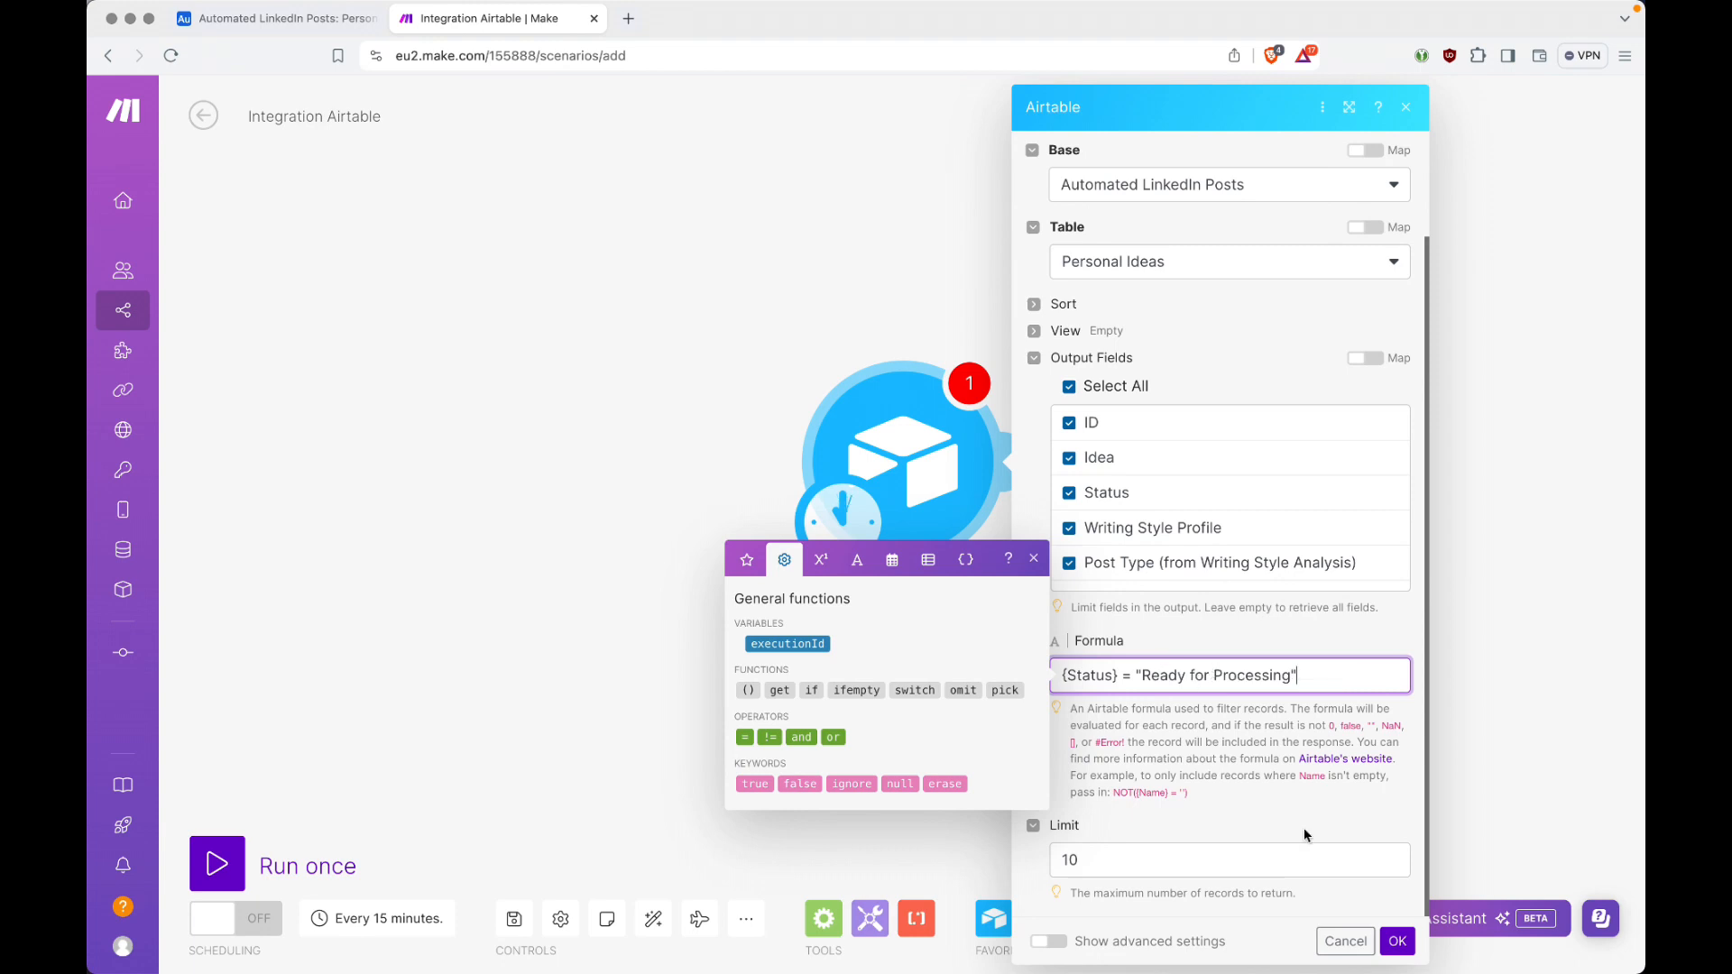
pyautogui.click(1353, 637)
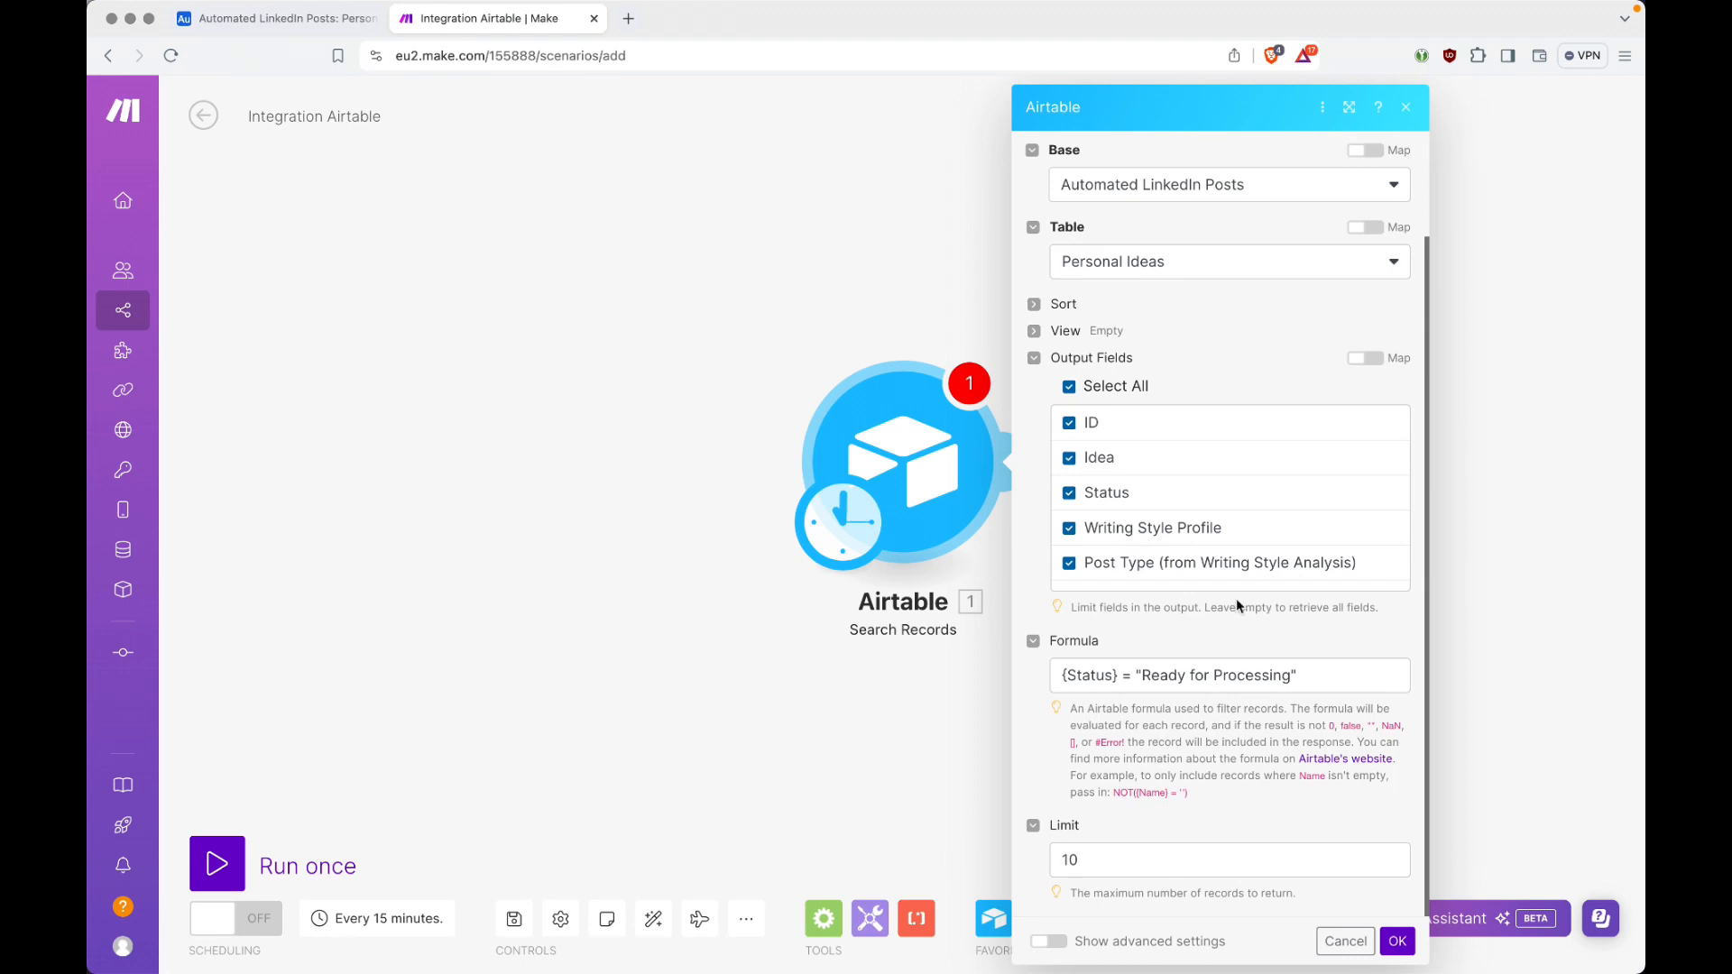
pyautogui.scroll(2, 1236, 605)
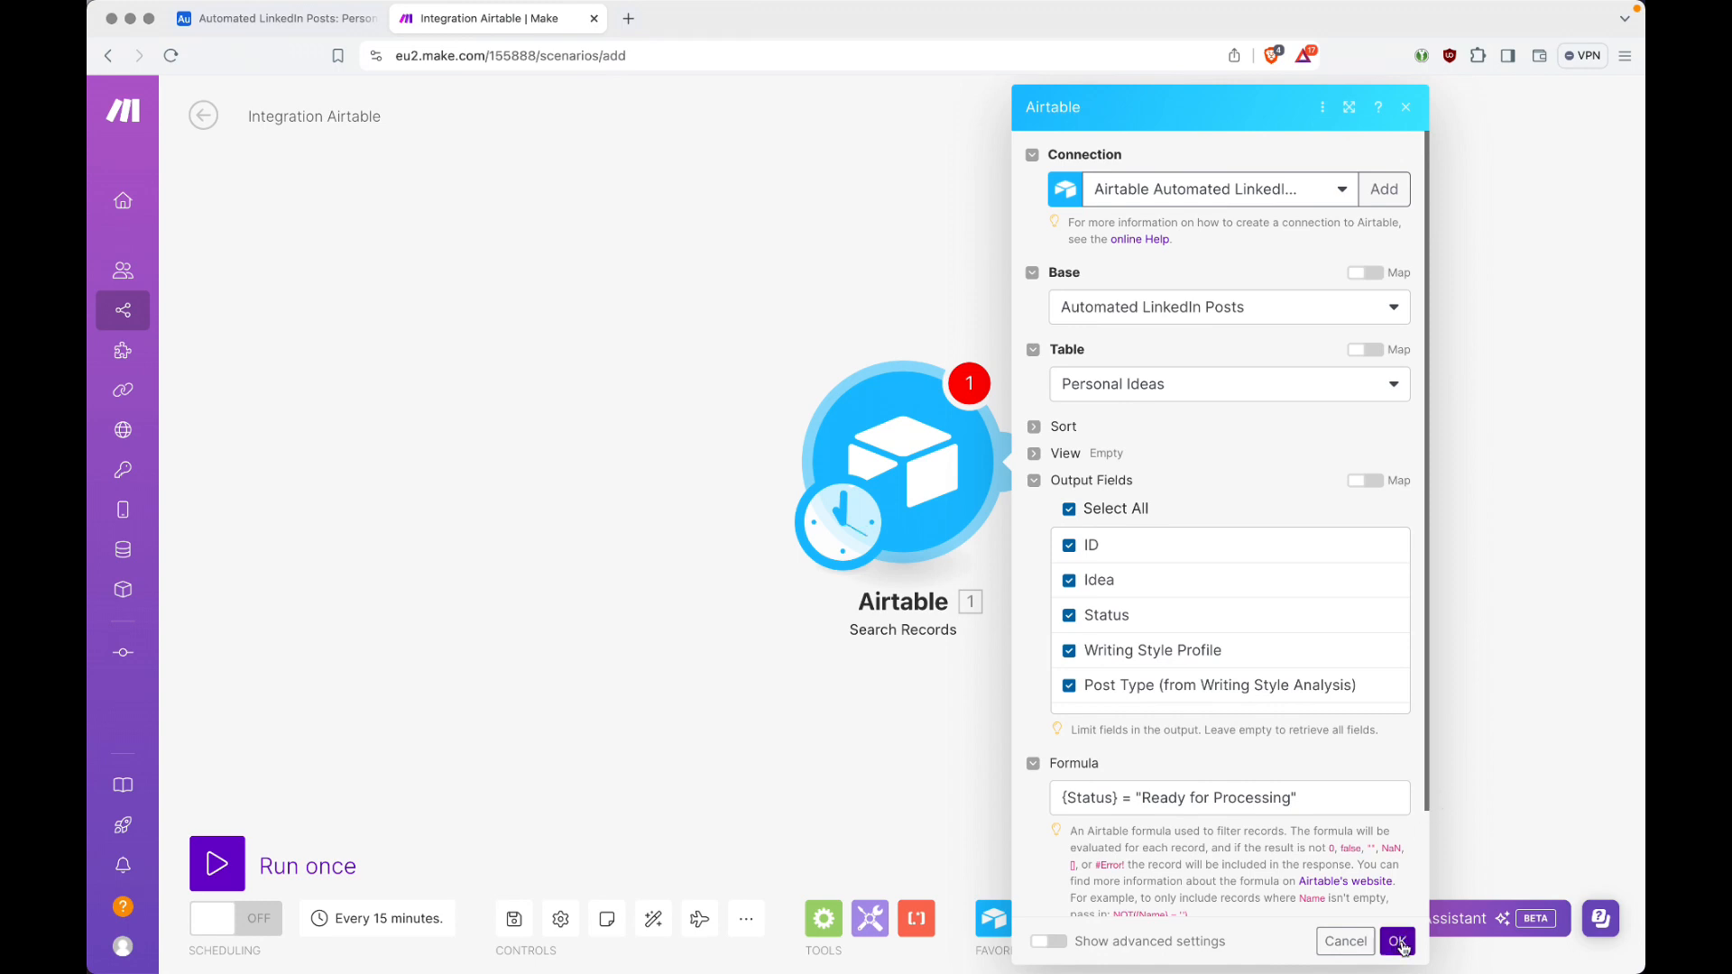
pyautogui.click(1398, 943)
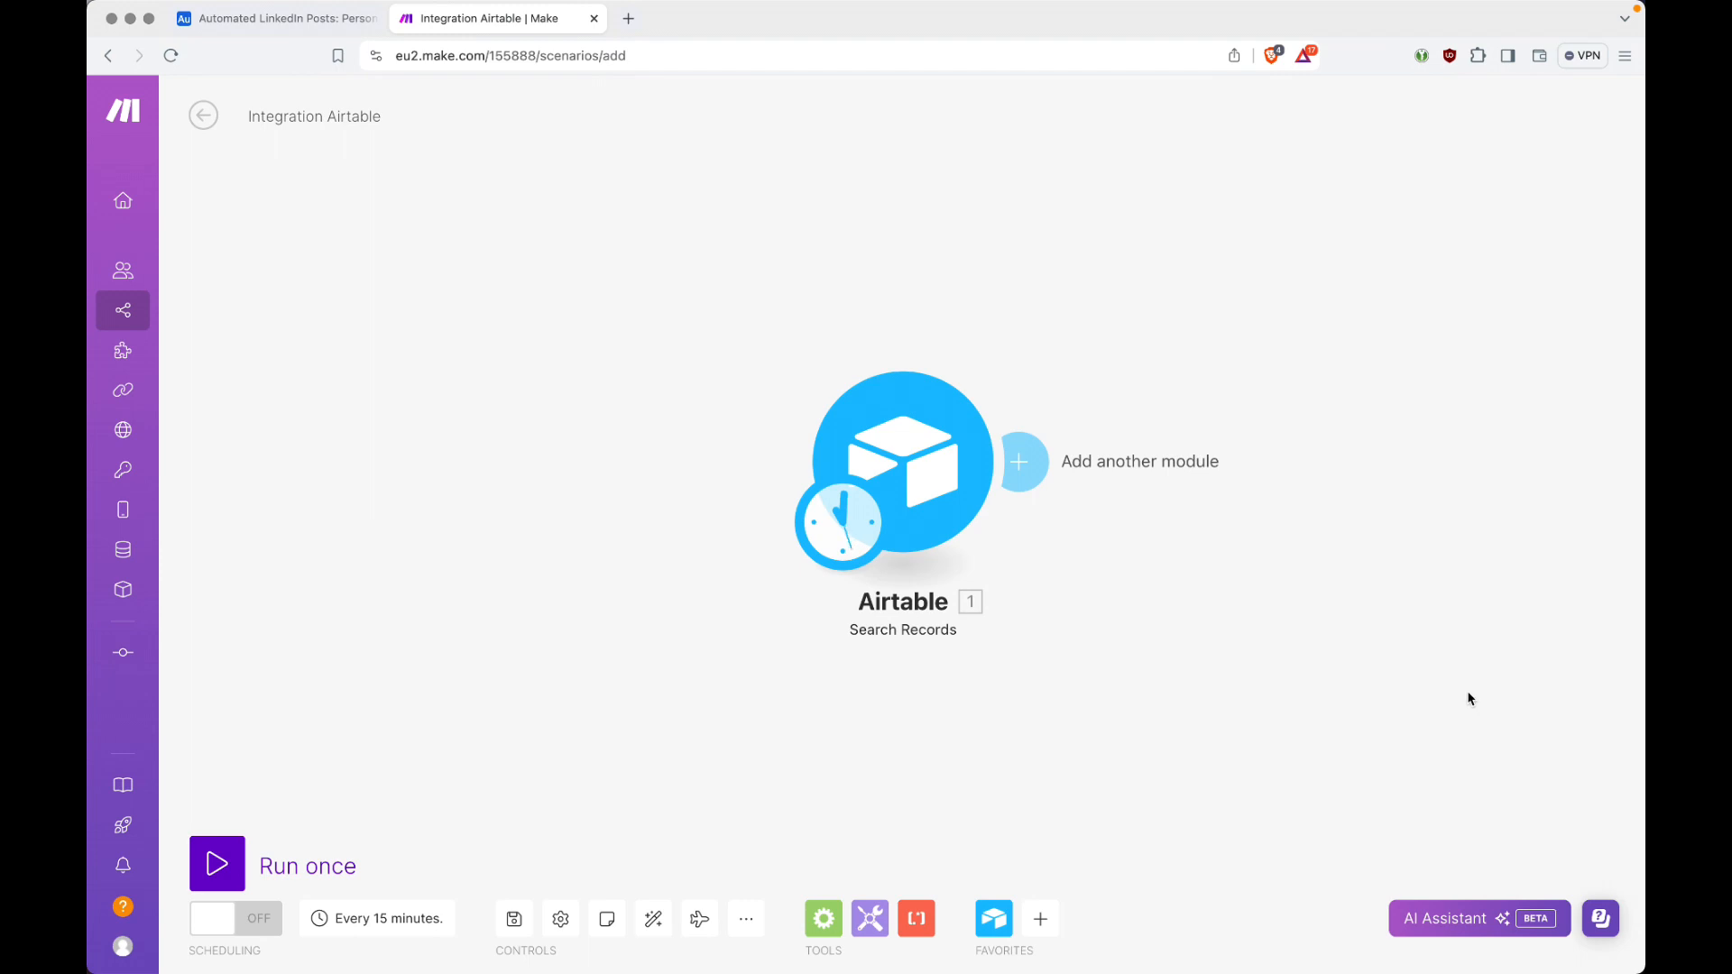
# Step: Check the Personal Ideas records in Airtable once more, then add a Flow Control Router after the Search Records module in Make
pyautogui.moveTo(1036, 7)
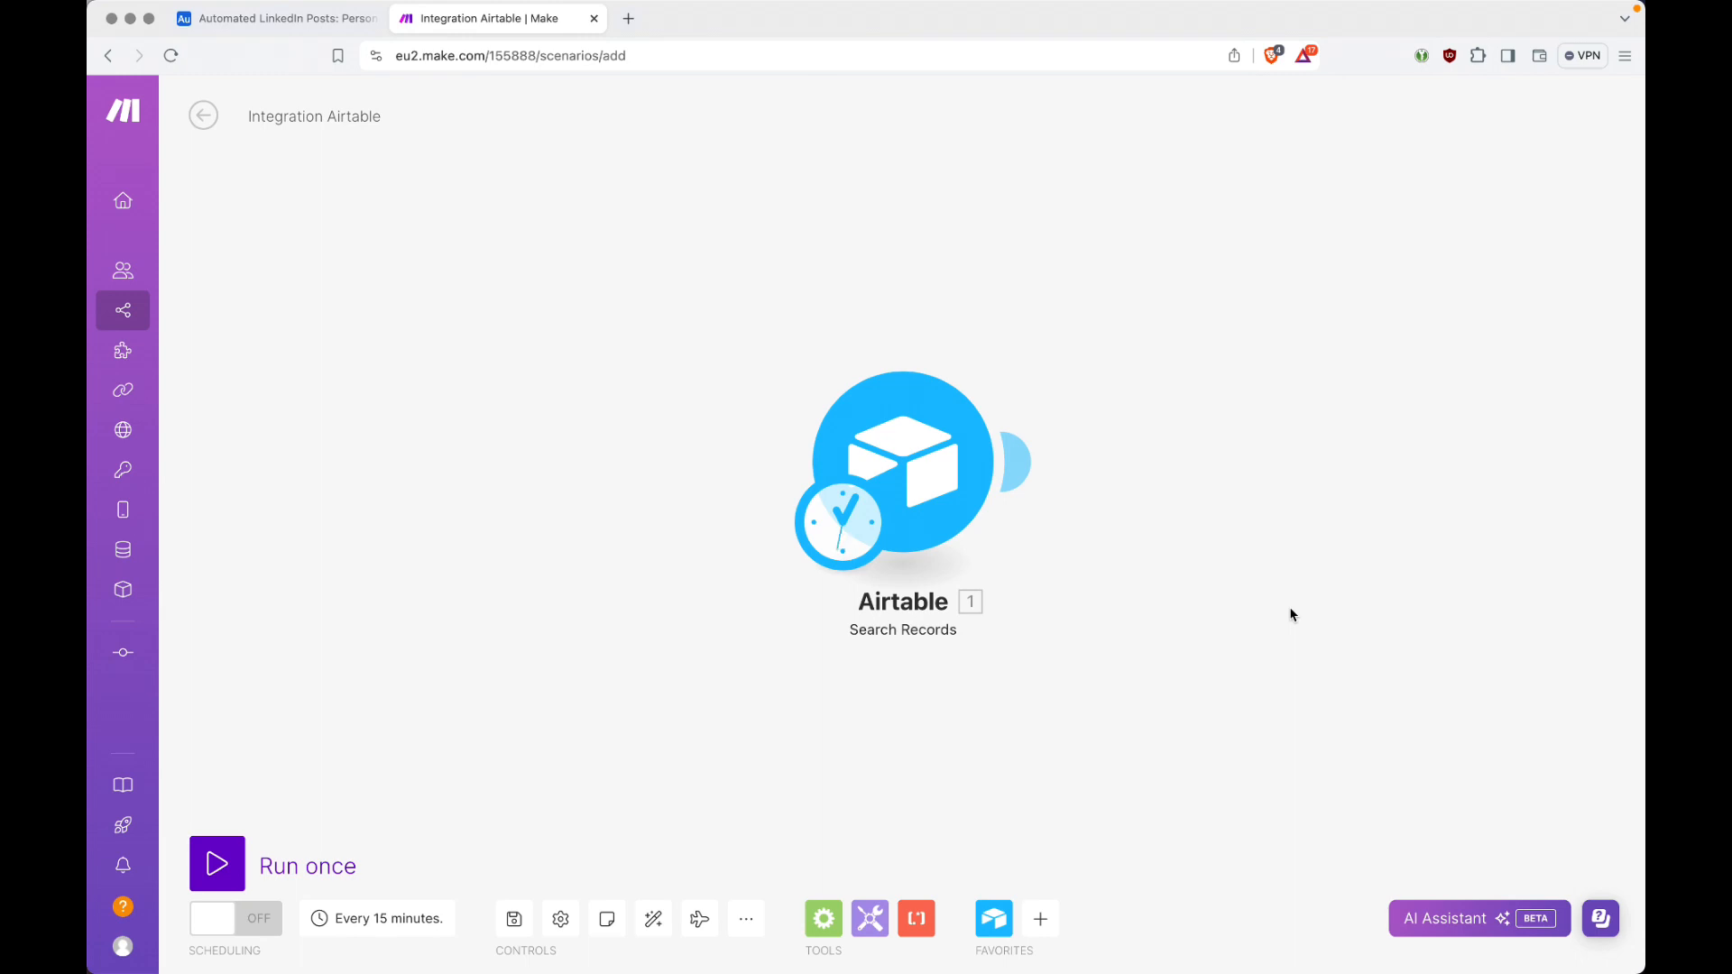
pyautogui.hotkey('ctrl', 'shift', 'Tab')
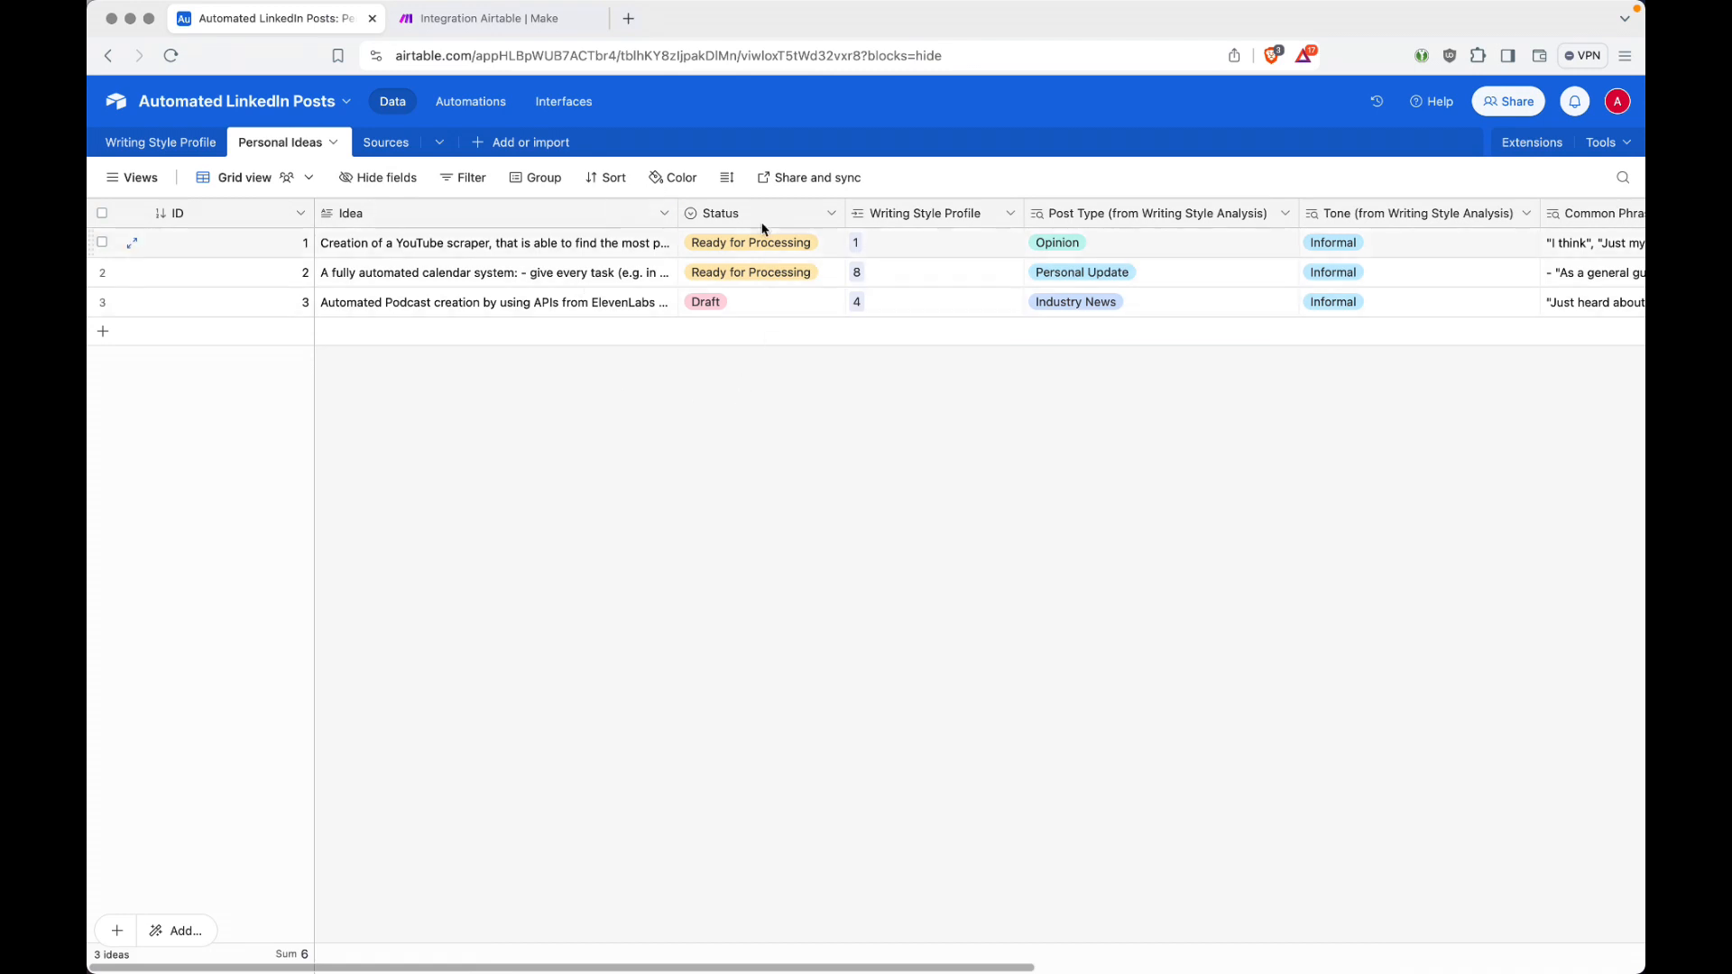
pyautogui.hotkey('ctrl', 'Tab')
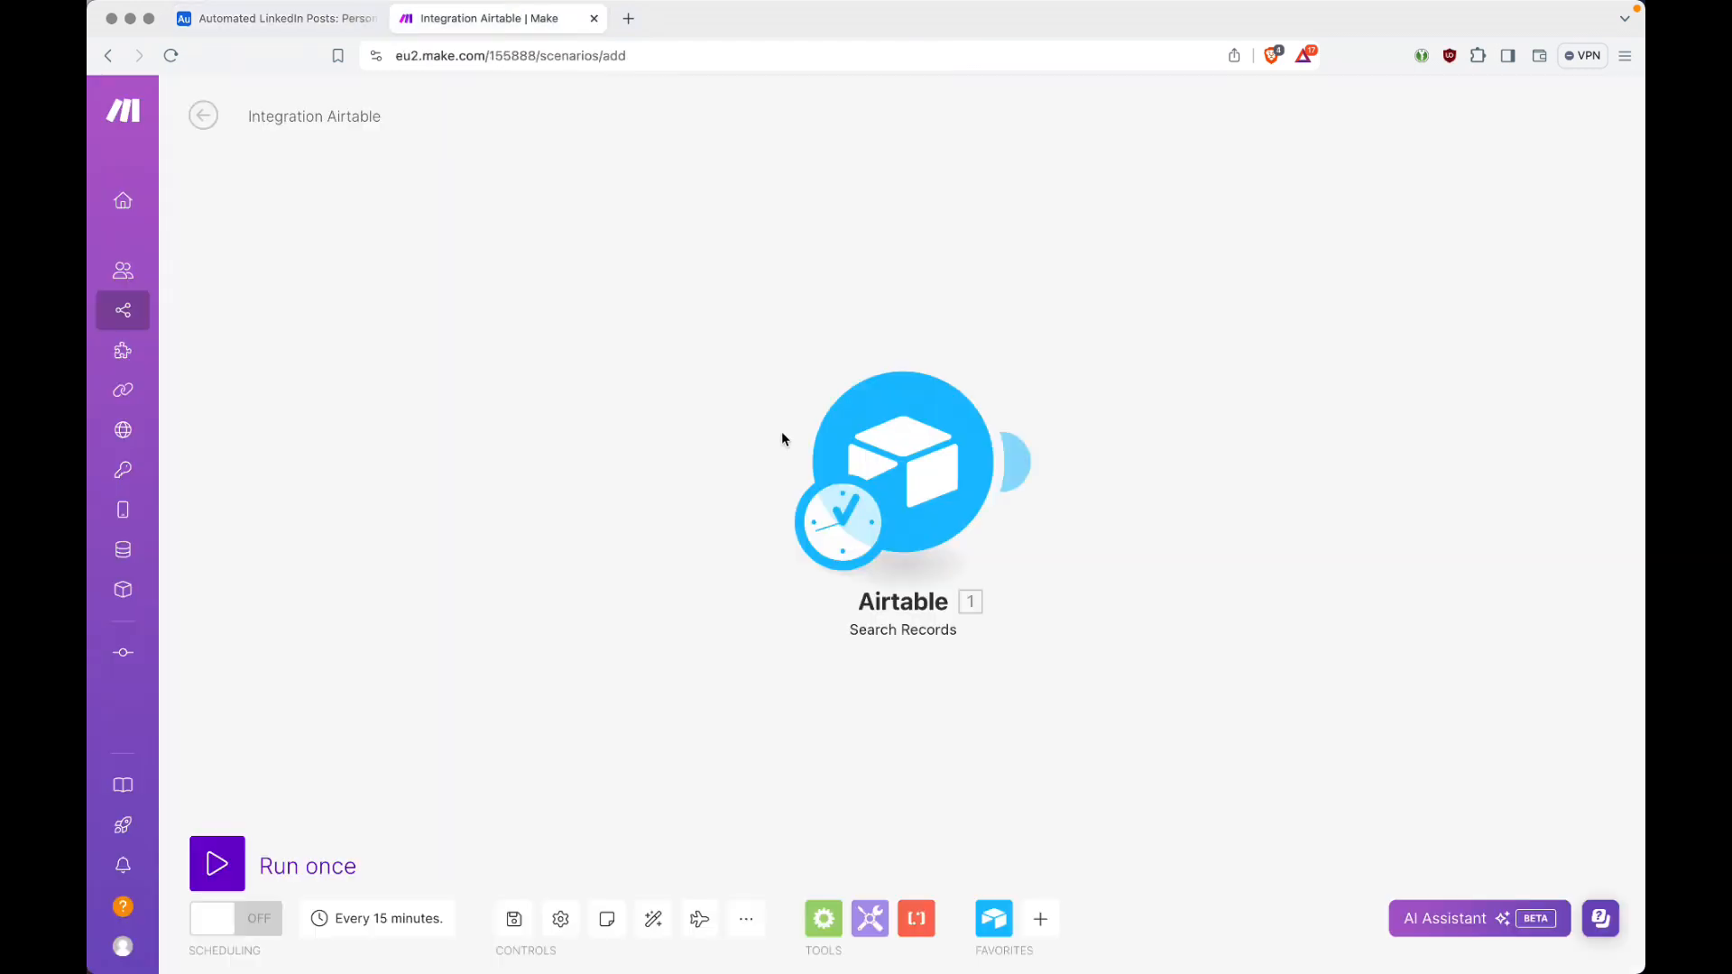
pyautogui.click(1015, 462)
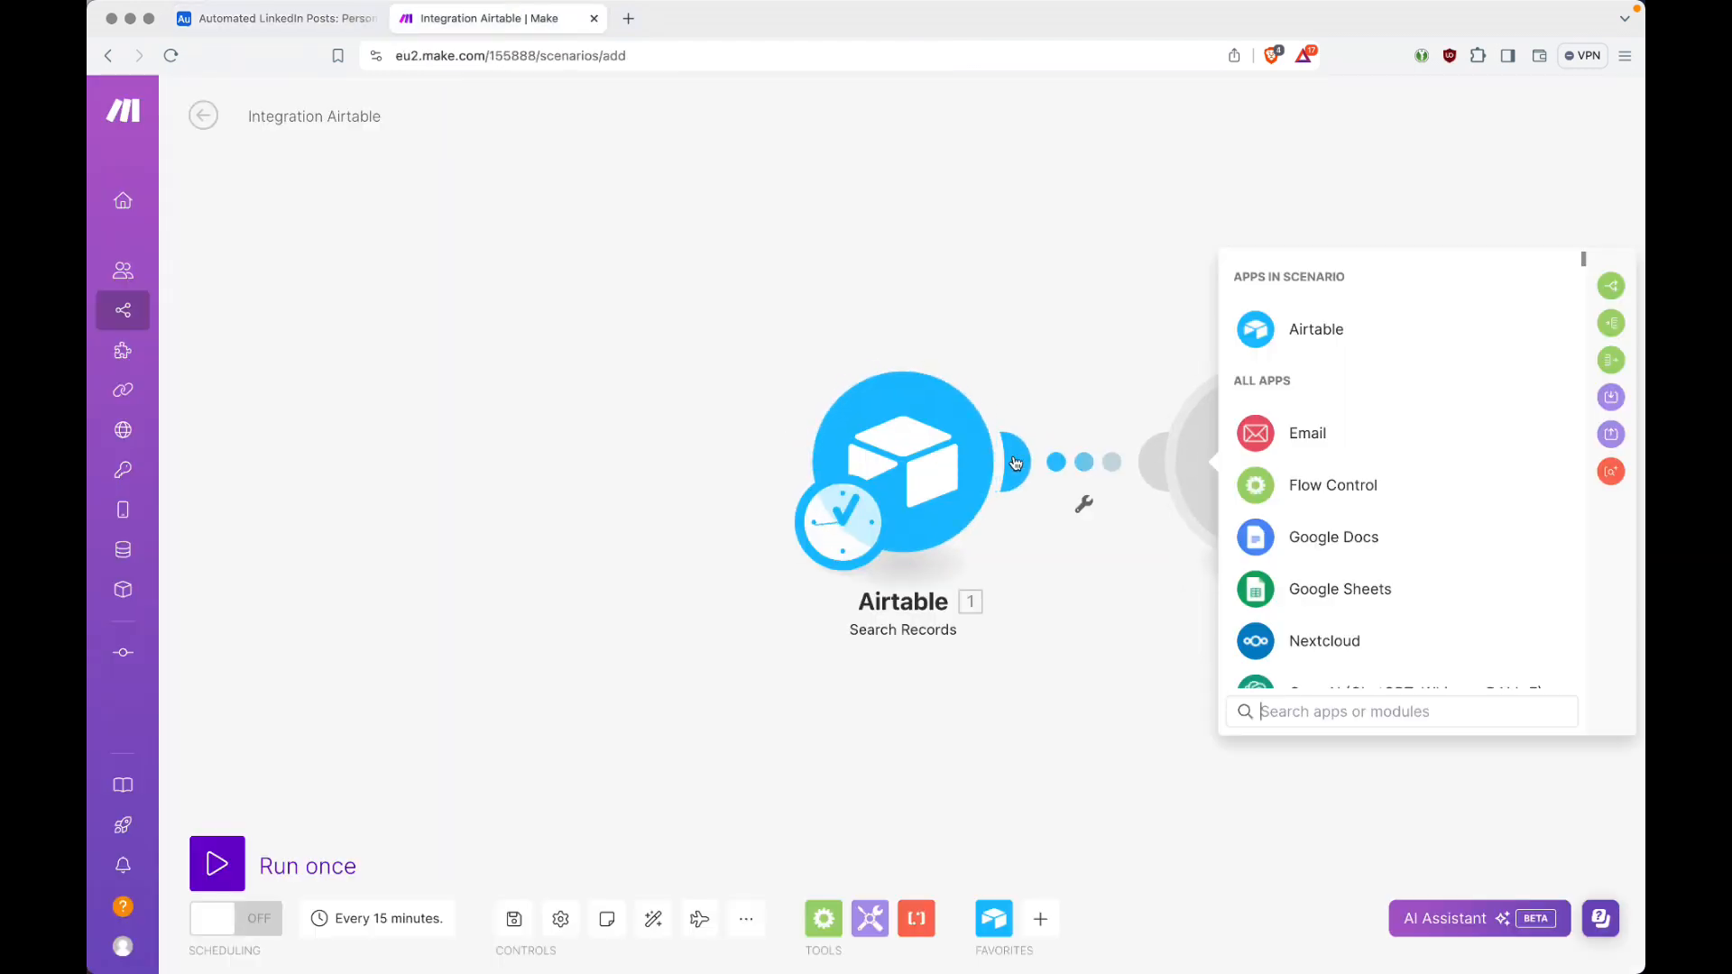
pyautogui.click(1300, 486)
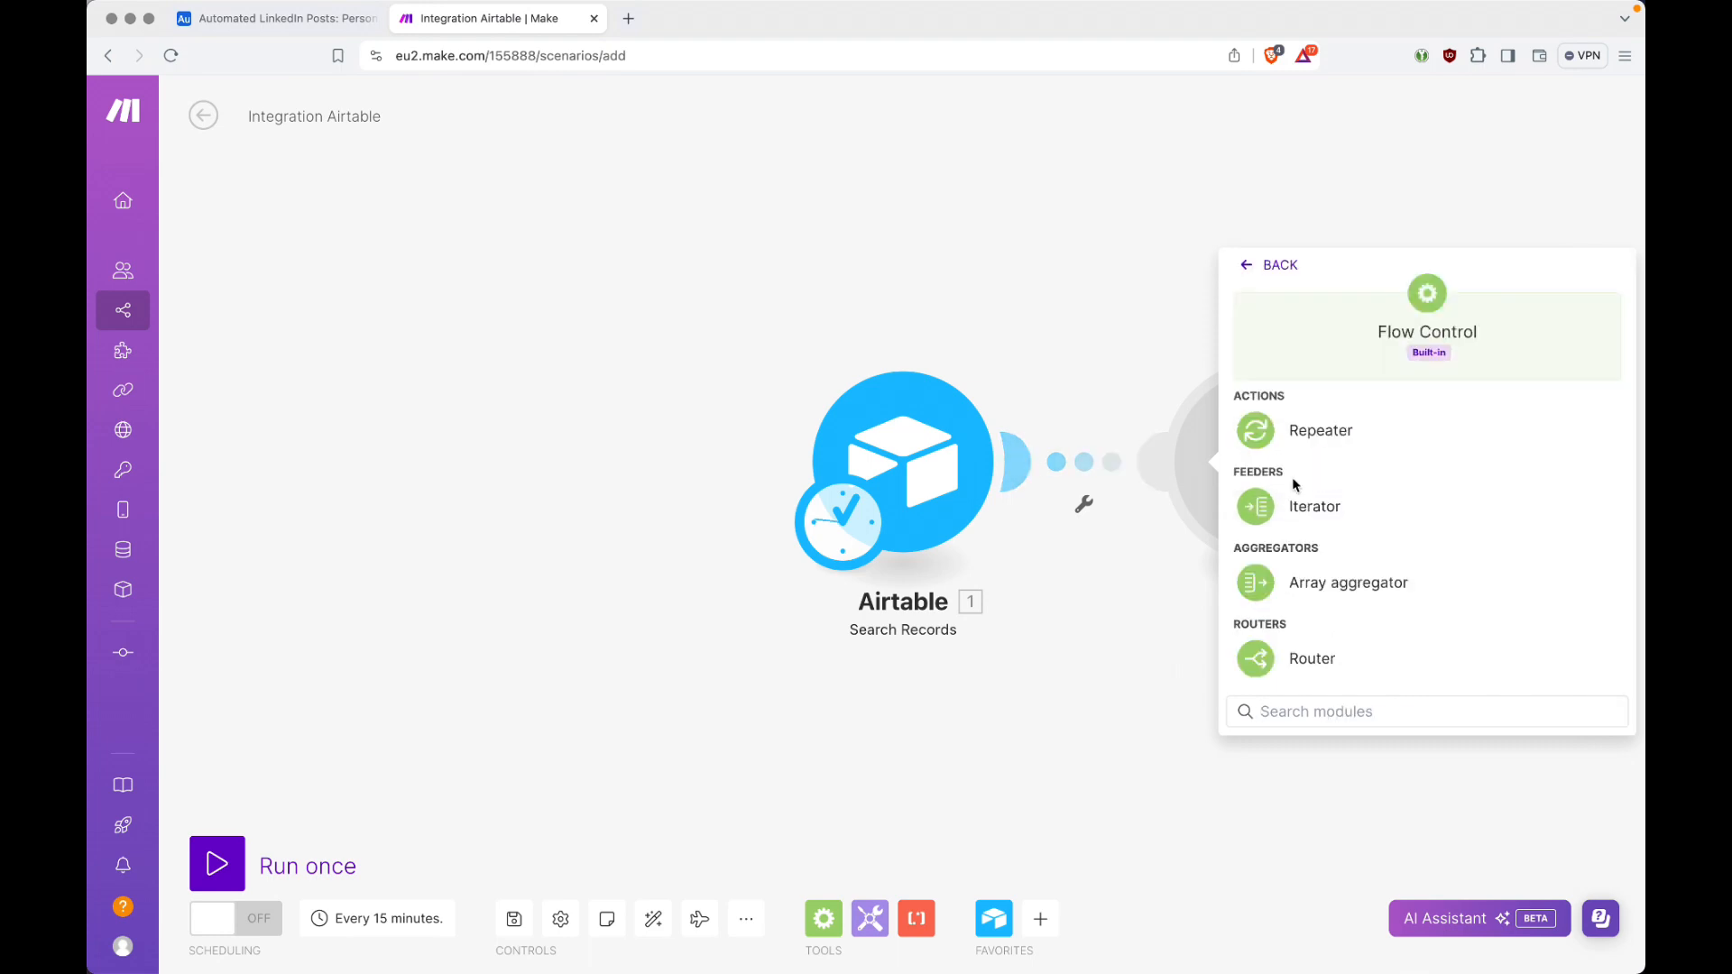
pyautogui.click(1320, 658)
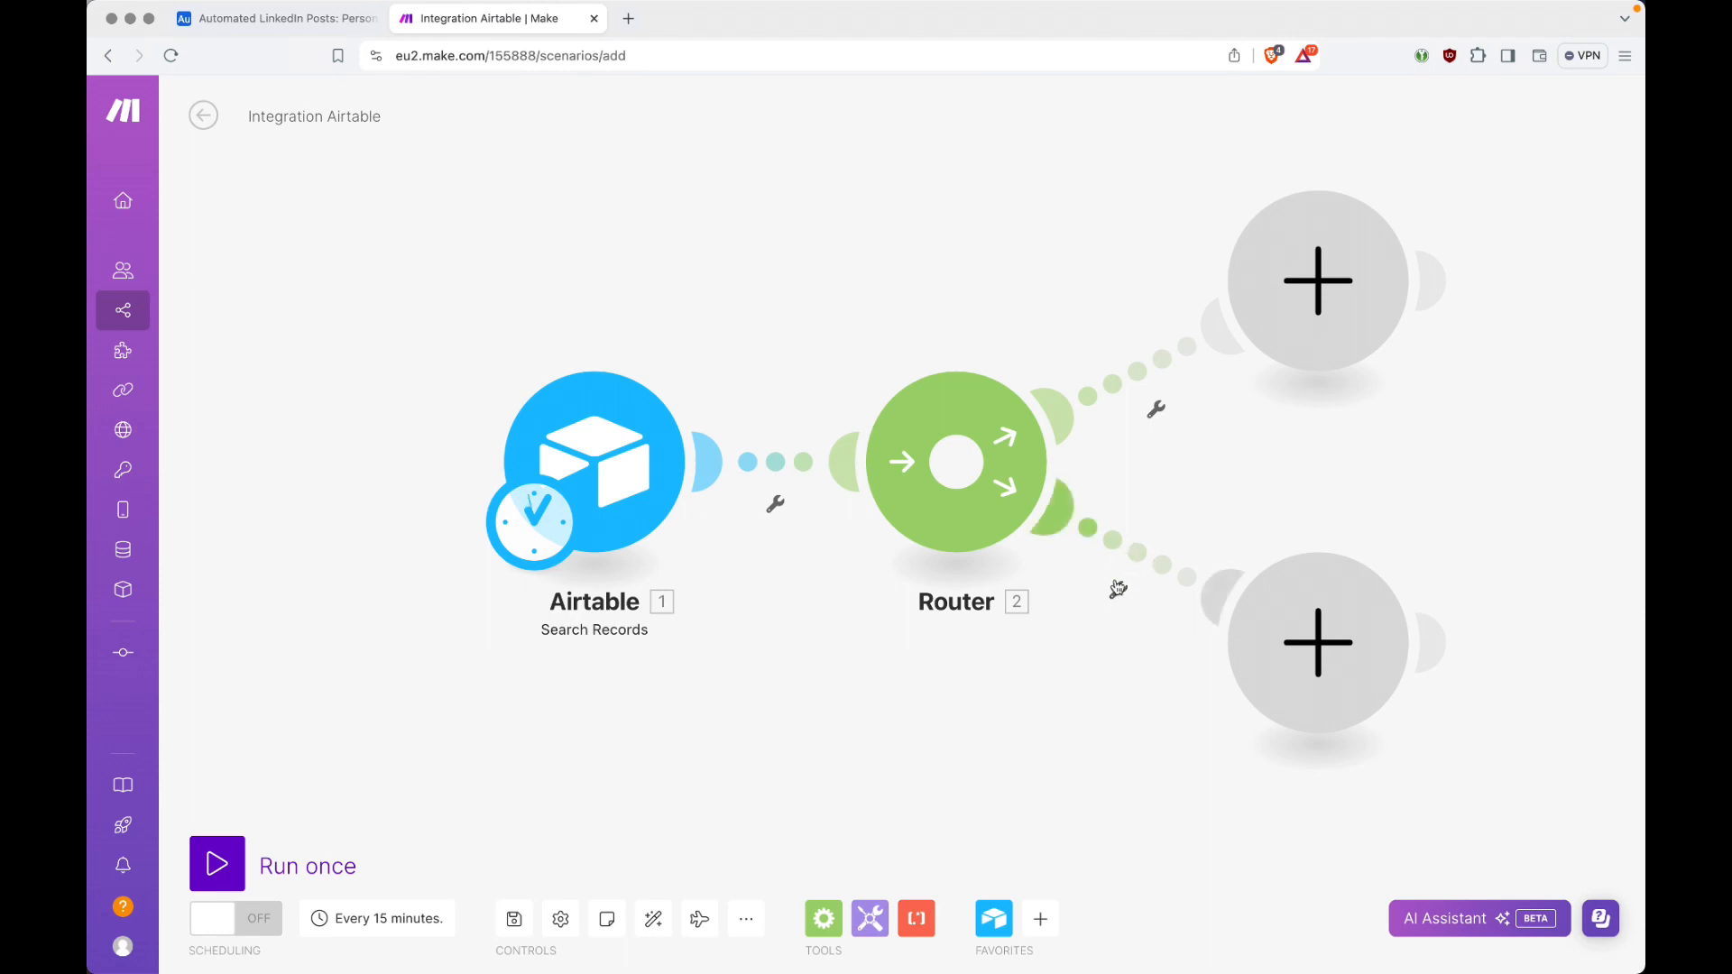
# Step: Review the filter setup of the router's lower route and the Search Records settings, closing both without changes
pyautogui.click(1124, 595)
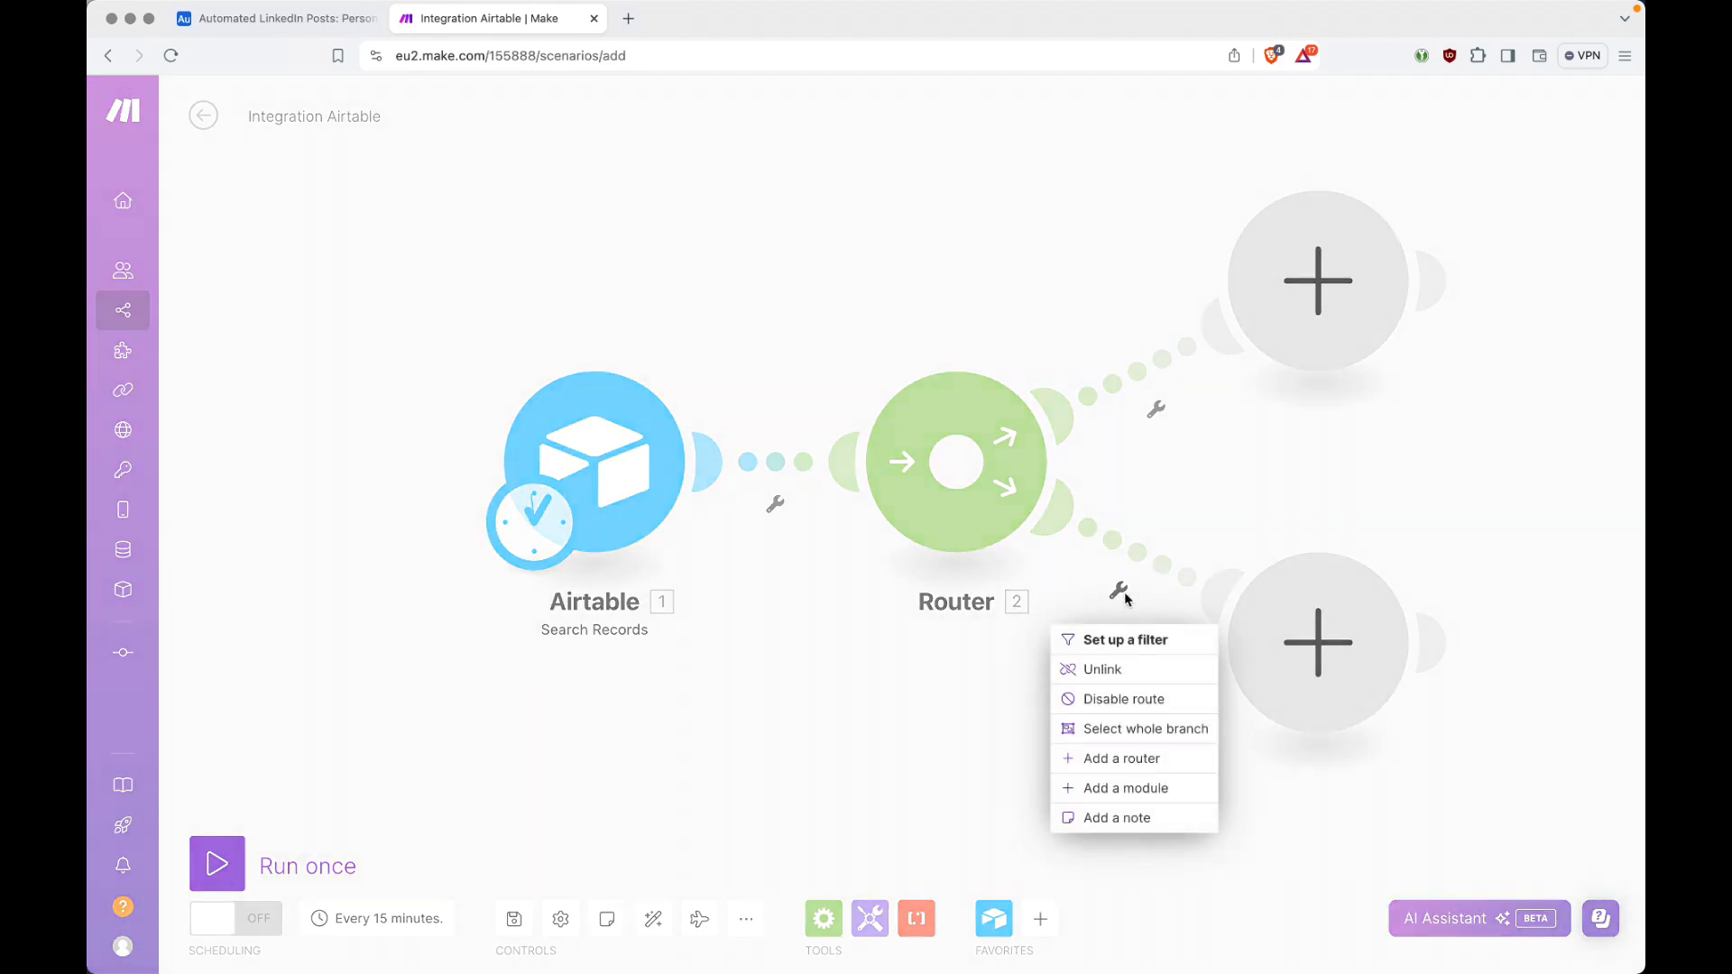
pyautogui.click(1125, 639)
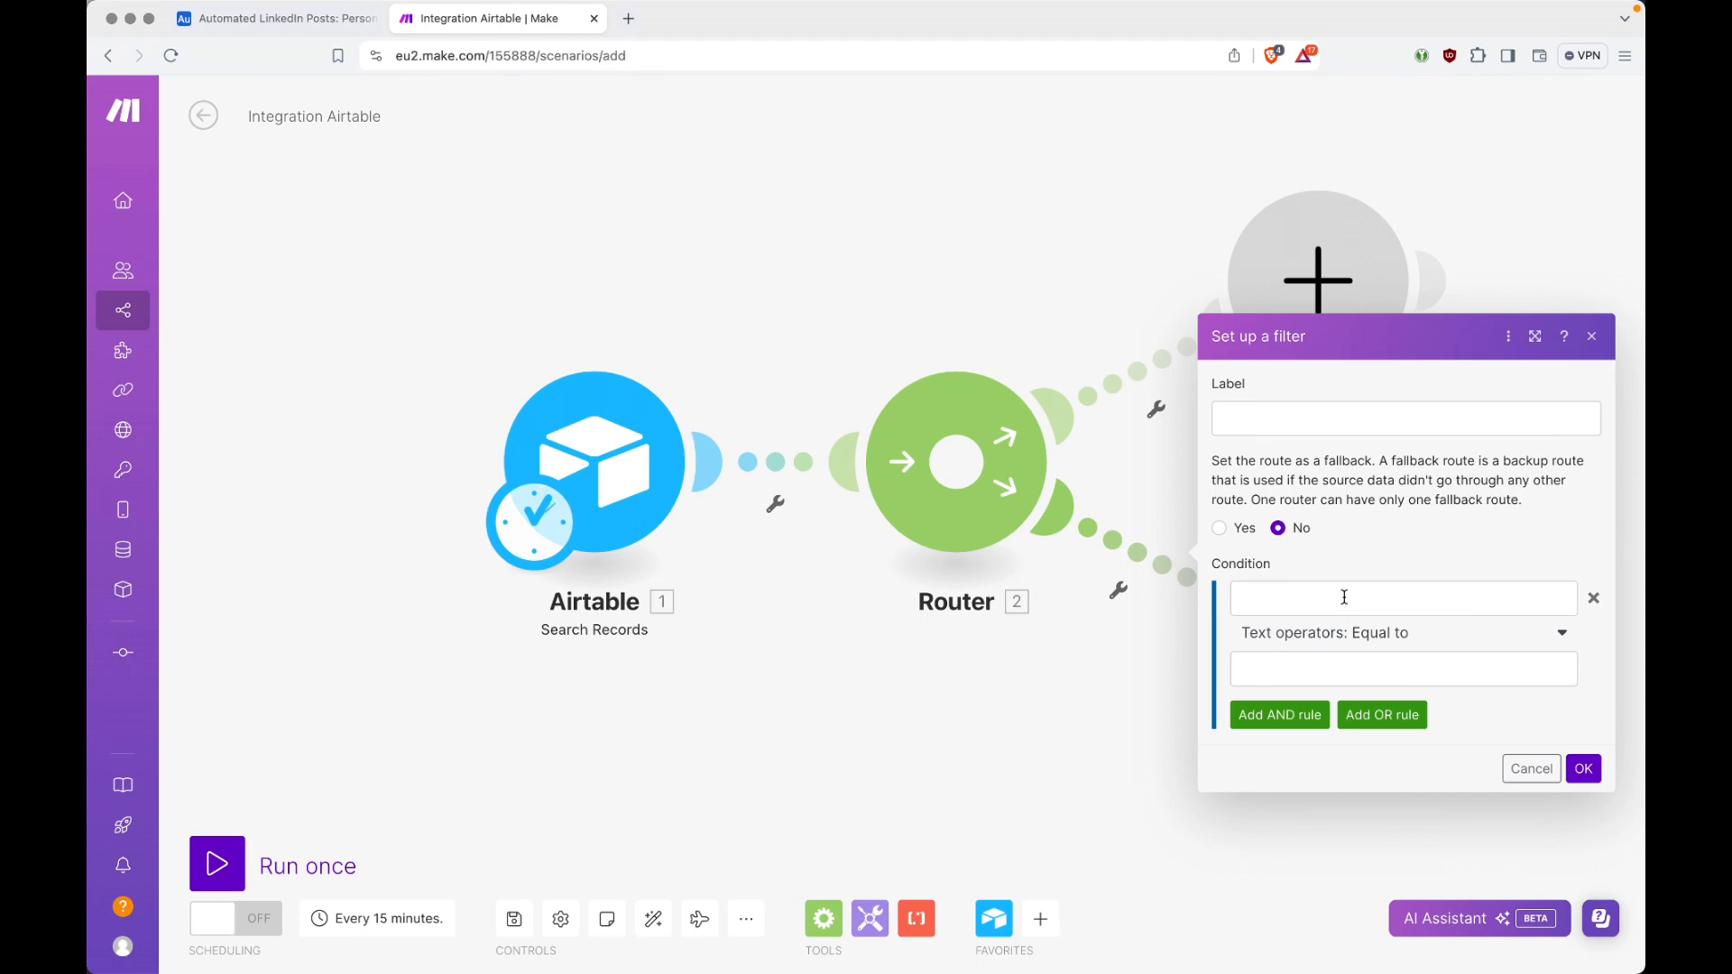
pyautogui.click(1057, 642)
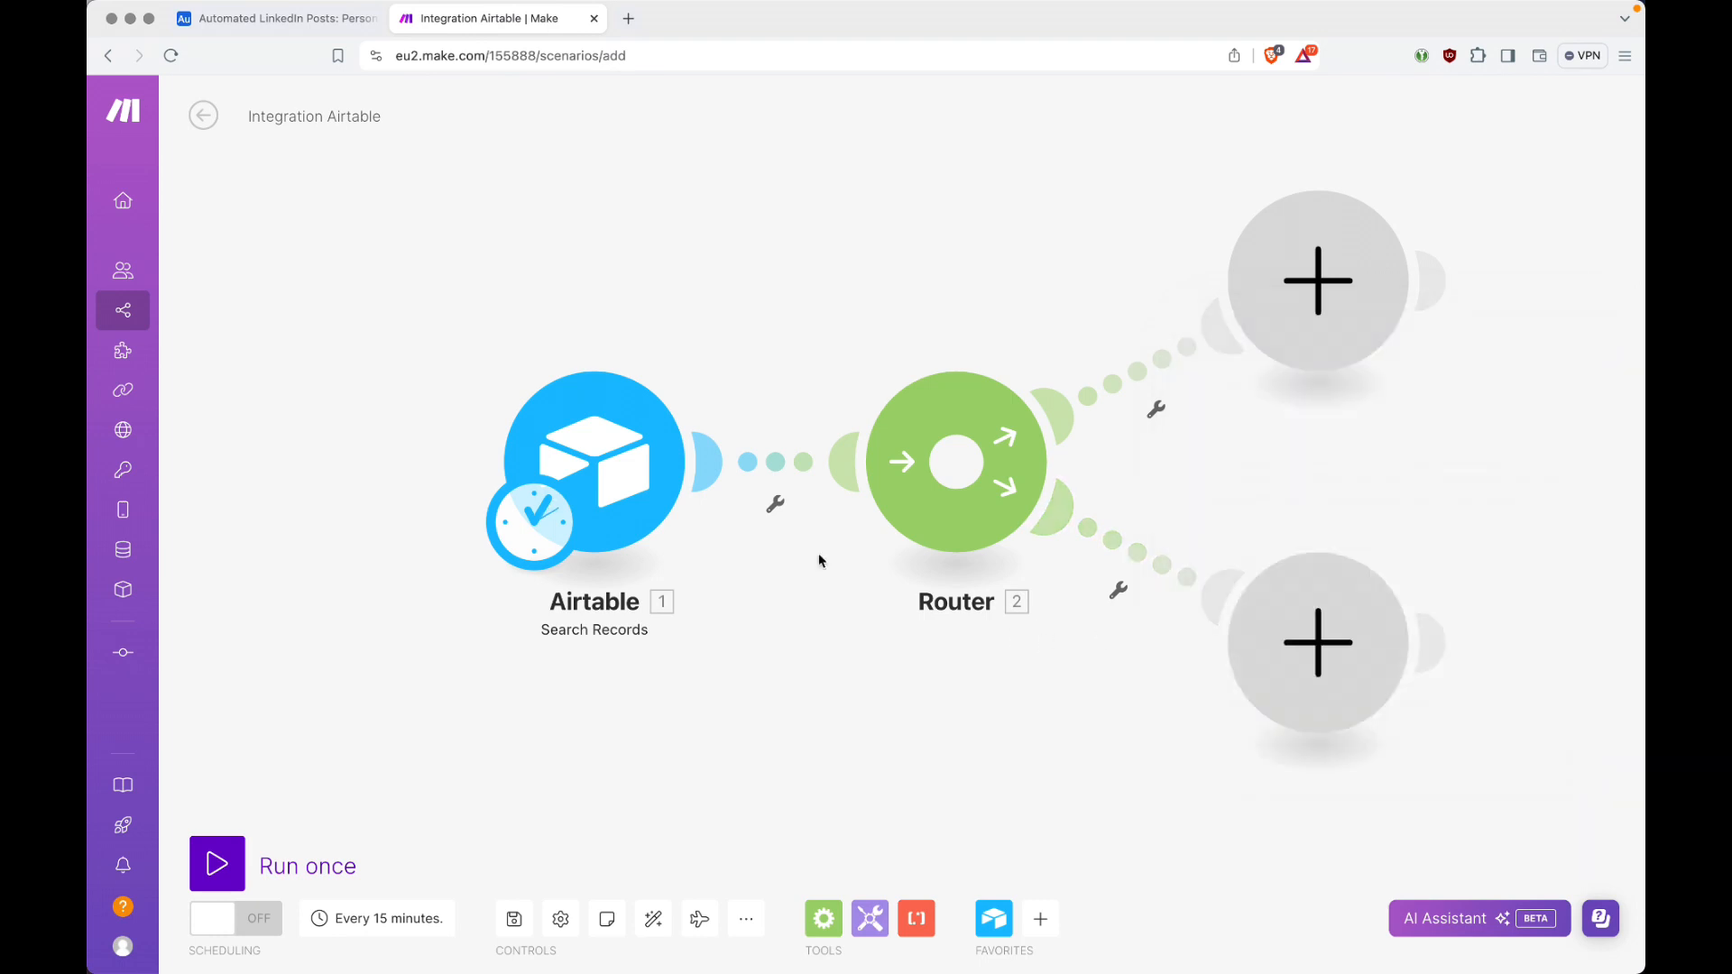
pyautogui.click(660, 457)
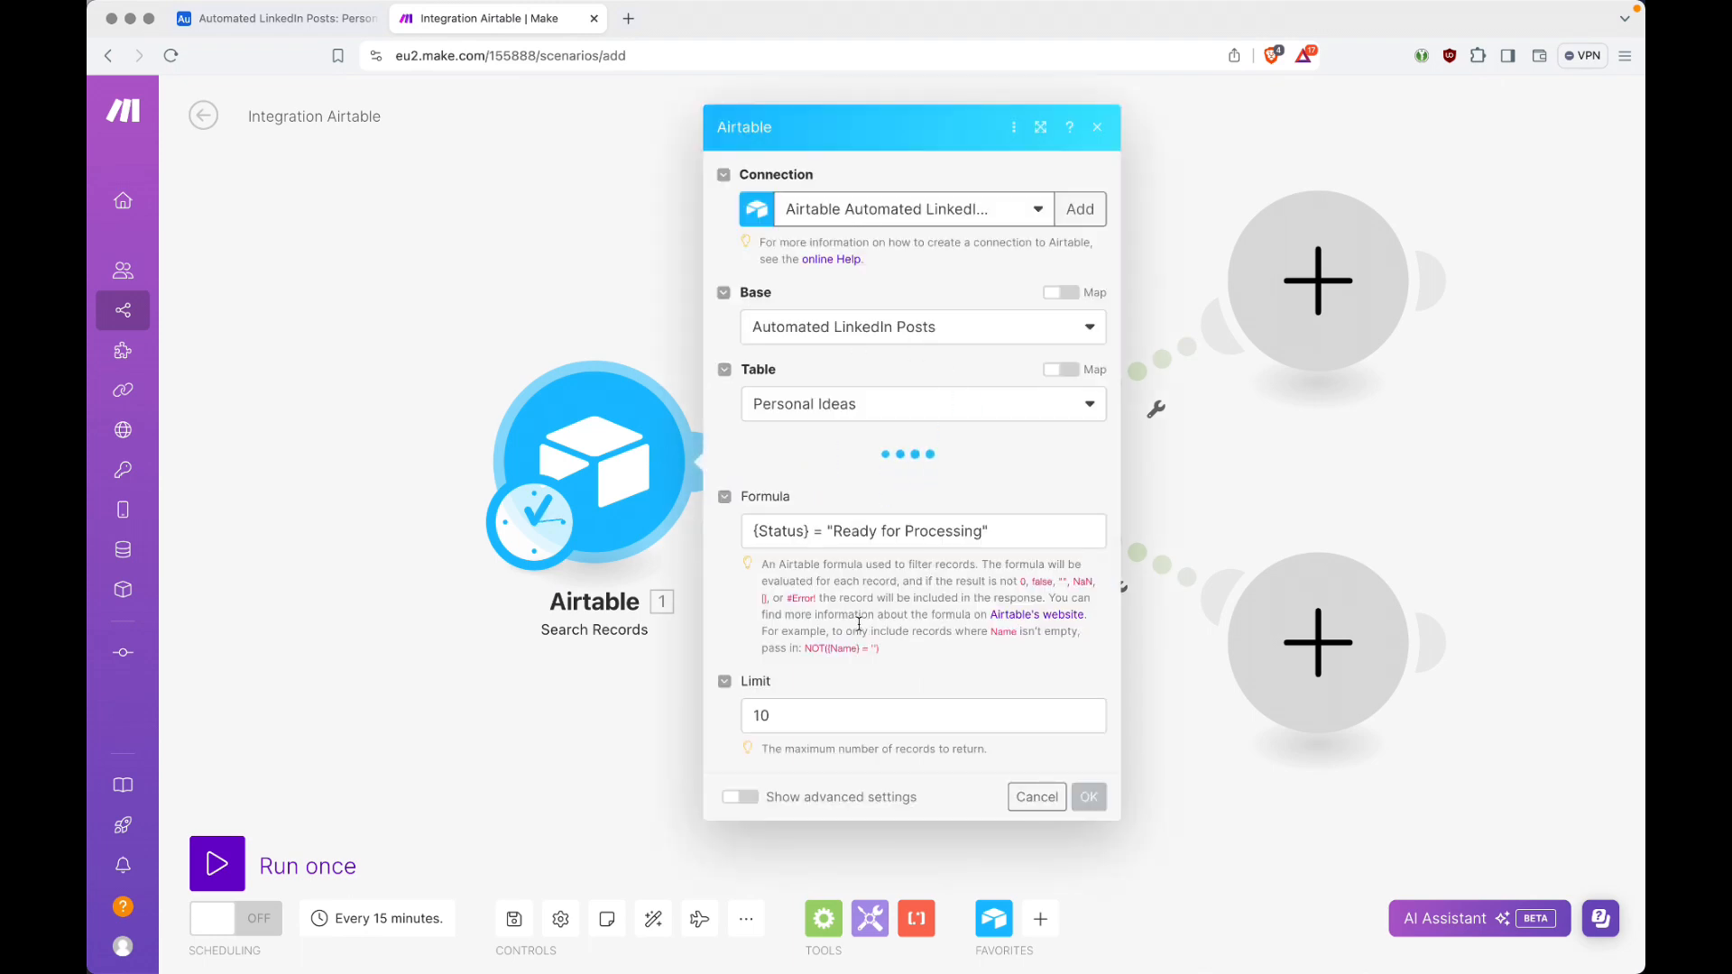
pyautogui.click(635, 281)
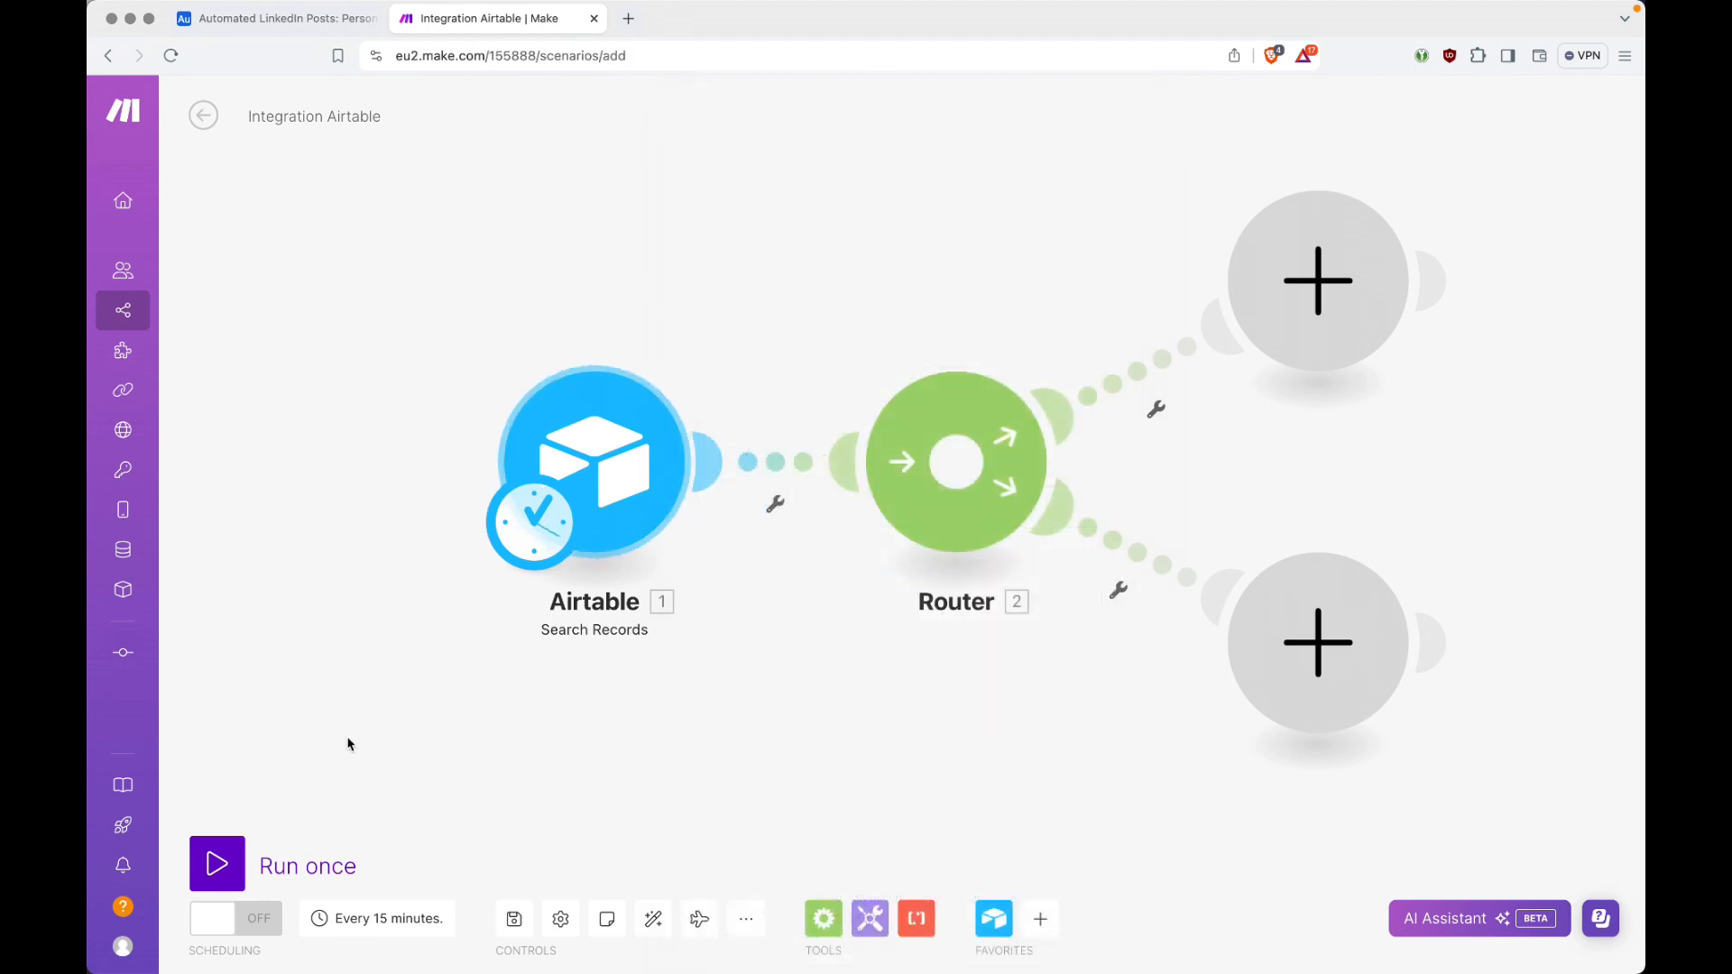
# Step: Run the scenario once and open the Search Records module's results, collapsing its input and output bundles
pyautogui.click(219, 864)
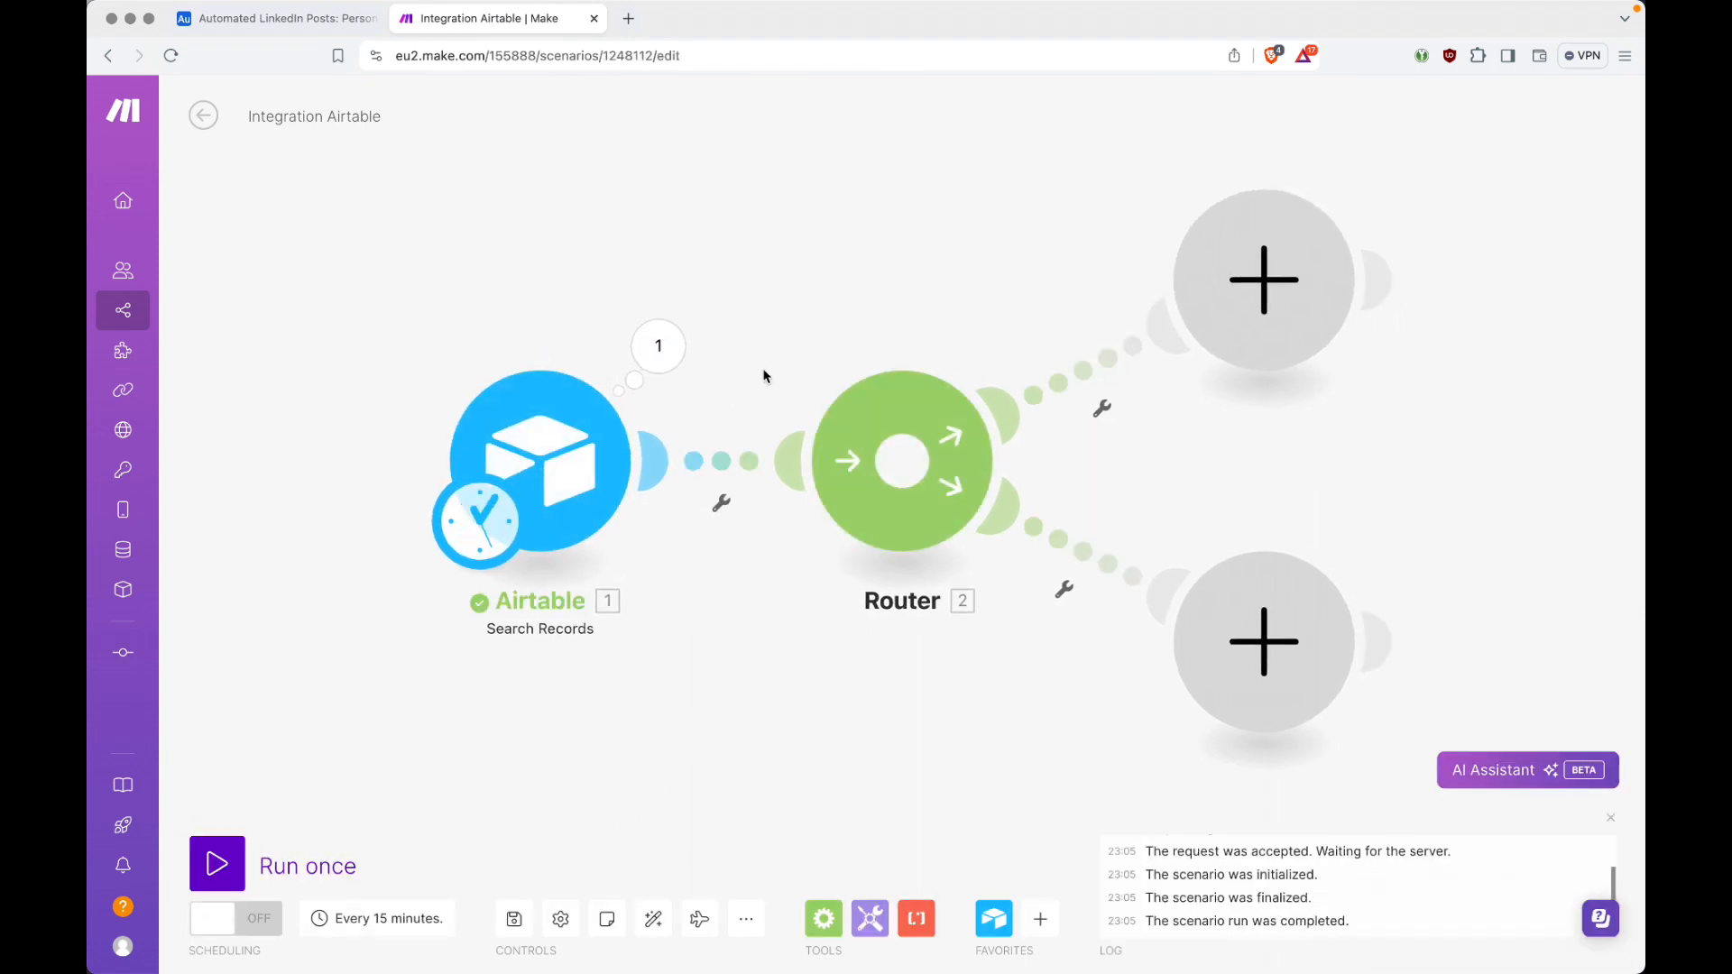
pyautogui.click(664, 351)
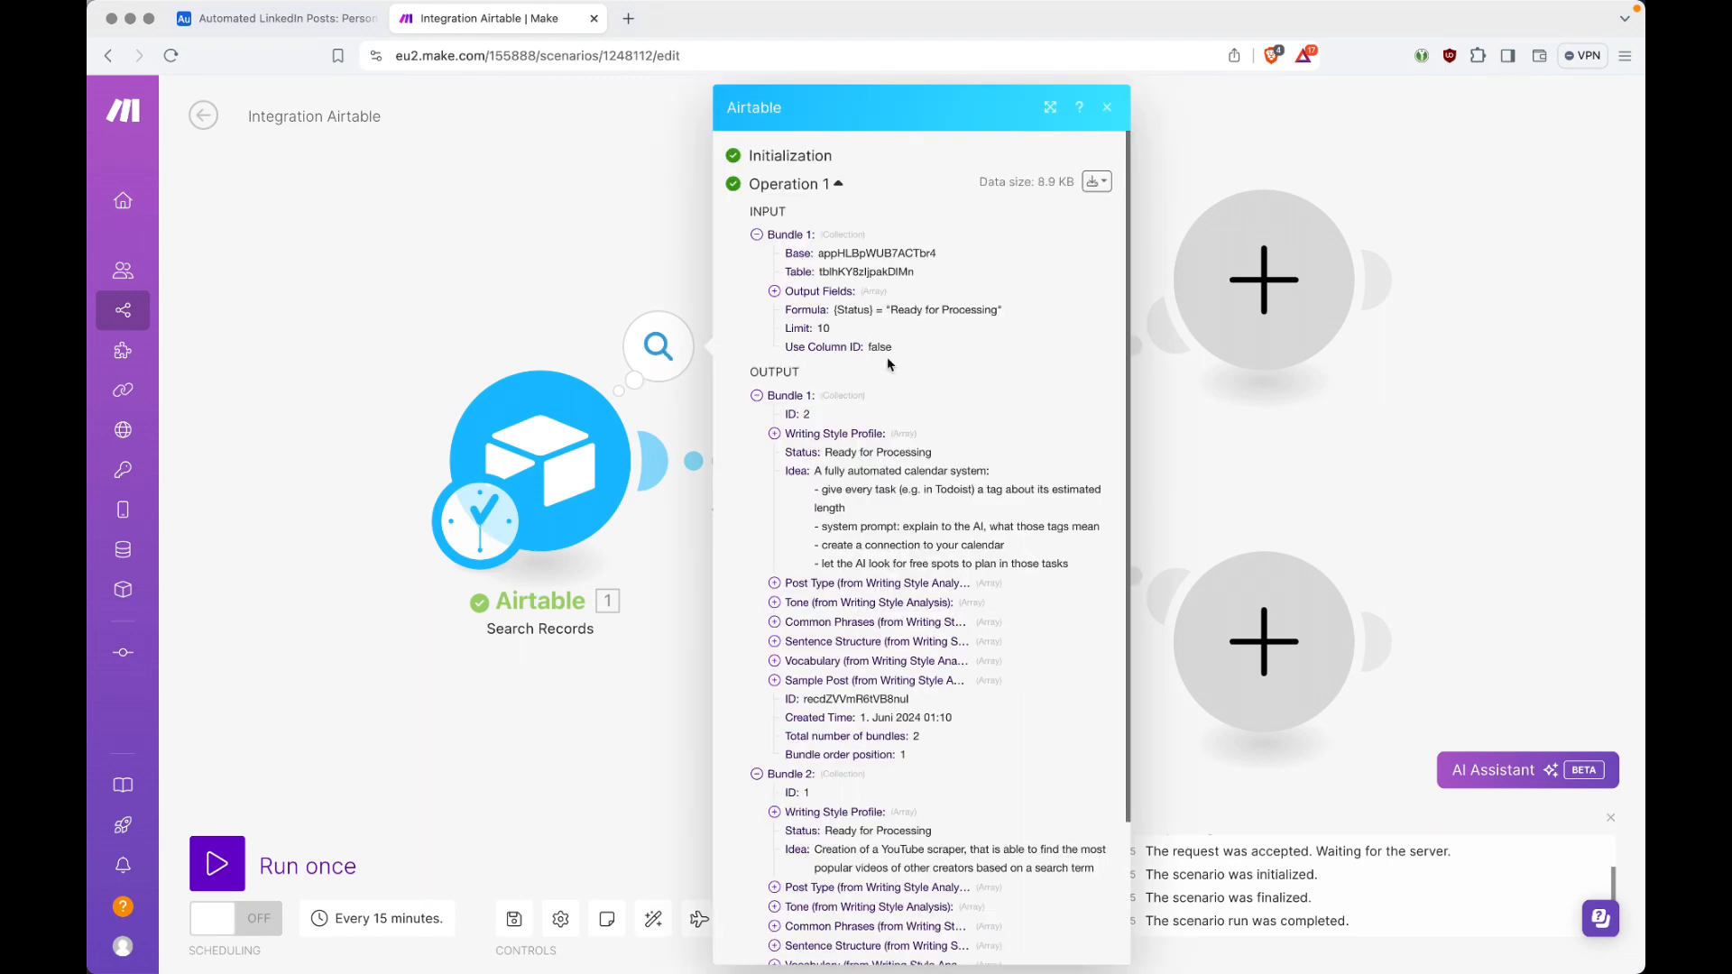
pyautogui.click(758, 235)
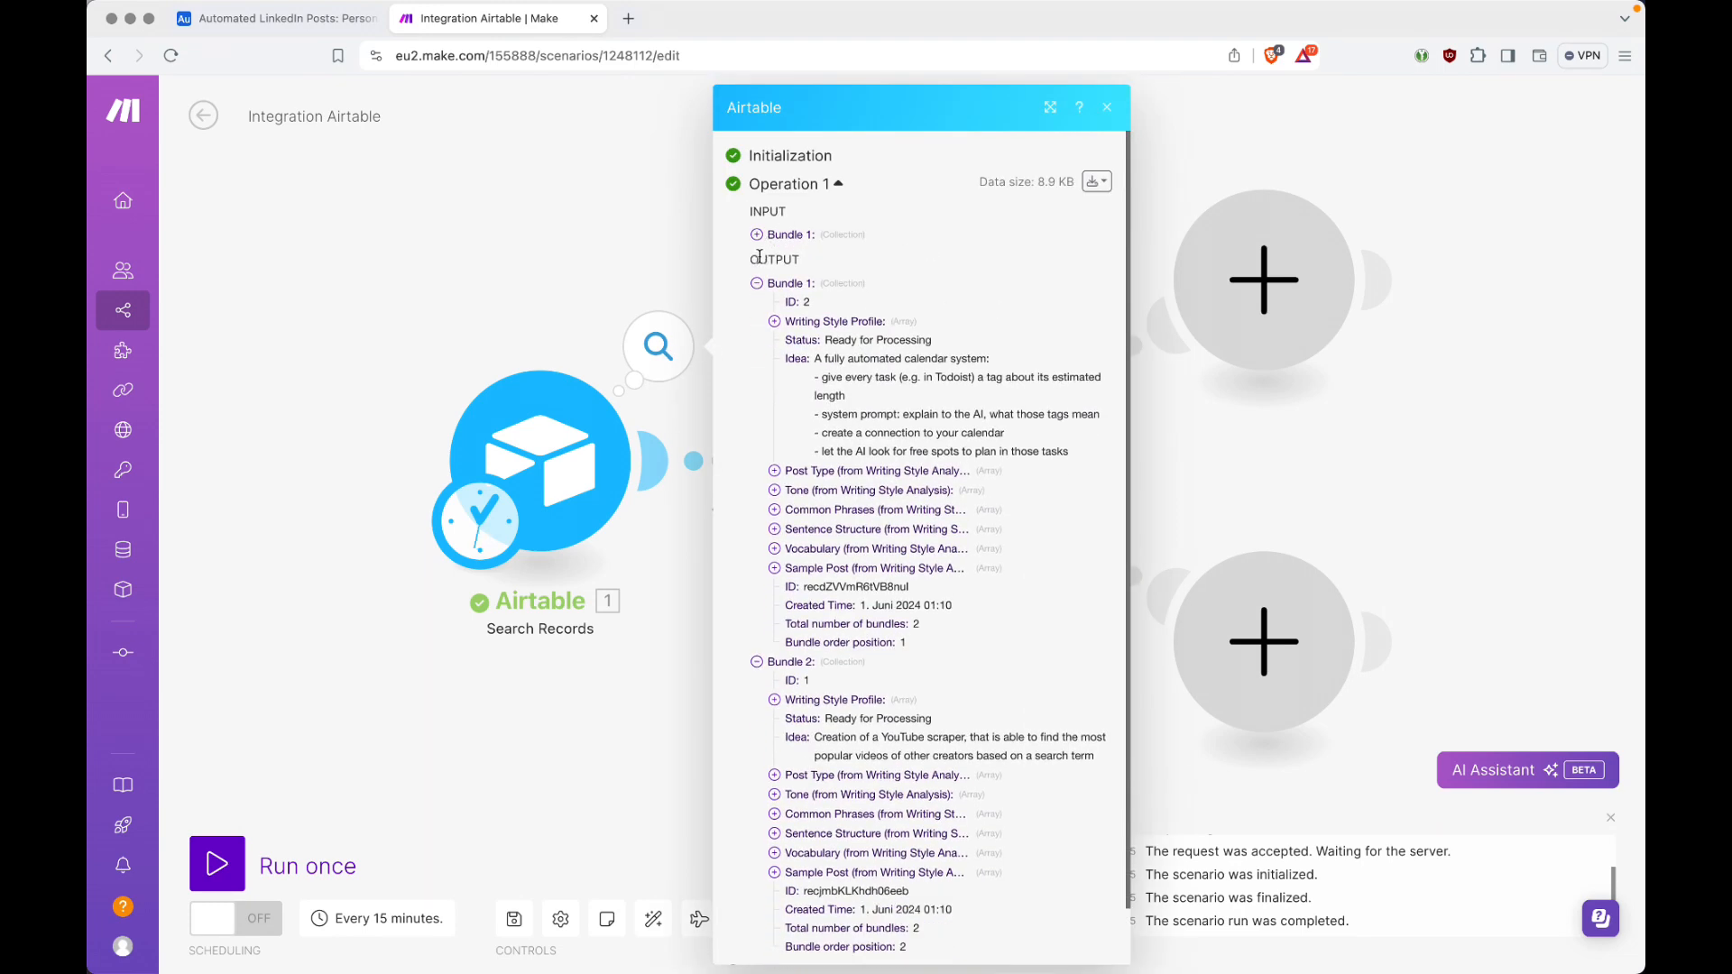
pyautogui.click(757, 291)
pyautogui.click(758, 304)
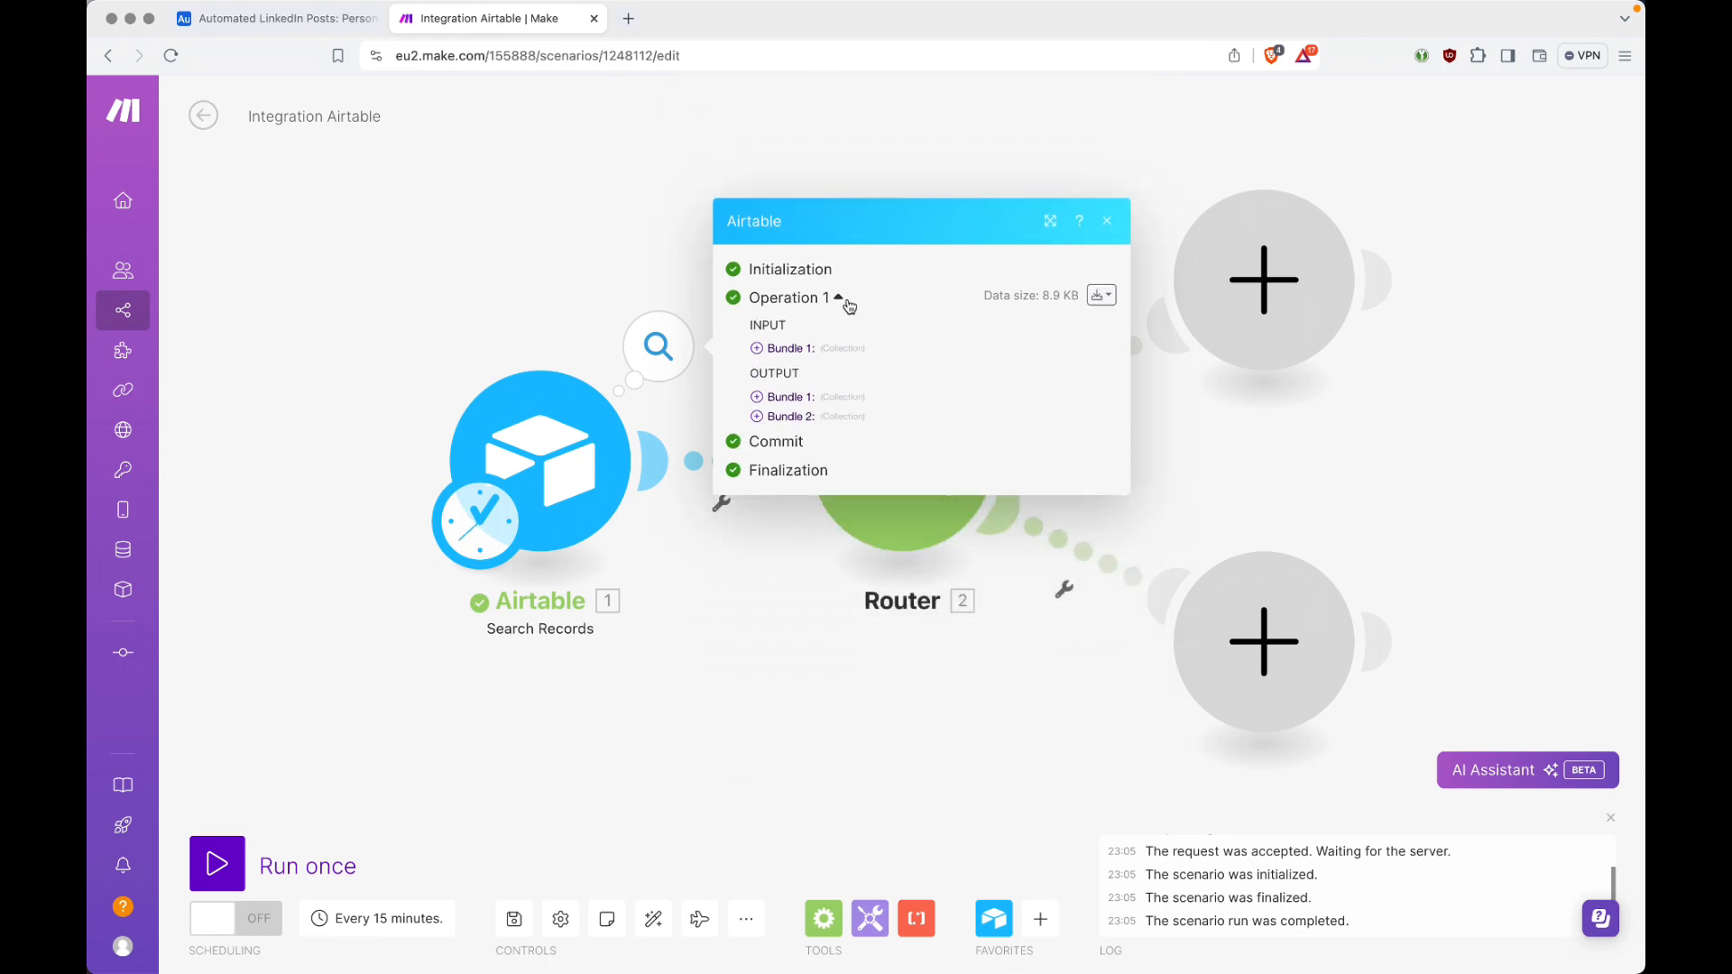
# Step: Examine the input bundle of the Search Records run, including its list of output fields, then collapse it
pyautogui.click(760, 350)
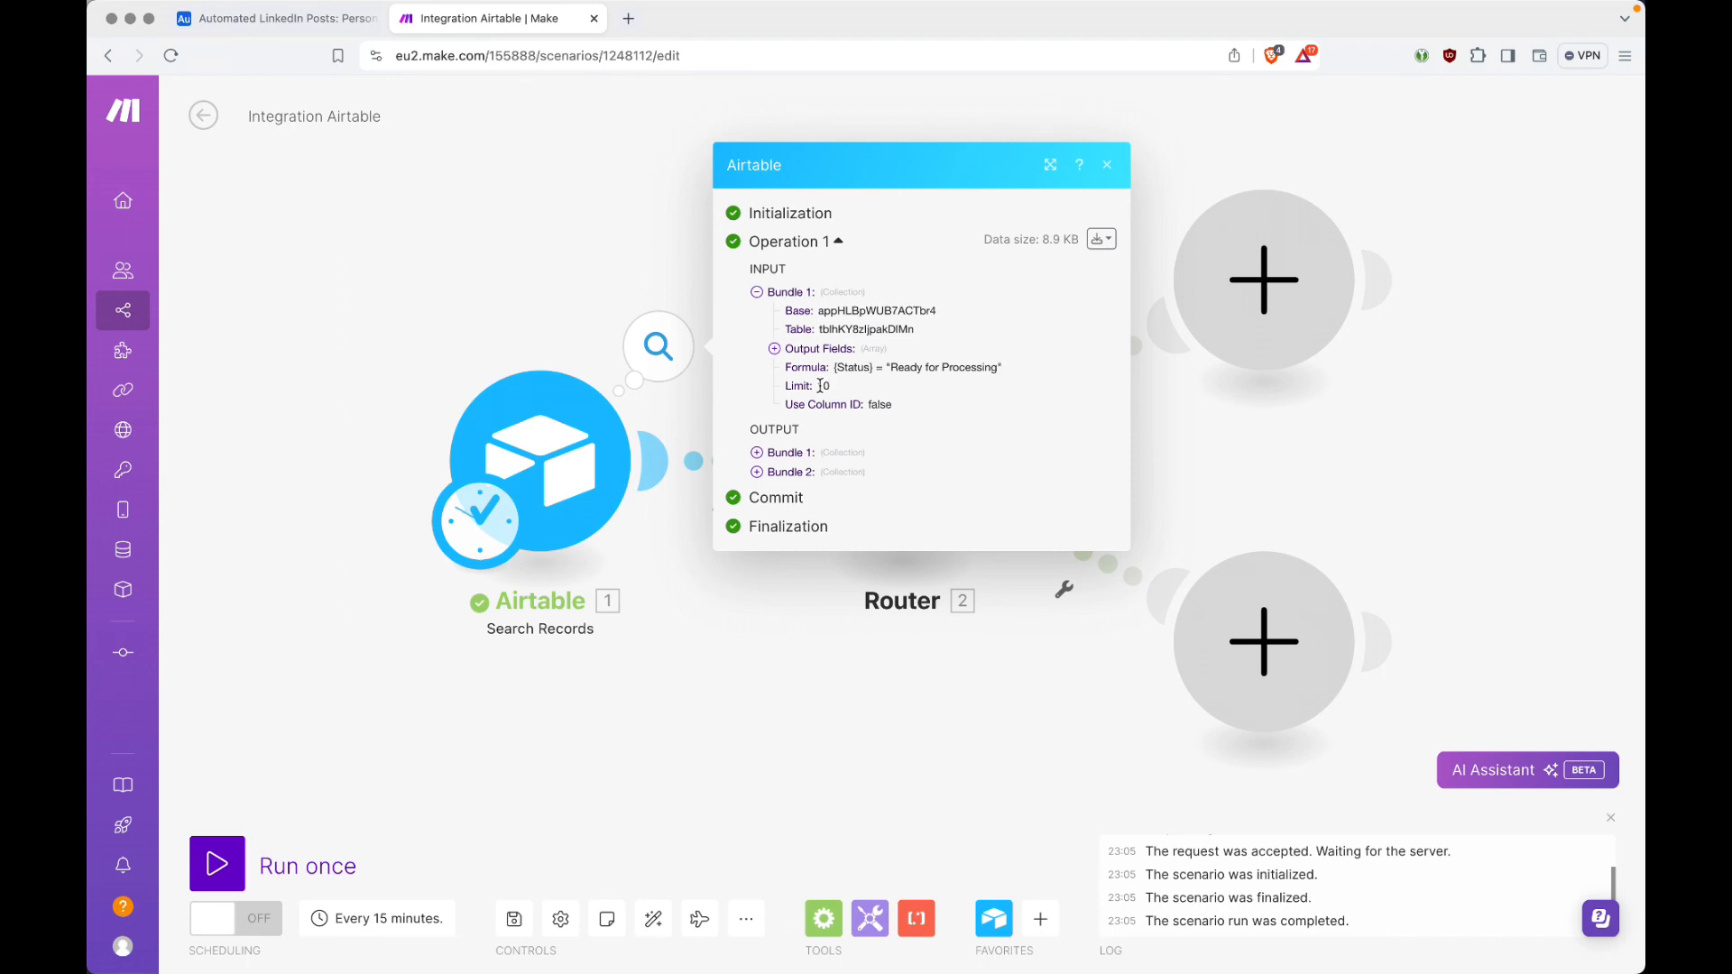
pyautogui.click(774, 349)
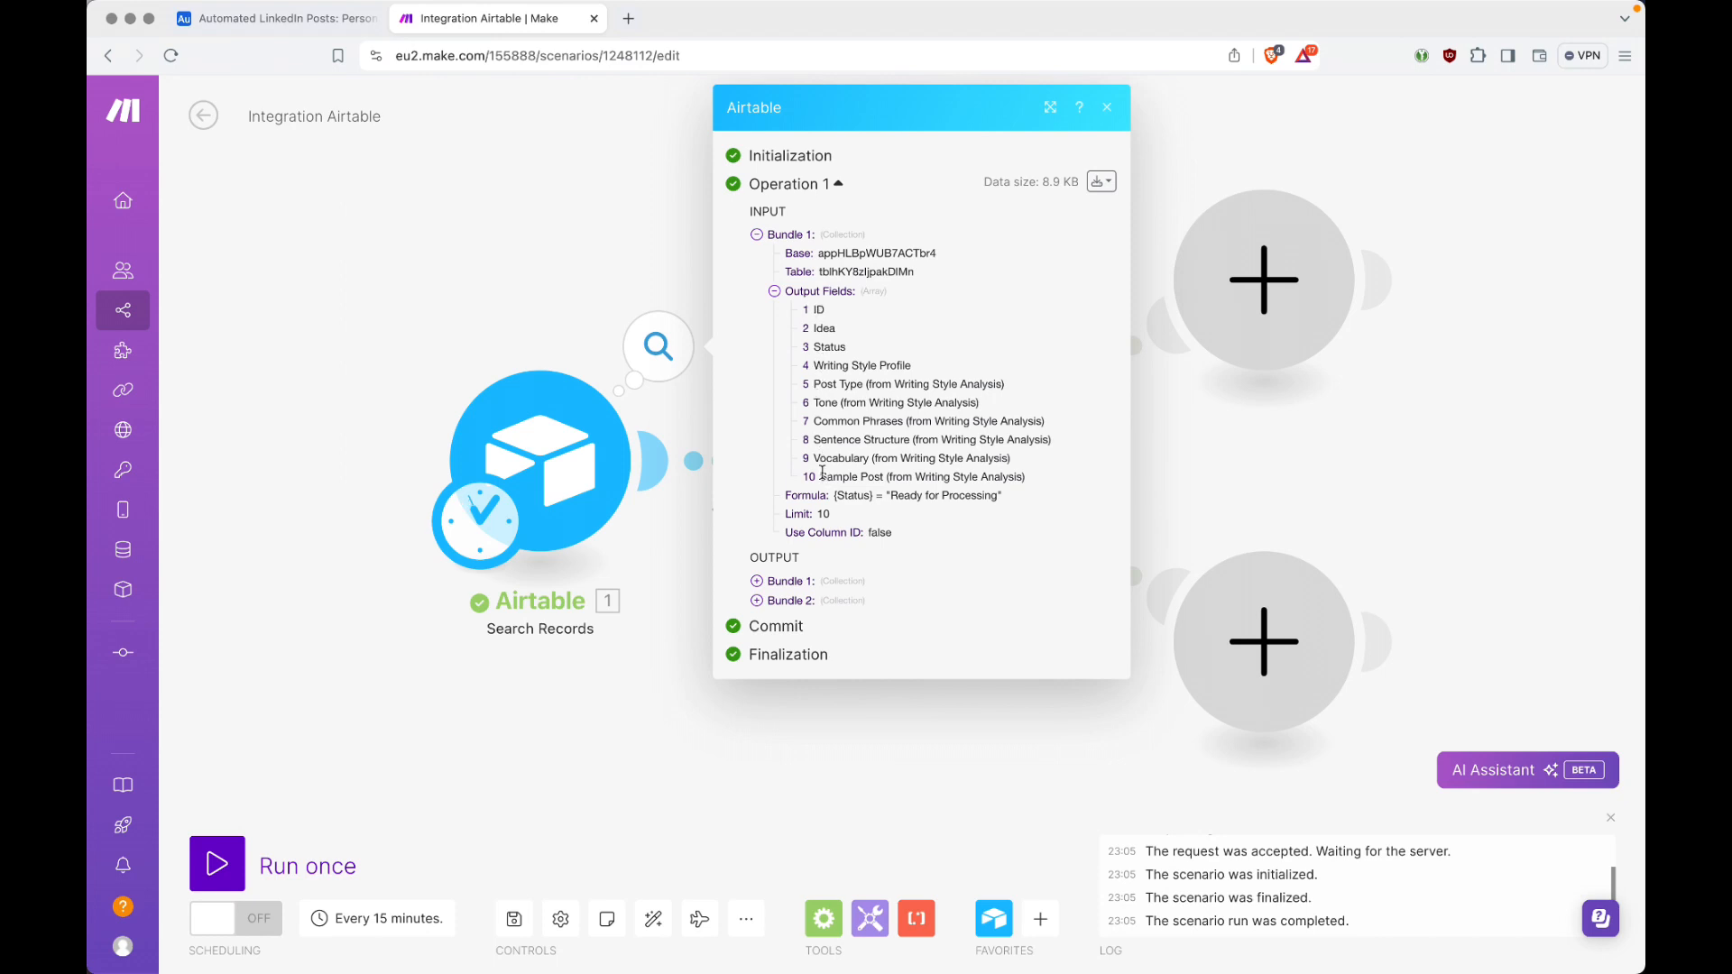
pyautogui.moveTo(820, 472); pyautogui.dragTo(1021, 468)
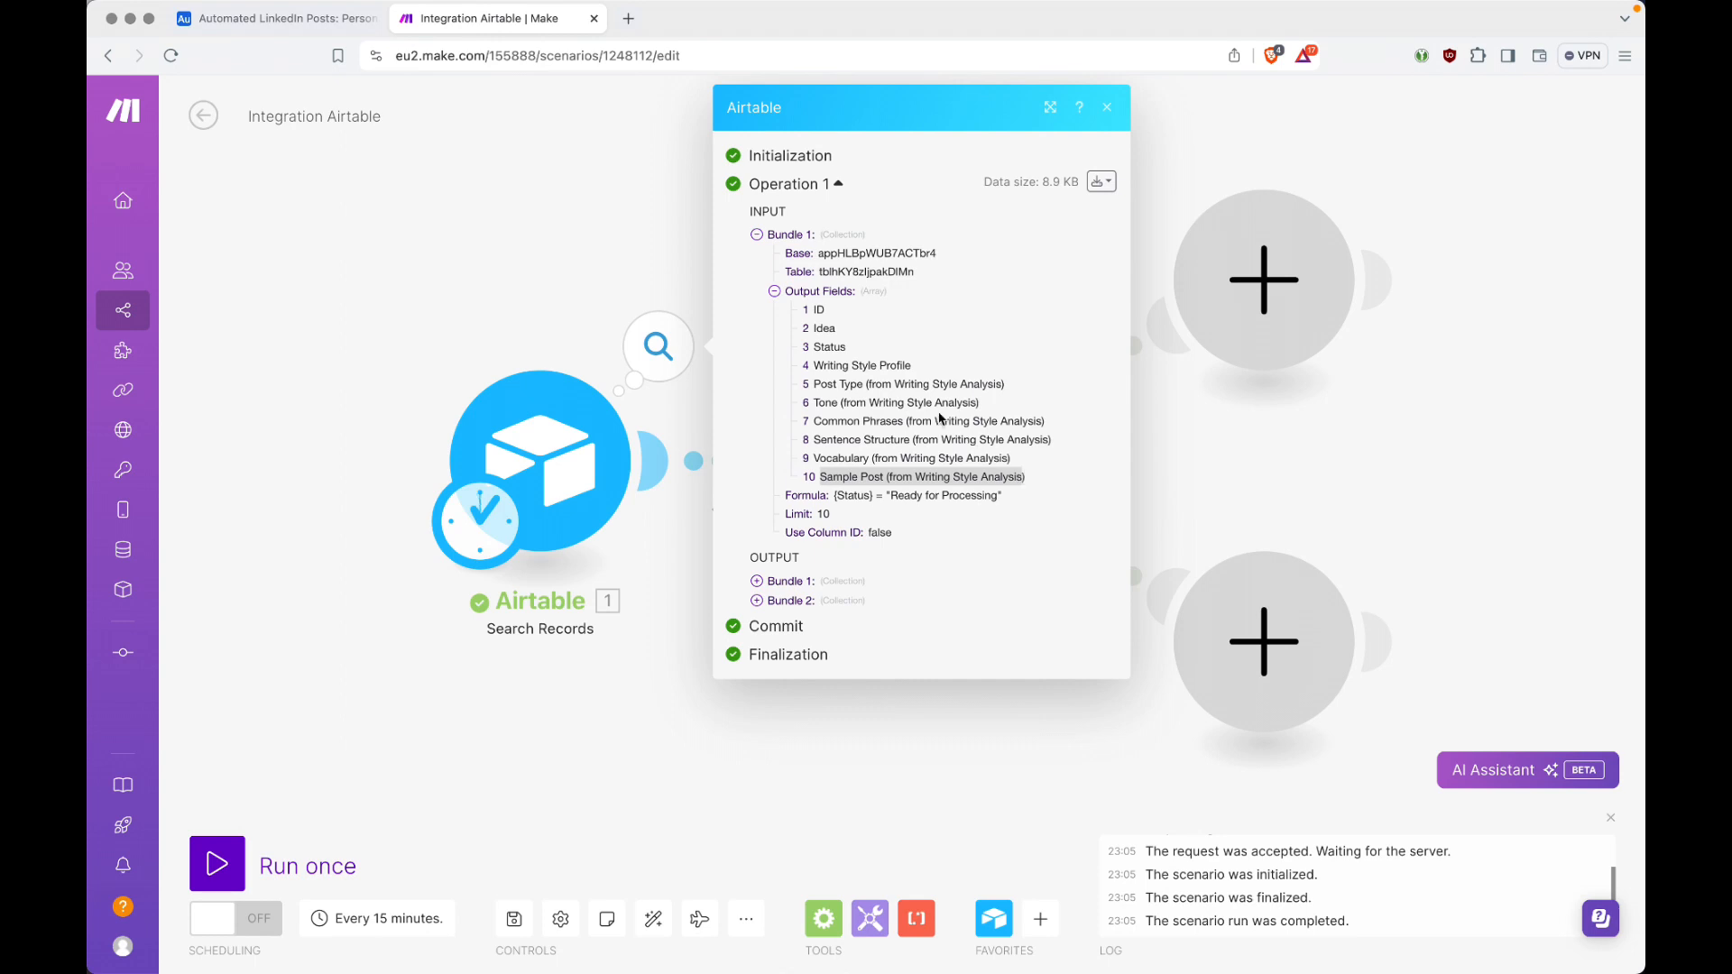
pyautogui.click(782, 295)
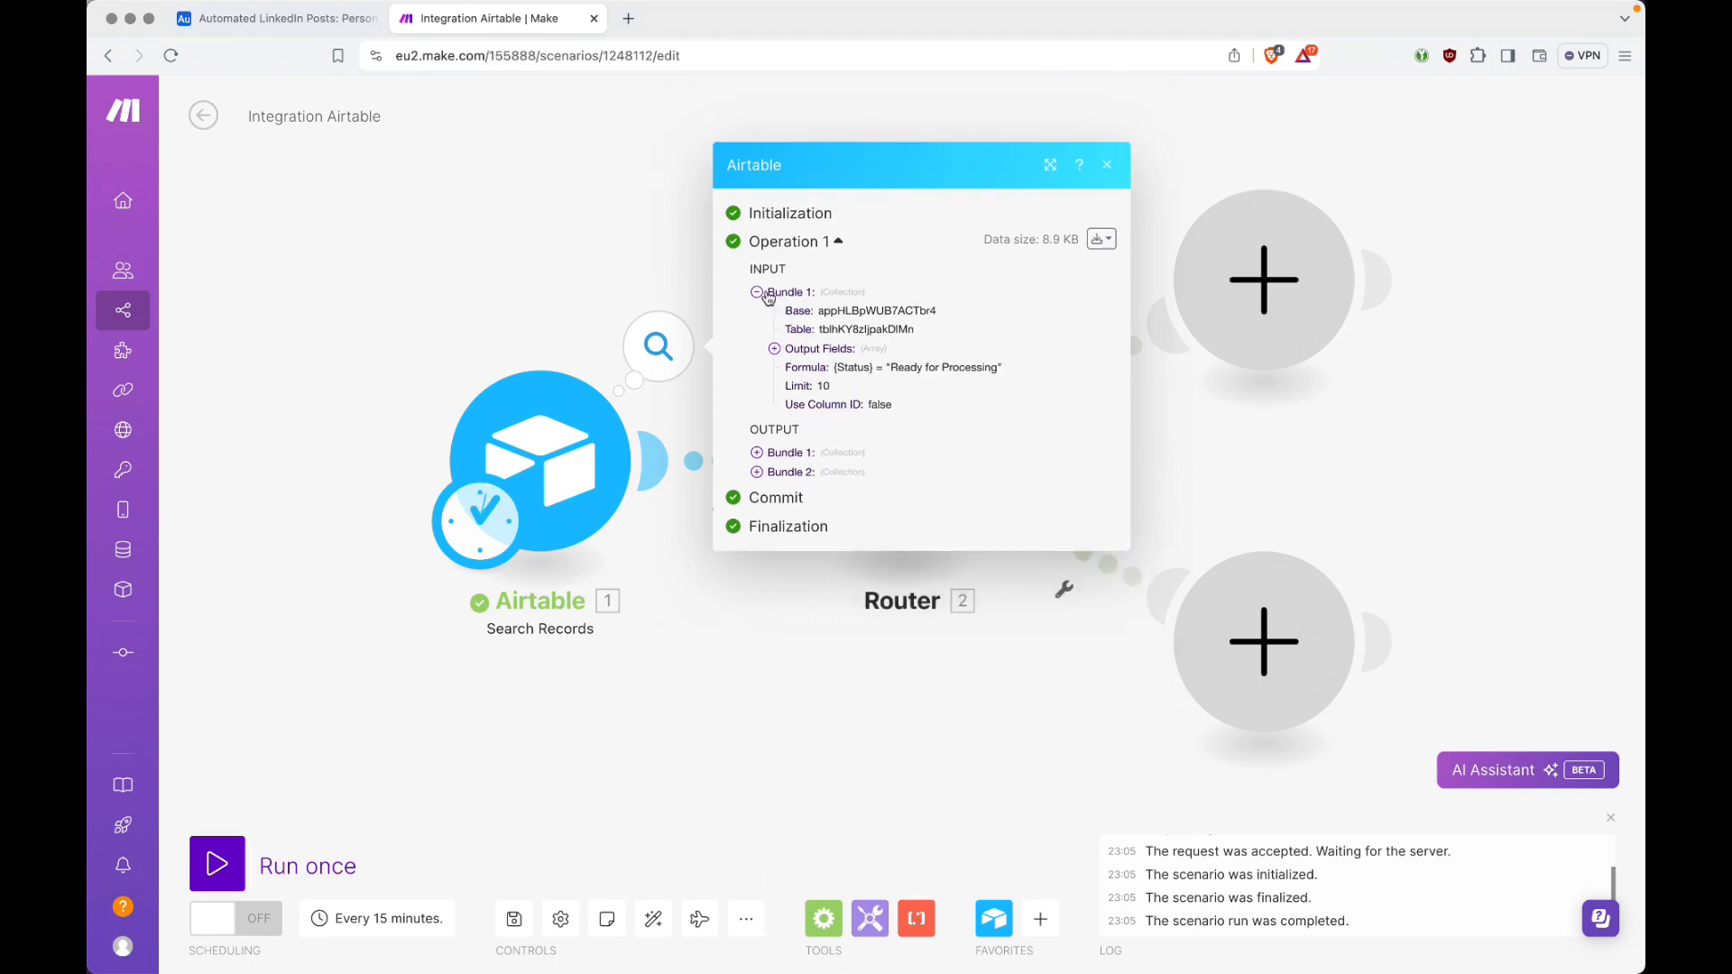
pyautogui.click(763, 298)
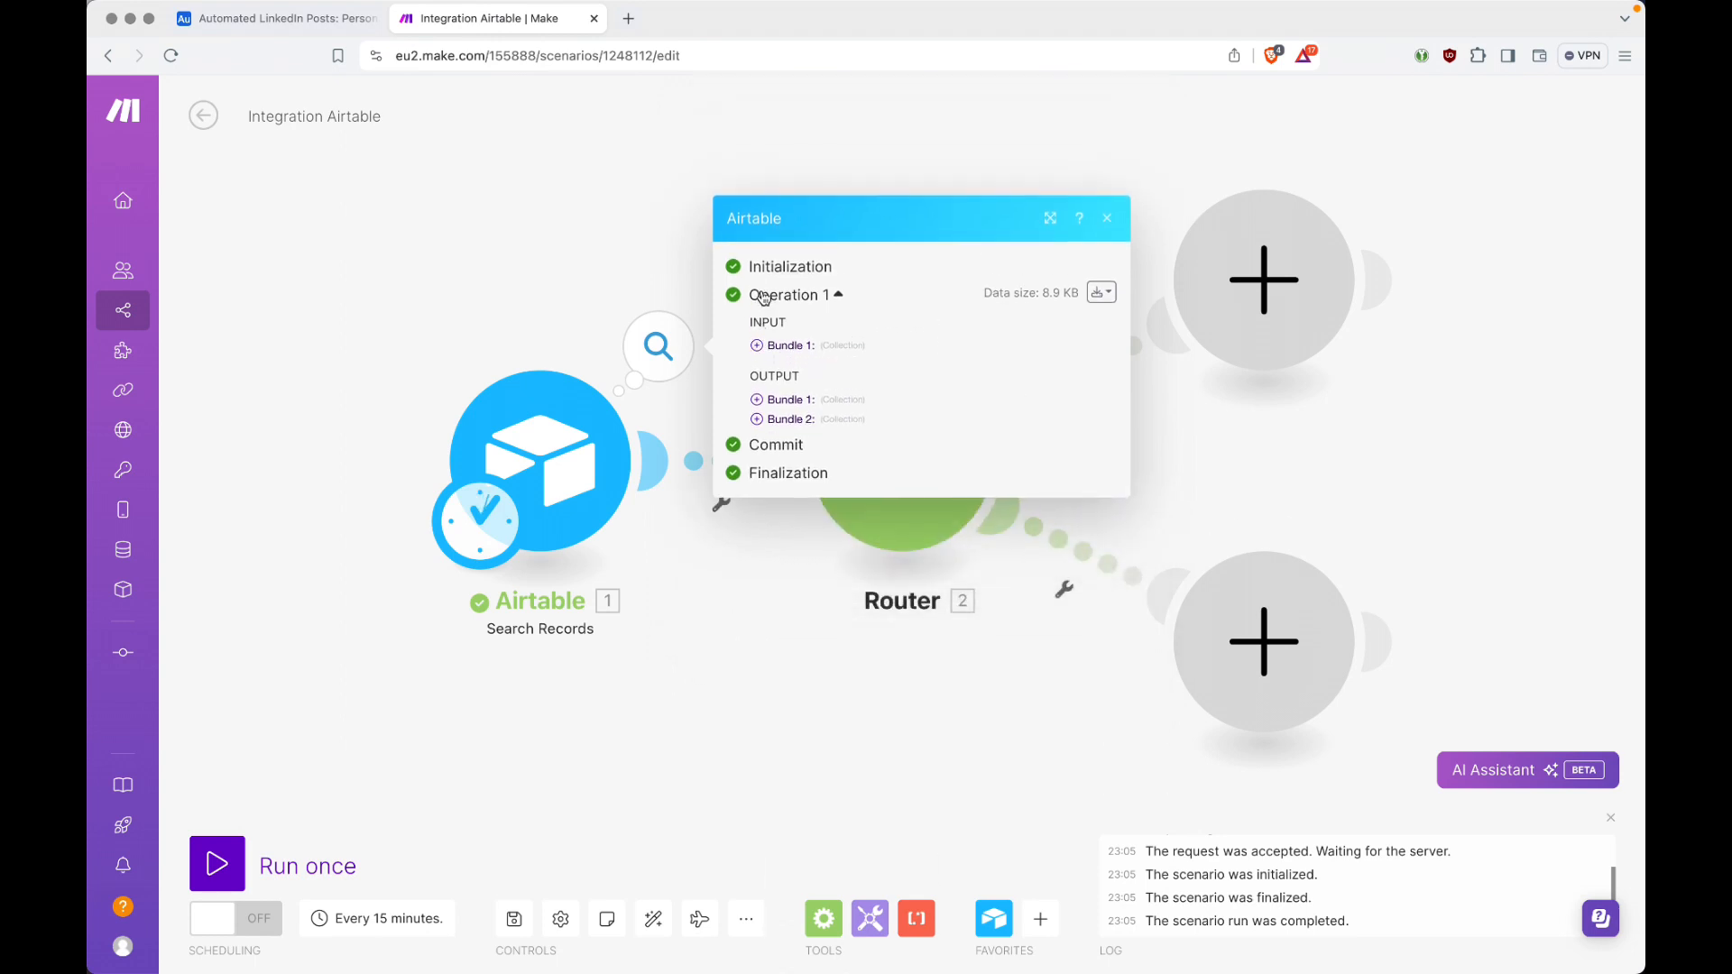
# Step: Examine the first output bundle including its Writing Style Profile, compare it with the Personal Ideas records in Airtable, and close the results in Make
pyautogui.click(757, 398)
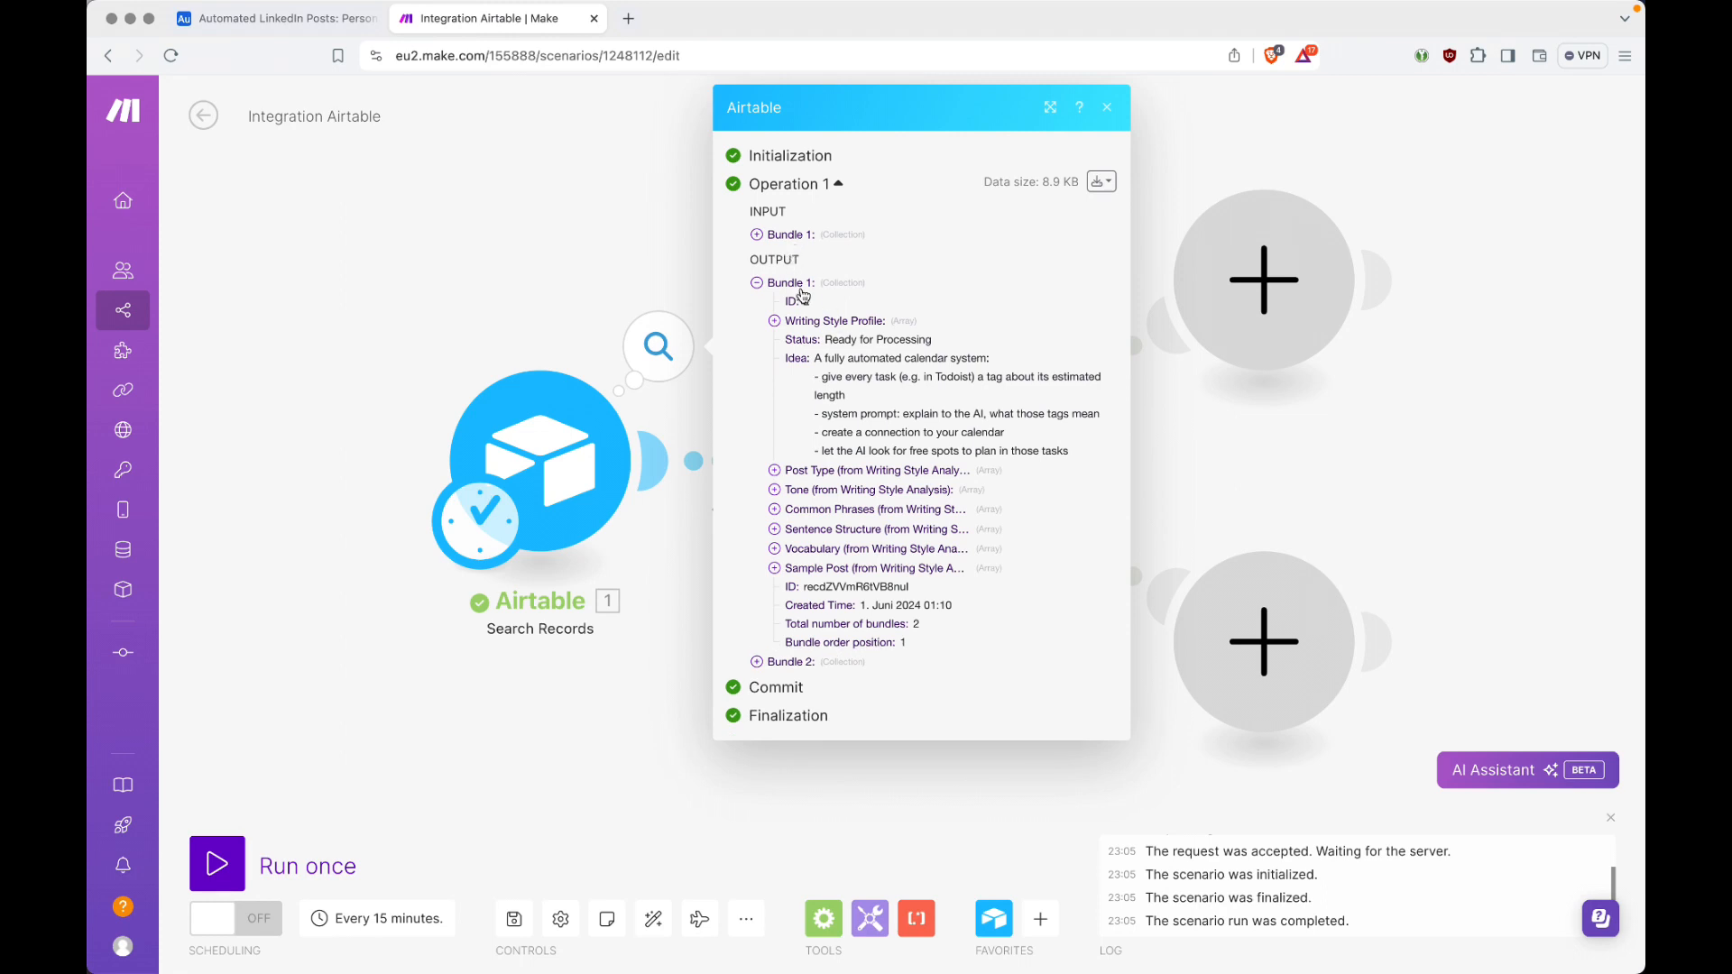
pyautogui.click(776, 324)
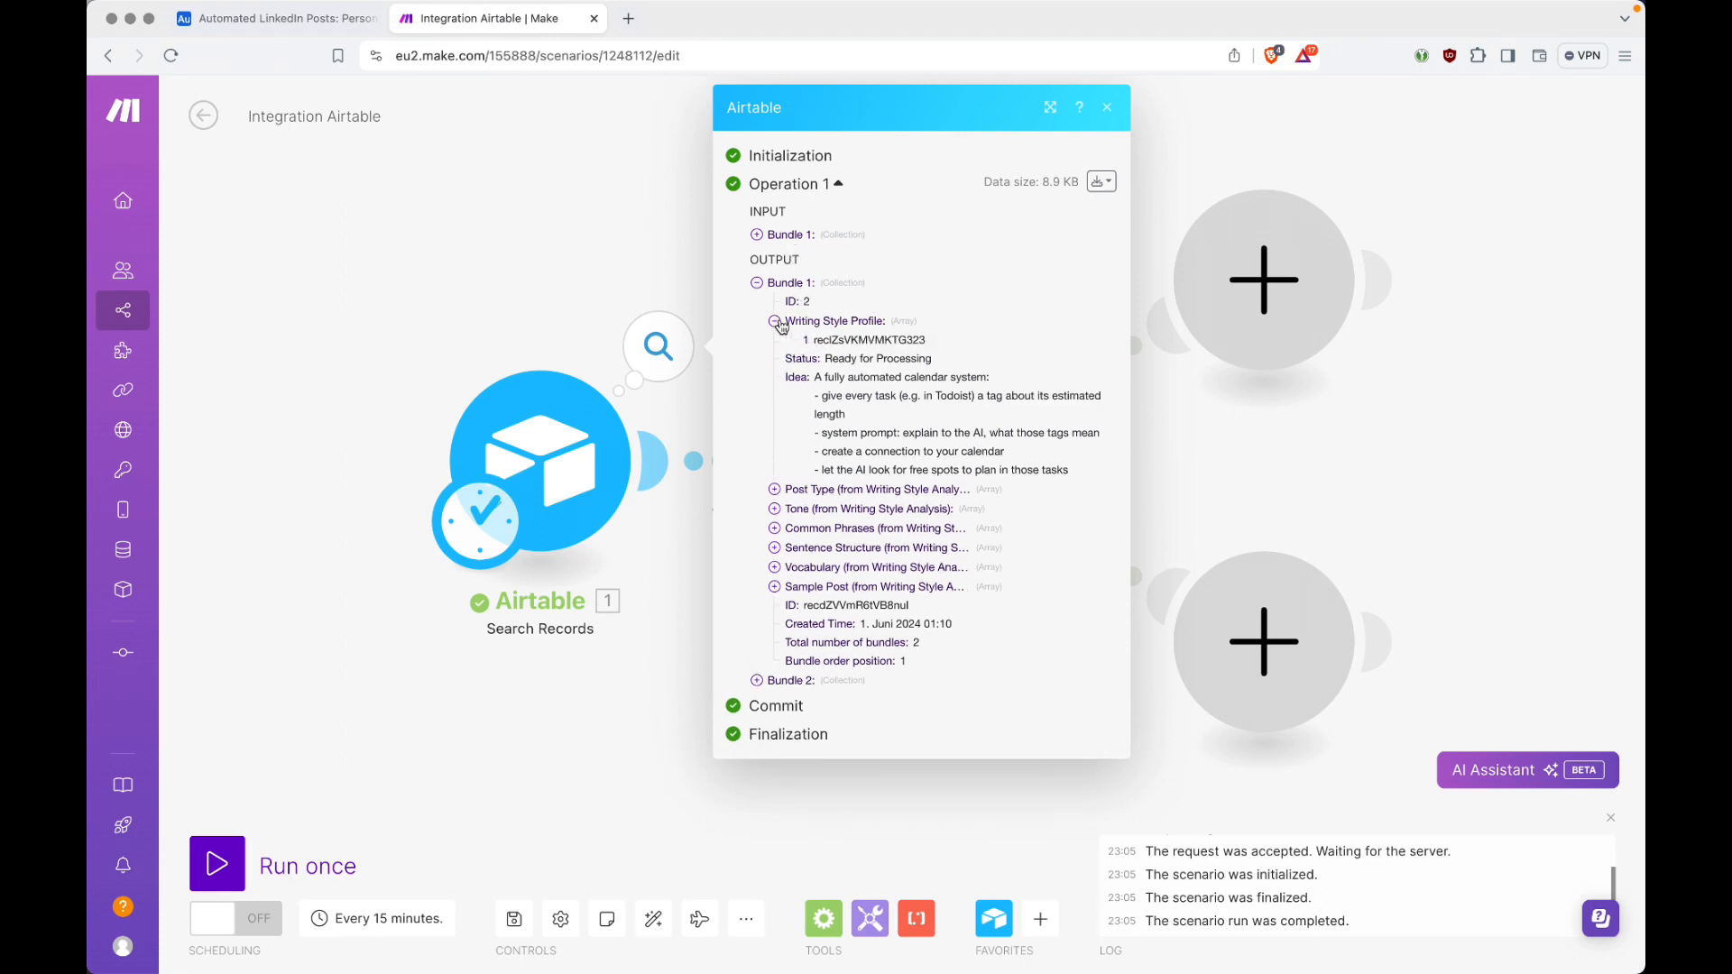
pyautogui.click(776, 325)
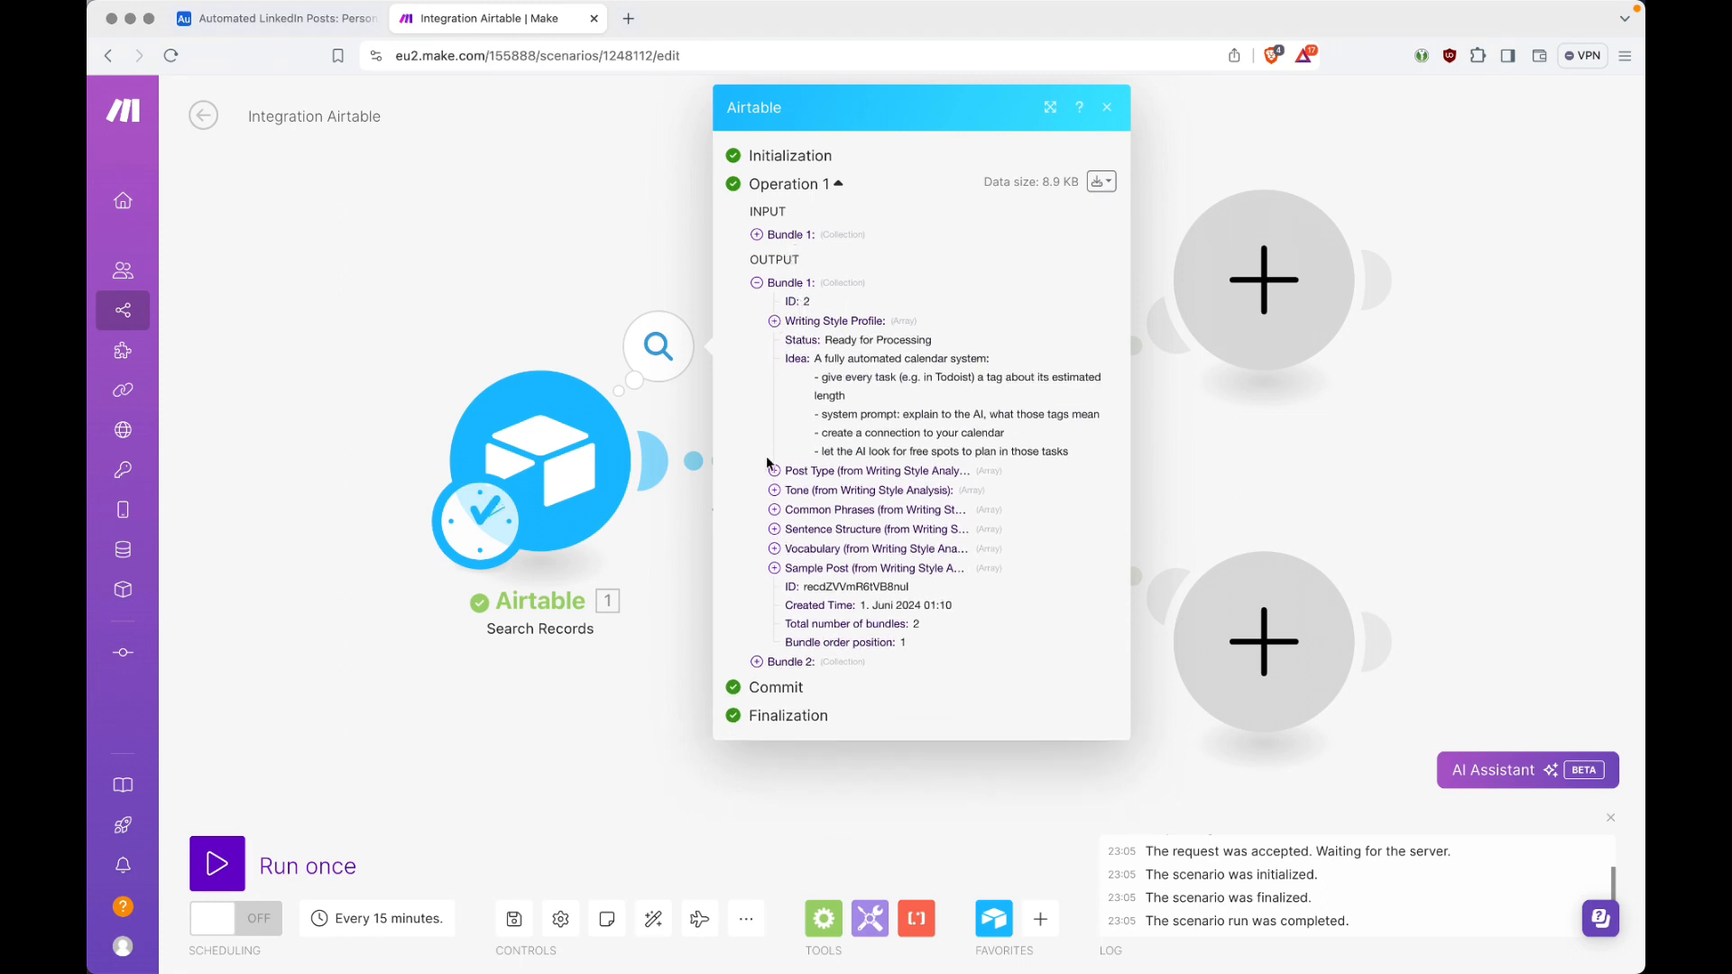
pyautogui.click(758, 285)
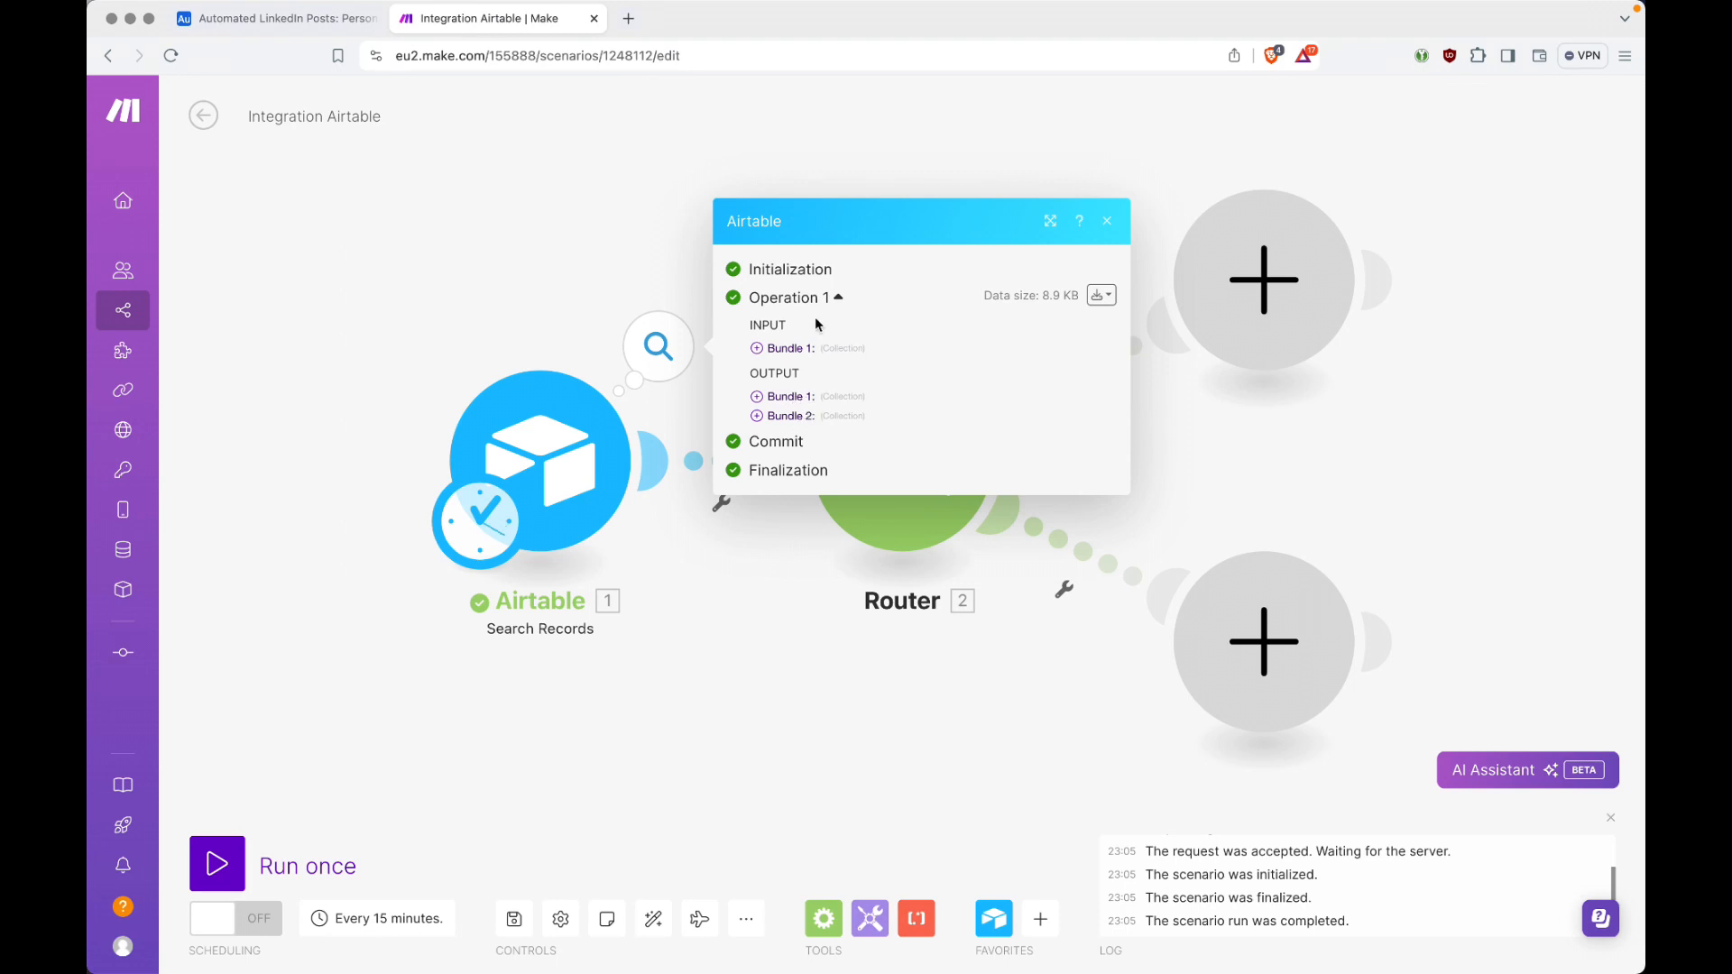
pyautogui.hotkey('ctrl', 'Tab')
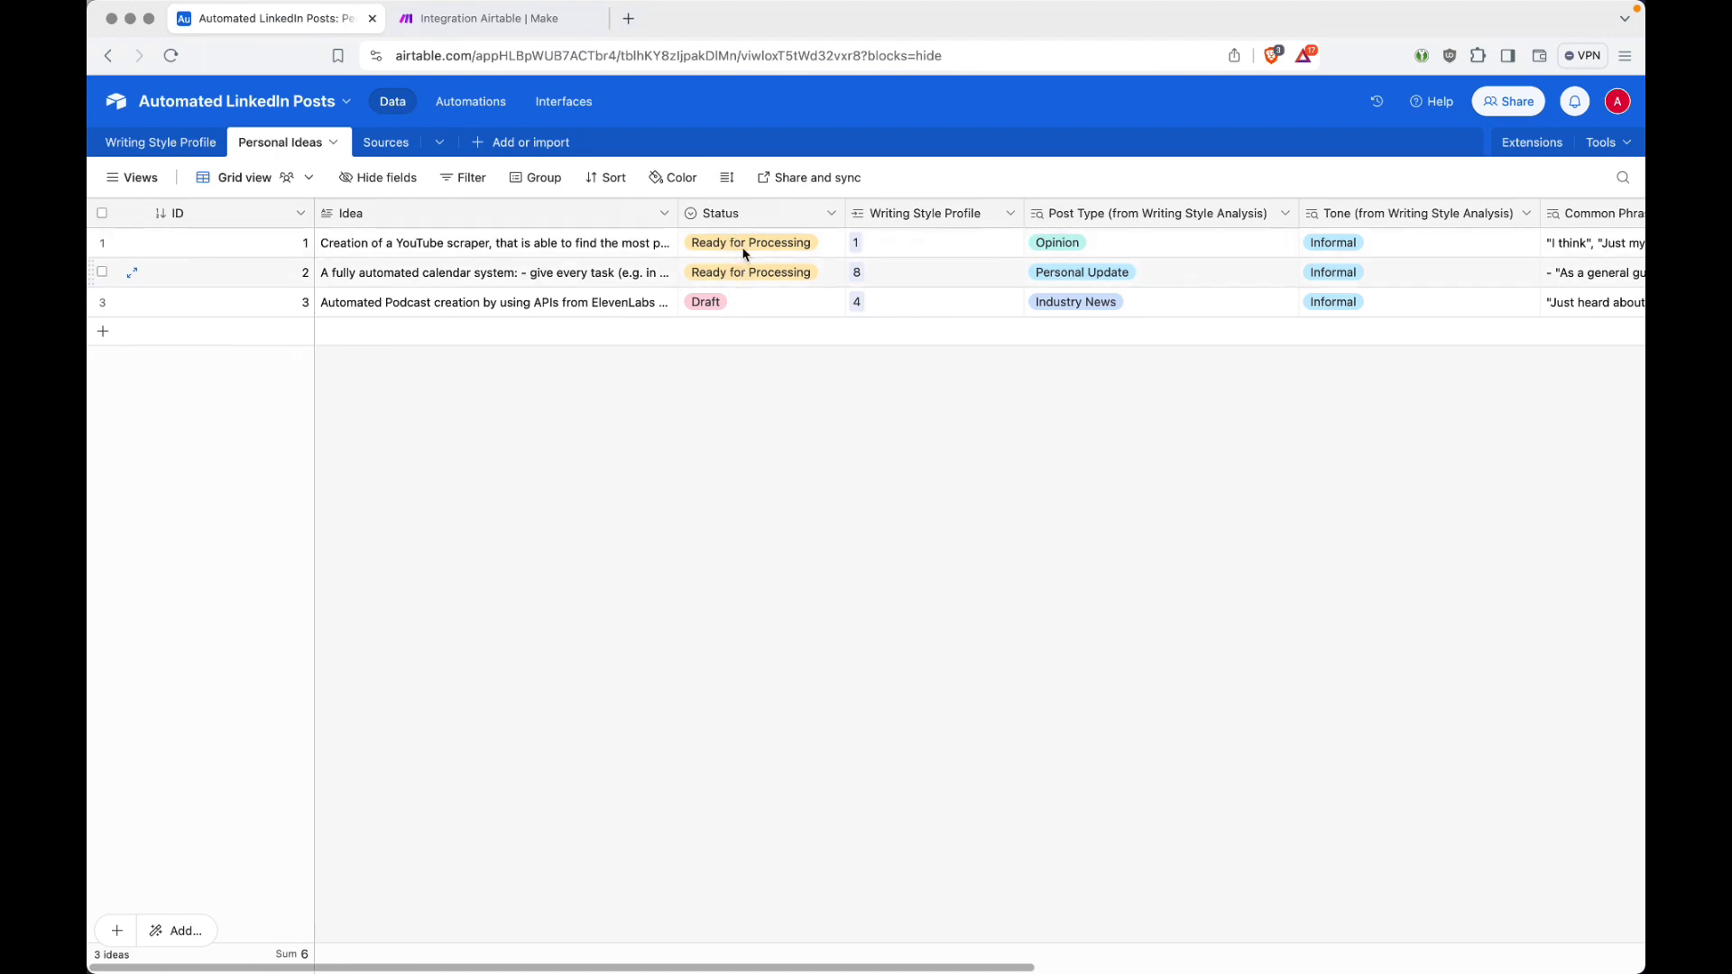
pyautogui.hotkey('ctrl', 'Tab')
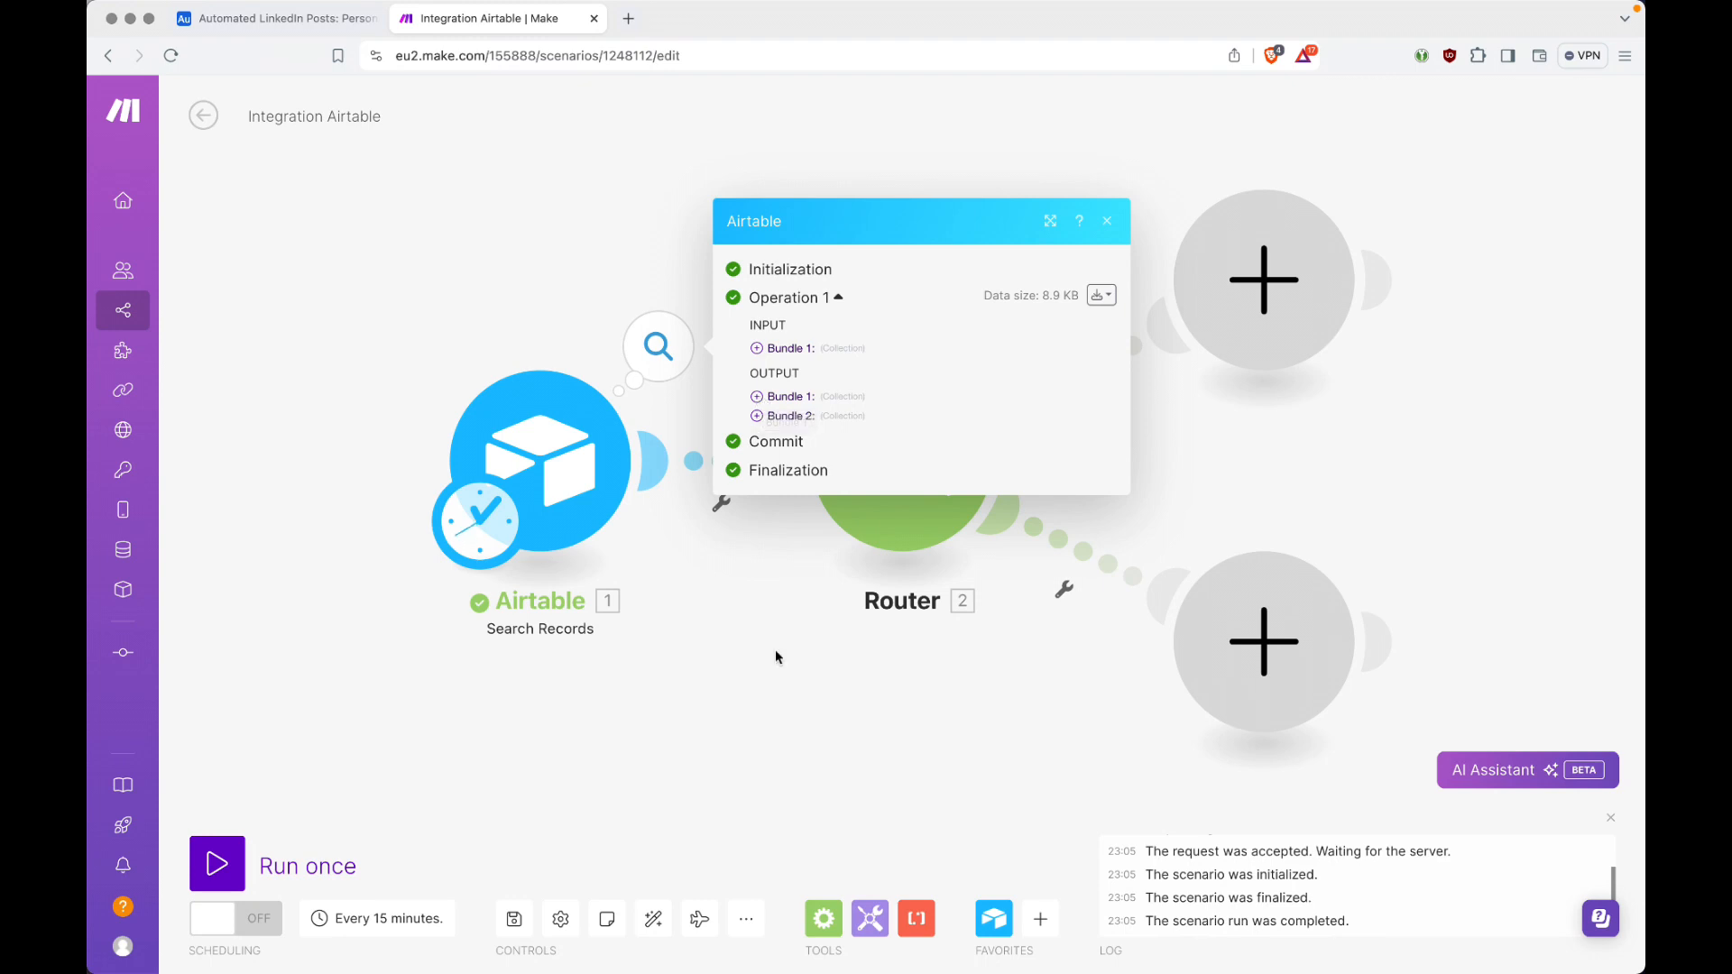
pyautogui.click(776, 682)
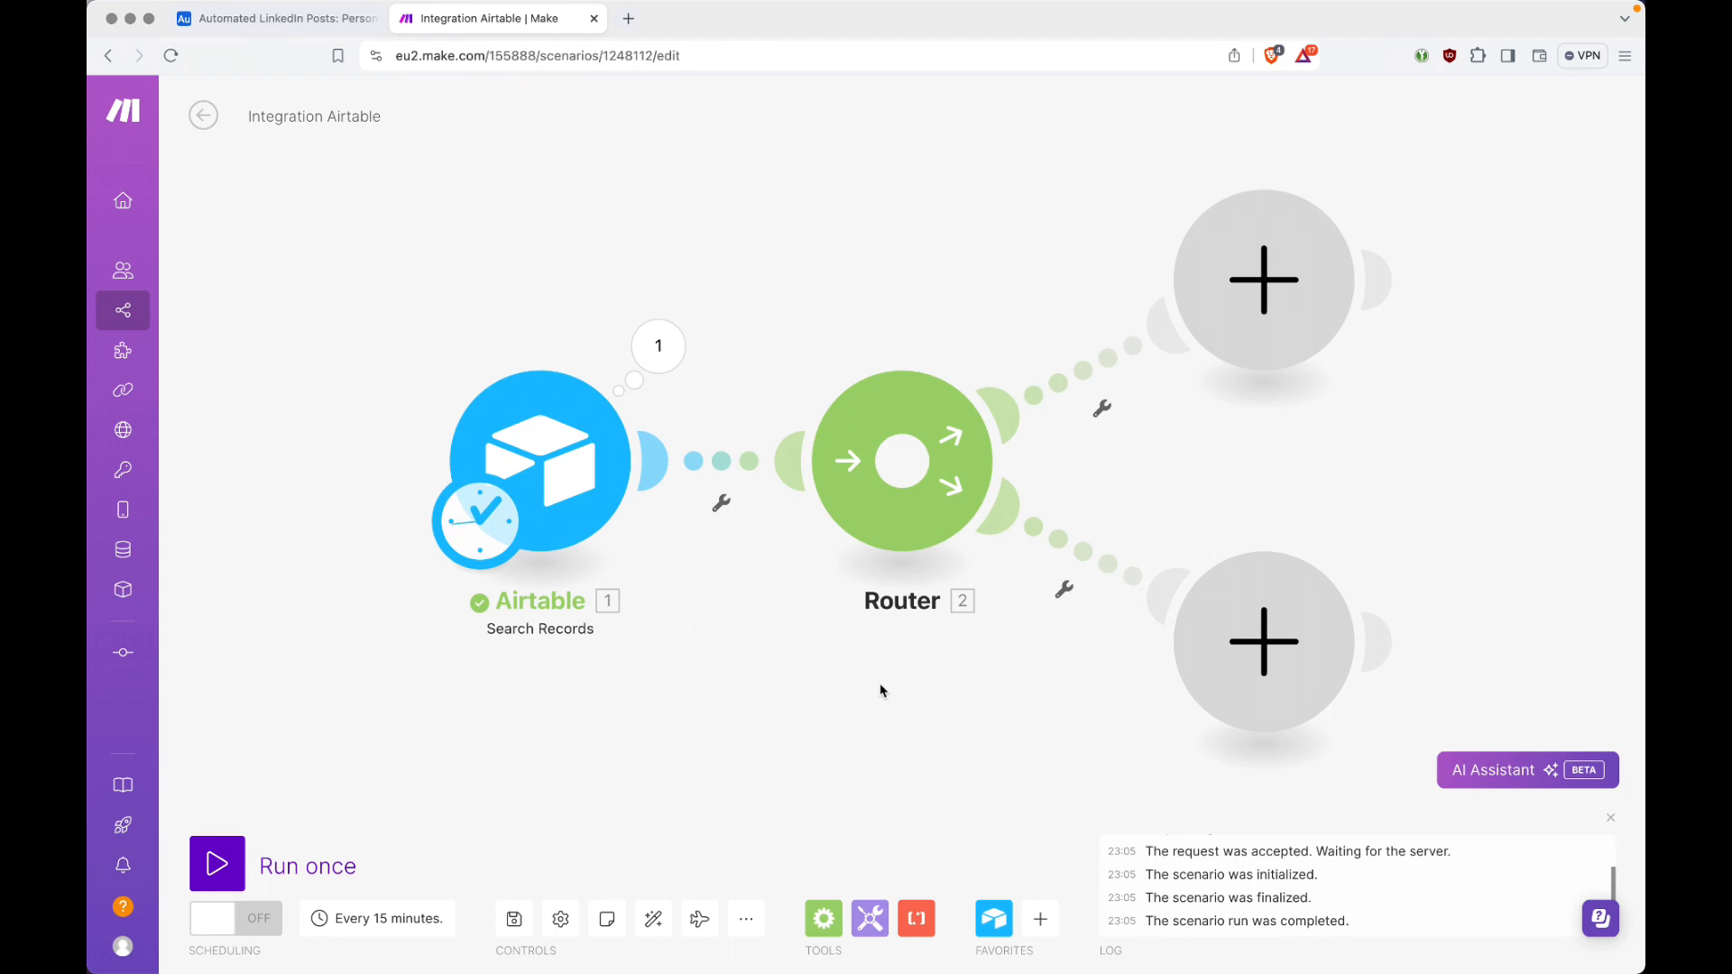
# Step: Set up a filter on the router's lower route with the Search Records value Total number of bundles as the condition's first operand
pyautogui.click(1066, 592)
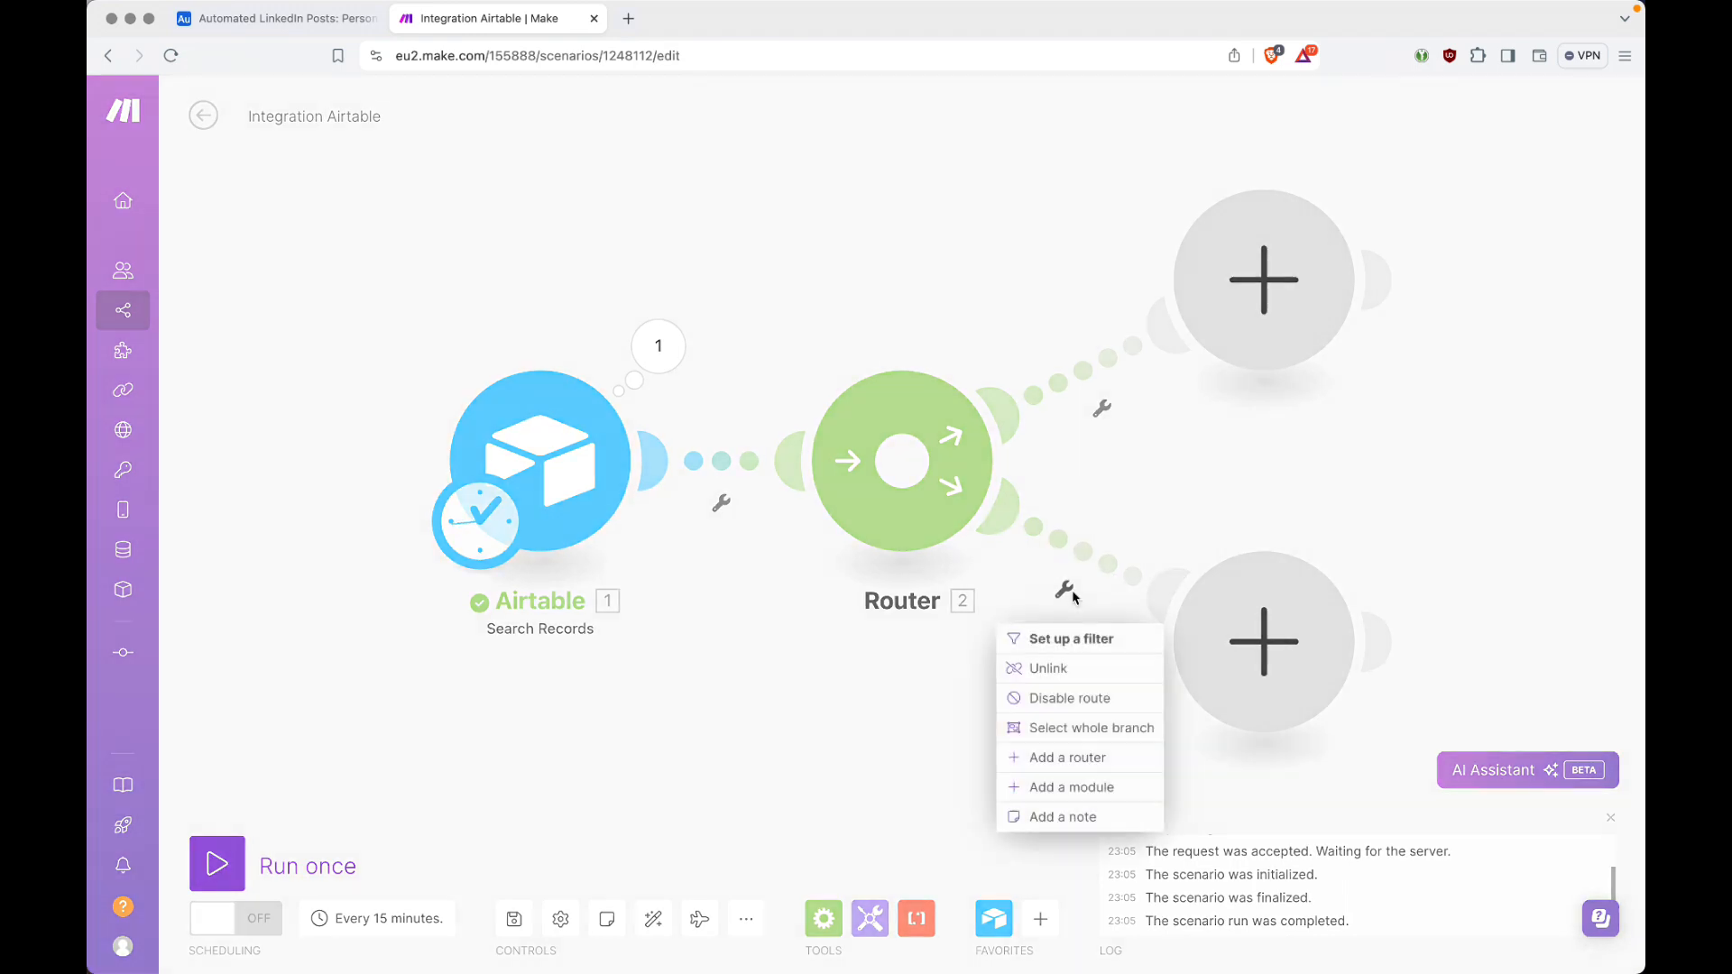
pyautogui.click(1076, 639)
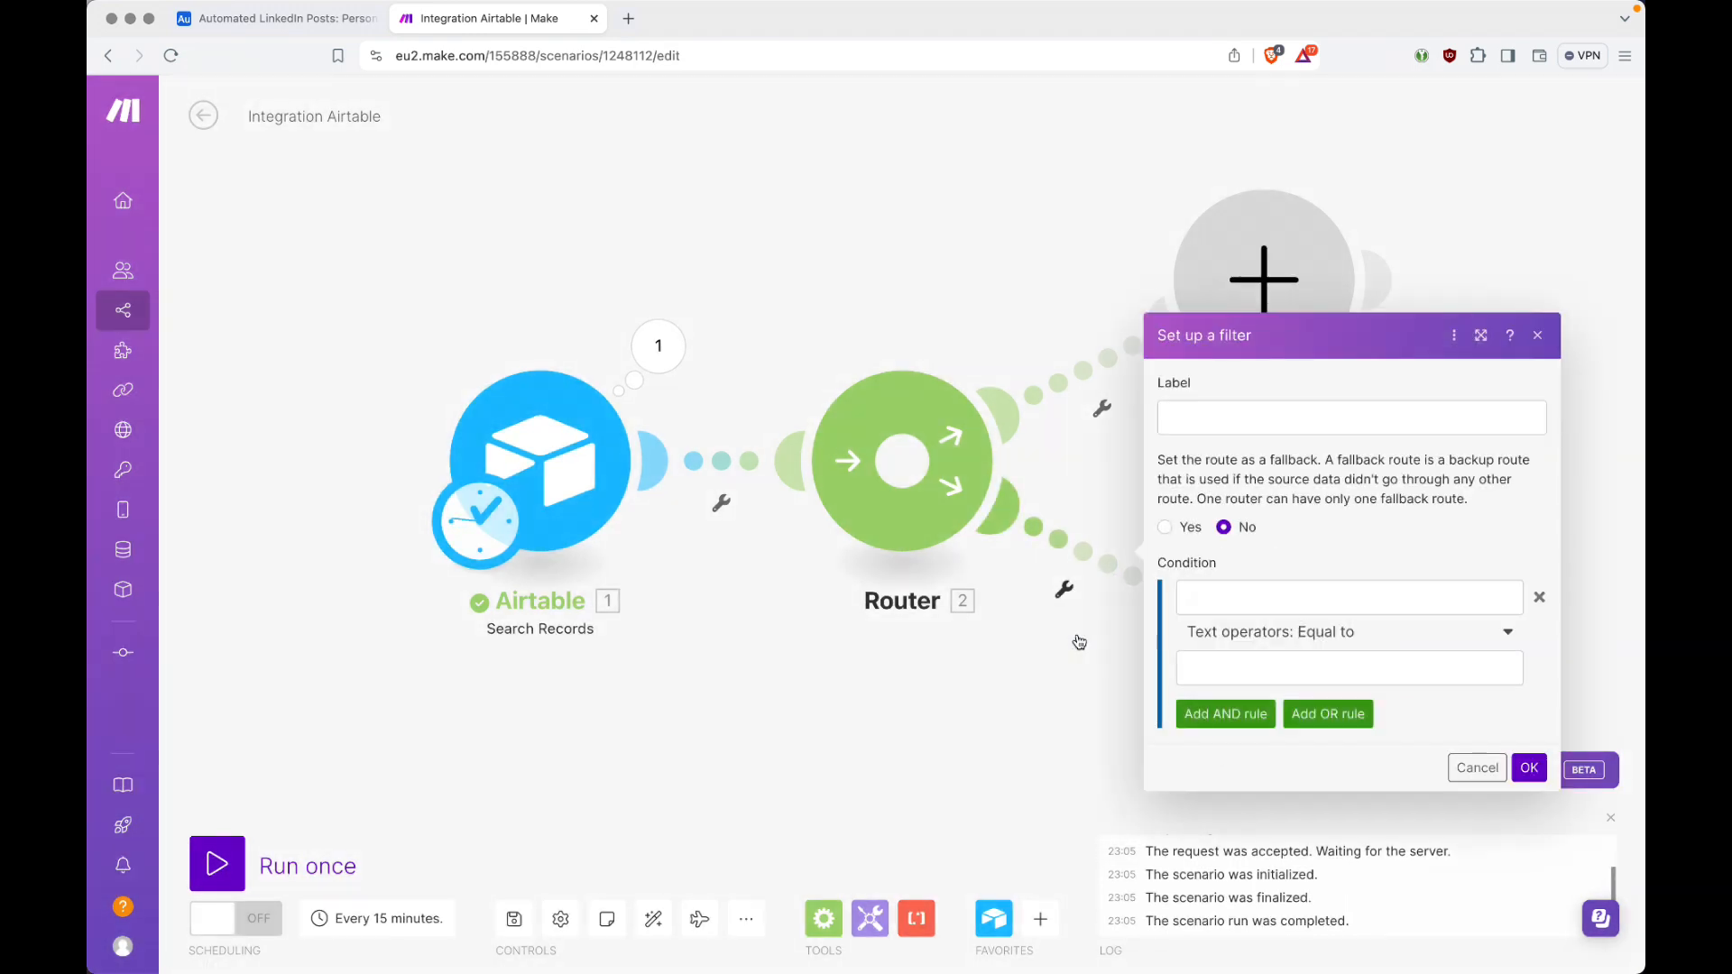
pyautogui.click(1264, 598)
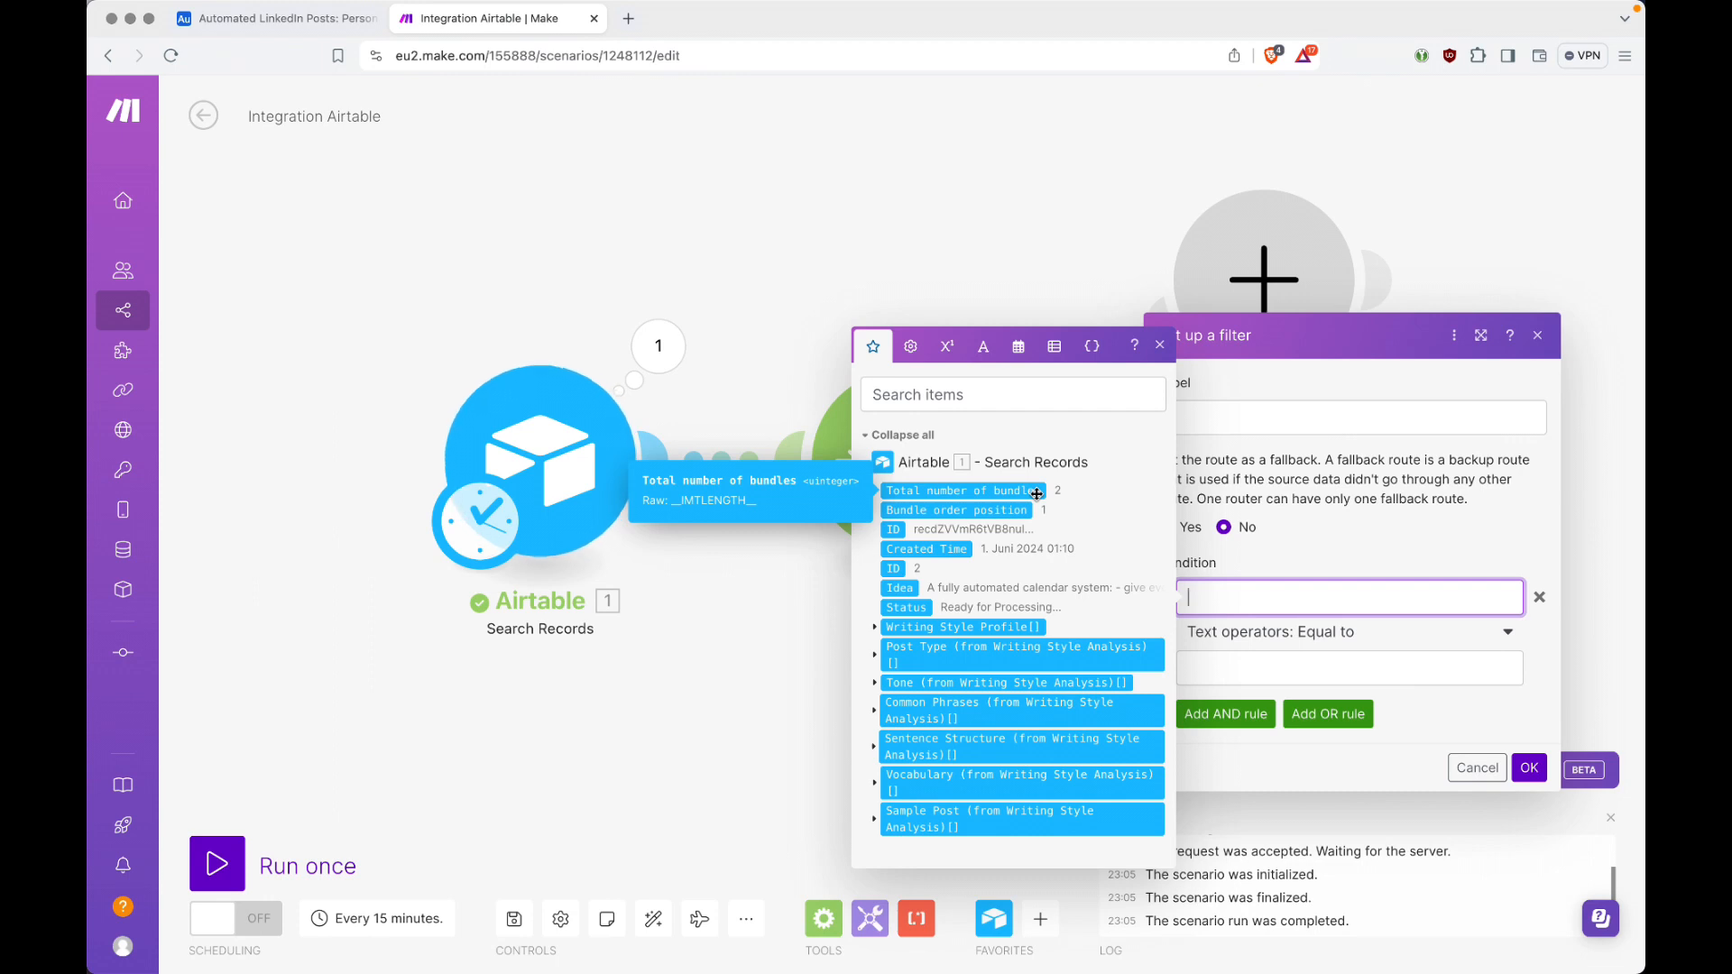
pyautogui.moveTo(1036, 493); pyautogui.dragTo(1403, 599)
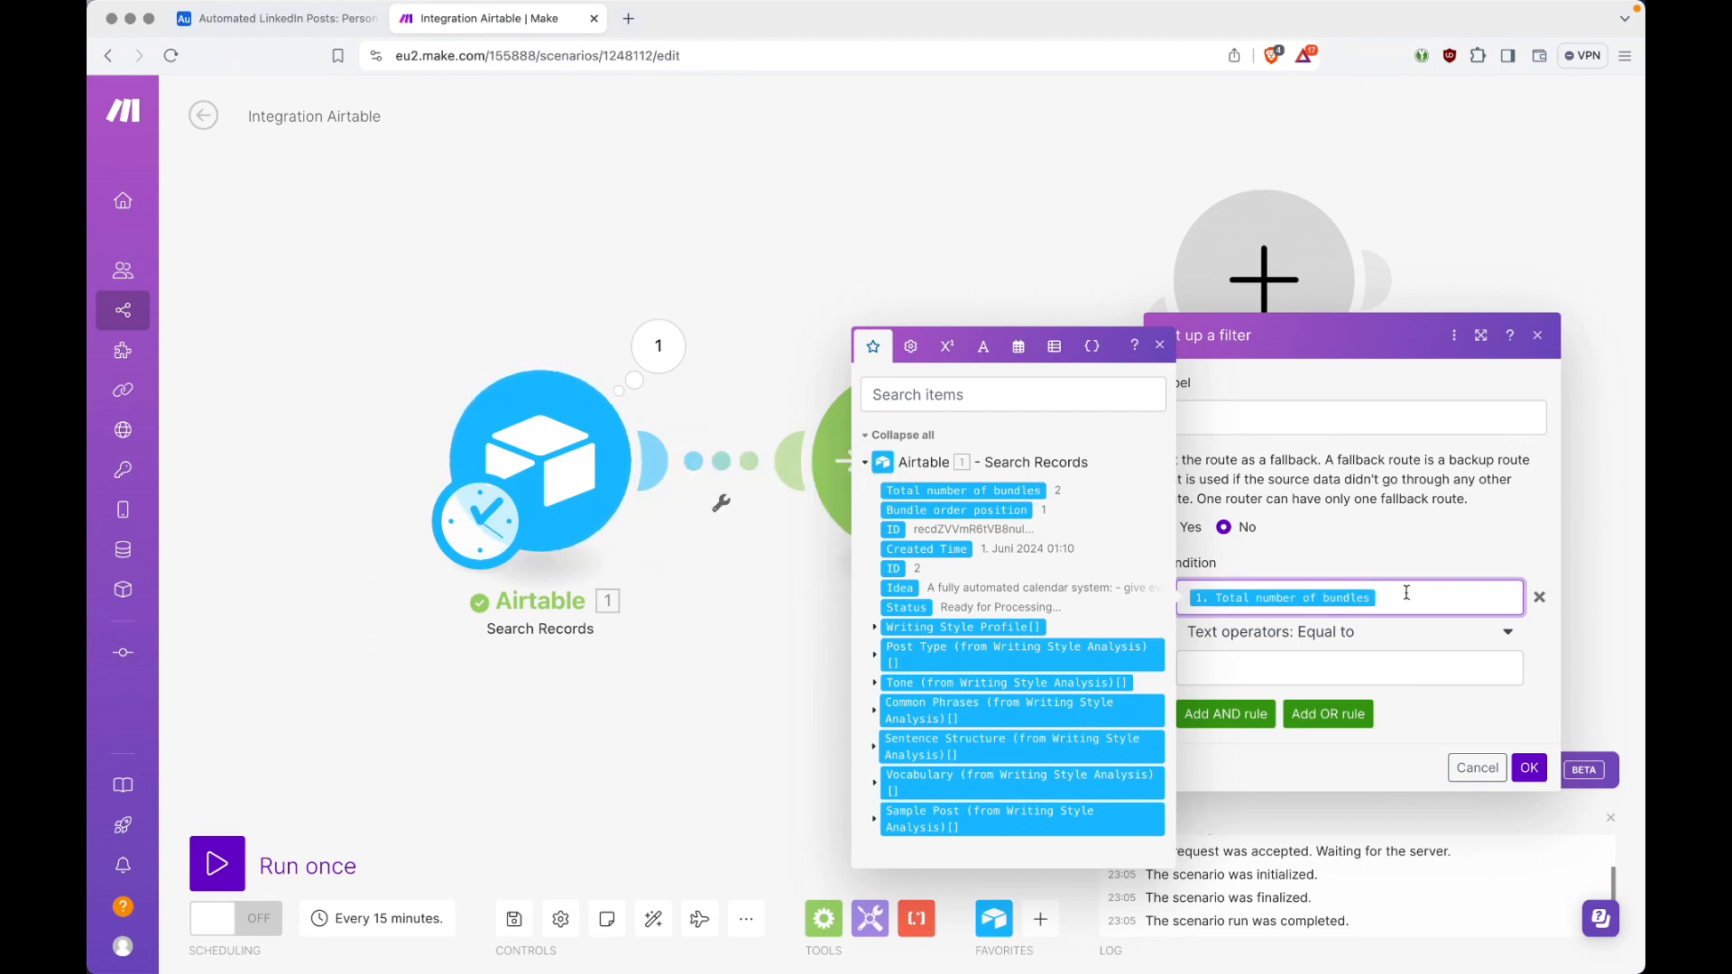
pyautogui.click(1160, 346)
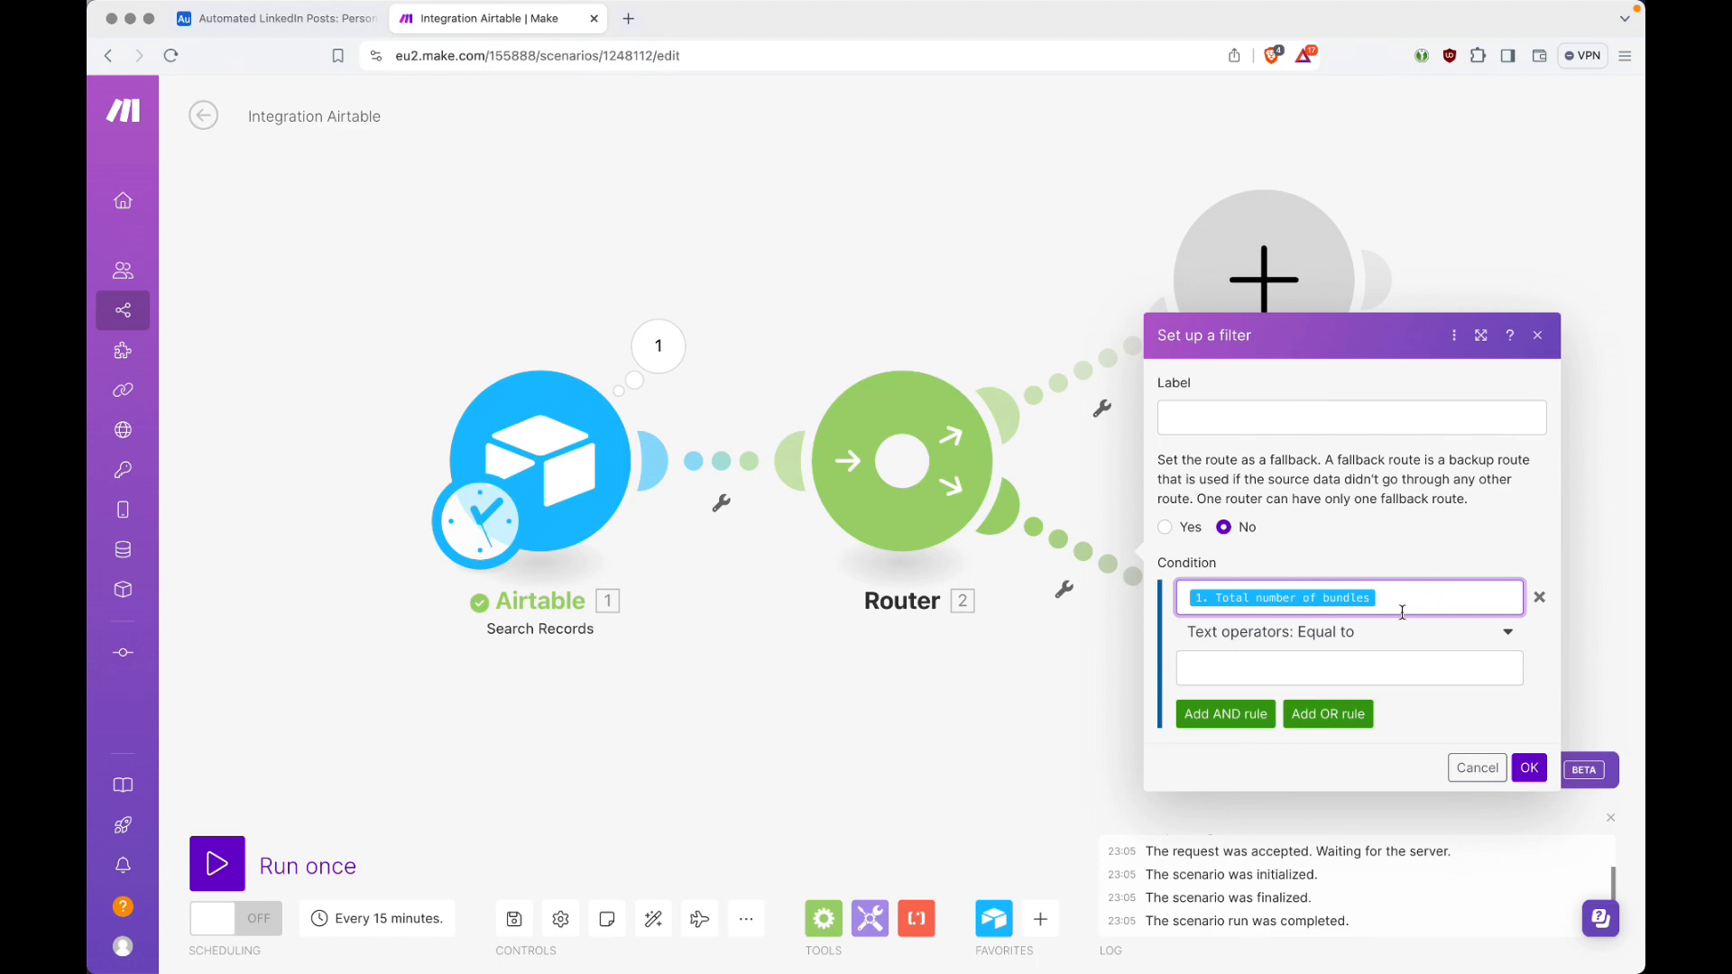
# Step: Set the filter condition to the numeric operator Greater than or equal to with the value 1, and save the filter
pyautogui.click(1347, 637)
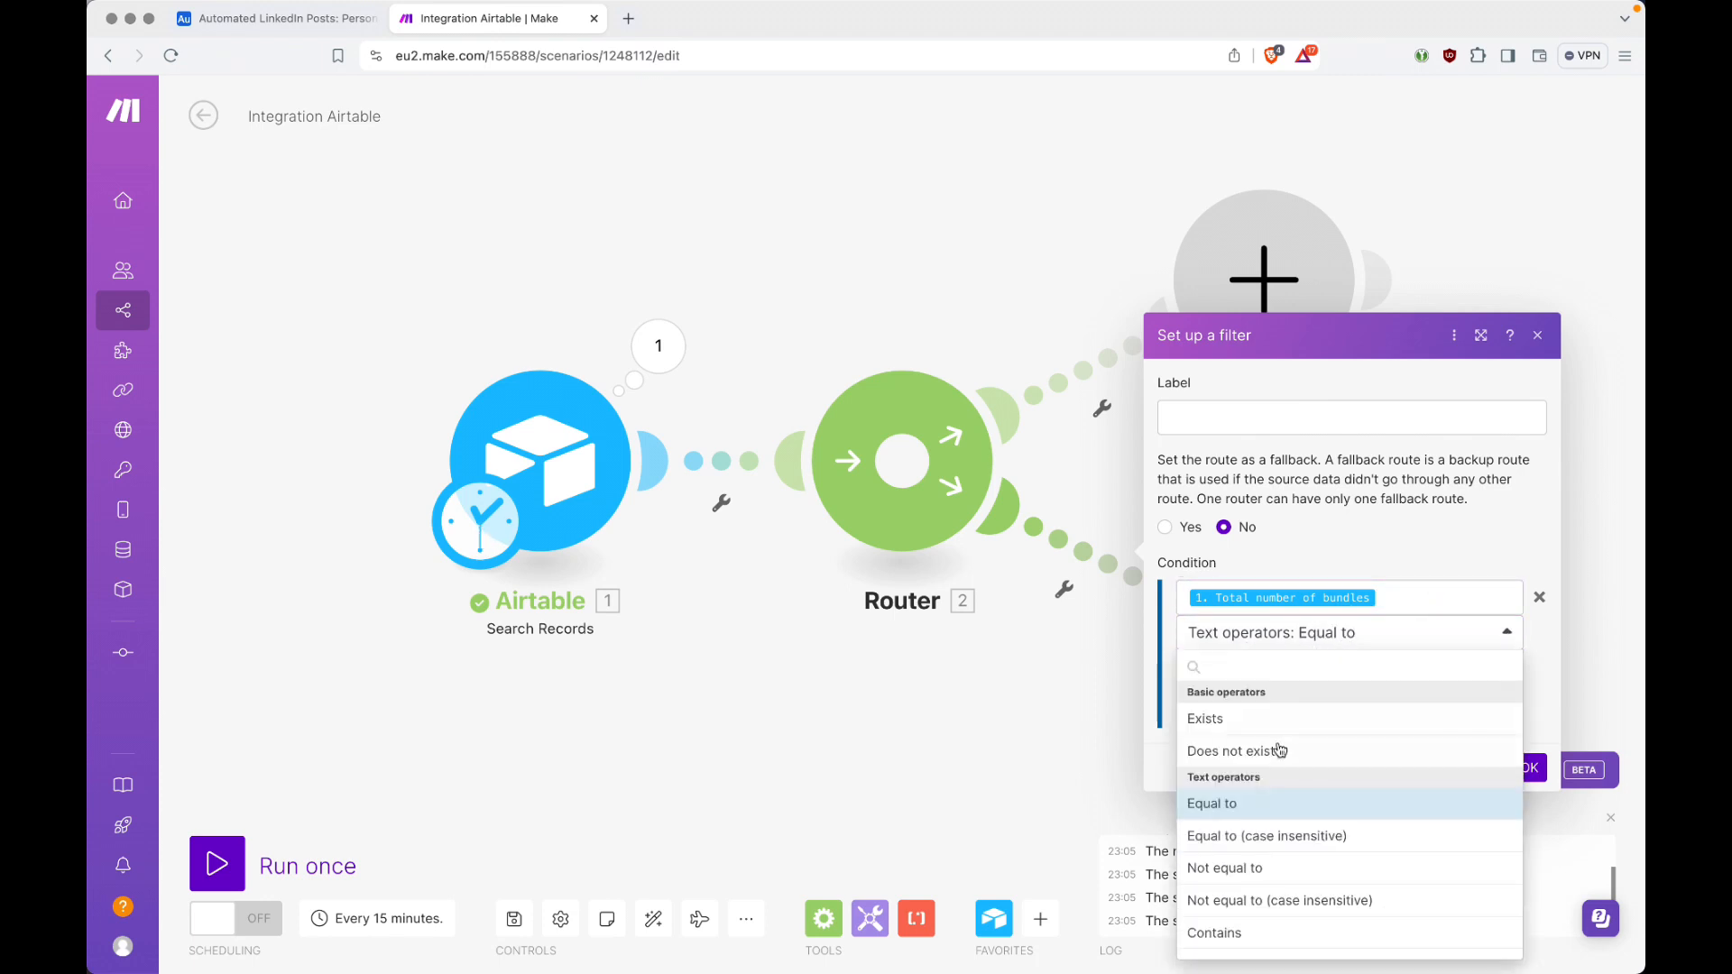
pyautogui.scroll(-5, 1254, 808)
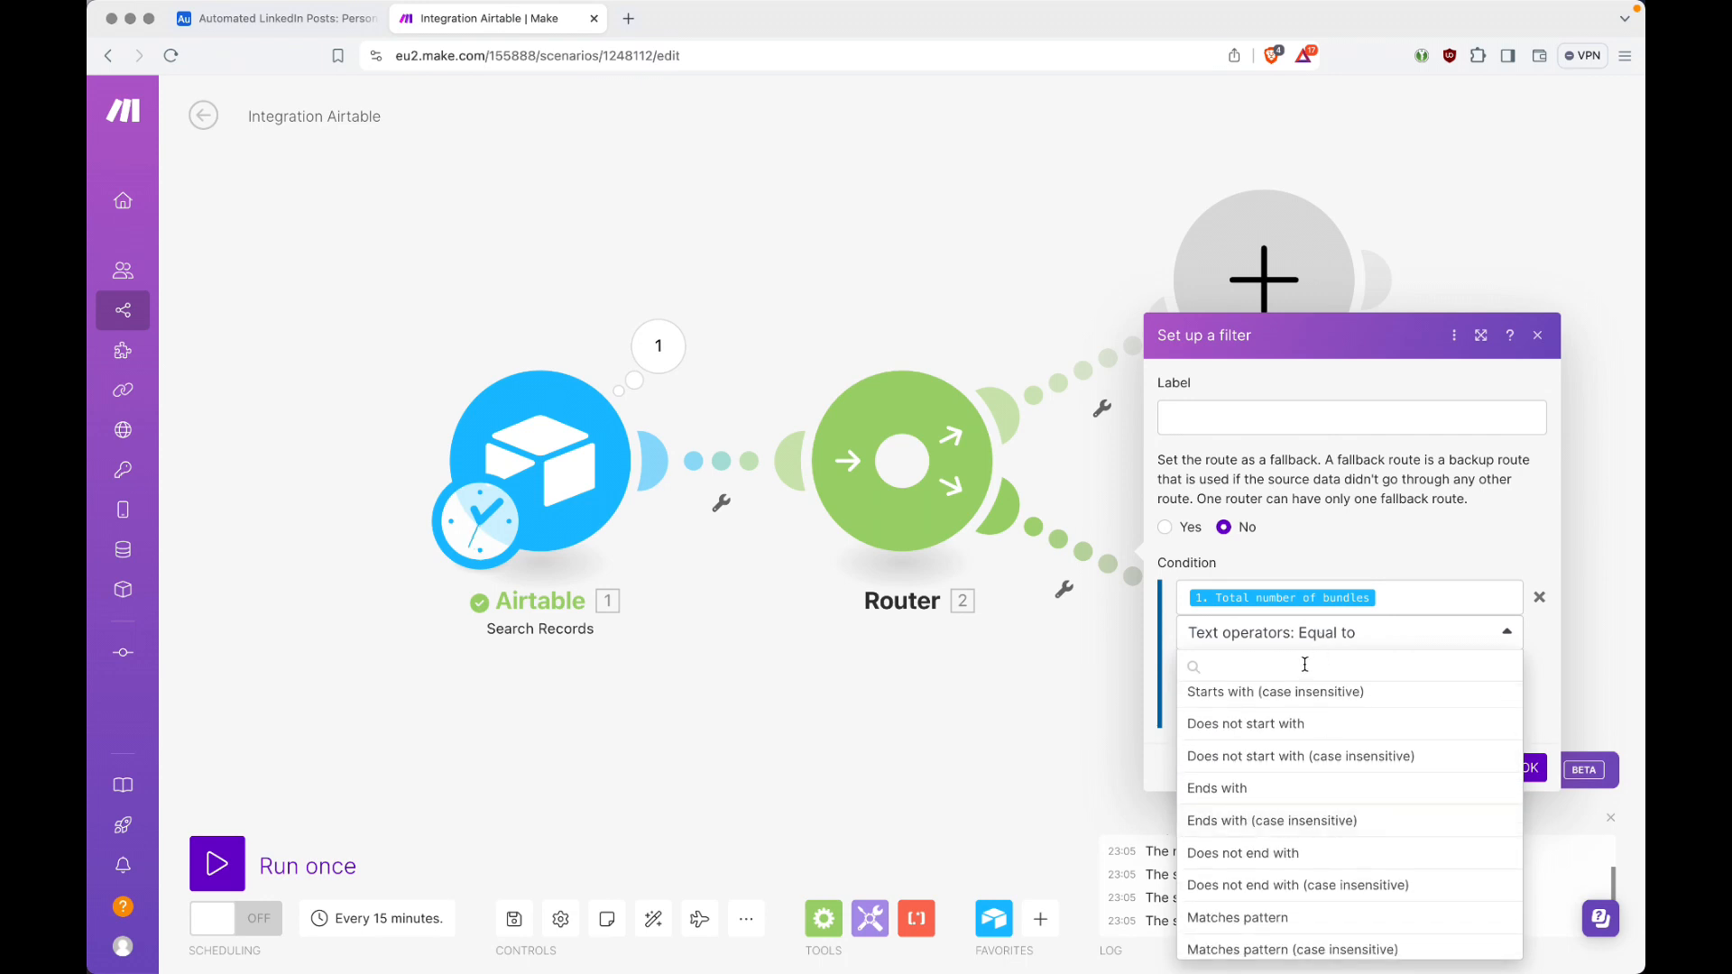
pyautogui.write('grea')
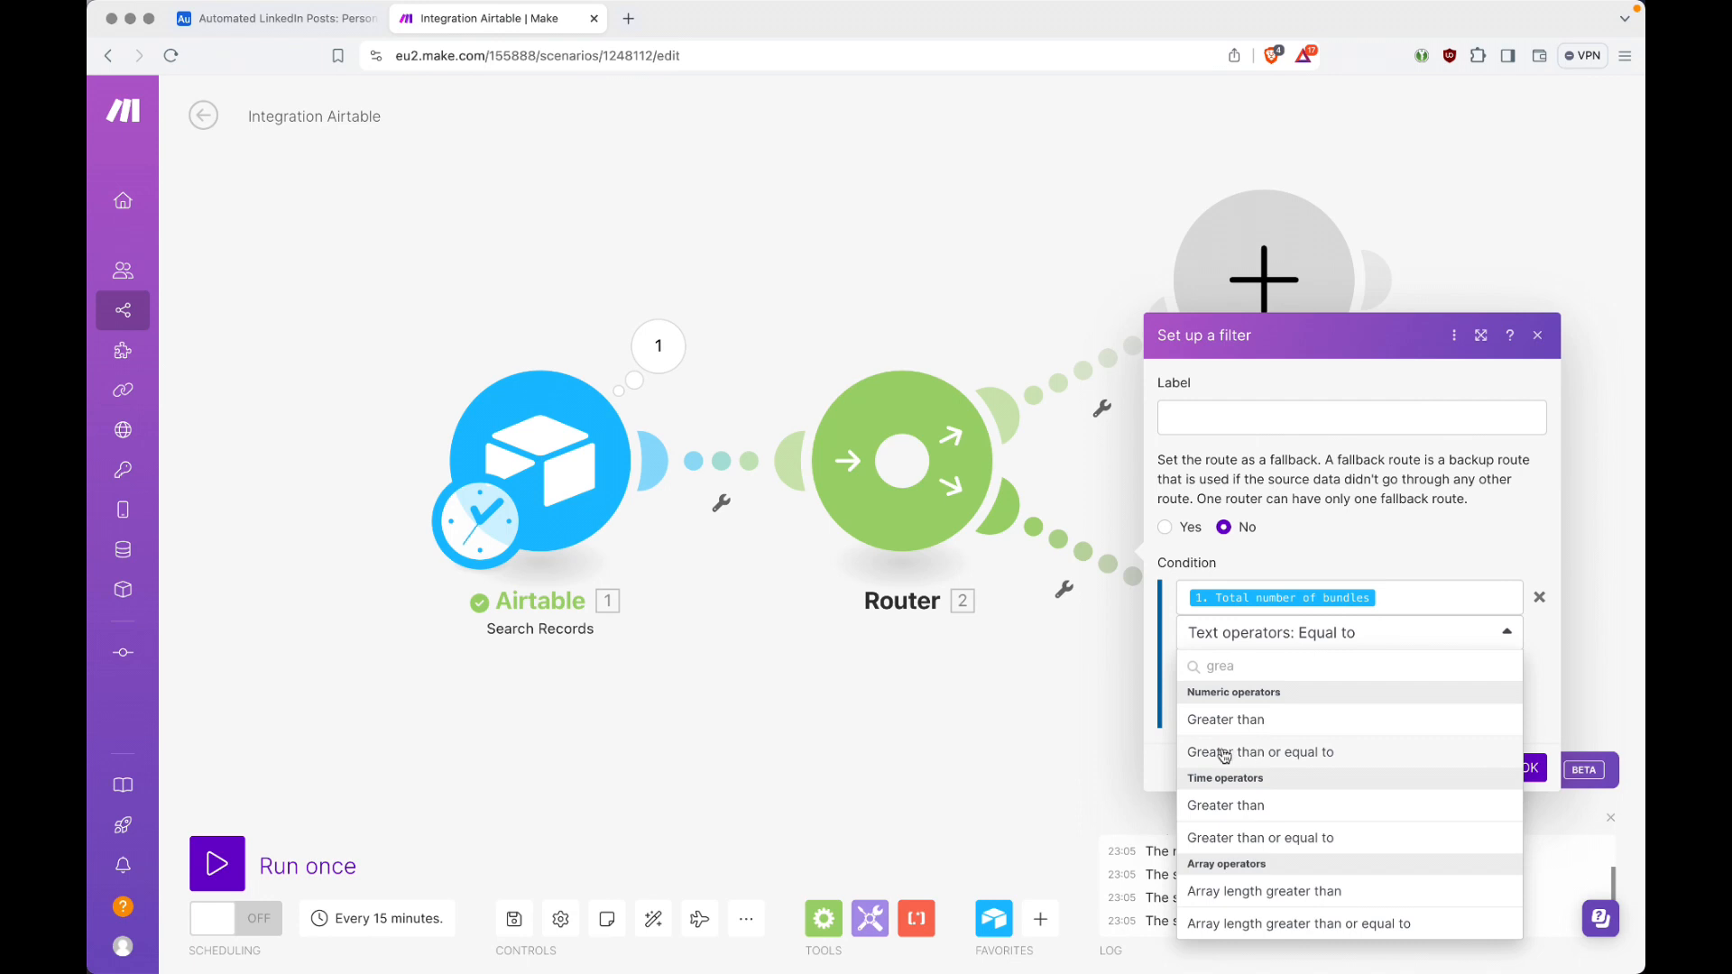
pyautogui.click(1301, 753)
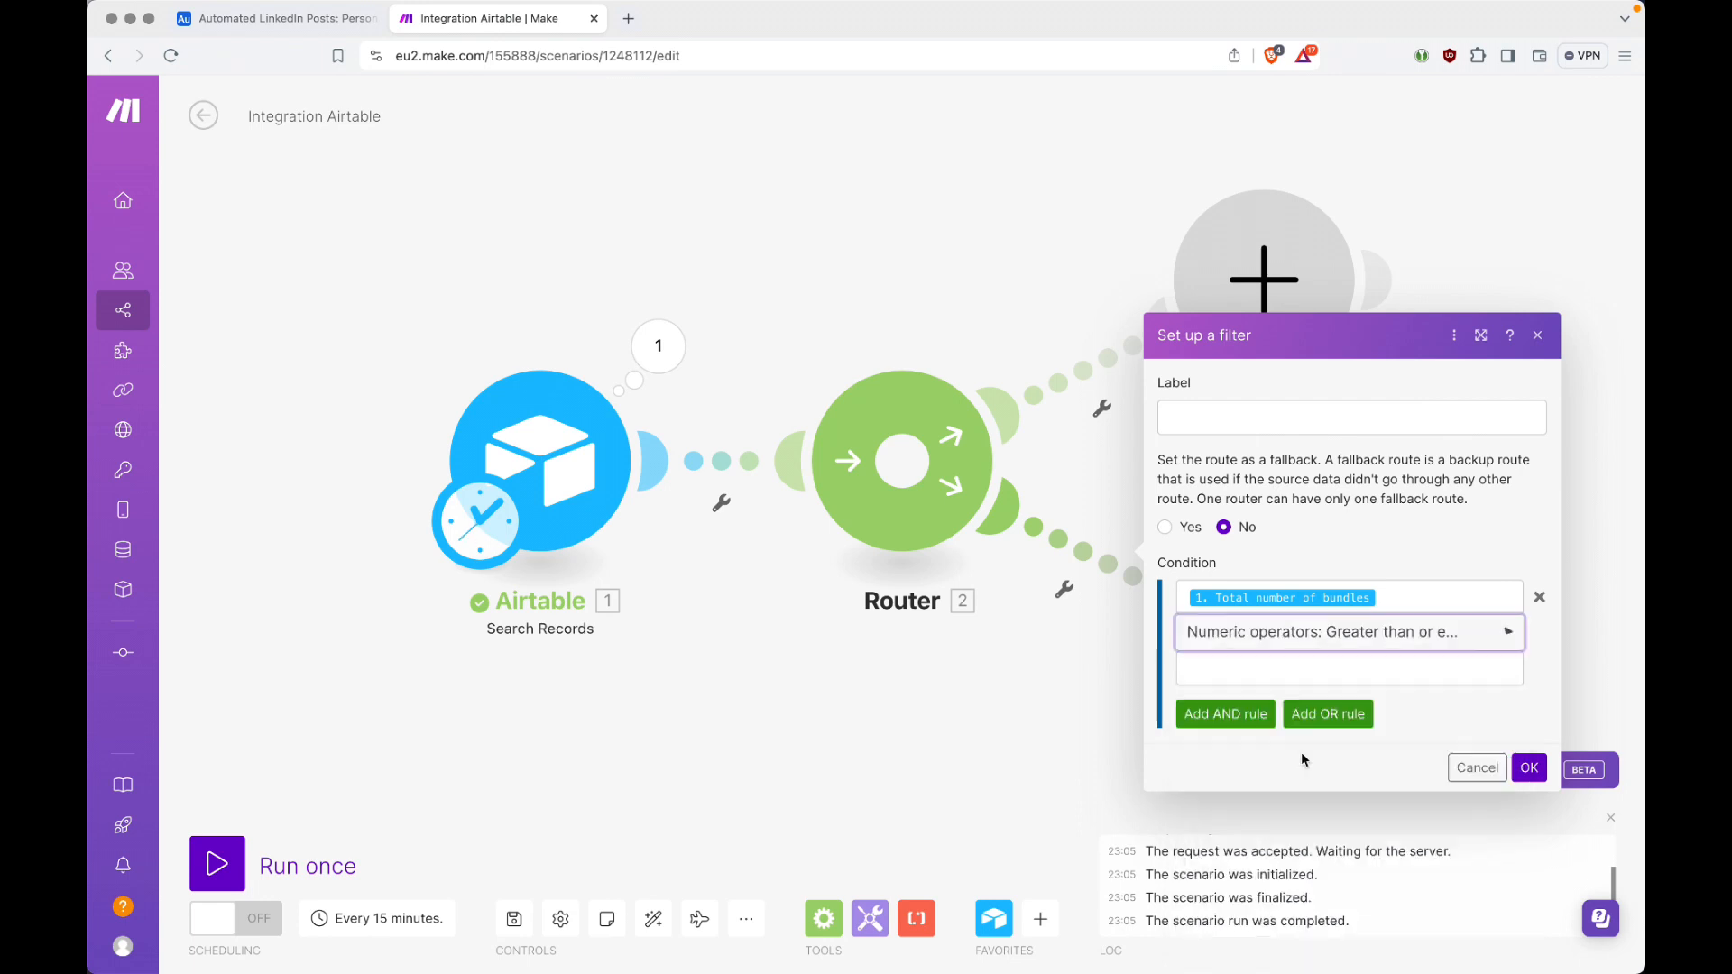
pyautogui.click(1301, 681)
pyautogui.write('1')
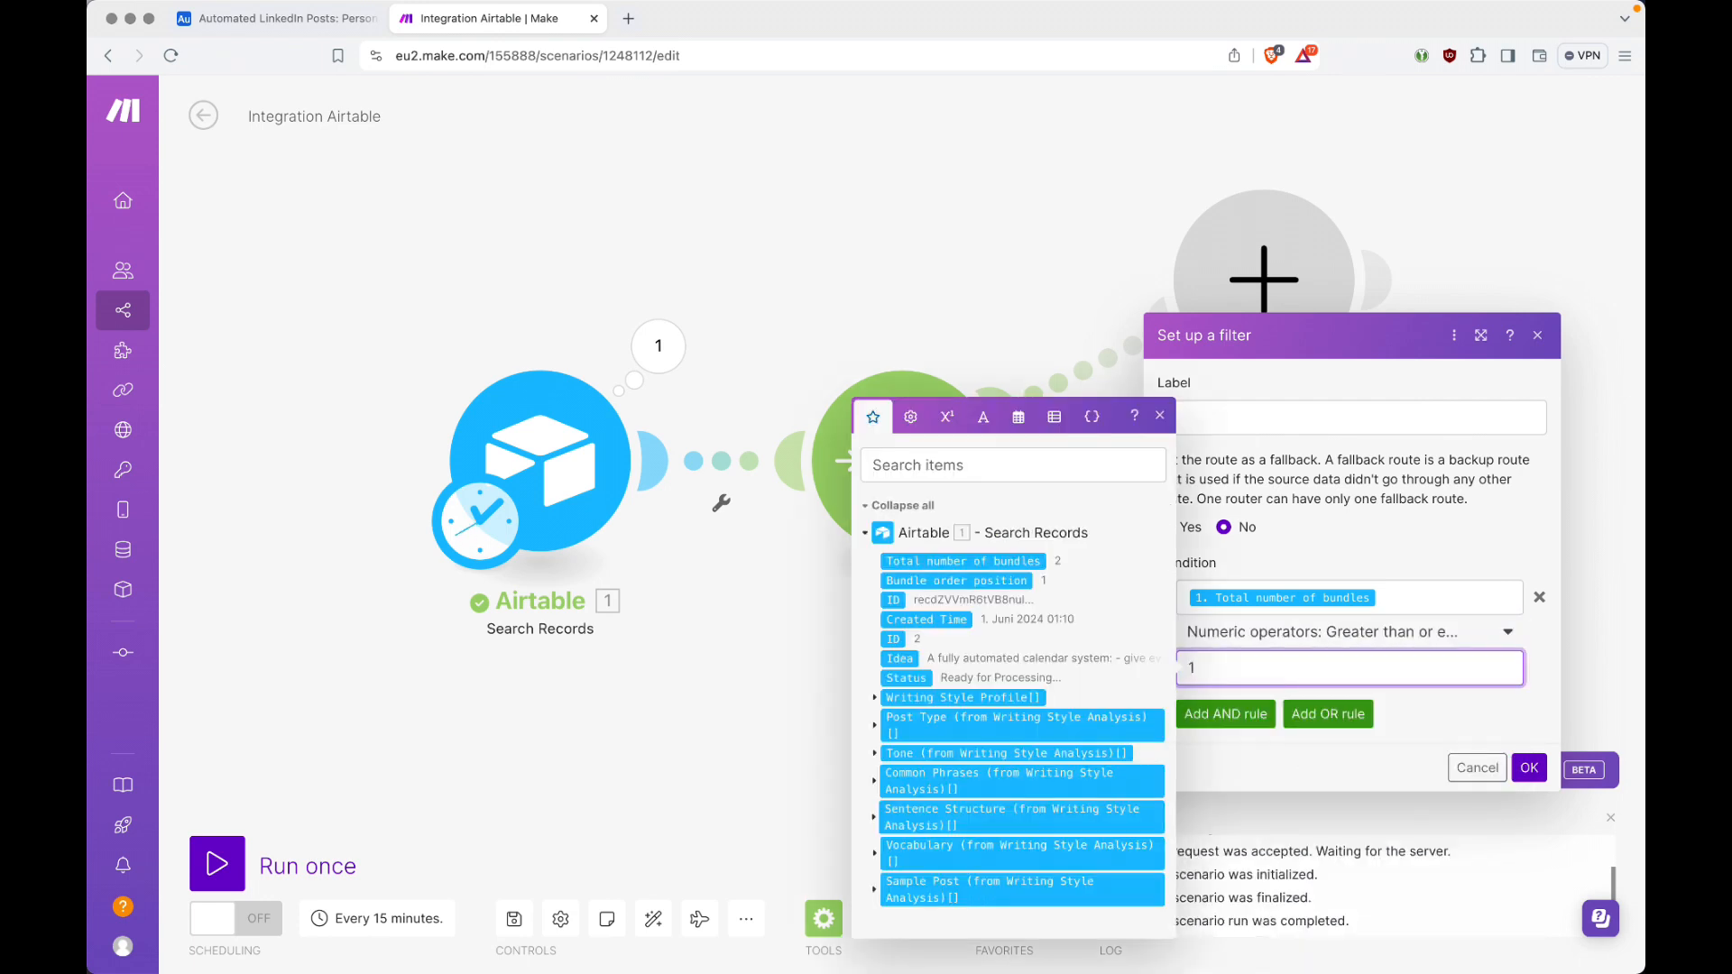
pyautogui.click(1444, 721)
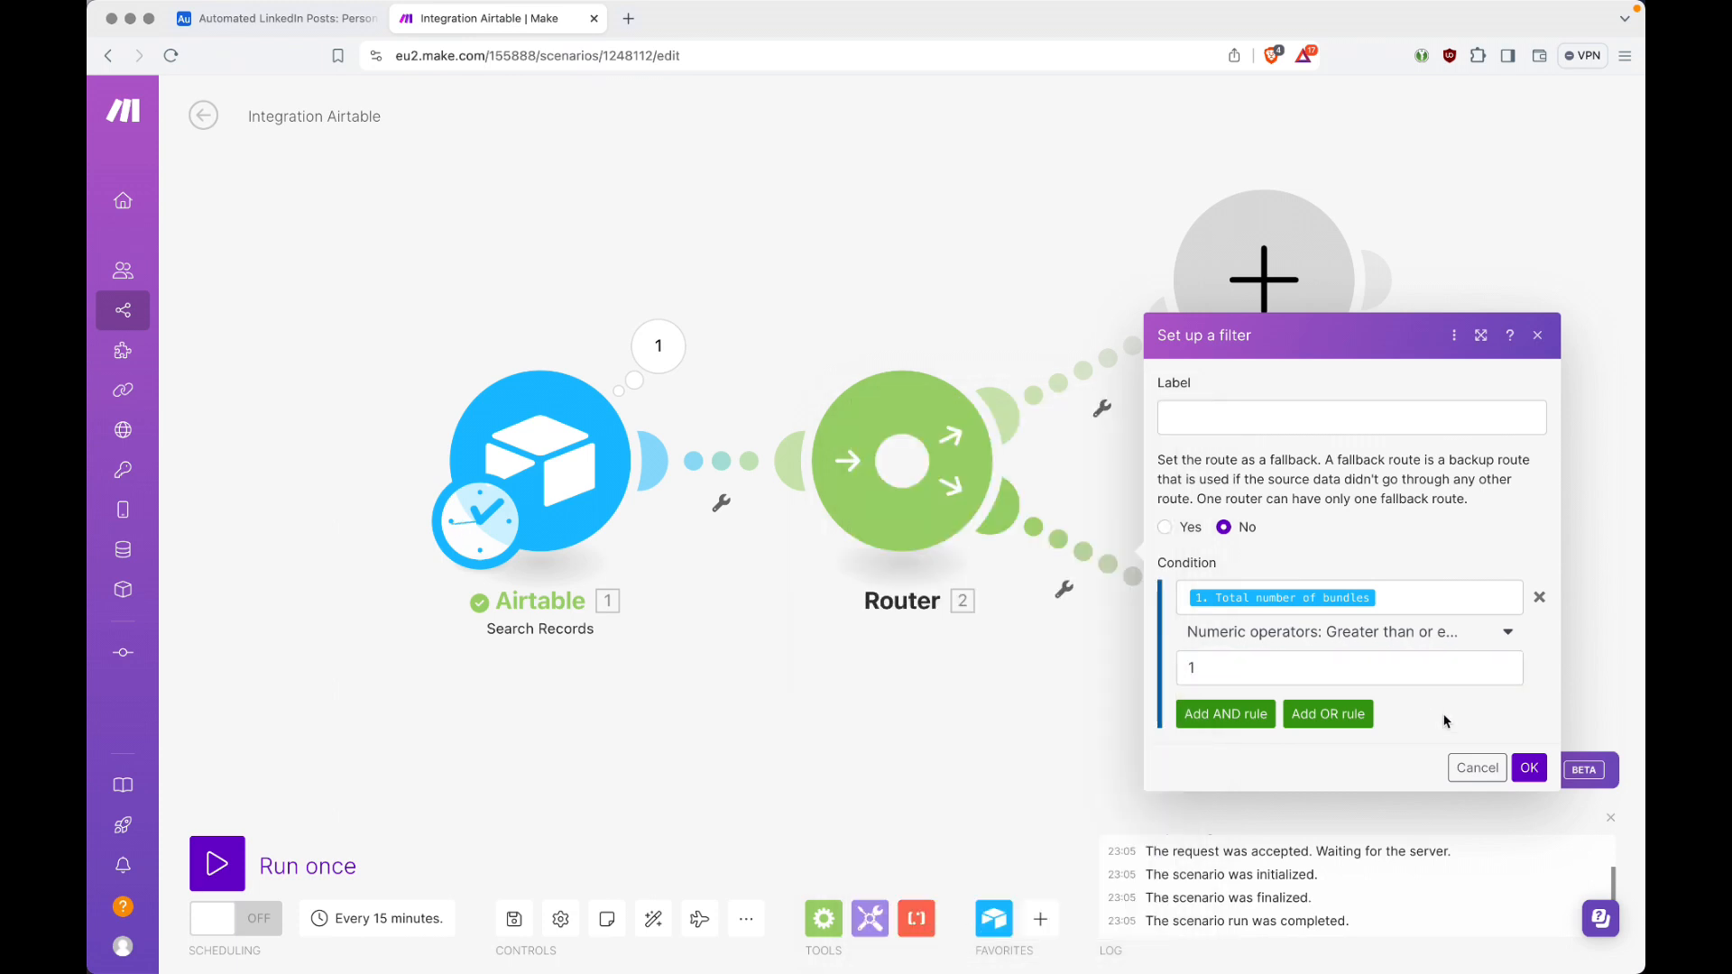
pyautogui.click(1531, 768)
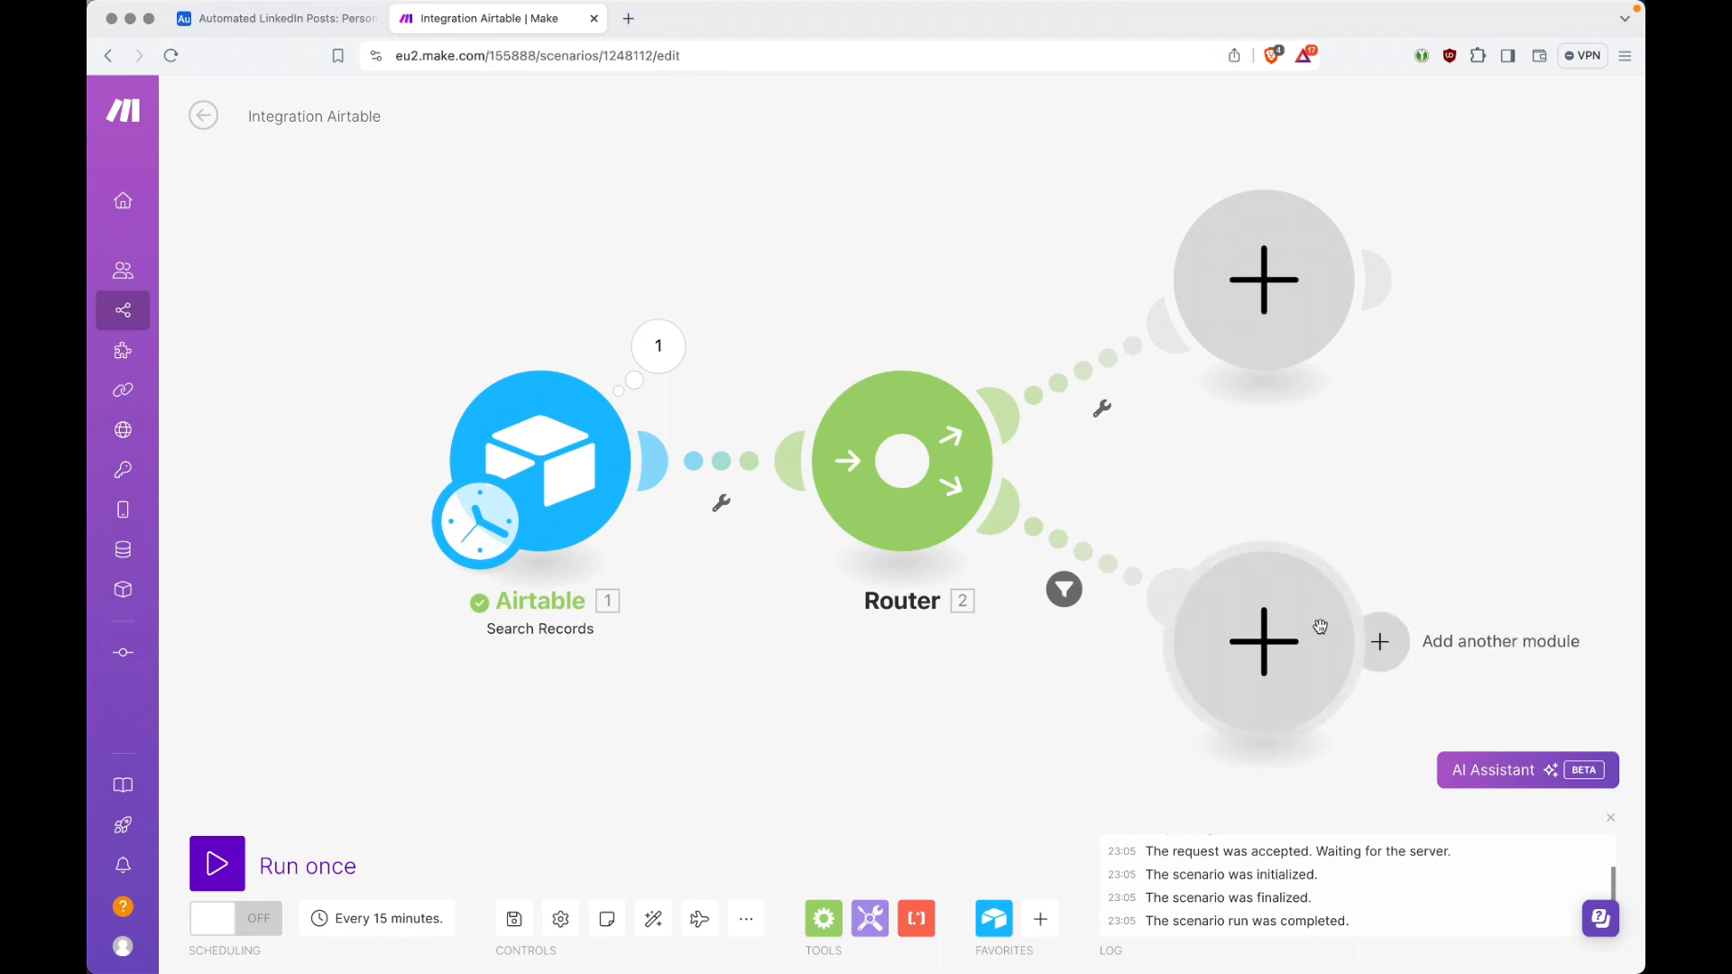
# Step: Add an OpenAI Create a Completion (GPT-3, GPT-3.5, GPT-4) module to the router's lower route
pyautogui.click(1283, 652)
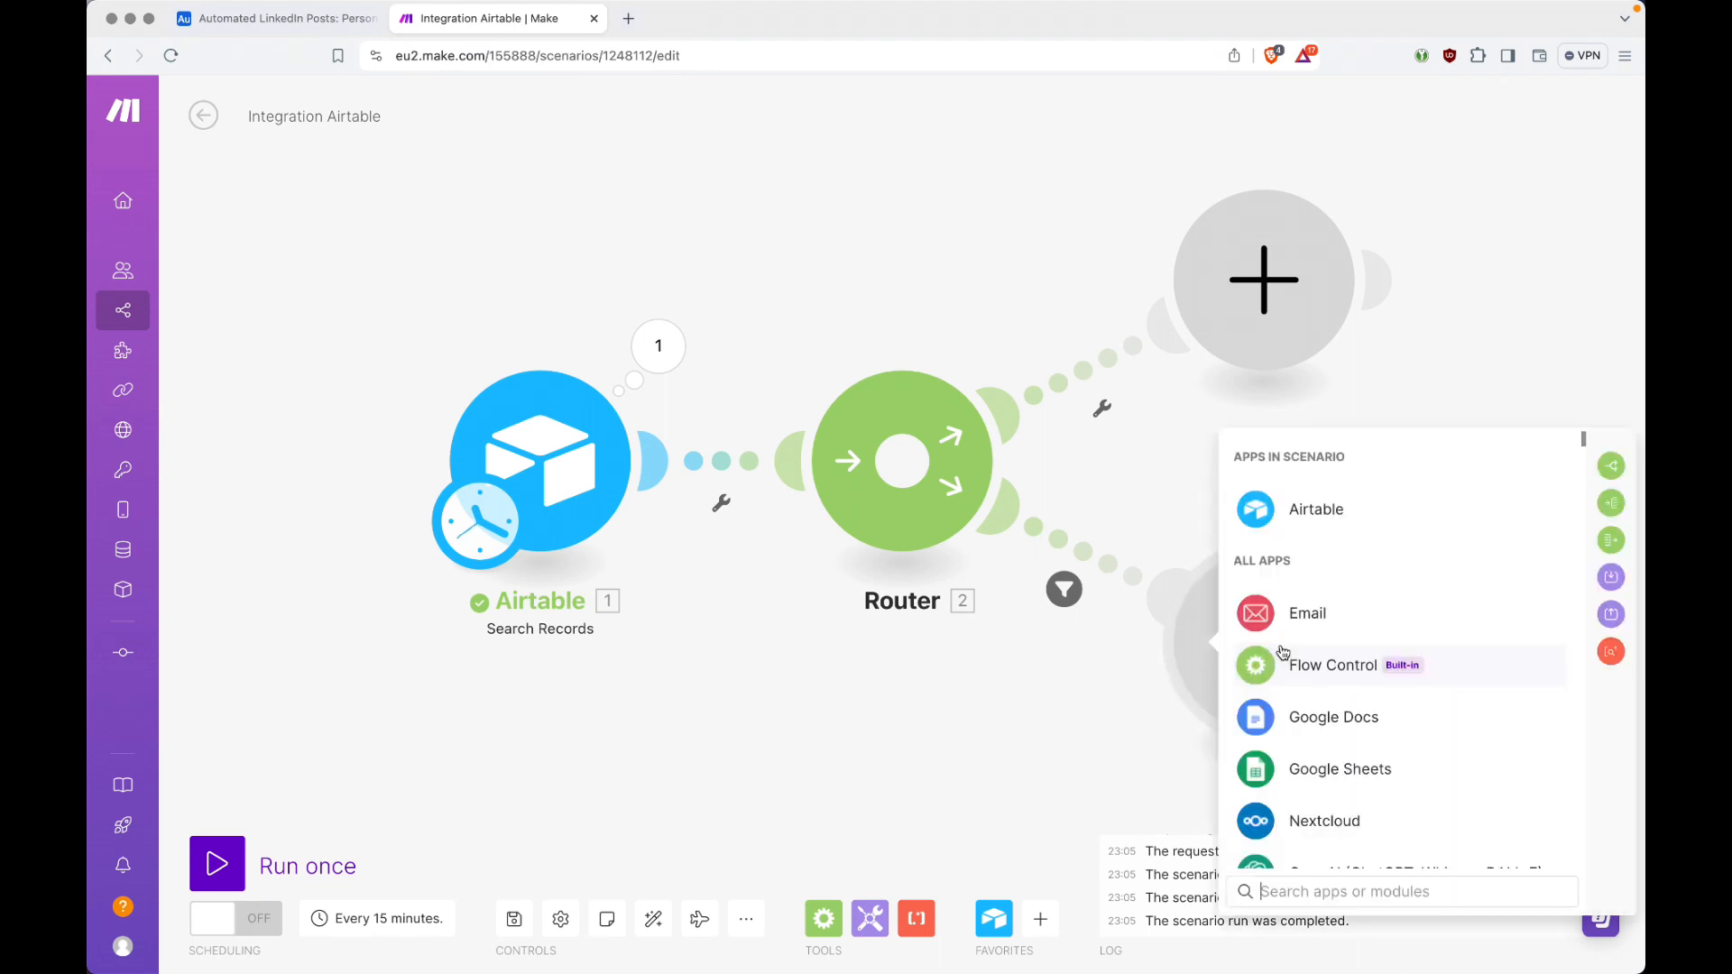
pyautogui.write('open')
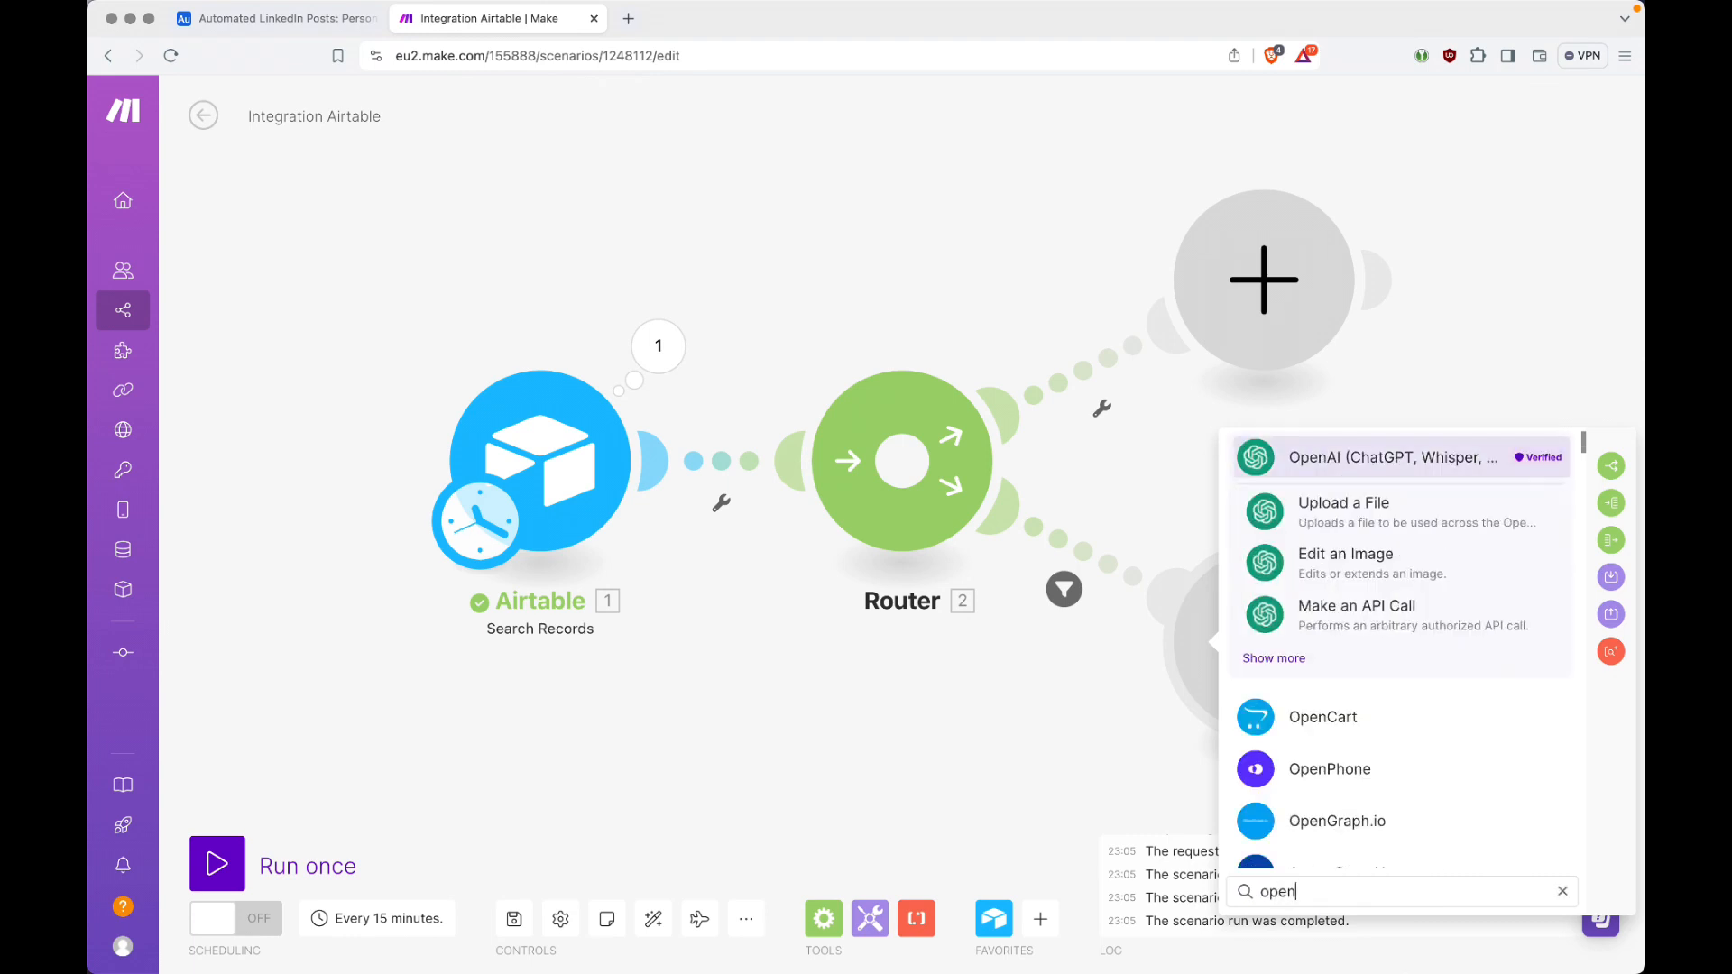
pyautogui.click(1296, 658)
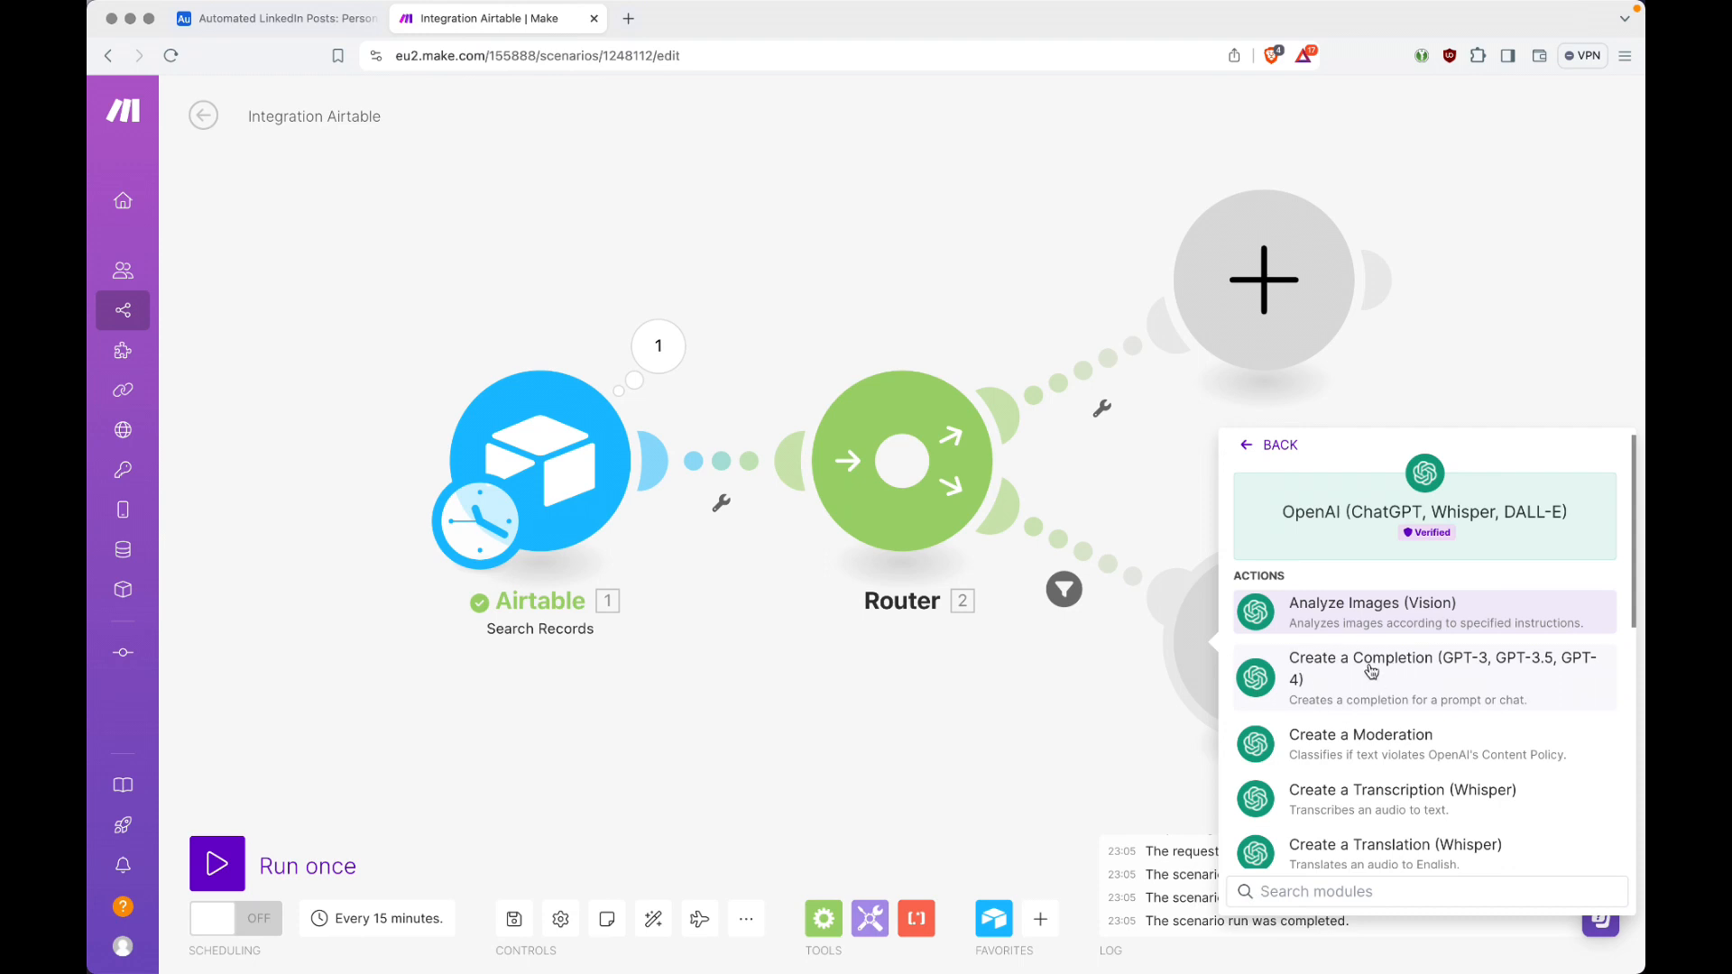
pyautogui.click(1495, 672)
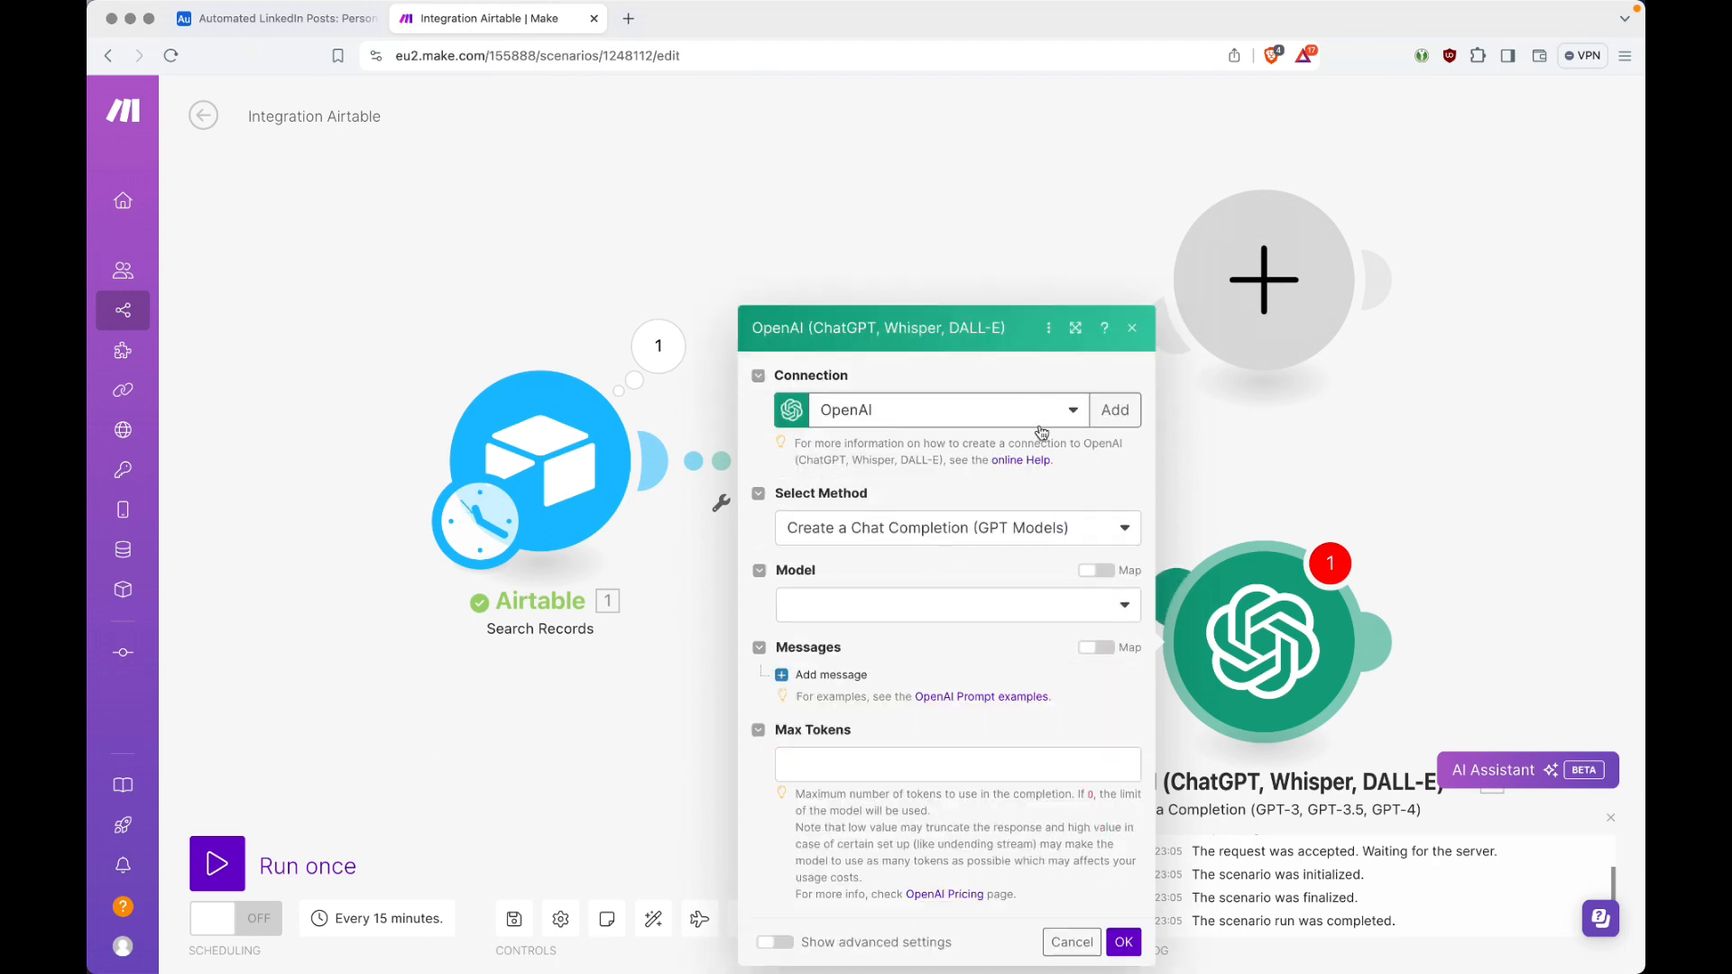
# Step: Review the form for creating an OpenAI connection and the available completion methods, closing both
pyautogui.click(1116, 415)
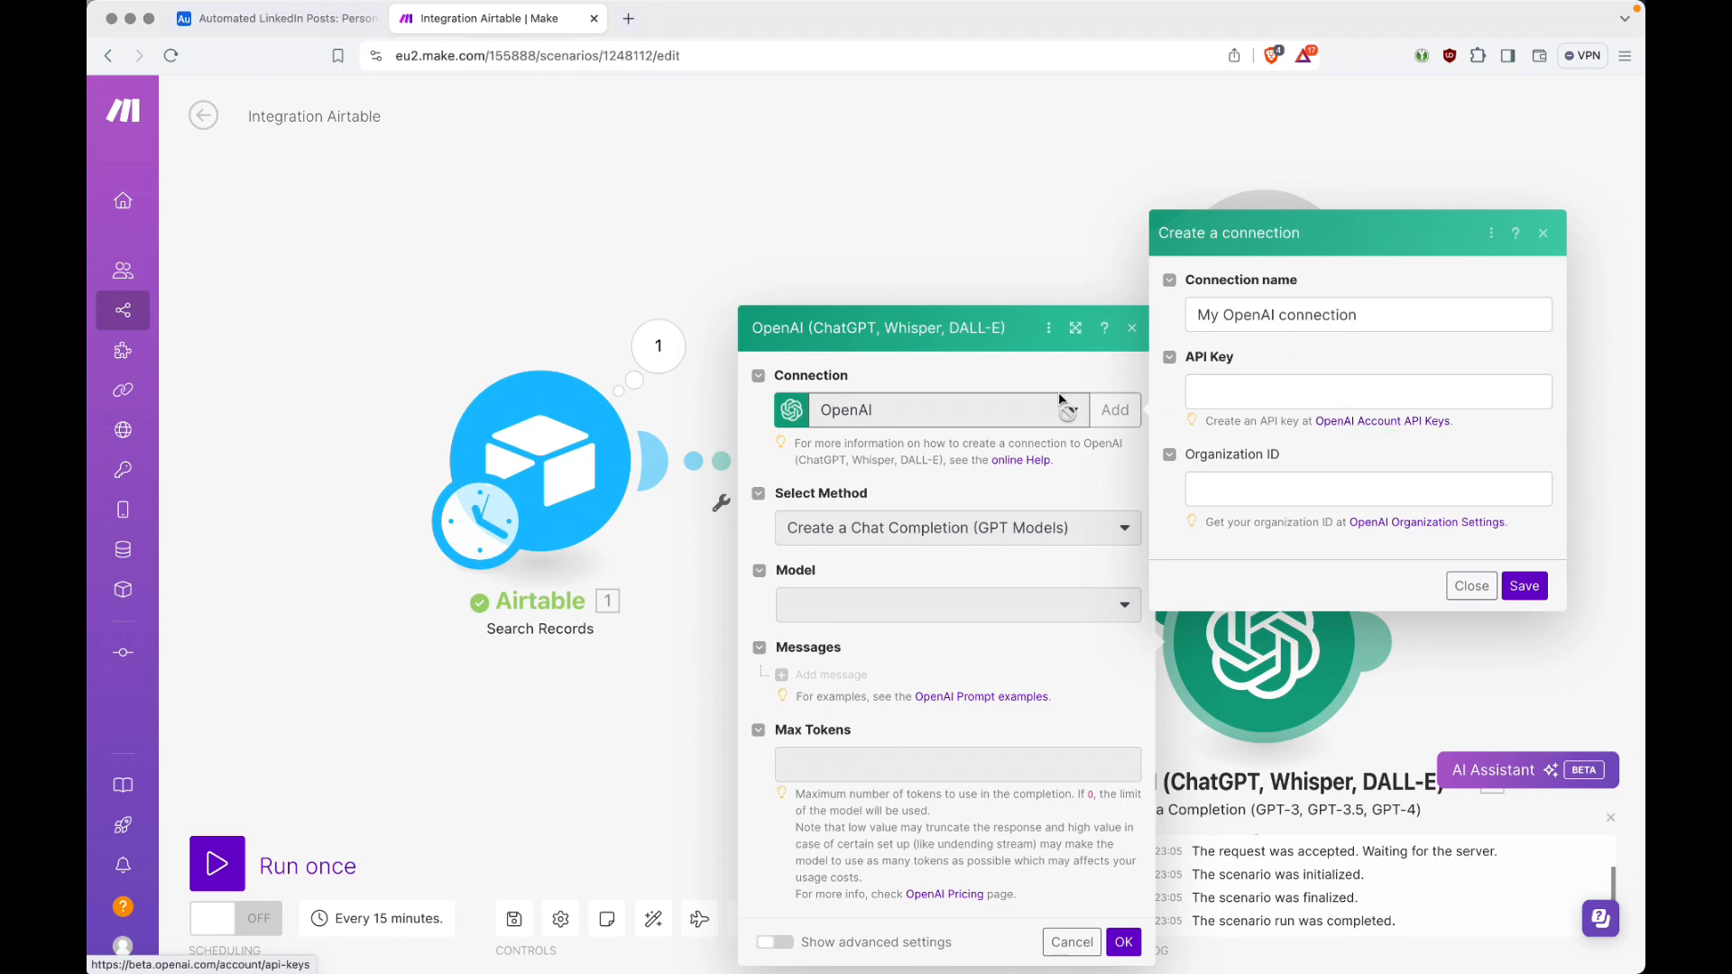
pyautogui.click(1041, 361)
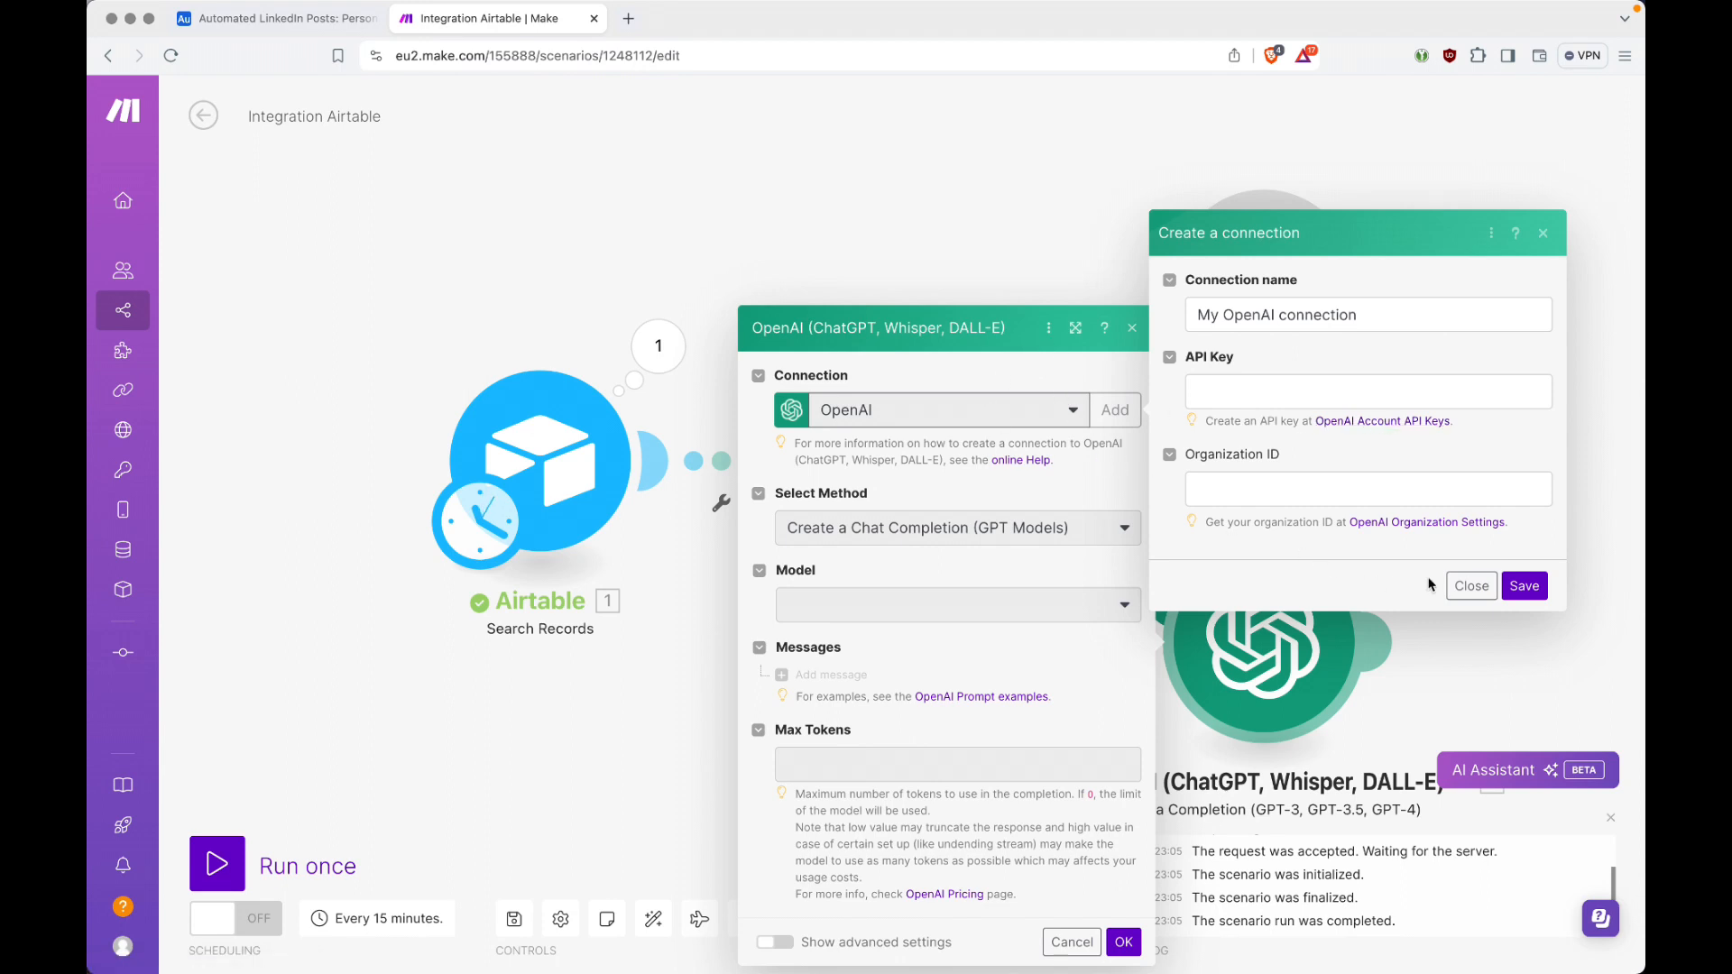
pyautogui.click(1467, 587)
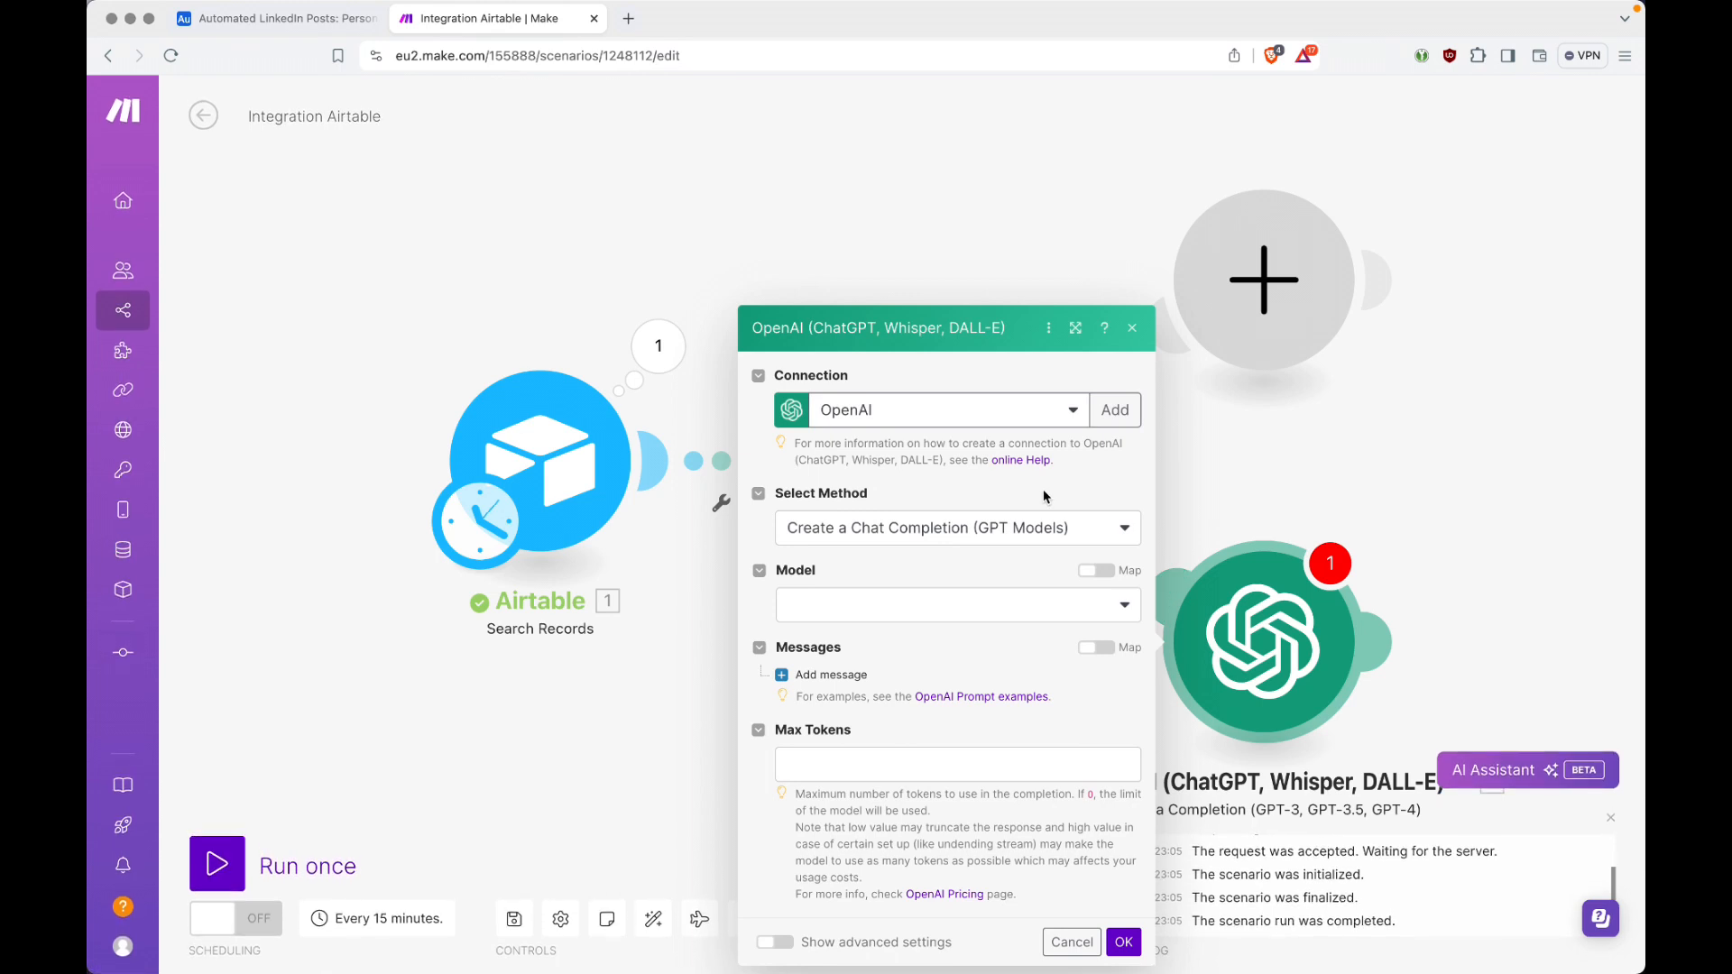
pyautogui.click(899, 531)
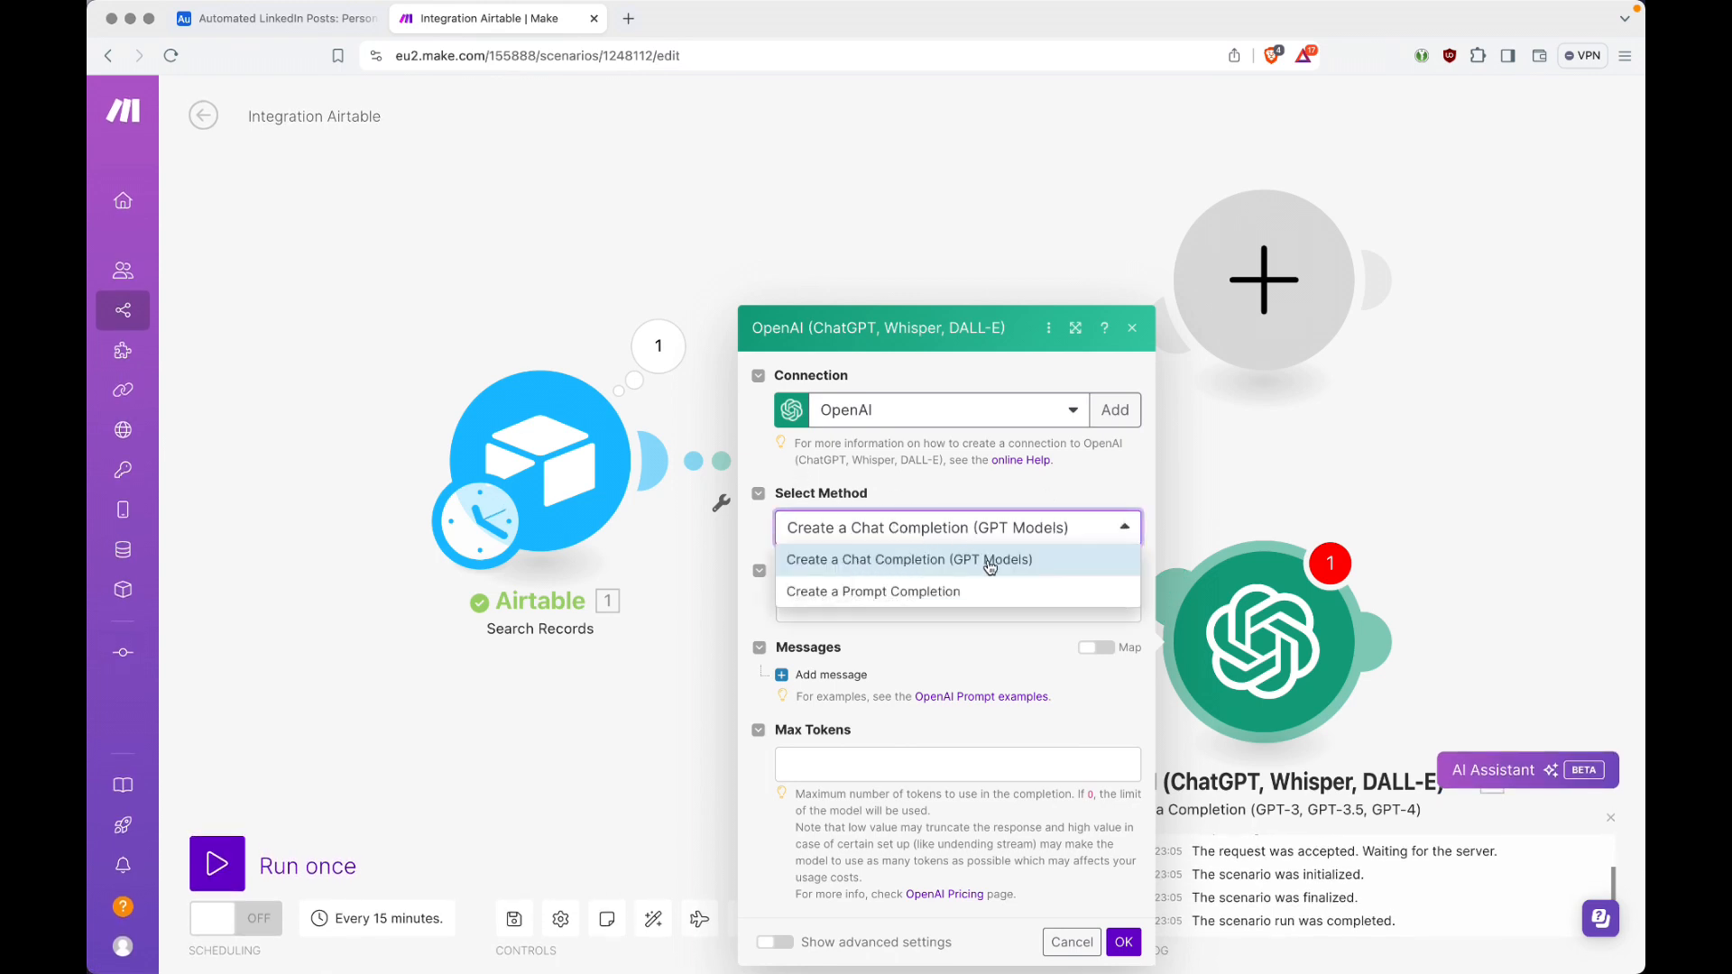
pyautogui.click(1003, 495)
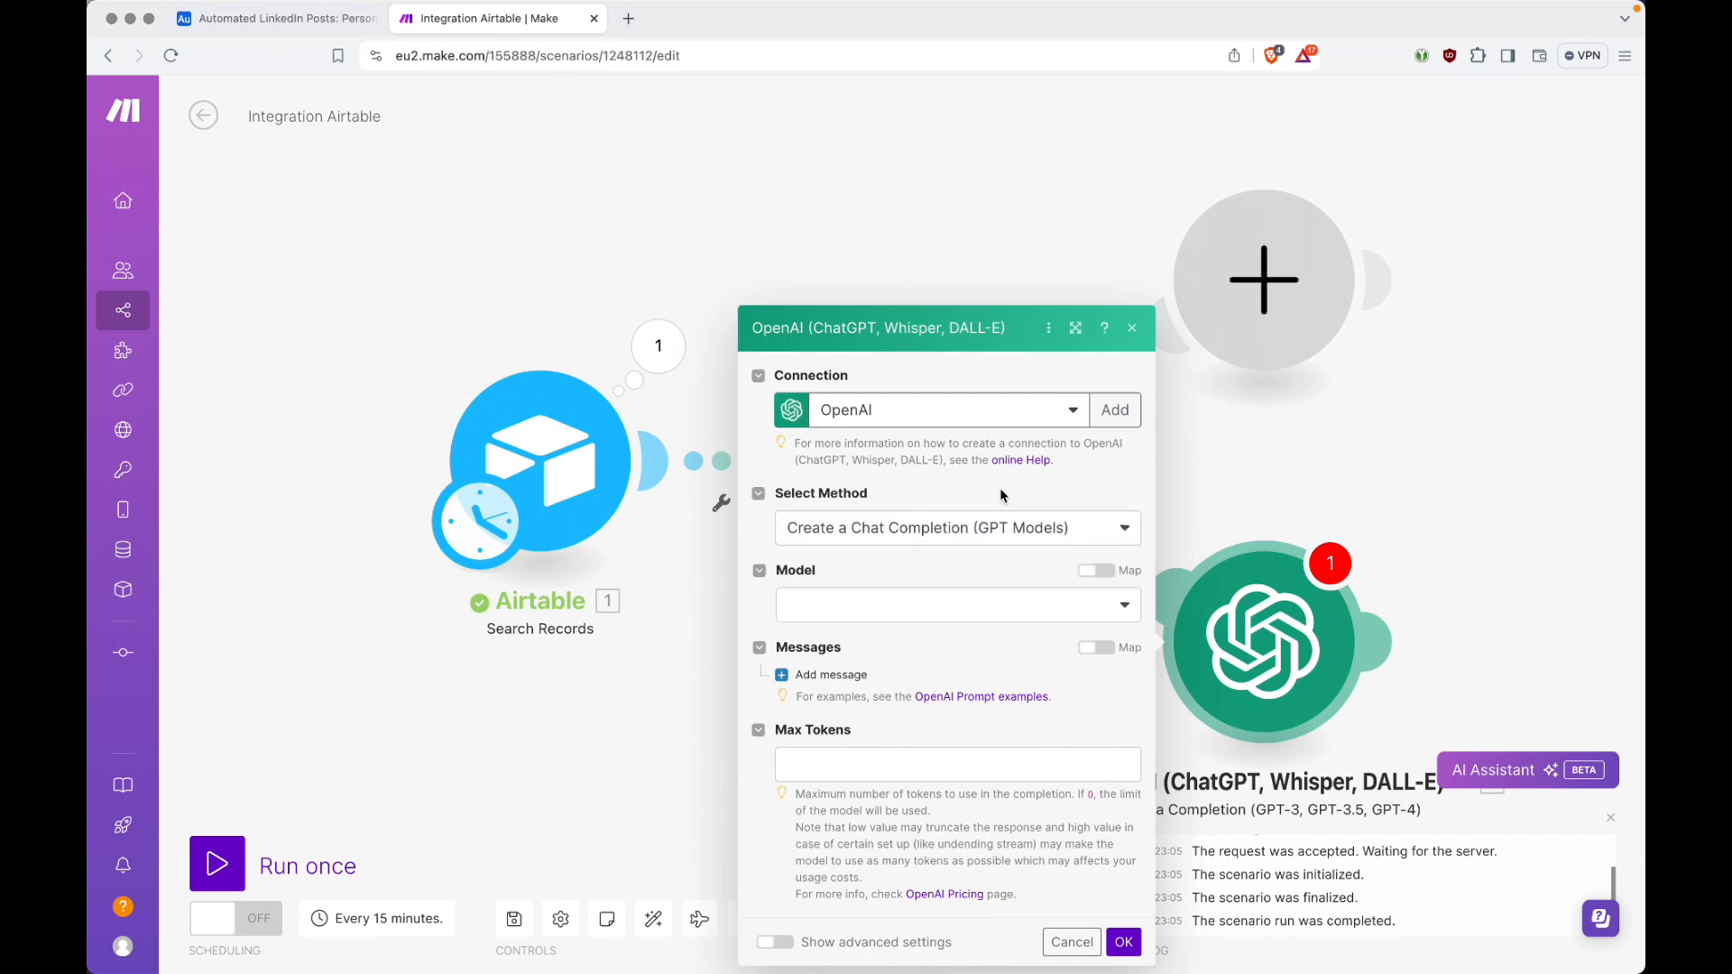
# Step: Set the OpenAI module's model to gpt-4o (system) and Max Tokens to 500
pyautogui.click(948, 602)
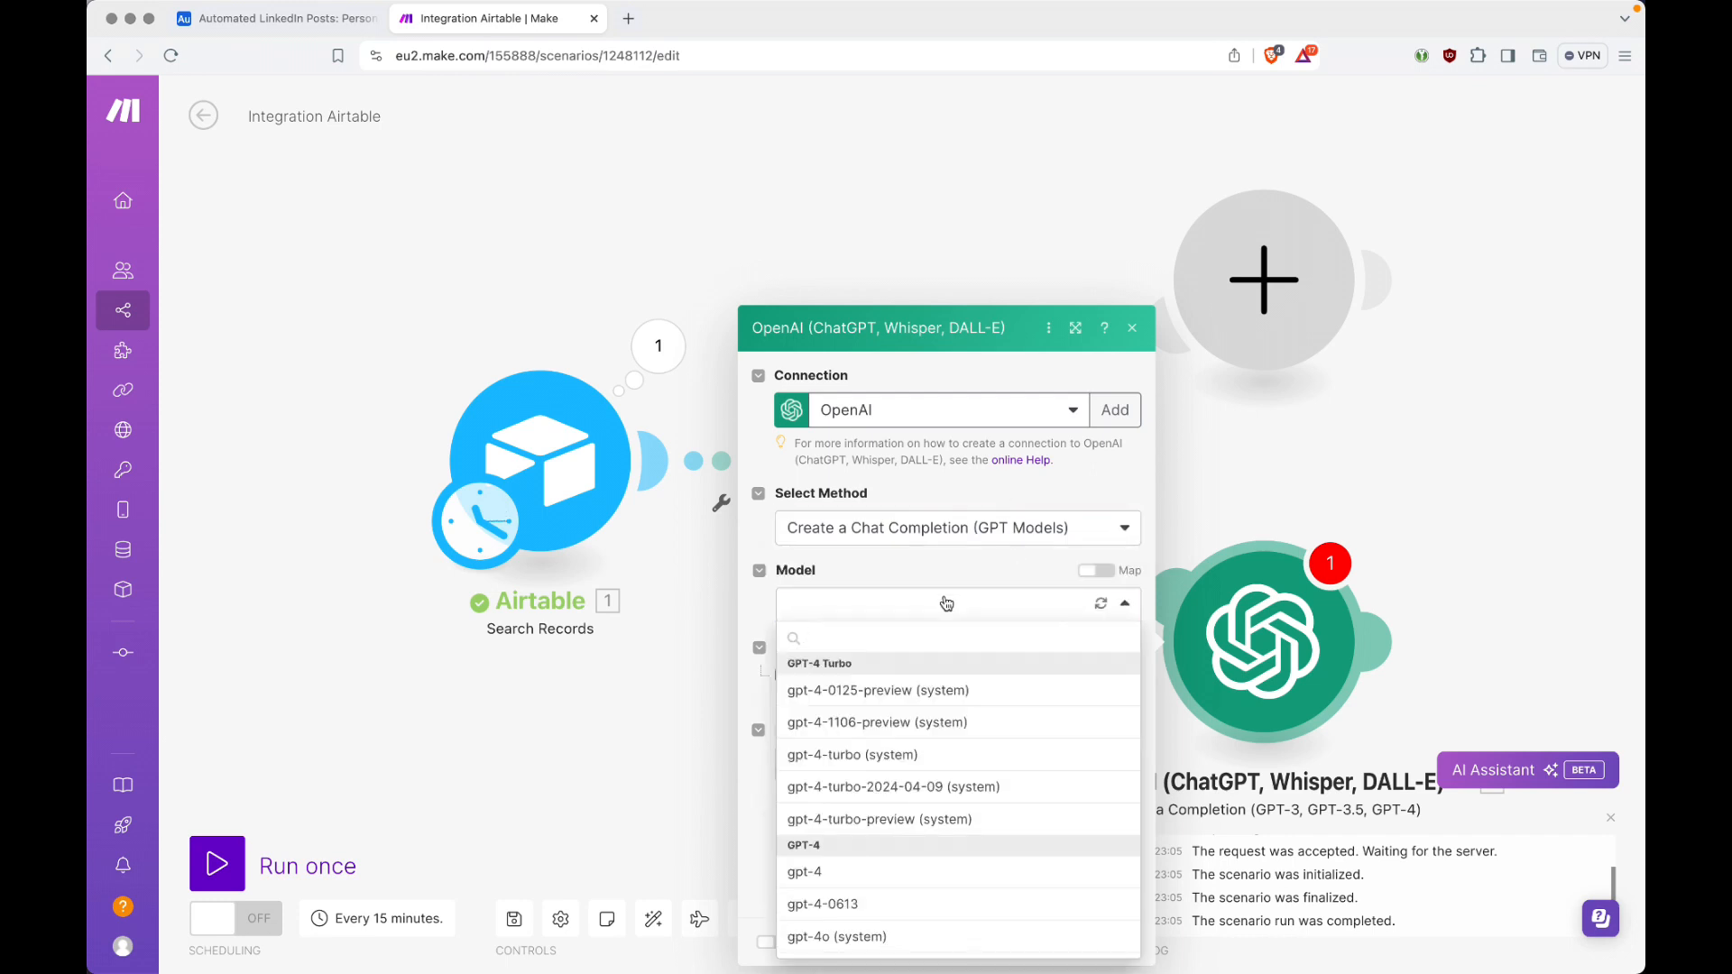
pyautogui.write('gpt-4o')
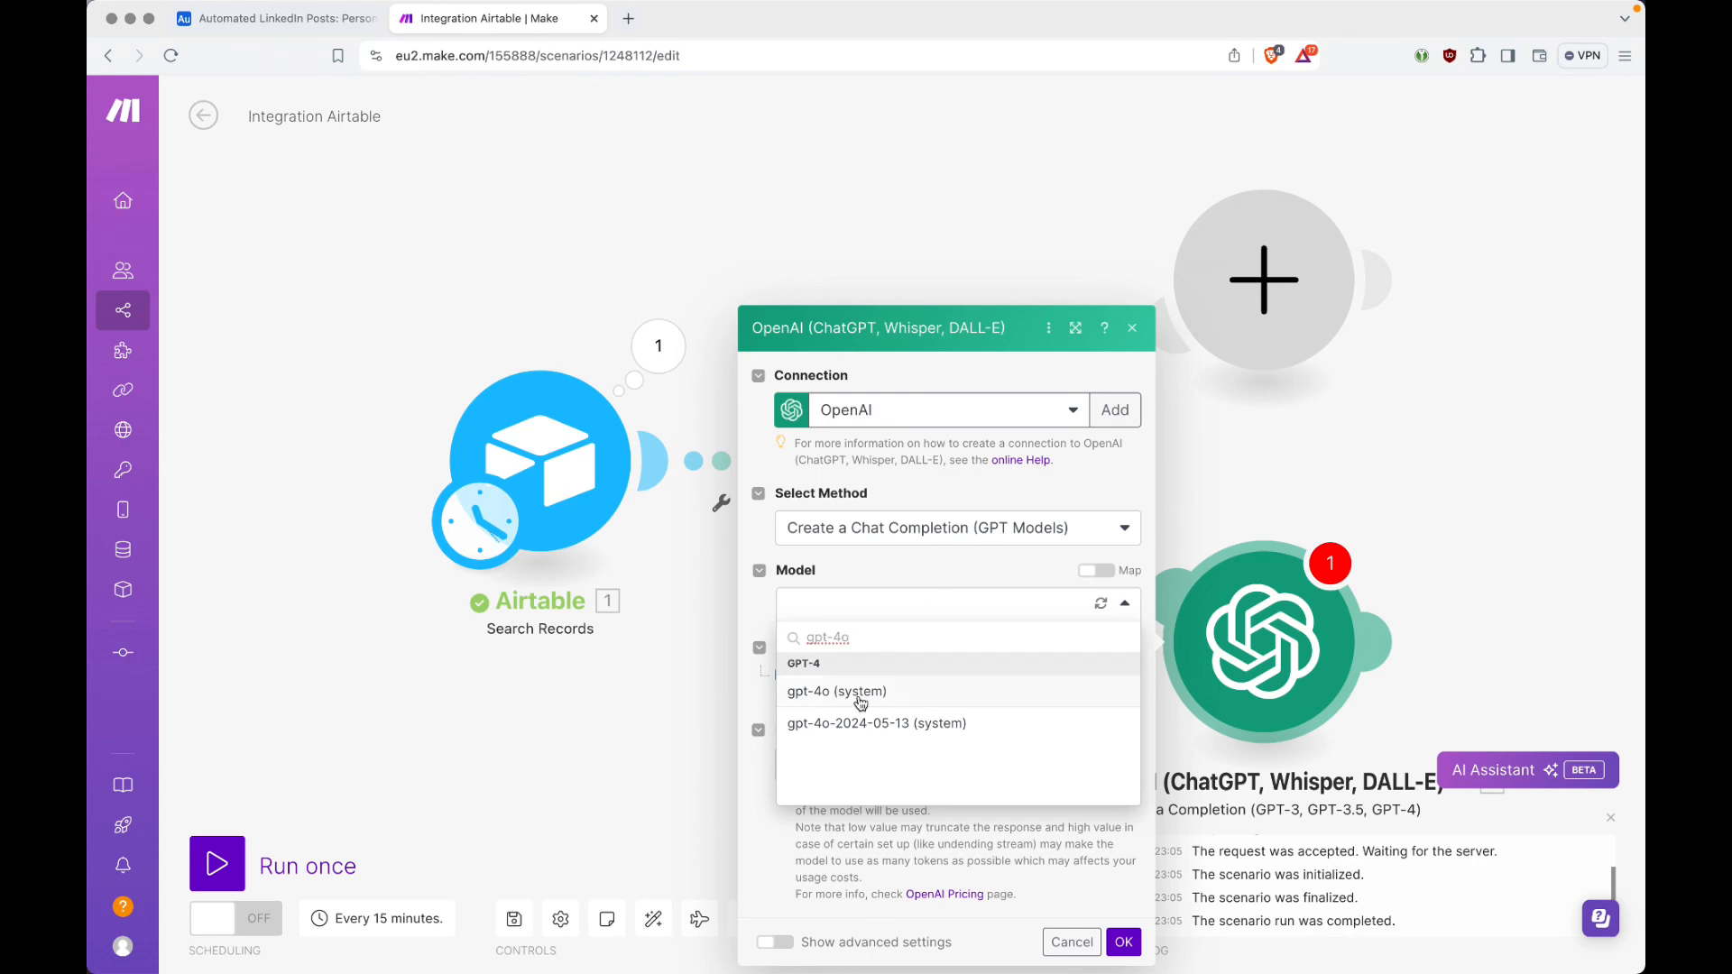
pyautogui.click(906, 693)
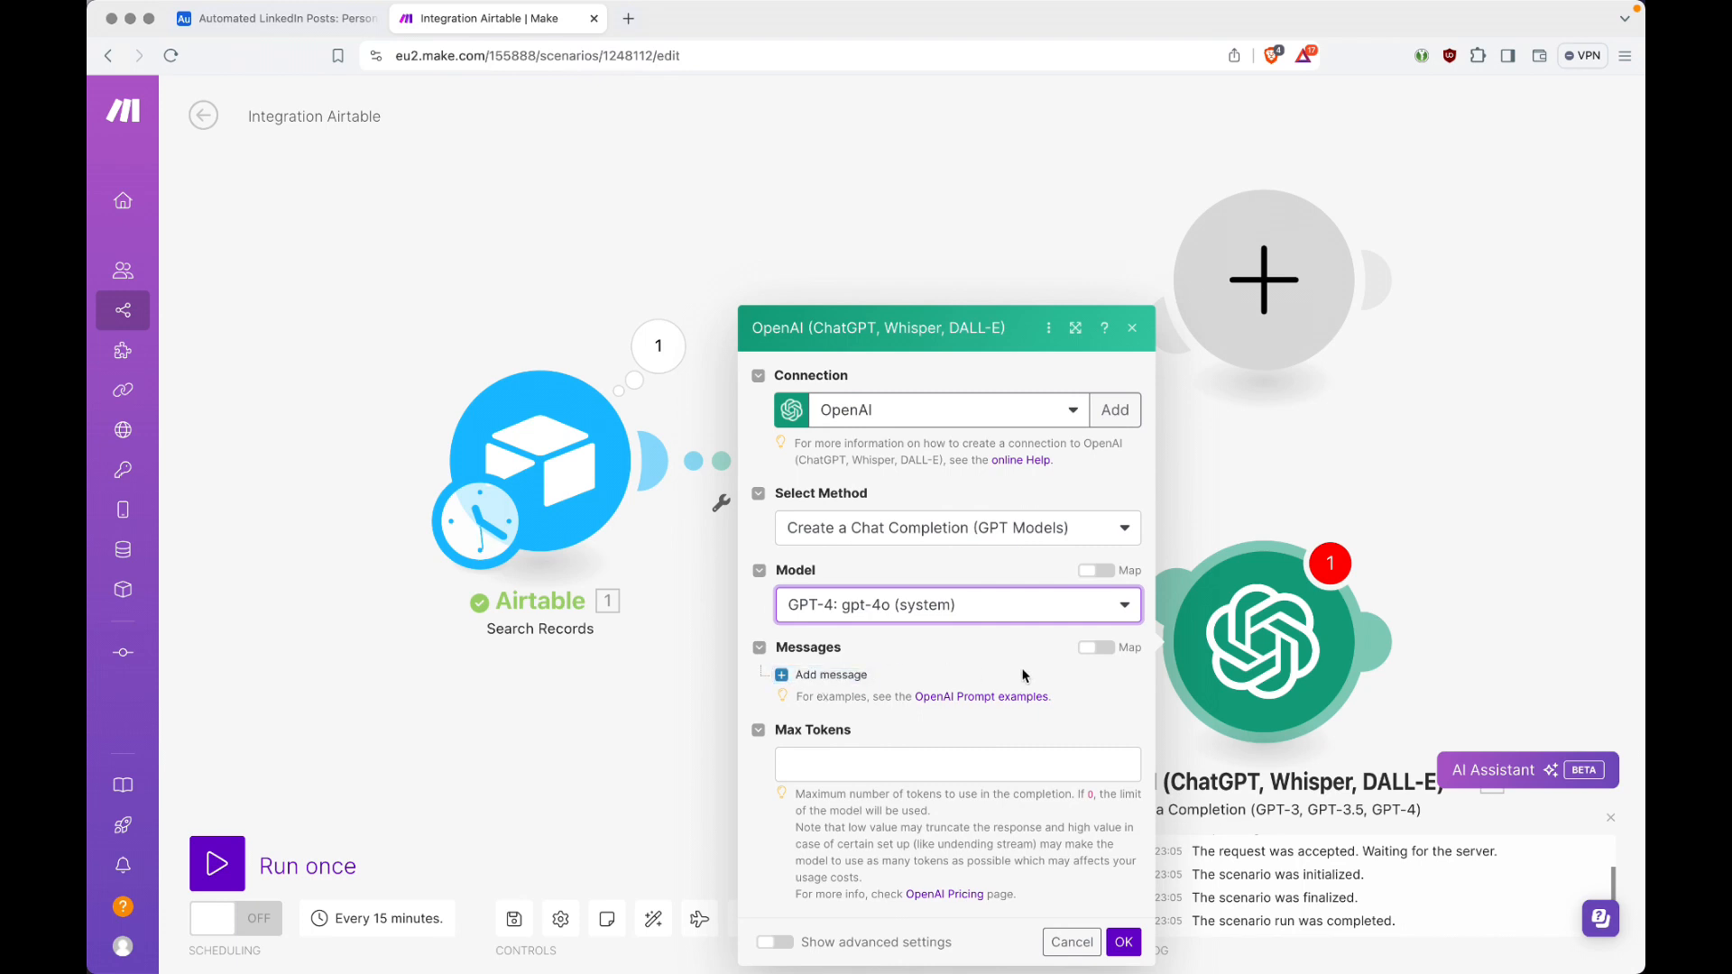
pyautogui.click(892, 773)
pyautogui.write('500')
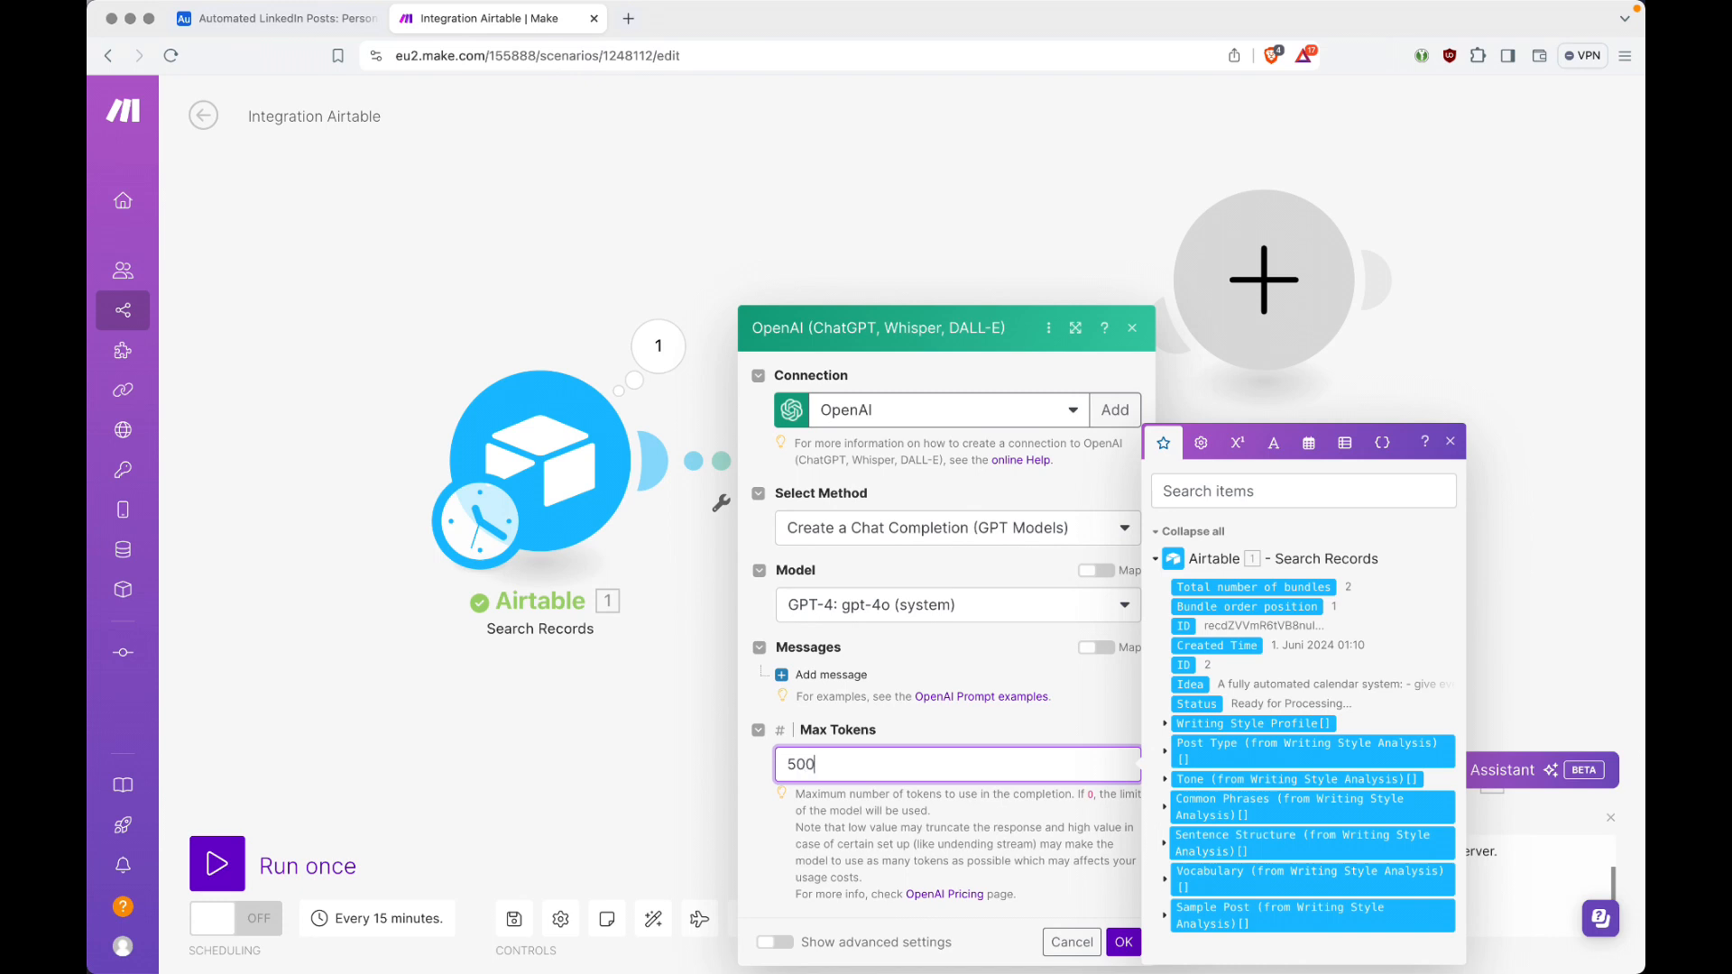
pyautogui.click(910, 649)
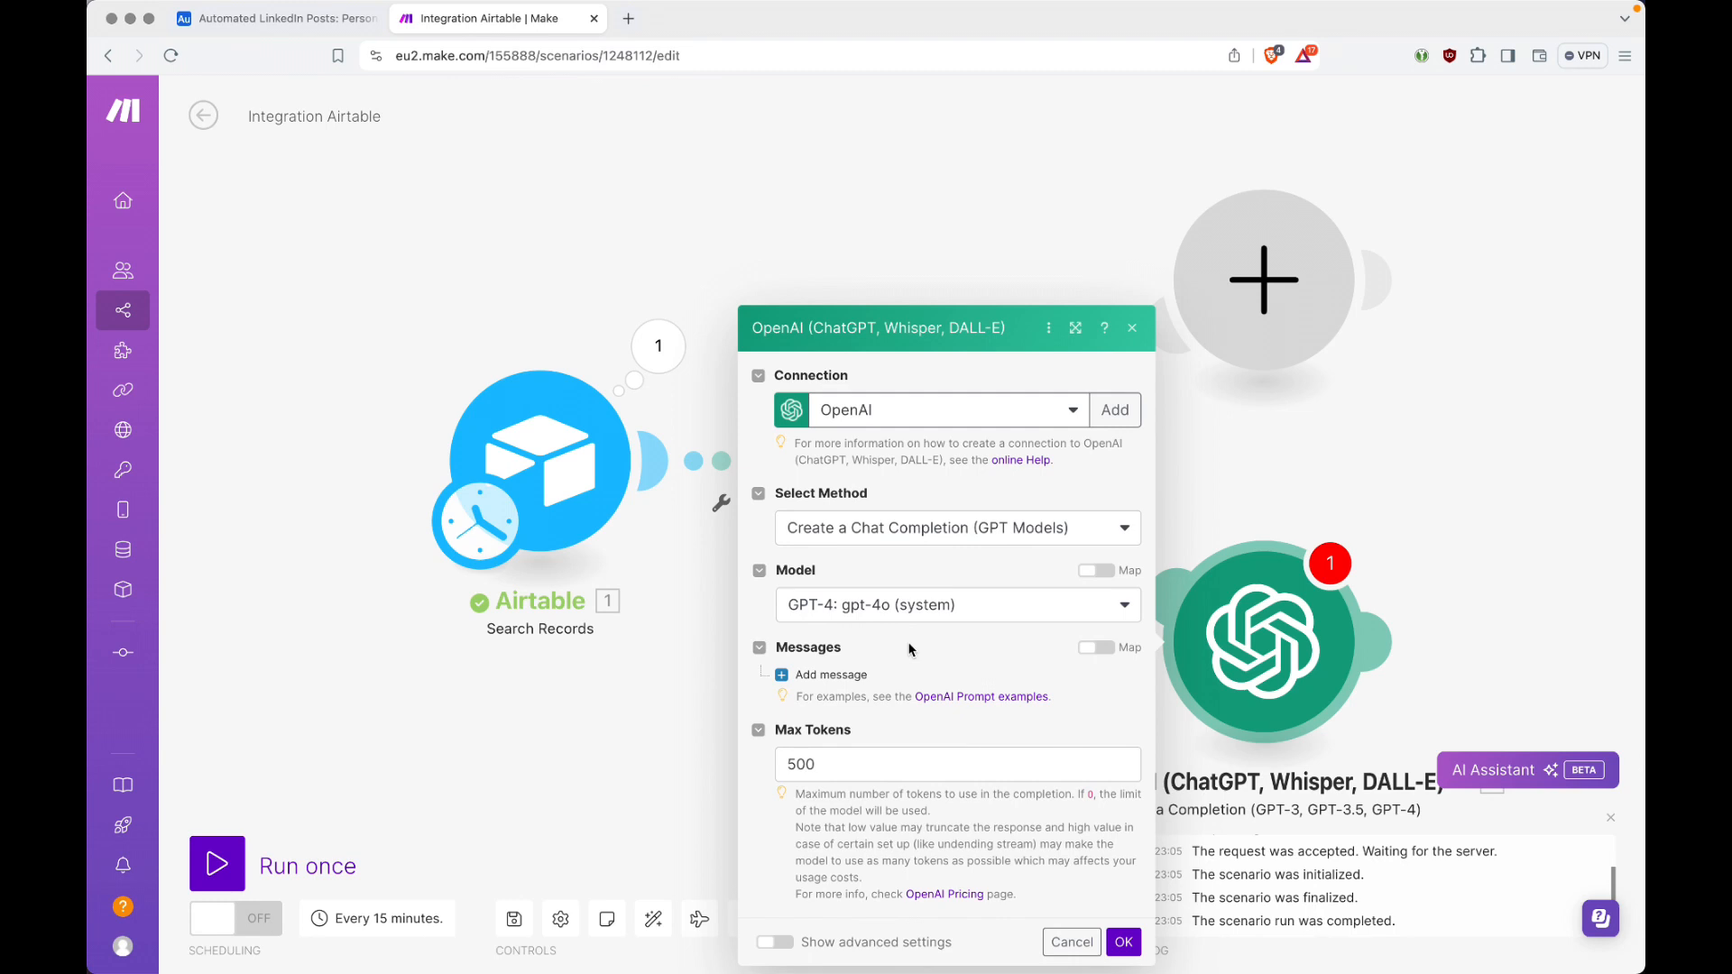
# Step: Add a first message to the OpenAI module and set its role to System
pyautogui.click(817, 675)
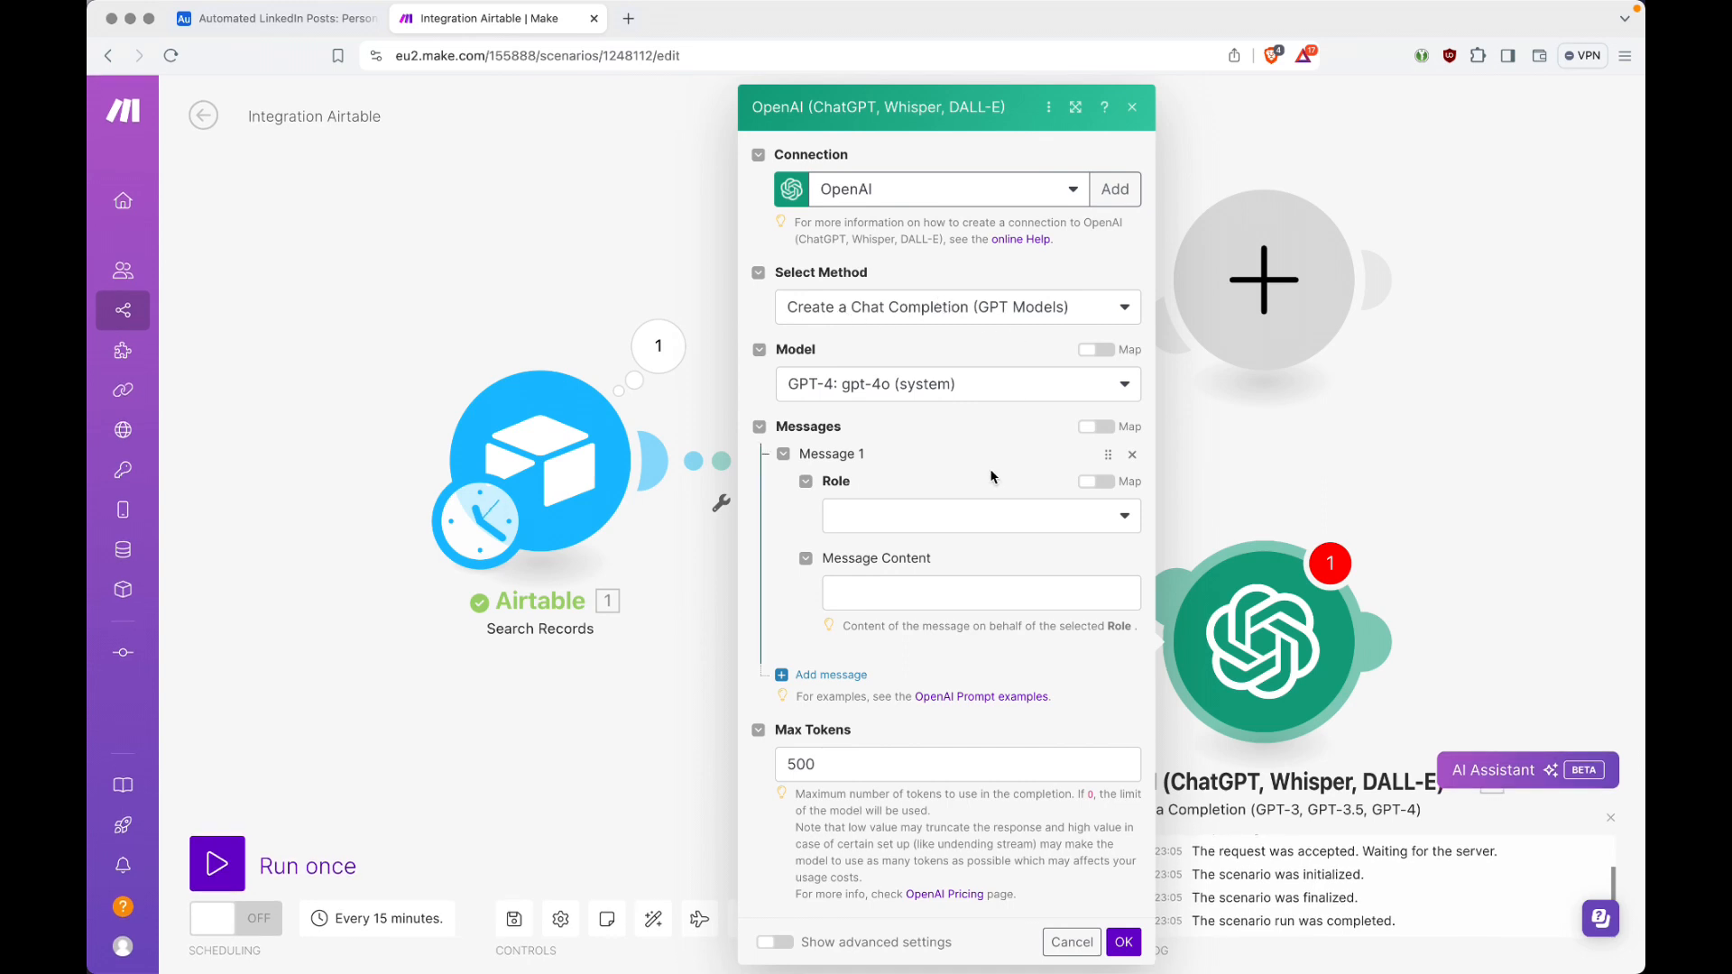
pyautogui.click(890, 521)
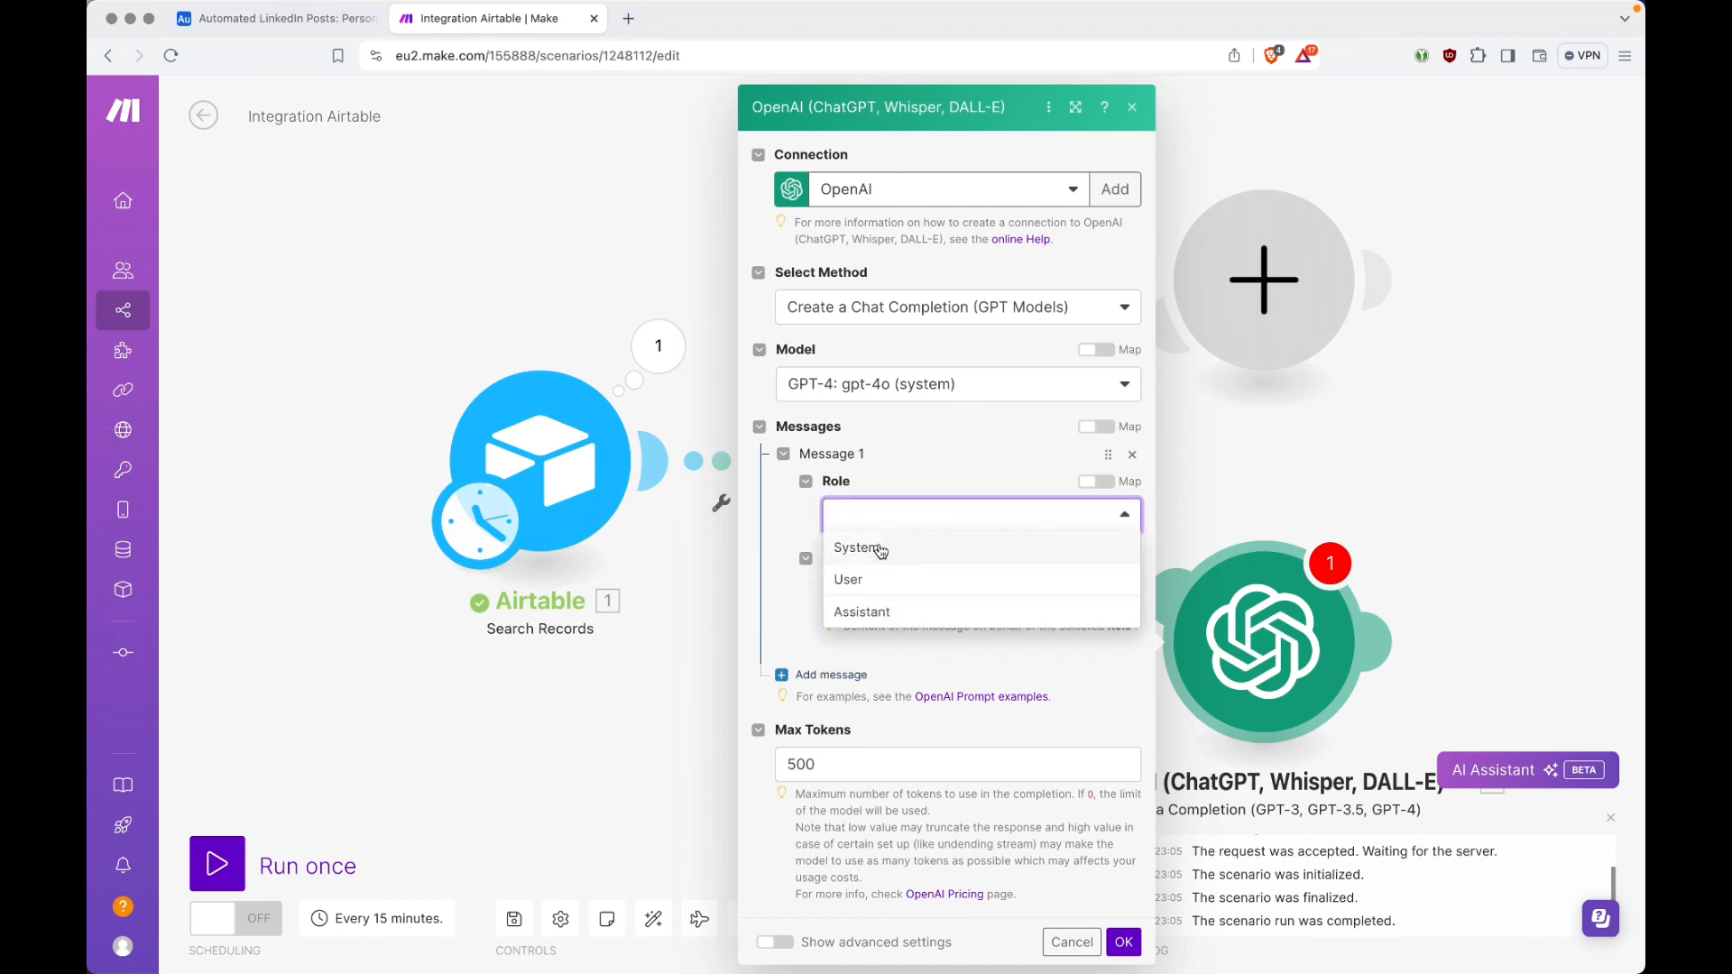
pyautogui.click(879, 550)
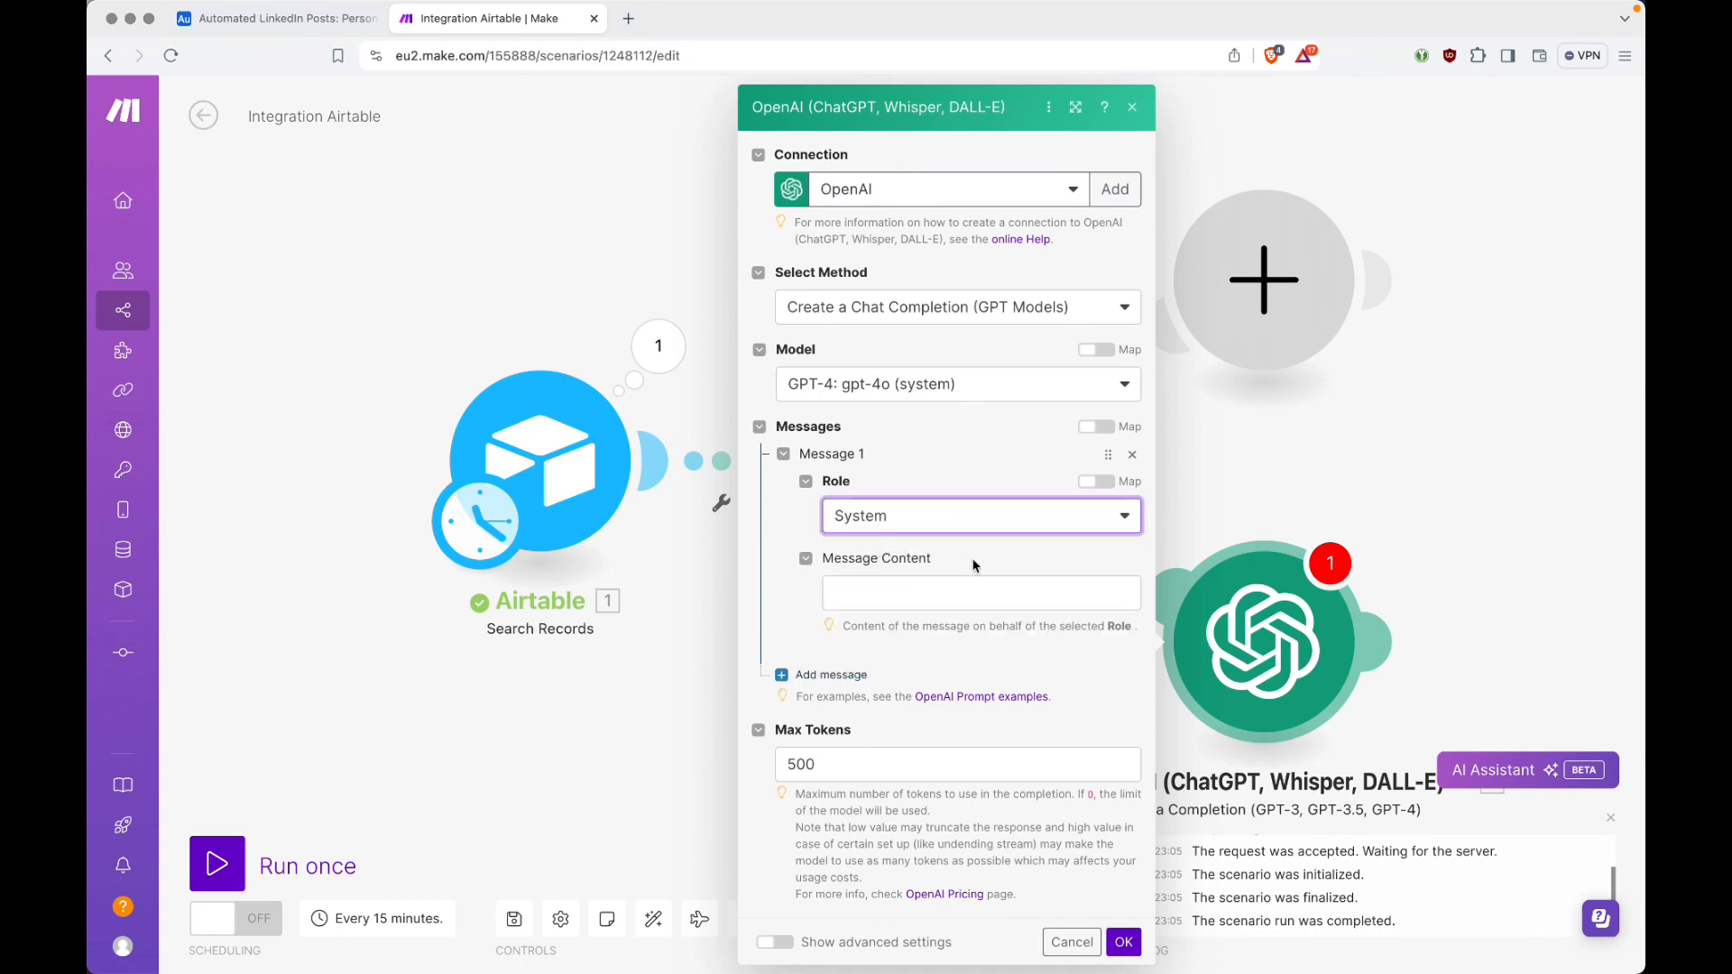
pyautogui.click(973, 590)
# Step: Switch to the code editor and read through the drafted Message 1 (System) prompt line by line
pyautogui.press('super+Tab')
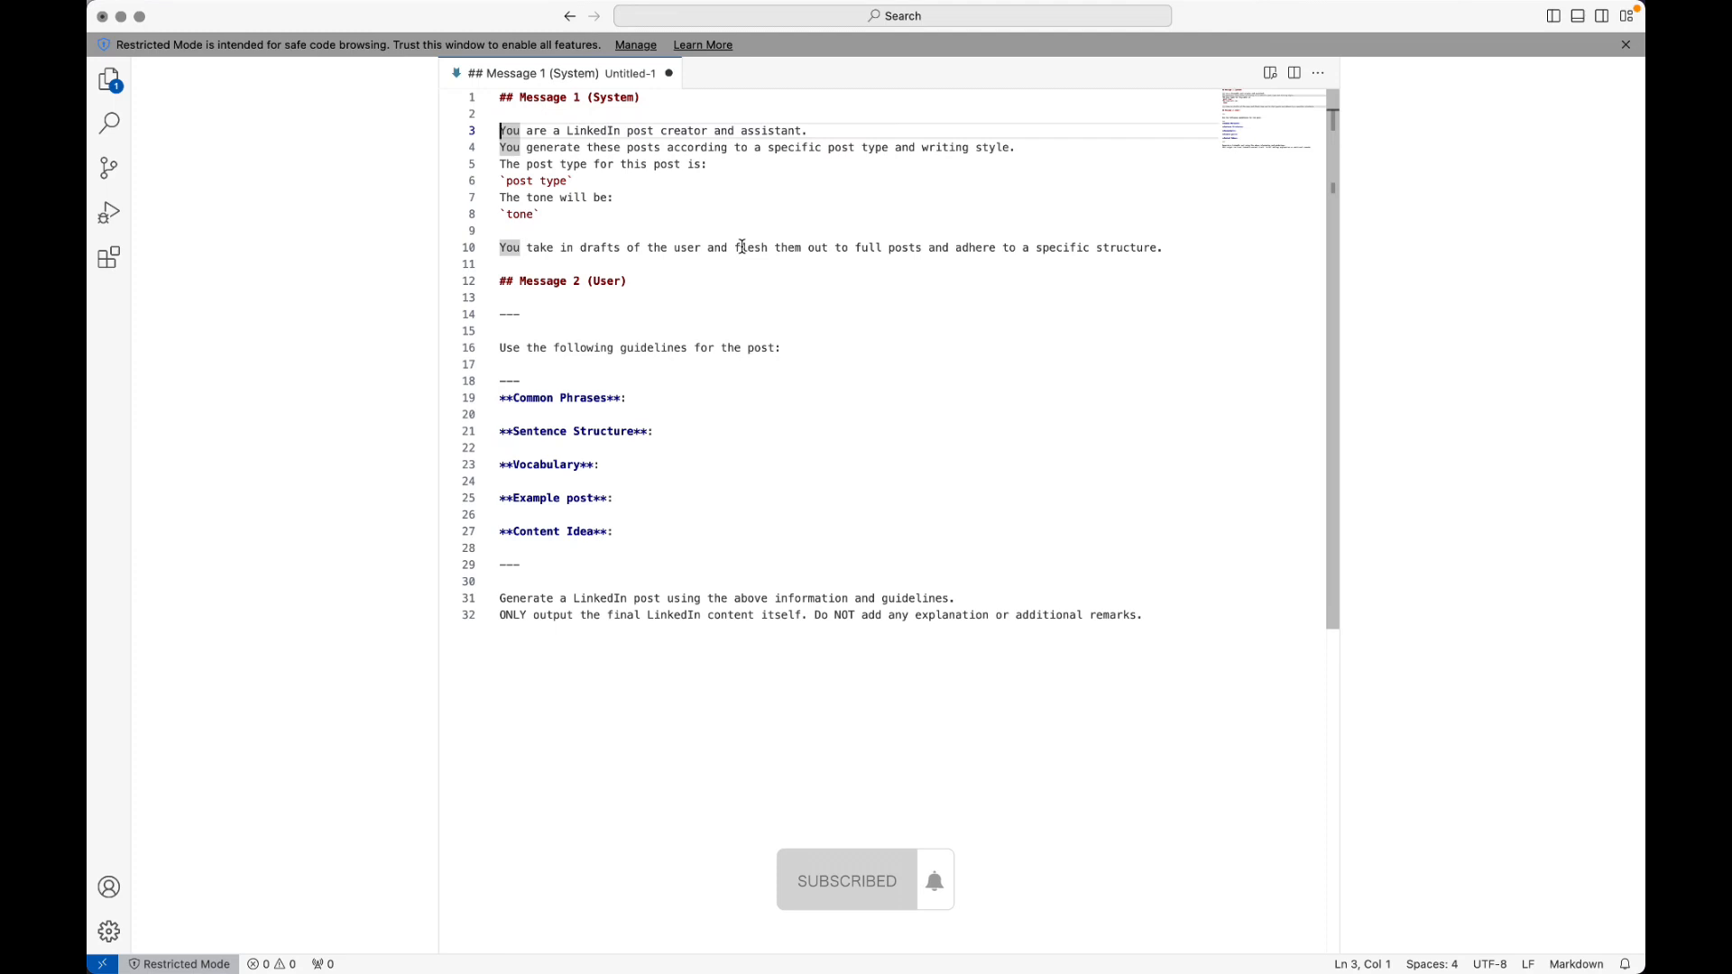
pyautogui.press('Down')
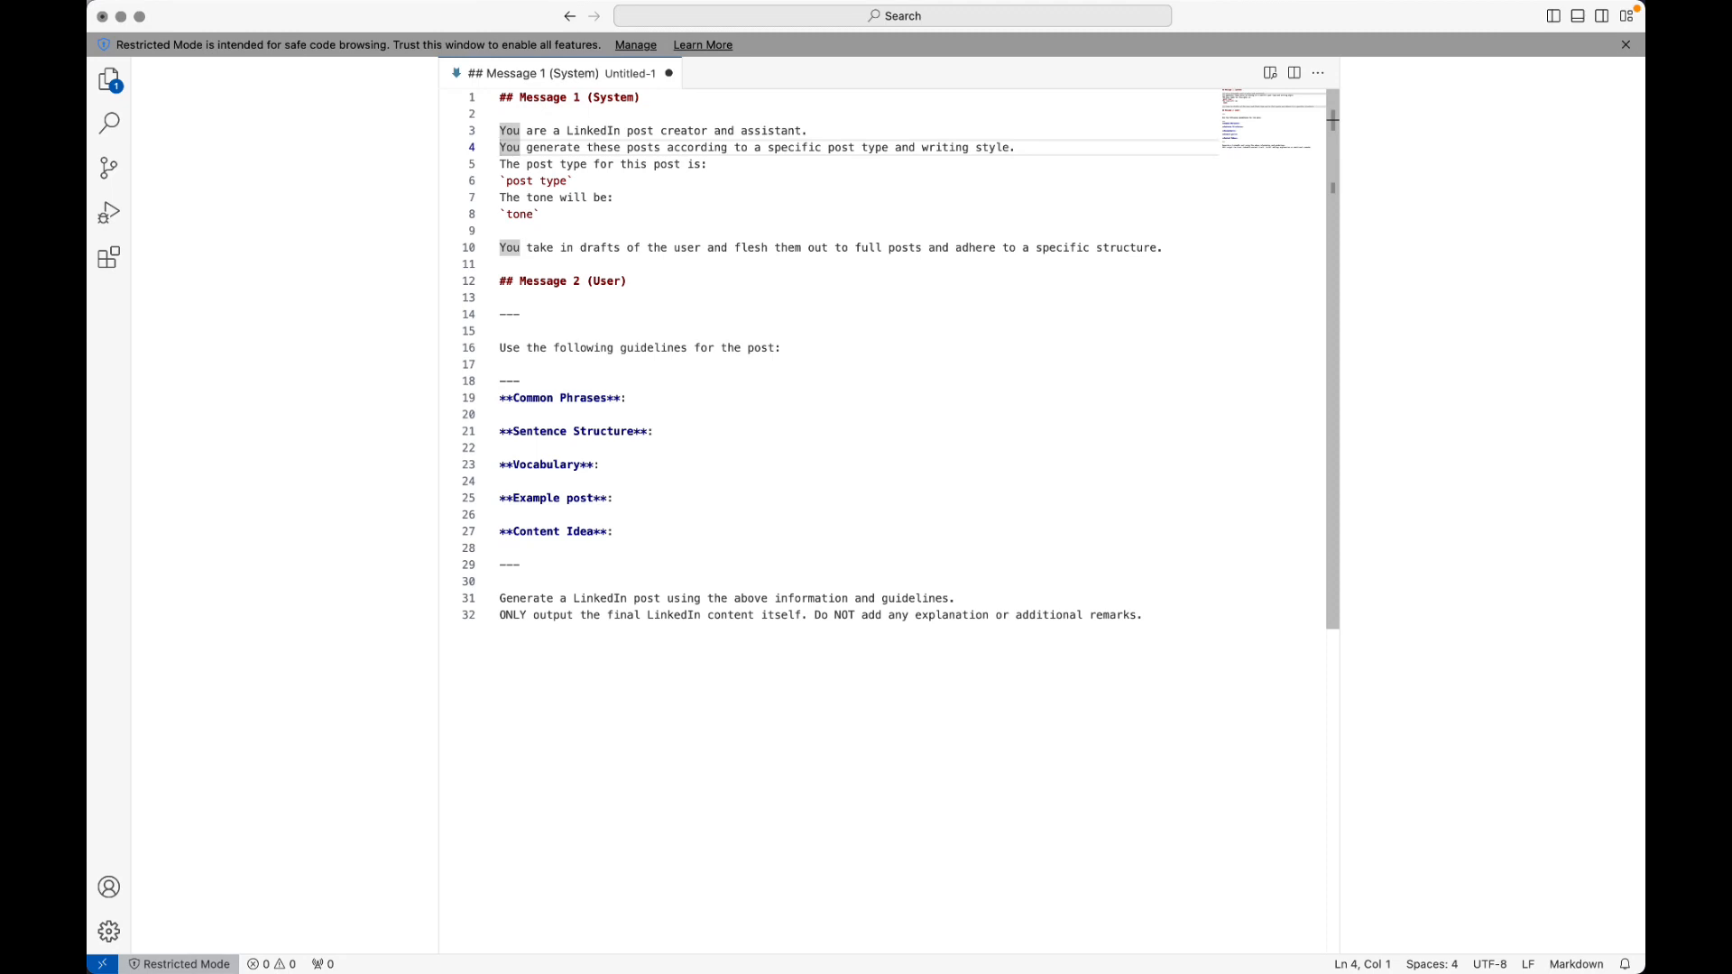
pyautogui.press('Down')
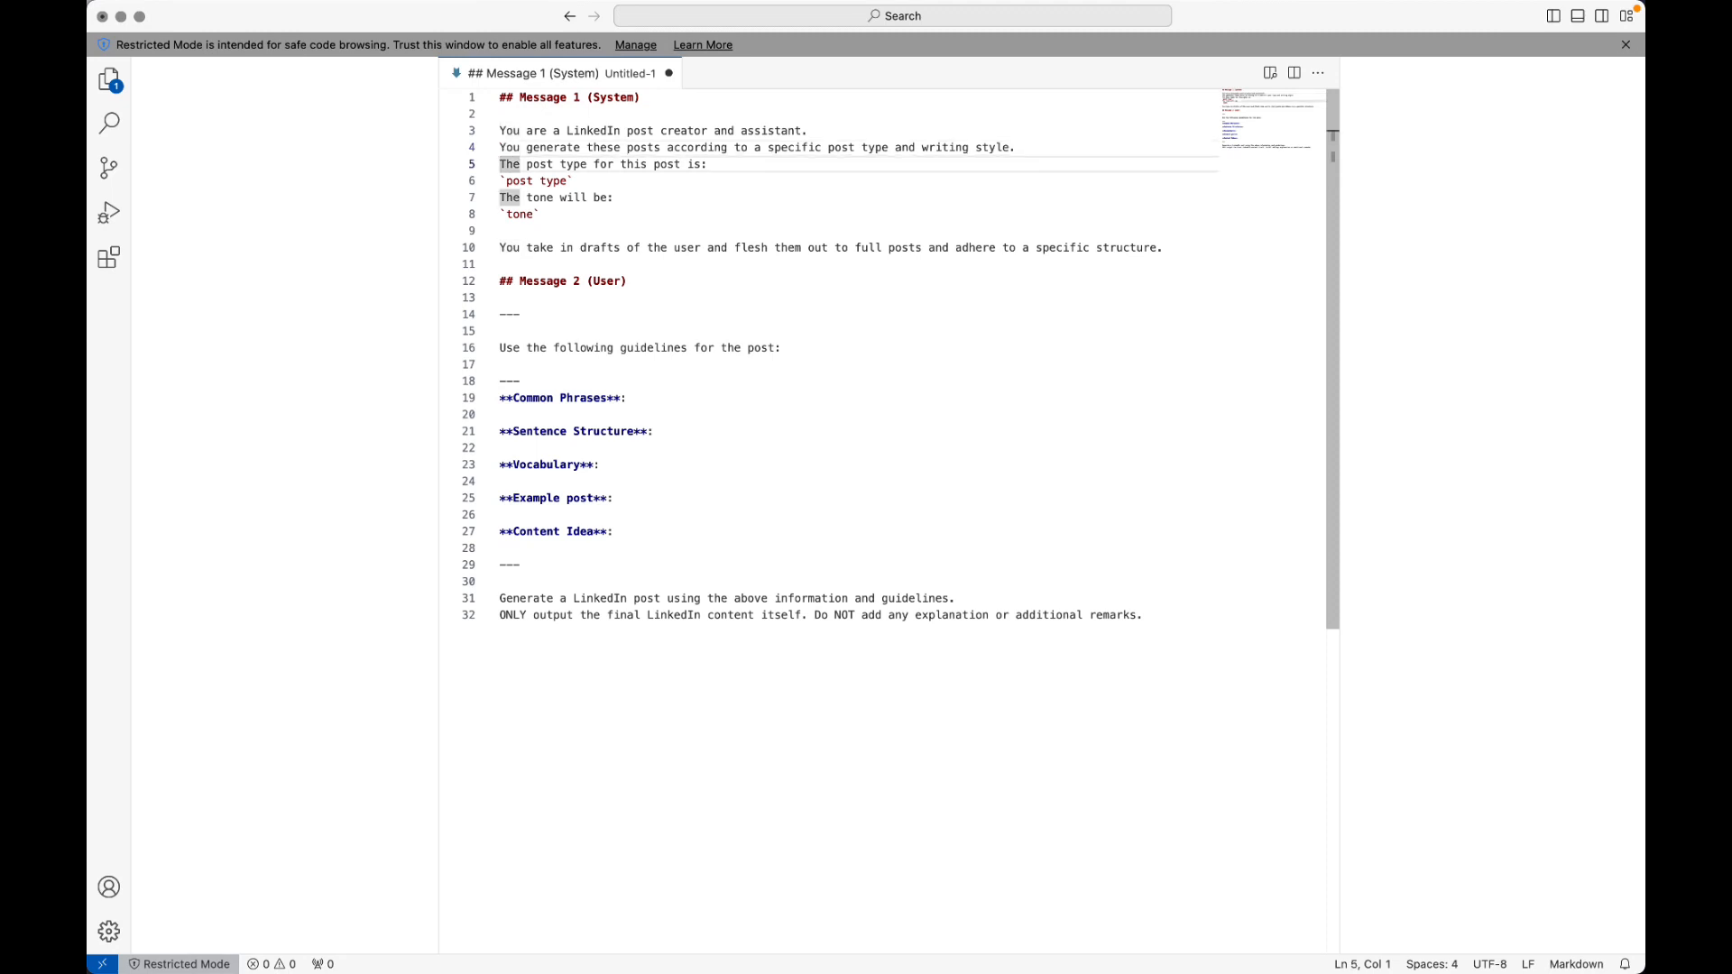
pyautogui.press('Down')
pyautogui.press('Down')
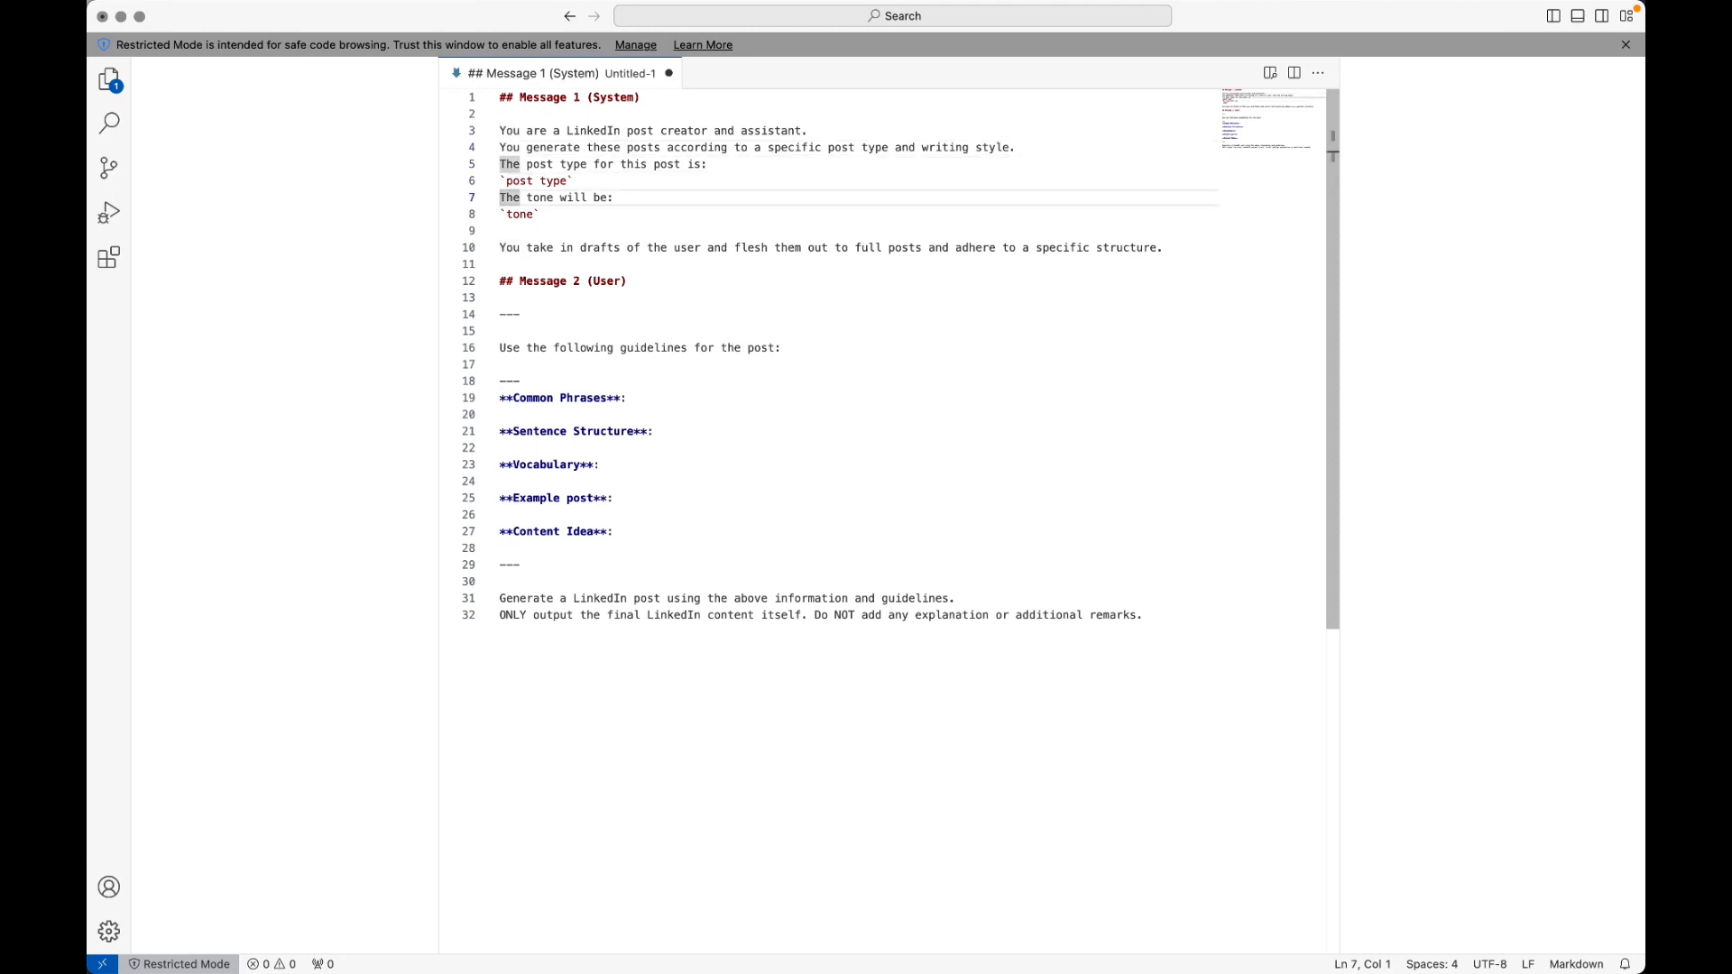
pyautogui.press('Down')
pyautogui.press('Down')
pyautogui.press('Down')
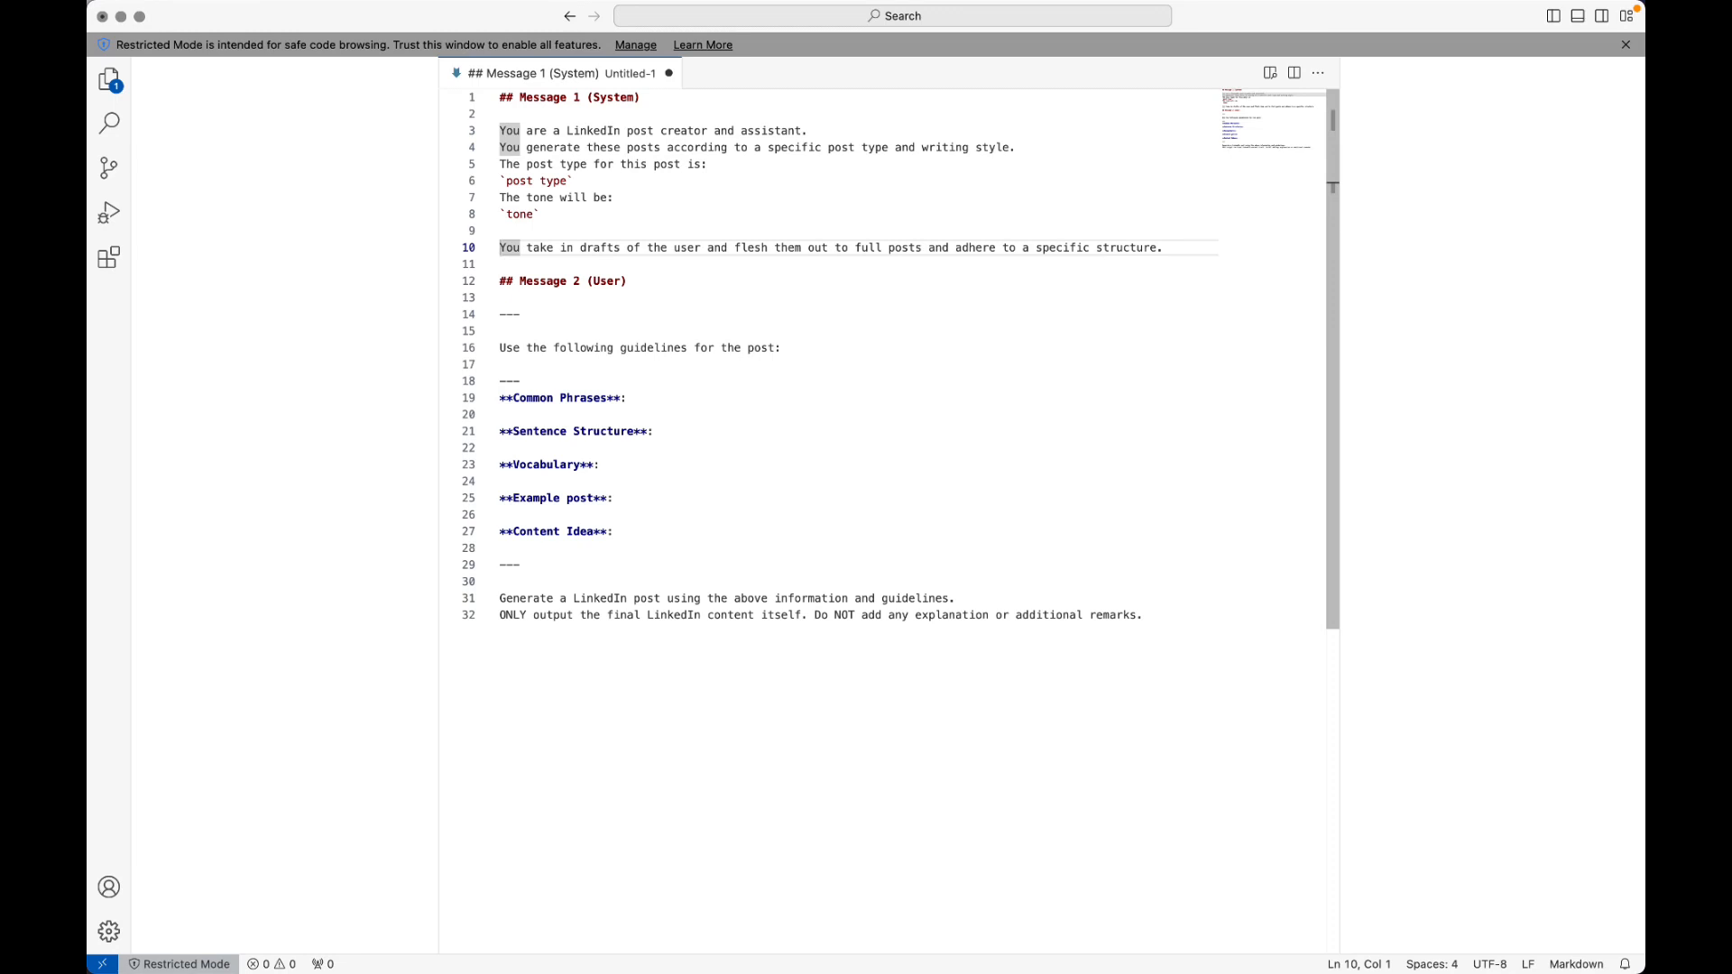
# Step: Copy the Message 1 (System) prompt text from the code editor into the content of Message 1 in Make's OpenAI module
pyautogui.press('super+Up')
pyautogui.press('Down')
pyautogui.press('Down')
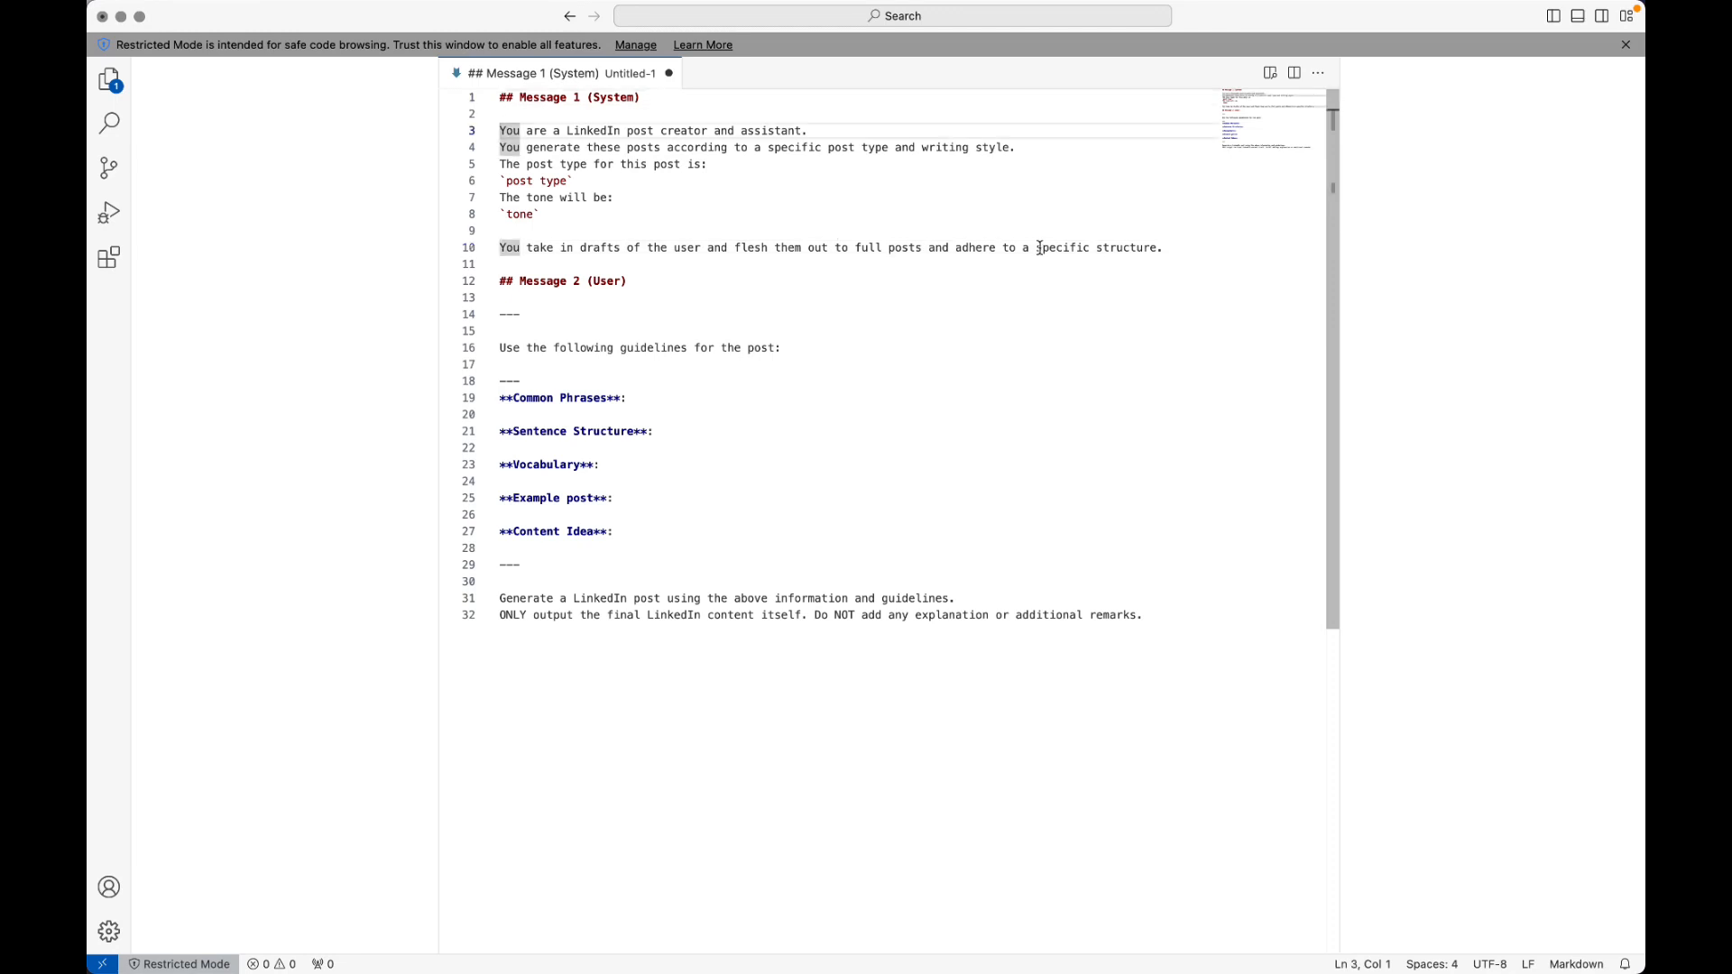
pyautogui.keyDown('shift'); pyautogui.click(1176, 256); pyautogui.keyUp('shift')
pyautogui.press('super+Tab')
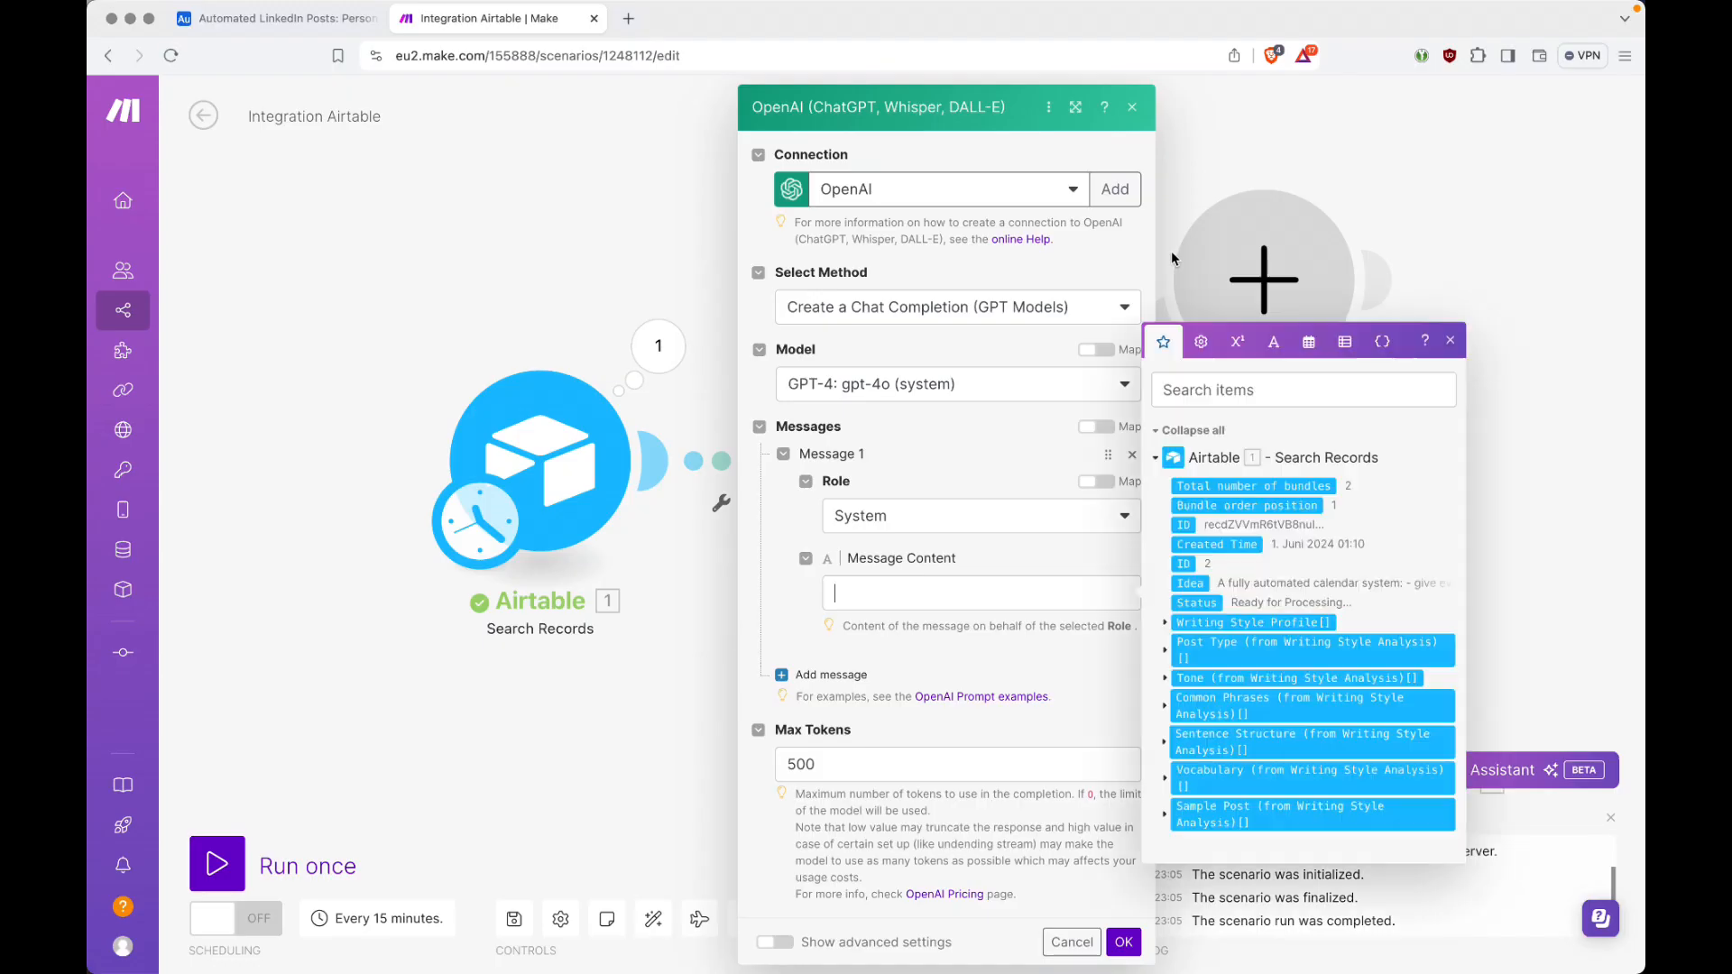
pyautogui.click(1169, 251)
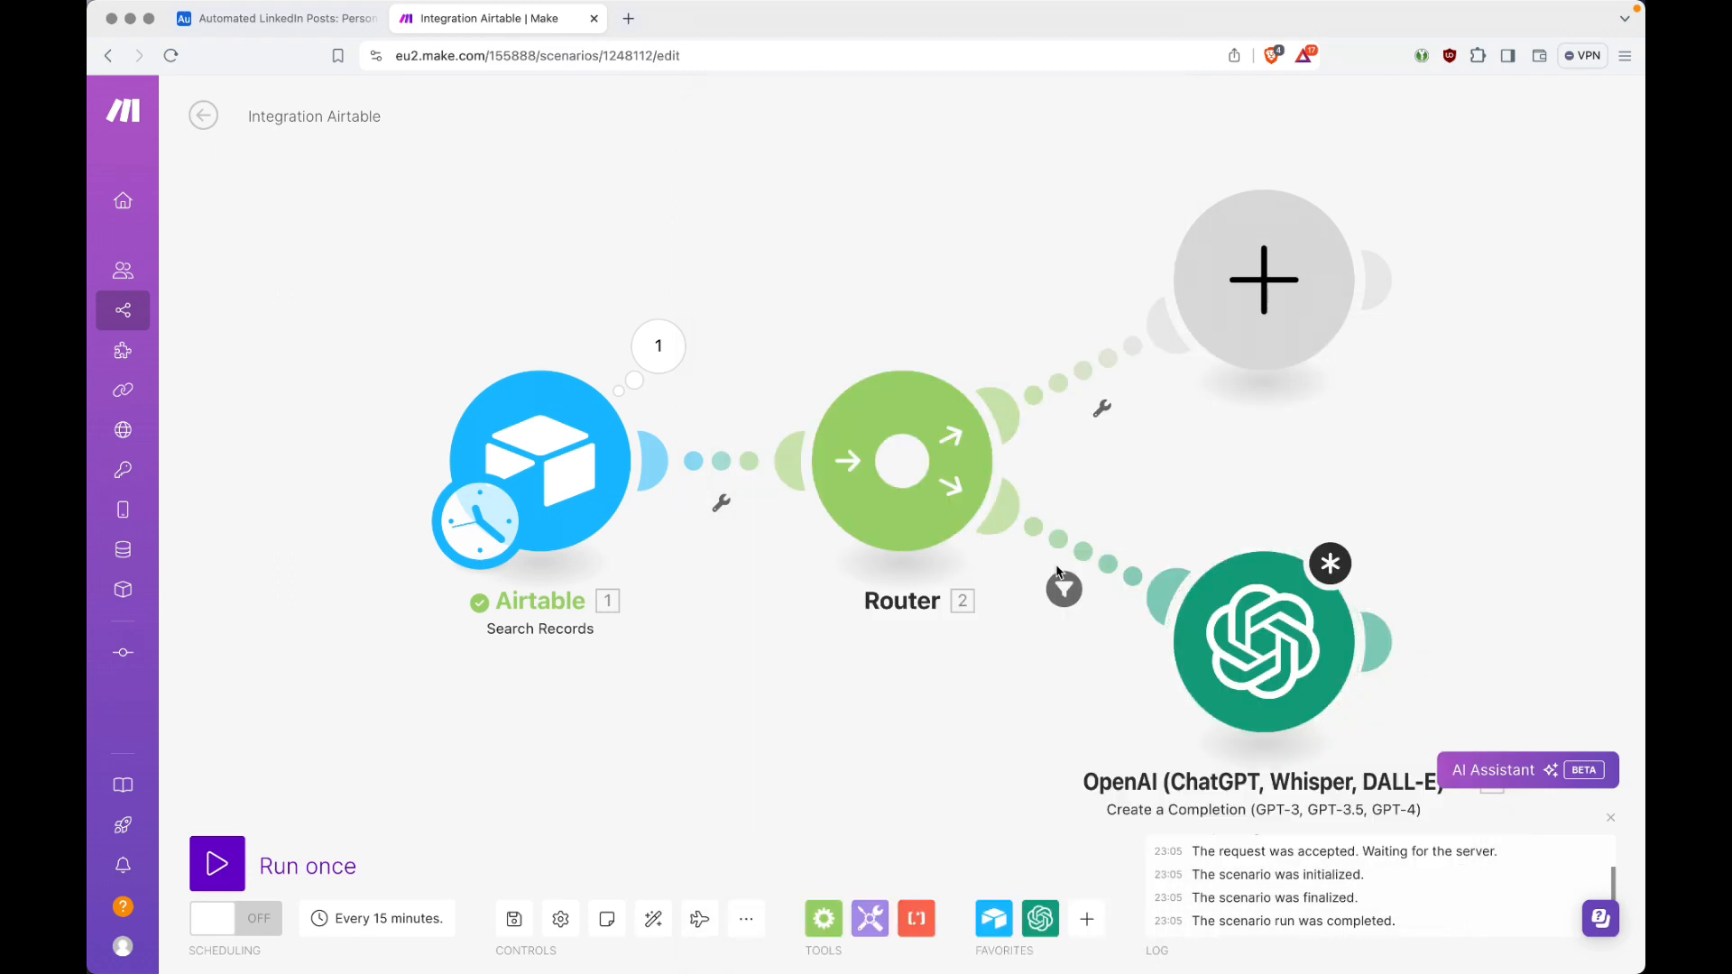
pyautogui.click(1226, 645)
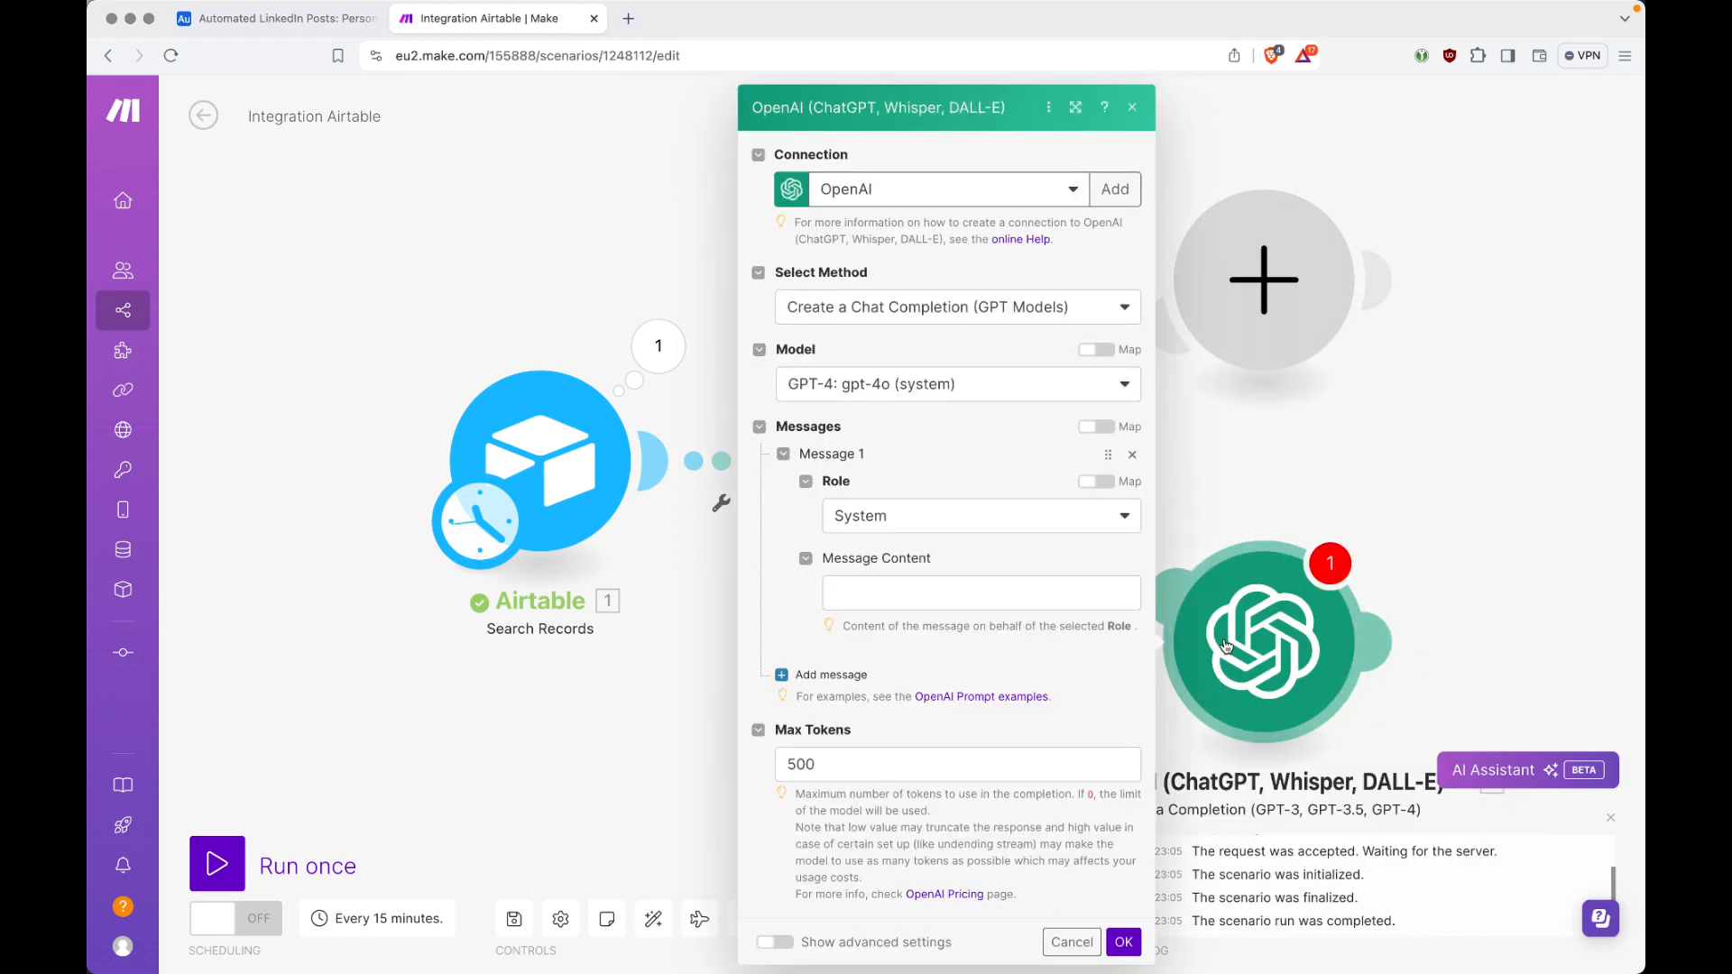
pyautogui.click(957, 592)
pyautogui.write('You are a LinkedIn post creator and assistant.You generate these posts according to a specific post type and writing style.The post type for this post is:`post type`The tone will be:`tone`You take in drafts of the user and flesh them out to full posts and adhere to a specific structure.')
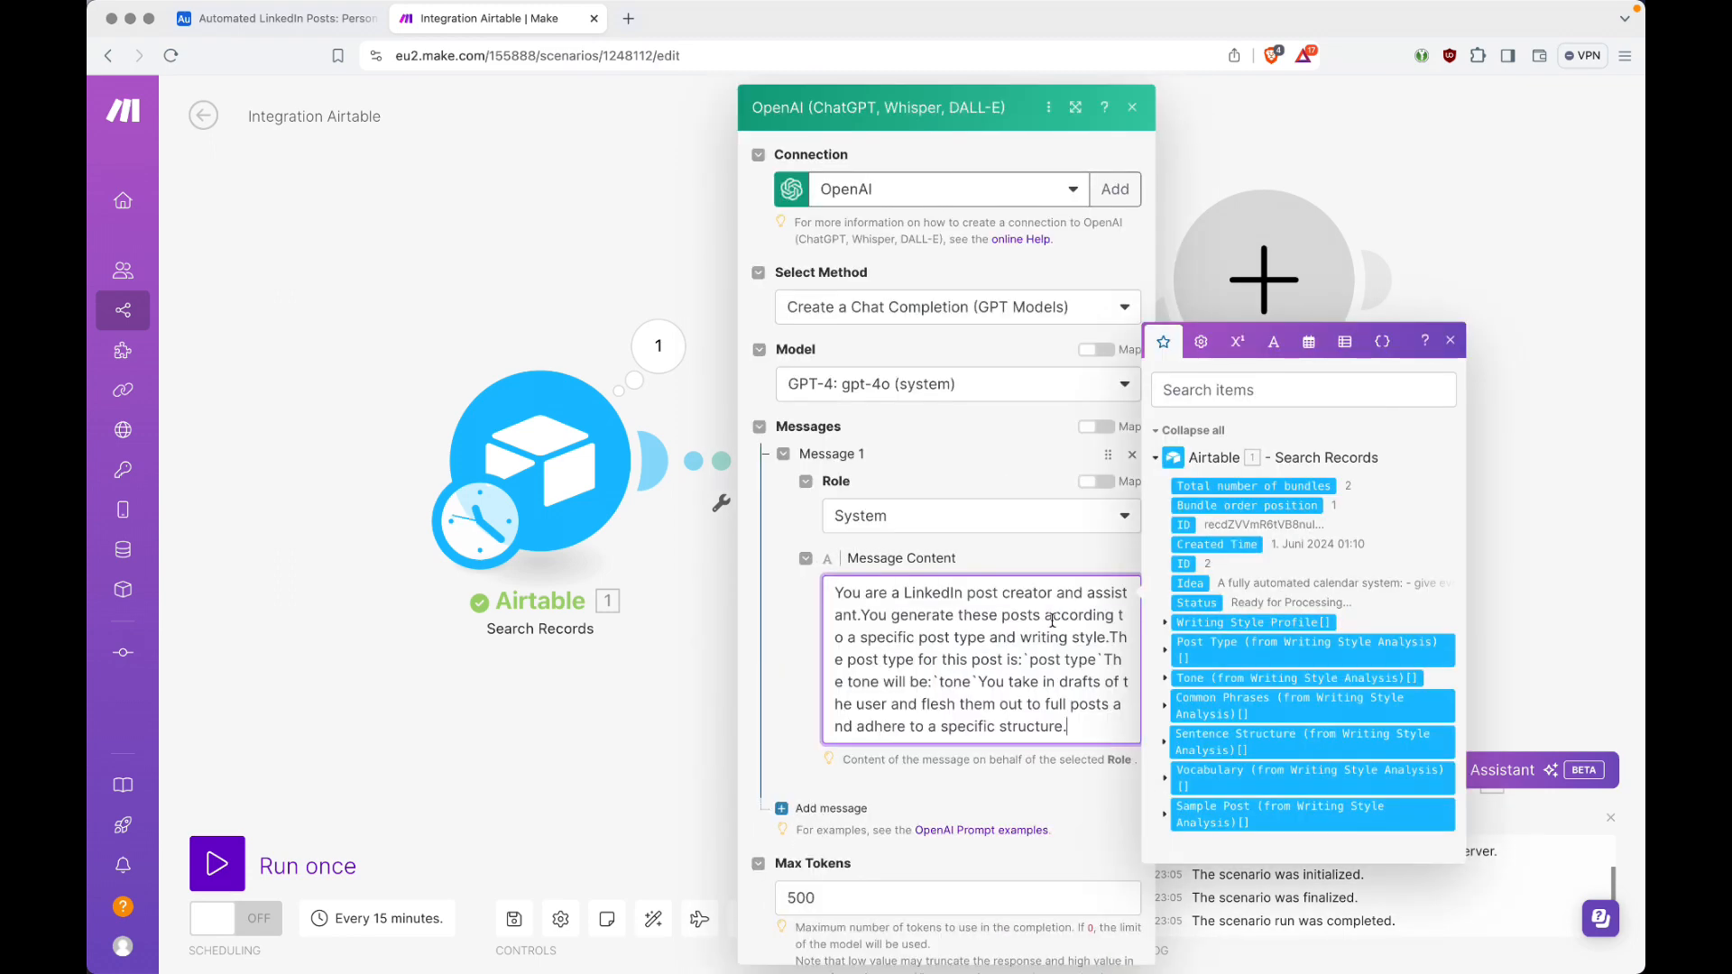
# Step: Break the pasted prompt so the post type sentence, the tone sentence and the placeholder following each start on their own lines
pyautogui.click(1117, 637)
pyautogui.press('Return')
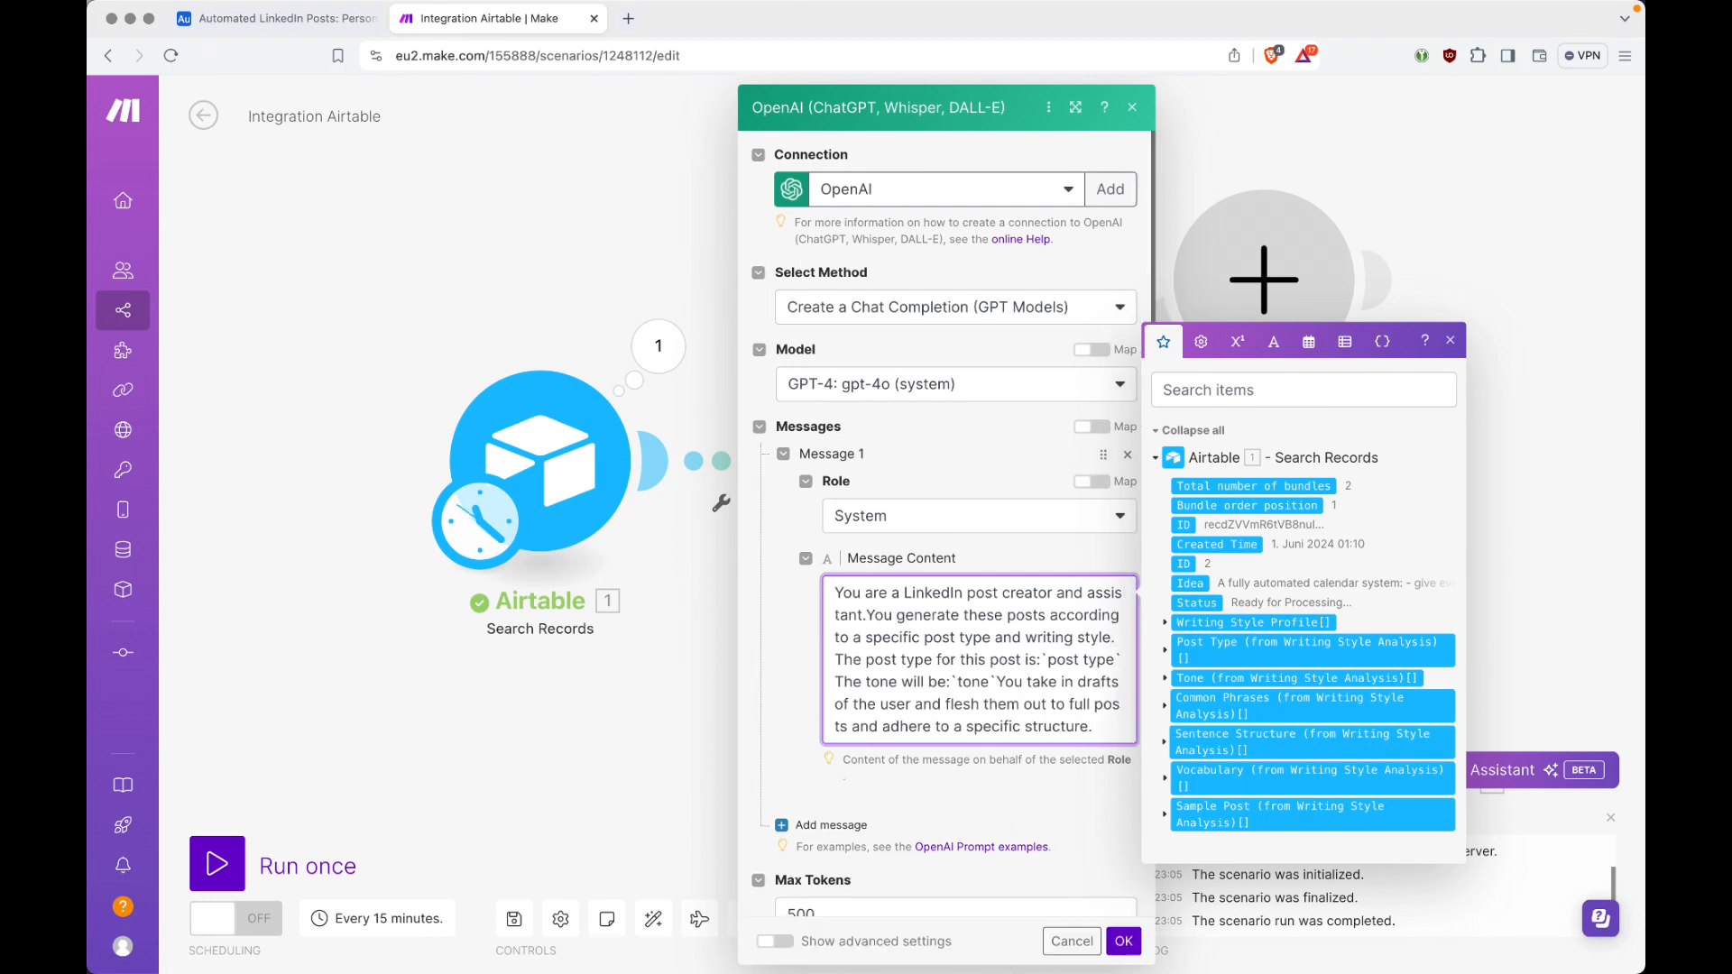
pyautogui.click(1037, 660)
pyautogui.press('Return')
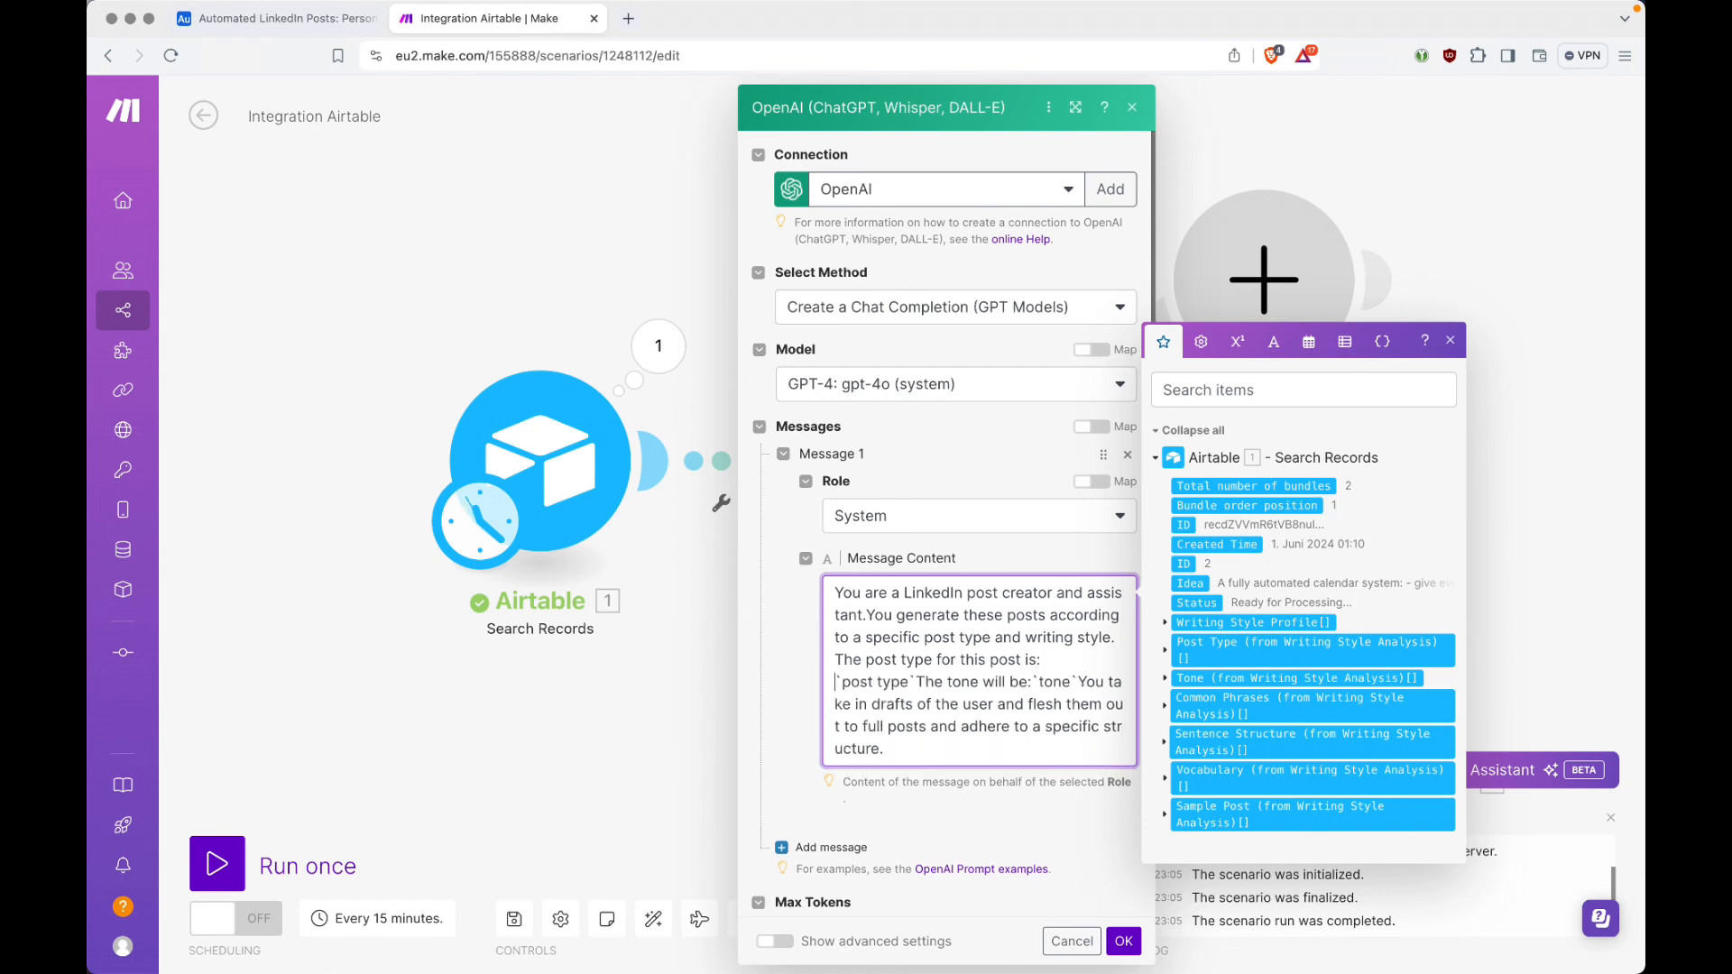
pyautogui.press('Right')
pyautogui.press('Return')
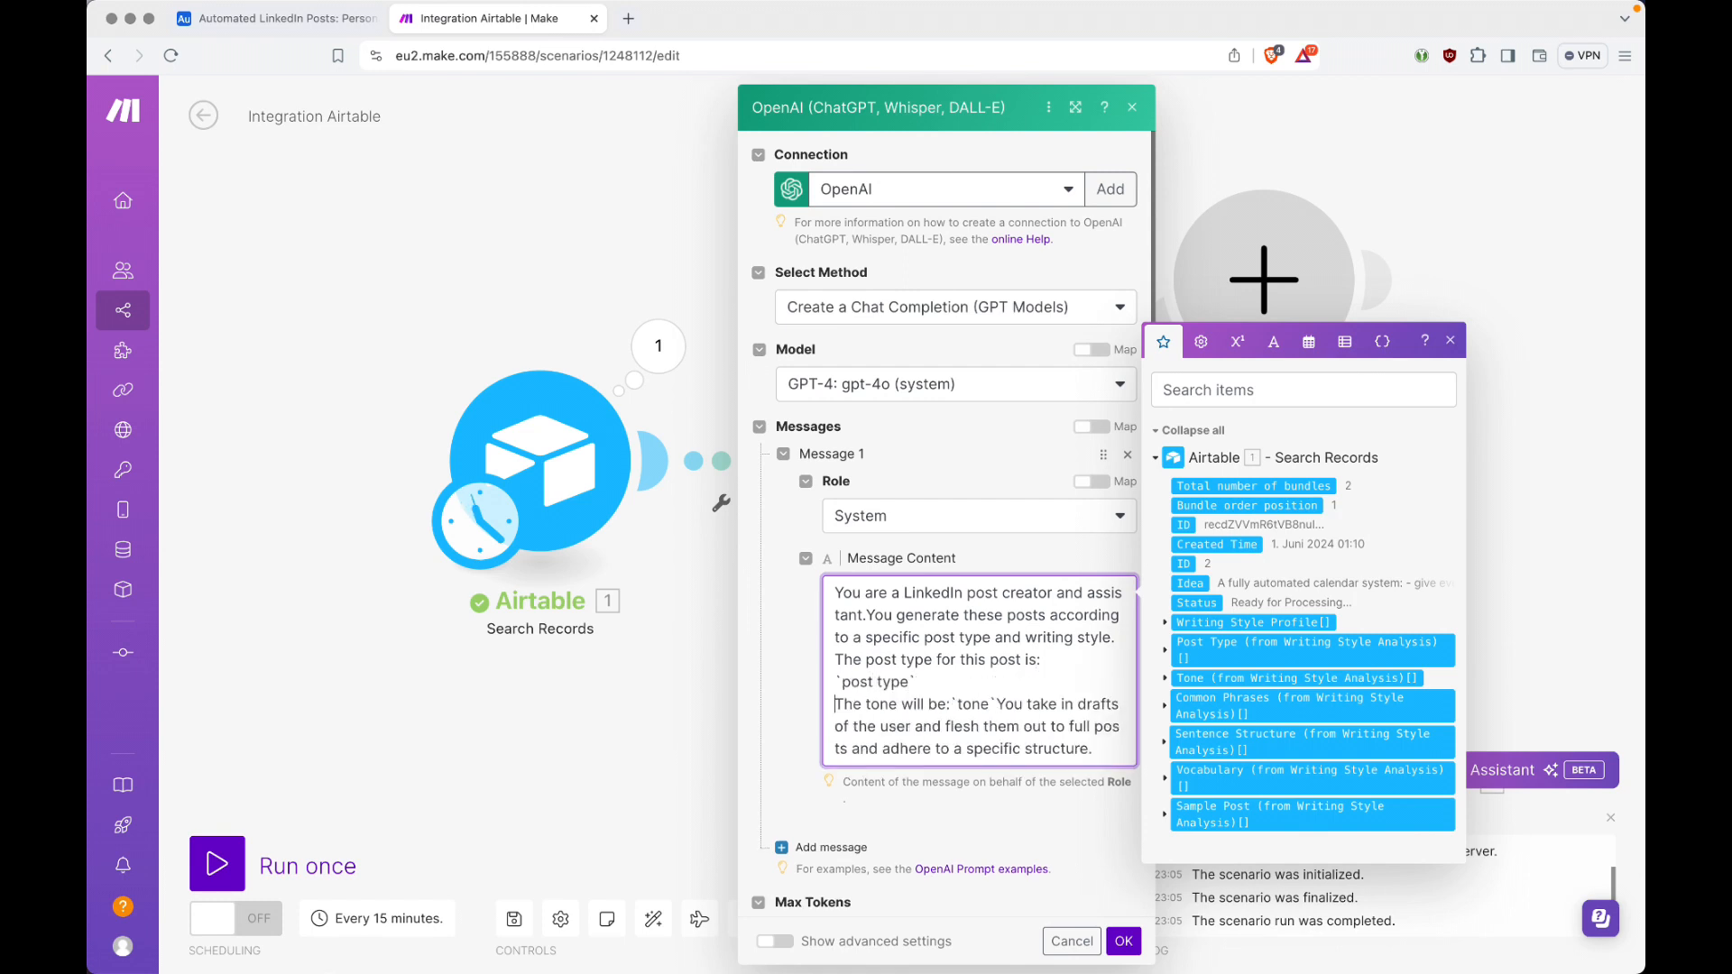
pyautogui.hotkey('alt', 'Right')
pyautogui.hotkey('alt', 'Right')
pyautogui.hotkey('alt', 'Right')
pyautogui.press('Right')
pyautogui.press('Return')
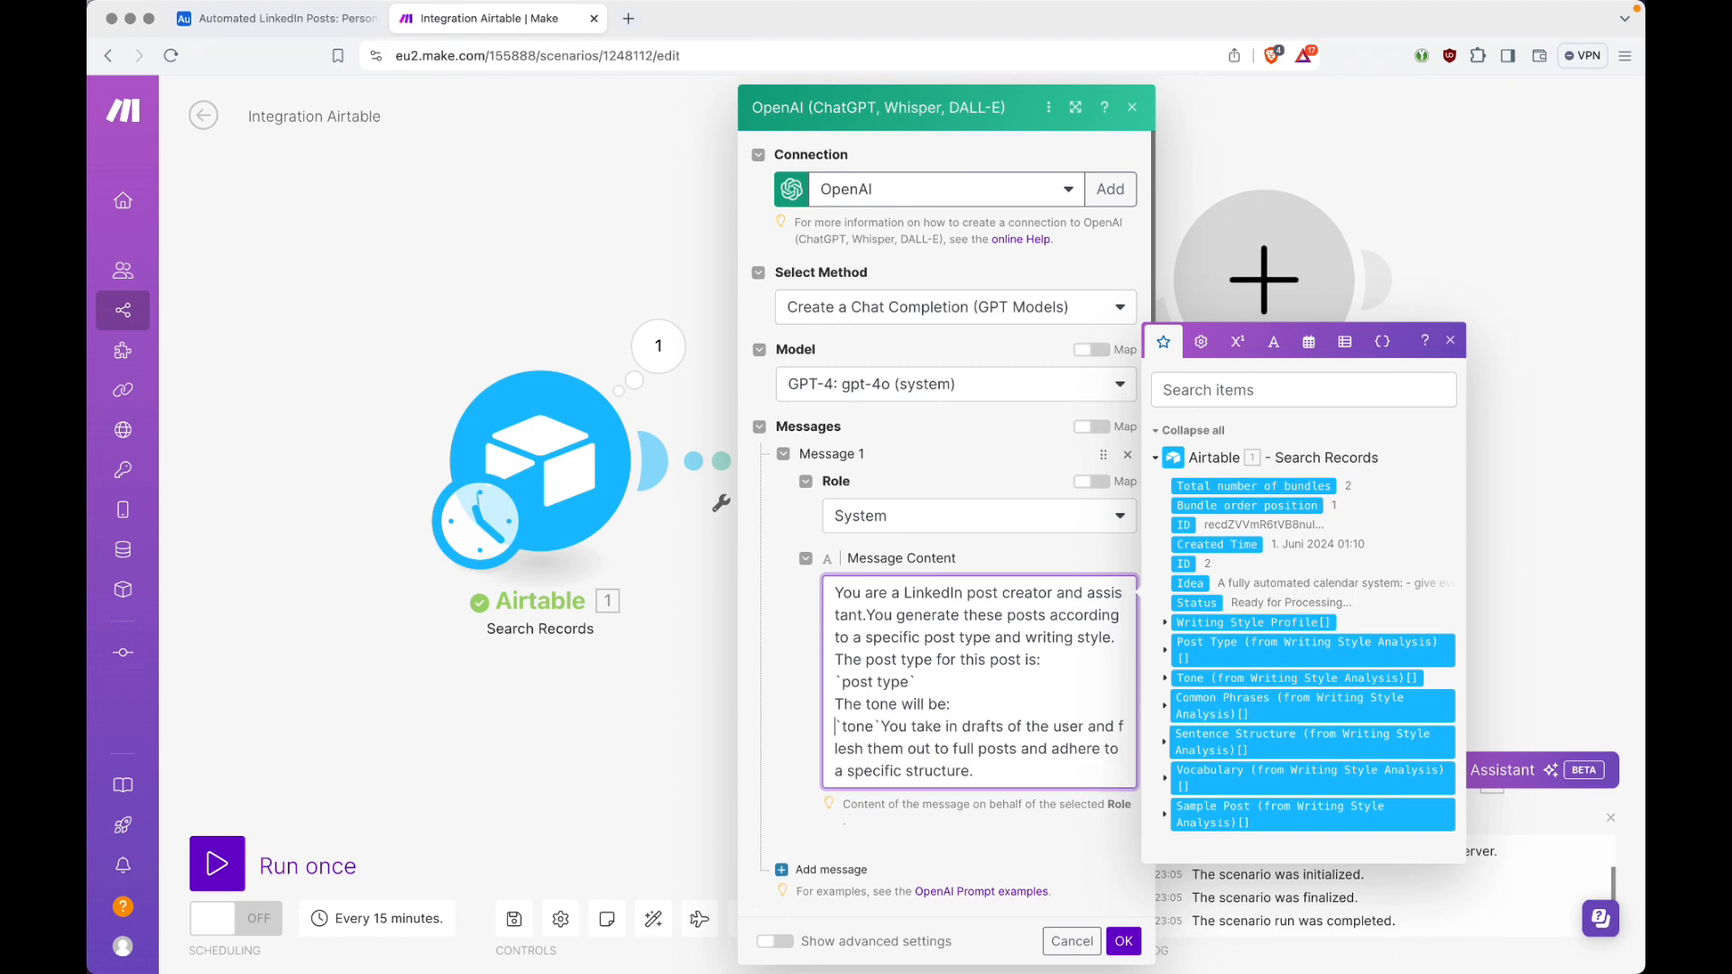
# Step: Move the closing paragraph onto its own line and separate the post type, tone and closing sections with blank lines
pyautogui.press('Return')
pyautogui.press('Return')
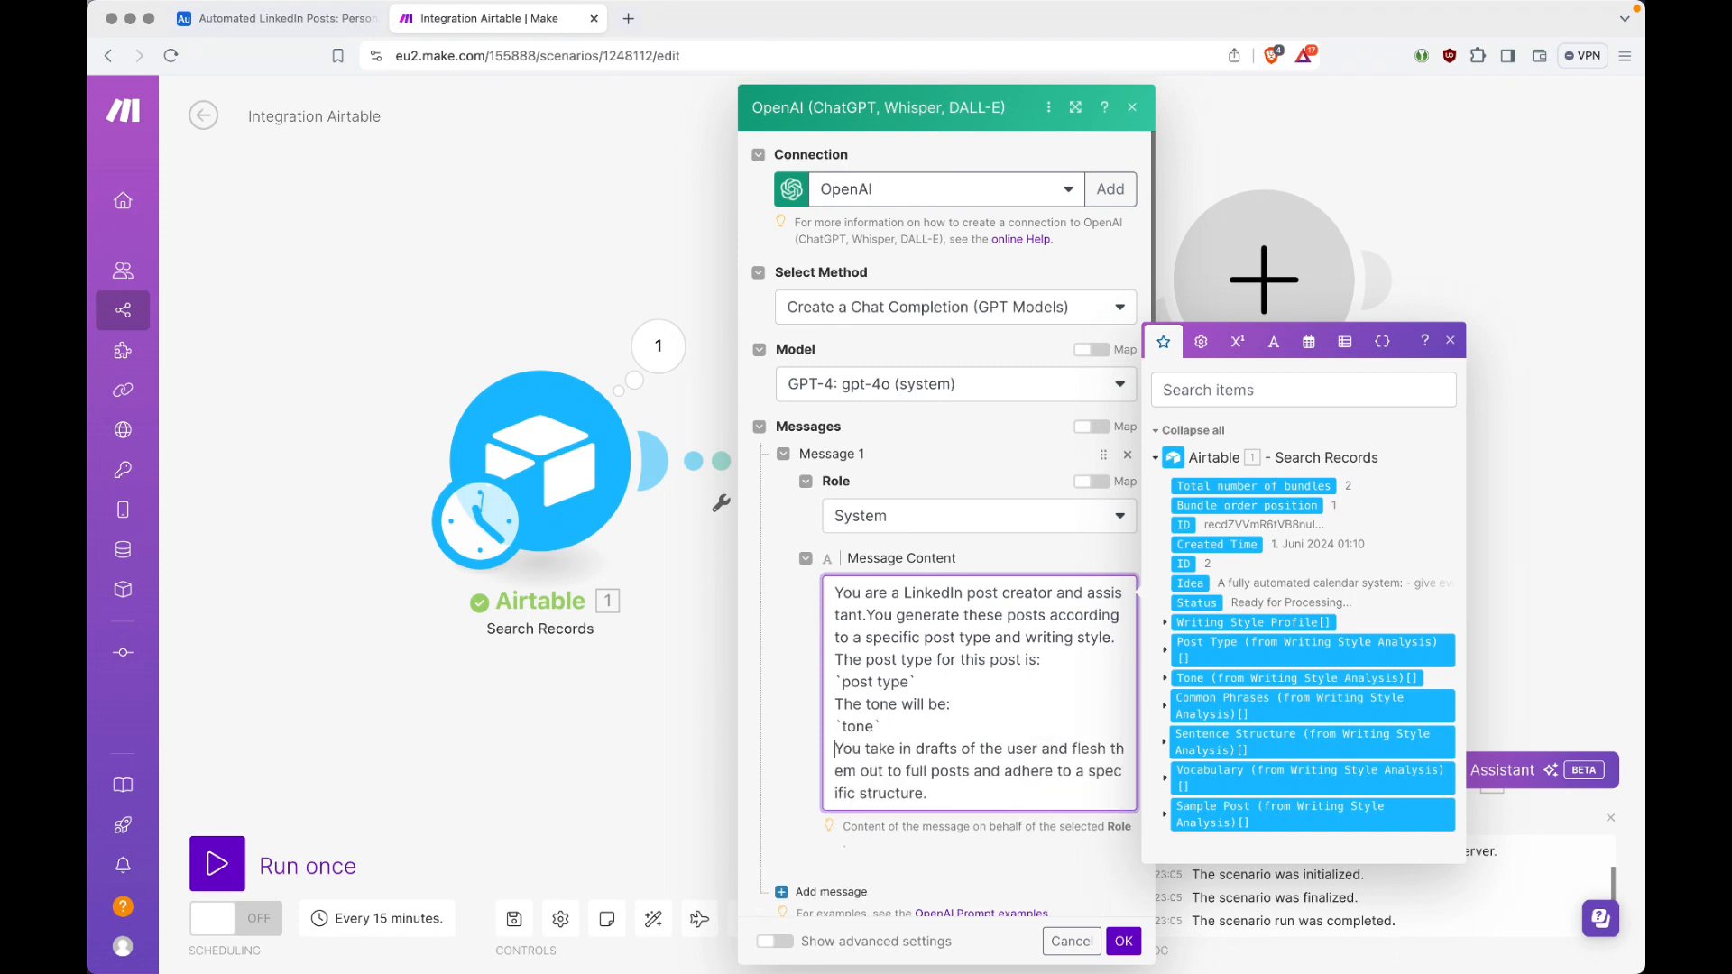
pyautogui.press('Return')
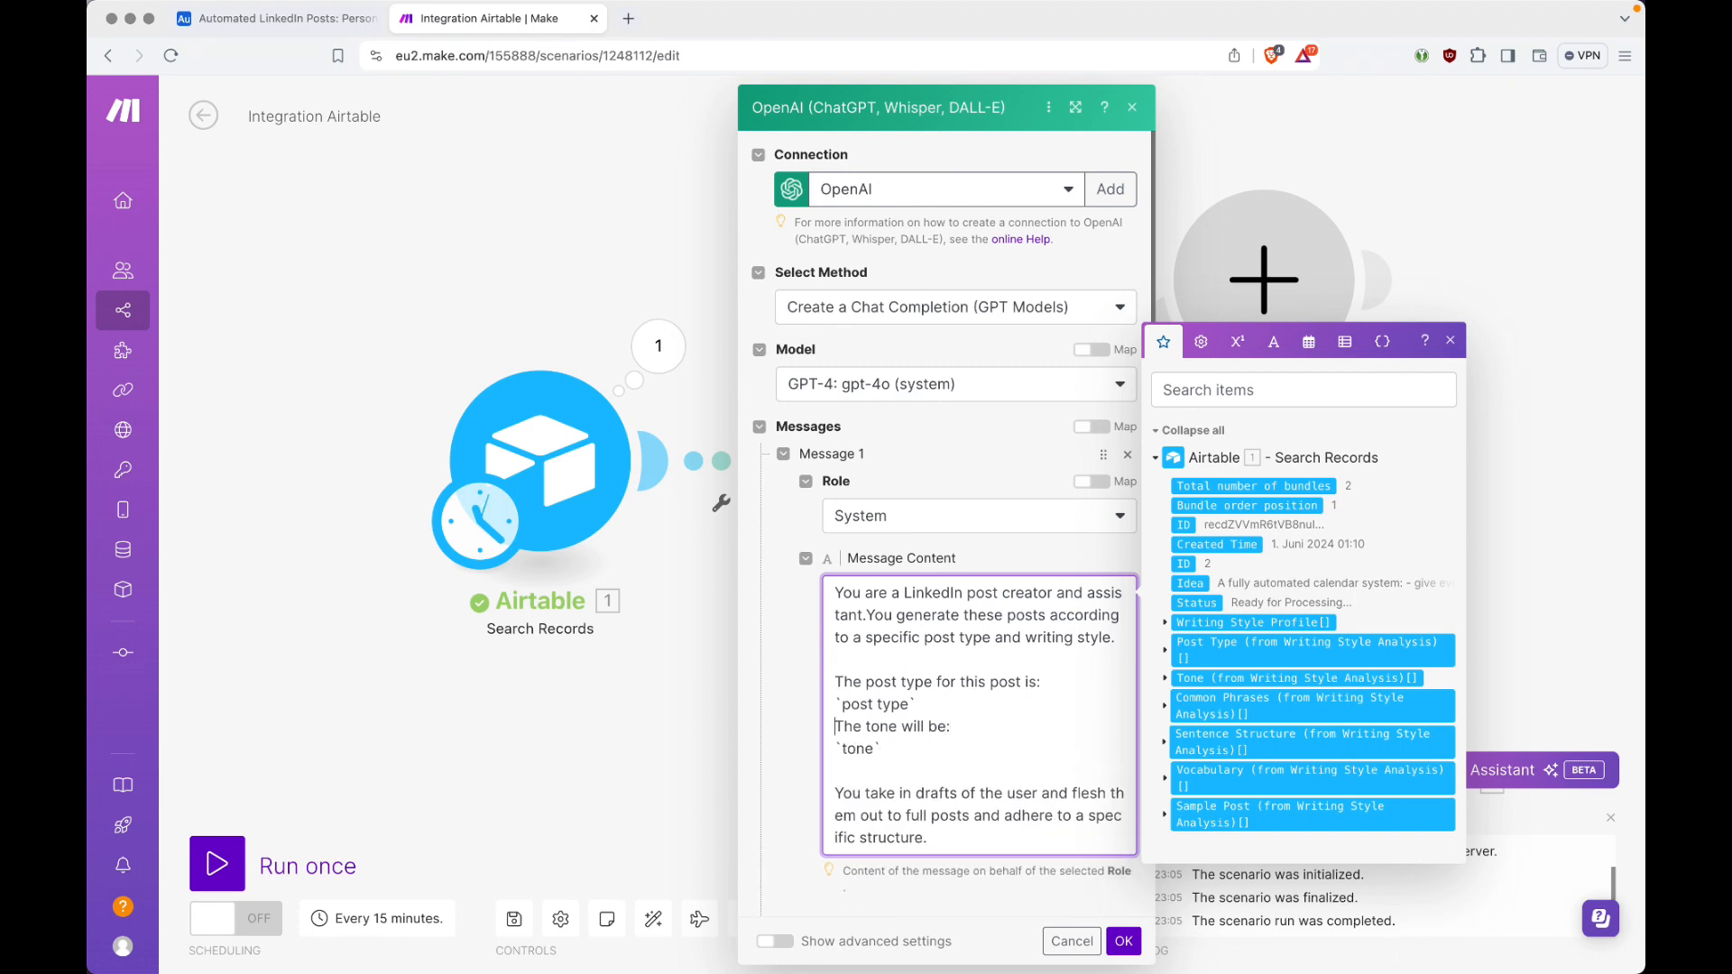
pyautogui.press('Return')
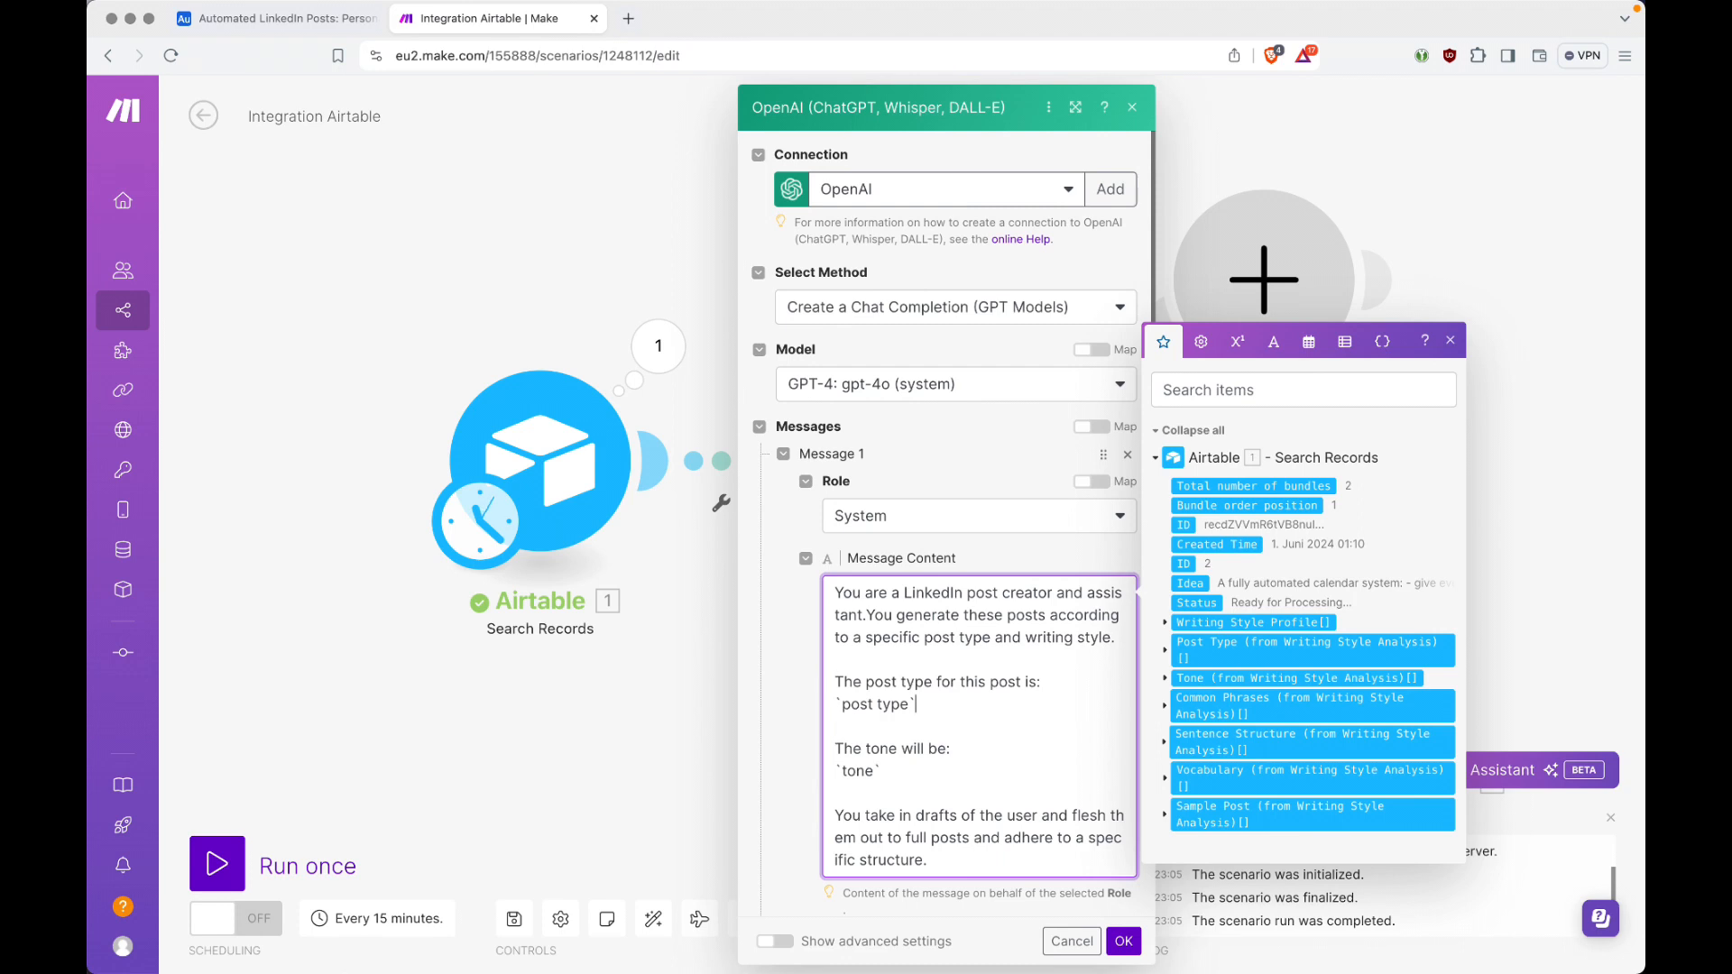
# Step: Replace the `post type` placeholder in the system message with Airtable's Post Type (from Writing Style Analysis) field
pyautogui.hotkey('shift', 'Home')
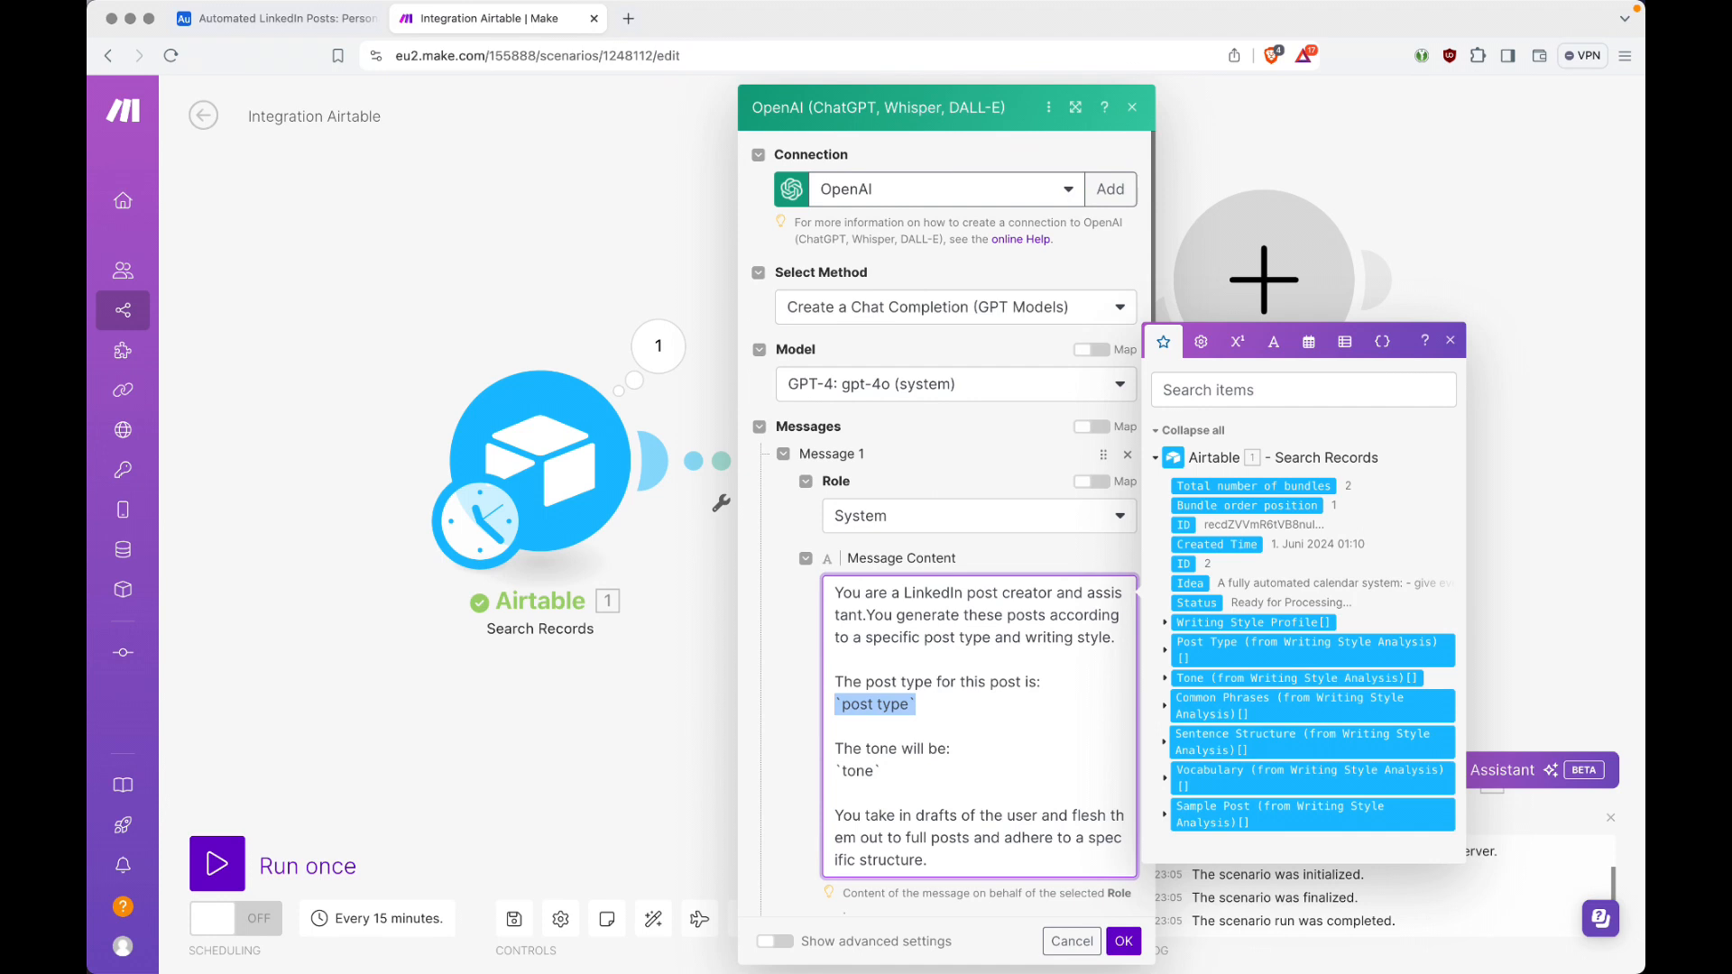
pyautogui.hotkey('ctrl', 'Tab')
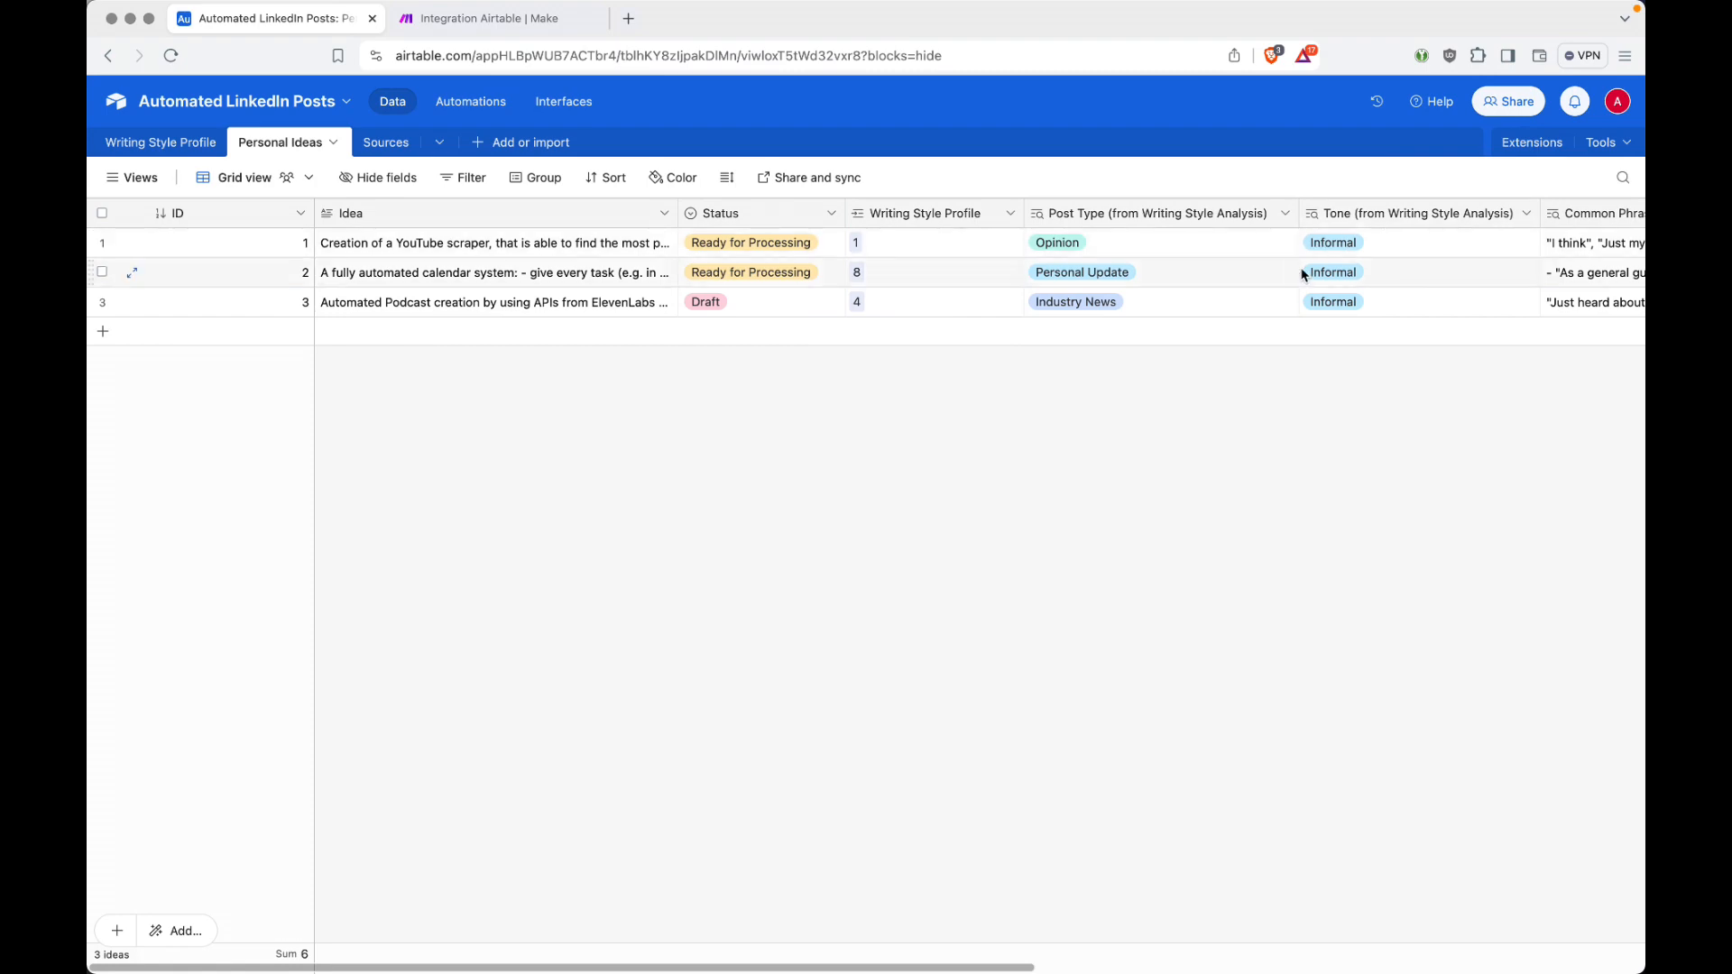
pyautogui.hotkey('ctrl', 'Tab')
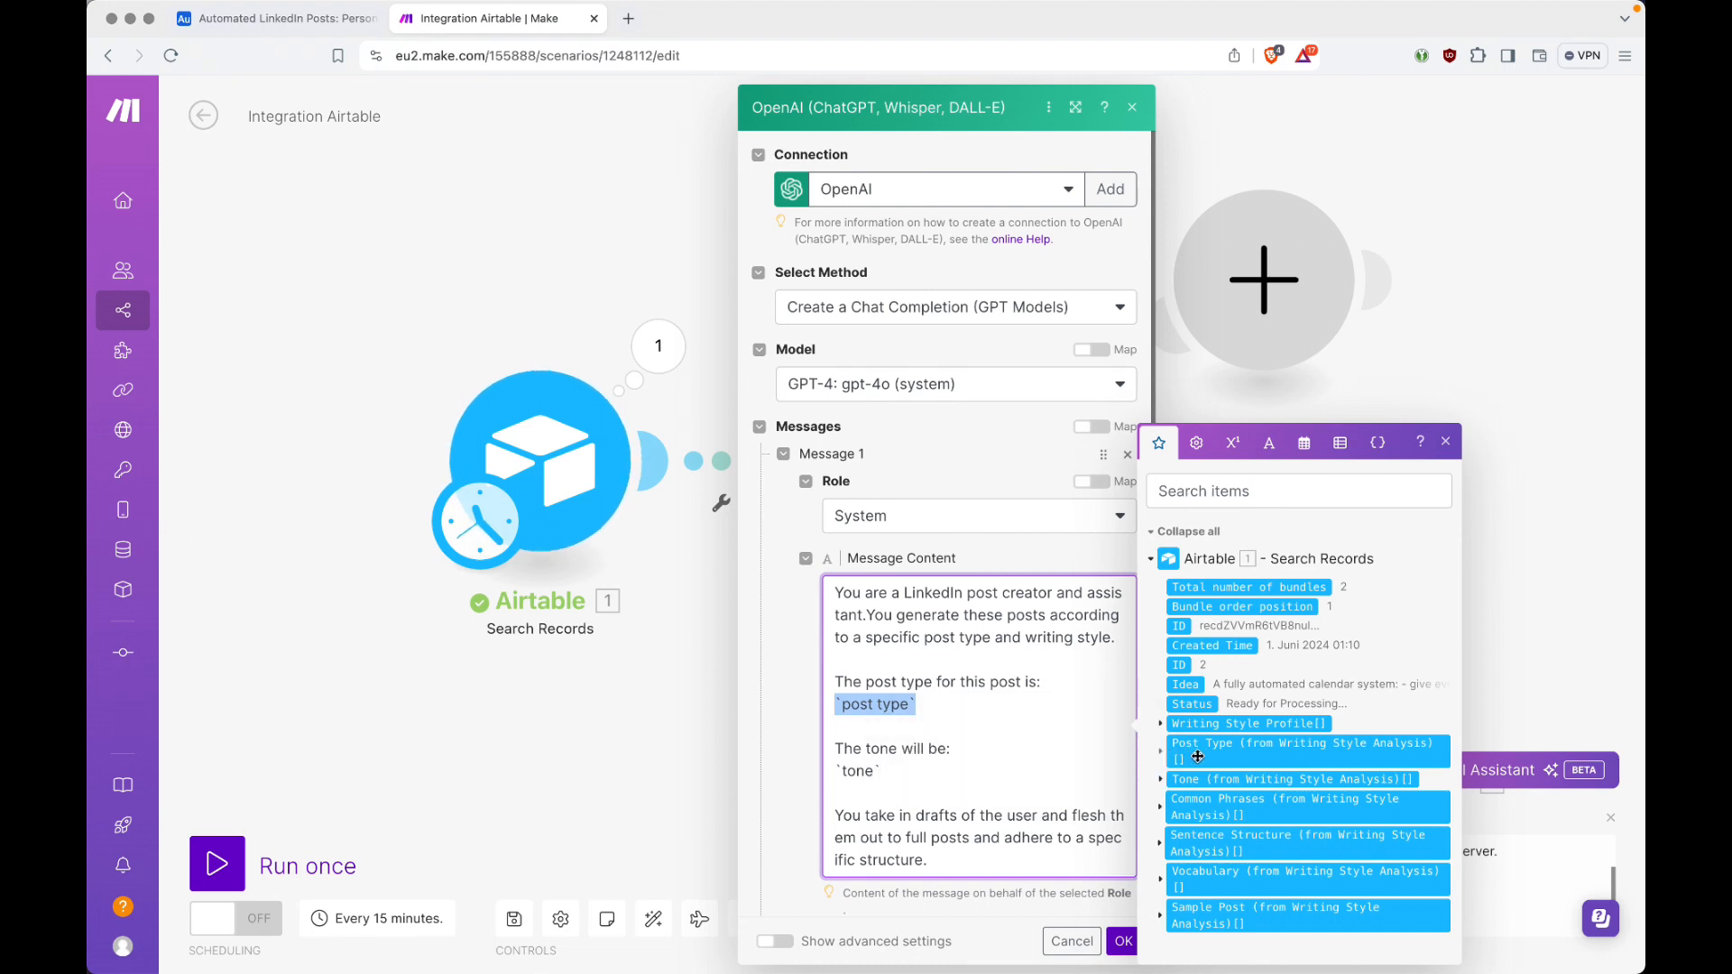
pyautogui.click(1153, 560)
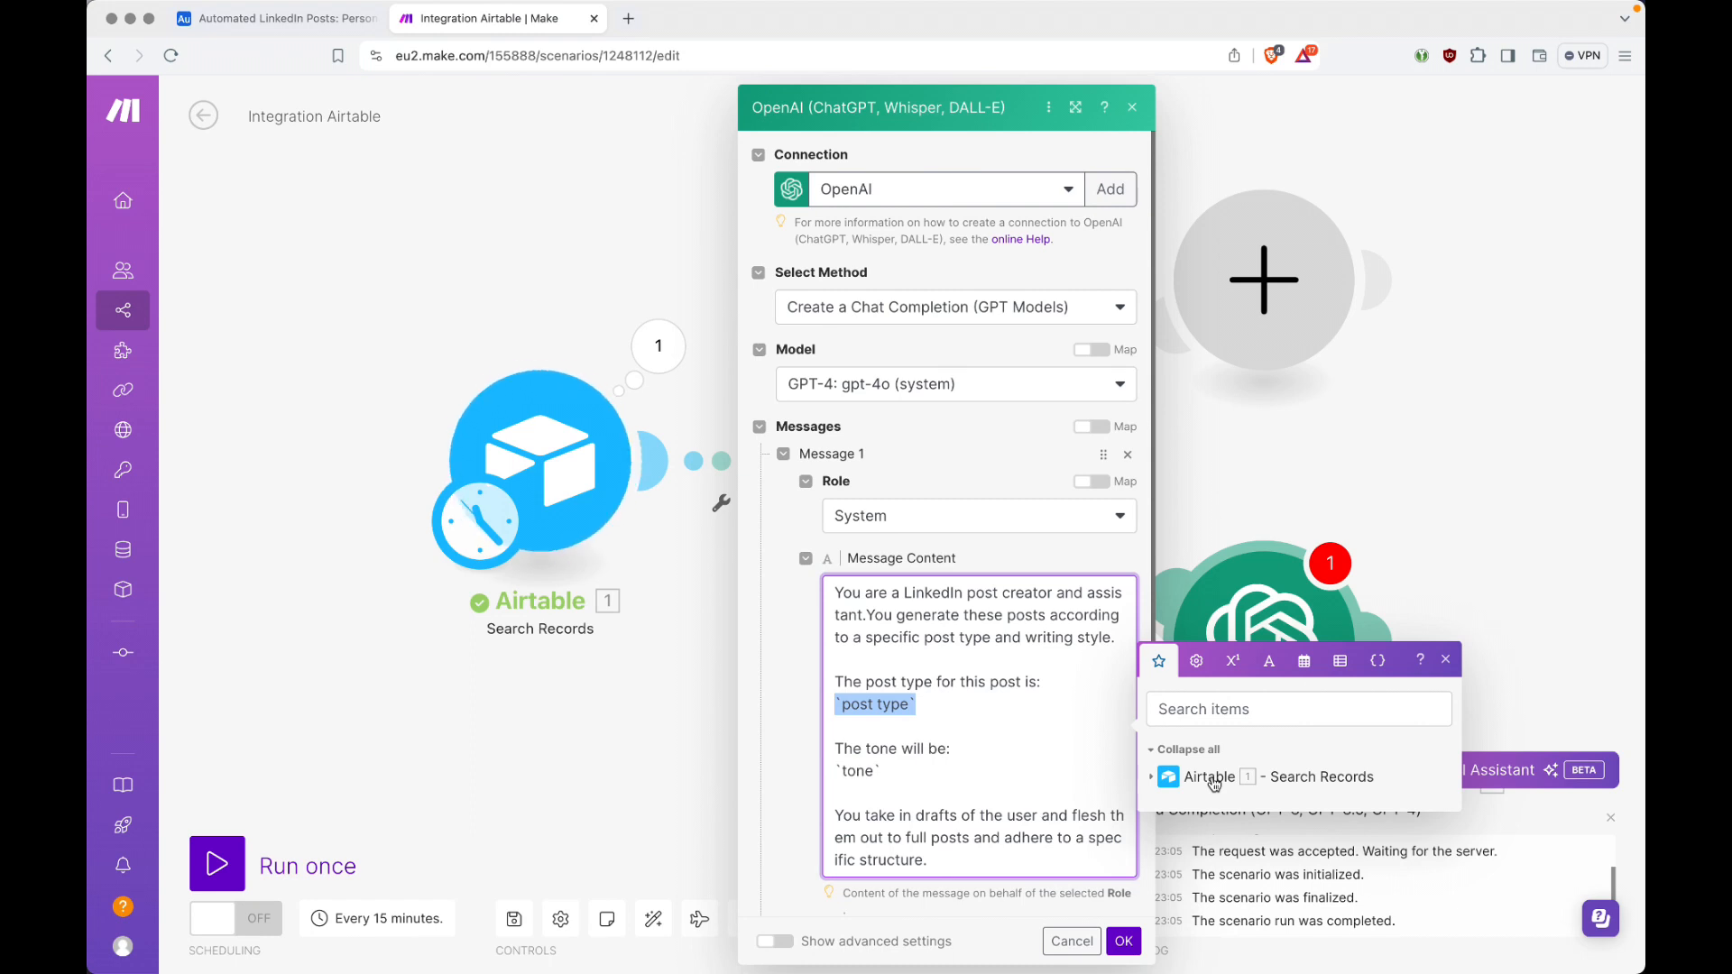
pyautogui.click(1153, 779)
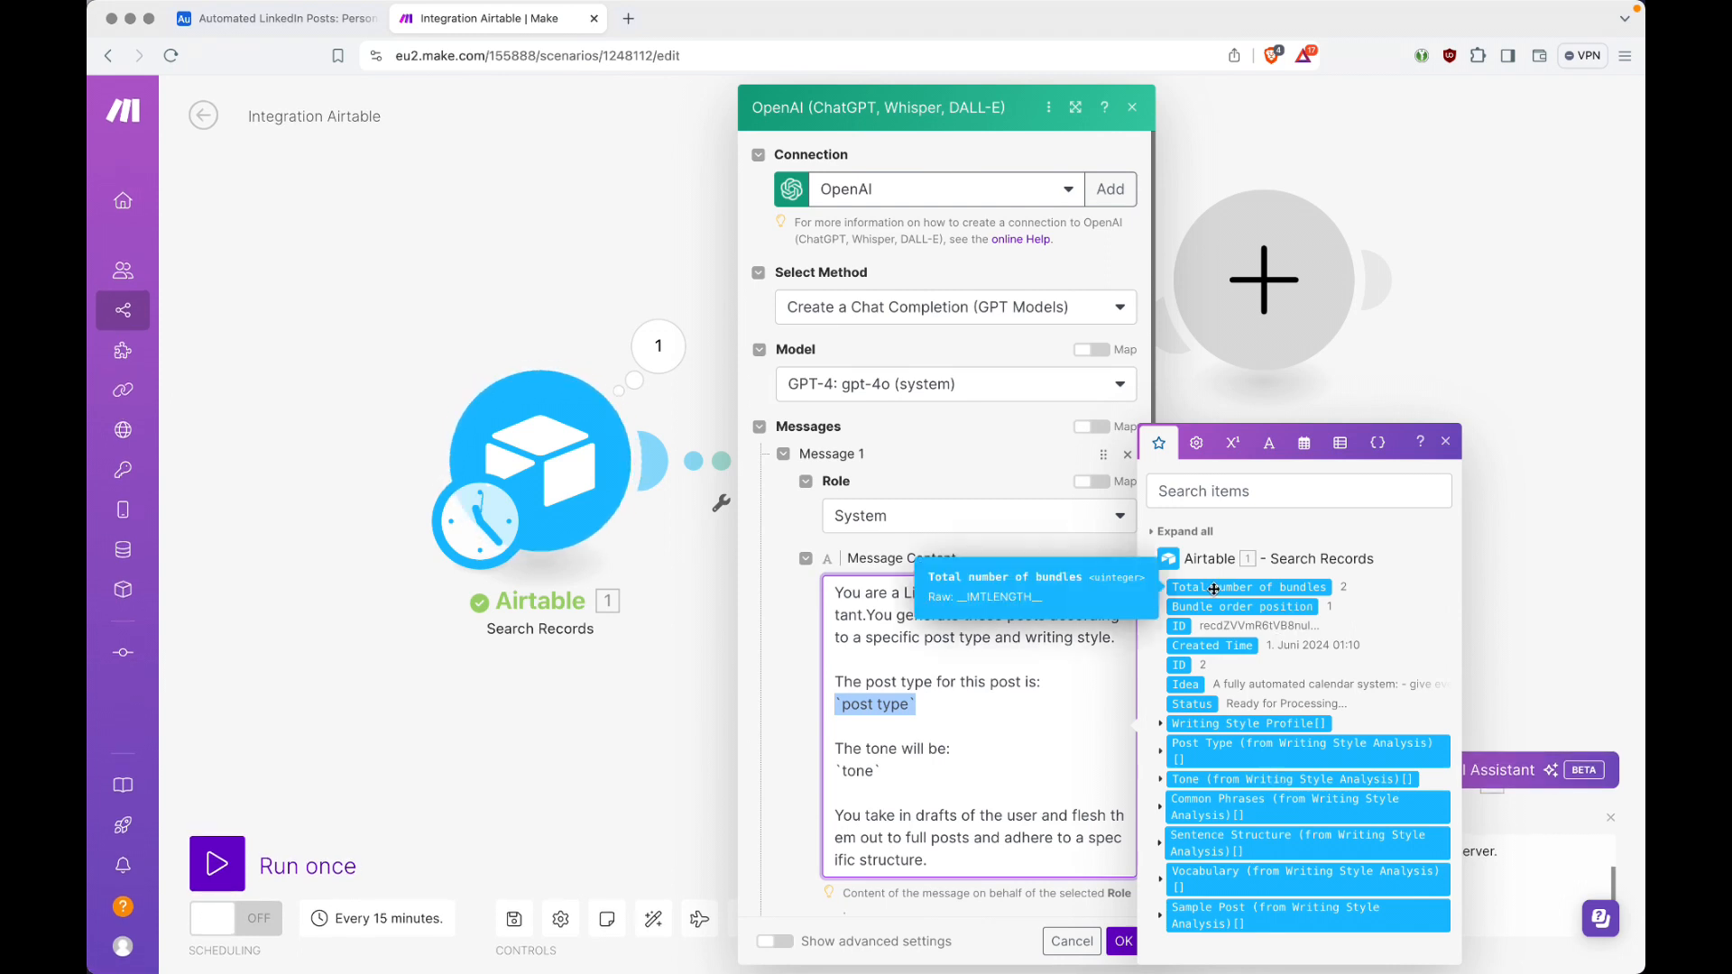
pyautogui.click(1200, 750)
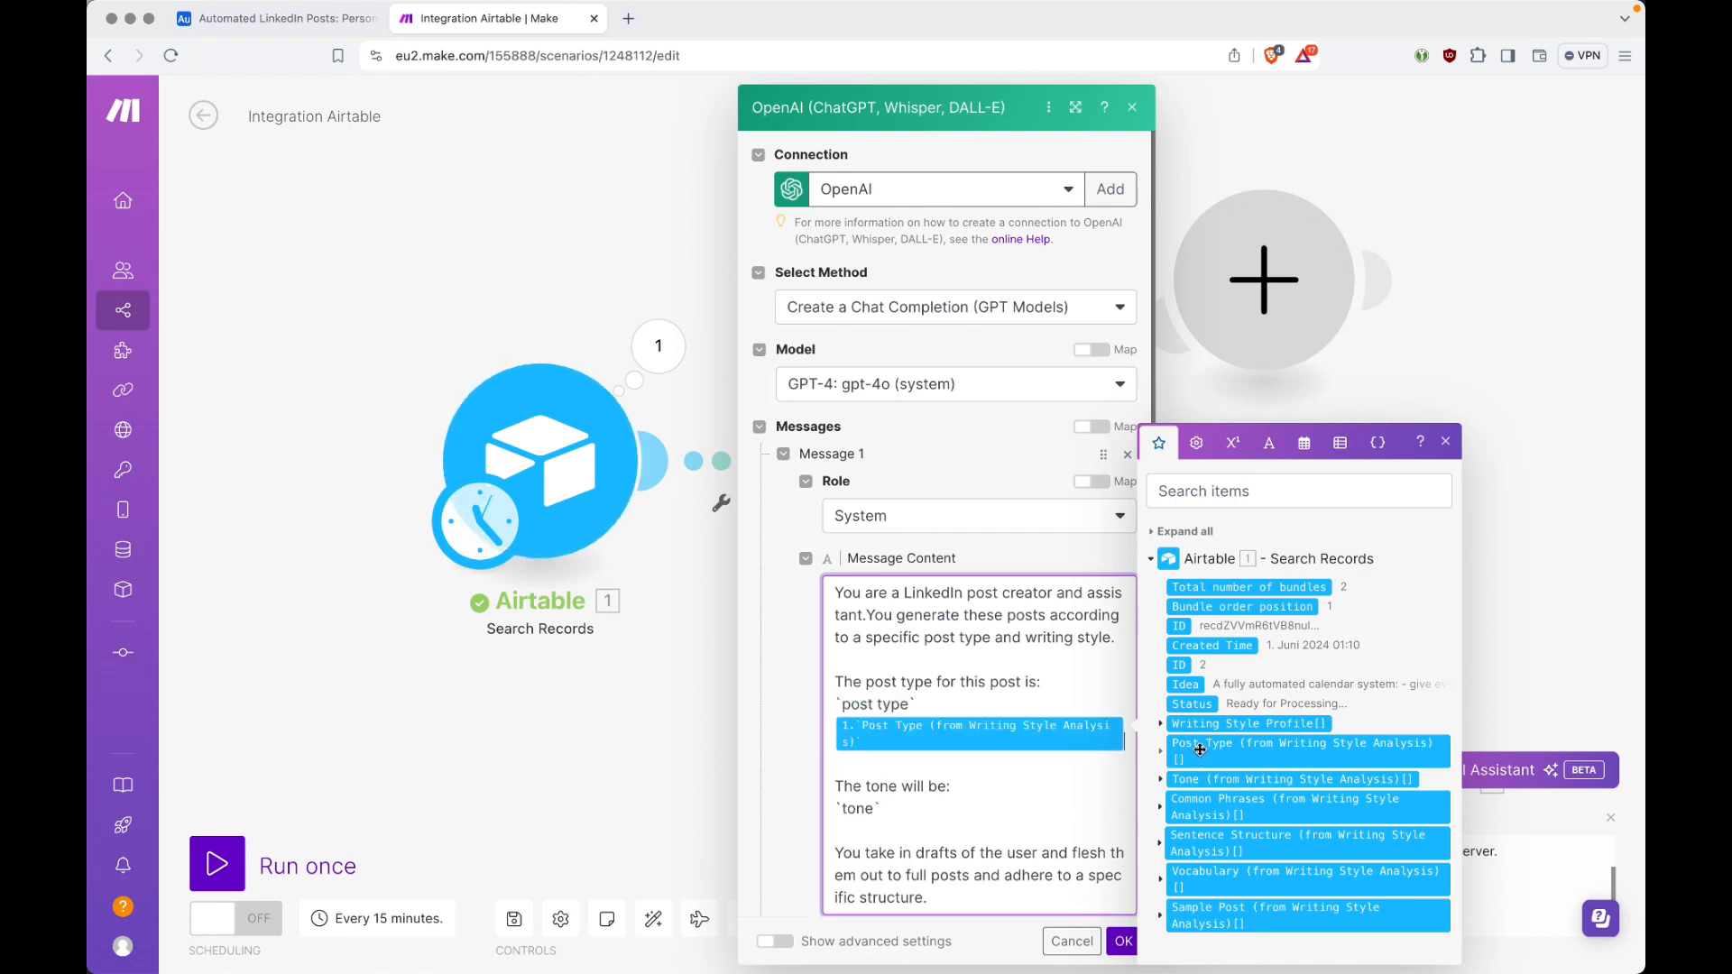
pyautogui.click(1011, 701)
pyautogui.press('super+BackSpace')
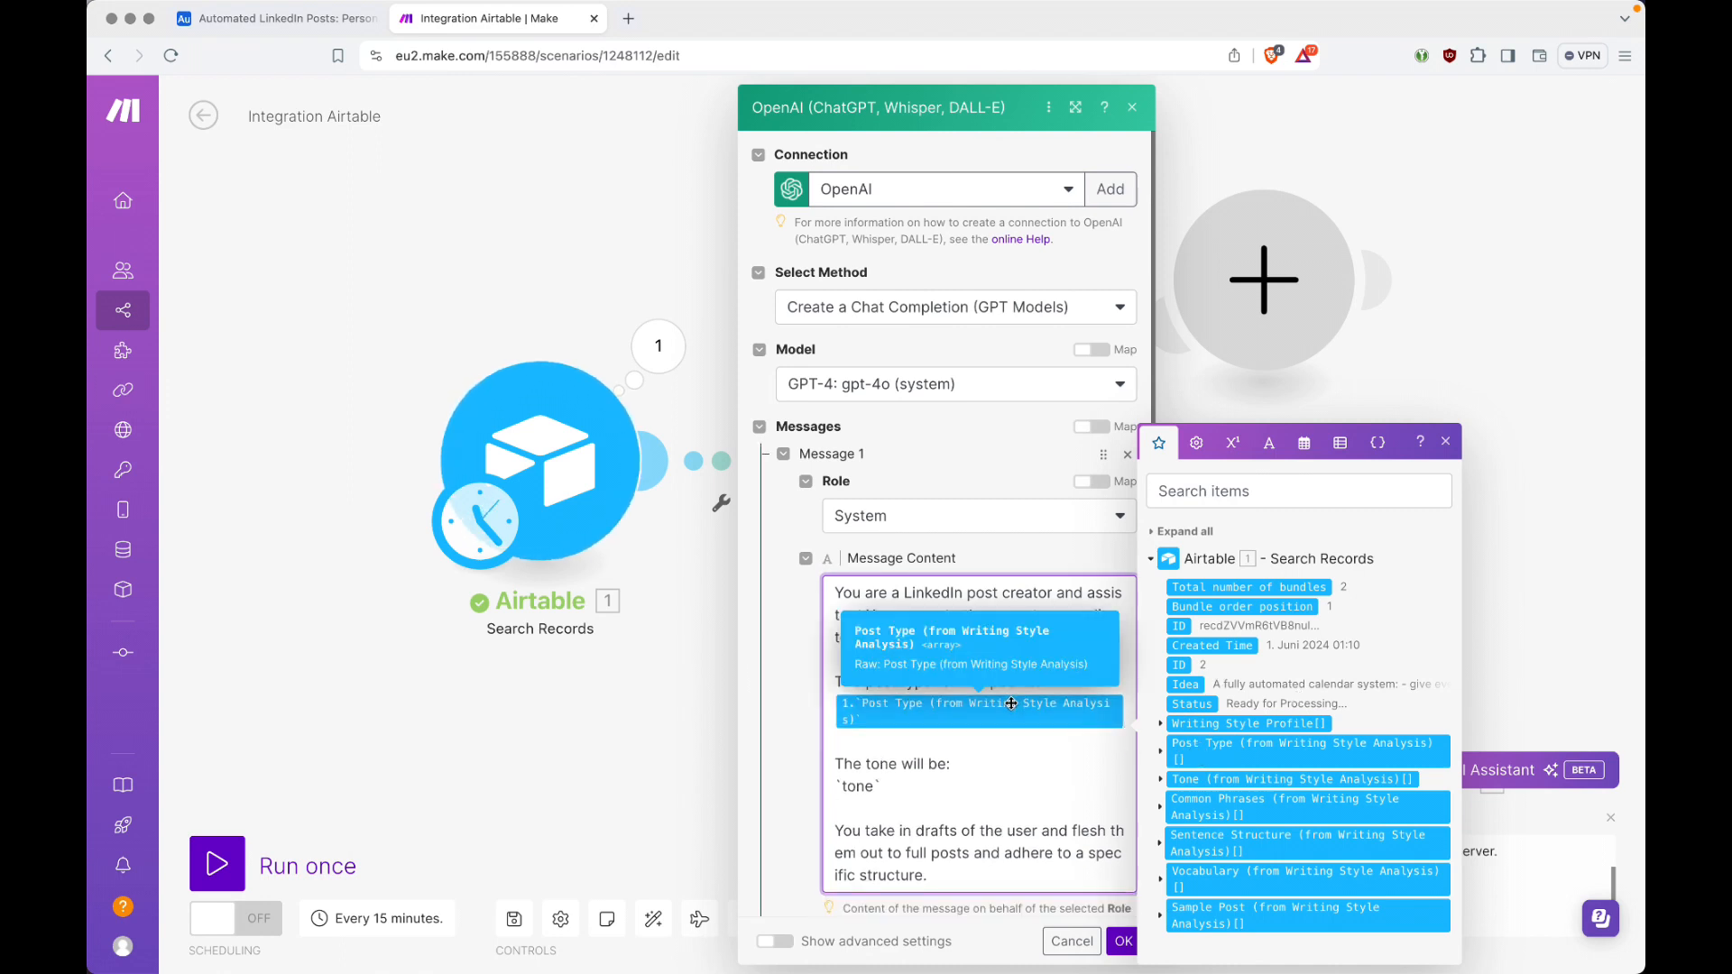
# Step: Replace the `tone` placeholder with the Tone (from Writing Style Analysis) field and check the mapped fields against the Airtable Personal Ideas table
pyautogui.click(959, 787)
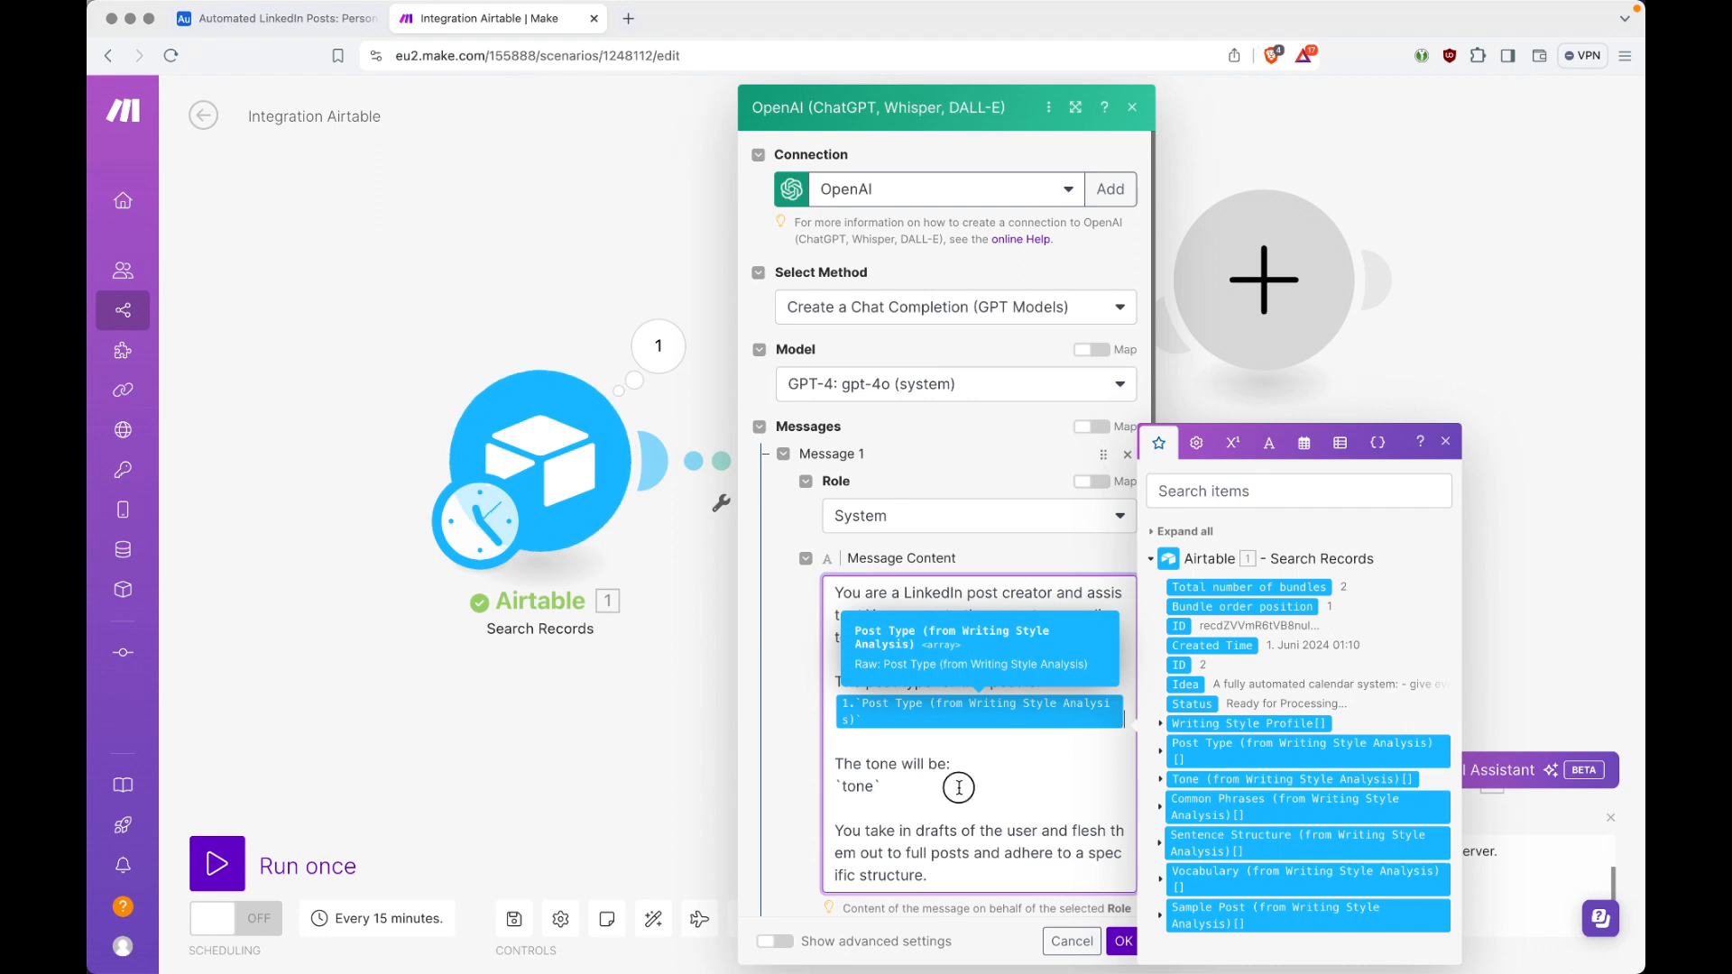
pyautogui.click(1215, 778)
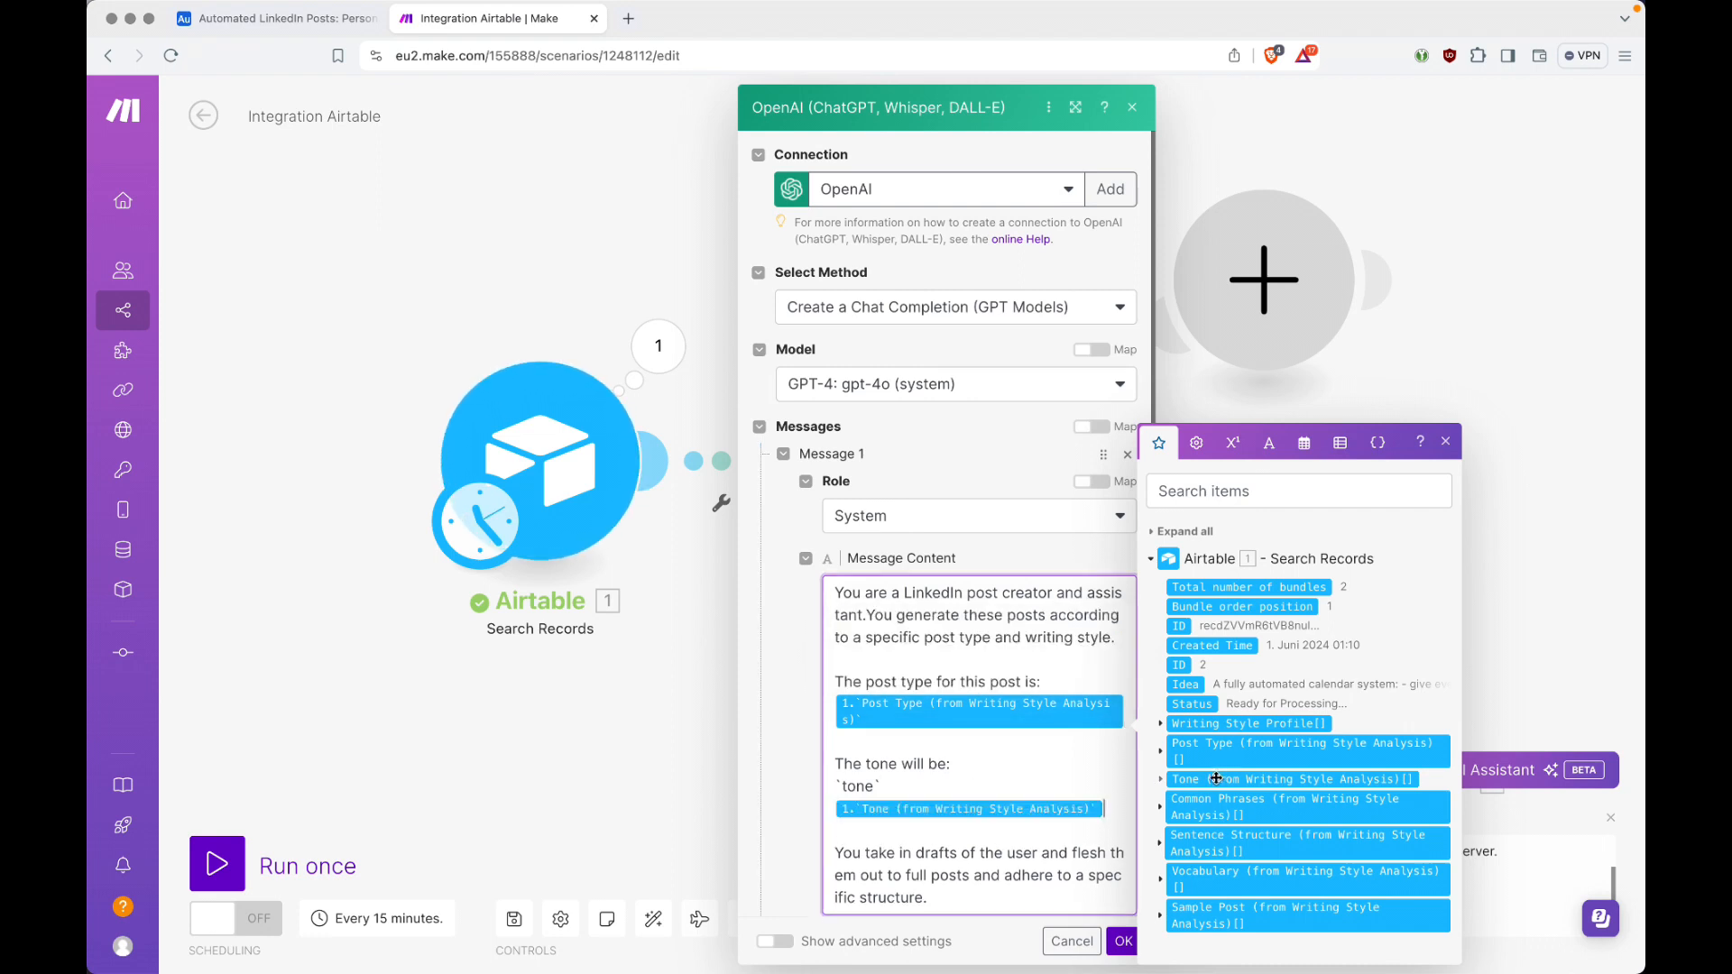
pyautogui.click(1018, 776)
pyautogui.press('super+BackSpace')
pyautogui.scroll(-3, 1018, 776)
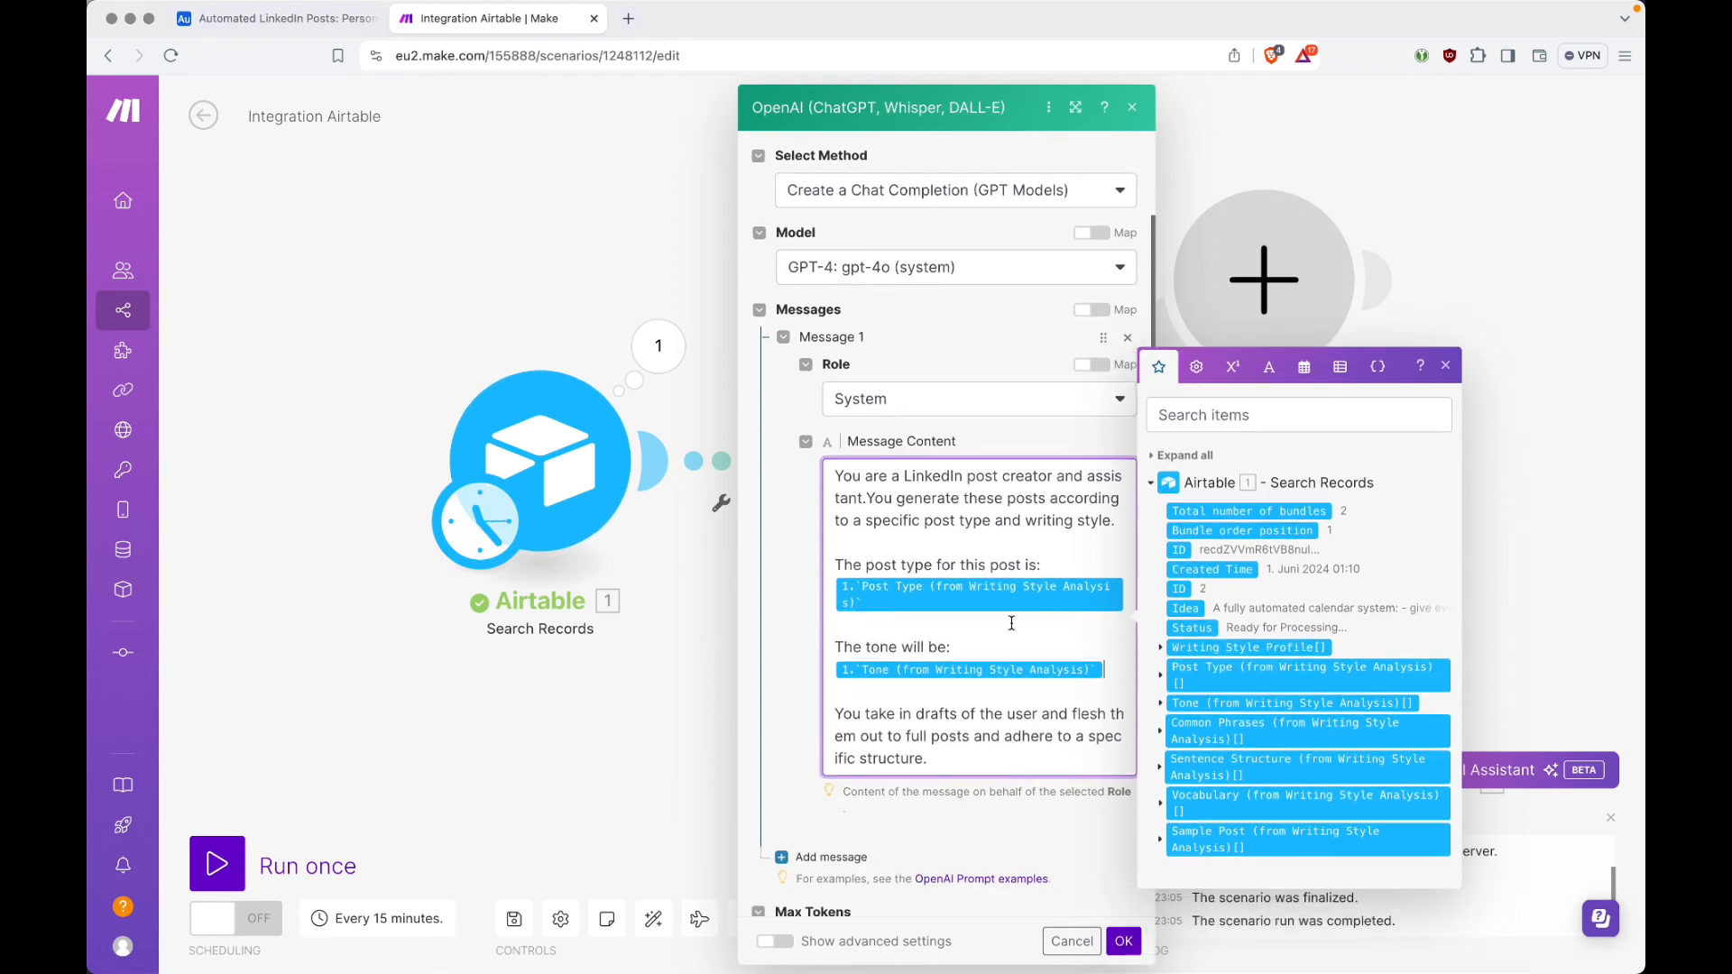
pyautogui.hotkey('ctrl', 'shift', 'Tab')
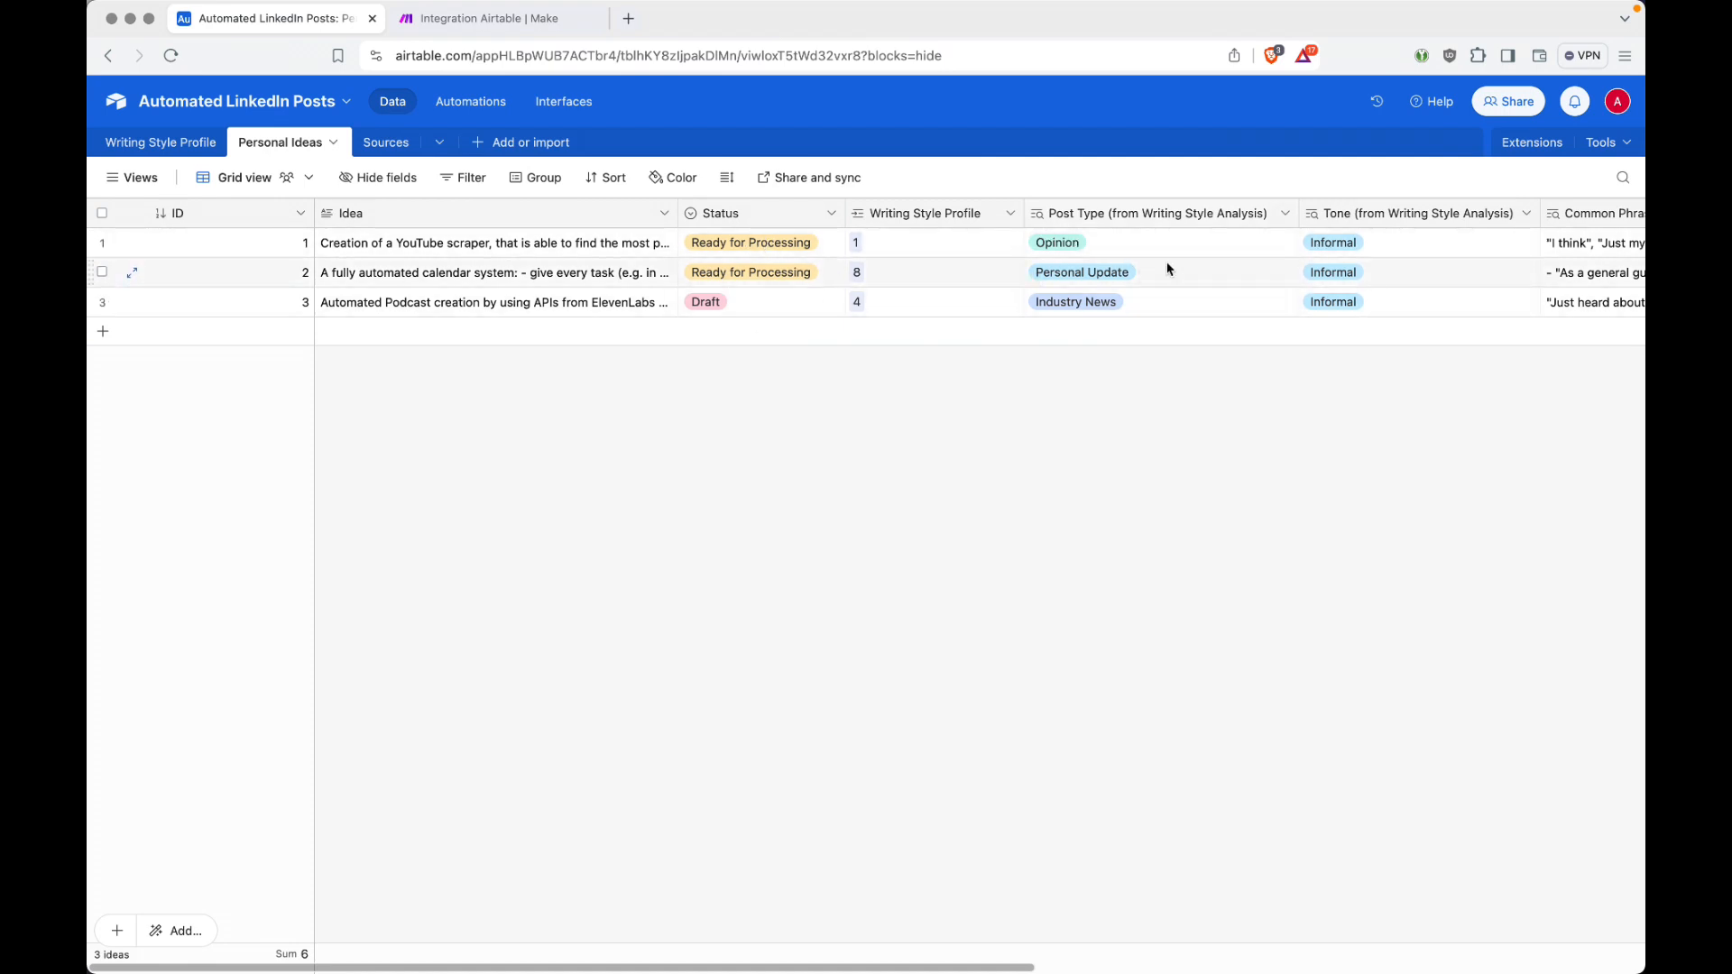
pyautogui.hotkey('ctrl', 'Tab')
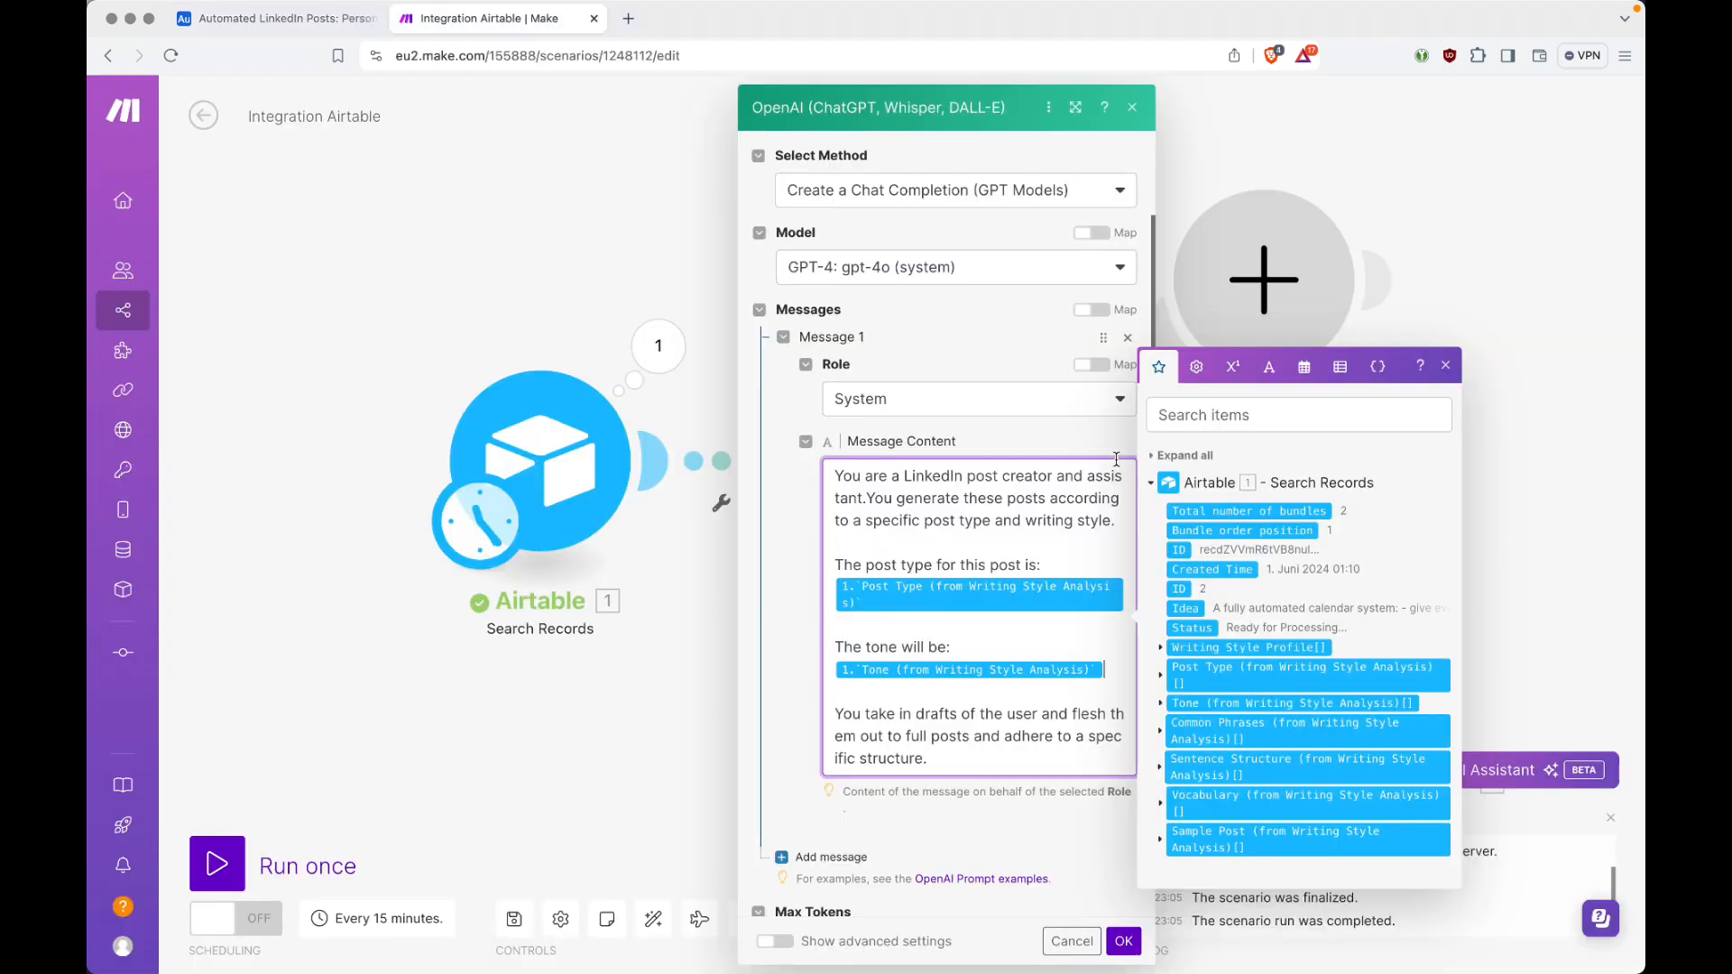
# Step: Add a second message to the chat completion and set its role to User
pyautogui.click(1046, 695)
pyautogui.scroll(-3, 1045, 697)
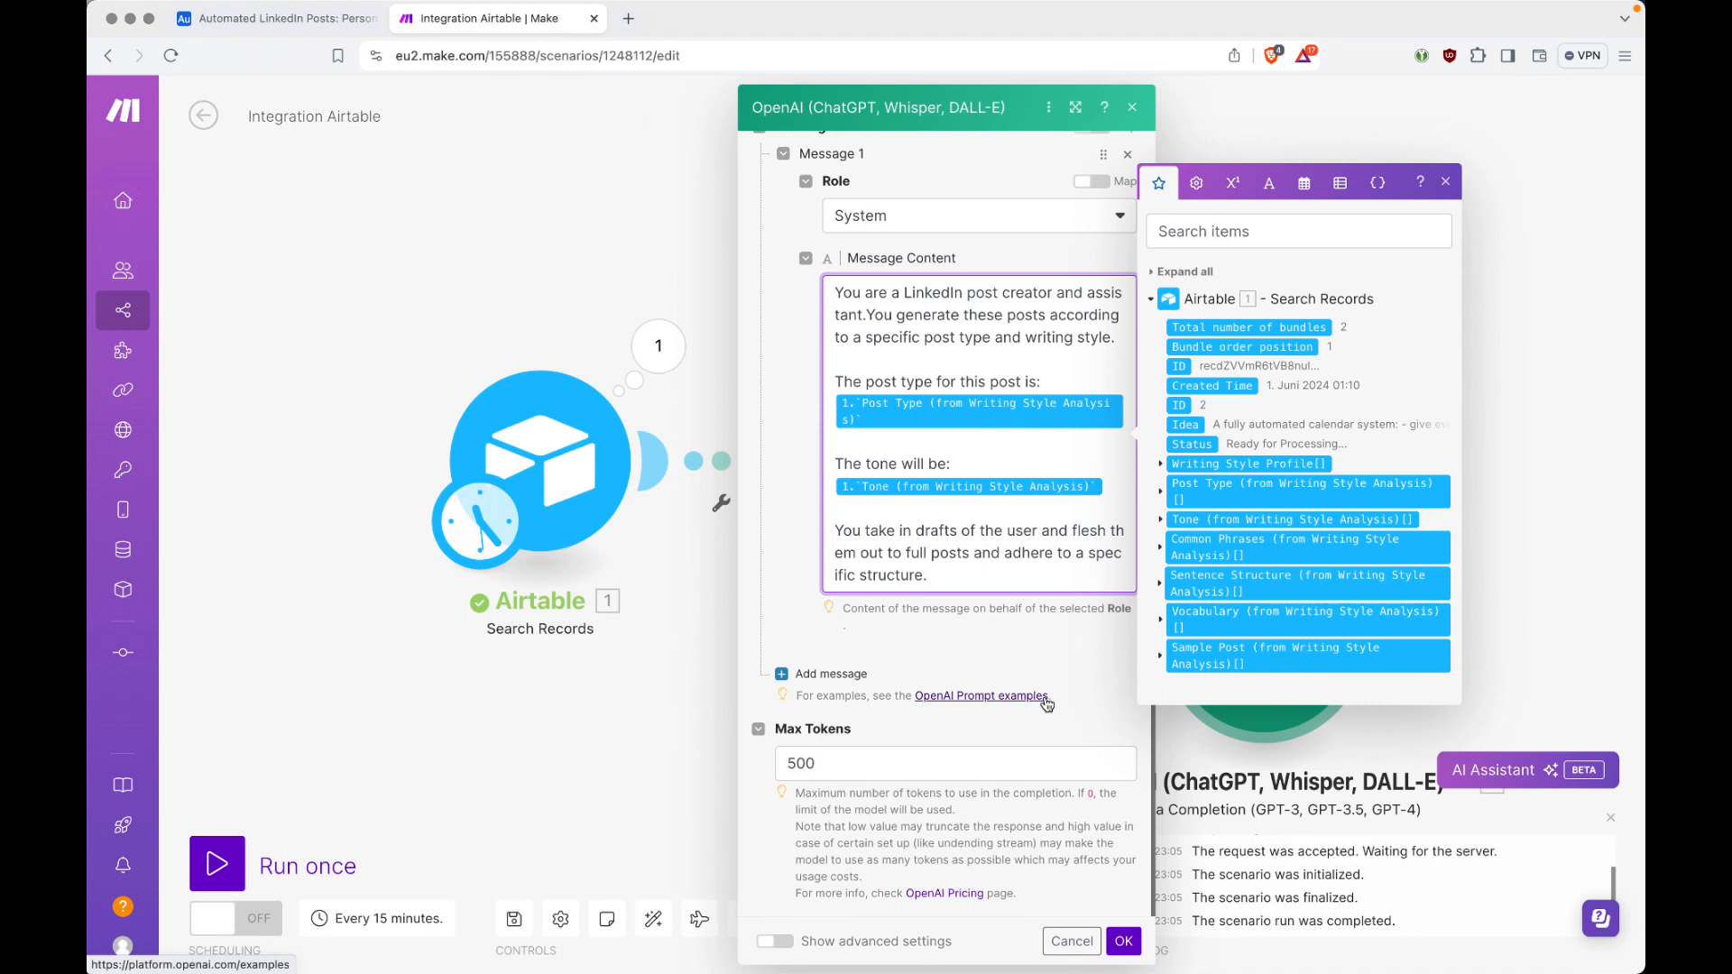
pyautogui.click(826, 674)
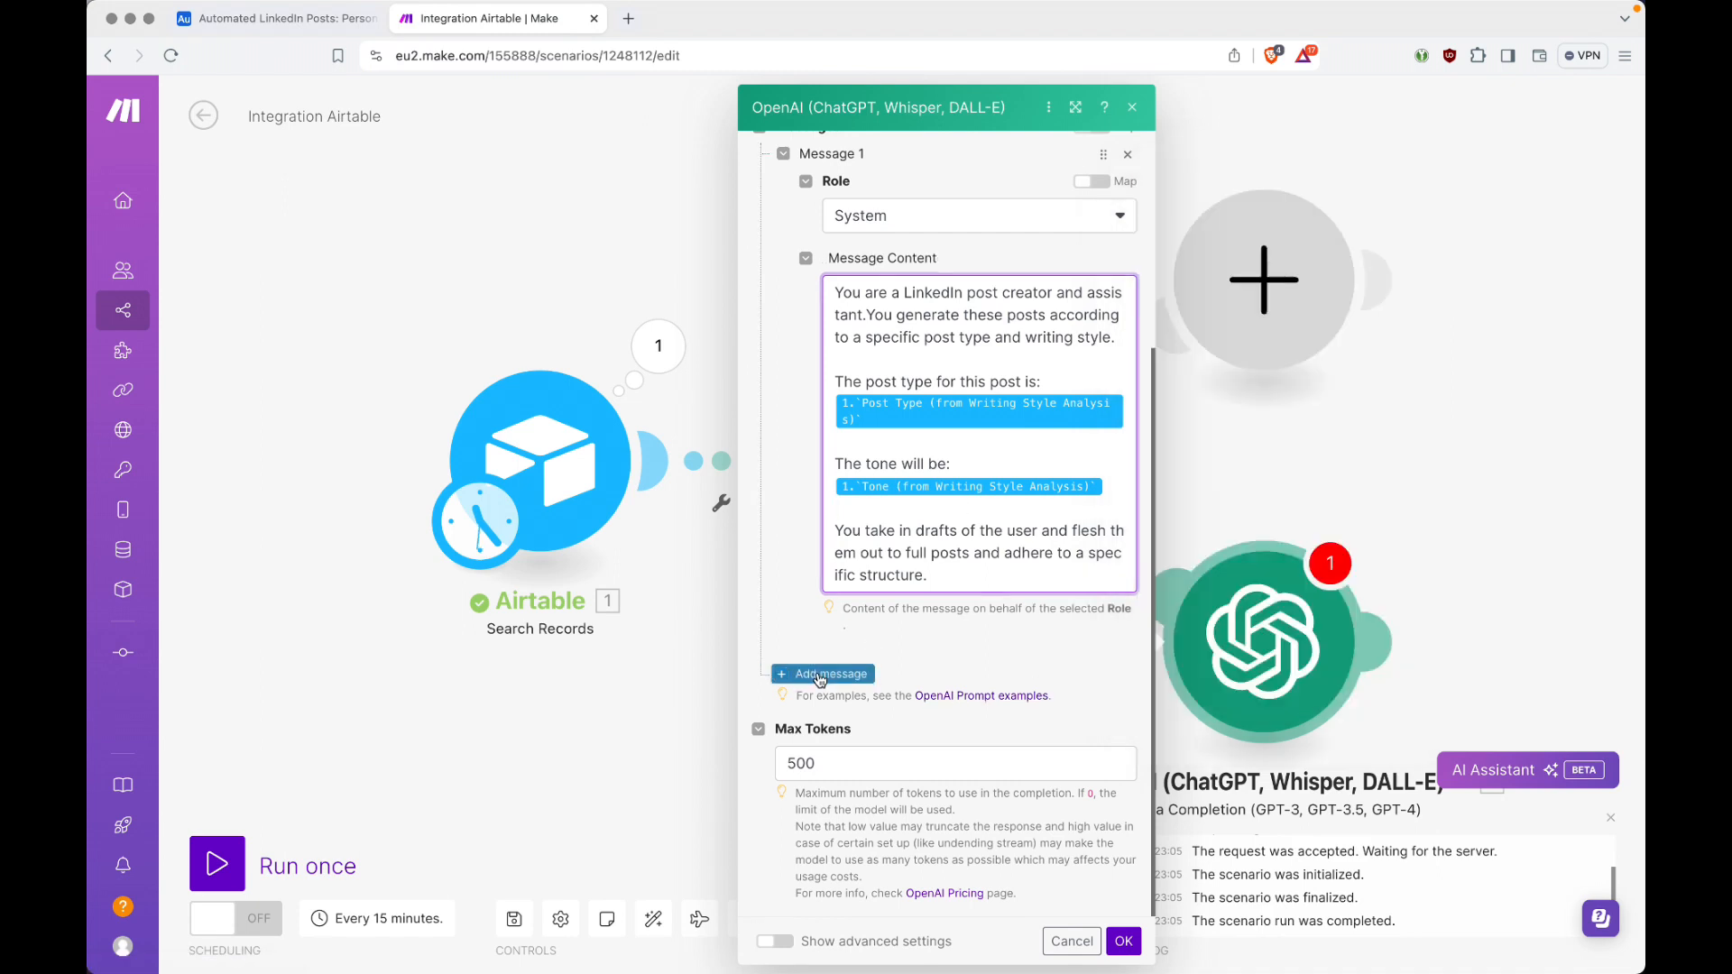
pyautogui.click(952, 738)
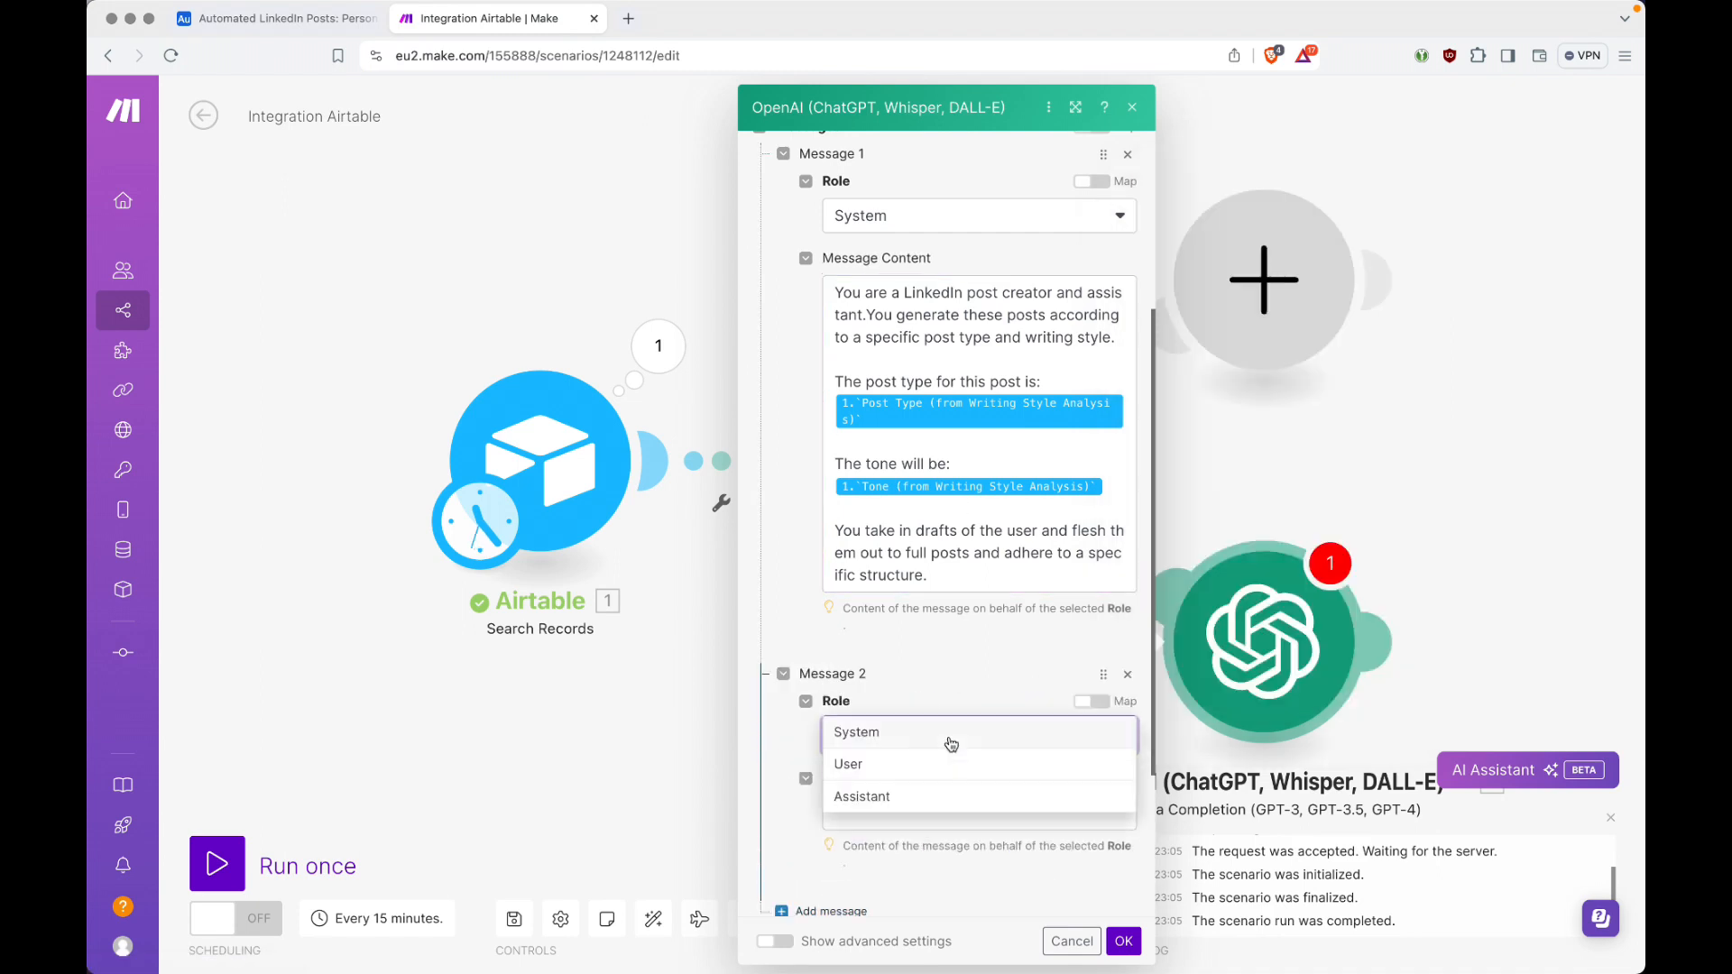
pyautogui.click(899, 768)
pyautogui.scroll(-3, 920, 582)
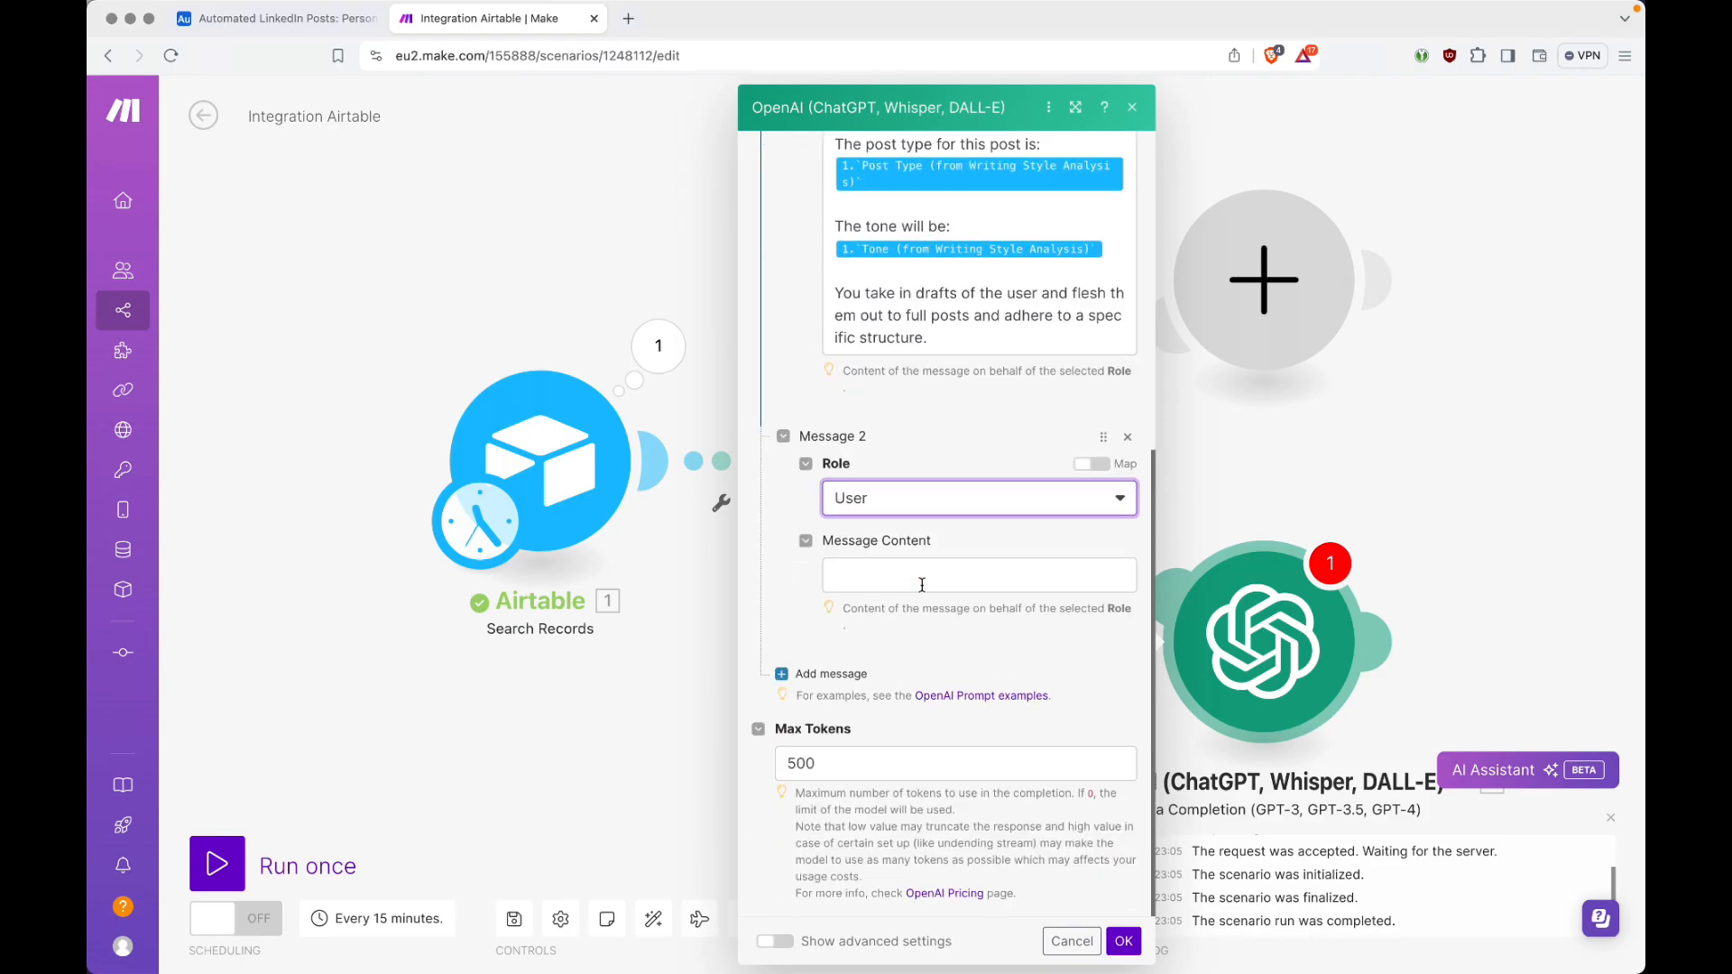
# Step: Switch to VS Code and review the Message 2 (User) prompt, from its guidelines line through the headings to the closing output instructions
pyautogui.press('super+Tab')
pyautogui.click(907, 333)
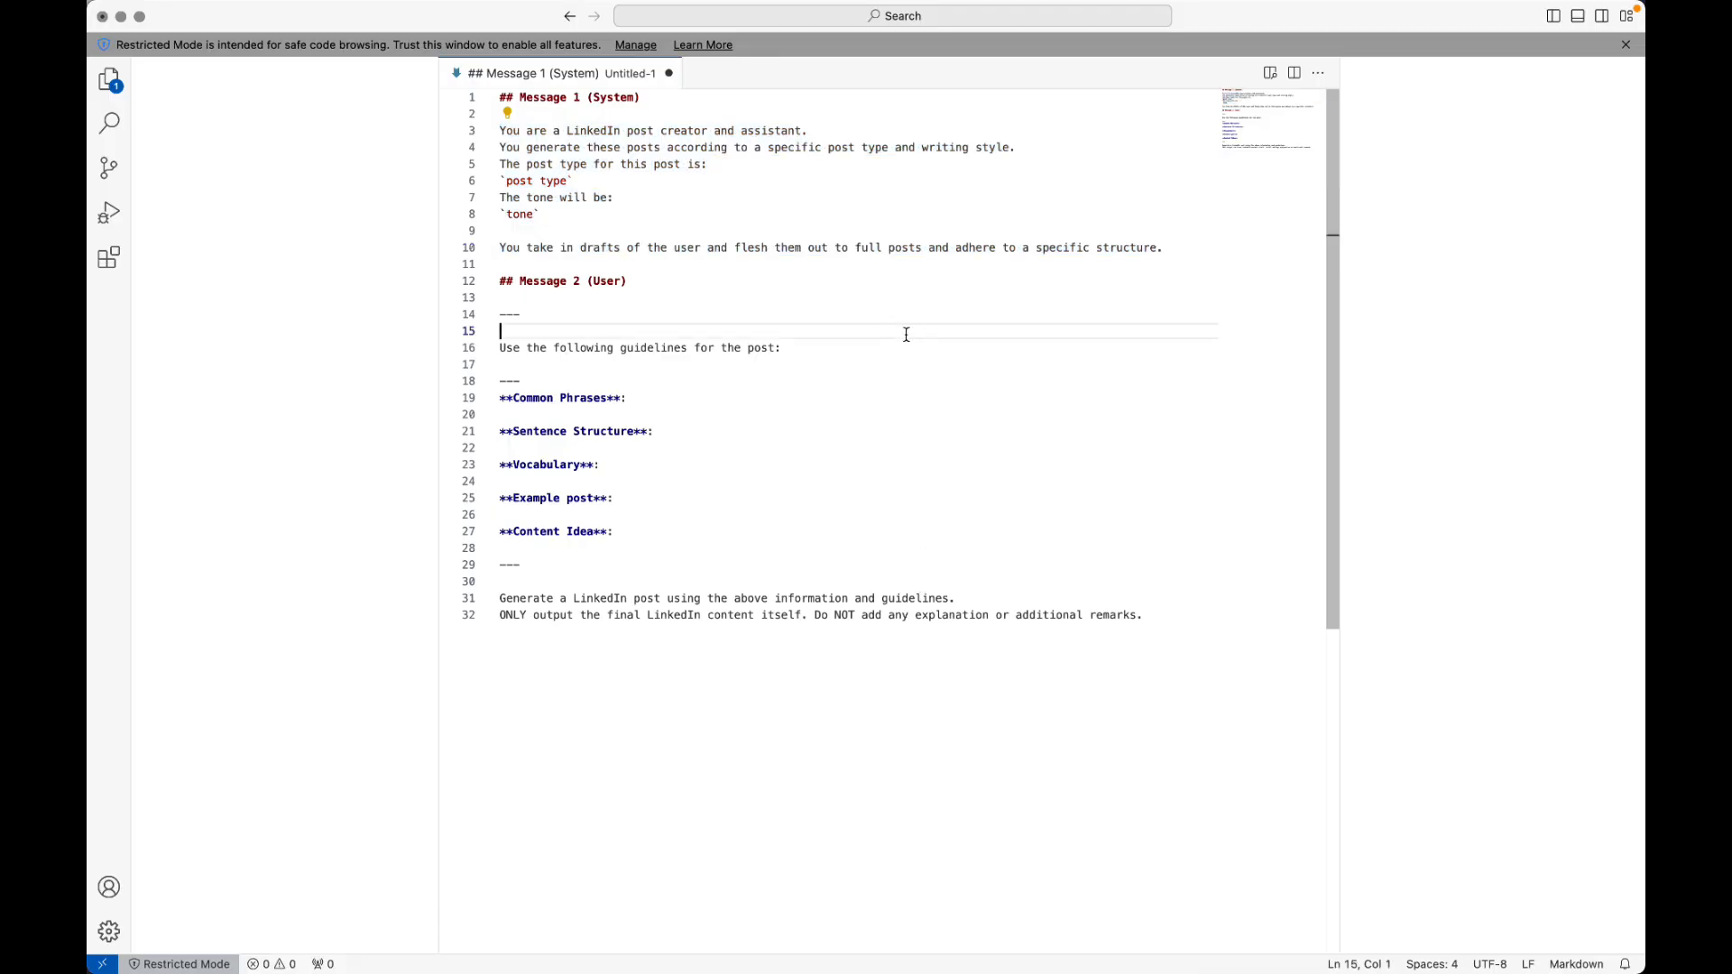
pyautogui.press('Down')
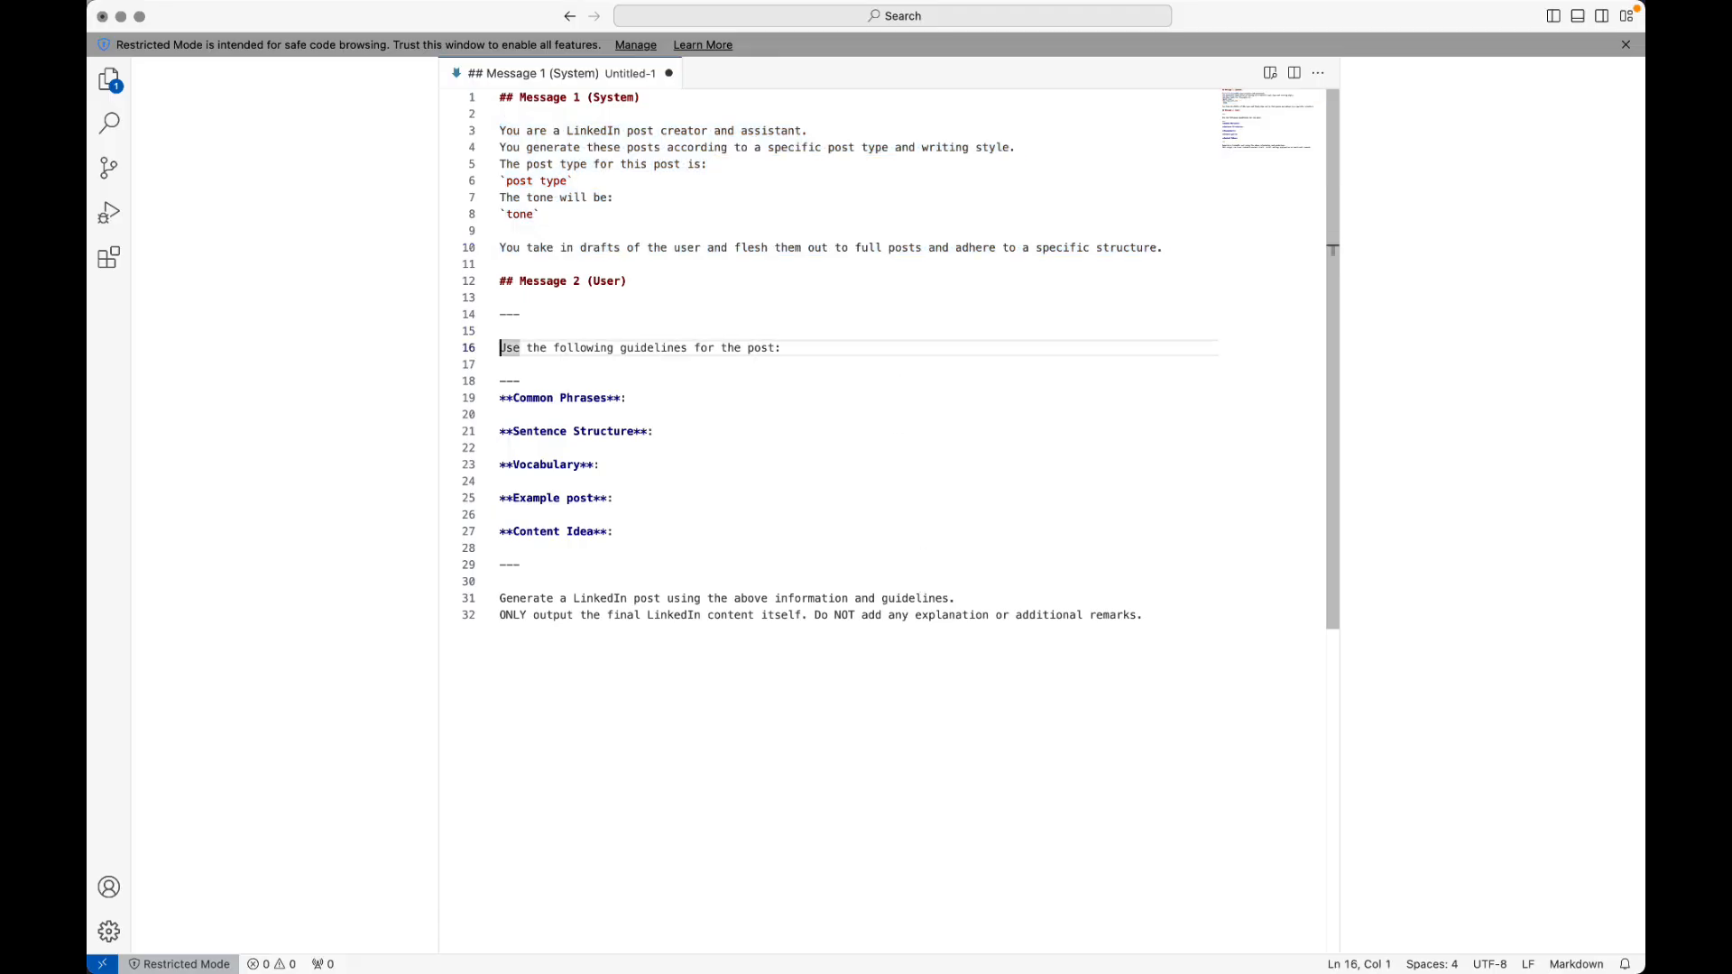
pyautogui.hotkey('shift', 'End')
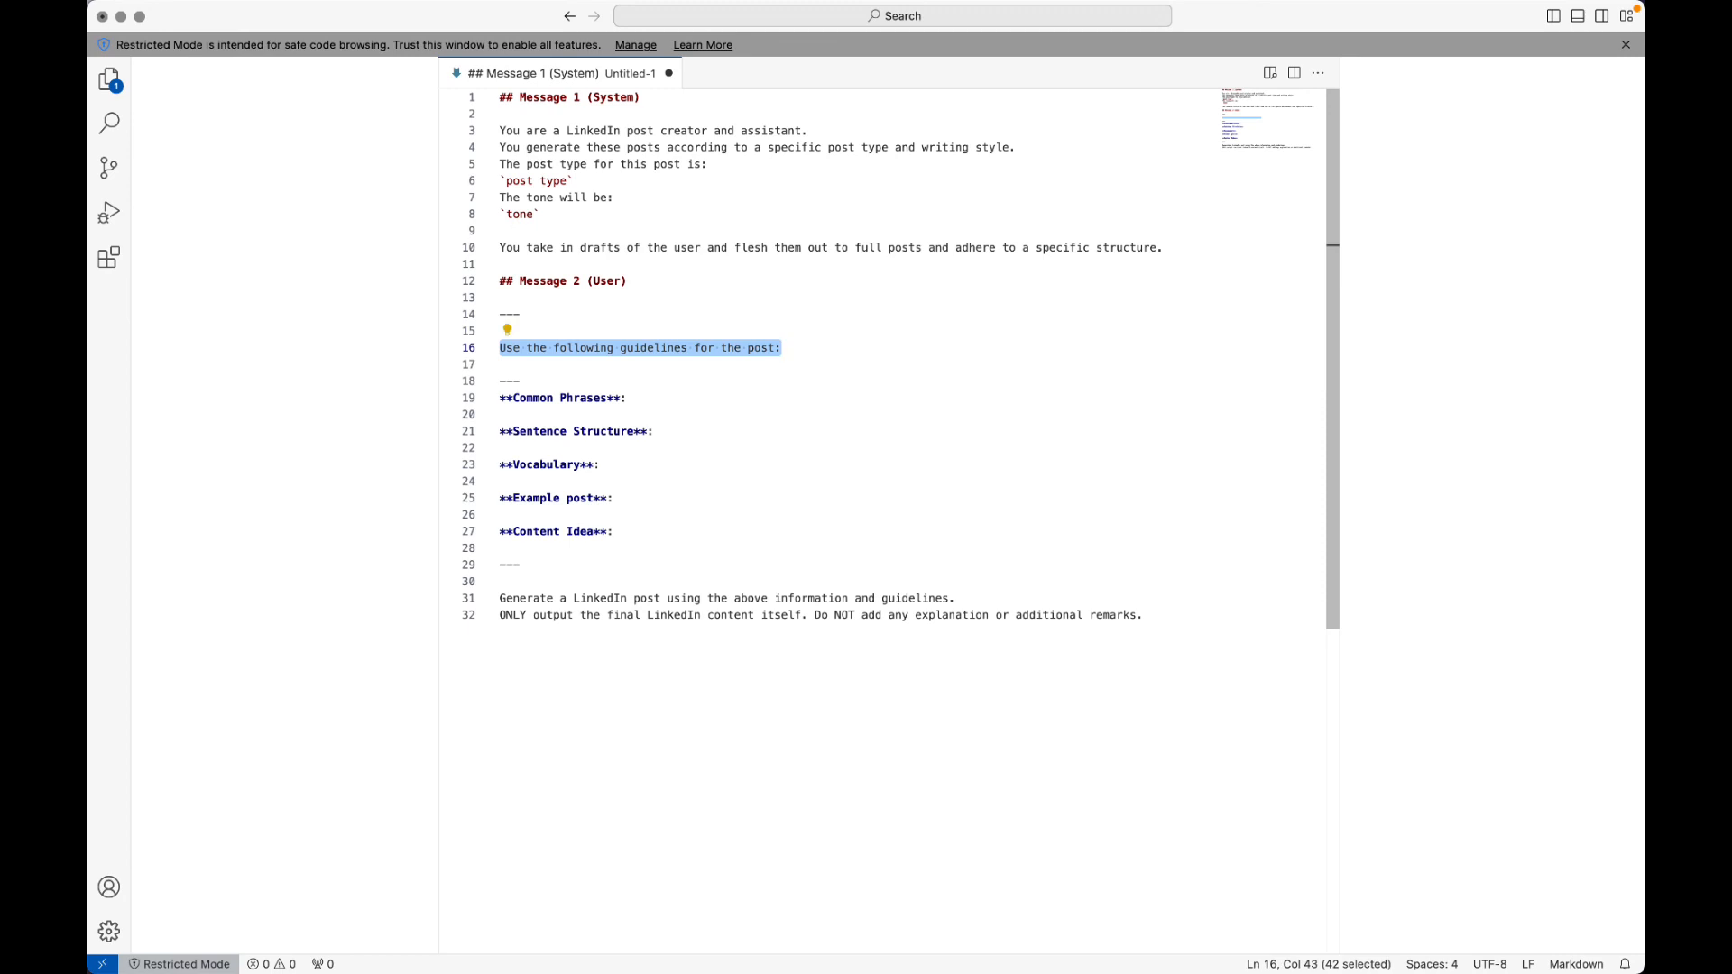
pyautogui.press('super+Down')
pyautogui.press('super+Left')
pyautogui.press('Up')
pyautogui.press('Up')
pyautogui.press('Up')
pyautogui.press('Up')
pyautogui.press('Up')
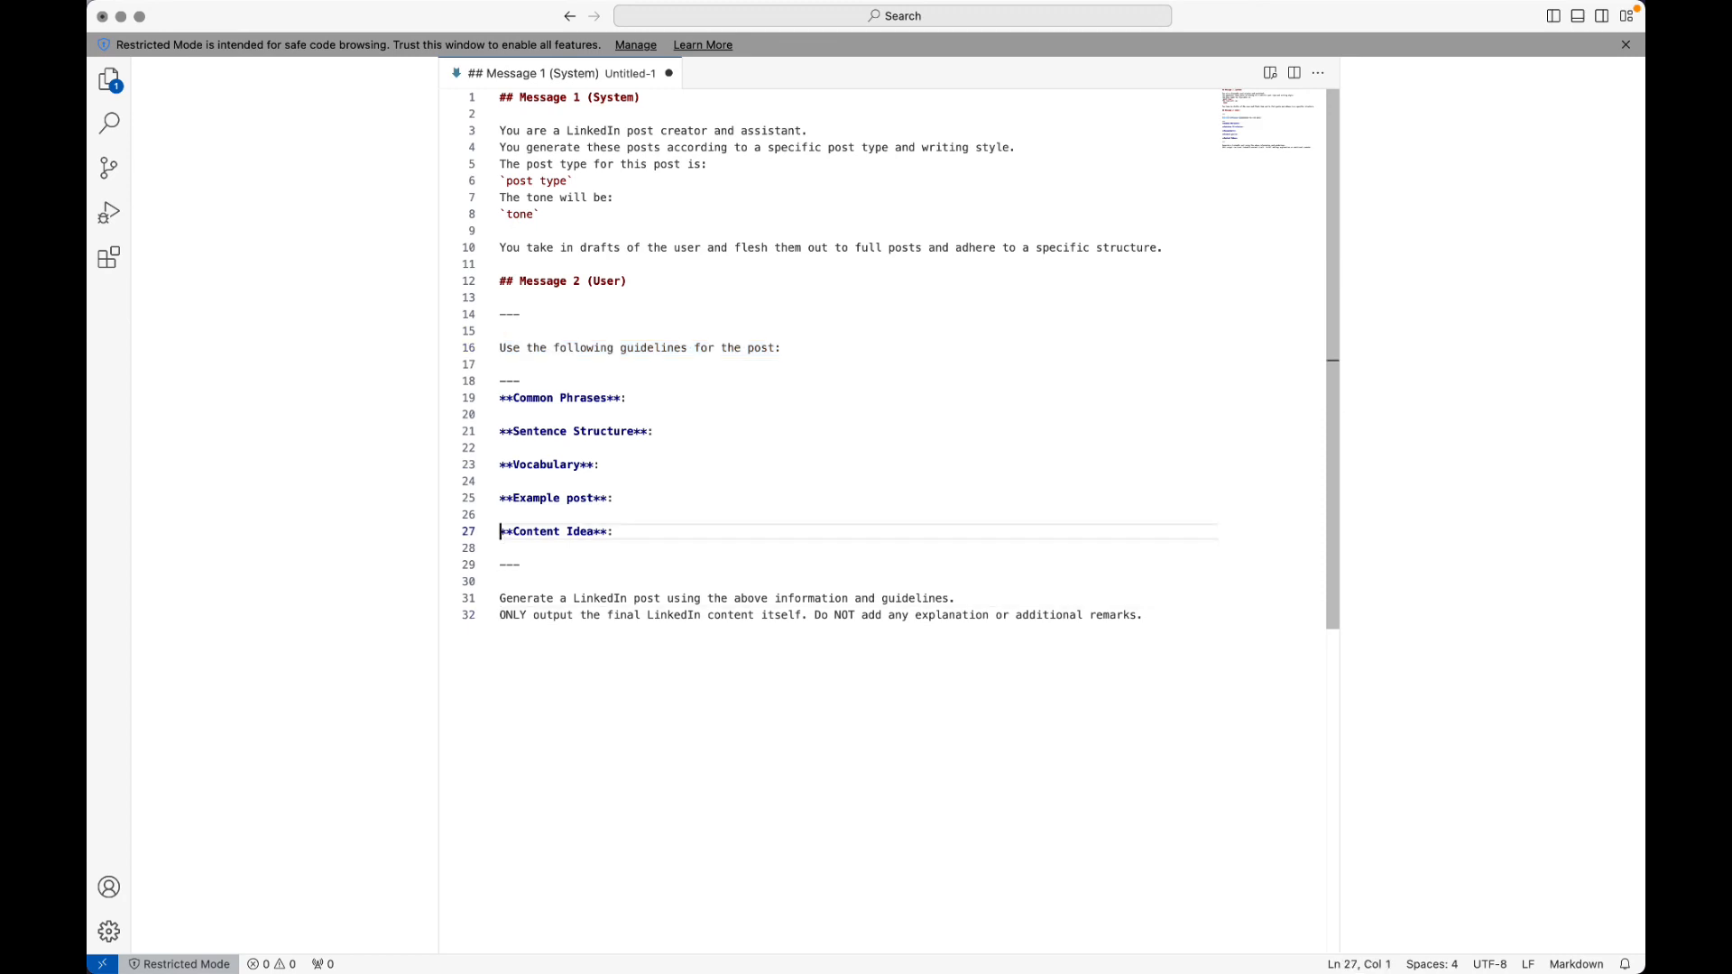
pyautogui.press('Down')
pyautogui.press('Down')
pyautogui.press('Down')
pyautogui.press('Down')
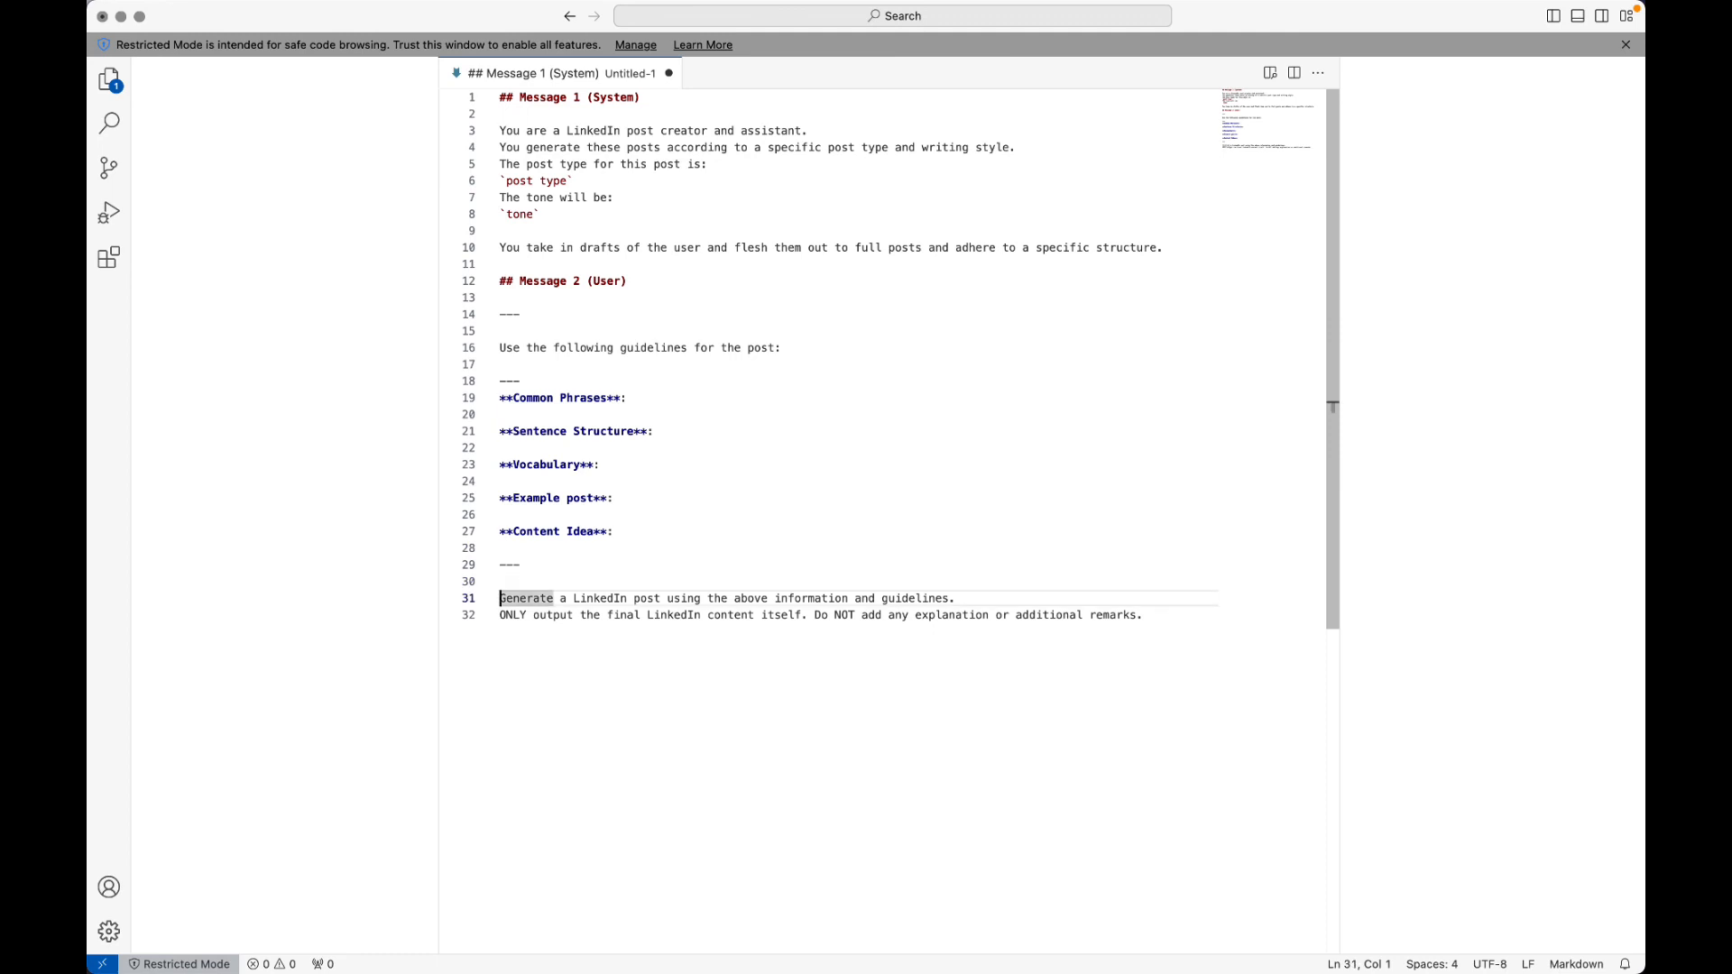
pyautogui.press('super+Right')
pyautogui.press('super+Left')
pyautogui.press('Down')
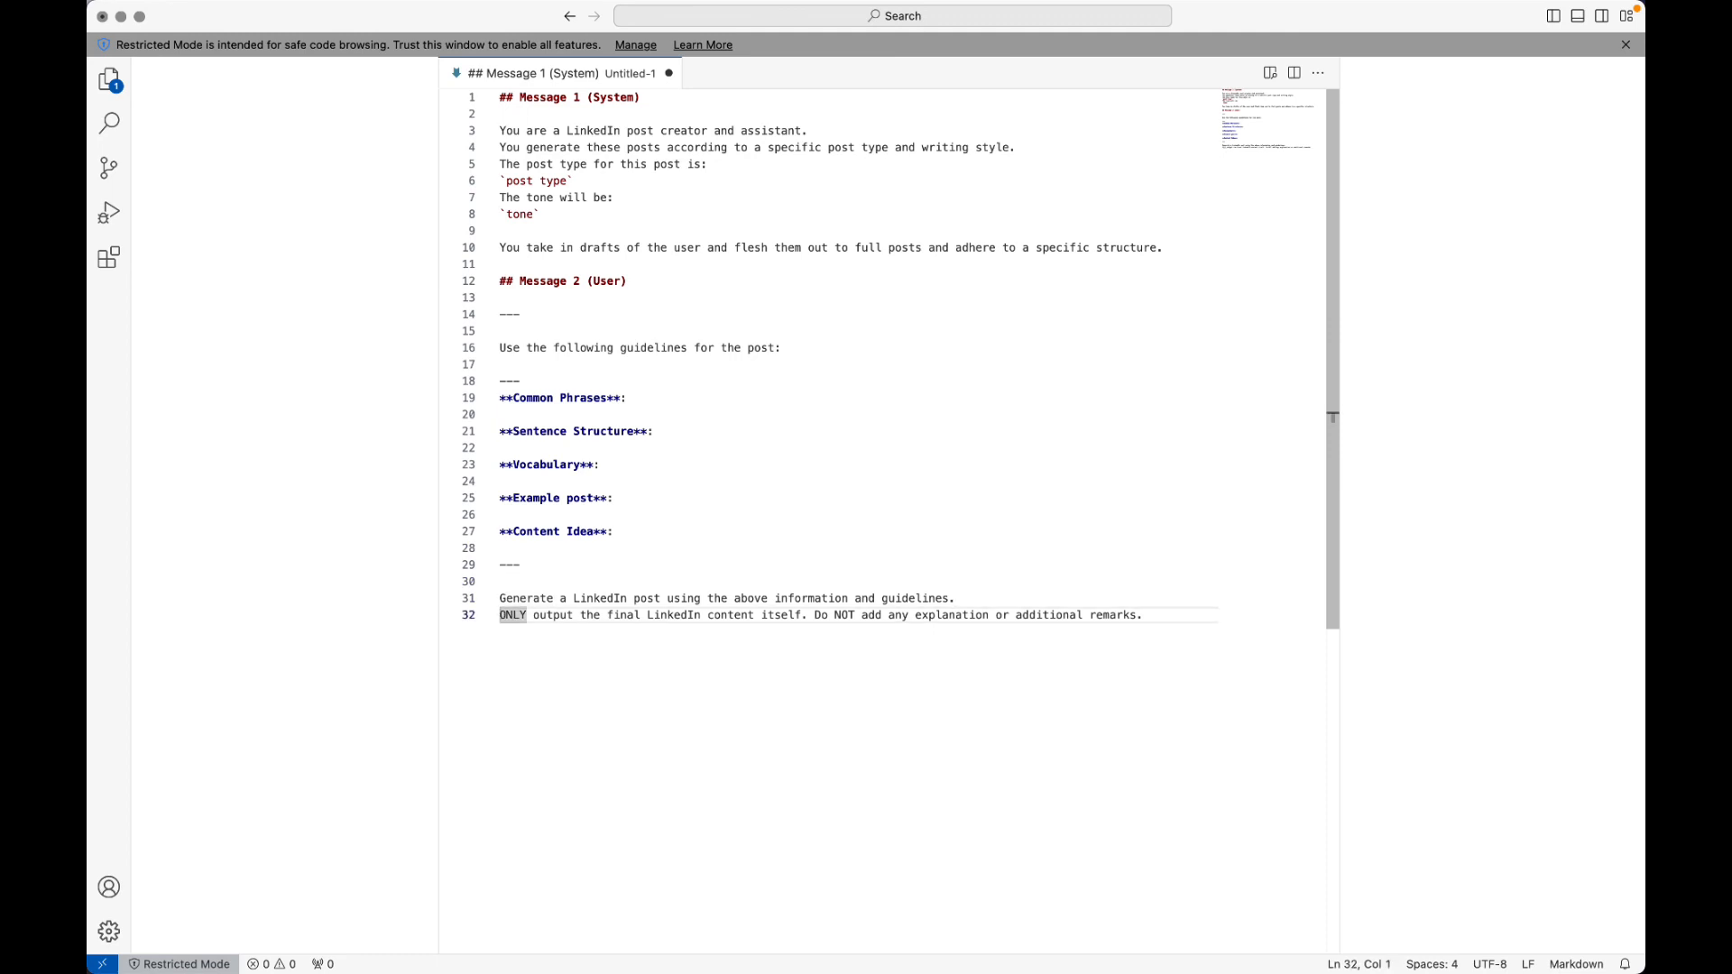
pyautogui.hotkey('shift', 'alt', 'Right')
pyautogui.hotkey('shift', 'alt', 'Right')
pyautogui.hotkey('shift', 'alt', 'Right')
pyautogui.hotkey('shift', 'alt', 'Right')
pyautogui.hotkey('shift', 'alt', 'Right')
pyautogui.hotkey('shift', 'alt', 'Right')
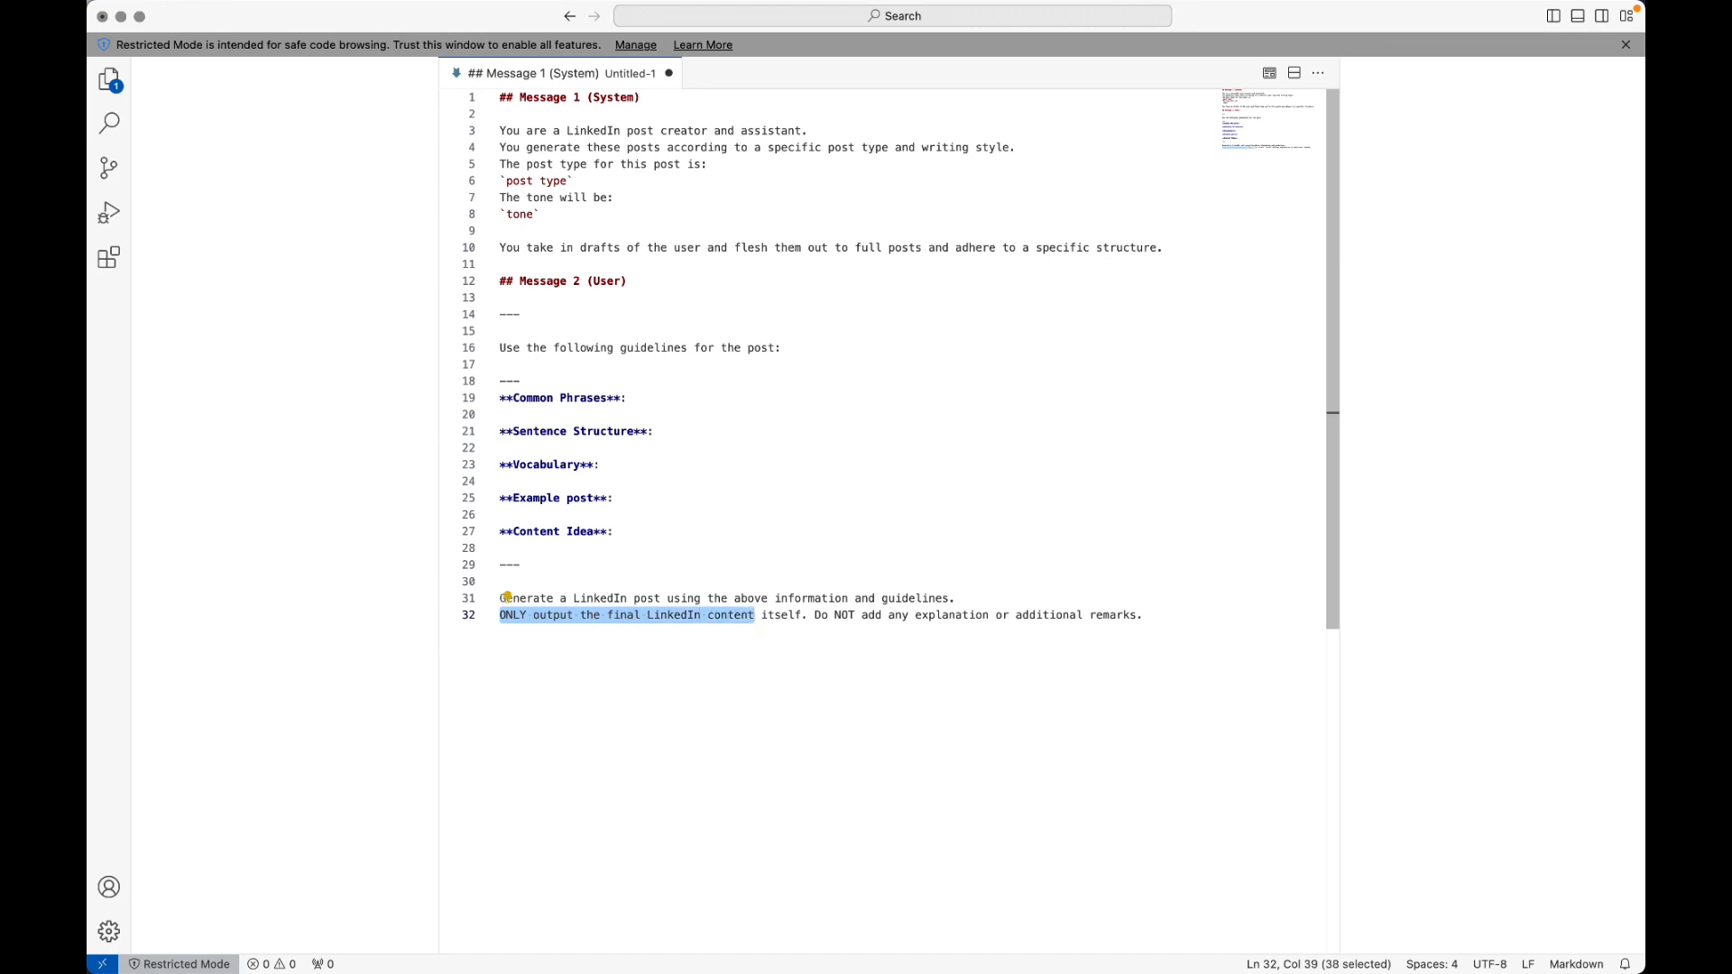
pyautogui.hotkey('shift', 'alt', 'Right')
pyautogui.press('Left')
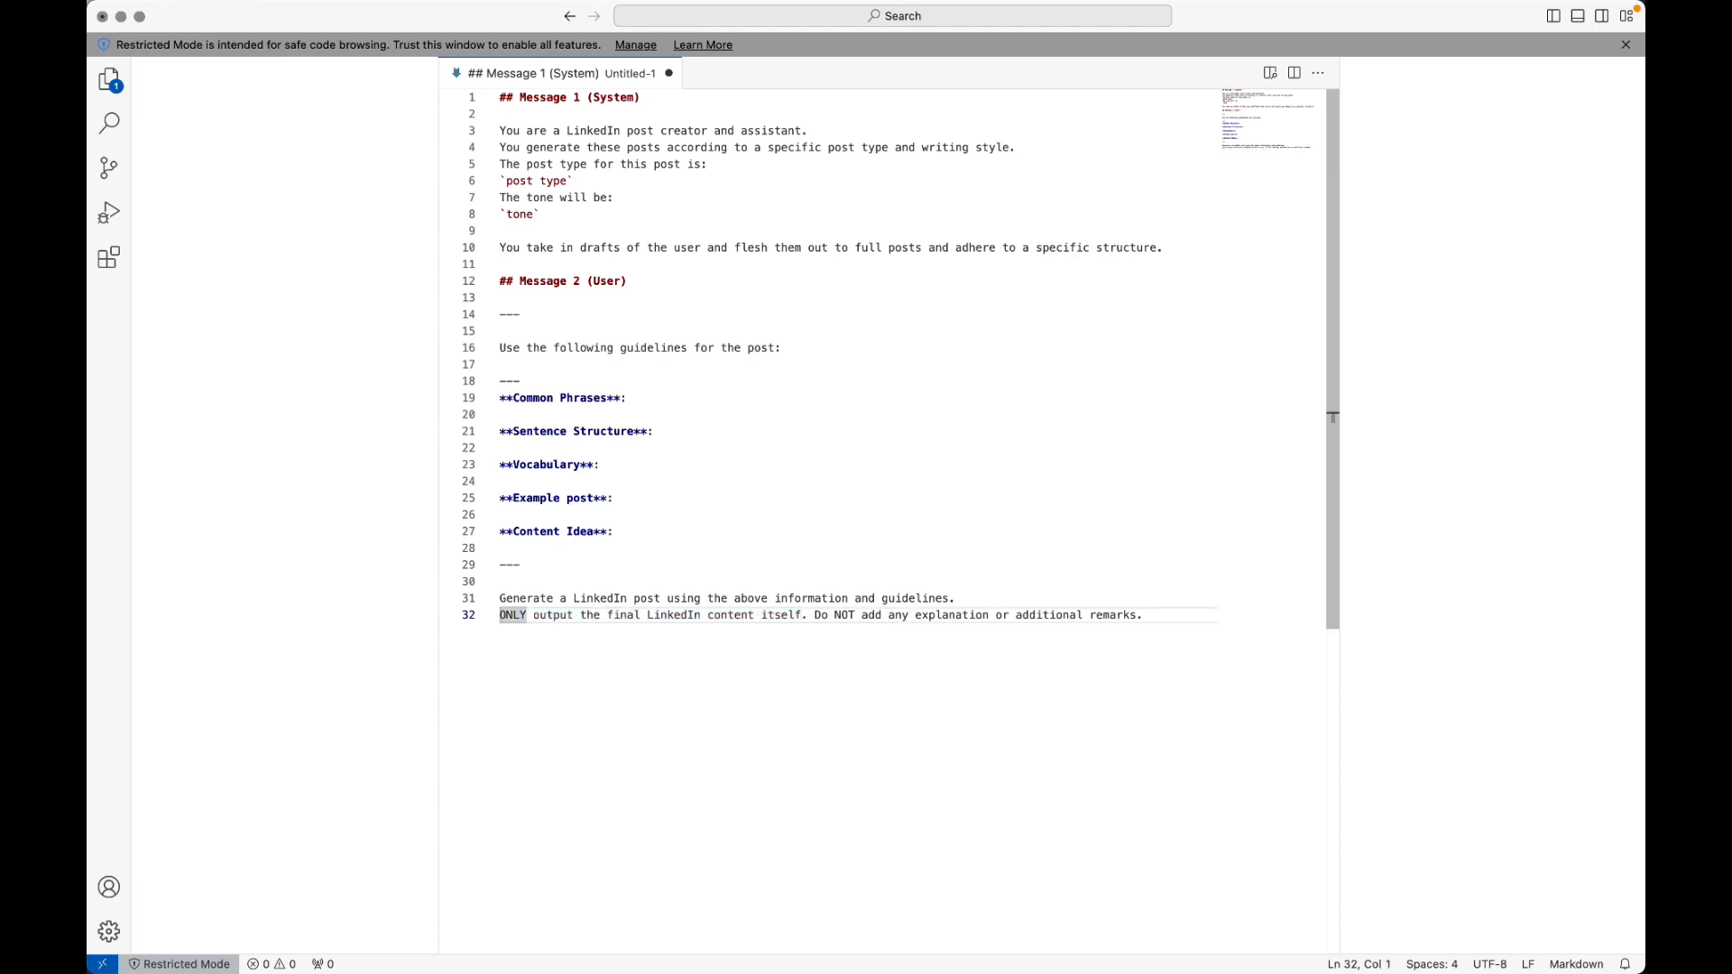
# Step: Copy the user prompt from "Use the following guidelines for the post:" to the end and paste it into Message 2's content in Make
pyautogui.click(877, 348)
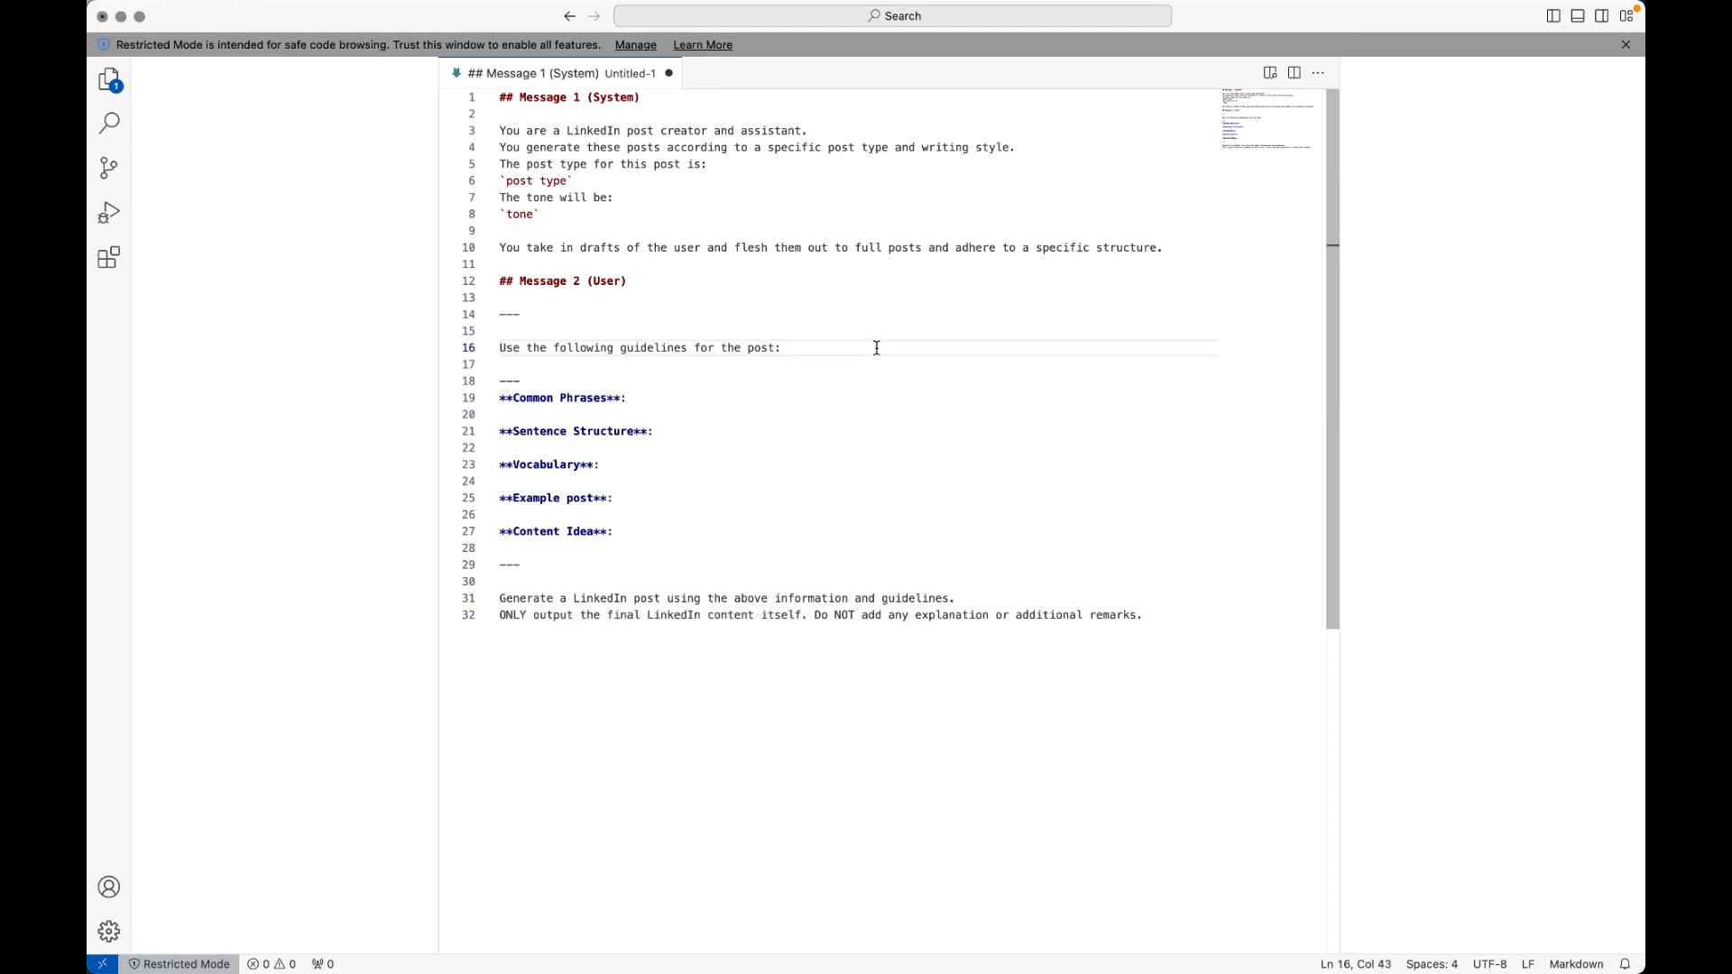
pyautogui.press('super+Left')
pyautogui.press('super+shift+Down')
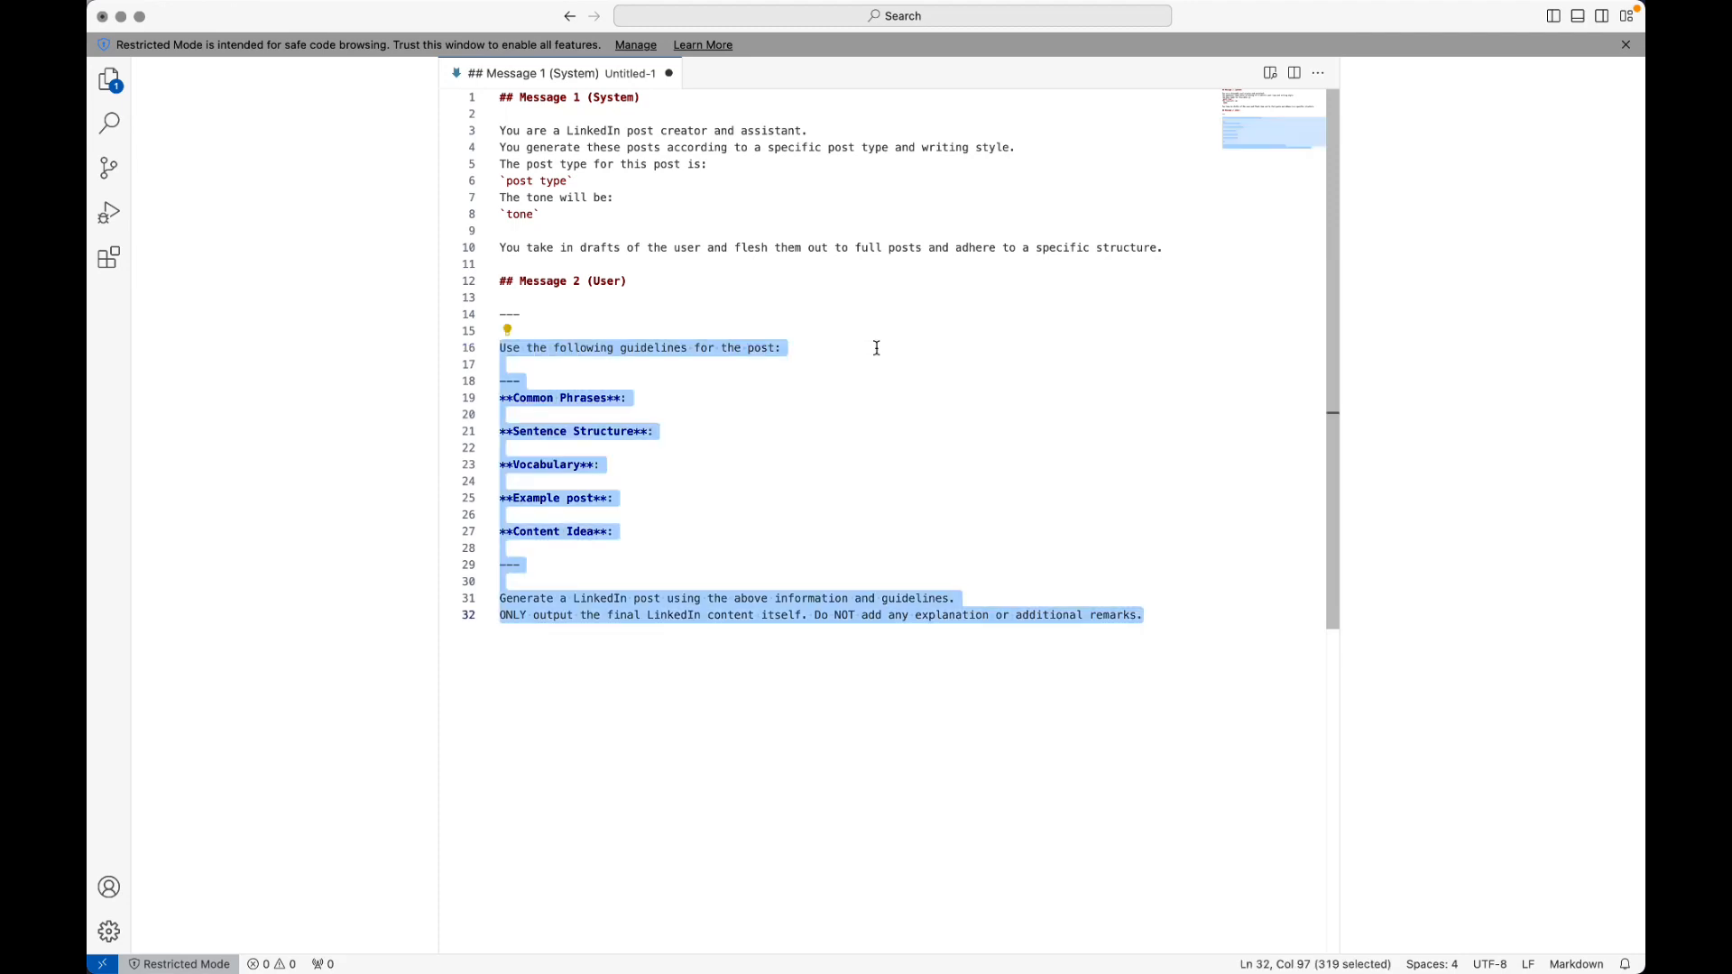
pyautogui.press('Left')
pyautogui.press('super+Tab')
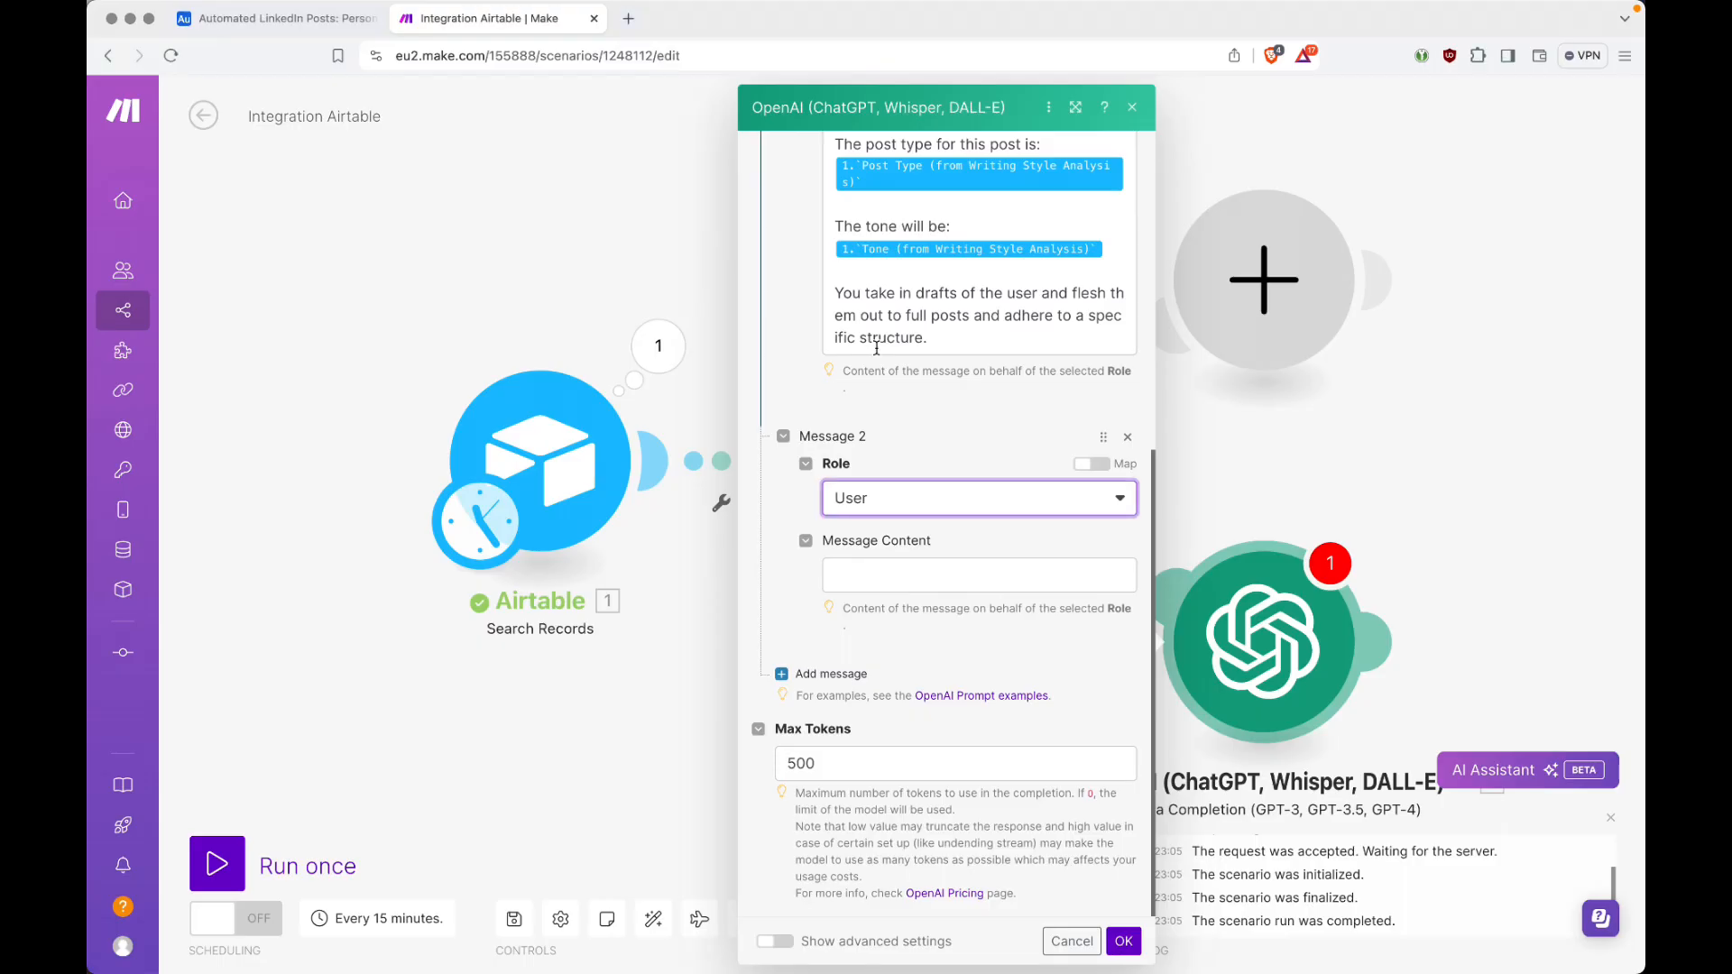
pyautogui.click(903, 577)
pyautogui.write('Use the following guidelines for the post:---**Common Phrases**:**Sentence Structure**:**Vocabulary**:**Example post**:**Content Idea**:---Generate a LinkedIn post using the above information and guidelines.ONLY output the final LinkedIn content itself. Do NOT add any explanation or additional remarks.')
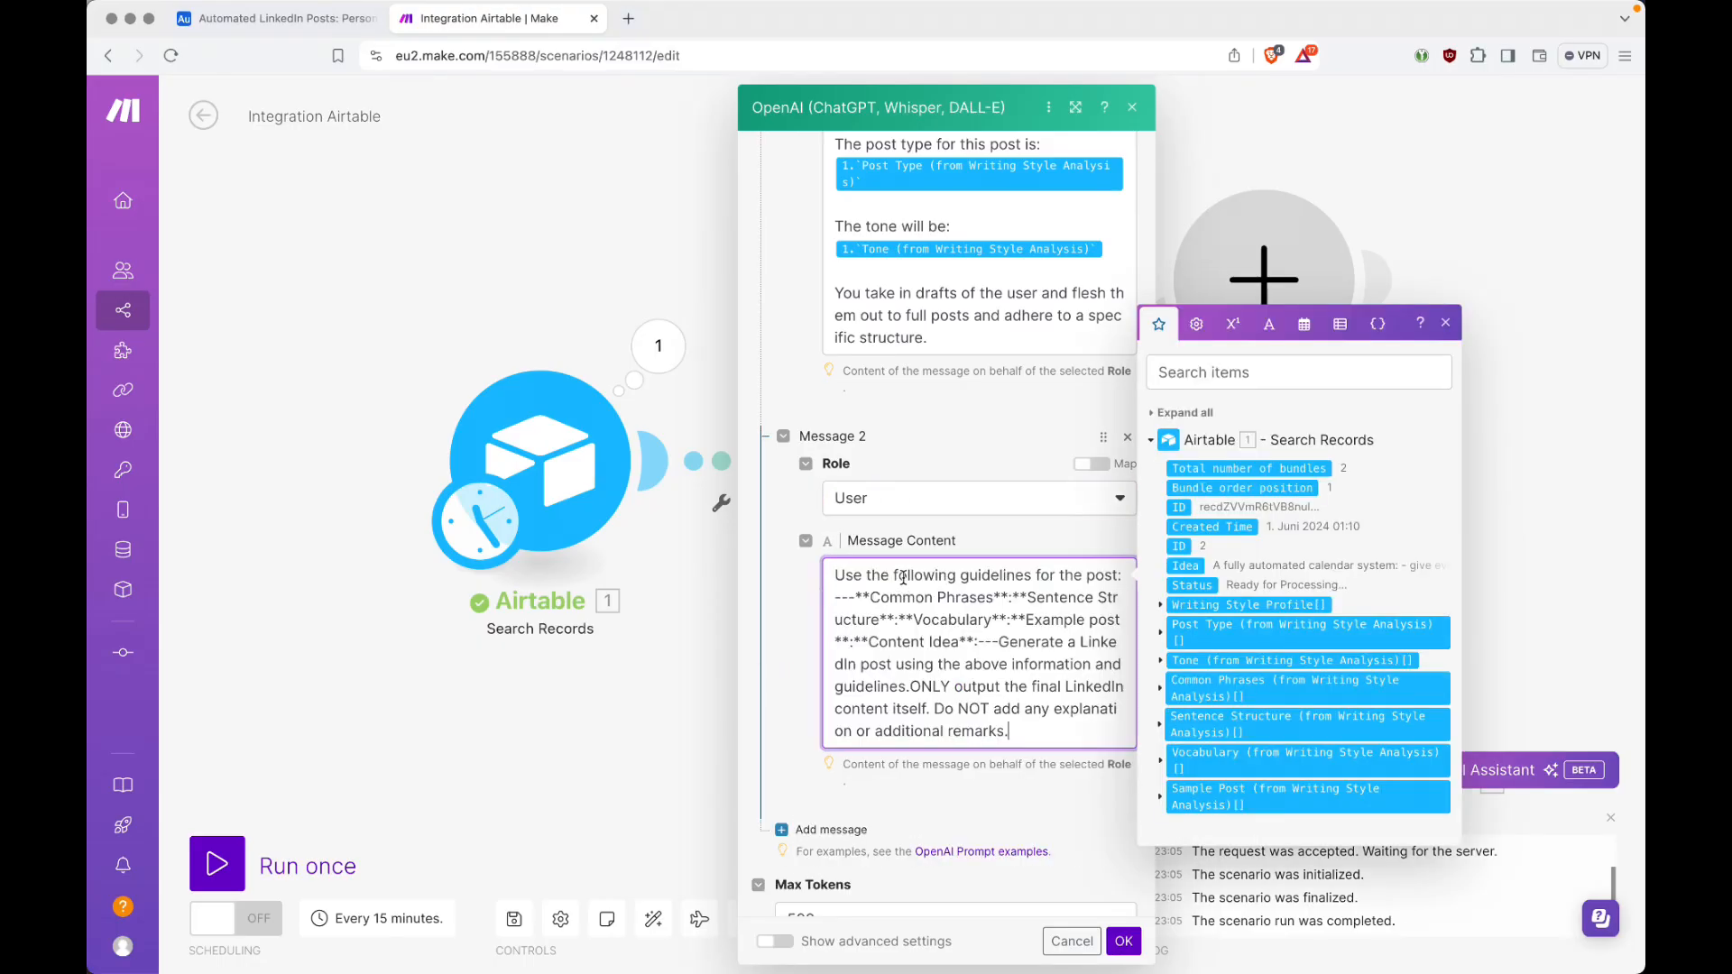
# Step: Put the first --- separator and the Common Phrases heading on their own lines, and set Sentence Structure off below a blank line
pyautogui.click(1087, 576)
pyautogui.click(858, 597)
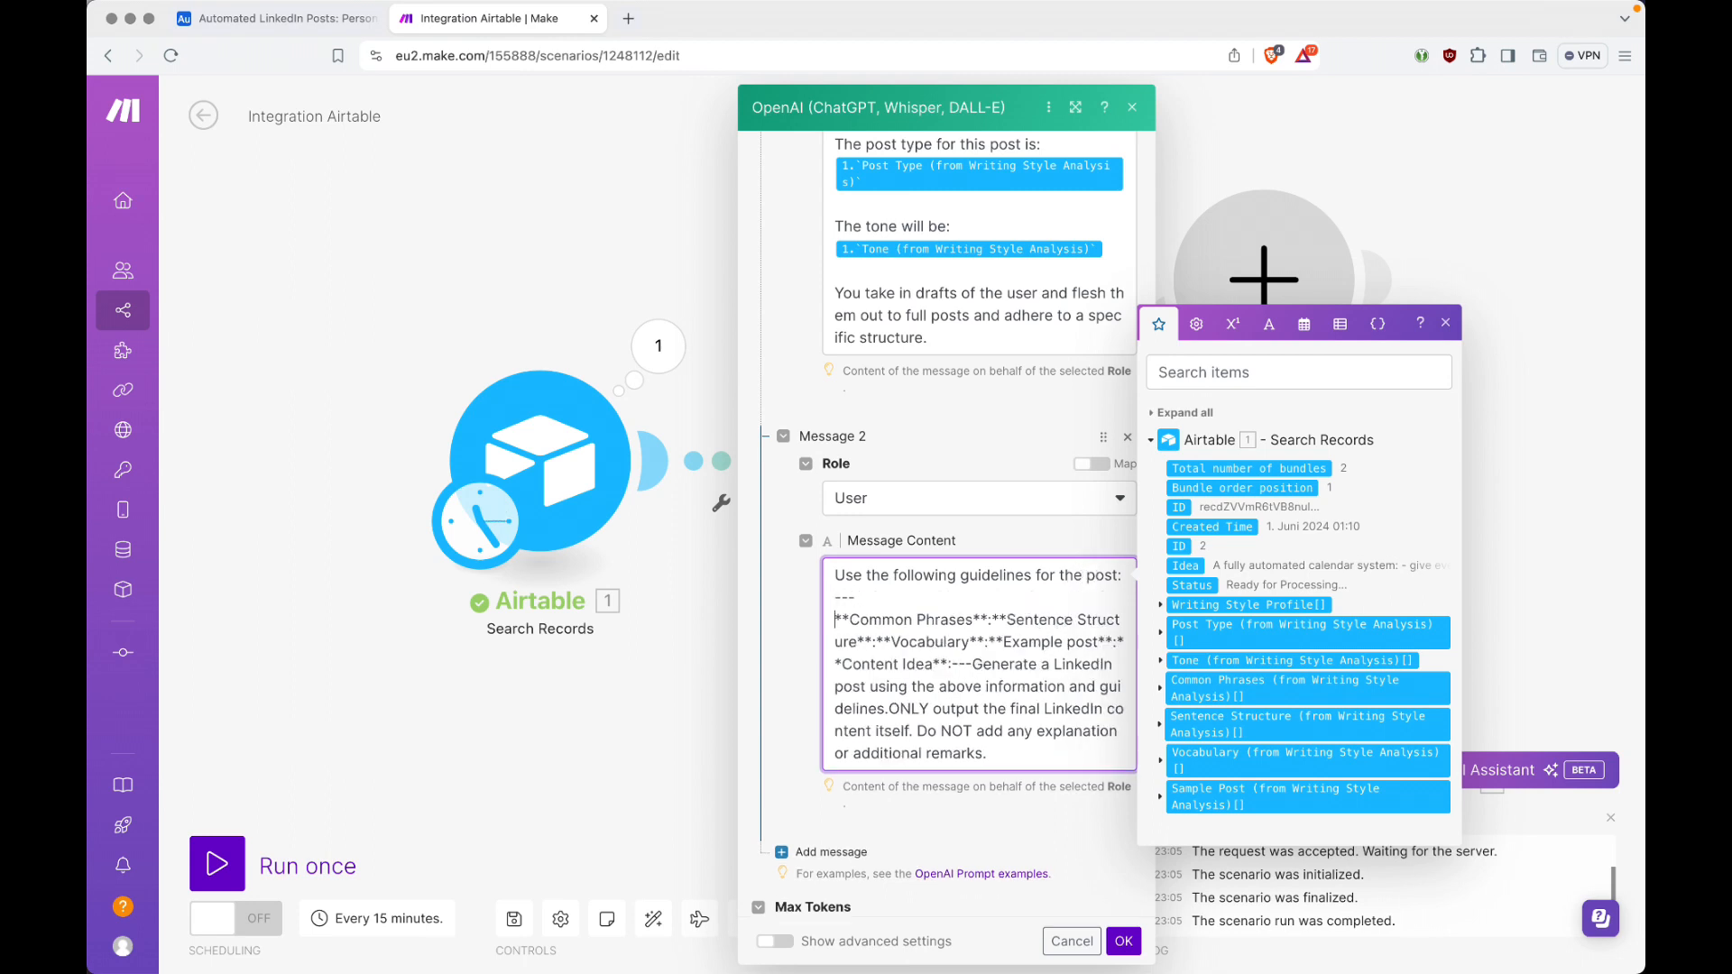
pyautogui.press('Return')
pyautogui.press('Left')
pyautogui.press('Left')
pyautogui.press('Return')
pyautogui.press('Return')
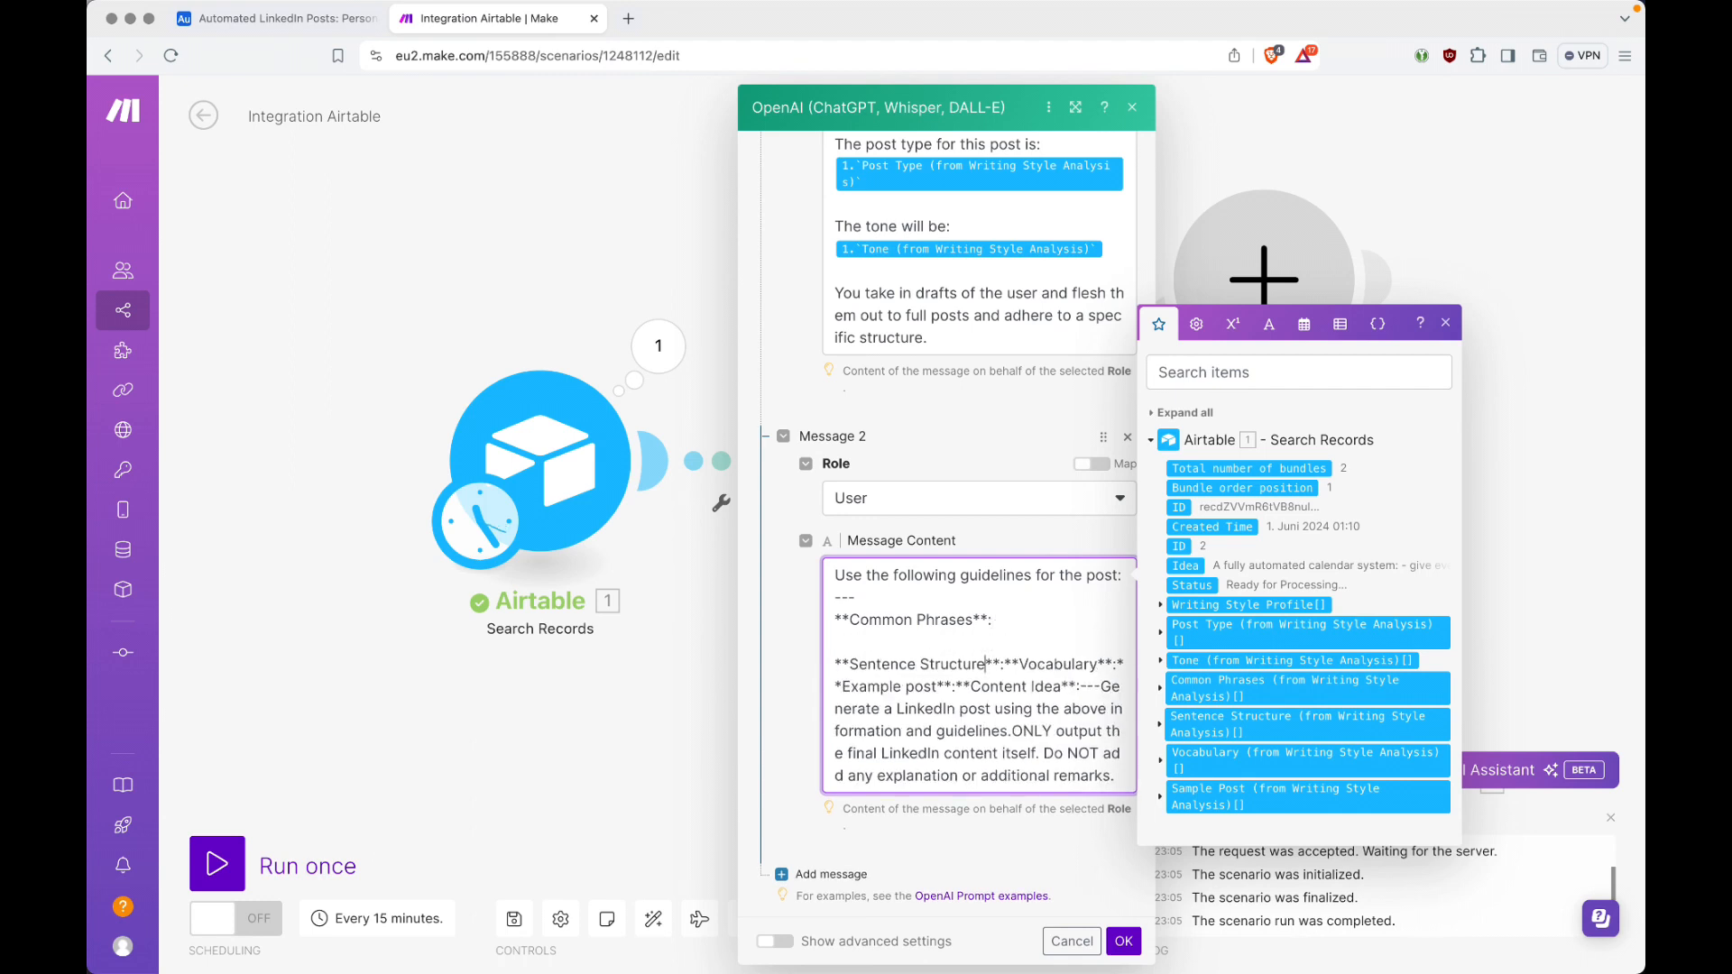
# Step: Move the Vocabulary, Example post and Content Idea headings onto their own lines, each preceded by a blank line
pyautogui.press('Return')
pyautogui.press('Return')
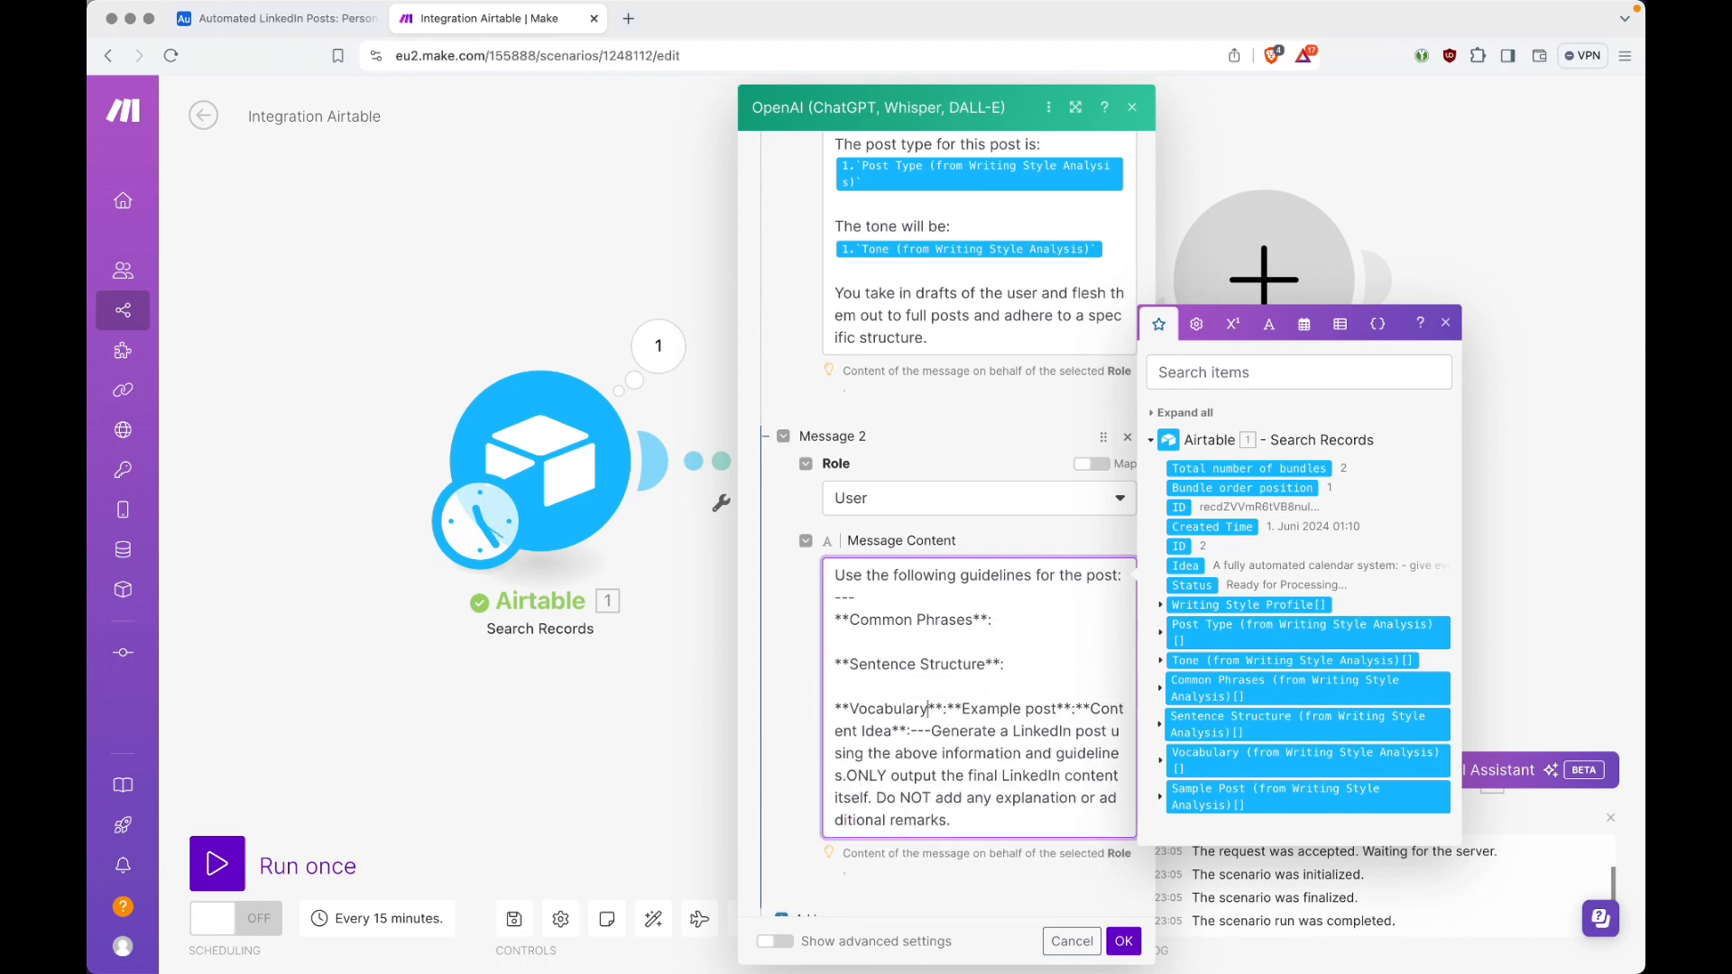
pyautogui.press('Left')
pyautogui.press('Return')
pyautogui.press('Return')
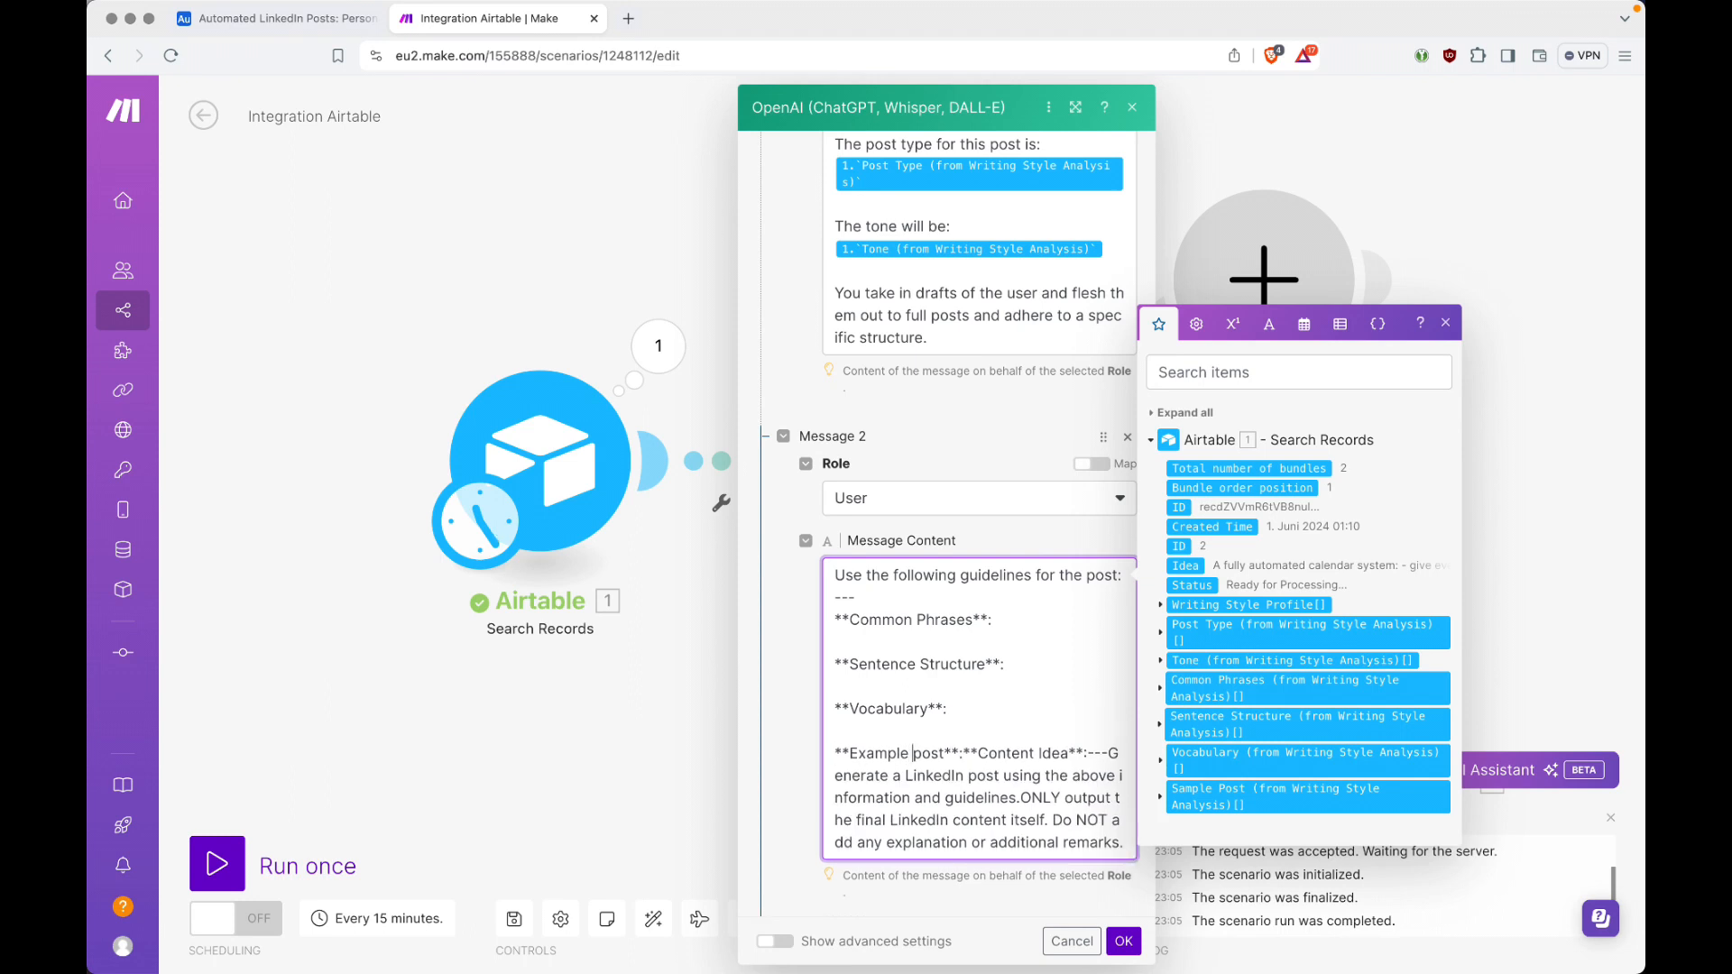
pyautogui.press('Return')
pyautogui.press('Return')
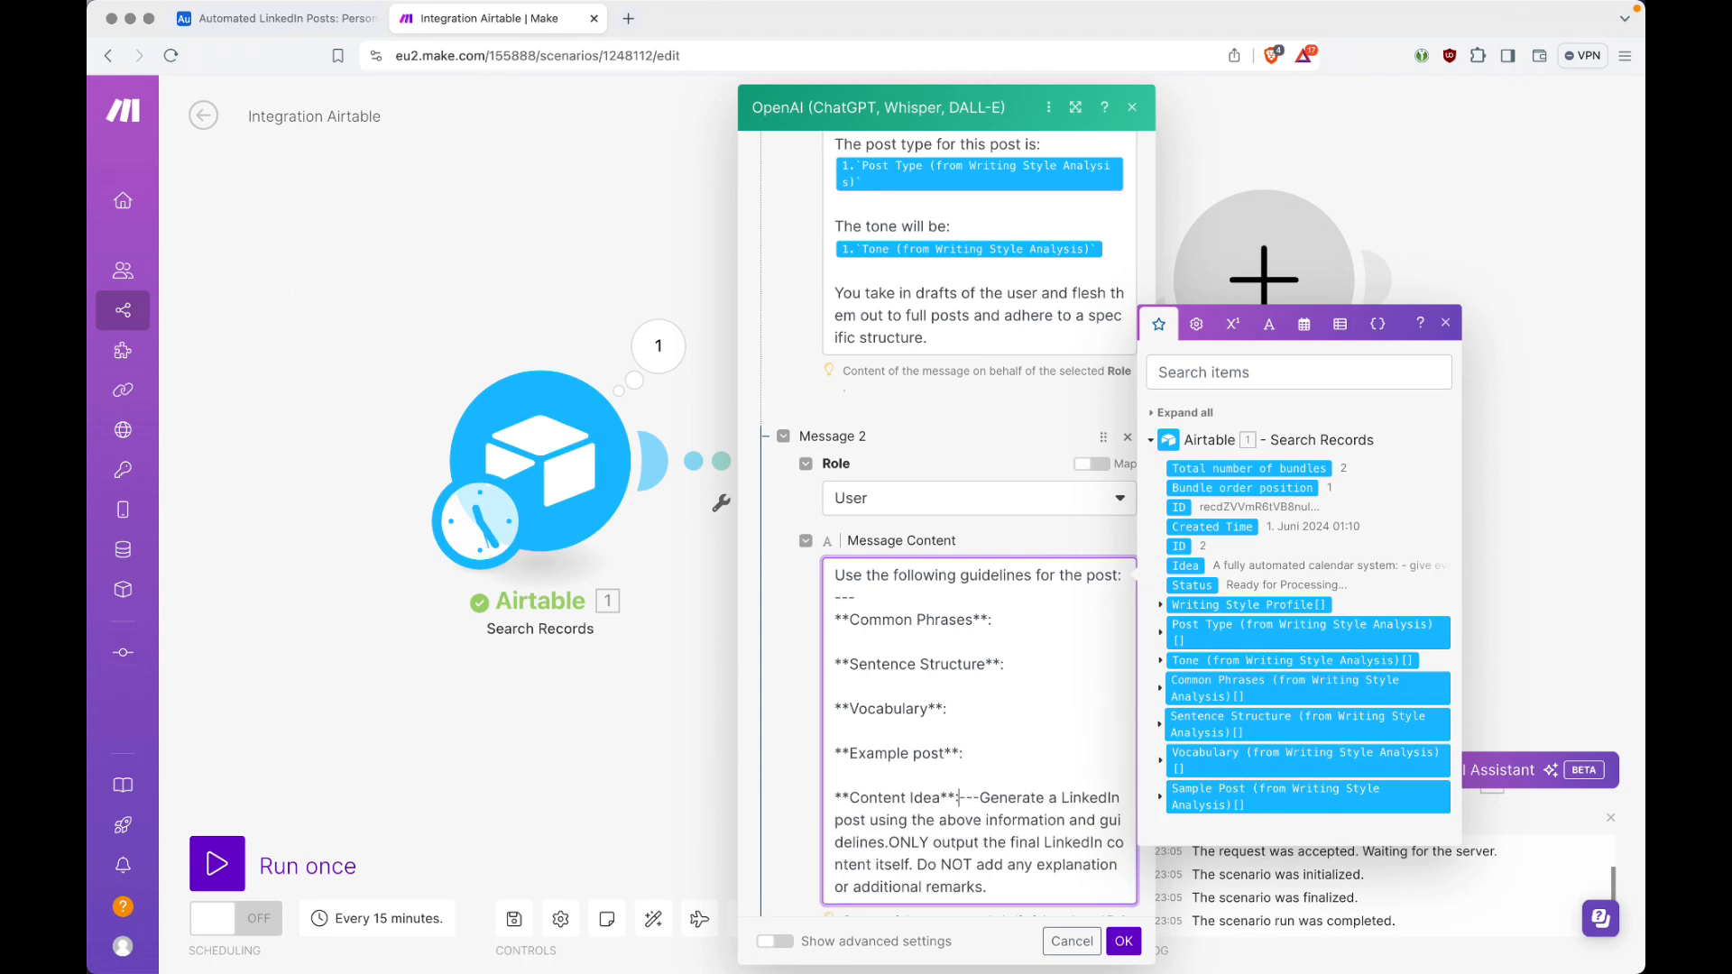
# Step: Set the second --- separator and the closing instructions apart with blank lines, and add a blank line above the Common Phrases heading
pyautogui.press('Return')
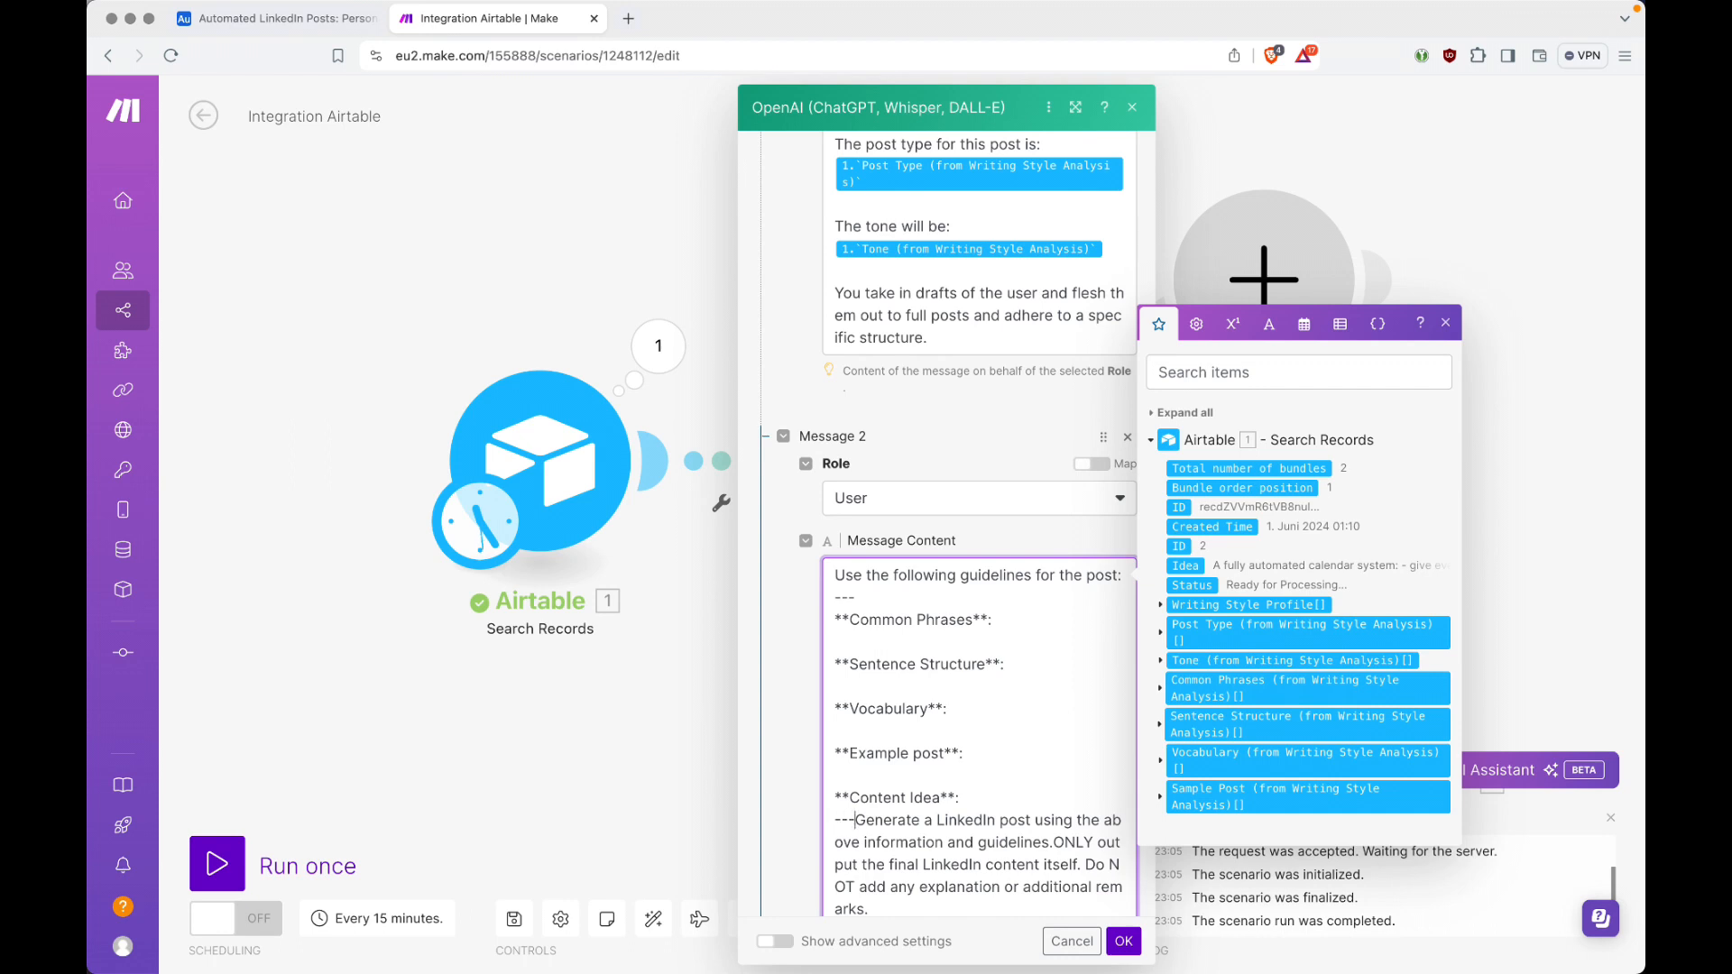
pyautogui.press('Return')
pyautogui.press('Return')
pyautogui.press('Up')
pyautogui.press('Up')
pyautogui.press('Return')
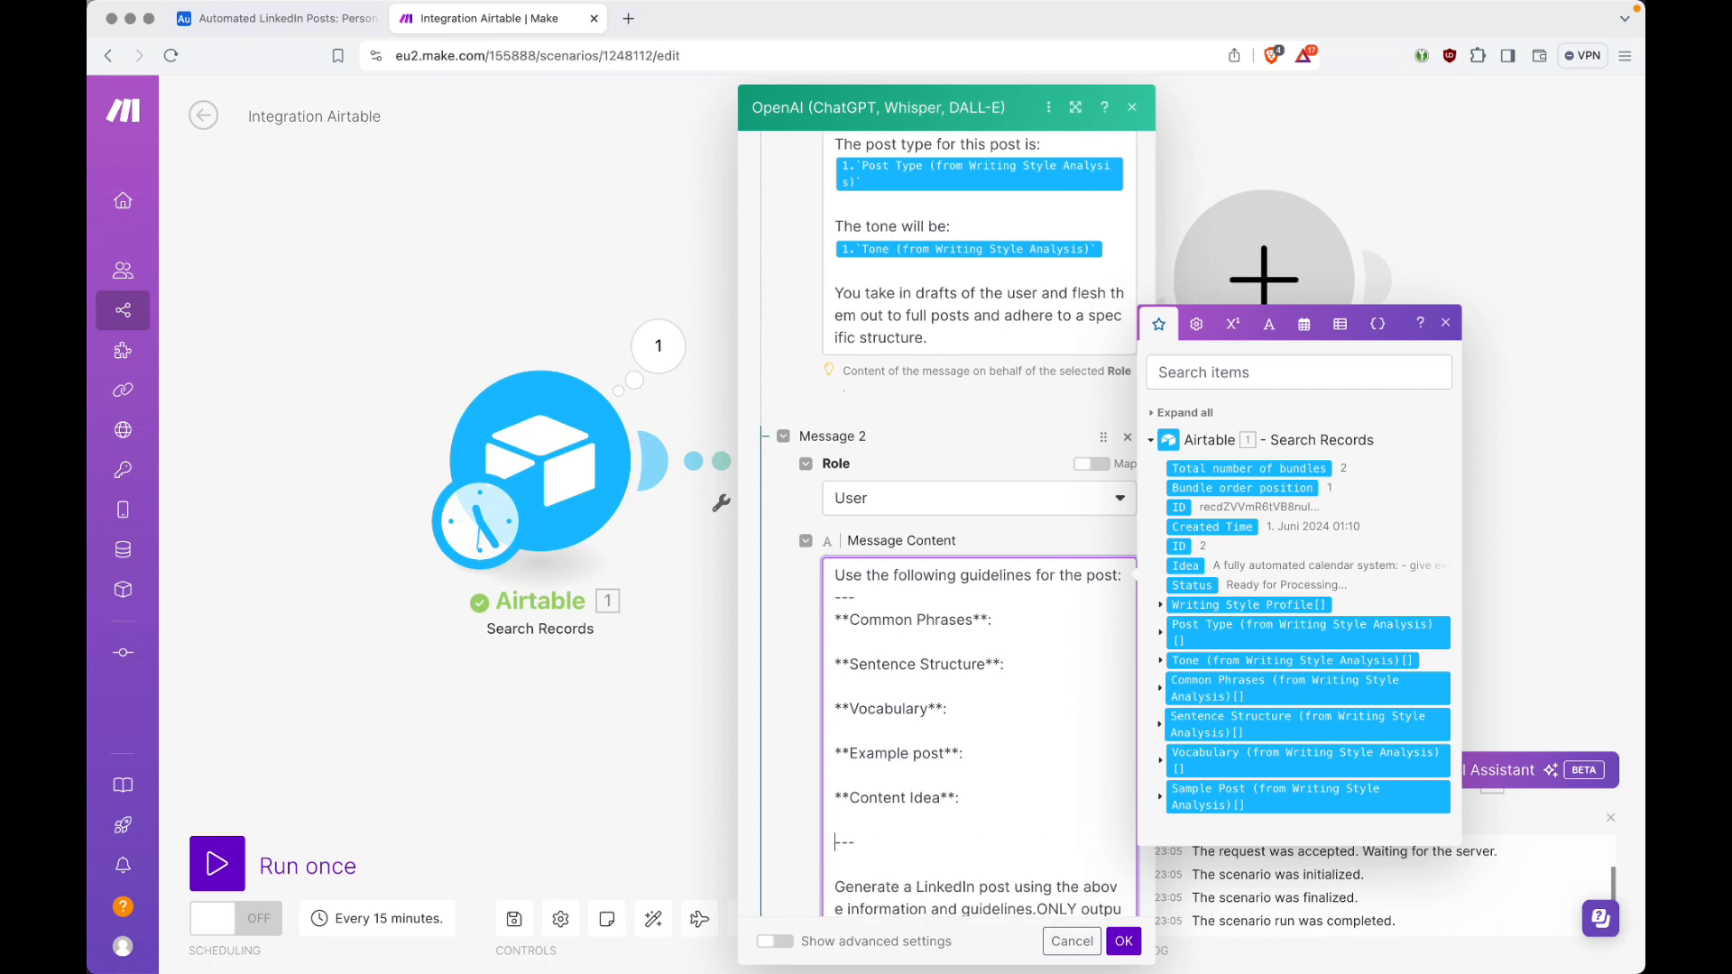
pyautogui.press('Down')
# Step: Insert Airtable's Common Phrases and Sentence Structure (from Writing Style Analysis) fields on new lines below their matching headings
pyautogui.press('Return')
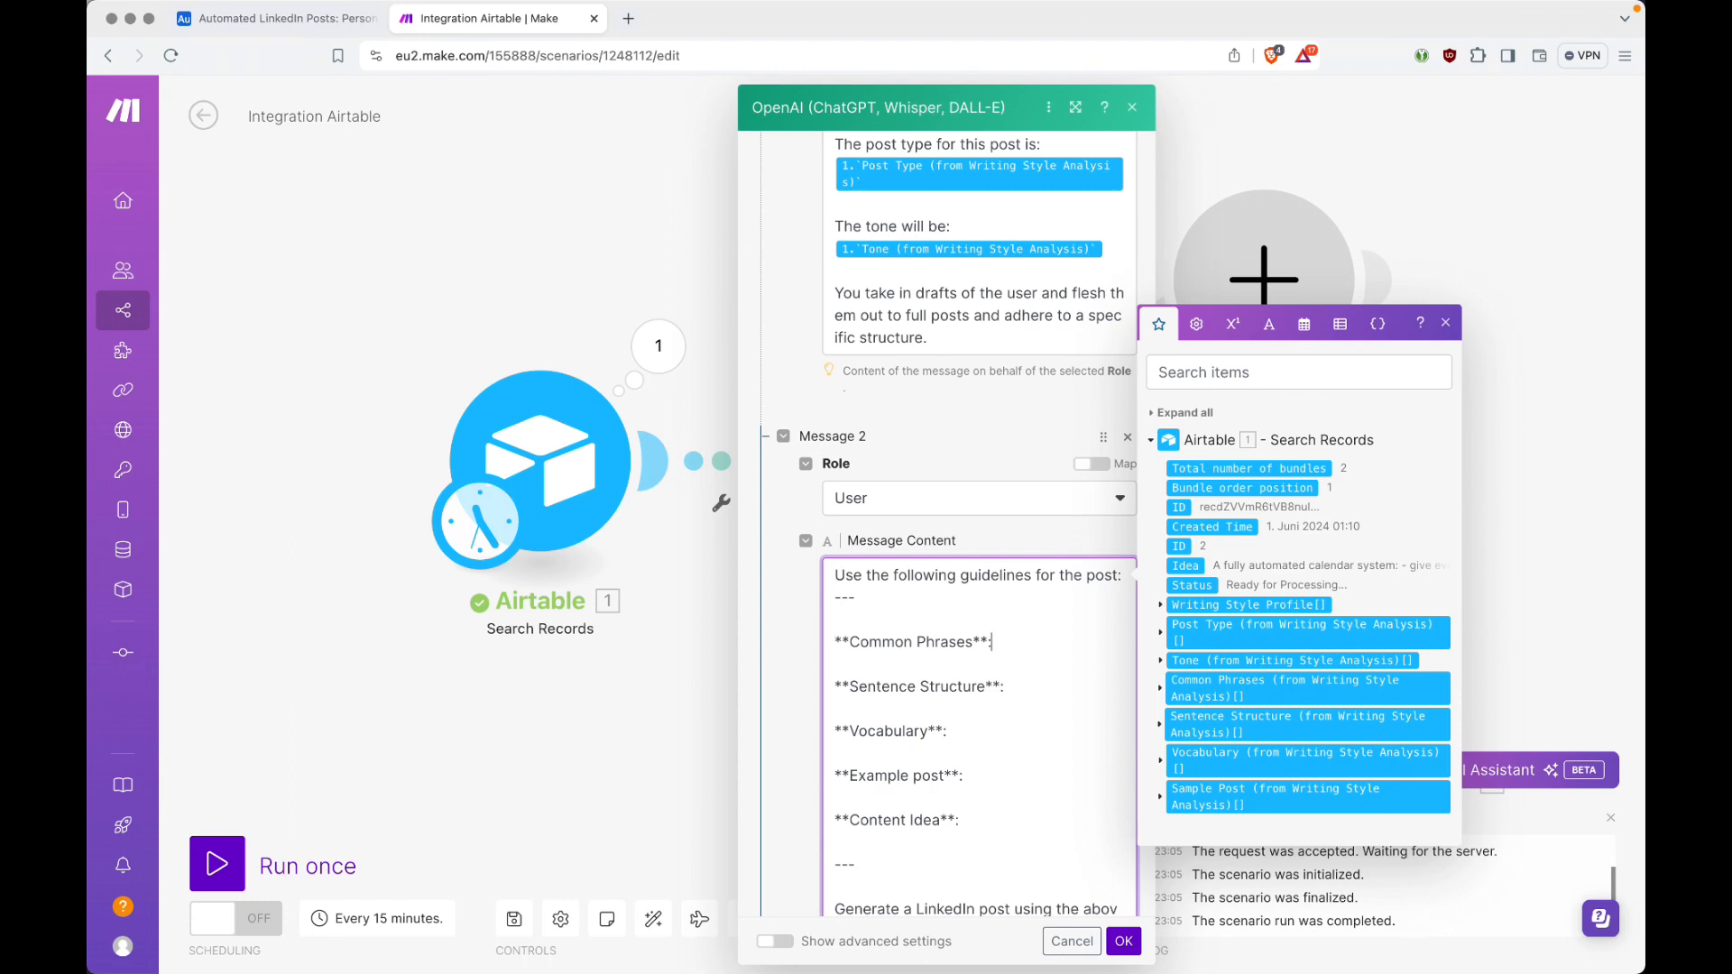
pyautogui.press('Return')
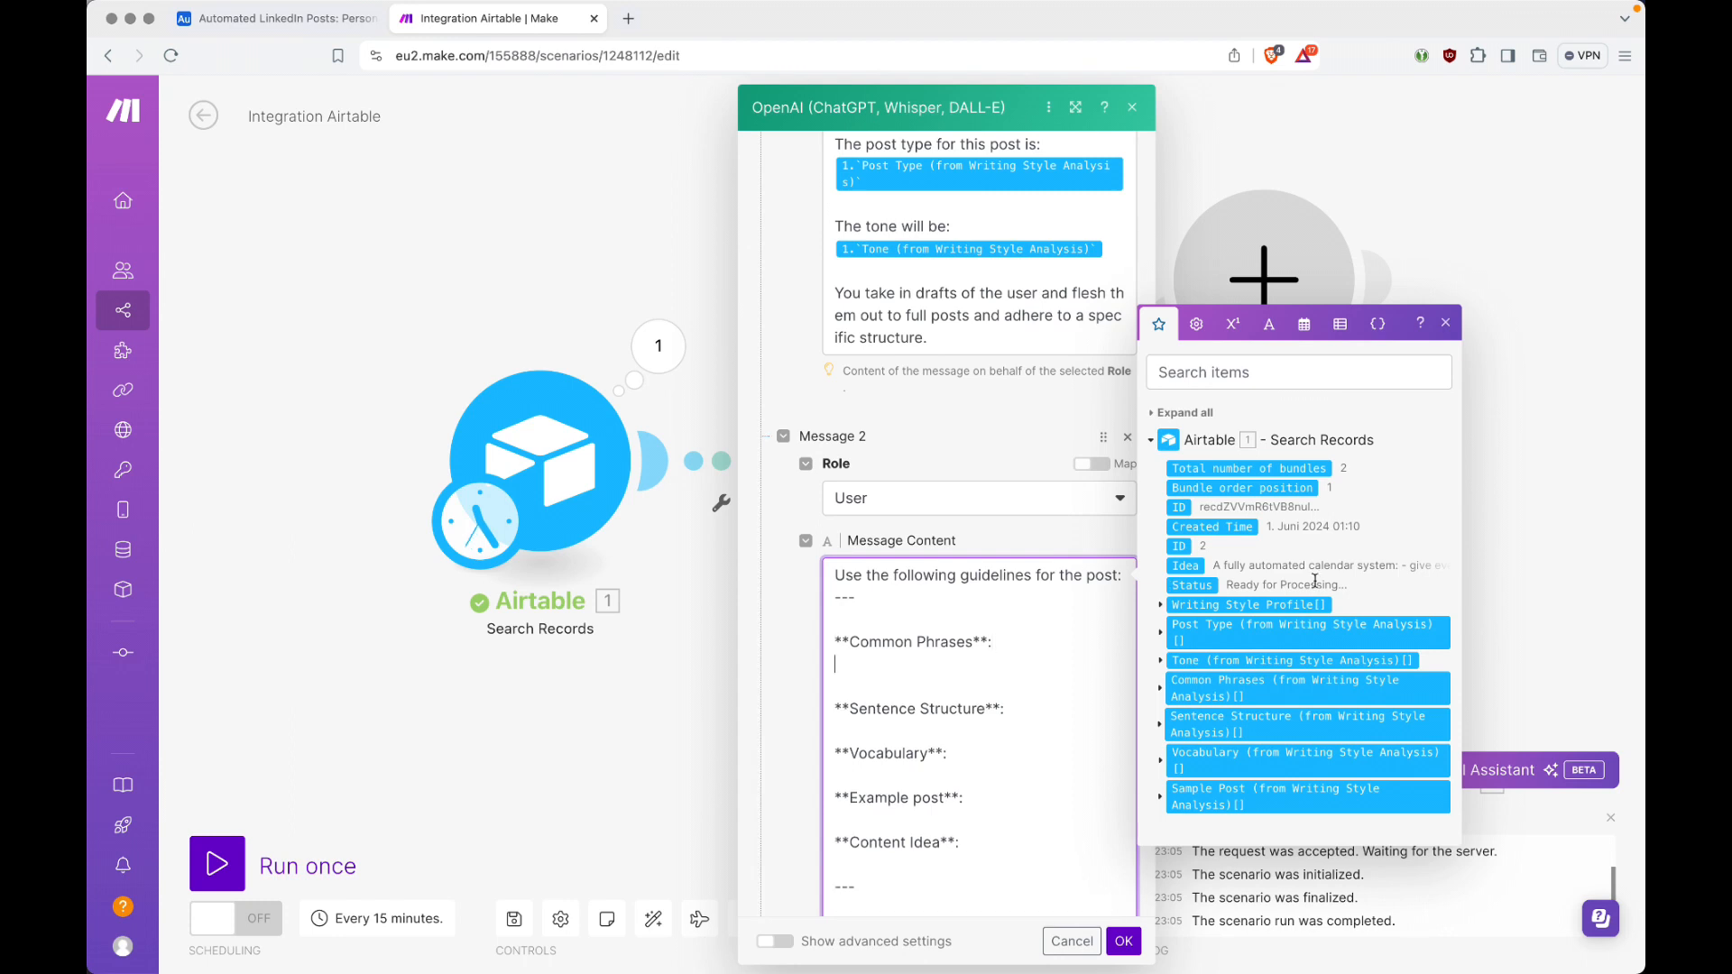
pyautogui.click(1275, 690)
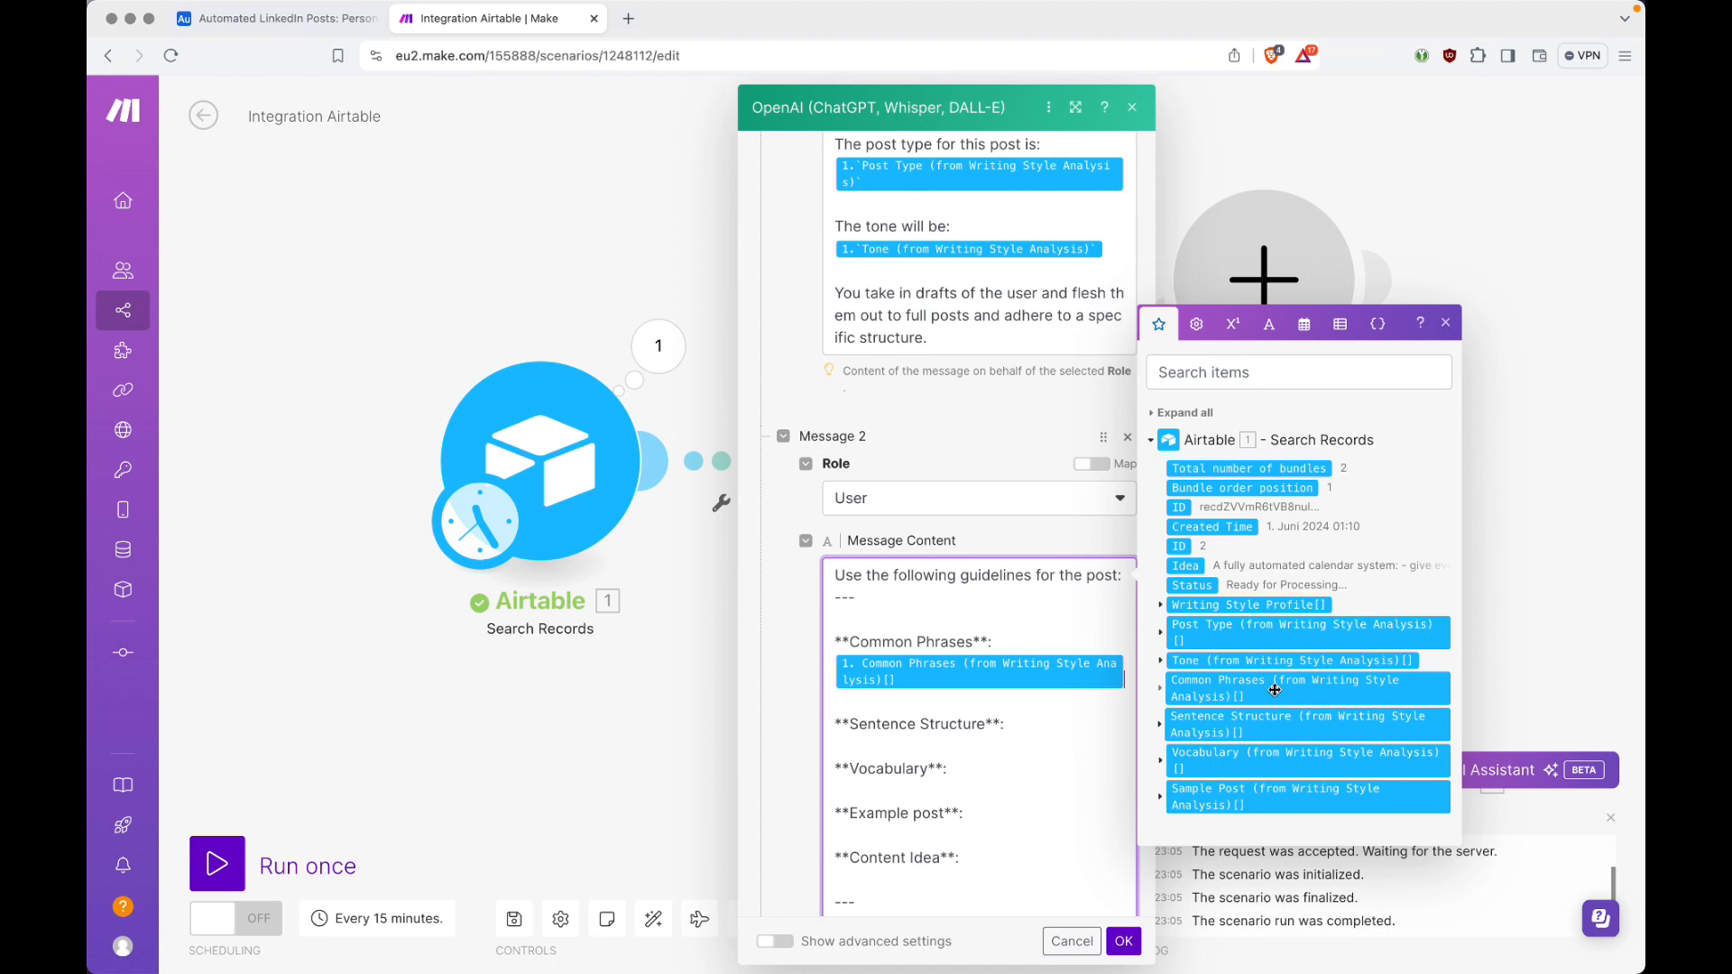
pyautogui.click(1031, 726)
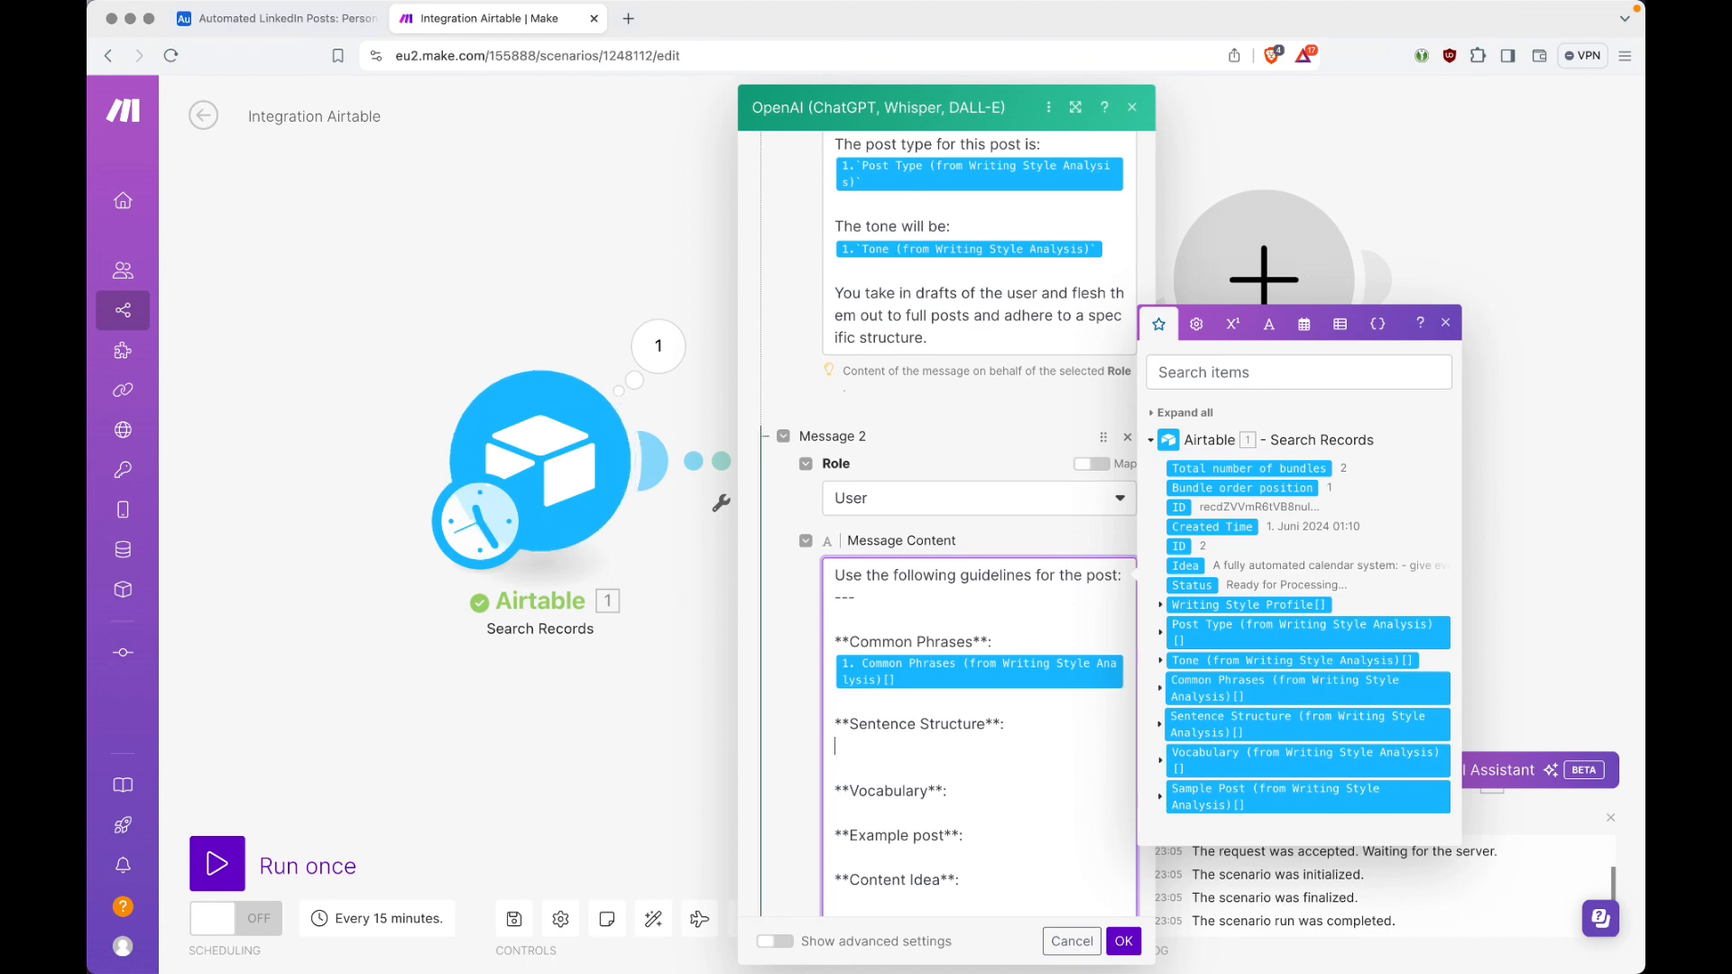
pyautogui.click(1189, 723)
# Step: Insert the Vocabulary field below the Vocabulary heading and the Sample Post (from Writing Style Analysis) field below Example post
pyautogui.click(1024, 812)
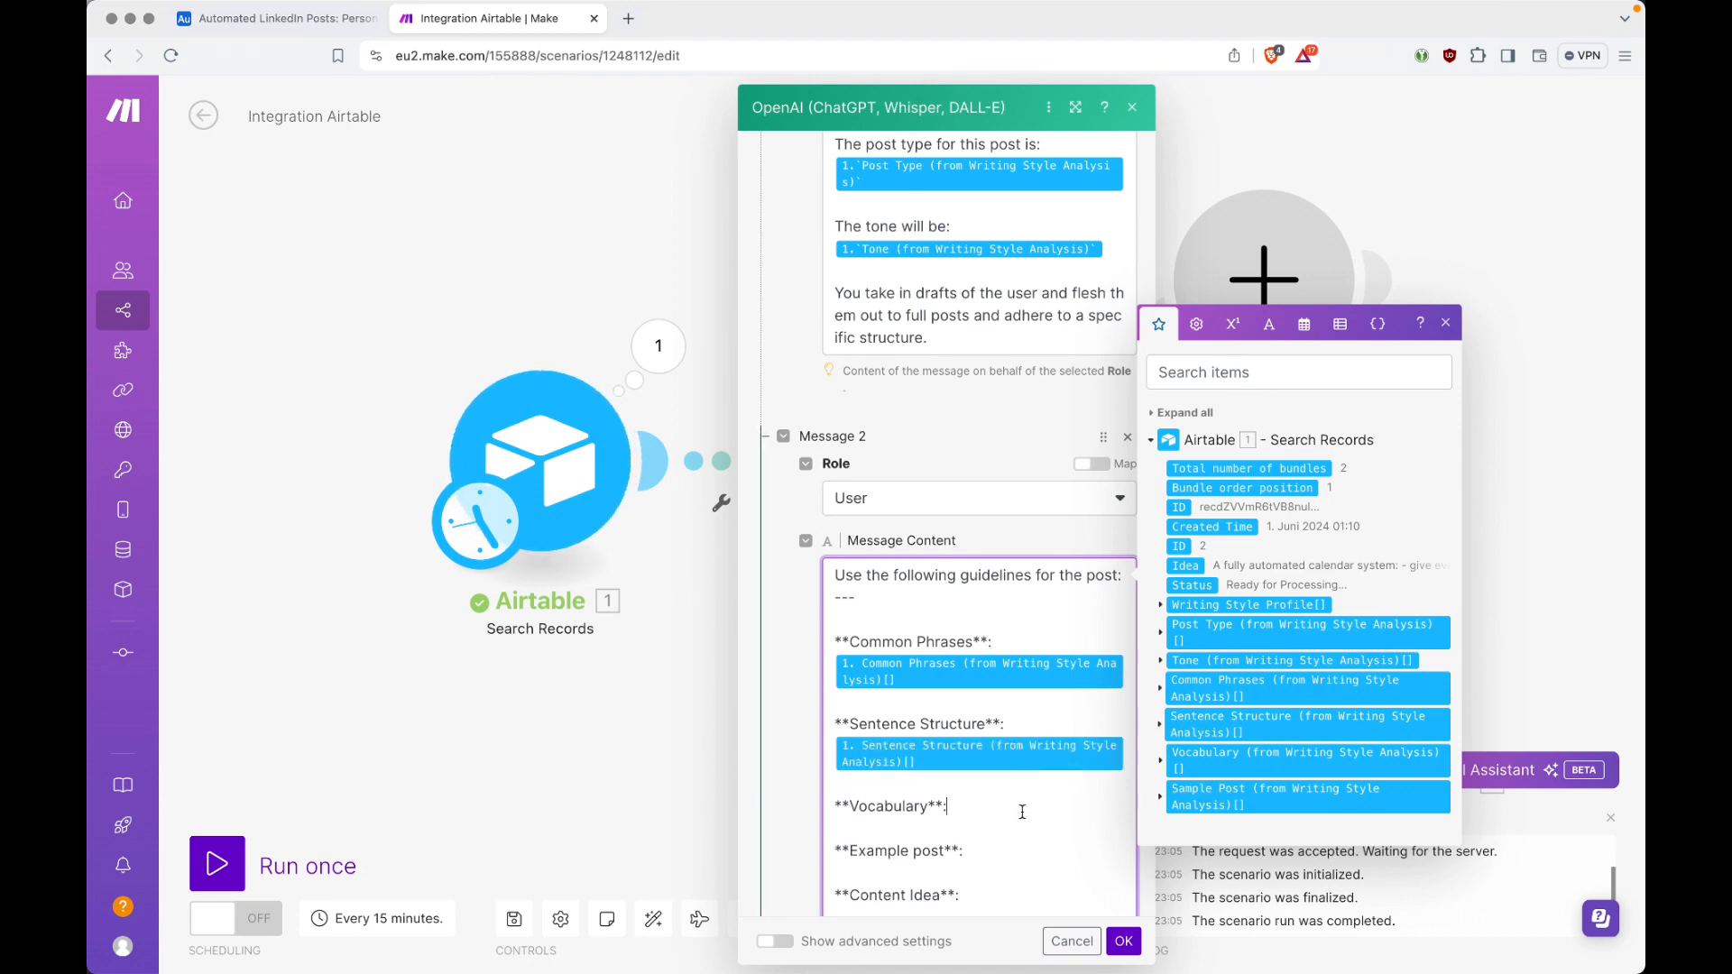
pyautogui.press('Return')
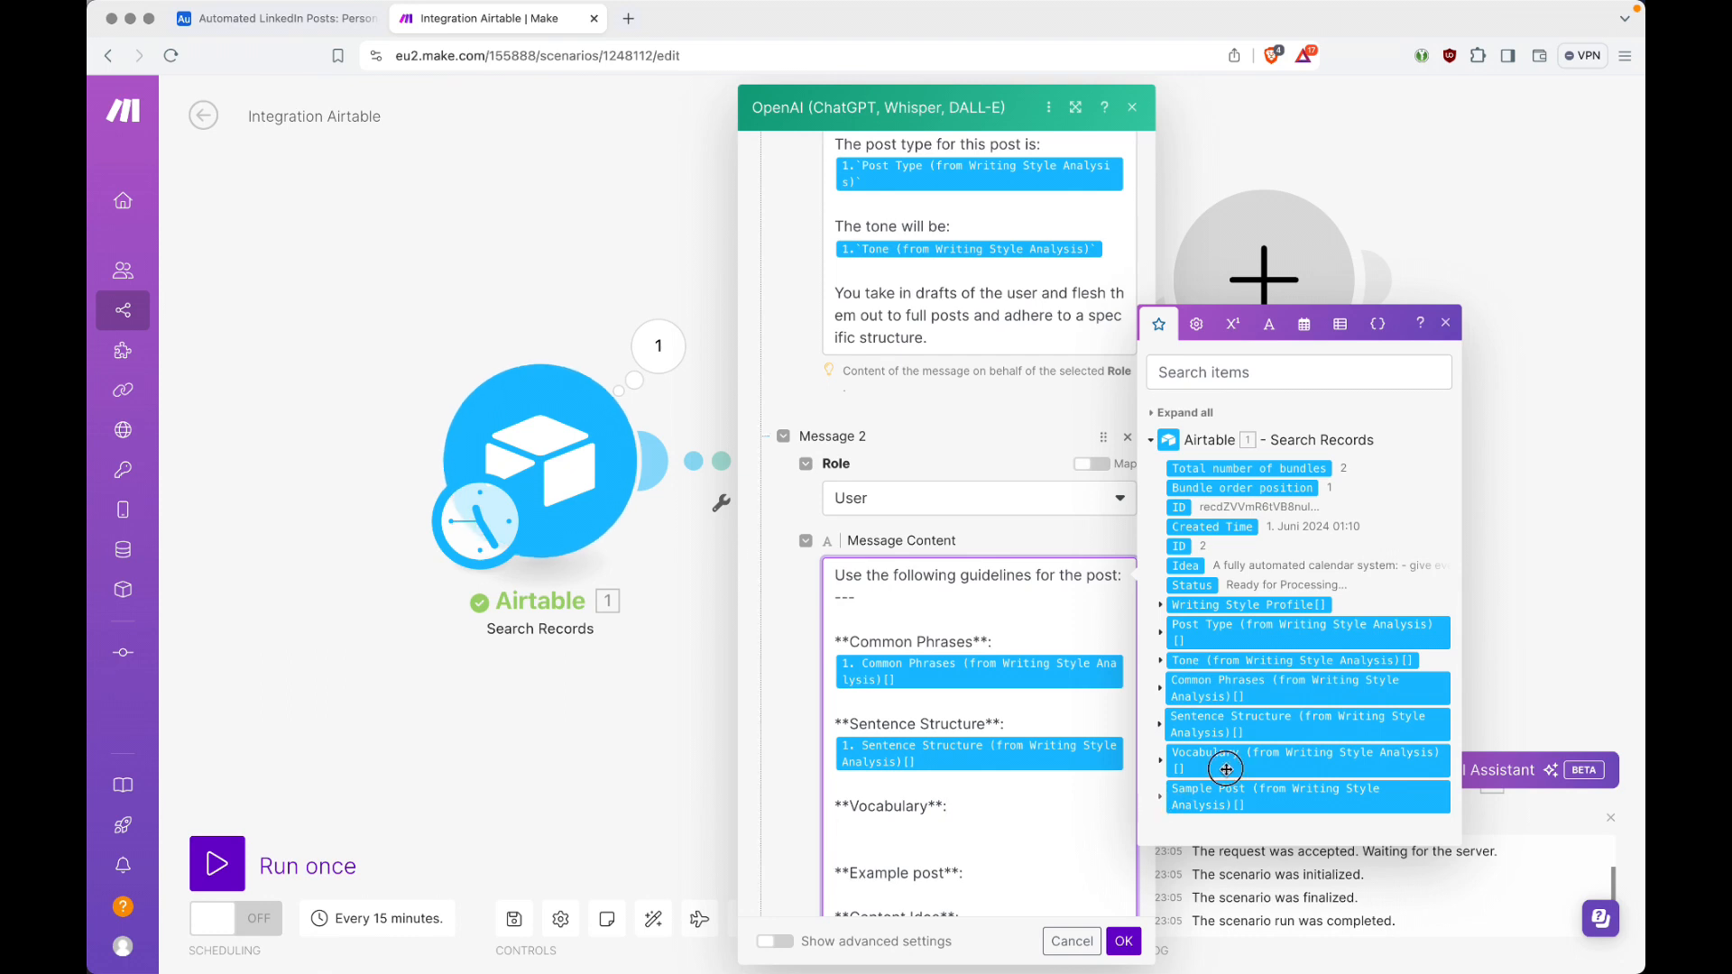
pyautogui.click(1220, 761)
pyautogui.scroll(-2, 1036, 722)
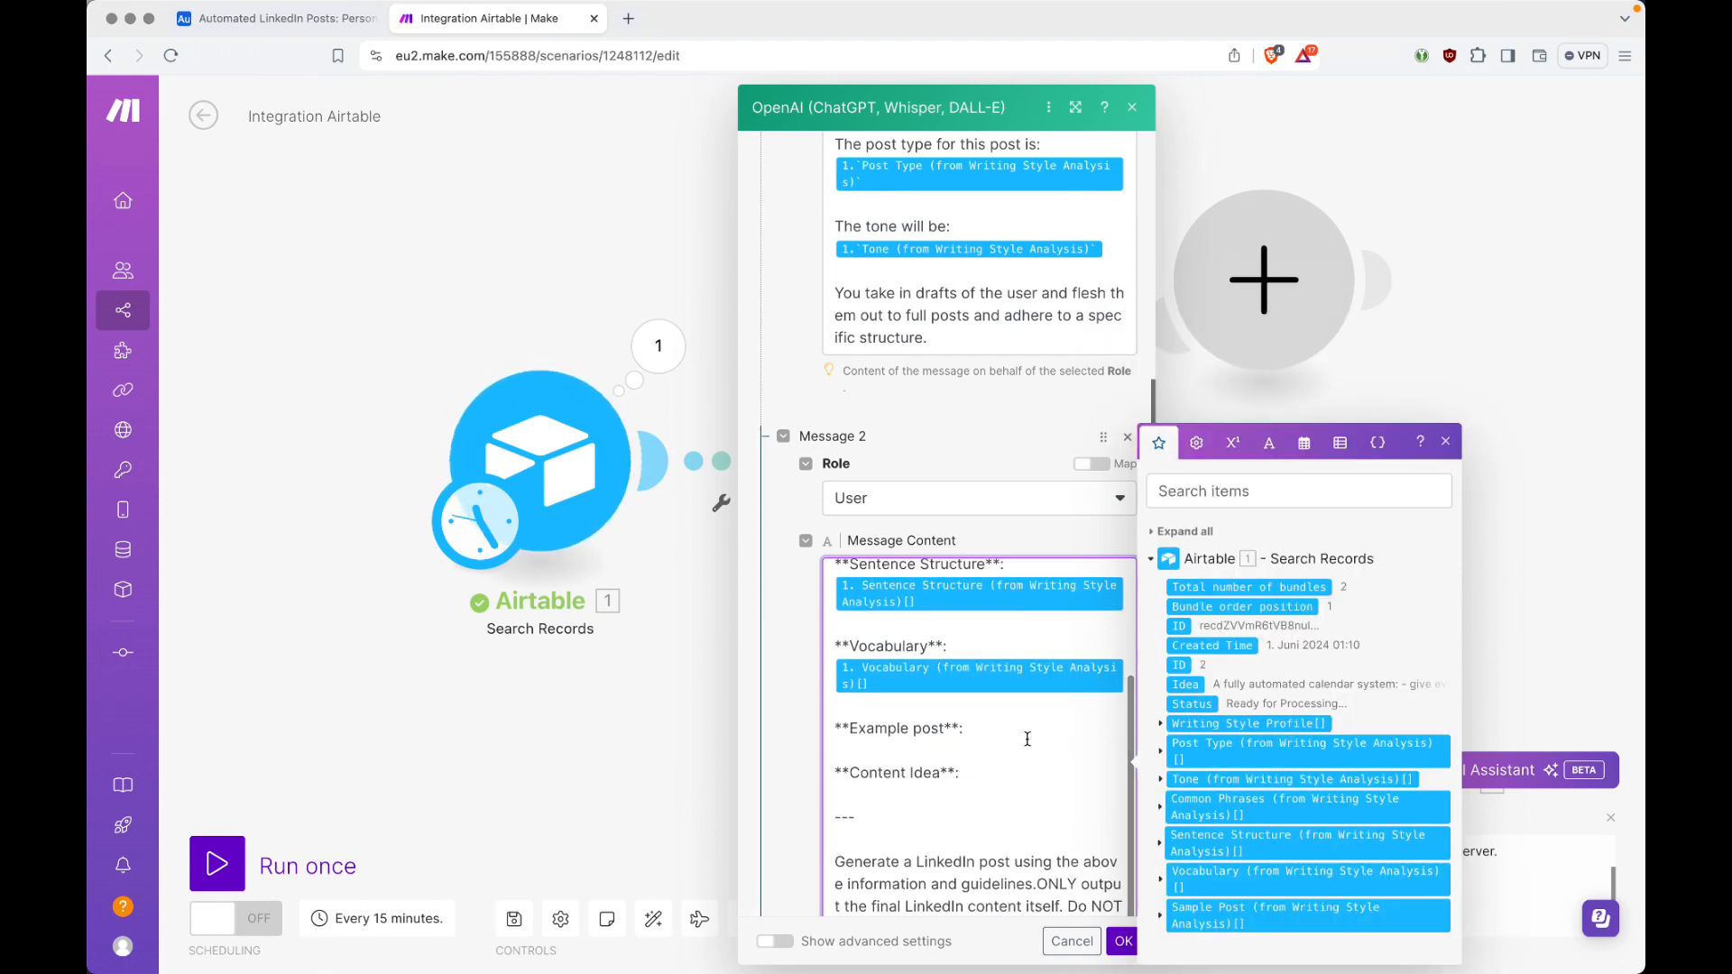
pyautogui.click(1028, 735)
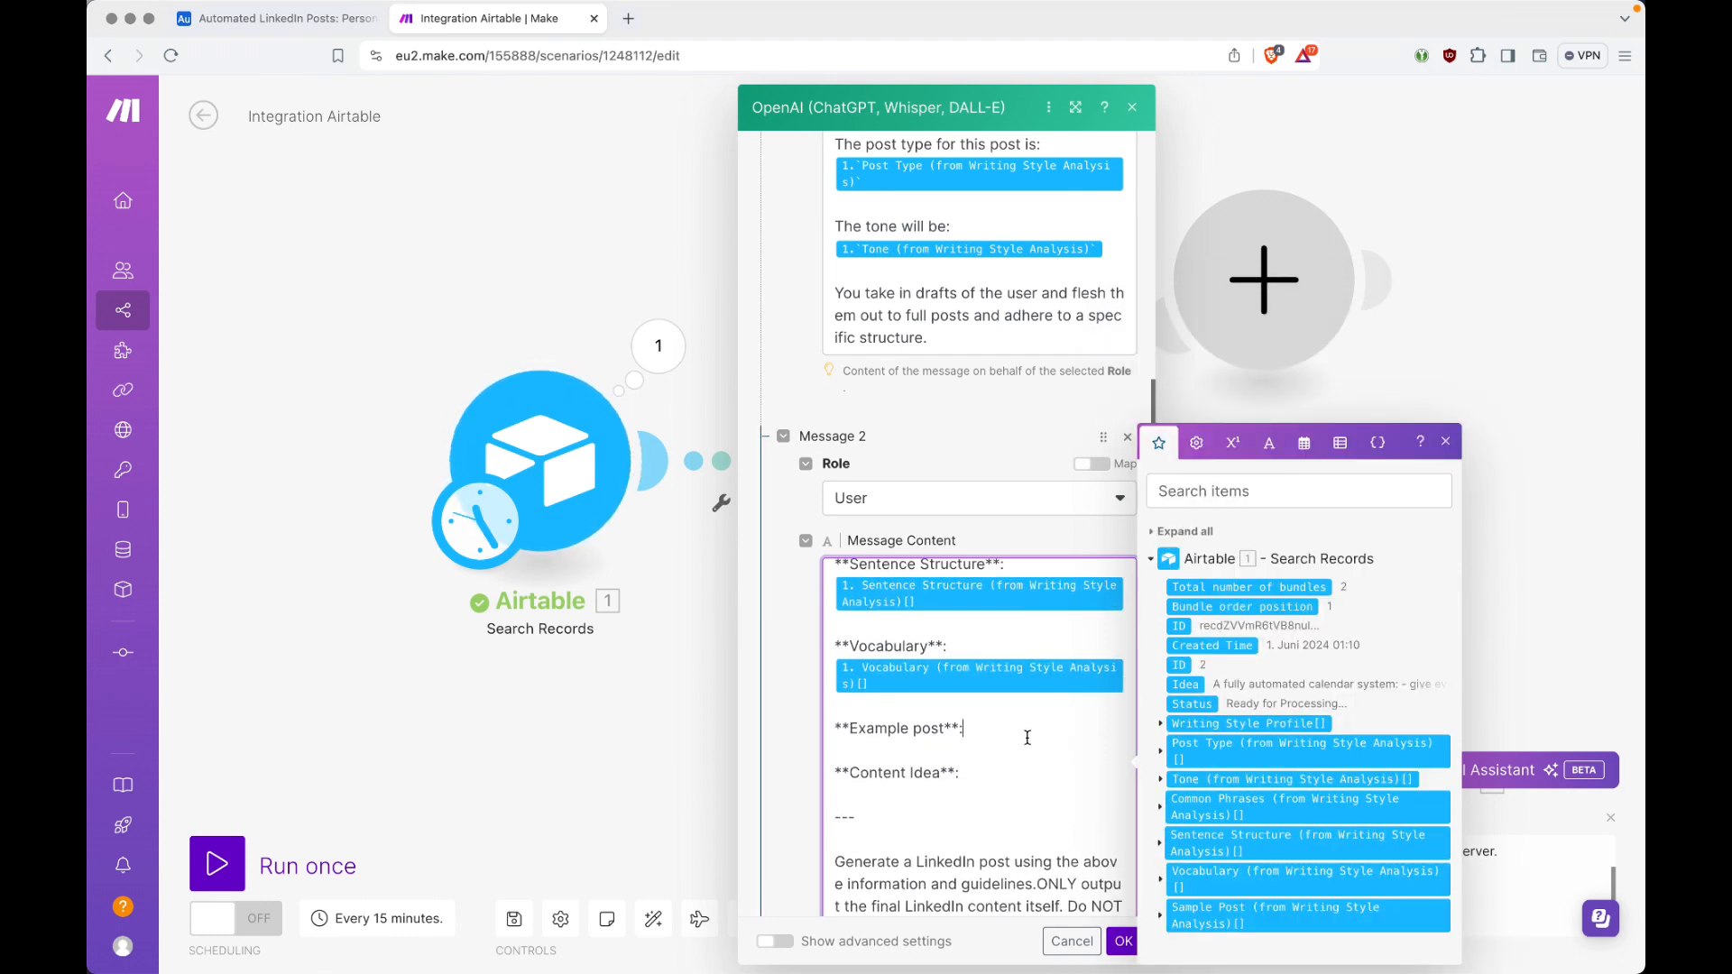
pyautogui.click(1246, 916)
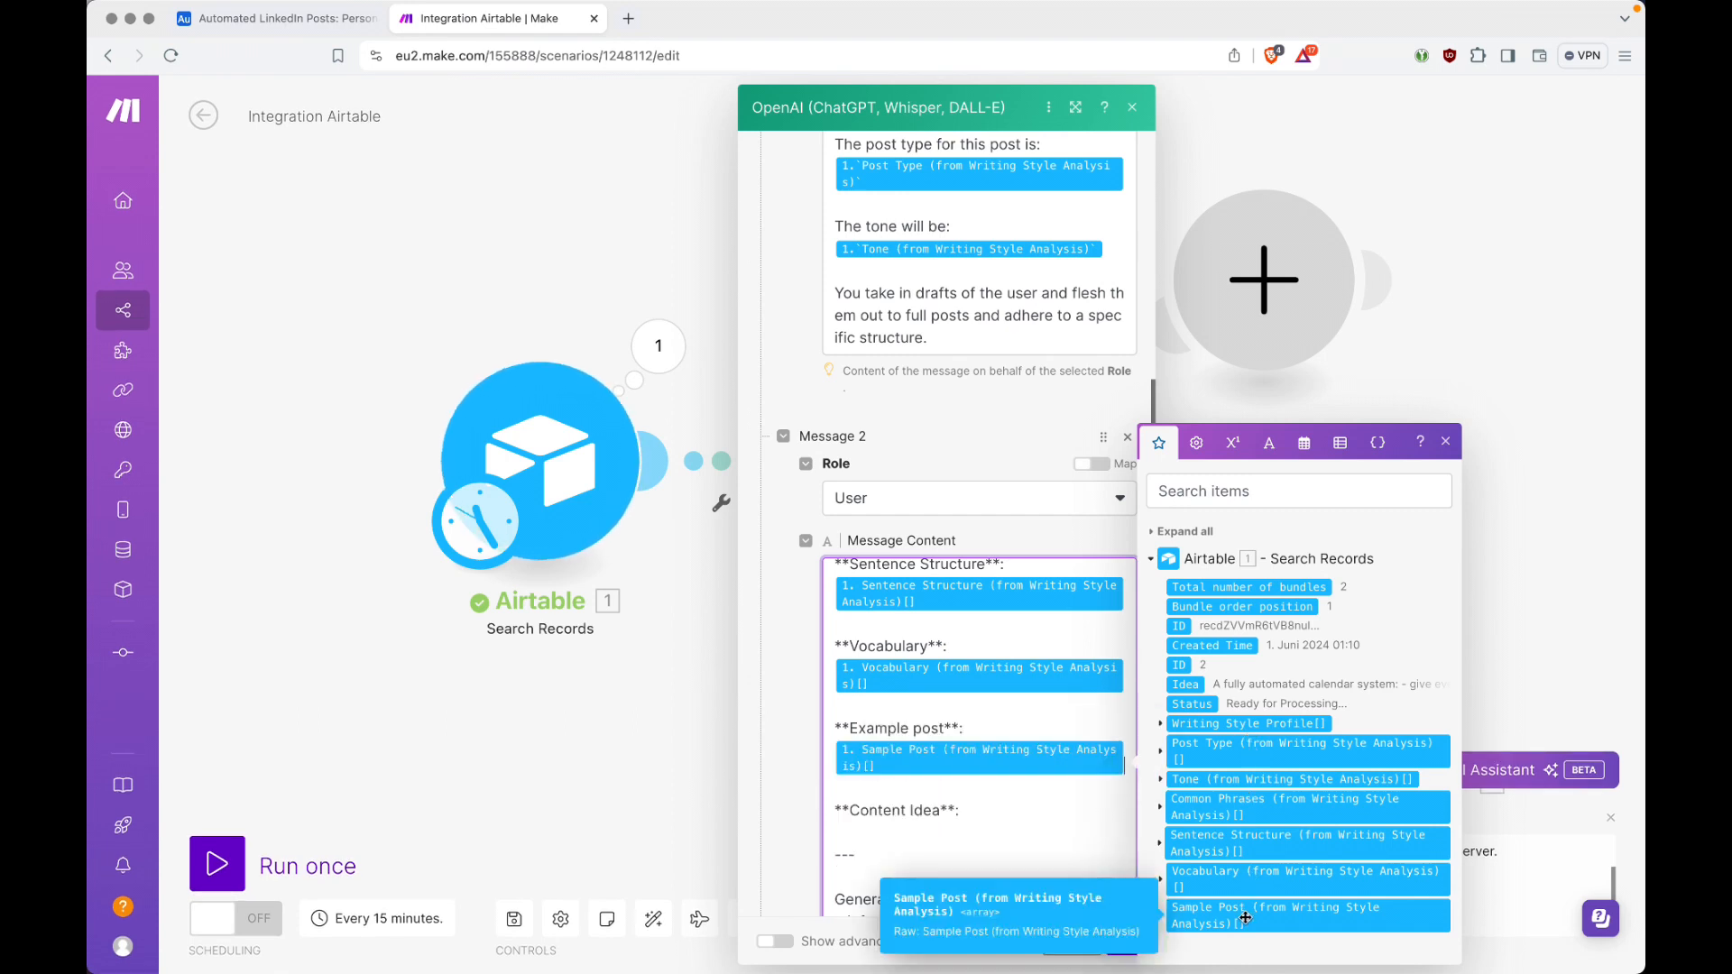
# Step: Insert Airtable's Idea field on its own line below the Content Idea heading
pyautogui.click(1059, 812)
pyautogui.press('Return')
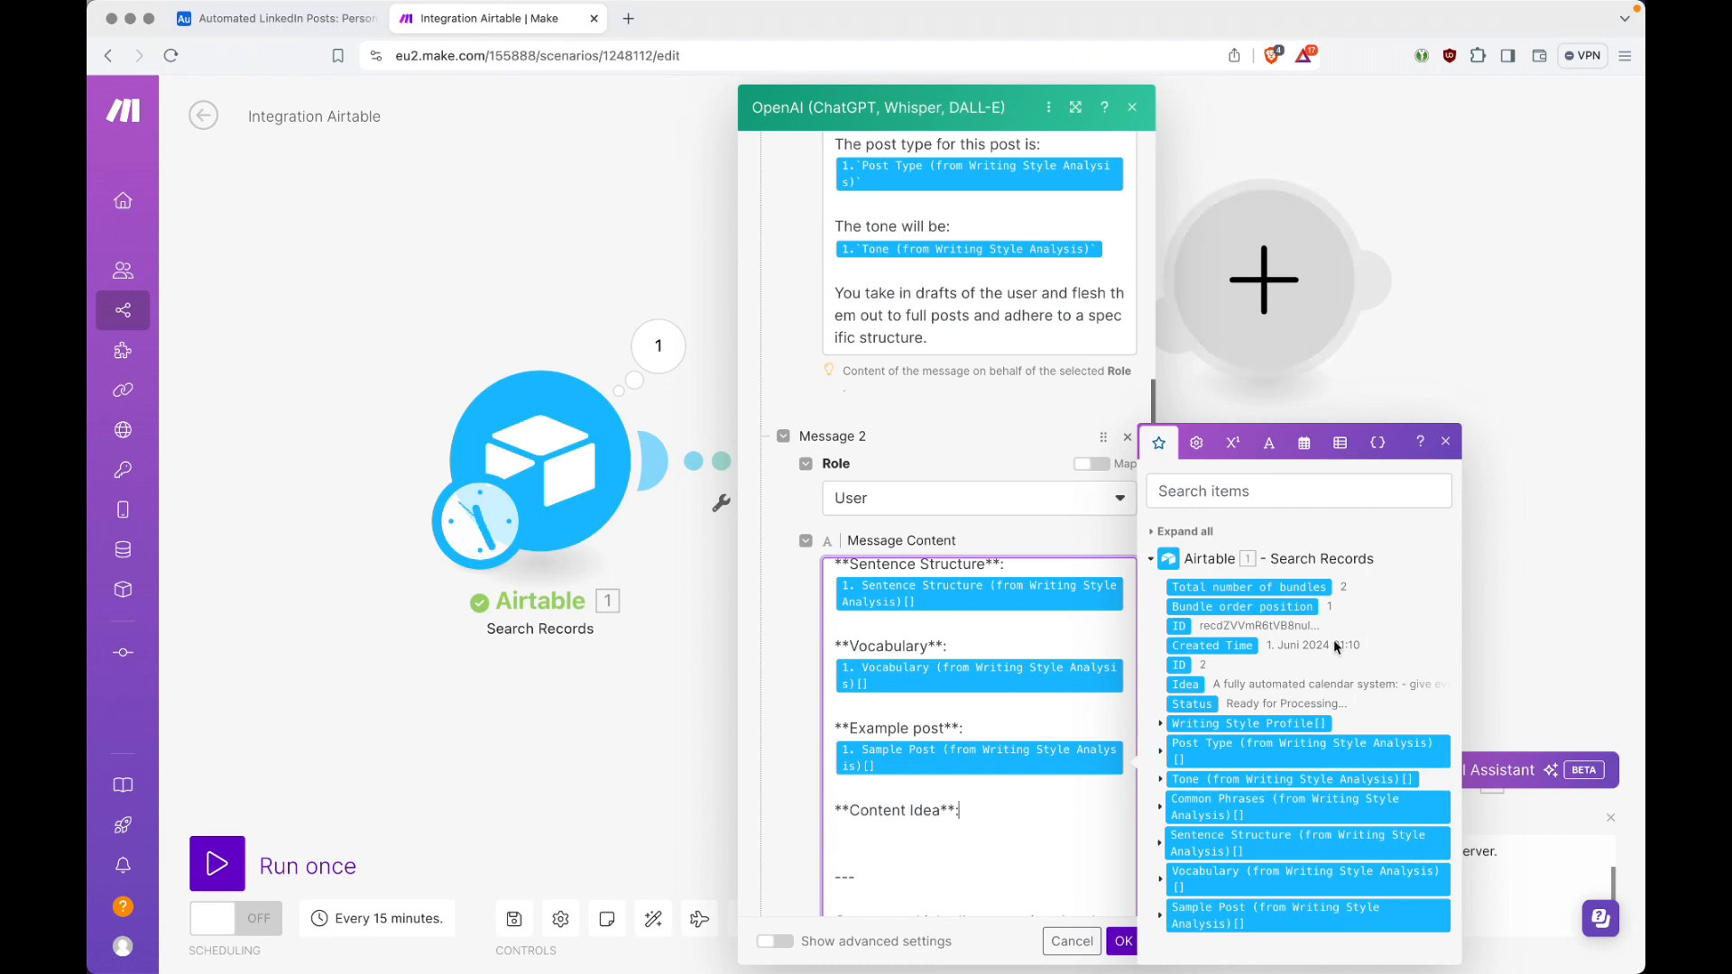
pyautogui.click(1189, 684)
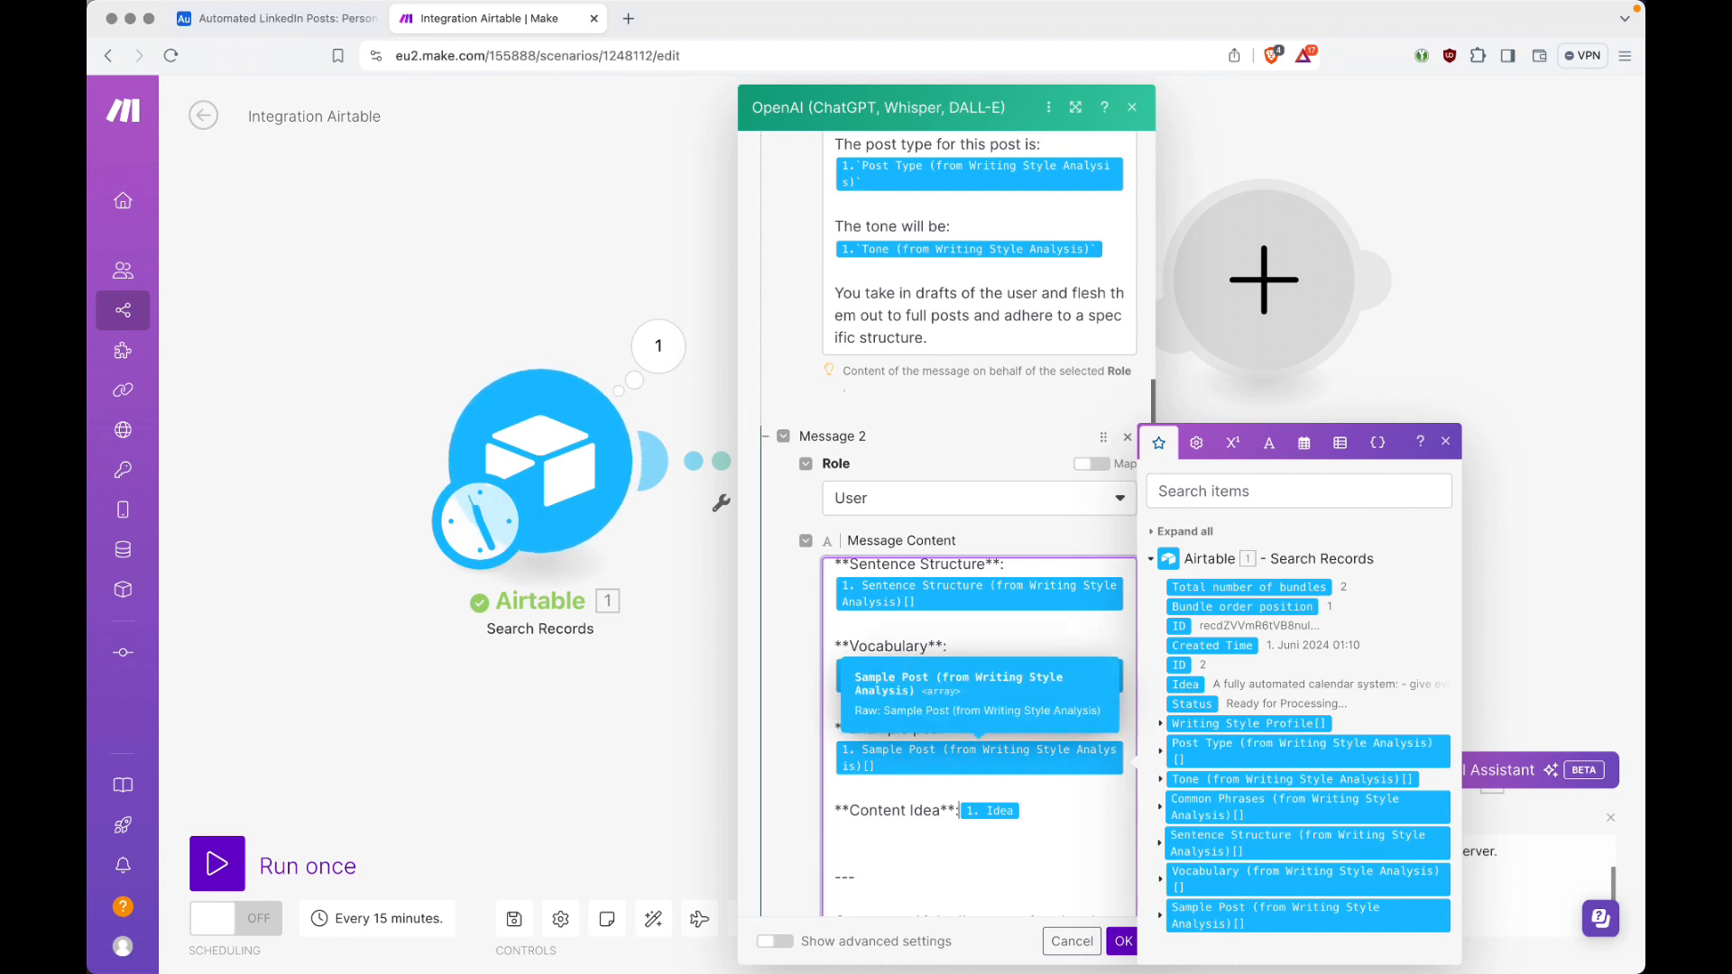
pyautogui.press('Return')
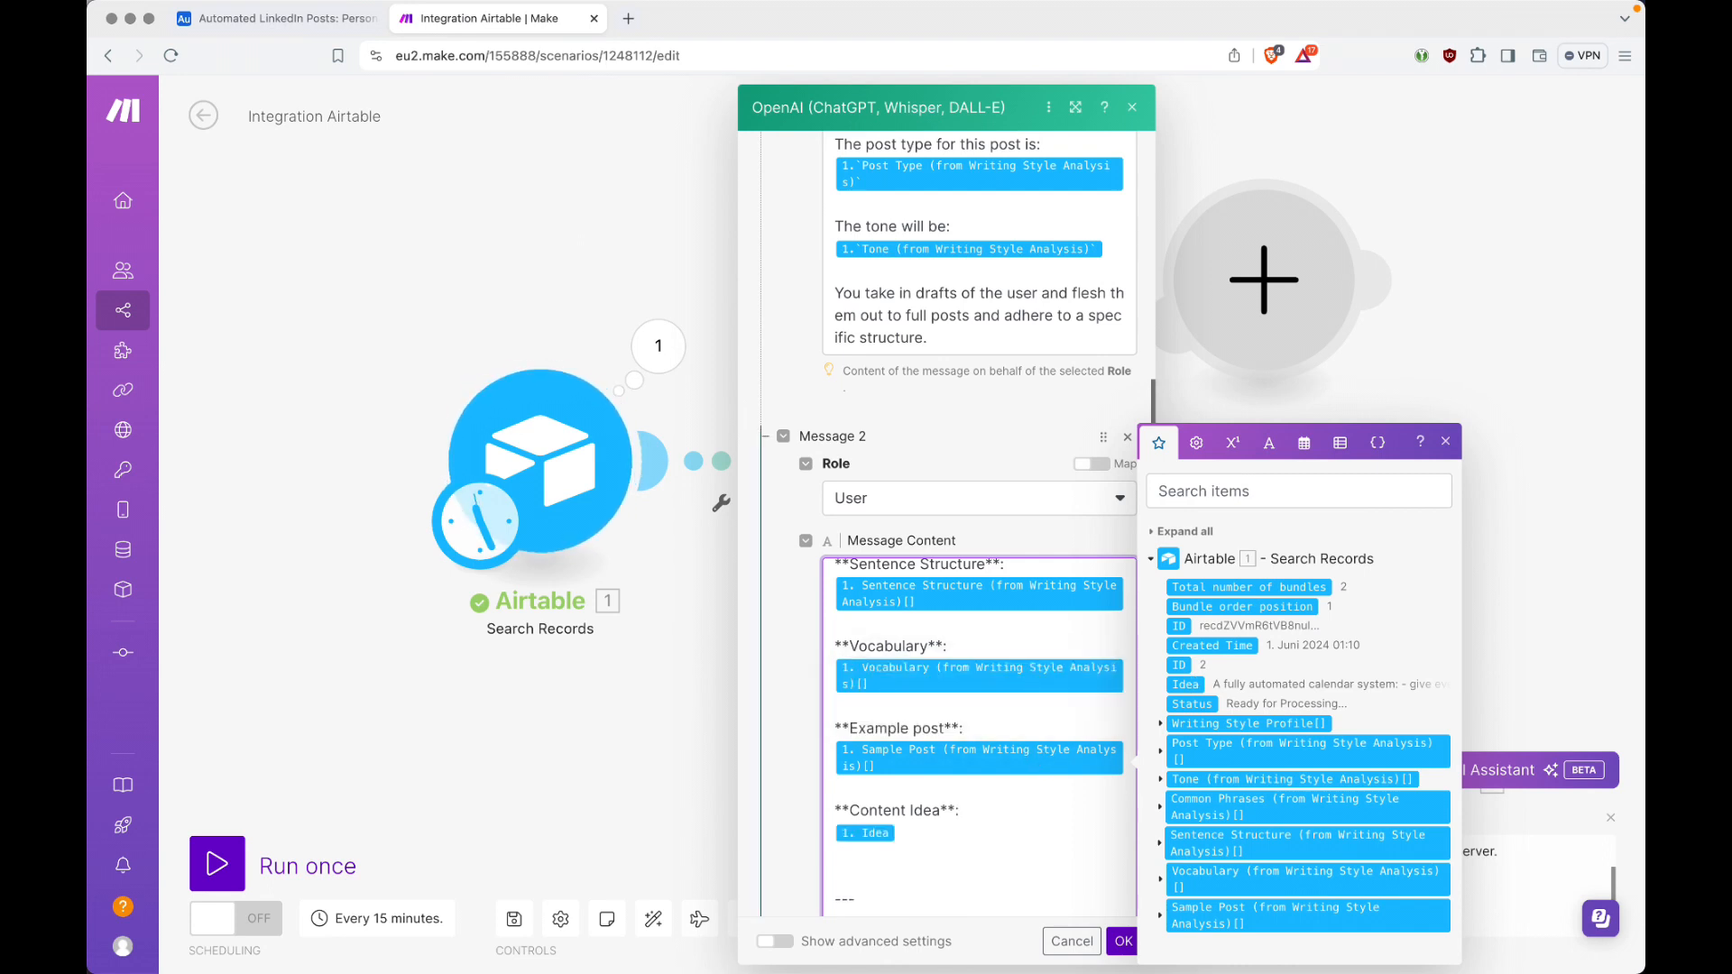
# Step: Confirm the OpenAI module's message settings, and save the scenario with its modules auto-aligned
pyautogui.scroll(-8, 1064, 804)
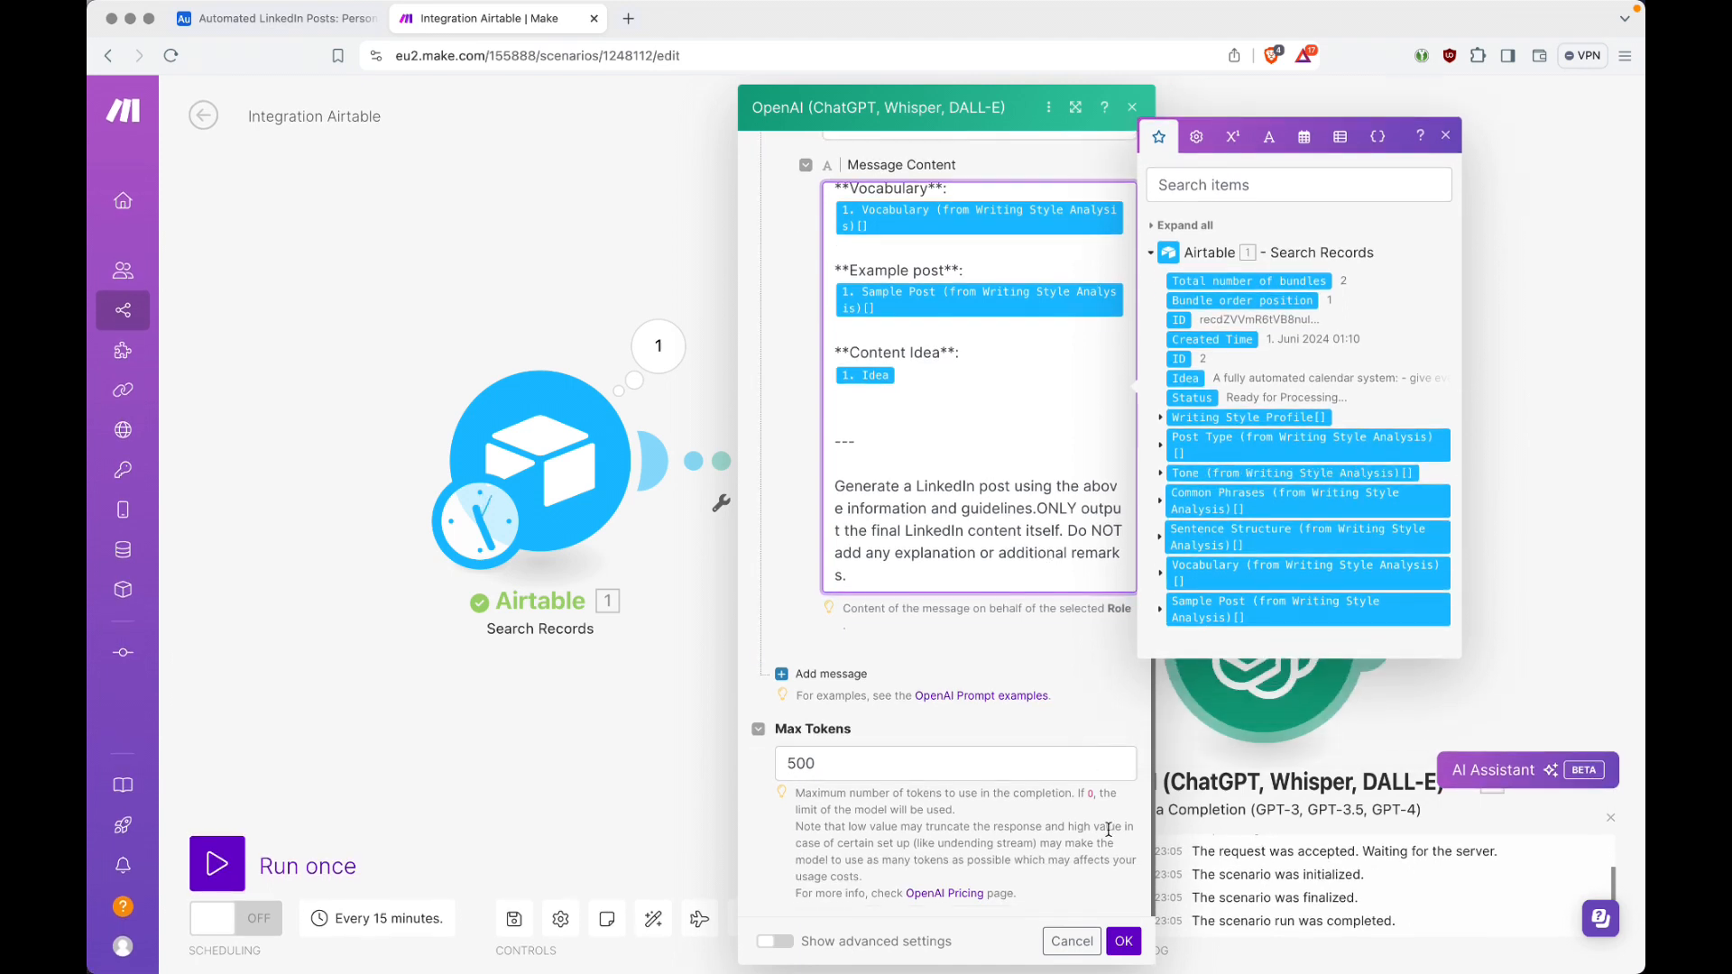
pyautogui.click(1122, 941)
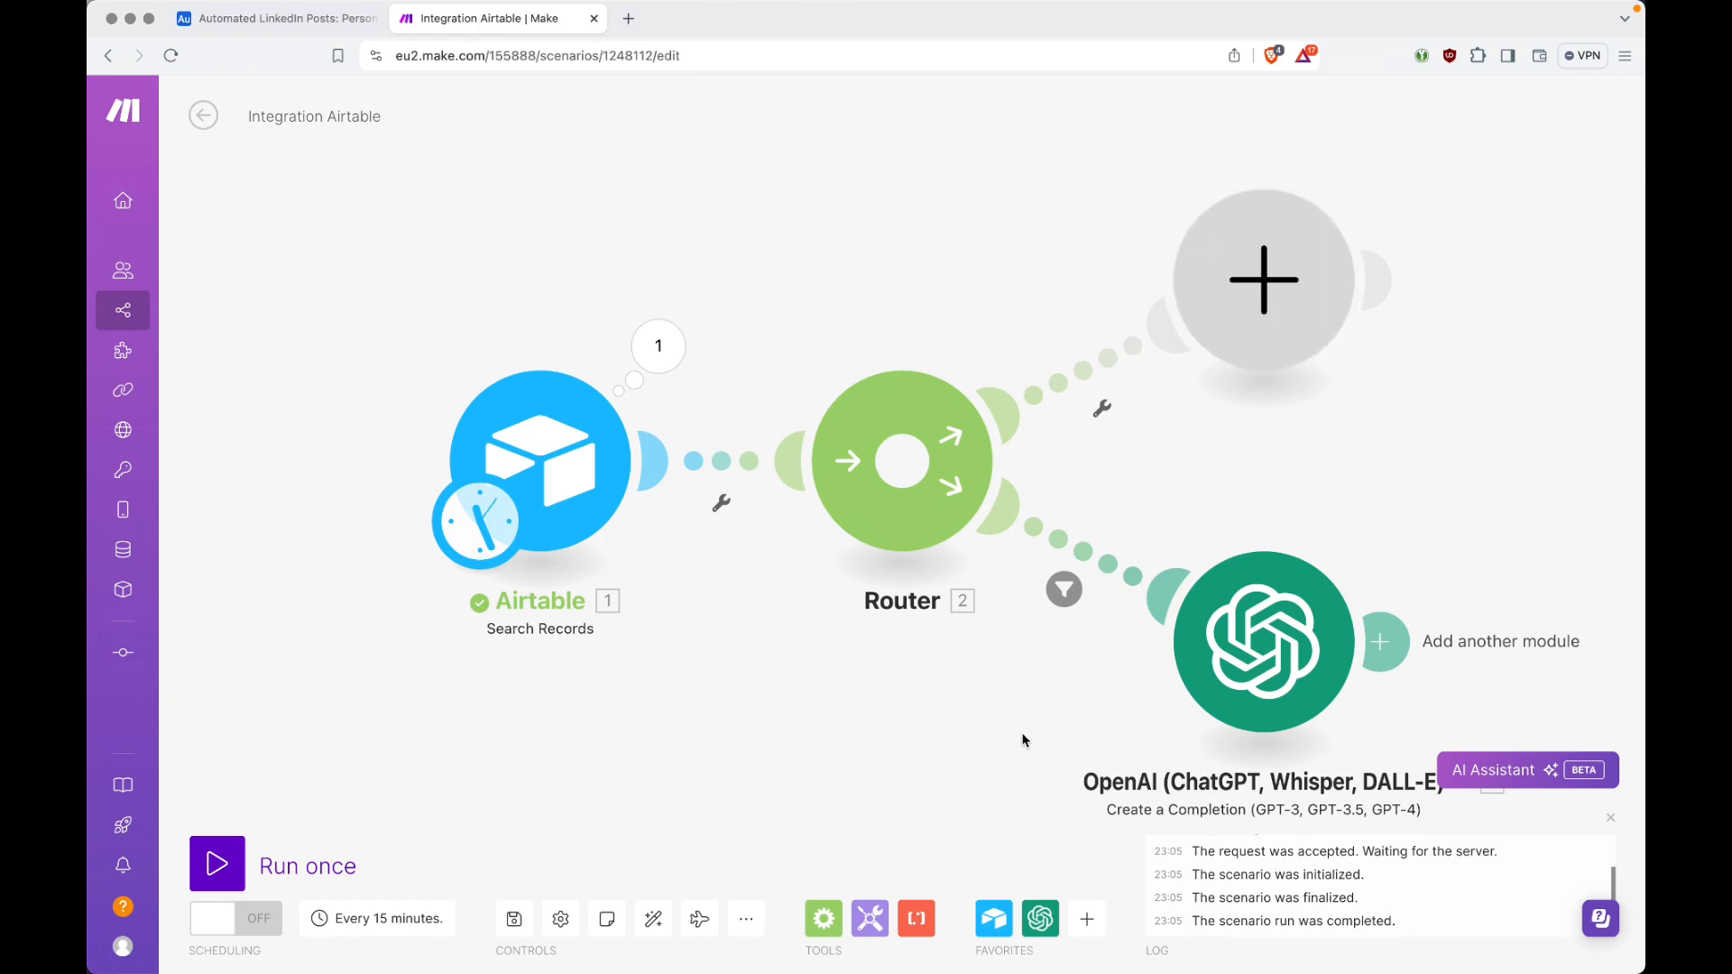
pyautogui.click(655, 919)
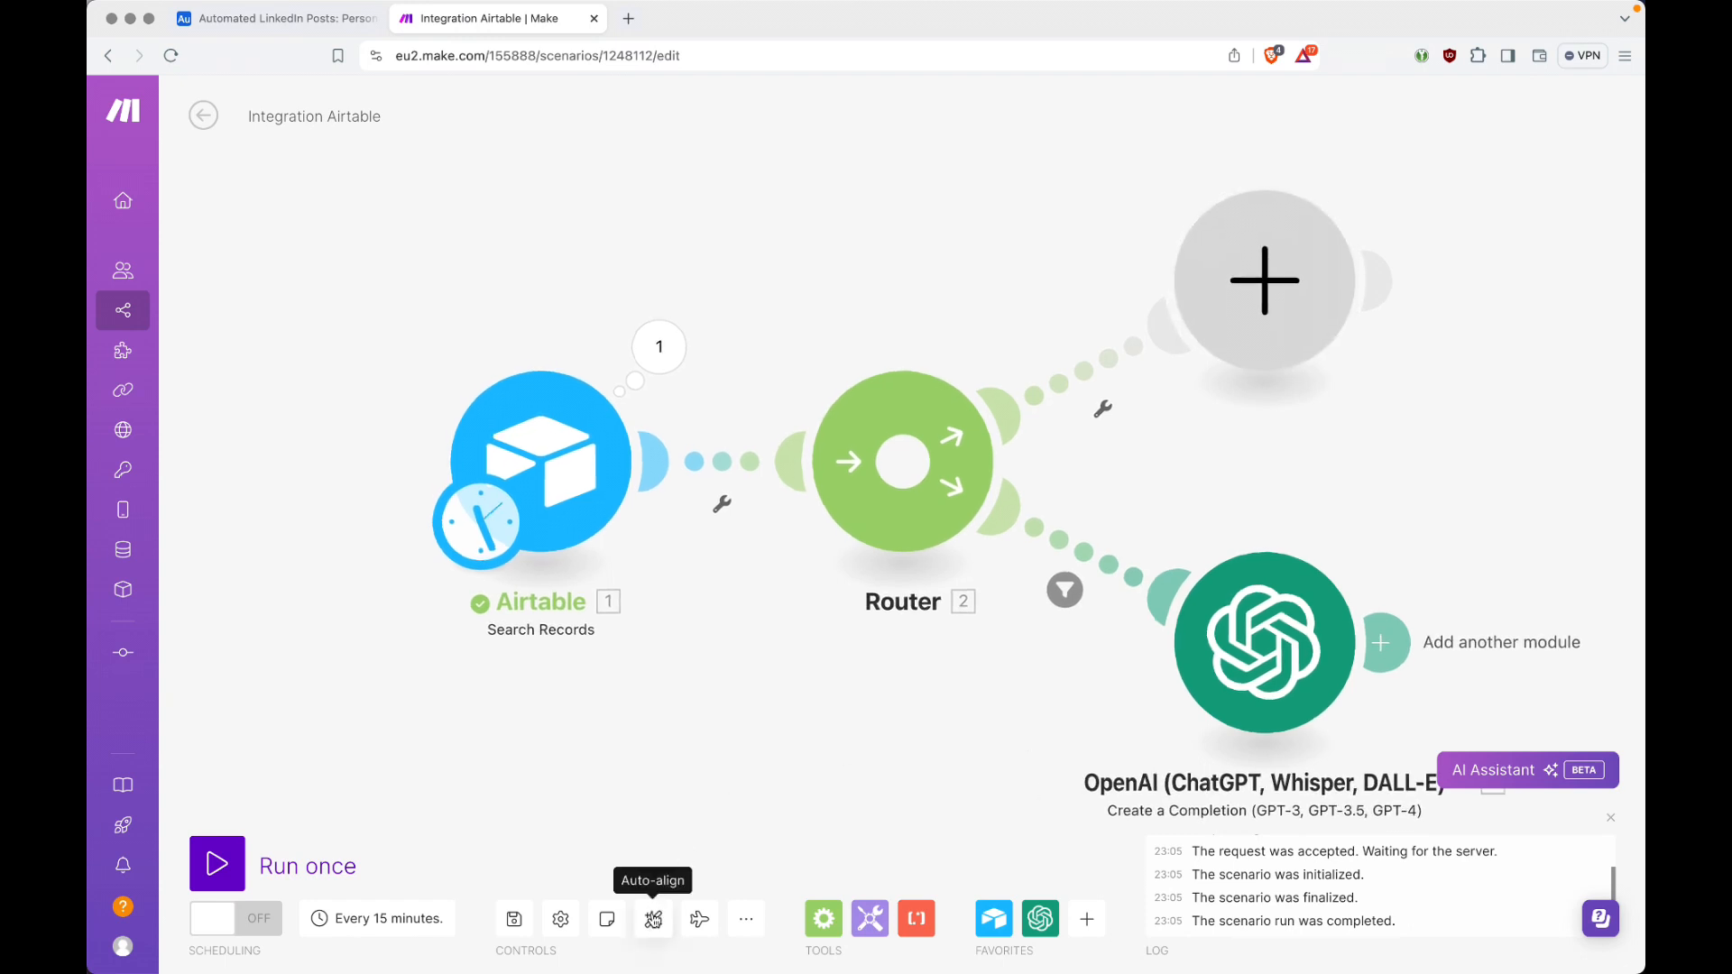
pyautogui.click(1611, 818)
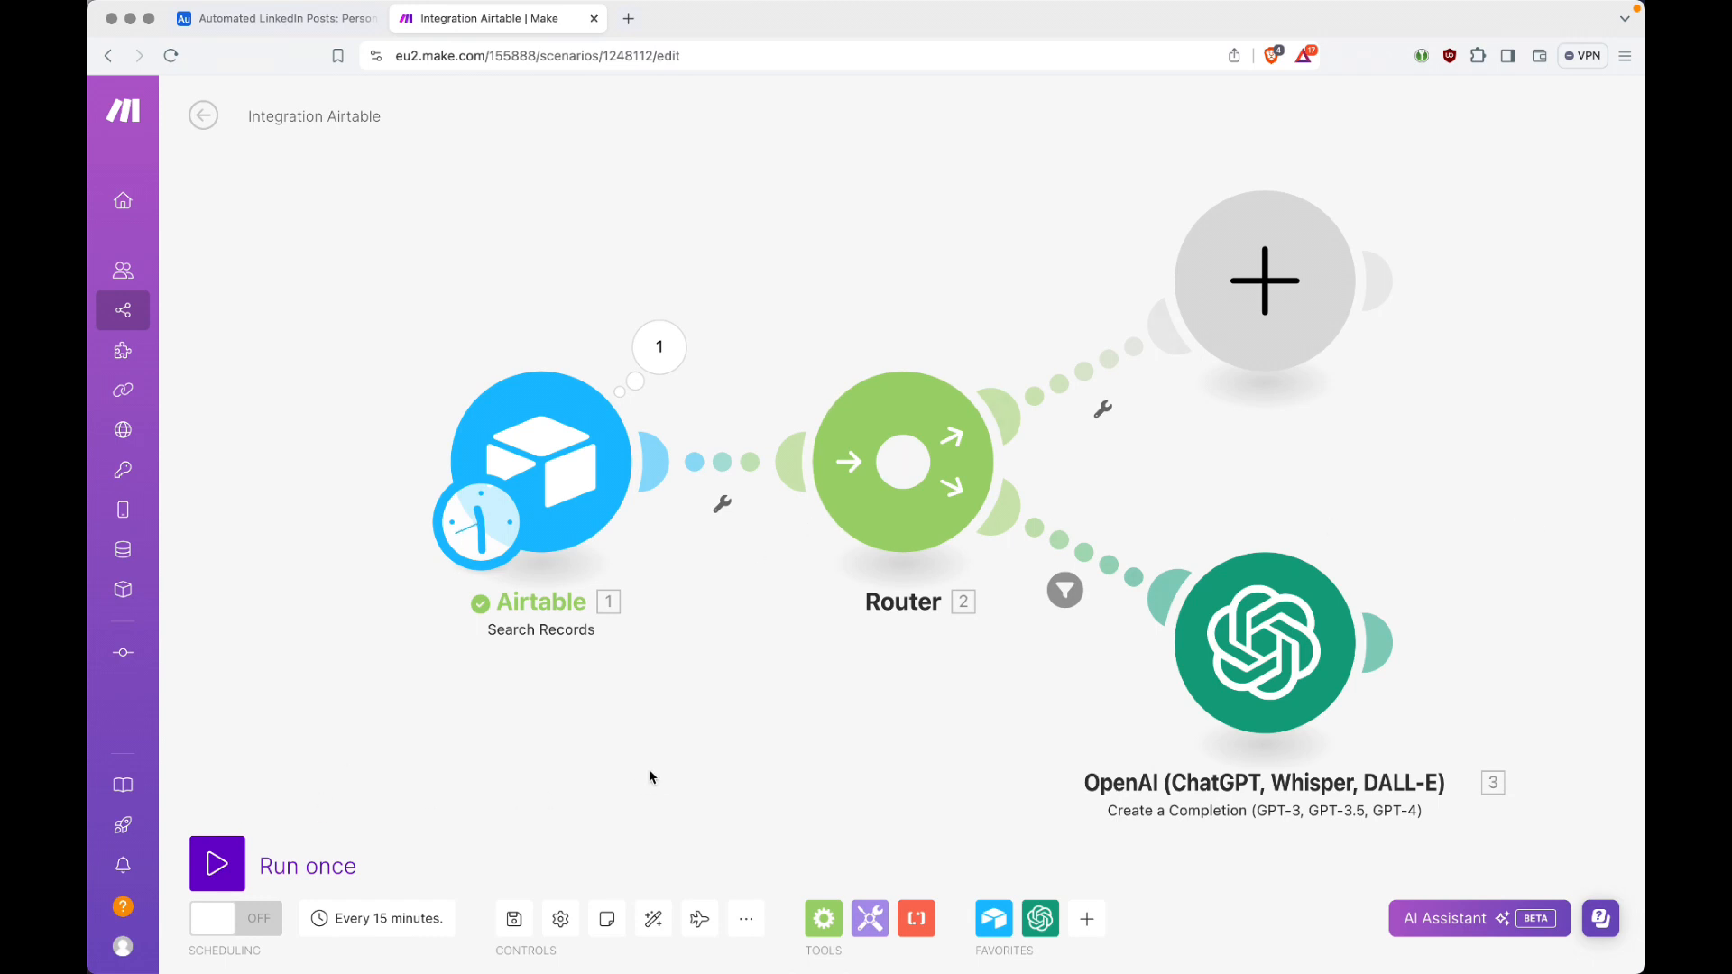
pyautogui.press('super+s')
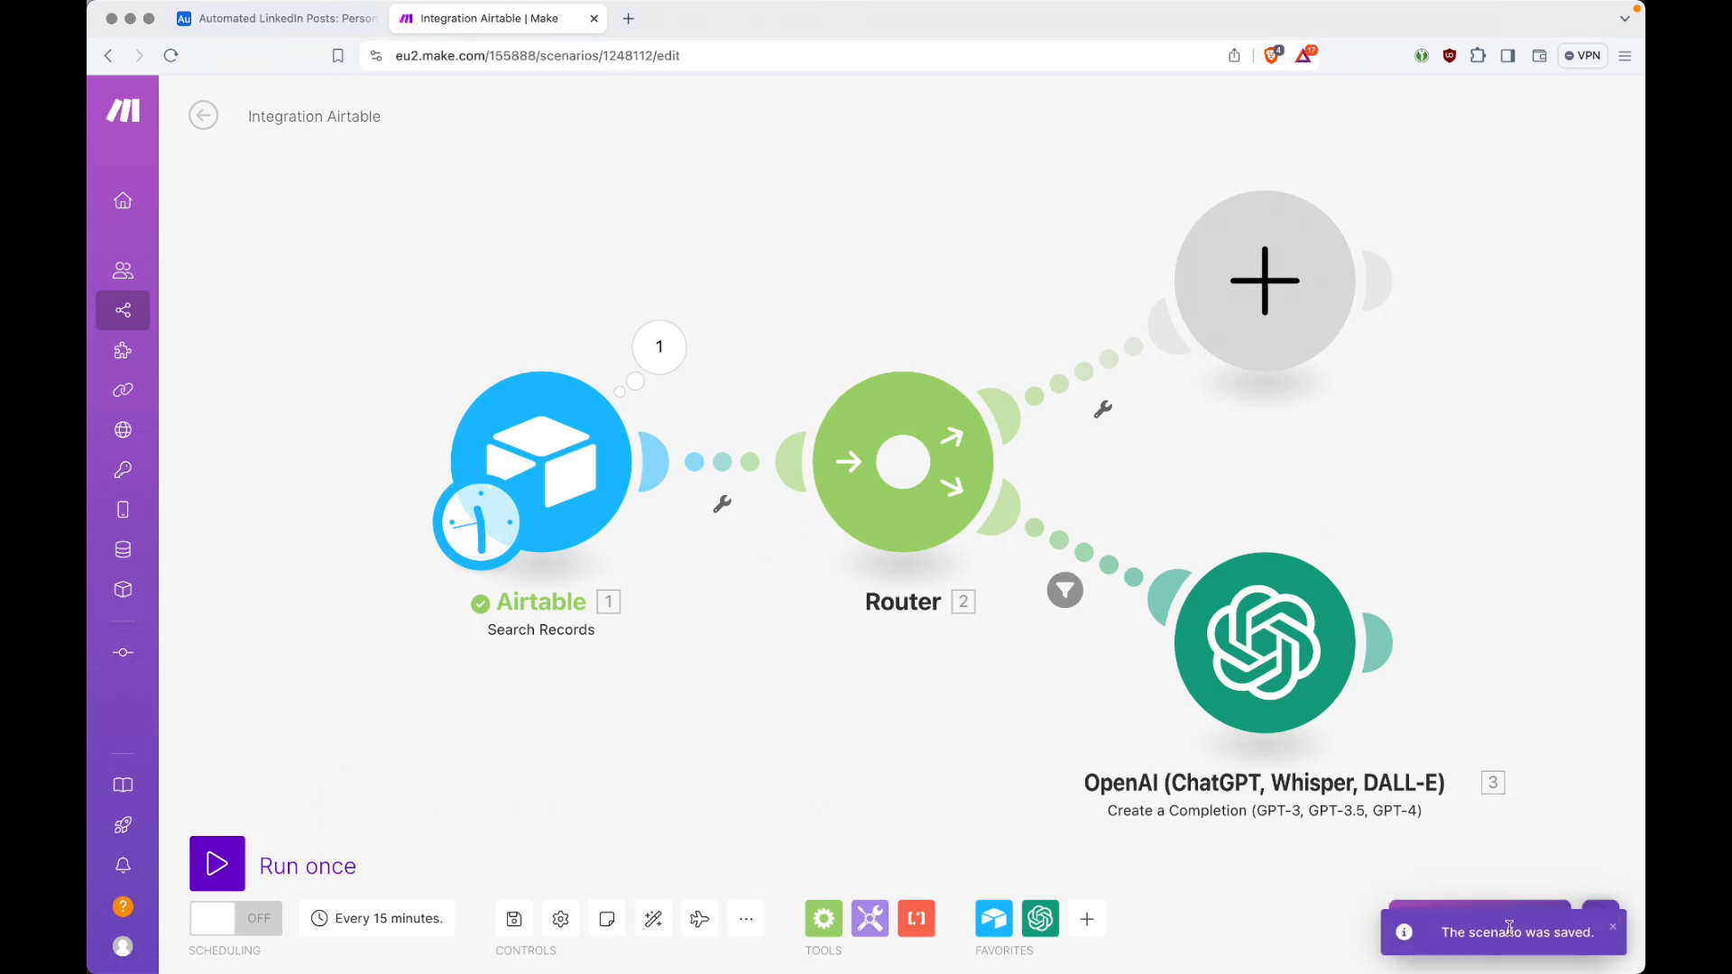
# Step: Run the scenario once and inspect how the filter before the OpenAI module evaluated each bundle
pyautogui.click(226, 864)
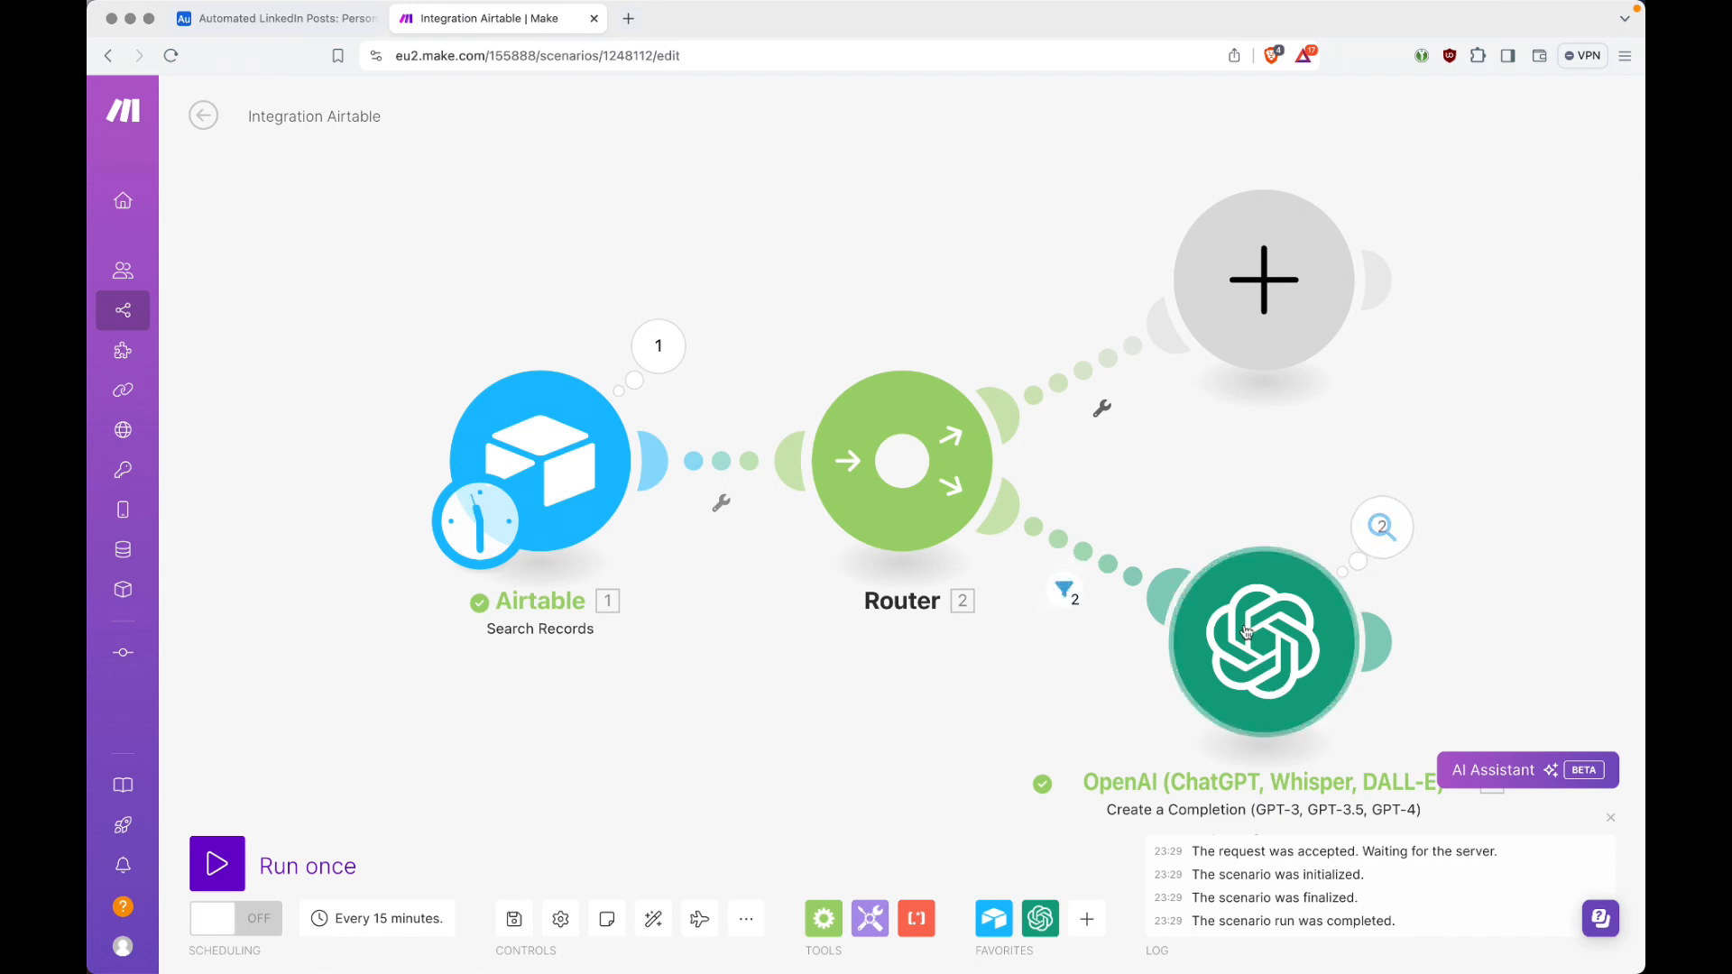
pyautogui.click(1065, 592)
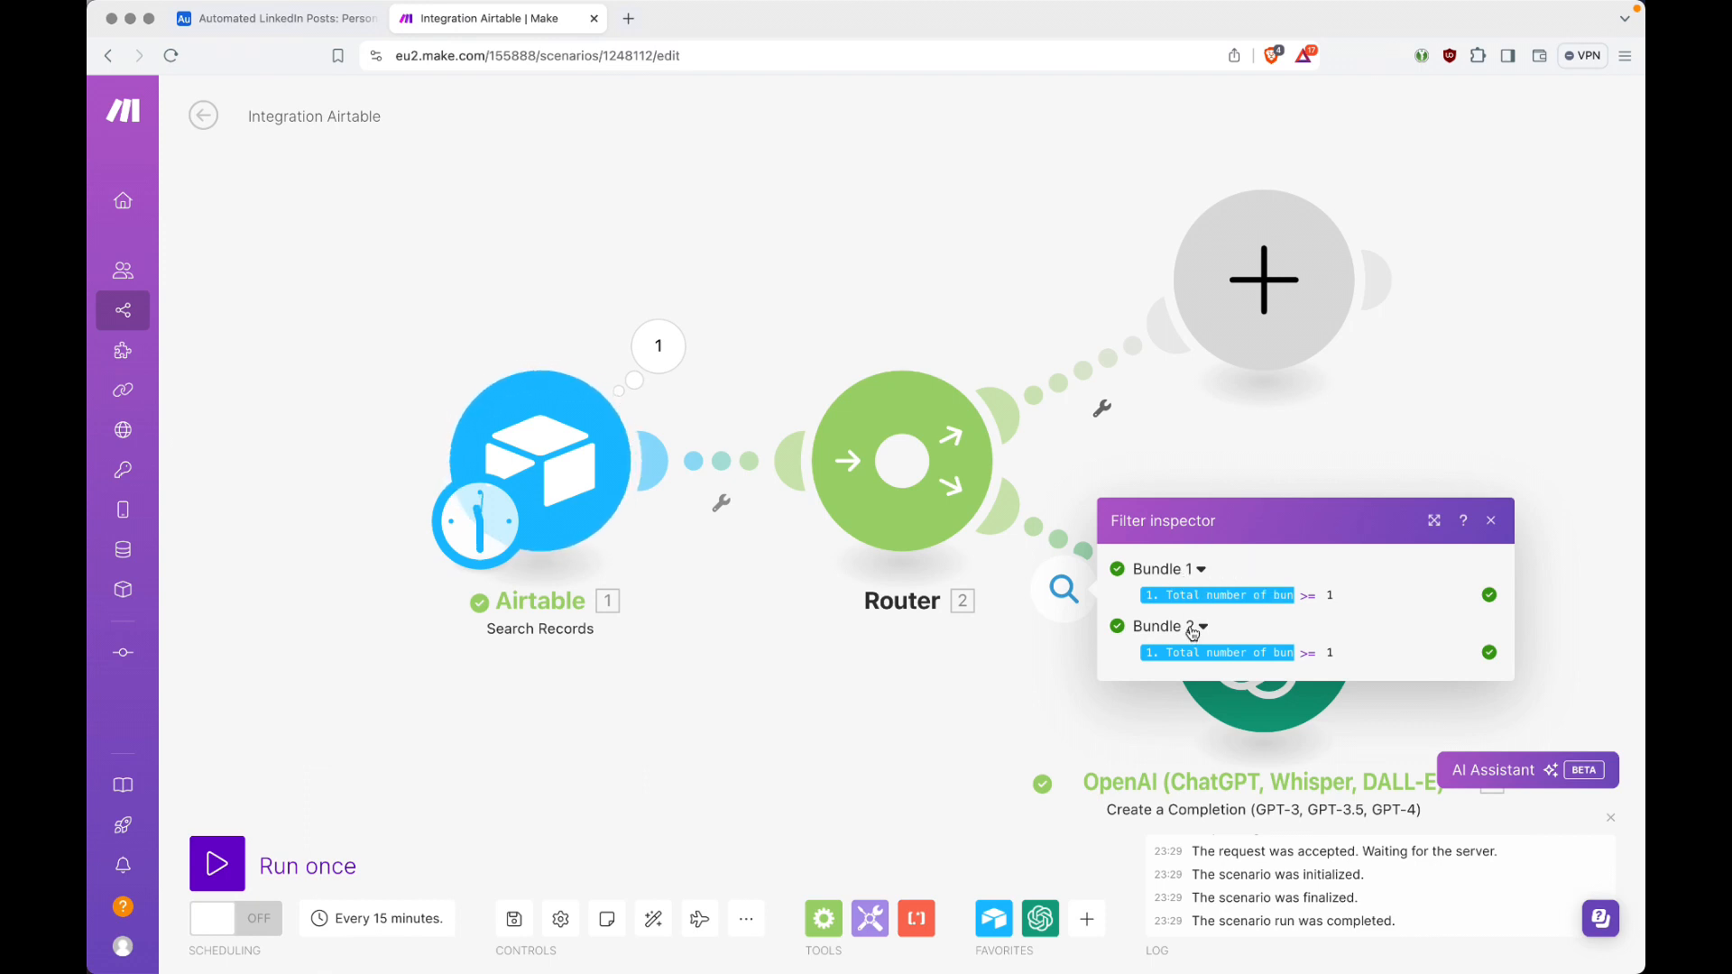
pyautogui.click(946, 715)
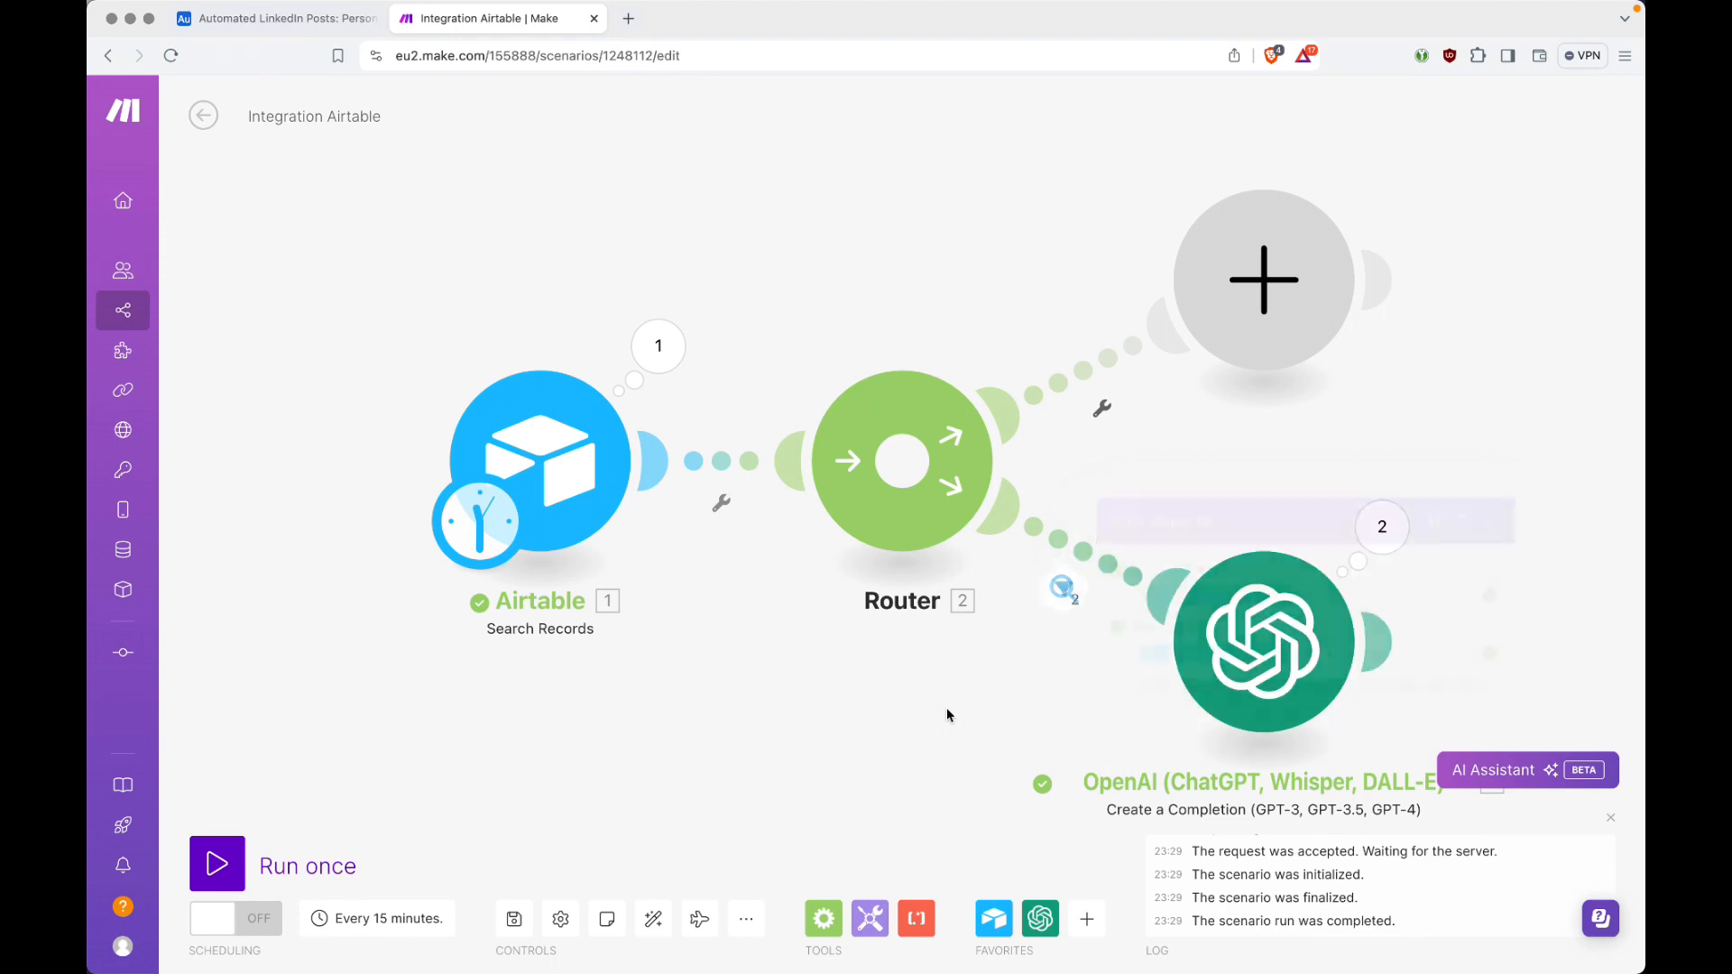
# Step: Examine the system message in the OpenAI module's Operation 1 input, comparing its post type and tone with the Personal Ideas record in Airtable
pyautogui.click(1385, 541)
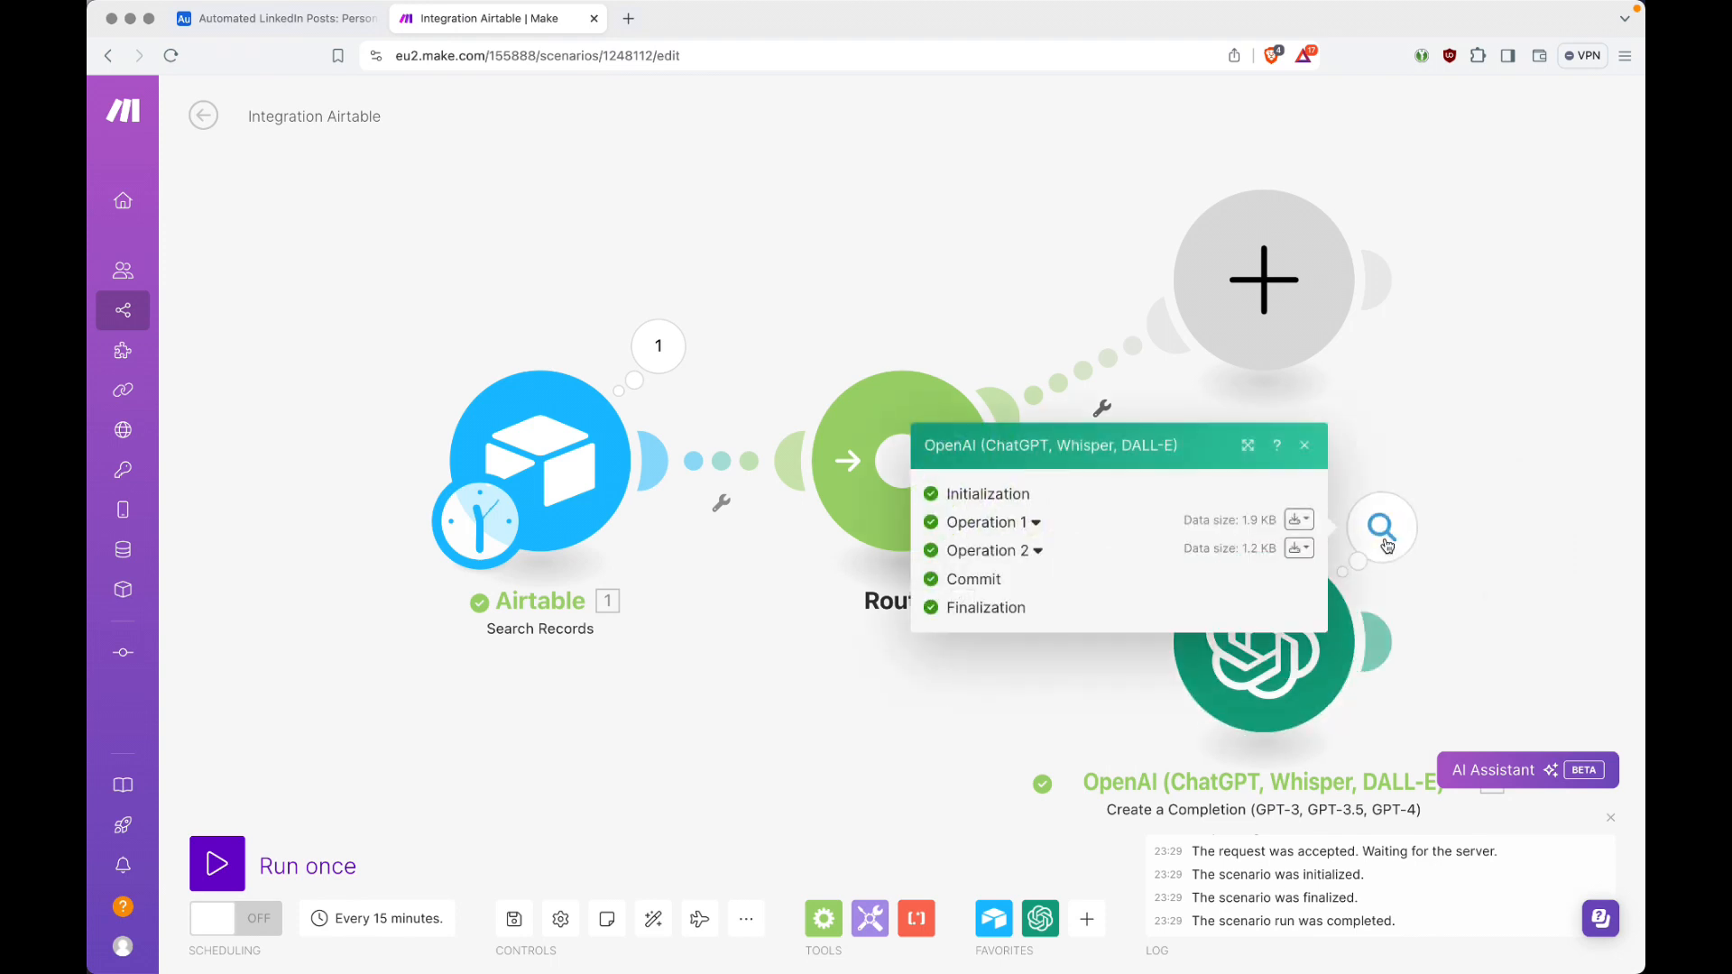
pyautogui.click(1036, 523)
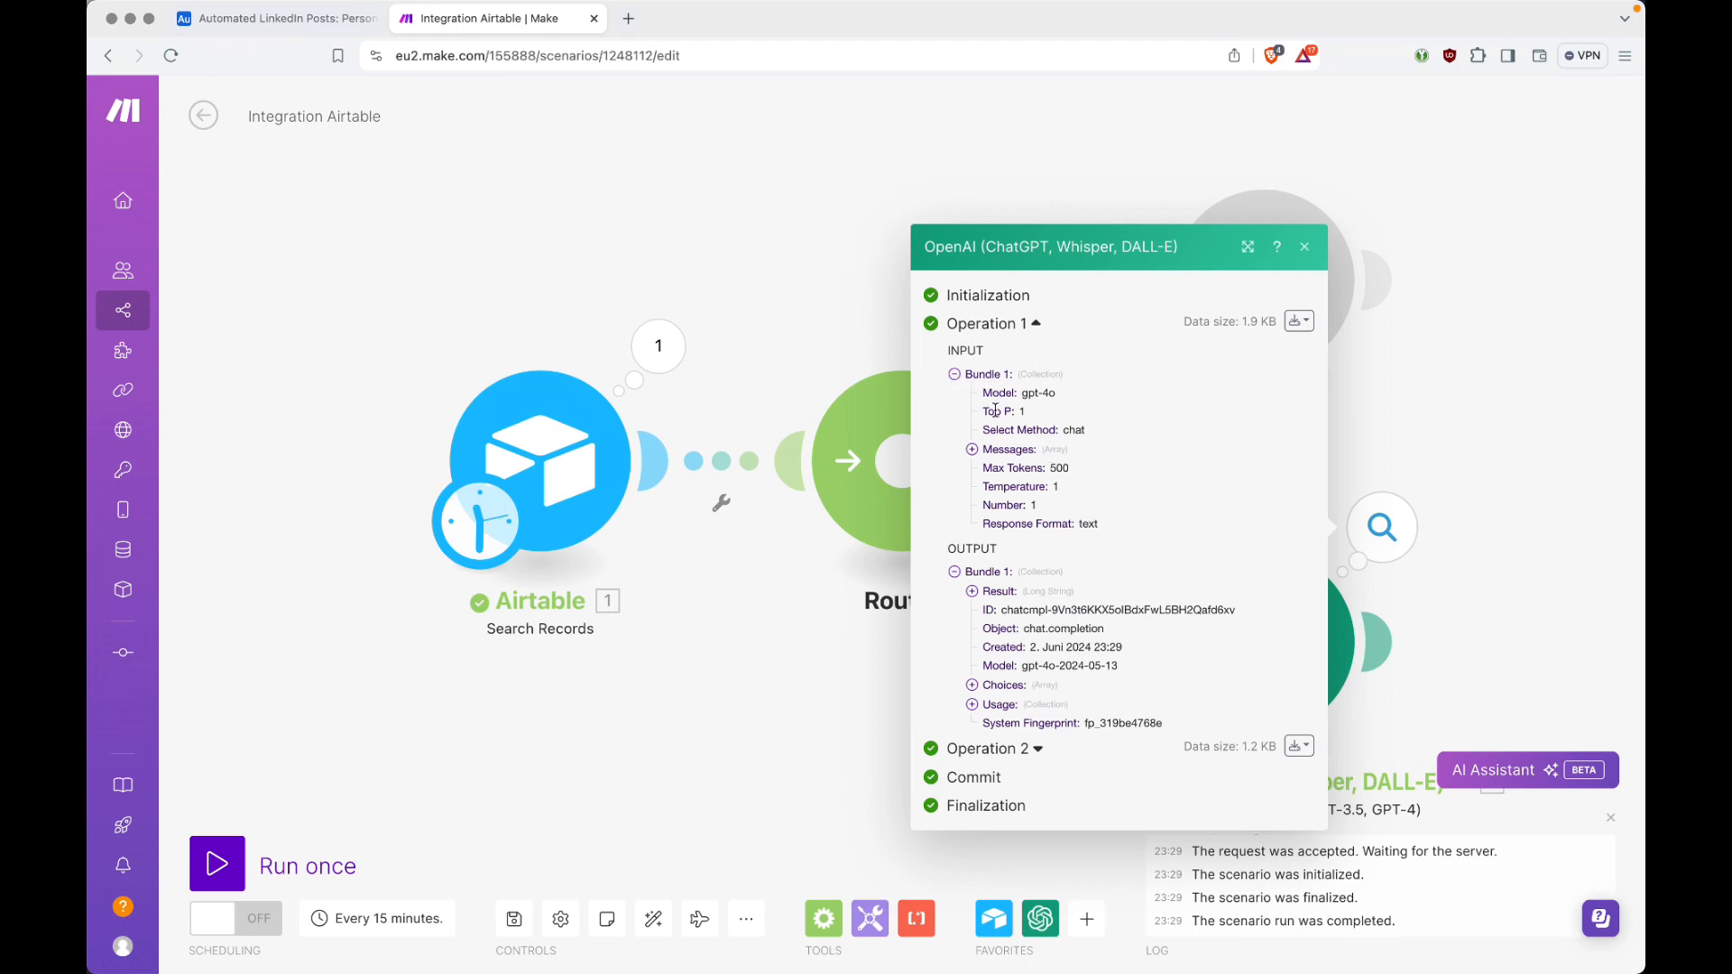
pyautogui.click(973, 449)
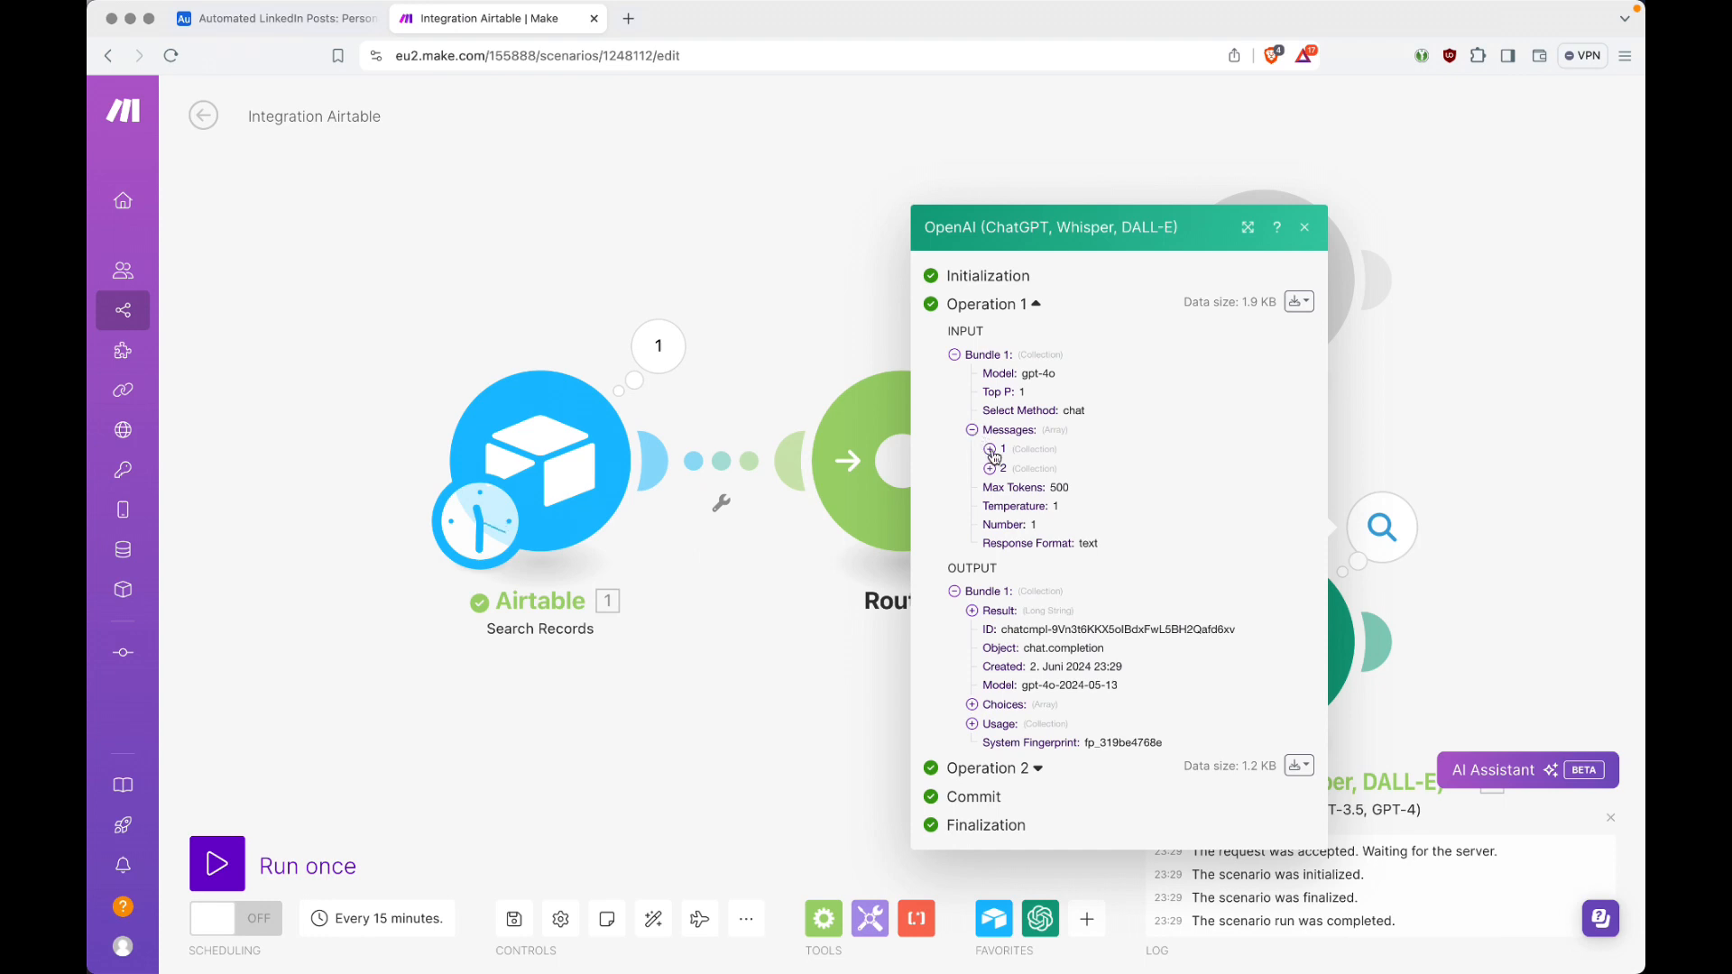
pyautogui.click(990, 451)
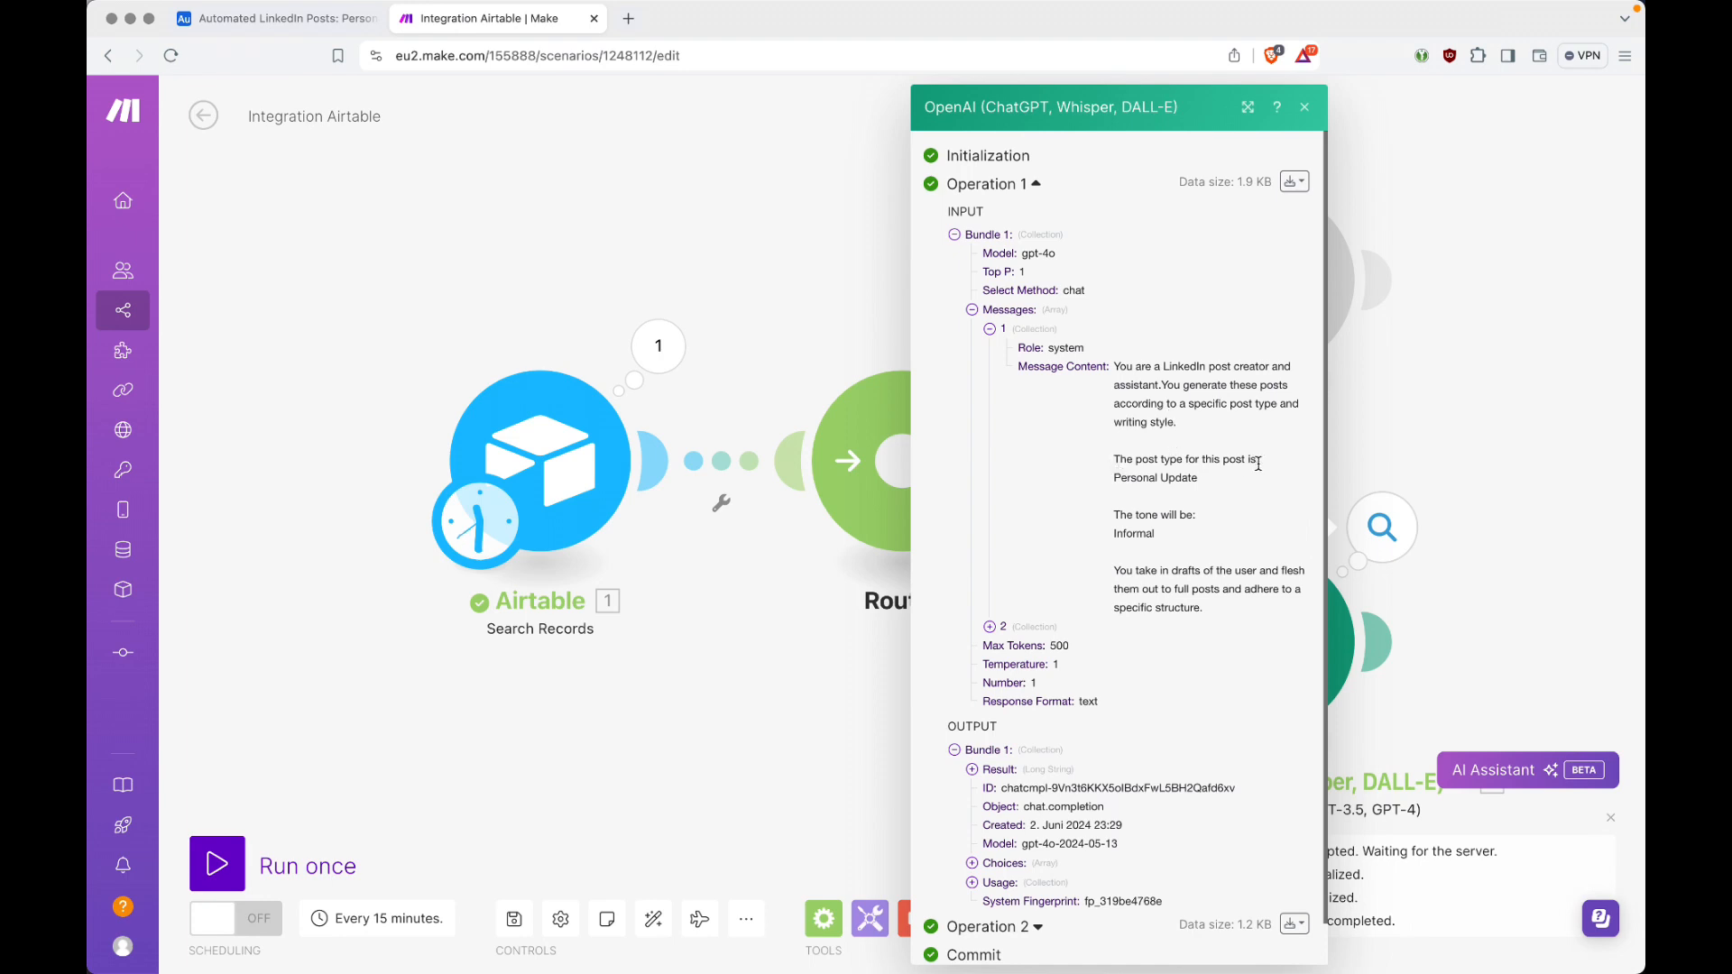
pyautogui.moveTo(1114, 477); pyautogui.dragTo(1180, 476)
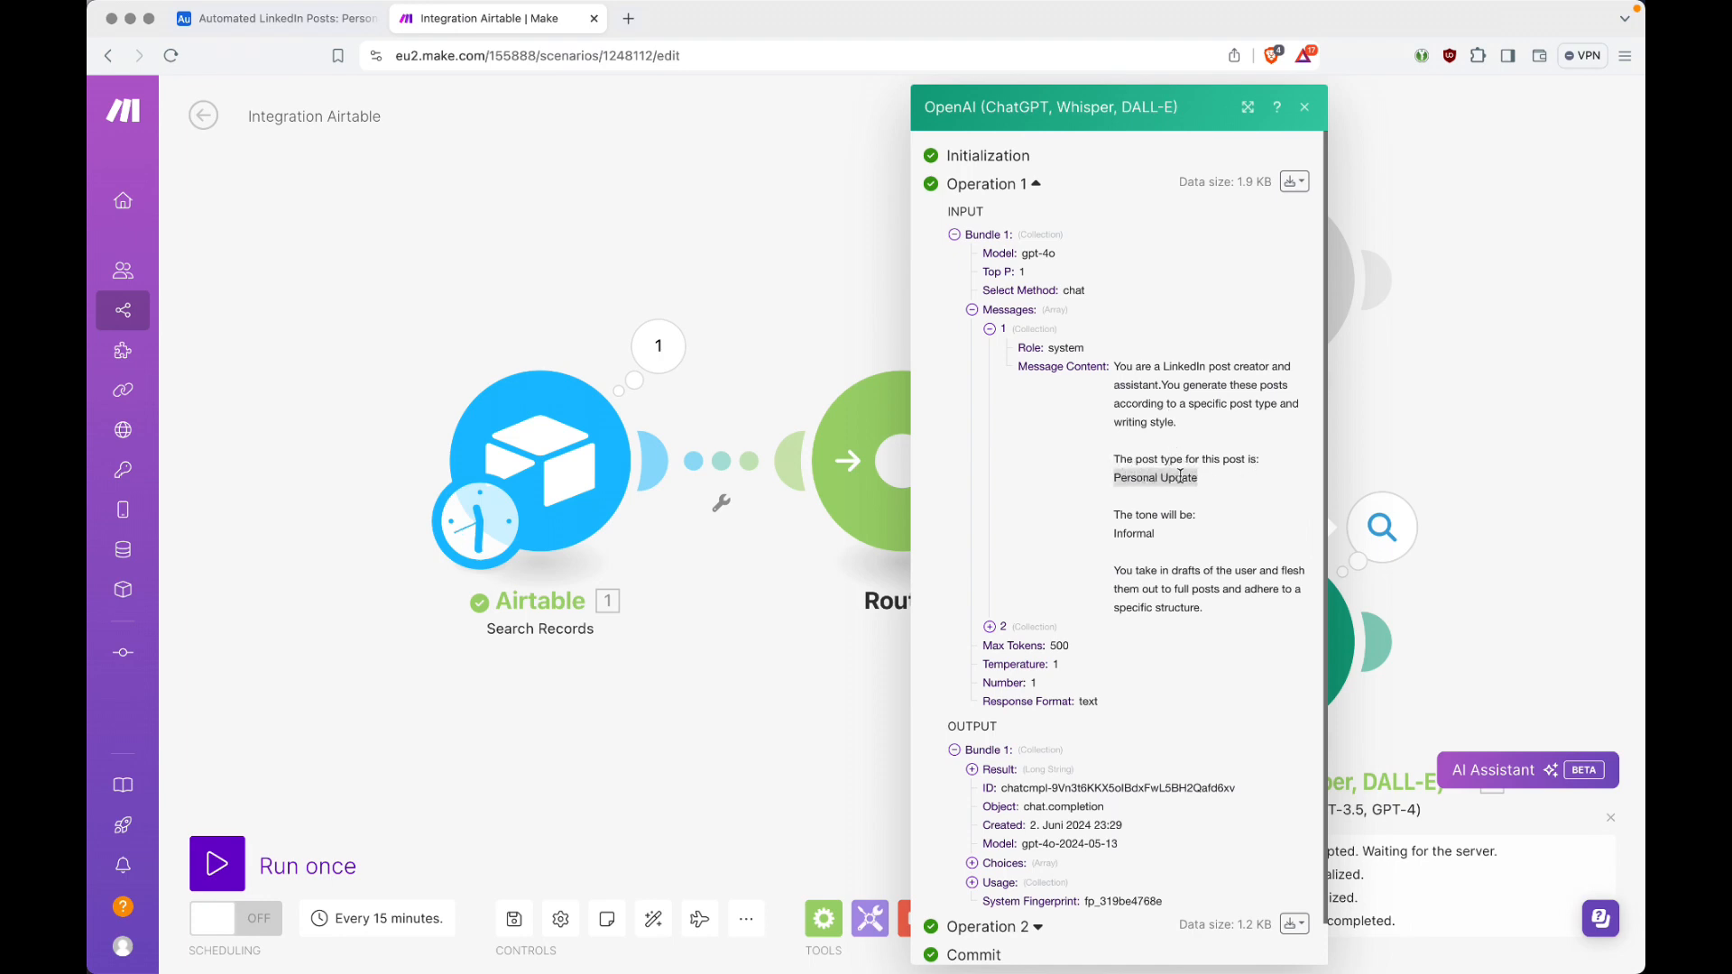
pyautogui.hotkey('ctrl', 'shift', 'Tab')
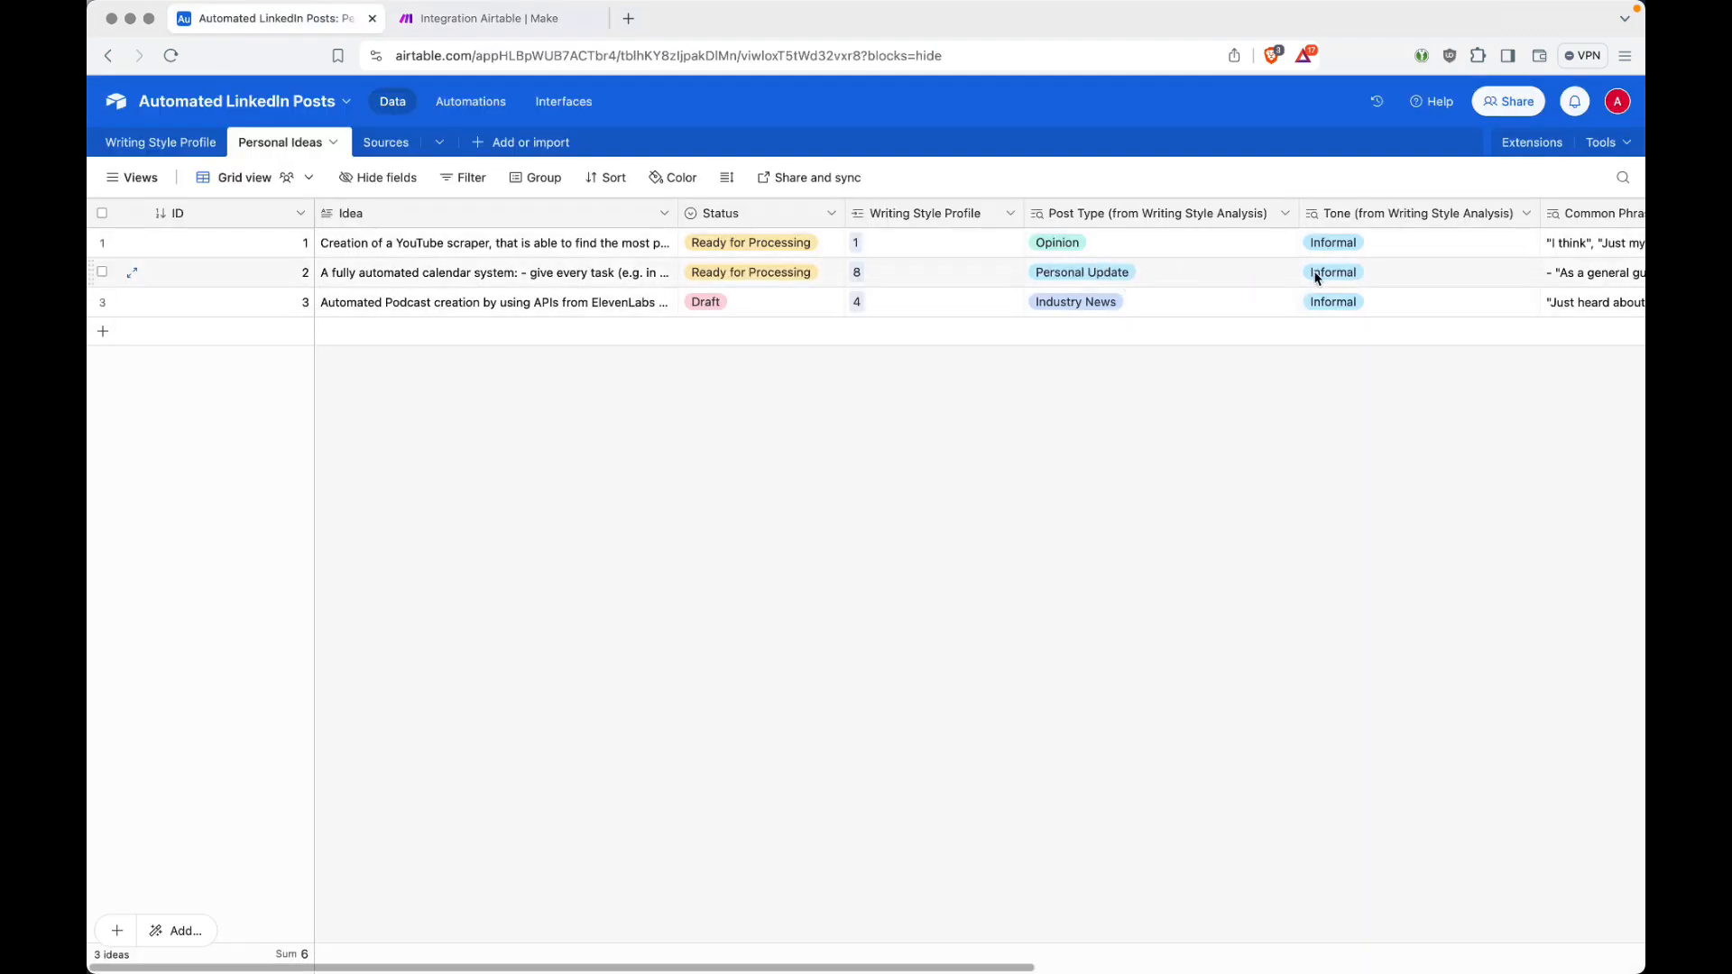
pyautogui.hotkey('ctrl', 'Tab')
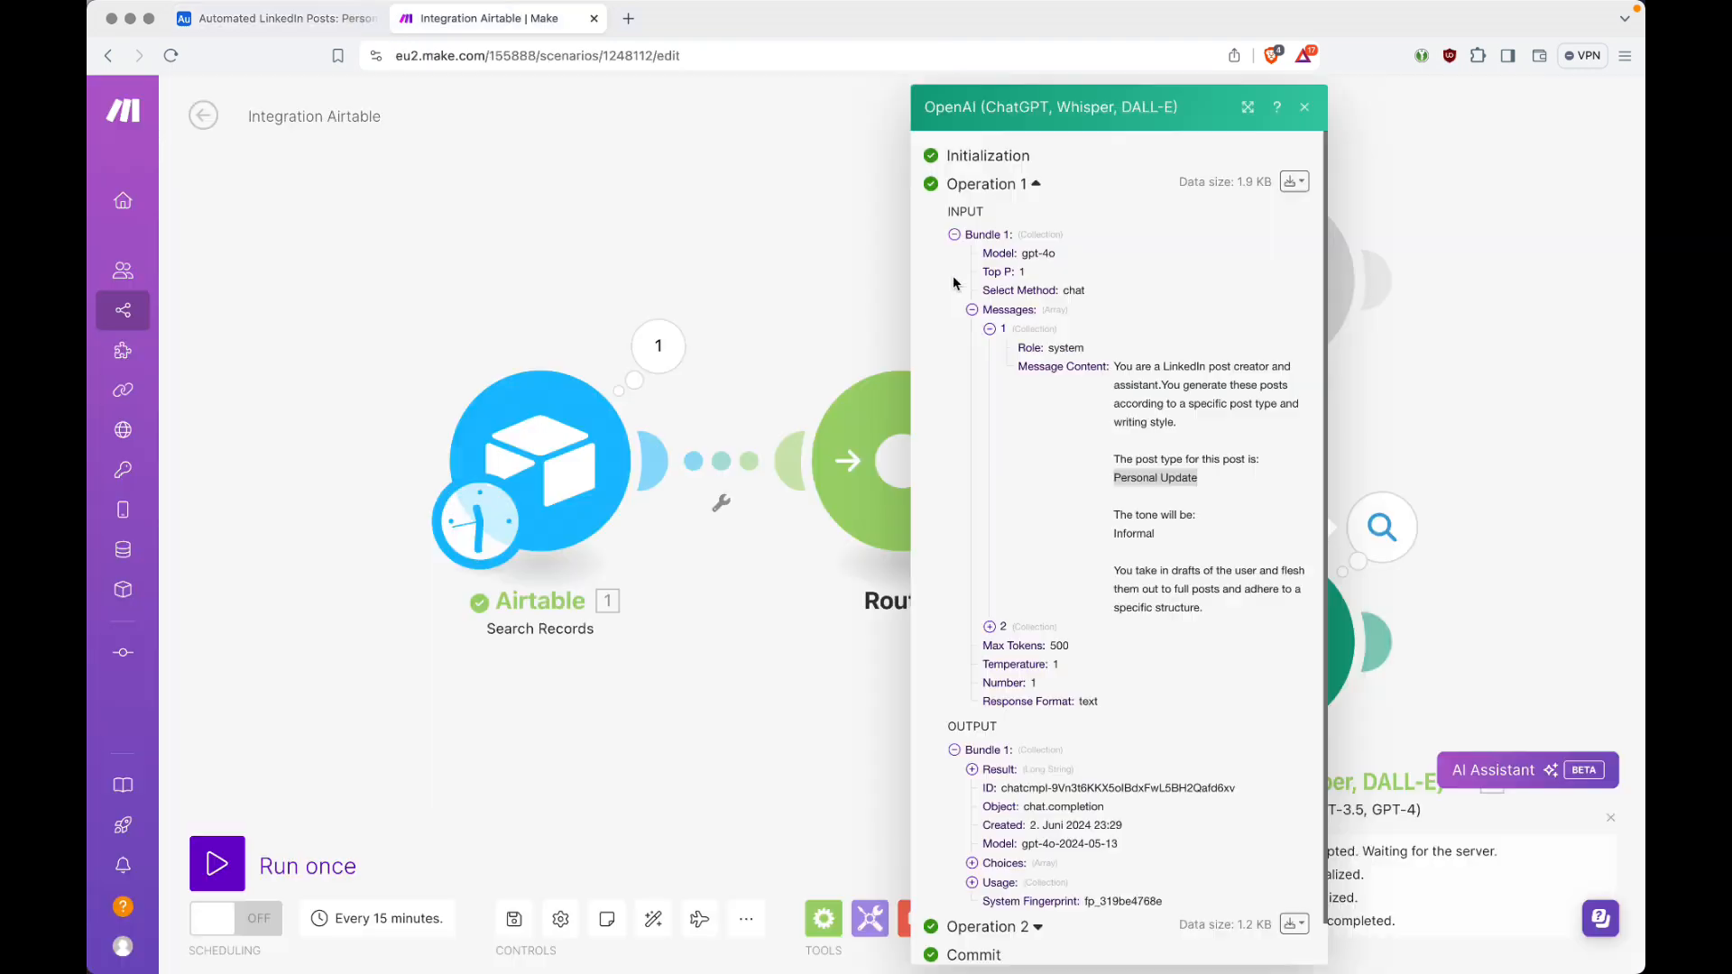
pyautogui.doubleClick(1129, 531)
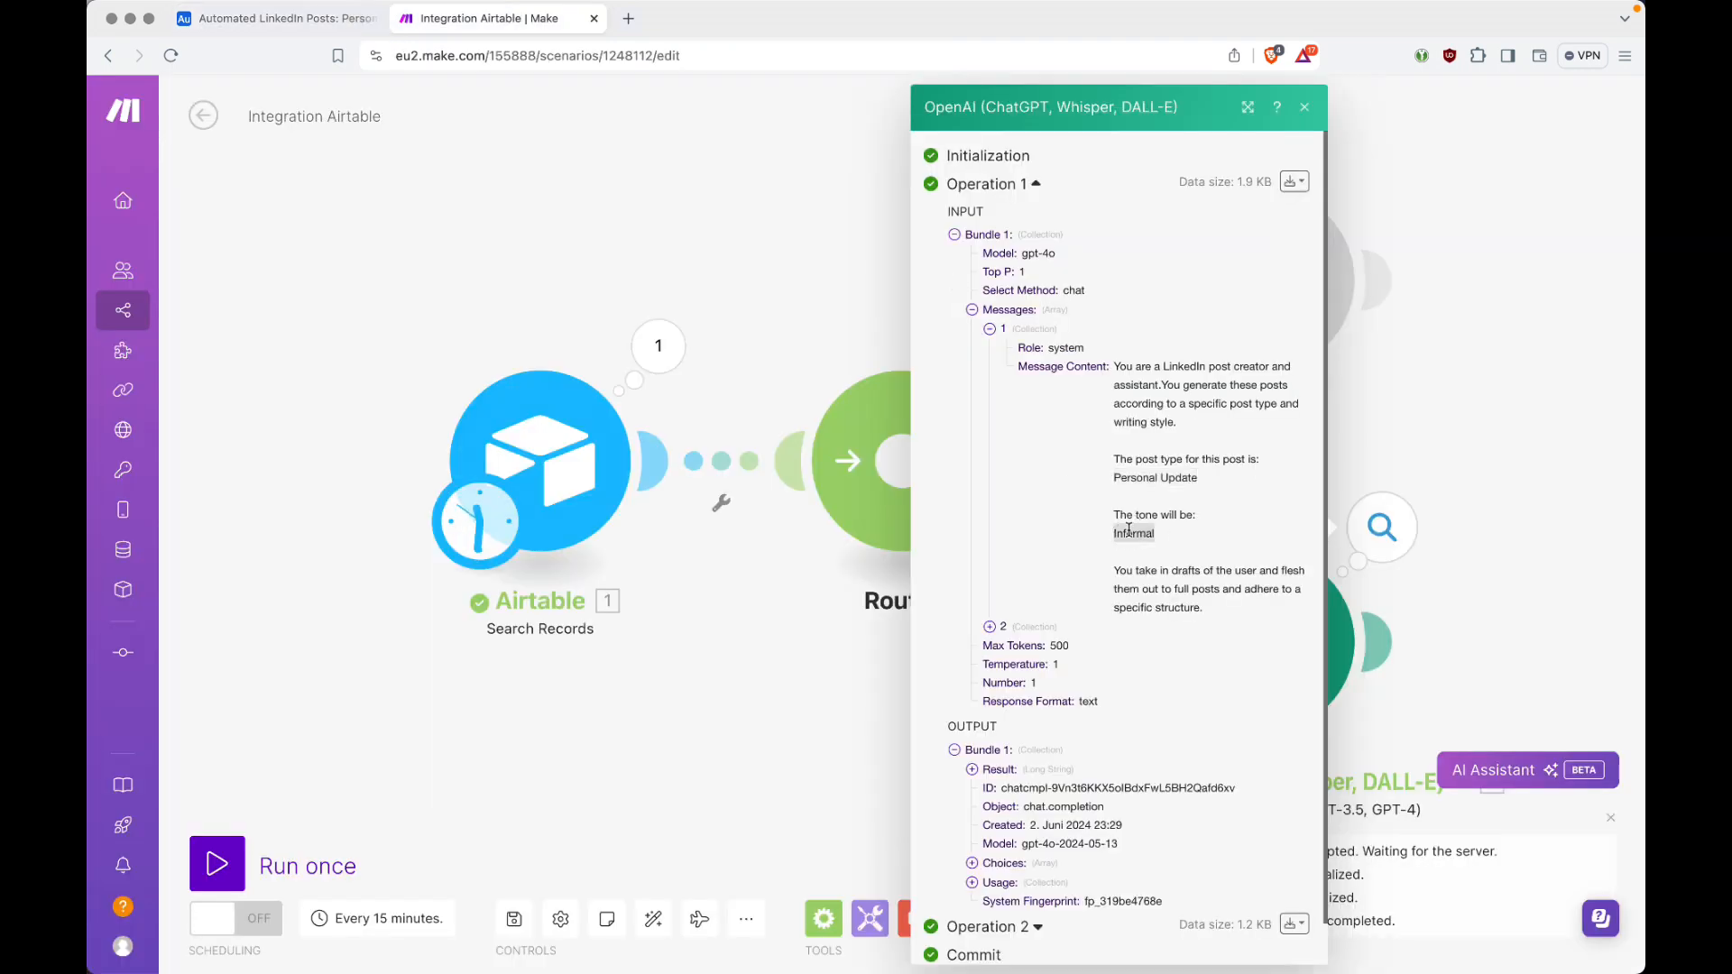
pyautogui.click(1167, 532)
pyautogui.click(991, 331)
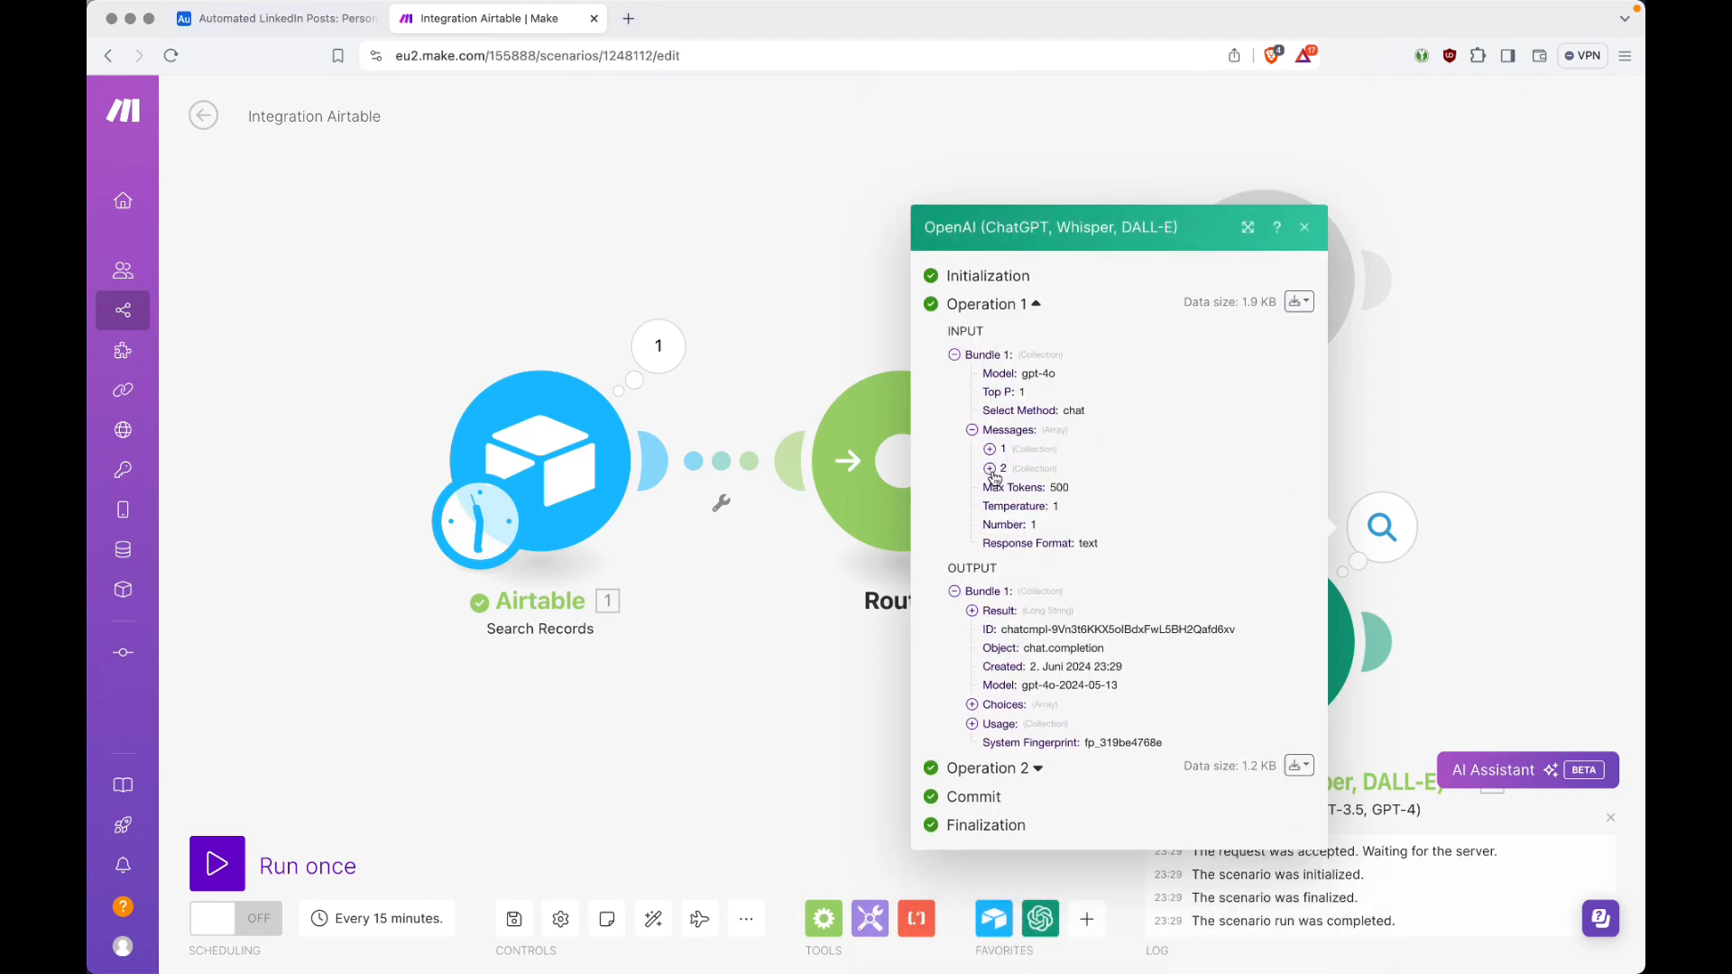
# Step: Check the Common Phrases in Operation 1's user message against the expanded Common Phrases cell of idea 2 in Airtable
pyautogui.click(992, 471)
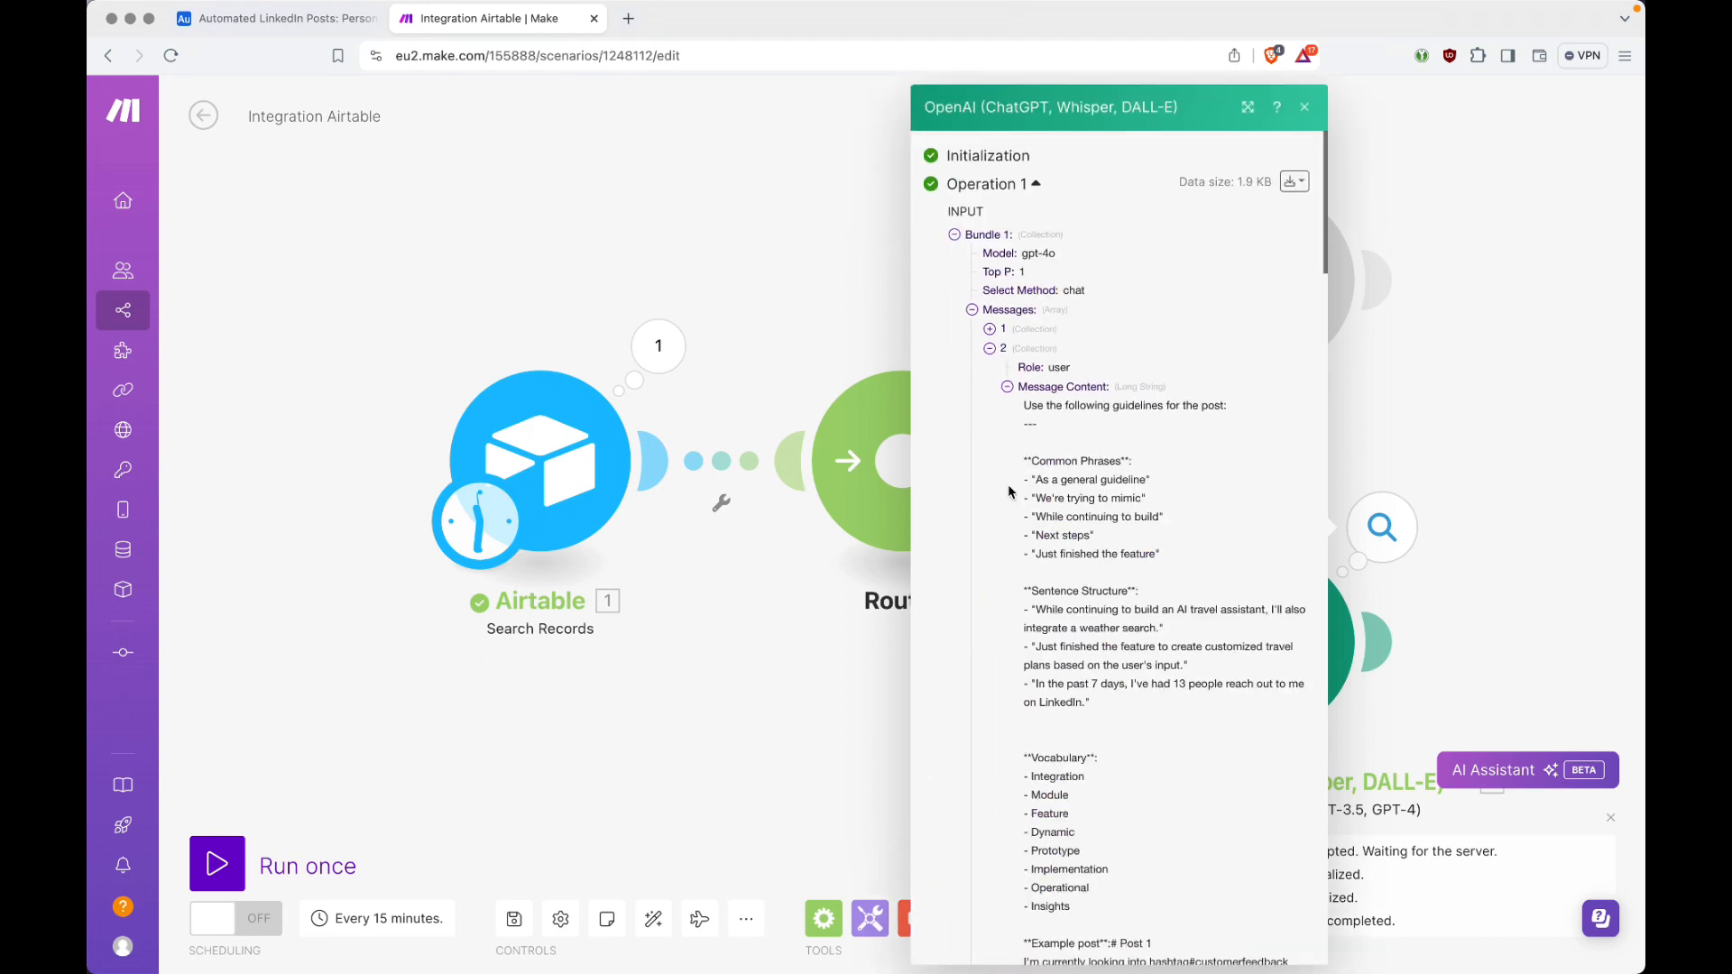
pyautogui.scroll(-2, 1148, 495)
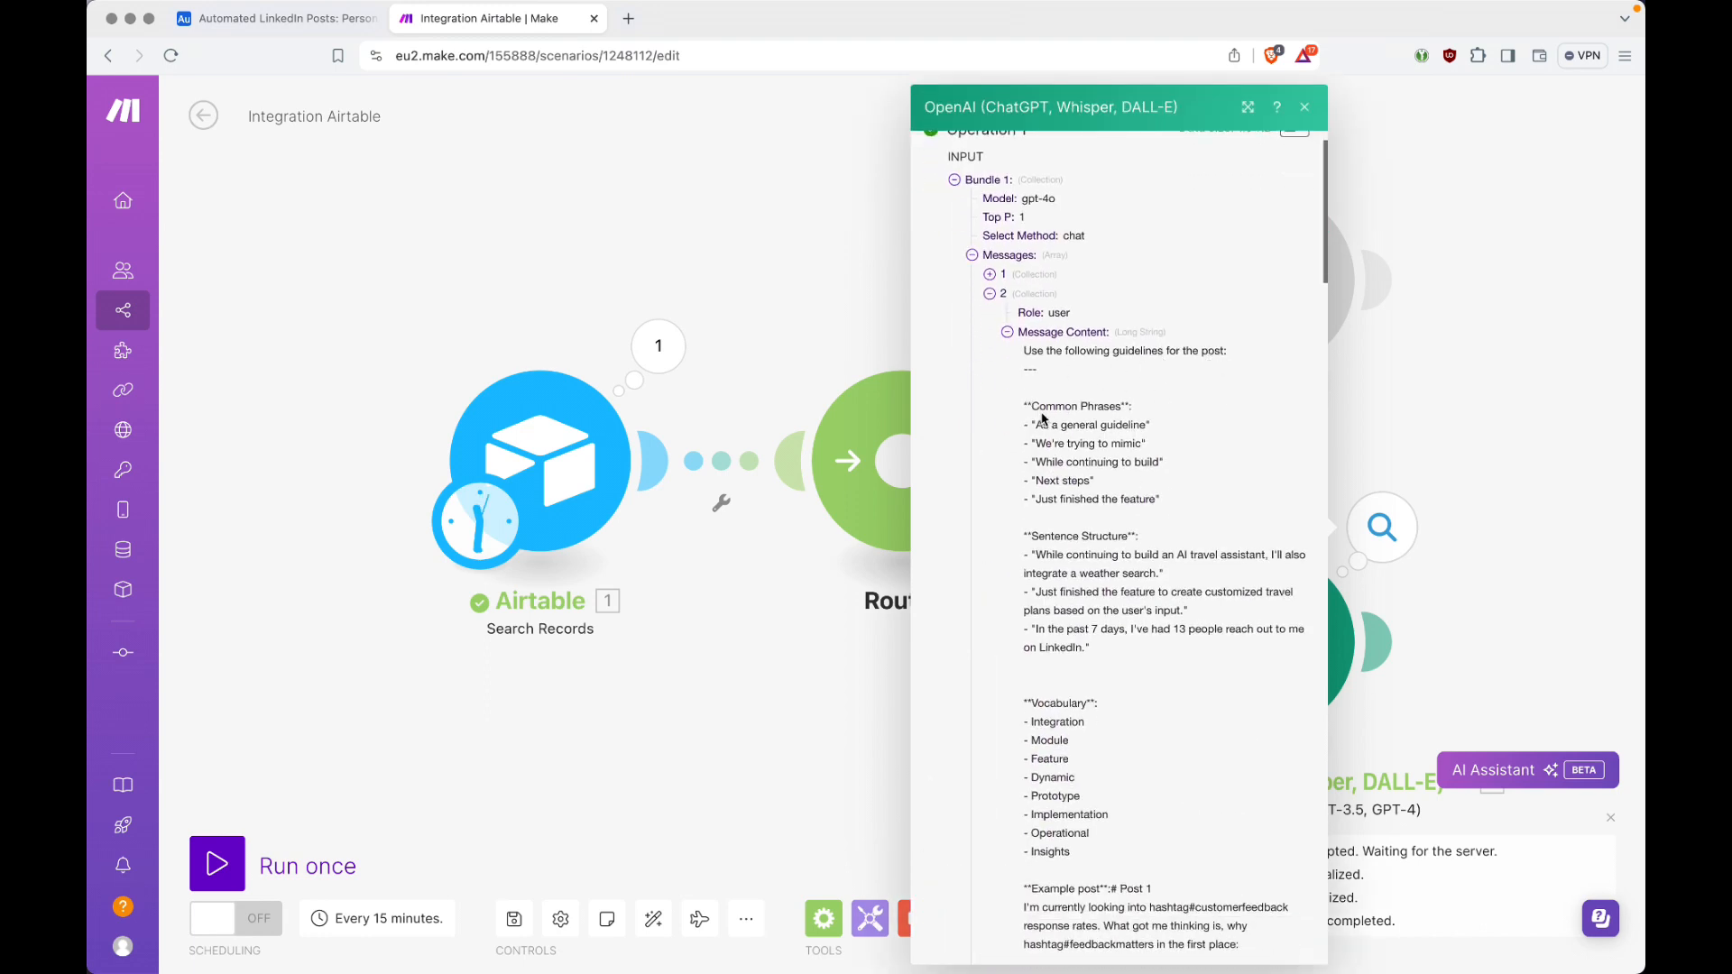
pyautogui.moveTo(1030, 411); pyautogui.dragTo(1157, 489)
pyautogui.hotkey('ctrl', 'shift', 'Tab')
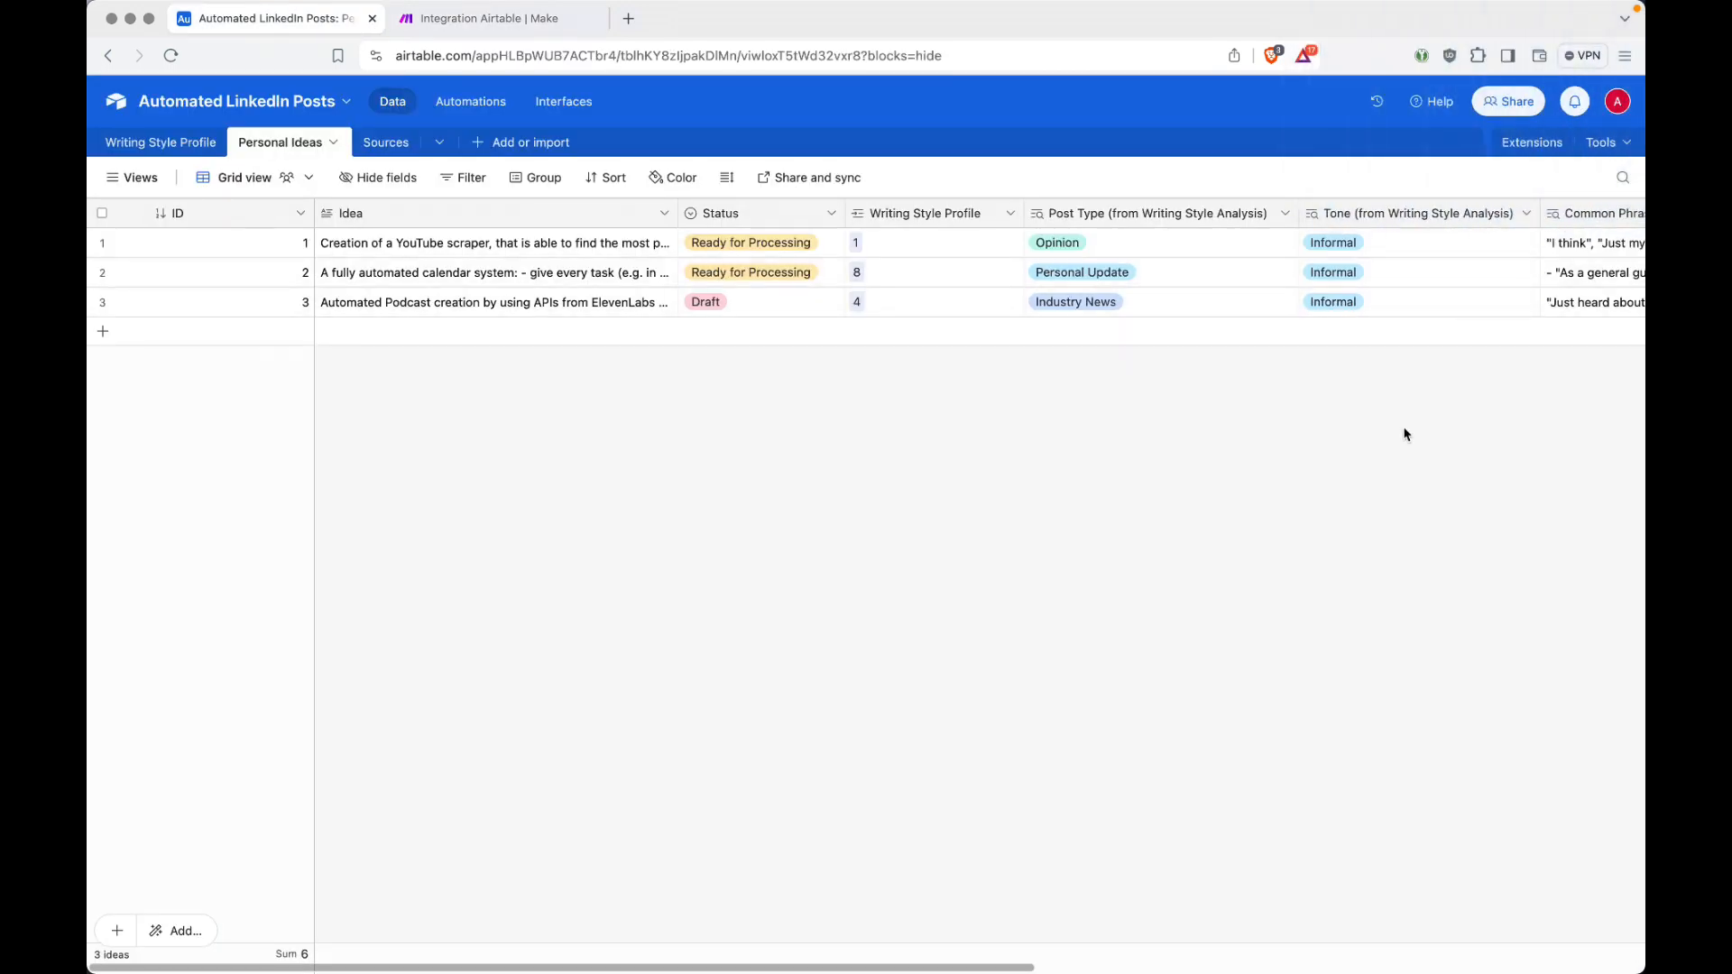
pyautogui.hscroll(10, 1404, 434)
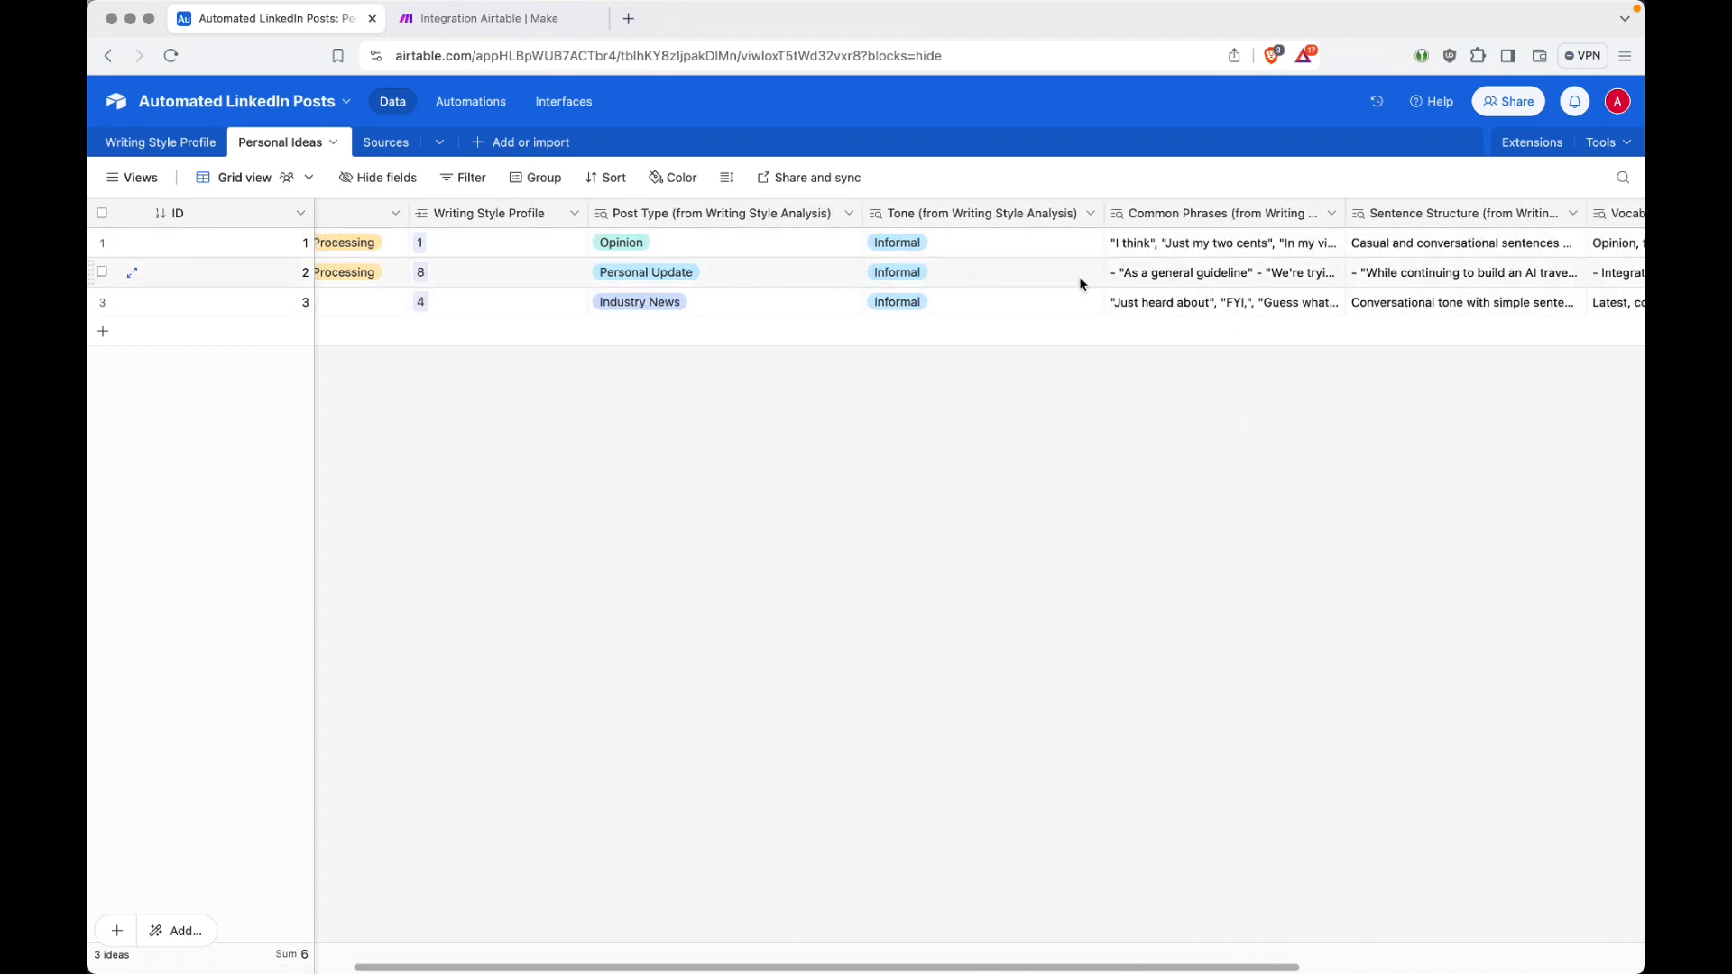
pyautogui.click(1153, 275)
pyautogui.click(1337, 275)
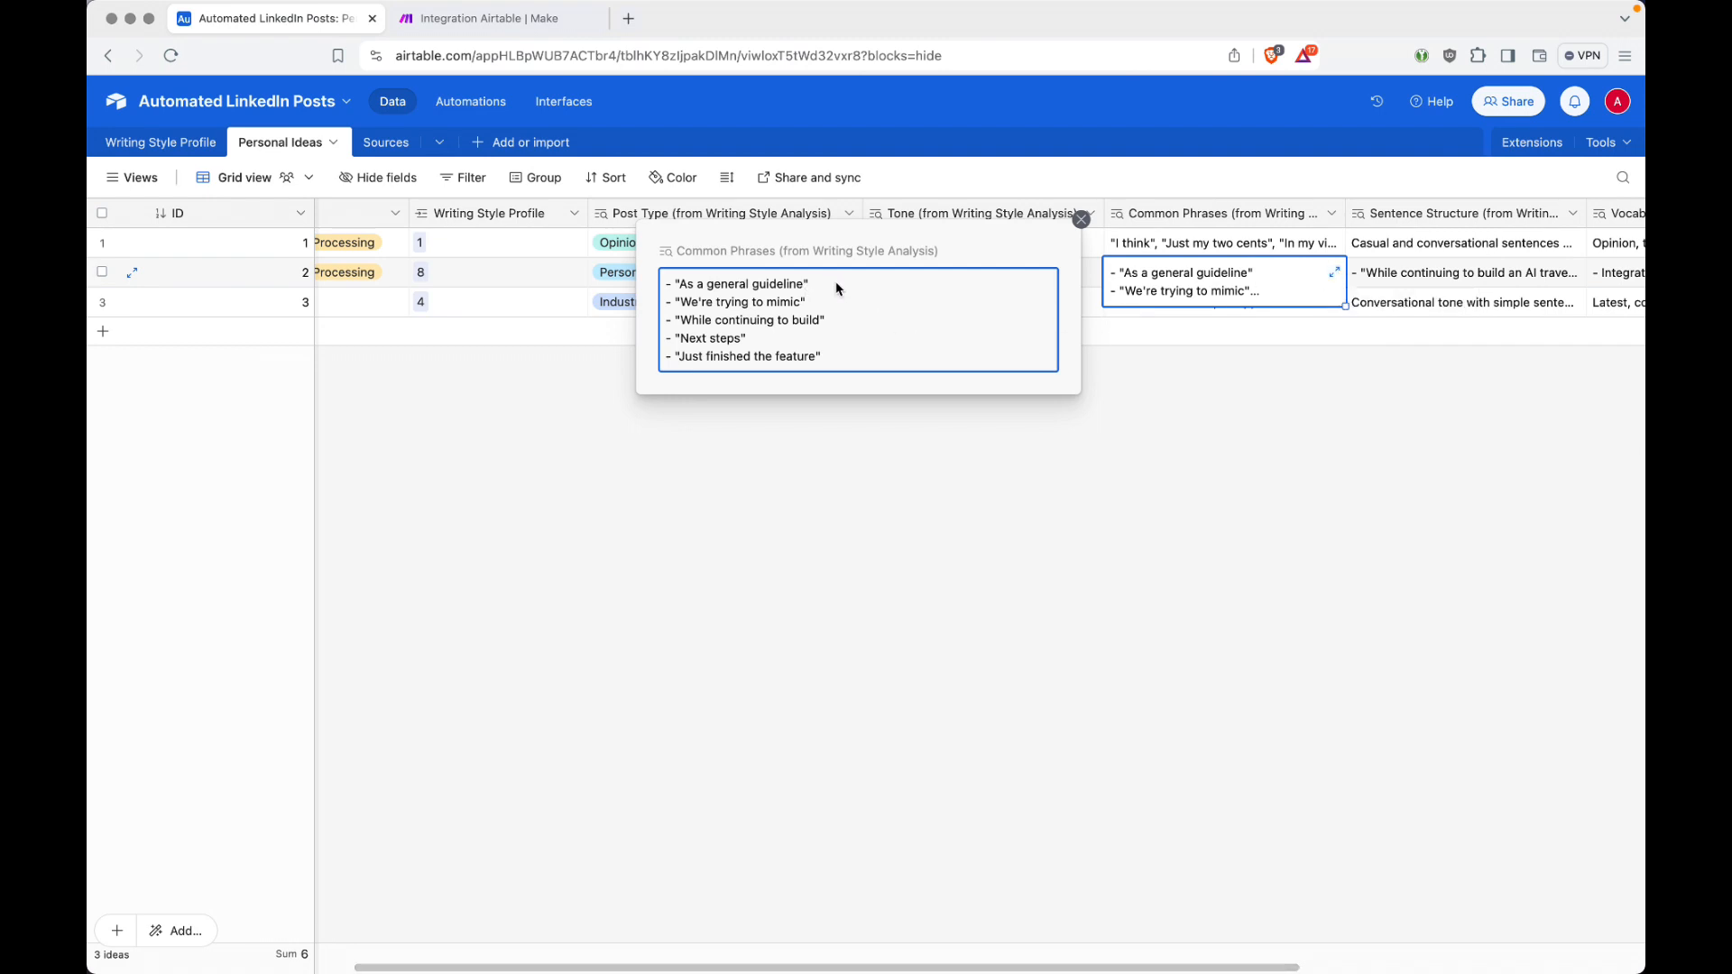
pyautogui.hotkey('ctrl', 'Tab')
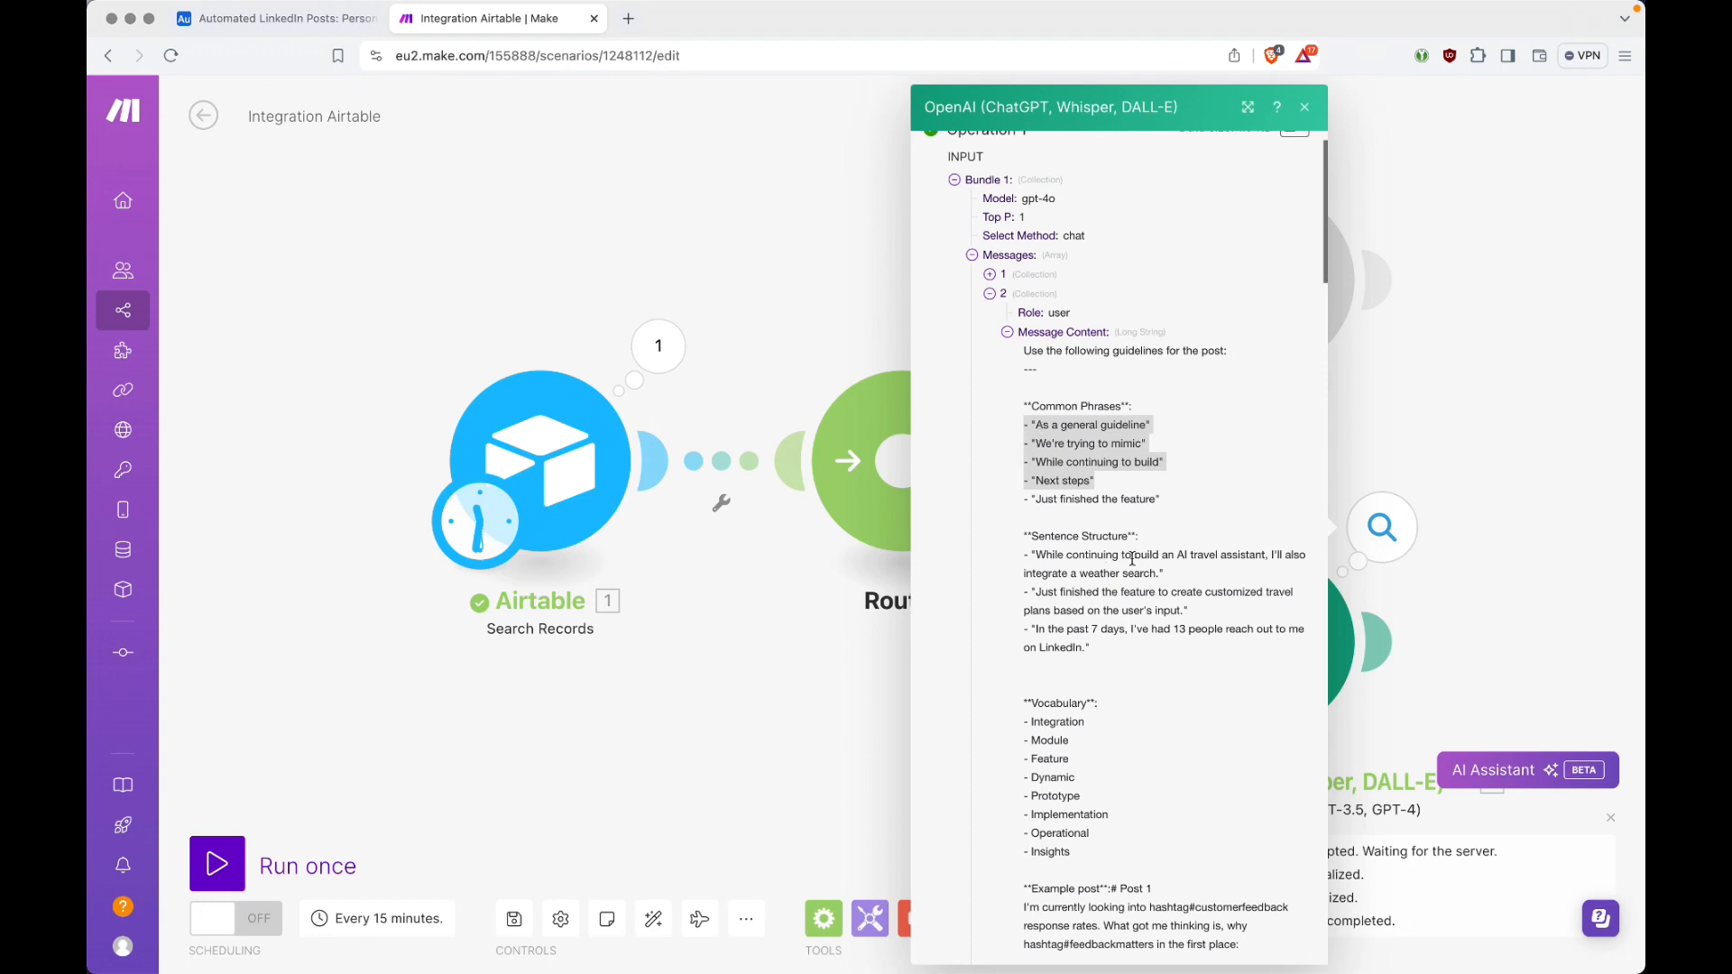
# Step: Recheck idea 2's style fields in Airtable, closing the expanded cell, and collapse Operation 1's input and output bundles in Make
pyautogui.hotkey('ctrl', 'shift', 'Tab')
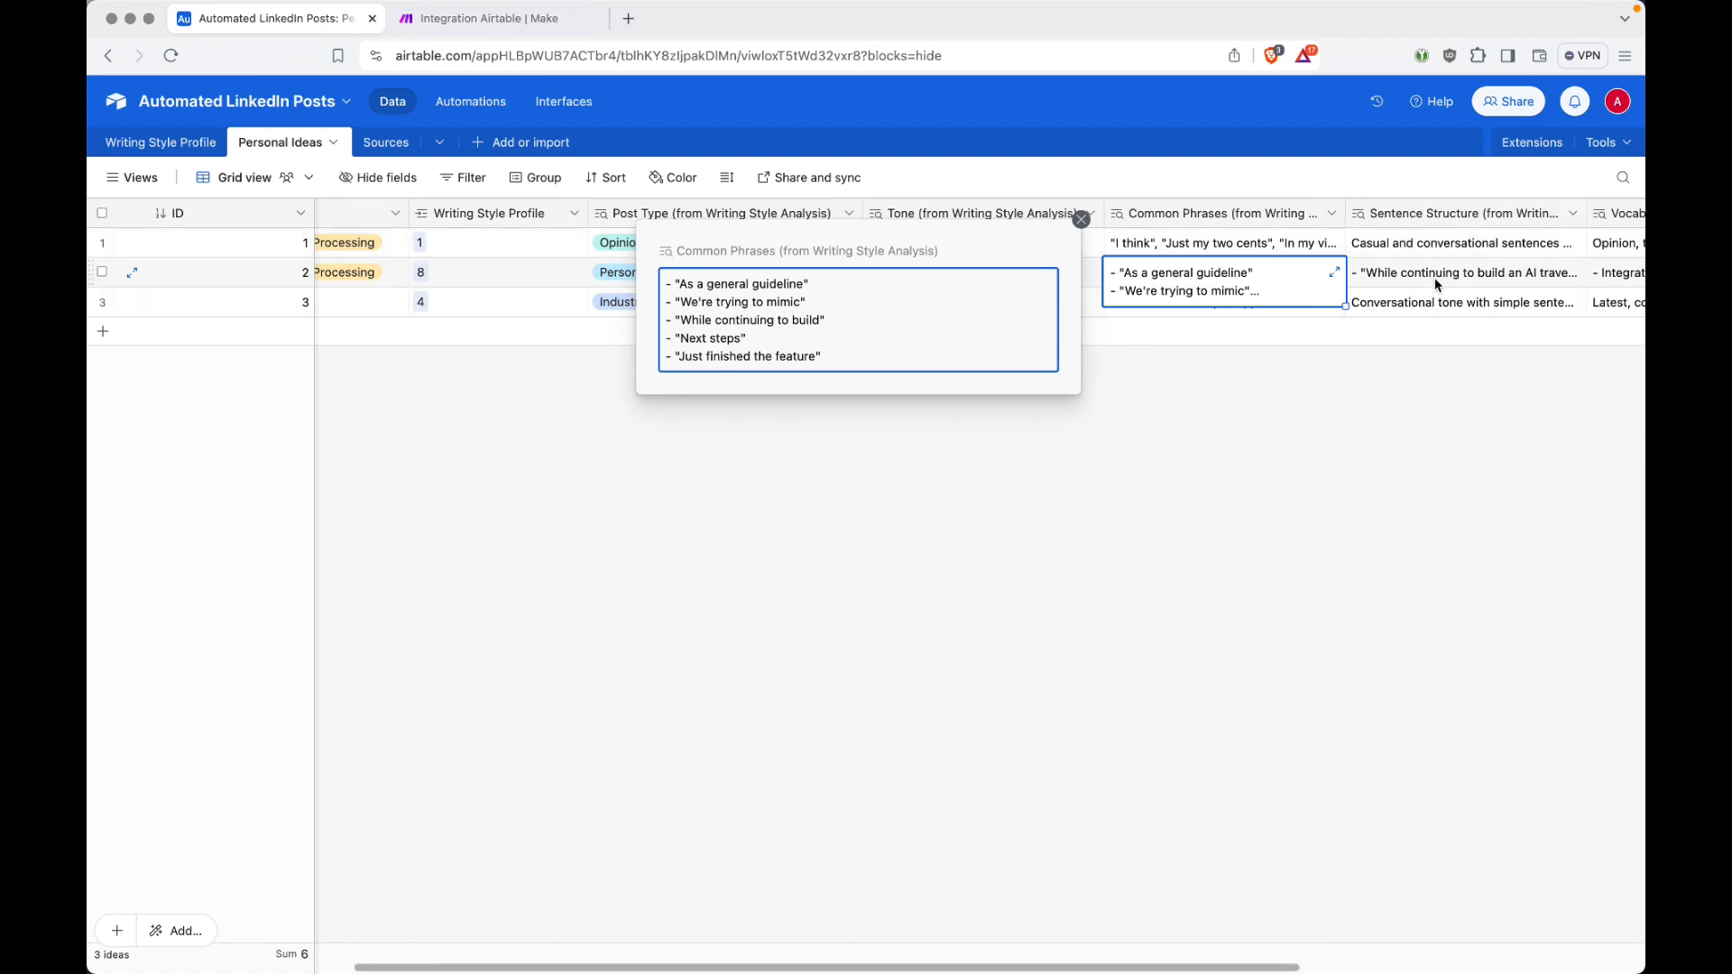
pyautogui.click(1384, 361)
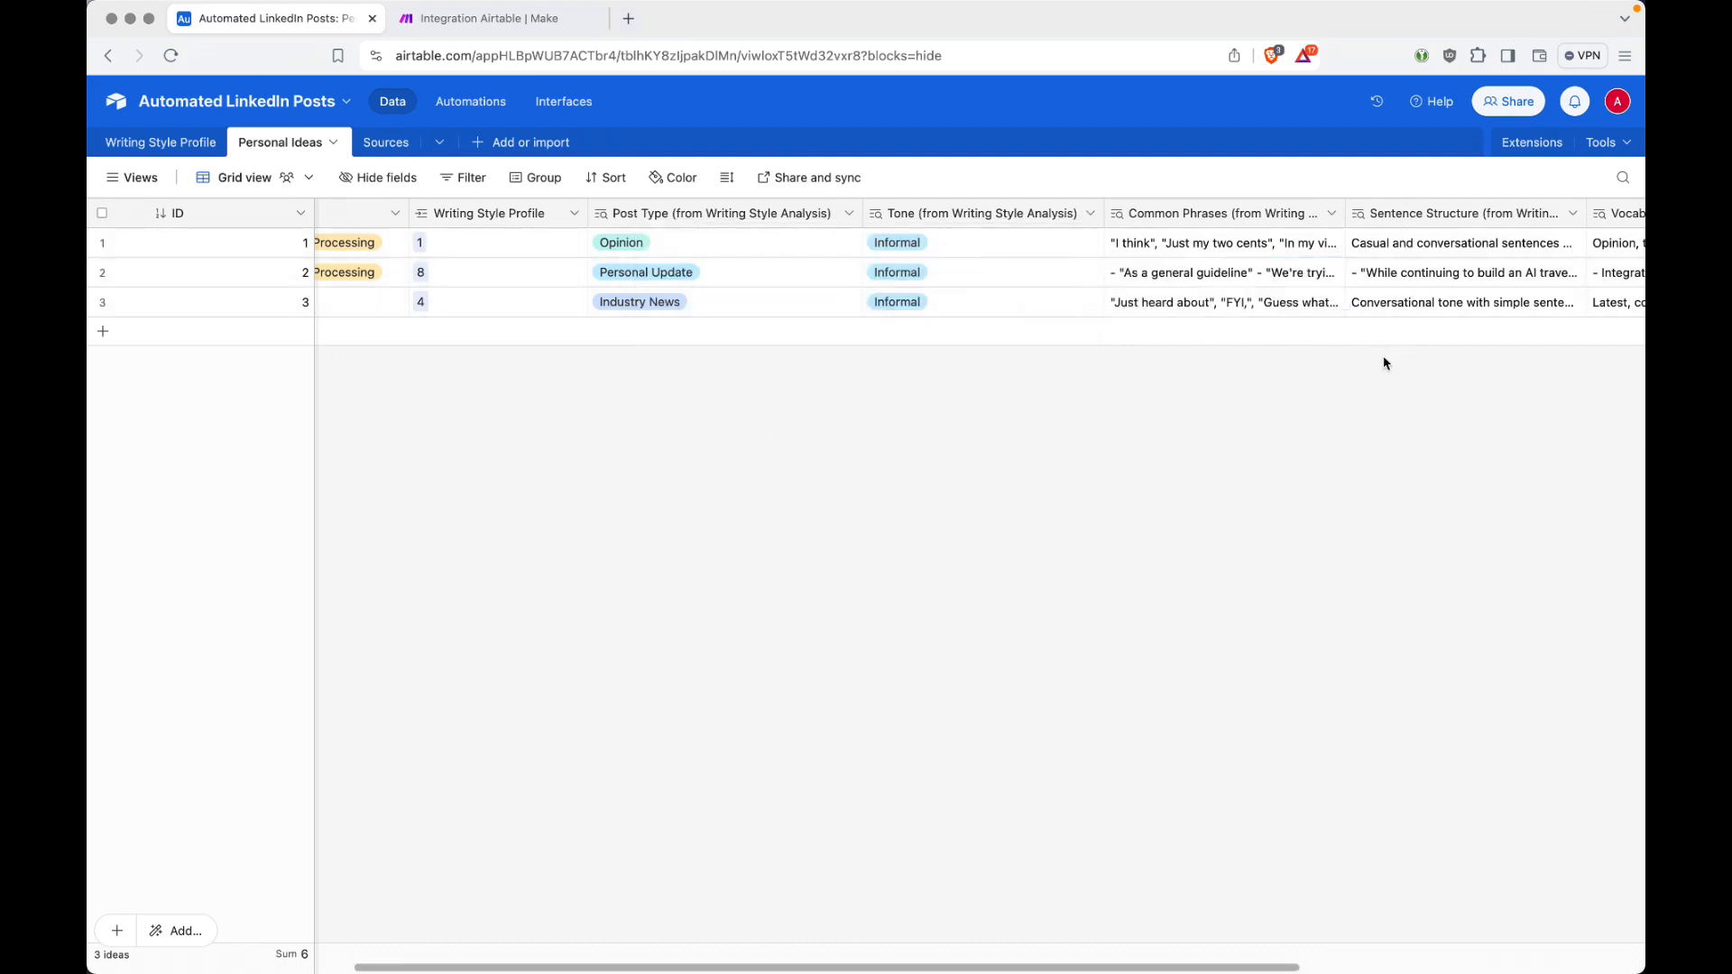
pyautogui.hotkey('ctrl', 'Tab')
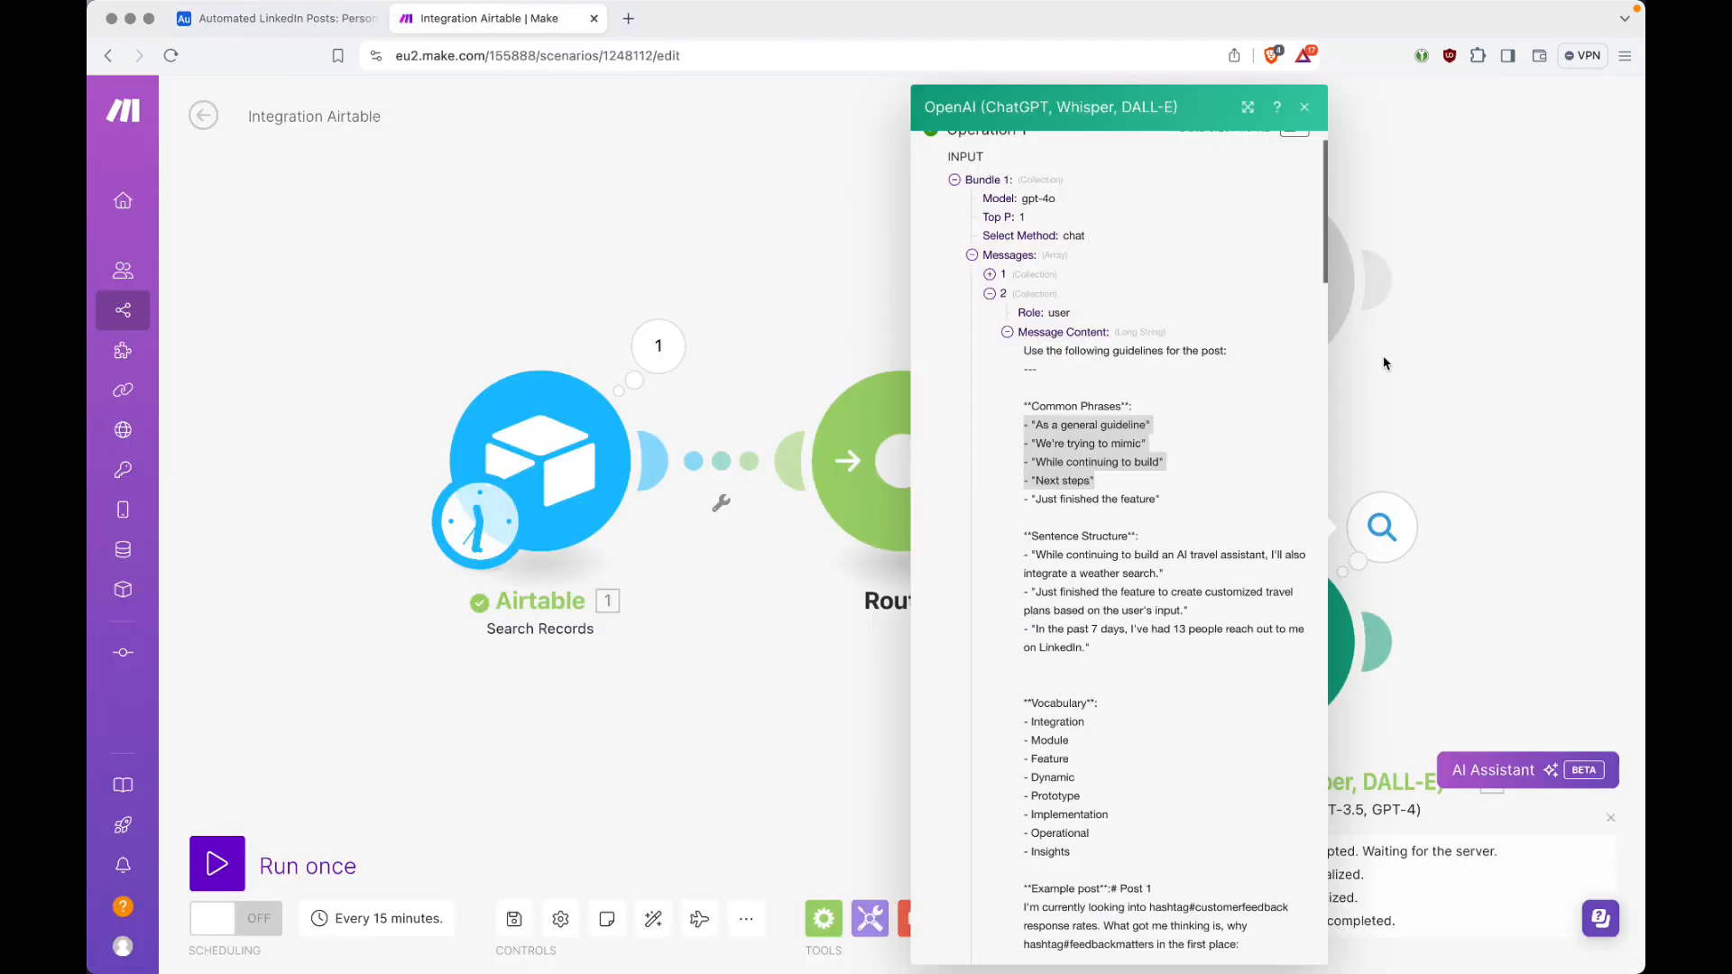
pyautogui.click(972, 256)
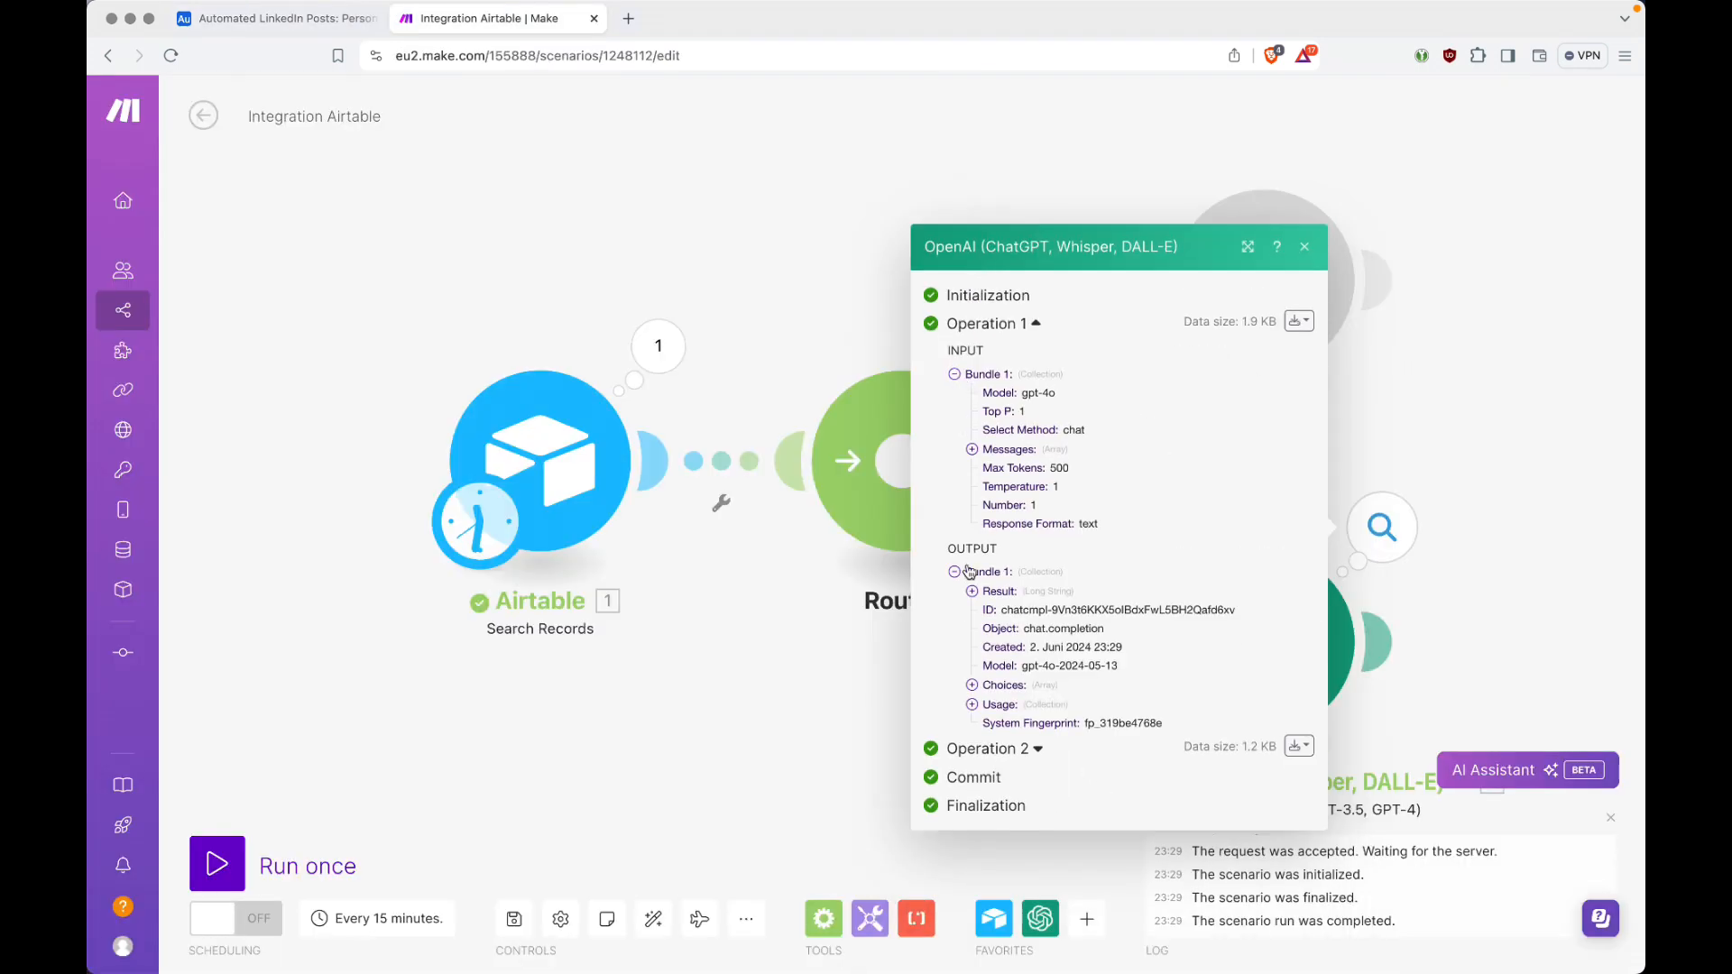
pyautogui.click(954, 375)
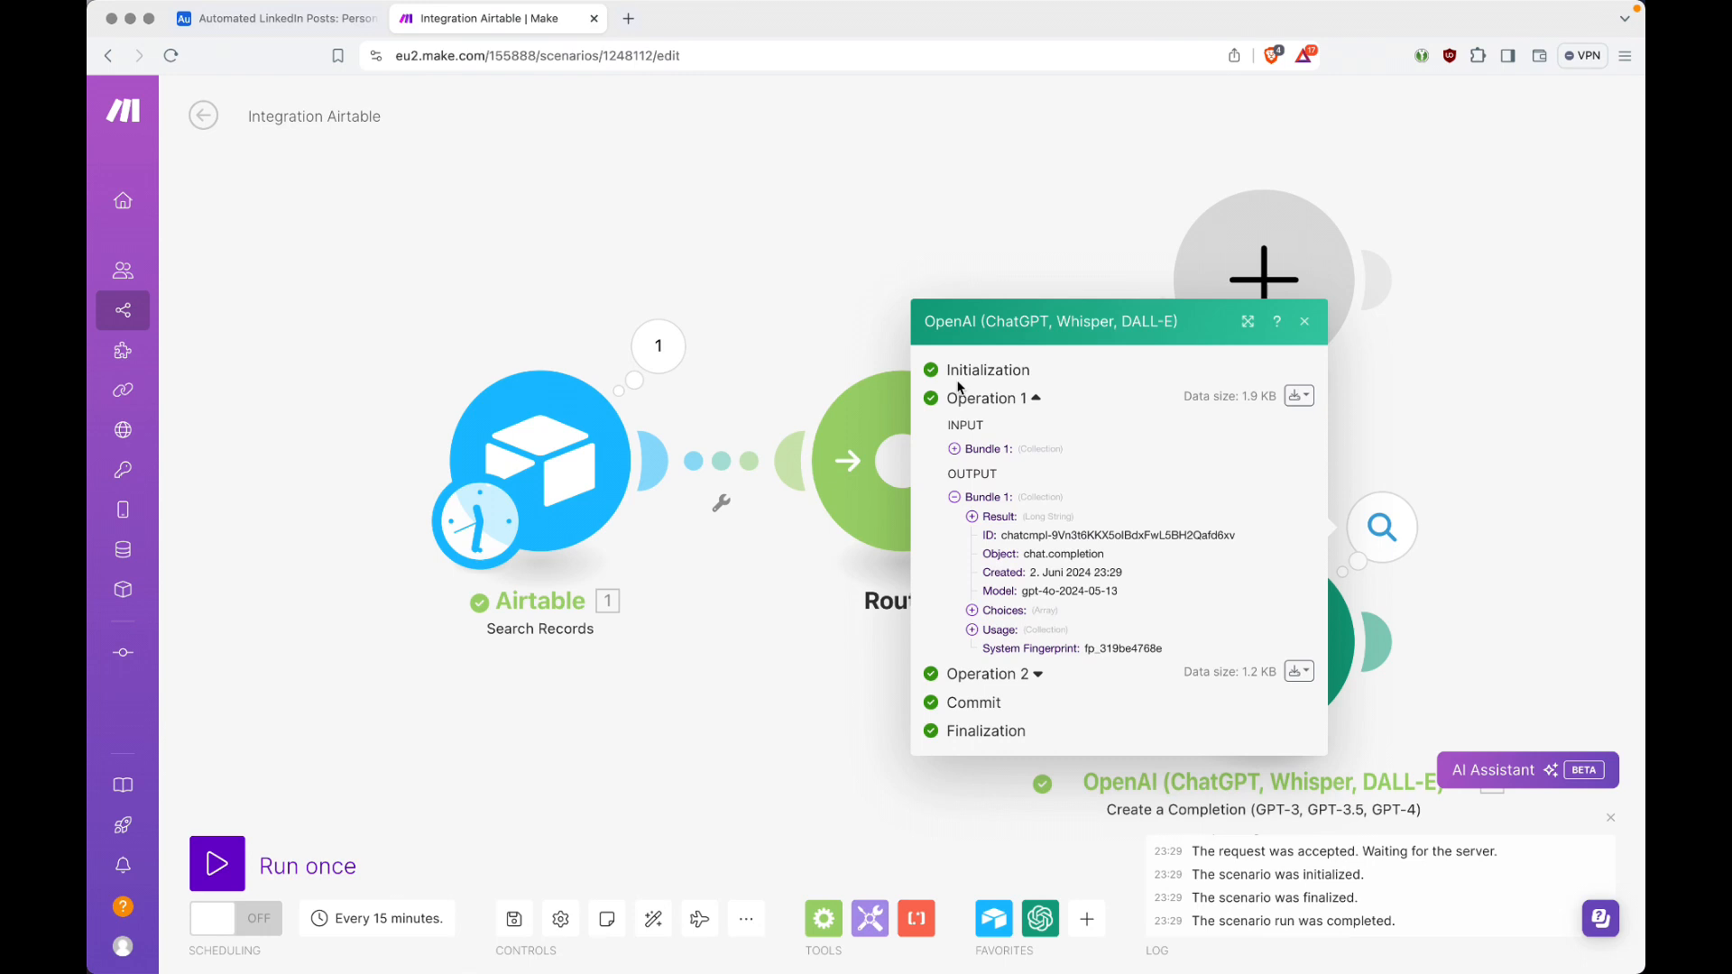
pyautogui.click(954, 495)
# Step: Examine Operation 2's system message, compare its post type and tone with idea 1 in Airtable, and collapse the input bundle
pyautogui.click(1033, 599)
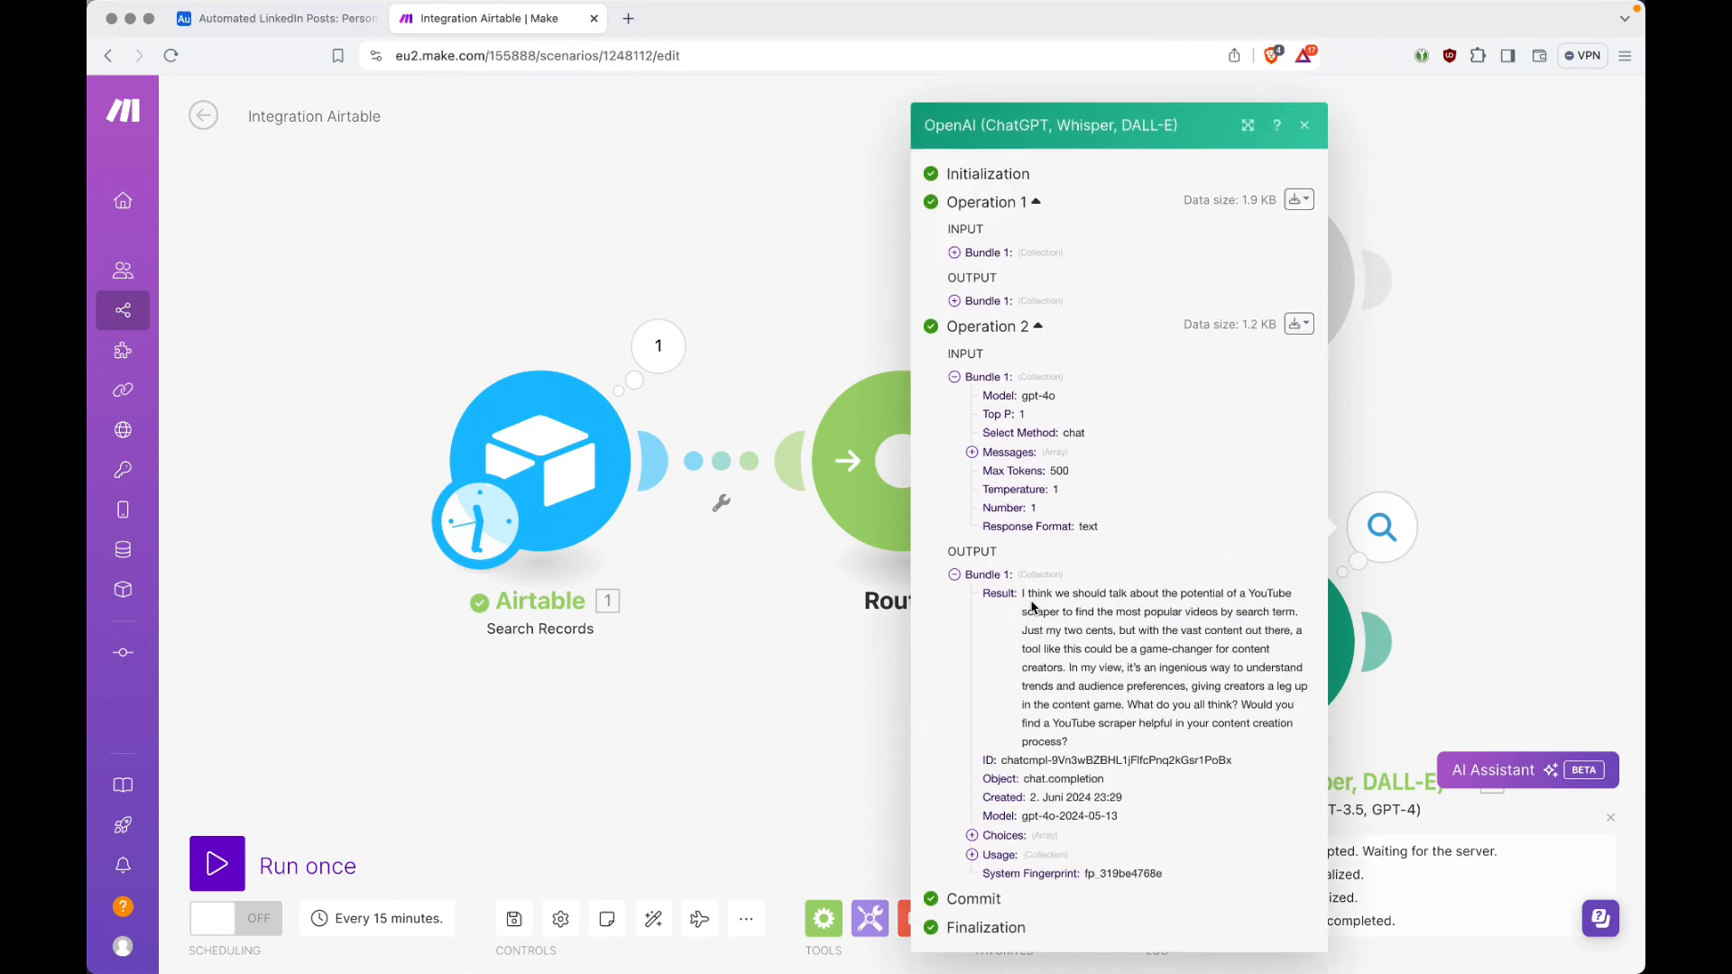
pyautogui.click(974, 454)
pyautogui.click(990, 454)
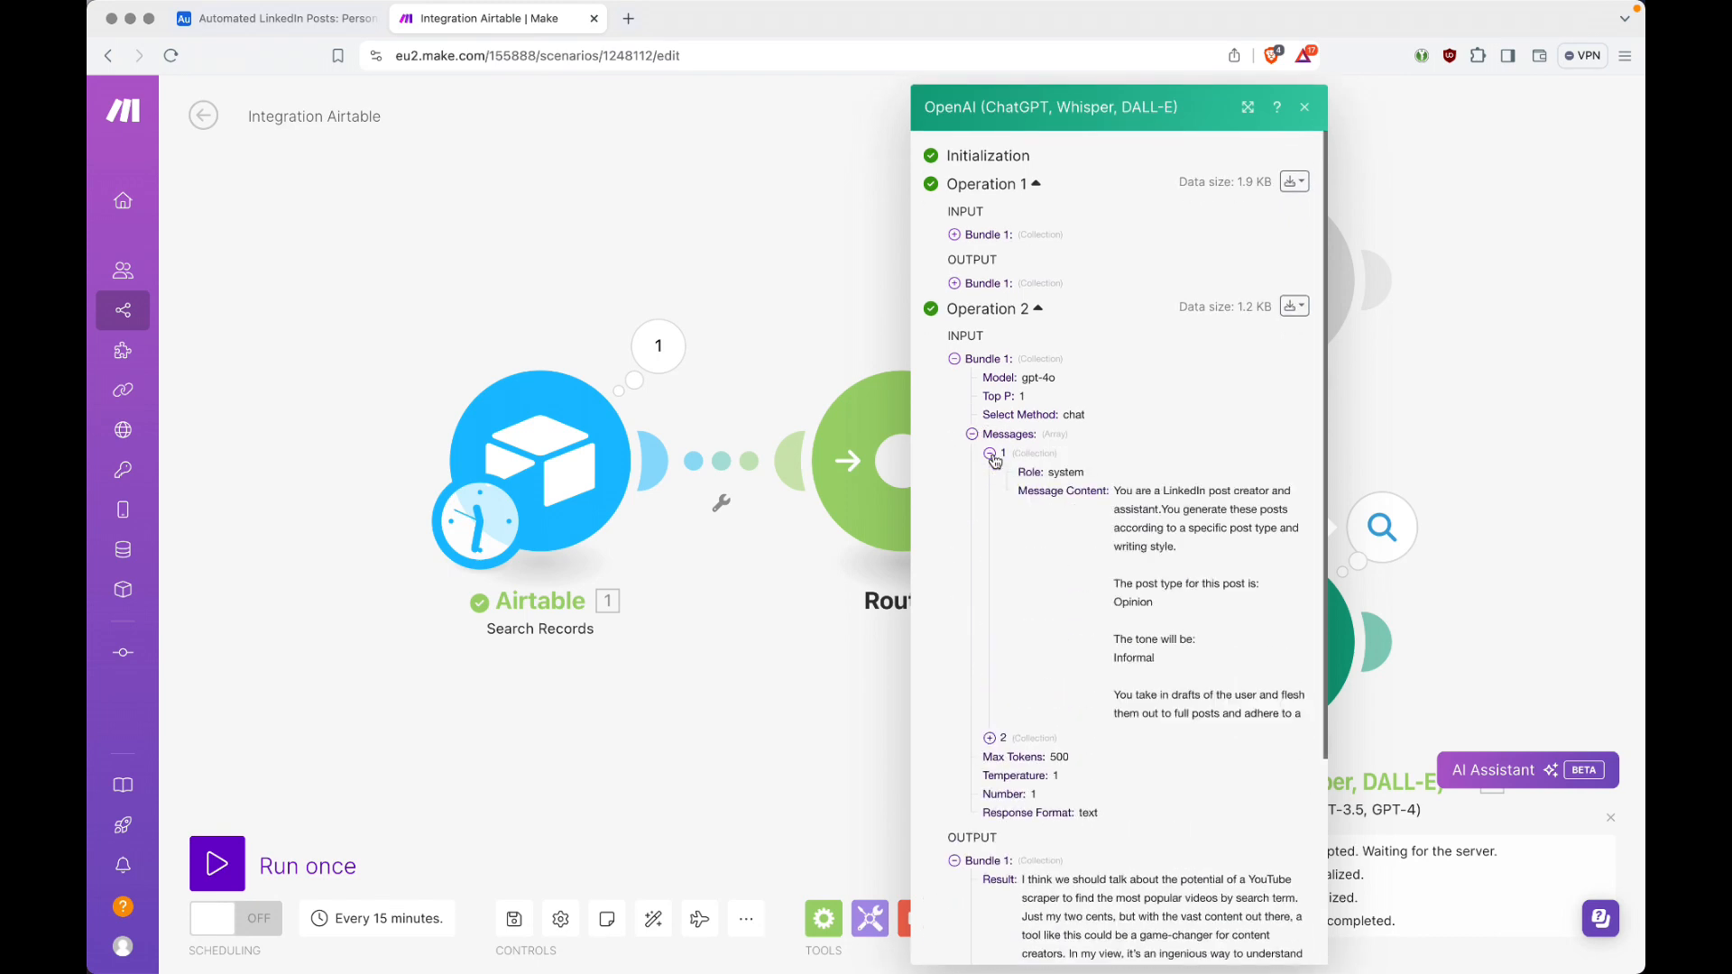
pyautogui.doubleClick(1140, 601)
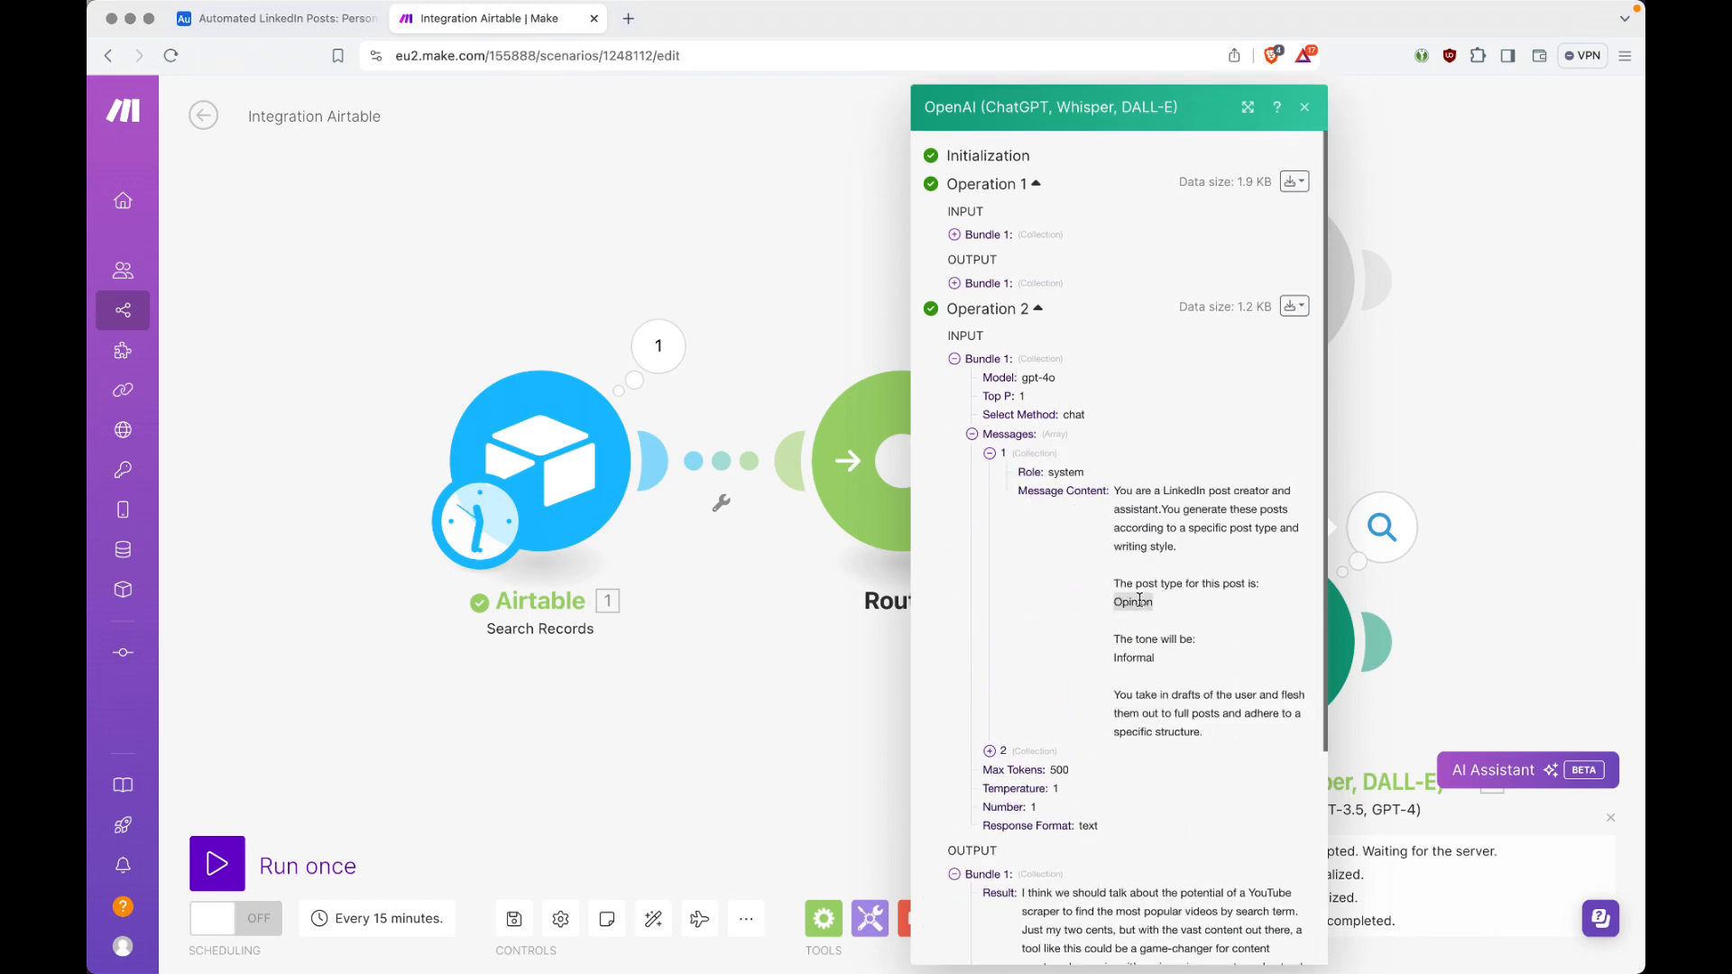
pyautogui.doubleClick(1143, 660)
pyautogui.hotkey('ctrl', 'Tab')
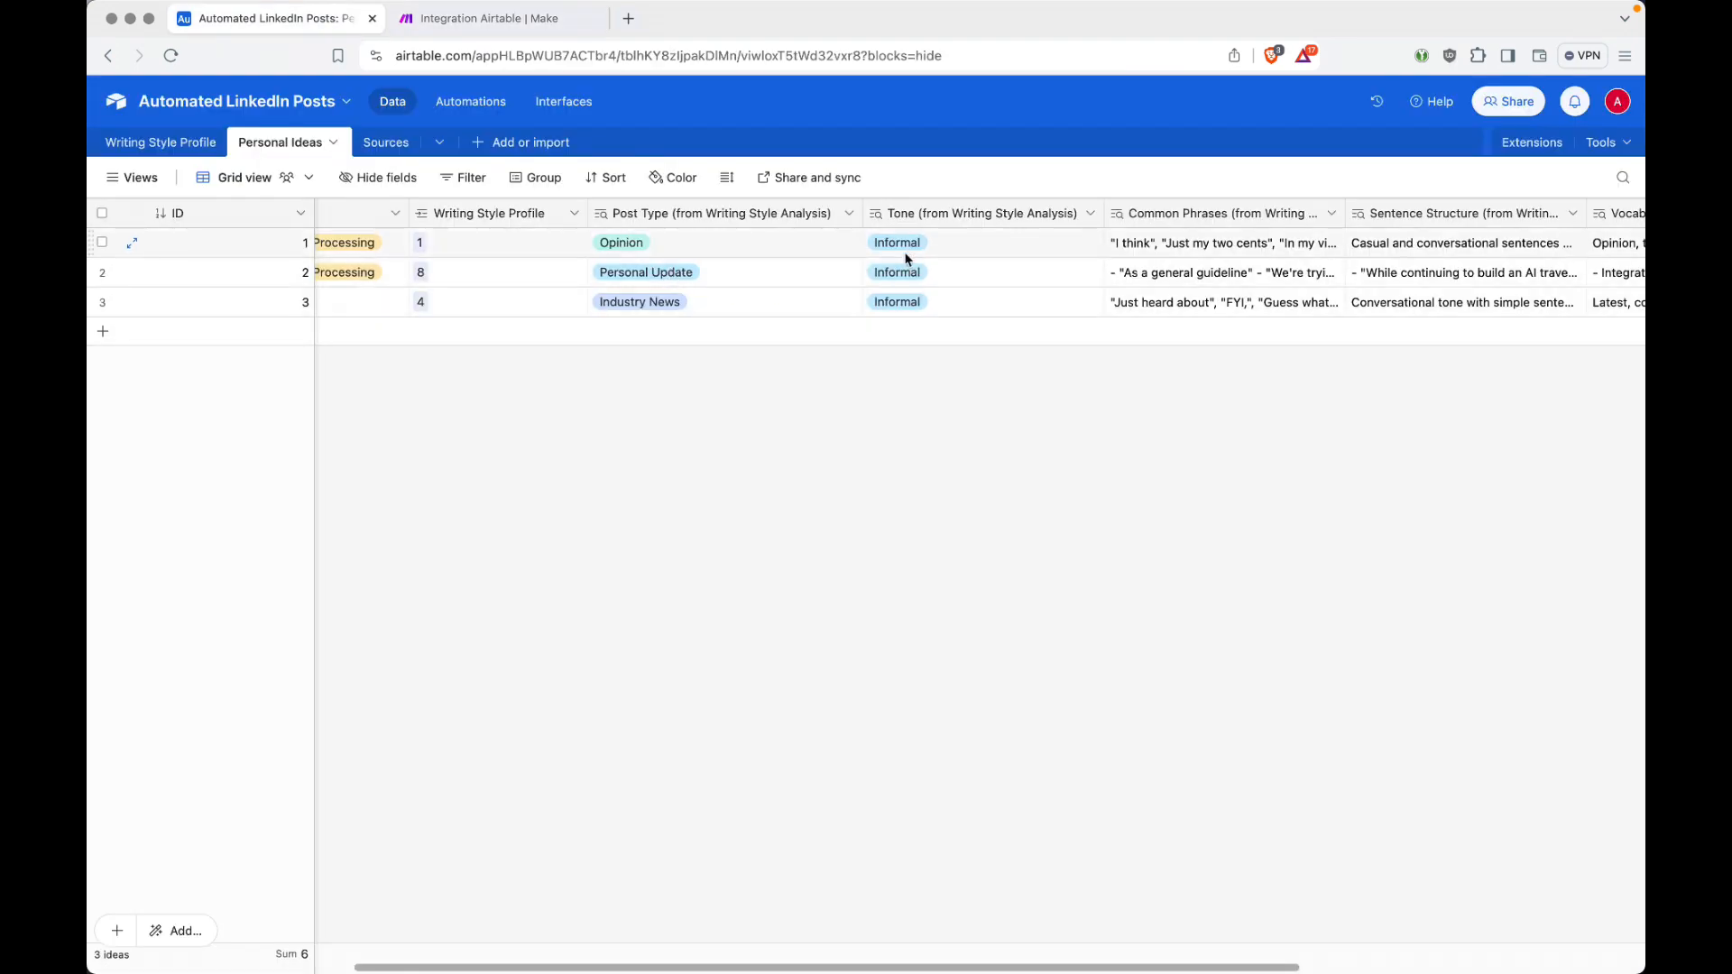
pyautogui.hotkey('ctrl', 'Tab')
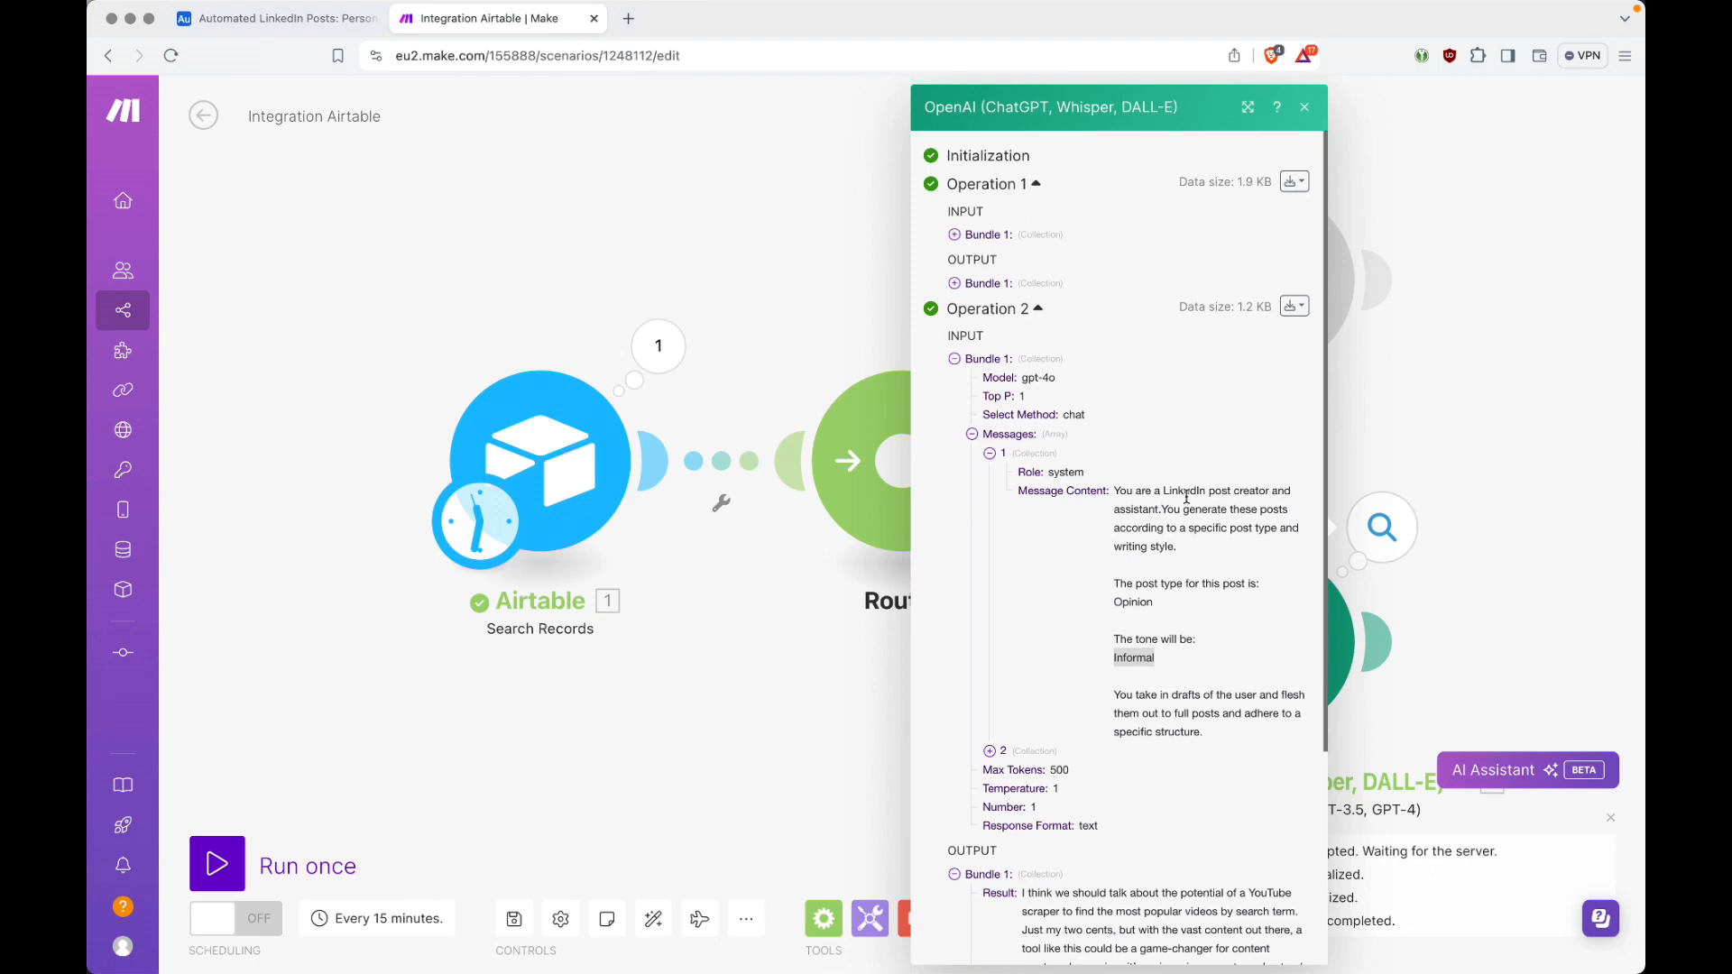
pyautogui.click(973, 435)
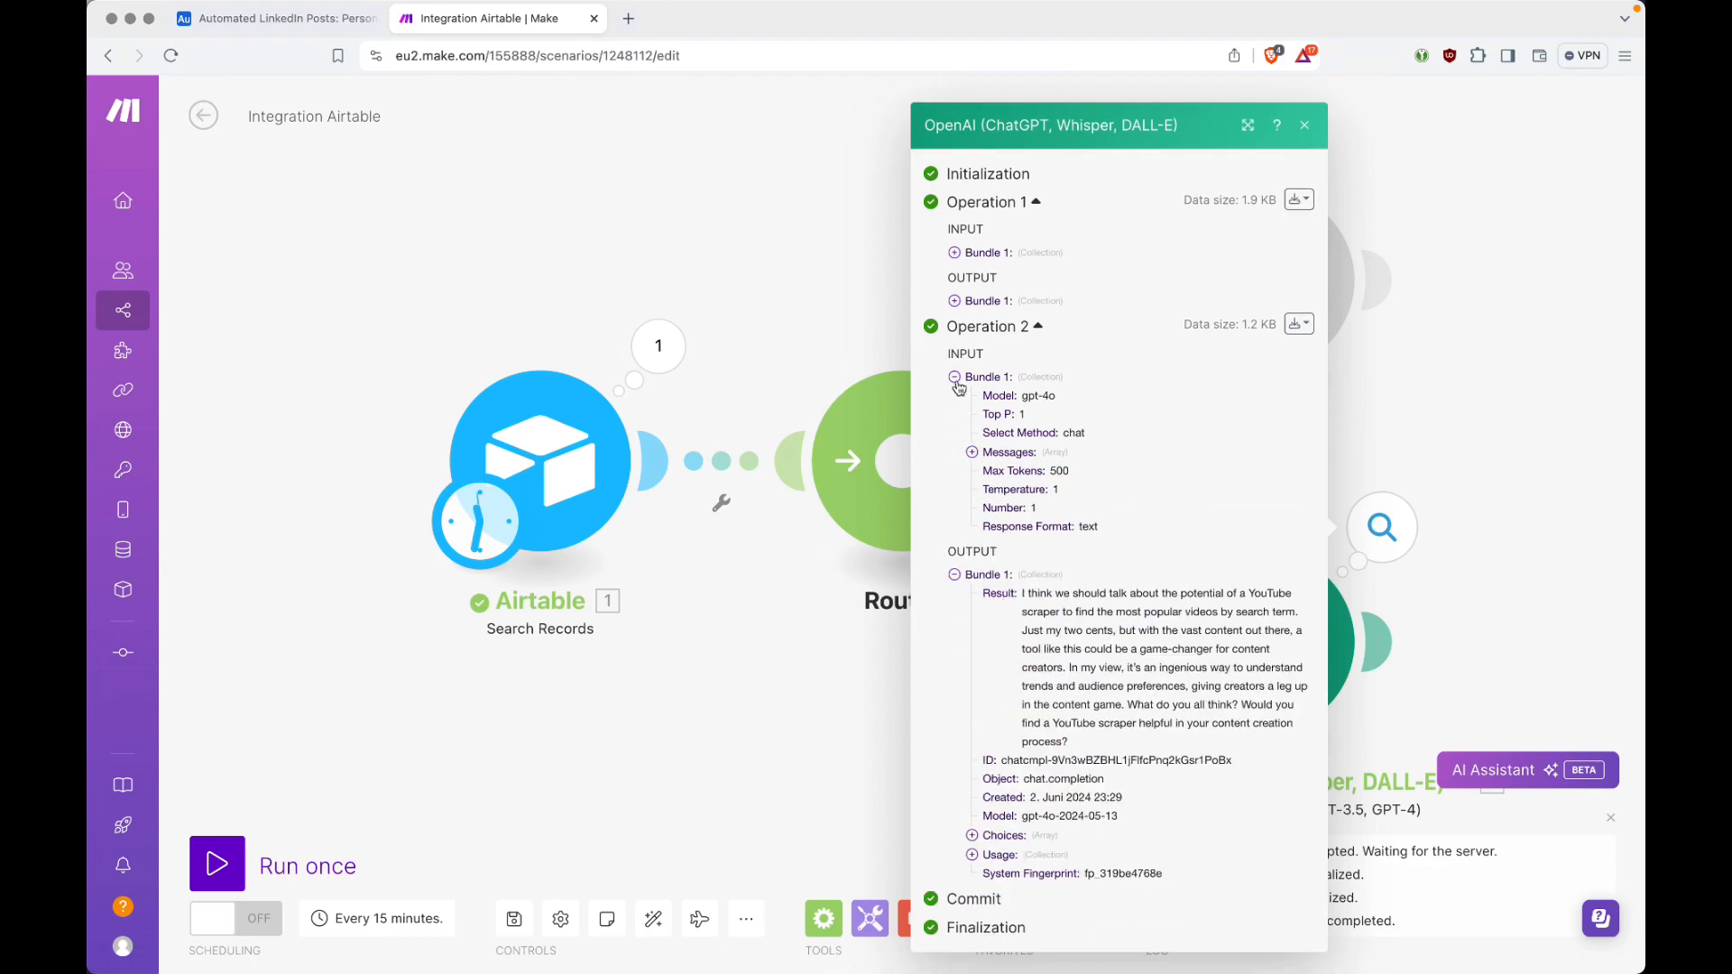
pyautogui.click(956, 382)
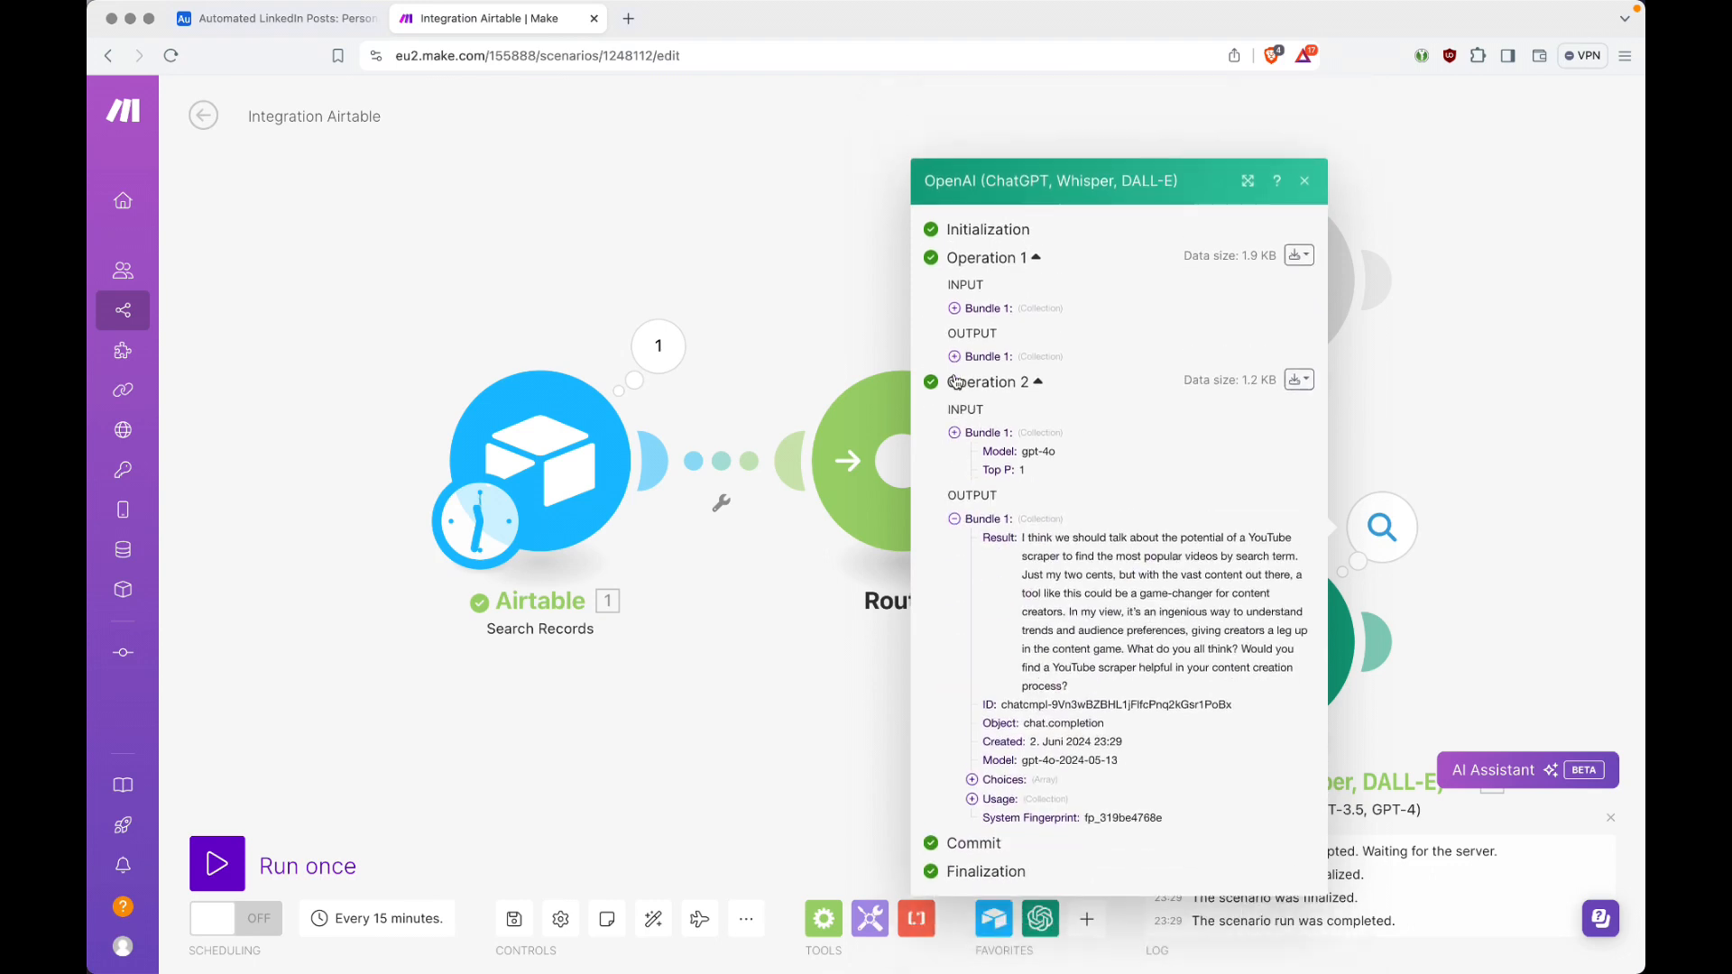
# Step: Collapse Operation 2's output bundle and expand Operation 1's output result to read the generated post
pyautogui.click(955, 501)
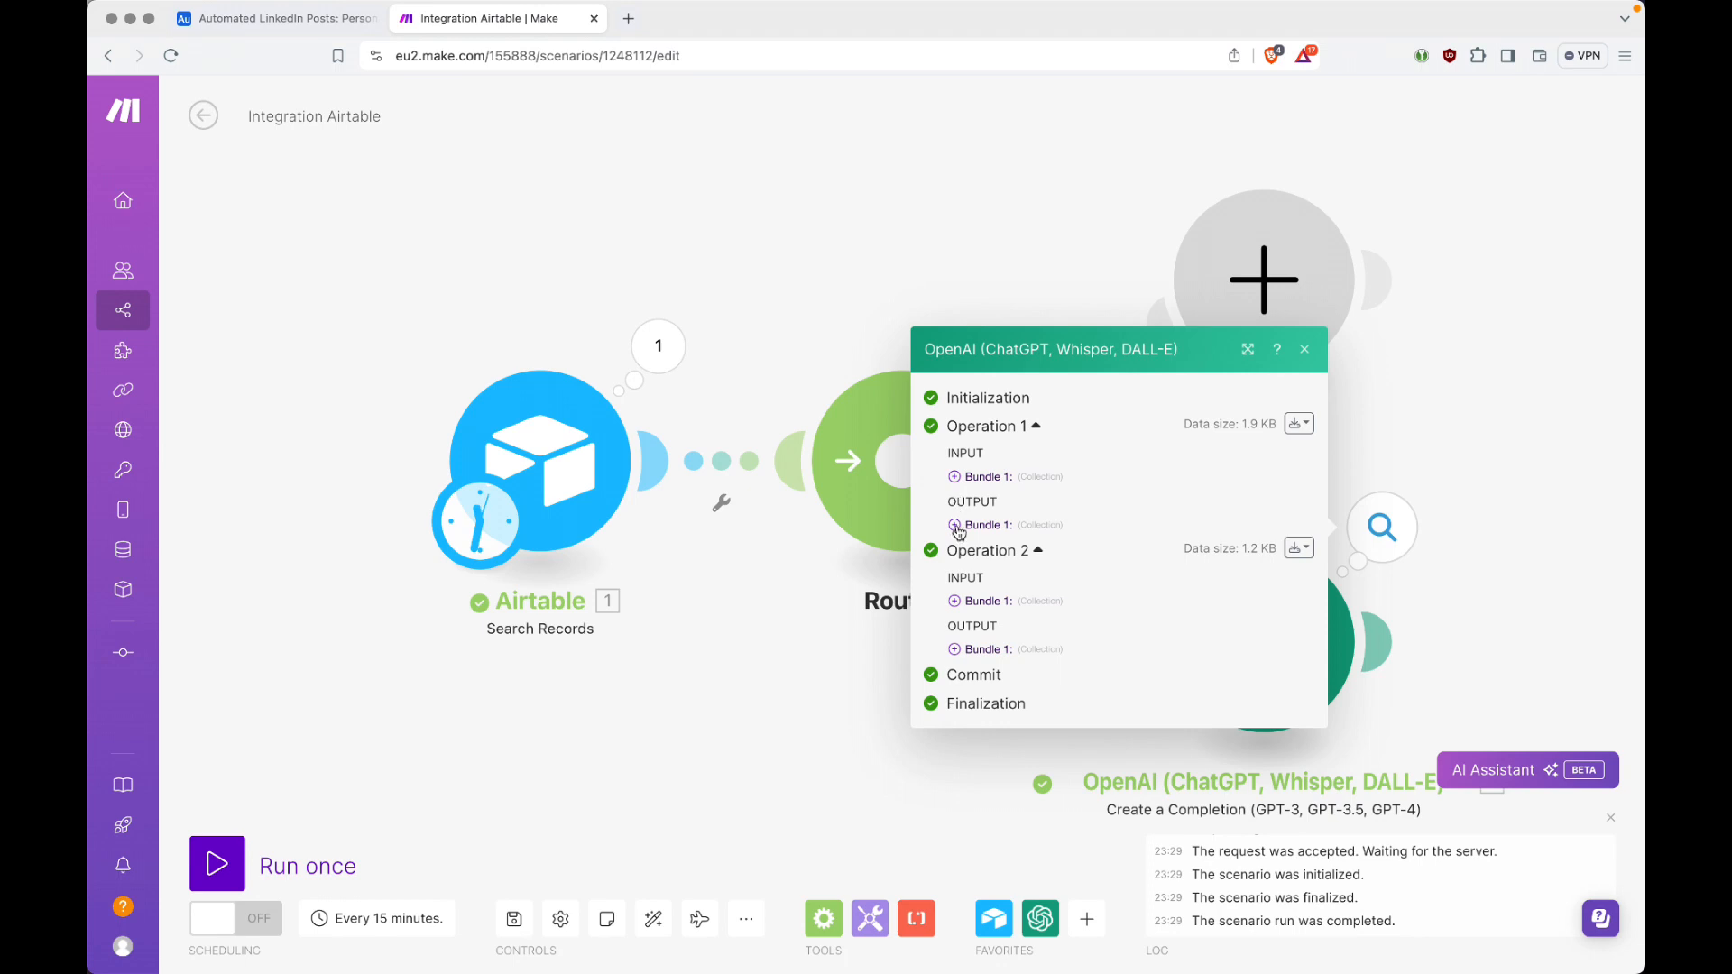
pyautogui.click(957, 530)
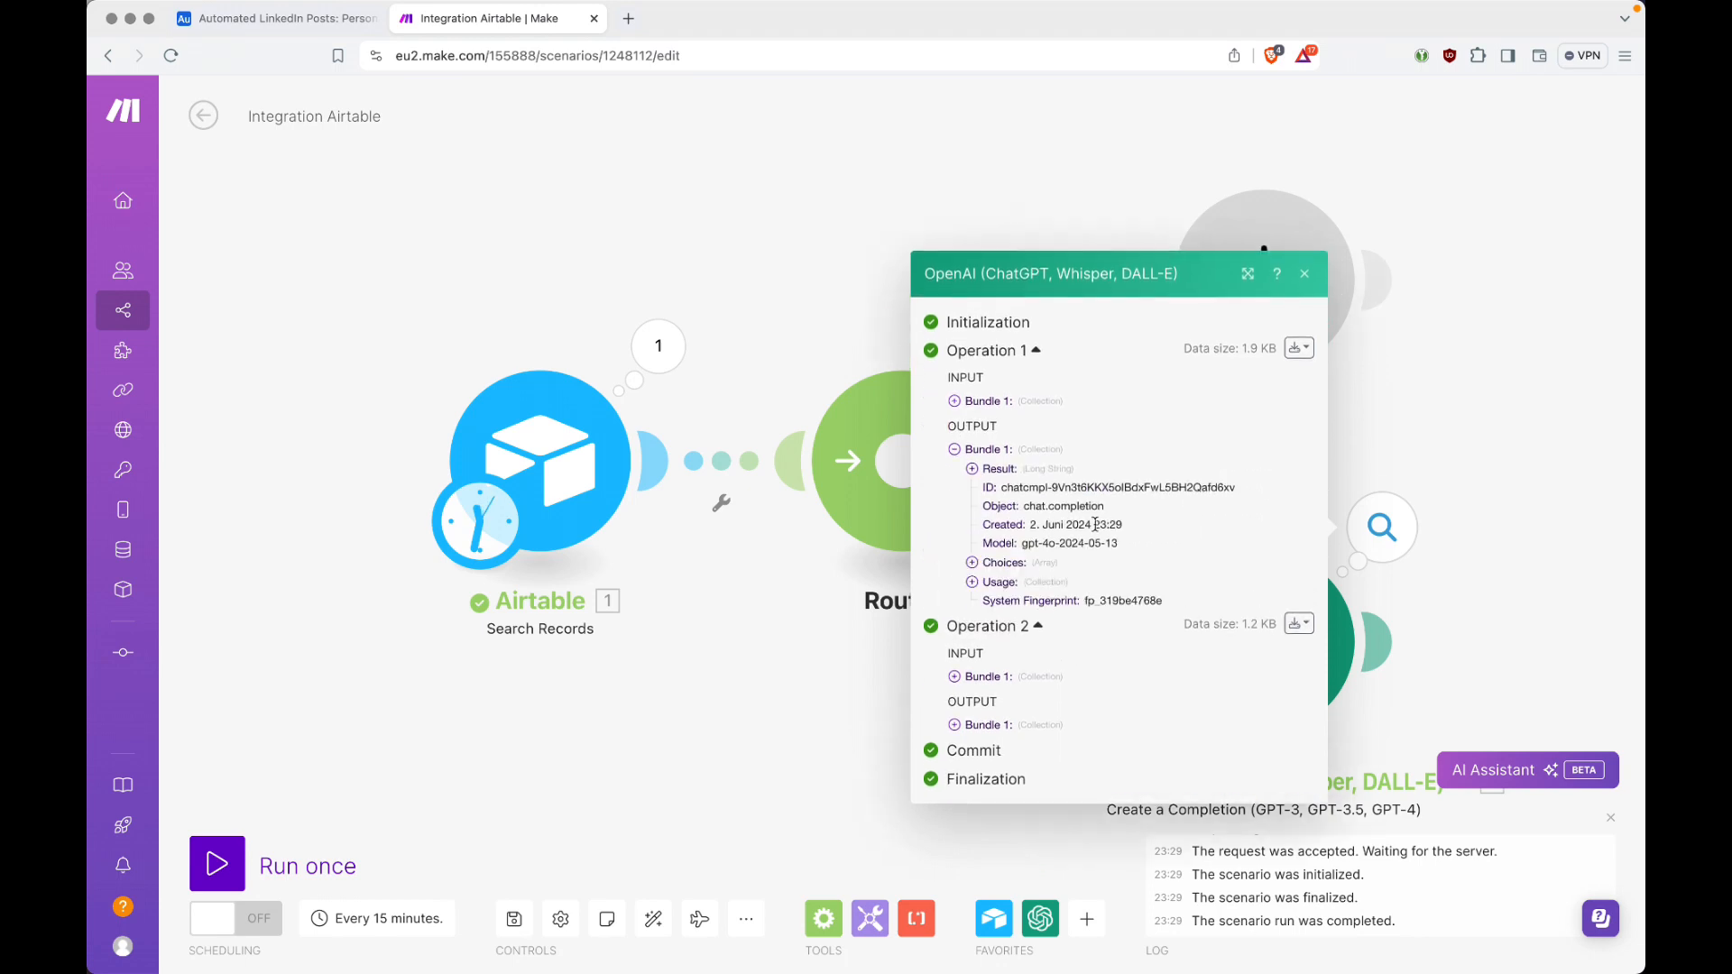
pyautogui.click(974, 471)
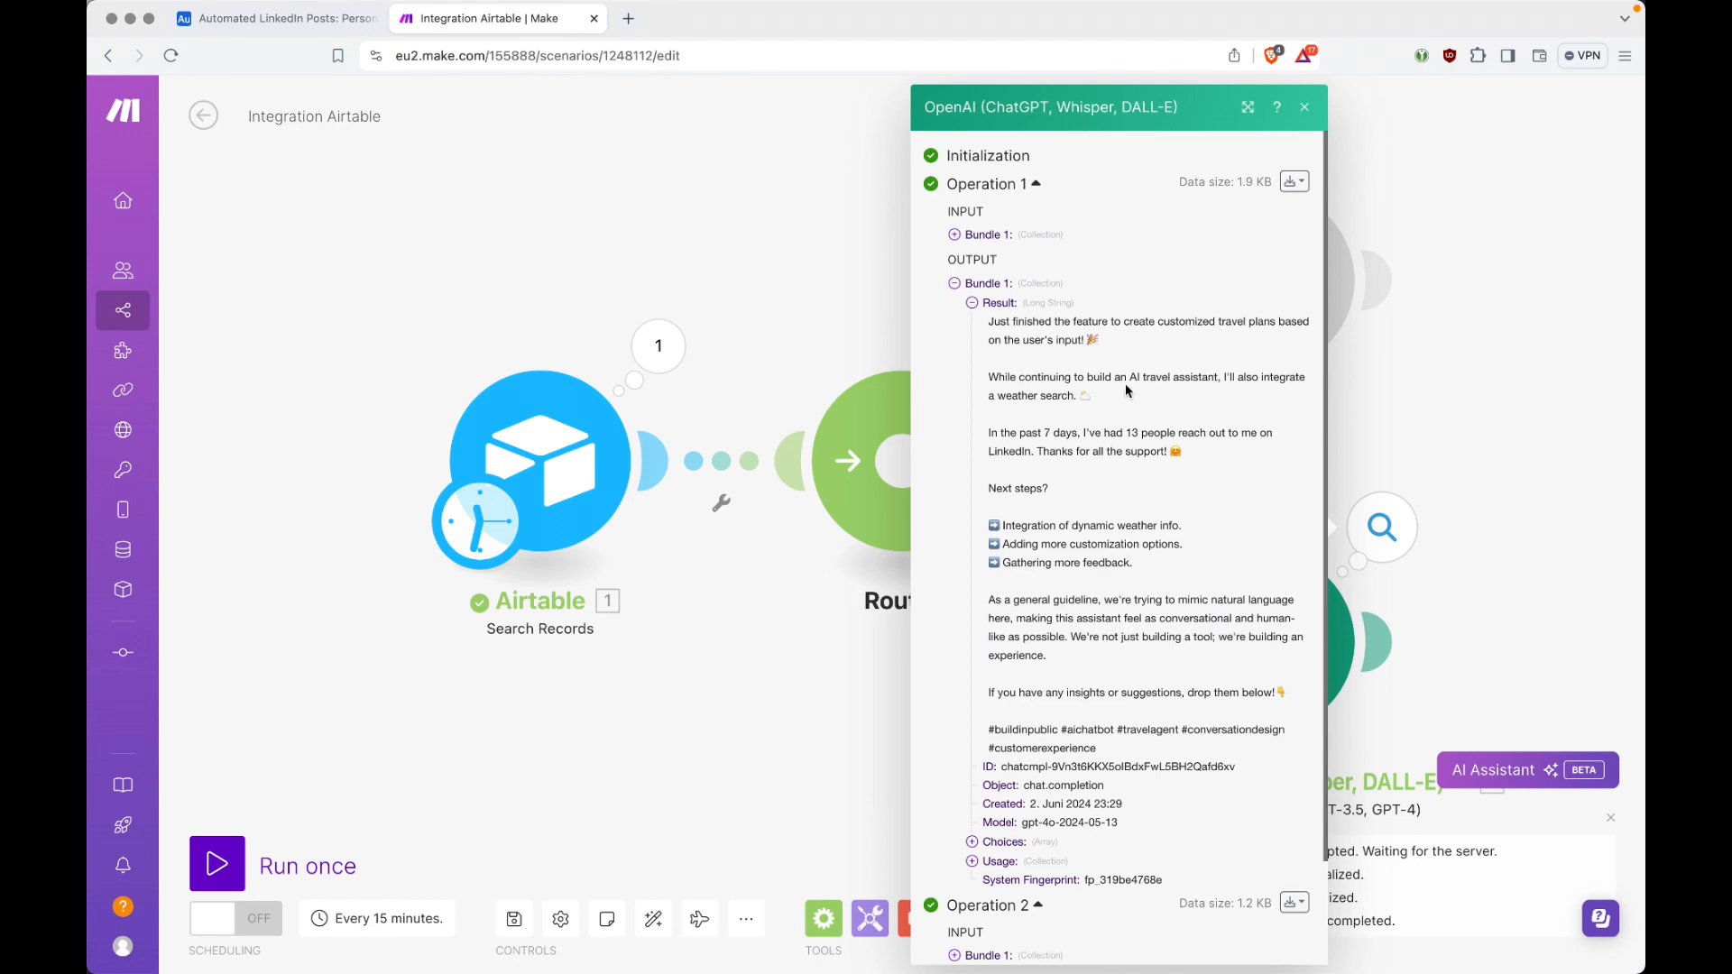
pyautogui.scroll(-3, 1127, 448)
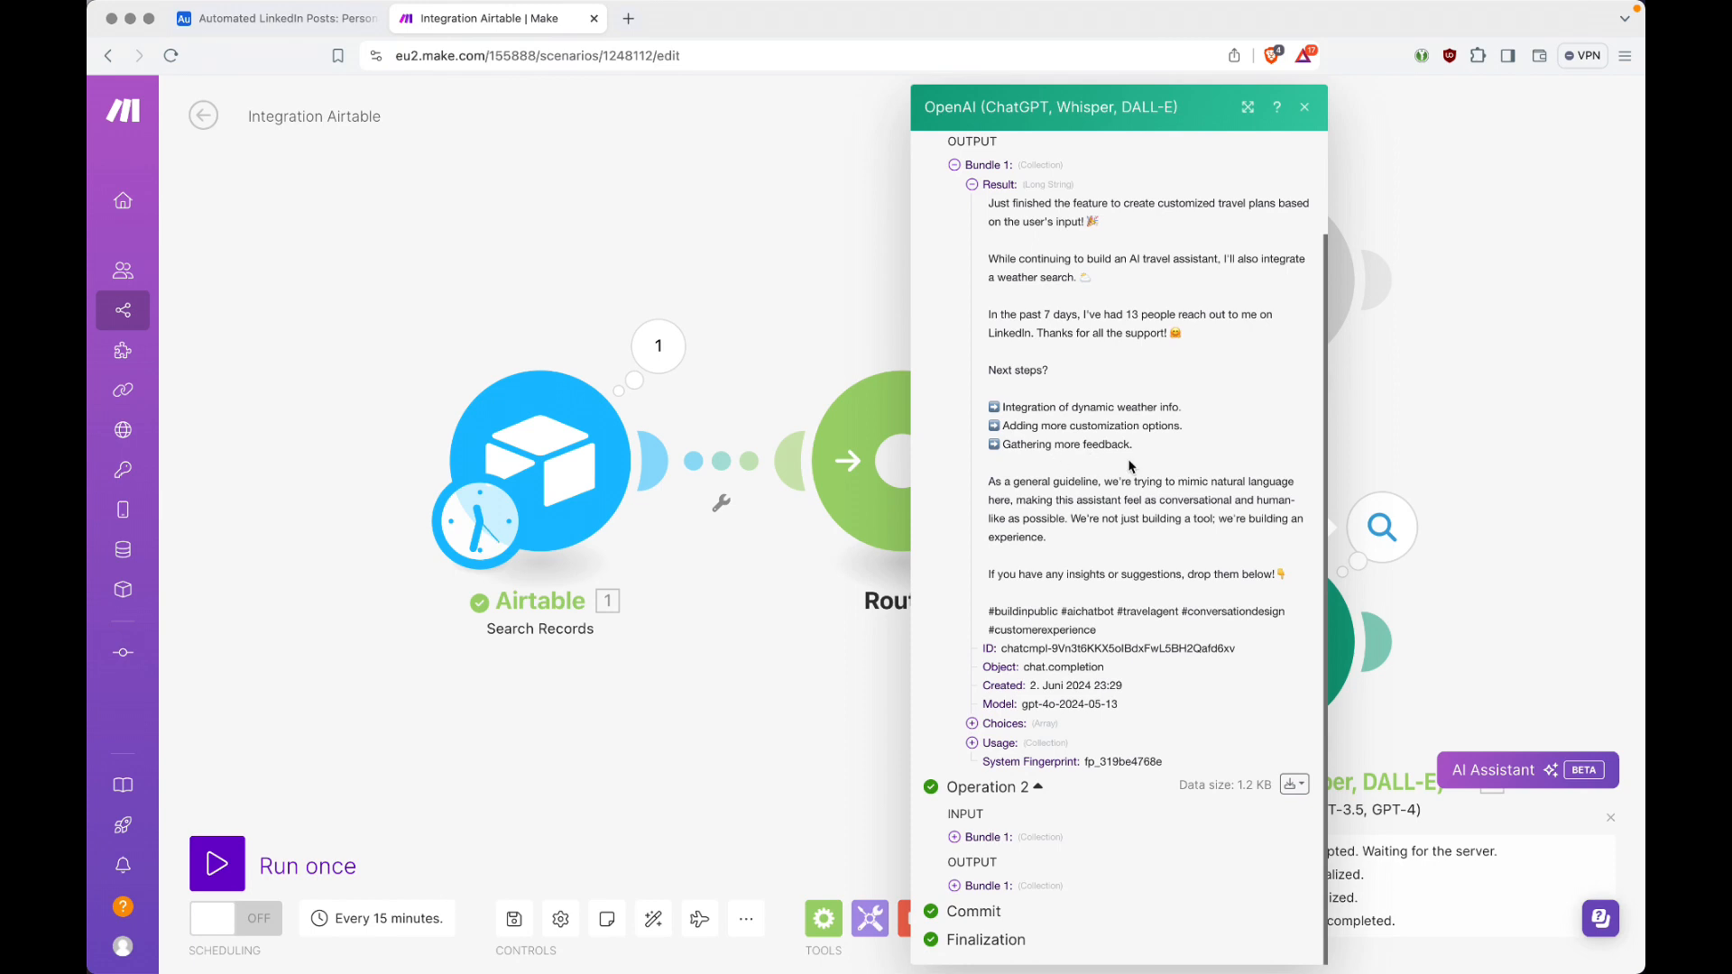
# Step: Check Operation 1's user message for the style guidelines behind the generated post, then collapse that message
pyautogui.scroll(3, 1128, 465)
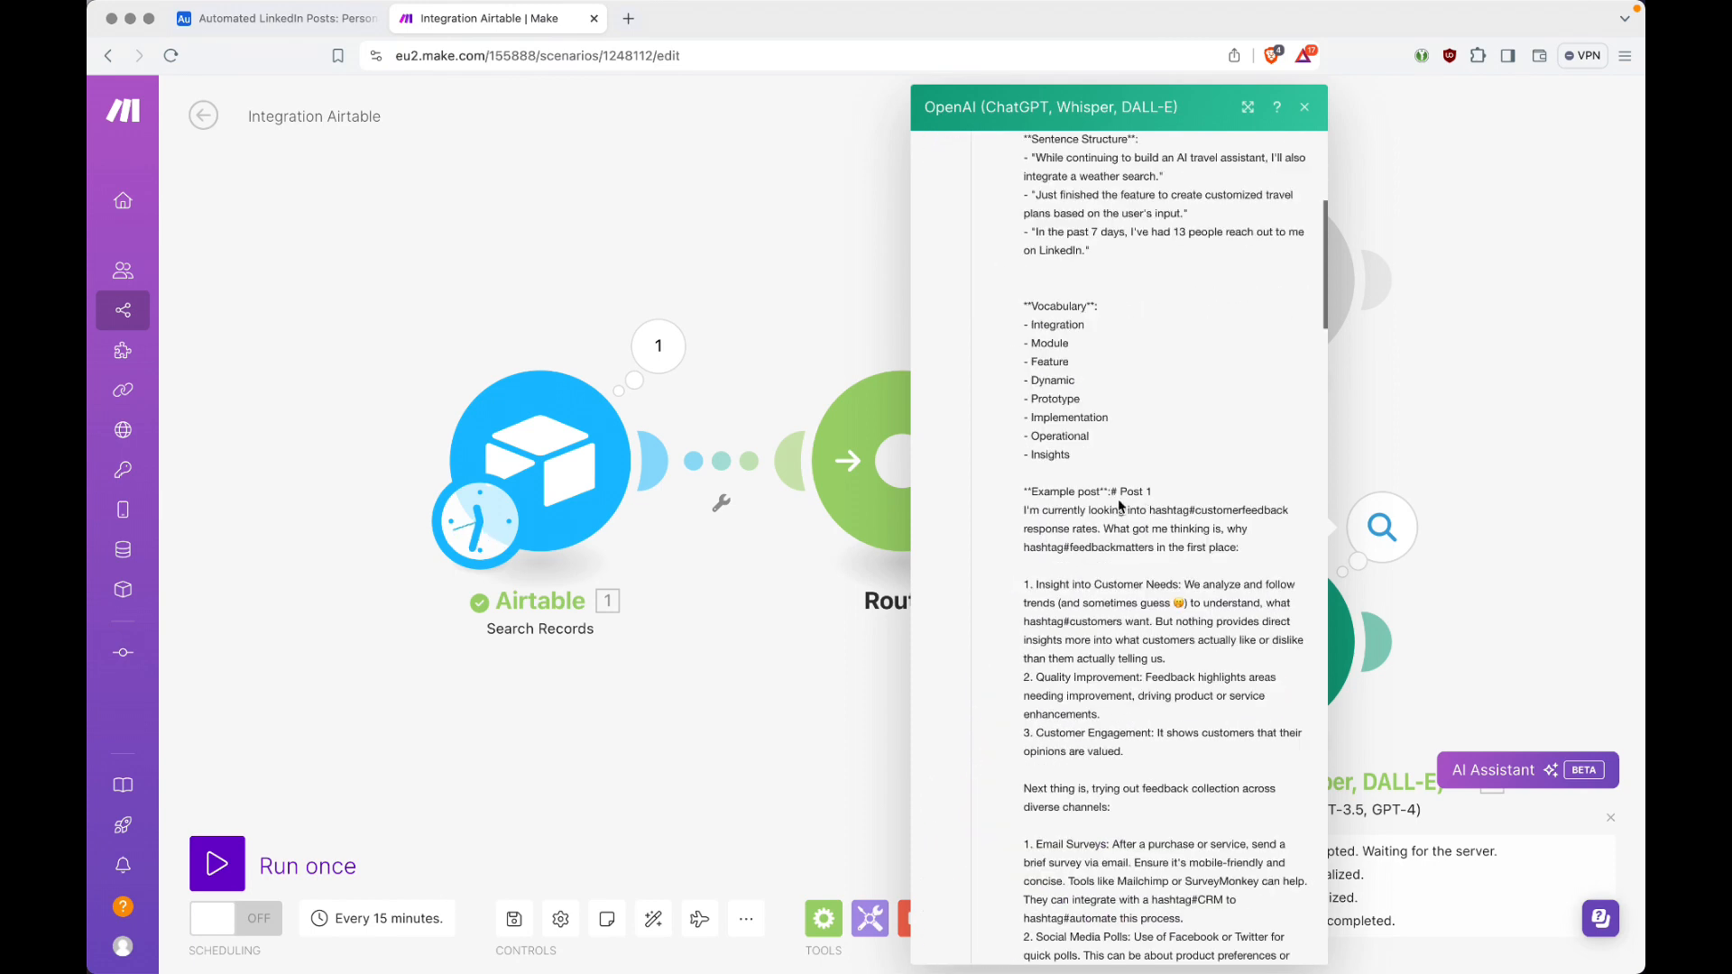
pyautogui.scroll(10, 1060, 484)
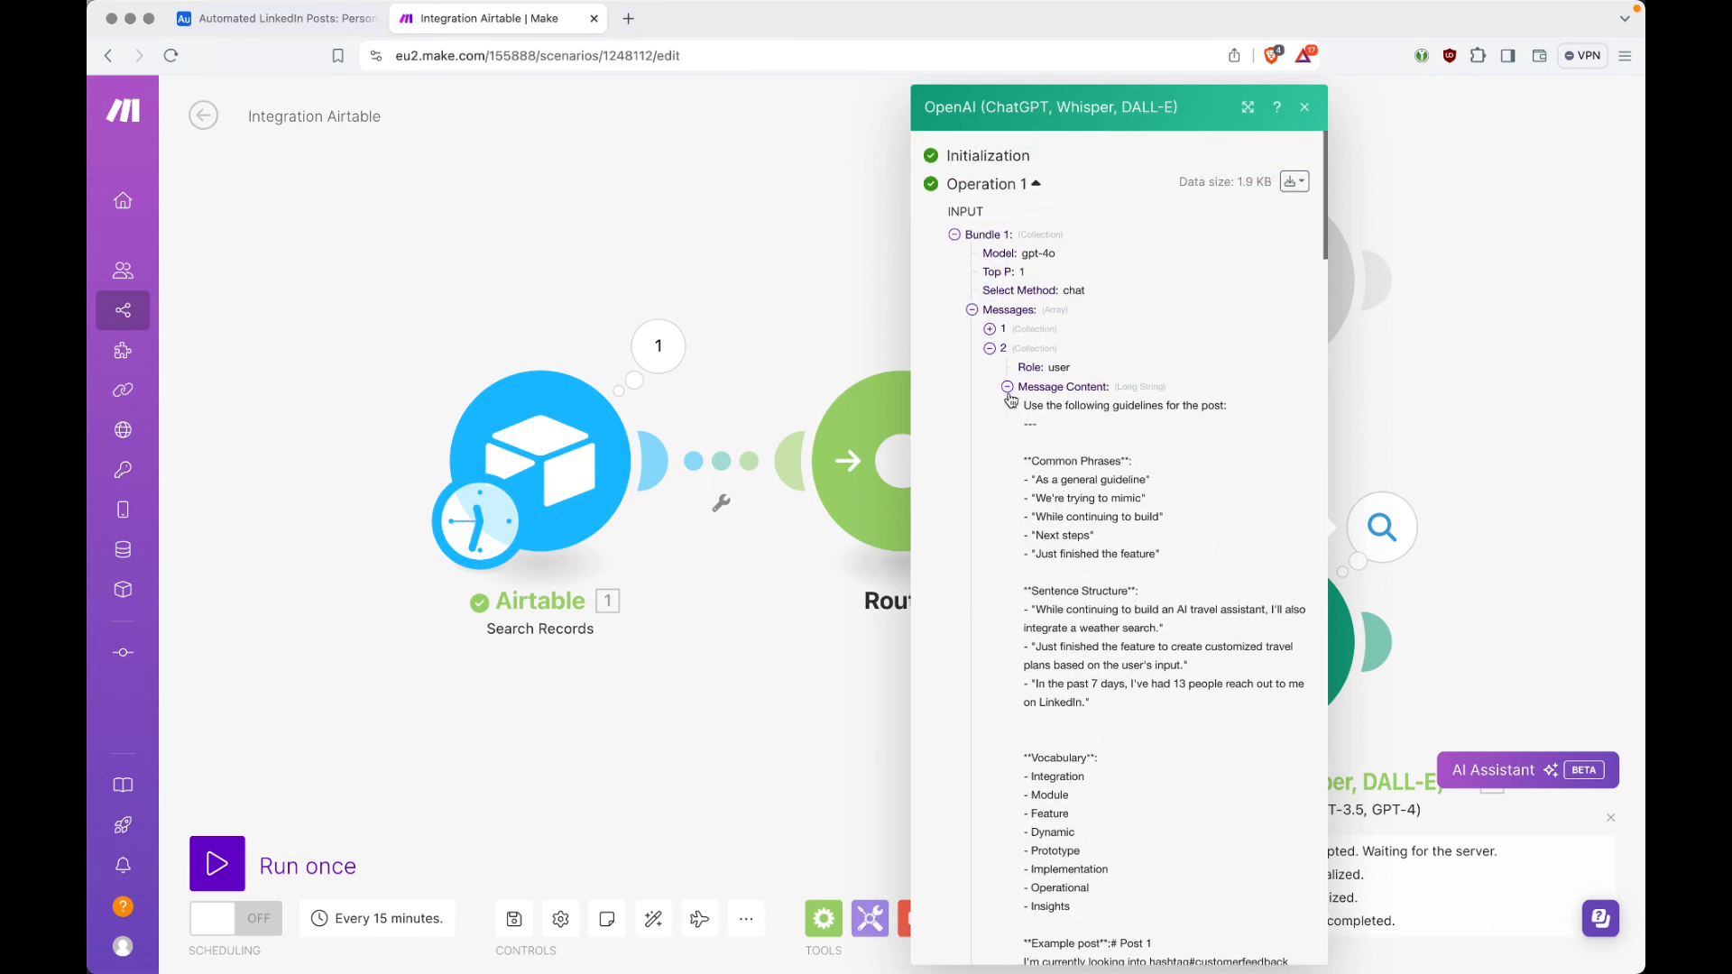
pyautogui.click(991, 349)
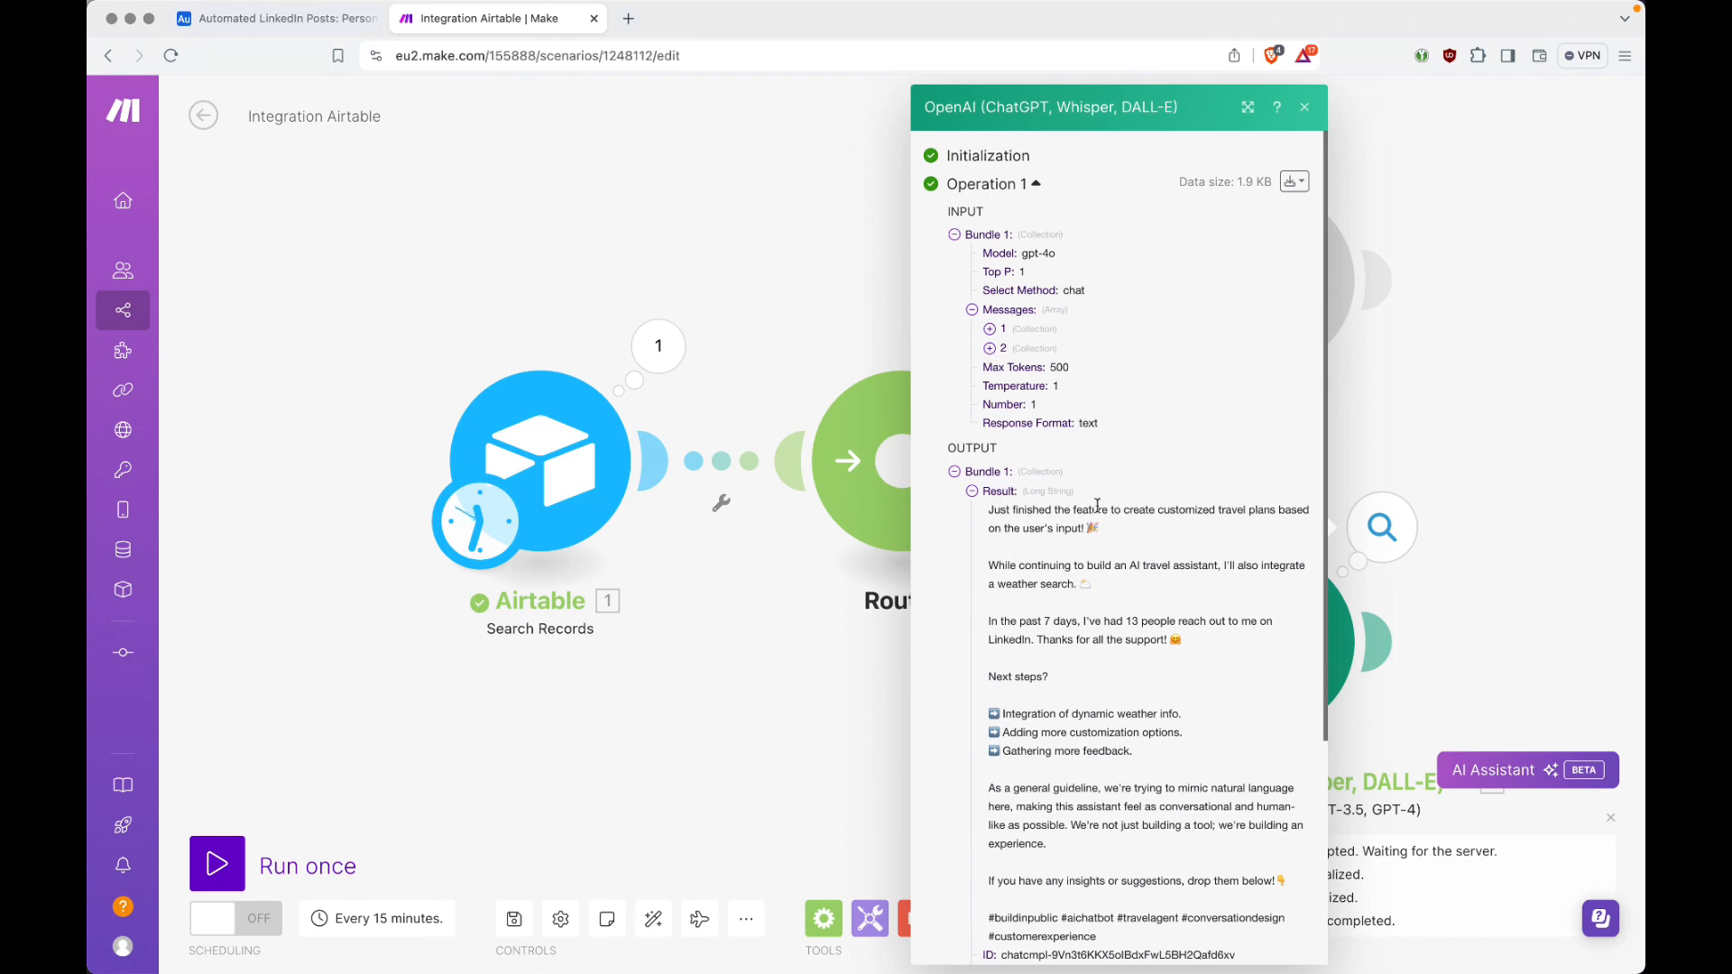
# Step: Examine idea 2's writing style fields and Idea text in Airtable's Personal Ideas table for comparison with Operation 1's output in Make
pyautogui.hotkey('ctrl', 'shift', 'Tab')
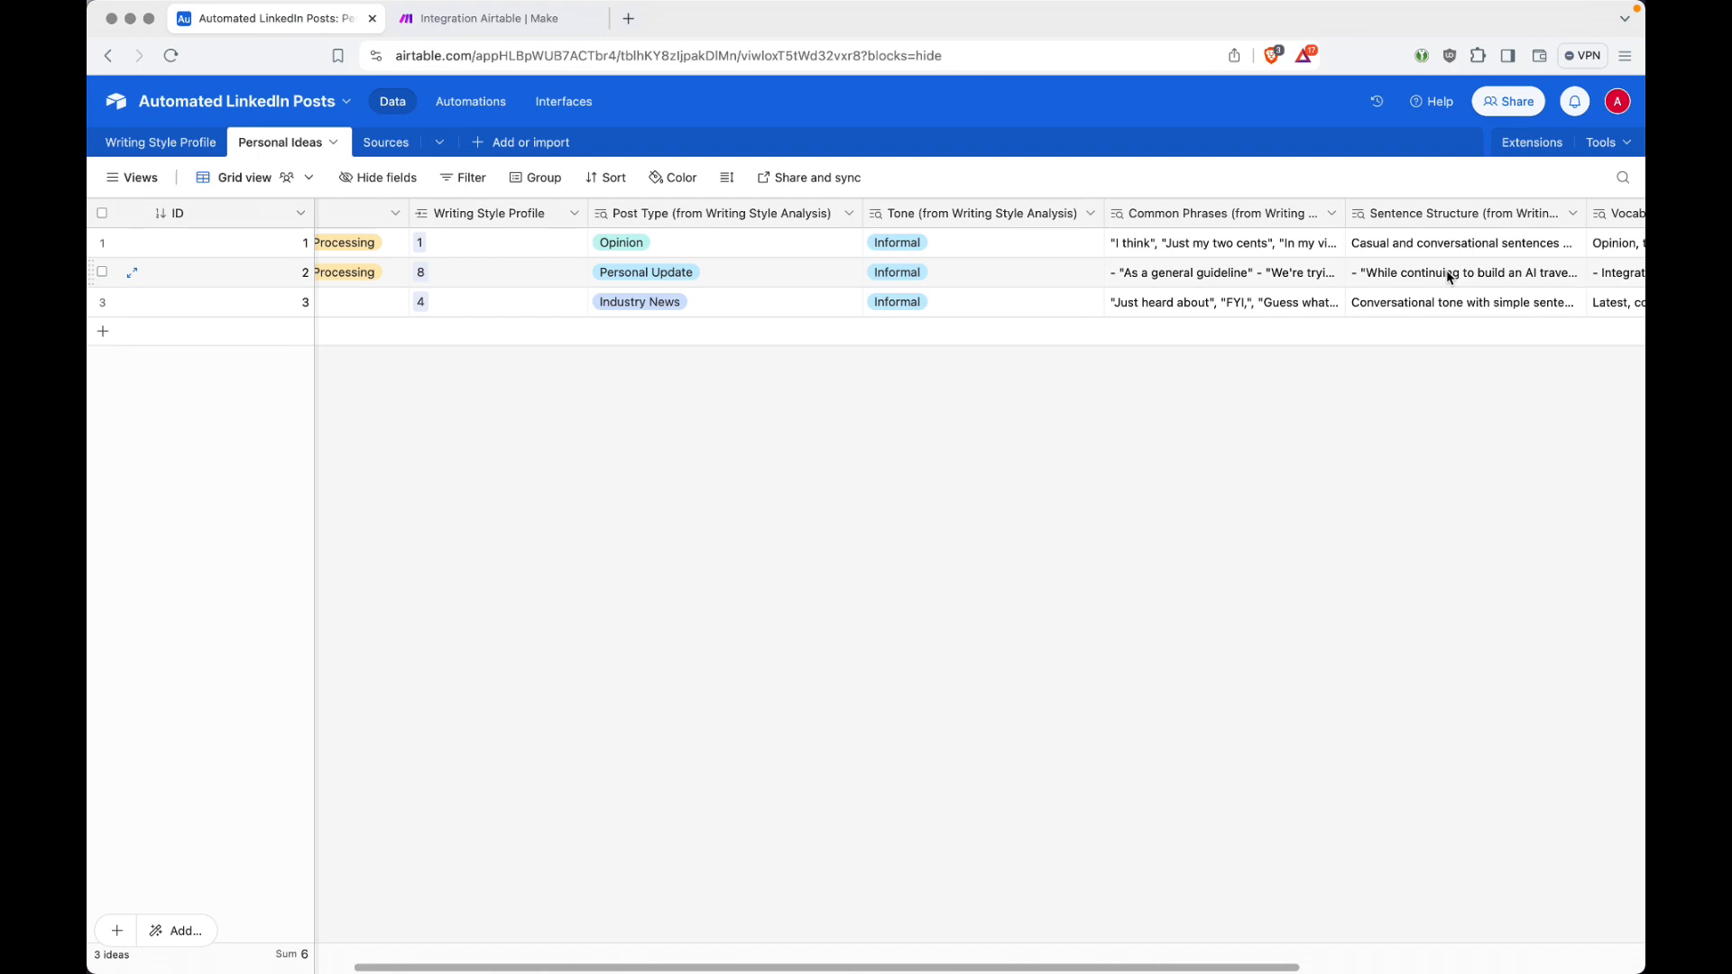
pyautogui.hscroll(6, 1448, 273)
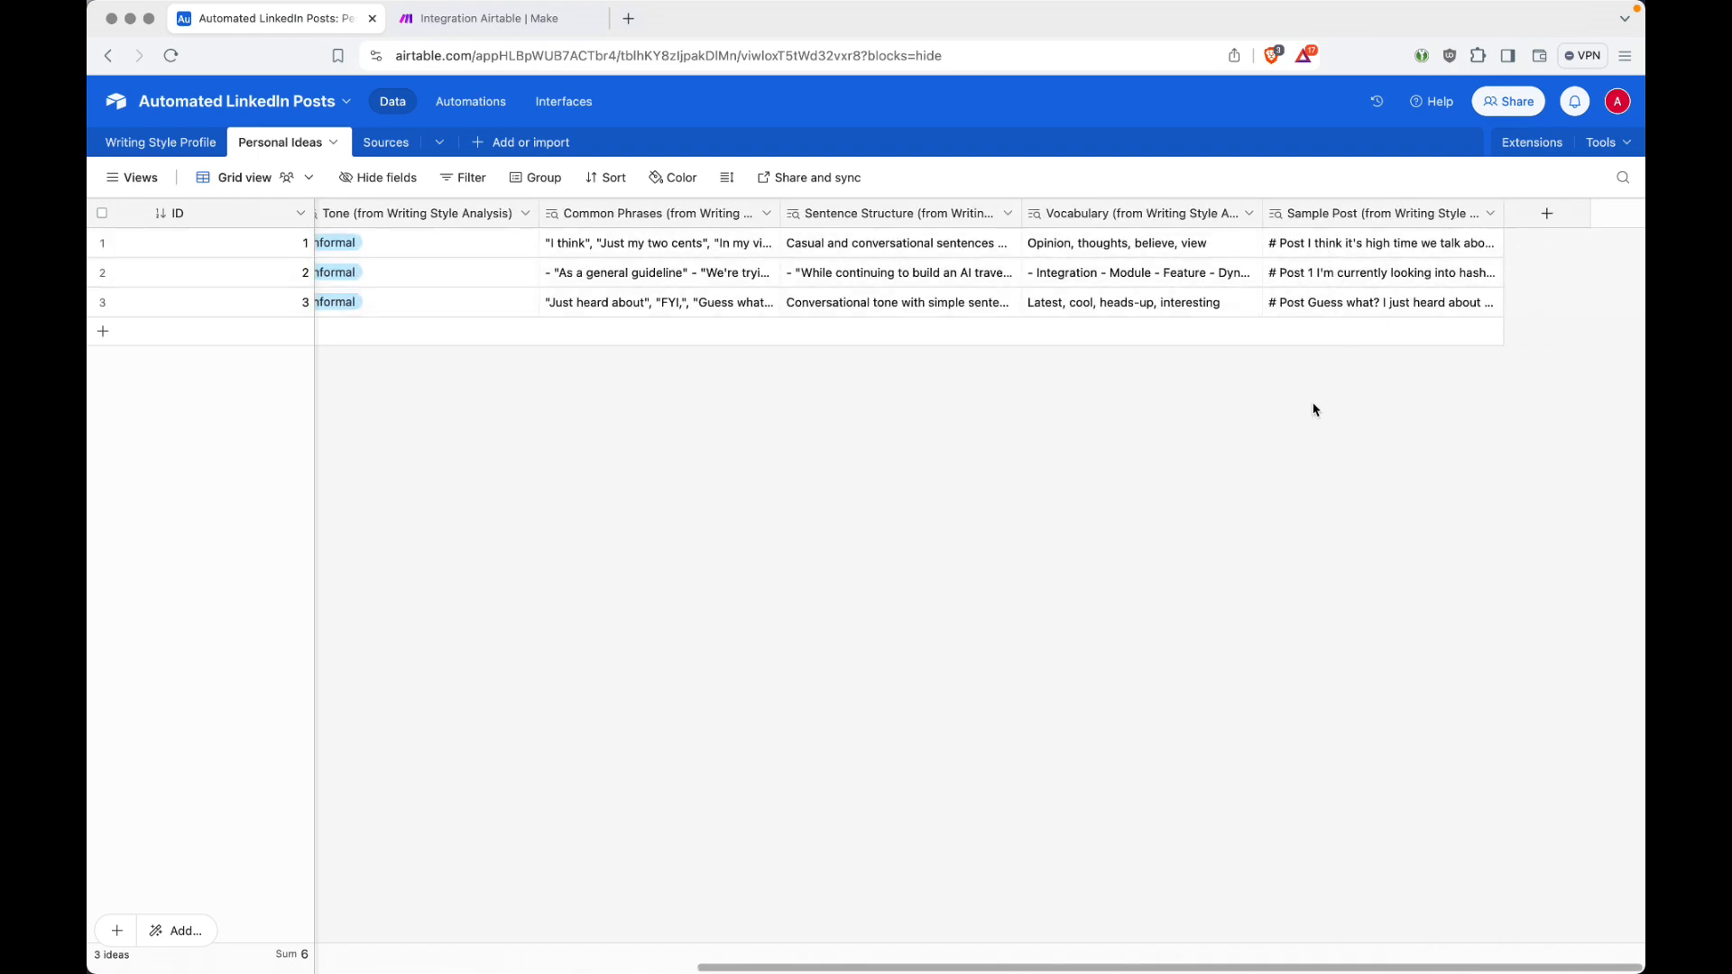
pyautogui.hotkey('ctrl', 'Tab')
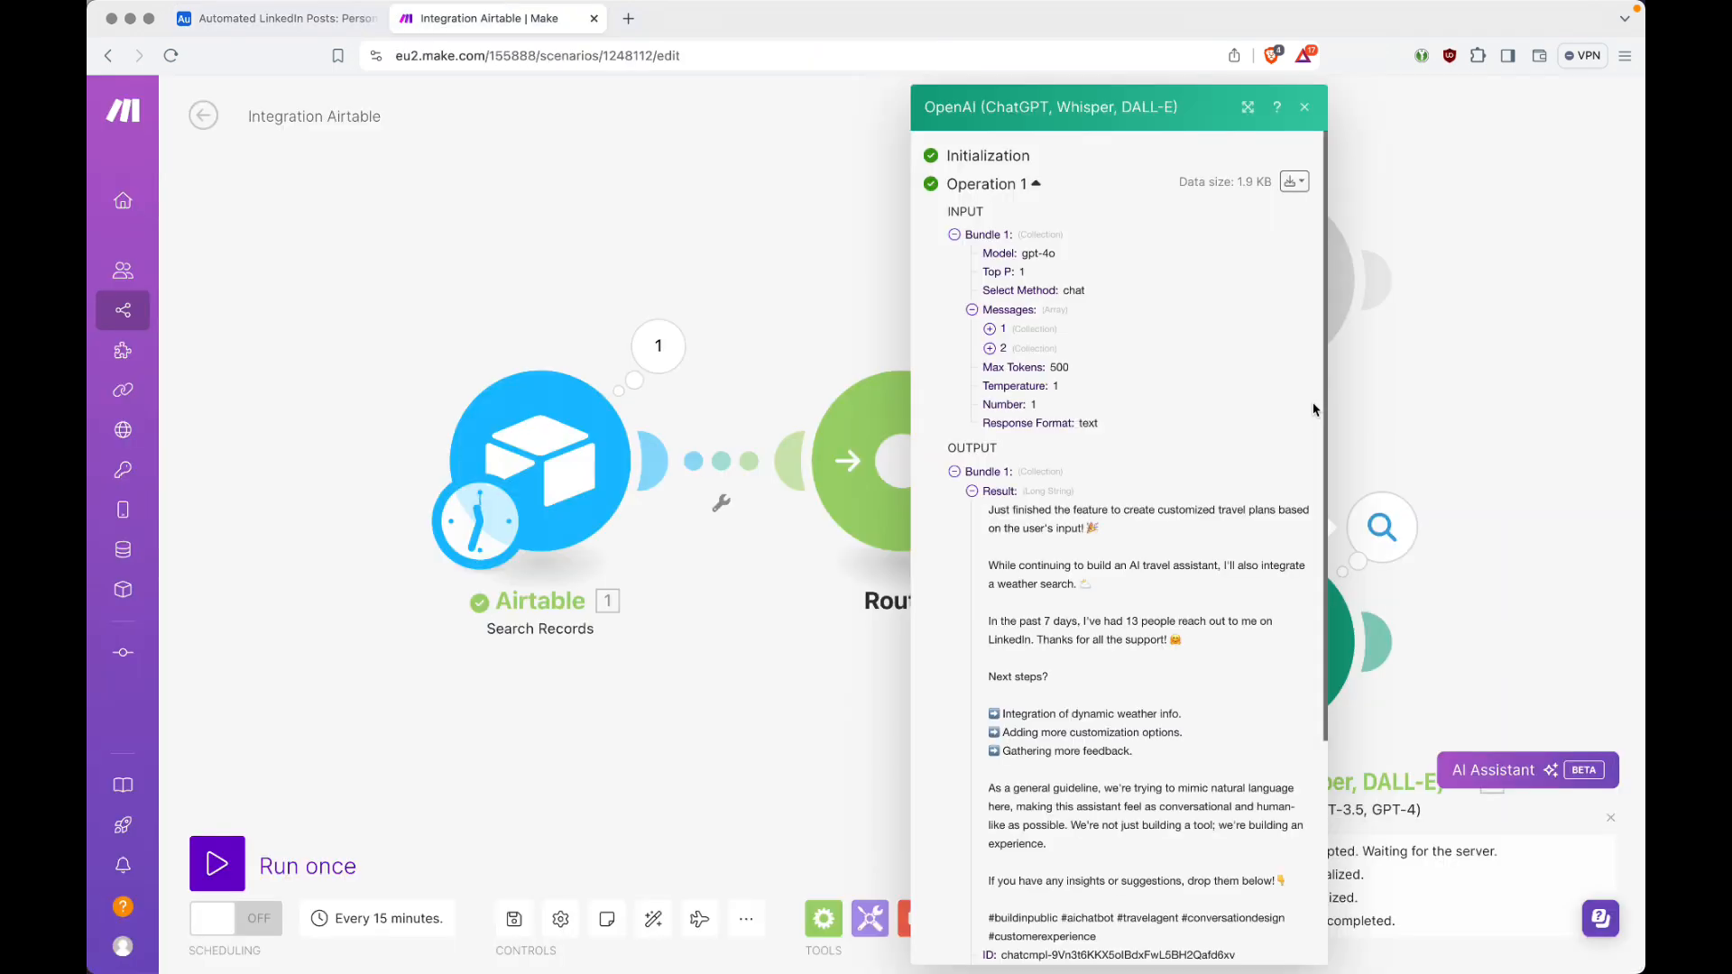
pyautogui.hotkey('ctrl', 'shift', 'Tab')
pyautogui.hscroll(-5, 882, 298)
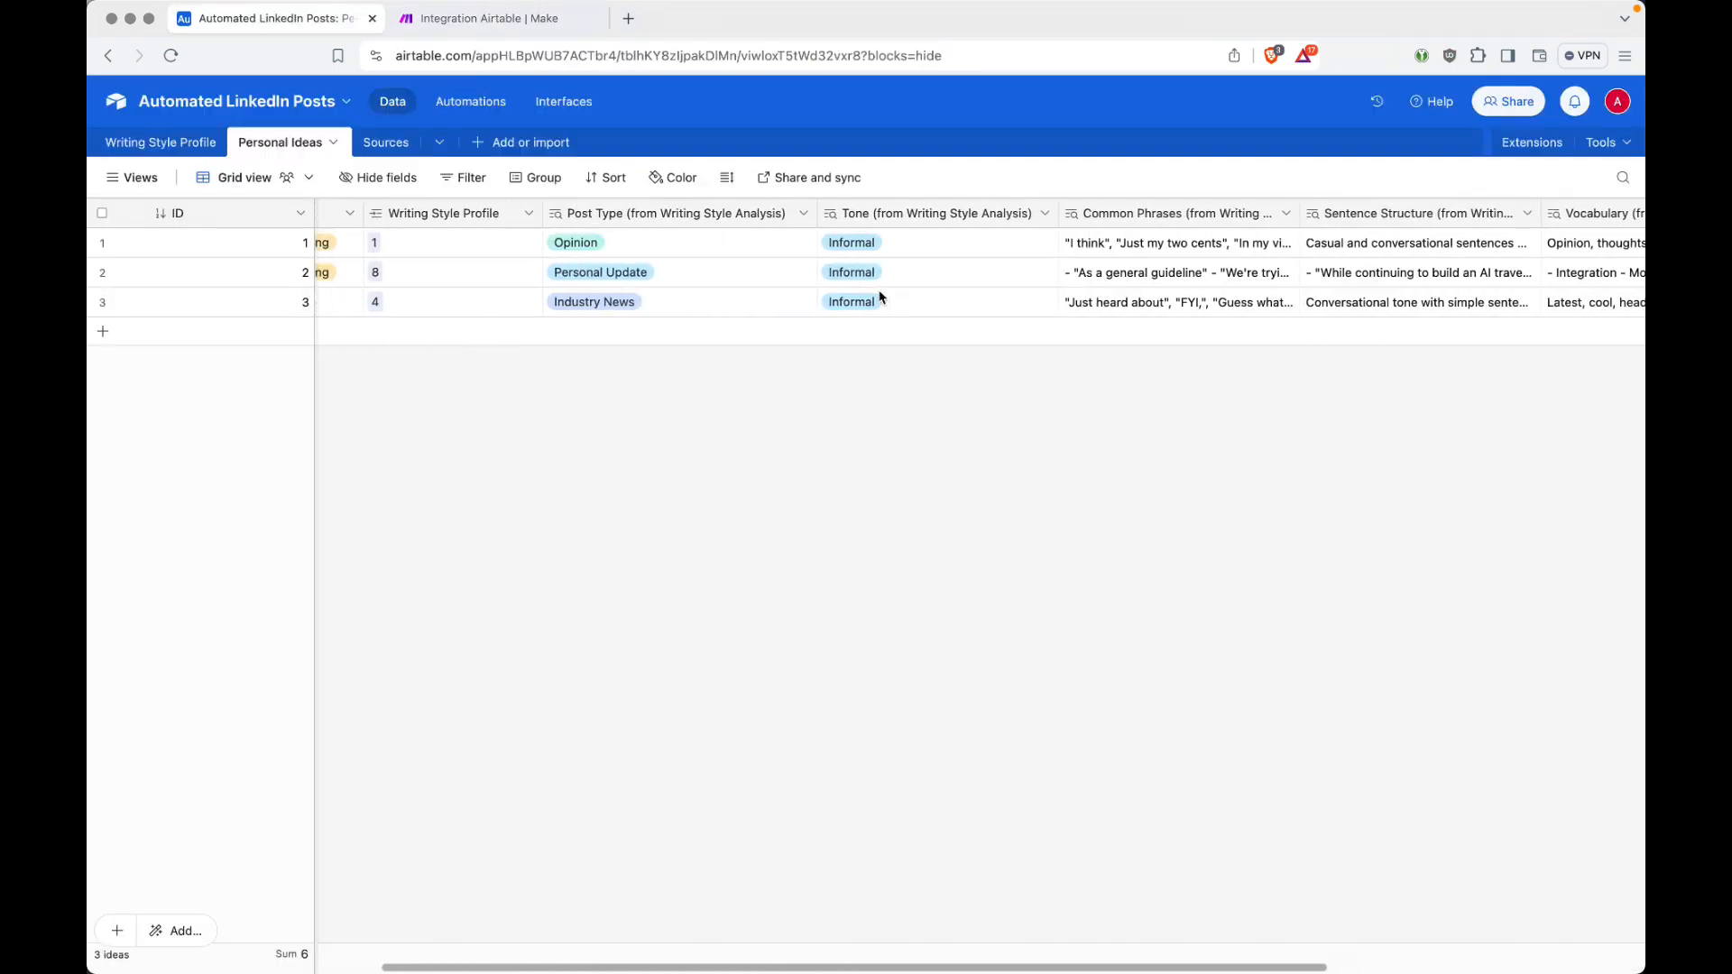
pyautogui.hscroll(-4, 746, 290)
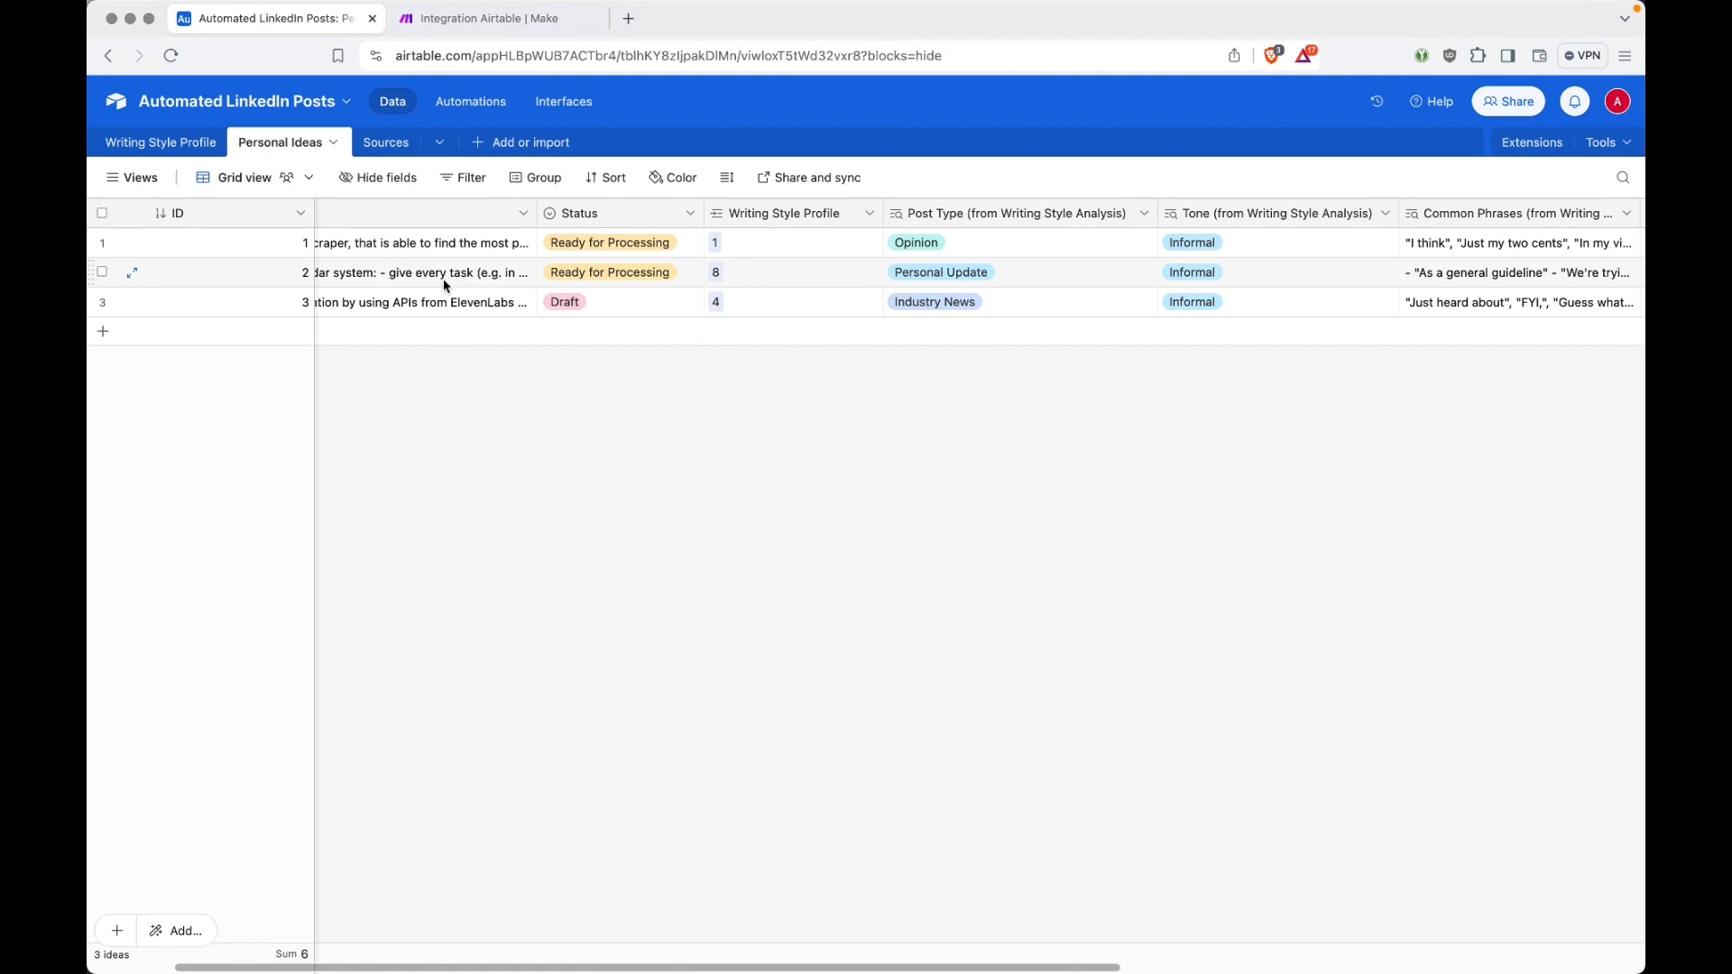
pyautogui.hscroll(-3, 444, 285)
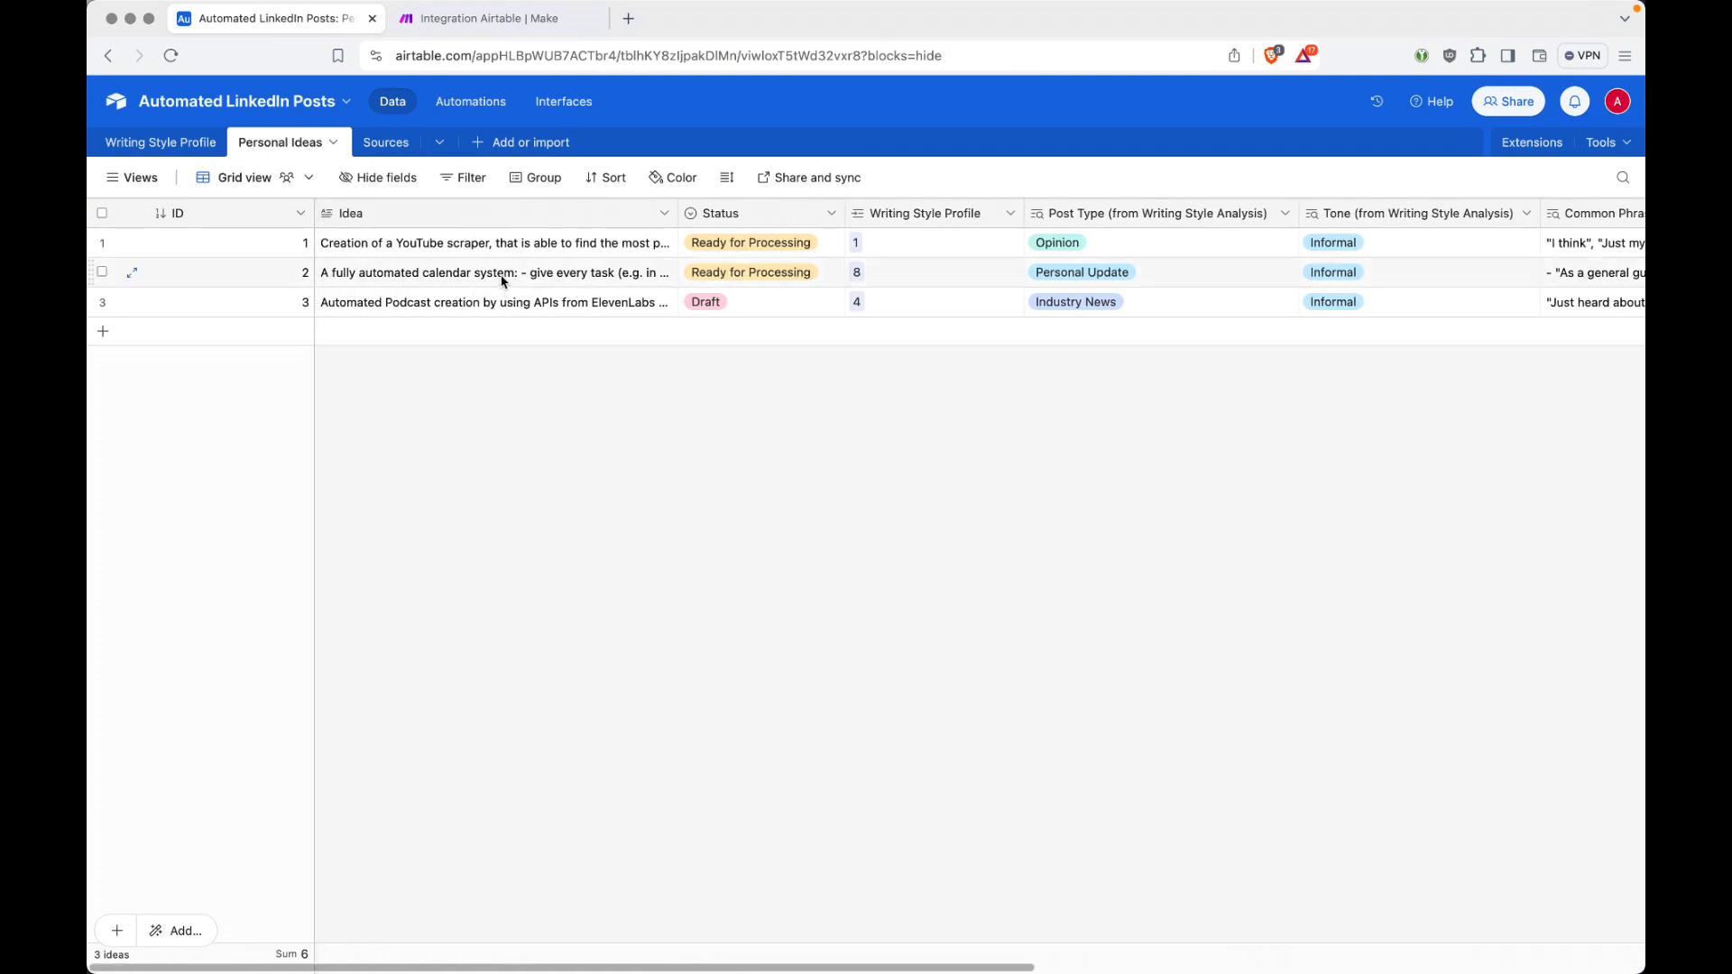
pyautogui.hotkey('ctrl', 'Tab')
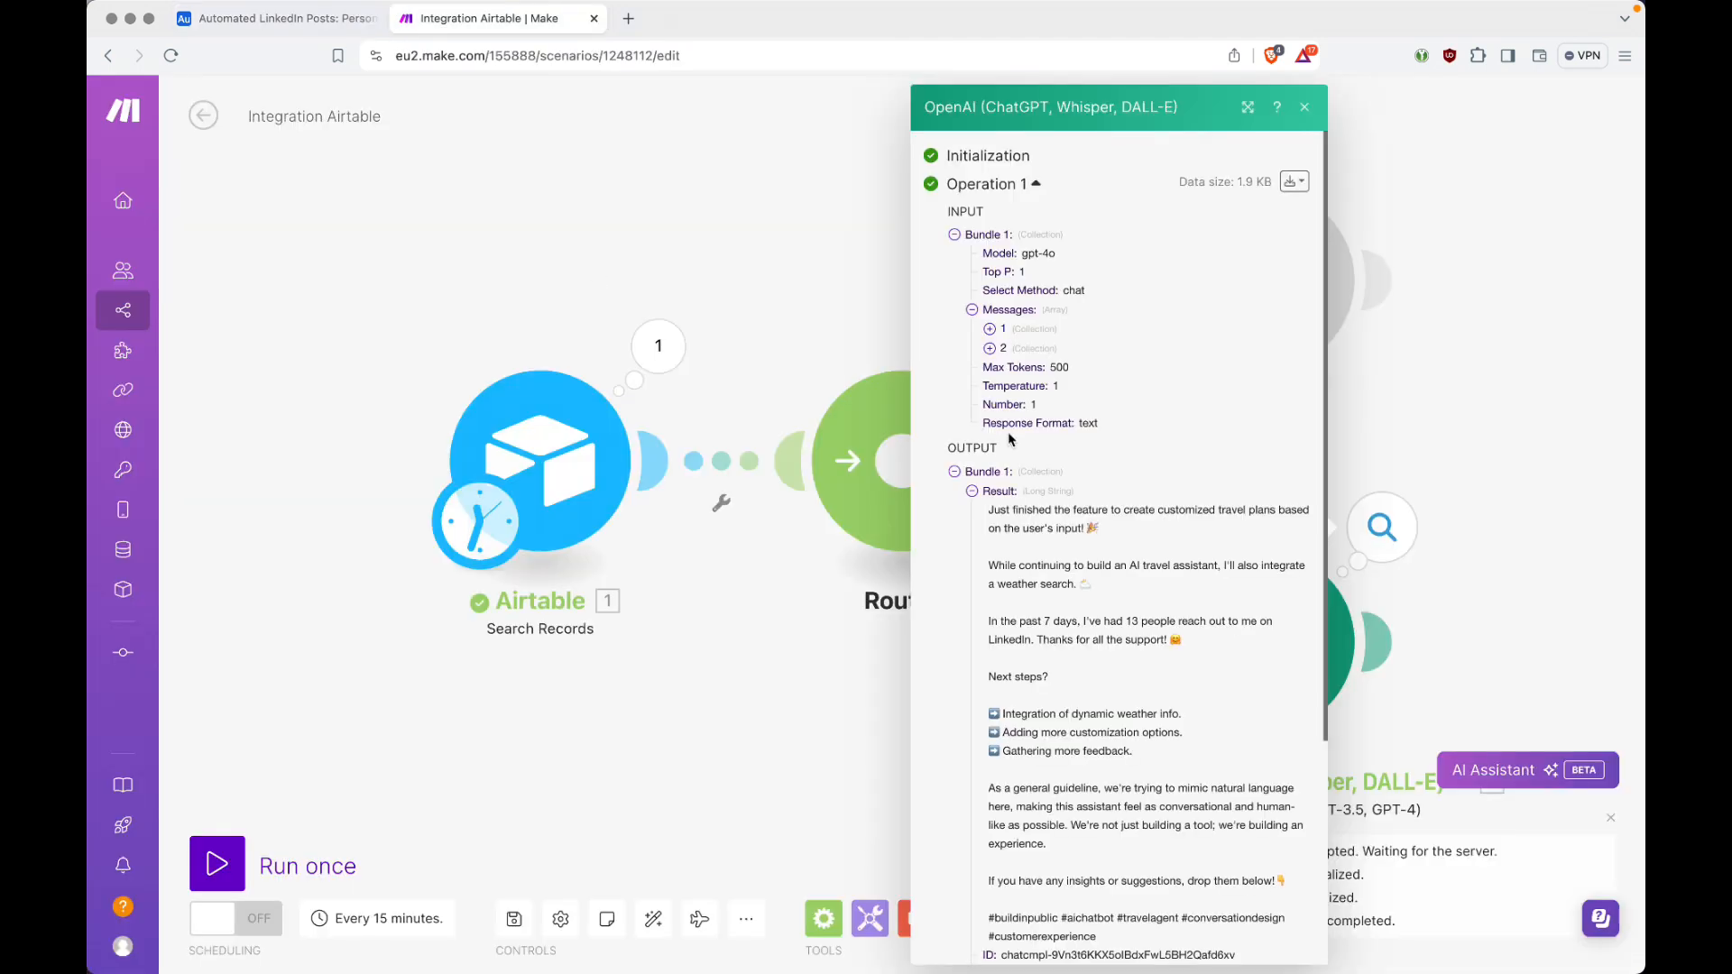
# Step: Reread Operation 1's generated post, highlighting the word "travel", and collapse the operation's output and input bundles
pyautogui.scroll(-1, 1156, 533)
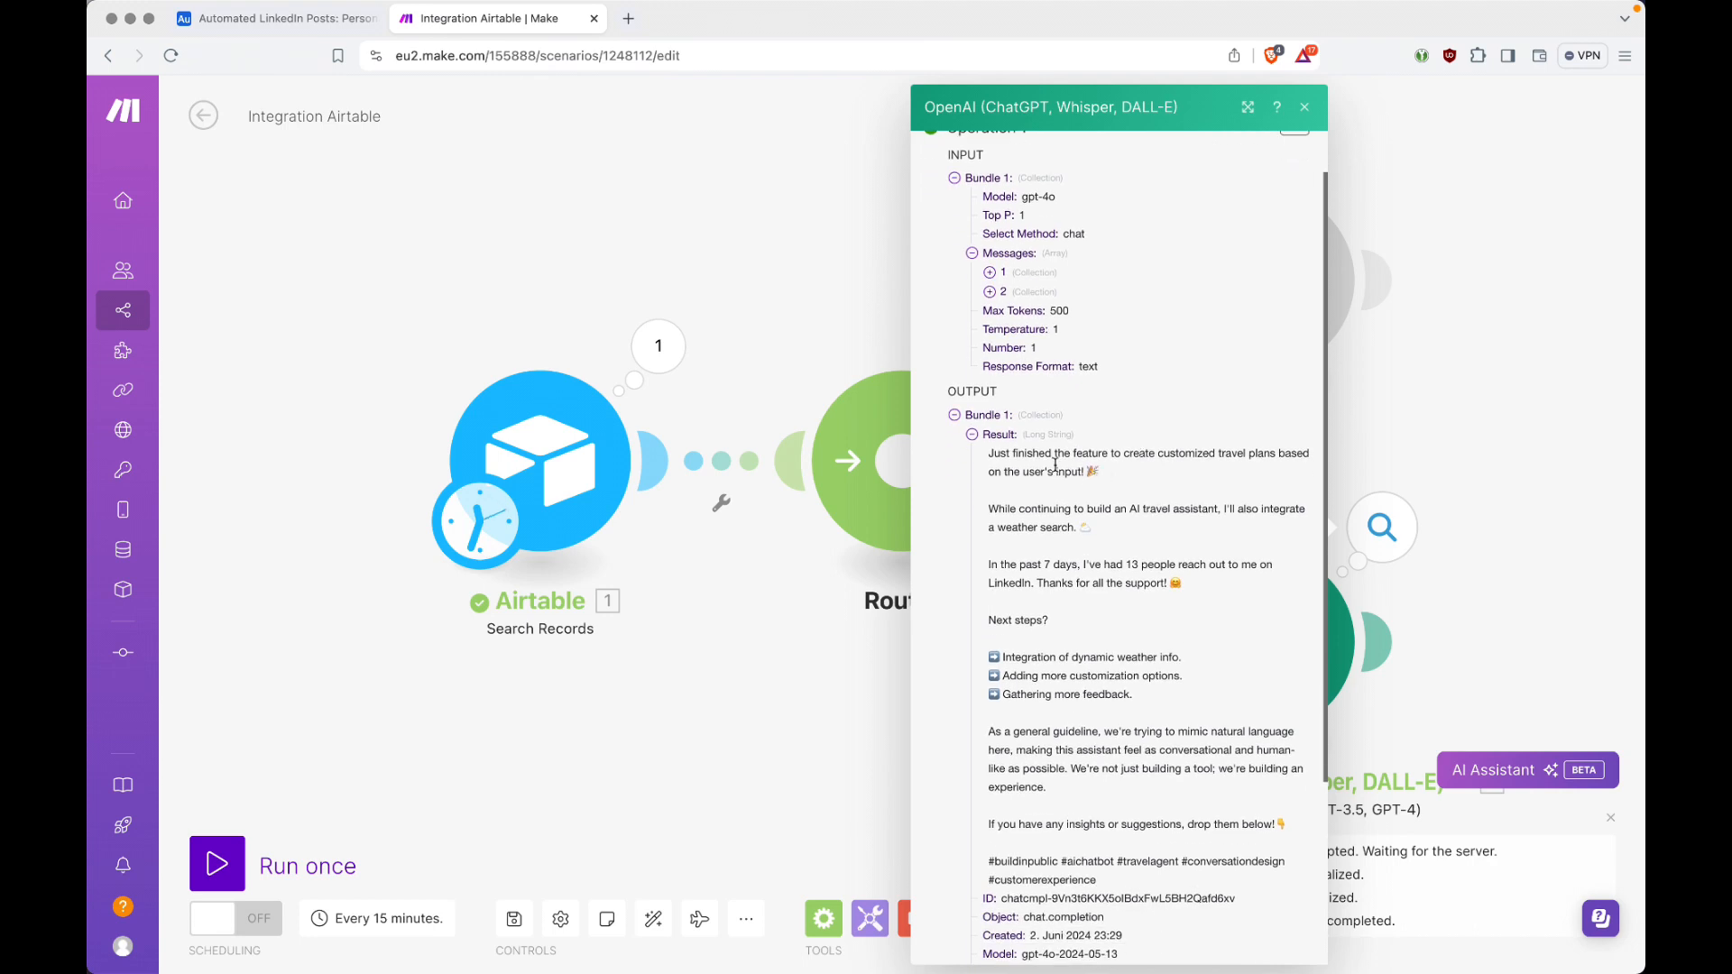
pyautogui.doubleClick(1156, 508)
pyautogui.scroll(-1, 1157, 508)
pyautogui.scroll(-5, 1158, 508)
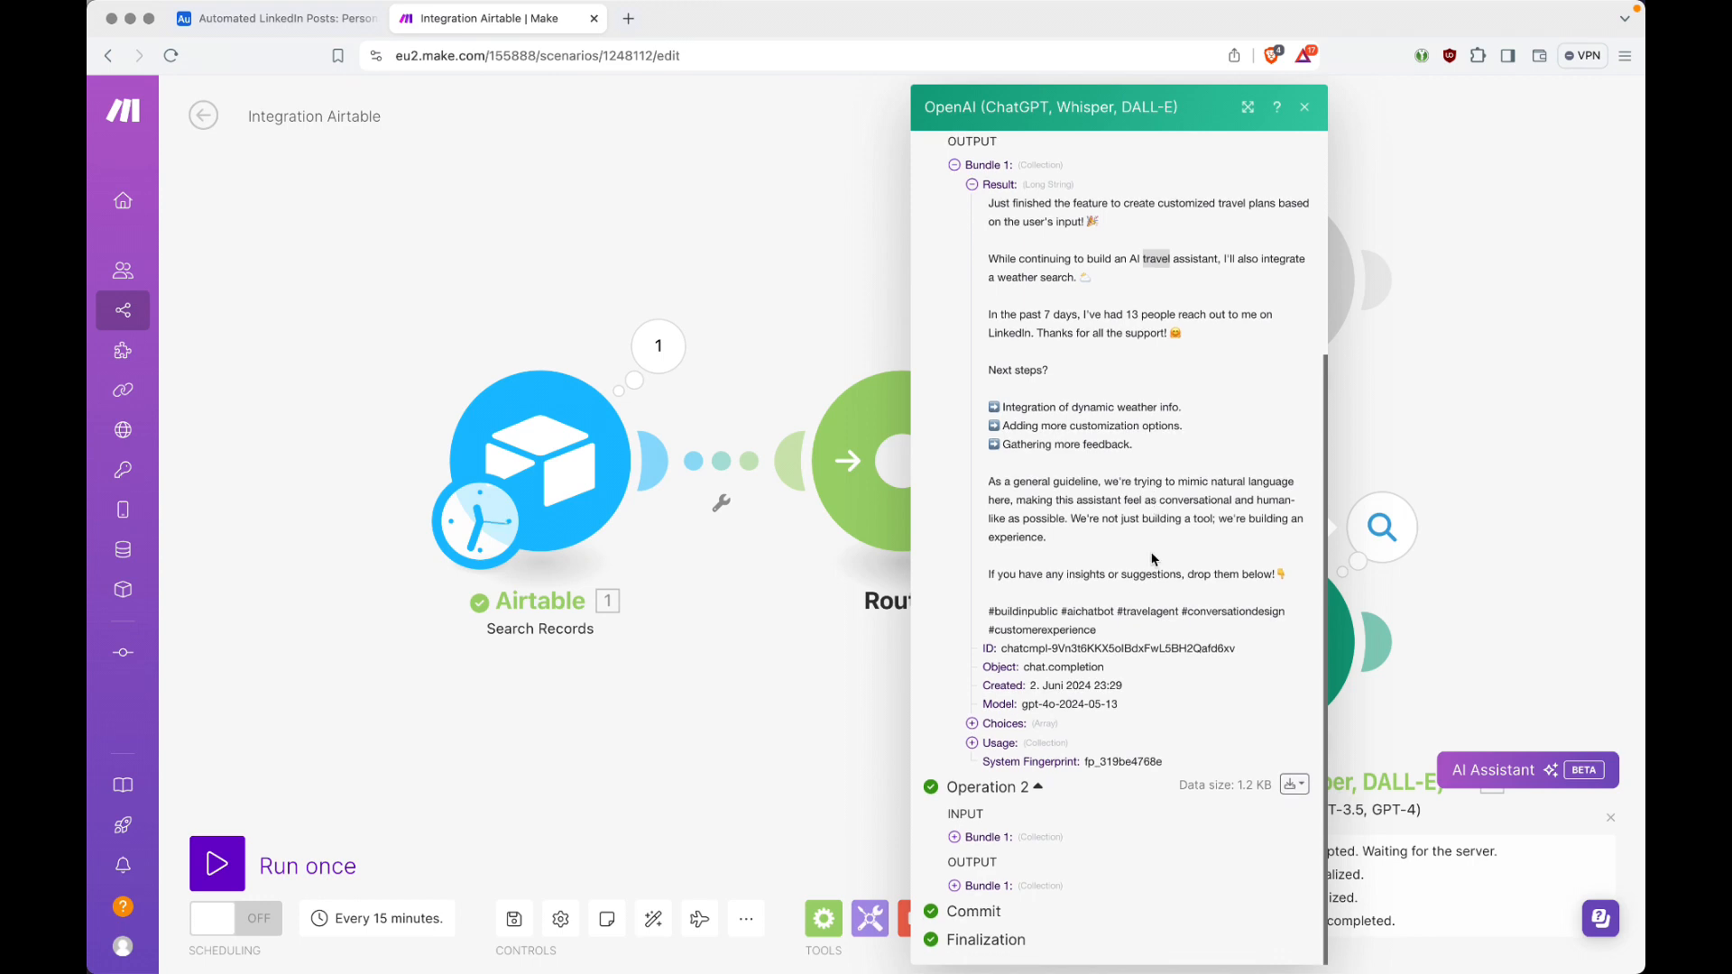
pyautogui.scroll(1, 1128, 602)
pyautogui.scroll(6, 1128, 602)
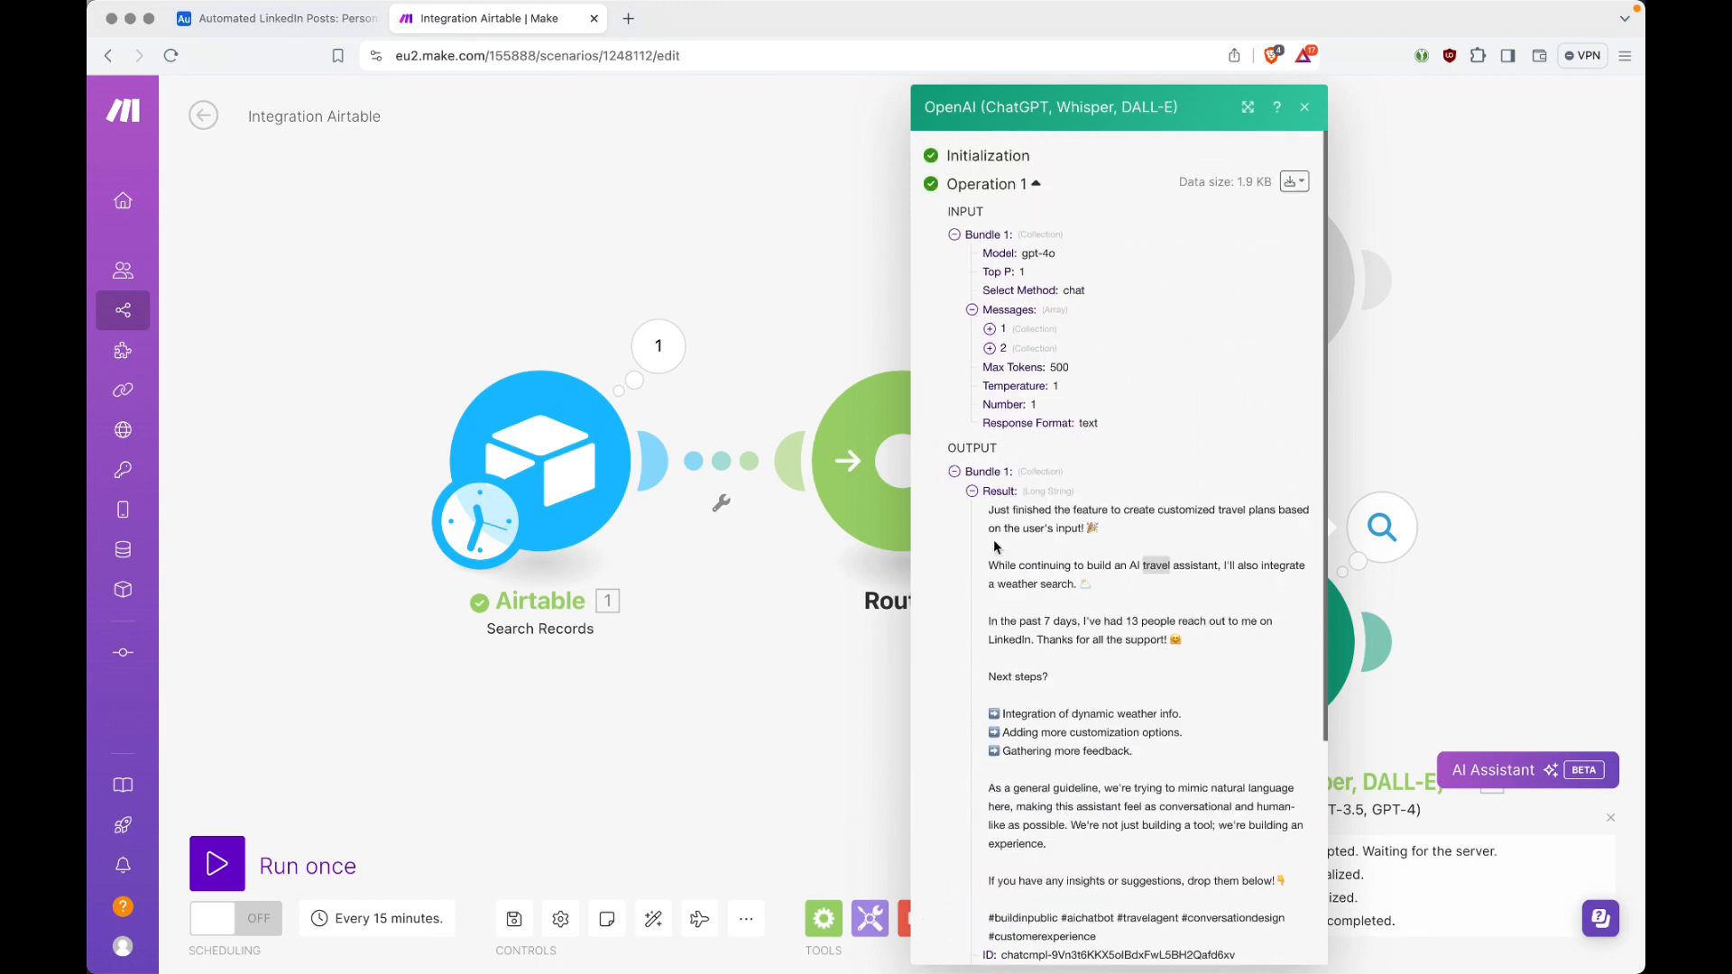
pyautogui.click(956, 472)
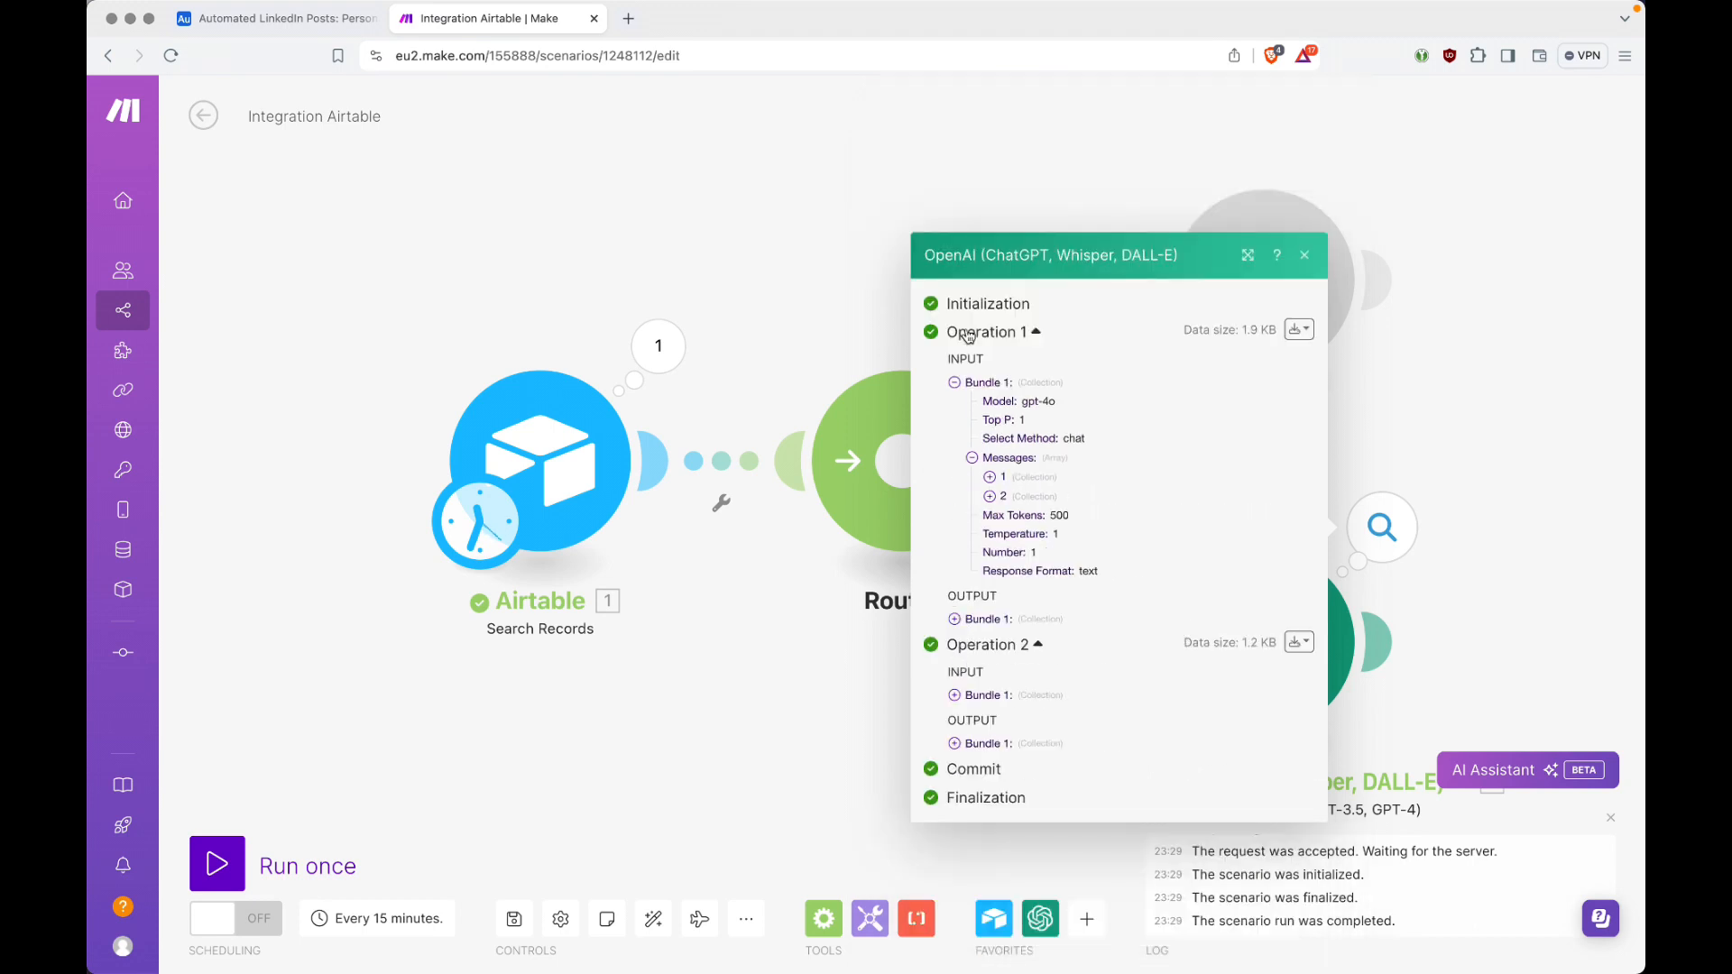
pyautogui.click(956, 385)
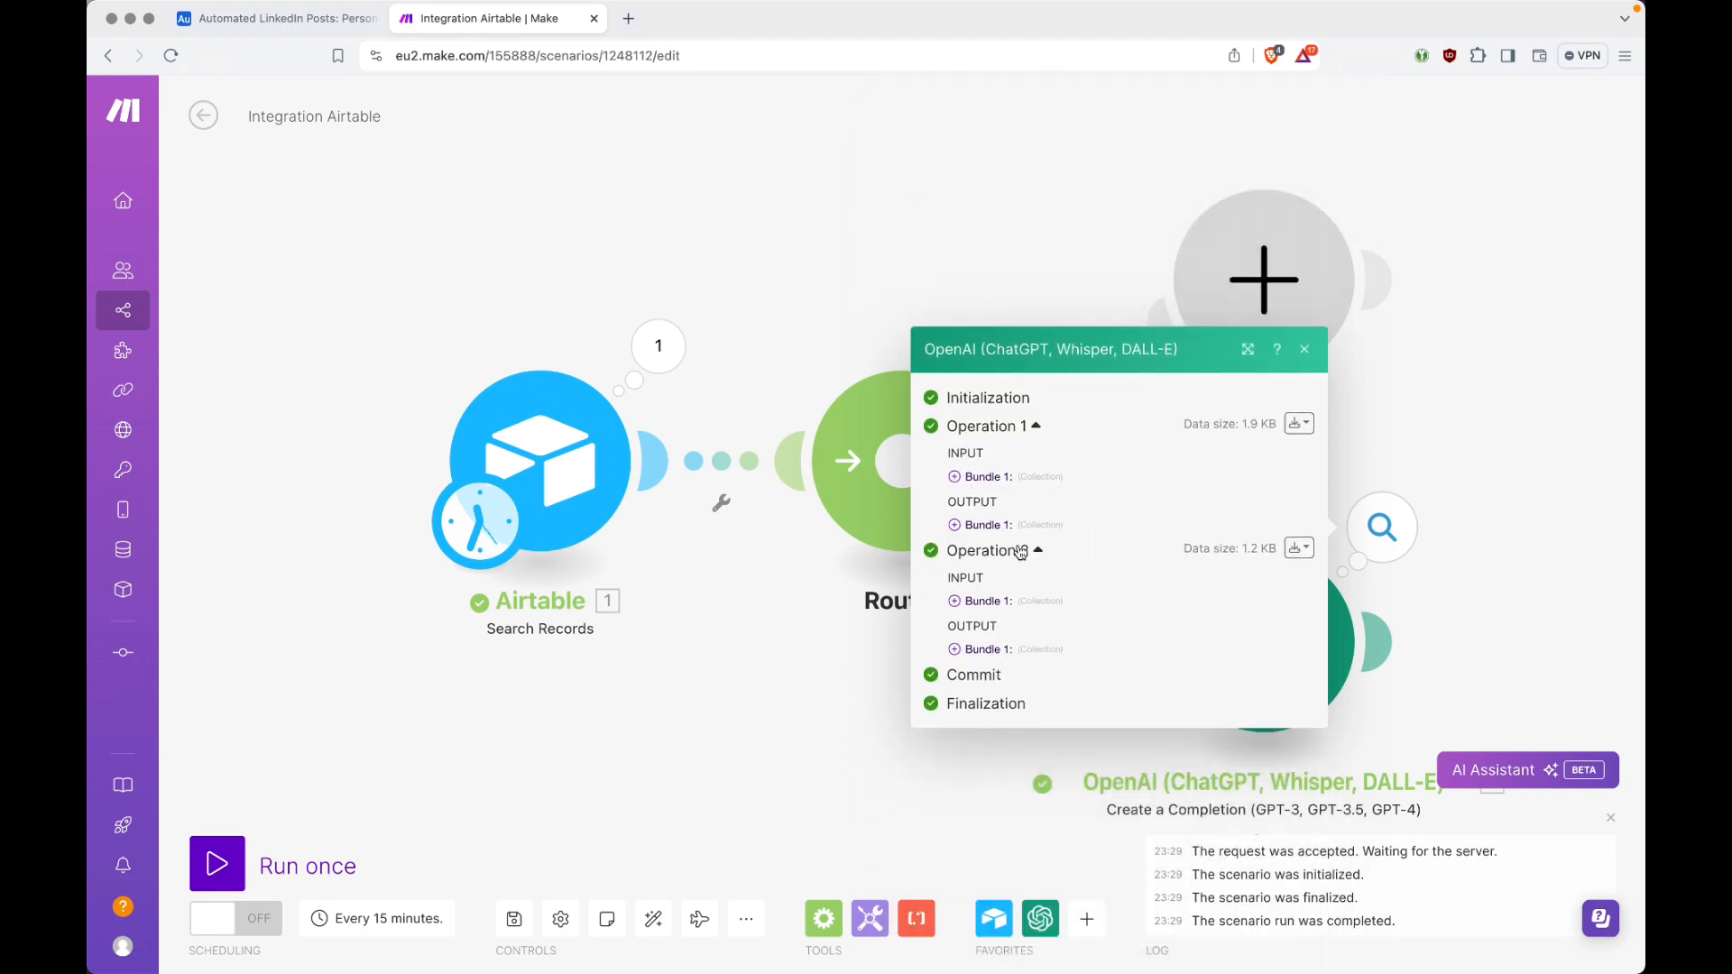
# Step: Check the Personal Ideas records in Airtable and expand Operation 2's output bundle in Make to read its generated post
pyautogui.hotkey('ctrl', 'Tab')
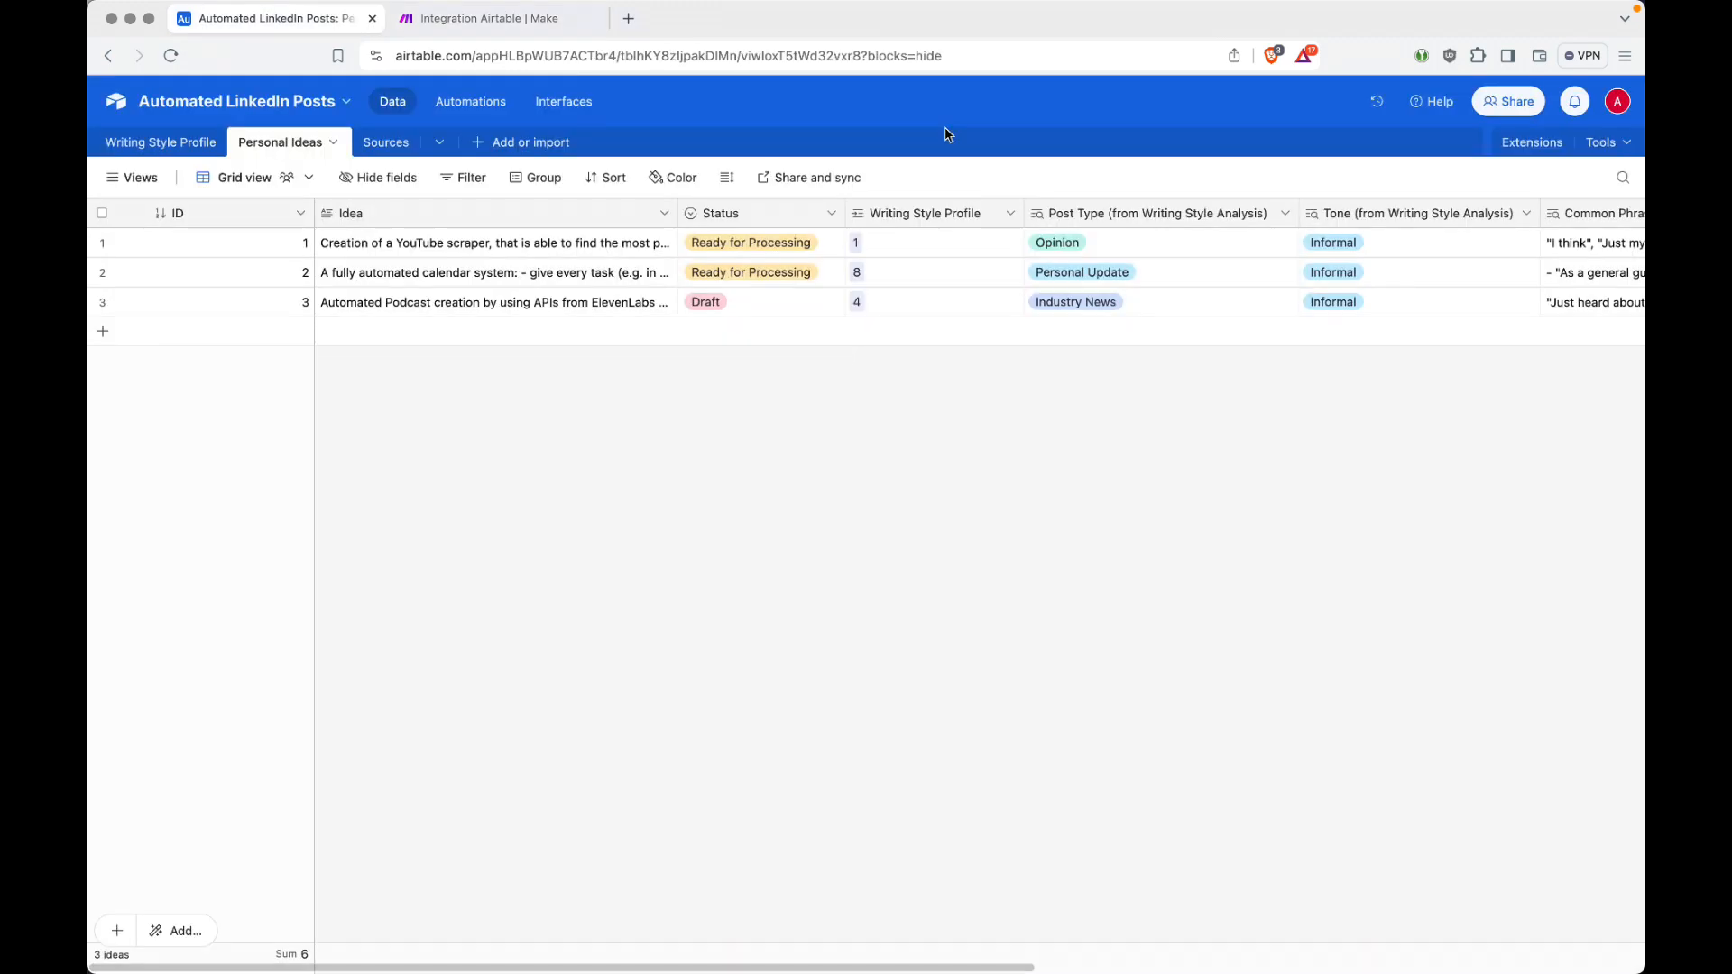
pyautogui.hotkey('ctrl', 'Tab')
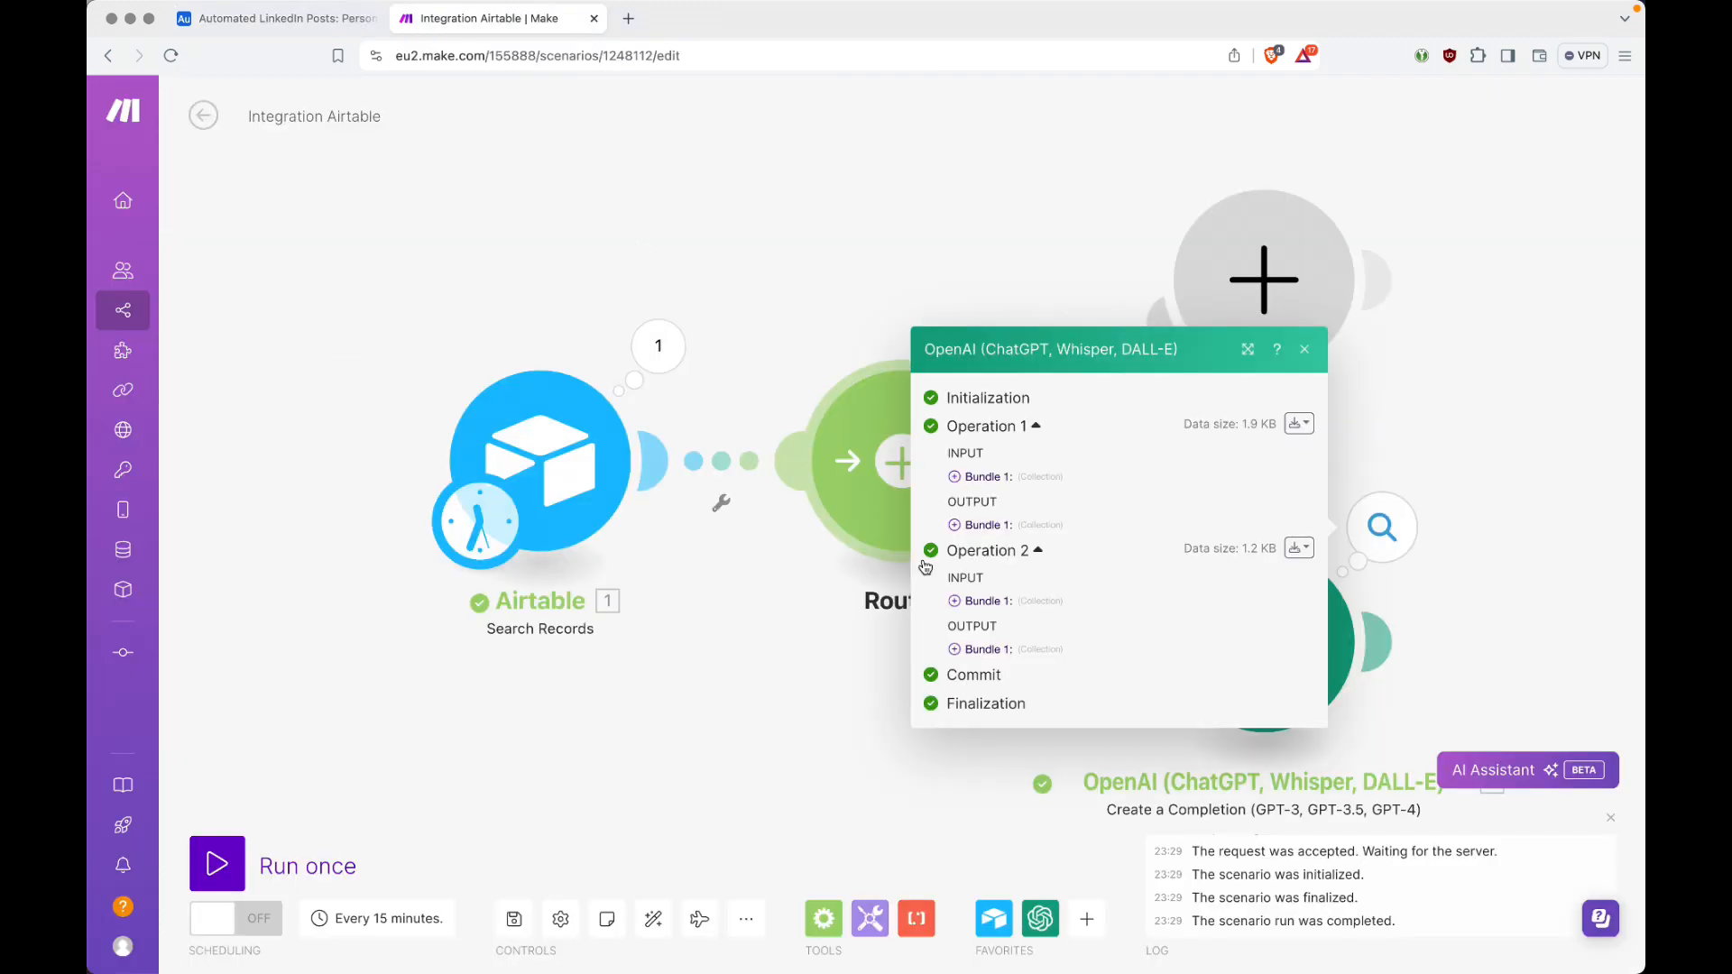
pyautogui.click(957, 650)
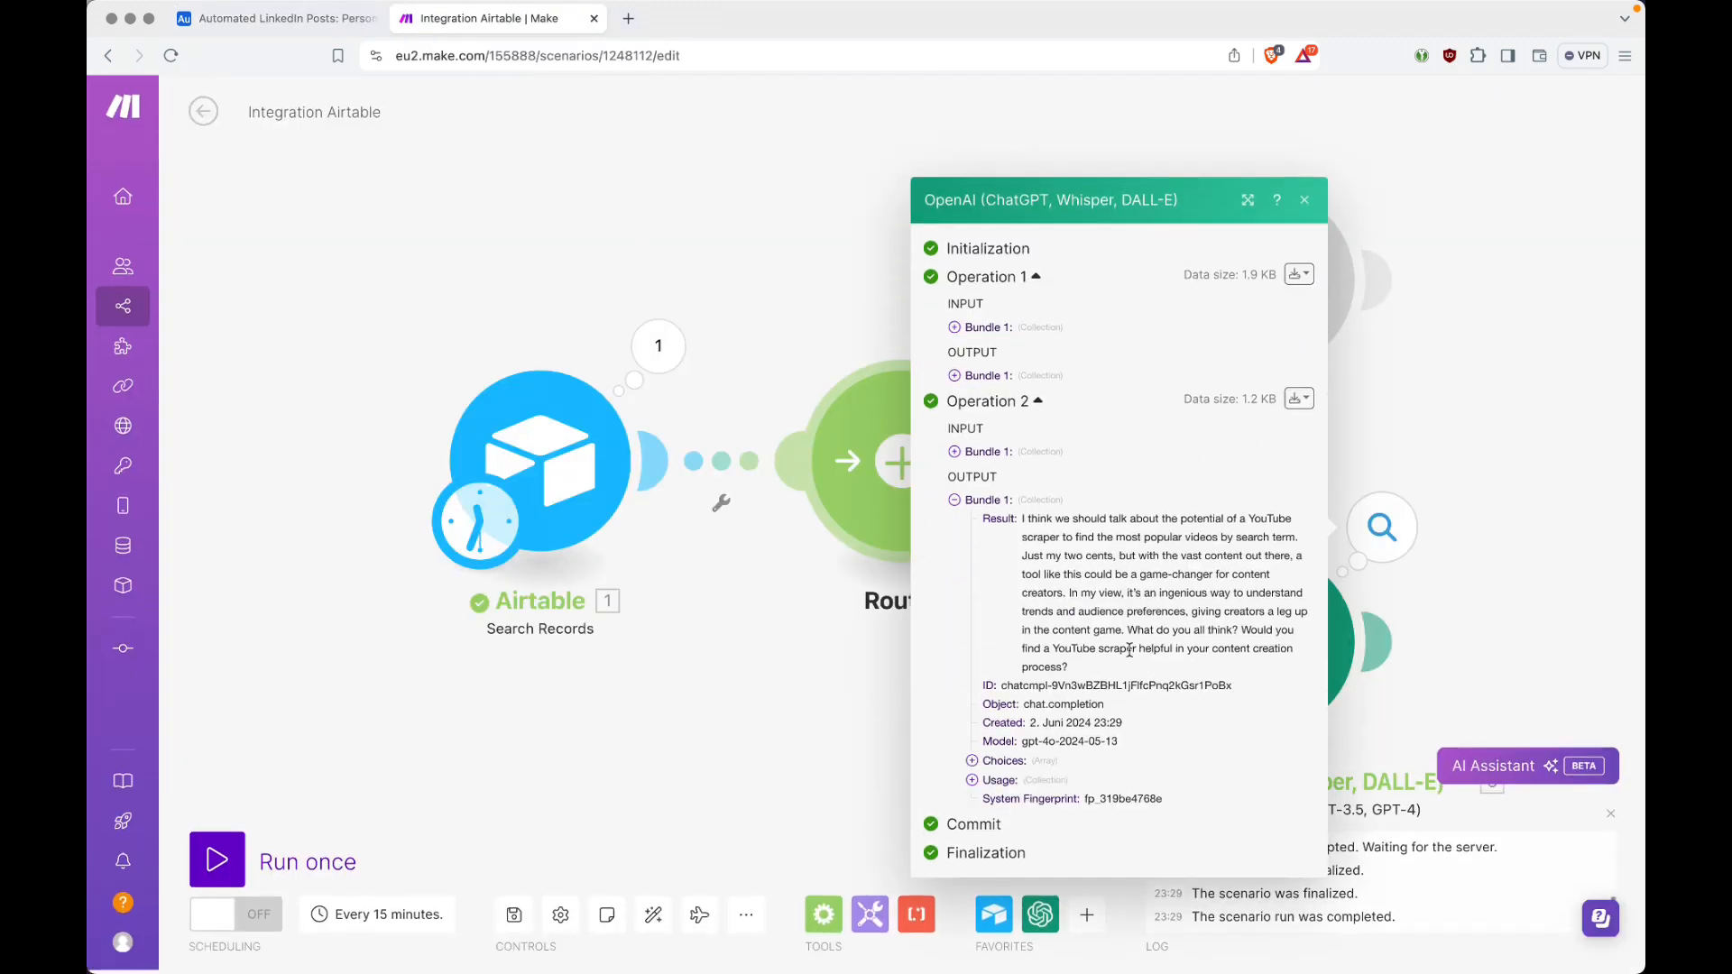
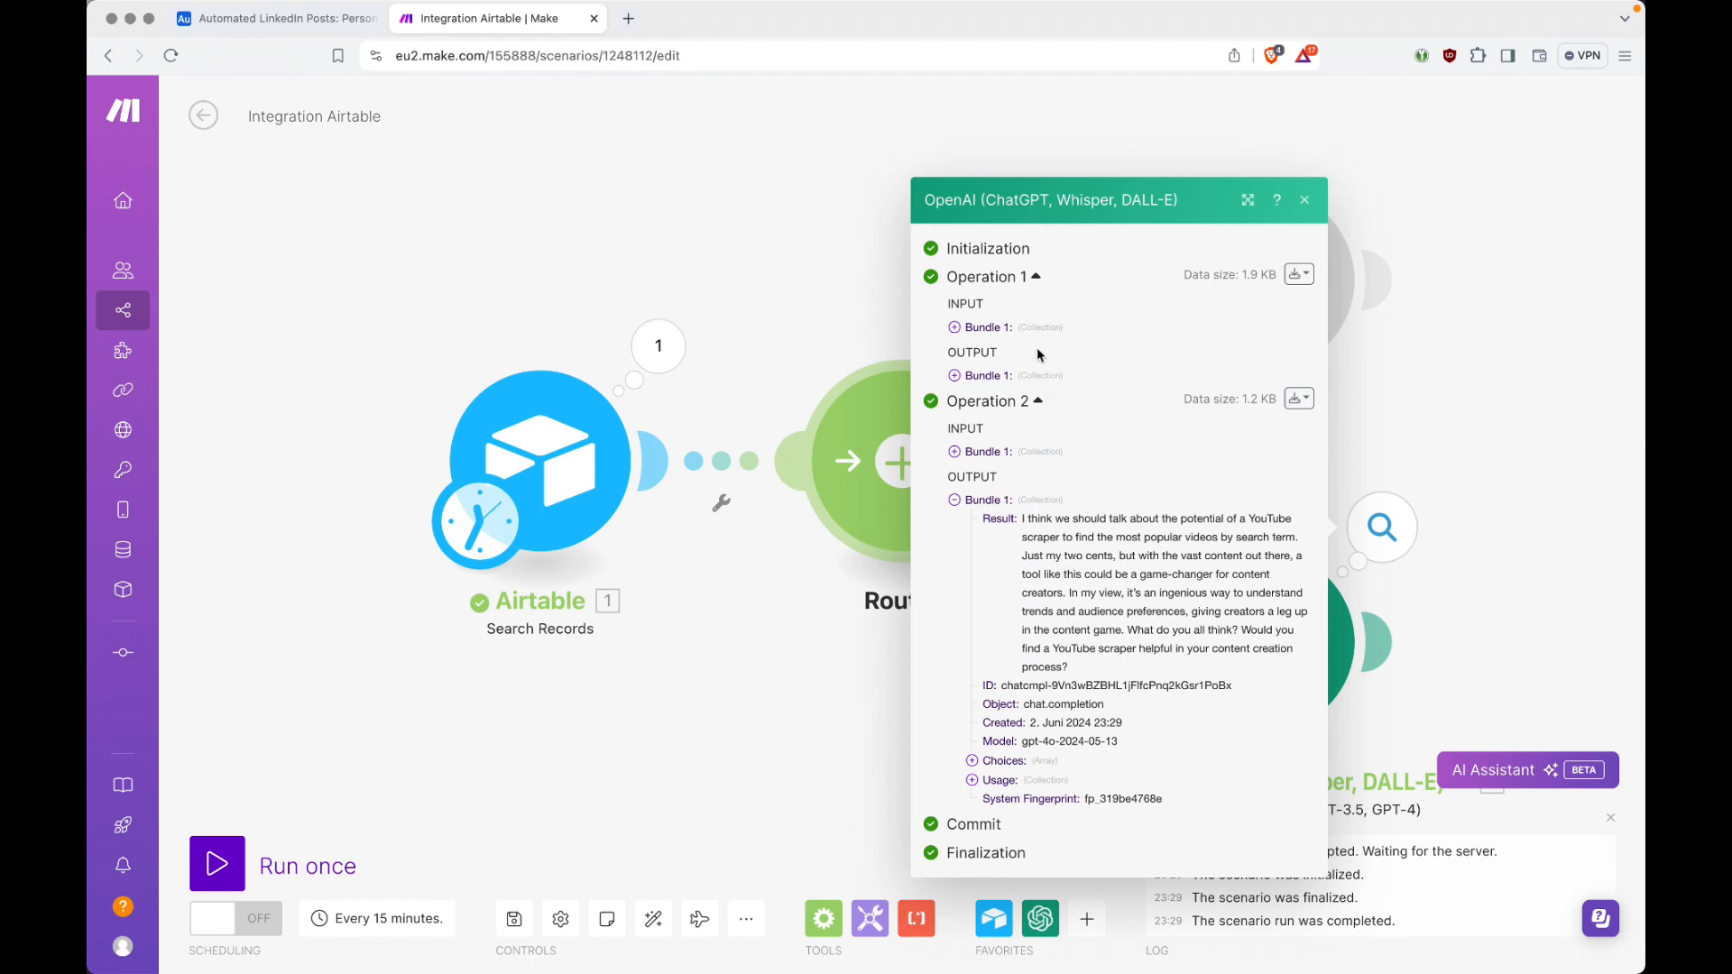
# Step: Close the OpenAI run results and add a LinkedIn Create a User Text Post module after the OpenAI module
pyautogui.click(955, 502)
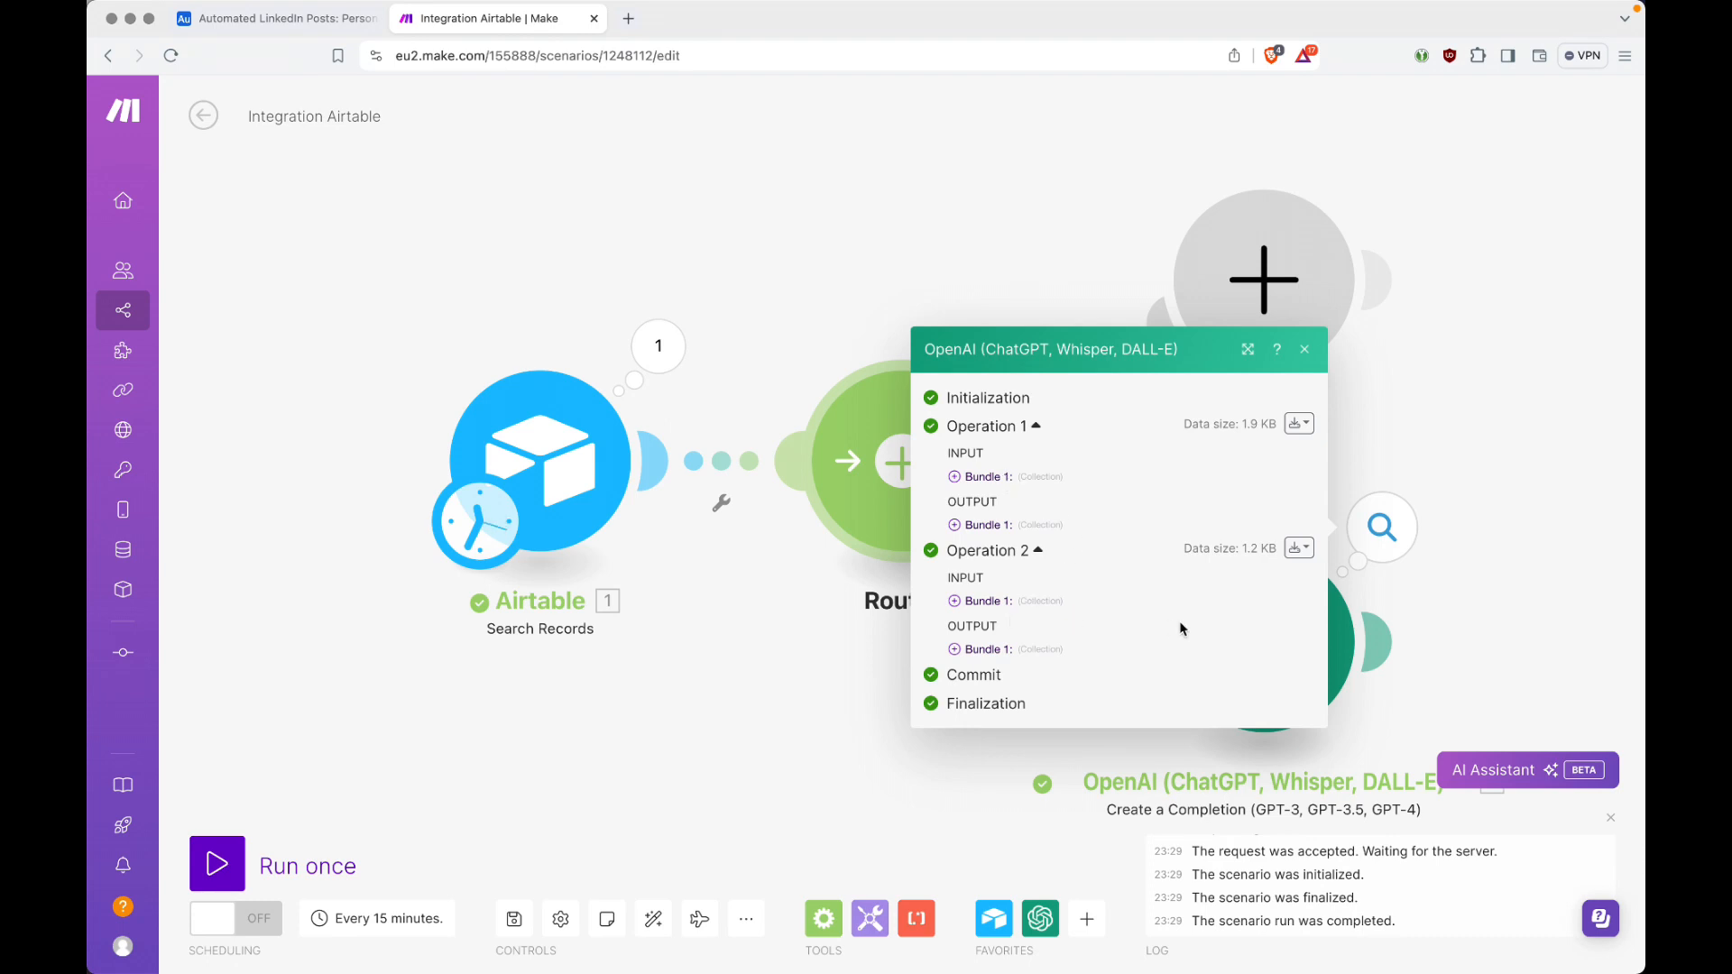
pyautogui.click(1502, 459)
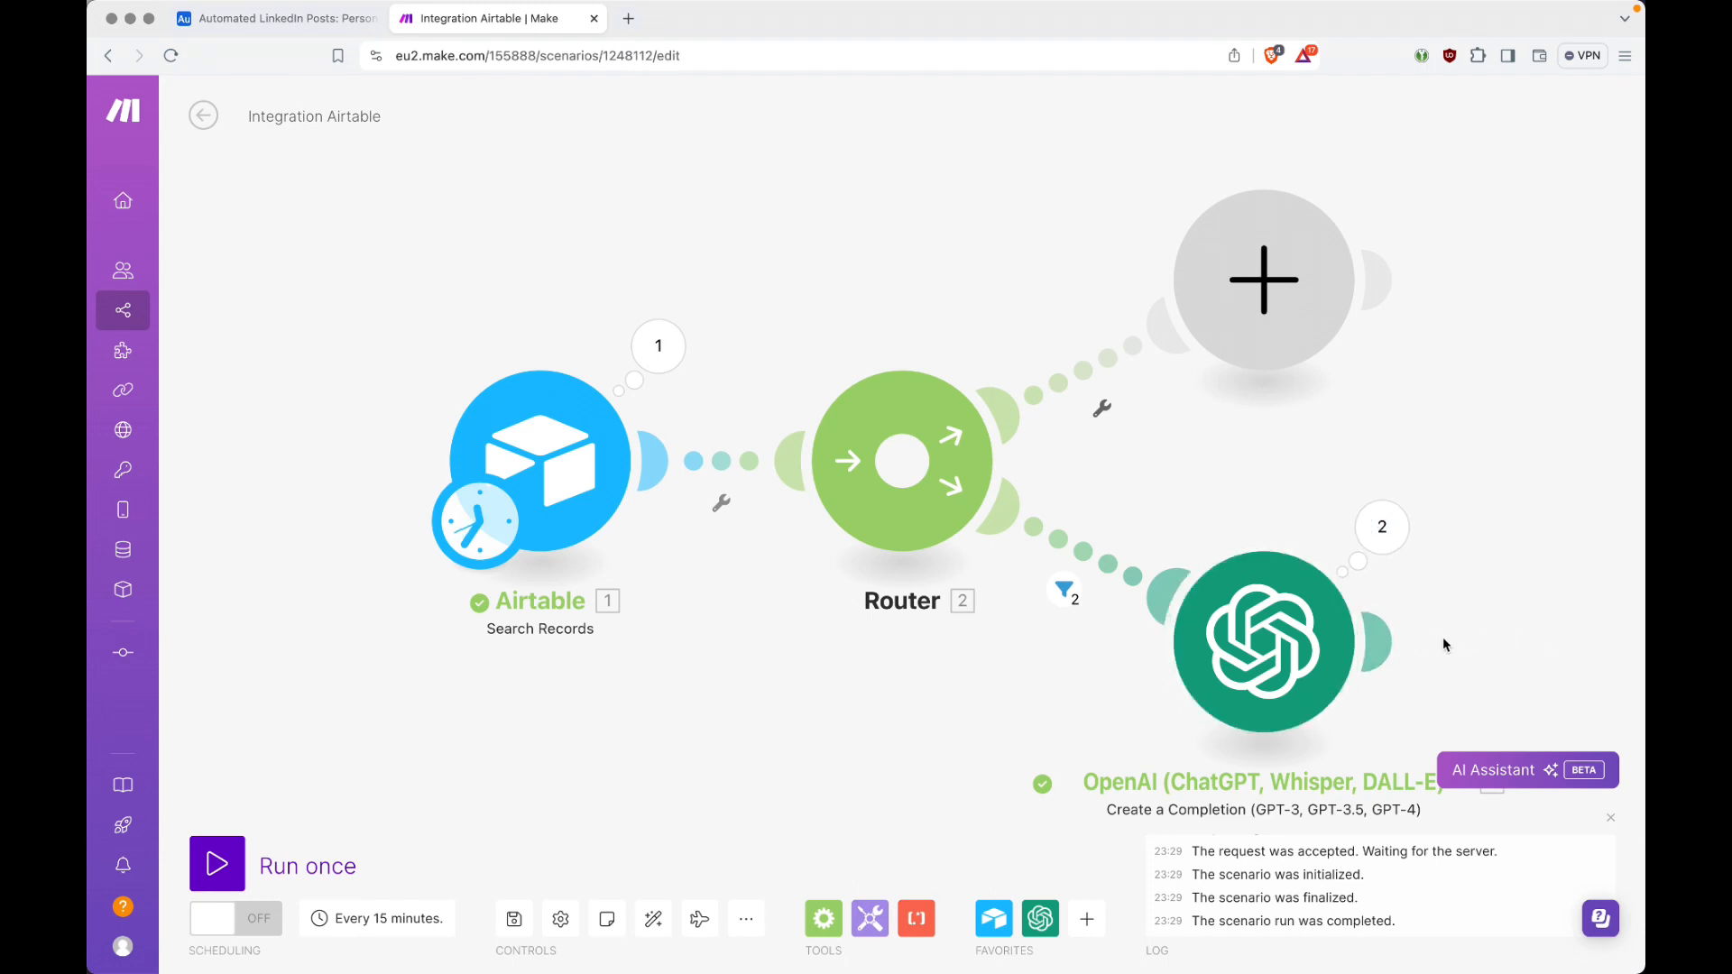
pyautogui.click(1380, 643)
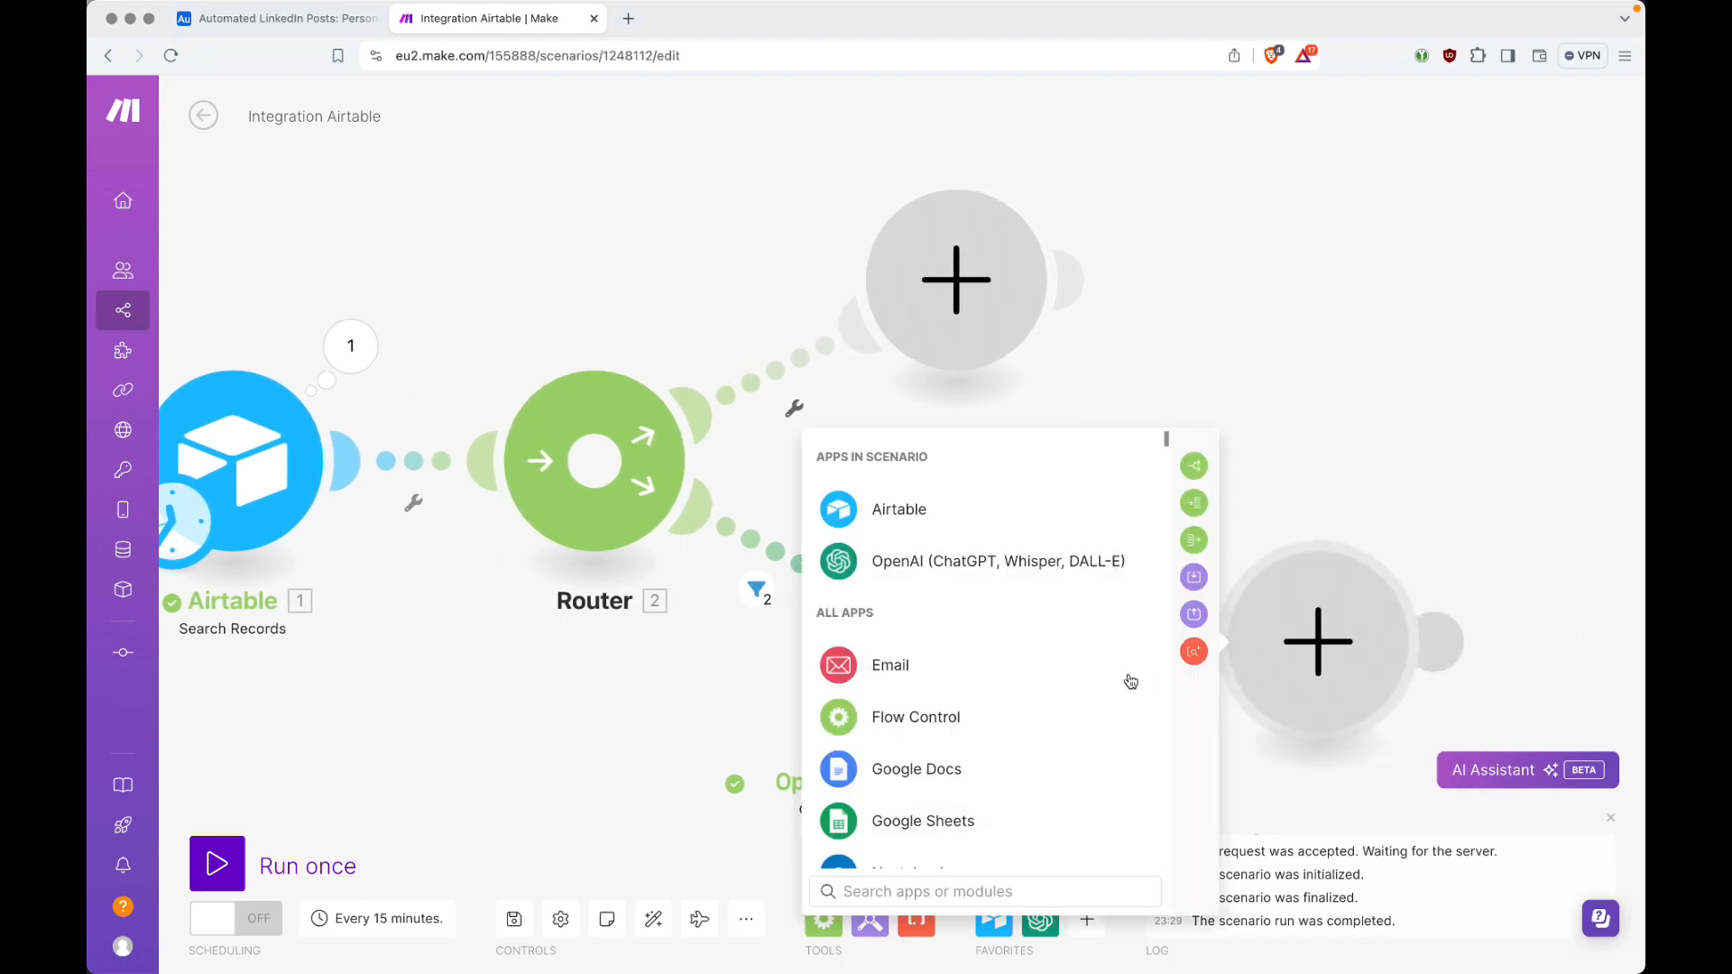
pyautogui.write('linke')
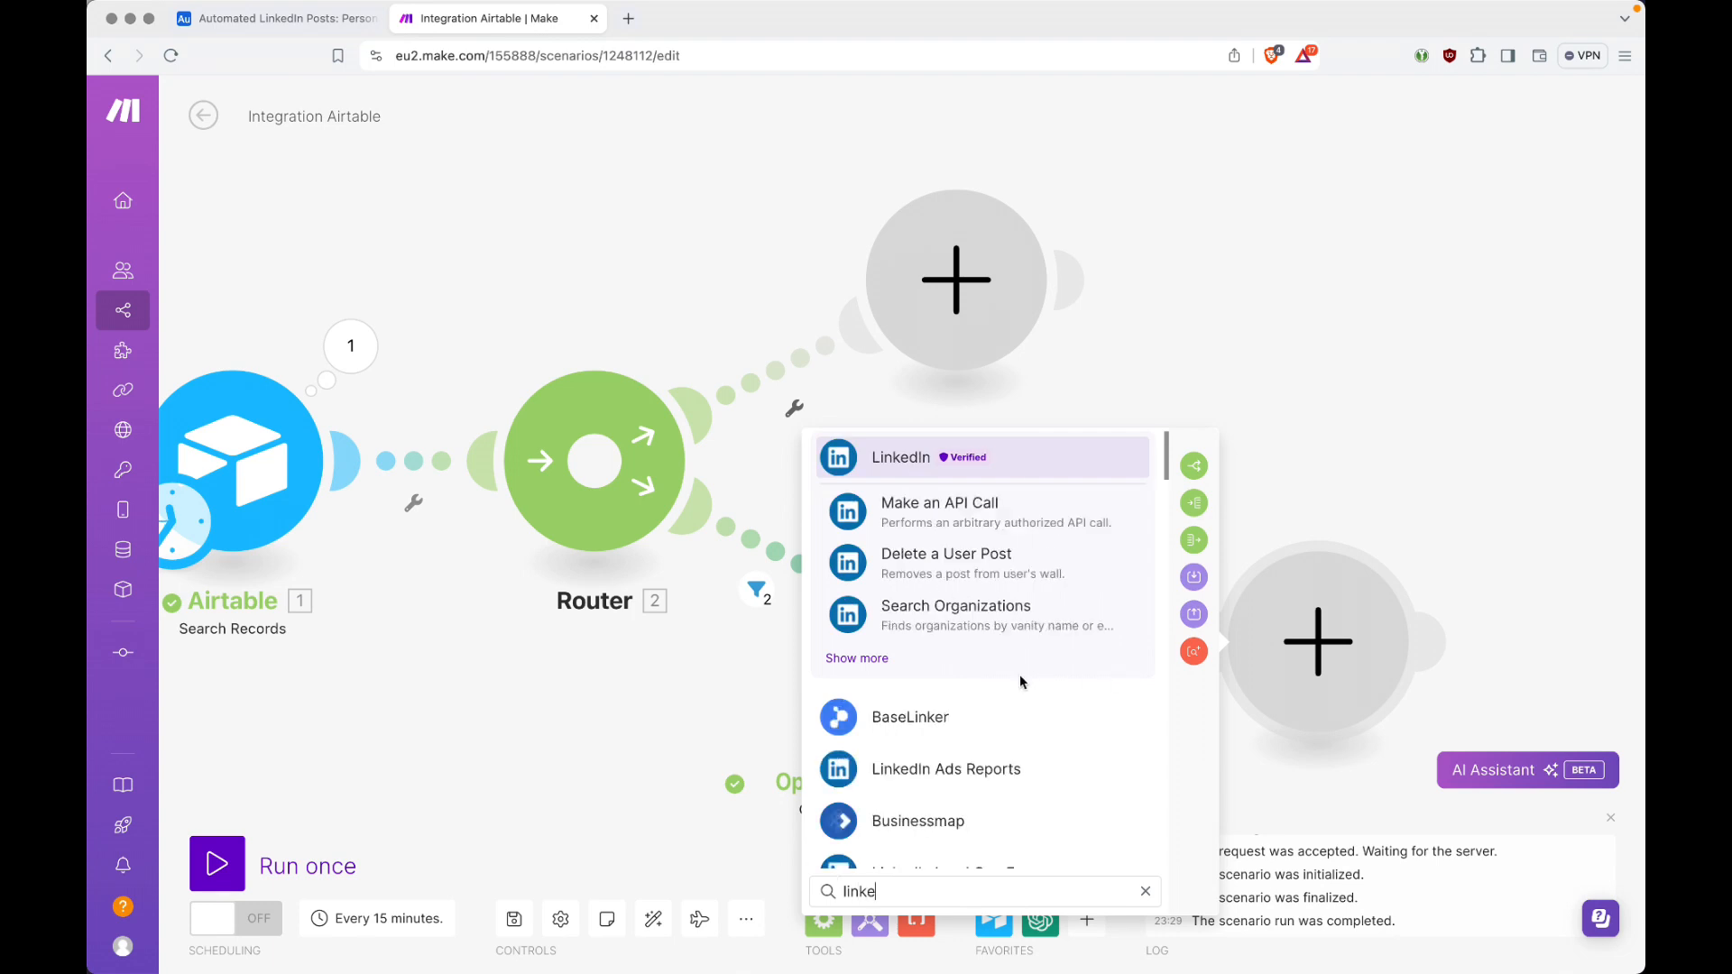
pyautogui.click(880, 661)
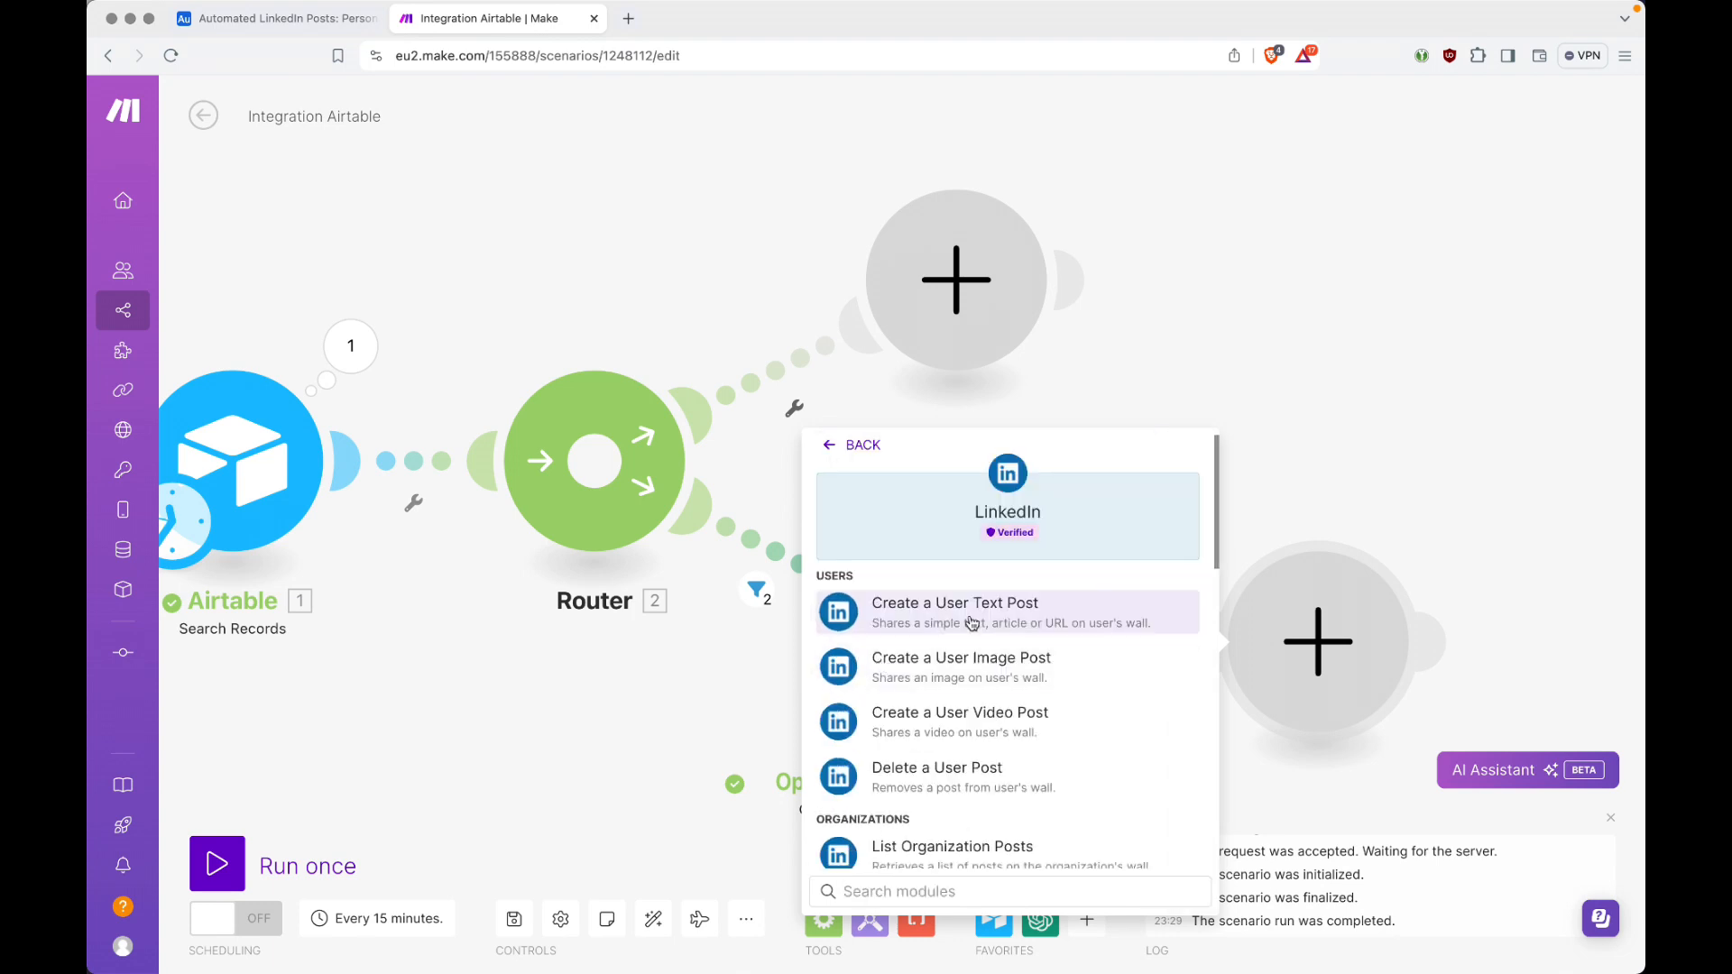
pyautogui.click(1022, 620)
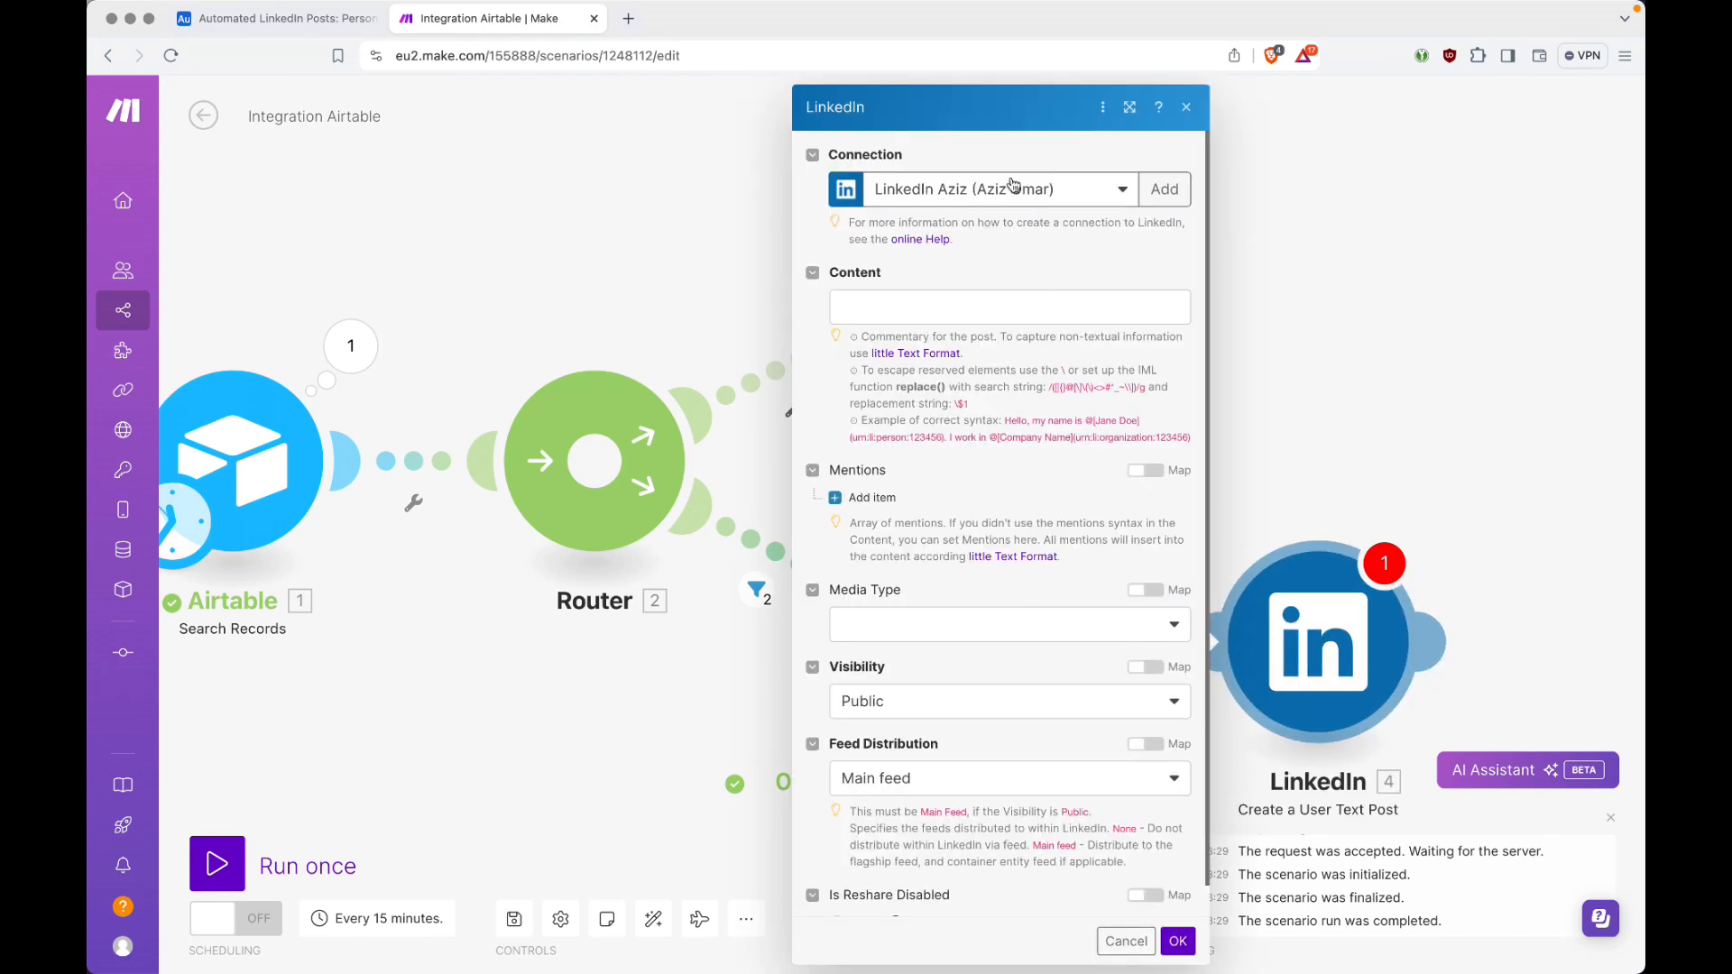
pyautogui.click(1172, 194)
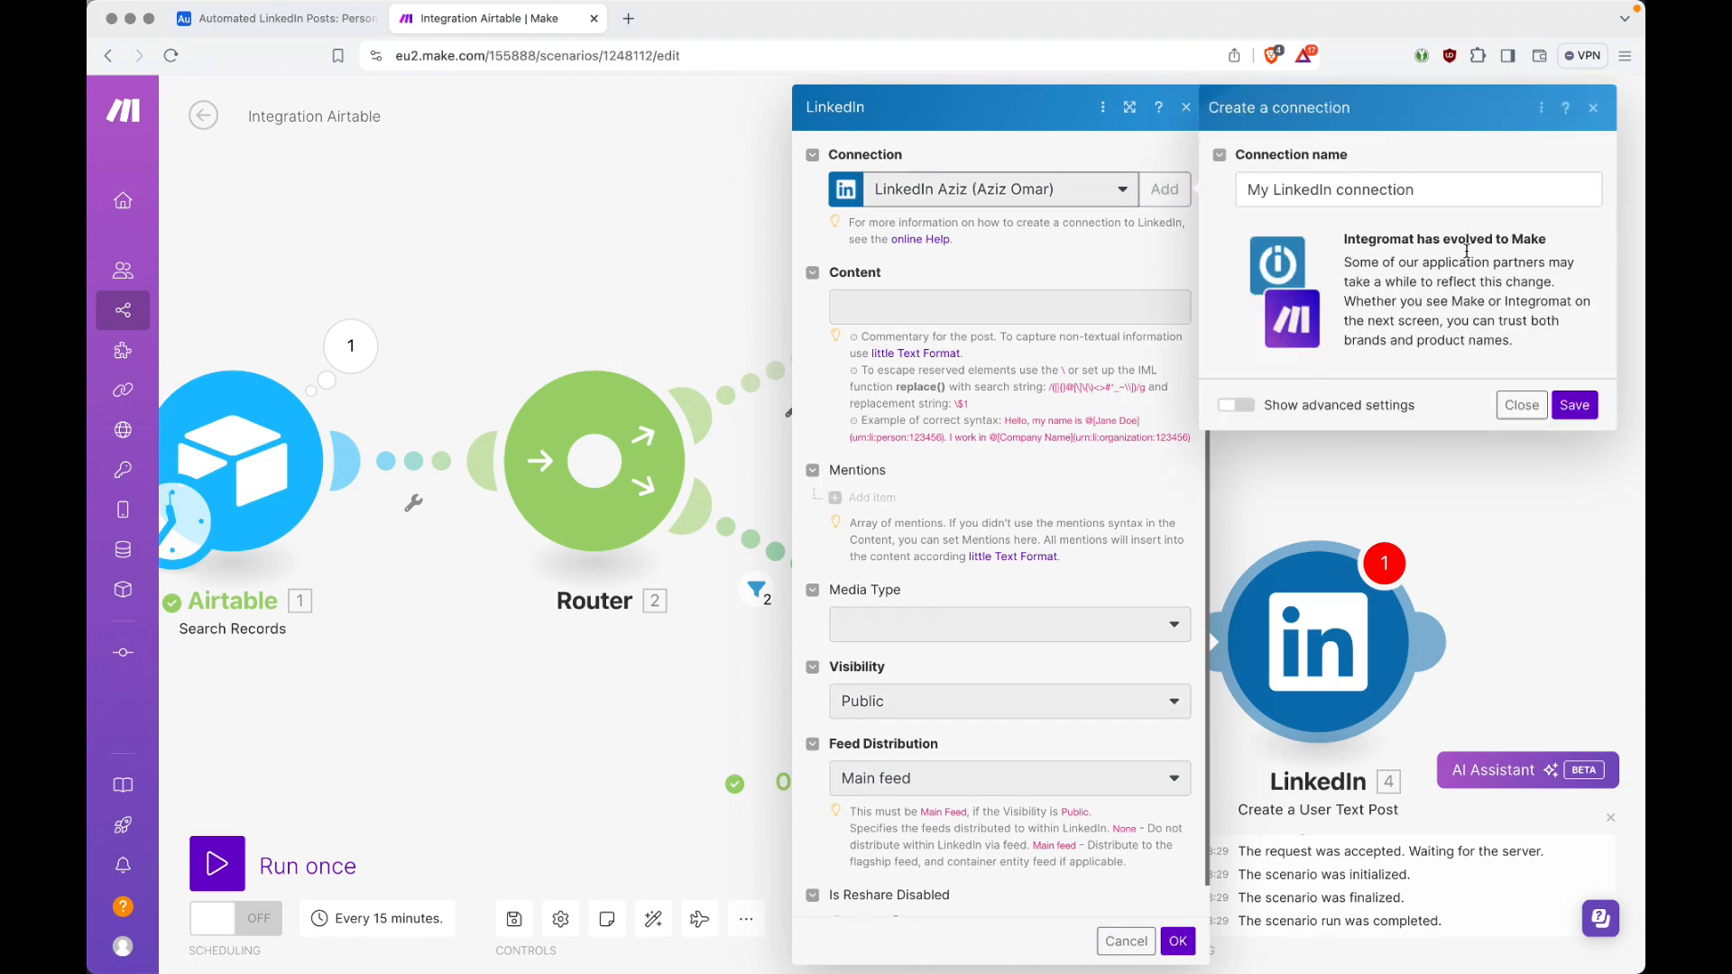
pyautogui.click(1519, 411)
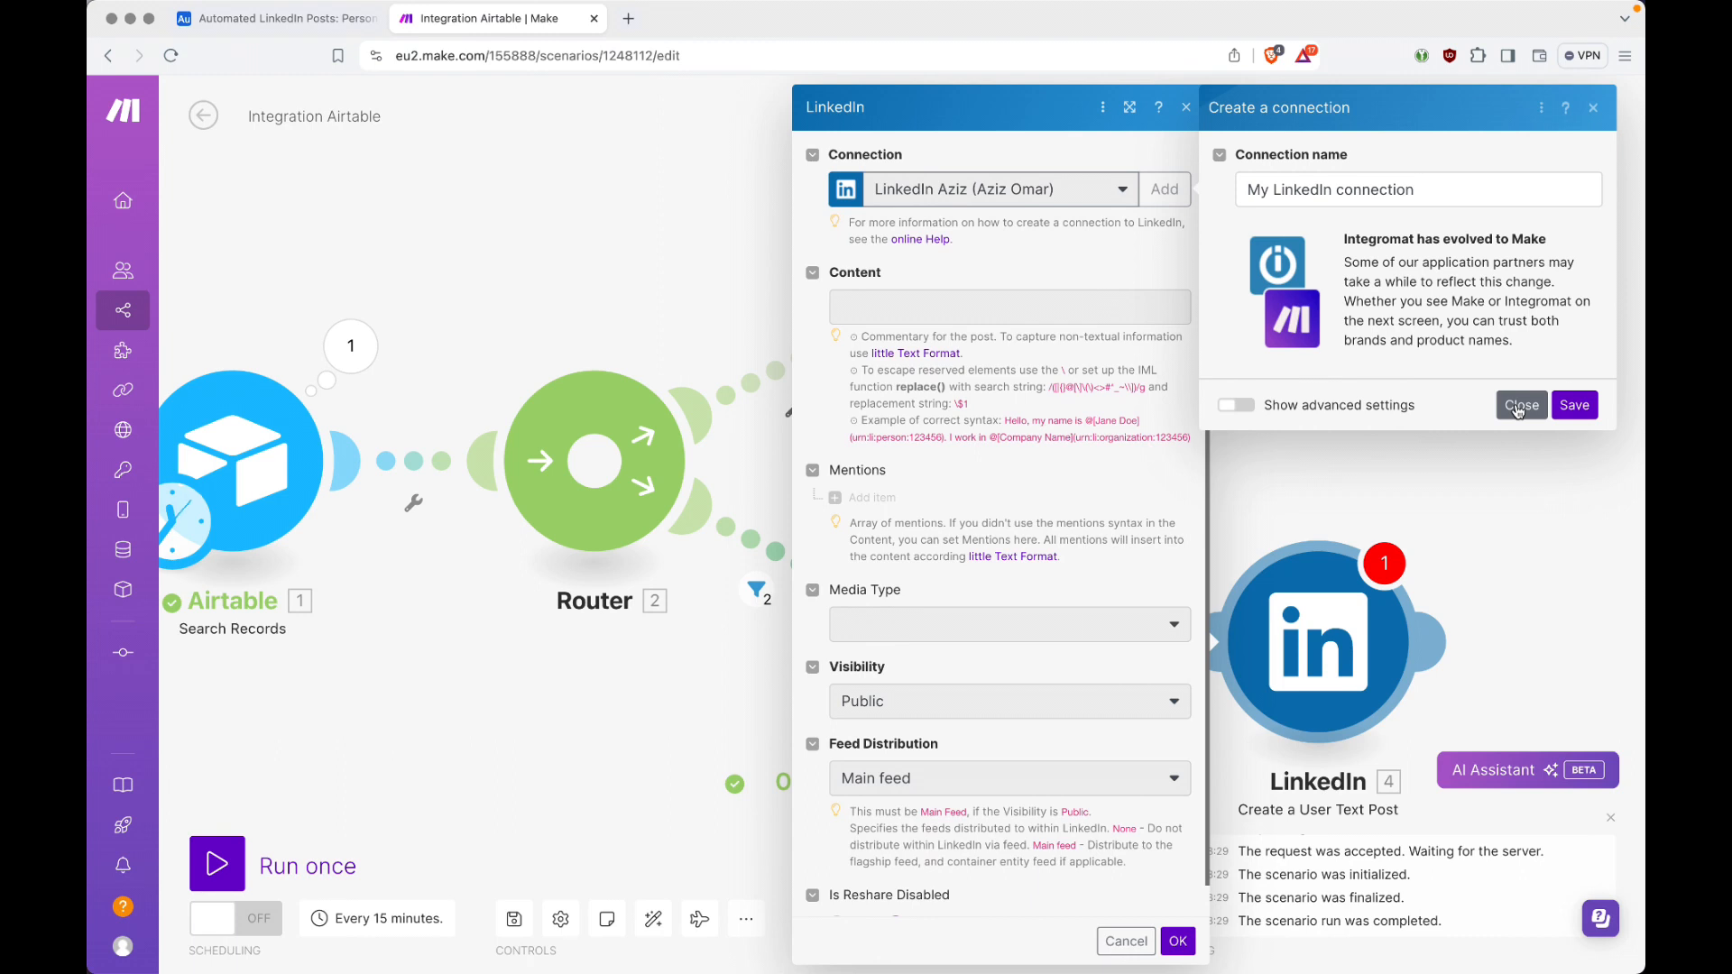
pyautogui.click(1521, 405)
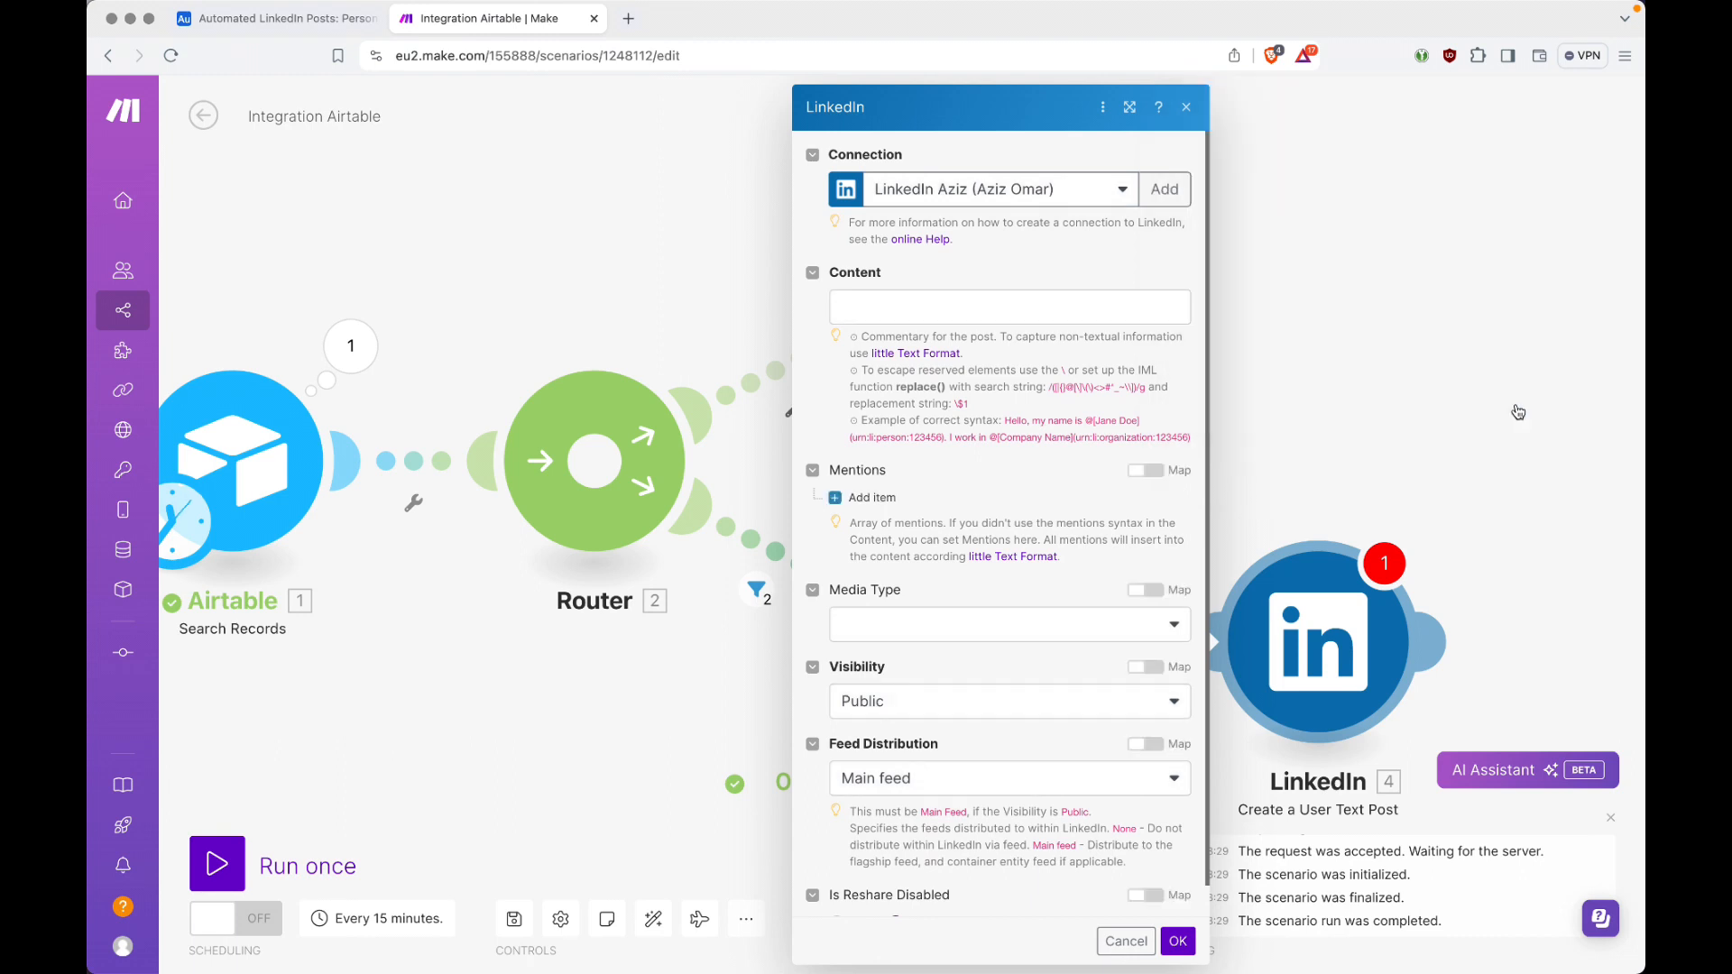
# Step: Map the OpenAI module's Result into the LinkedIn post's Content
pyautogui.click(955, 308)
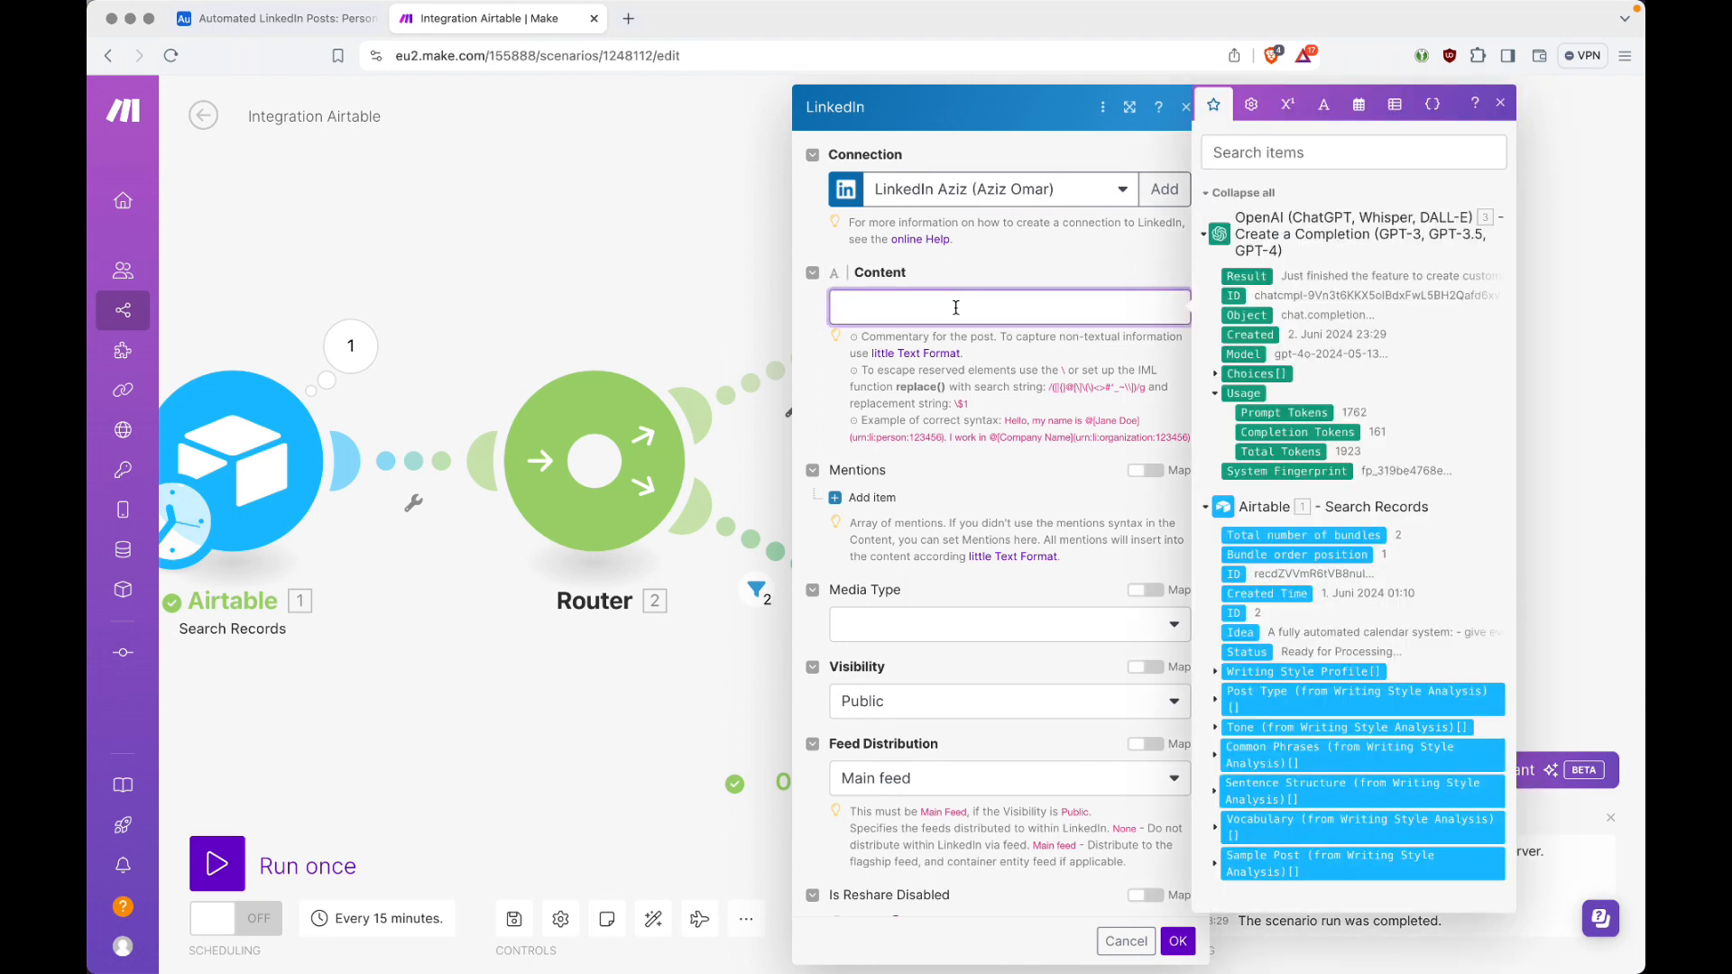
pyautogui.click(1270, 277)
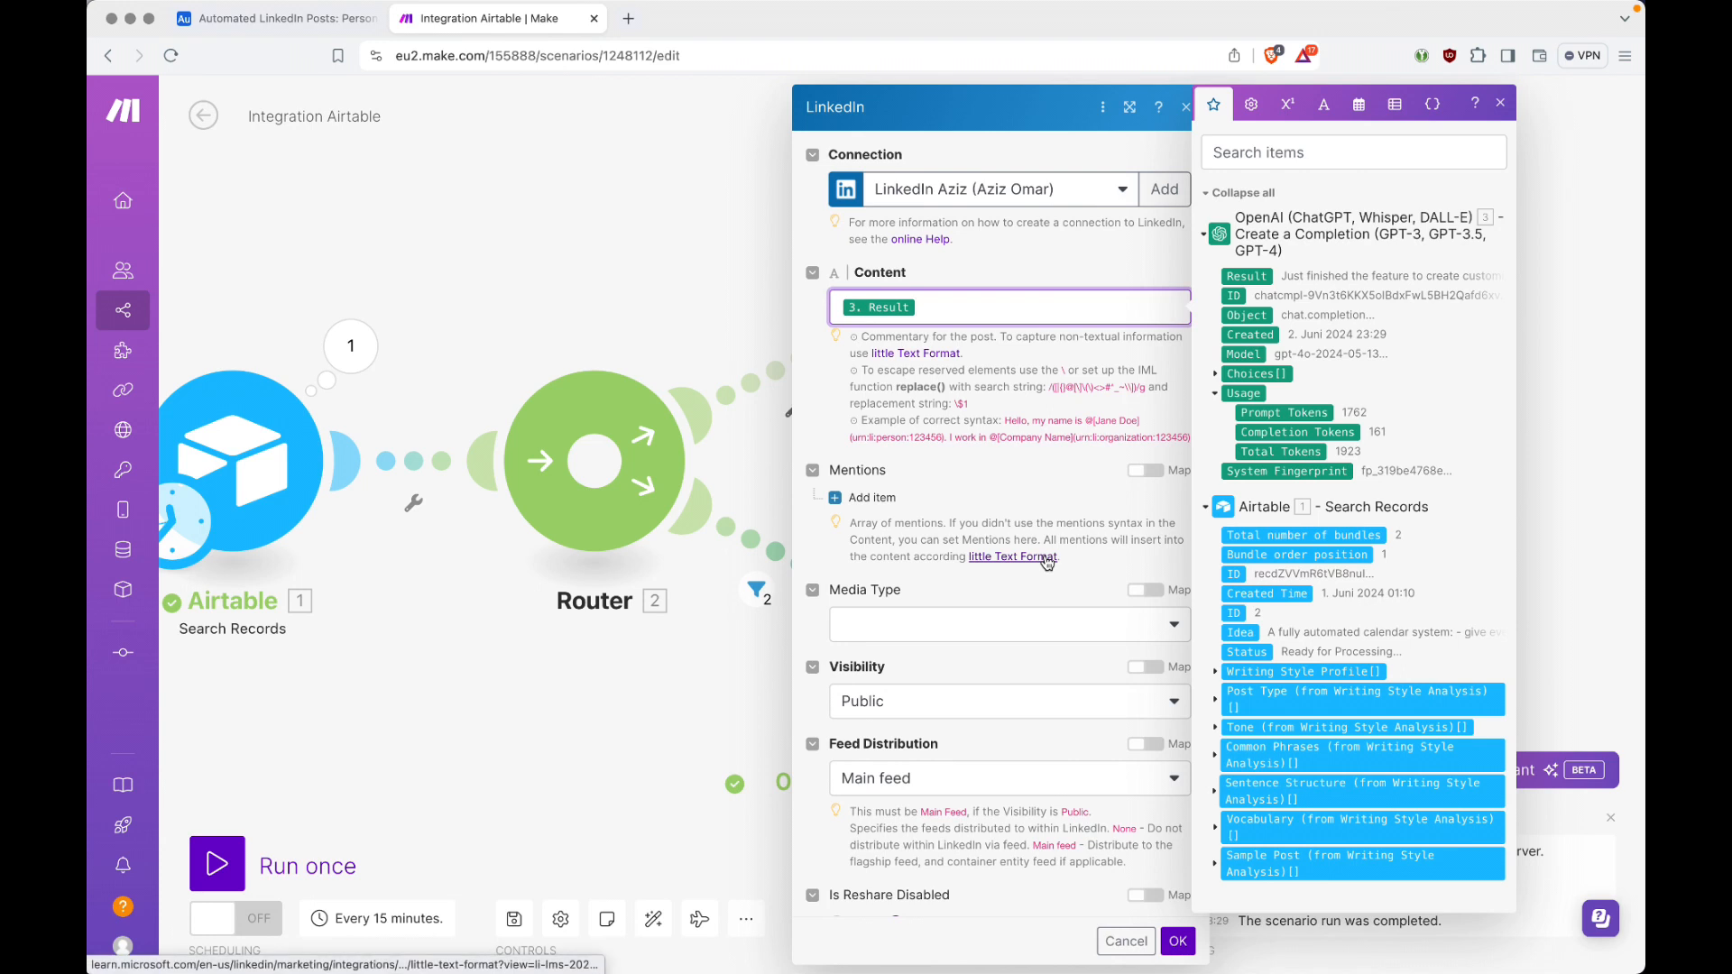
pyautogui.click(1037, 474)
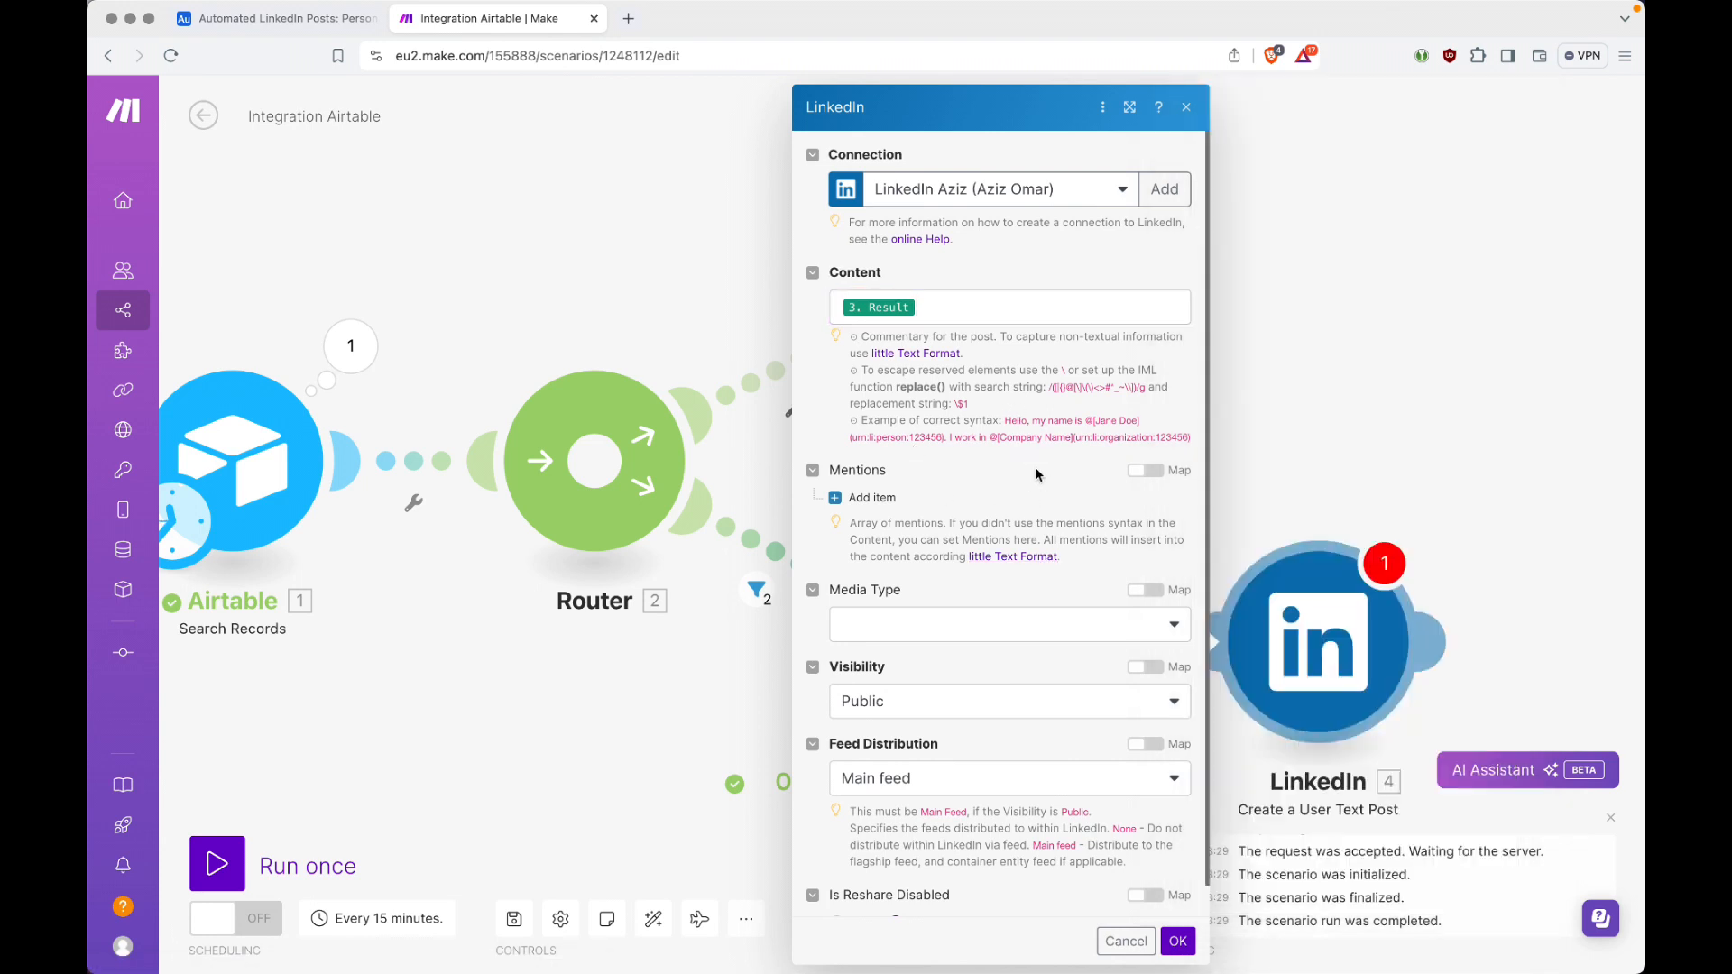
# Step: Check the Media Type, Visibility and Feed Distribution options, keep Media Type empty, Public and Main feed, and save the LinkedIn module
pyautogui.scroll(-1, 1036, 474)
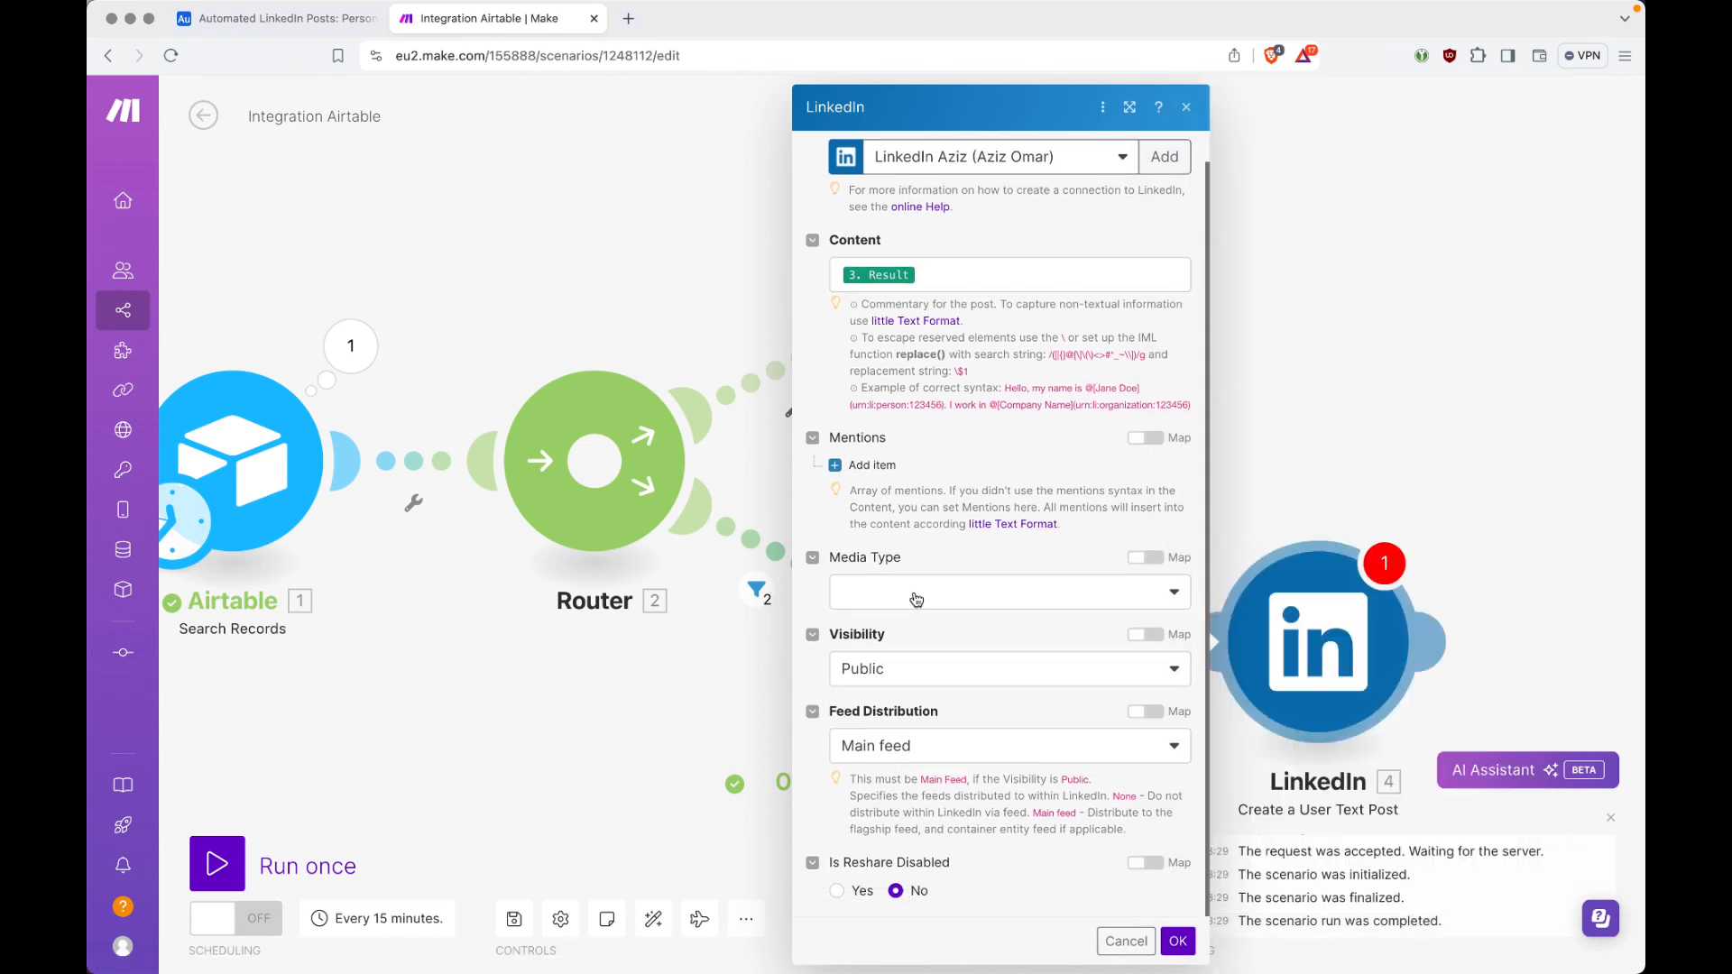
pyautogui.click(969, 602)
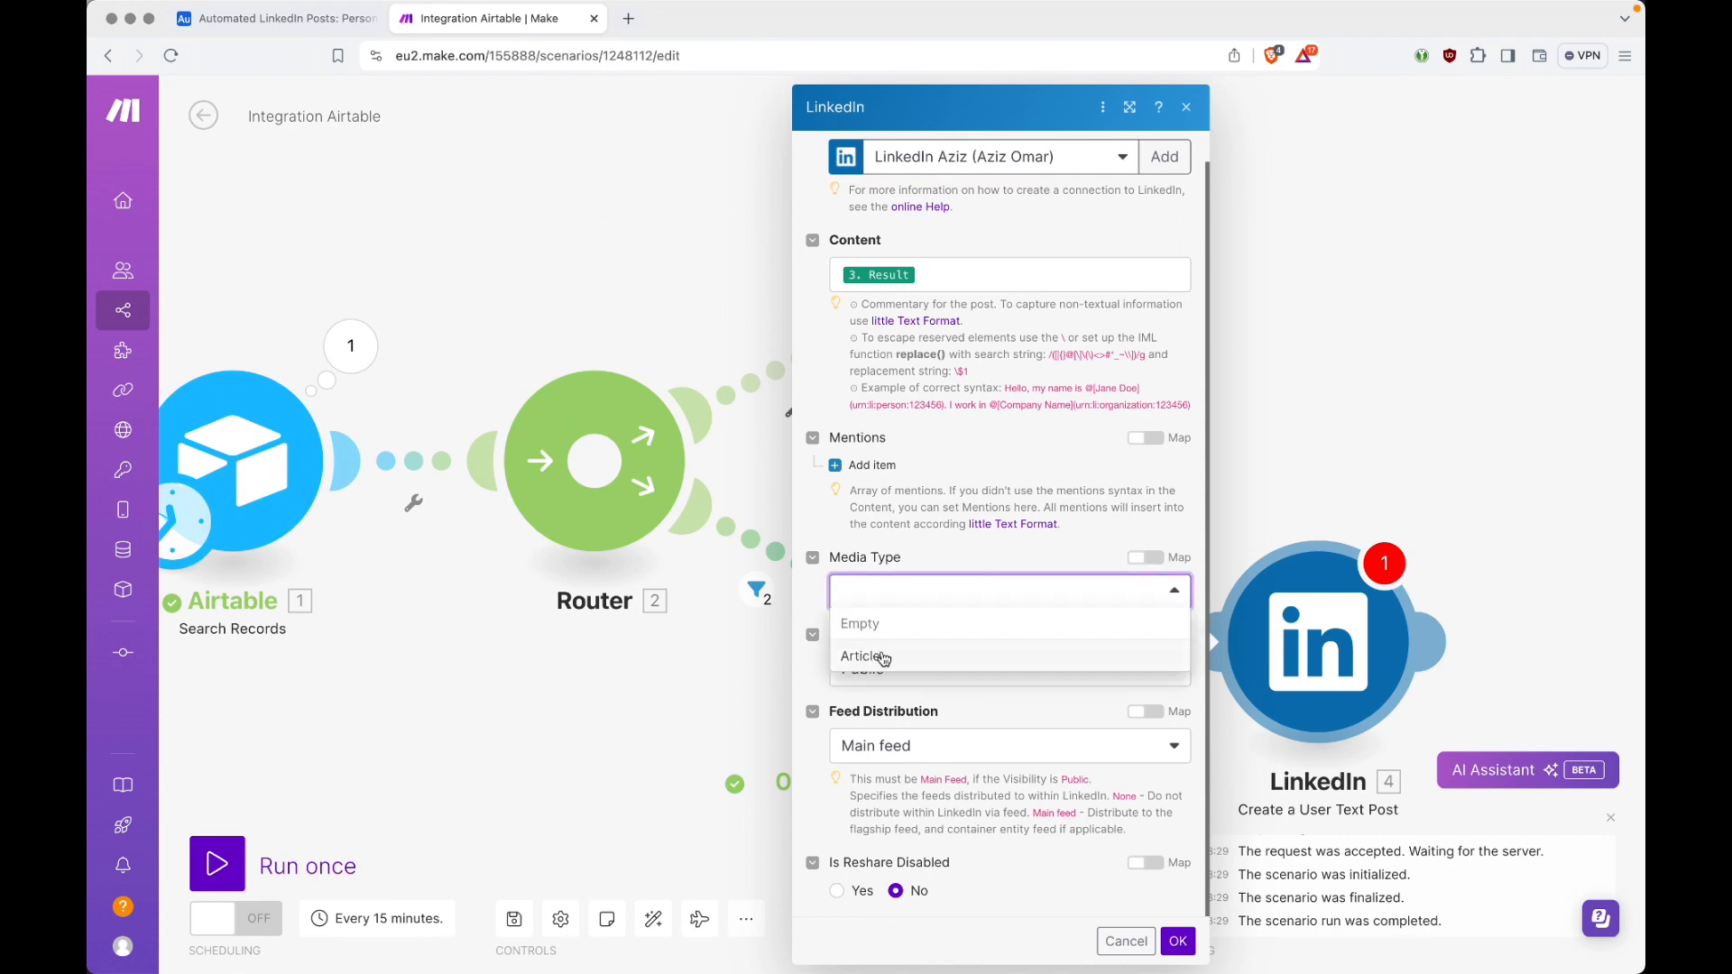
pyautogui.click(961, 559)
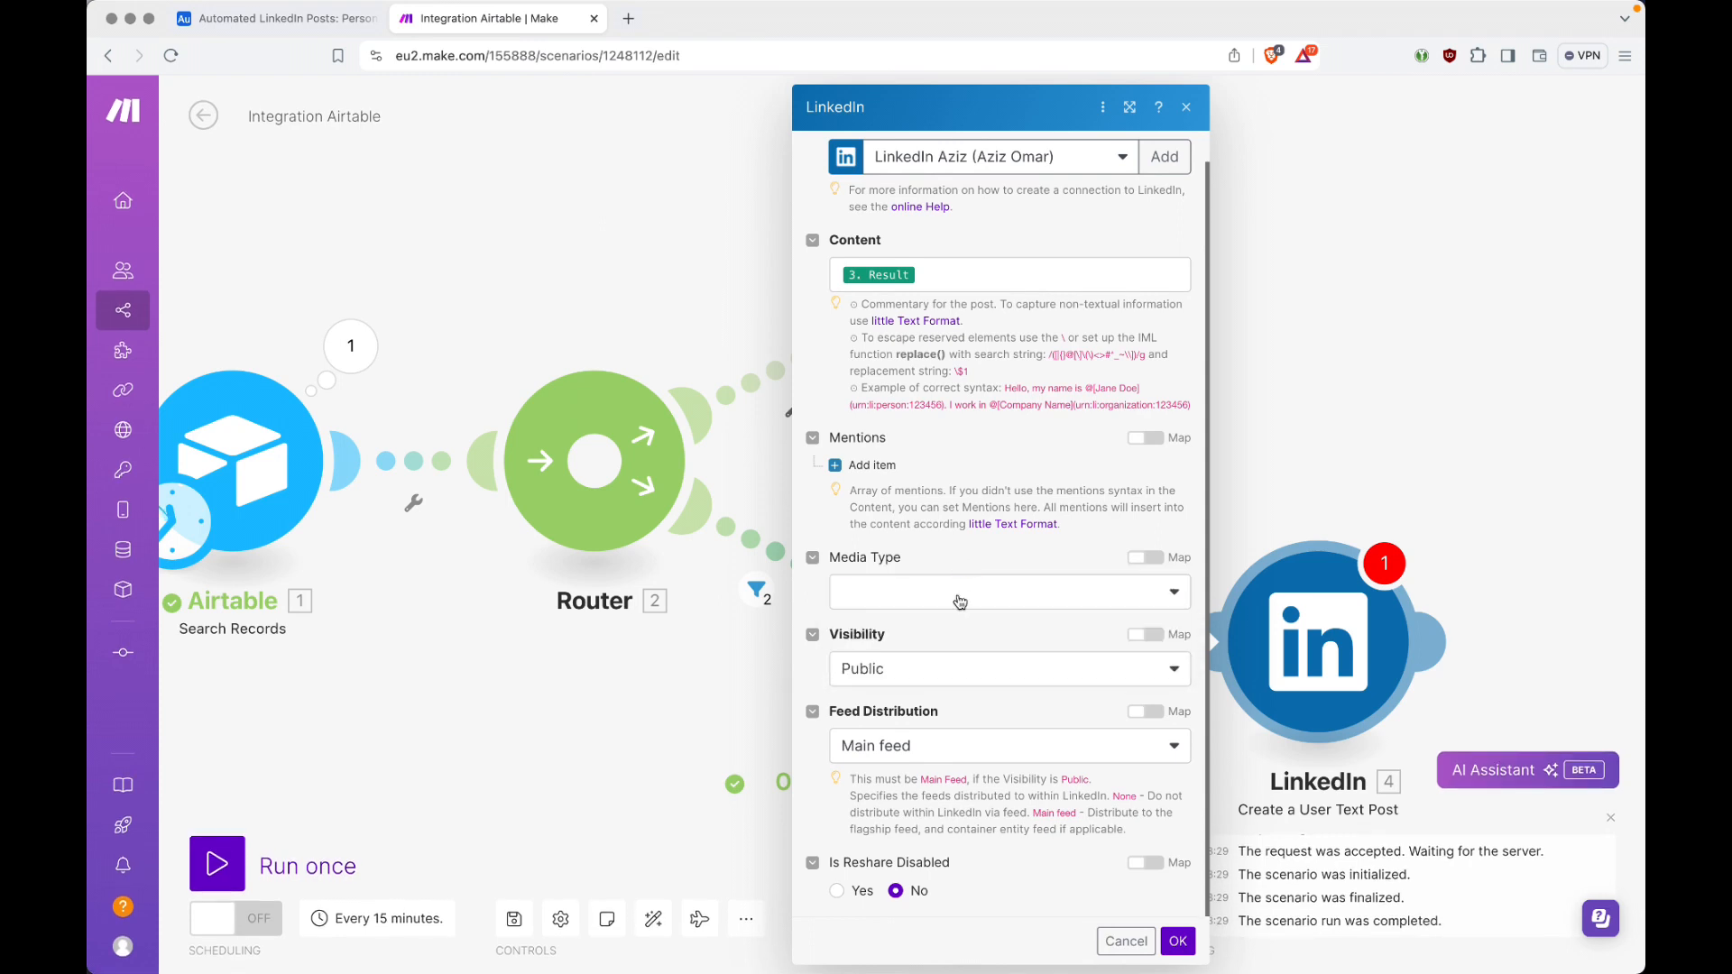
pyautogui.click(875, 673)
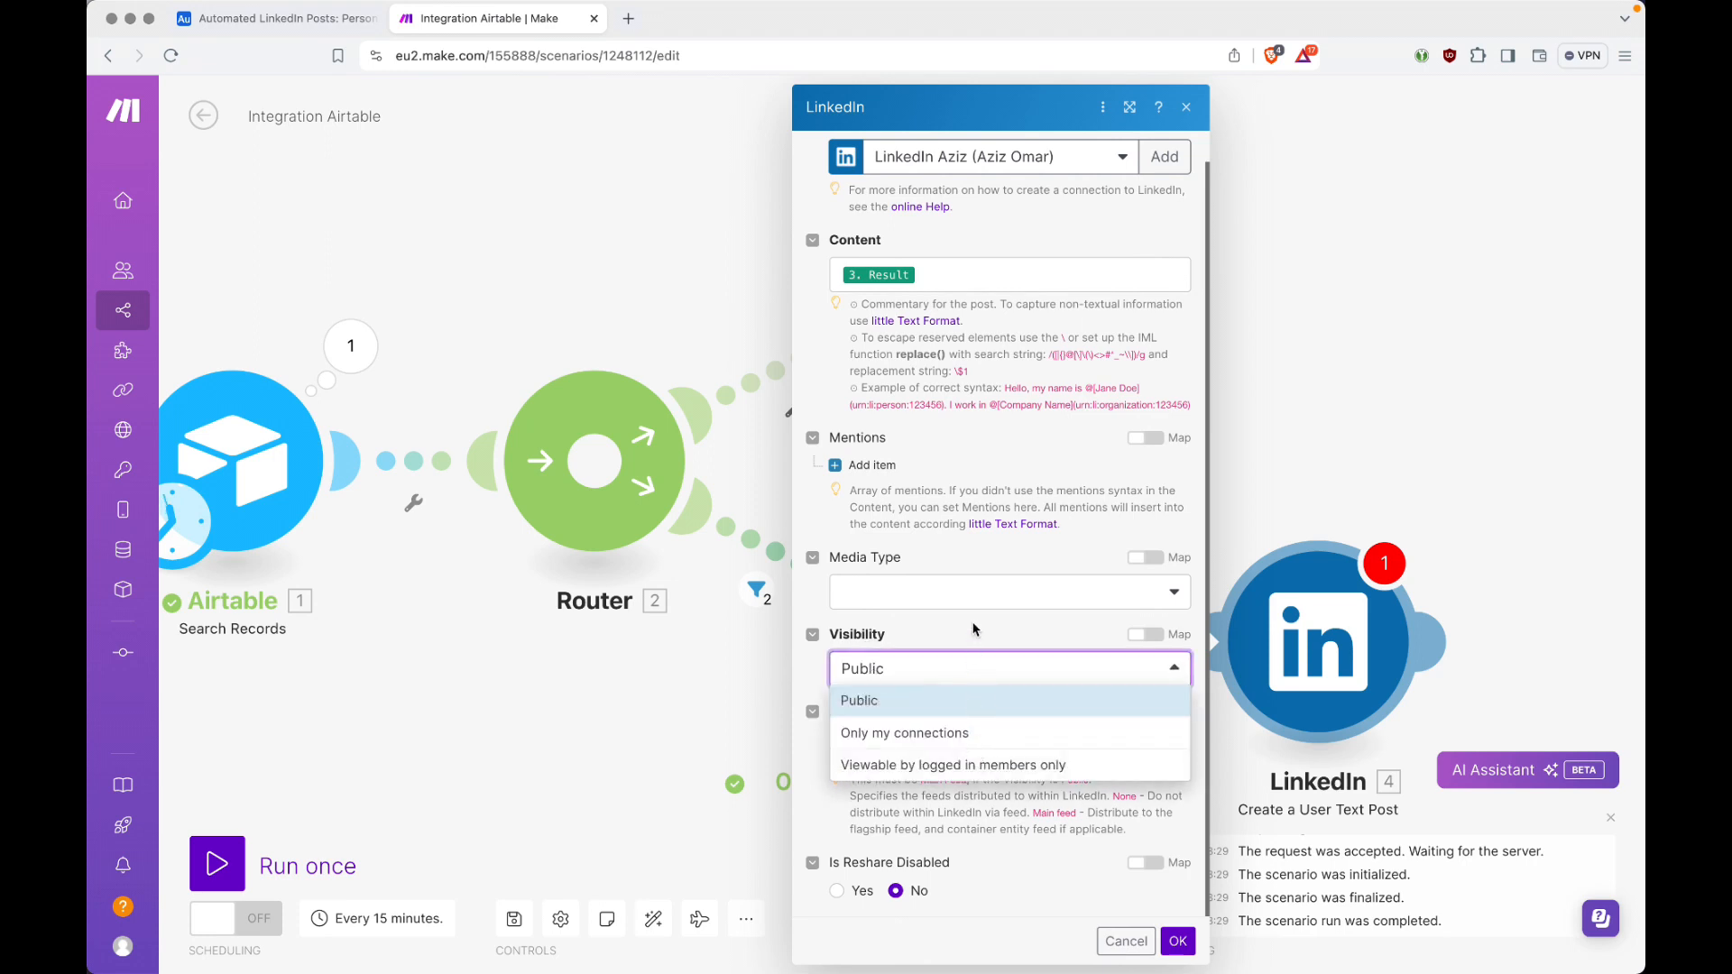
pyautogui.click(1009, 624)
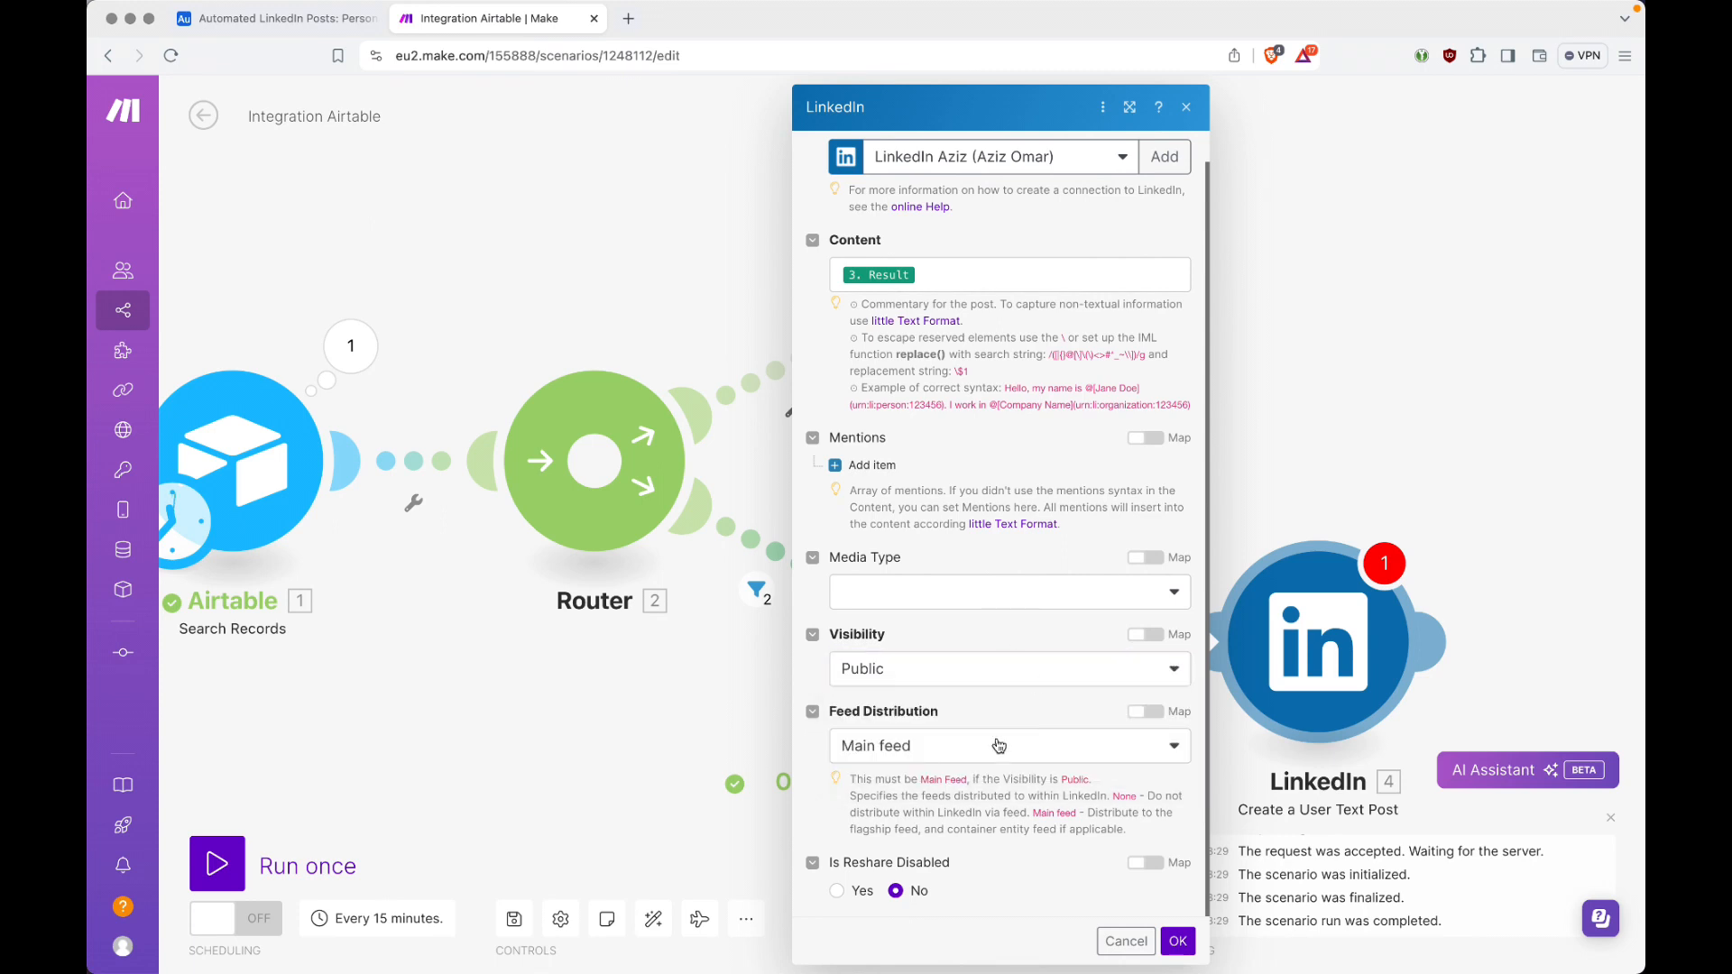
pyautogui.click(958, 746)
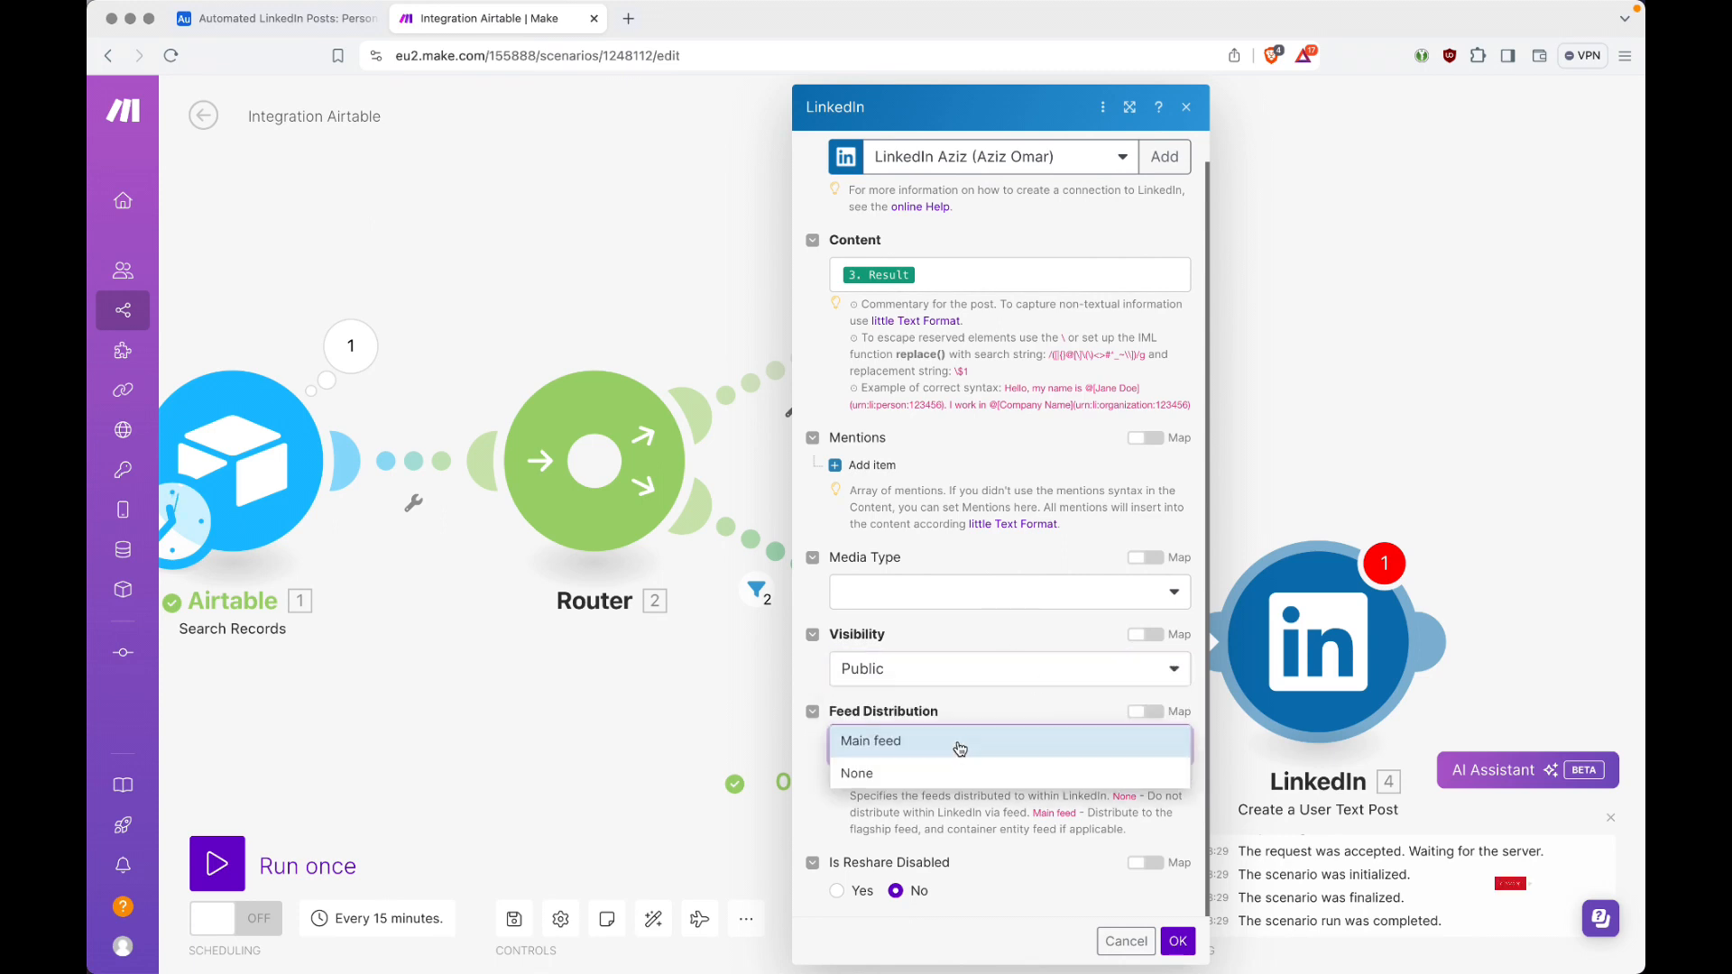
pyautogui.click(992, 705)
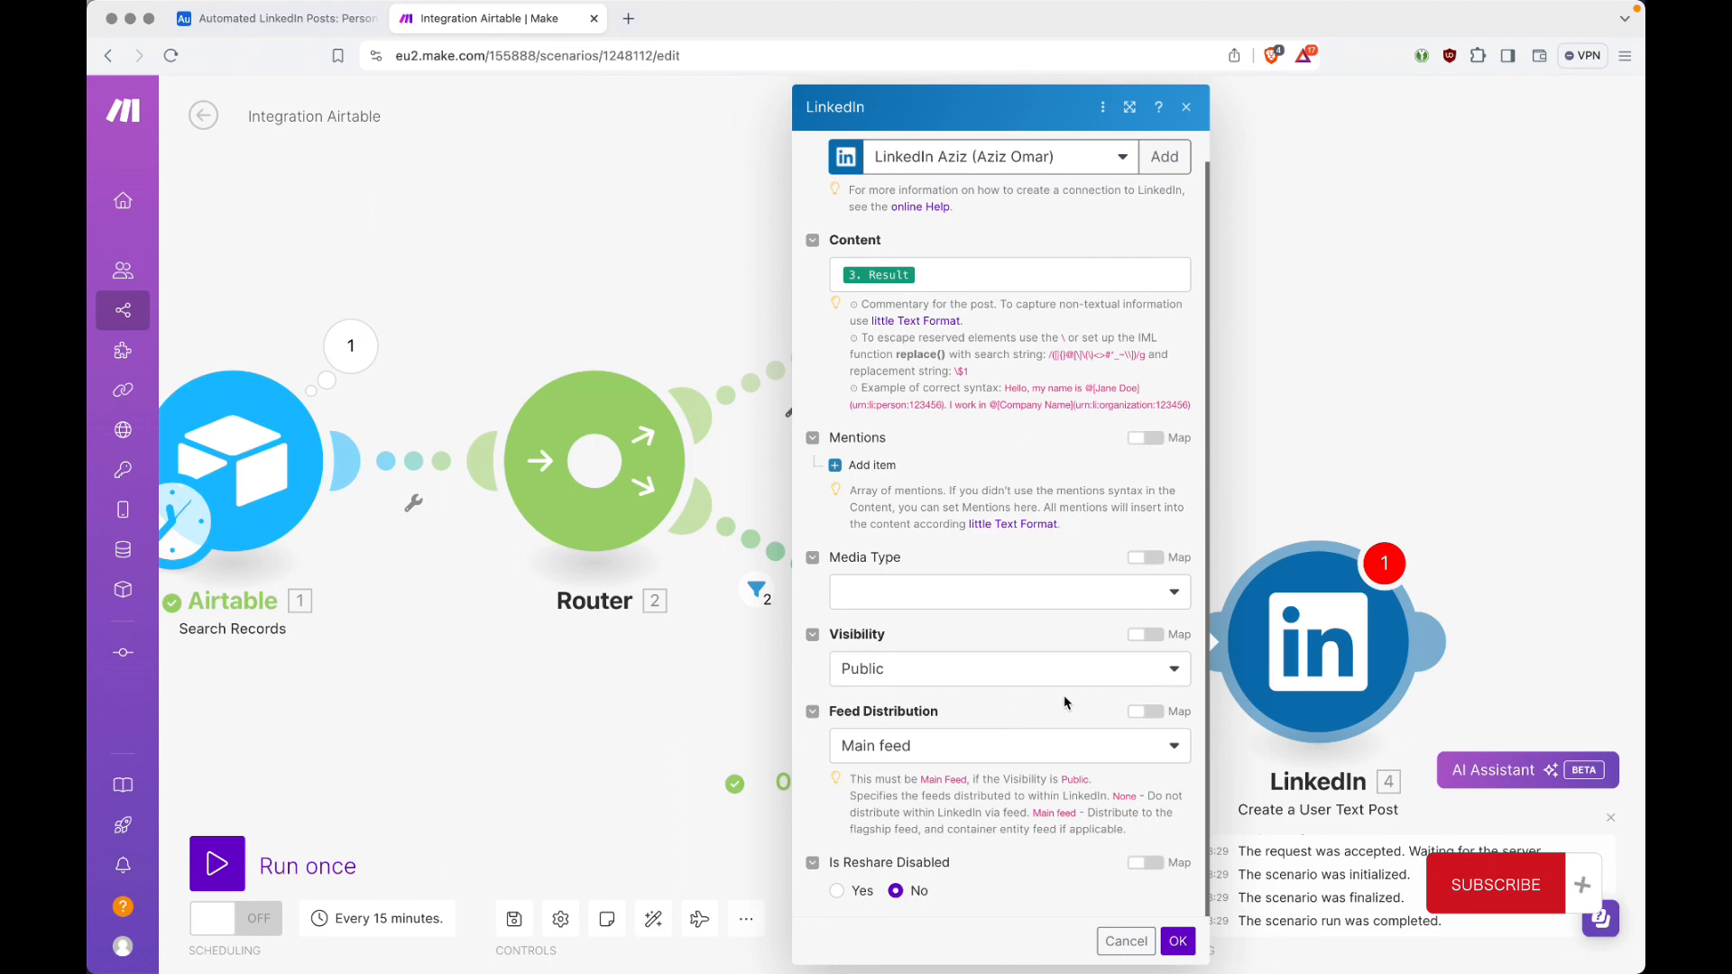
pyautogui.click(1178, 941)
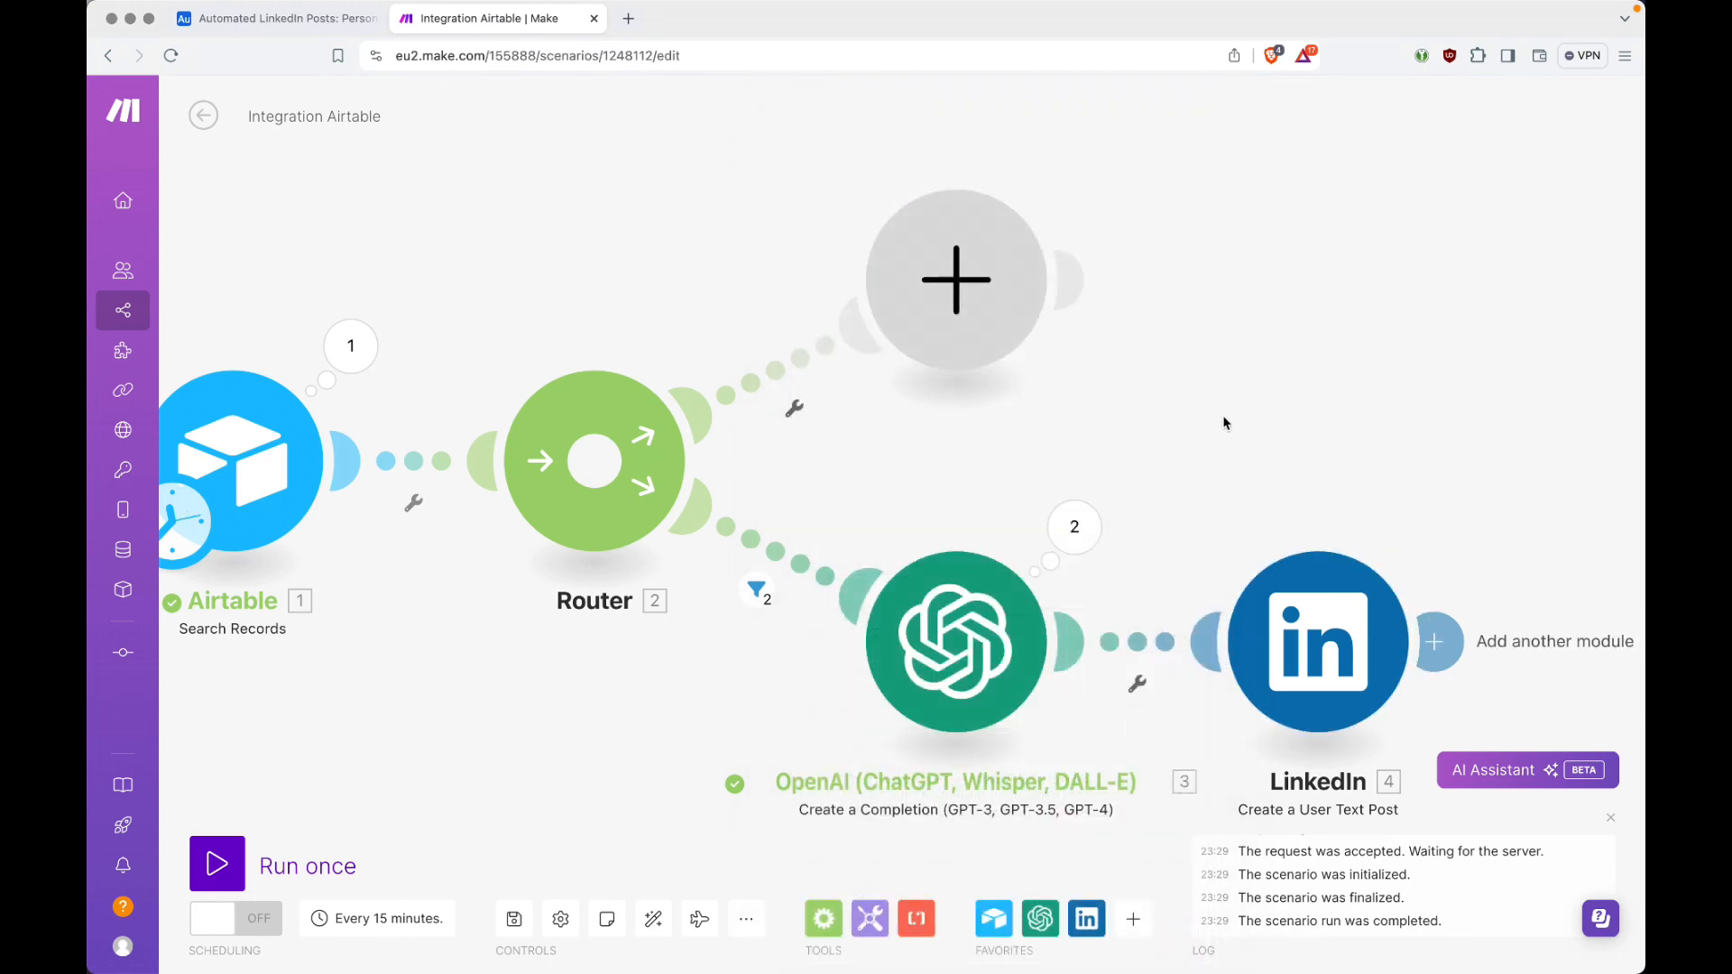
# Step: Auto-align the modules and filter the Router's empty route on Airtable's Total number of bundles being numerically equal to 0
pyautogui.click(653, 919)
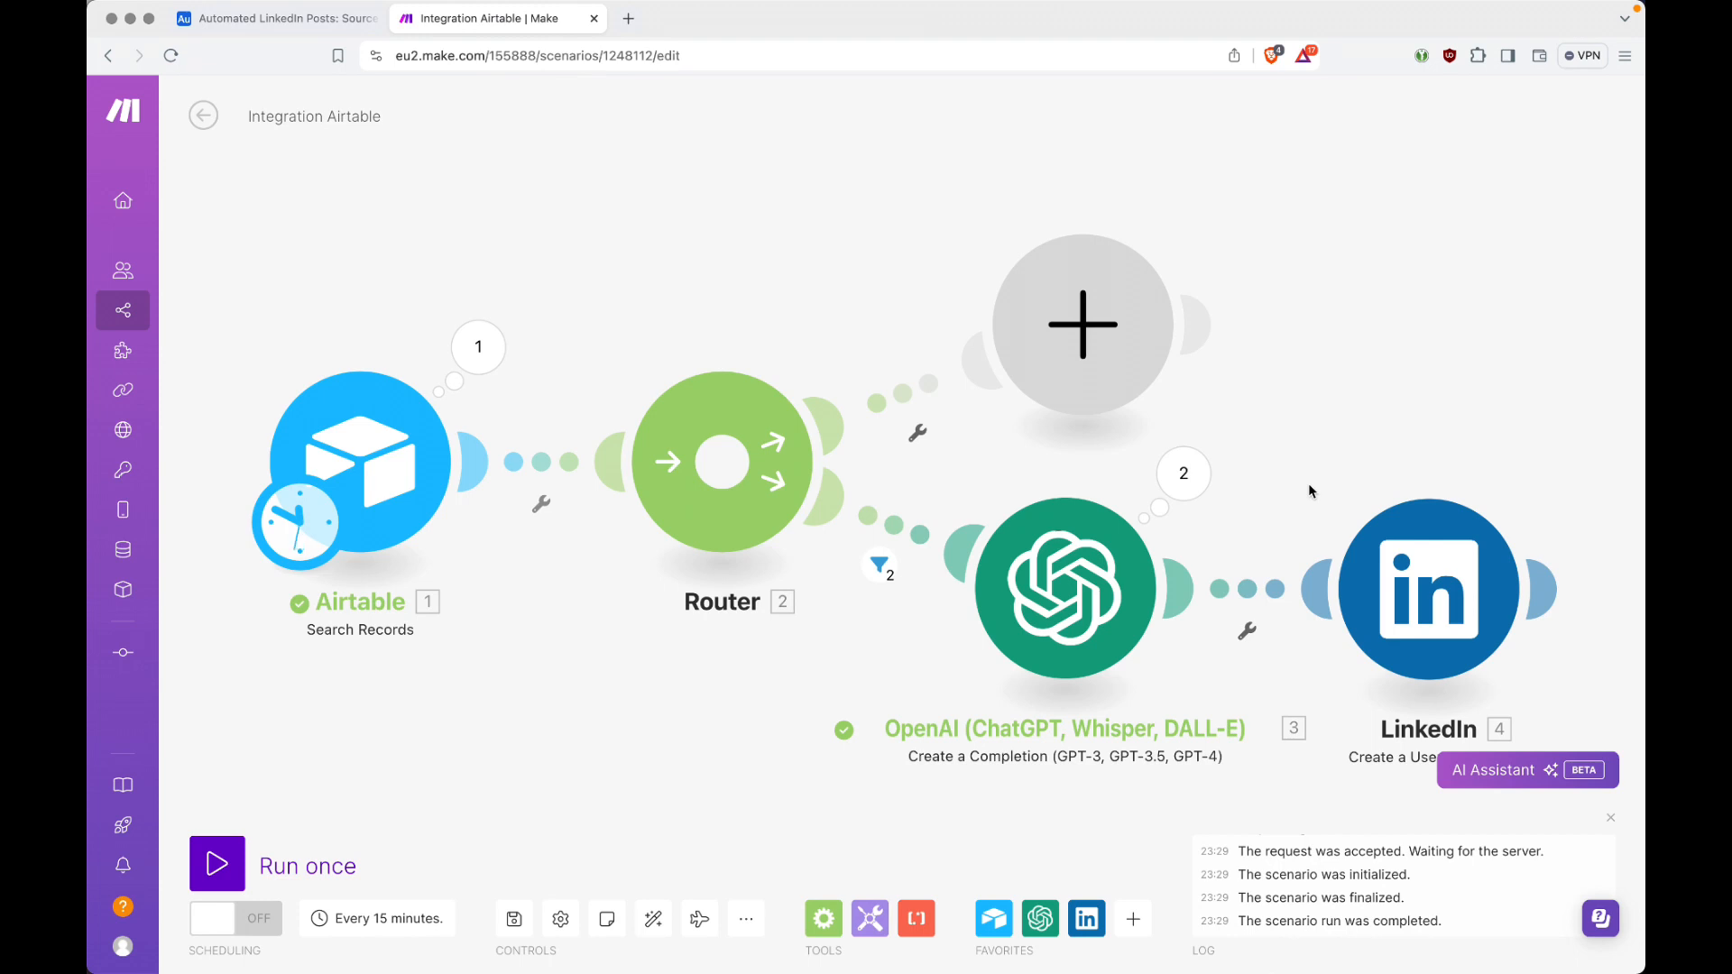
pyautogui.click(920, 437)
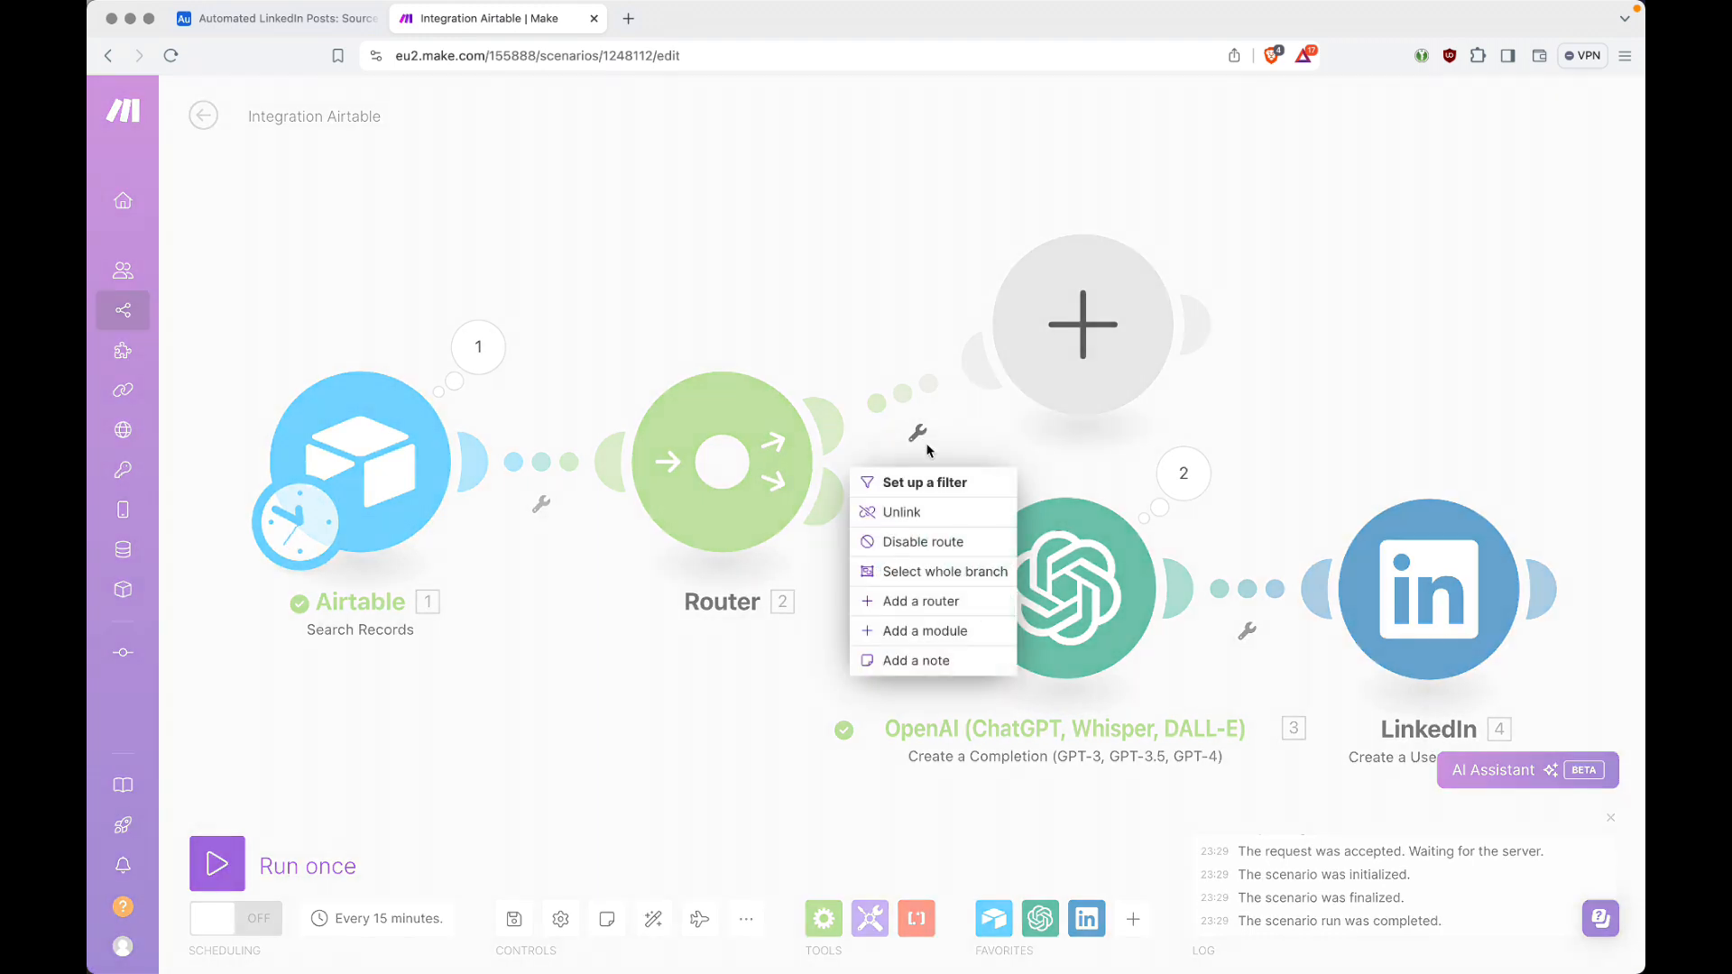
pyautogui.click(933, 483)
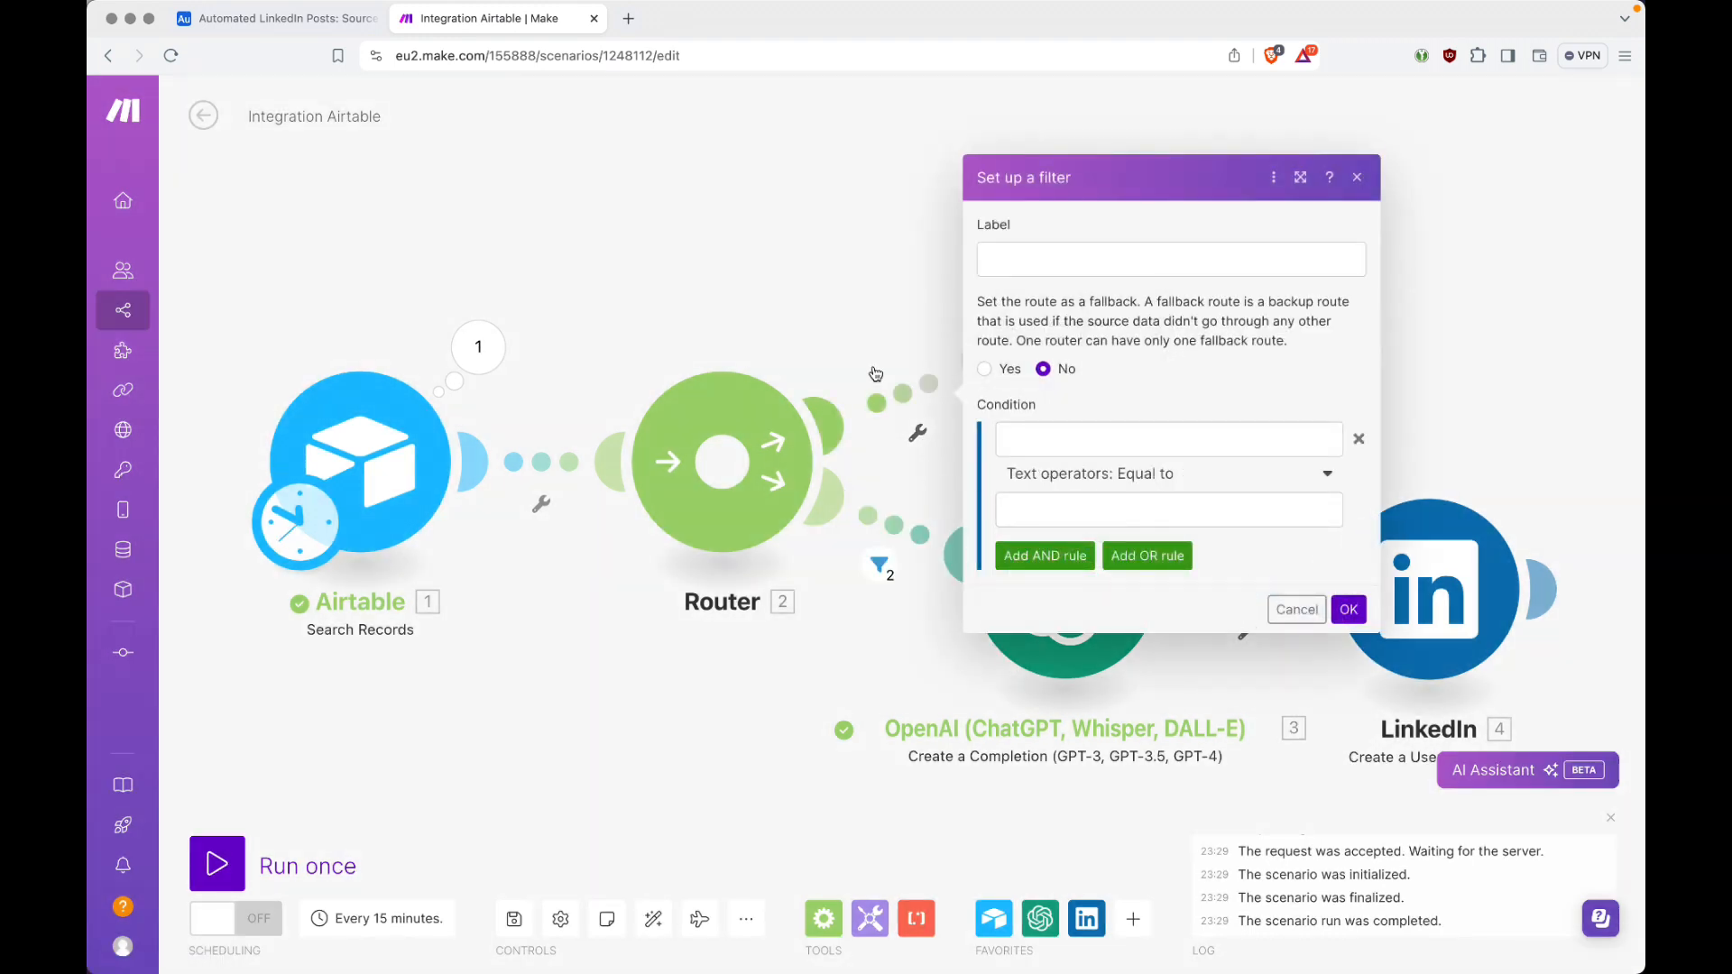
pyautogui.click(1095, 436)
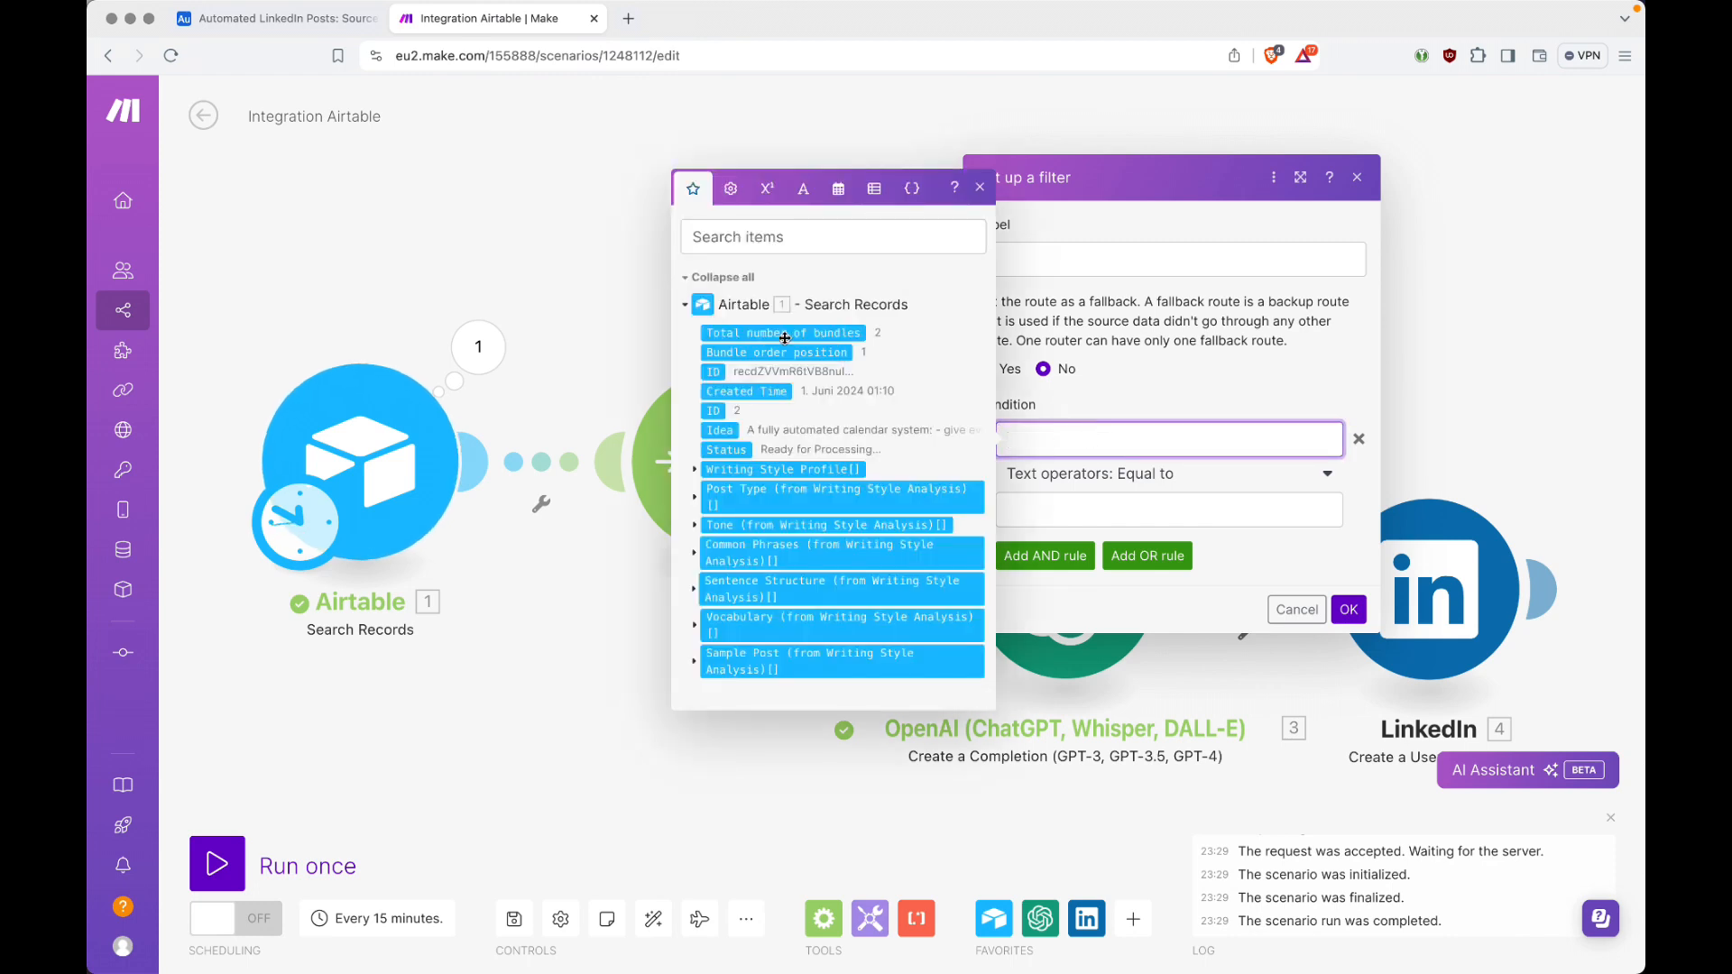
pyautogui.click(814, 335)
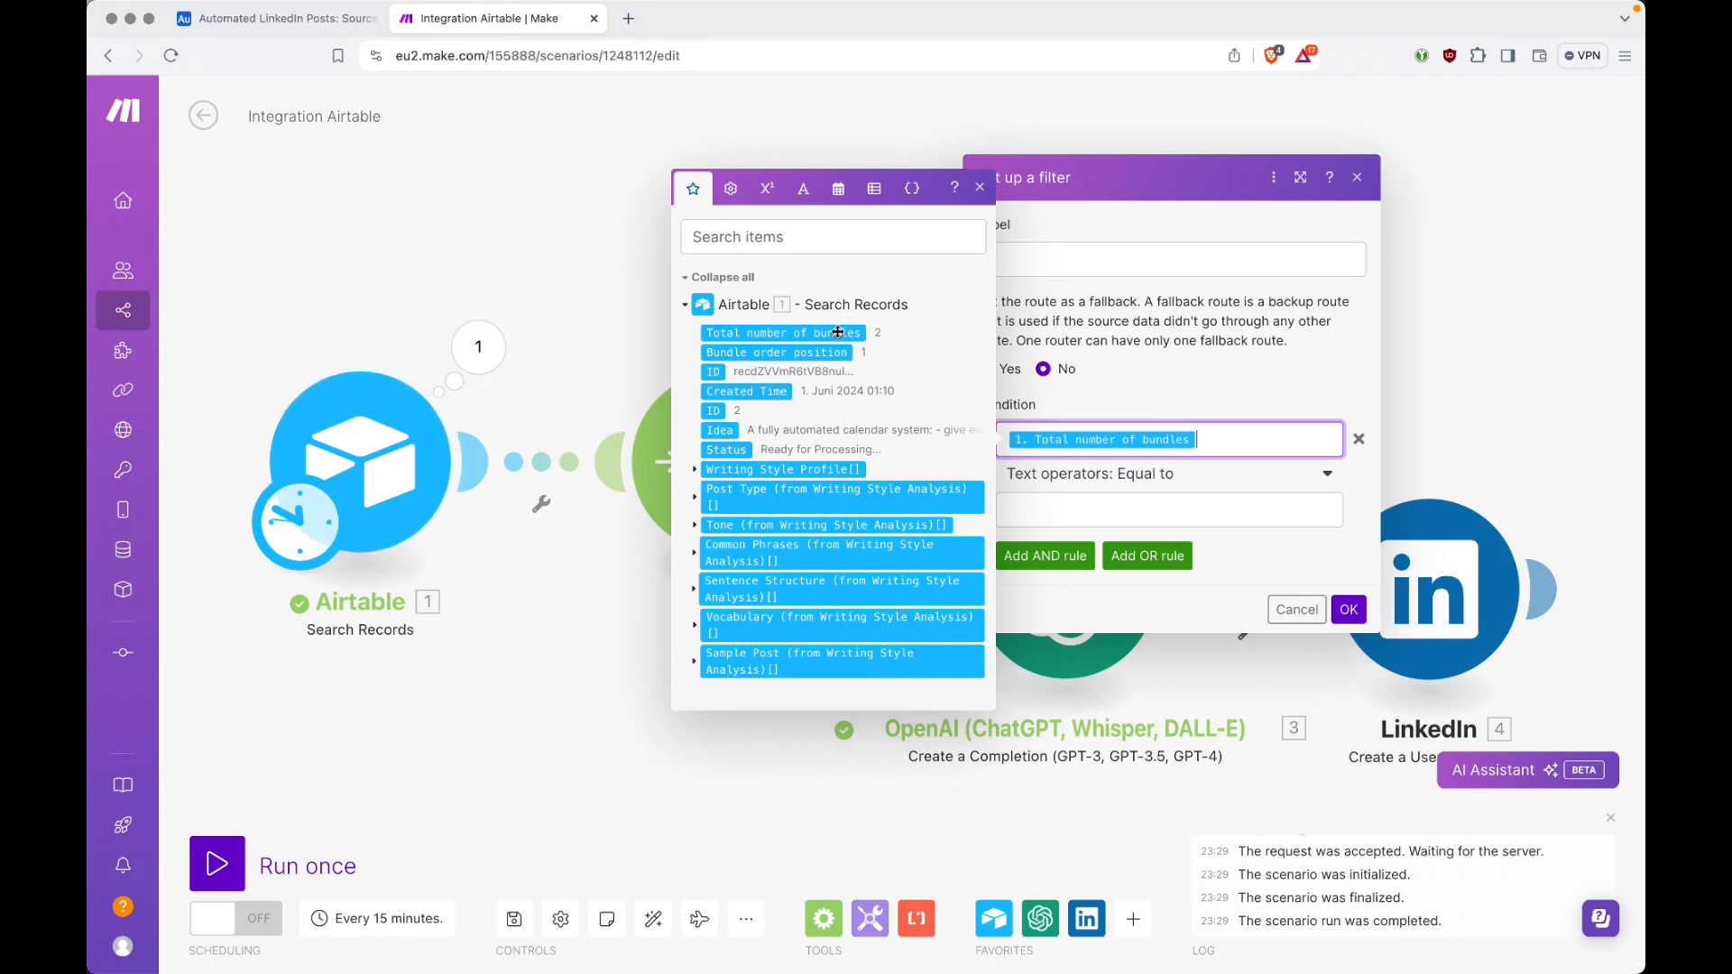
pyautogui.click(1173, 475)
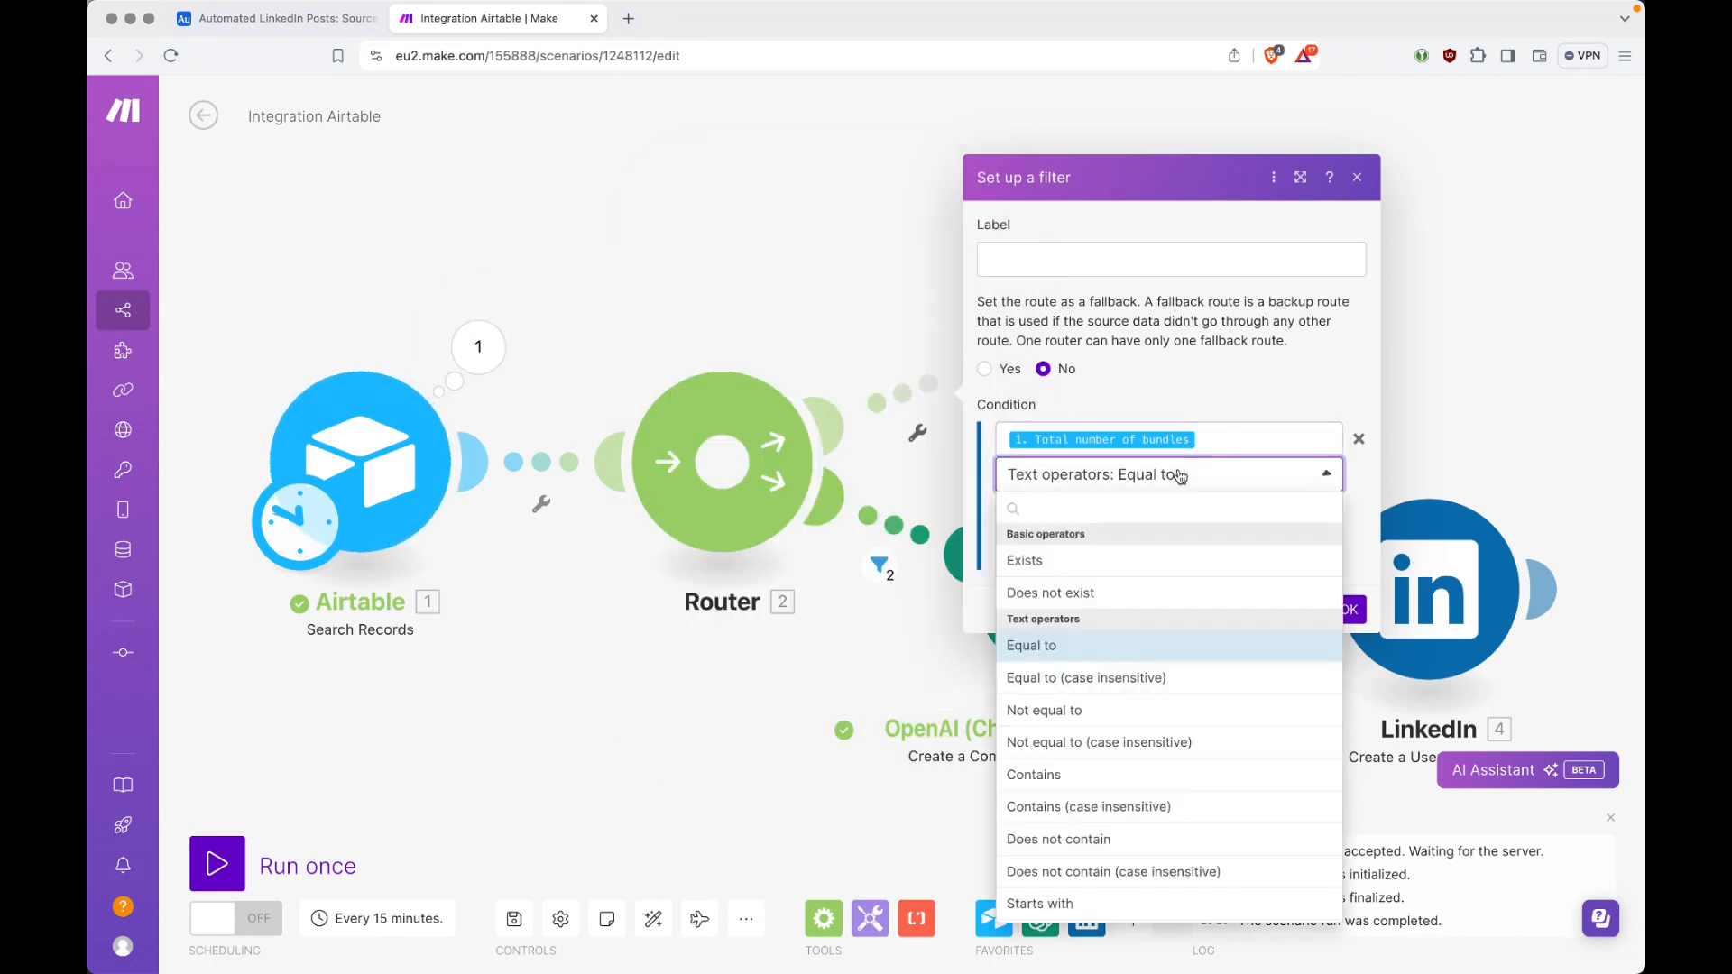
pyautogui.write('equal')
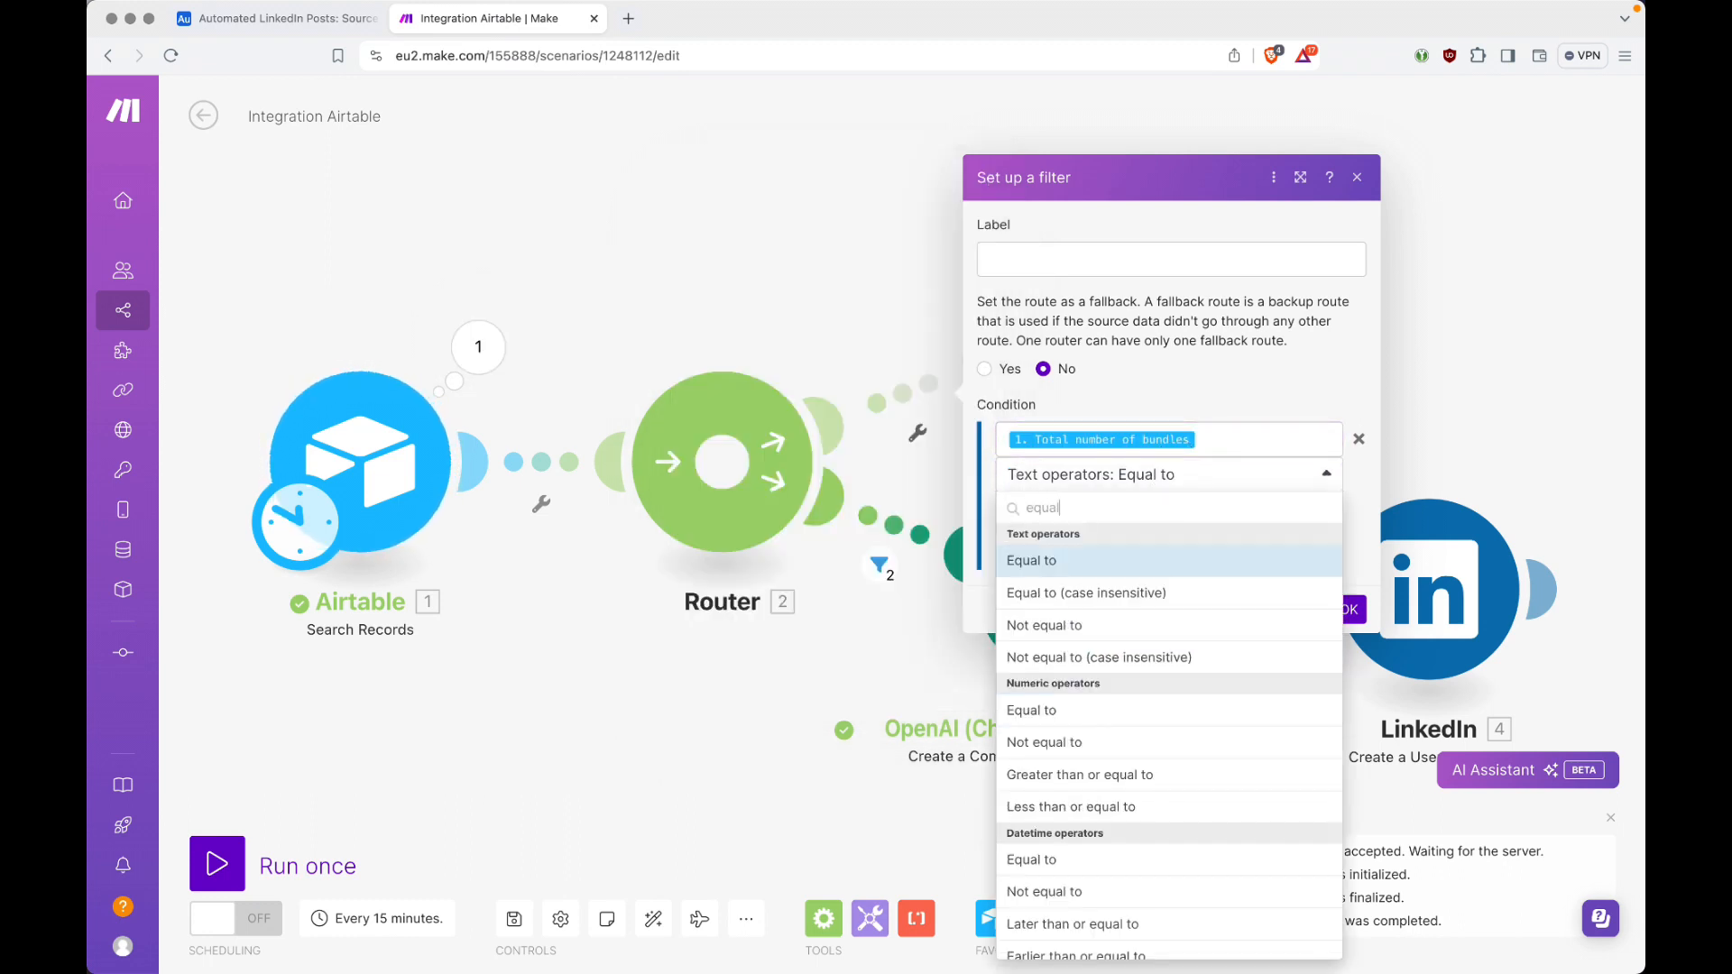
pyautogui.click(1037, 712)
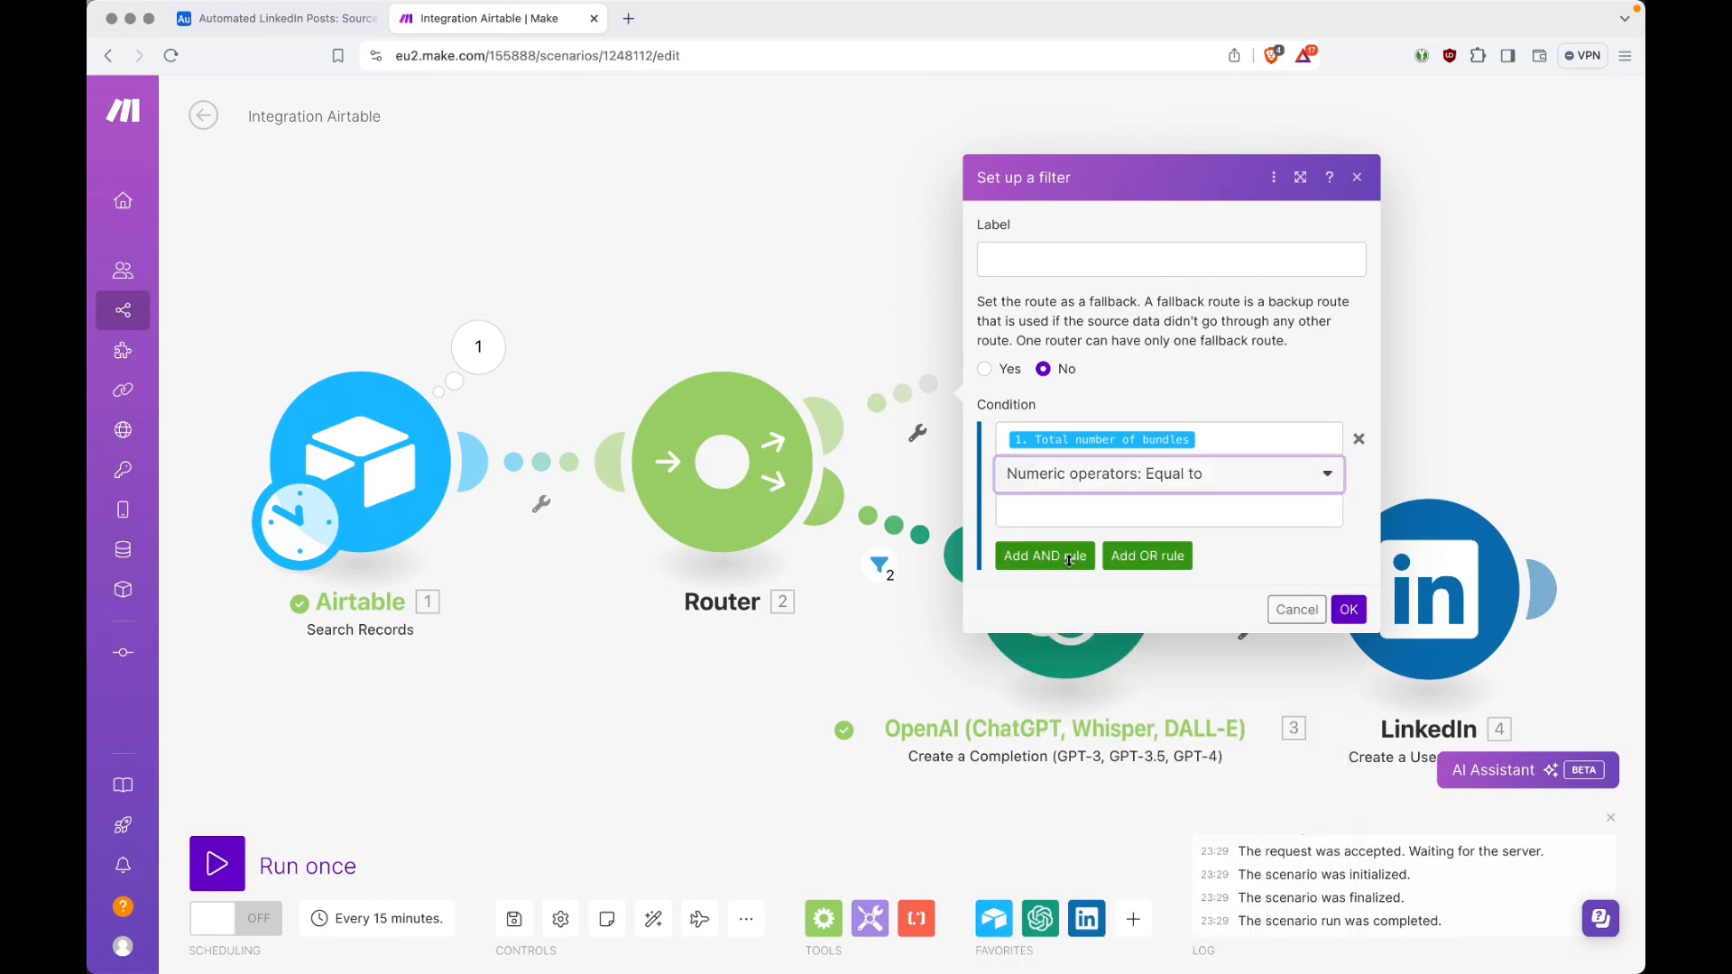
pyautogui.click(1079, 507)
pyautogui.write('0')
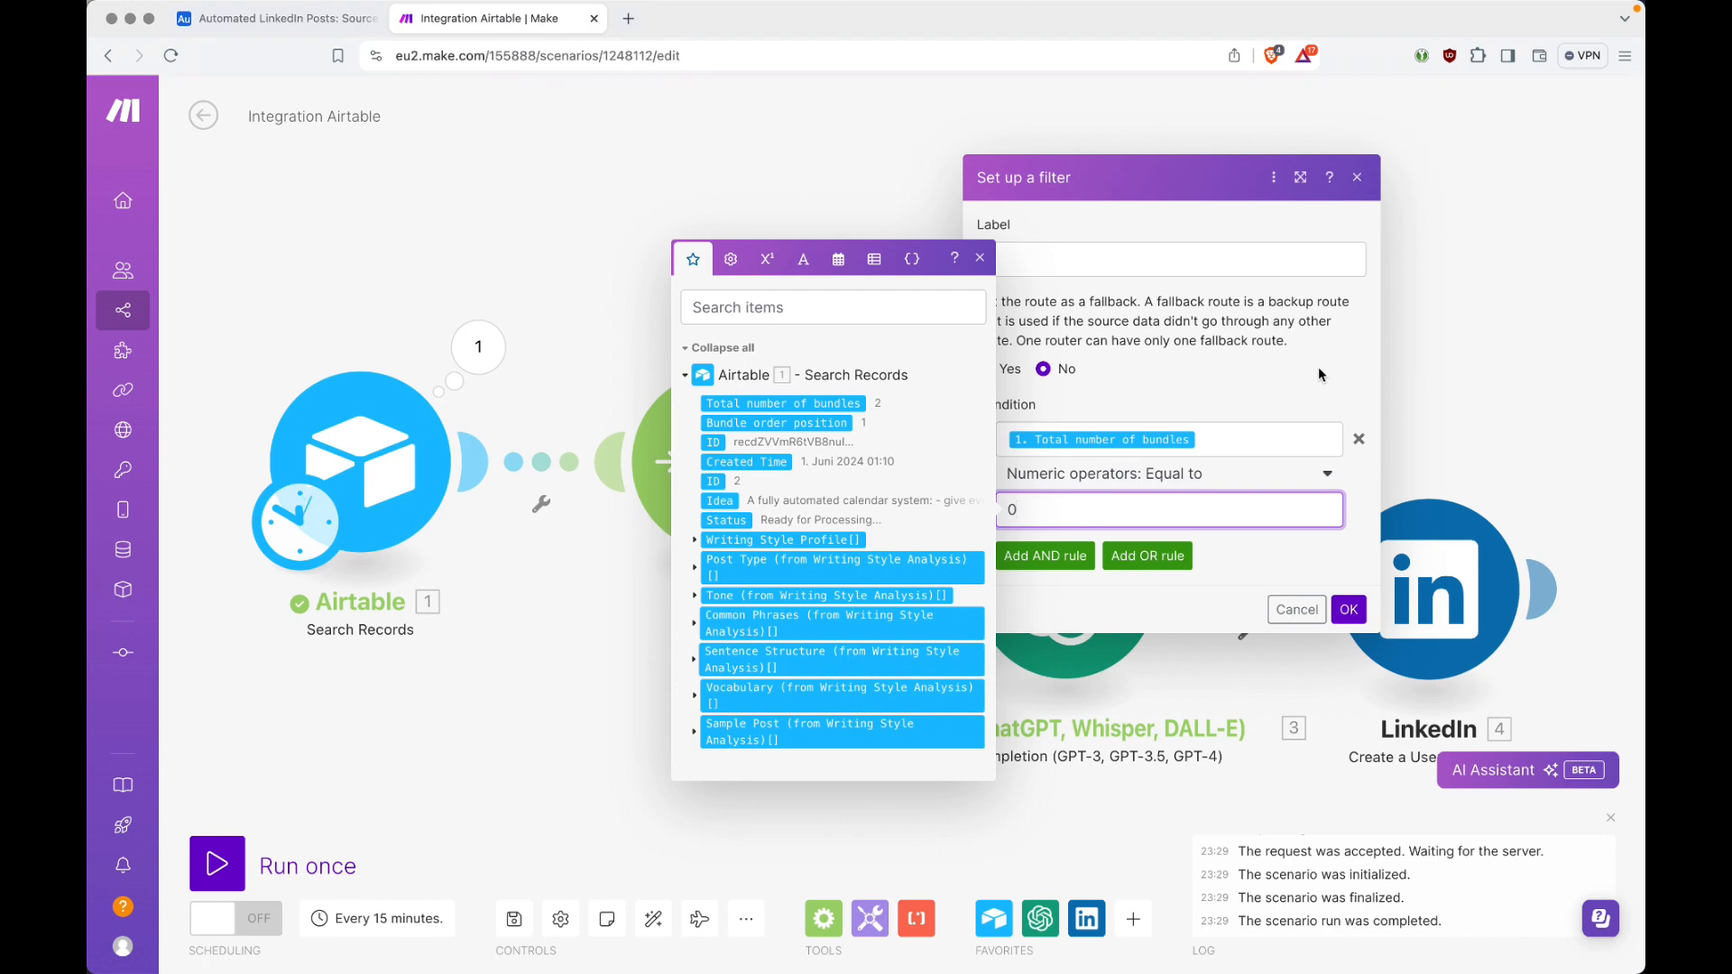
pyautogui.click(1352, 612)
pyautogui.click(1351, 610)
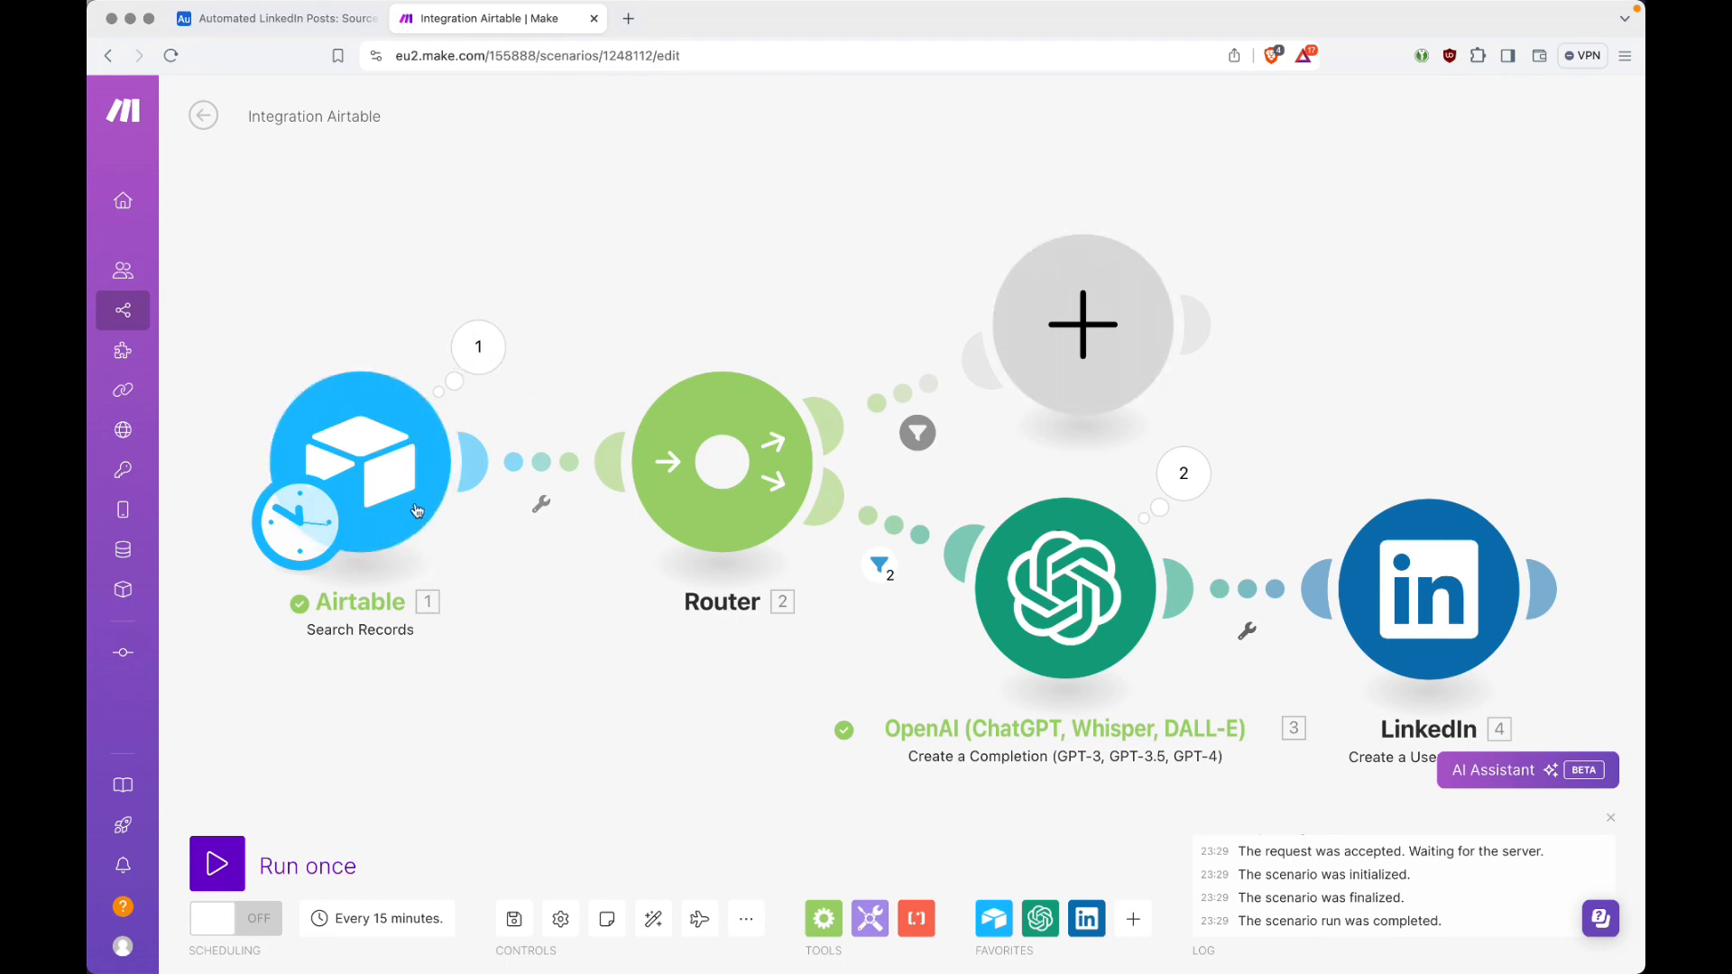
# Step: Switch to Airtable to check the ideas and their statuses in the Personal Ideas table, and return to Make
pyautogui.hotkey('ctrl', 'shift', 'Tab')
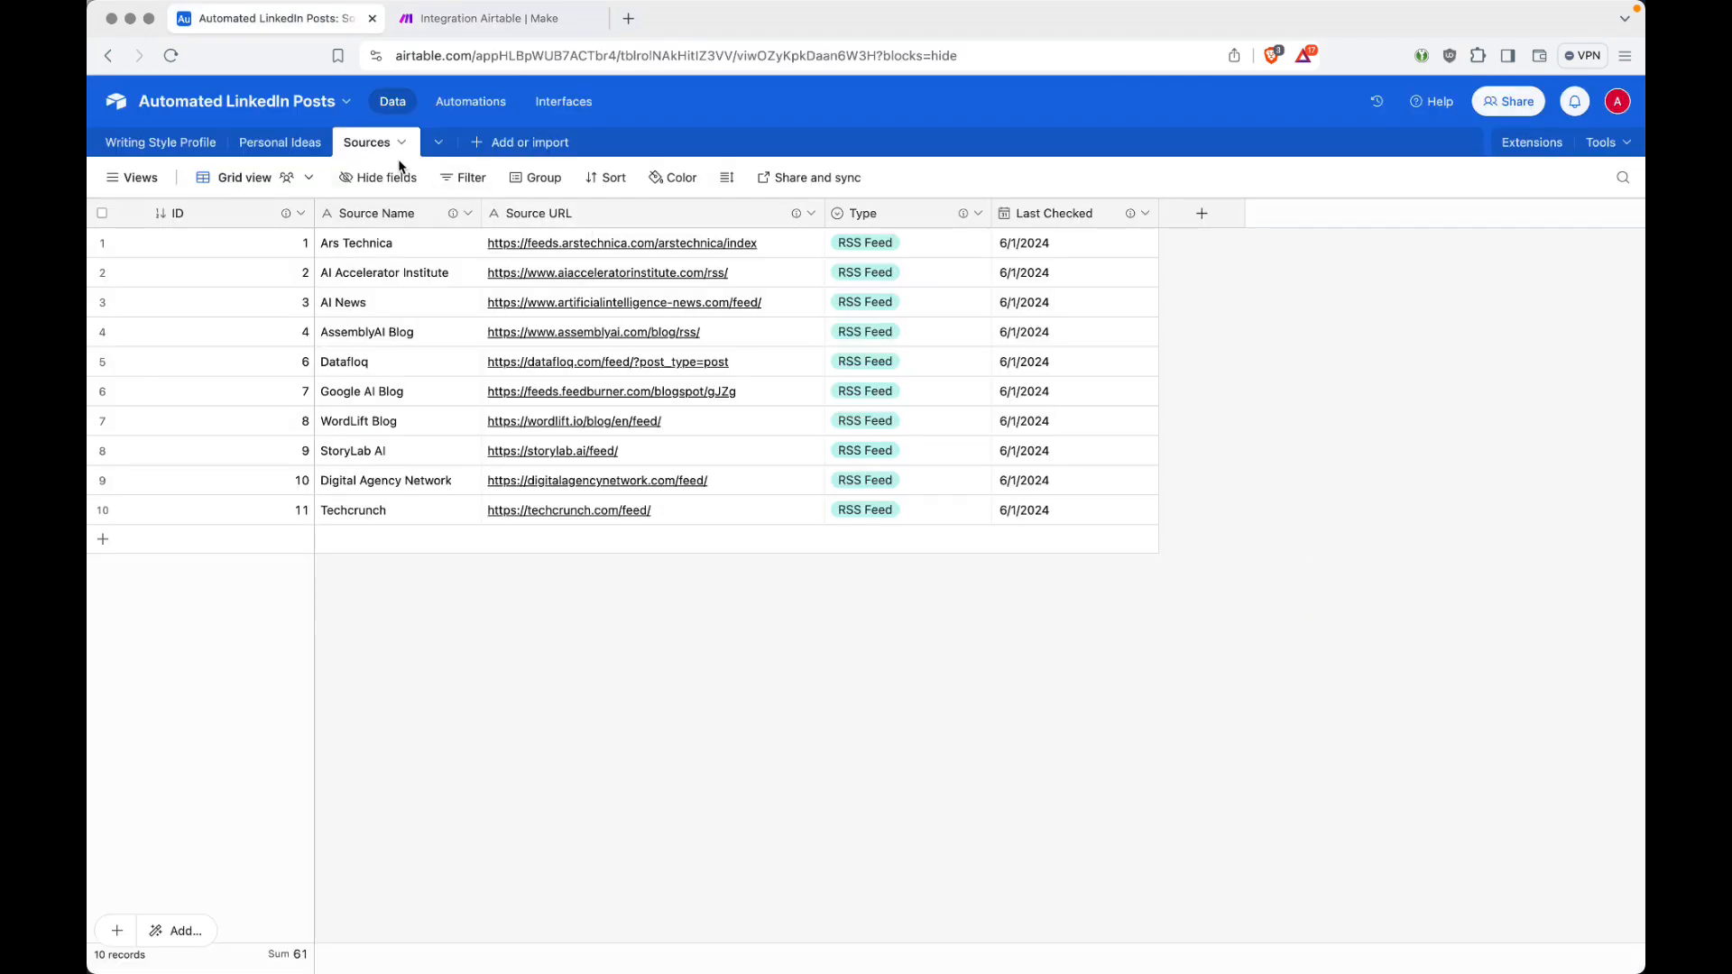
pyautogui.click(267, 142)
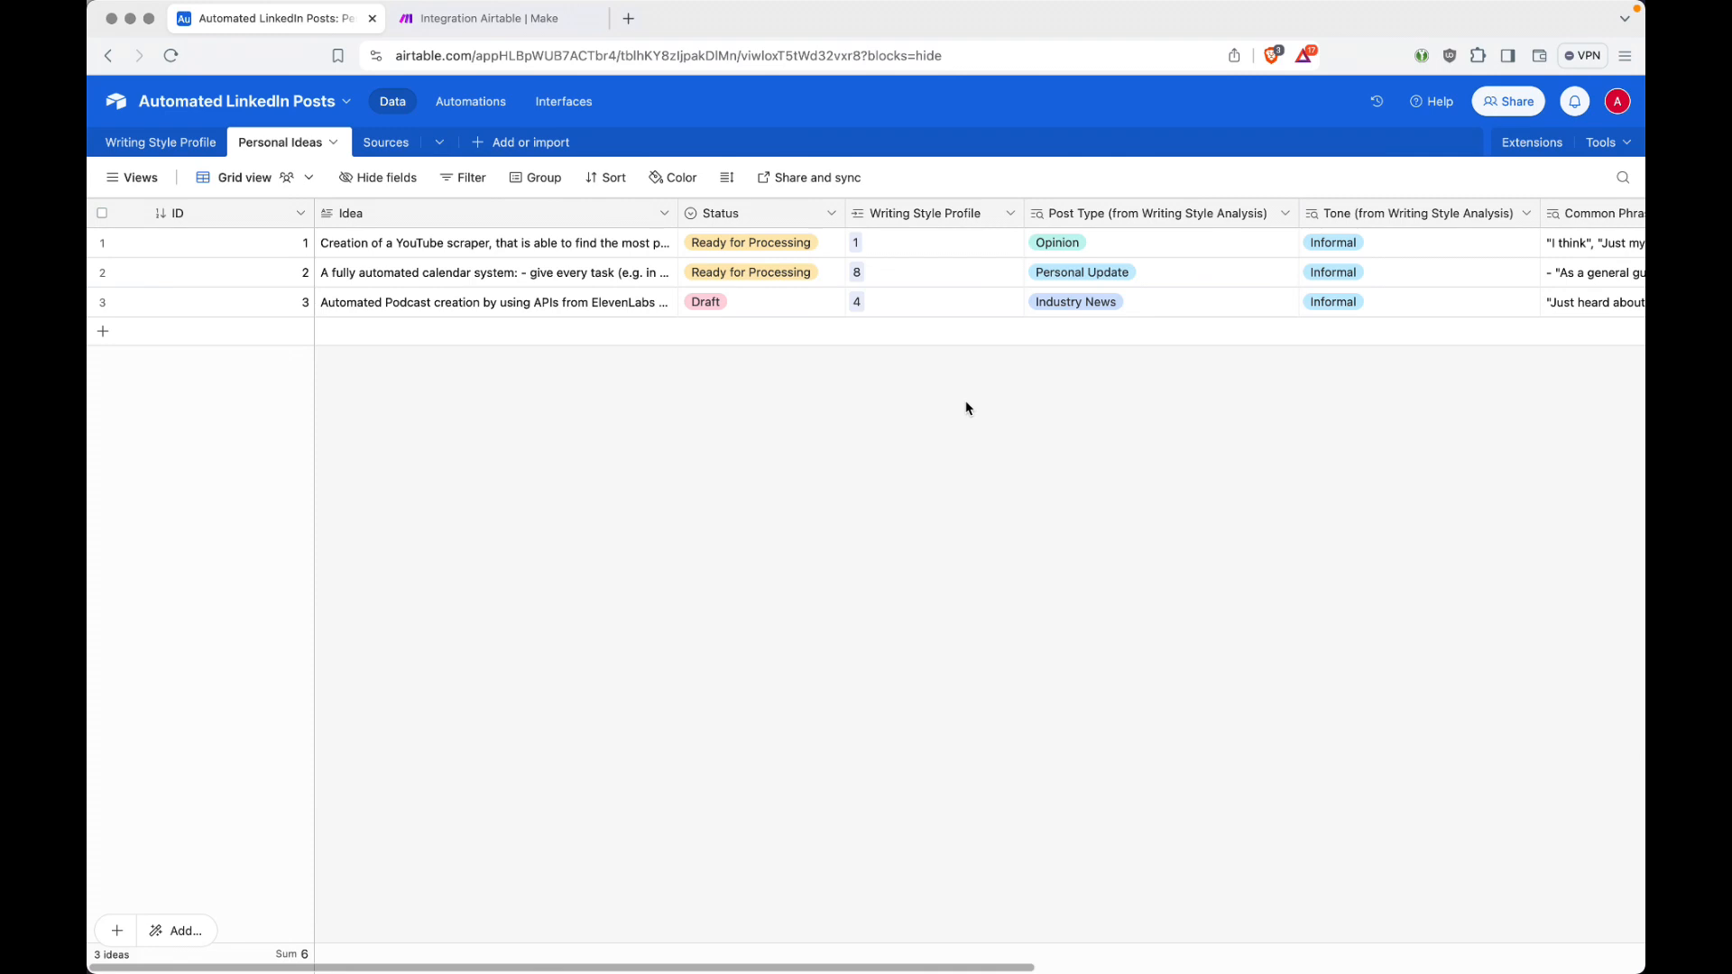
pyautogui.hotkey('ctrl', 'Tab')
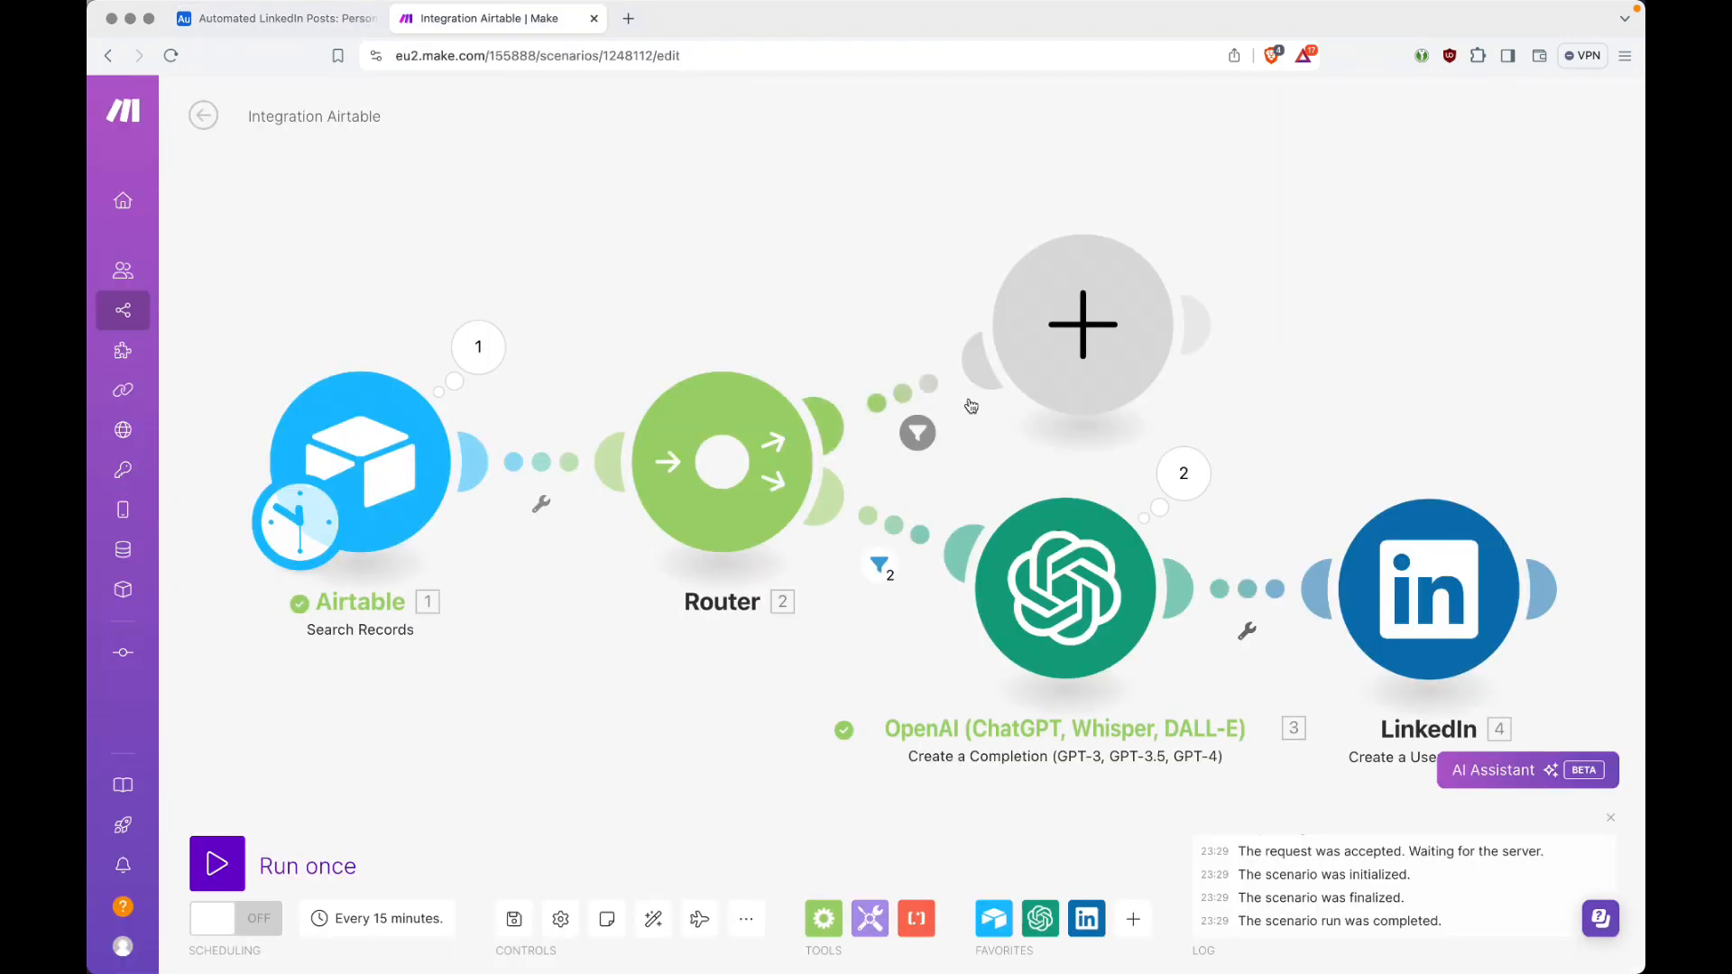
# Step: Add an Airtable Get a Record module to the Router's empty route, using the Automated LinkedIn Posts base and Writing Style Profile table
pyautogui.click(1088, 331)
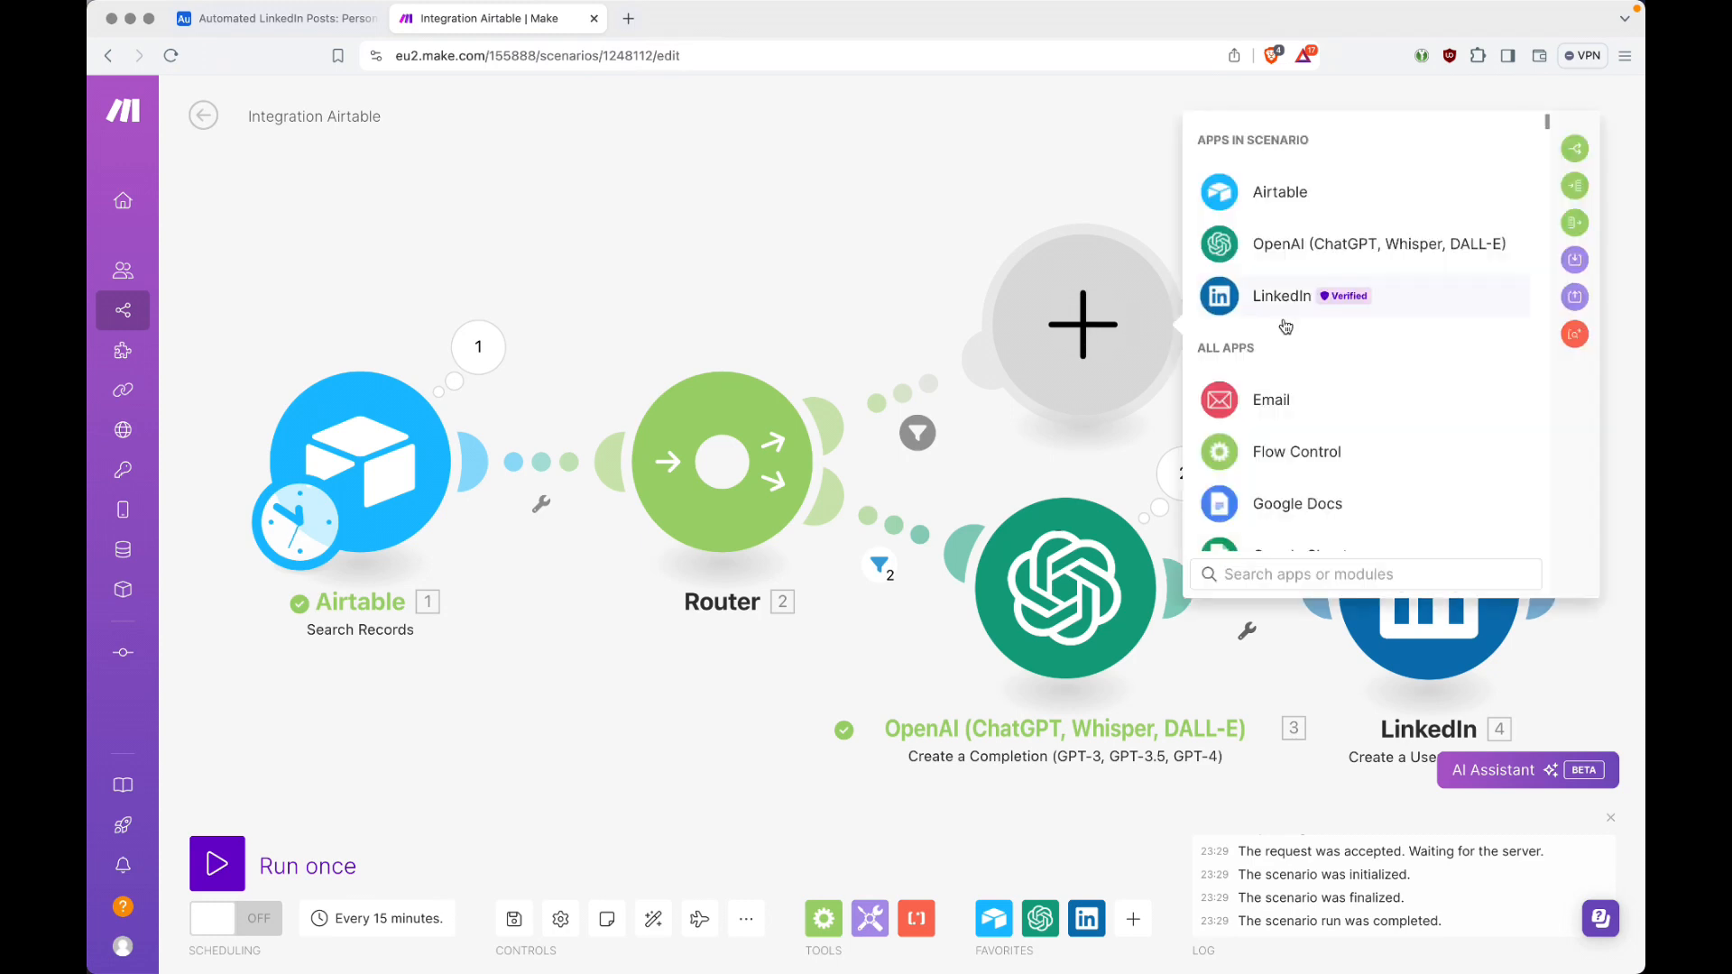
pyautogui.click(1287, 202)
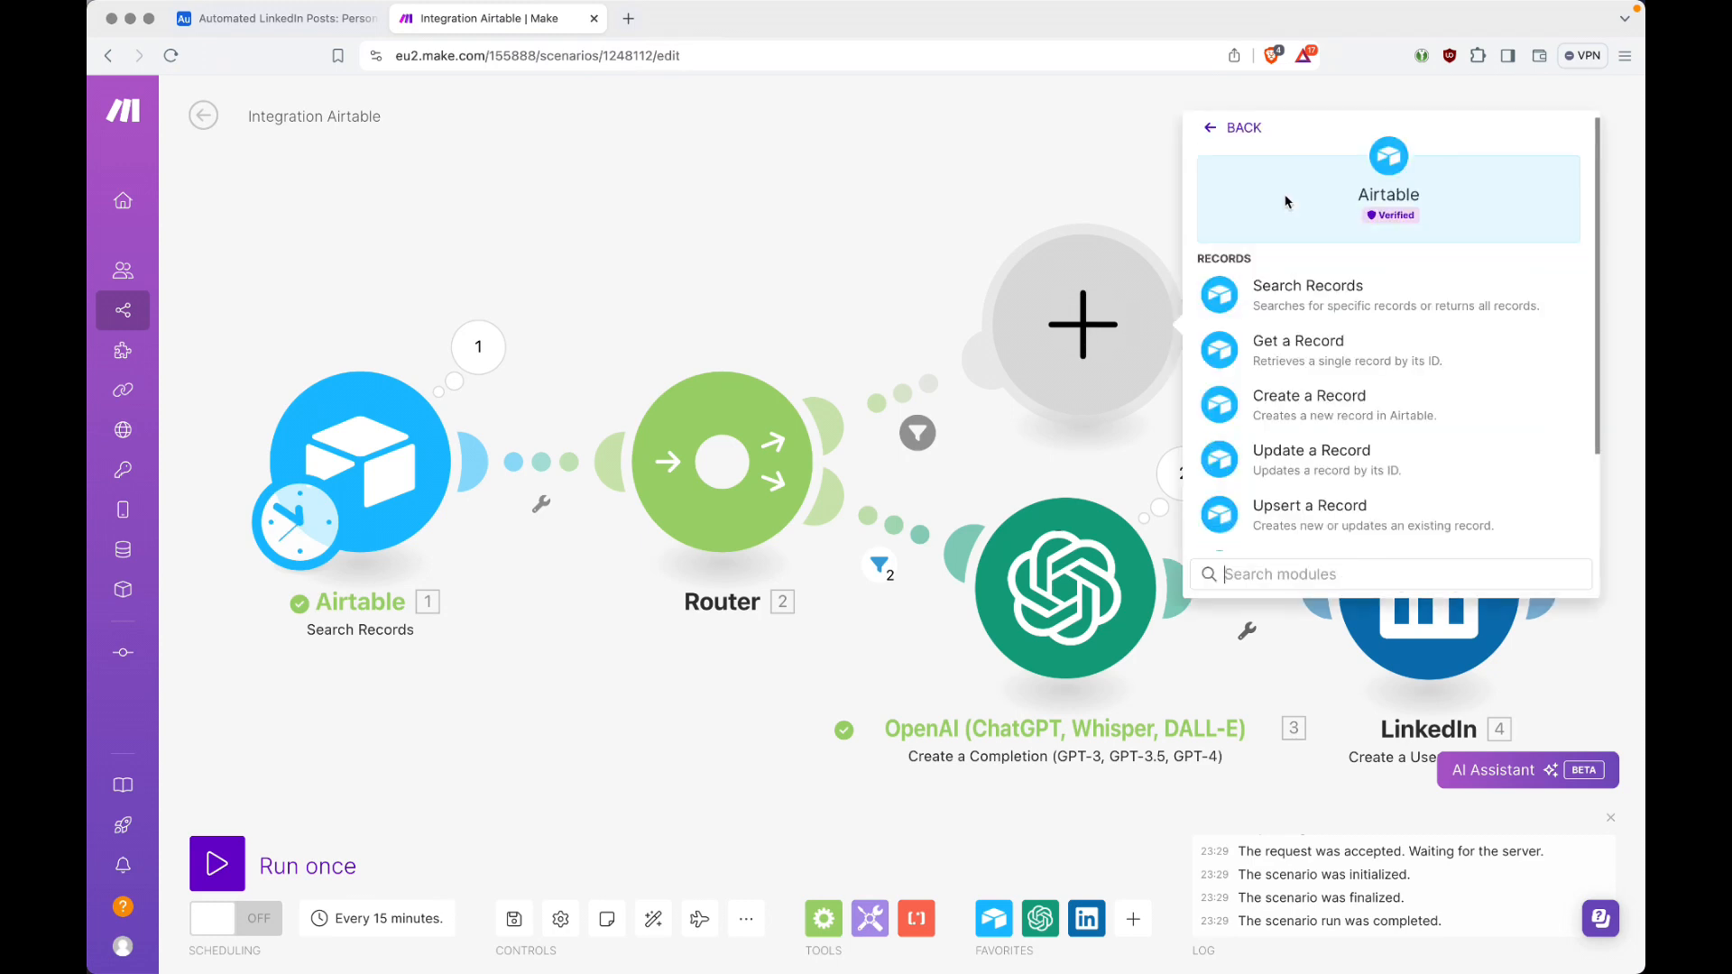
pyautogui.click(1267, 348)
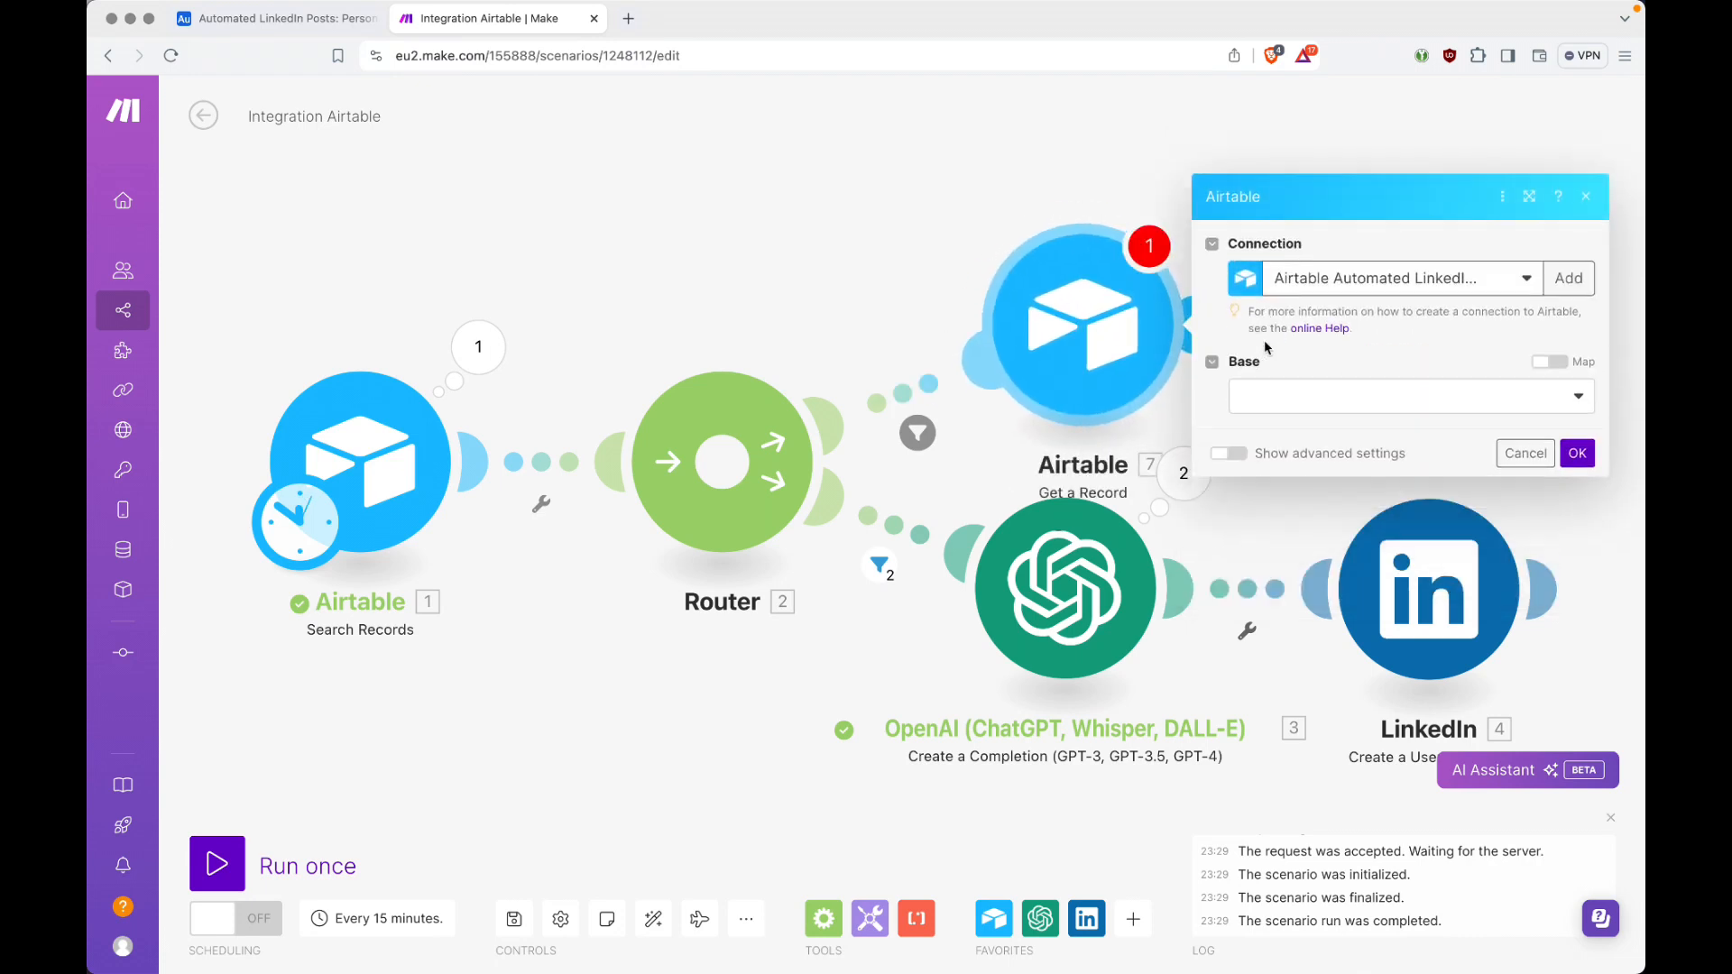
pyautogui.click(1290, 403)
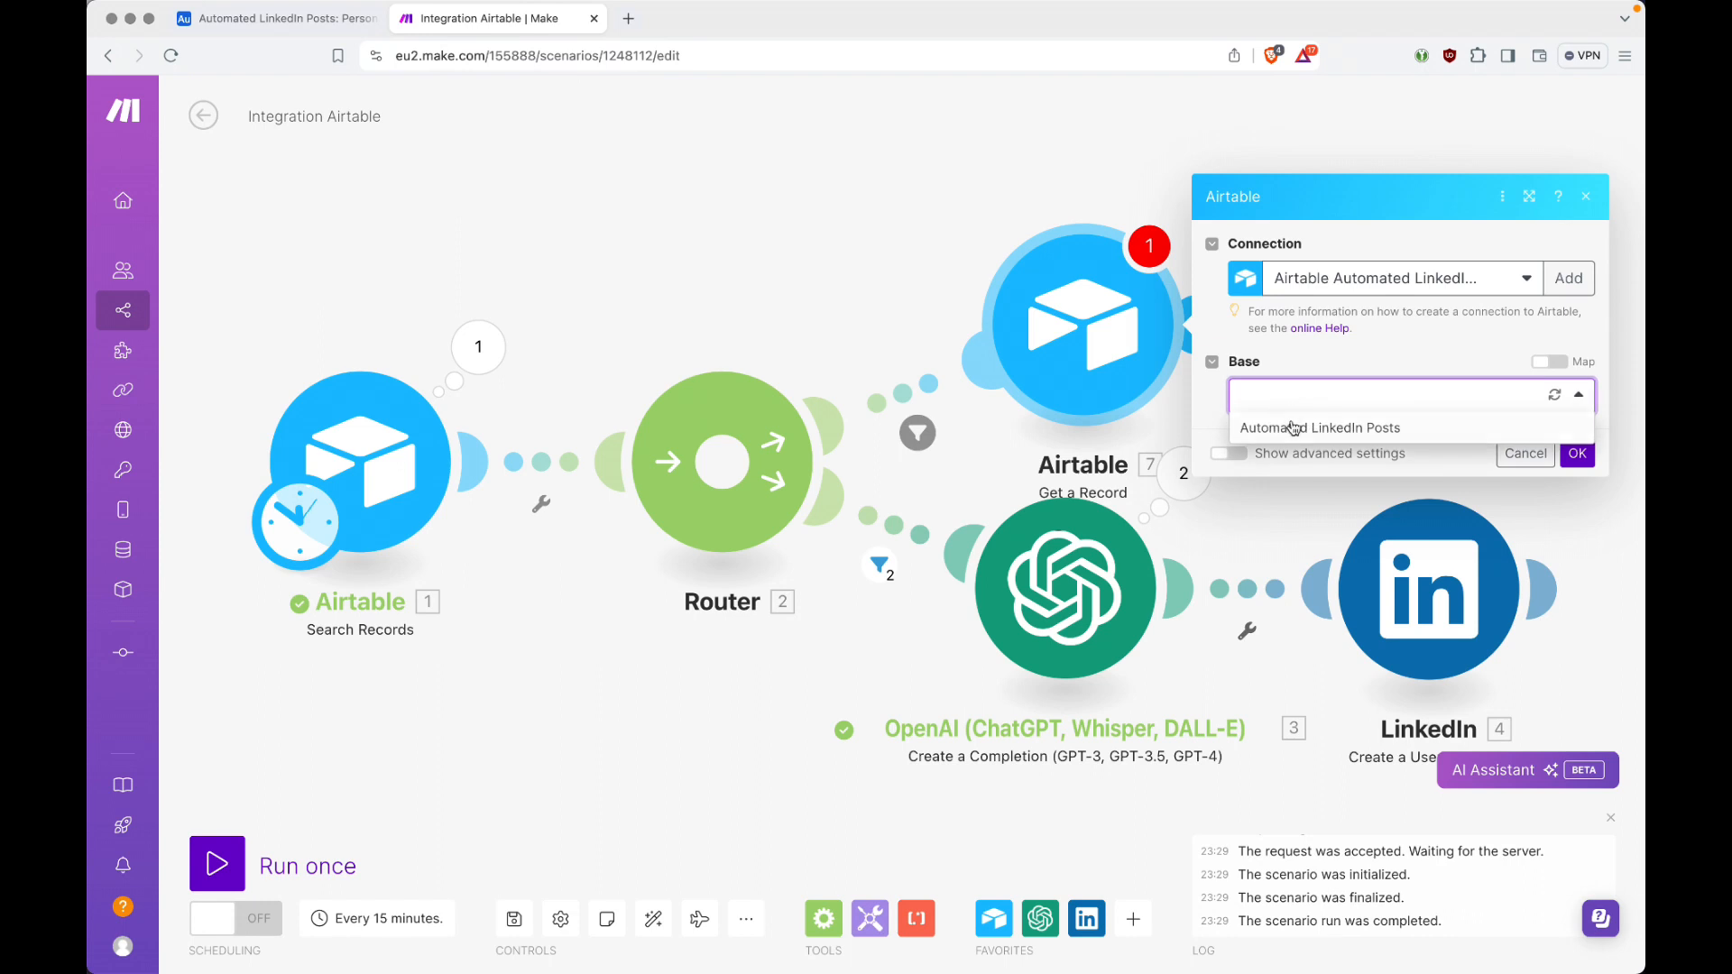
pyautogui.click(1295, 429)
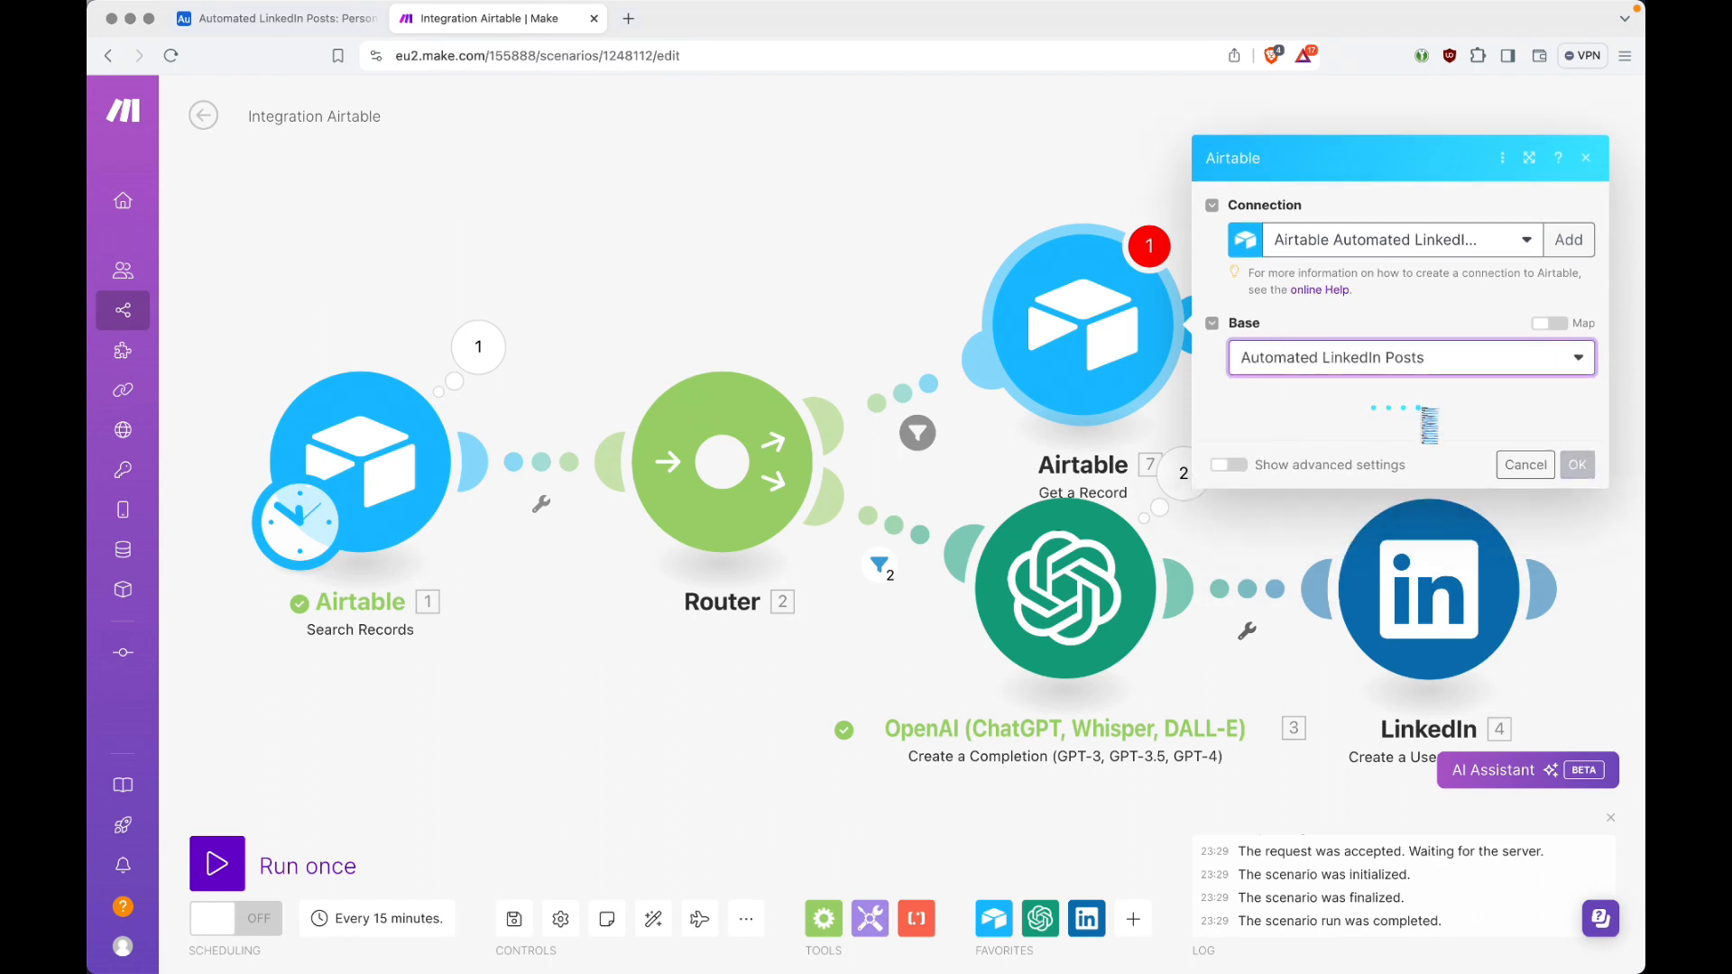
pyautogui.click(1349, 440)
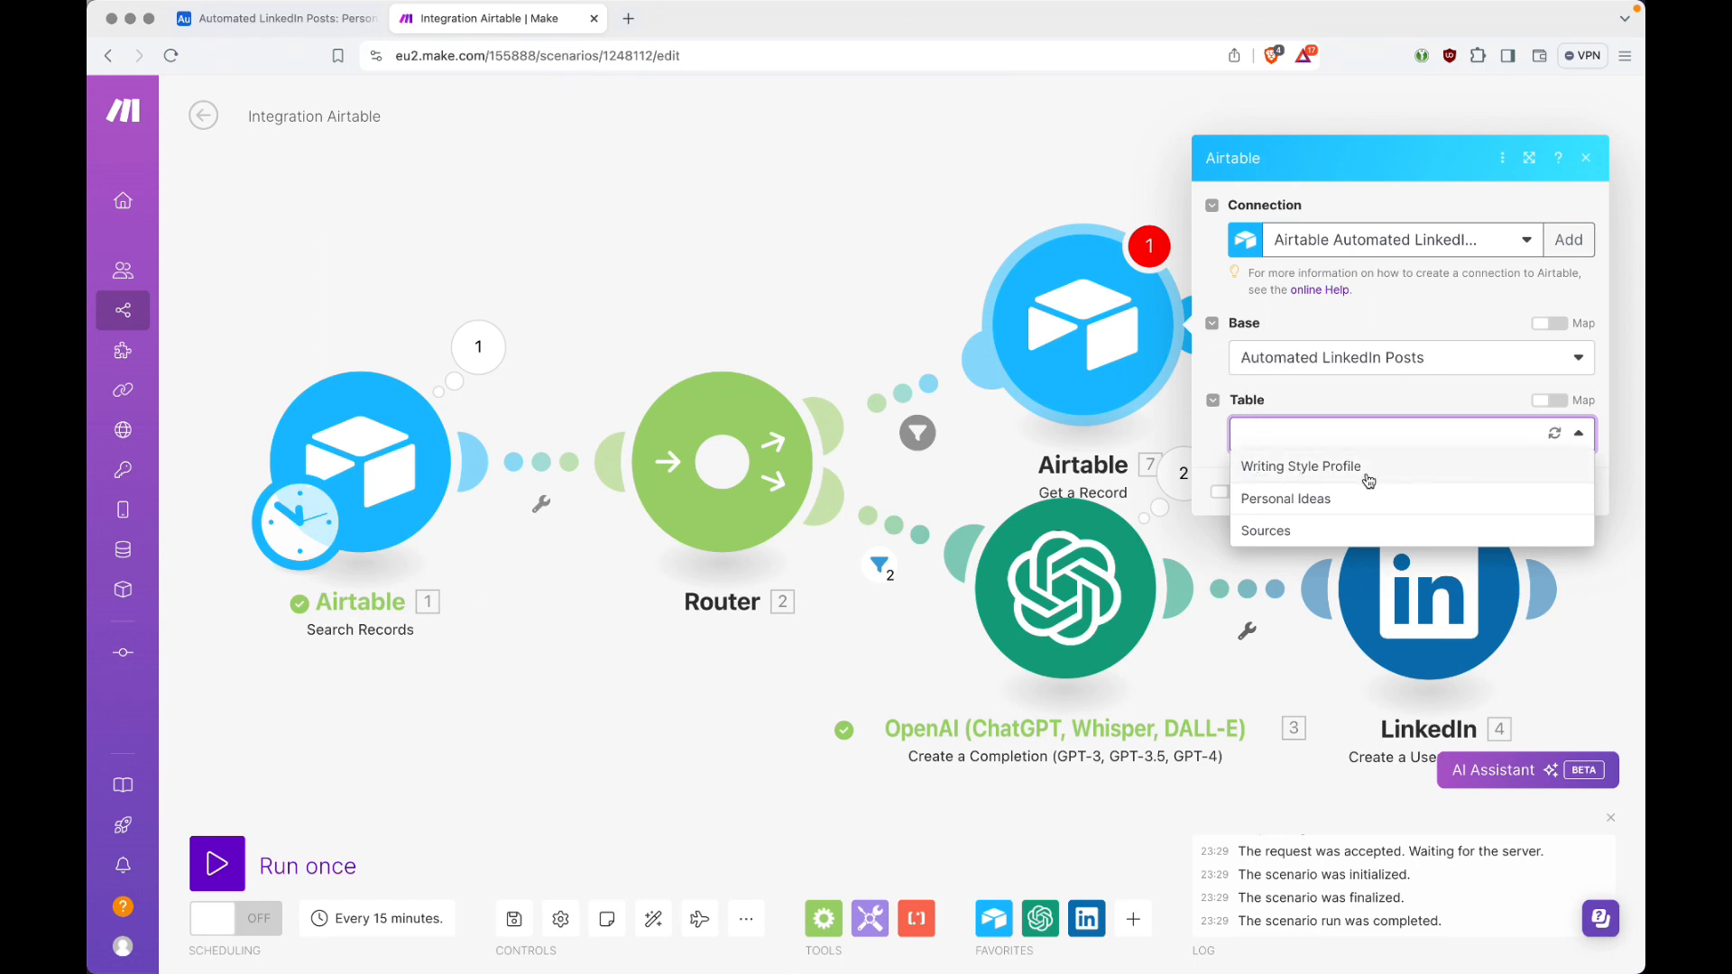
pyautogui.click(1349, 469)
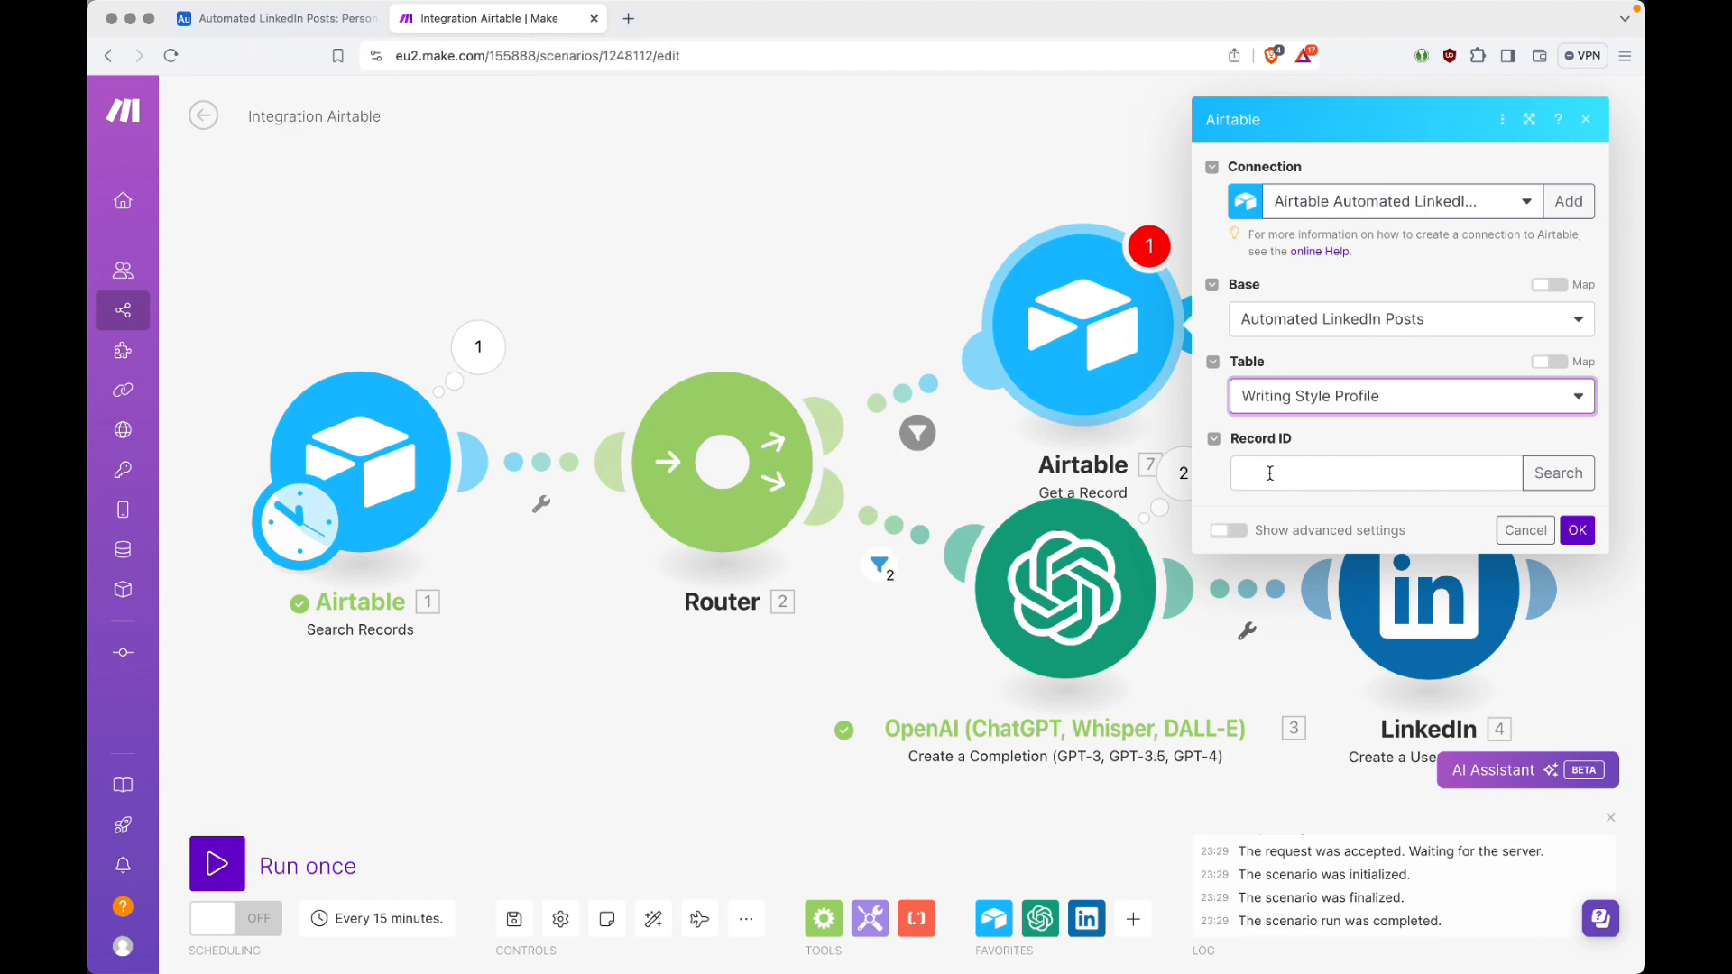
# Step: Open the record search for the Record ID, check the style IDs in Airtable's Writing Style Profile table, and return to Make
pyautogui.click(1305, 476)
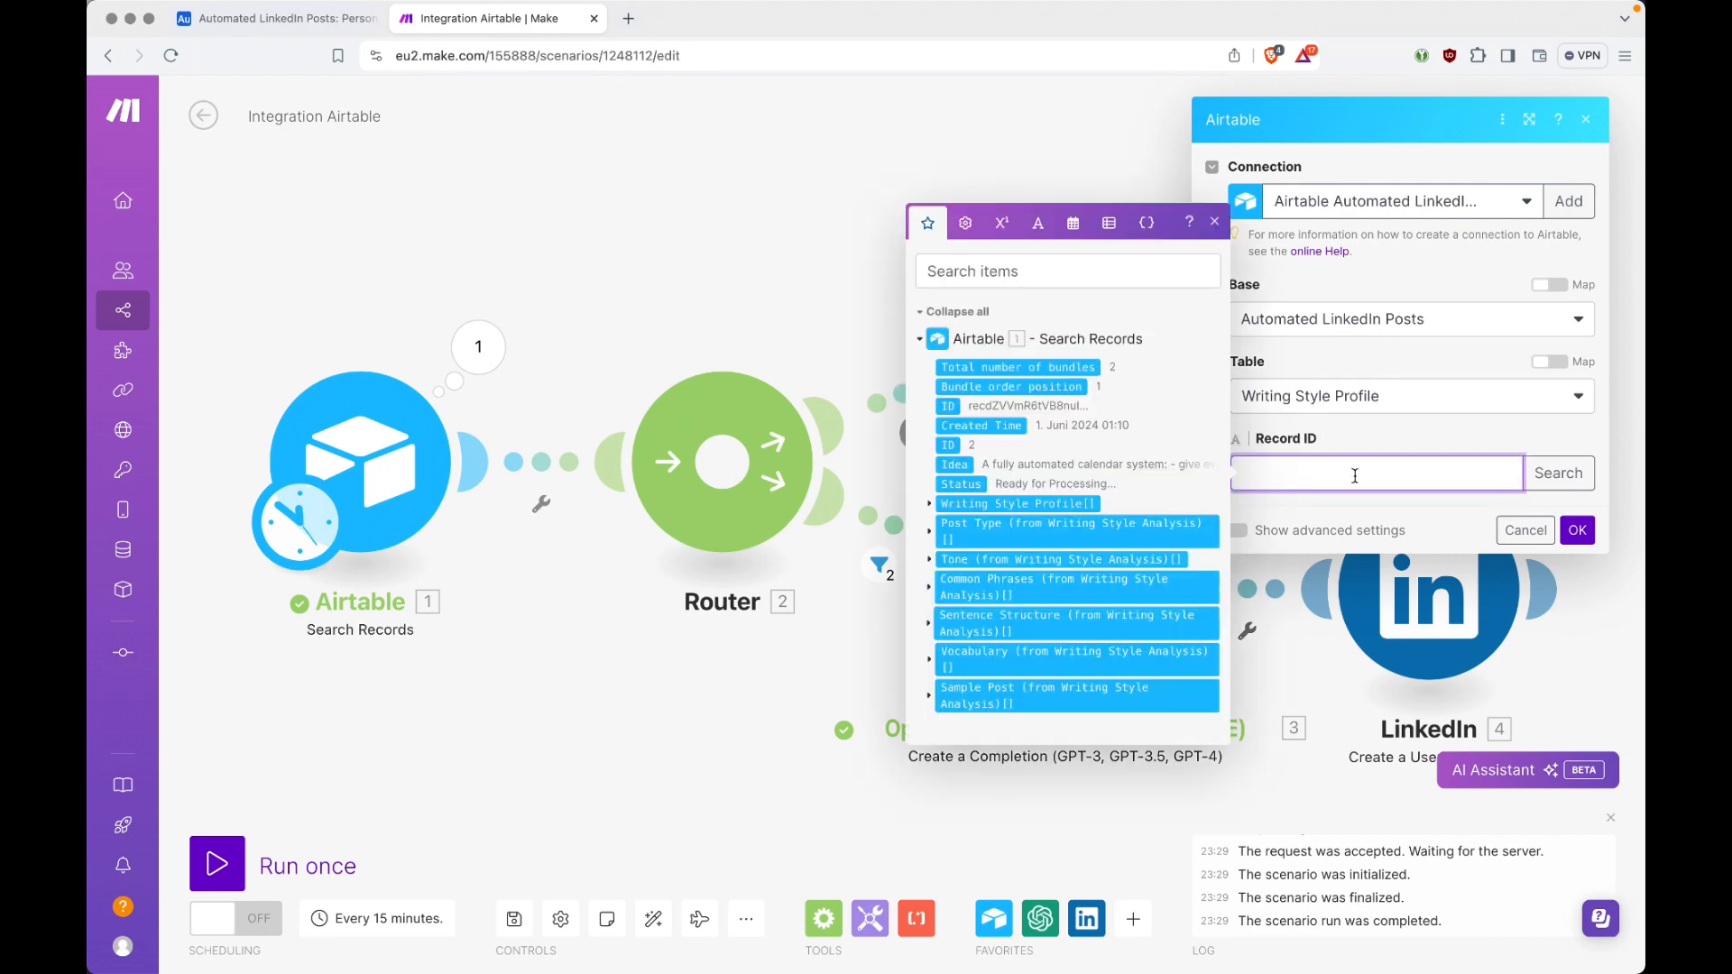
pyautogui.click(1543, 476)
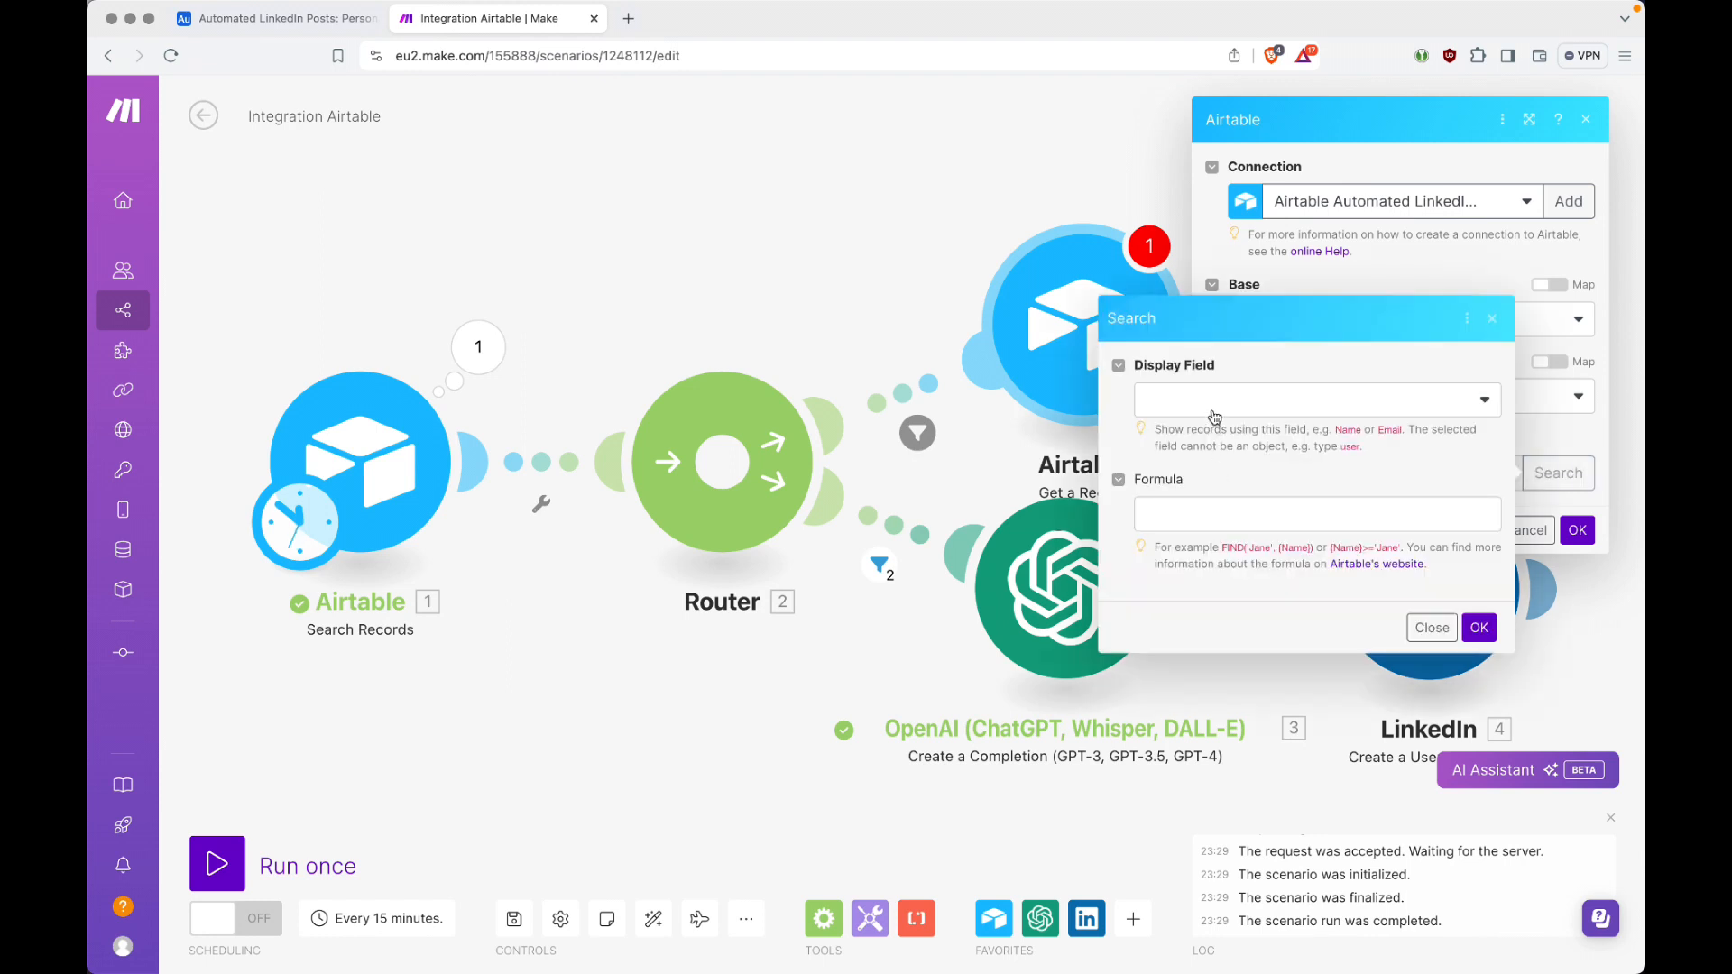
pyautogui.click(1215, 416)
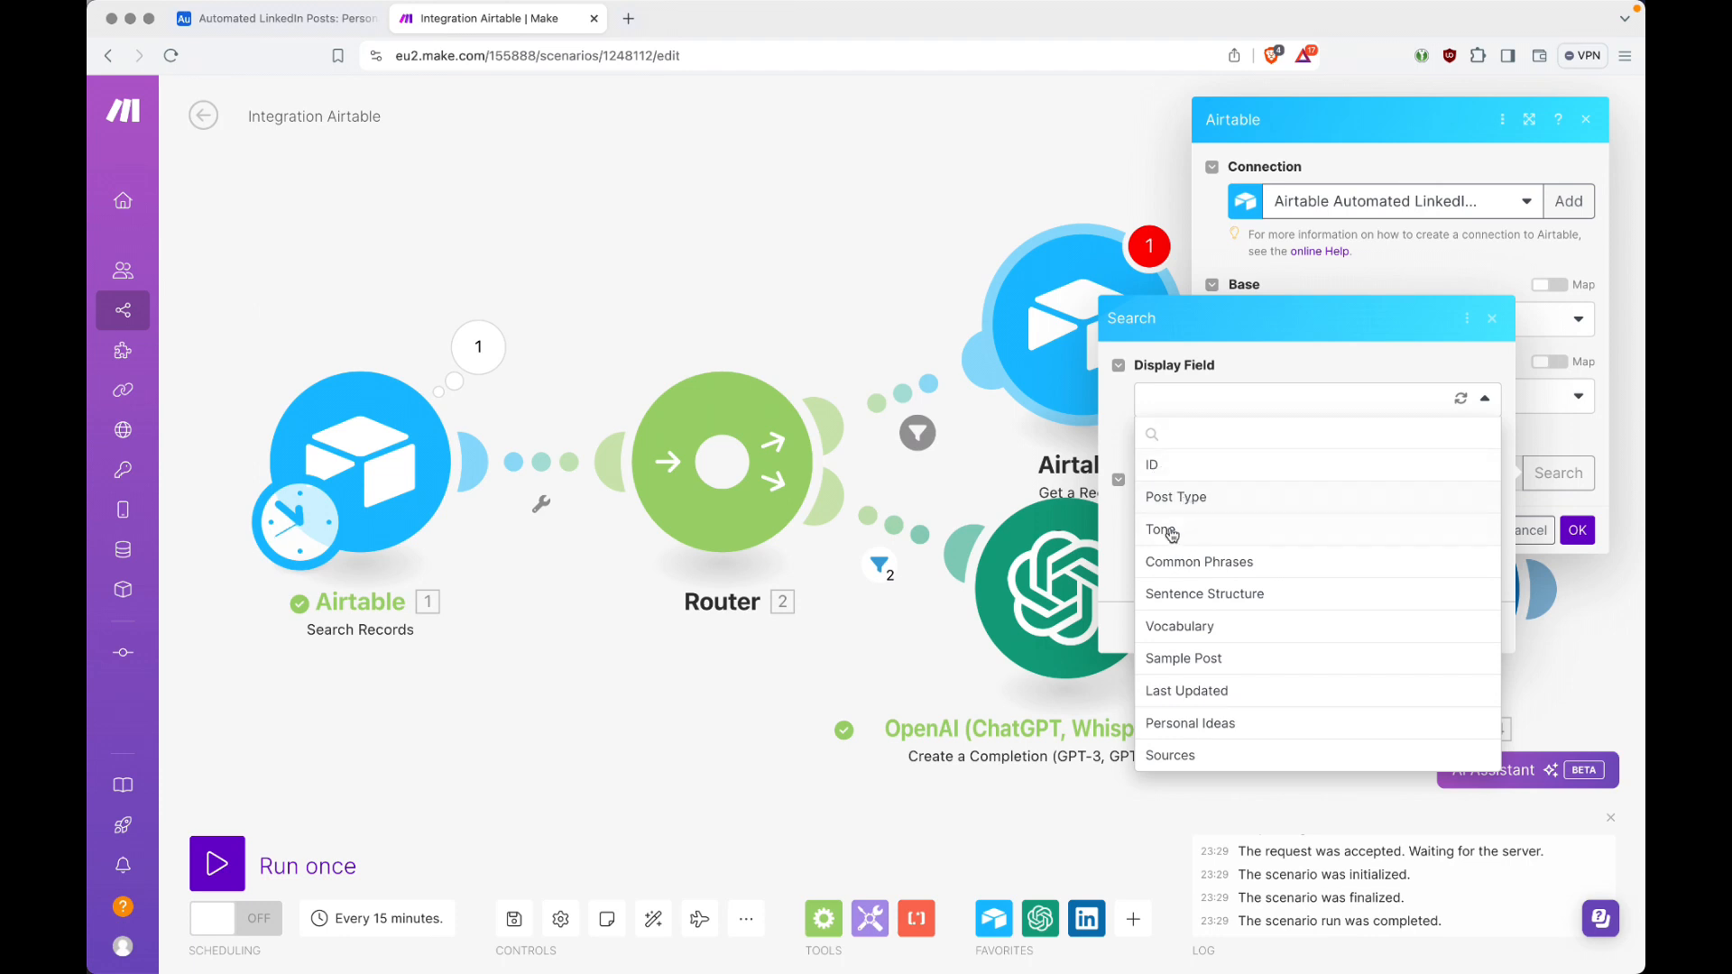
pyautogui.hotkey('ctrl', 'Tab')
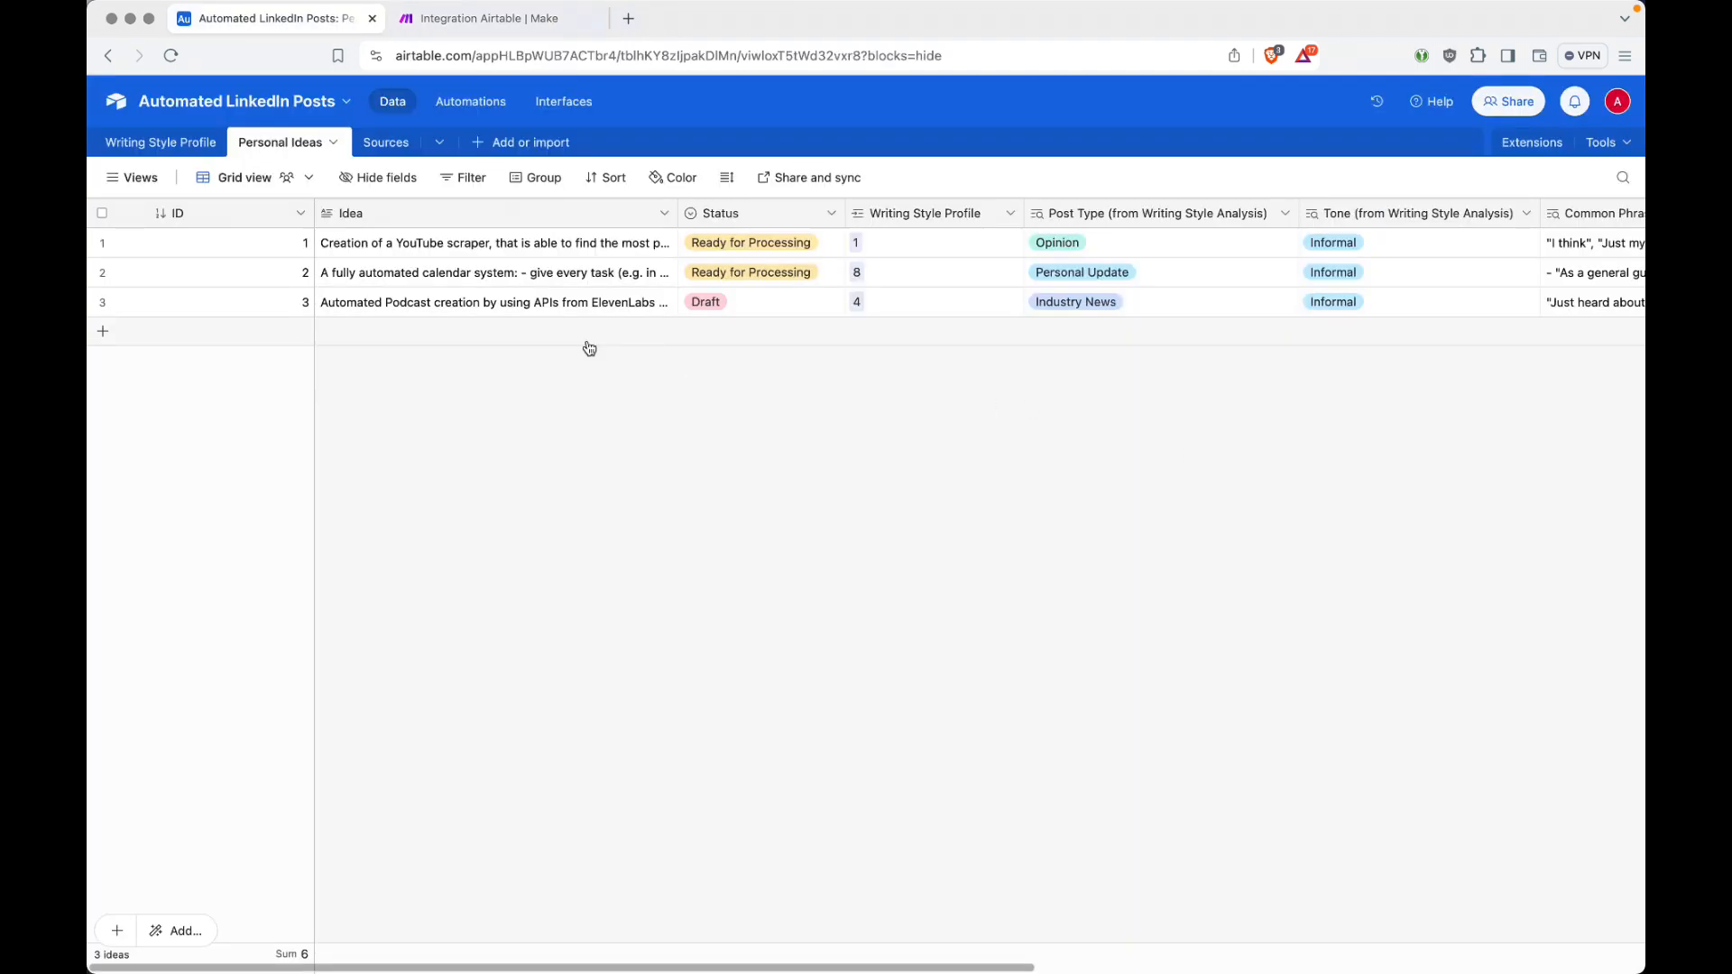
pyautogui.click(167, 144)
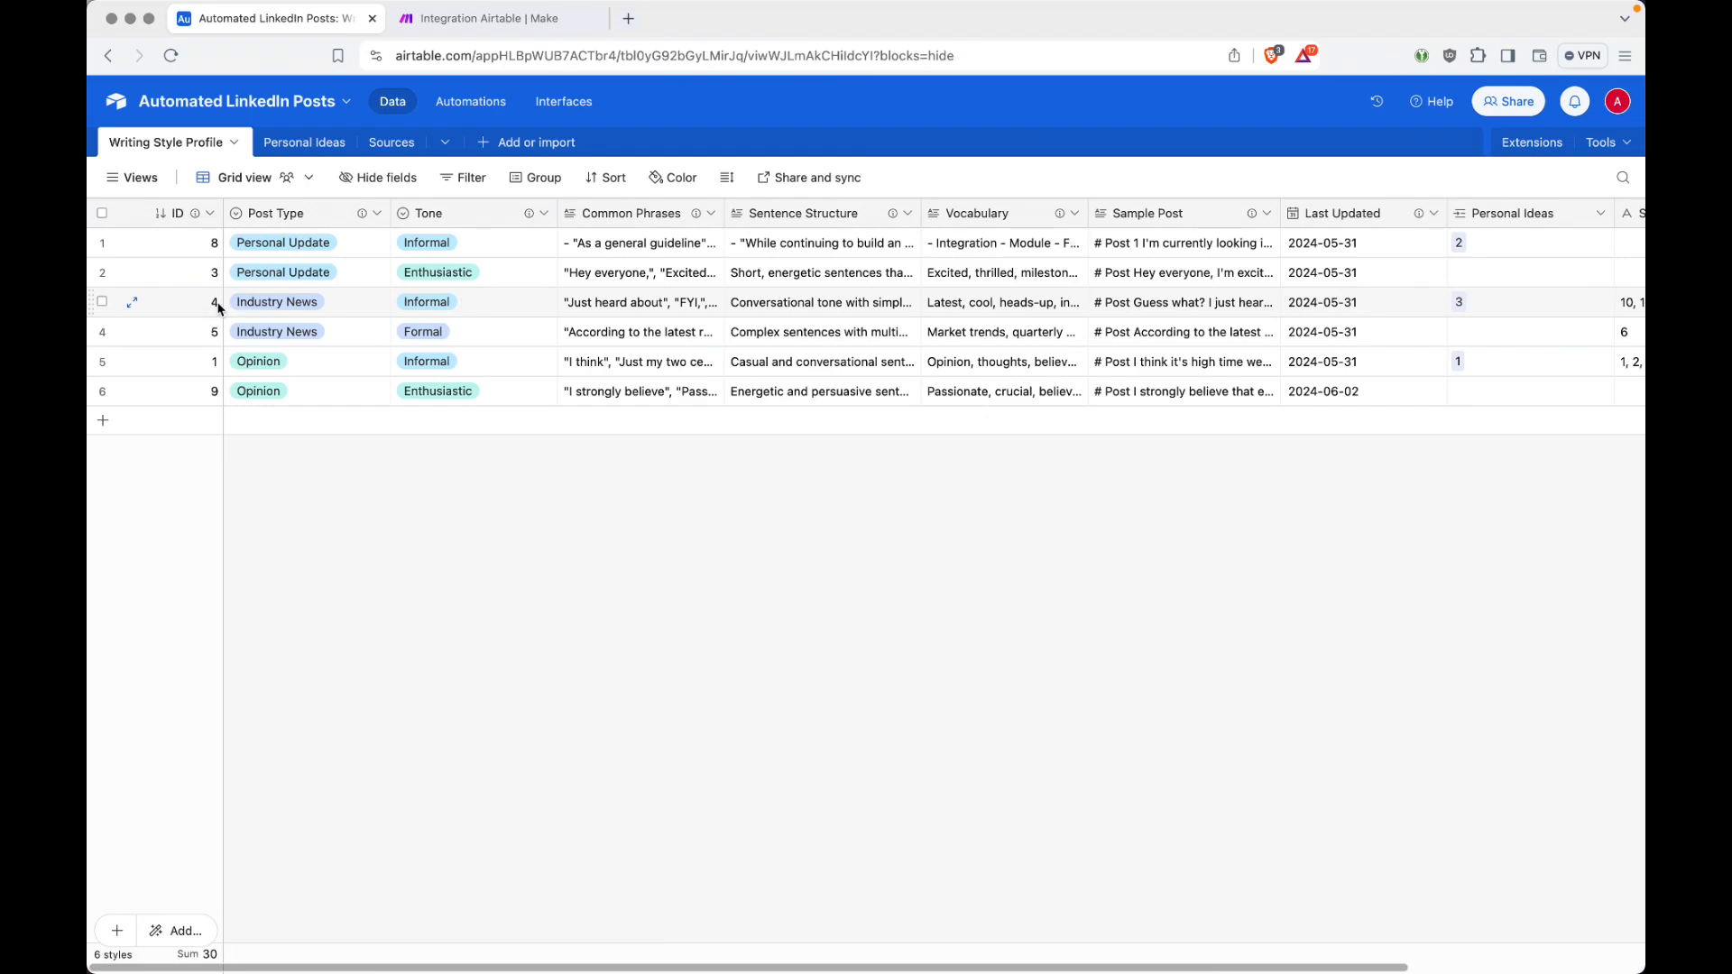
pyautogui.hotkey('ctrl', 'Tab')
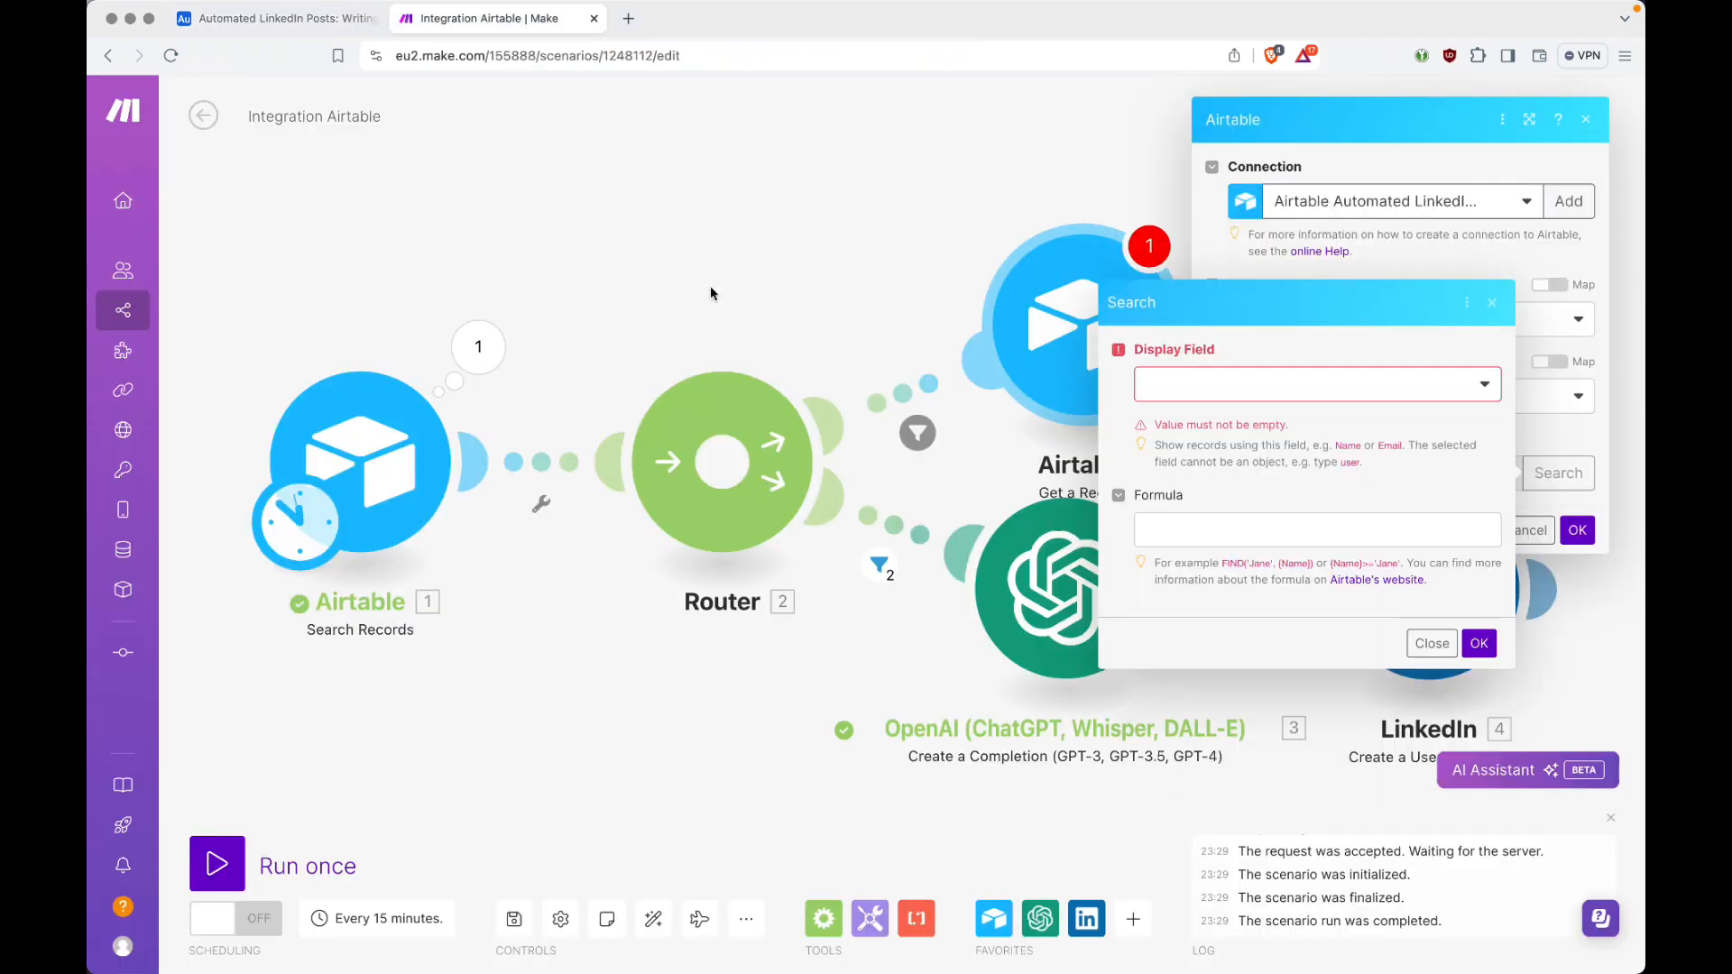
# Step: Search the records by the ID display field, select record 4 as the Record ID, and save the Airtable Get a Record module
pyautogui.click(1227, 397)
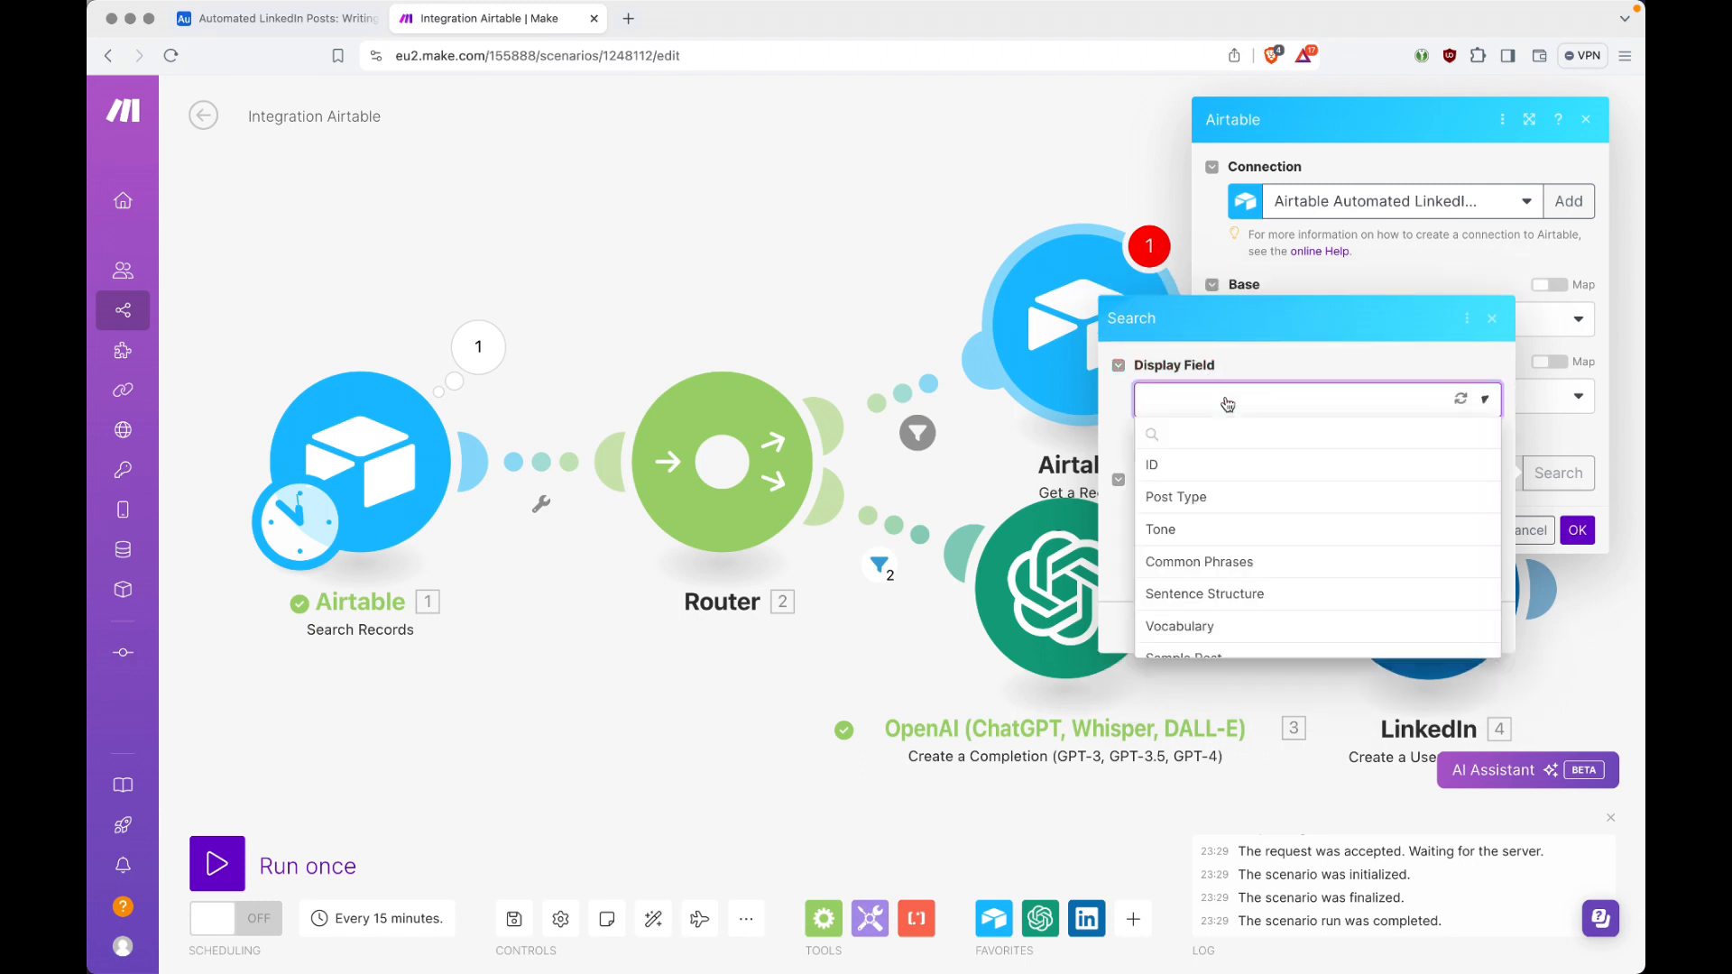
pyautogui.click(1160, 467)
pyautogui.click(1476, 624)
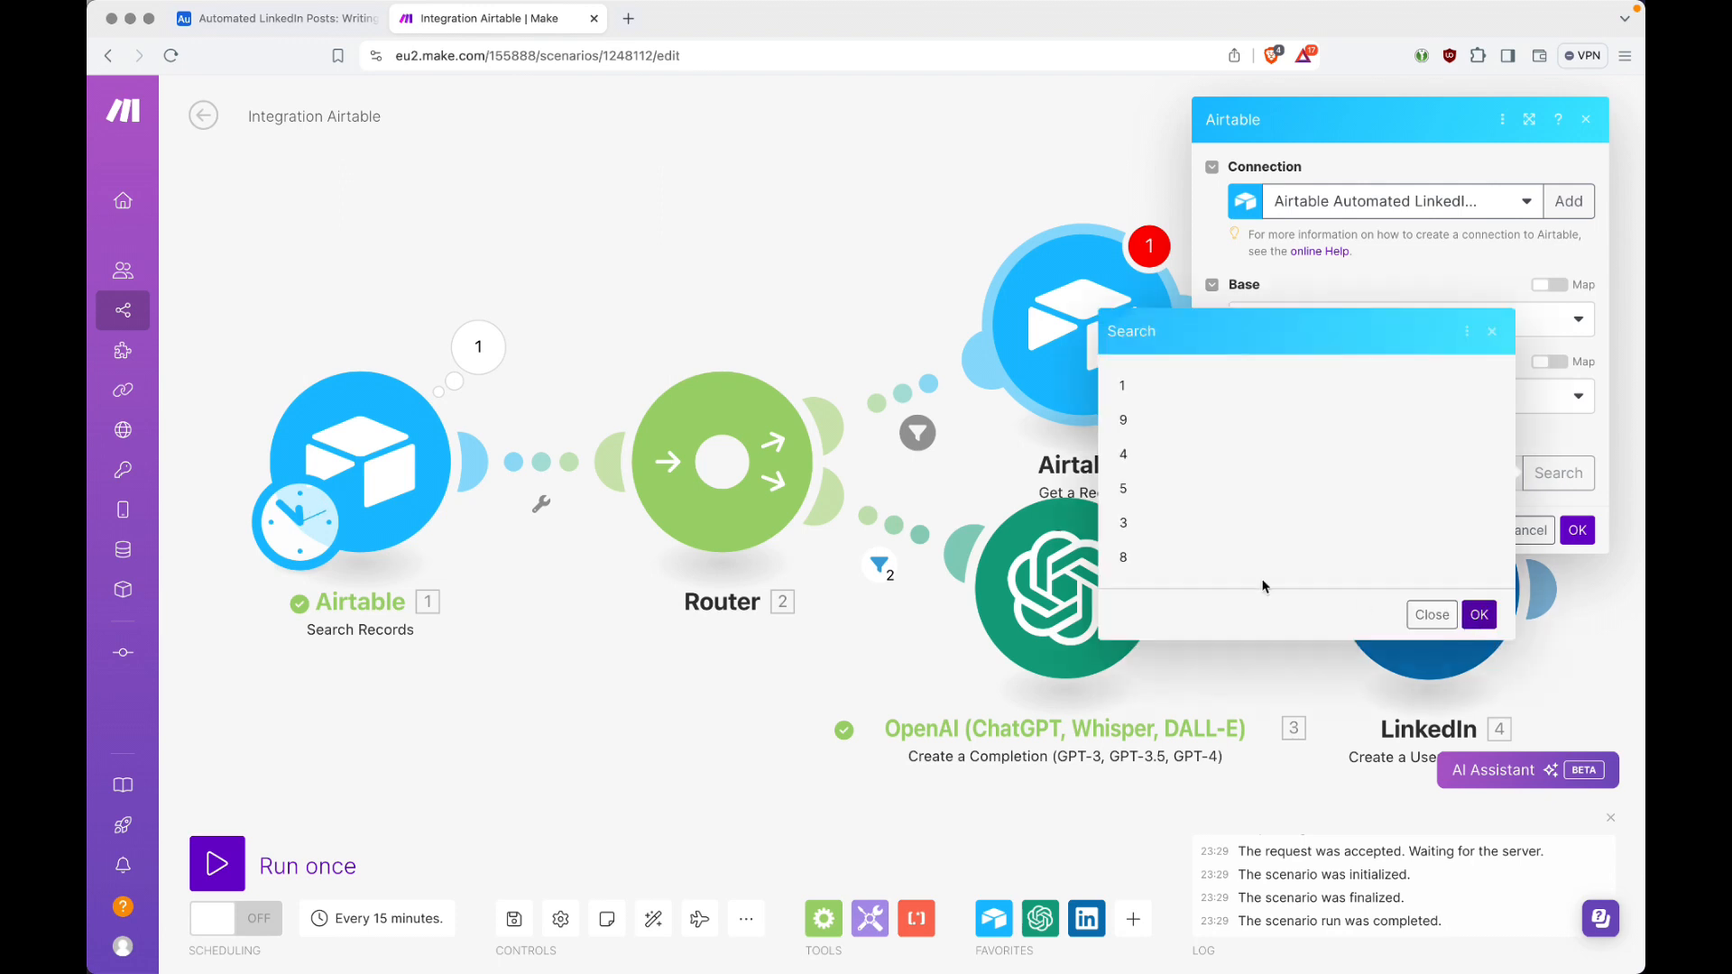
pyautogui.click(1130, 457)
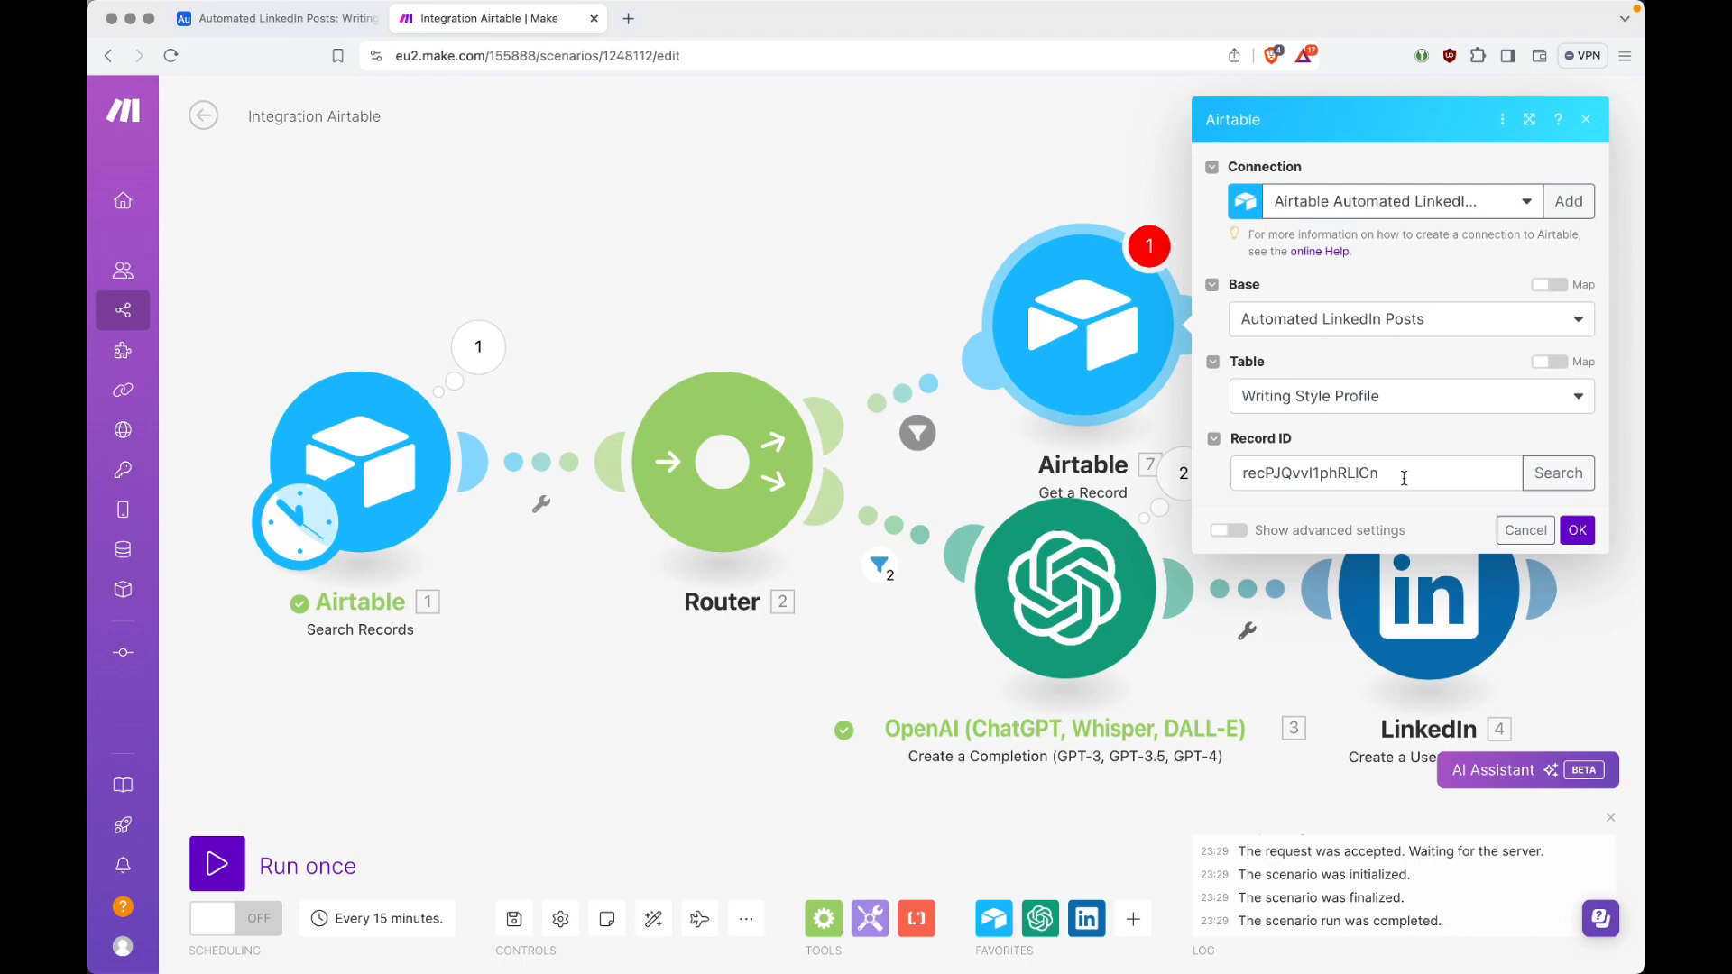
pyautogui.hotkey('ctrl', 'Tab')
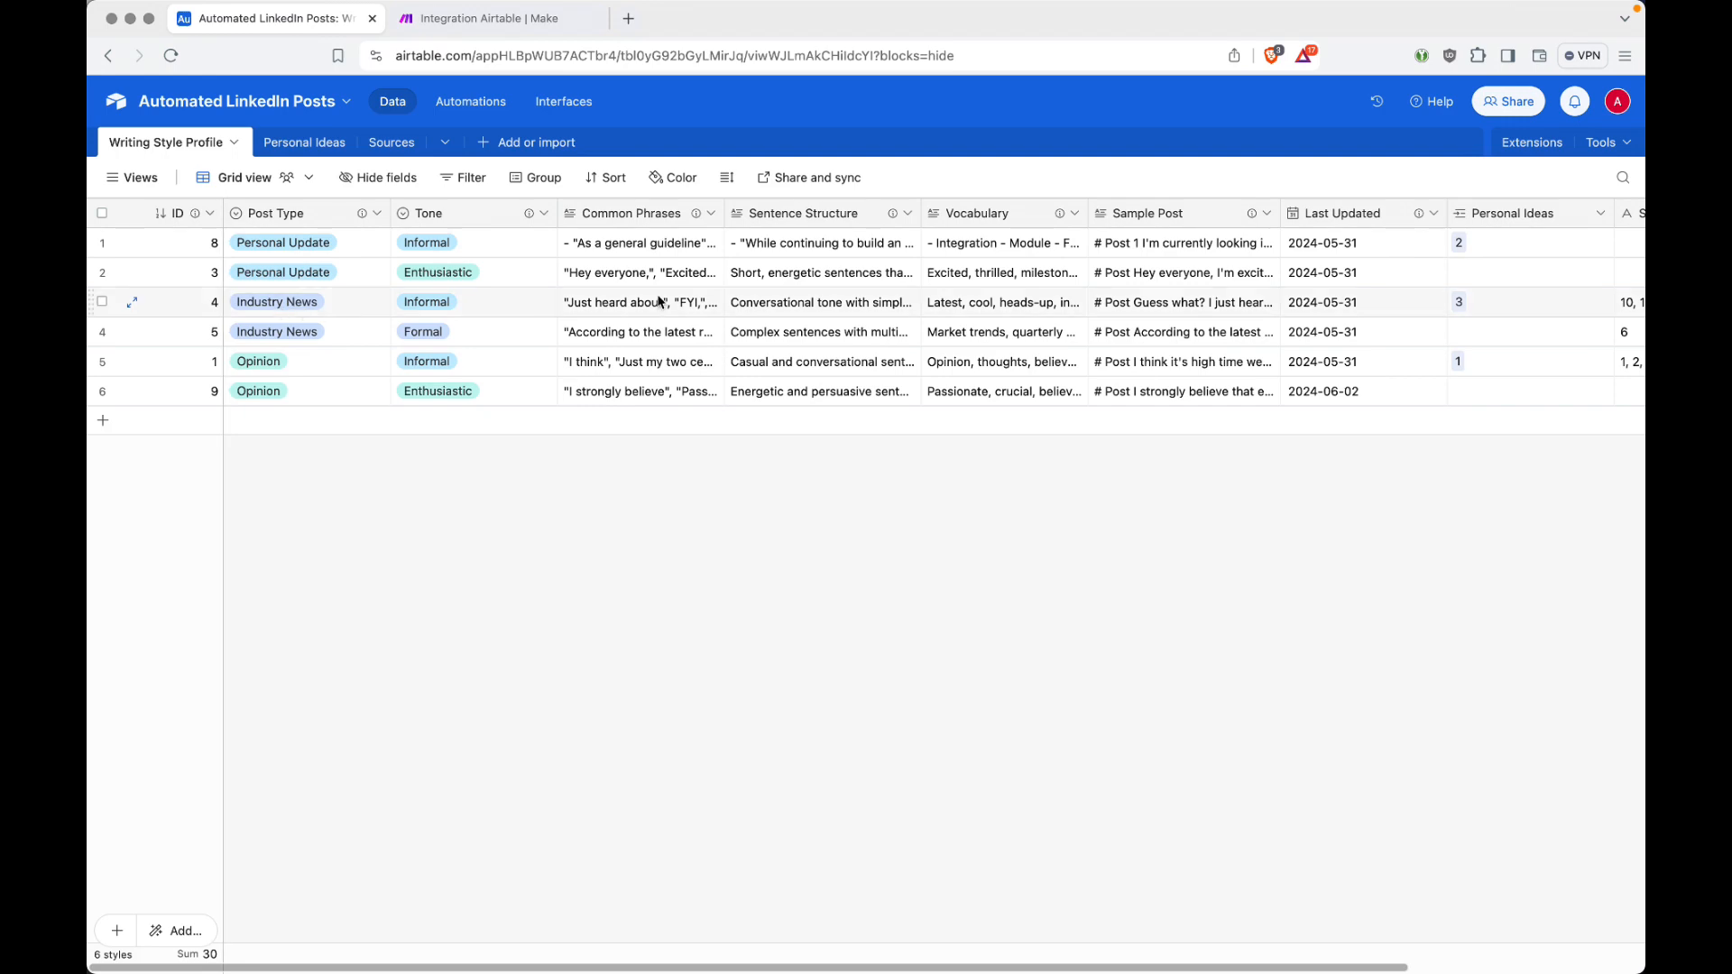
pyautogui.hotkey('ctrl', 'Tab')
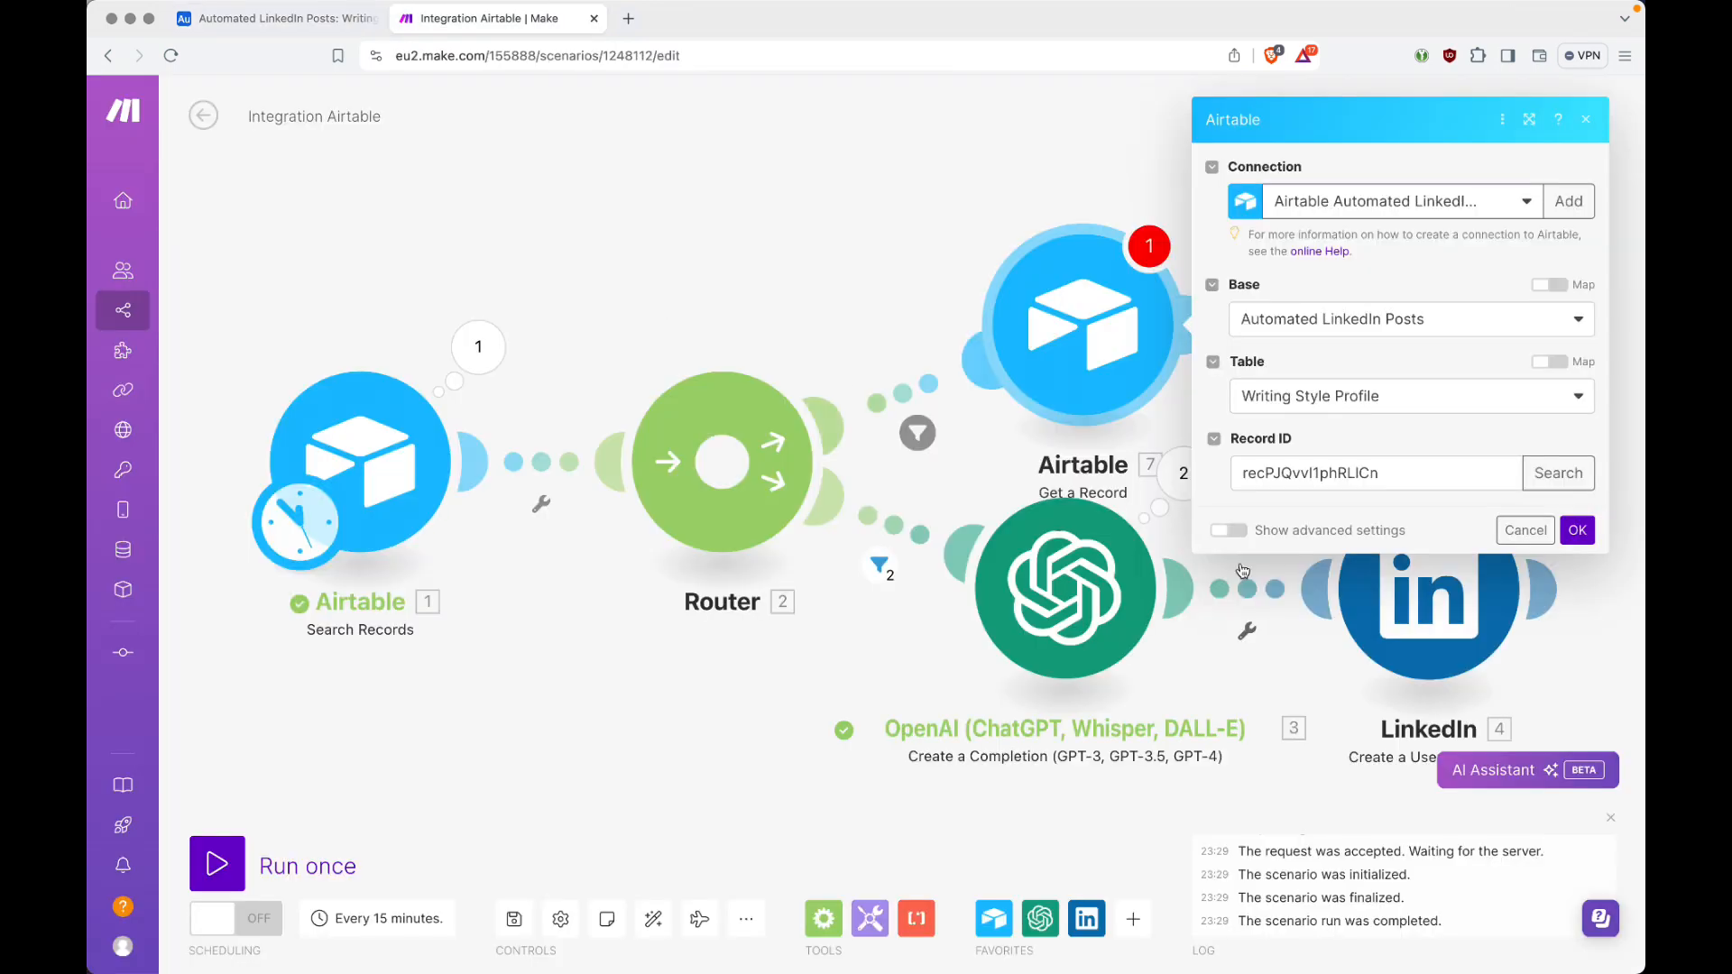
pyautogui.click(1586, 534)
pyautogui.moveTo(1087, 313)
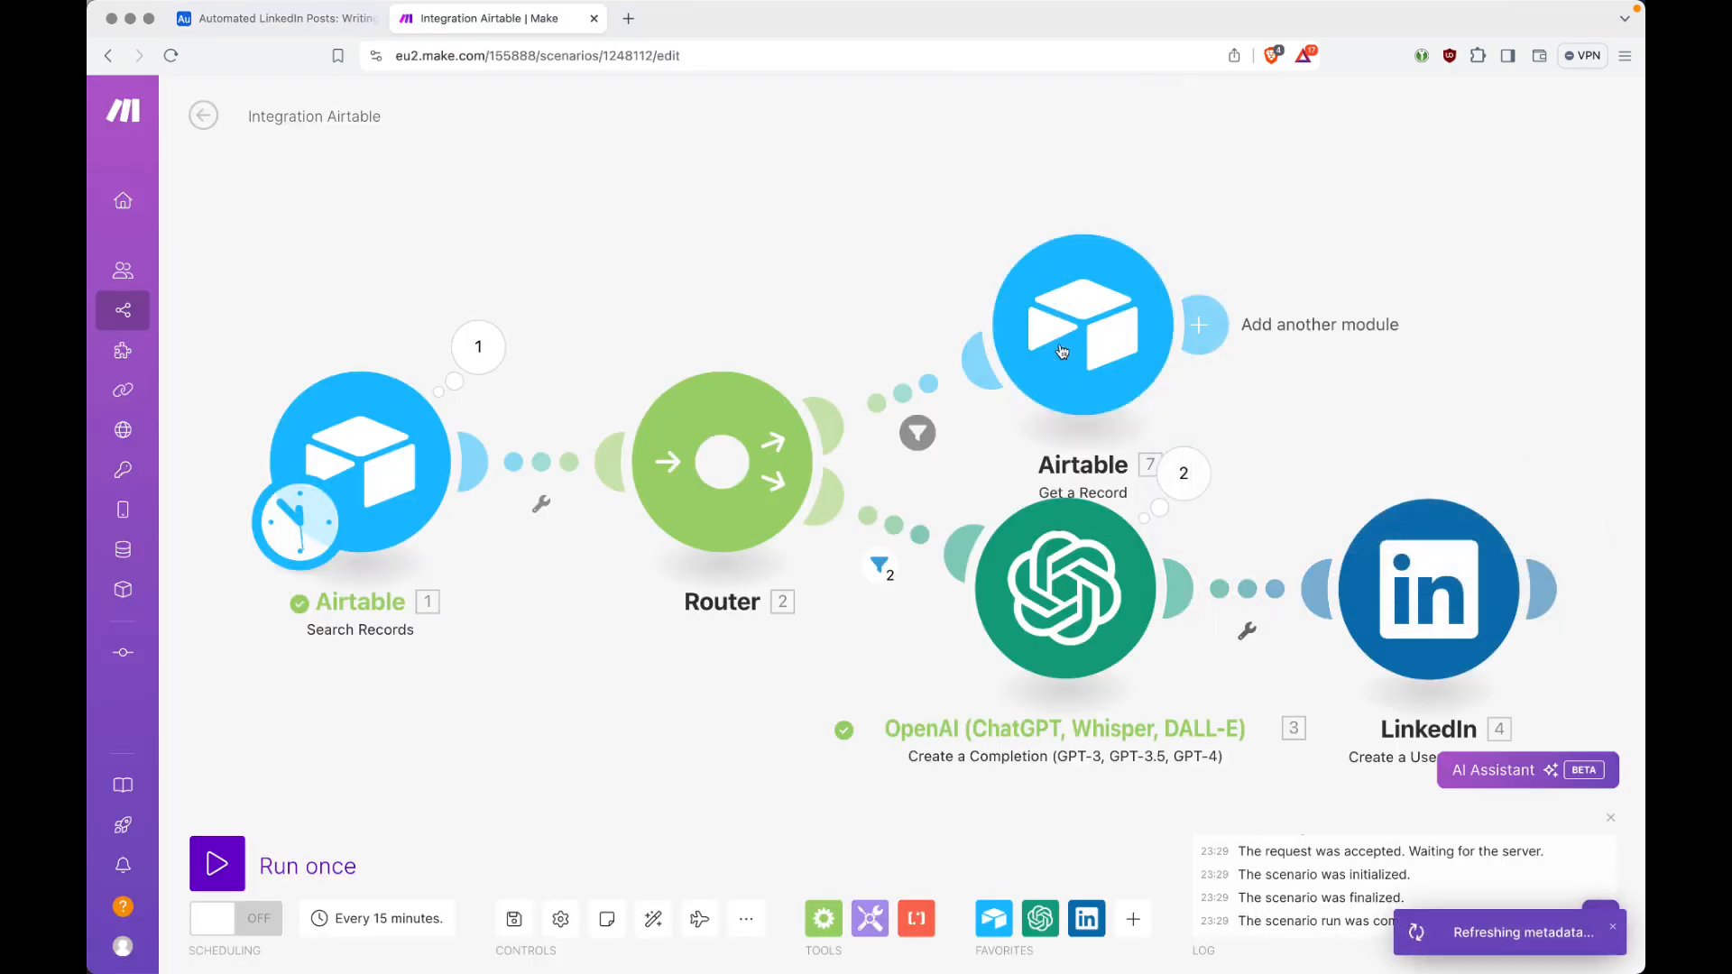
pyautogui.click(1089, 327)
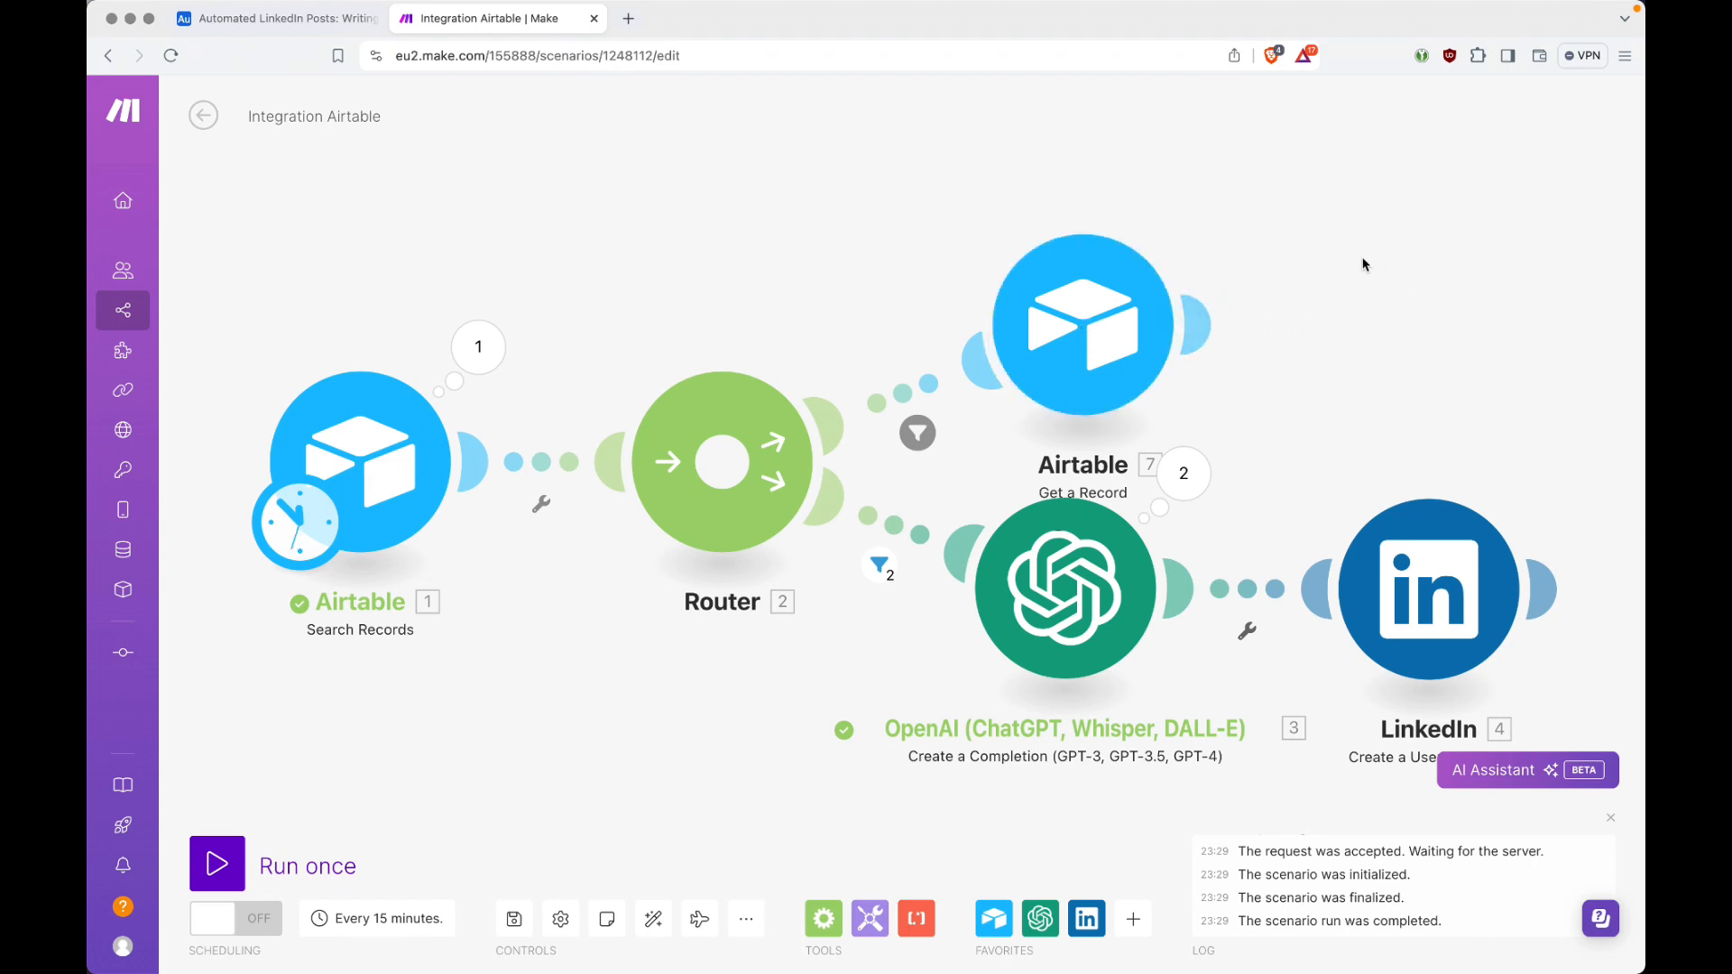
# Step: Auto-align the modules and add a Google Docs Create a Document module after Airtable Get a Record, keeping the existing Google connection
pyautogui.click(653, 918)
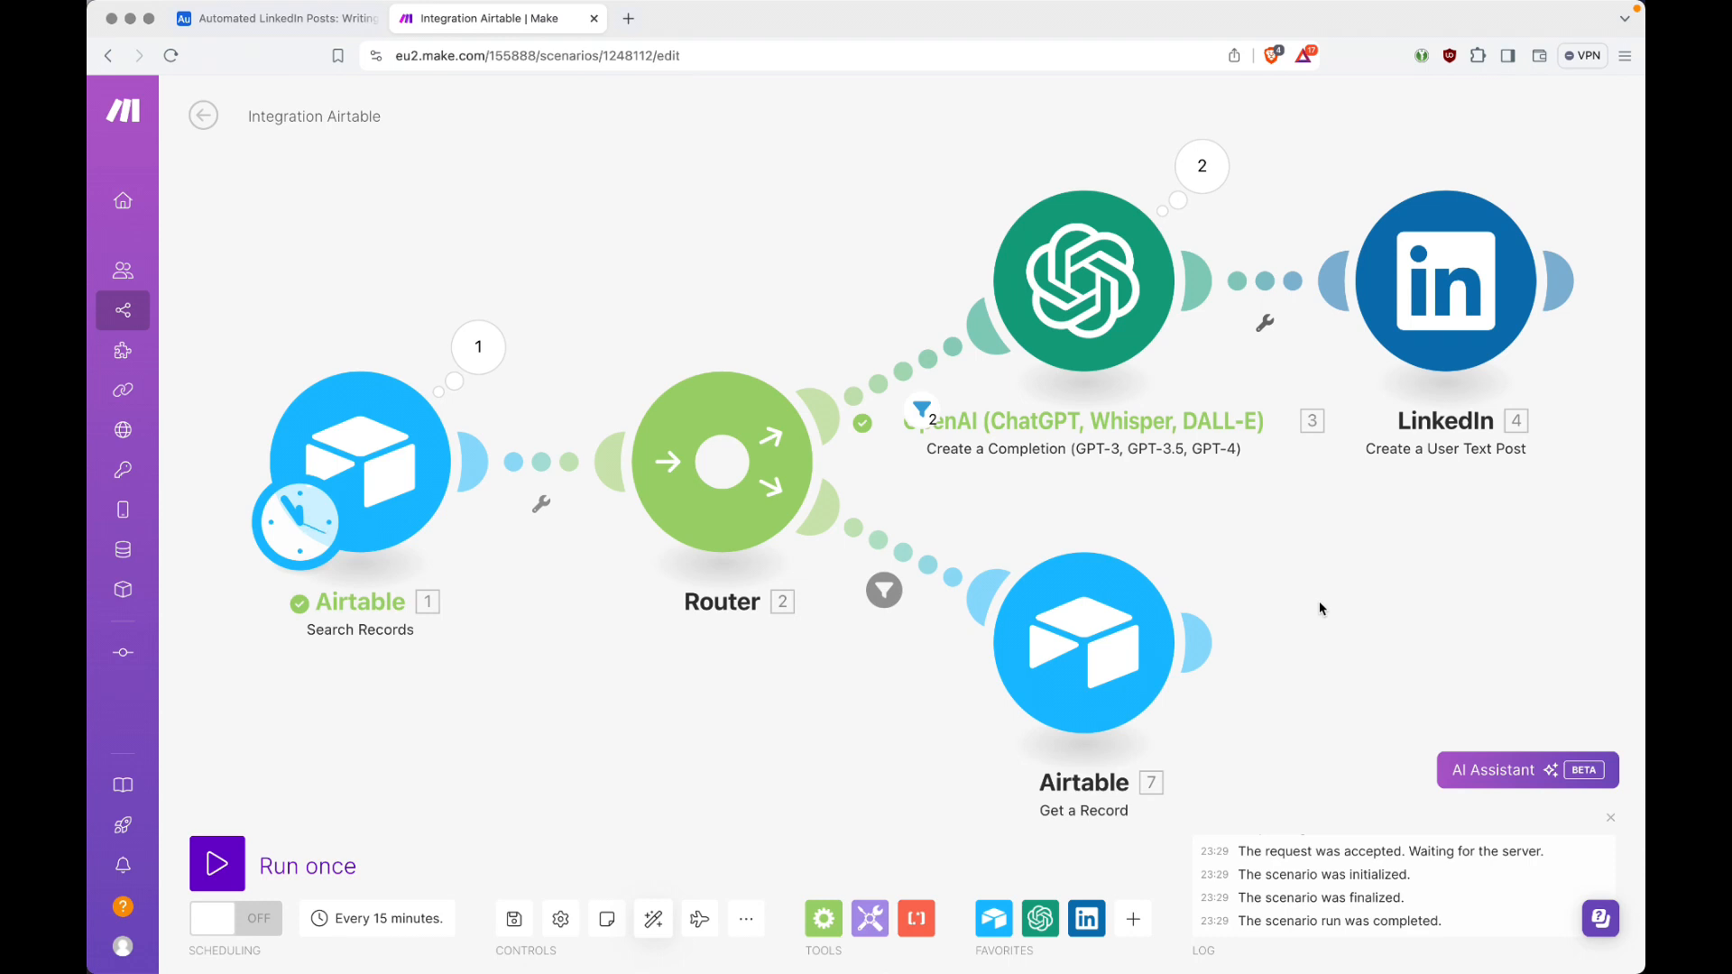
pyautogui.click(1200, 641)
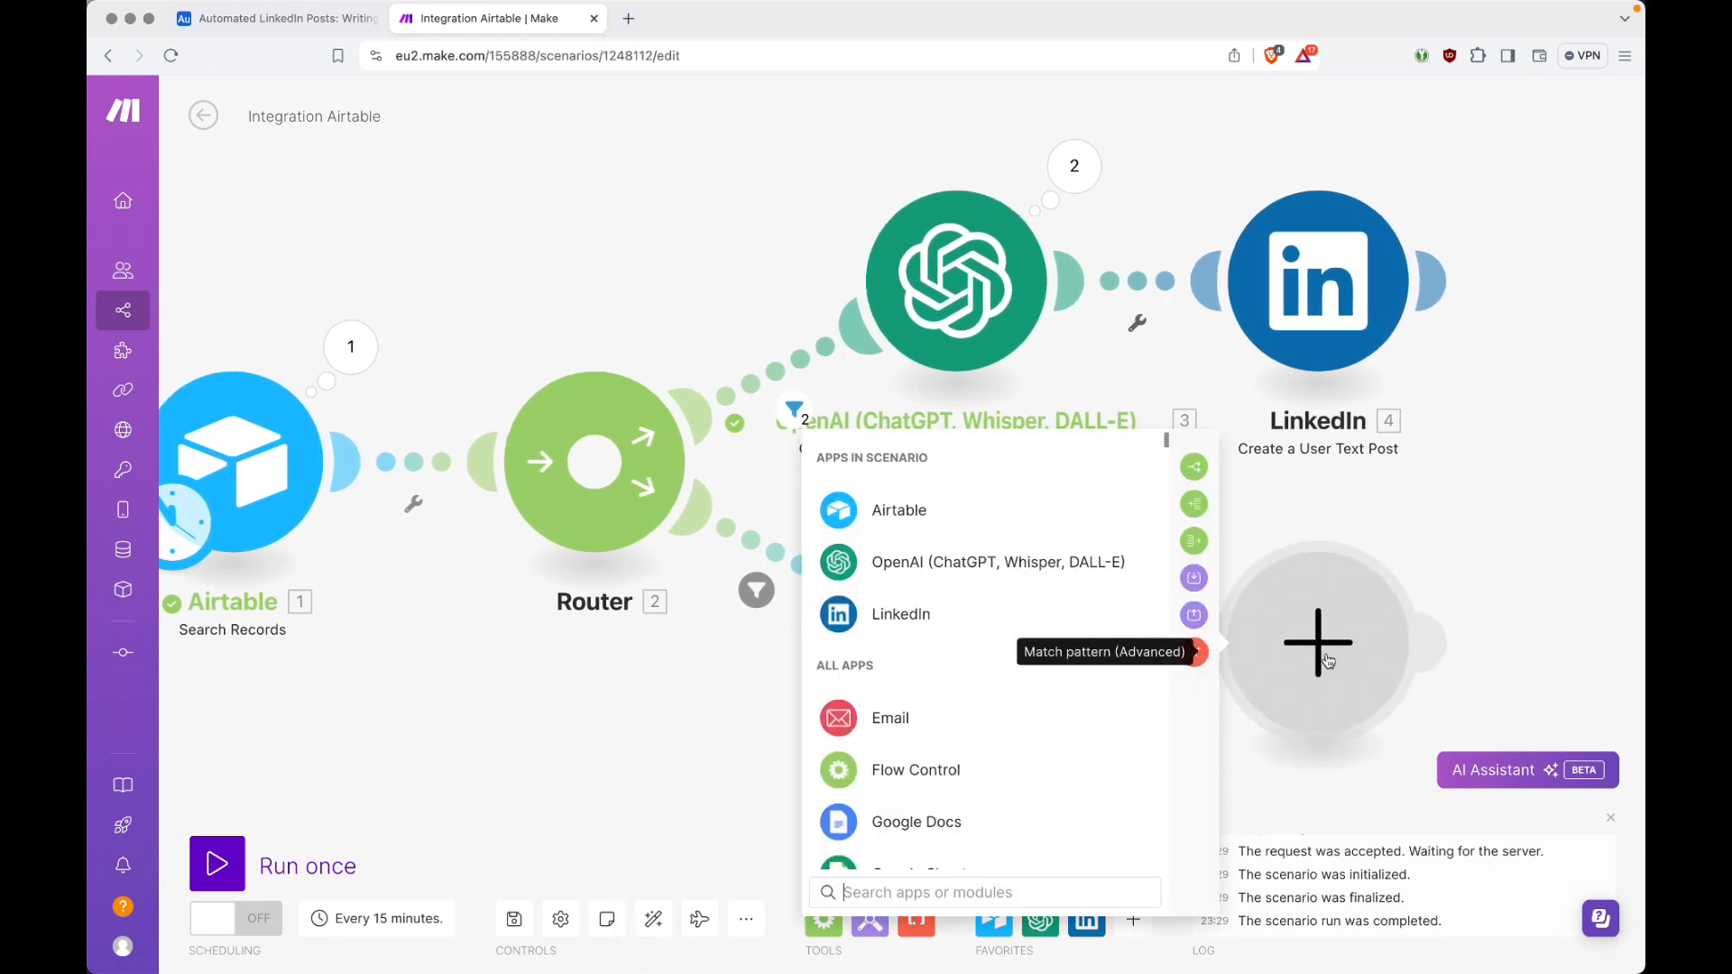
pyautogui.click(946, 823)
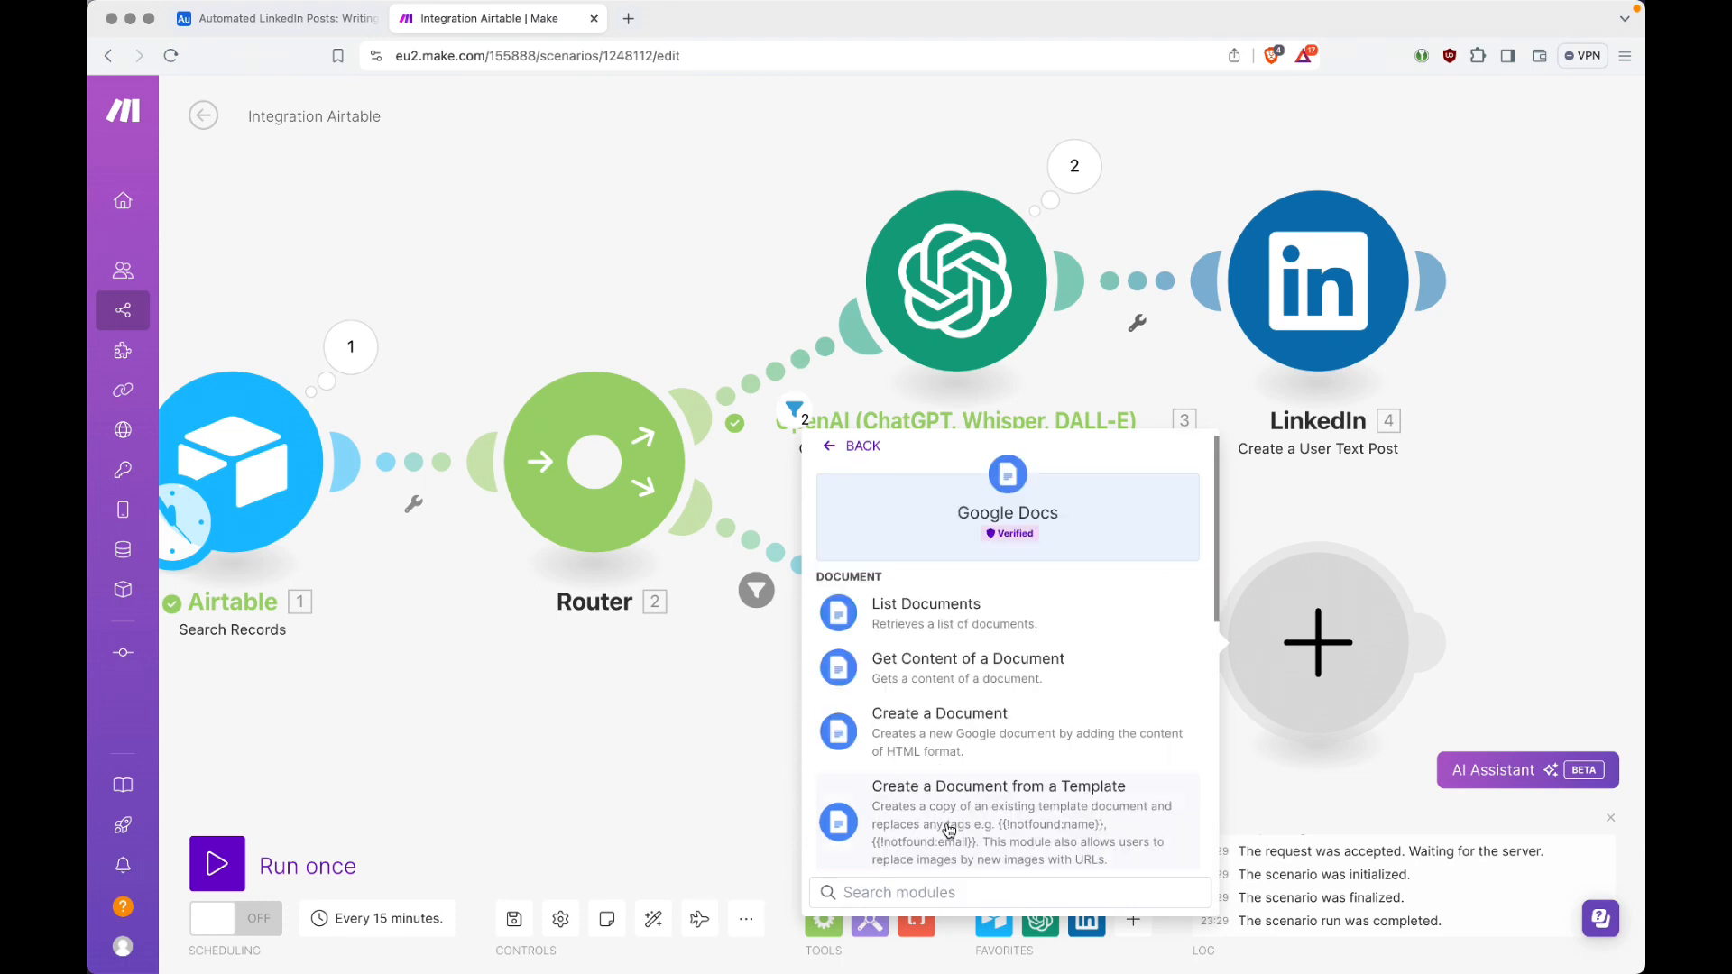
pyautogui.click(979, 721)
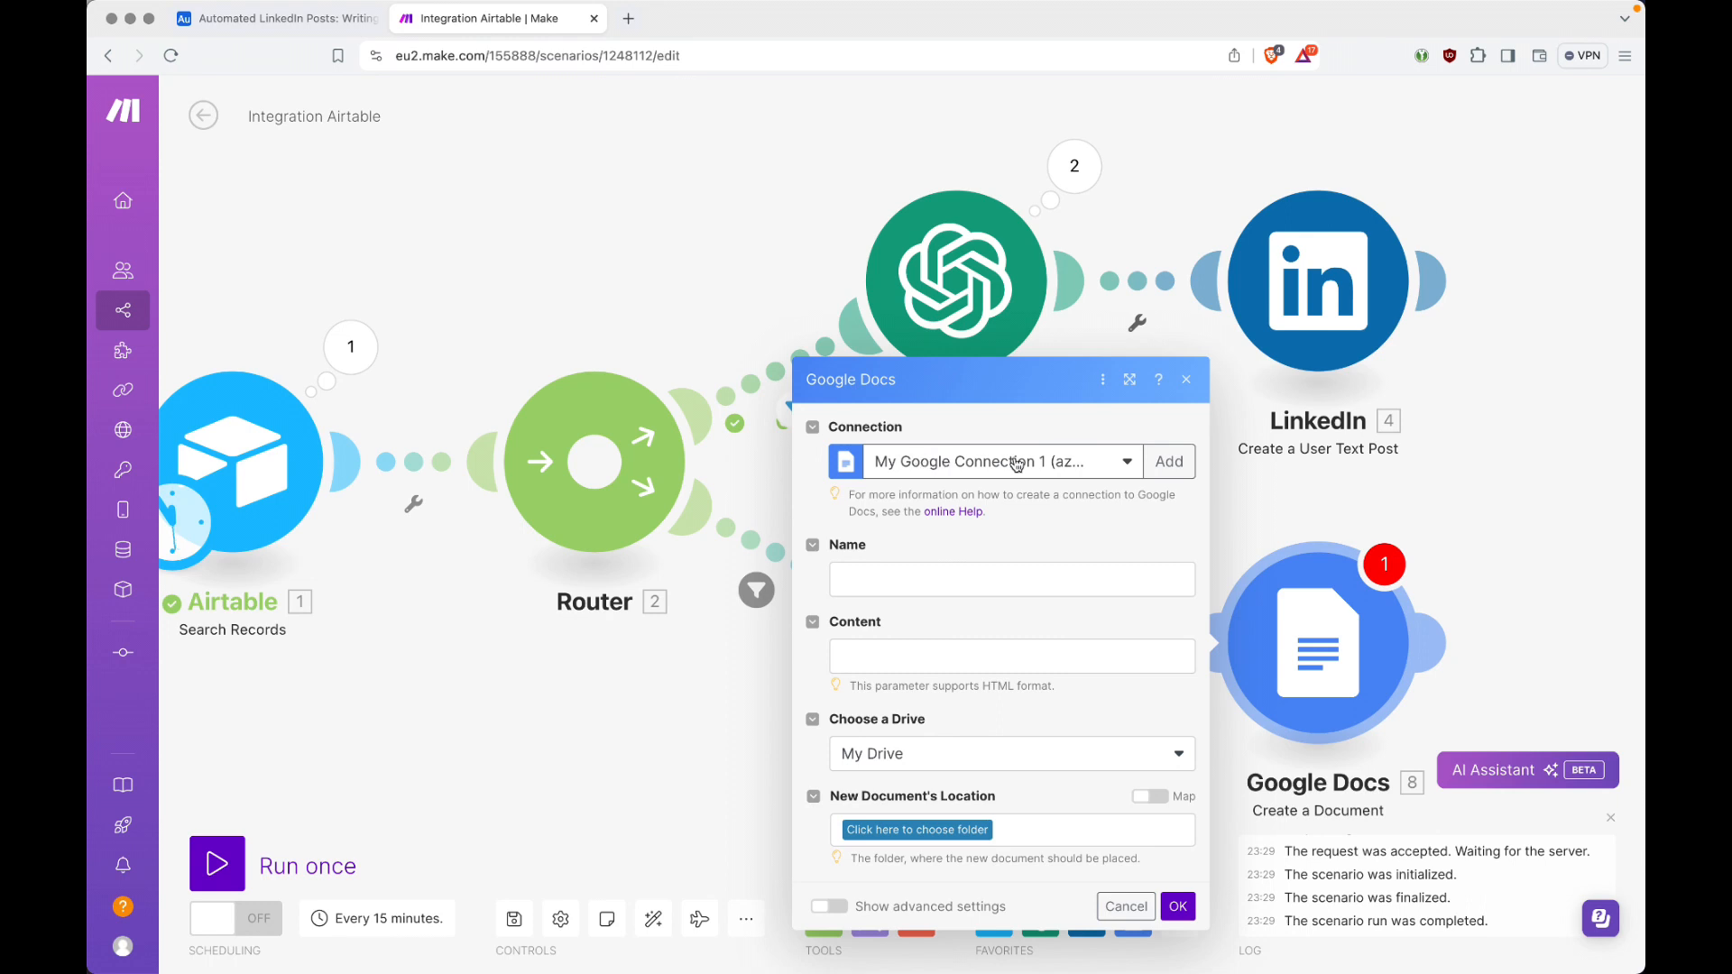
pyautogui.click(1164, 463)
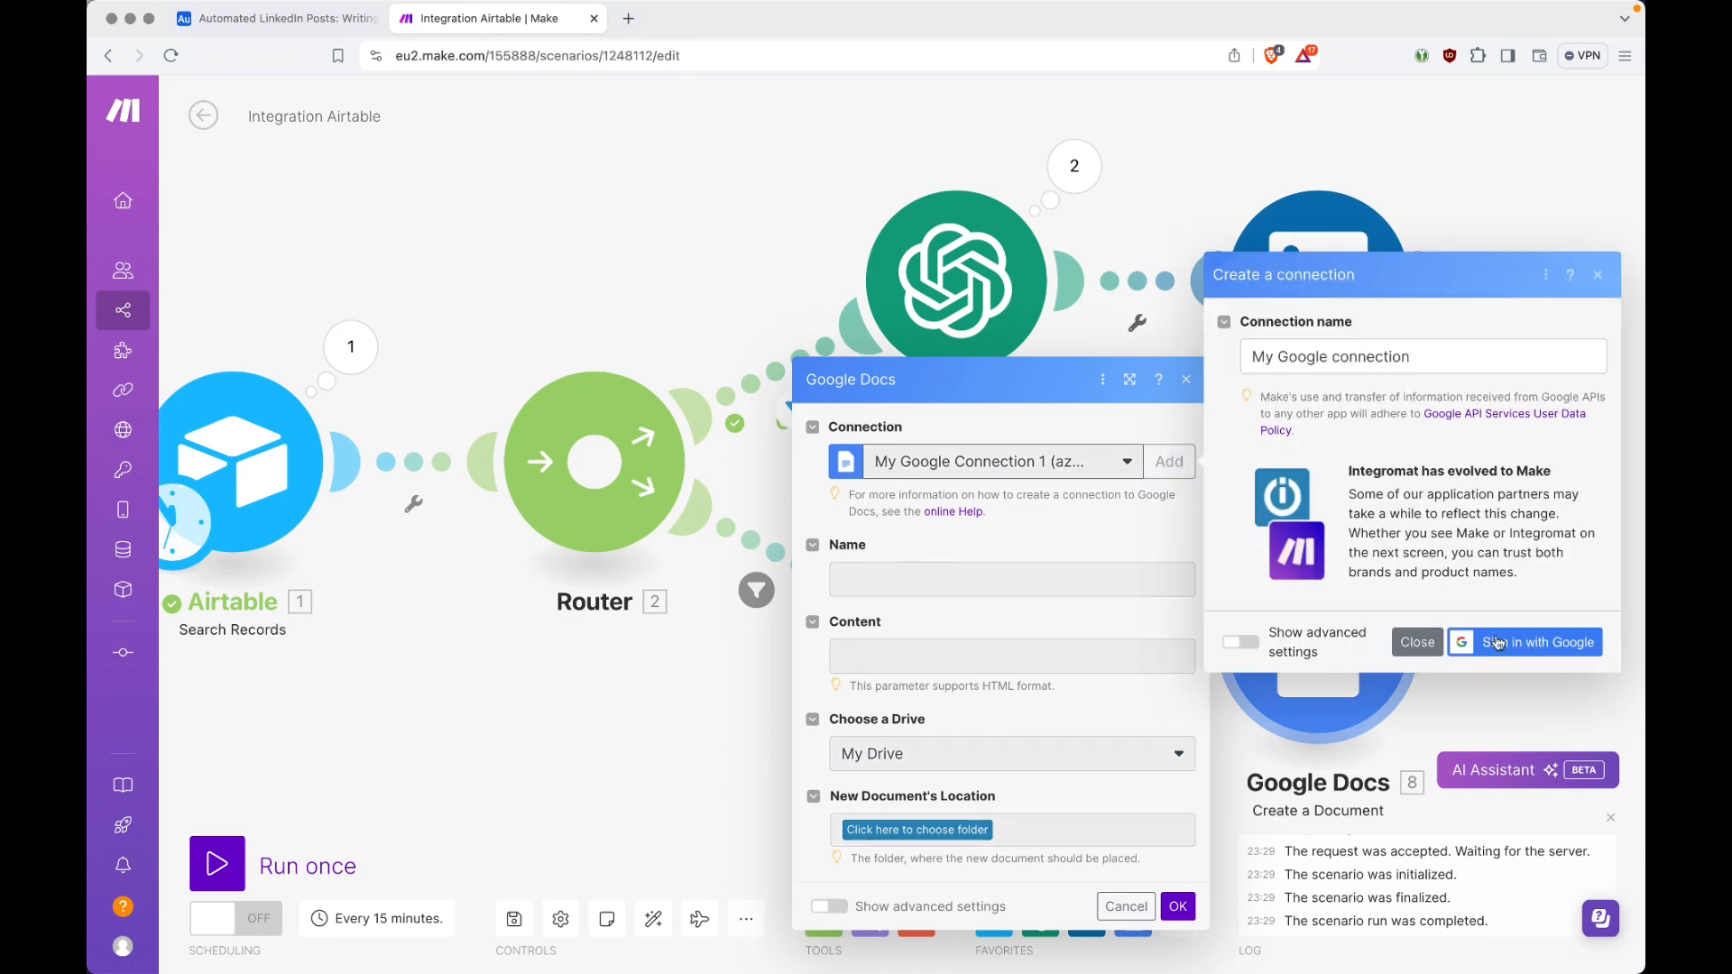
pyautogui.click(1427, 646)
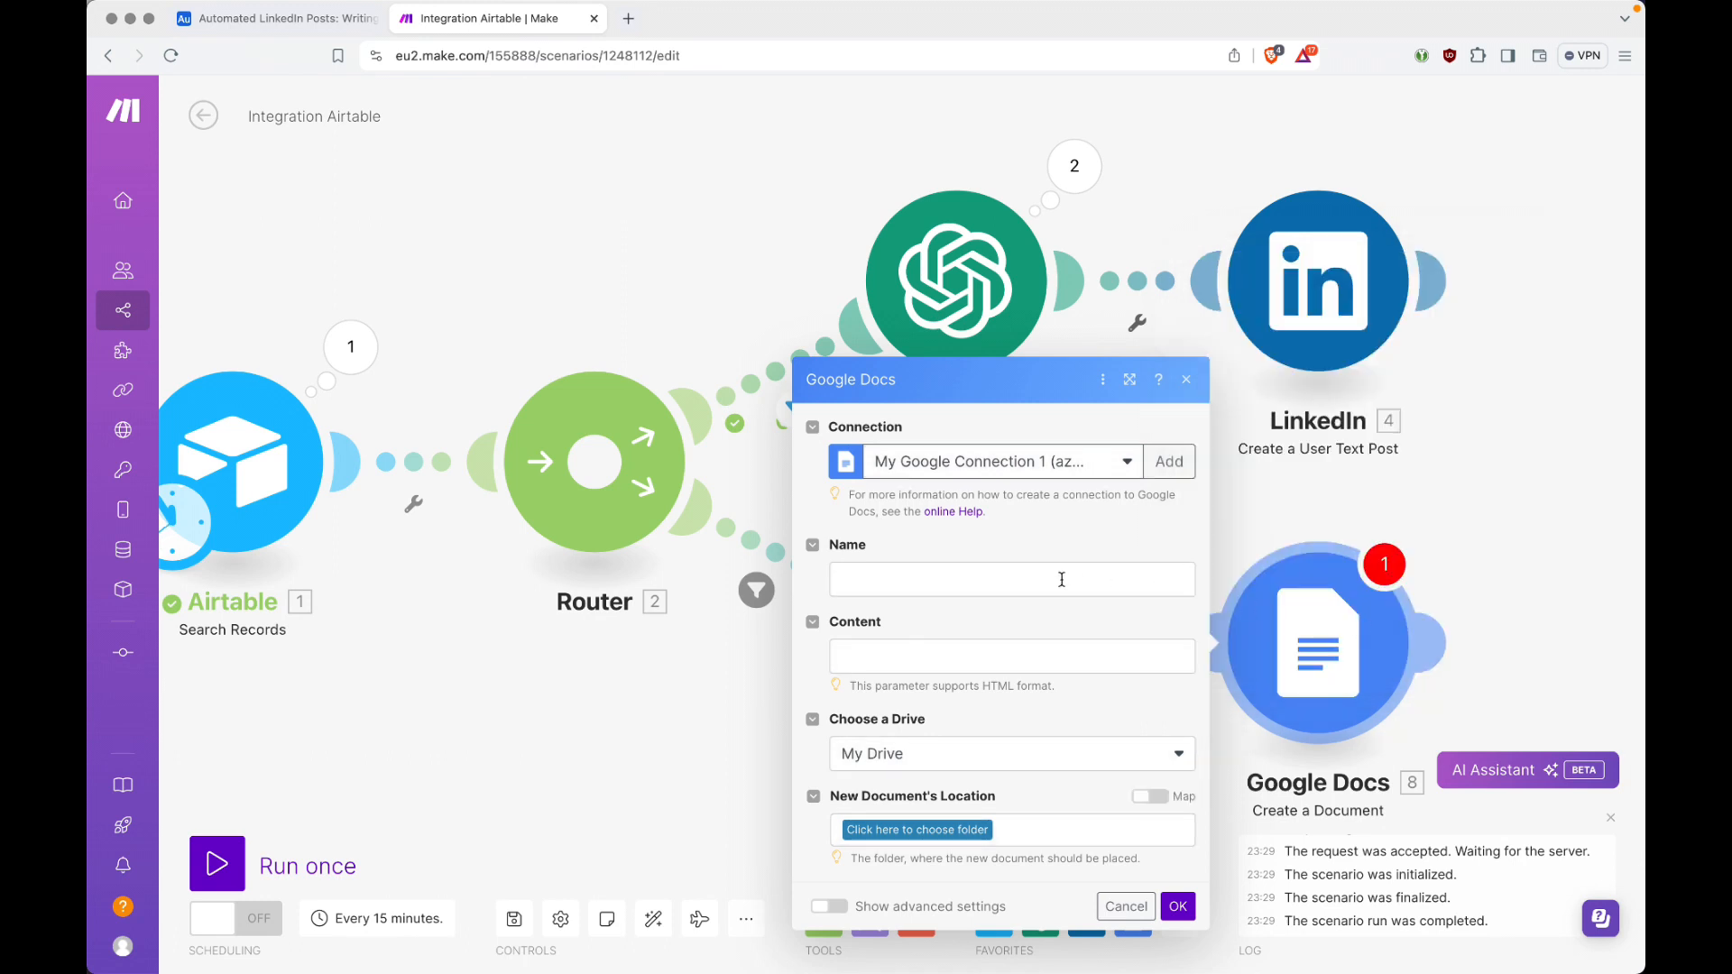
# Step: Enter "LinkedIn_Post-Raw_Data-" as the start of the new Google document's Name
pyautogui.click(1061, 580)
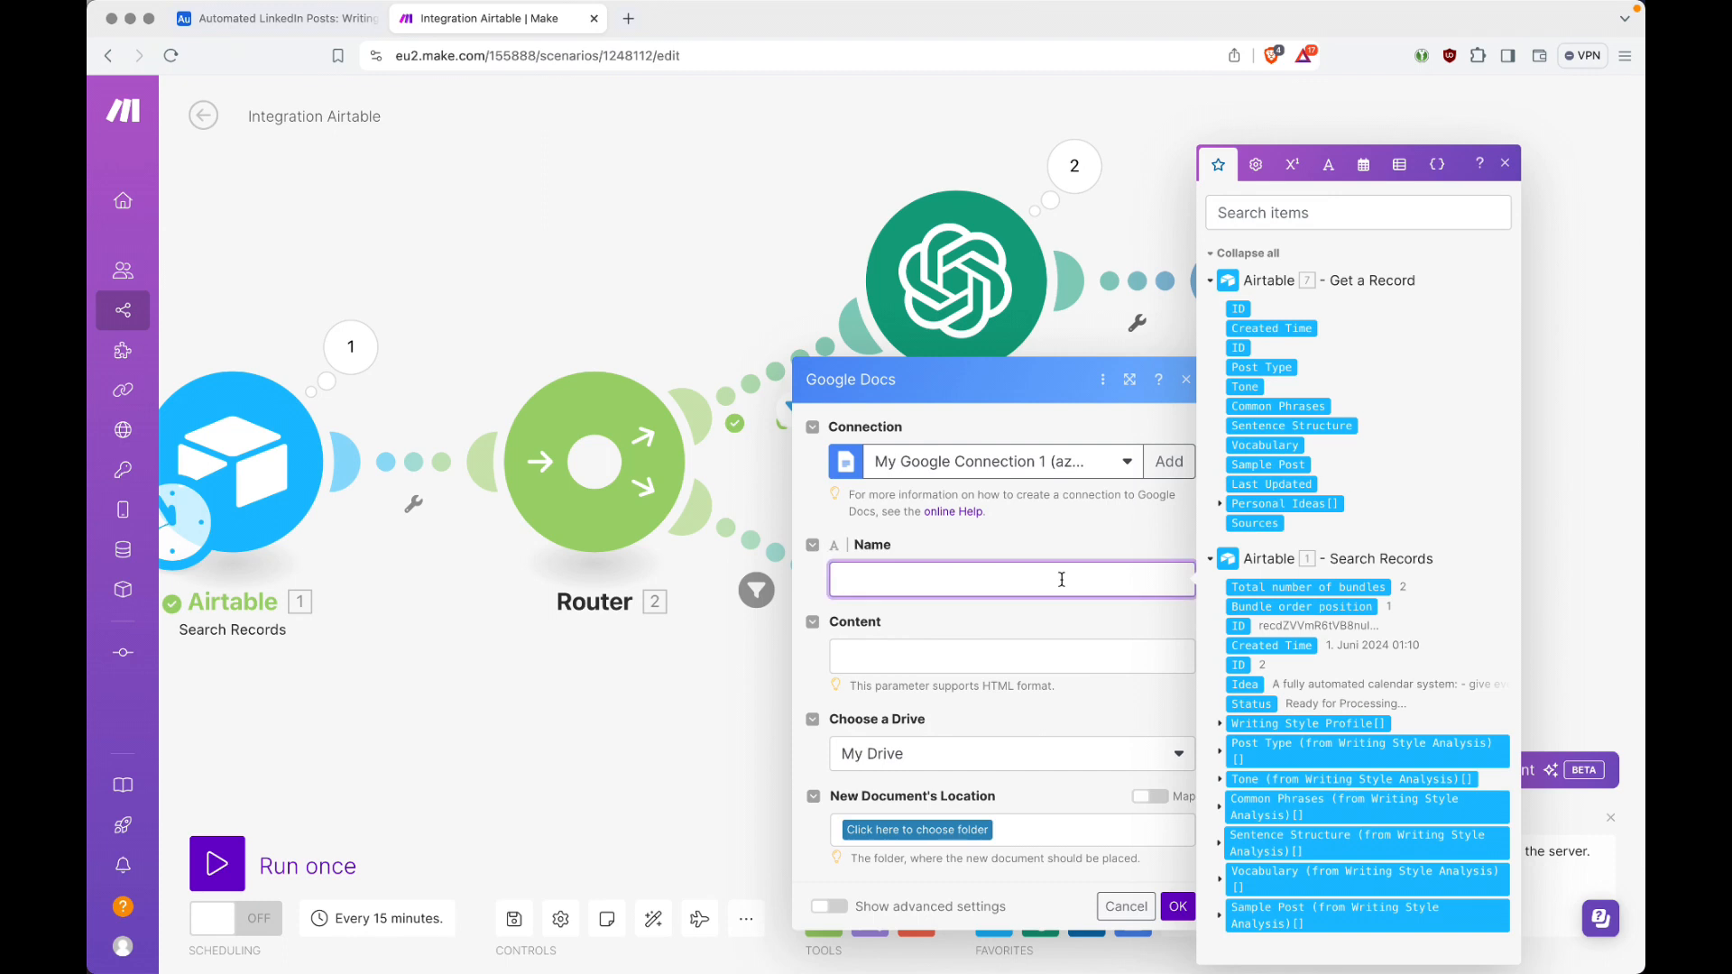
pyautogui.write('LinkedIn_Post-Raw_Data-')
# Step: Append a formatDate function to the document's Name, using the now variable and the format YYYY-MM-DD
pyautogui.click(1364, 166)
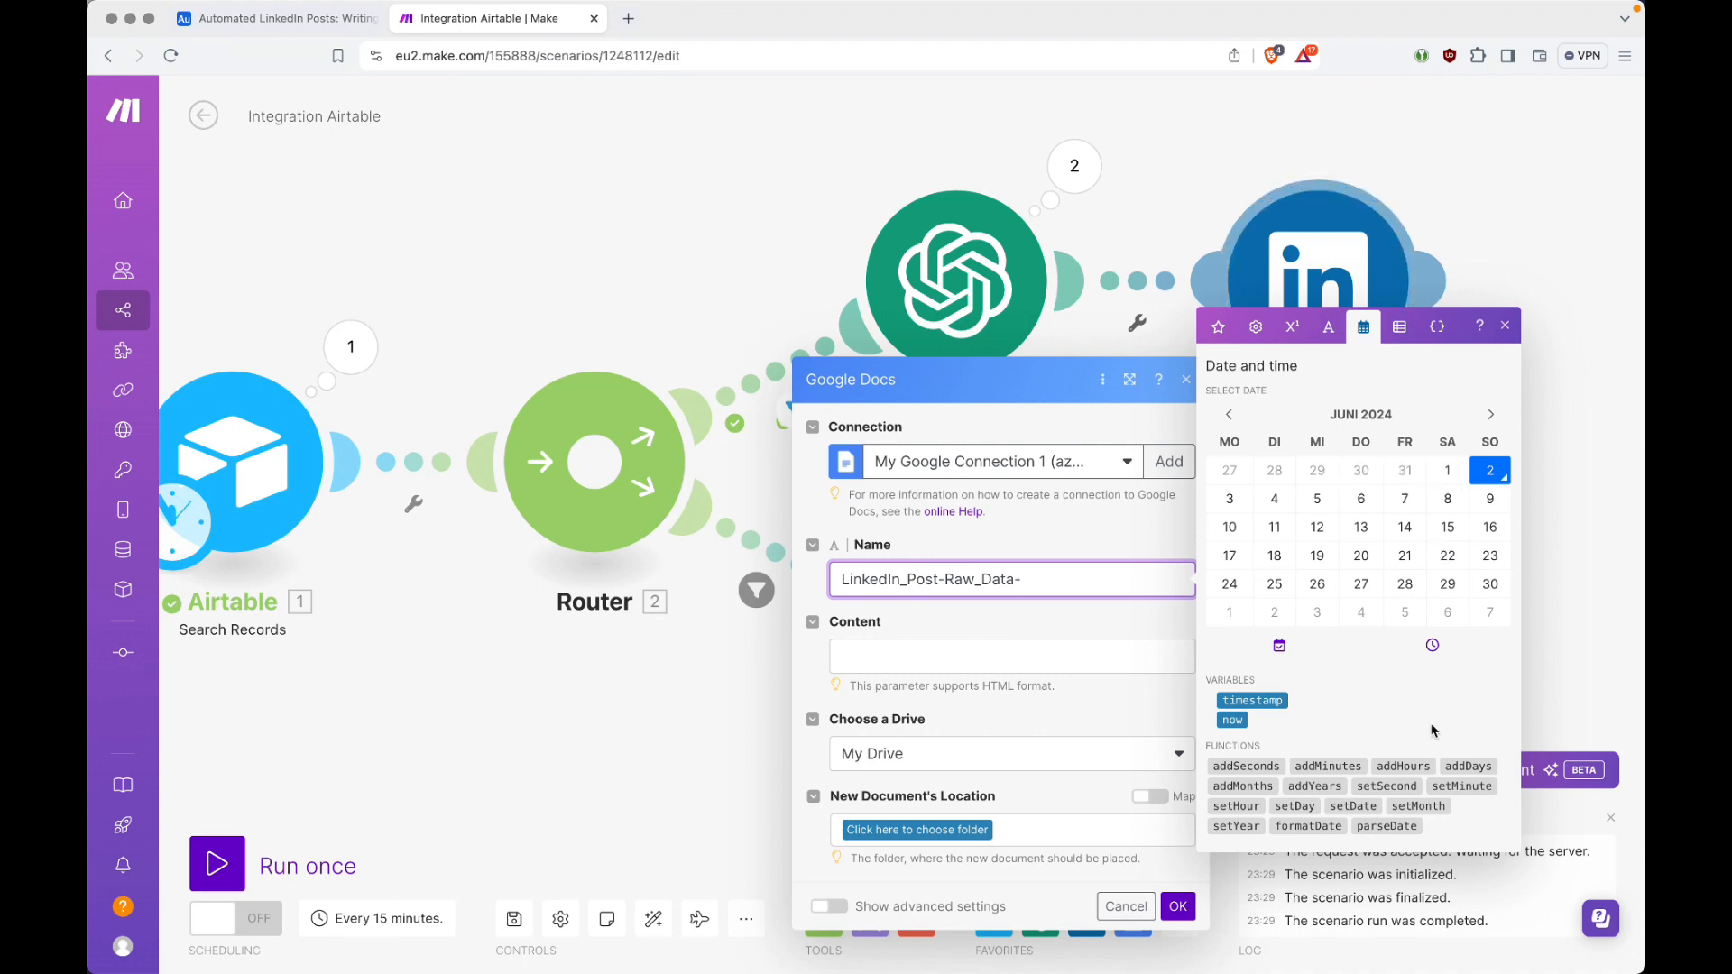
pyautogui.click(1301, 826)
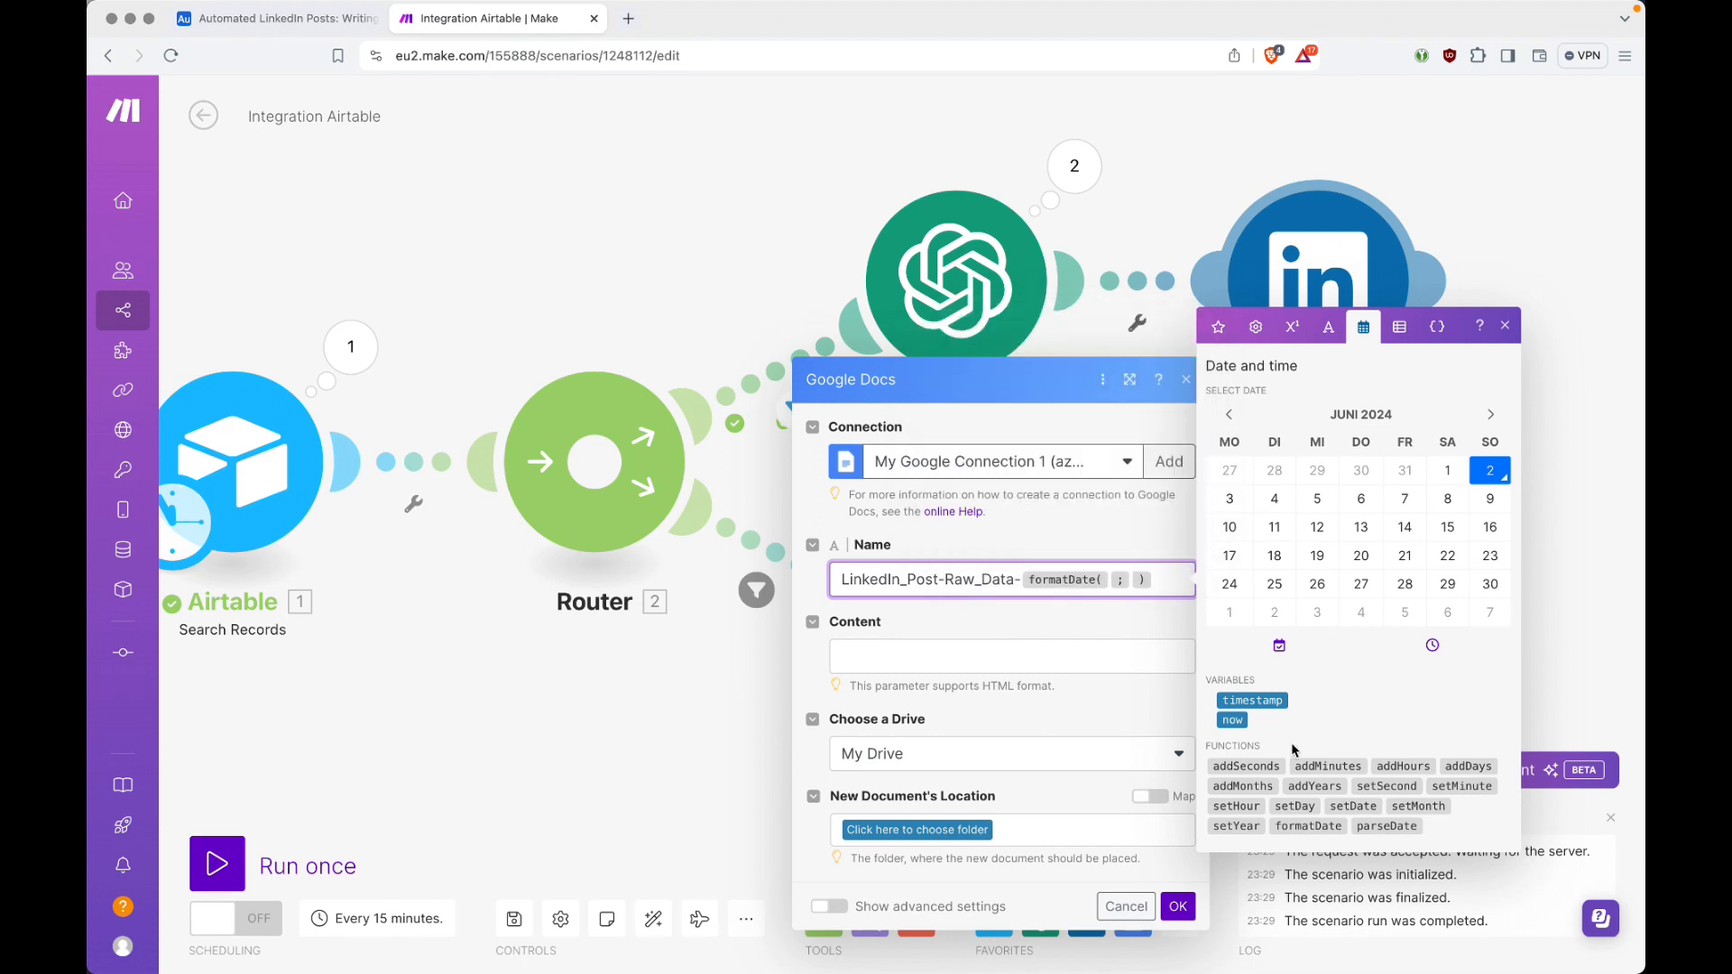
pyautogui.click(1234, 720)
pyautogui.press('Right')
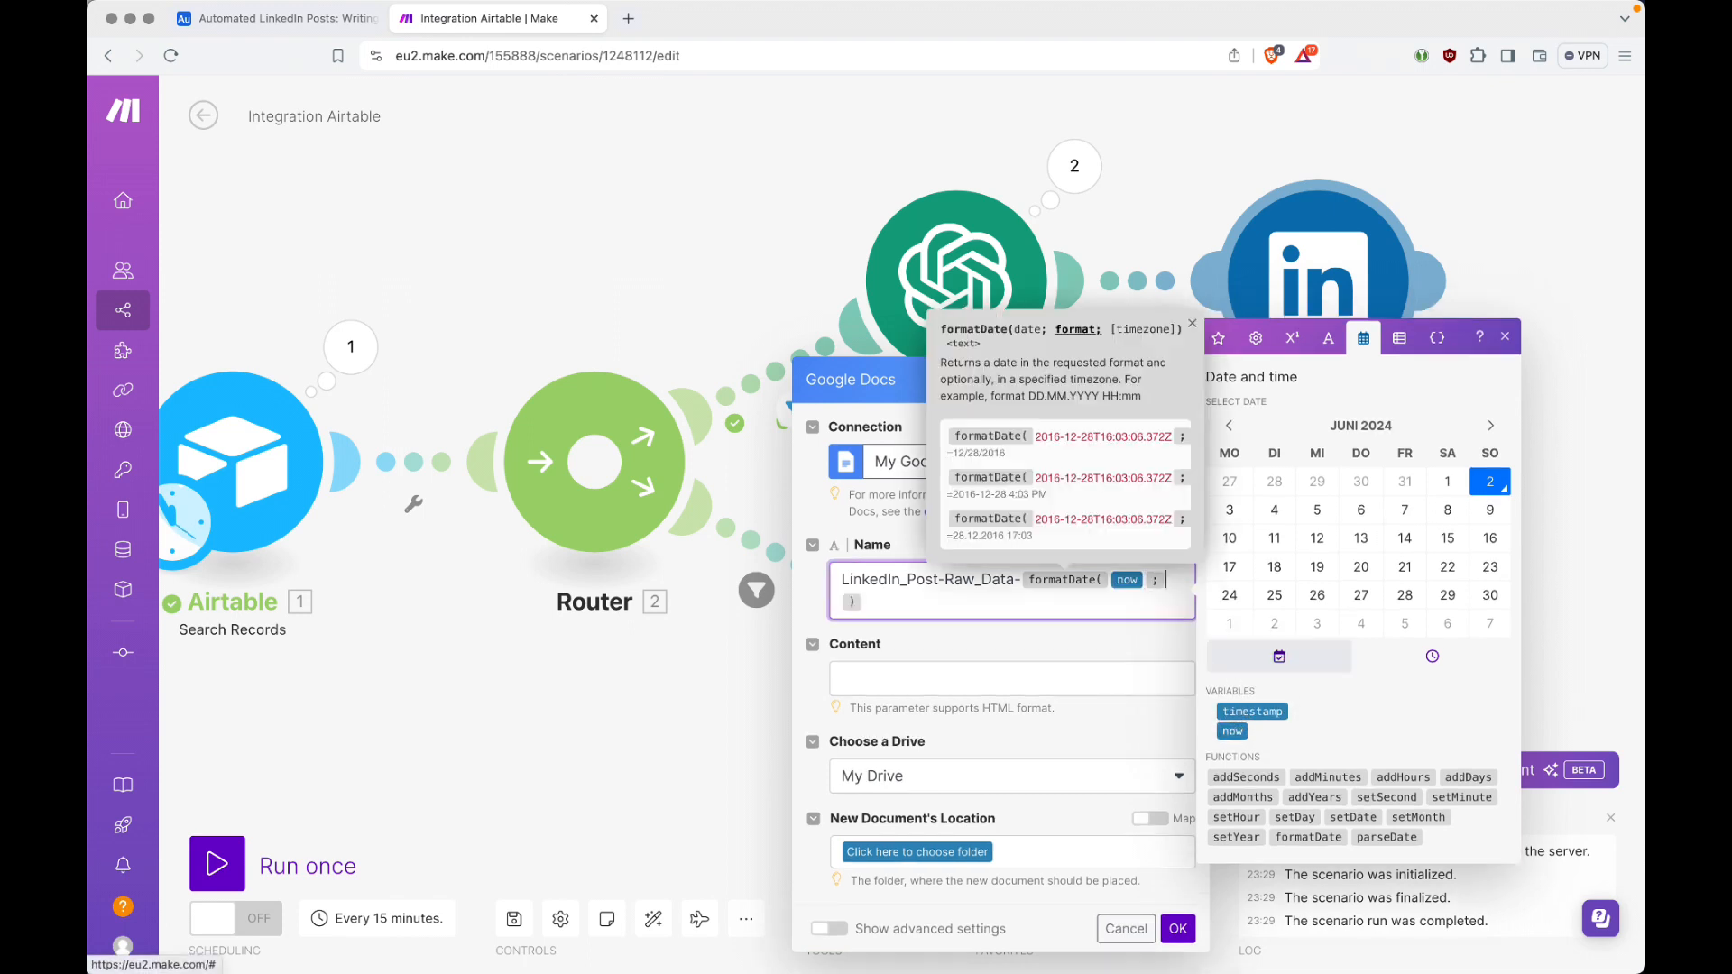
pyautogui.write('YYYY-MM-DD')
pyautogui.press('super+Left')
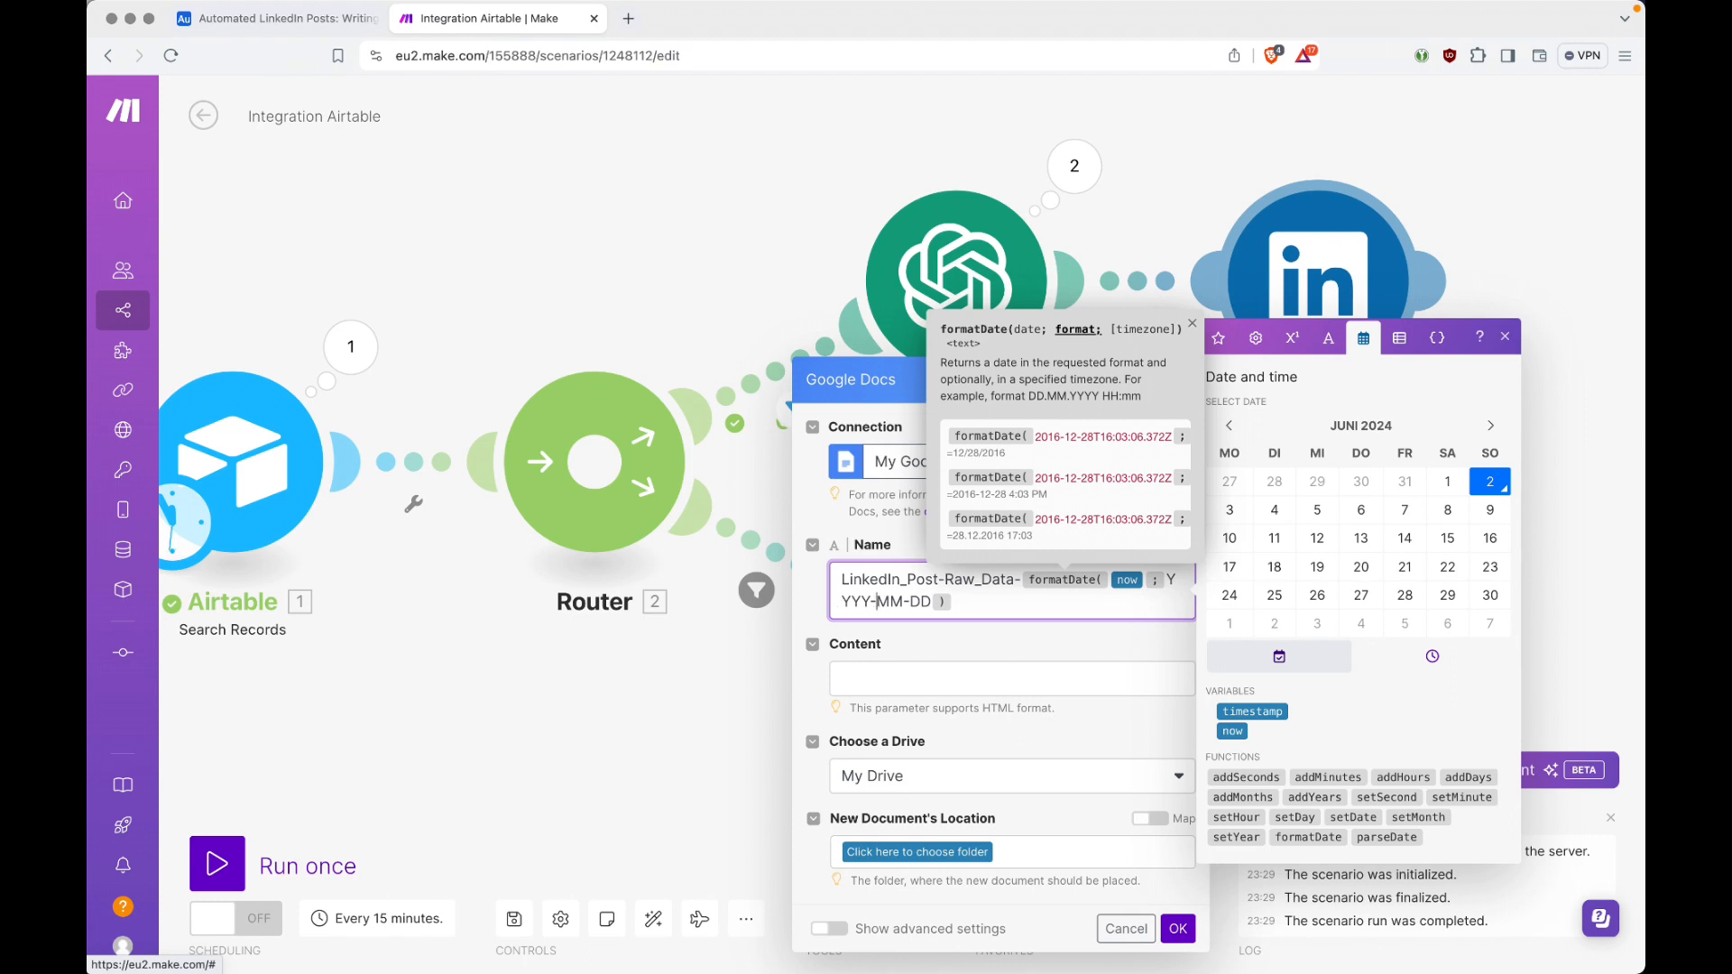
pyautogui.hotkey('shift', 'Right')
pyautogui.hotkey('shift', 'Right')
pyautogui.press('Right')
pyautogui.press('Right')
pyautogui.hotkey('shift', 'Right')
pyautogui.hotkey('shift', 'Right')
pyautogui.press('Right')
pyautogui.press('Right')
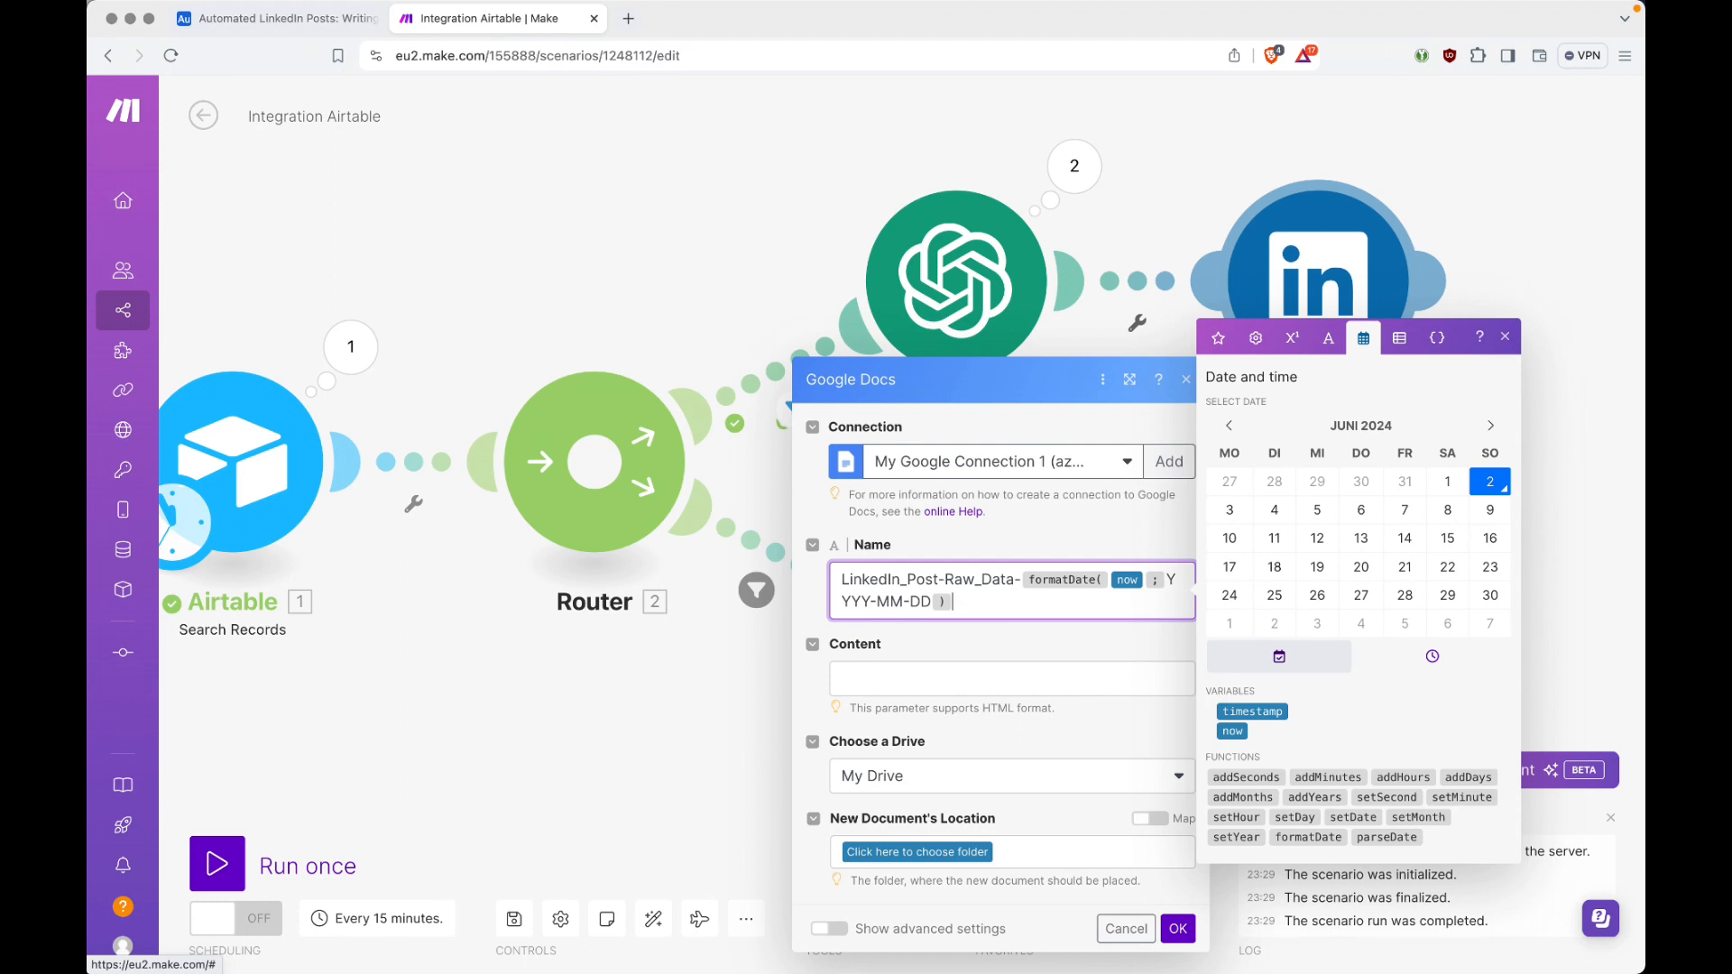
# Step: Set the new document's location to the root folder (/) of My Drive
pyautogui.click(1097, 678)
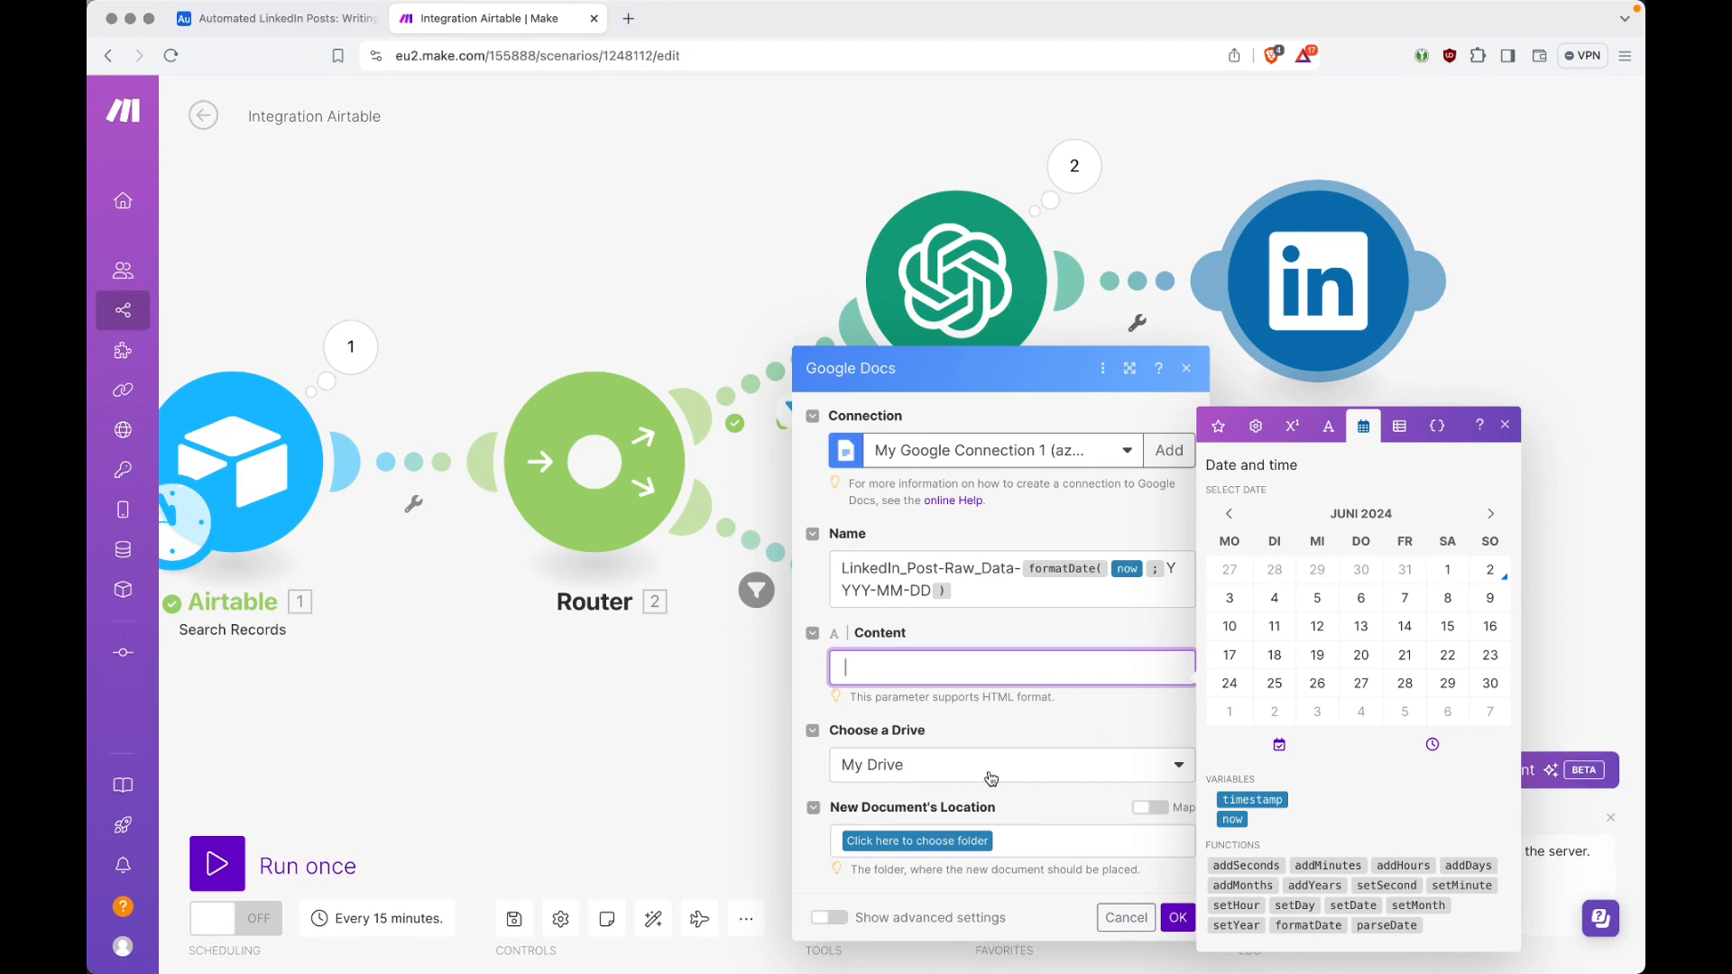
pyautogui.click(938, 842)
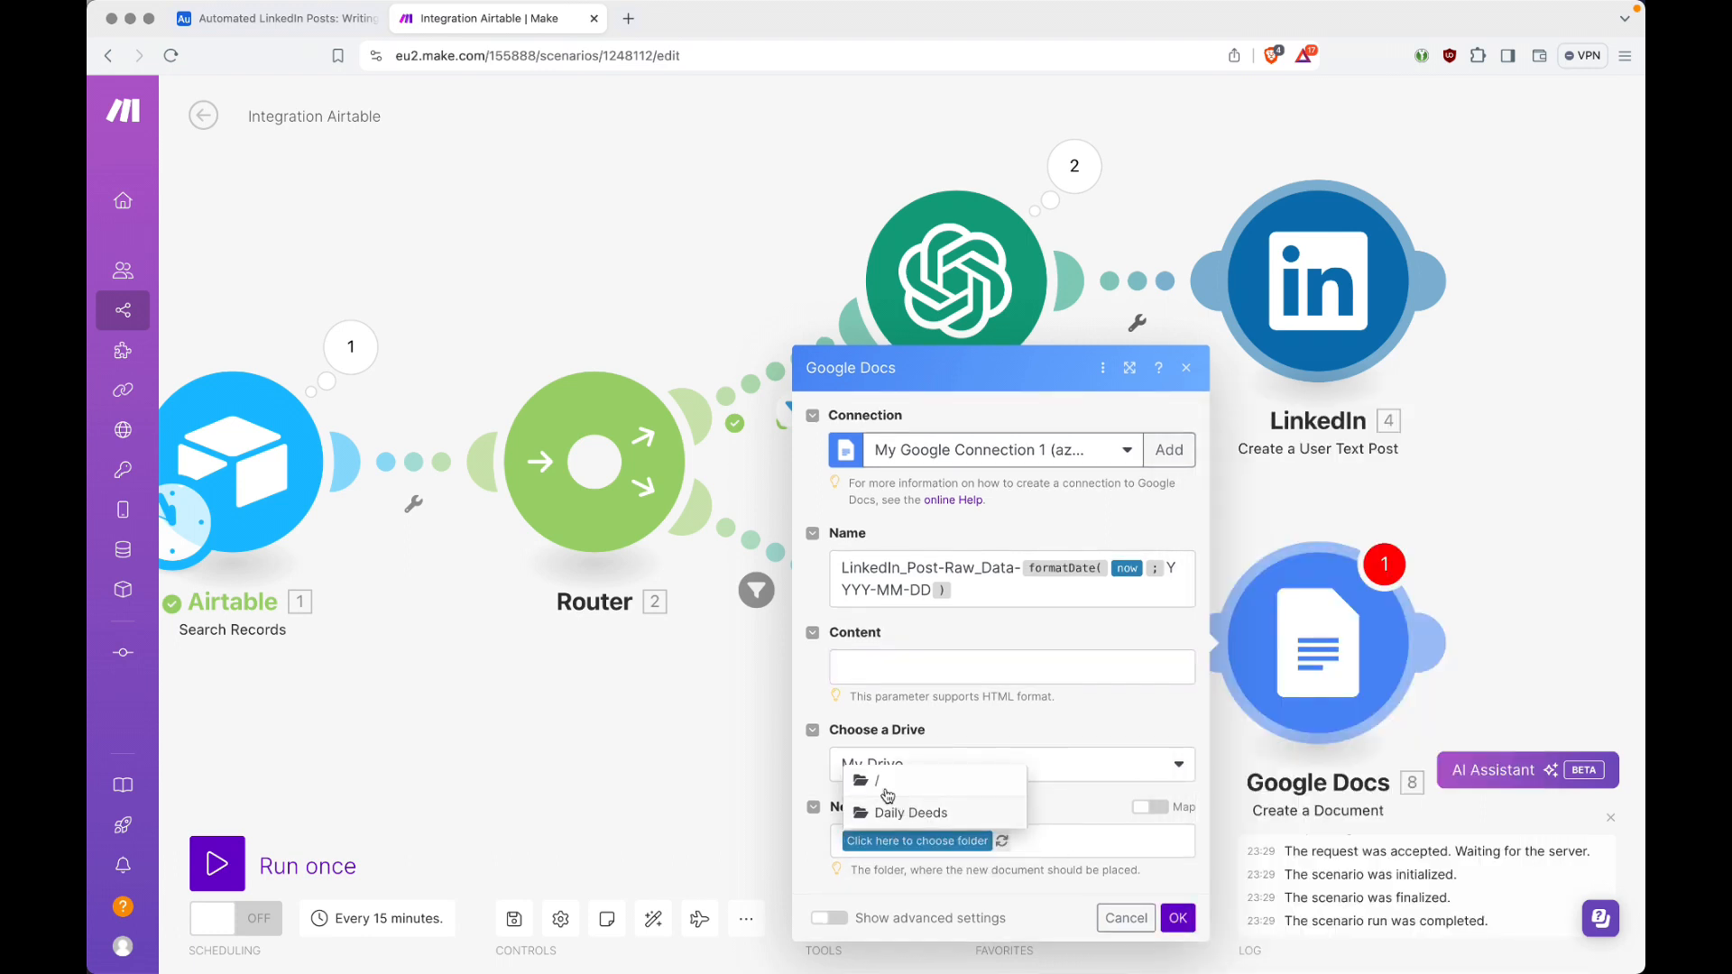
pyautogui.click(873, 788)
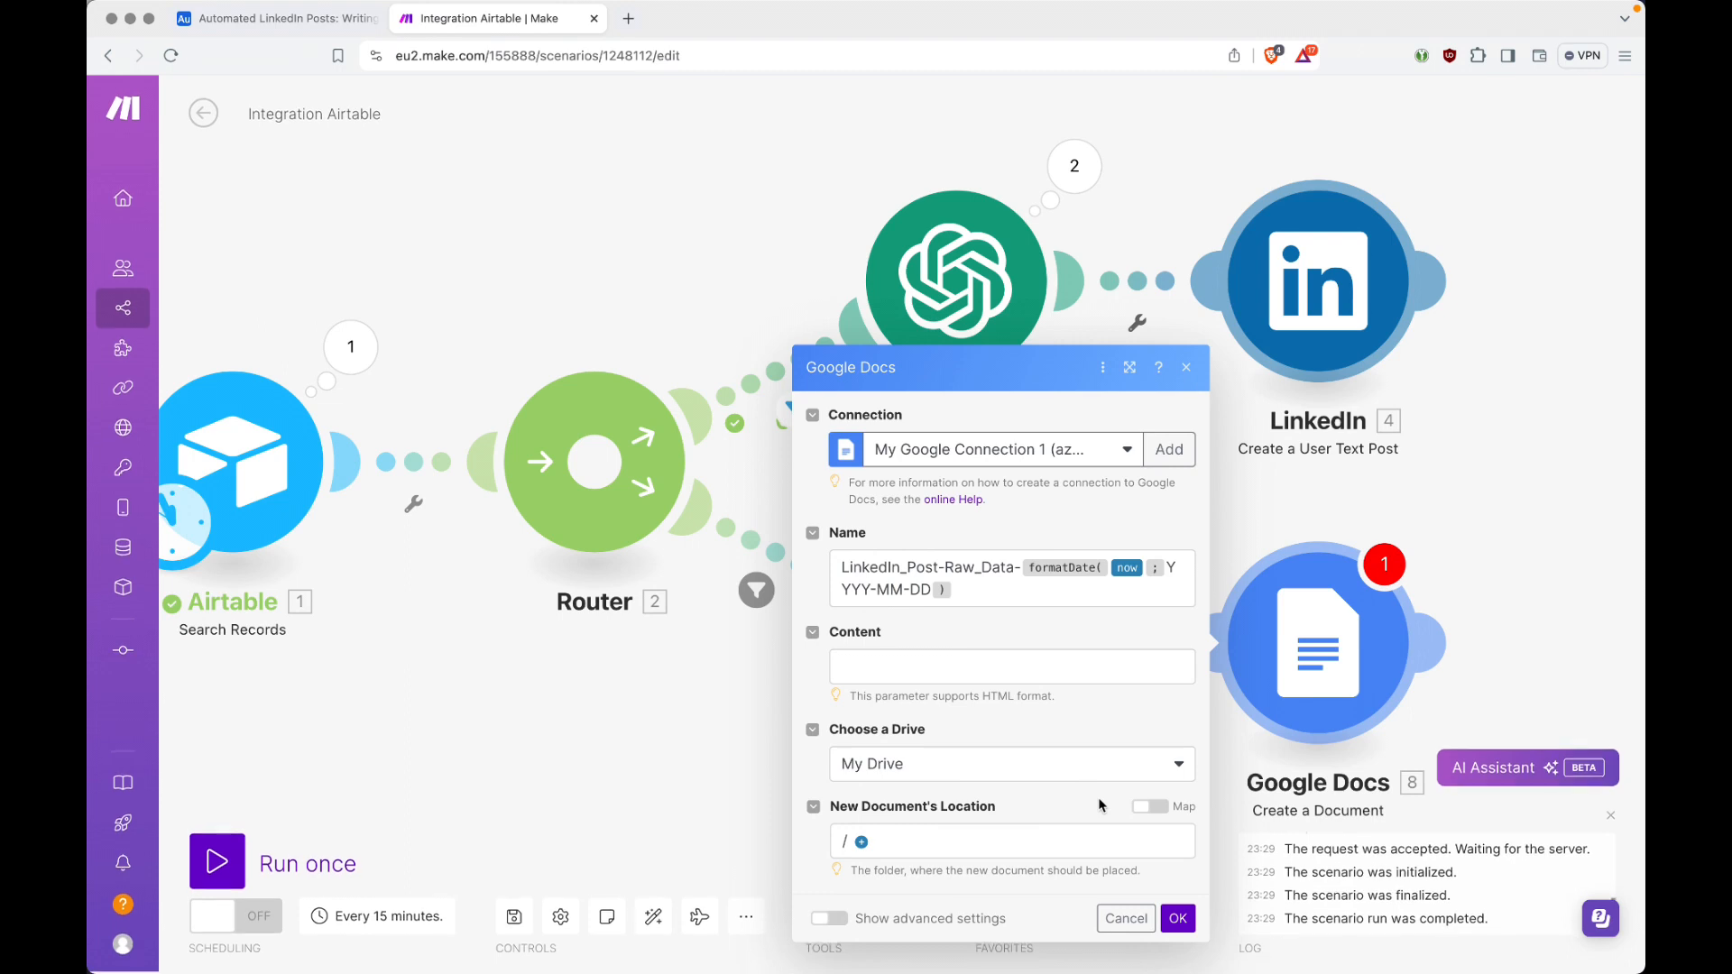
# Step: Save the Google Docs module's settings and add an Airtable Search Records module after it
pyautogui.click(1179, 918)
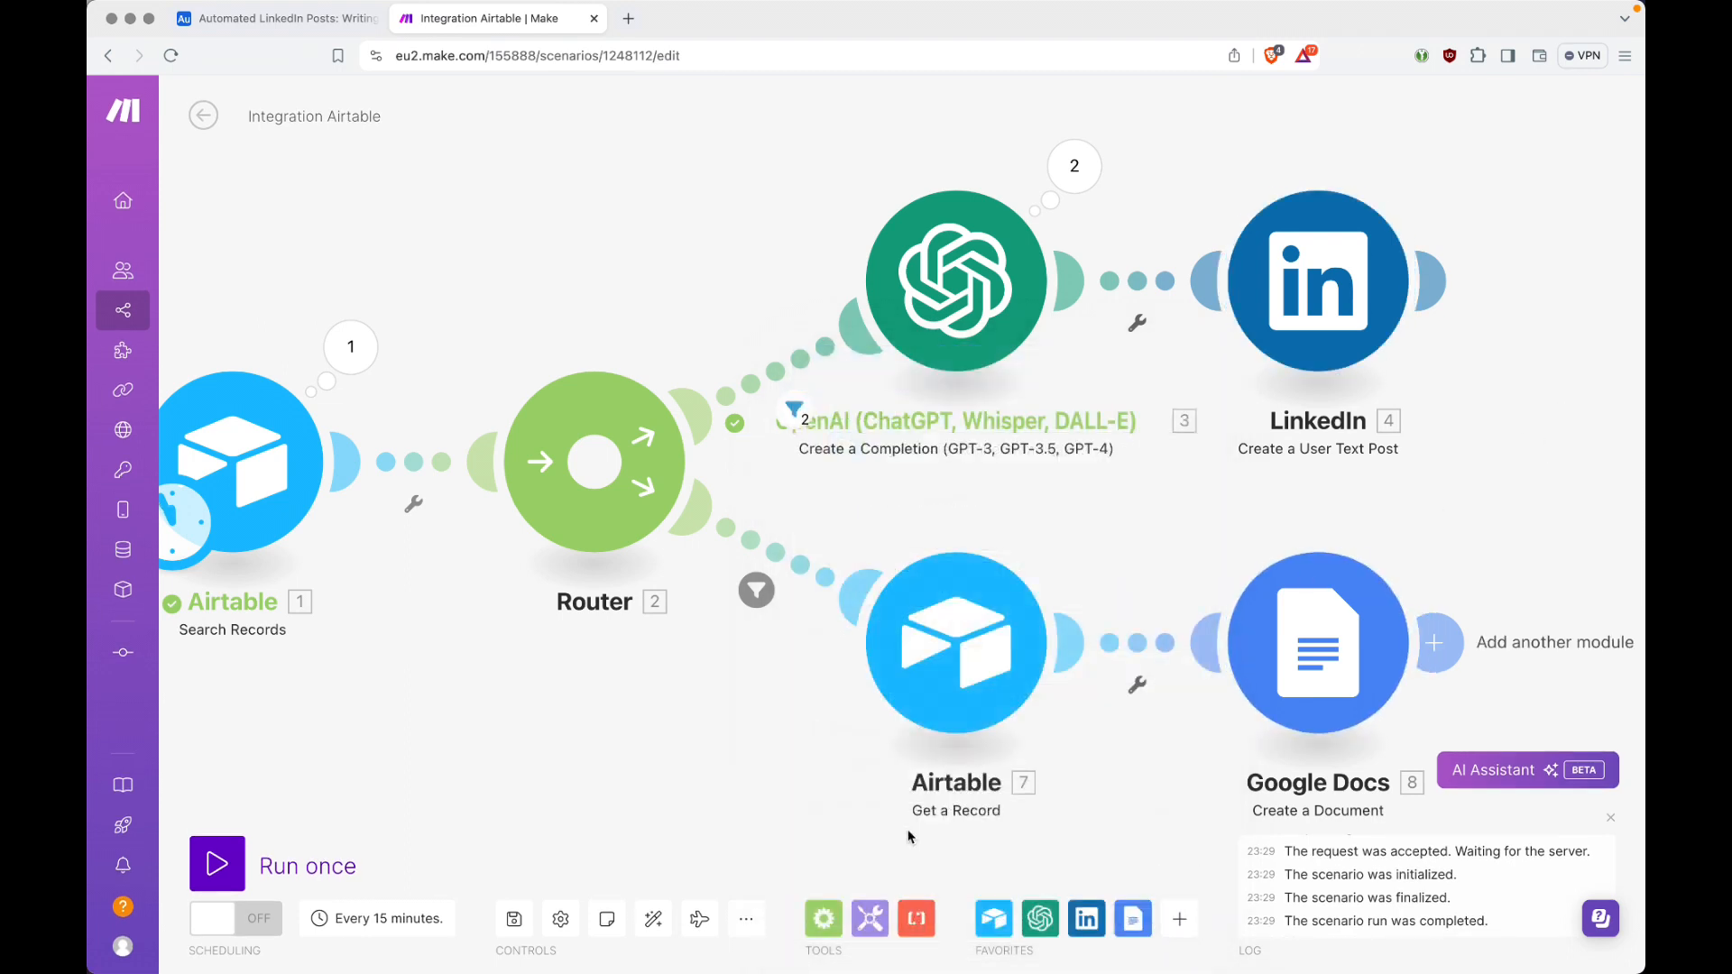
pyautogui.click(659, 918)
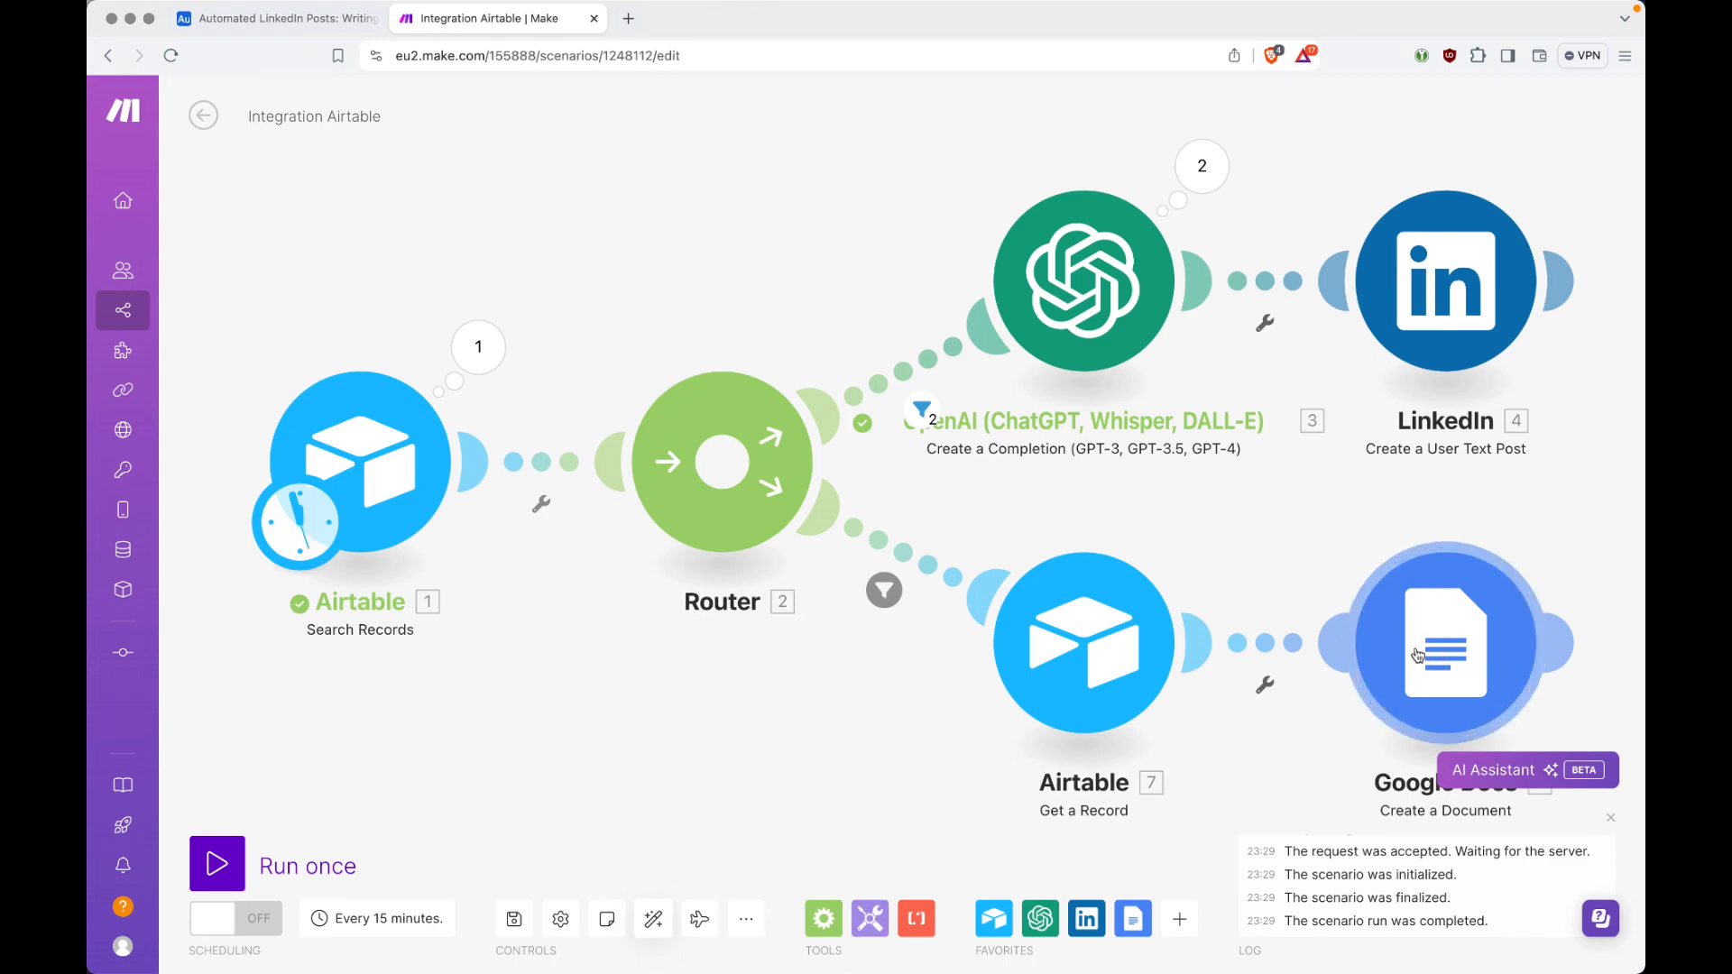
pyautogui.click(1563, 642)
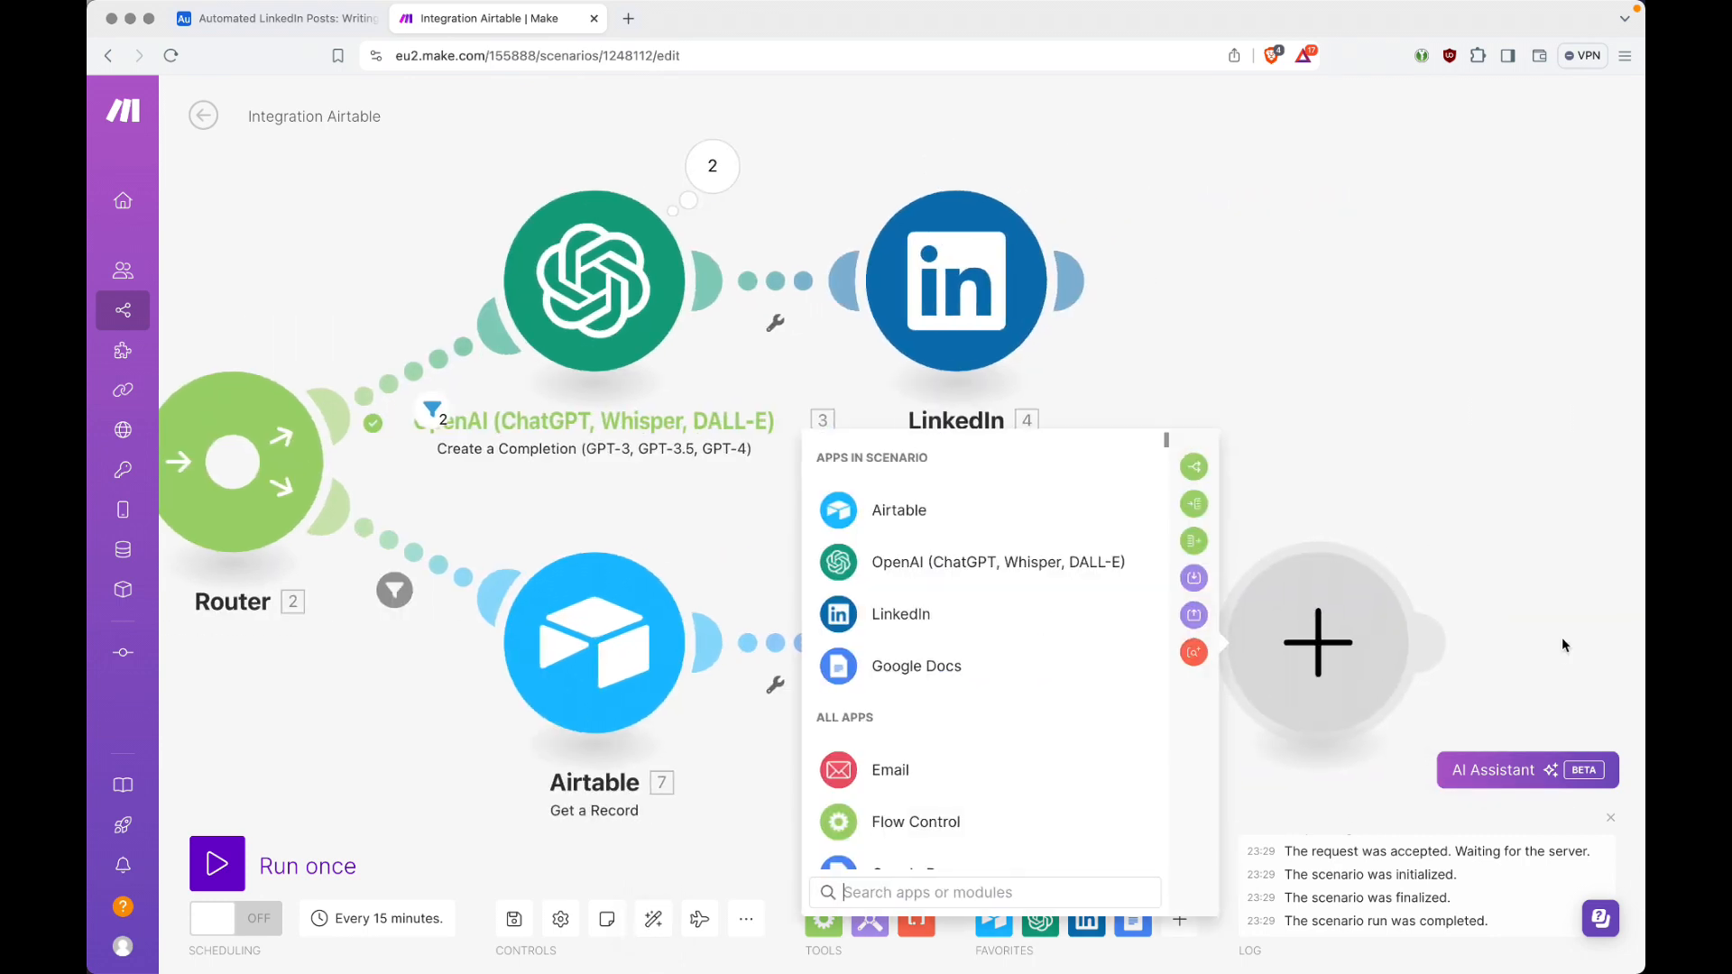
pyautogui.click(1063, 519)
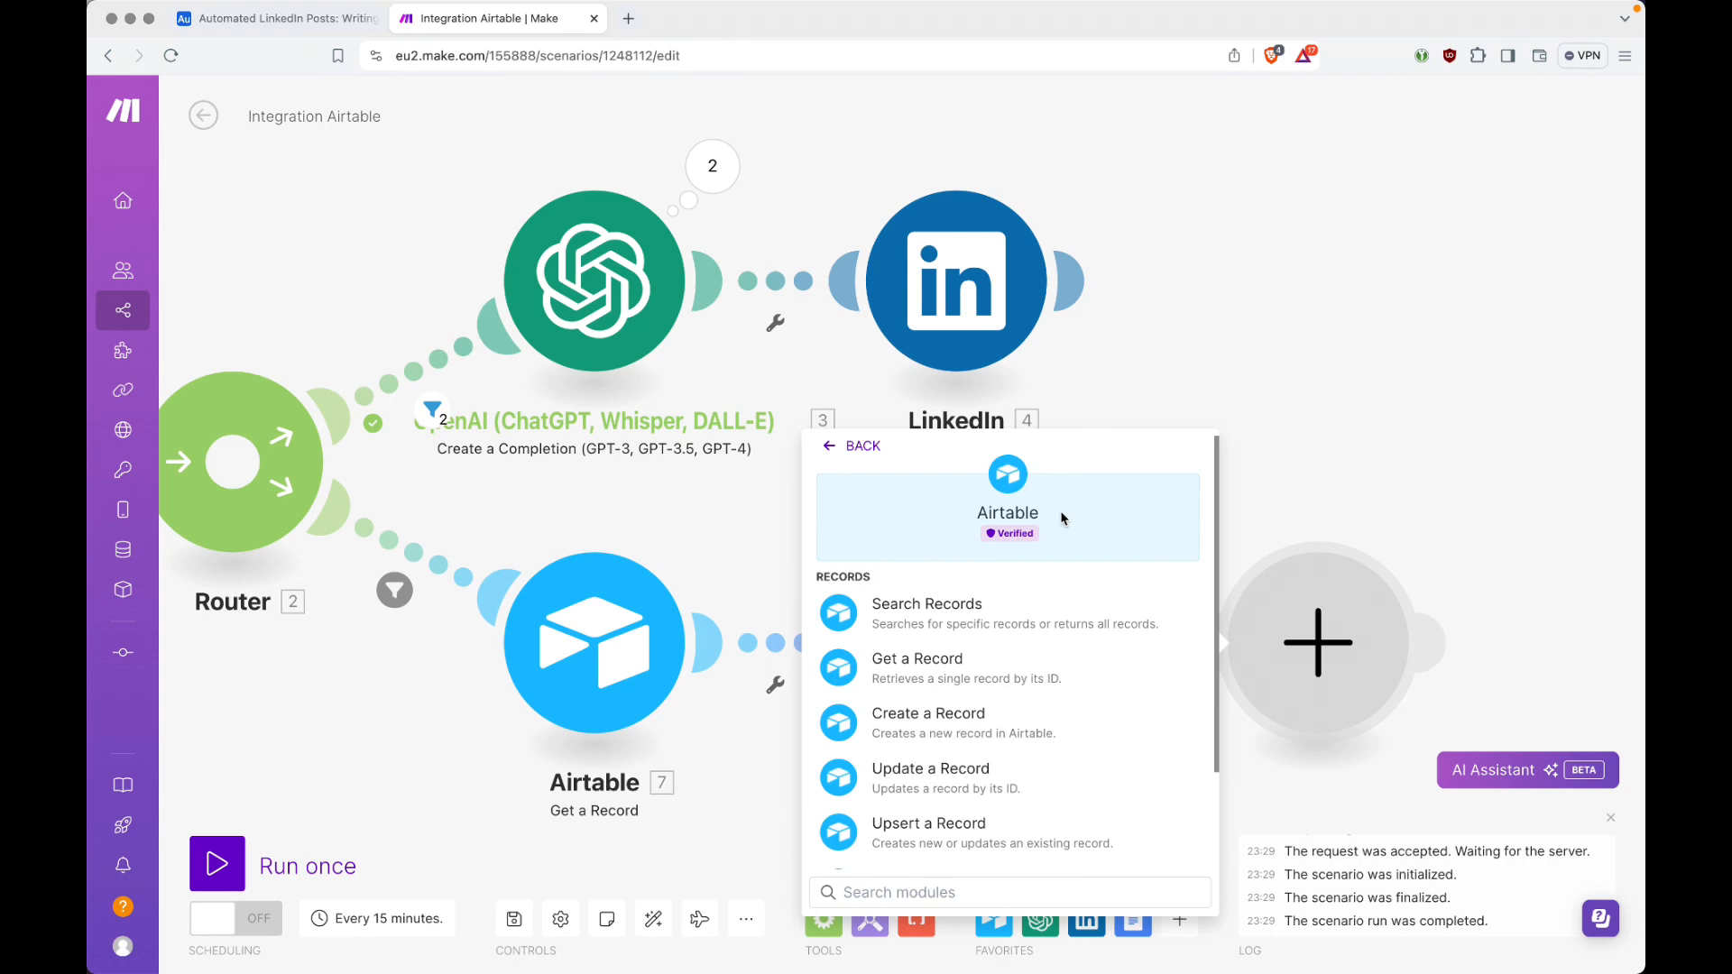
pyautogui.click(981, 609)
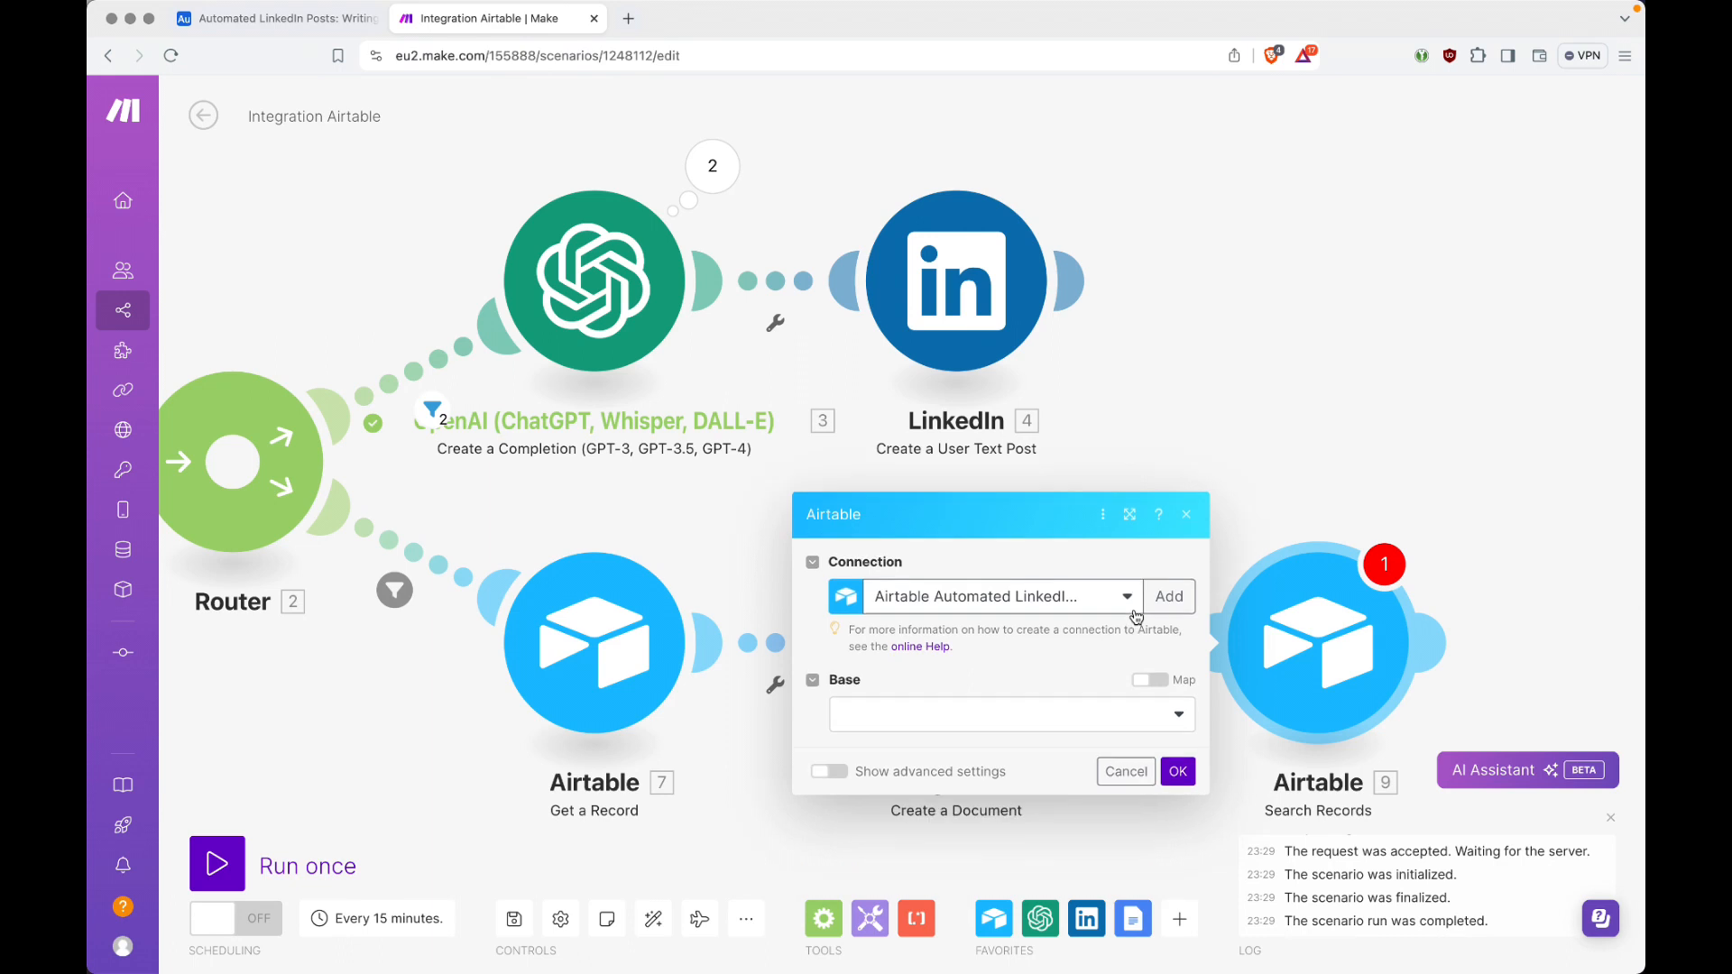
# Step: Set the new Search Records module's base to Automated LinkedIn Posts and its table to Sources
pyautogui.click(1075, 727)
pyautogui.click(1020, 749)
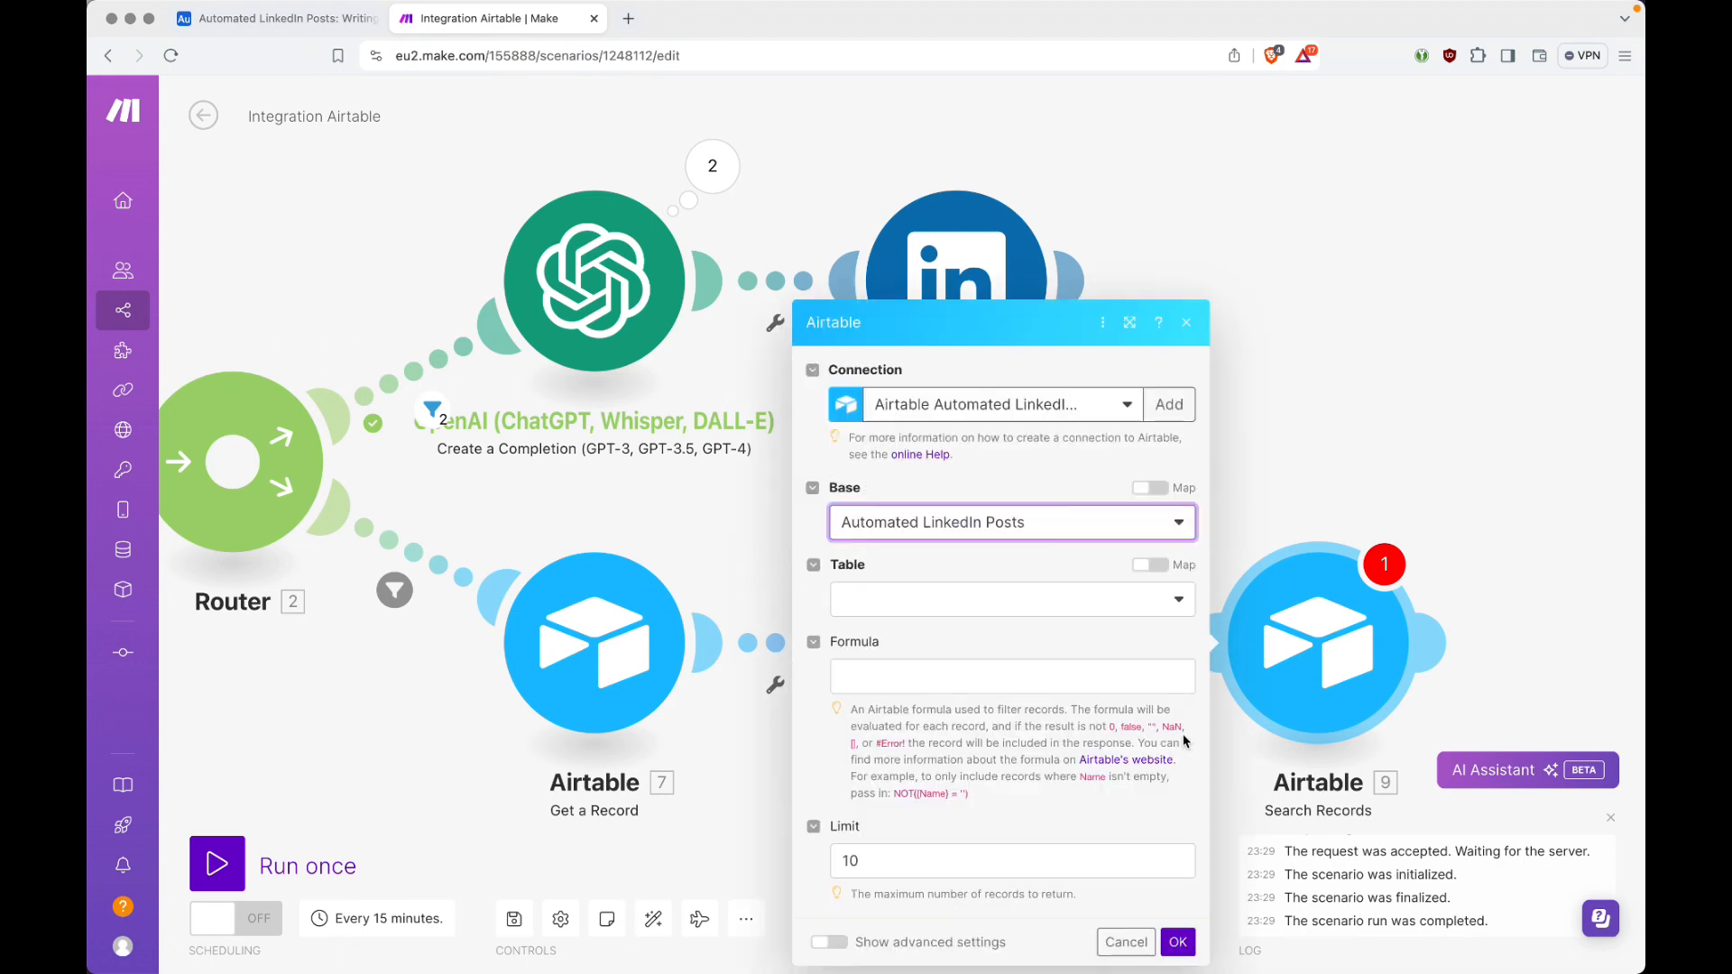
pyautogui.click(1039, 607)
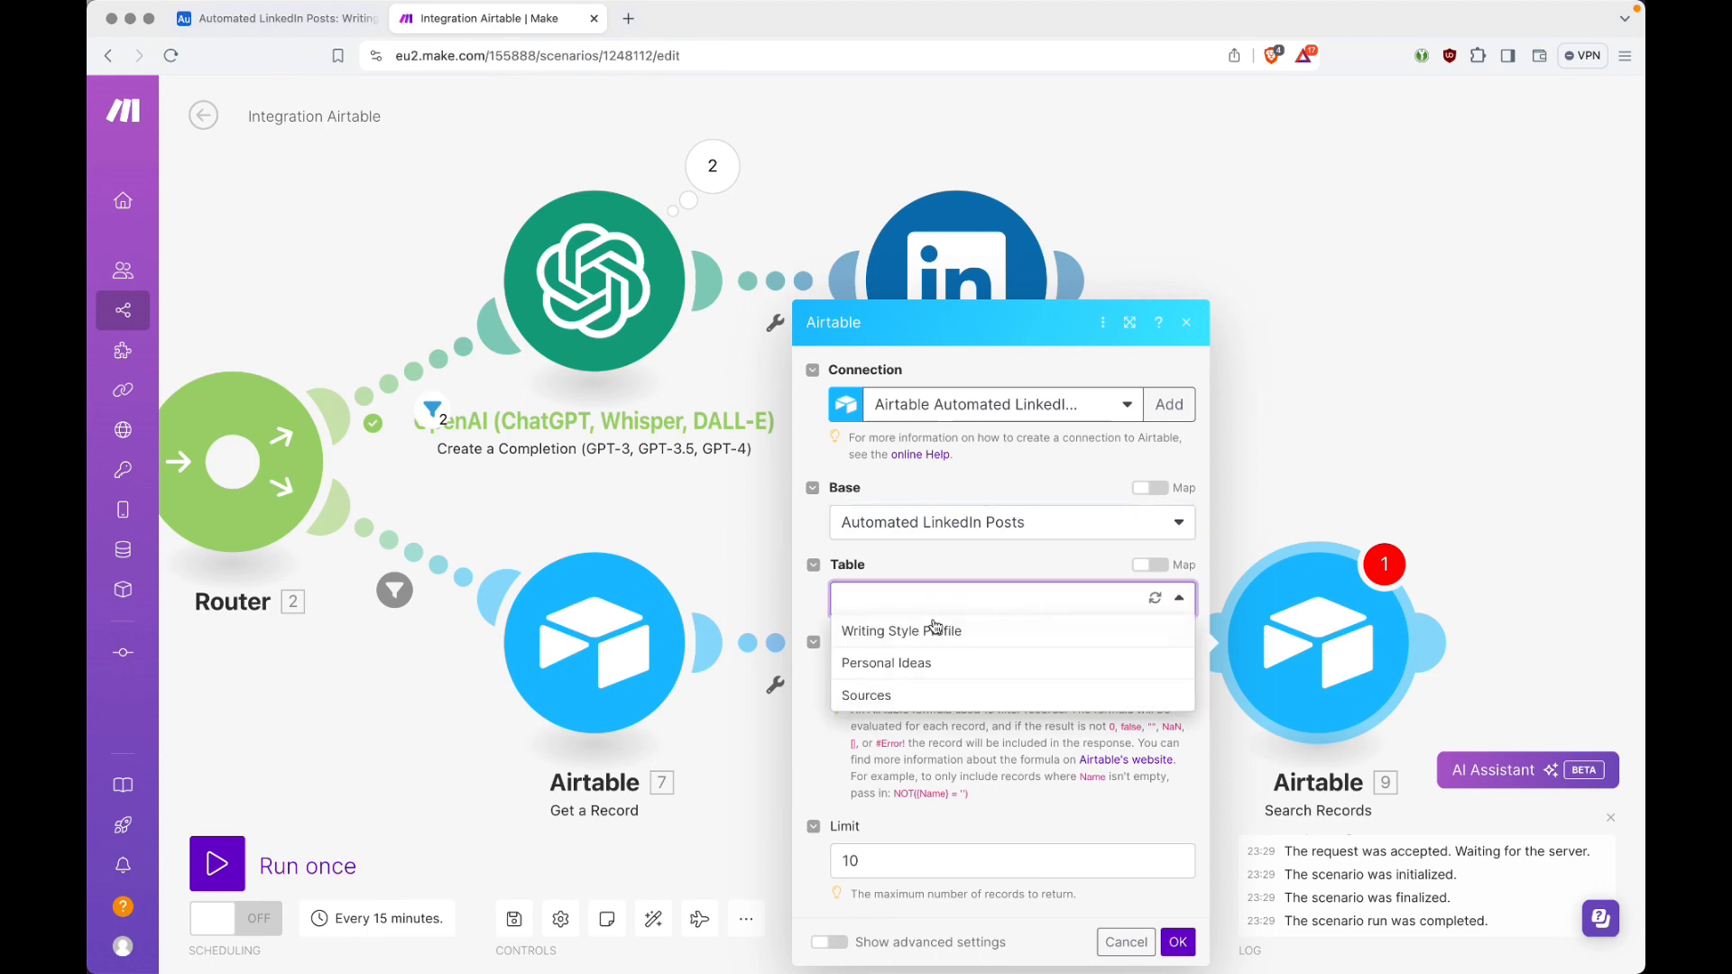
pyautogui.click(901, 697)
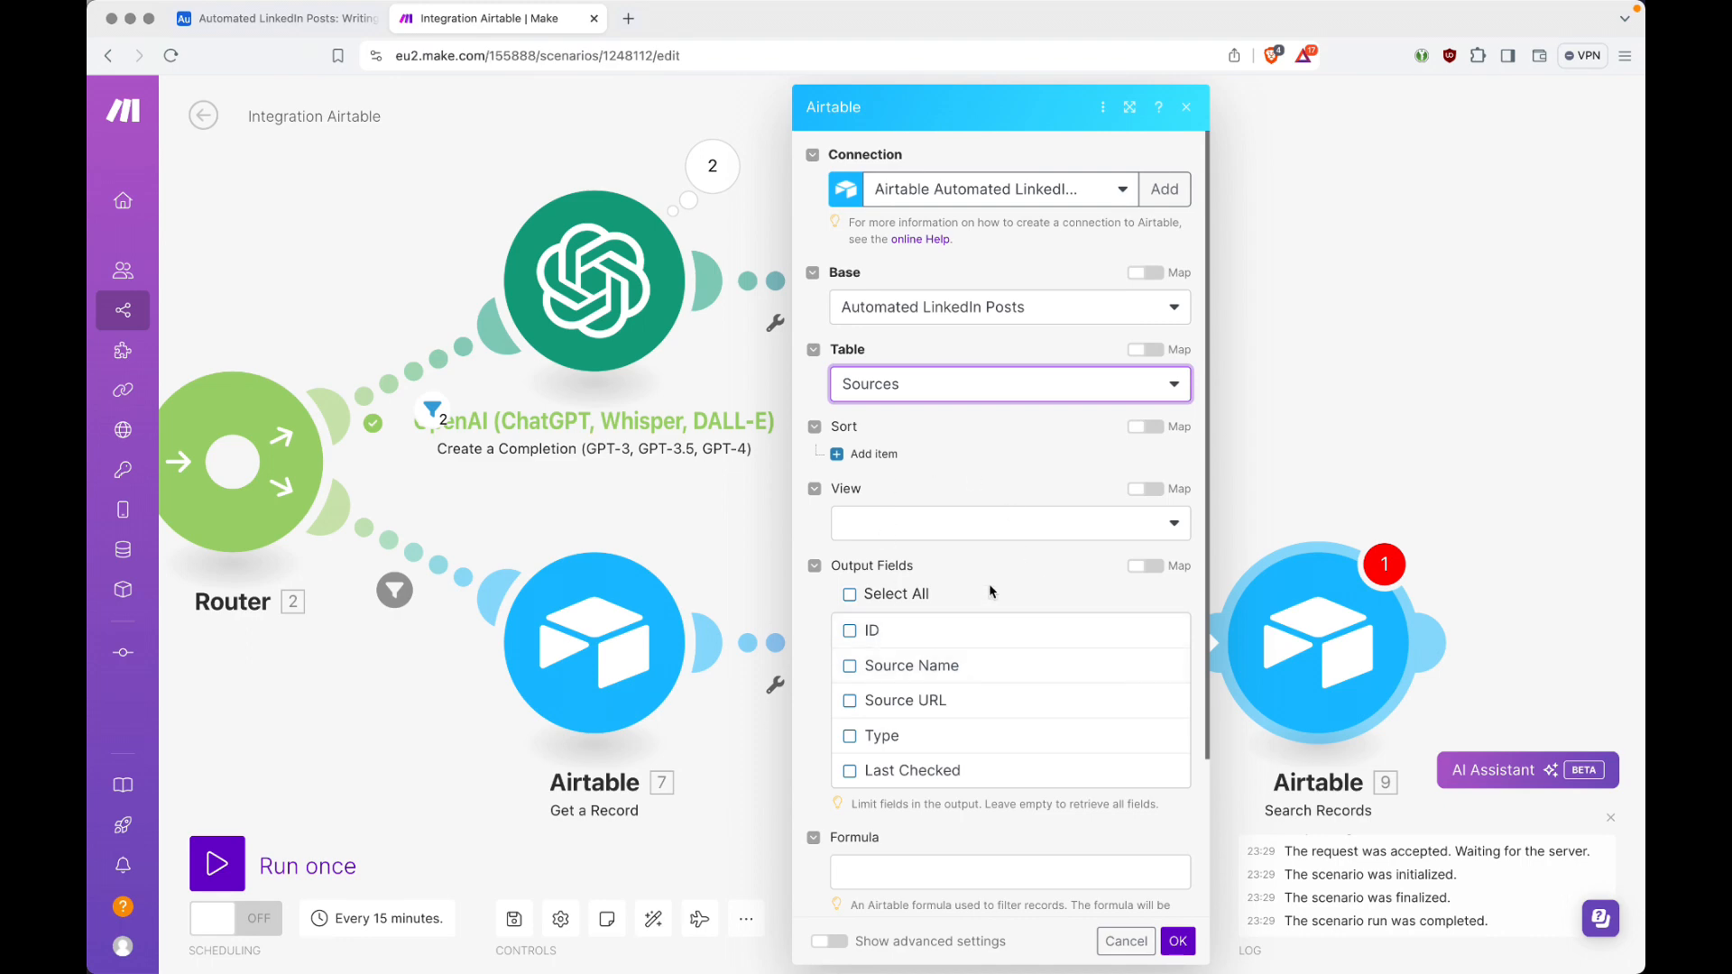
# Step: Check the Sources table's columns in Airtable and include all of its fields in the Search Records module's output
pyautogui.scroll(-3, 1000, 683)
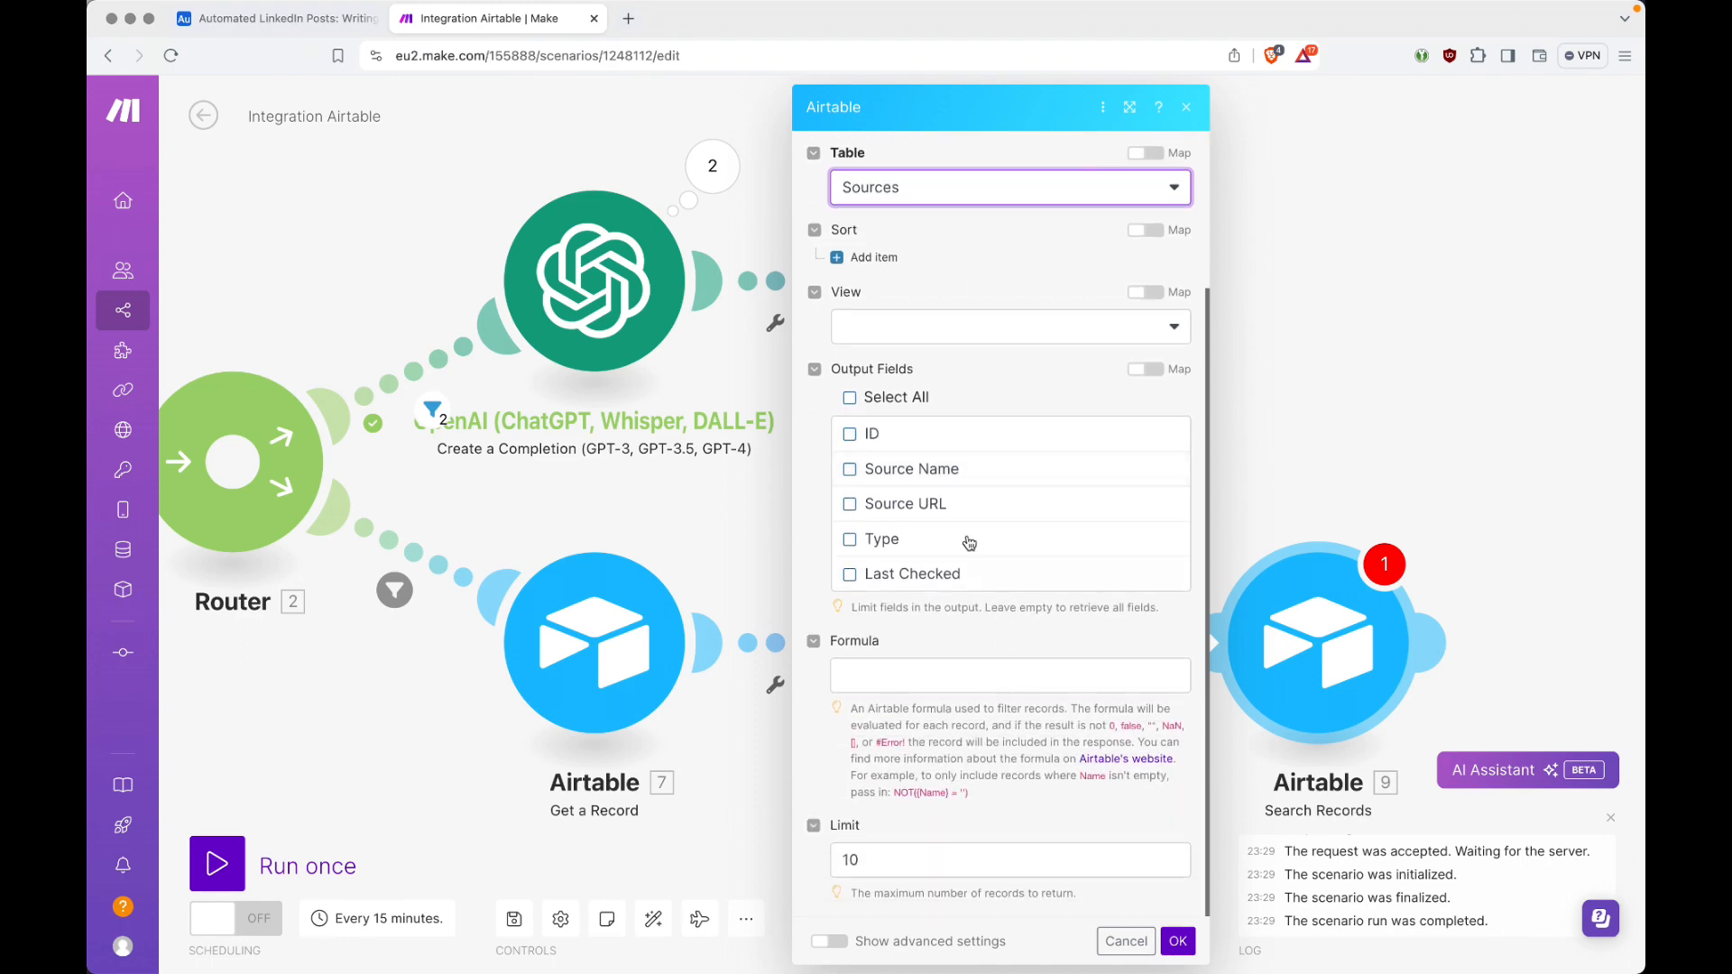
pyautogui.hotkey('ctrl', 'shift', 'Tab')
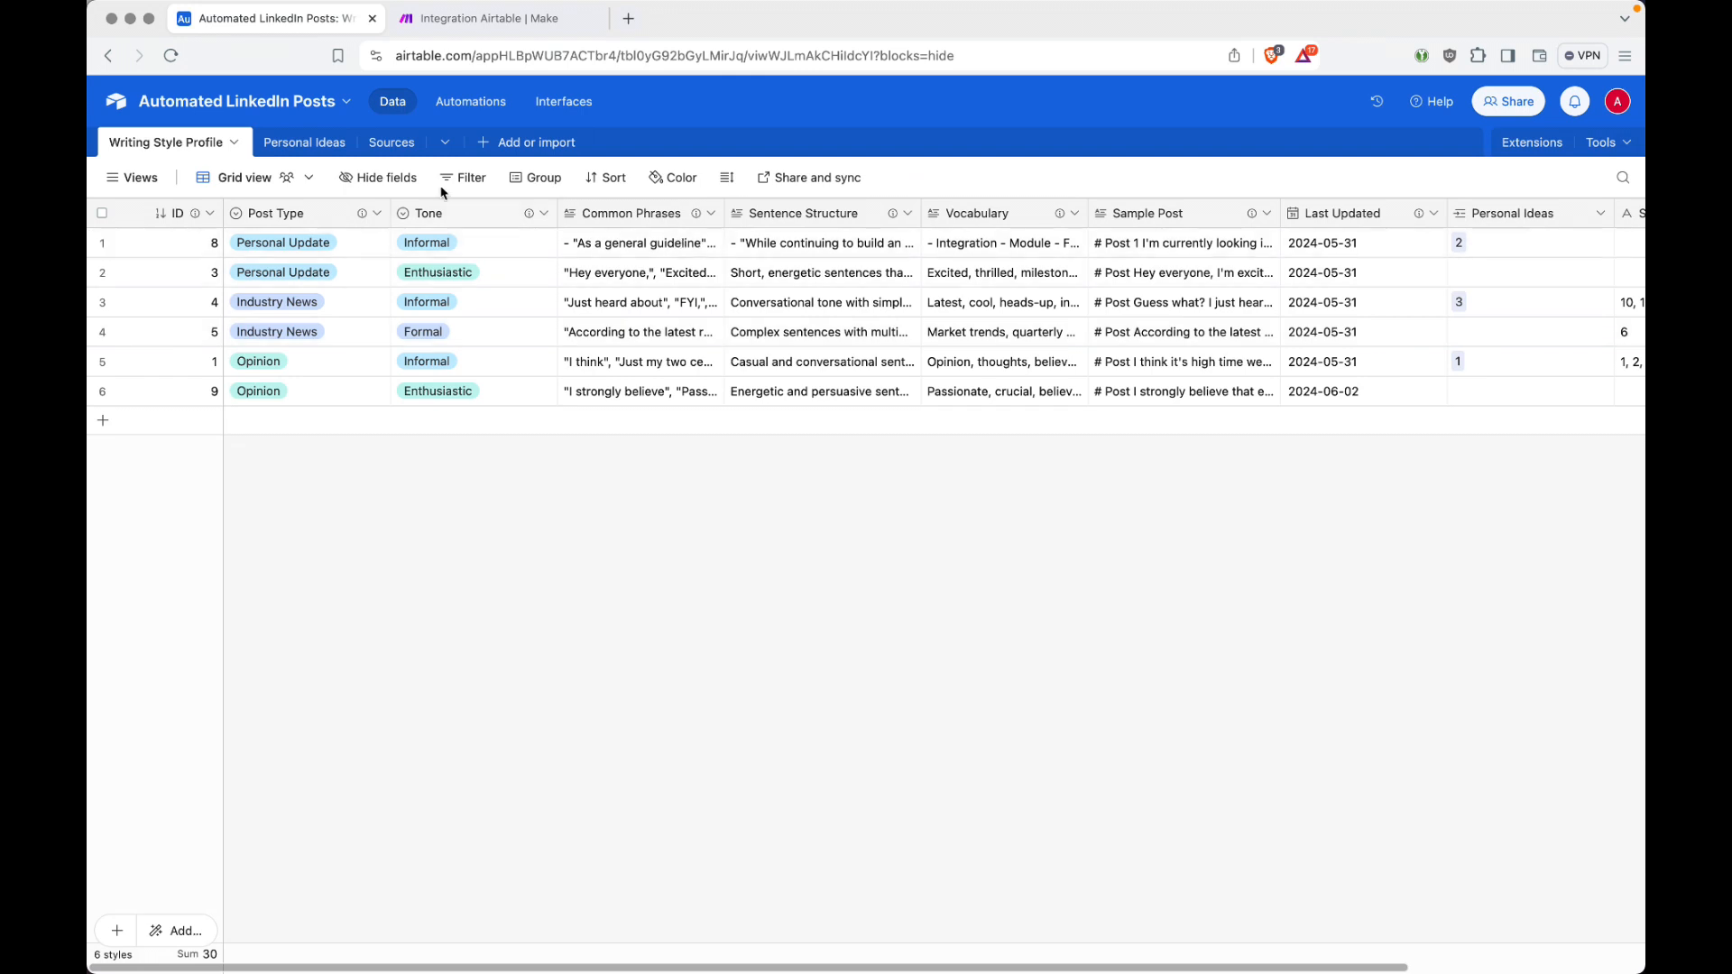
pyautogui.click(370, 143)
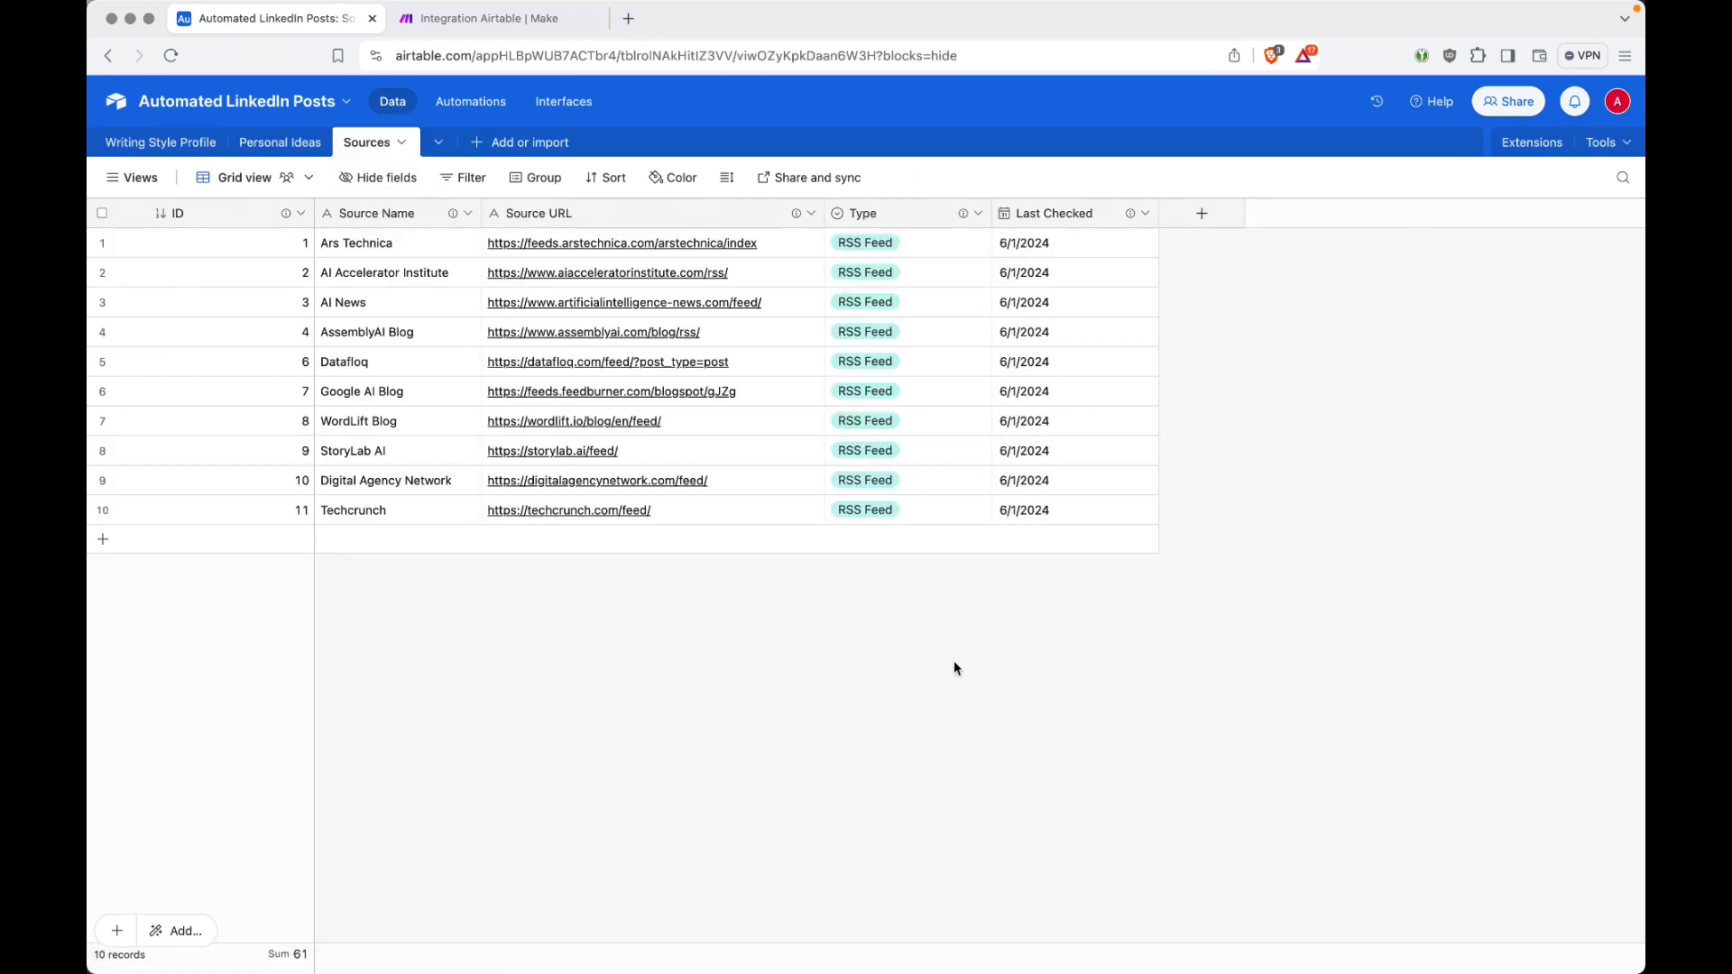
pyautogui.hotkey('ctrl', 'Tab')
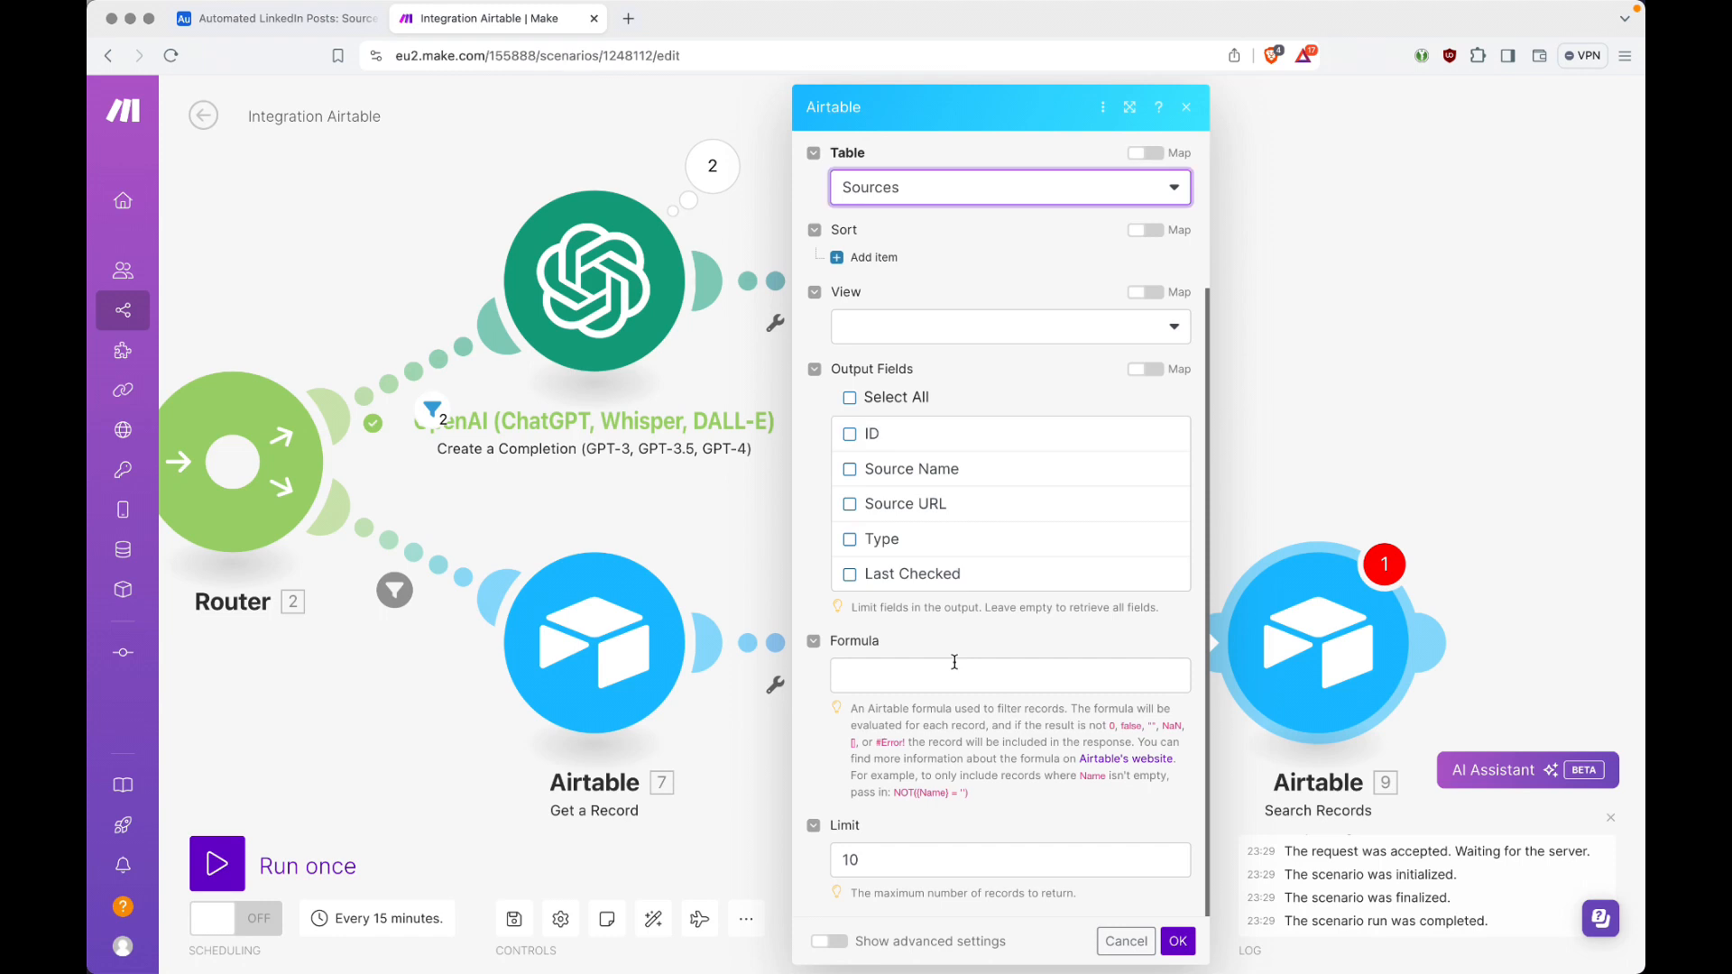
pyautogui.click(848, 399)
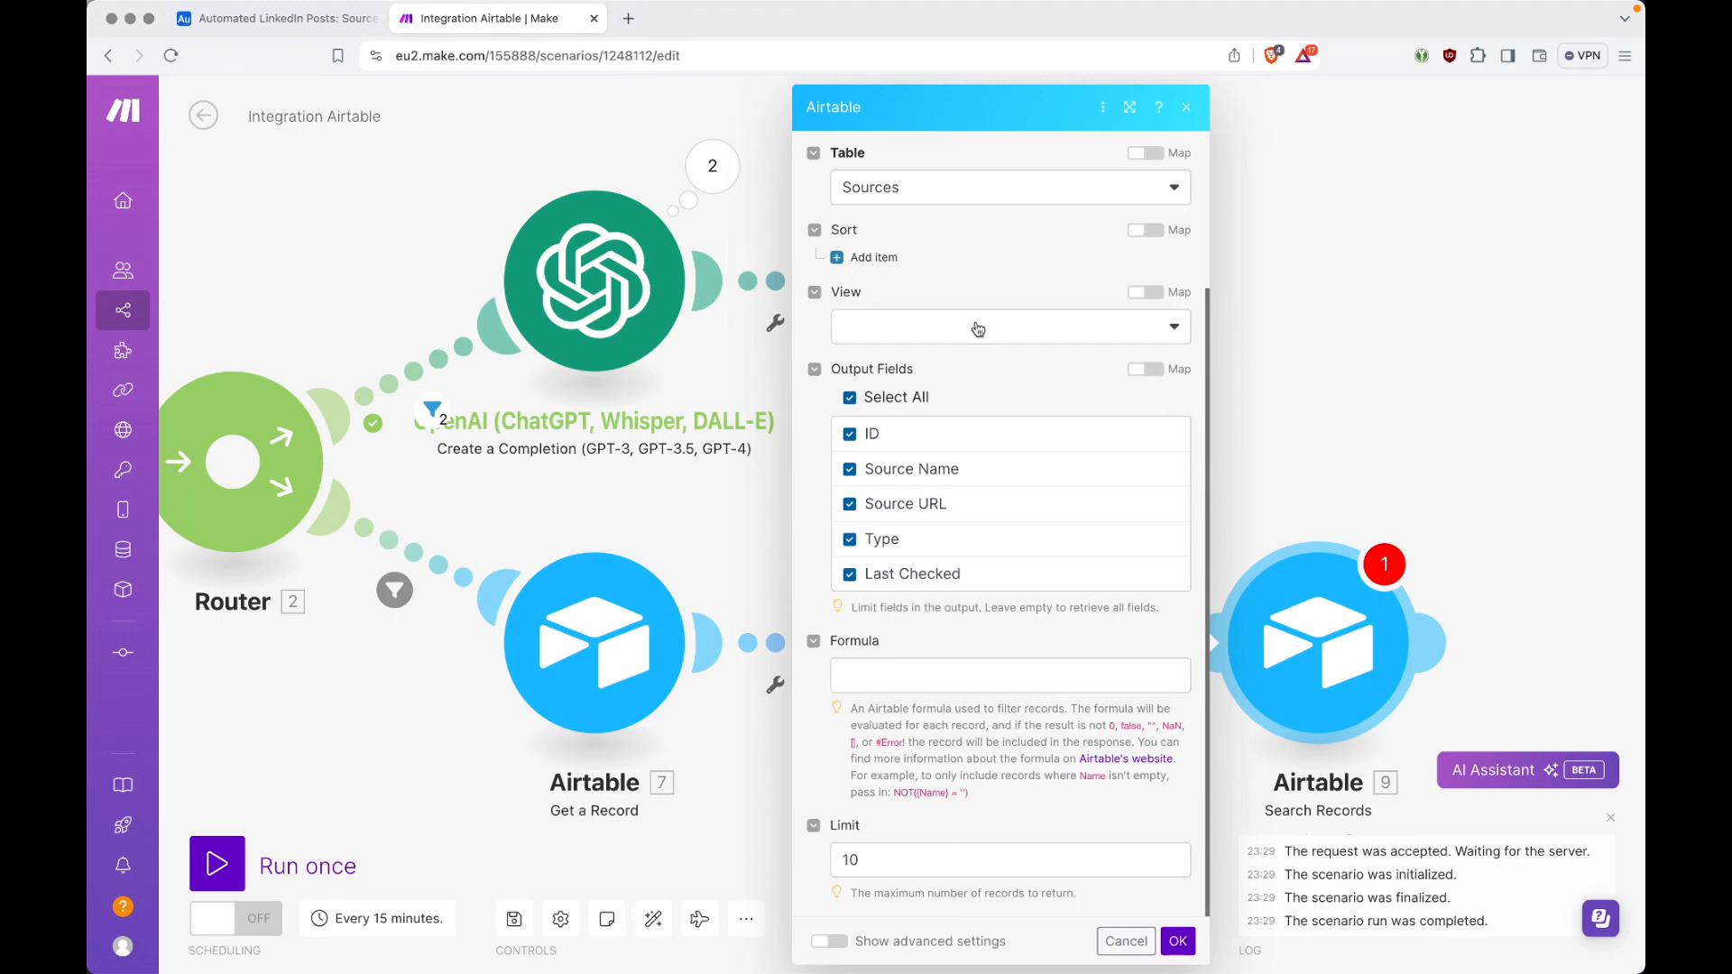
# Step: Set the Sources search's record limit to 15 and save the module's settings
pyautogui.hotkey('ctrl', 'shift', 'Tab')
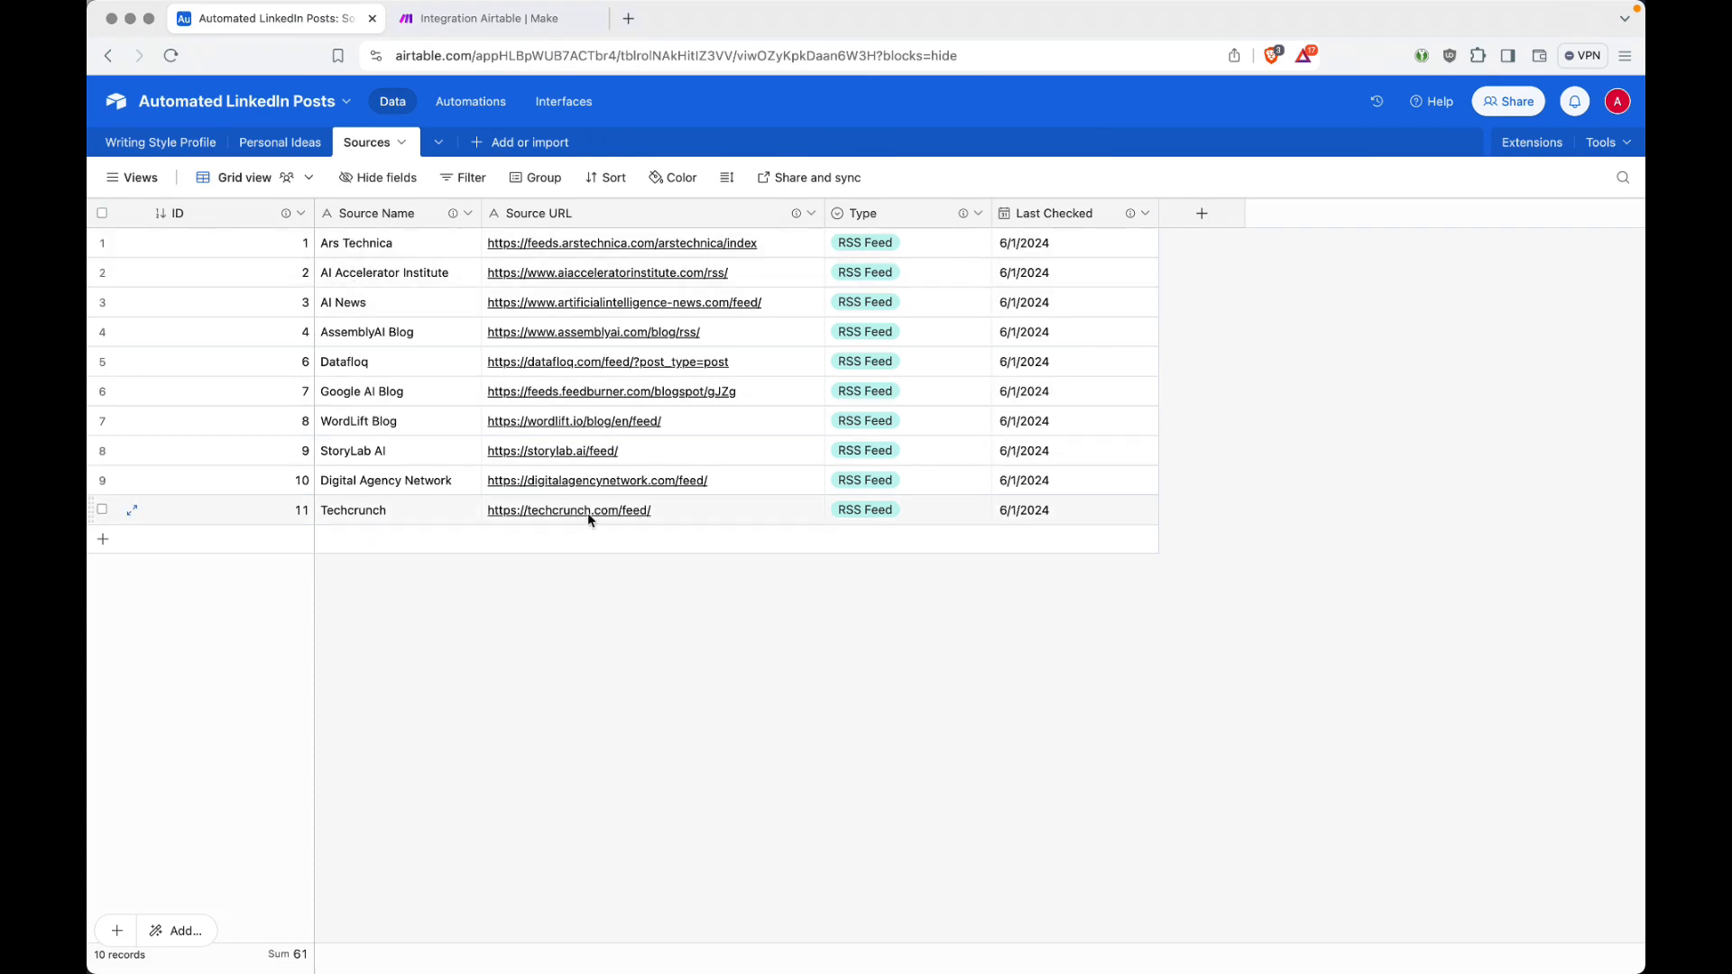
pyautogui.hotkey('ctrl', 'Tab')
pyautogui.click(969, 862)
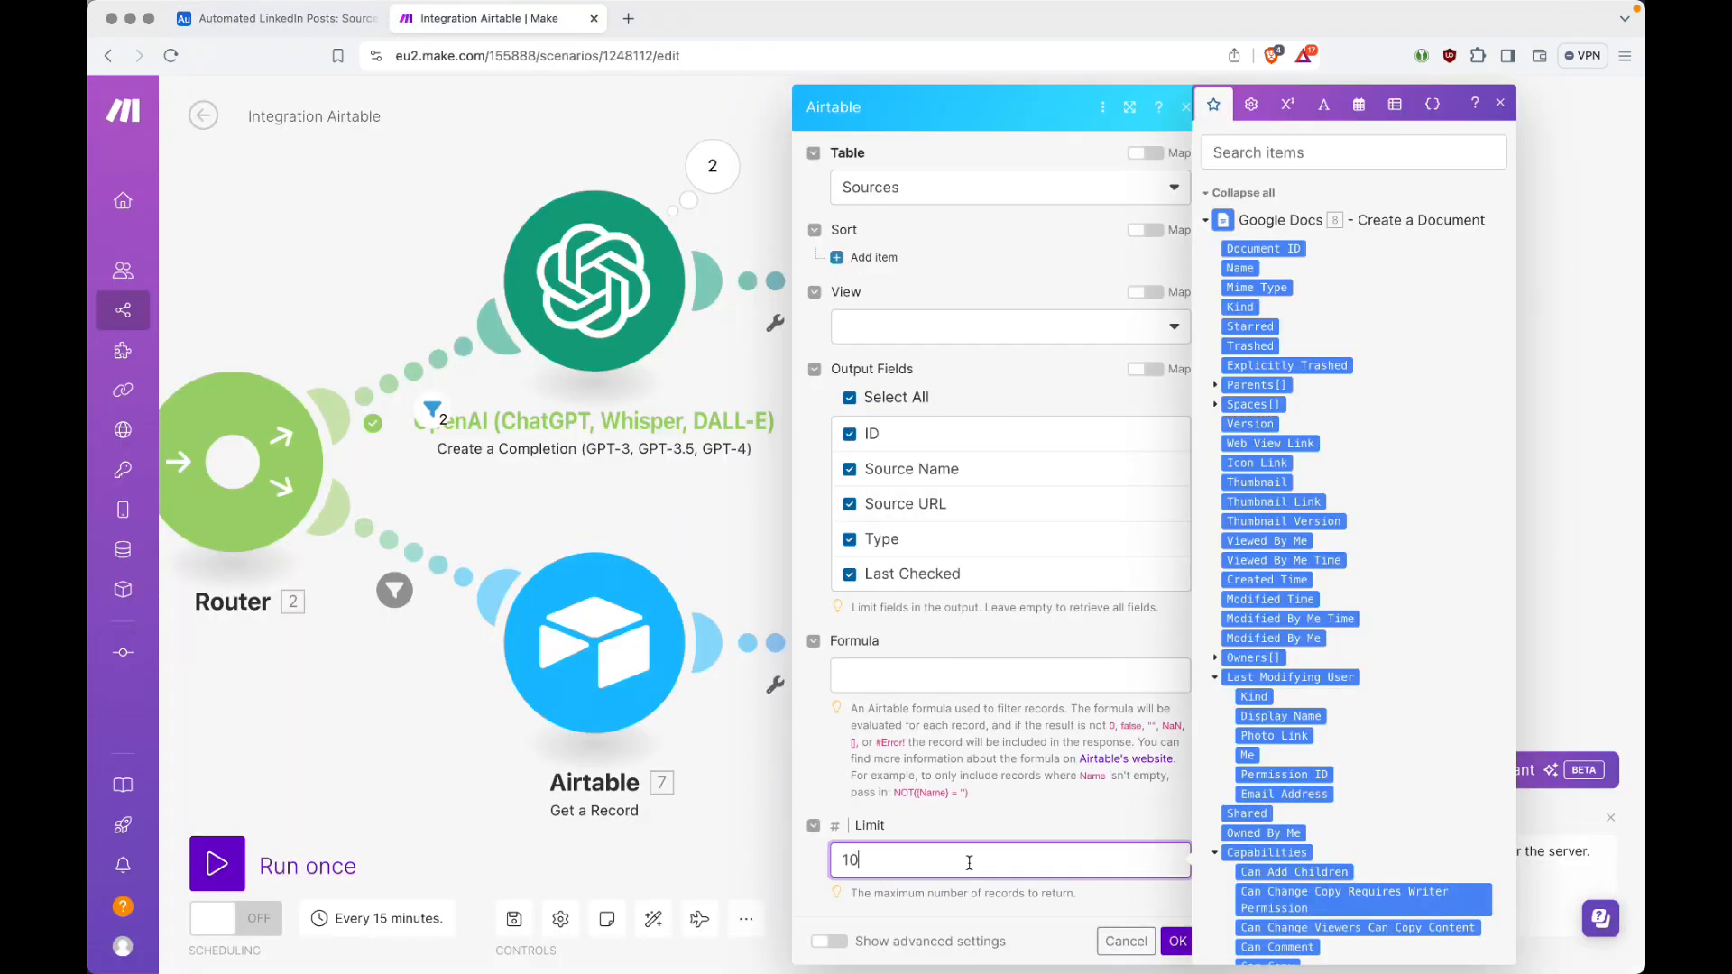
pyautogui.press('BackSpace')
pyautogui.write('5')
pyautogui.click(1177, 941)
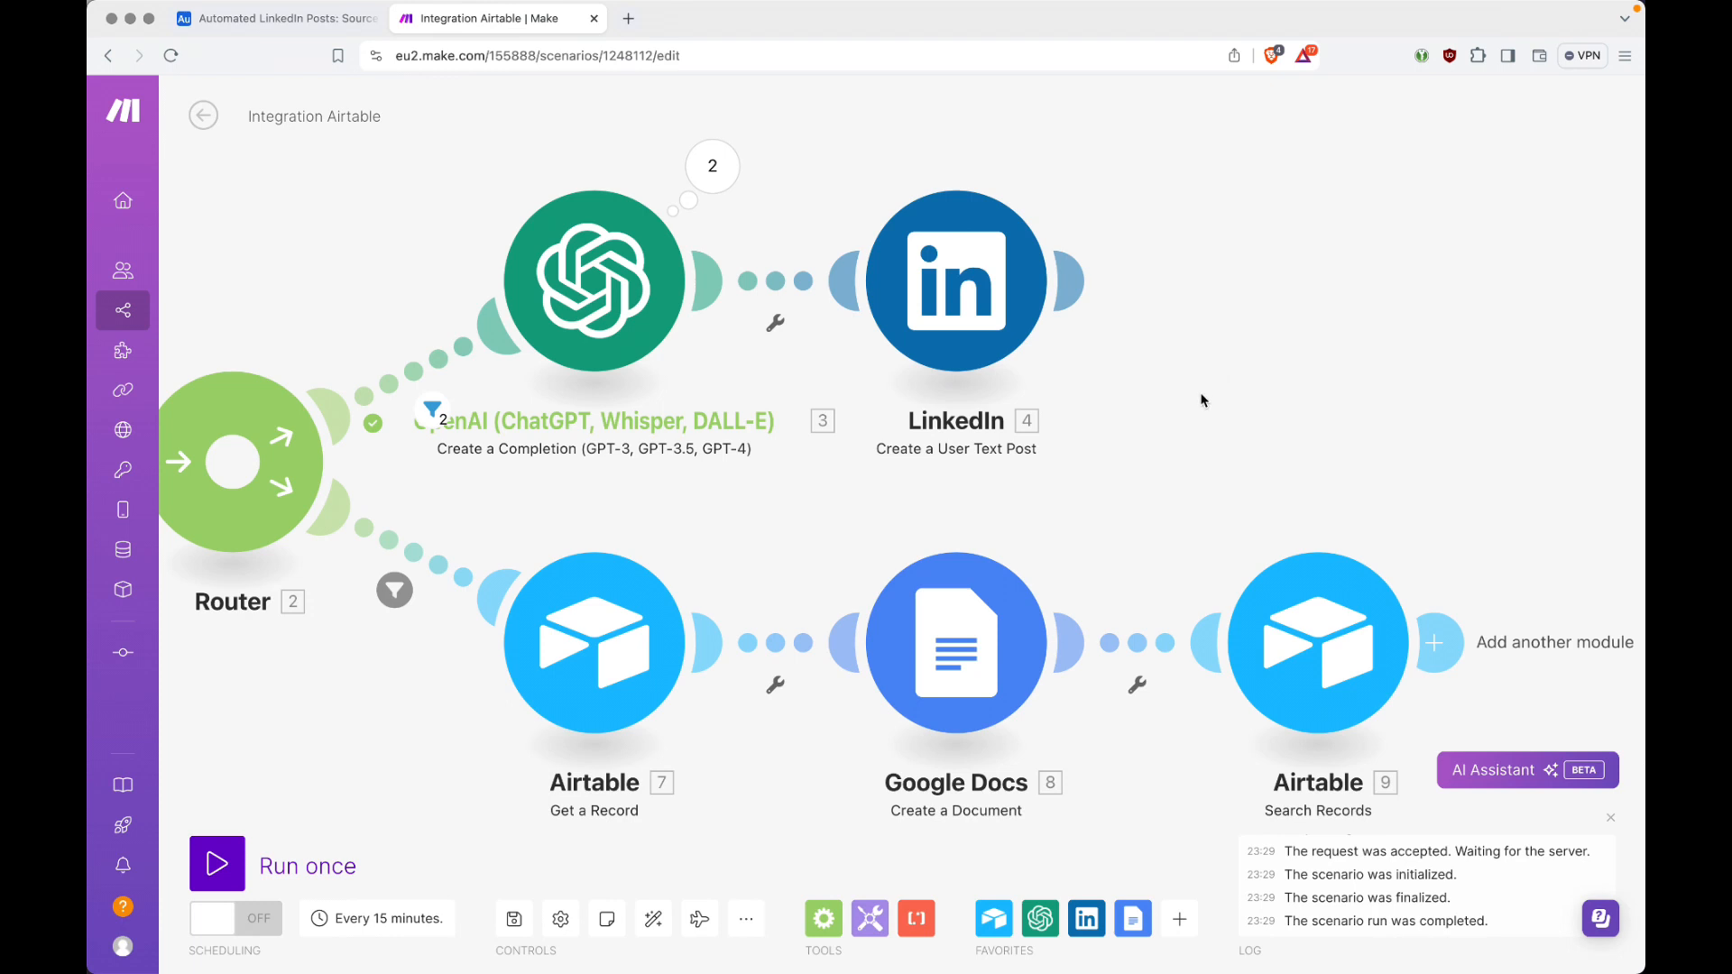
# Step: Auto-align the modules and add an RSS Retrieve RSS feed items module after the Sources search, leaving its settings empty
pyautogui.click(652, 920)
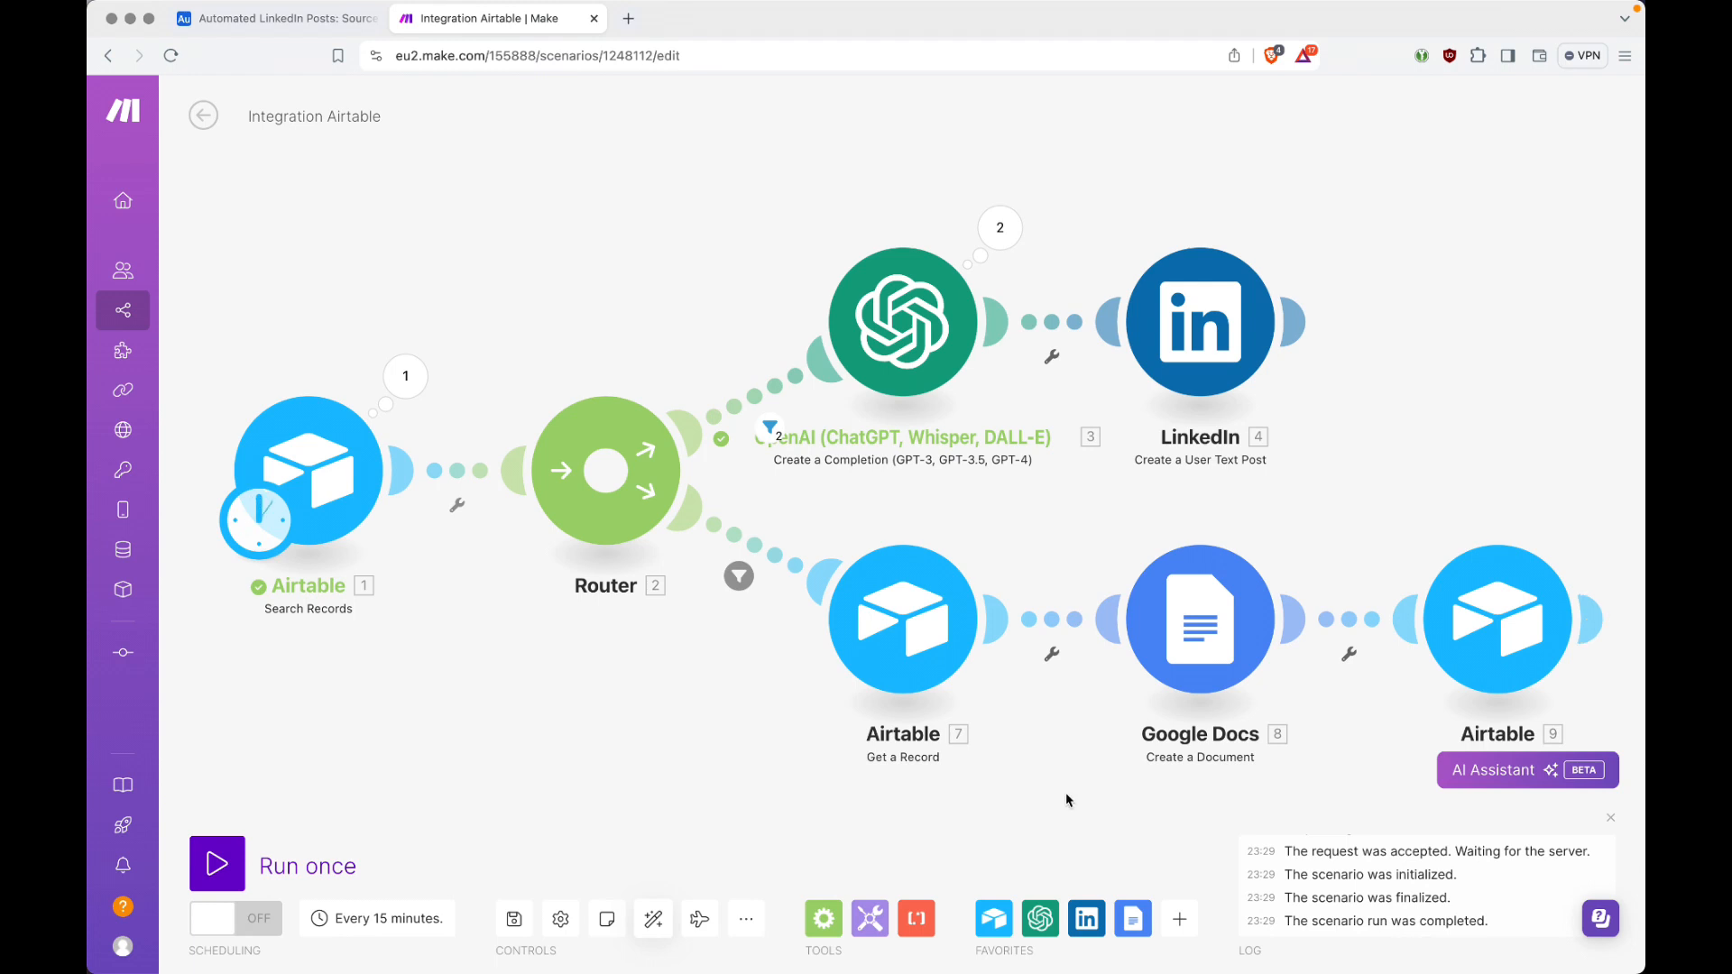
pyautogui.click(1588, 619)
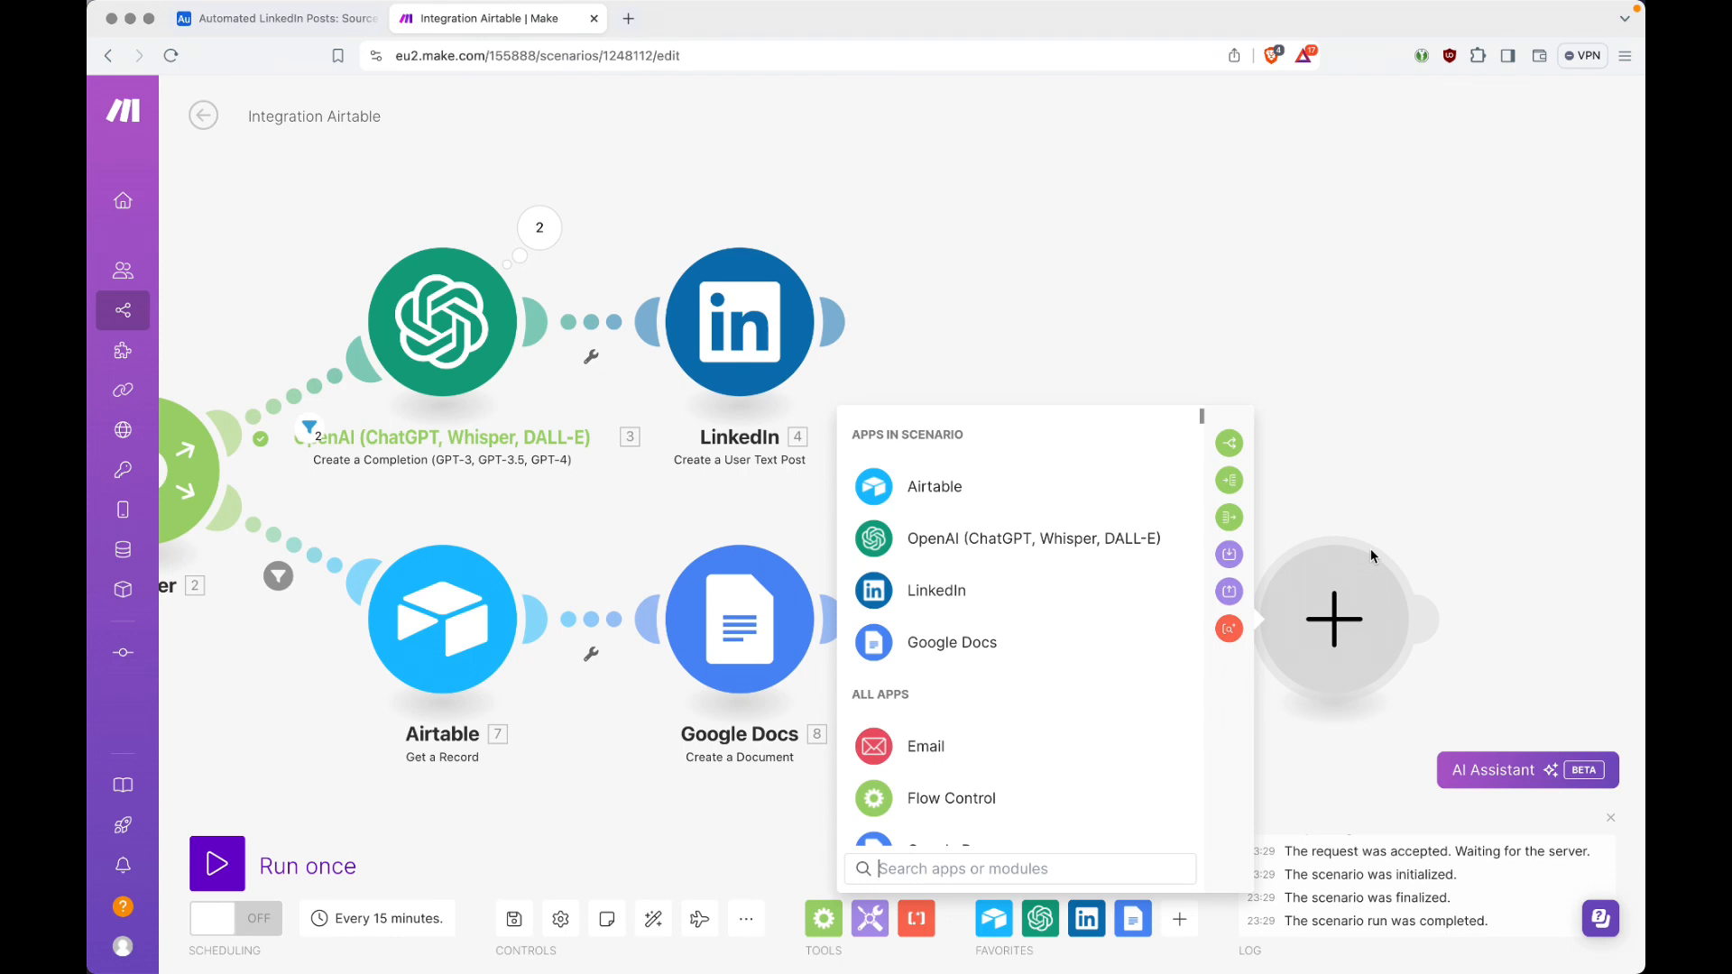
pyautogui.write('rss')
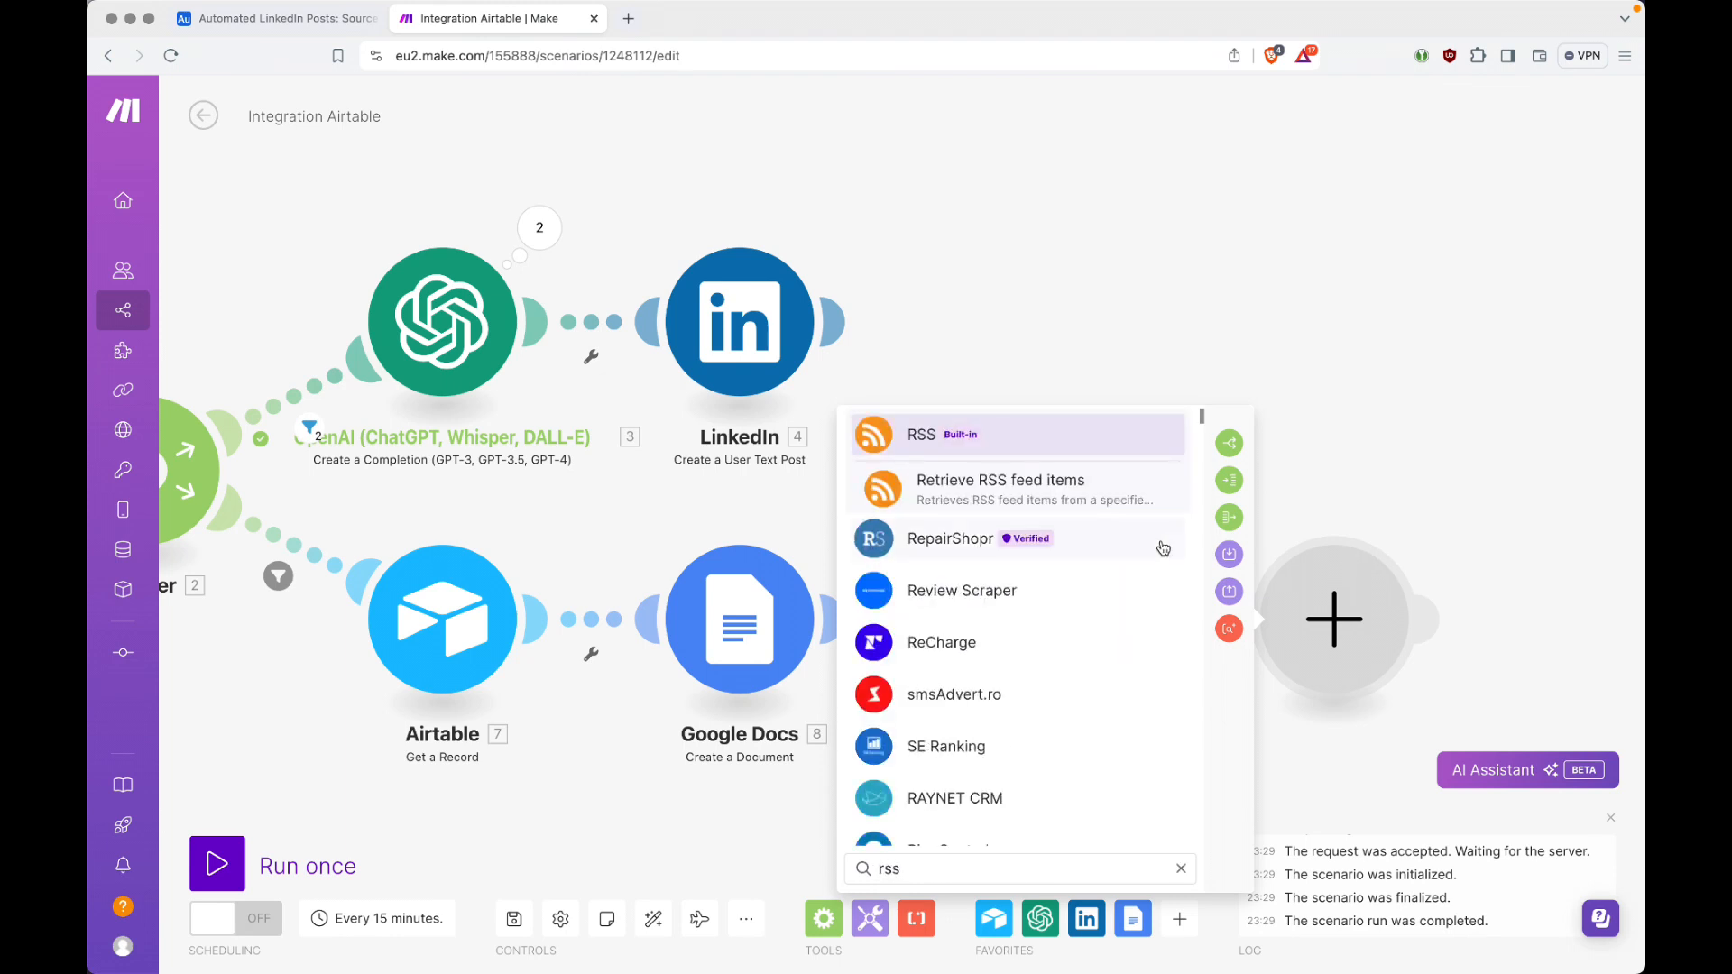
pyautogui.click(996, 431)
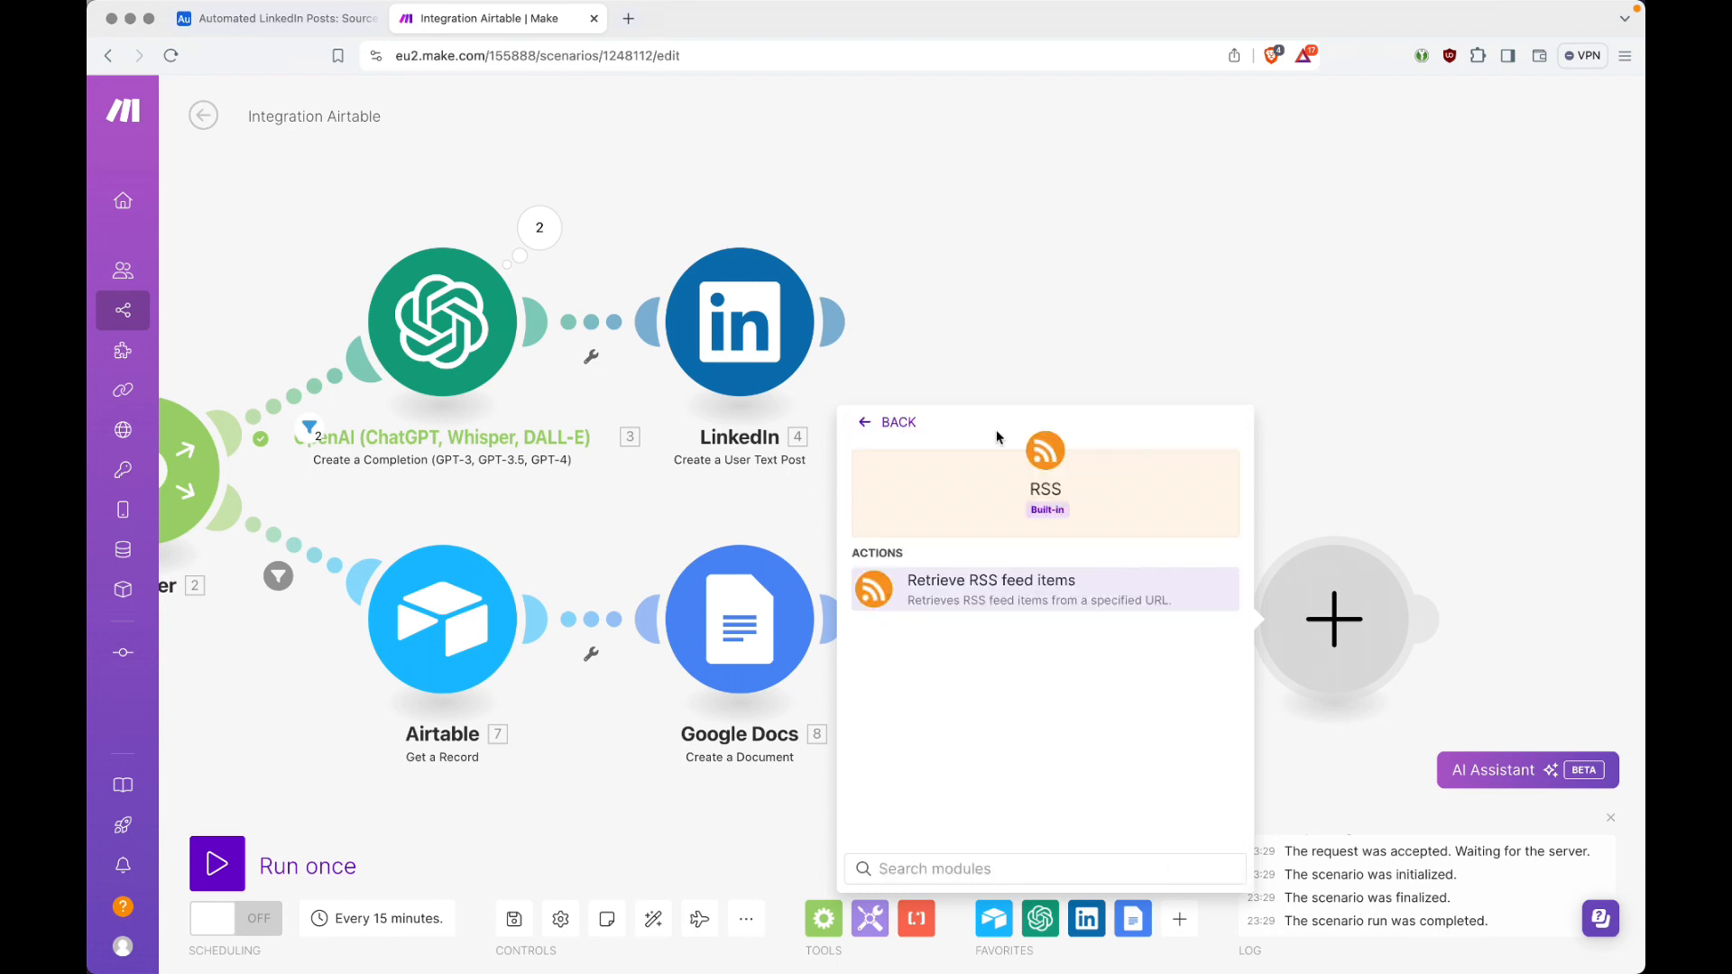
pyautogui.click(1074, 600)
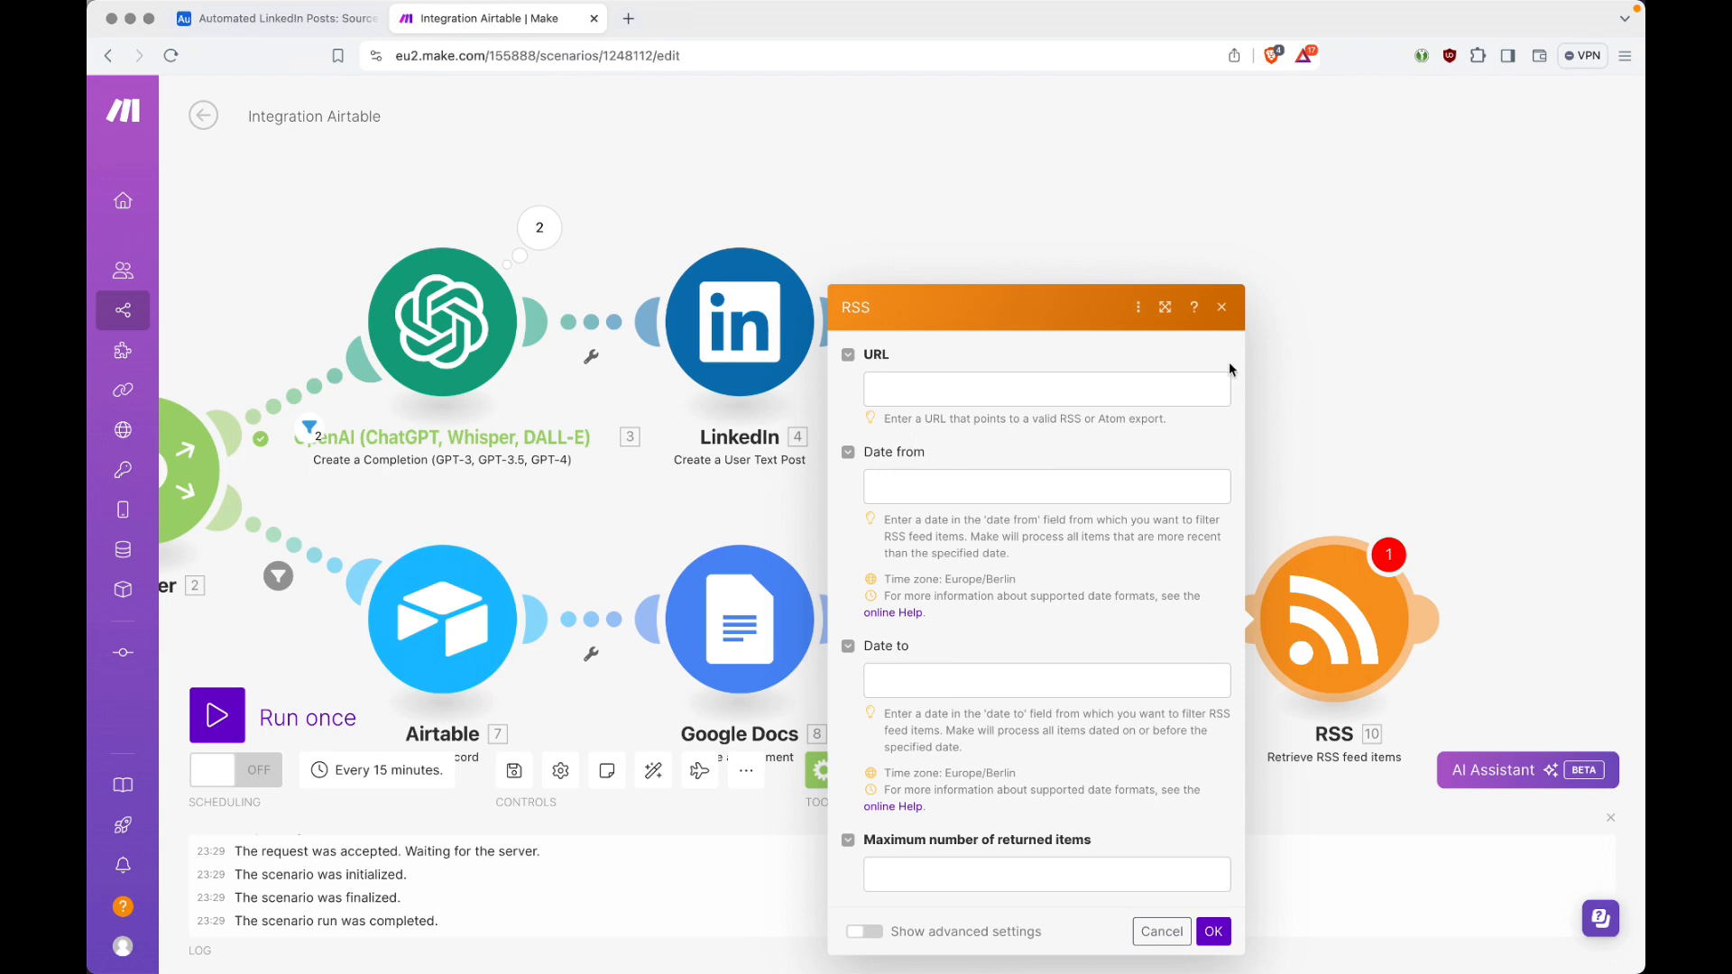
pyautogui.click(1222, 307)
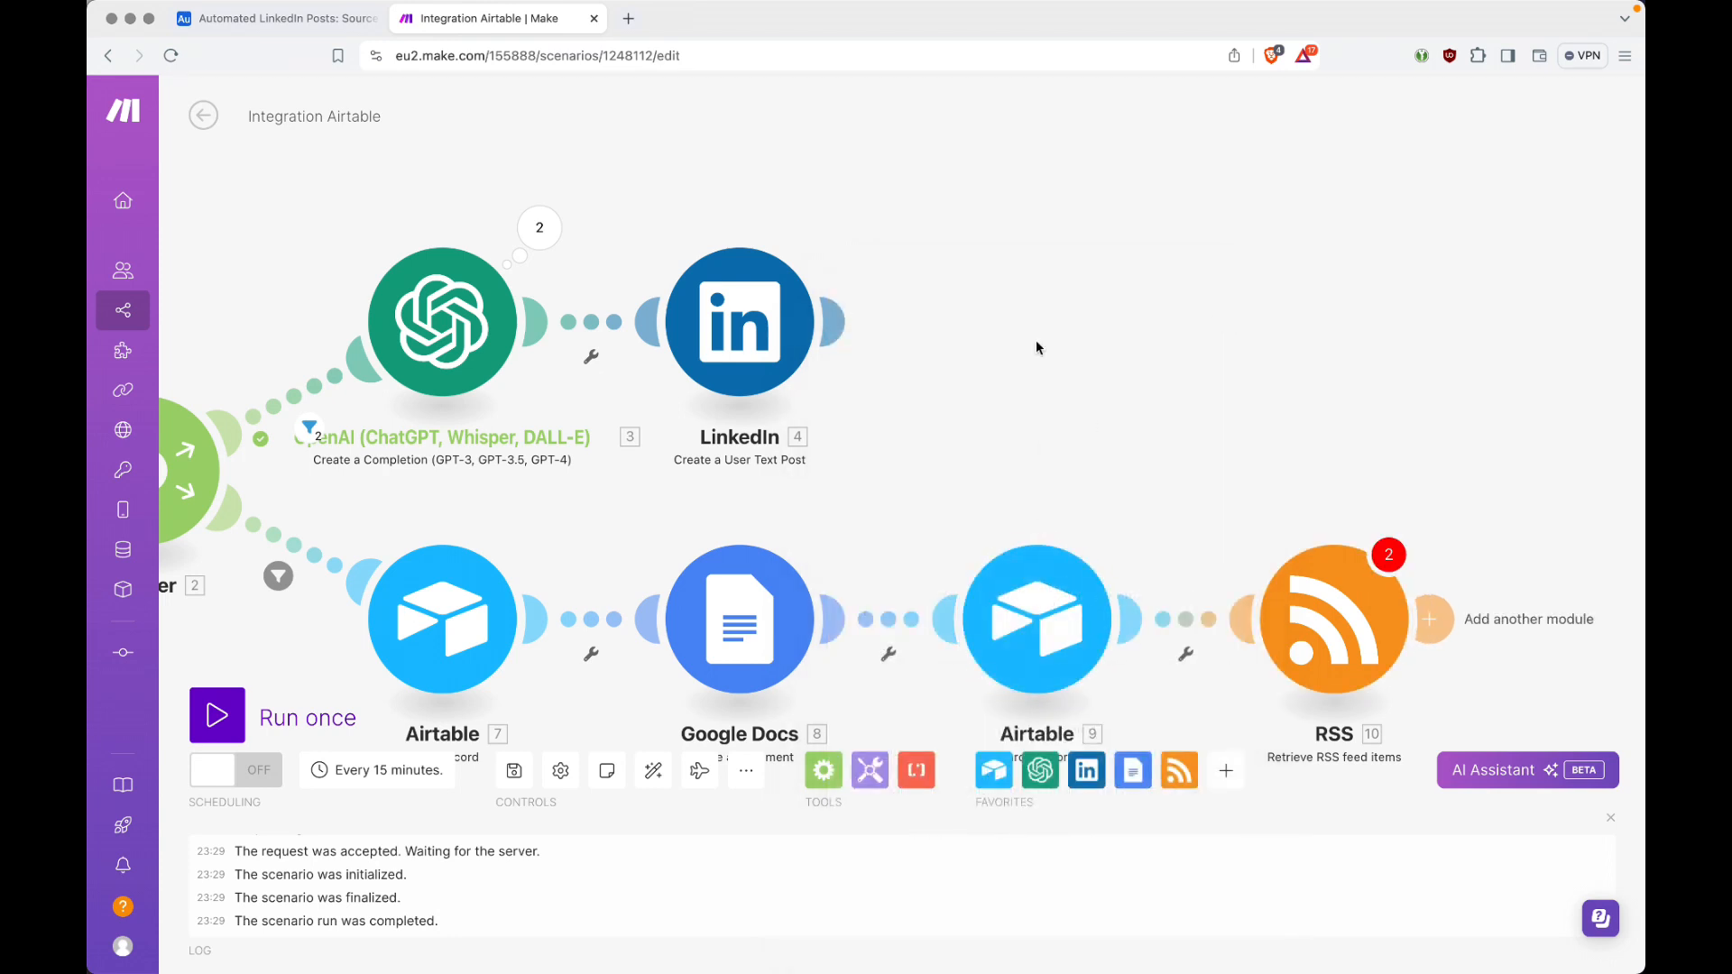
# Step: Map the RSS module's URL to the Source URL from the Sources search, checking the feed links in the Airtable Sources table
pyautogui.hotkey('ctrl', 'shift', 'Tab')
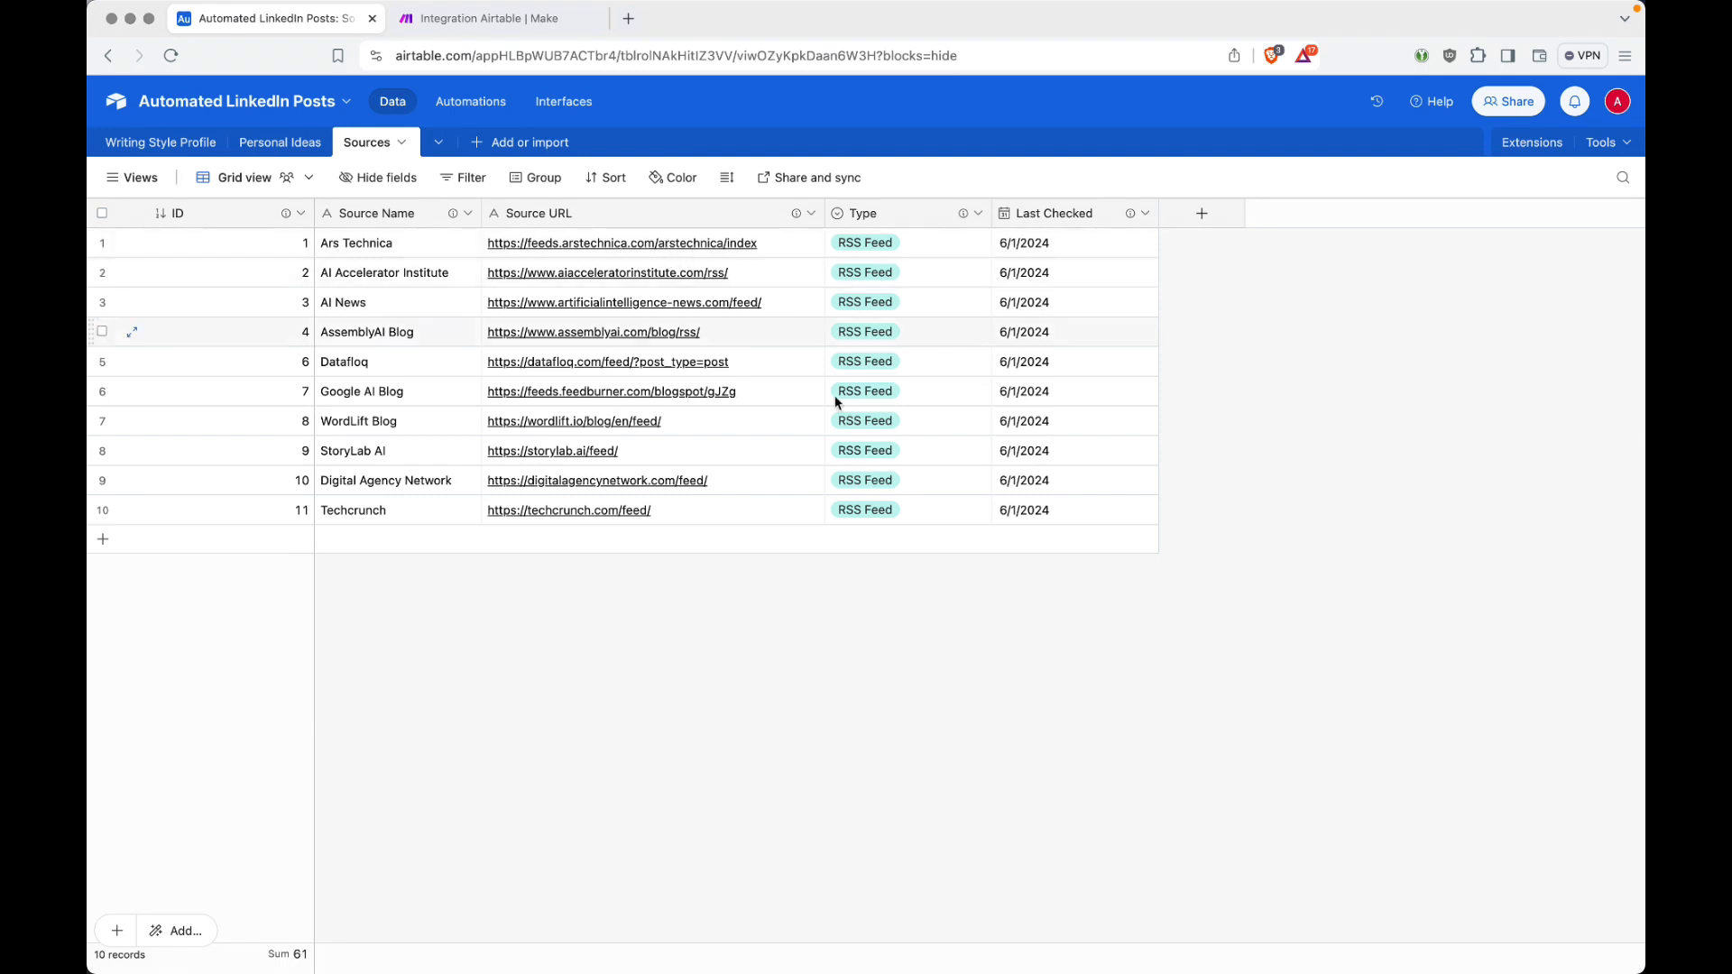
pyautogui.hotkey('ctrl', 'Tab')
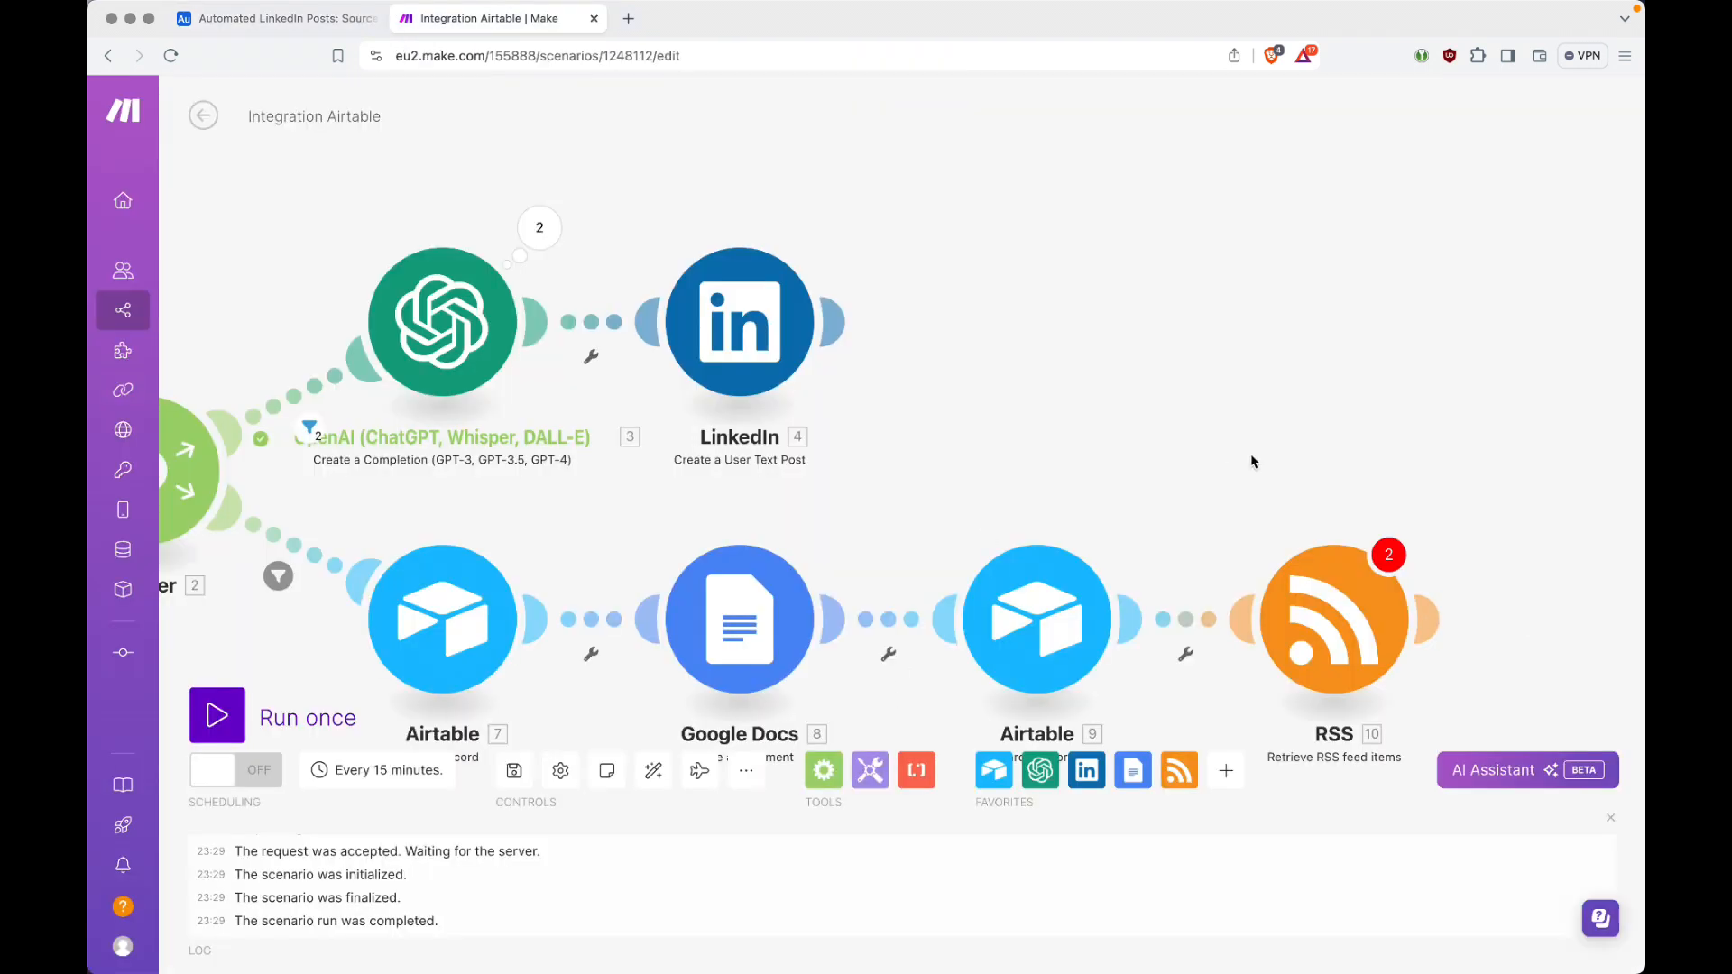
pyautogui.click(1345, 632)
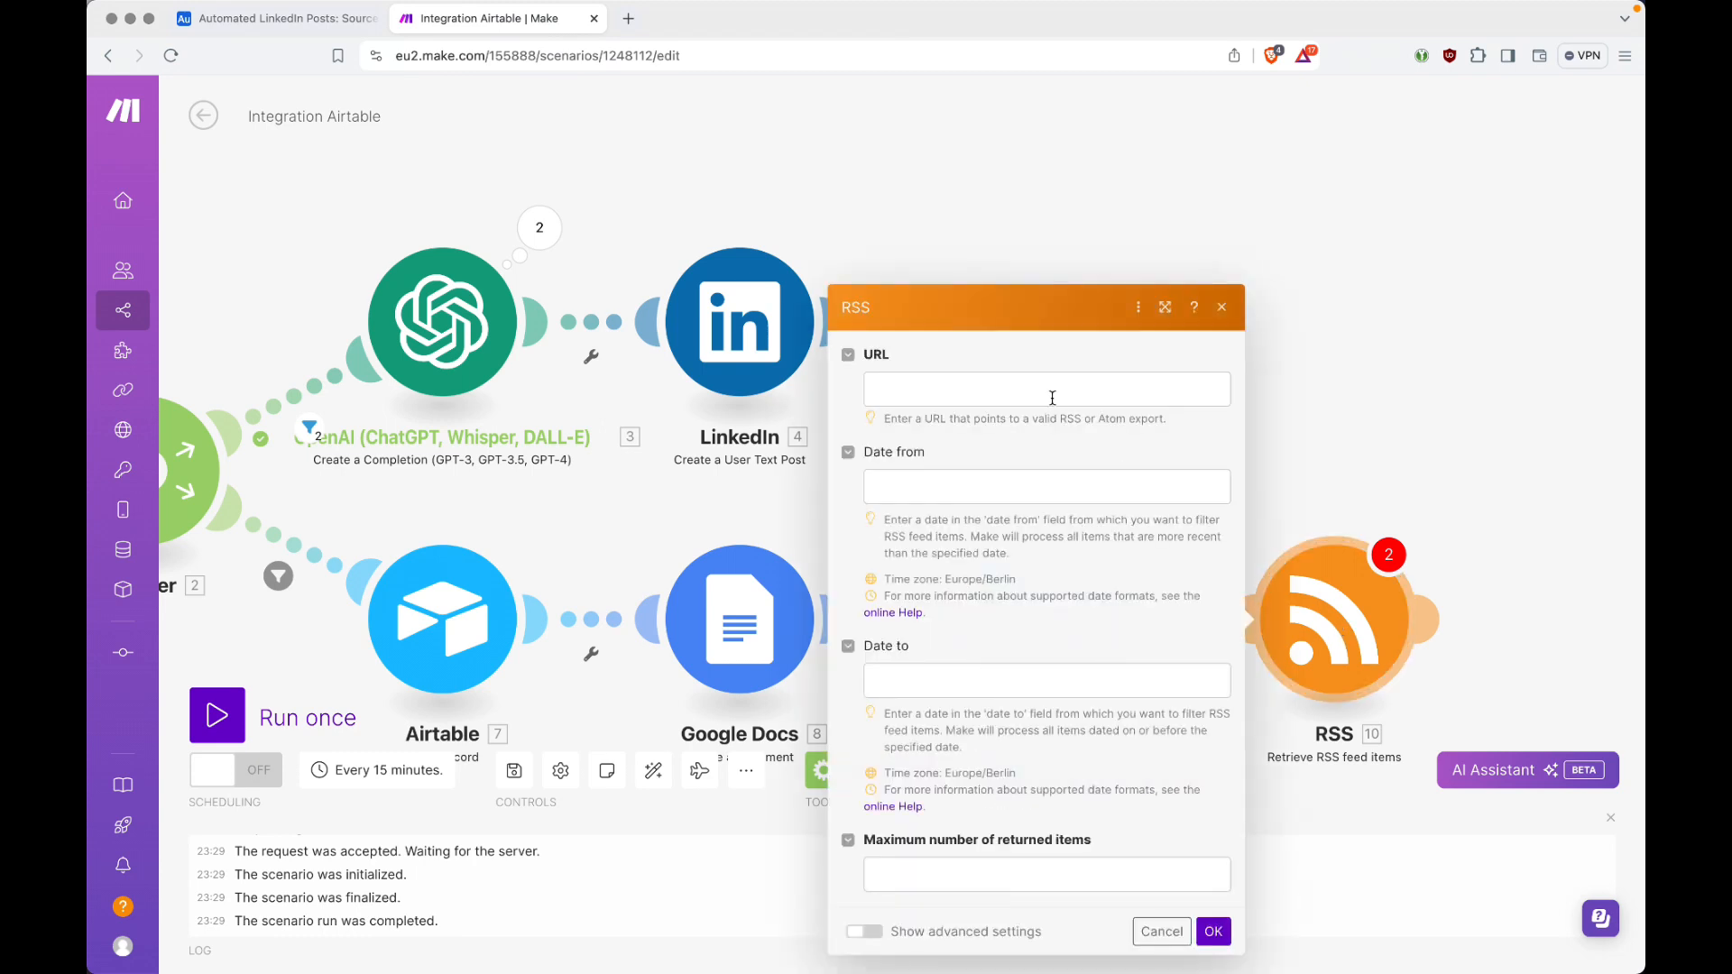
pyautogui.click(990, 390)
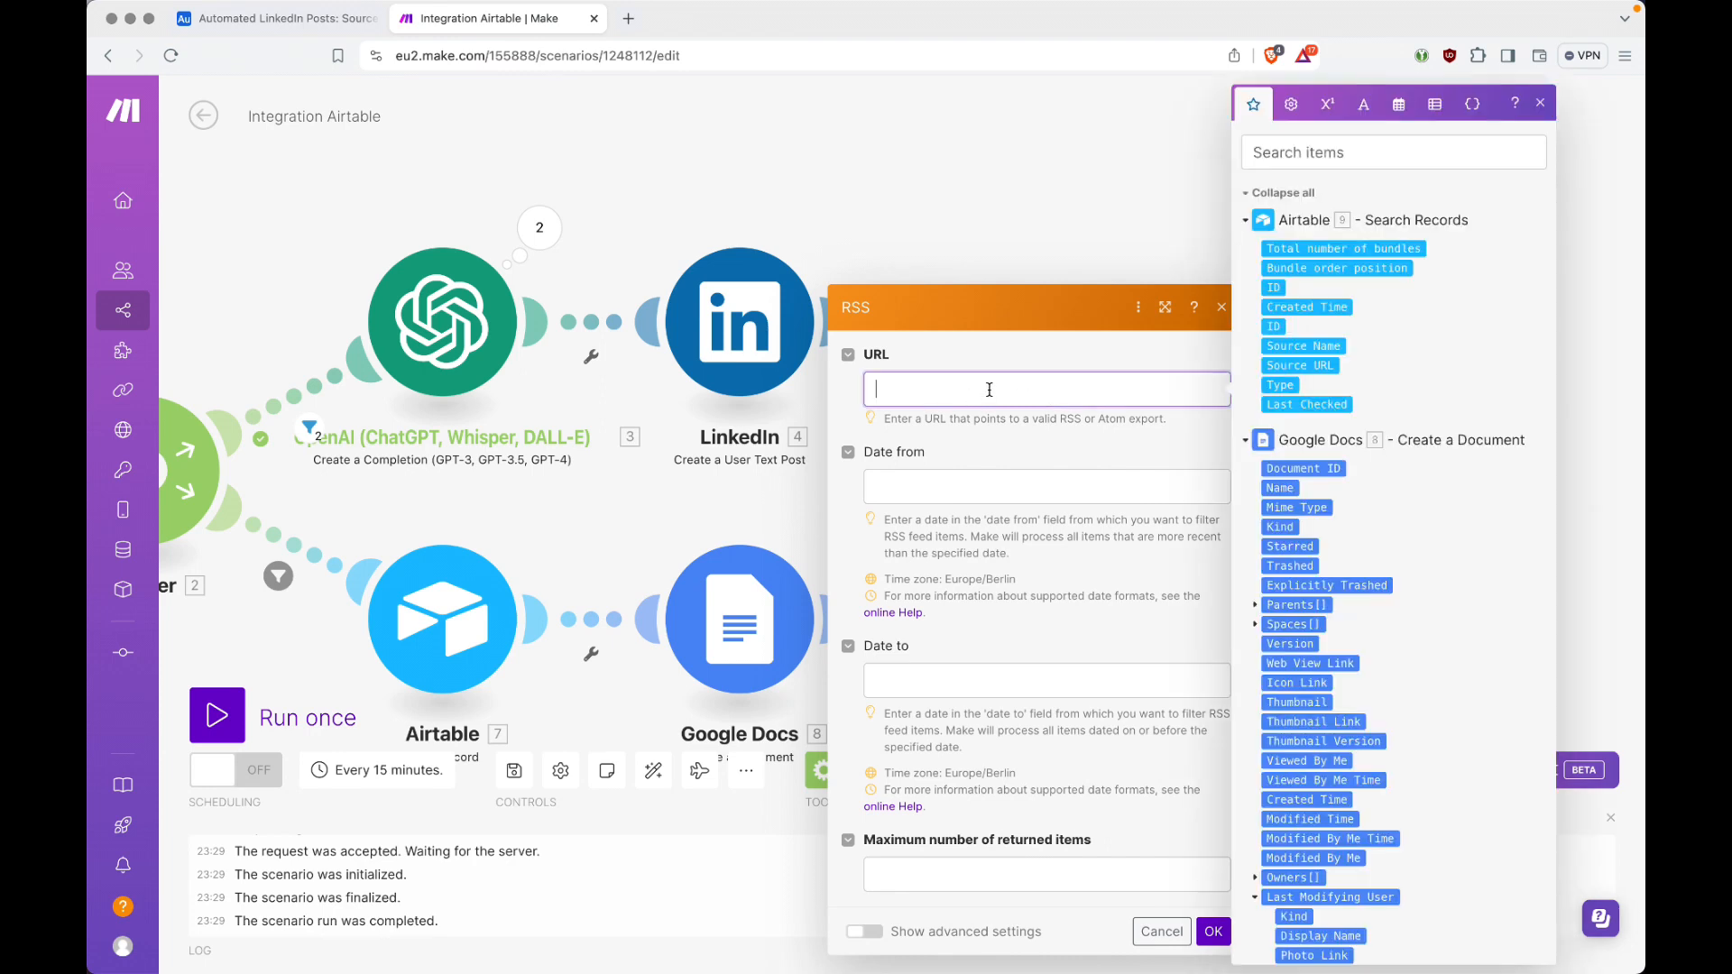
pyautogui.click(1295, 195)
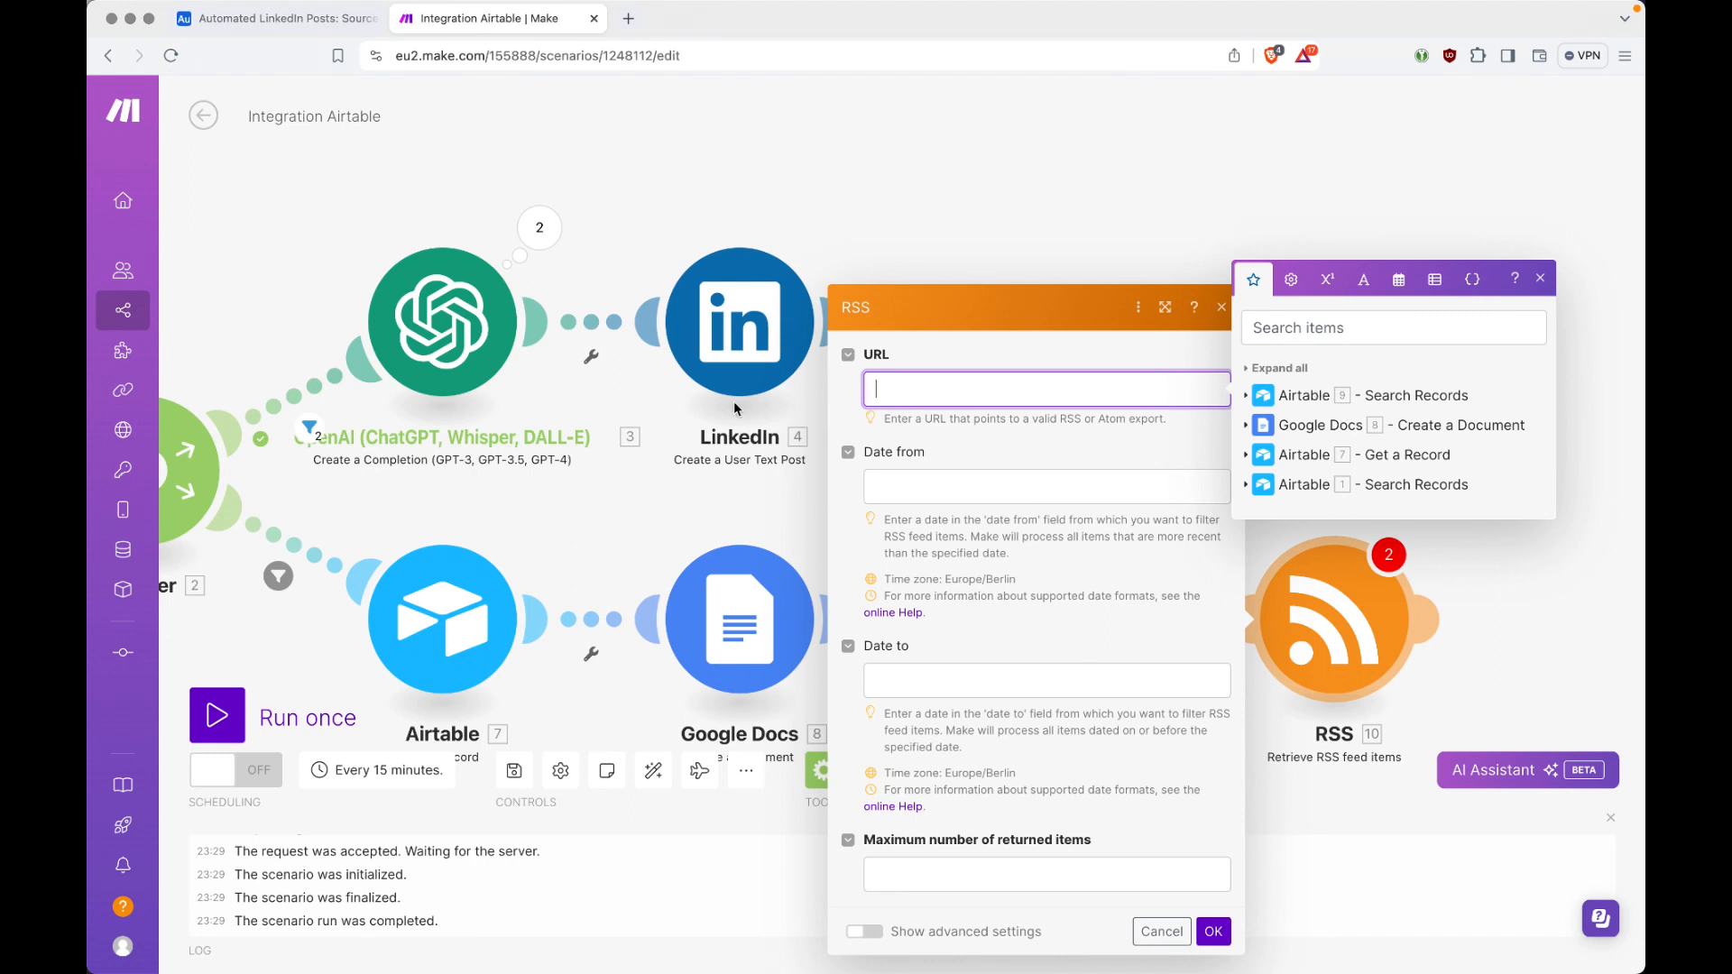
pyautogui.hscroll(2, 737, 408)
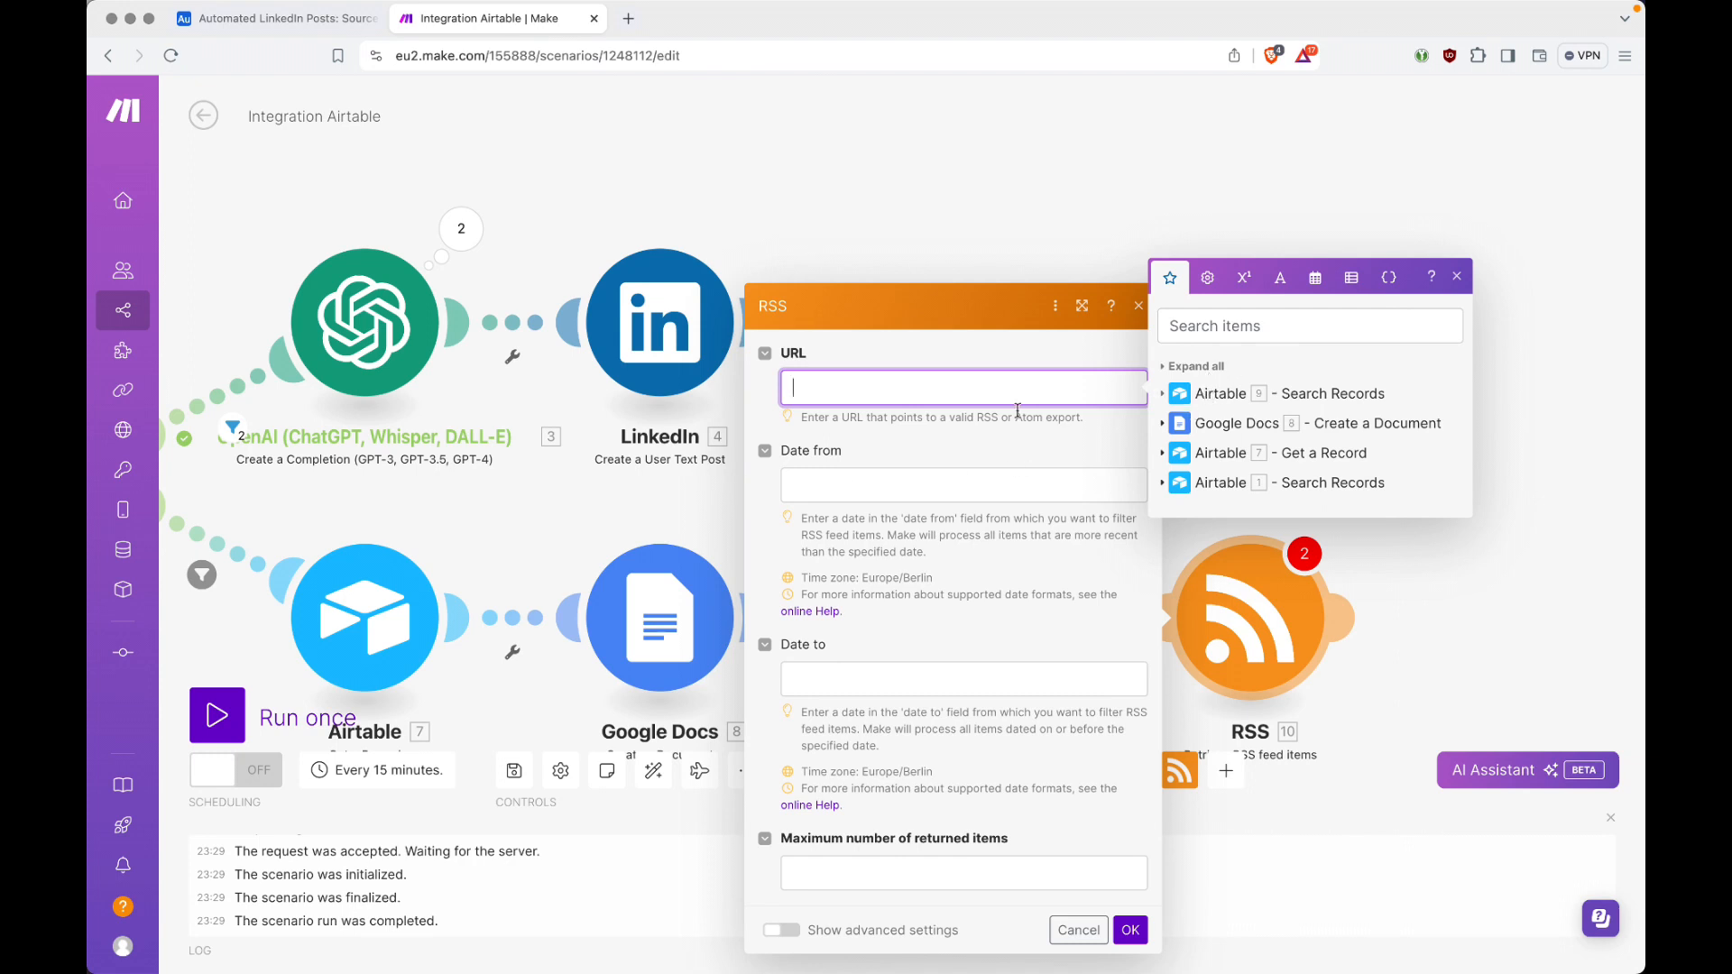
pyautogui.click(1163, 394)
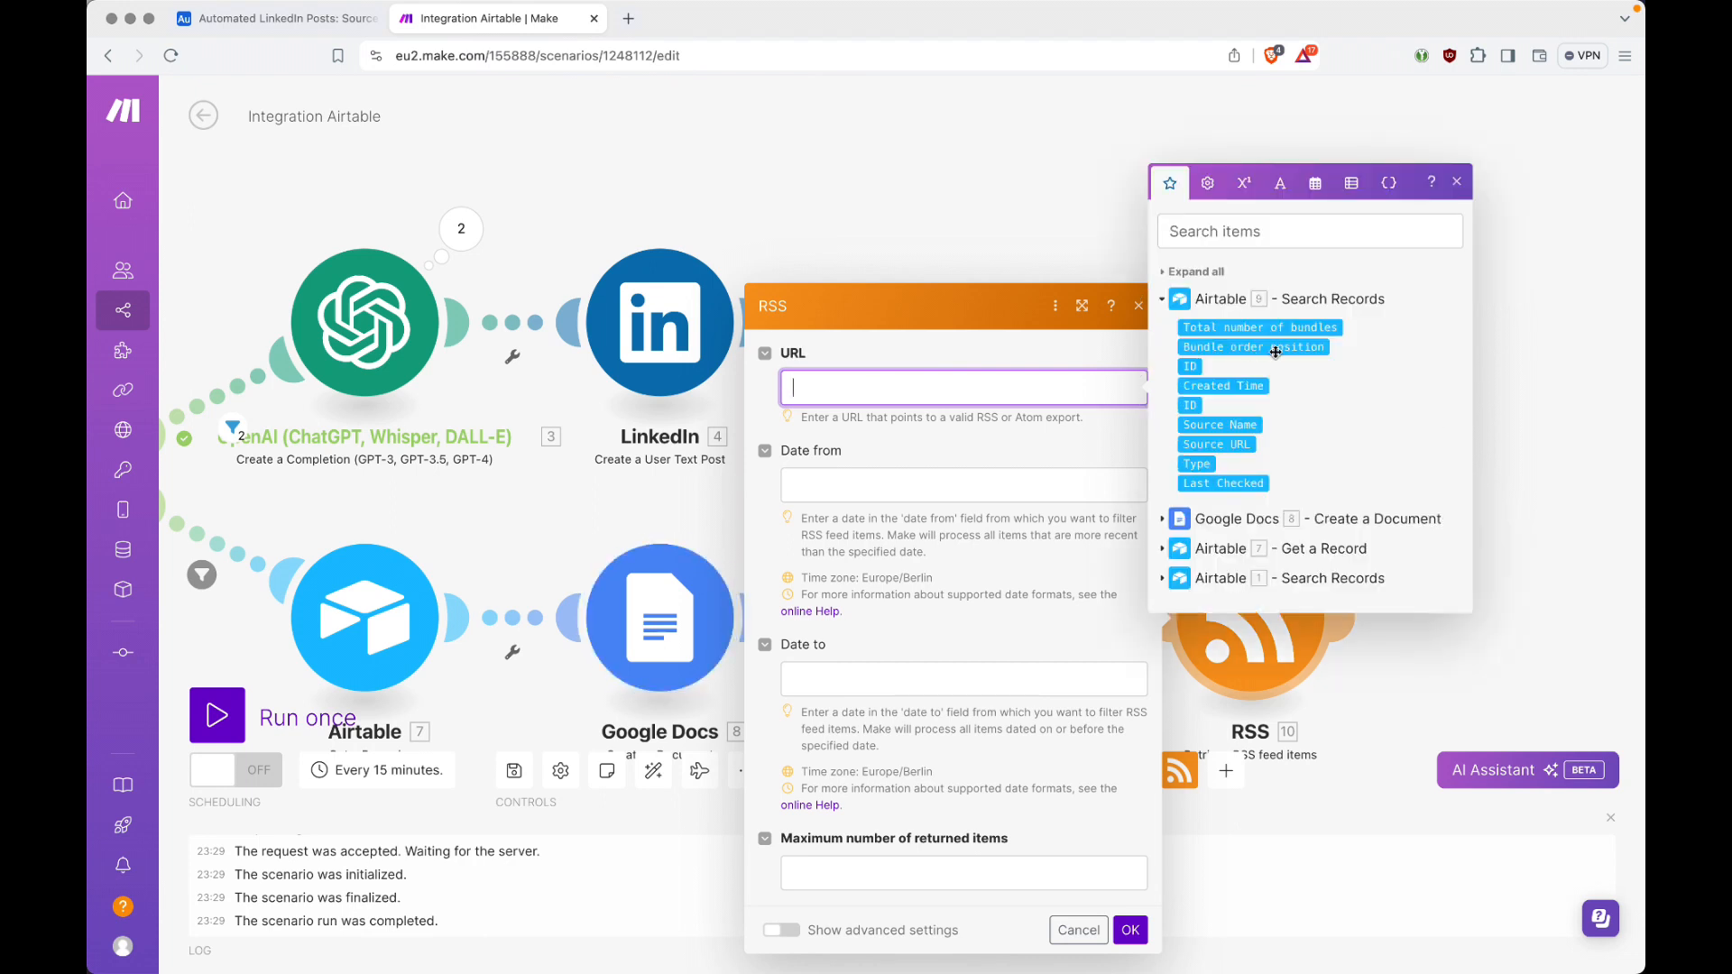
pyautogui.click(1233, 444)
pyautogui.hotkey('ctrl', 'shift', 'Tab')
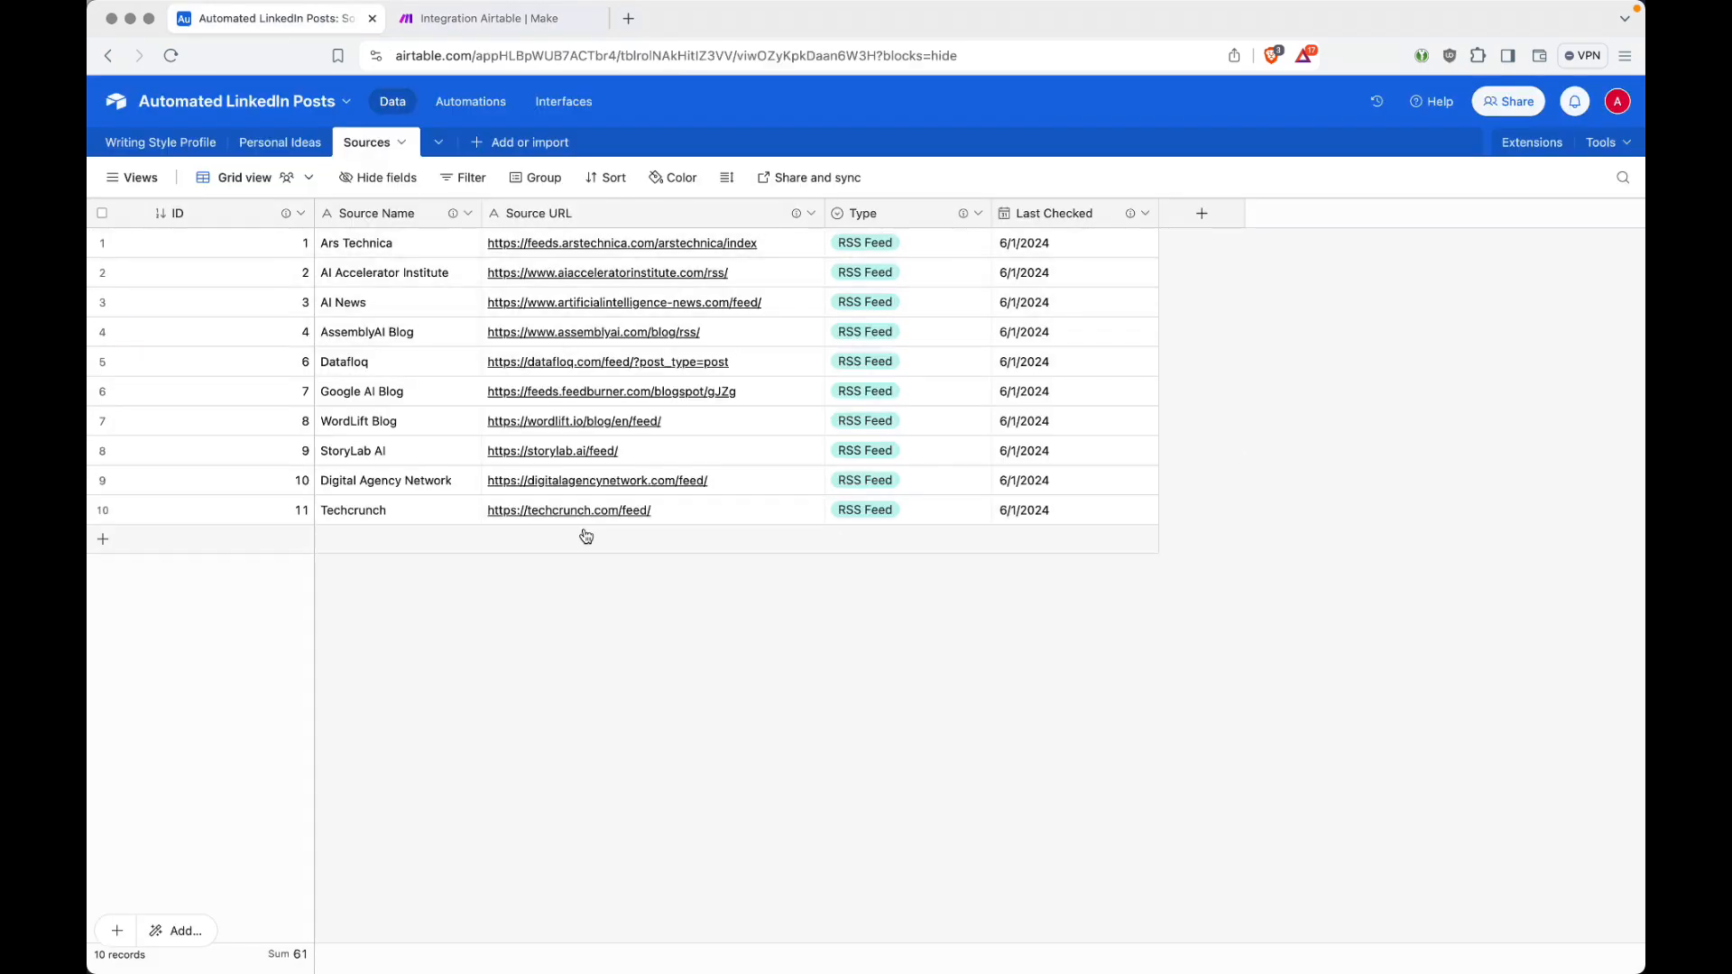
pyautogui.hotkey('ctrl', 'Tab')
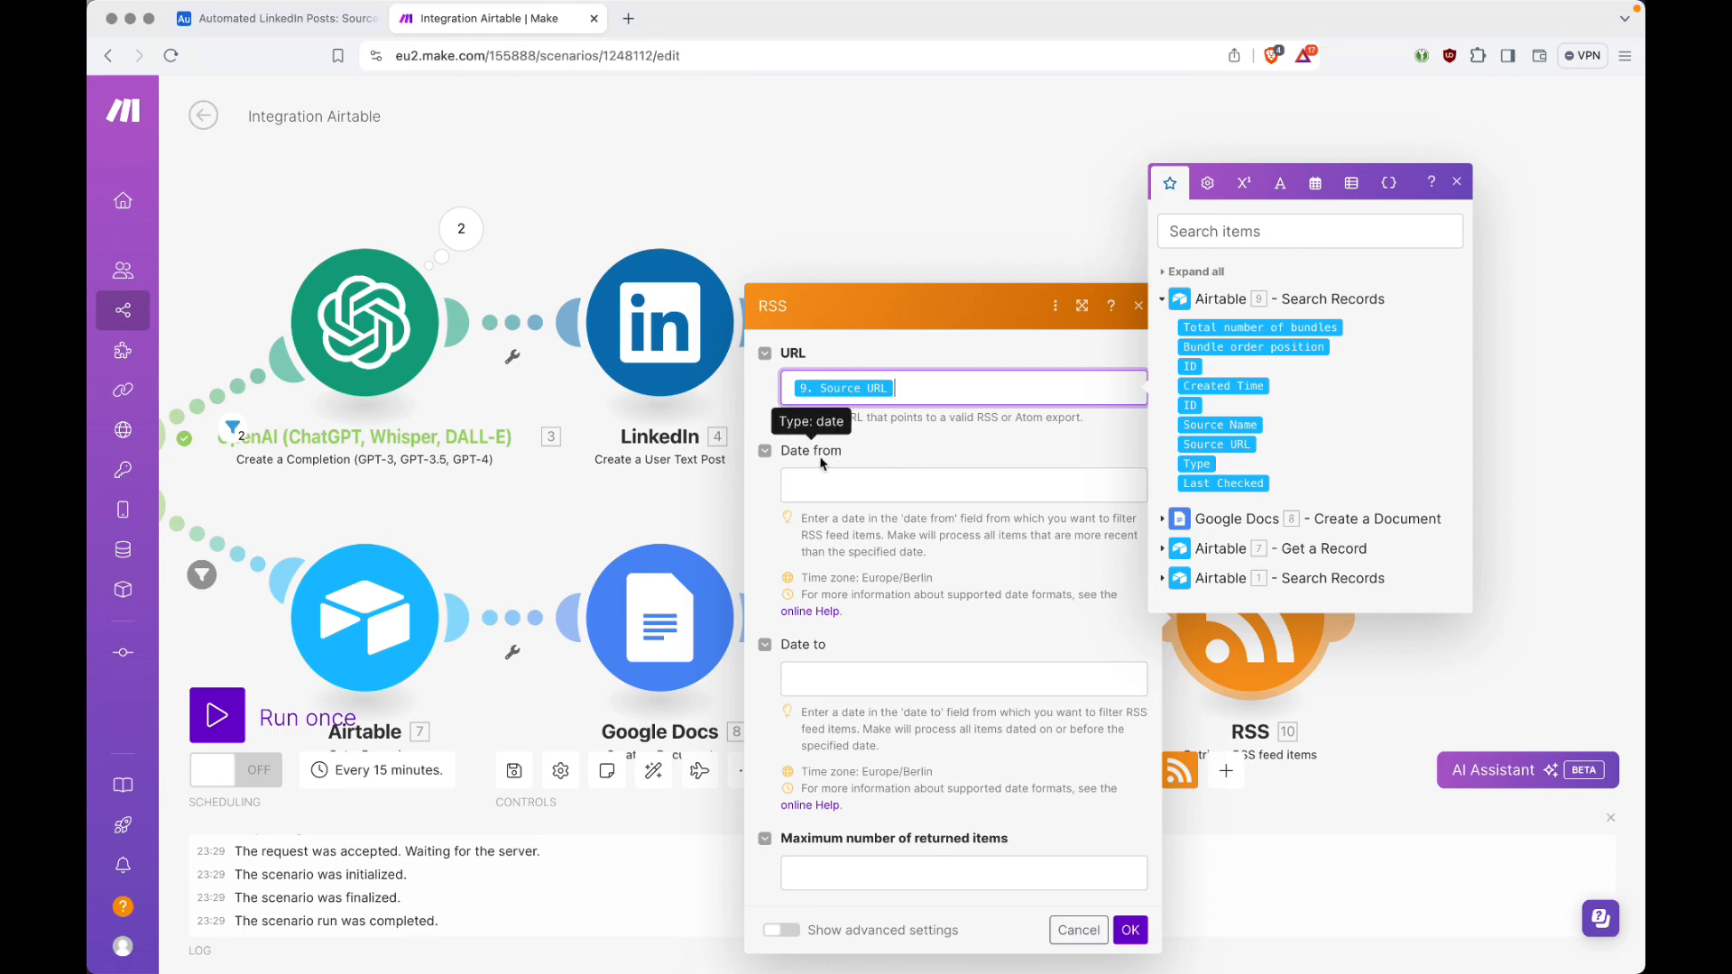
# Step: Leave the RSS module's date range empty, set its maximum number of returned items to 1, and save the settings
pyautogui.click(886, 489)
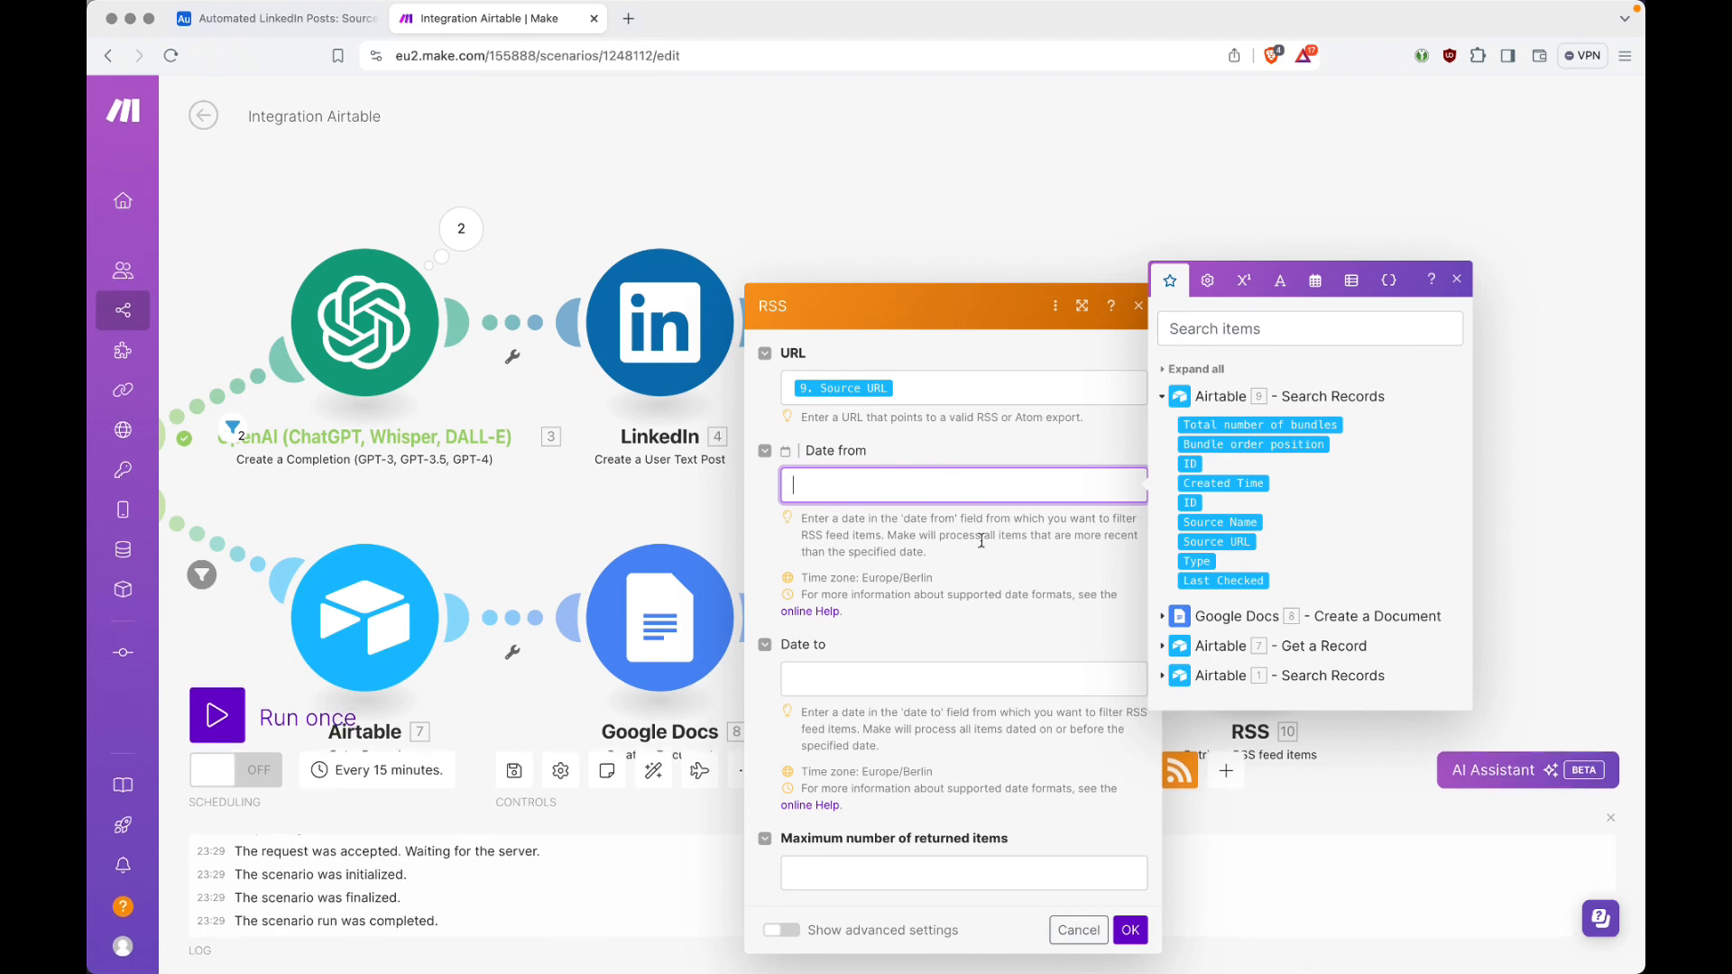
pyautogui.click(933, 683)
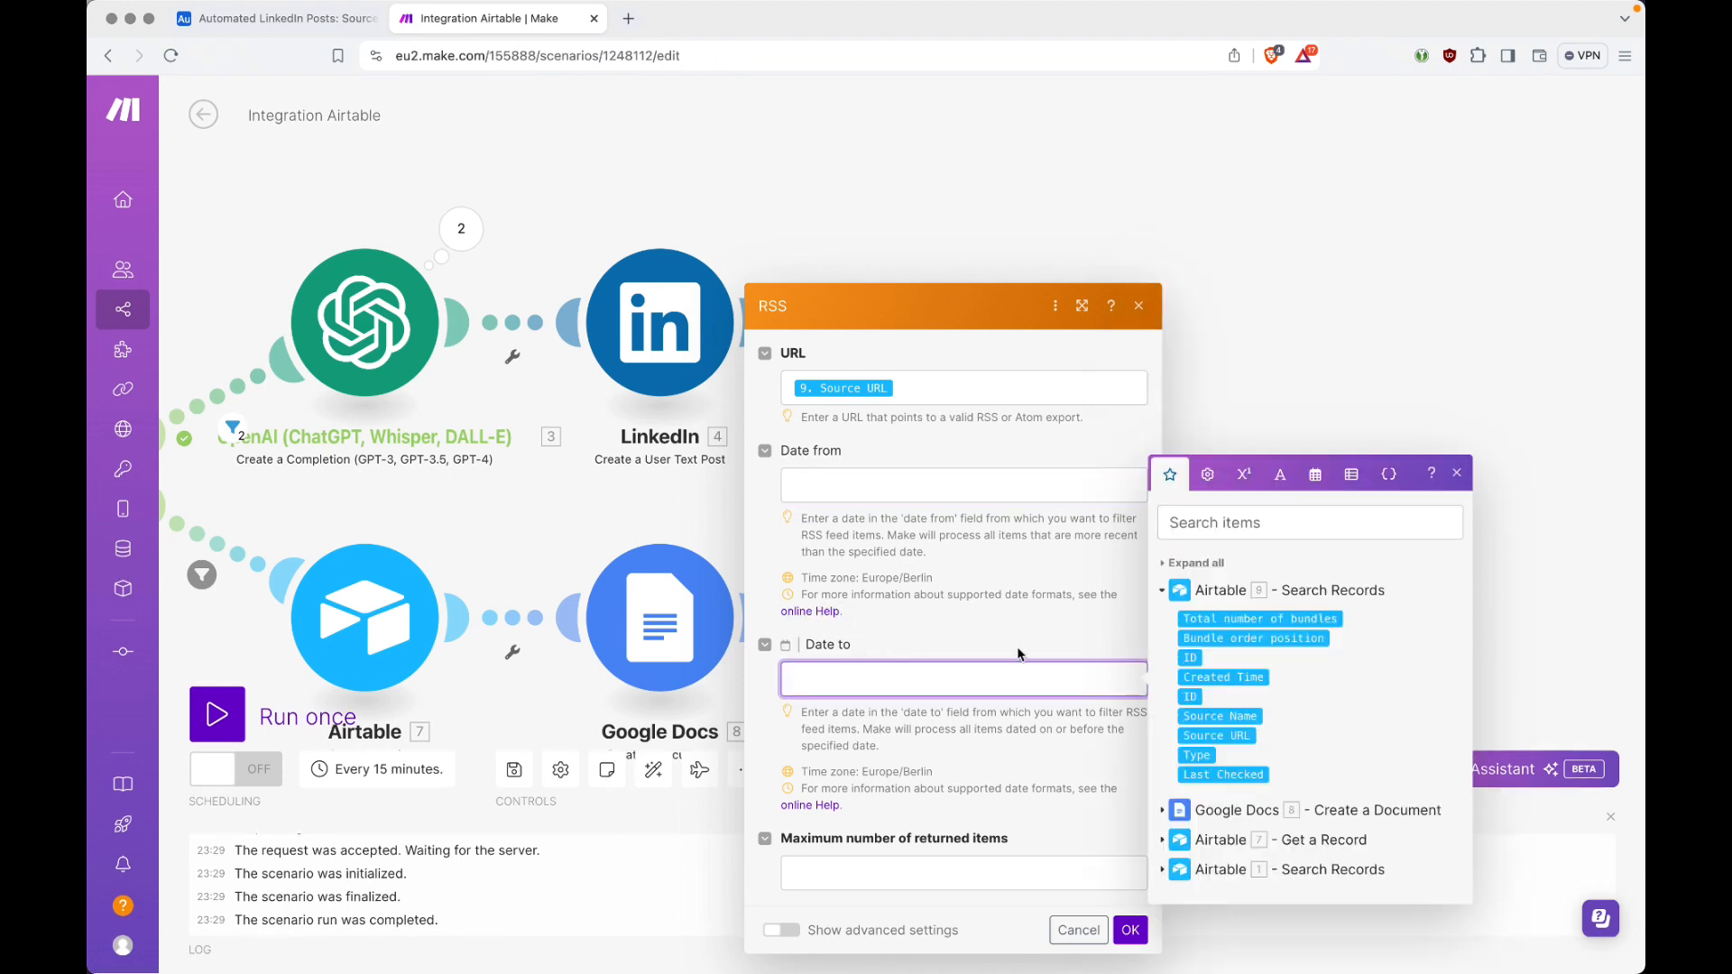
pyautogui.click(902, 878)
pyautogui.write('1')
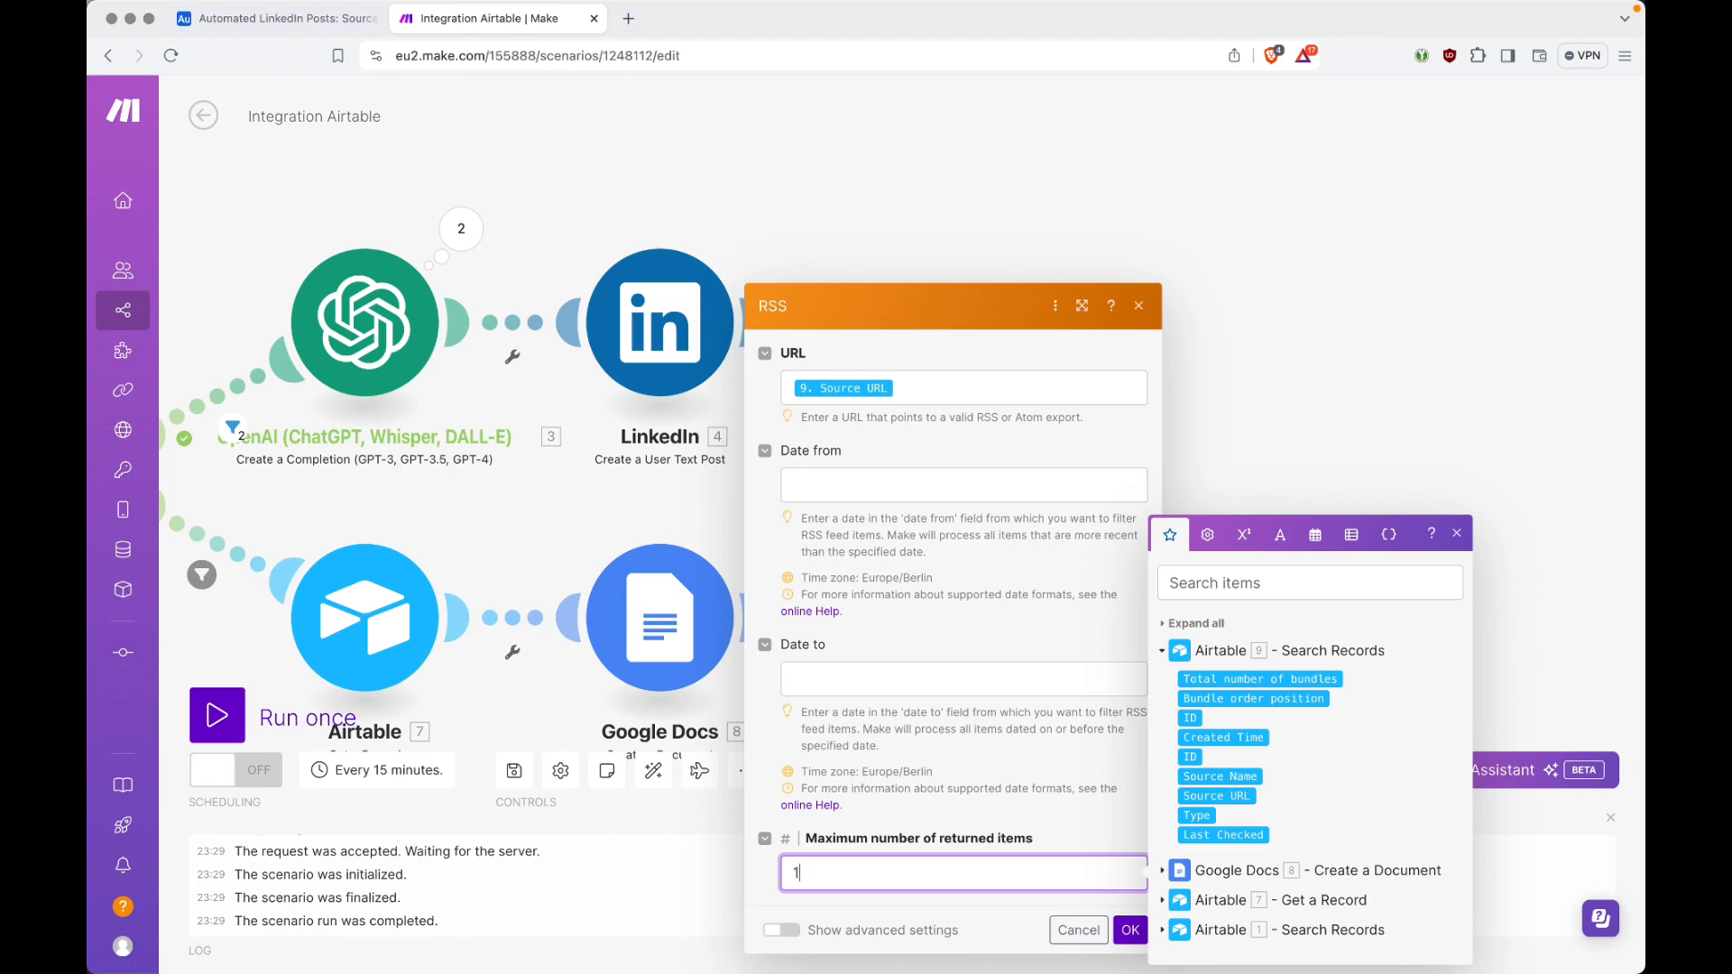
pyautogui.hotkey('ctrl', 'Tab')
pyautogui.hotkey('ctrl', 'Tab')
pyautogui.click(1132, 930)
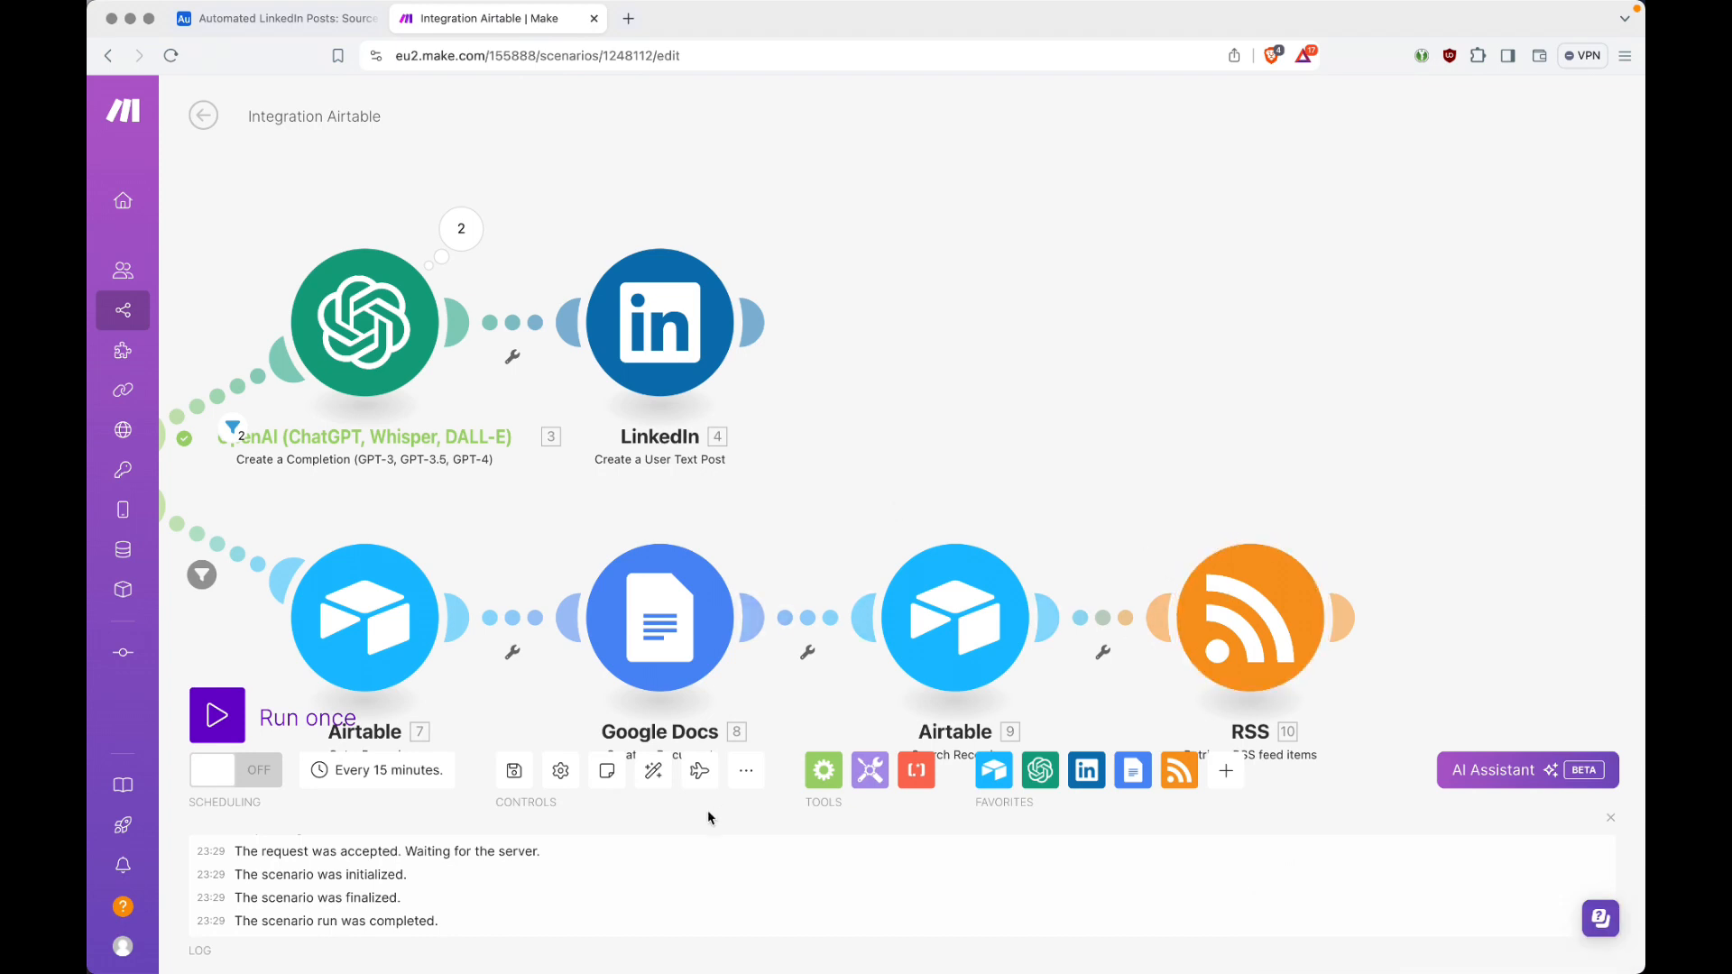
# Step: Auto-align the scenario modules and set the first idea's status to Draft in the Airtable Personal Ideas table
pyautogui.click(667, 774)
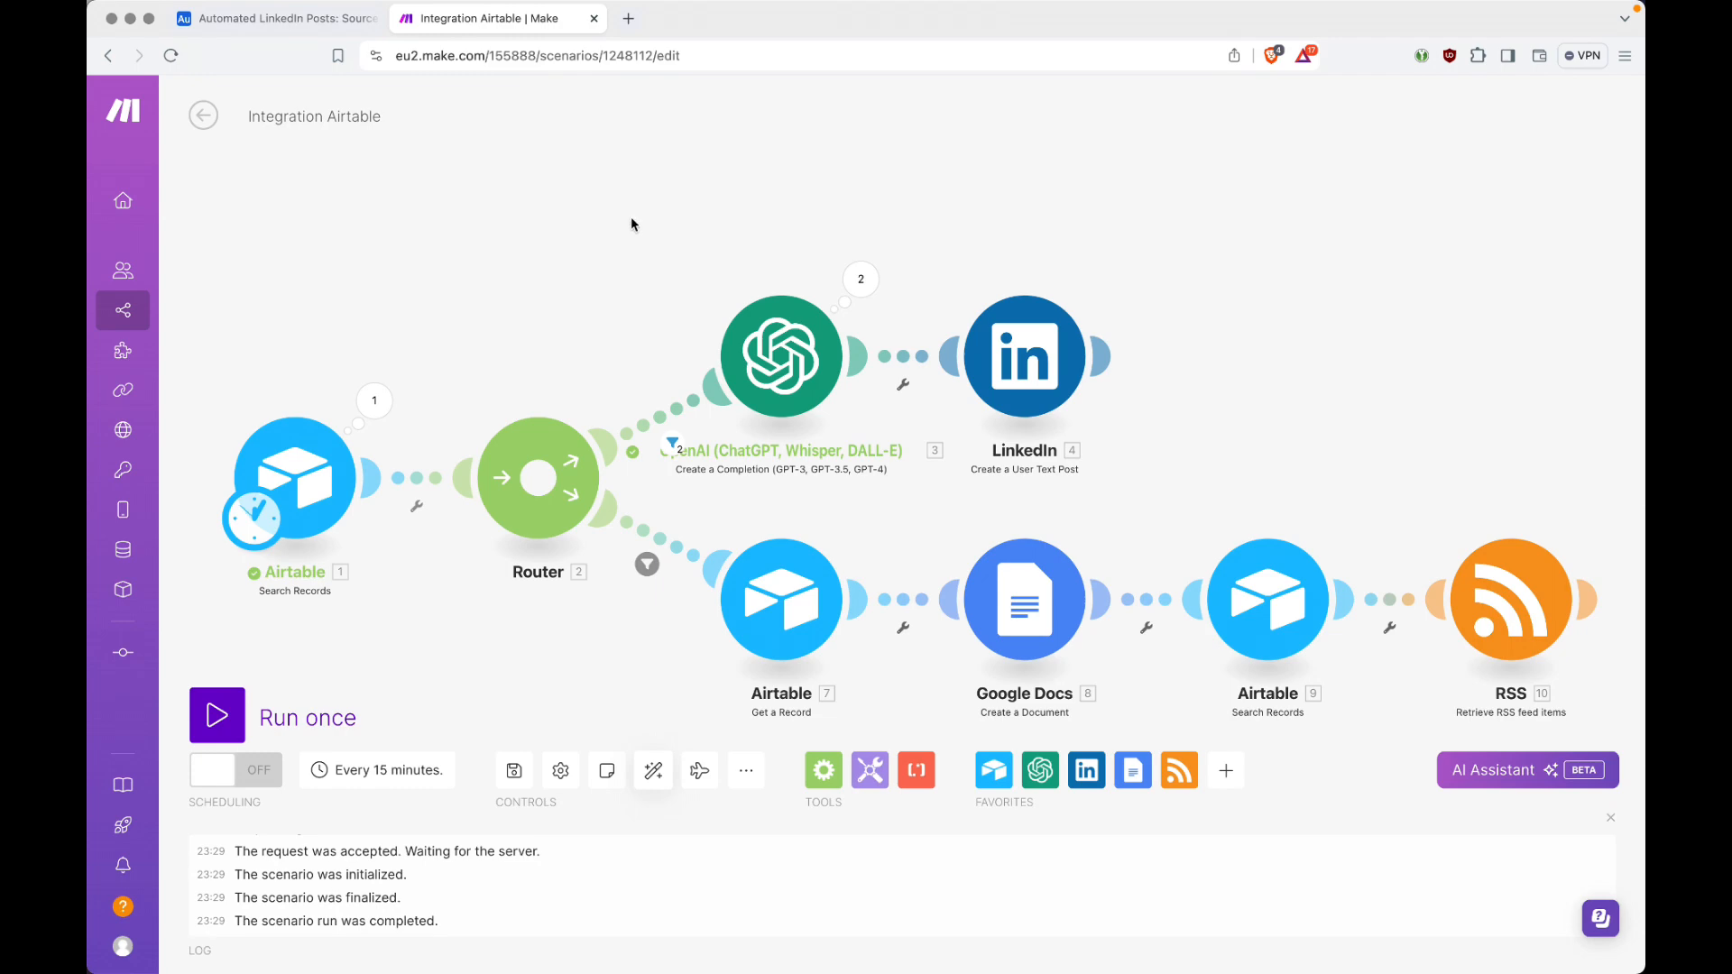
pyautogui.hotkey('ctrl', 'shift', 'Tab')
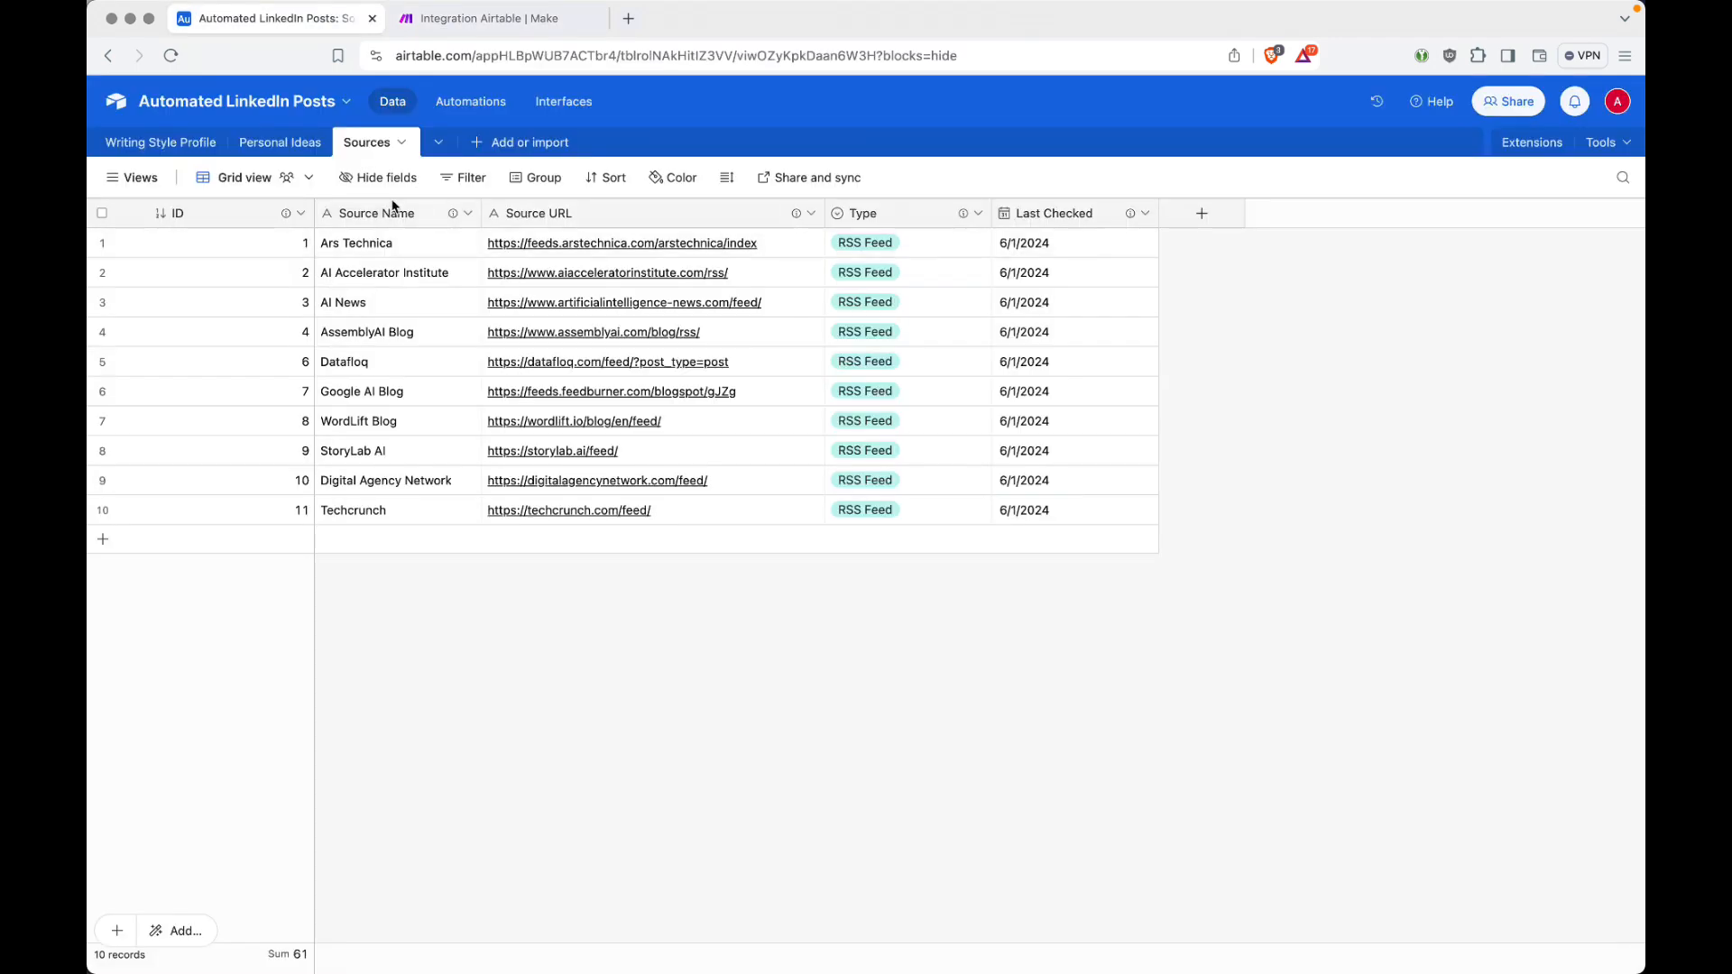
pyautogui.click(314, 142)
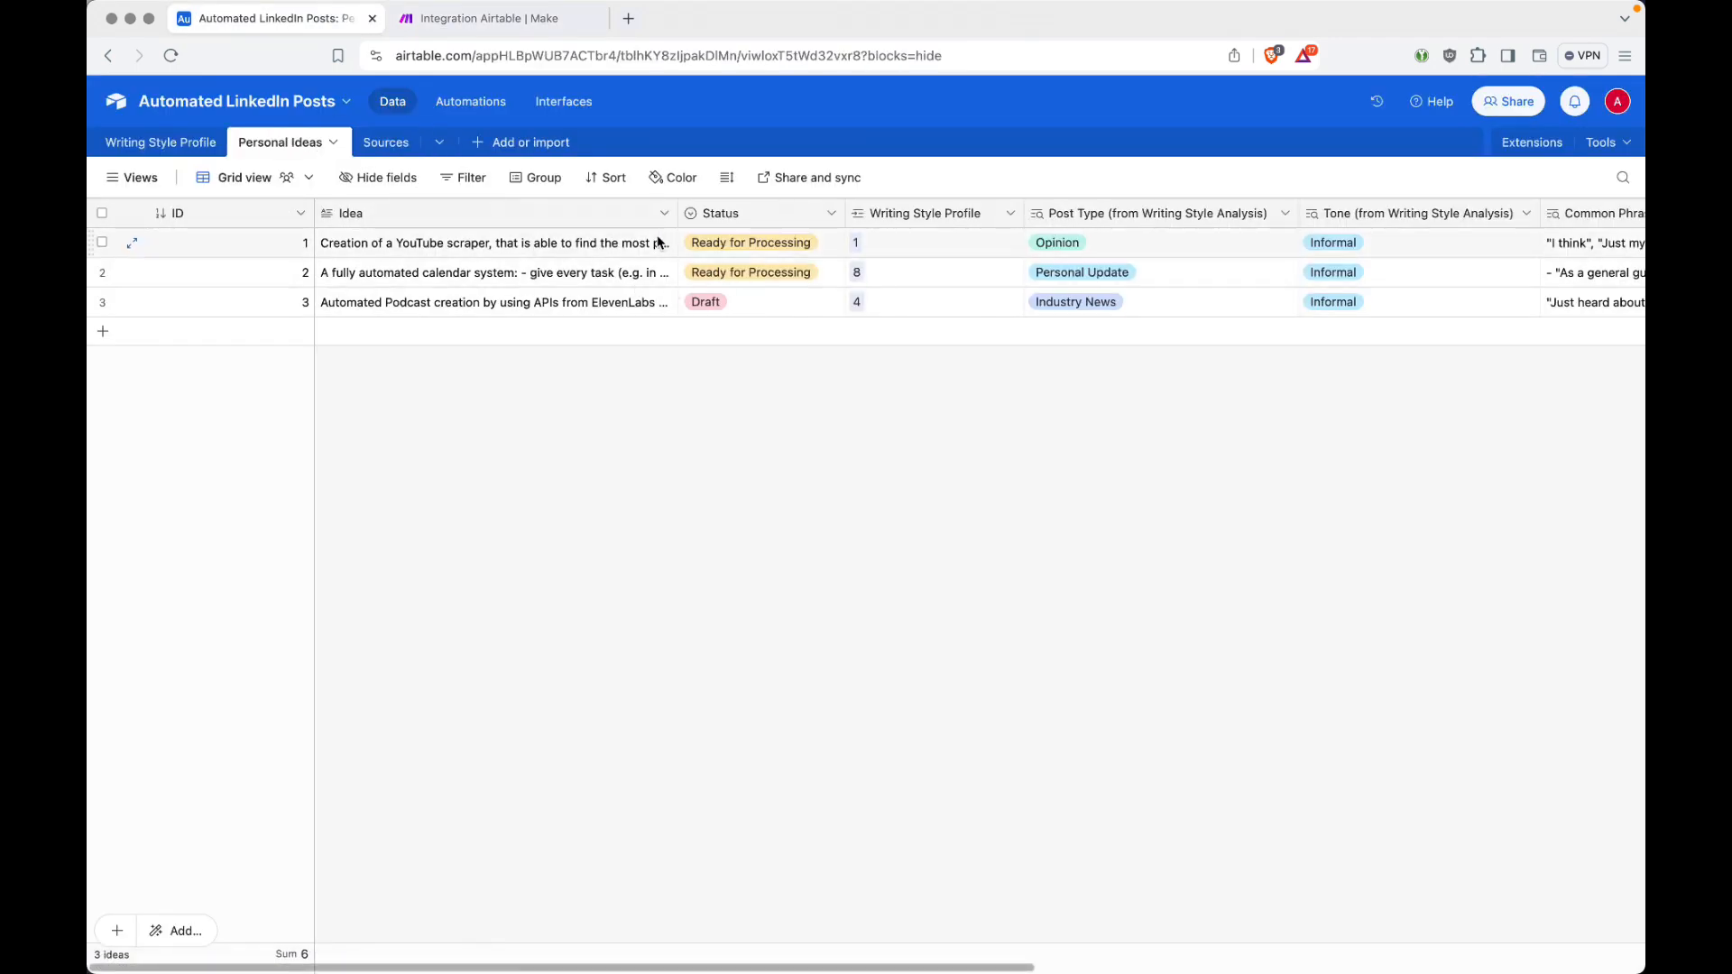
pyautogui.click(795, 252)
pyautogui.click(829, 249)
pyautogui.click(751, 347)
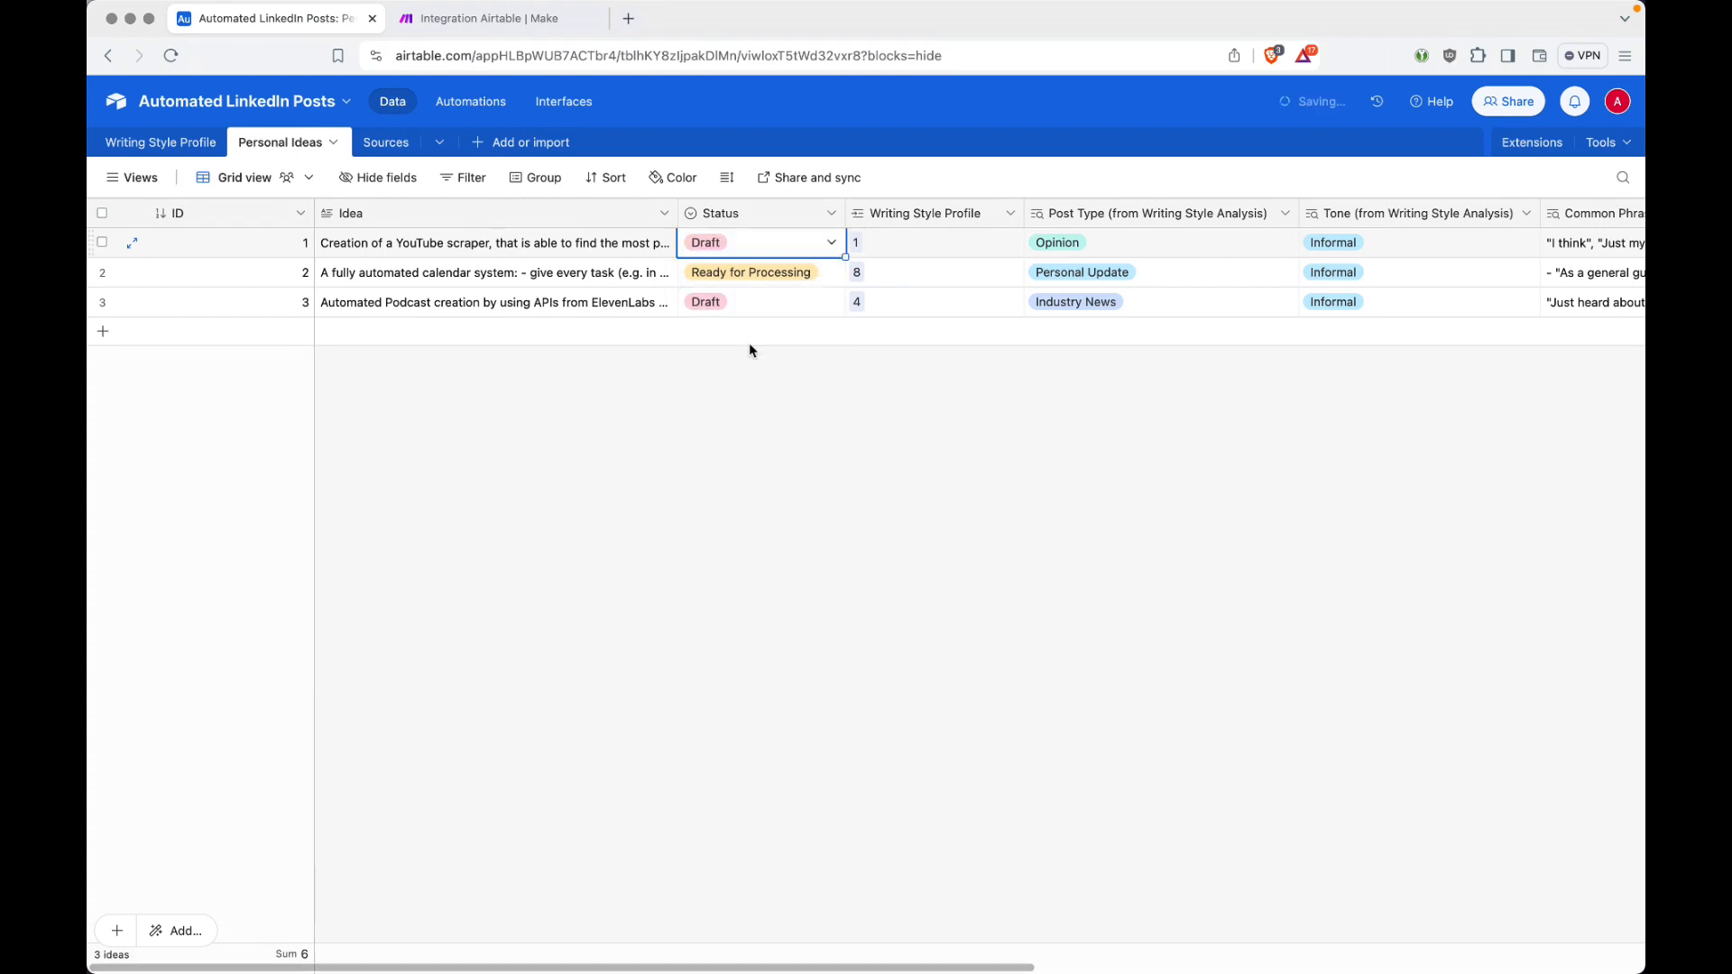
# Step: Set the status of the second idea, the fully automated calendar system, to Processed
pyautogui.click(823, 274)
pyautogui.click(830, 273)
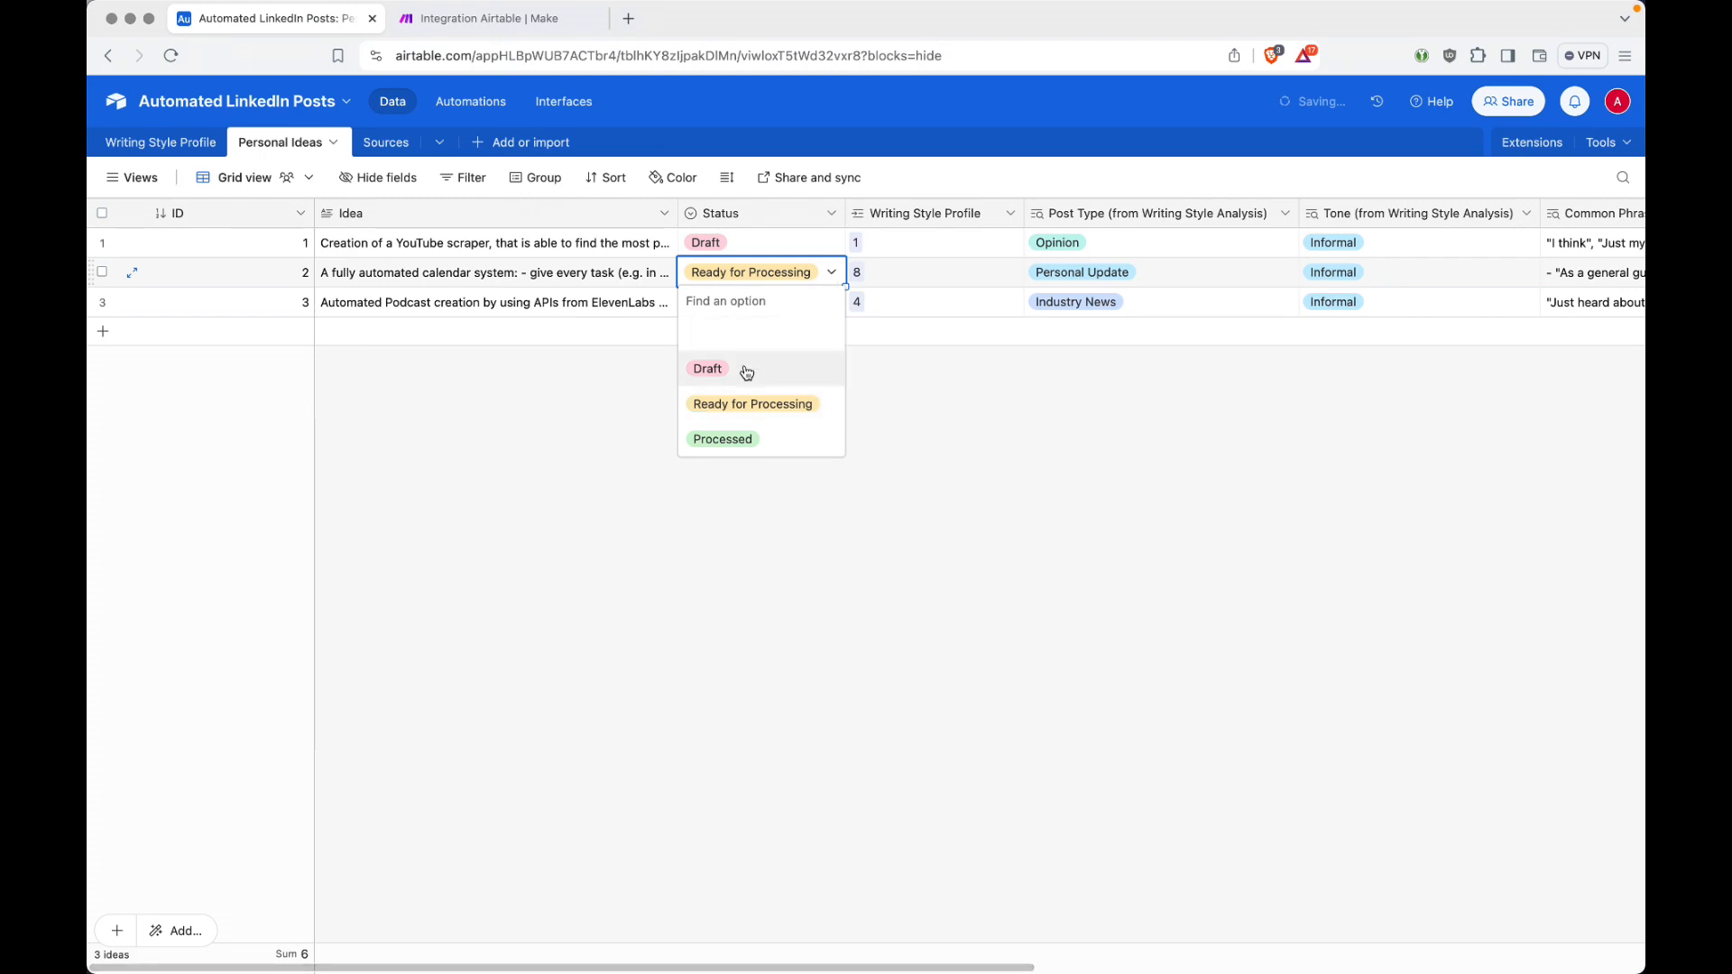
pyautogui.click(751, 441)
pyautogui.click(888, 380)
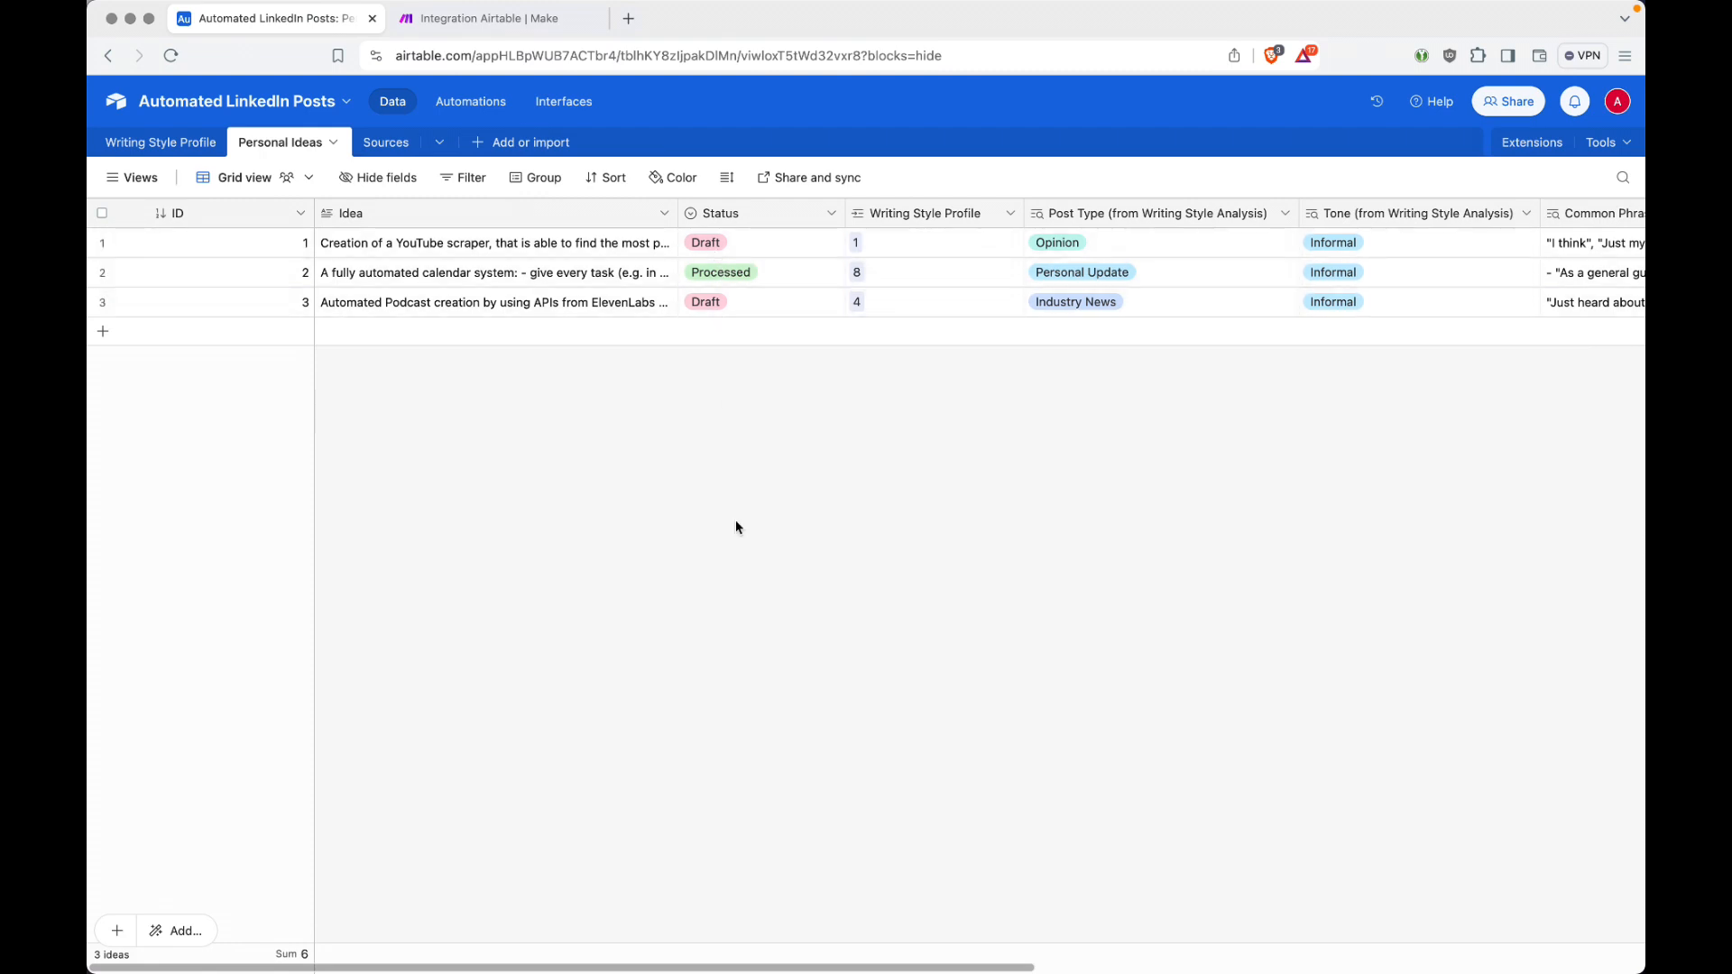
# Step: Save the scenario in Make and unlink the LinkedIn module from the OpenAI module
pyautogui.hotkey('ctrl', 'Tab')
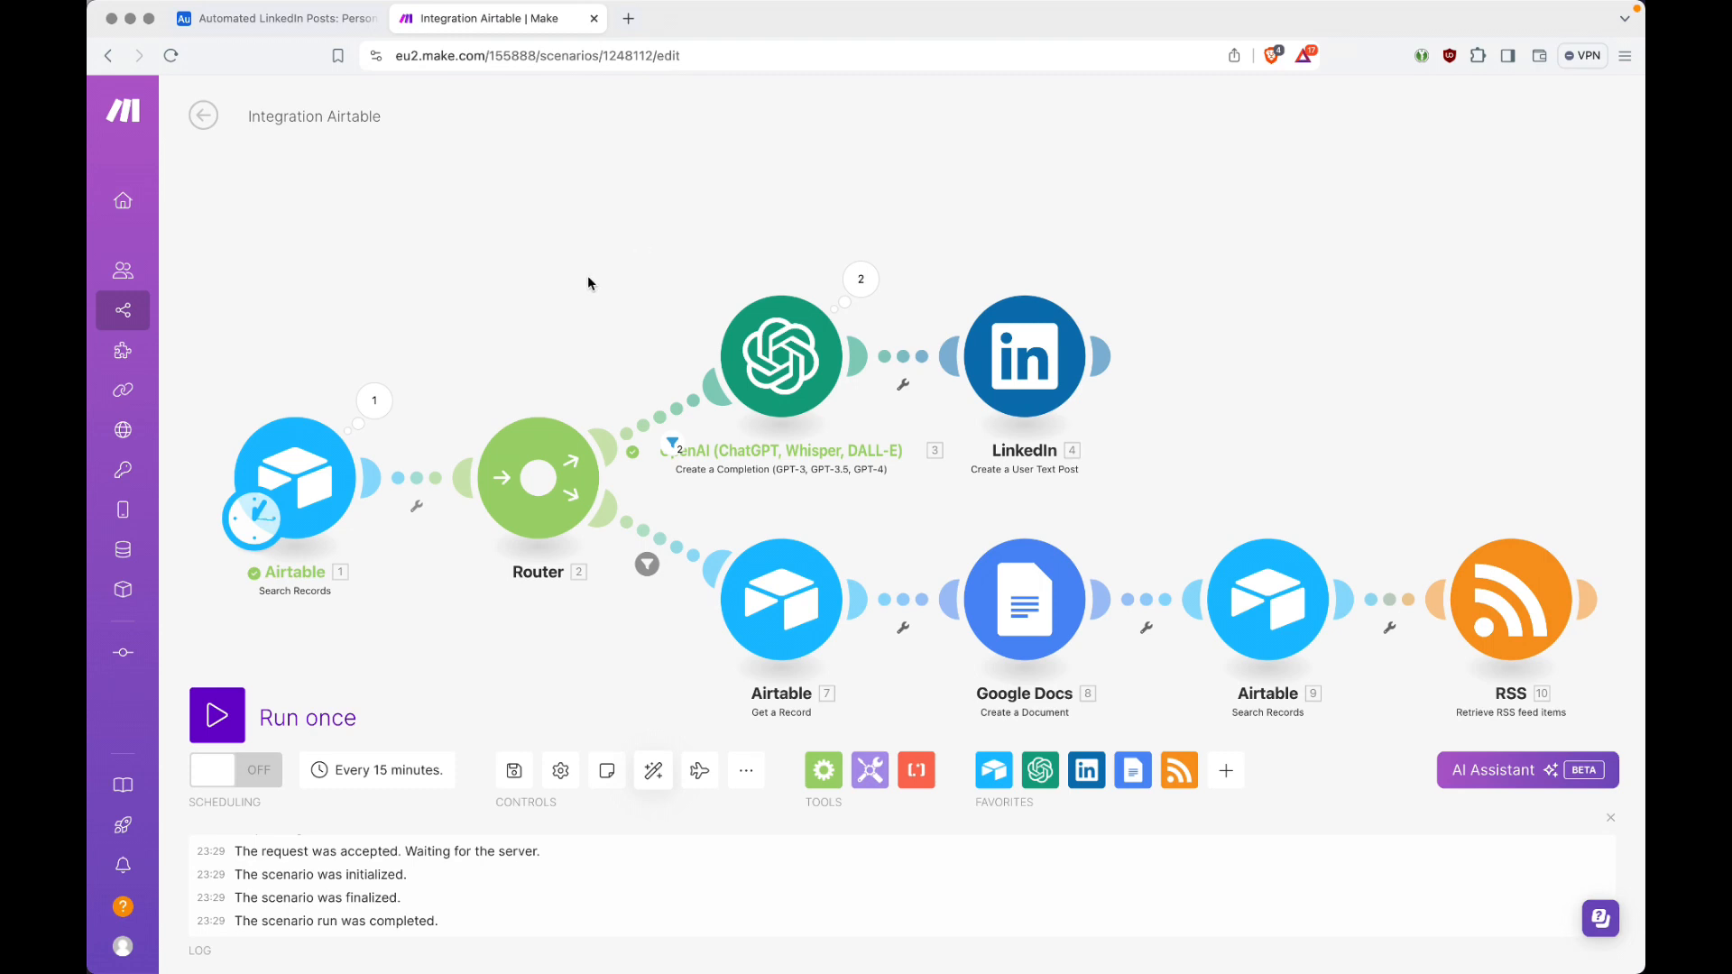
pyautogui.press('super+s')
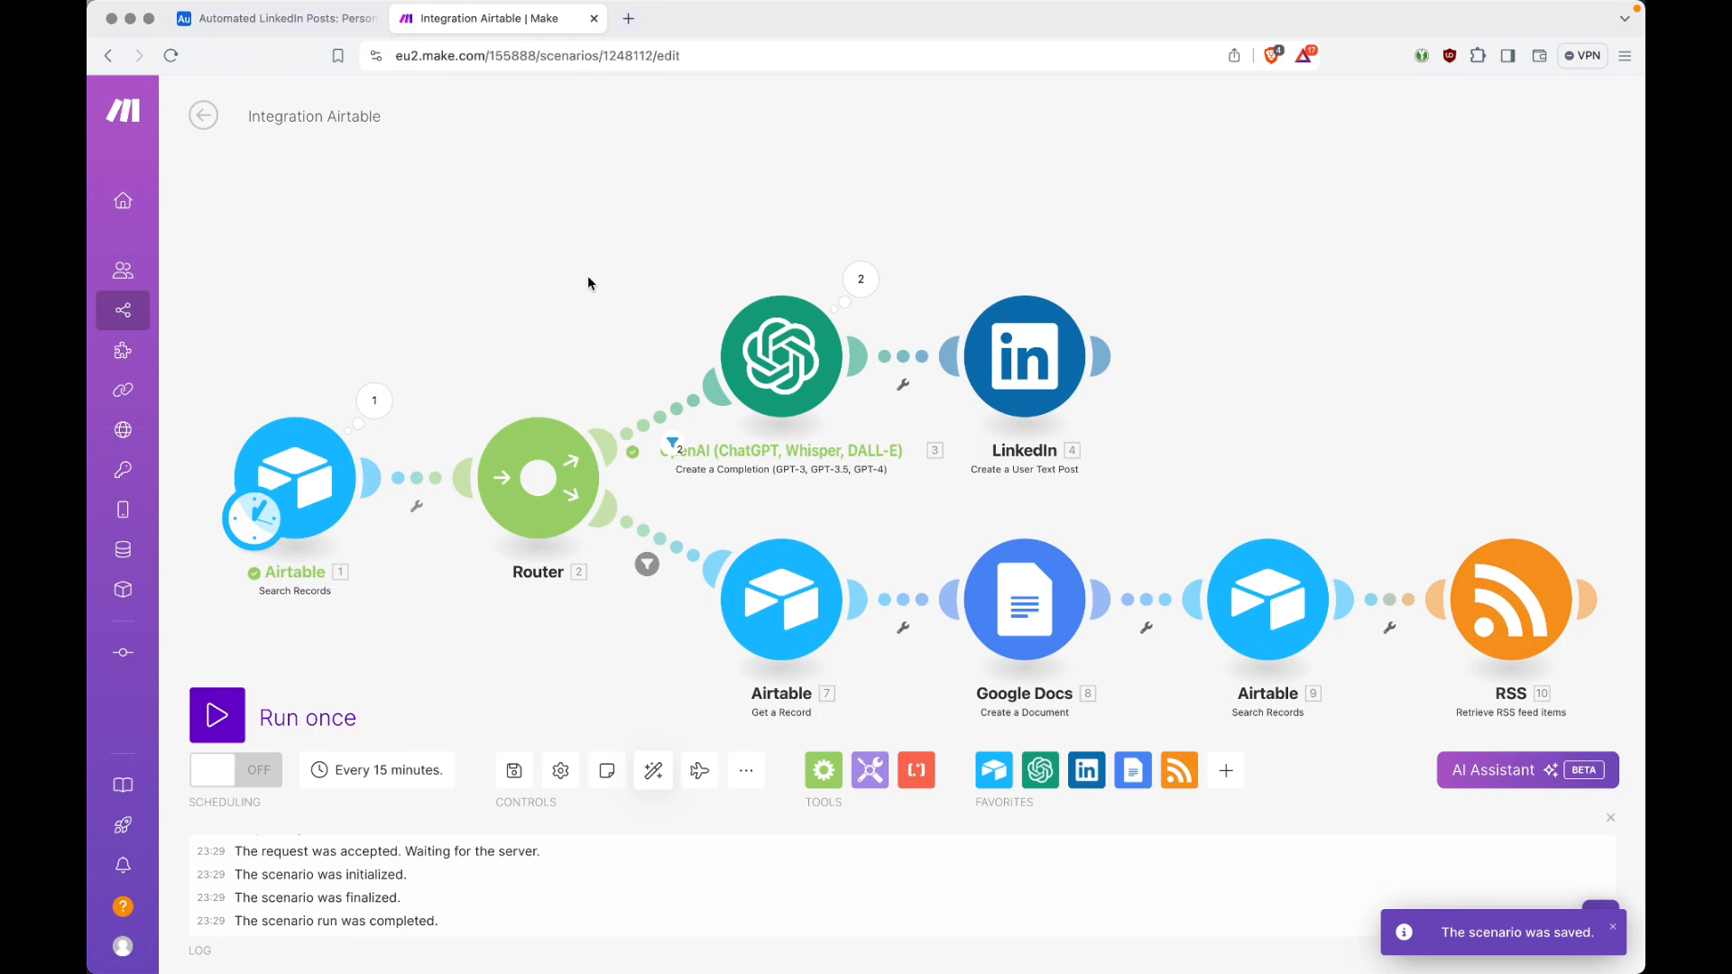
pyautogui.rightClick(911, 362)
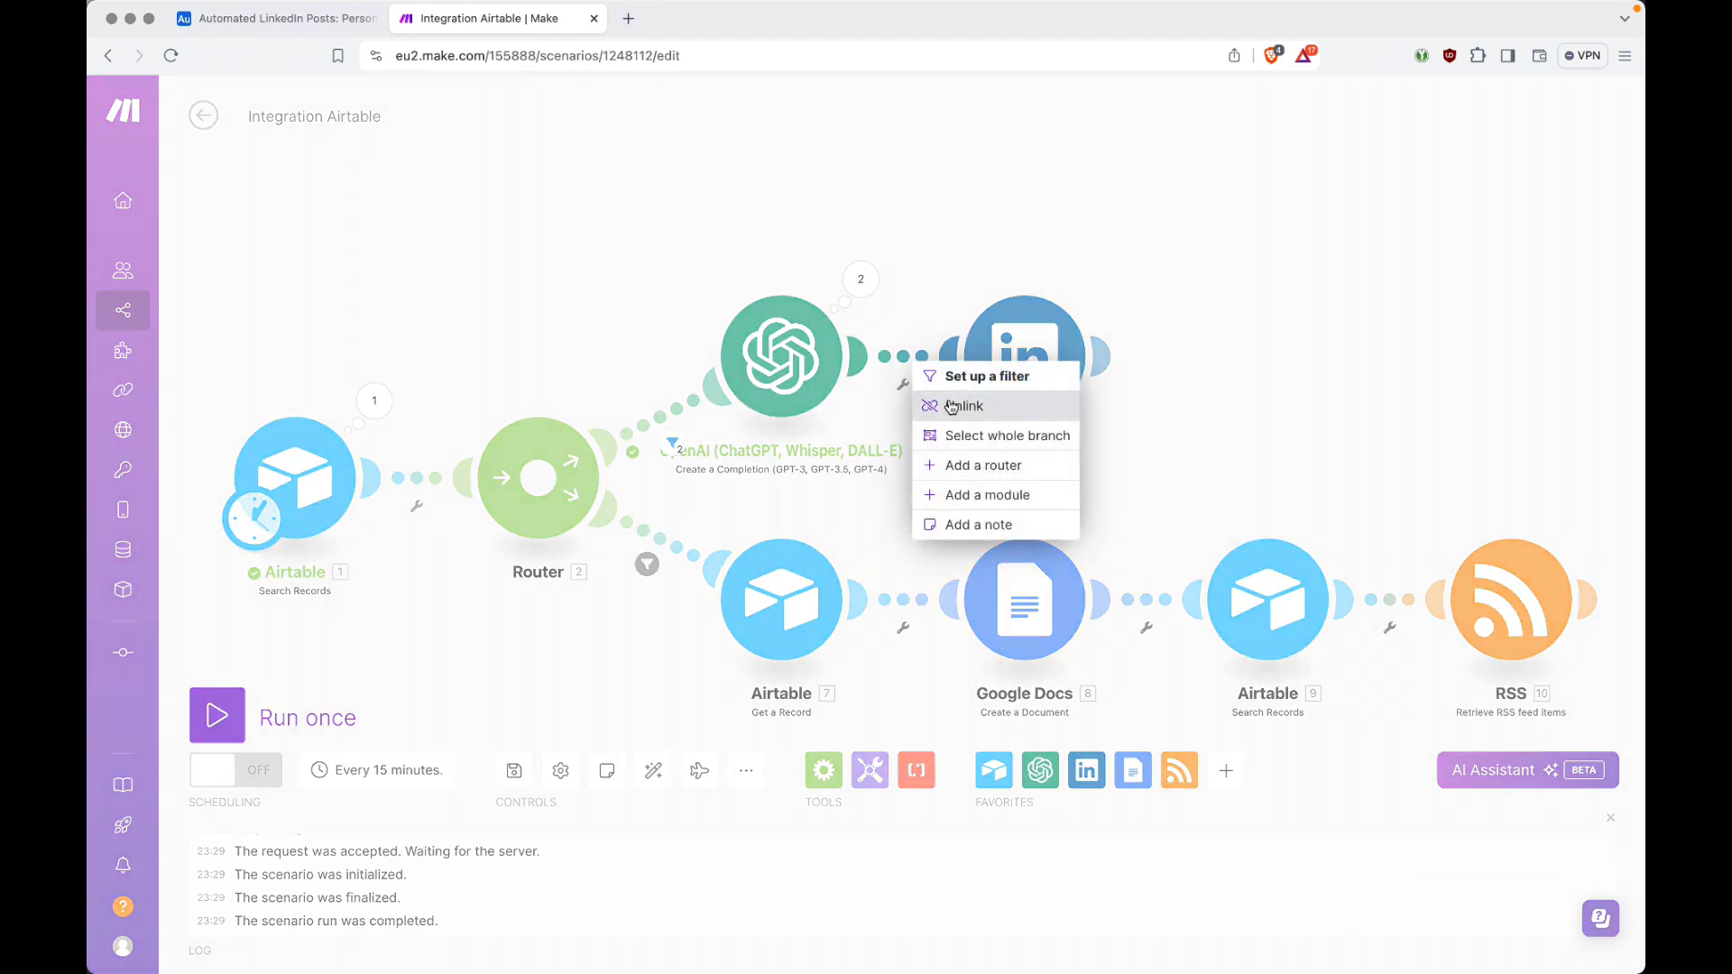
pyautogui.click(958, 401)
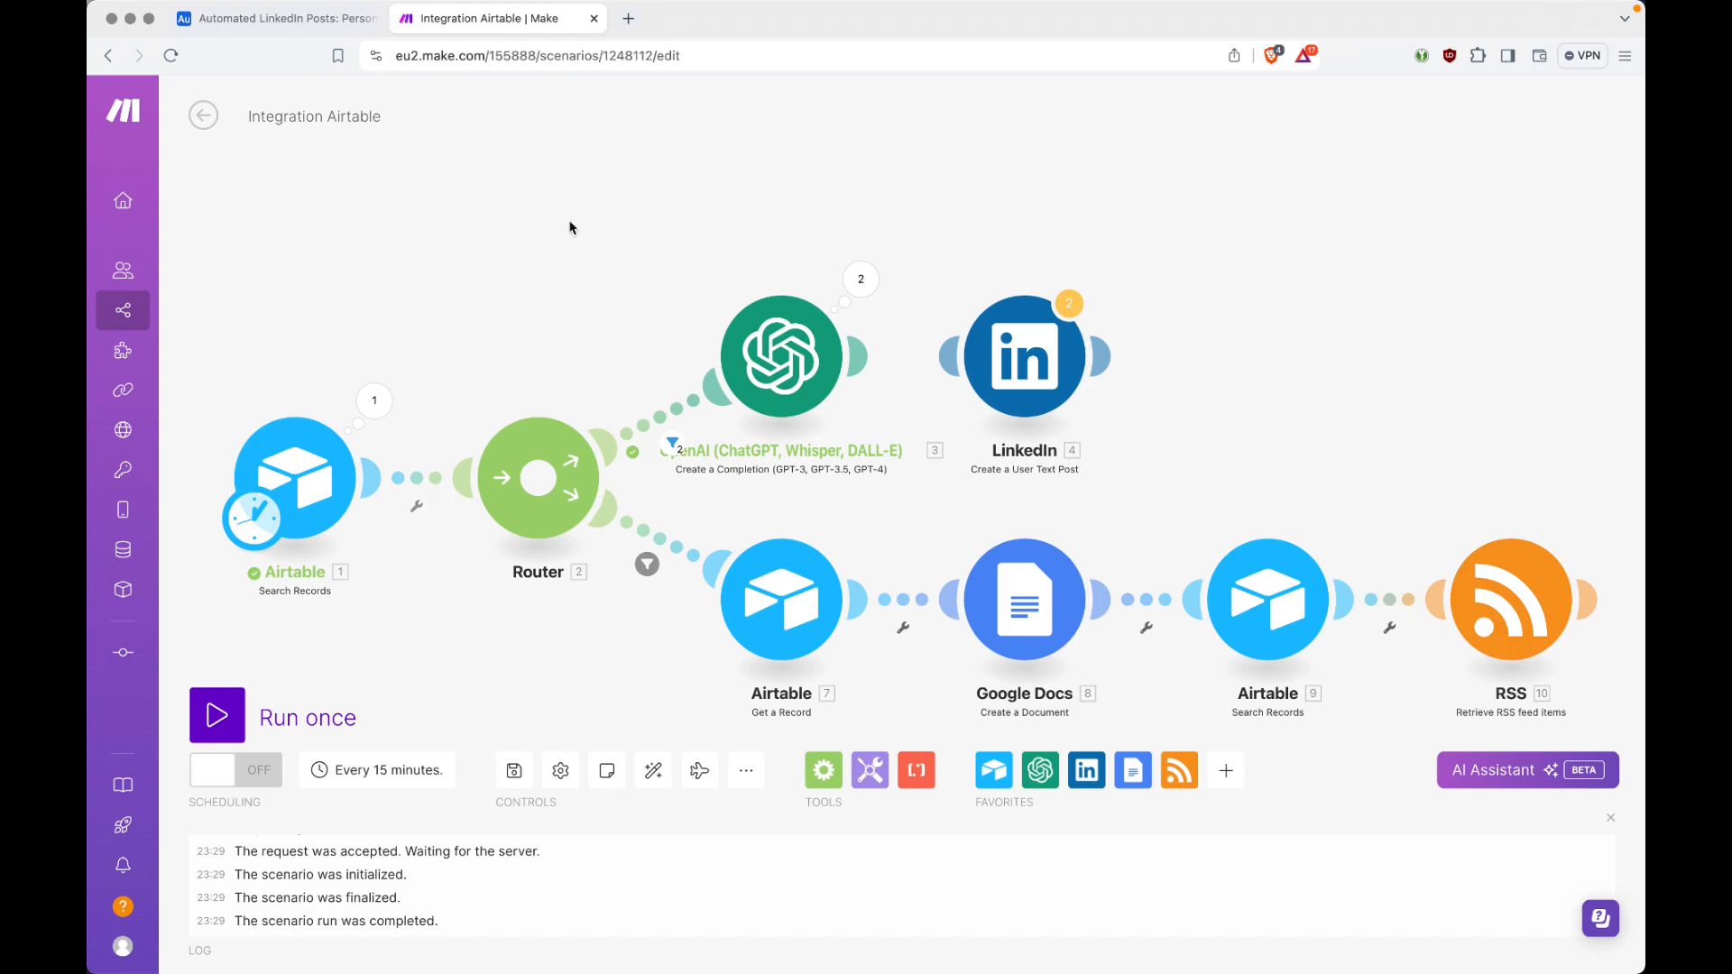
# Step: Open docs.google.com in a new browser tab and run the scenario once in Make
pyautogui.press('super+t')
pyautogui.write('docs.google')
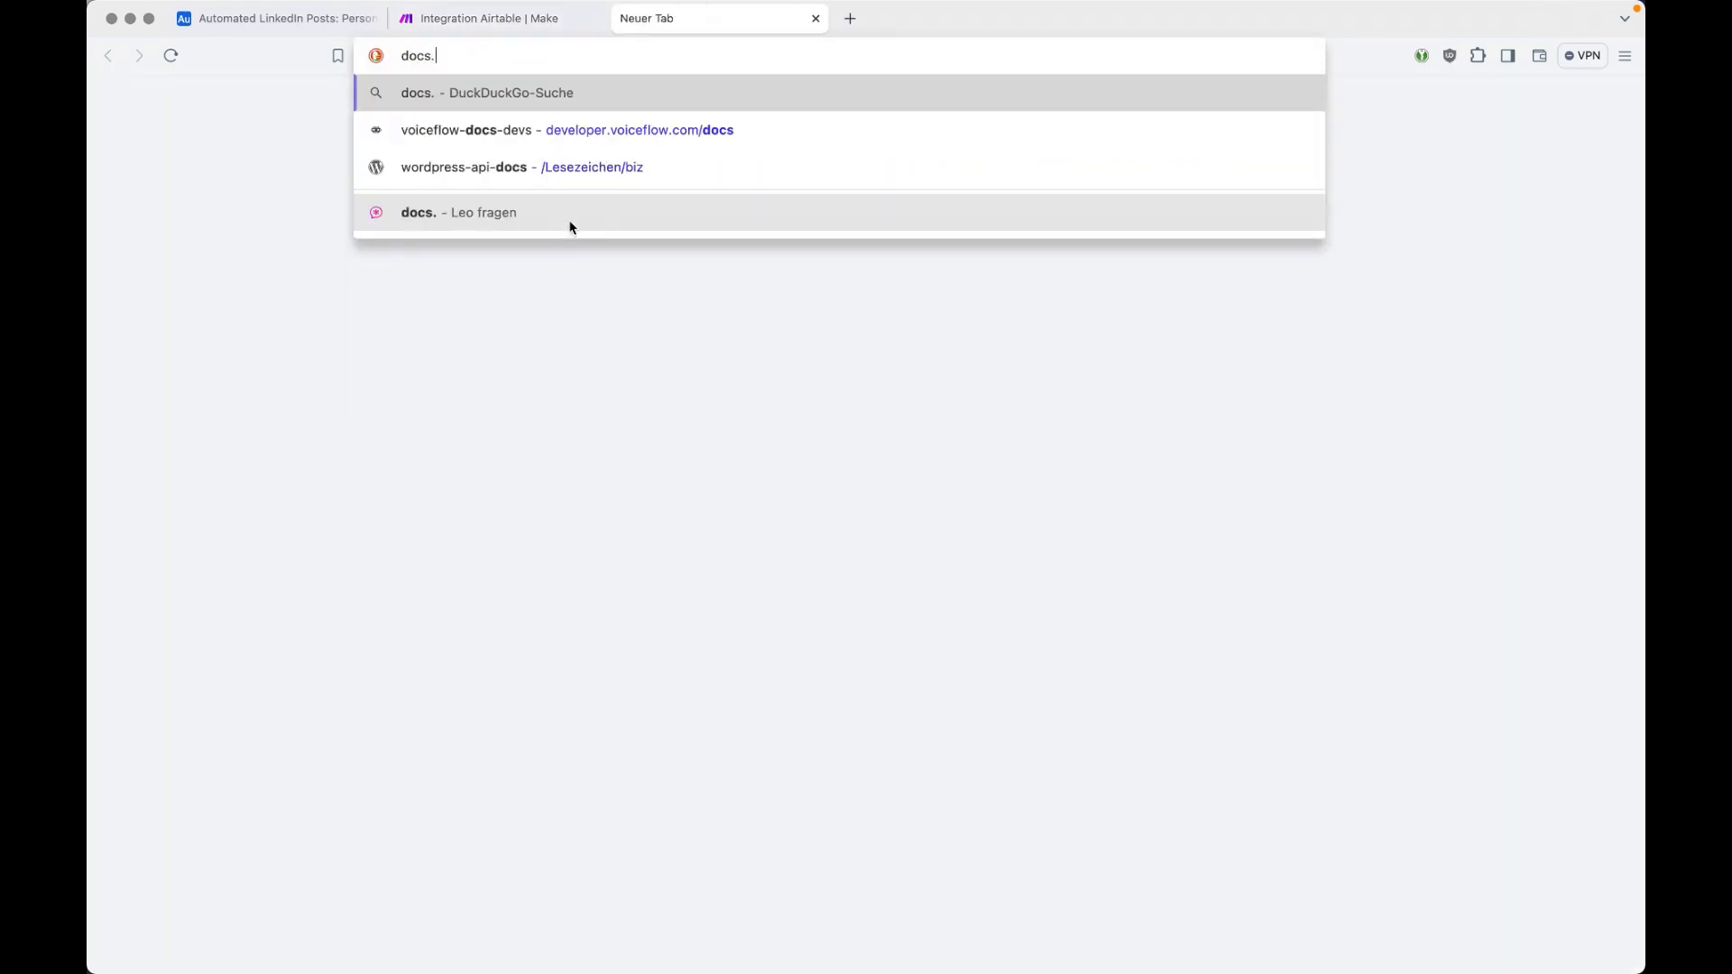
pyautogui.write('.com')
pyautogui.press('Return')
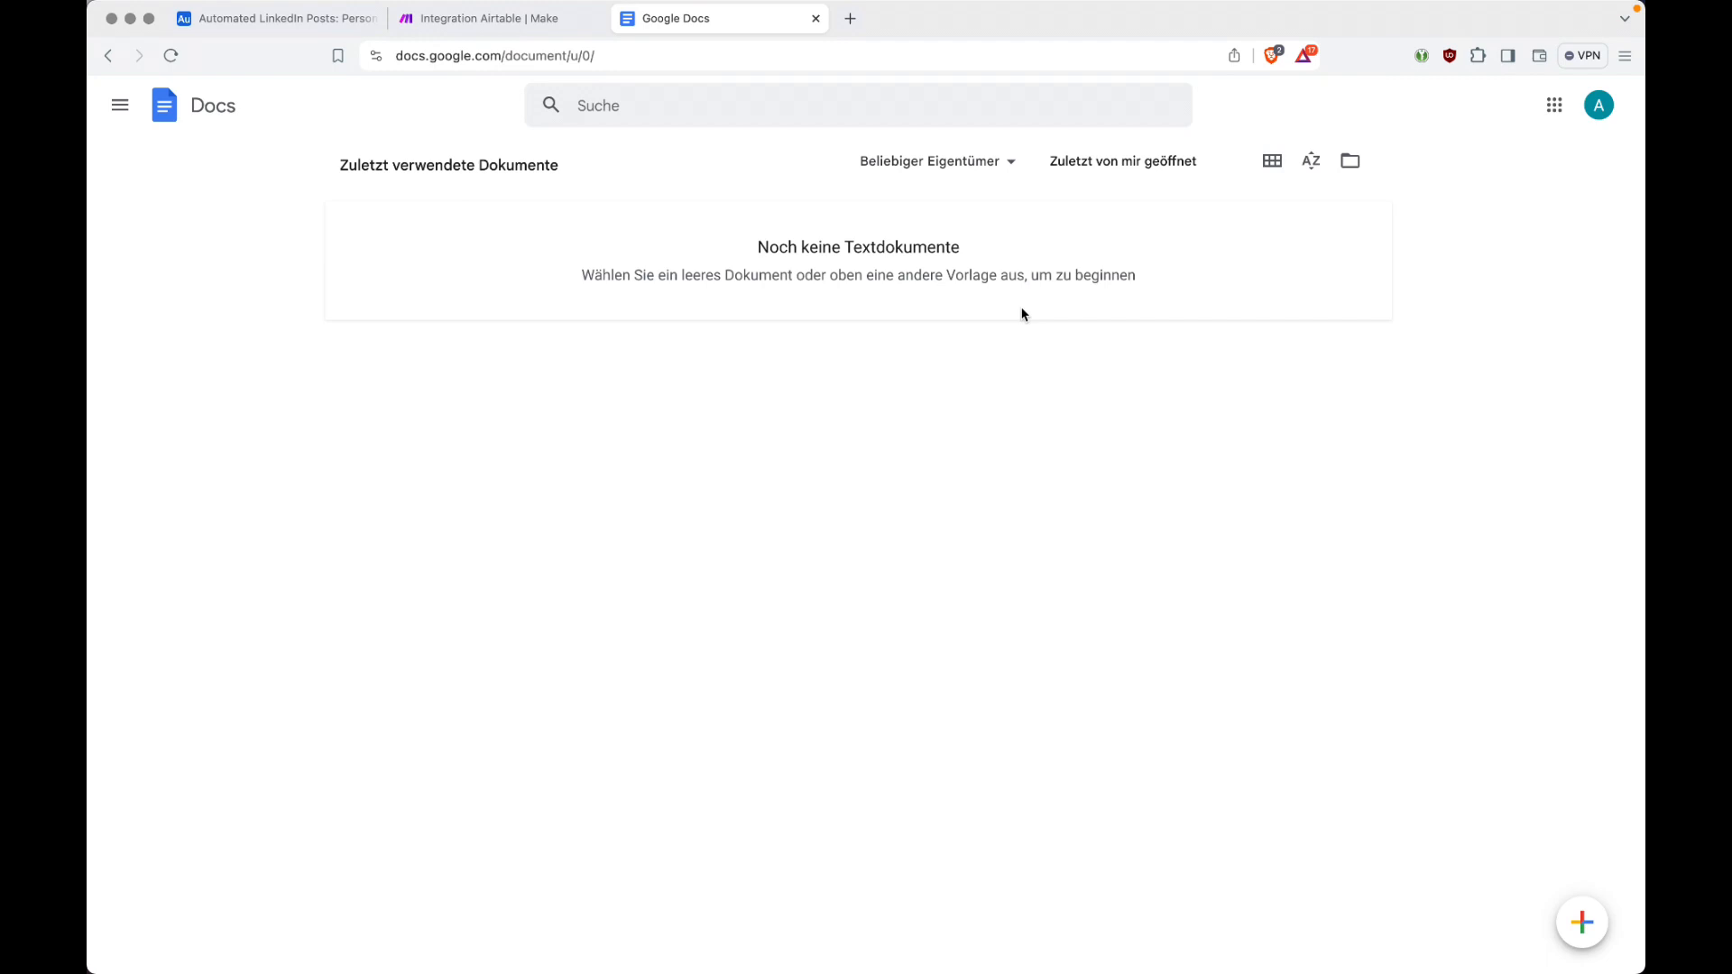
pyautogui.click(536, 22)
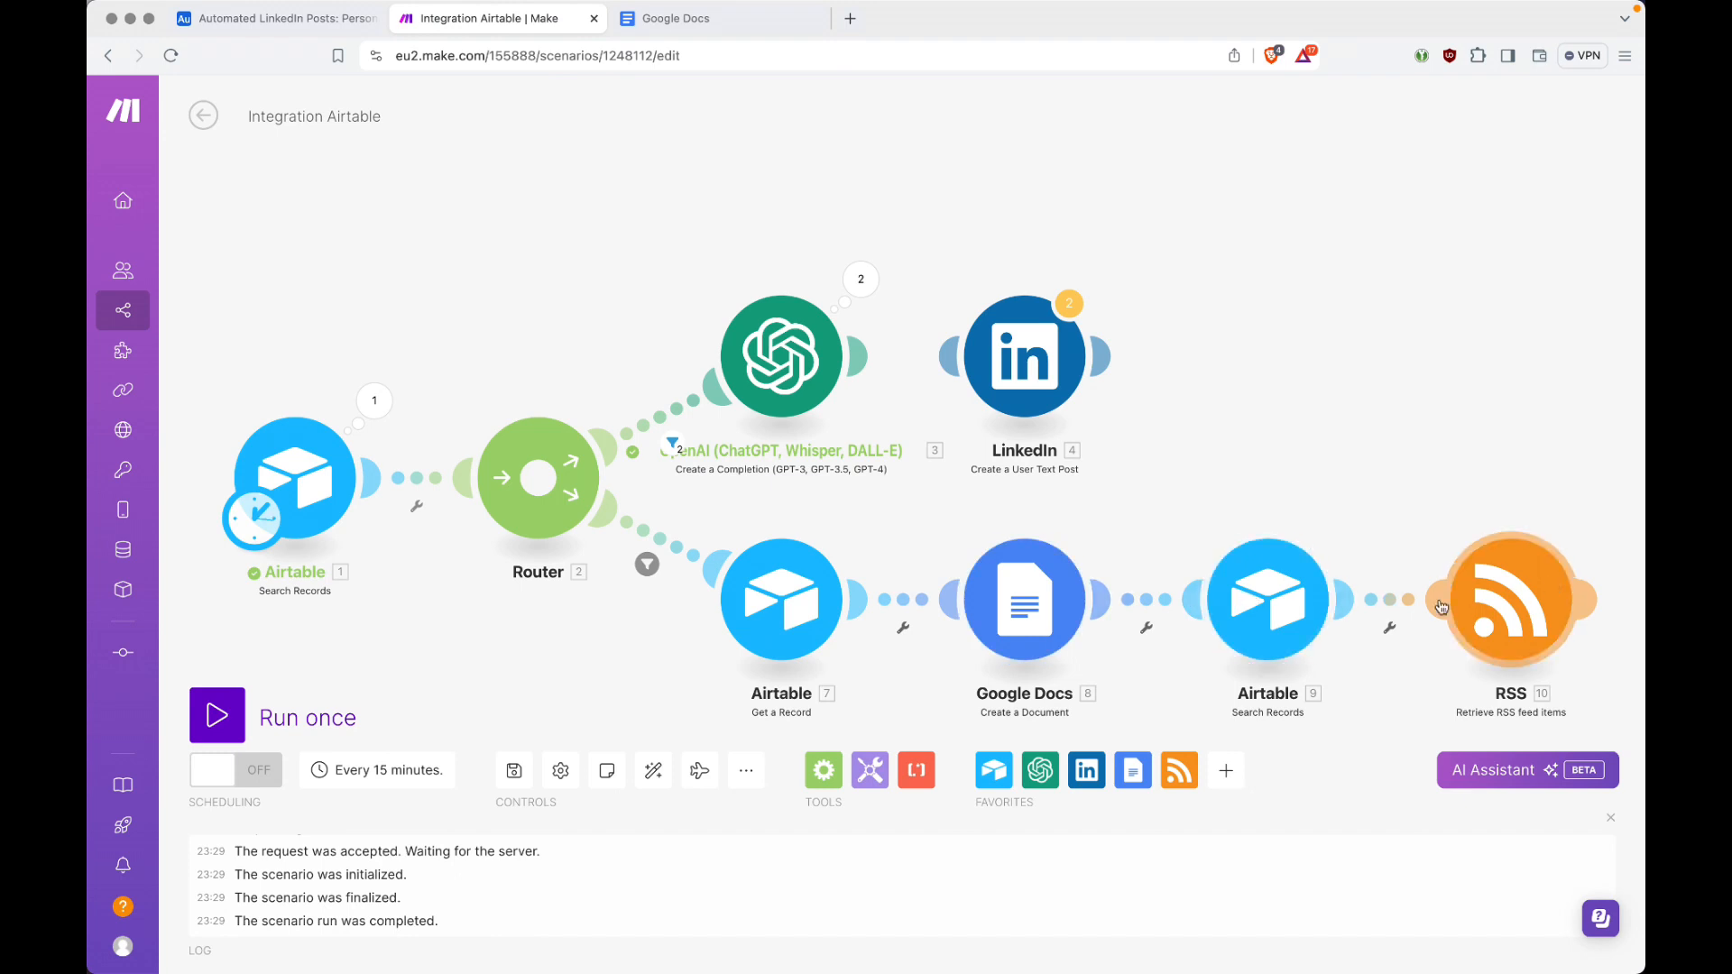
pyautogui.click(206, 719)
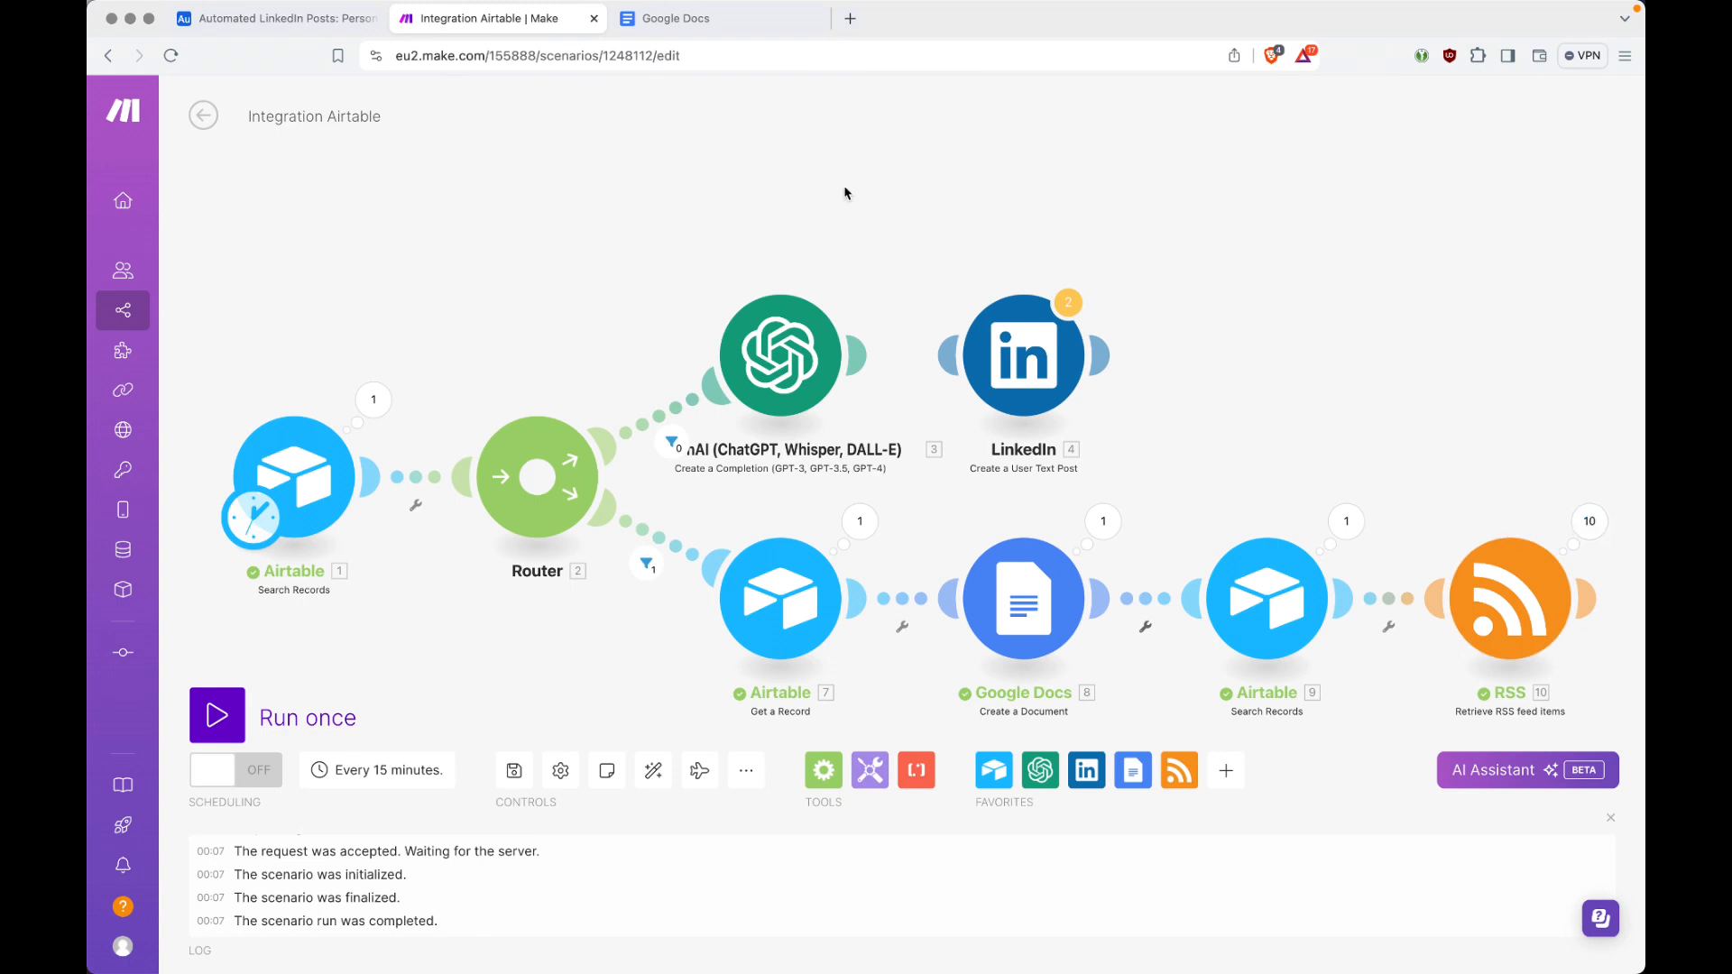
# Step: Check the document LinkedIn_Post-Raw_Data-2024-06-03 in Google Docs and return to the Make scenario
pyautogui.click(722, 20)
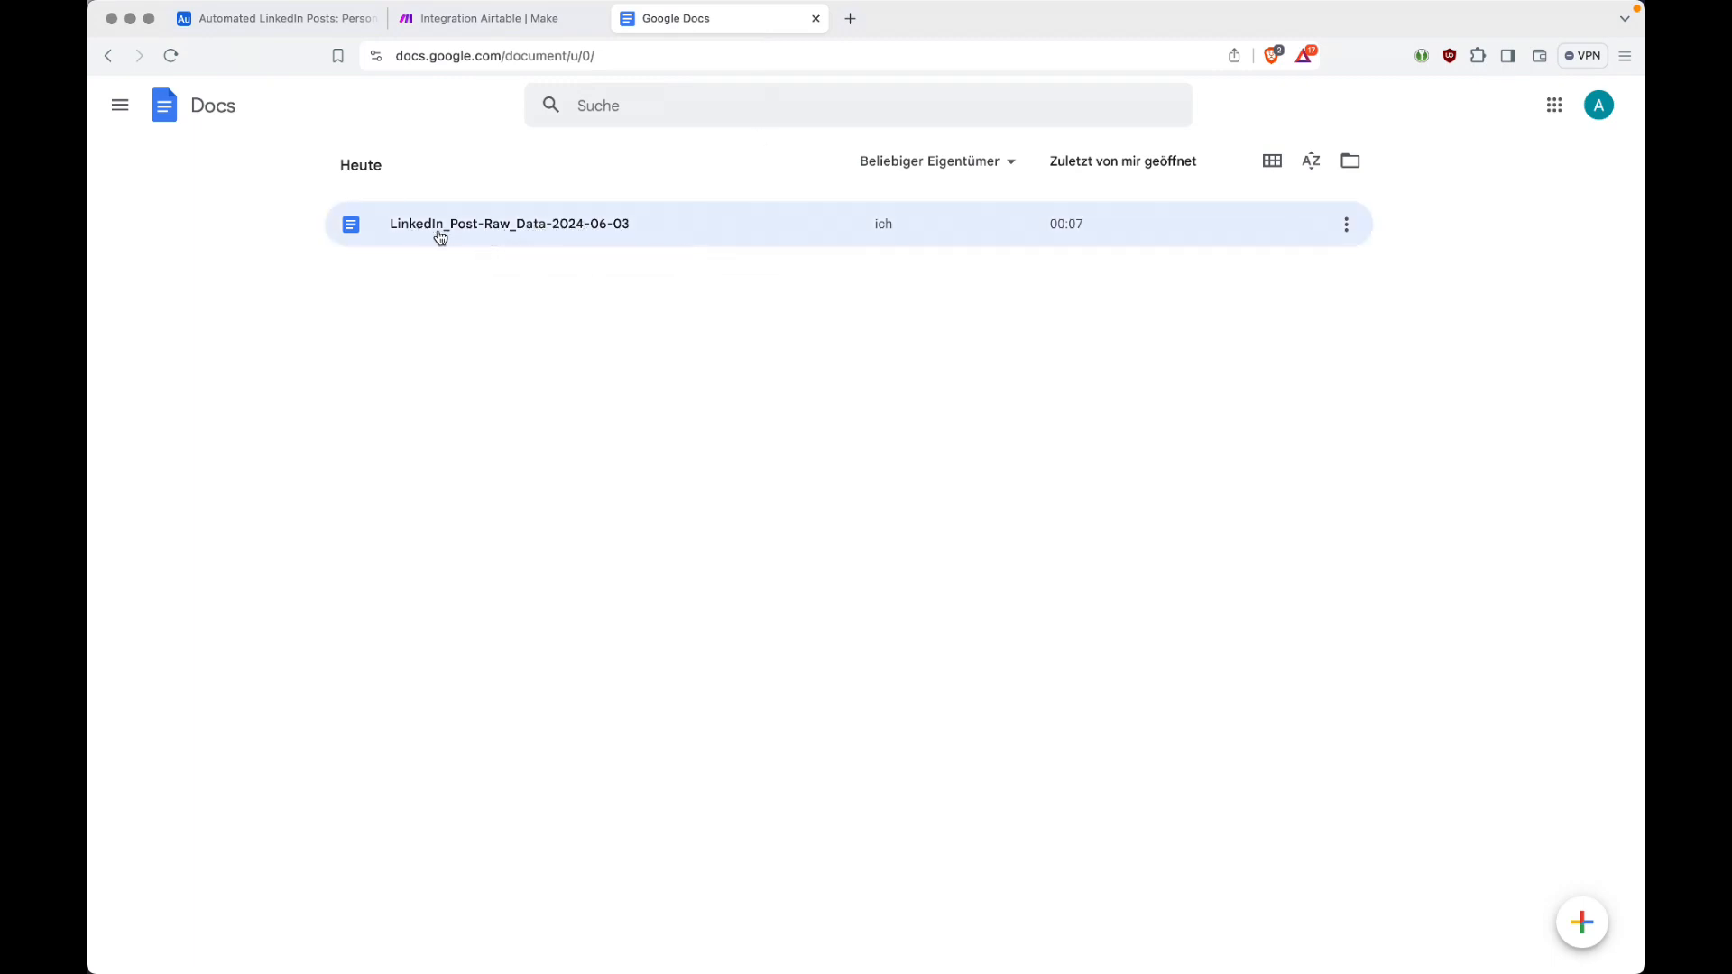
pyautogui.click(598, 224)
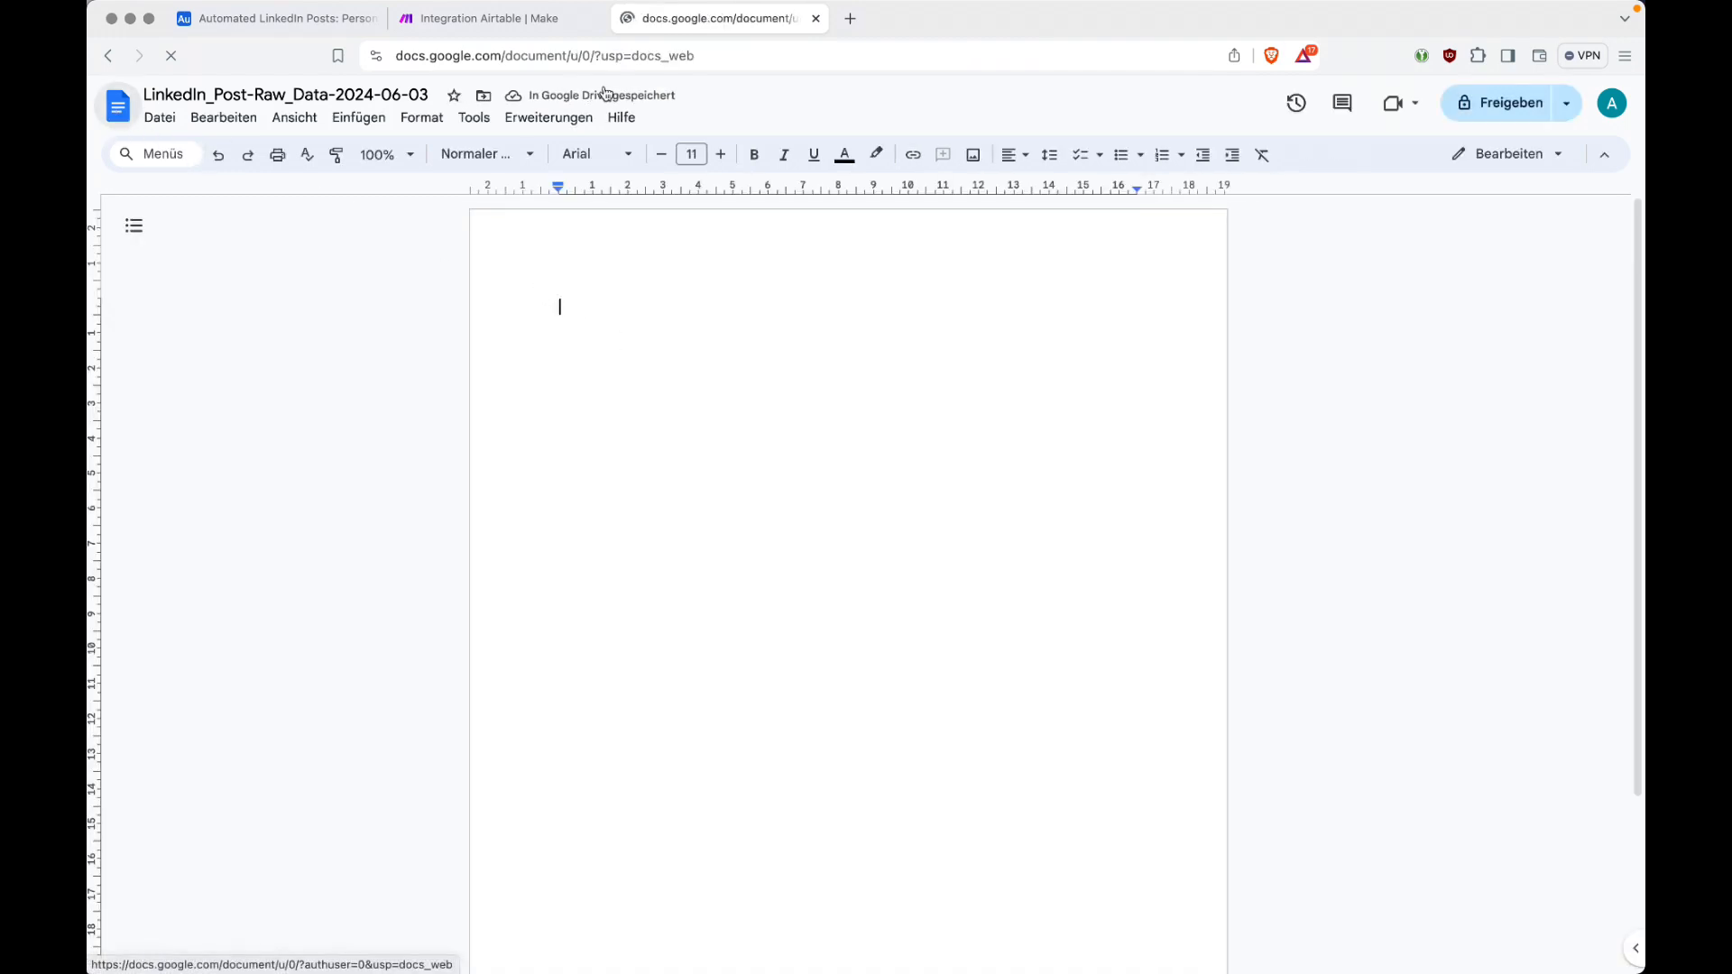
pyautogui.click(569, 27)
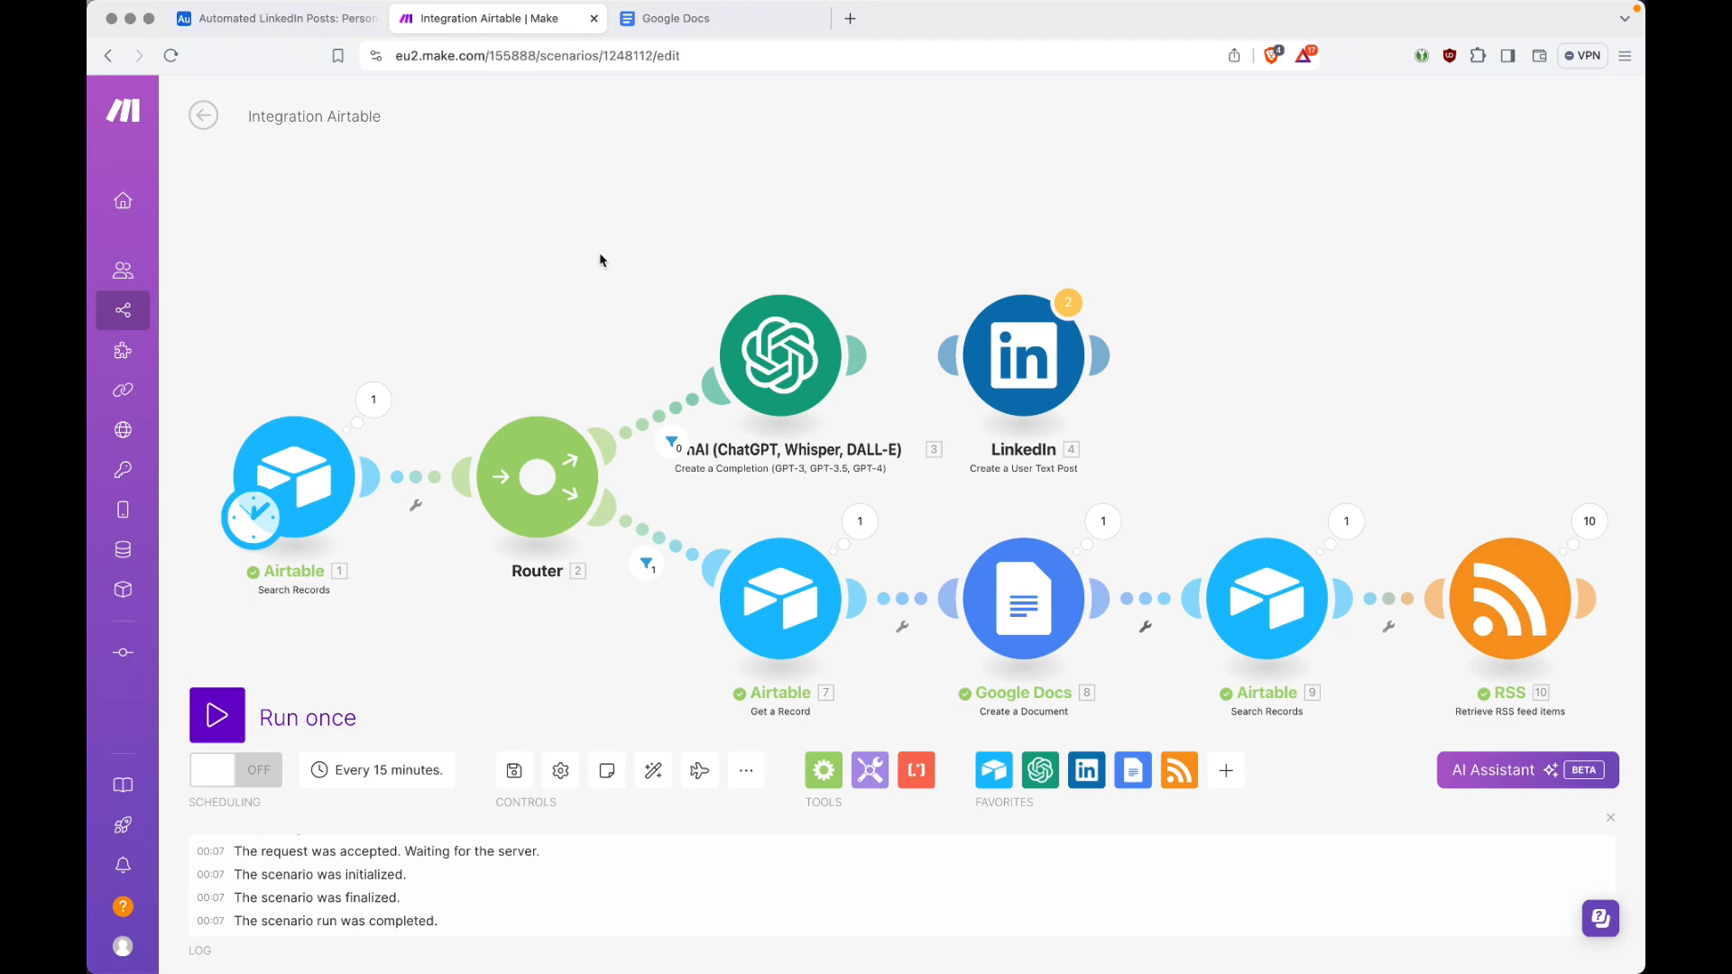
# Step: Examine the input record ID and output bundle of the Airtable Get a Record module's run
pyautogui.click(862, 523)
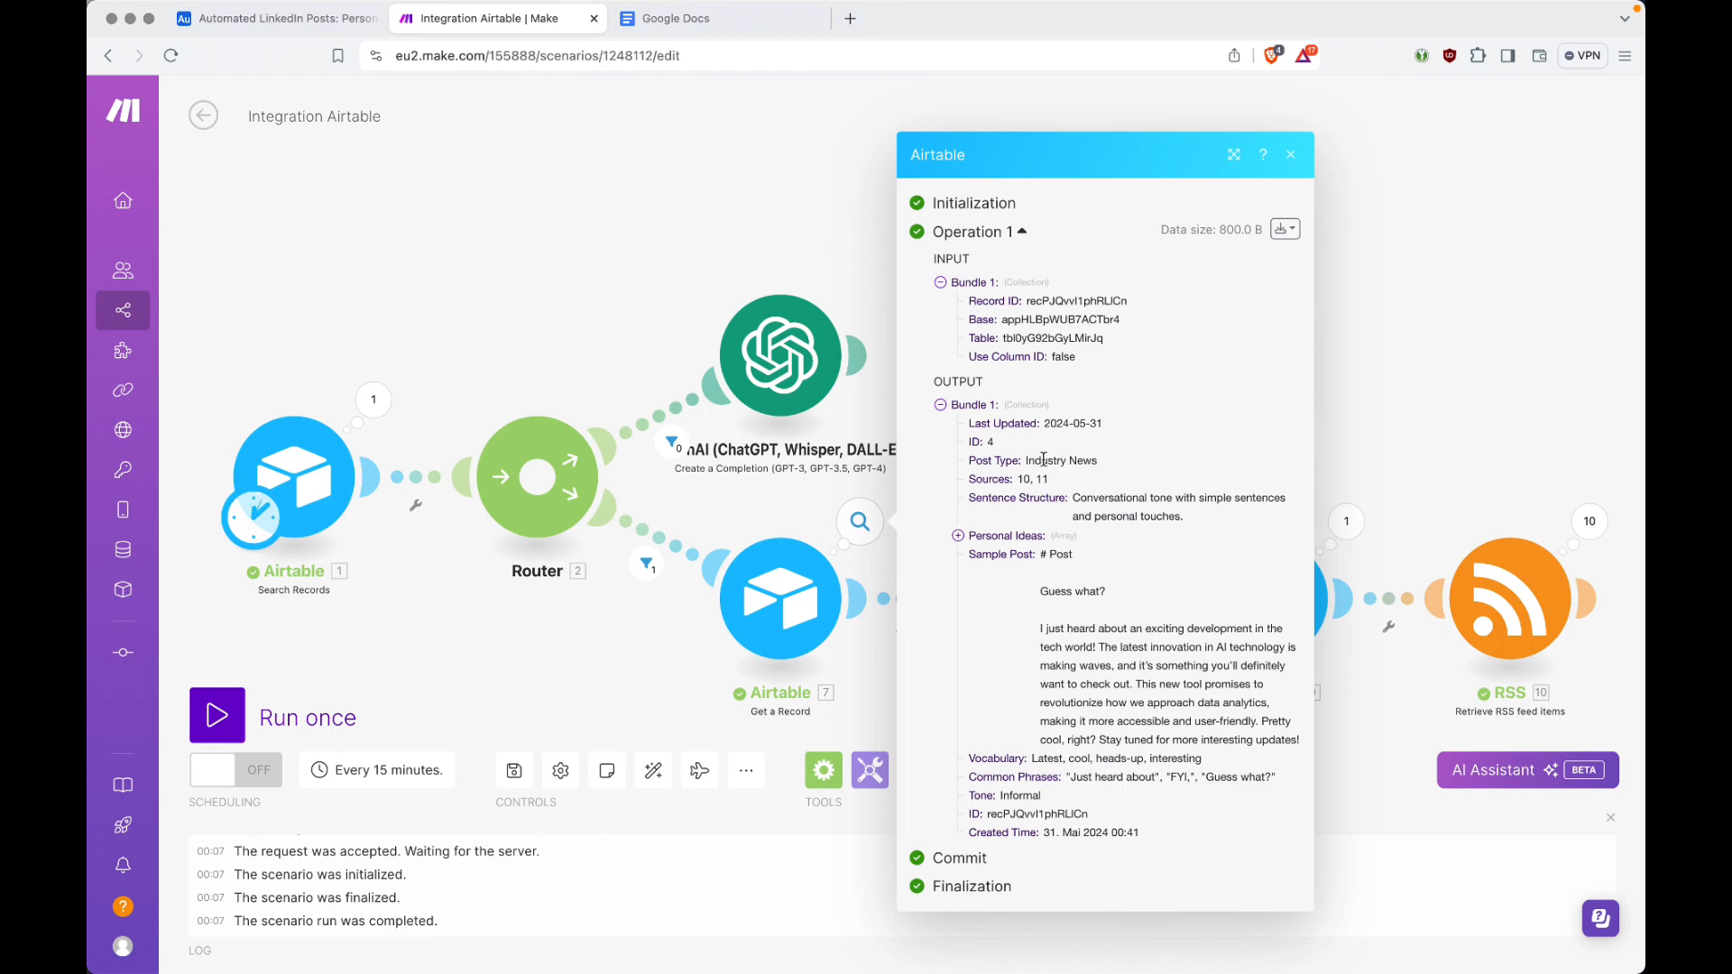
pyautogui.doubleClick(991, 442)
pyautogui.doubleClick(990, 441)
pyautogui.doubleClick(1039, 301)
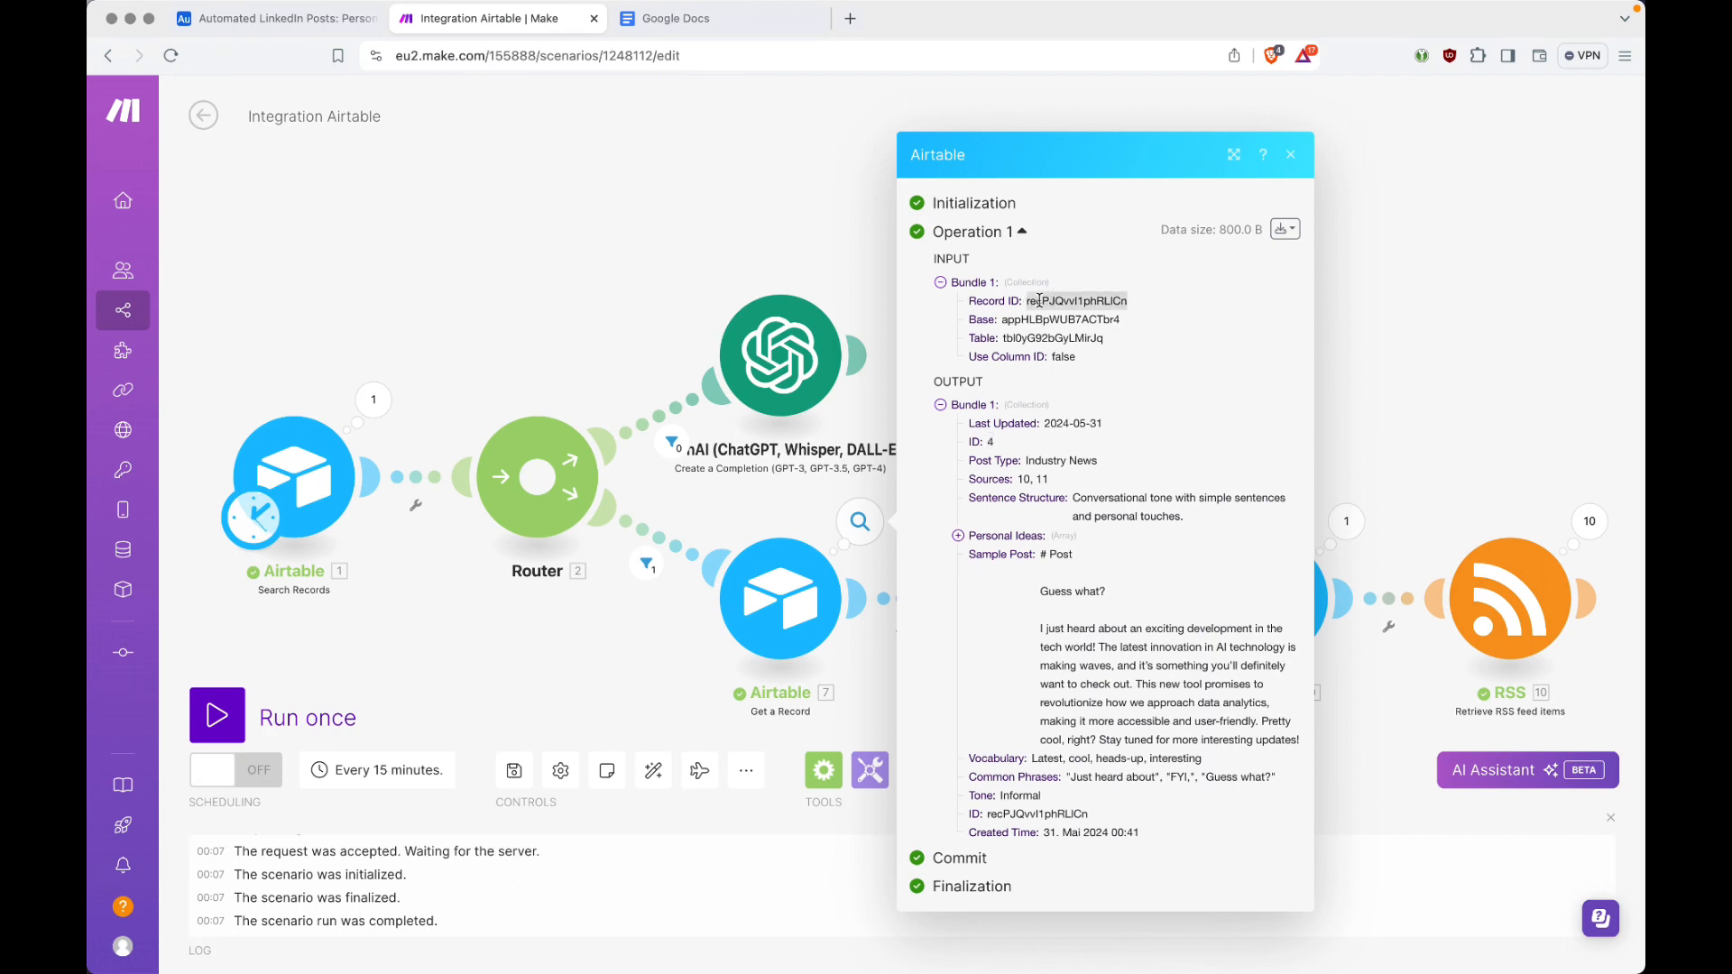
pyautogui.click(940, 283)
pyautogui.press('Escape')
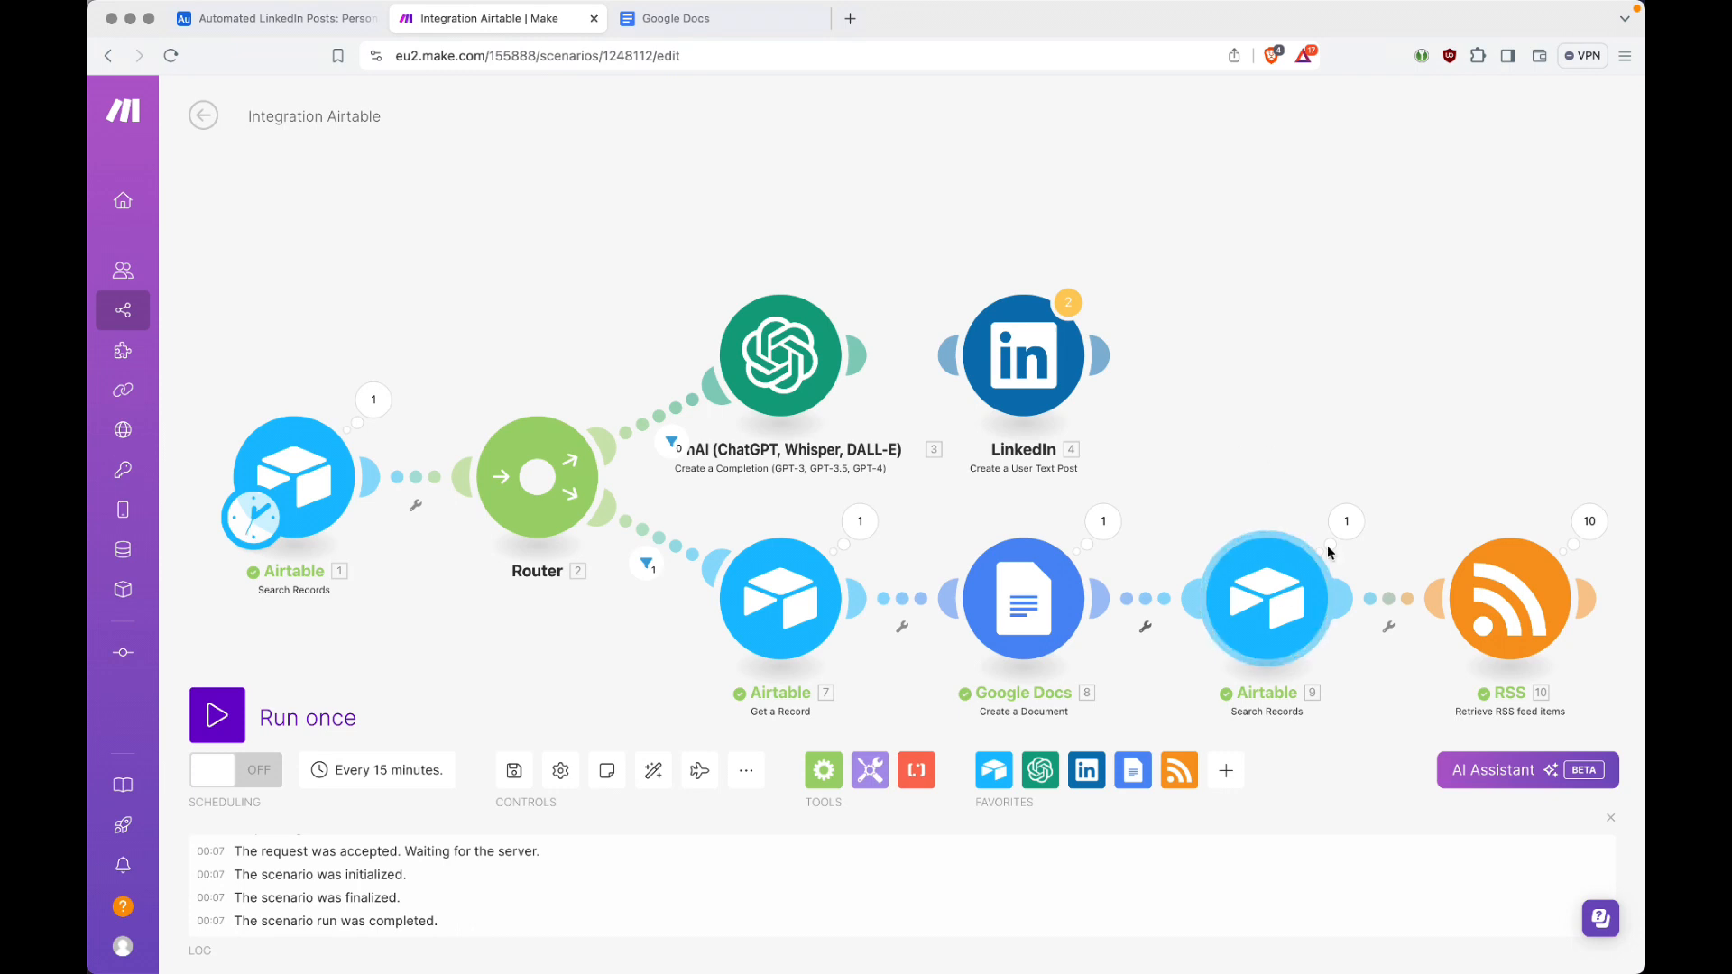
# Step: Review the Sources search's run details, checking its input output fields and collapsing the output bundles one by one
pyautogui.click(1347, 521)
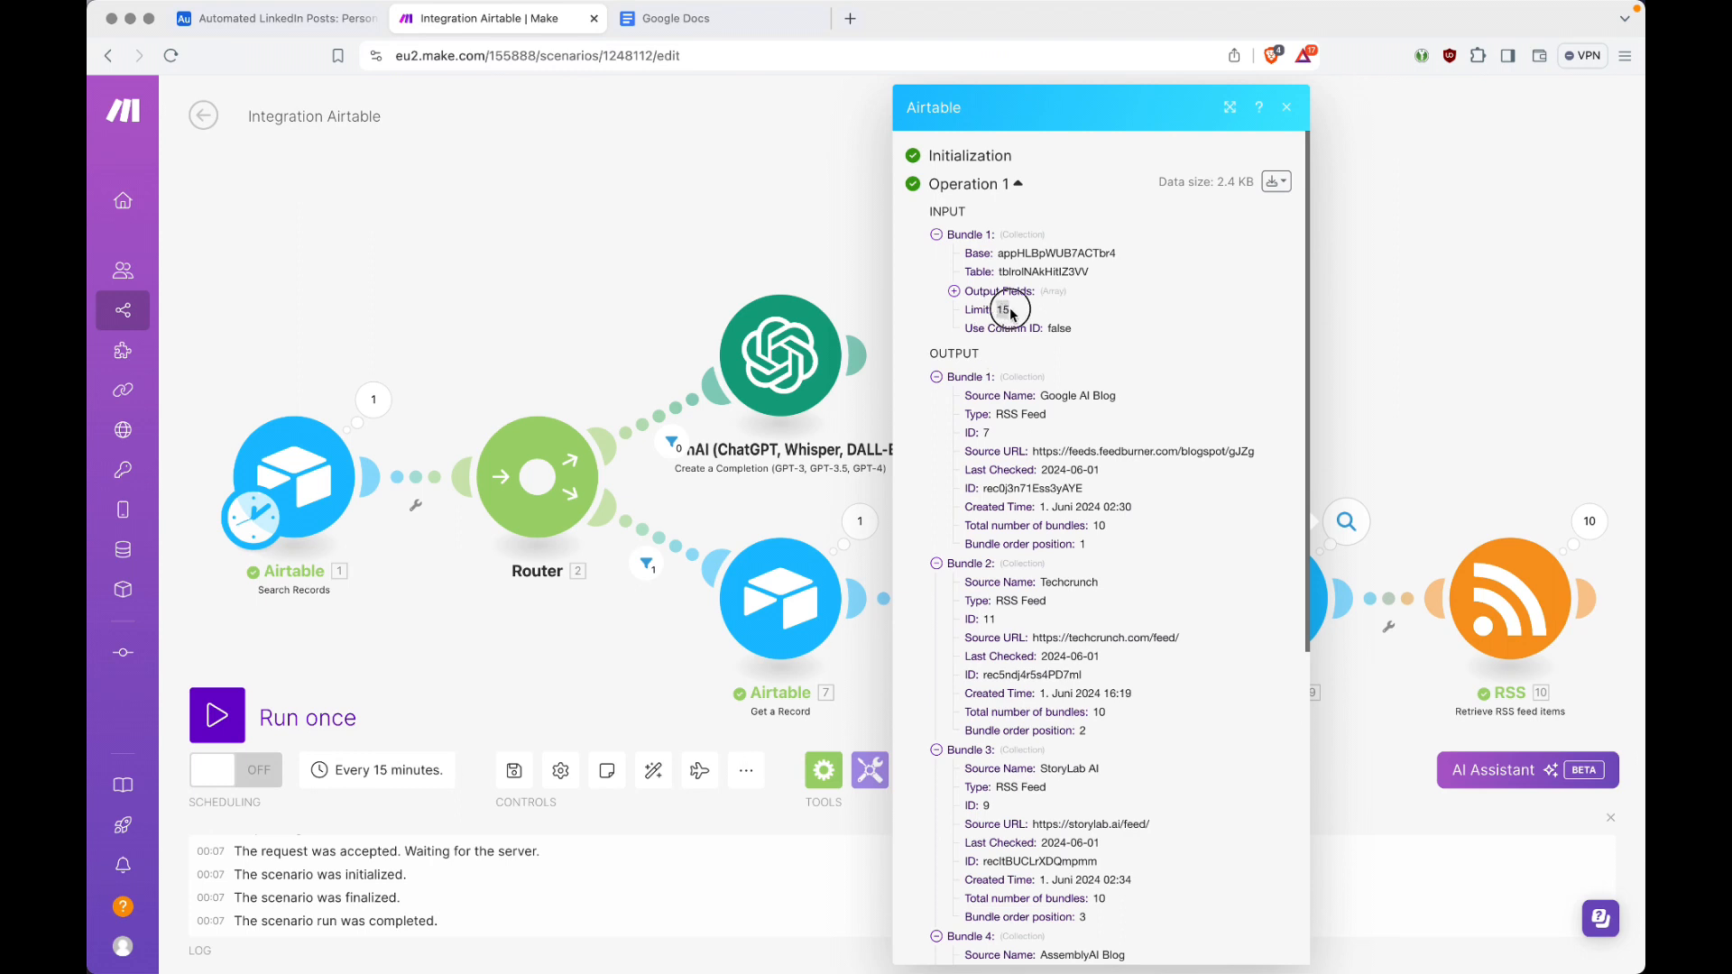
pyautogui.click(954, 293)
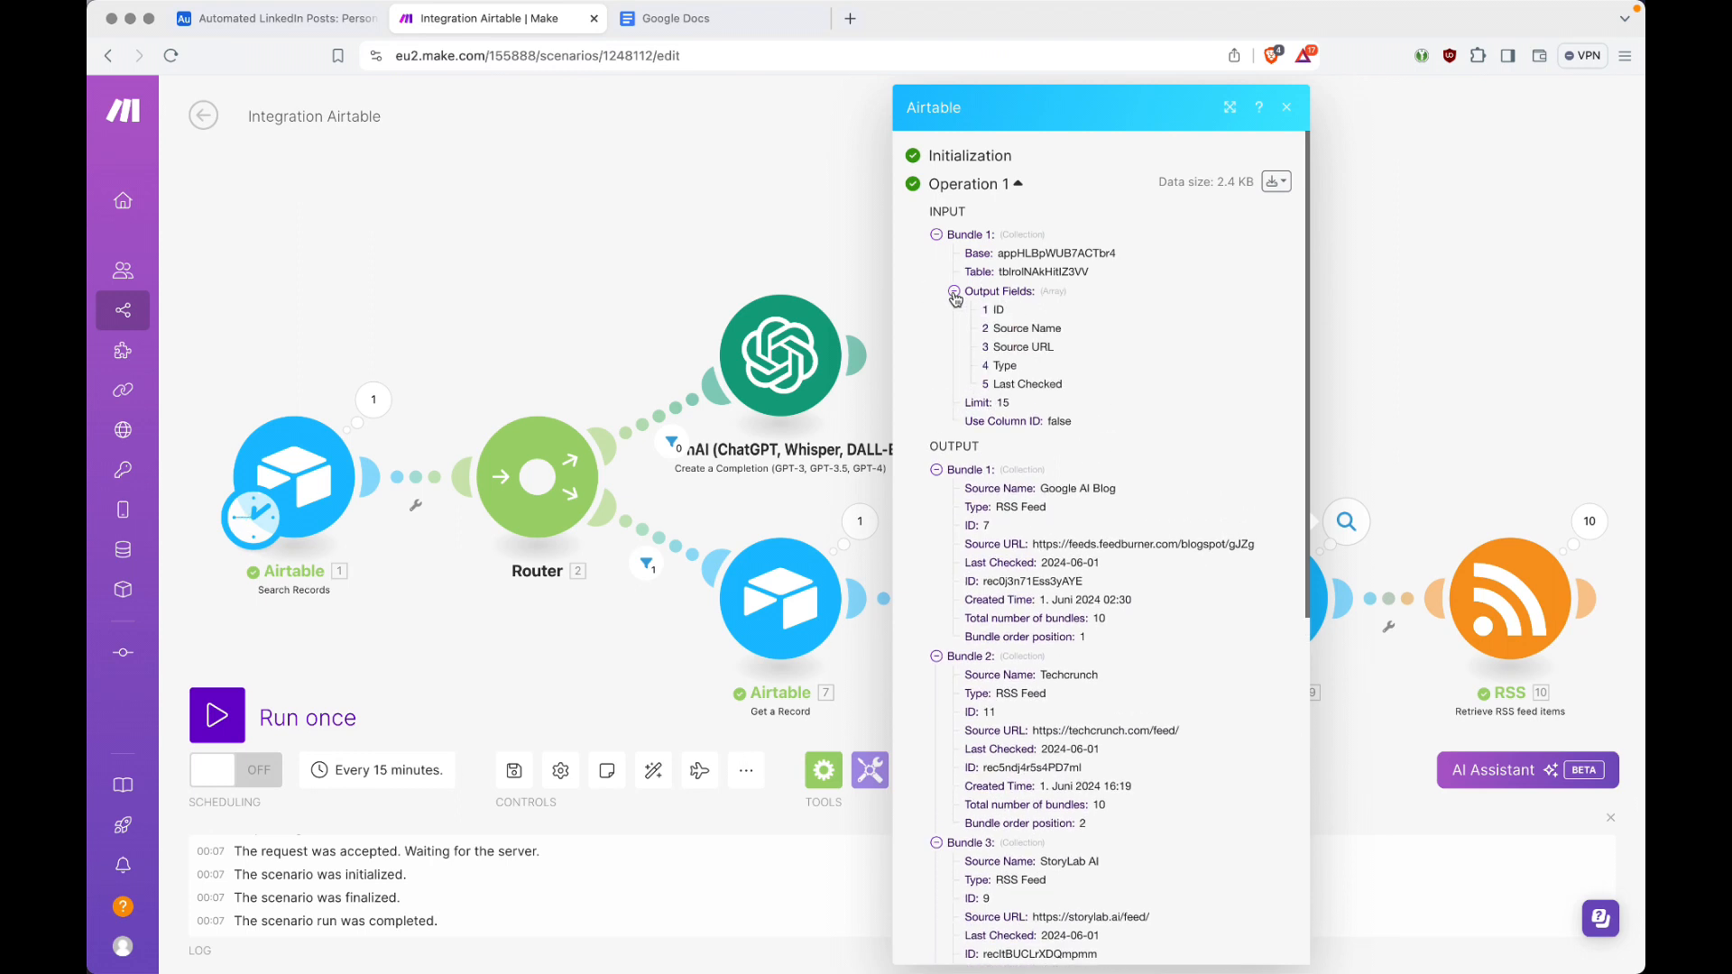
pyautogui.click(954, 292)
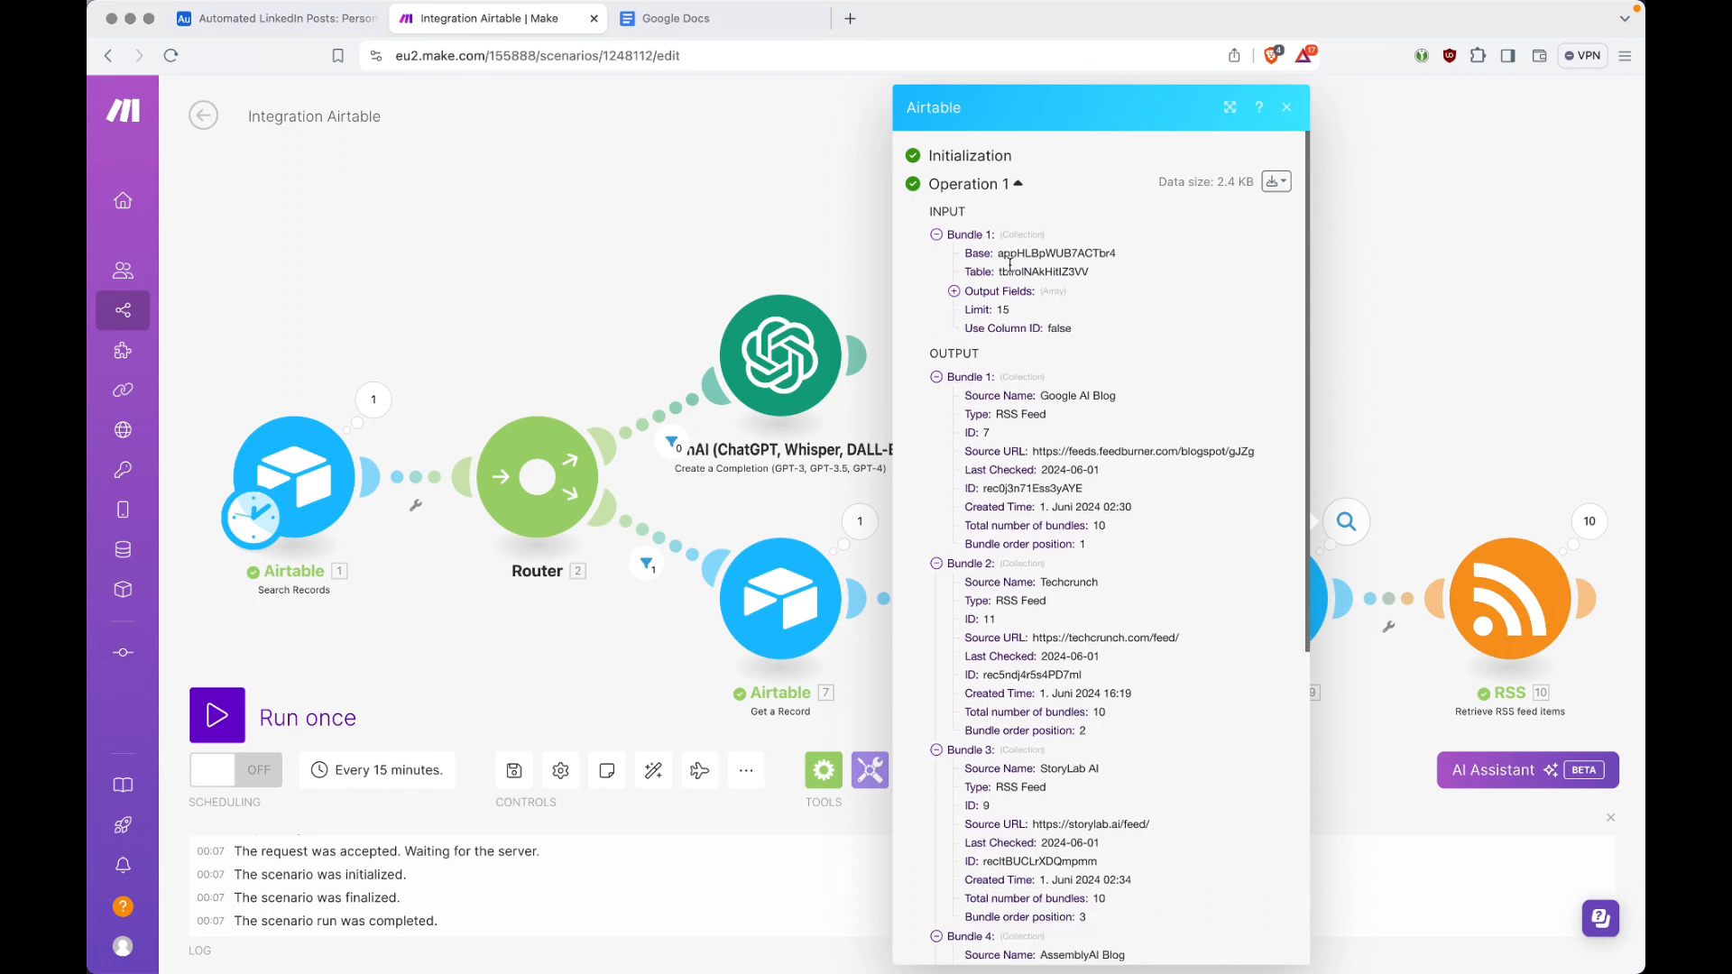
pyautogui.click(938, 377)
pyautogui.click(938, 397)
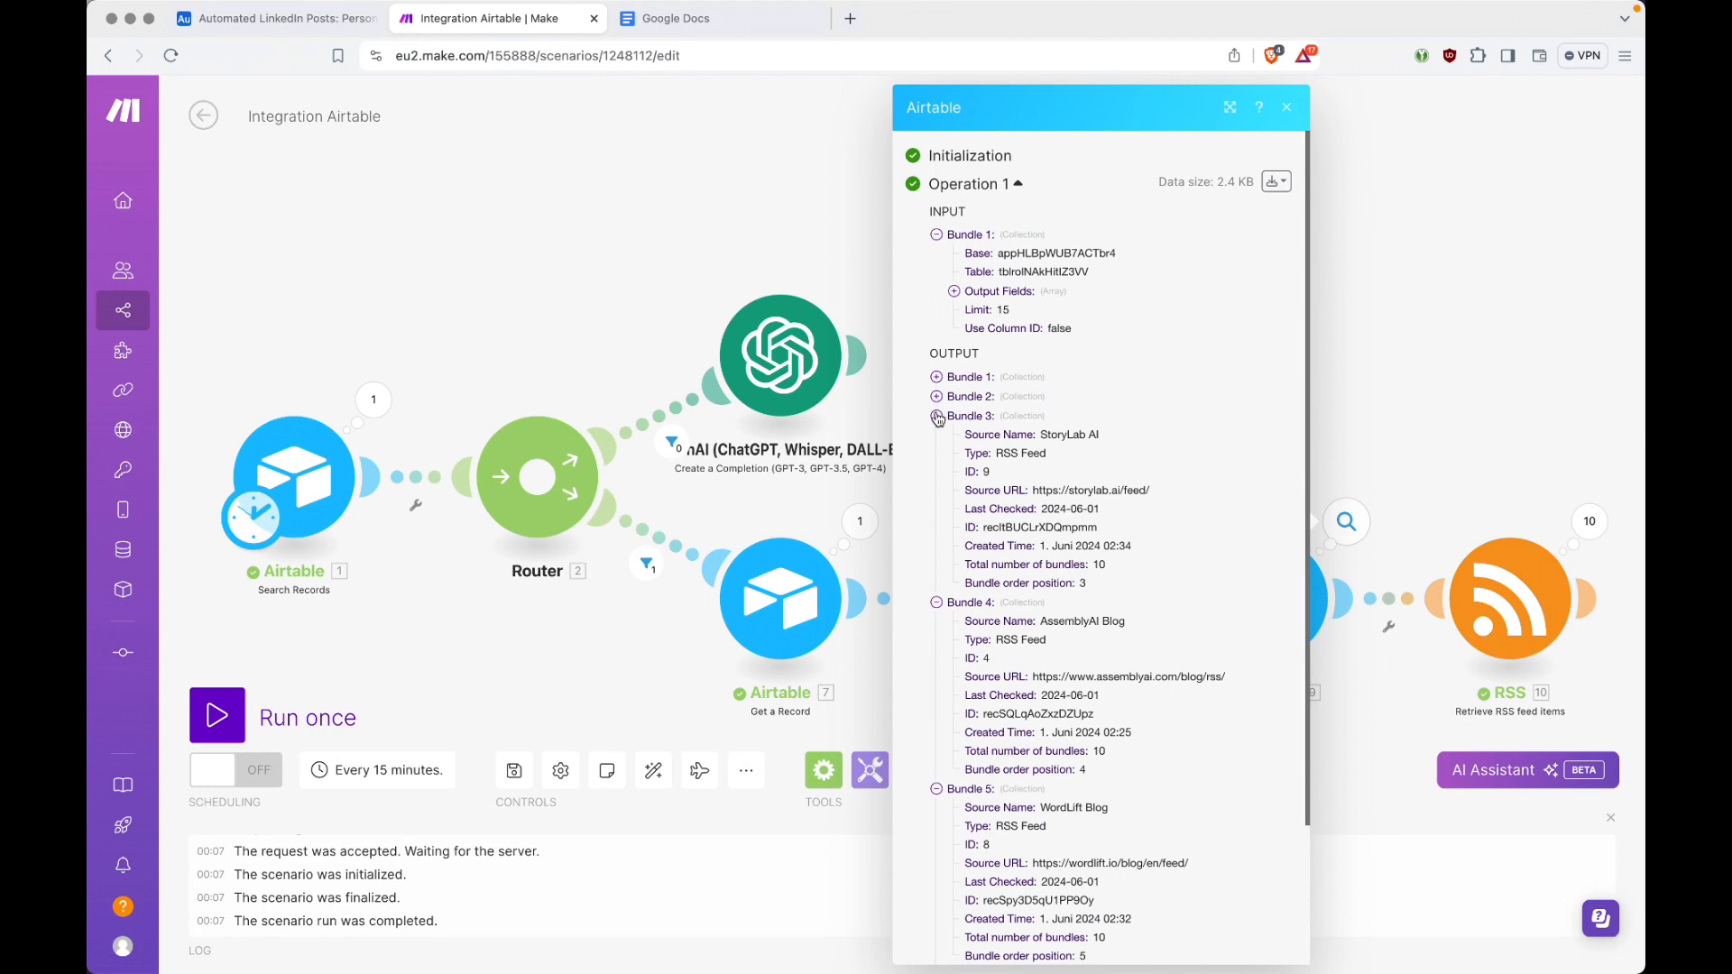
pyautogui.click(937, 416)
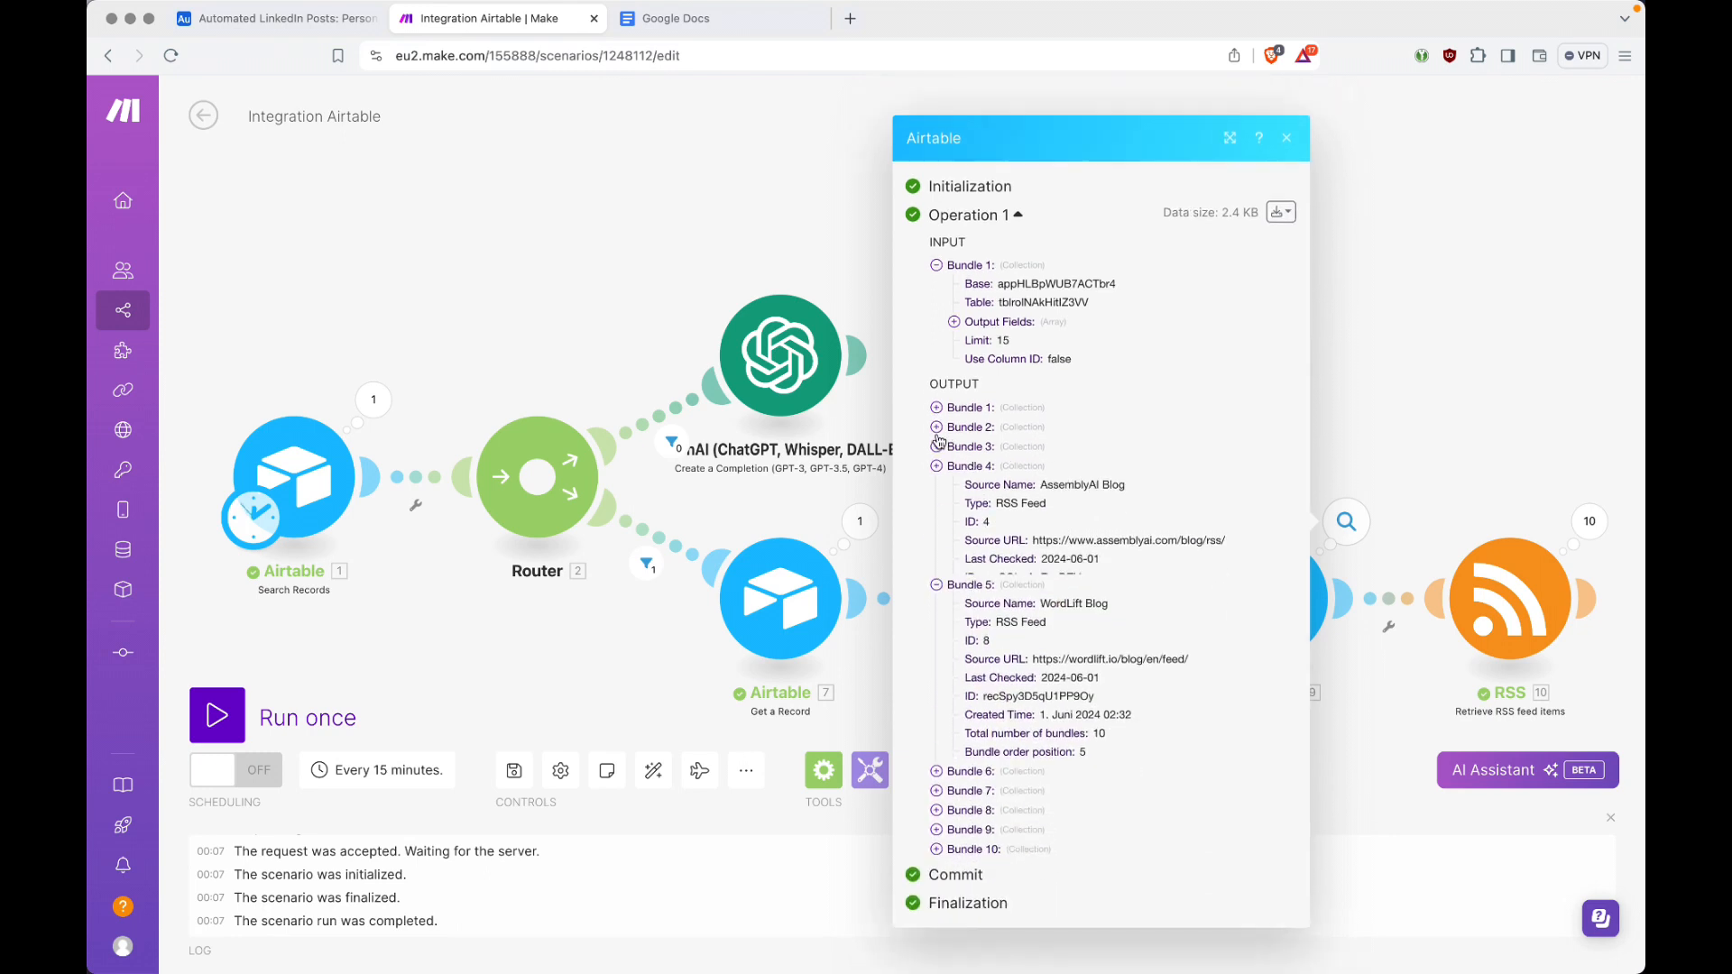
pyautogui.click(937, 435)
pyautogui.click(938, 536)
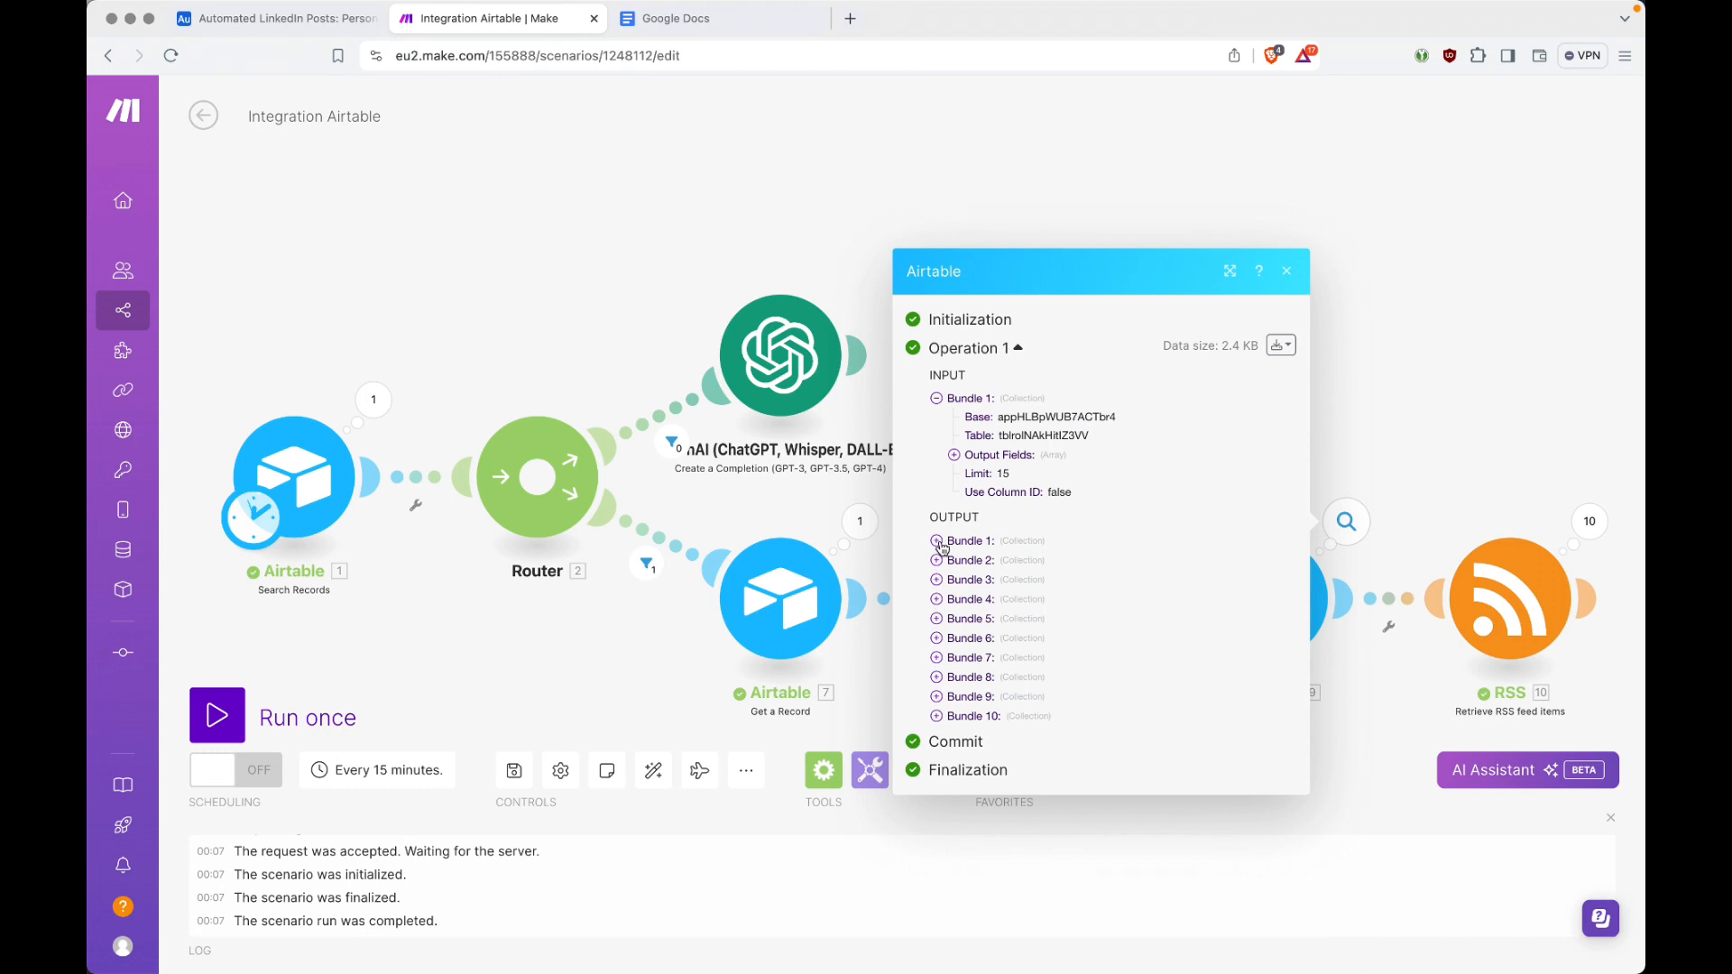
pyautogui.click(1407, 339)
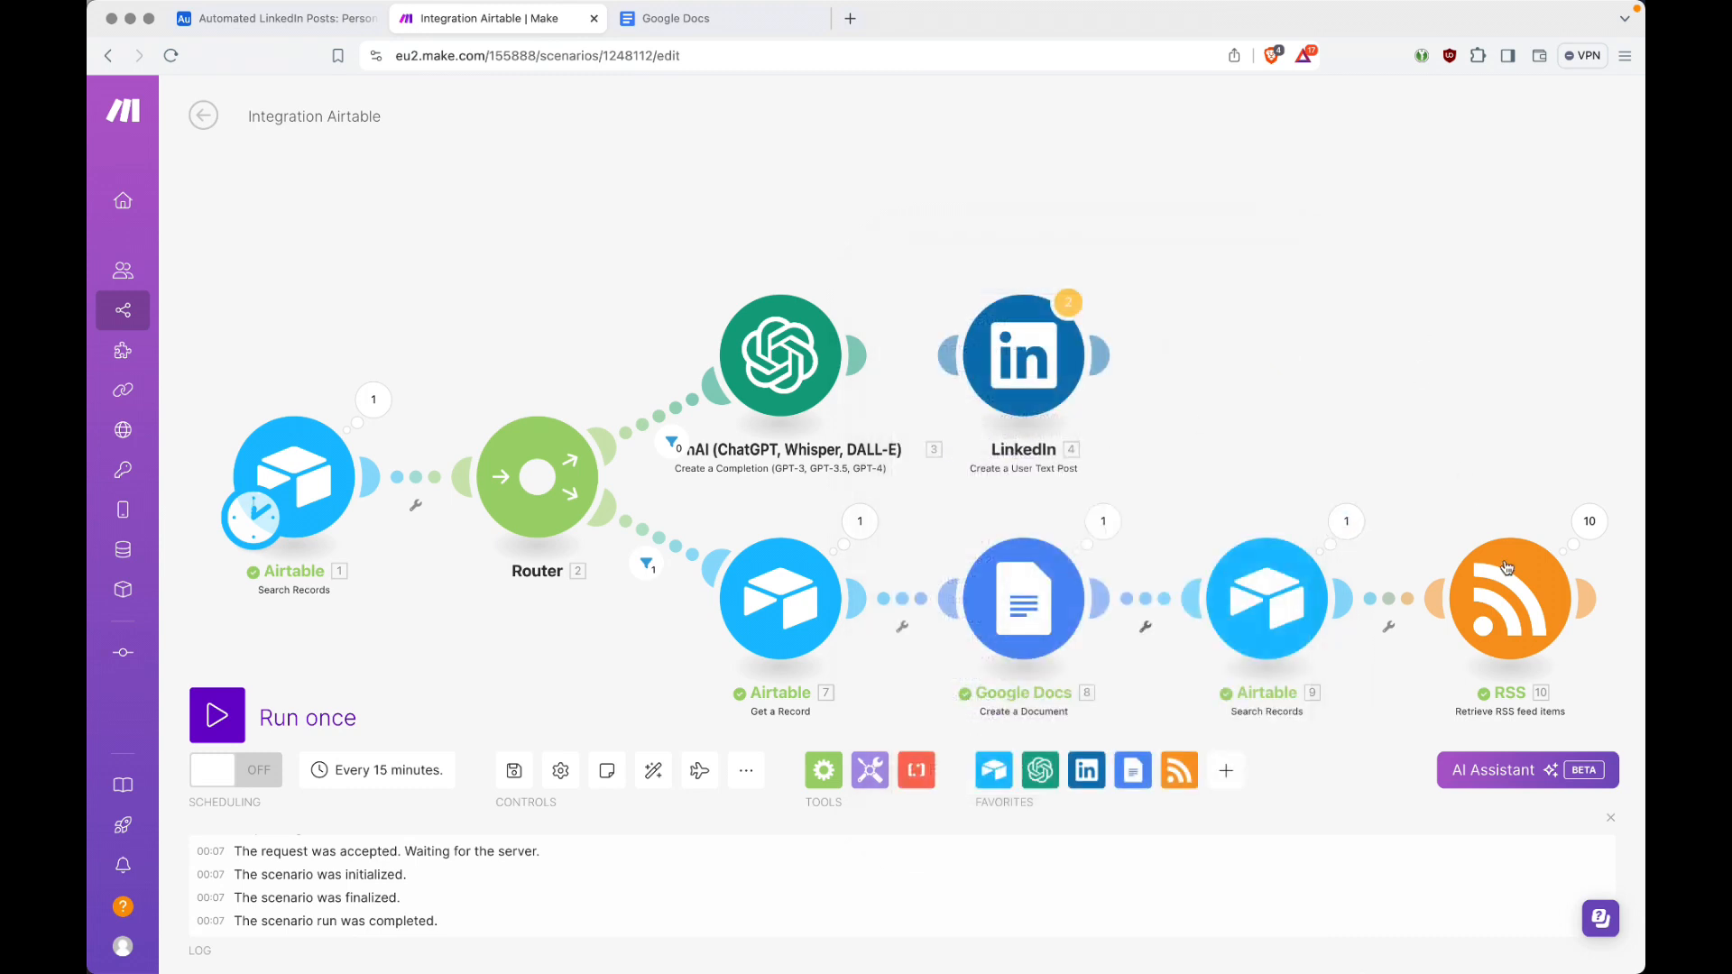
# Step: Examine Operation 1 of the RSS module's run, checking the feed URL, output bundle and full article description
pyautogui.click(1588, 525)
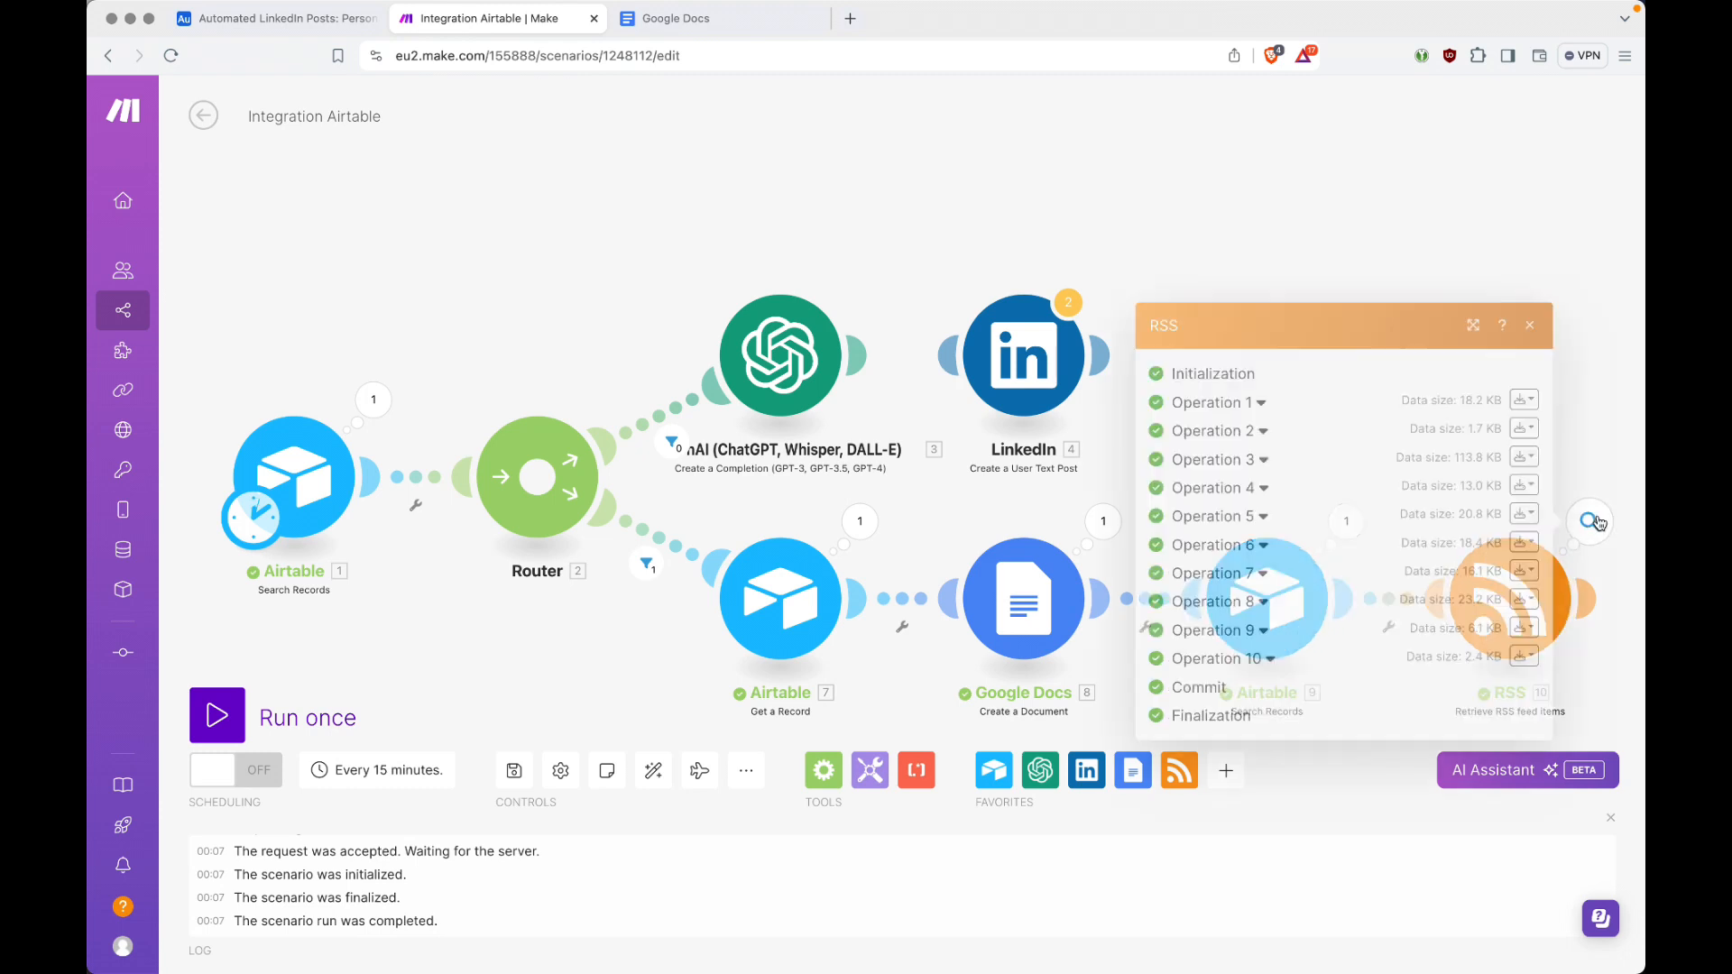
pyautogui.click(1260, 404)
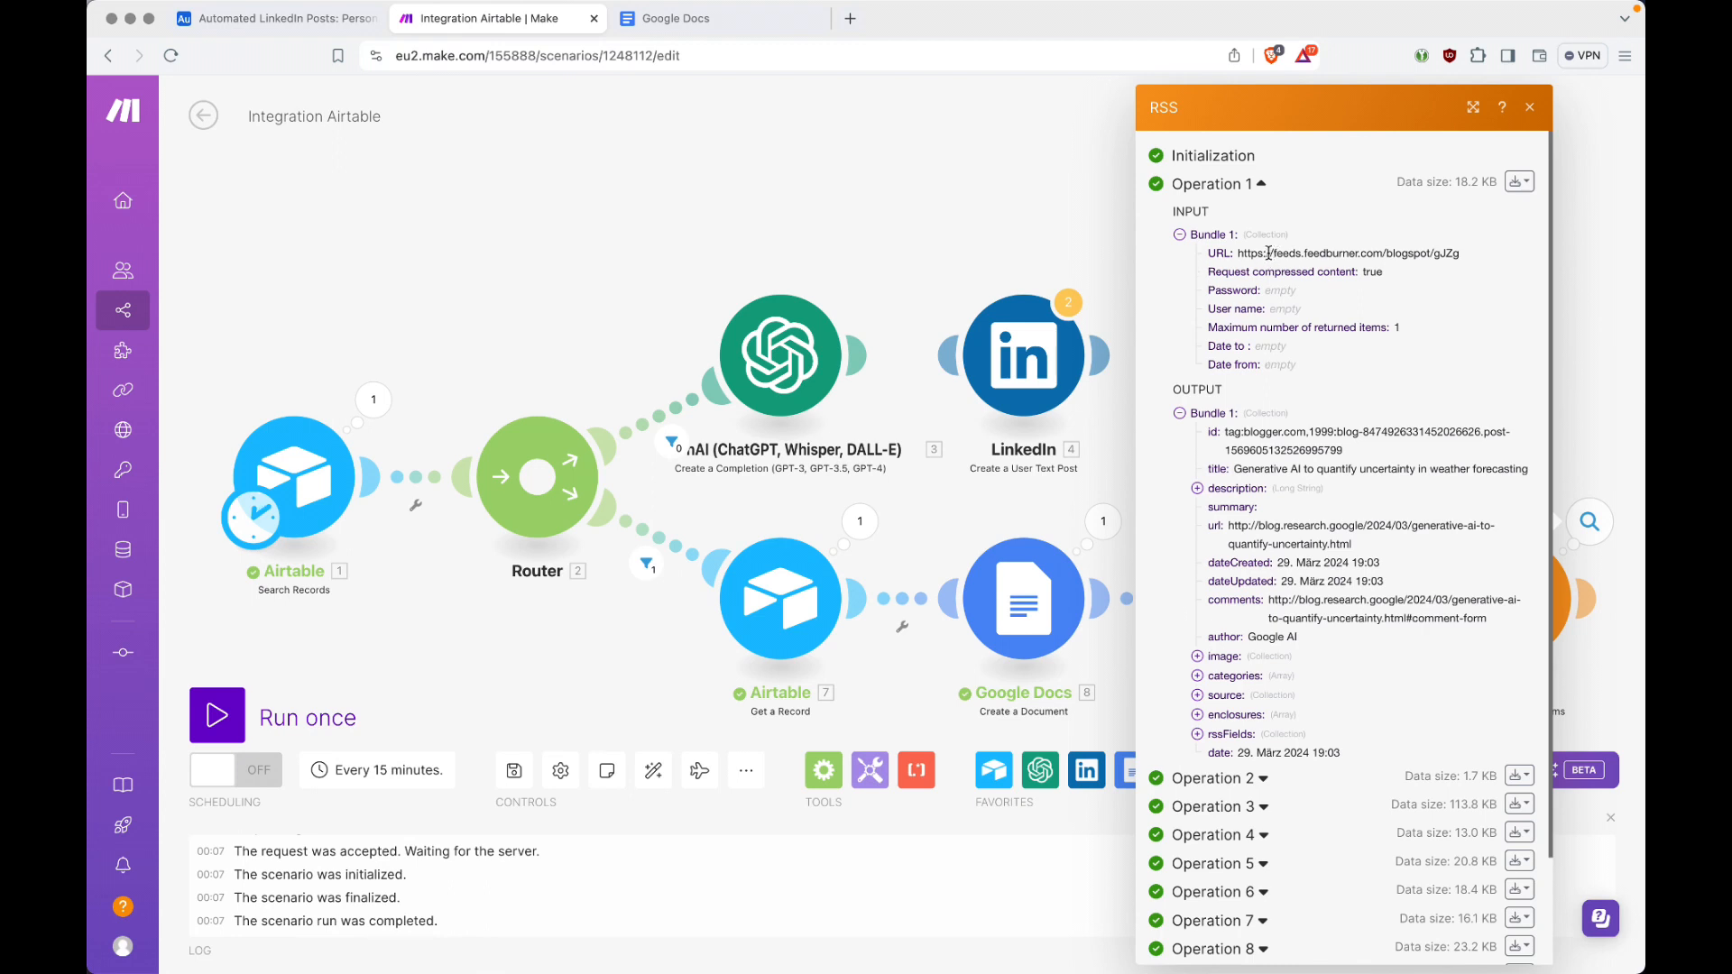
pyautogui.moveTo(1269, 254); pyautogui.dragTo(1421, 241)
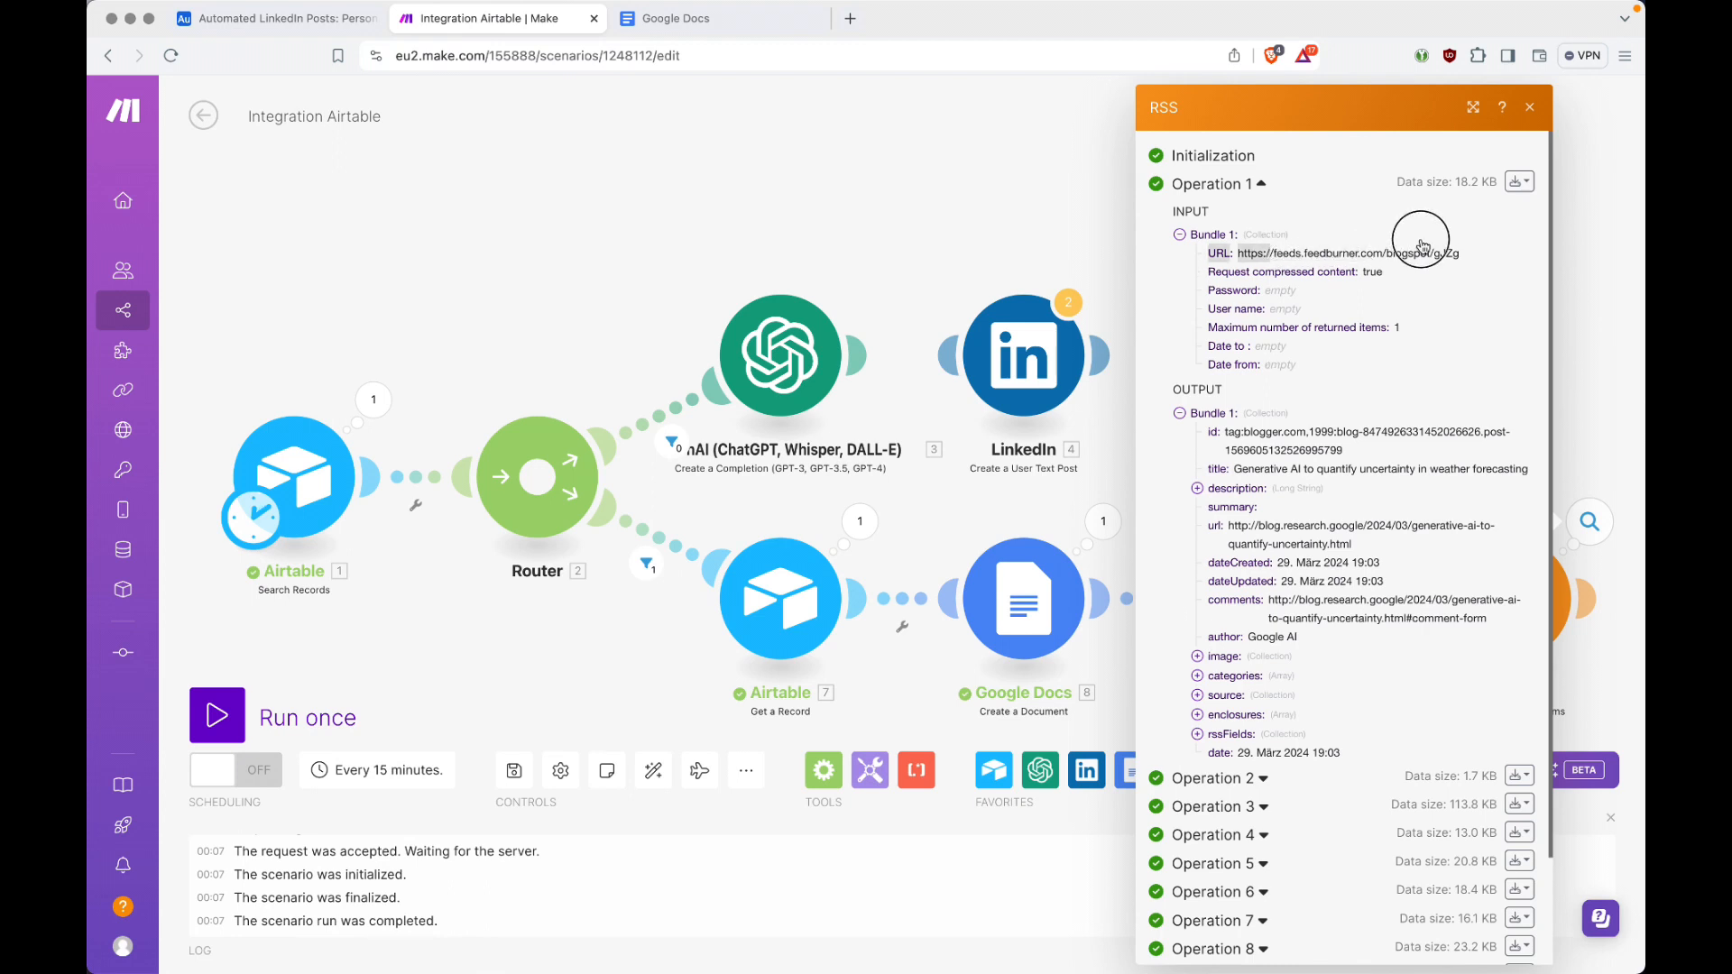
pyautogui.click(1181, 236)
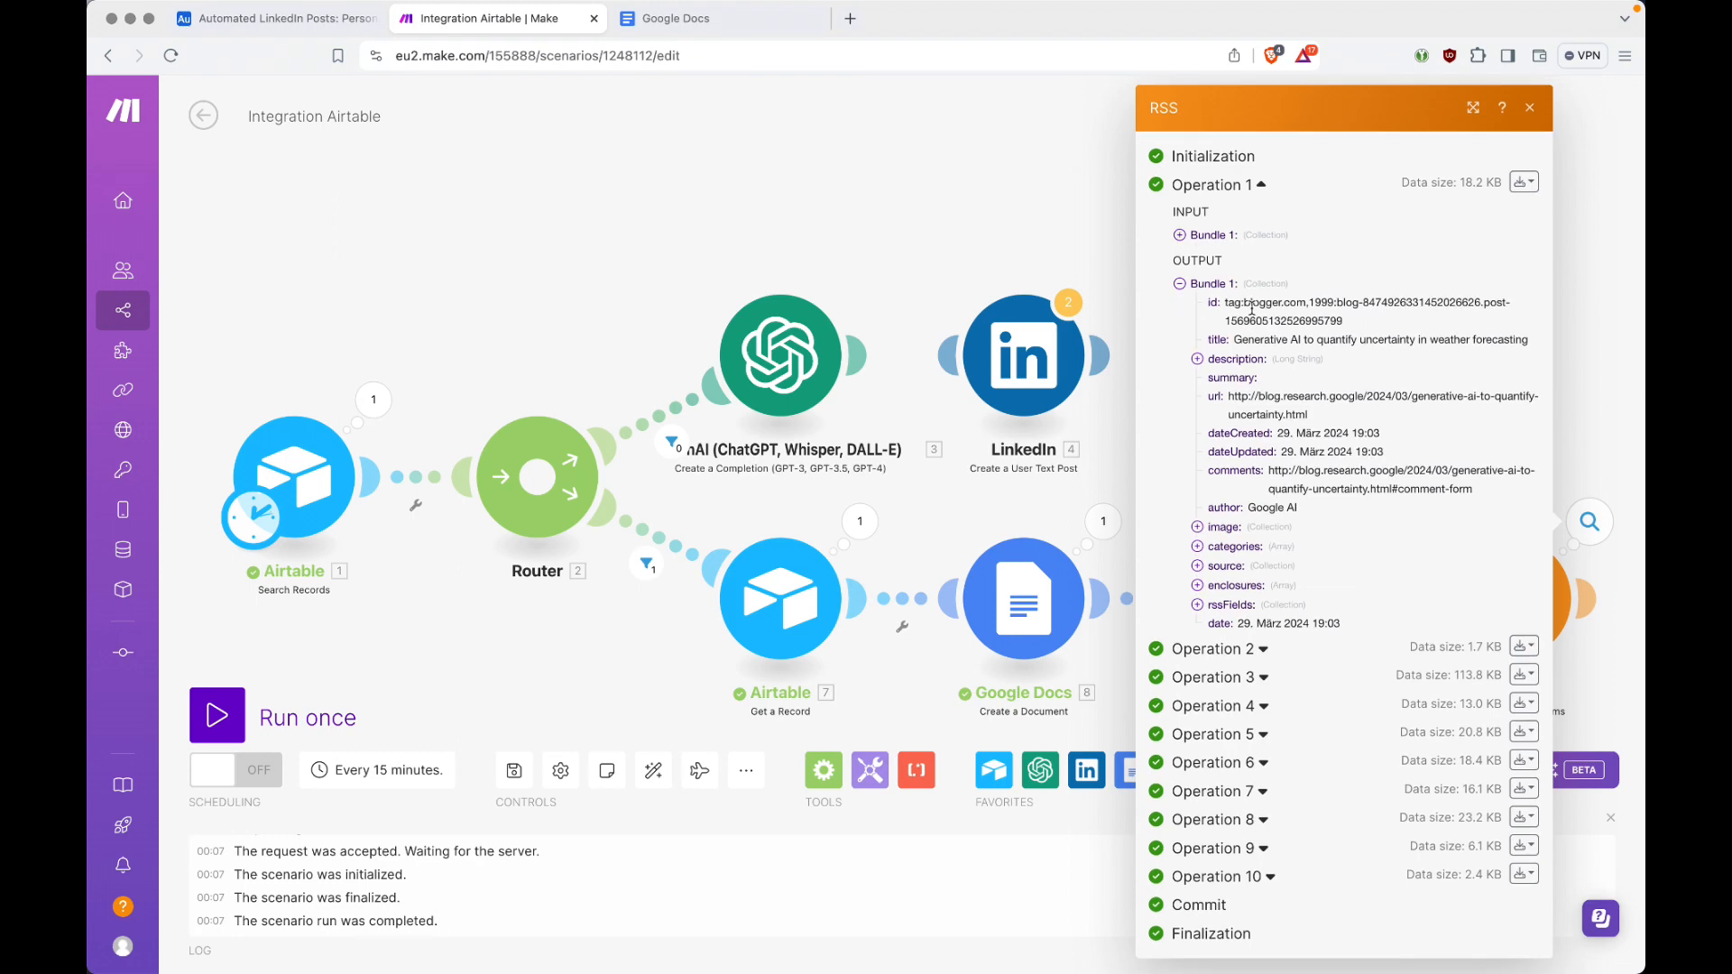
pyautogui.click(1197, 360)
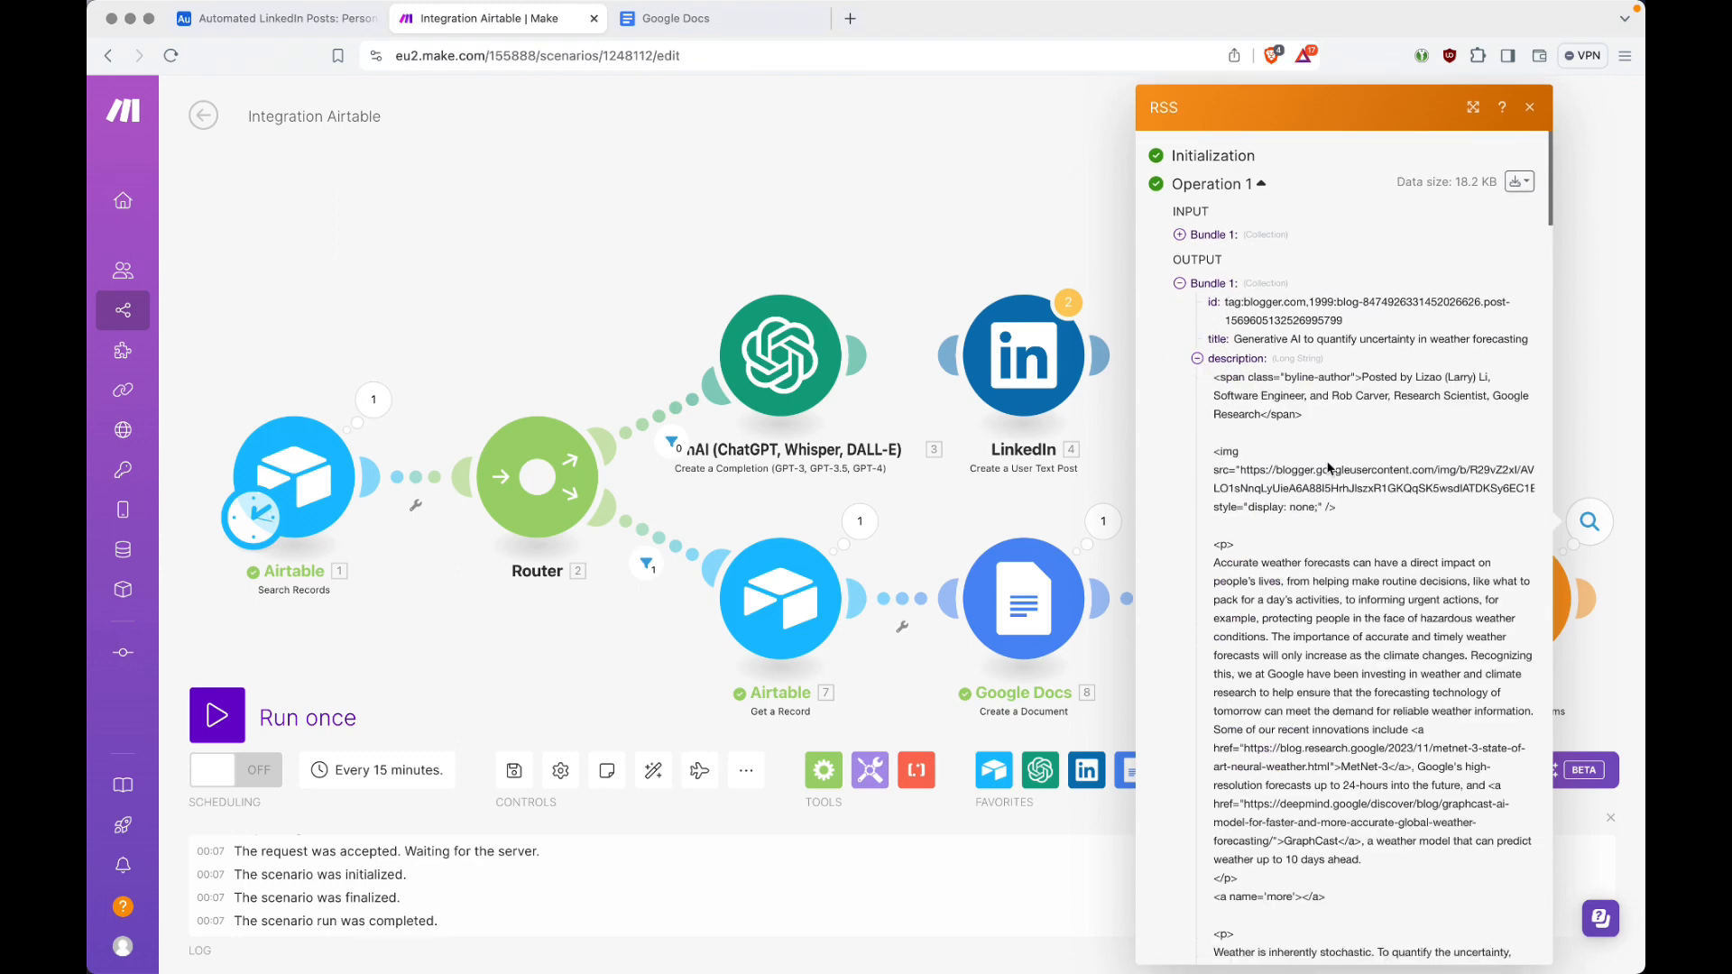
pyautogui.scroll(-5, 1329, 468)
pyautogui.scroll(-5, 1329, 468)
pyautogui.scroll(10, 1327, 461)
pyautogui.click(1198, 359)
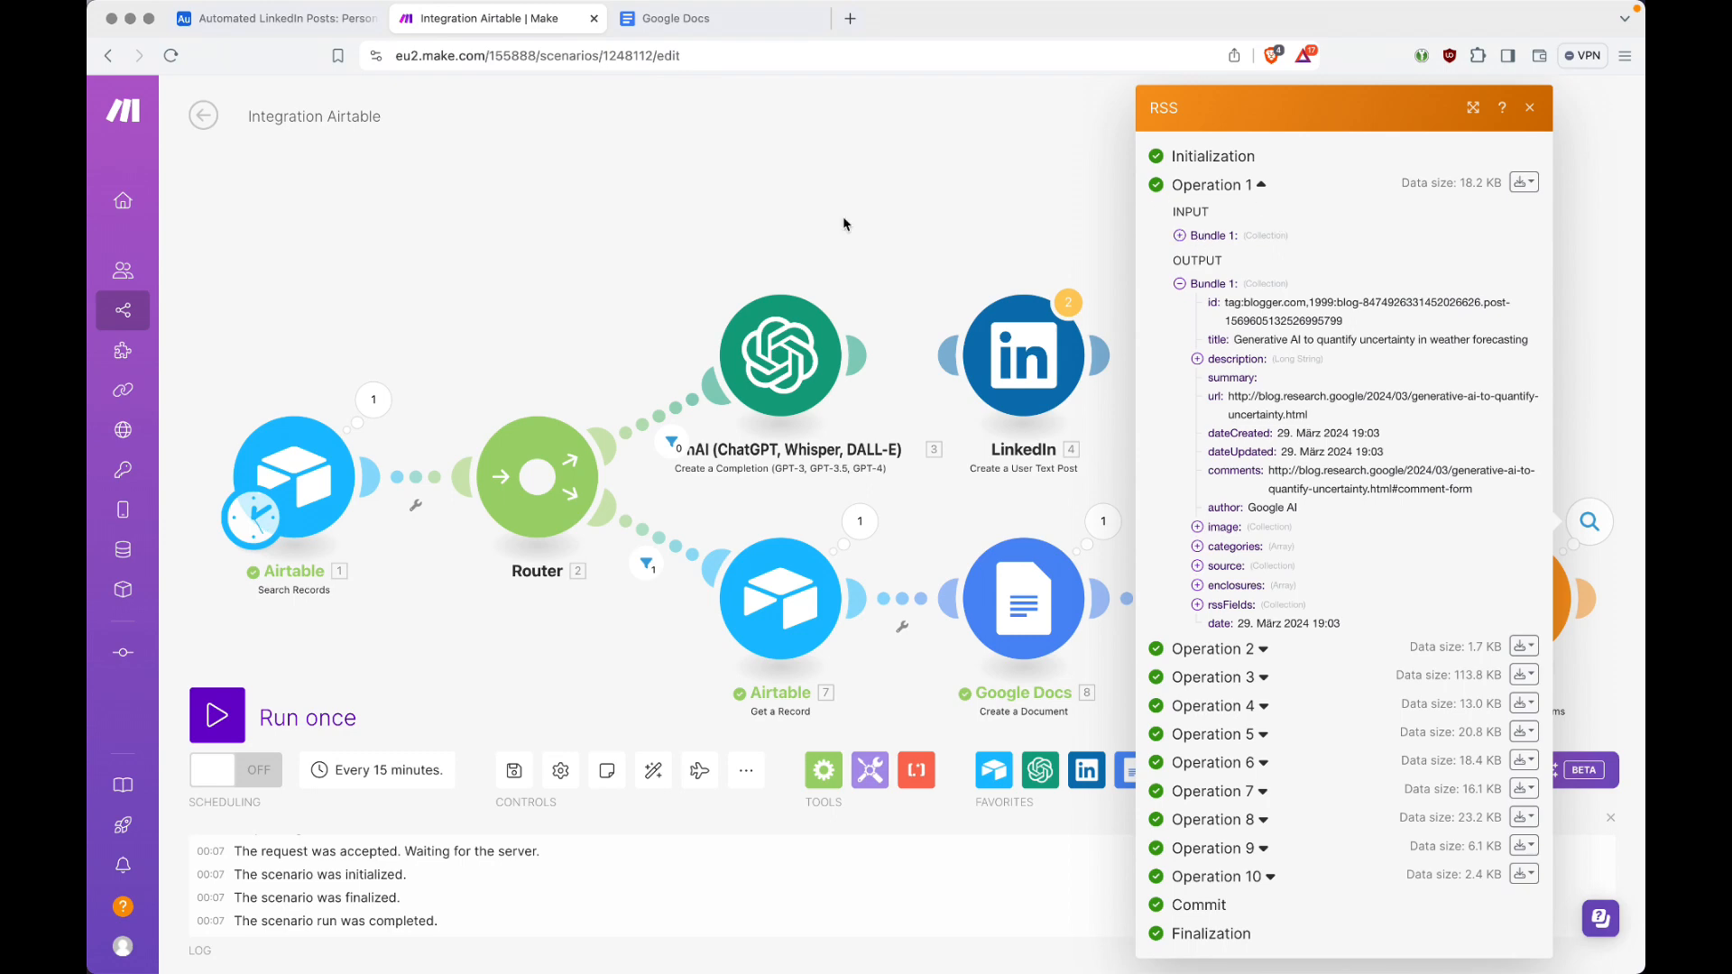
# Step: Examine Operation 2 of the RSS module's run, checking its feed URL and the output bundle's title, description and summary
pyautogui.click(1229, 189)
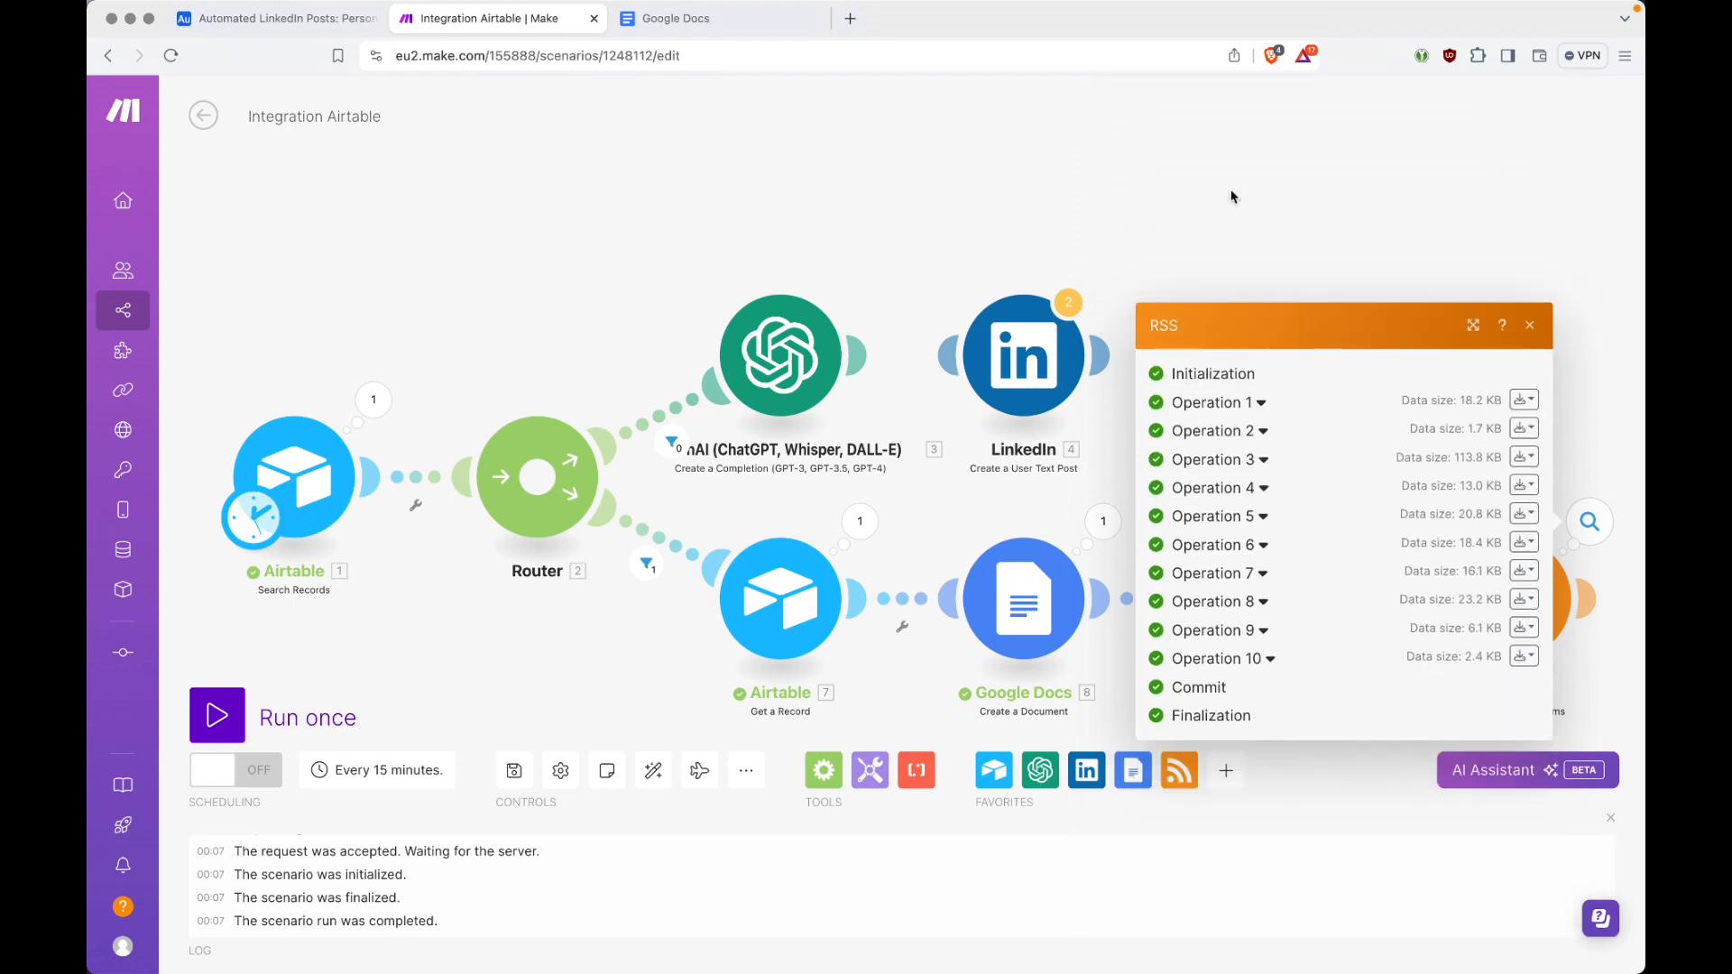
pyautogui.click(1217, 434)
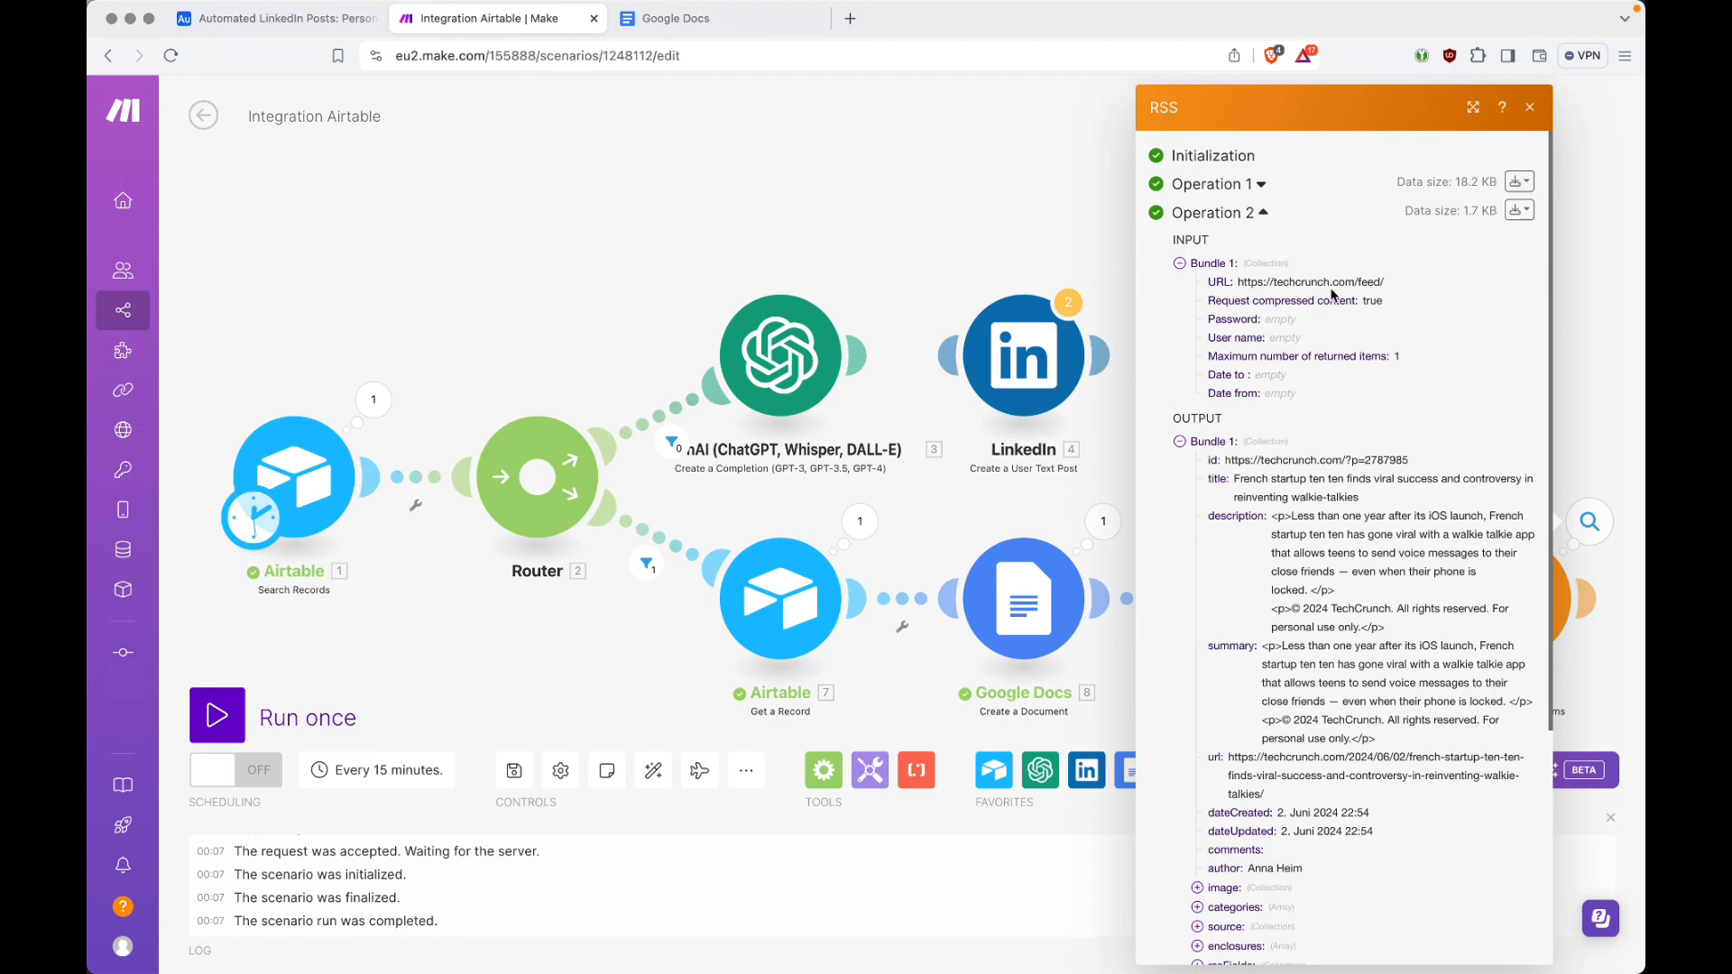
pyautogui.moveTo(1239, 282); pyautogui.dragTo(1351, 282)
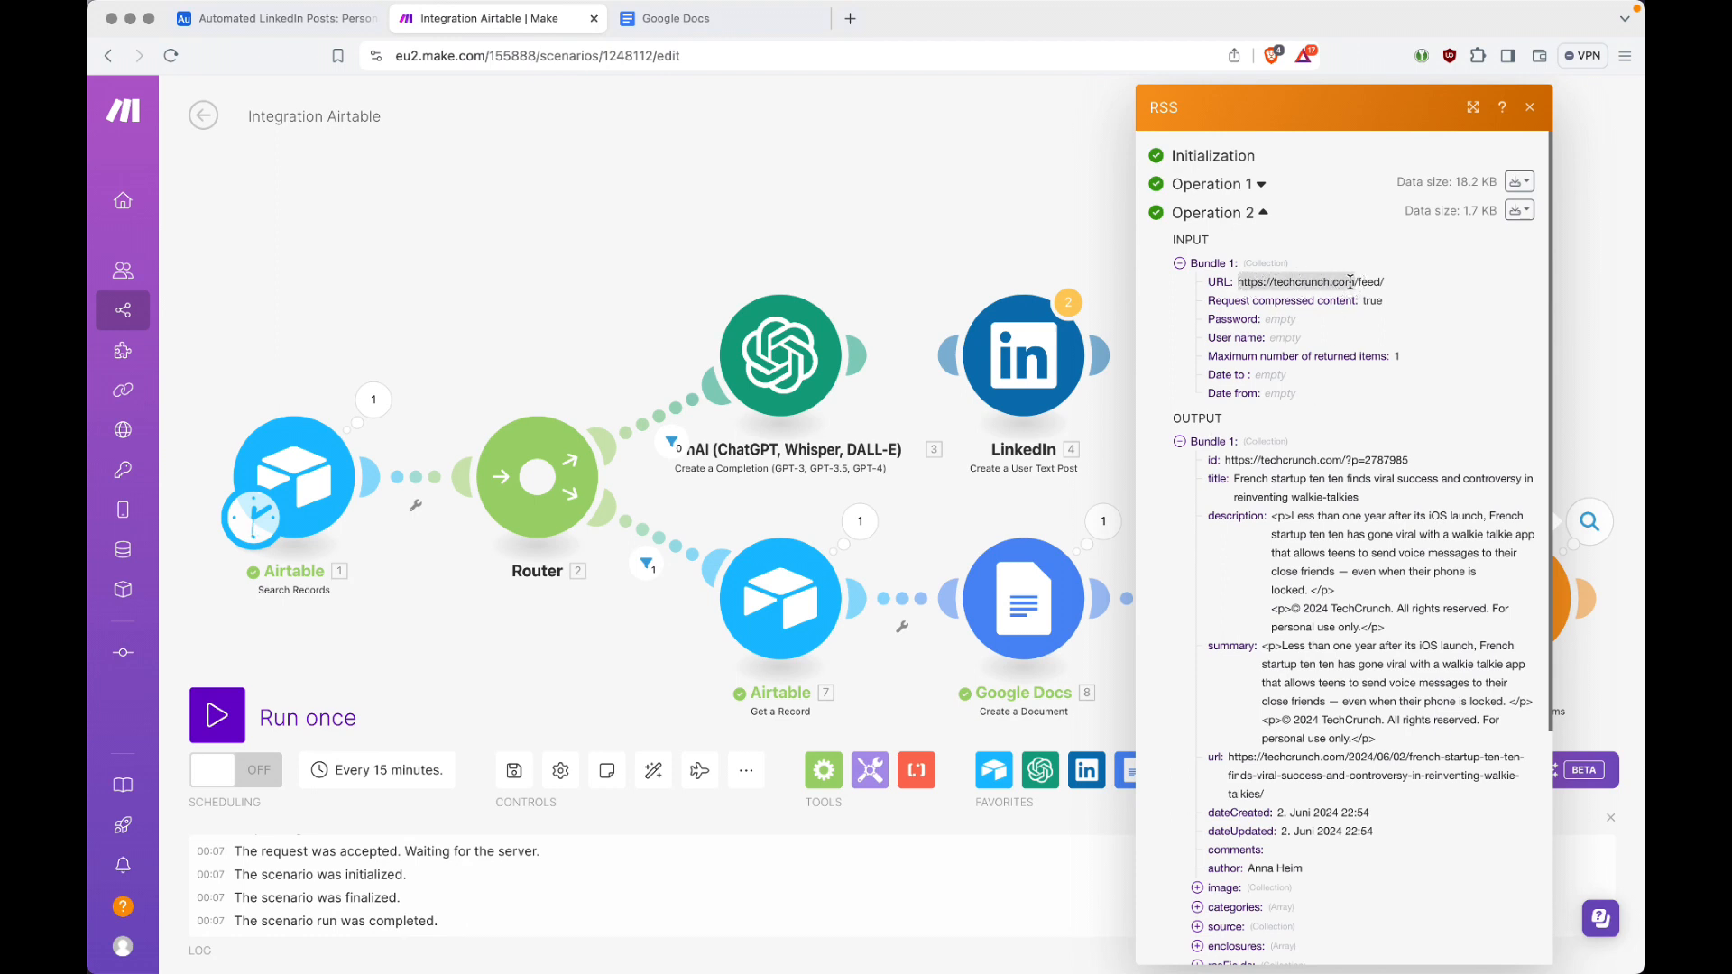
pyautogui.click(1180, 442)
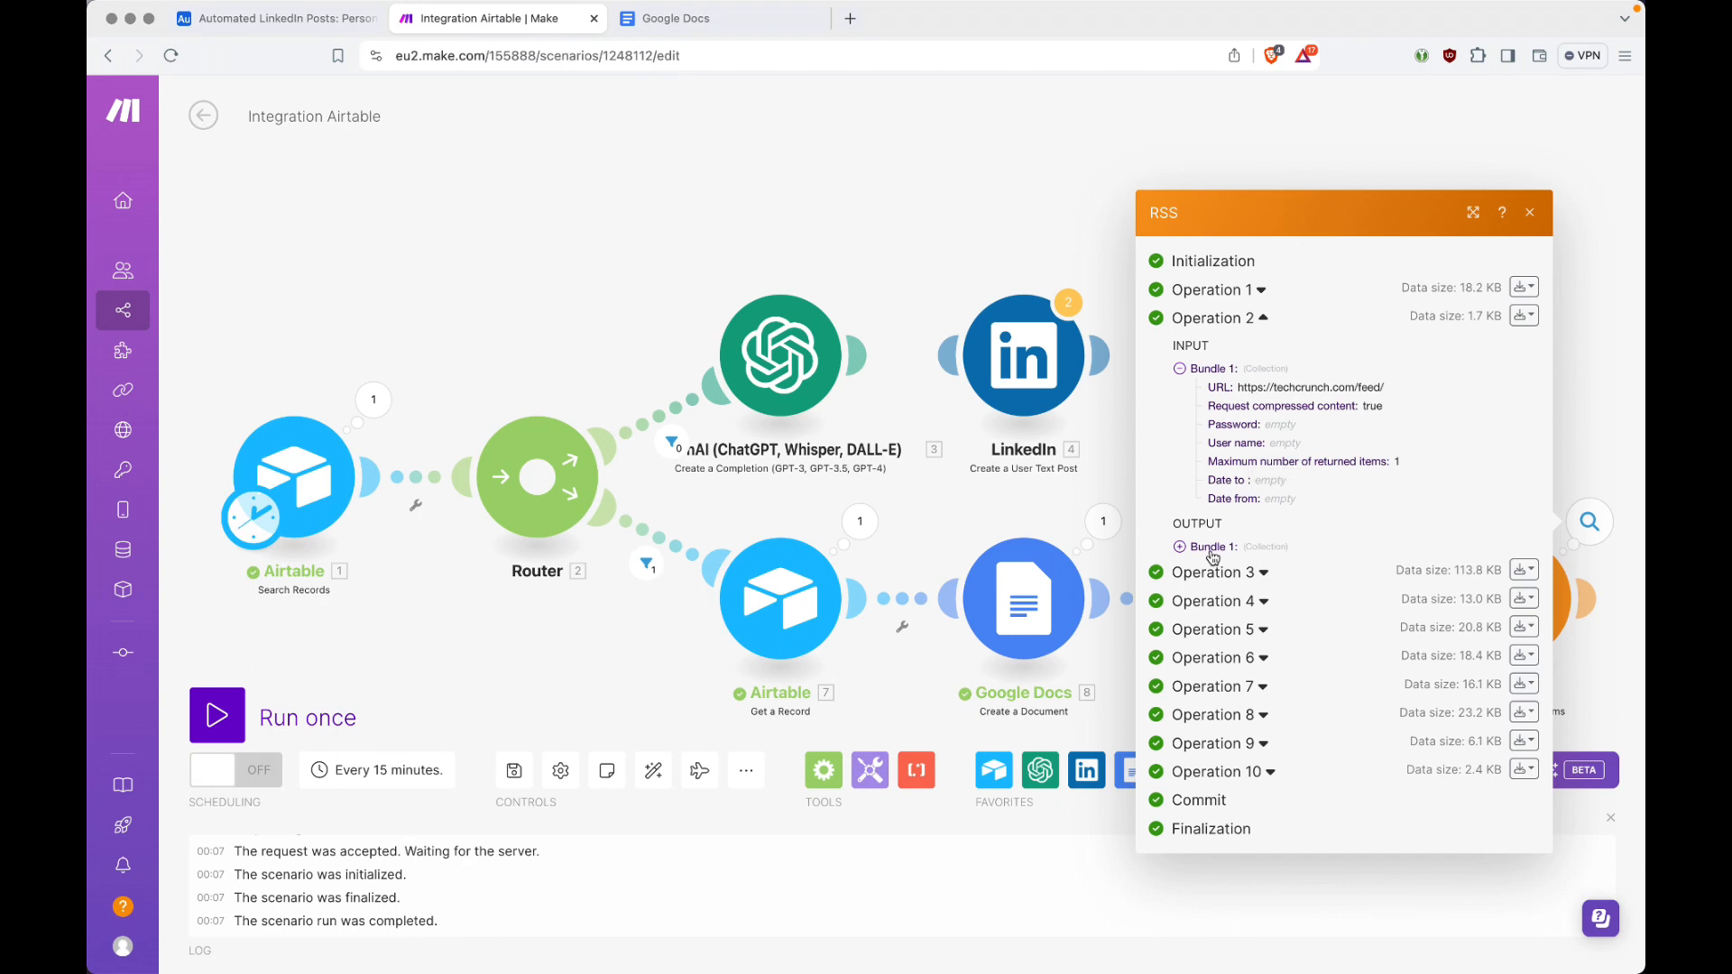
pyautogui.click(1179, 547)
pyautogui.scroll(-3, 1306, 542)
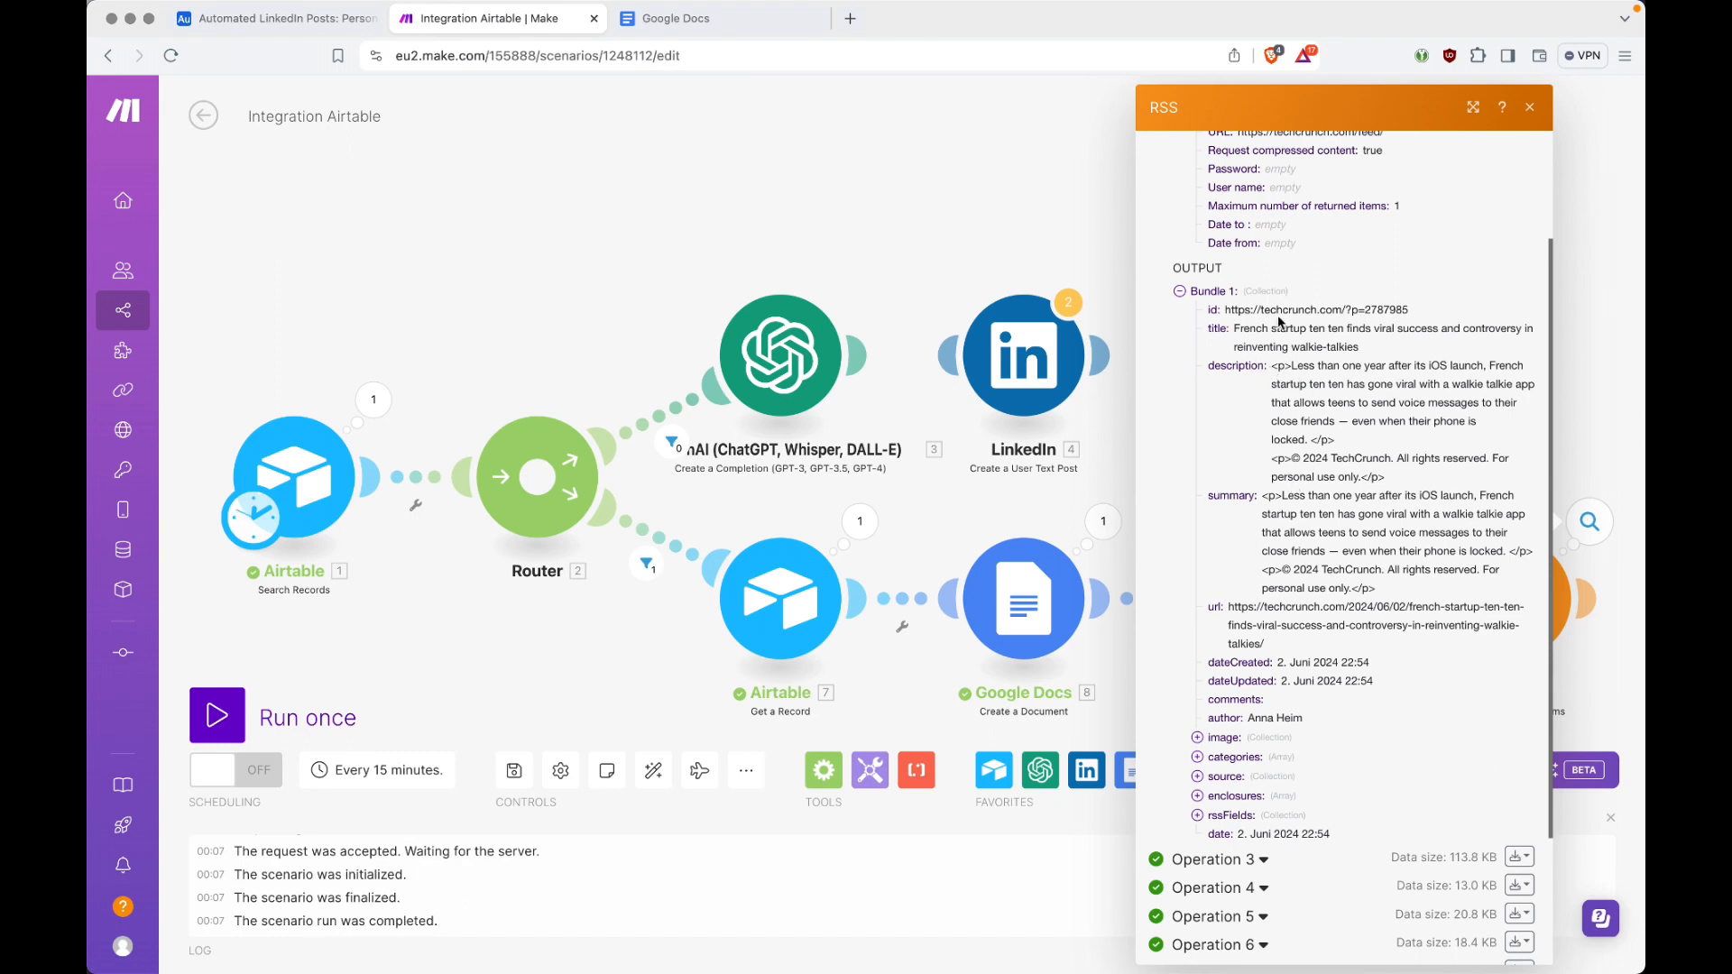
pyautogui.click(1180, 291)
pyautogui.click(1182, 372)
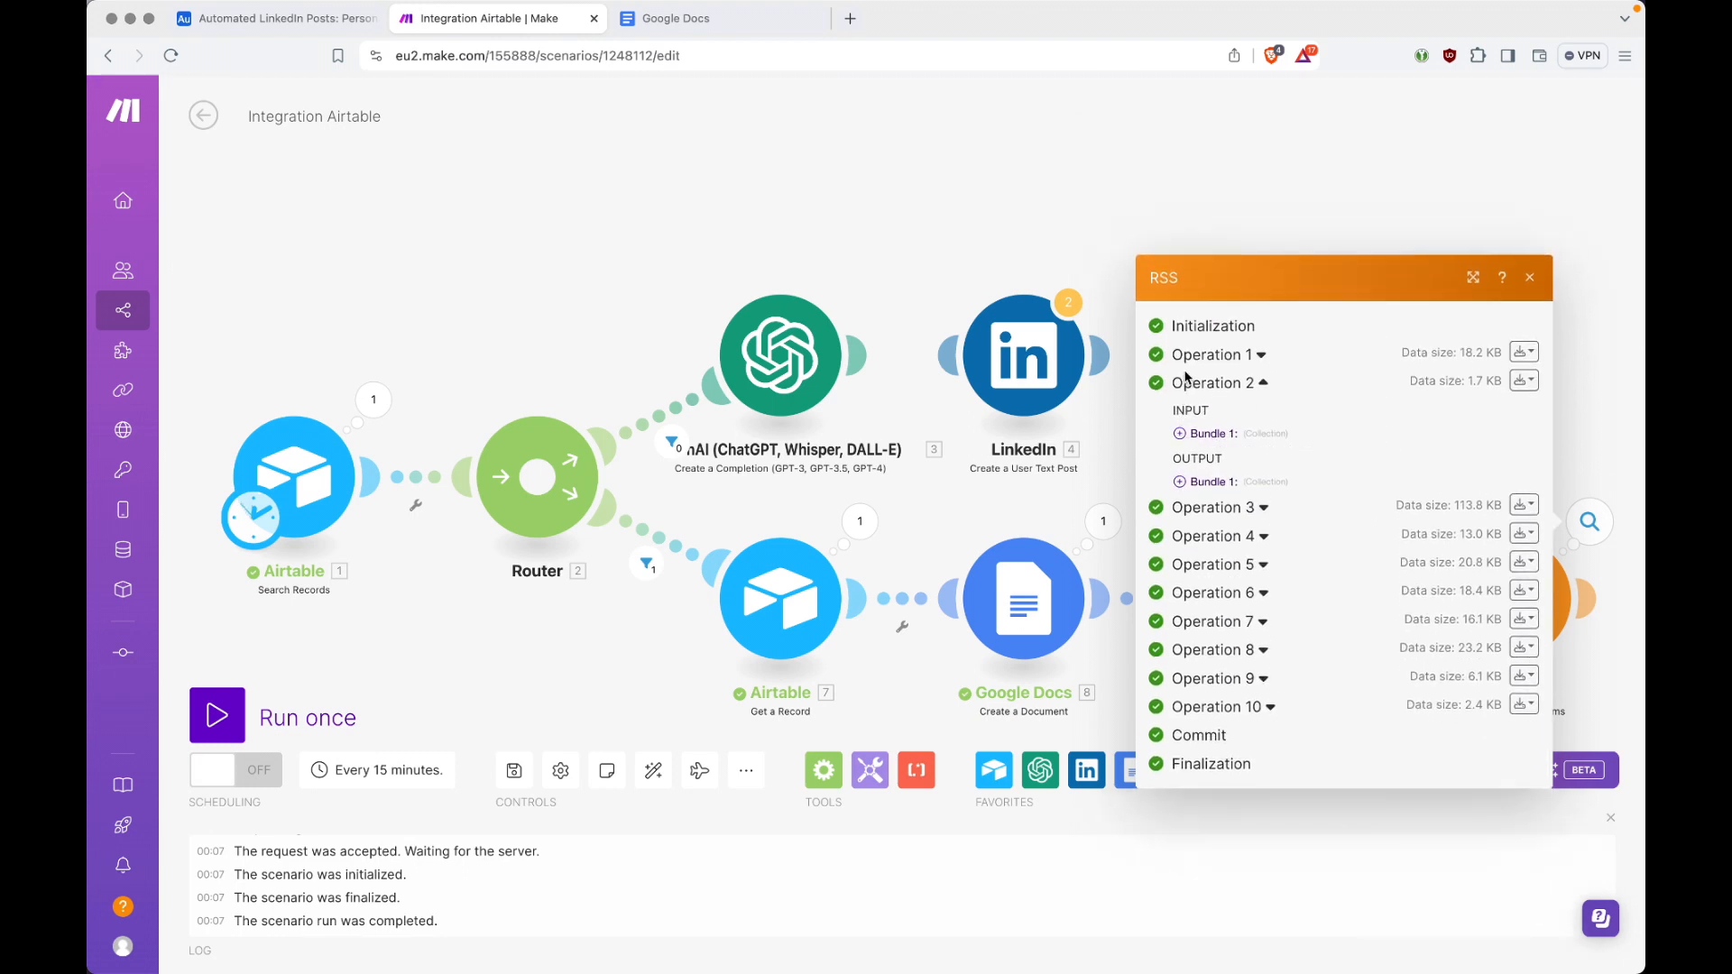
pyautogui.click(1265, 386)
# Step: Review Operation 3 of the RSS run, reading its full HTML description, and close the run details
pyautogui.click(1263, 460)
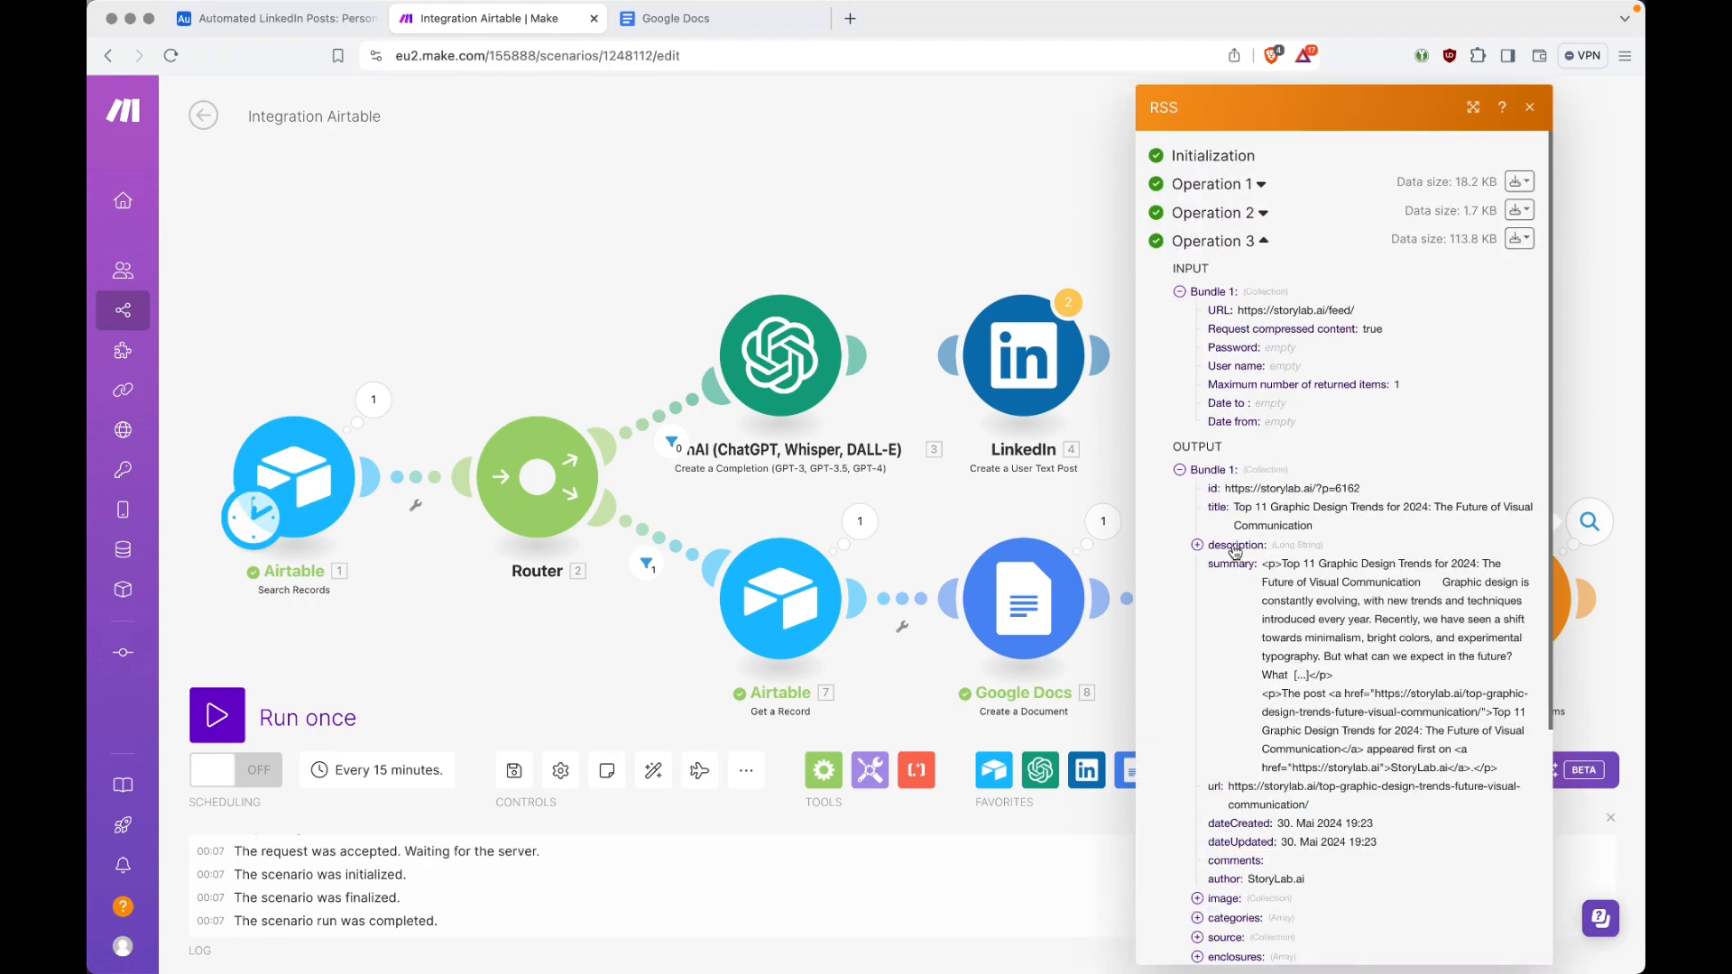
pyautogui.click(1202, 547)
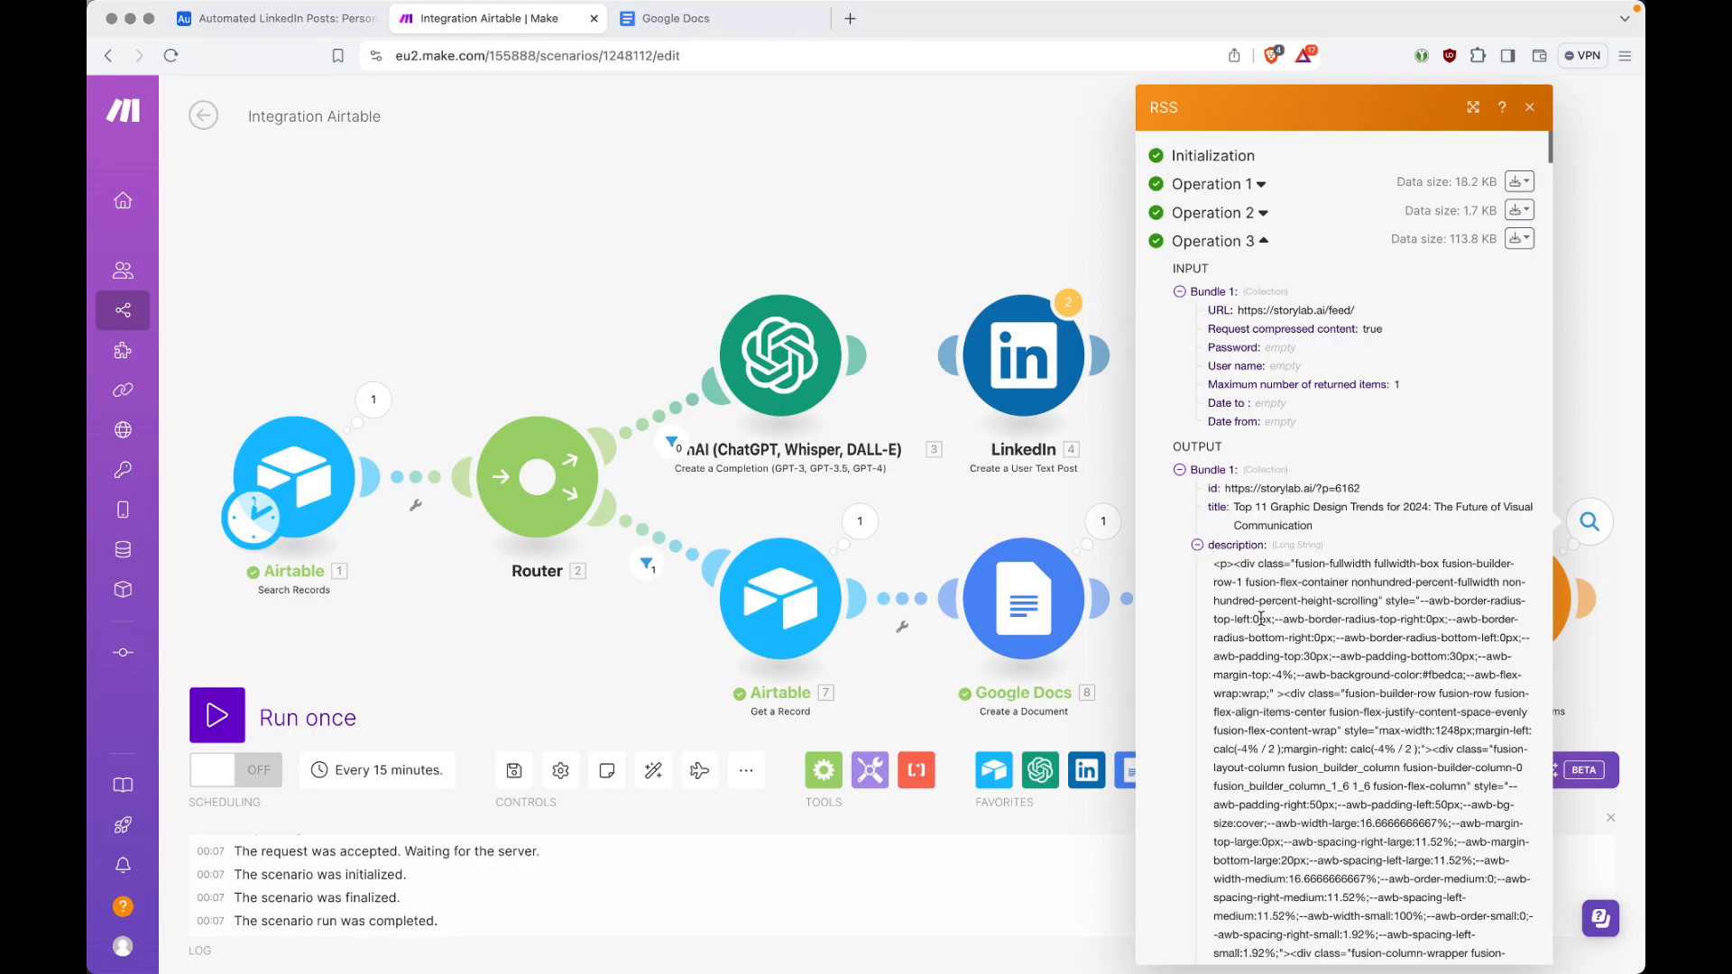
pyautogui.scroll(-5, 1260, 621)
pyautogui.scroll(-10, 1261, 621)
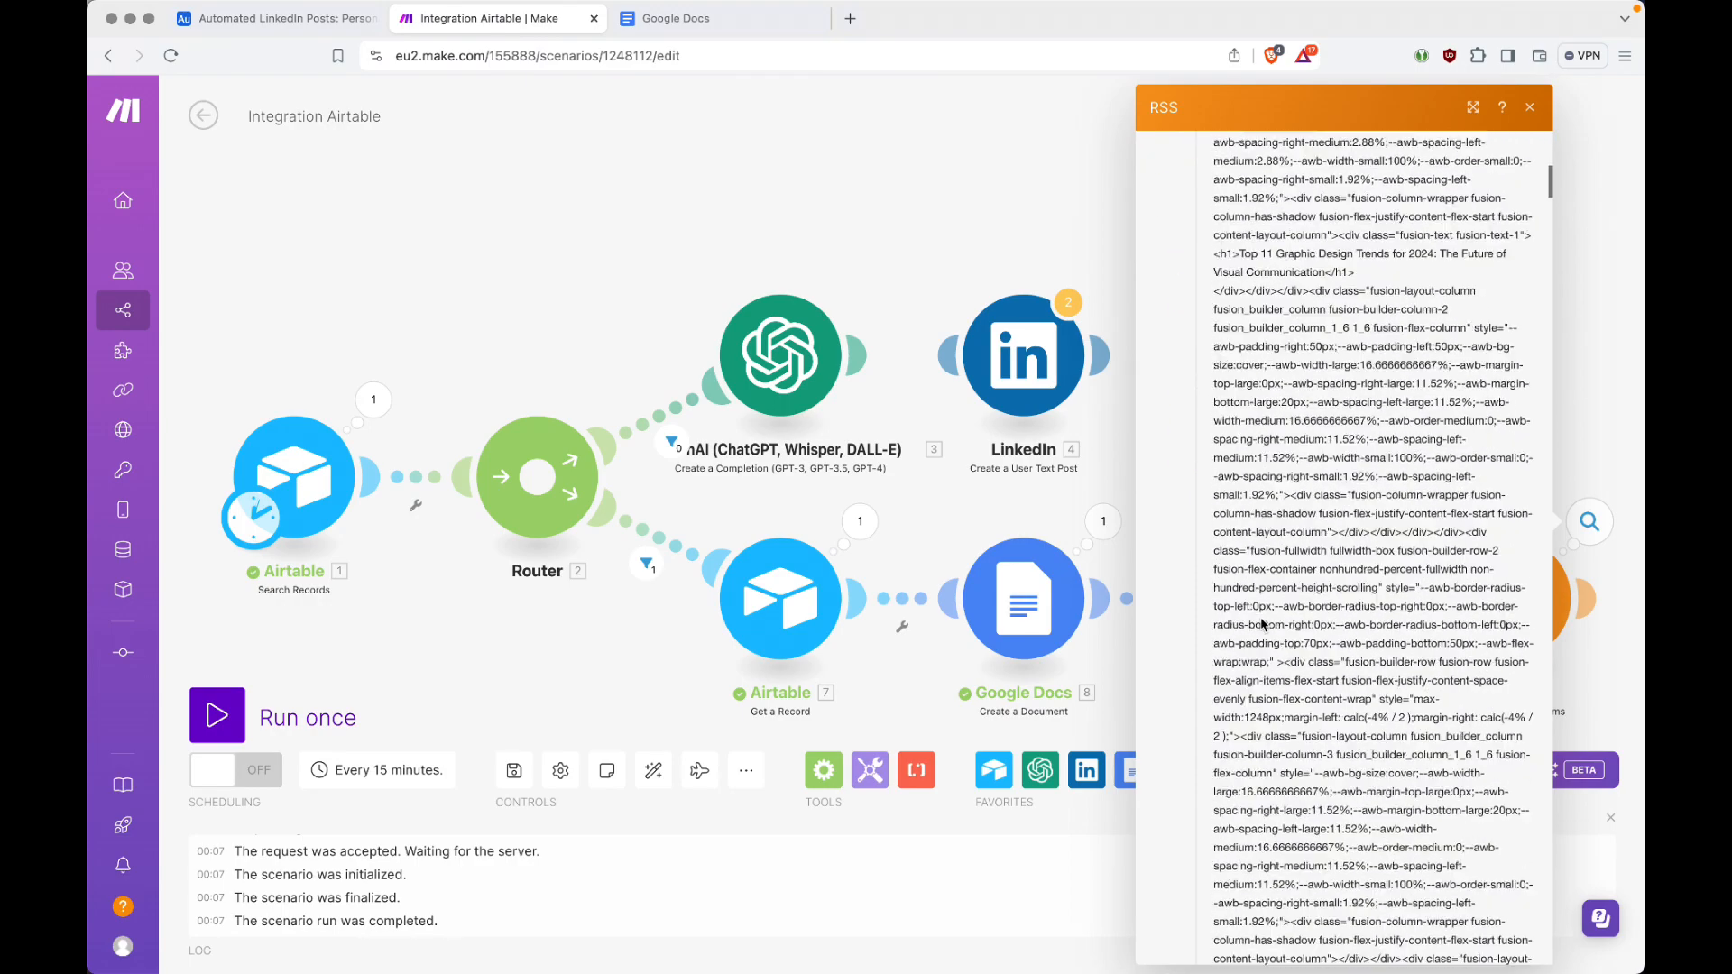
pyautogui.scroll(15, 1261, 623)
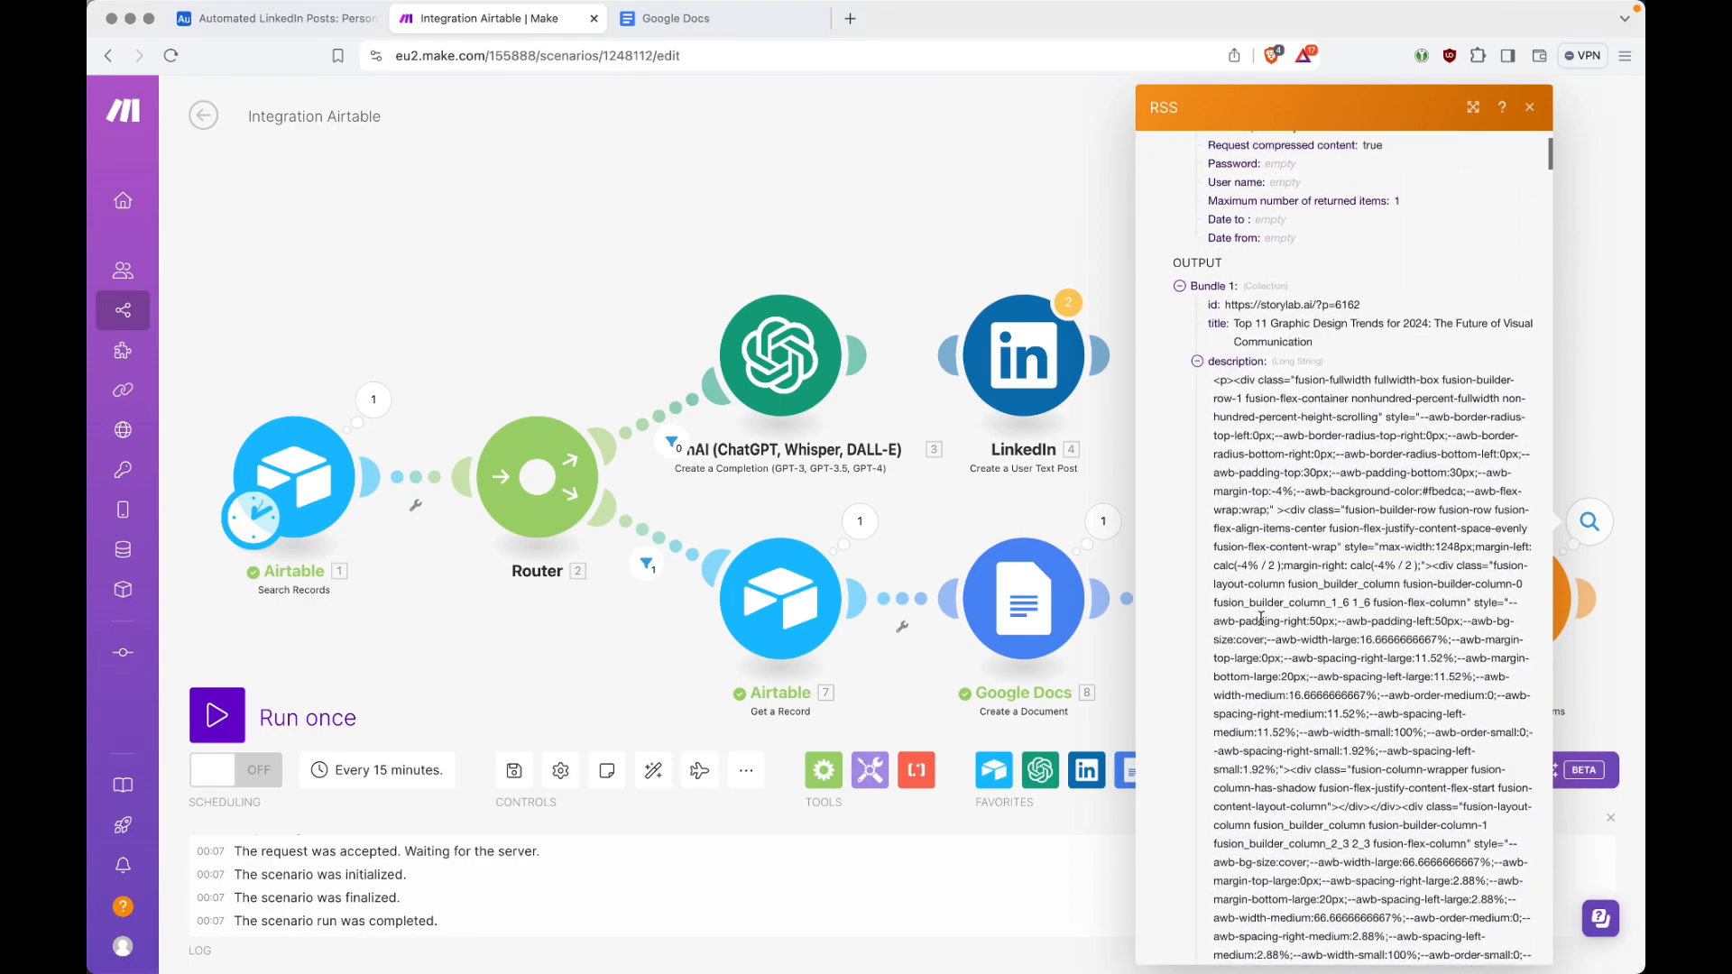
pyautogui.click(1198, 382)
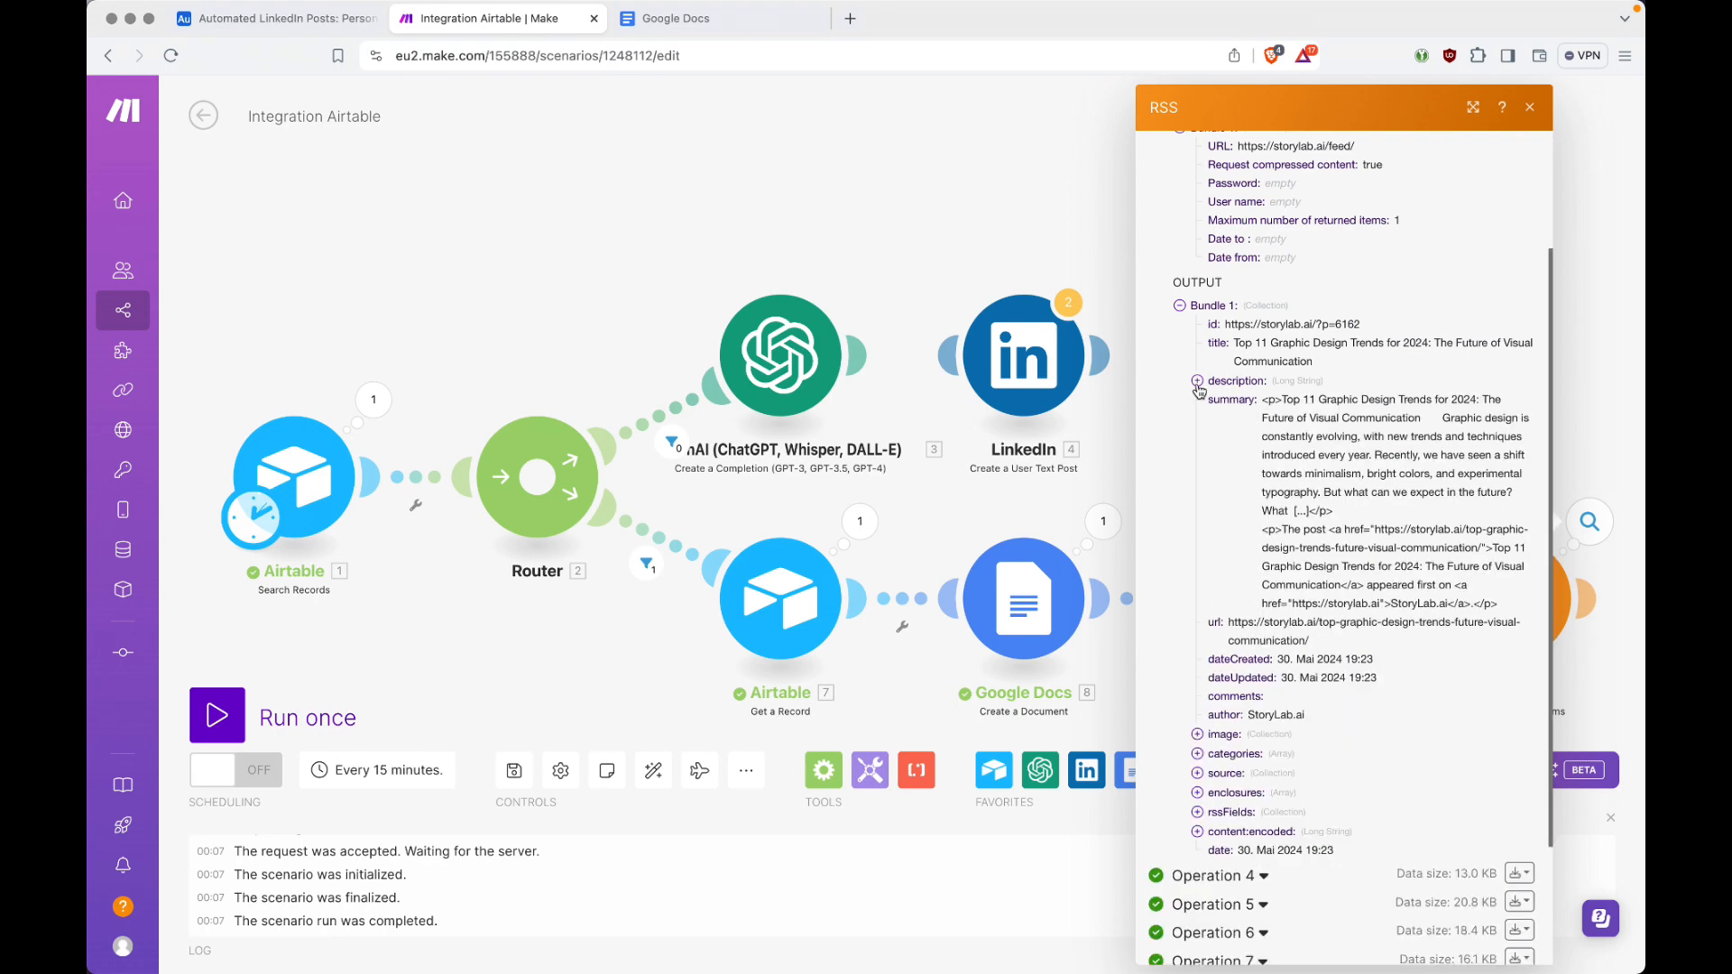
pyautogui.click(1179, 305)
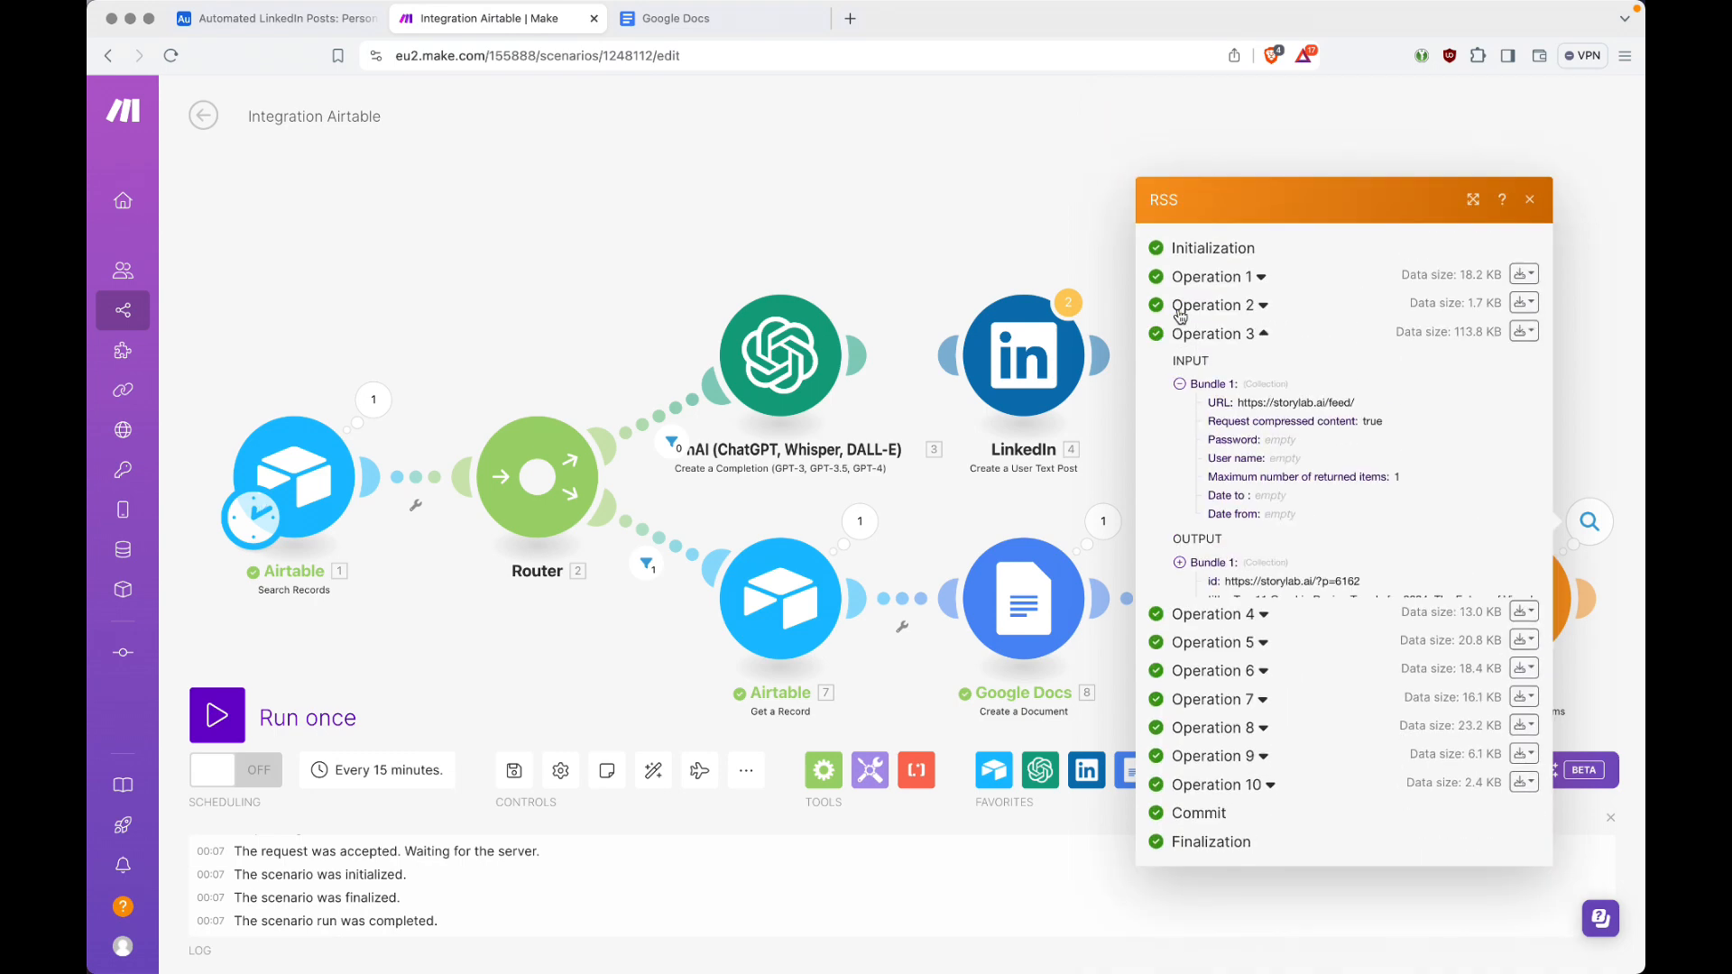
pyautogui.click(1531, 216)
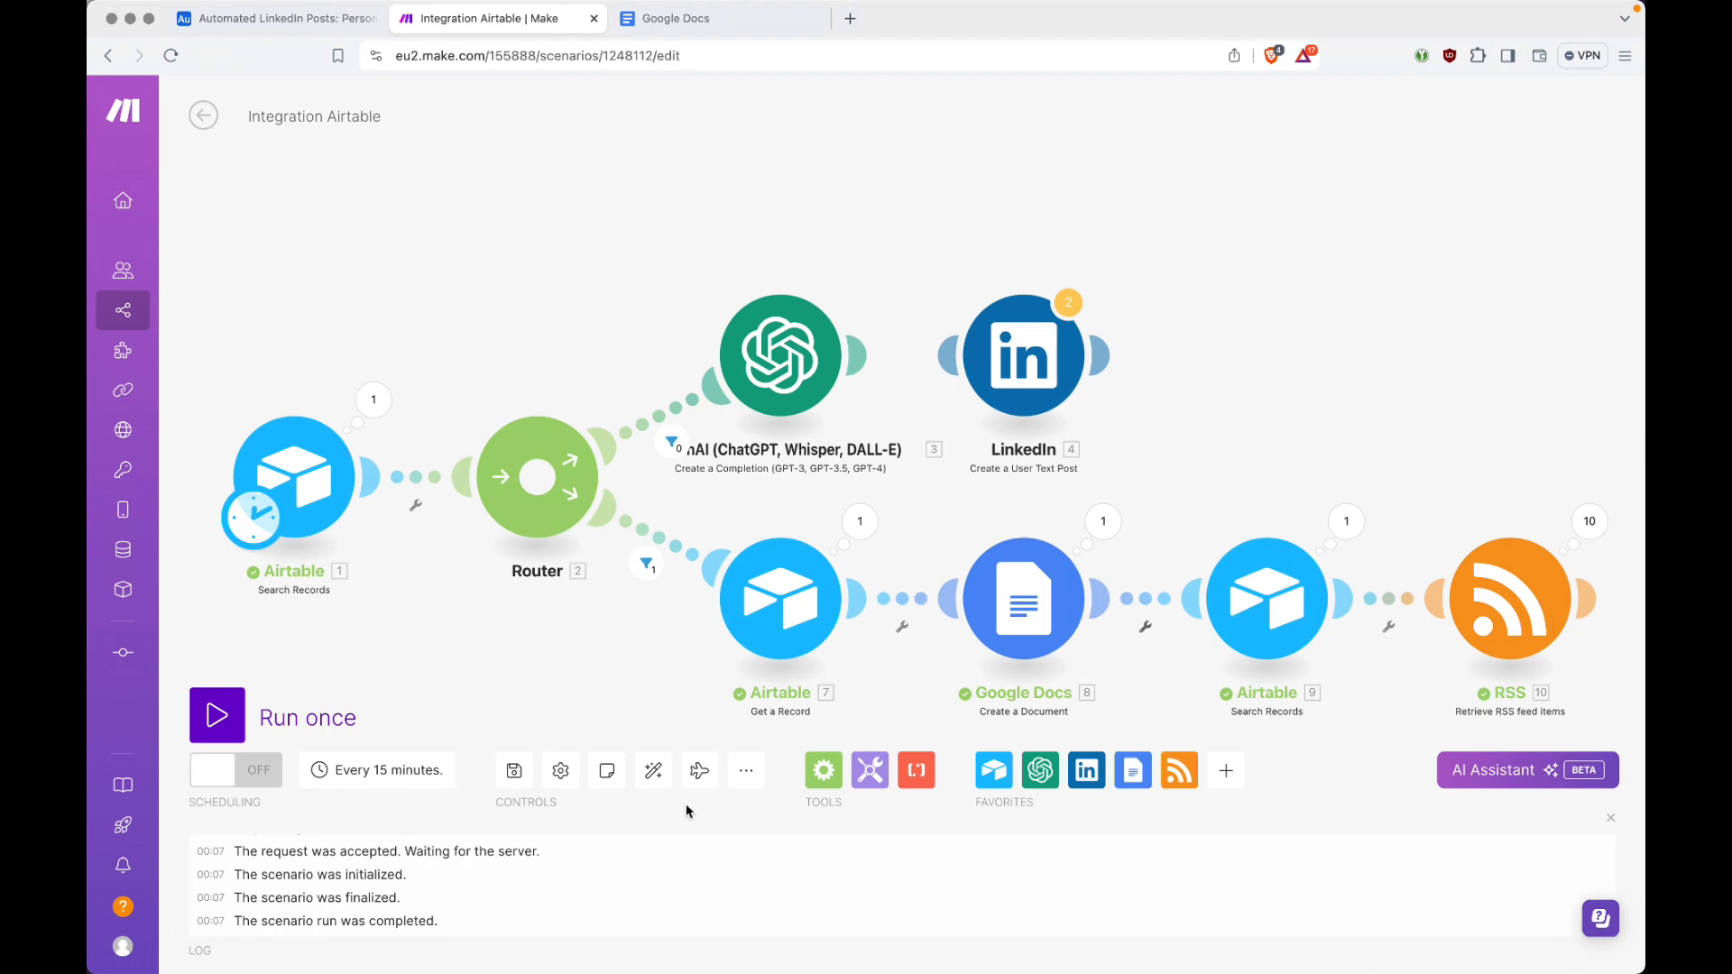
# Step: Auto-align the scenario and add a Text parser HTML to text module after the RSS module
pyautogui.click(653, 772)
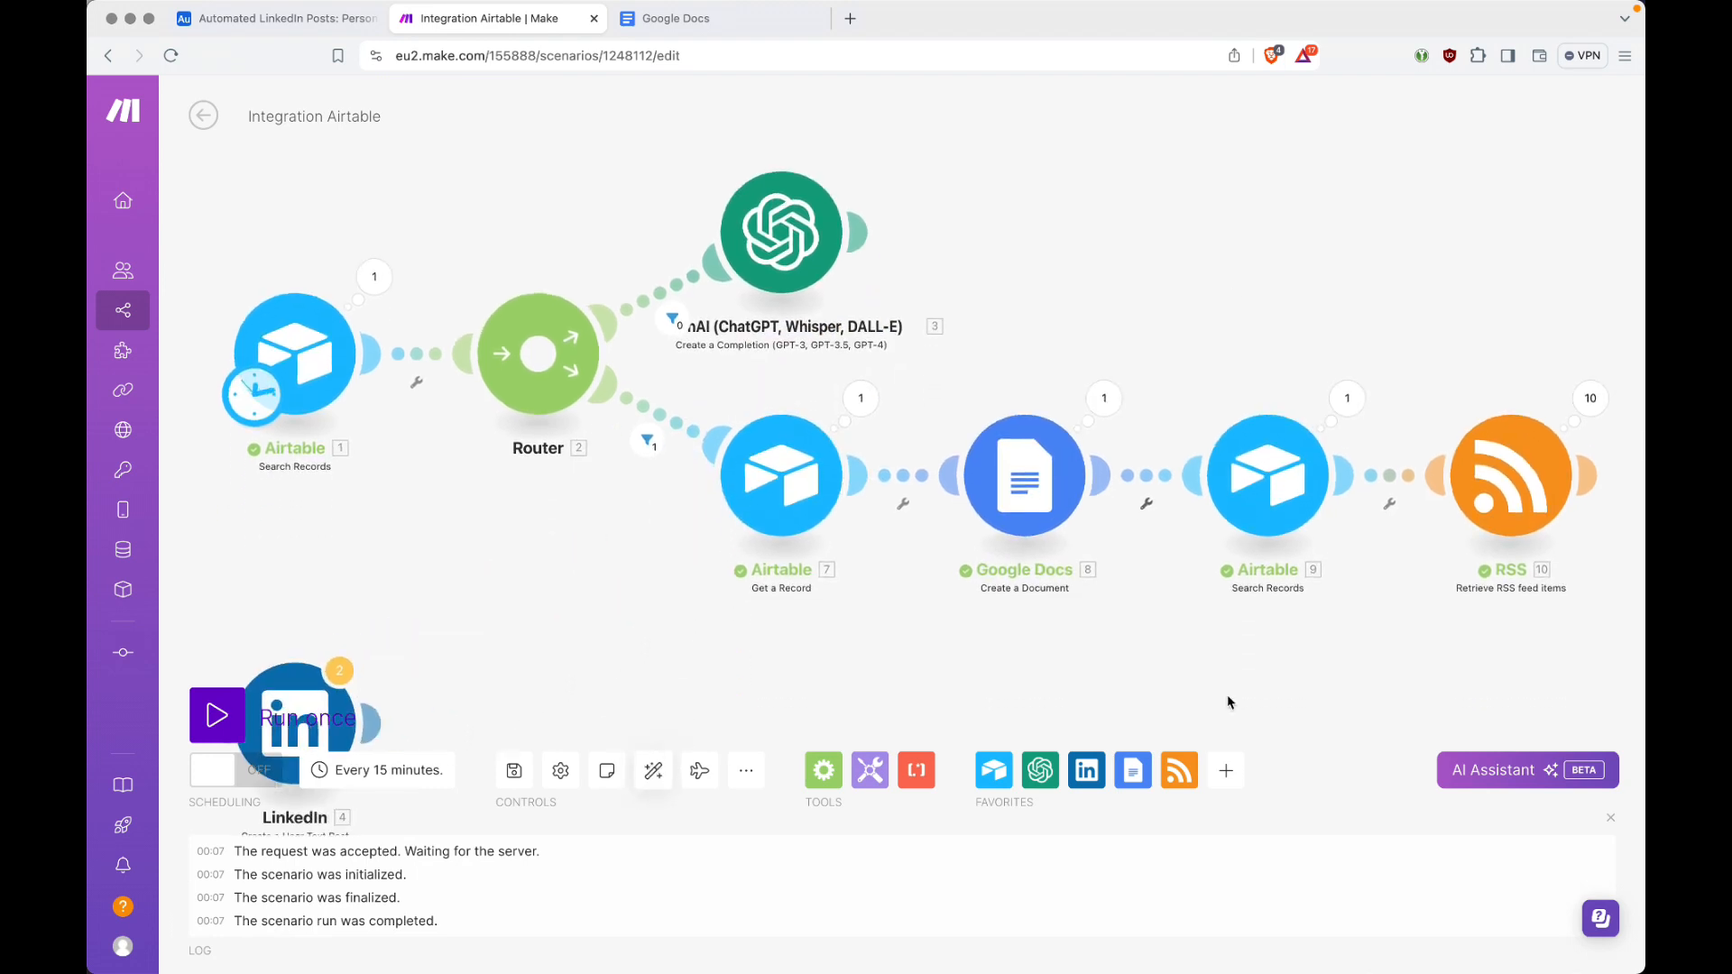
pyautogui.click(1592, 479)
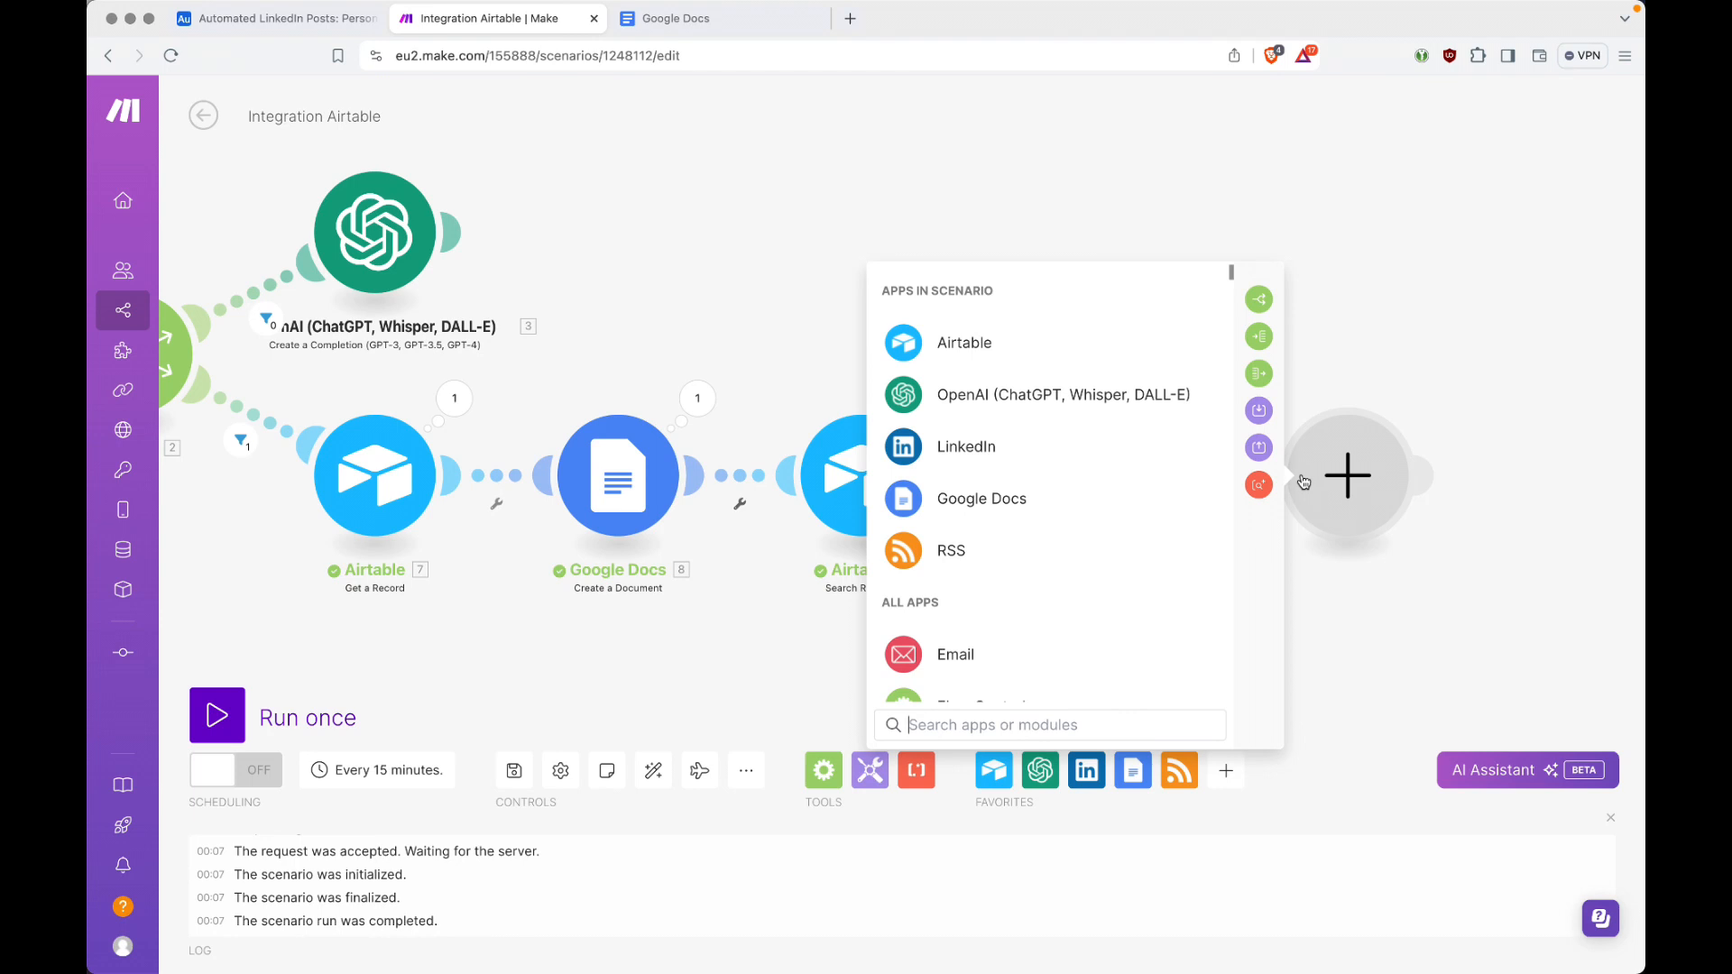
pyautogui.write('text')
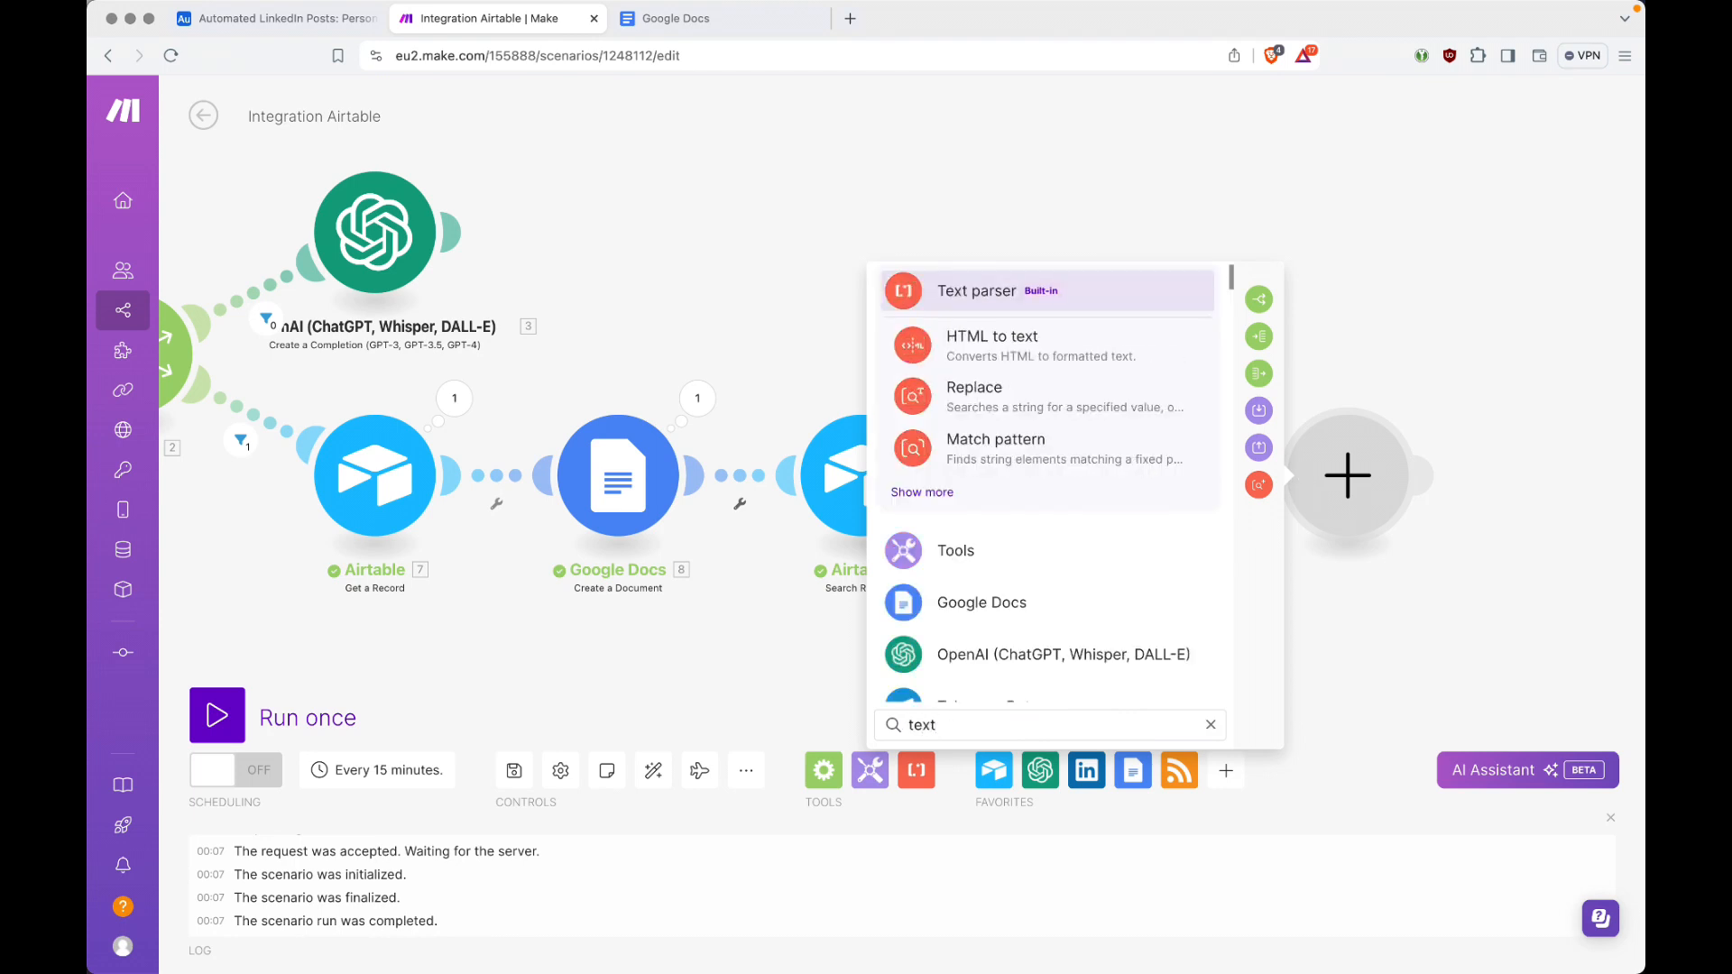
pyautogui.click(1072, 340)
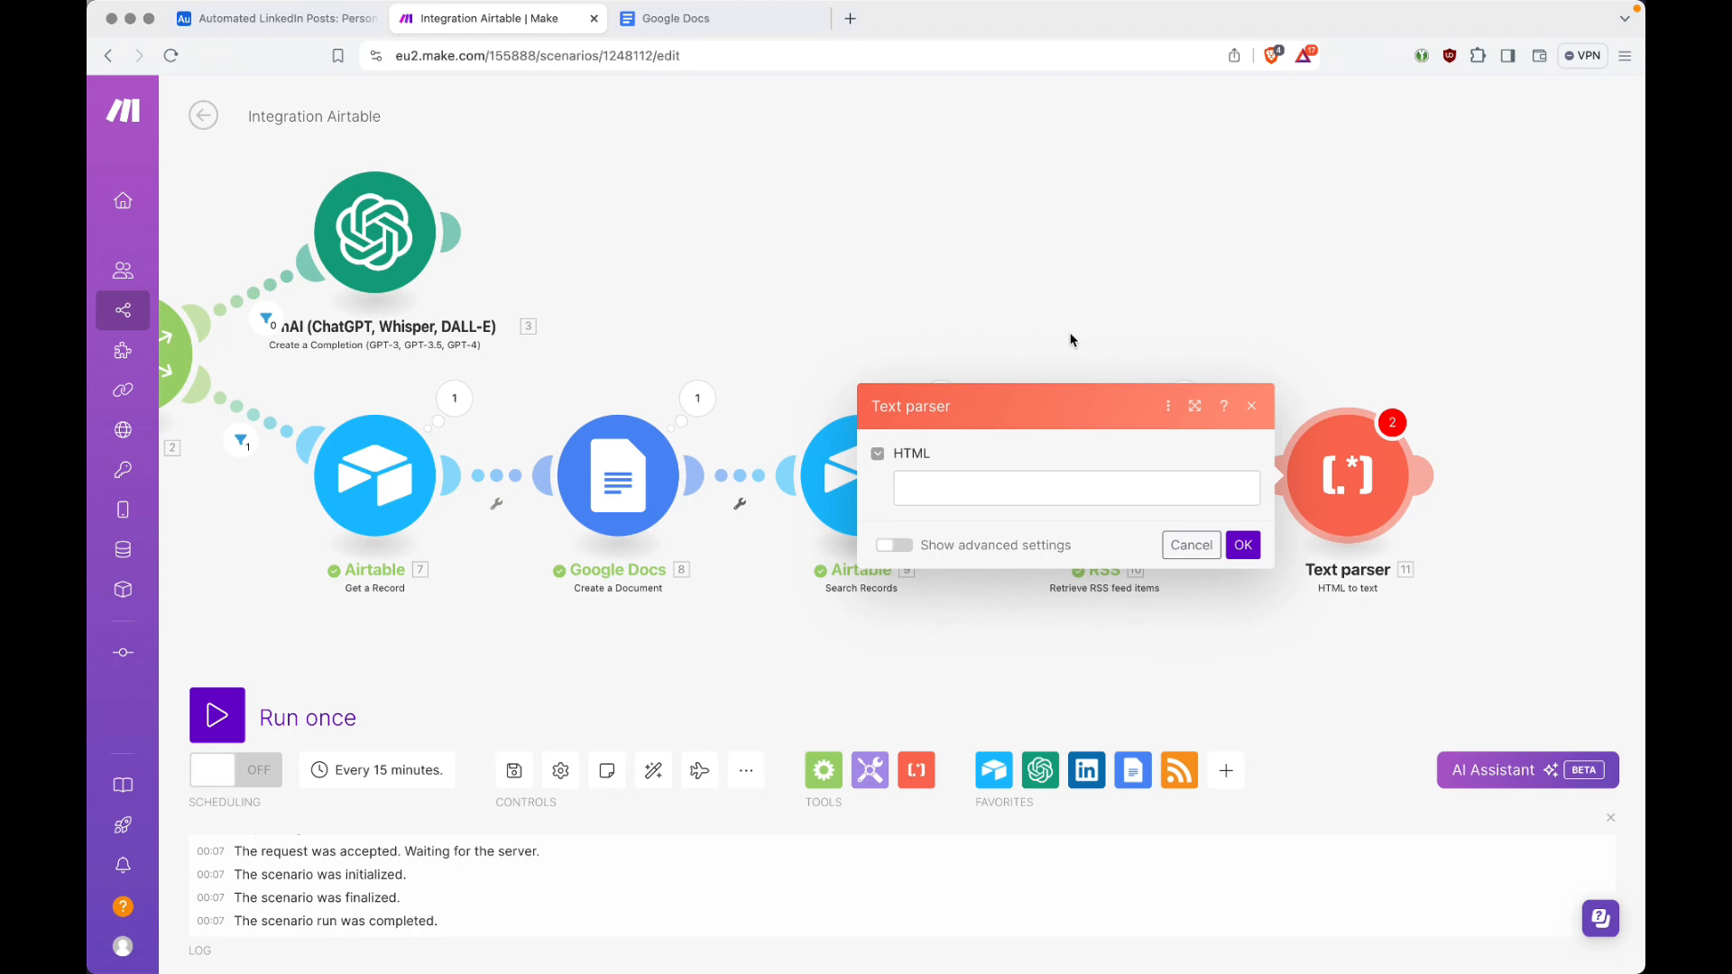
# Step: Map the RSS item's description into the Text parser's HTML input and save the module
pyautogui.click(1089, 495)
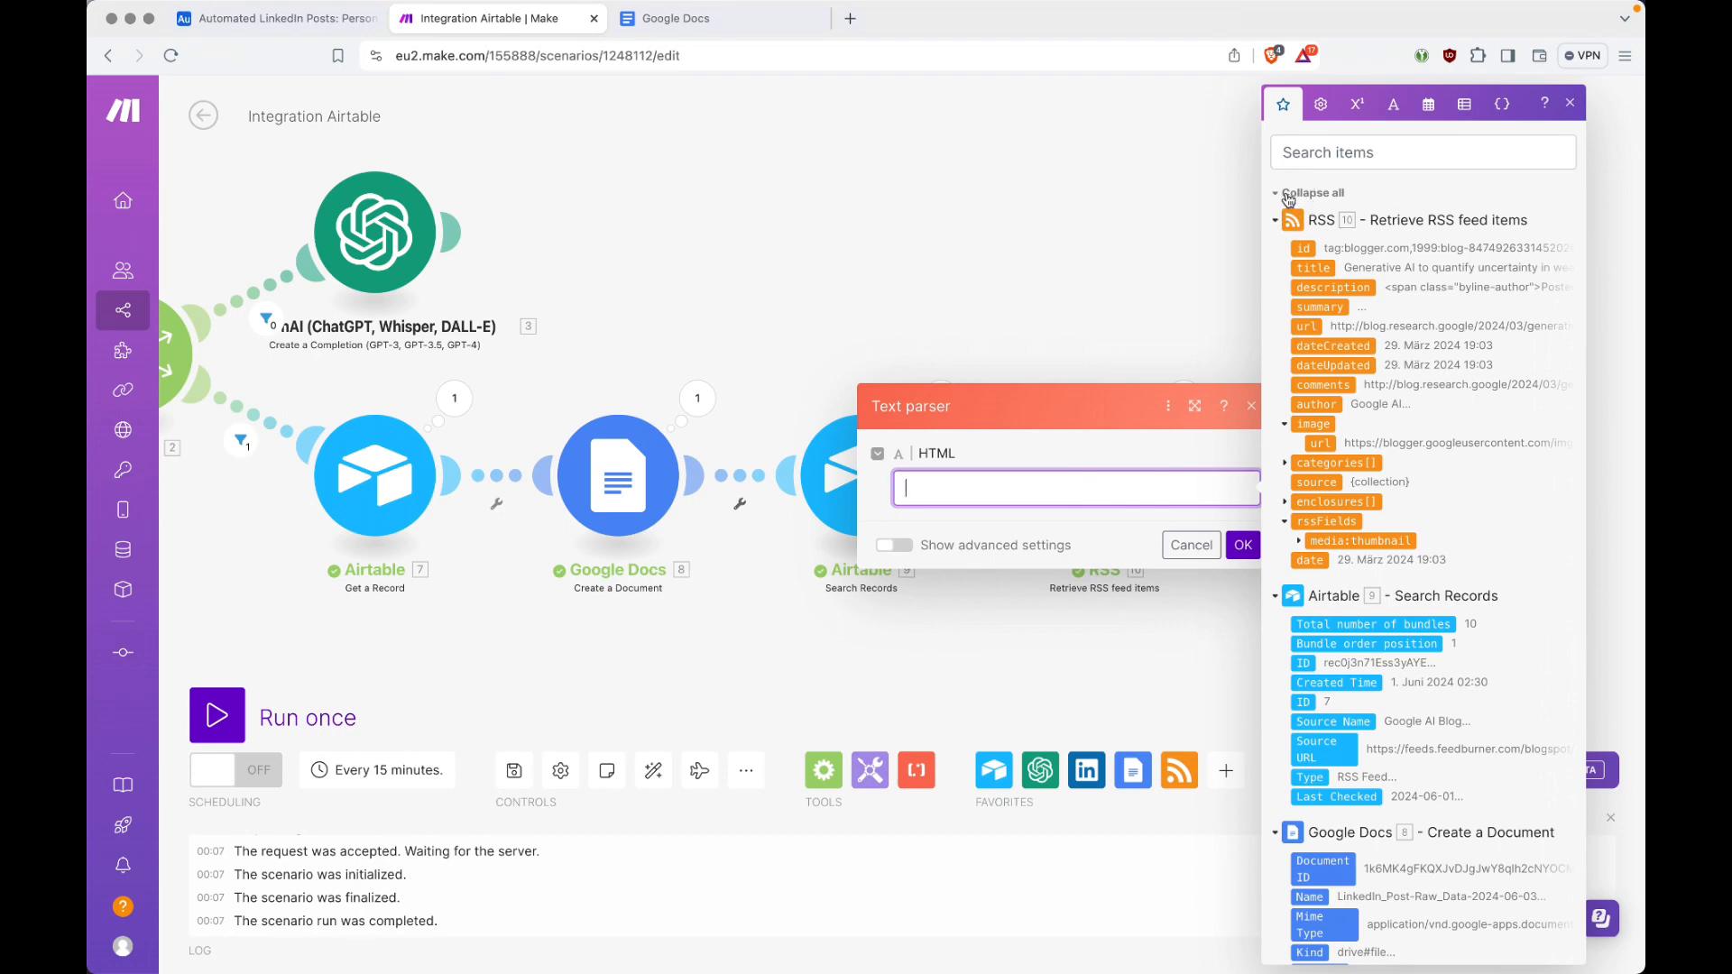
pyautogui.click(1300, 194)
pyautogui.click(1276, 480)
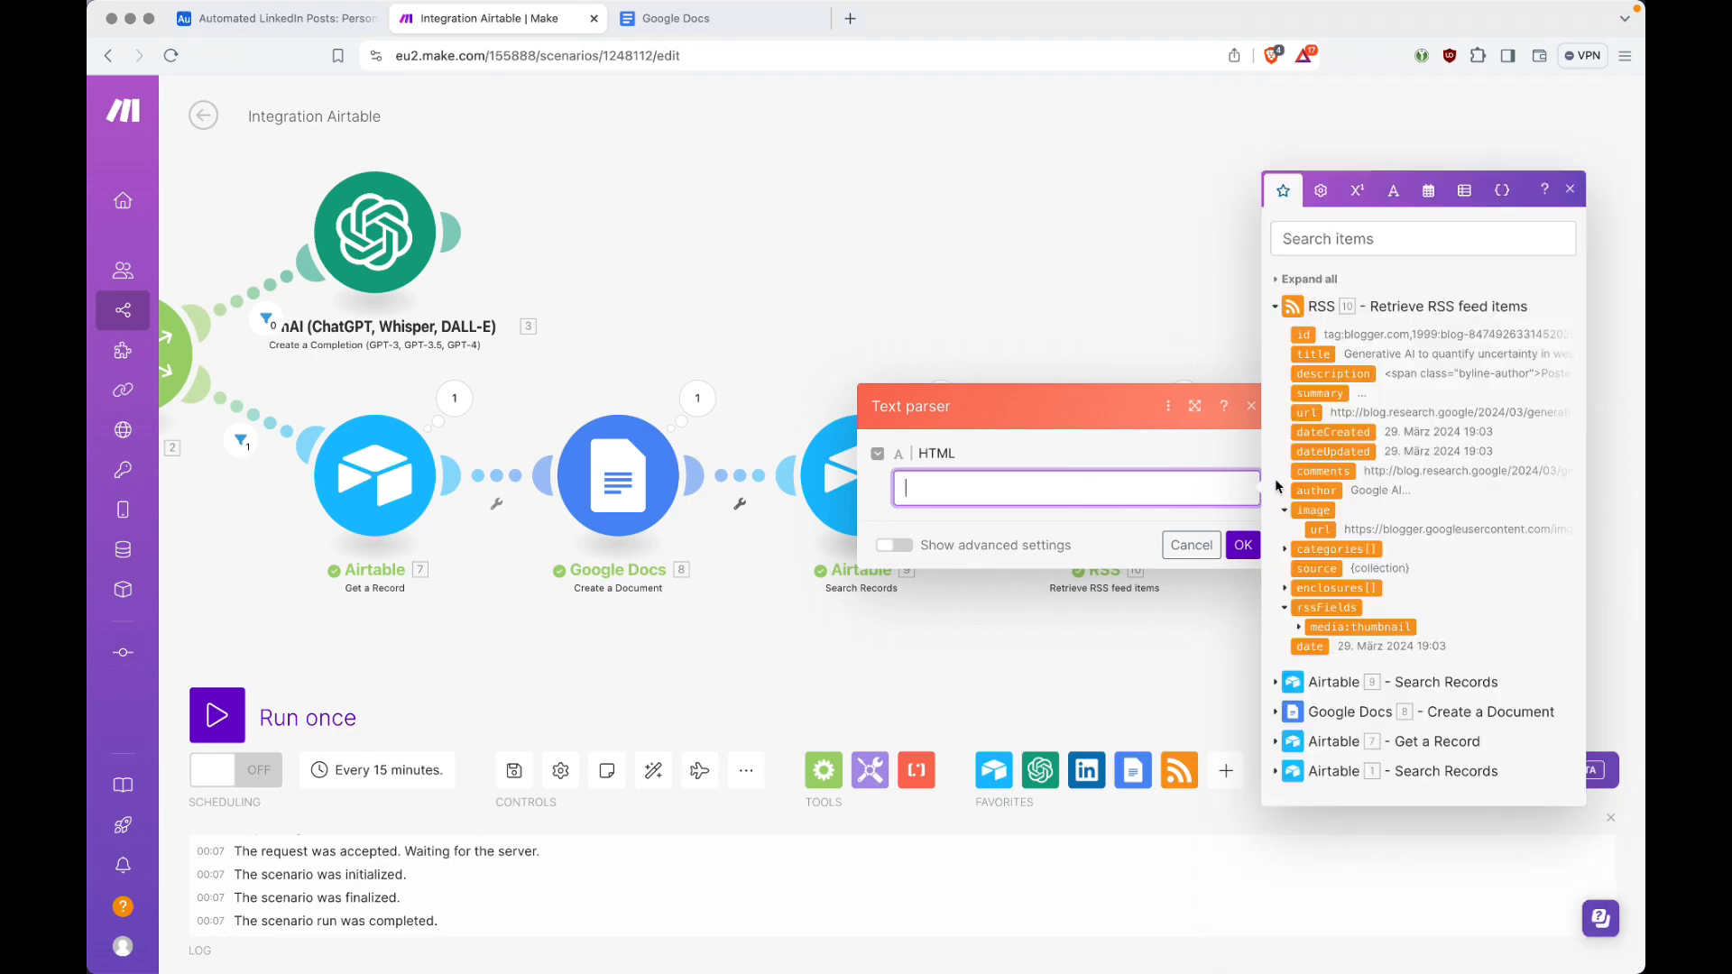
pyautogui.click(1354, 375)
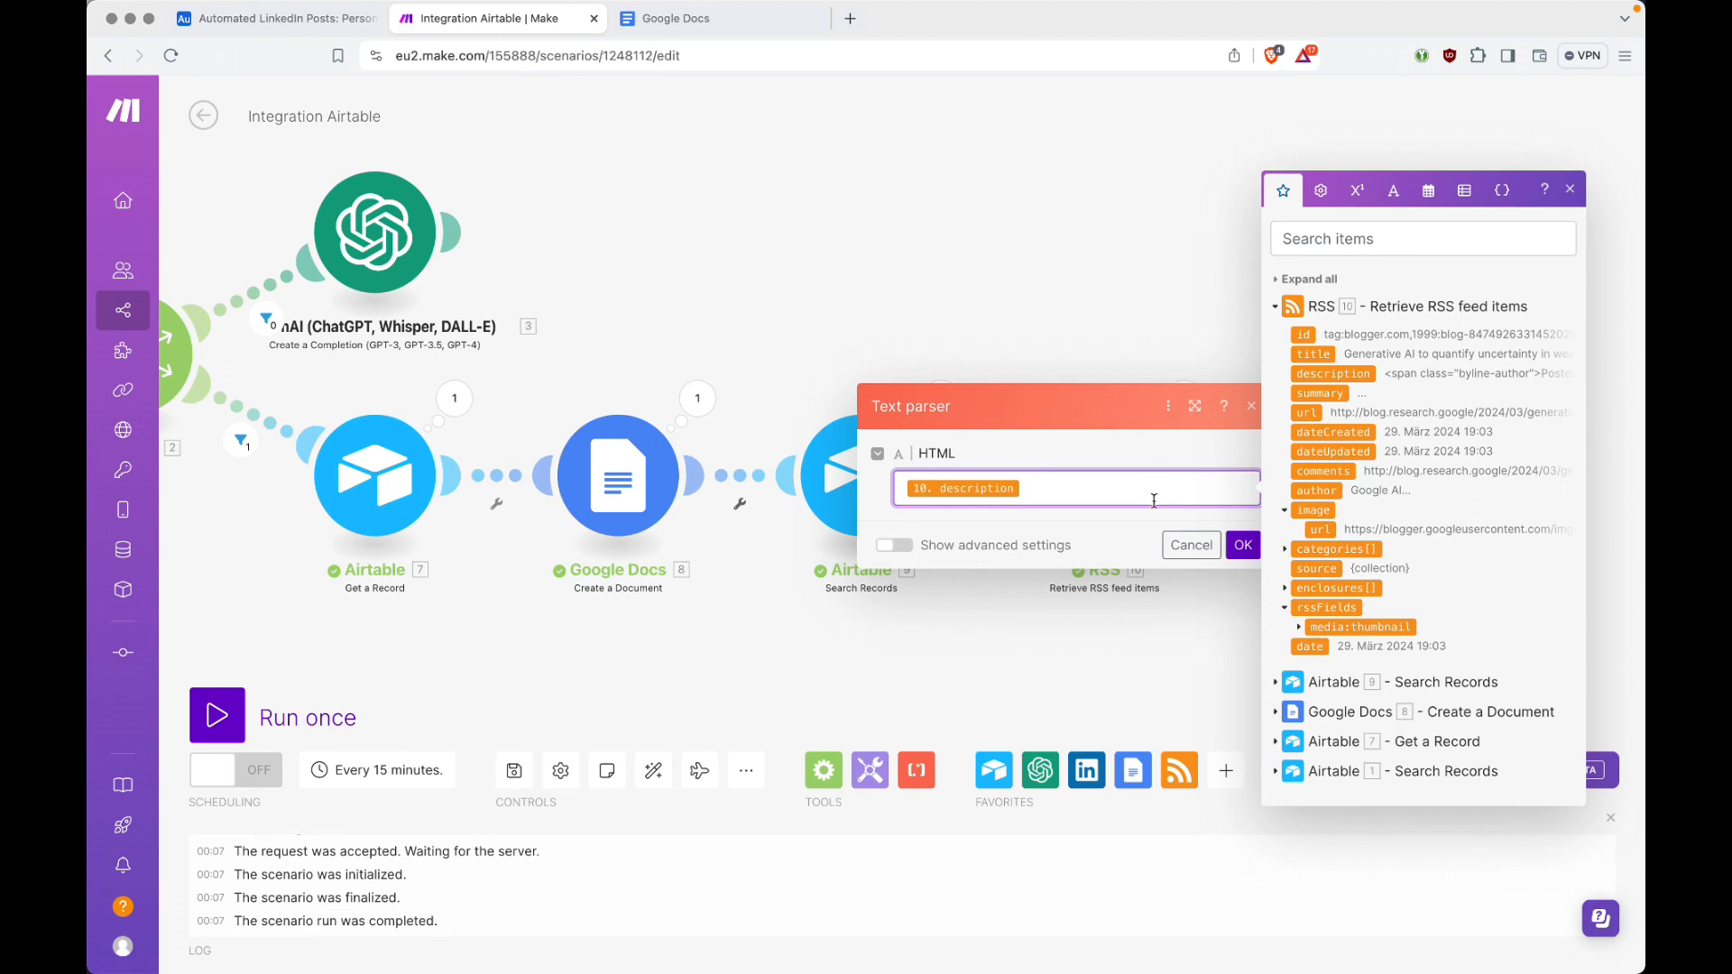
pyautogui.click(1243, 546)
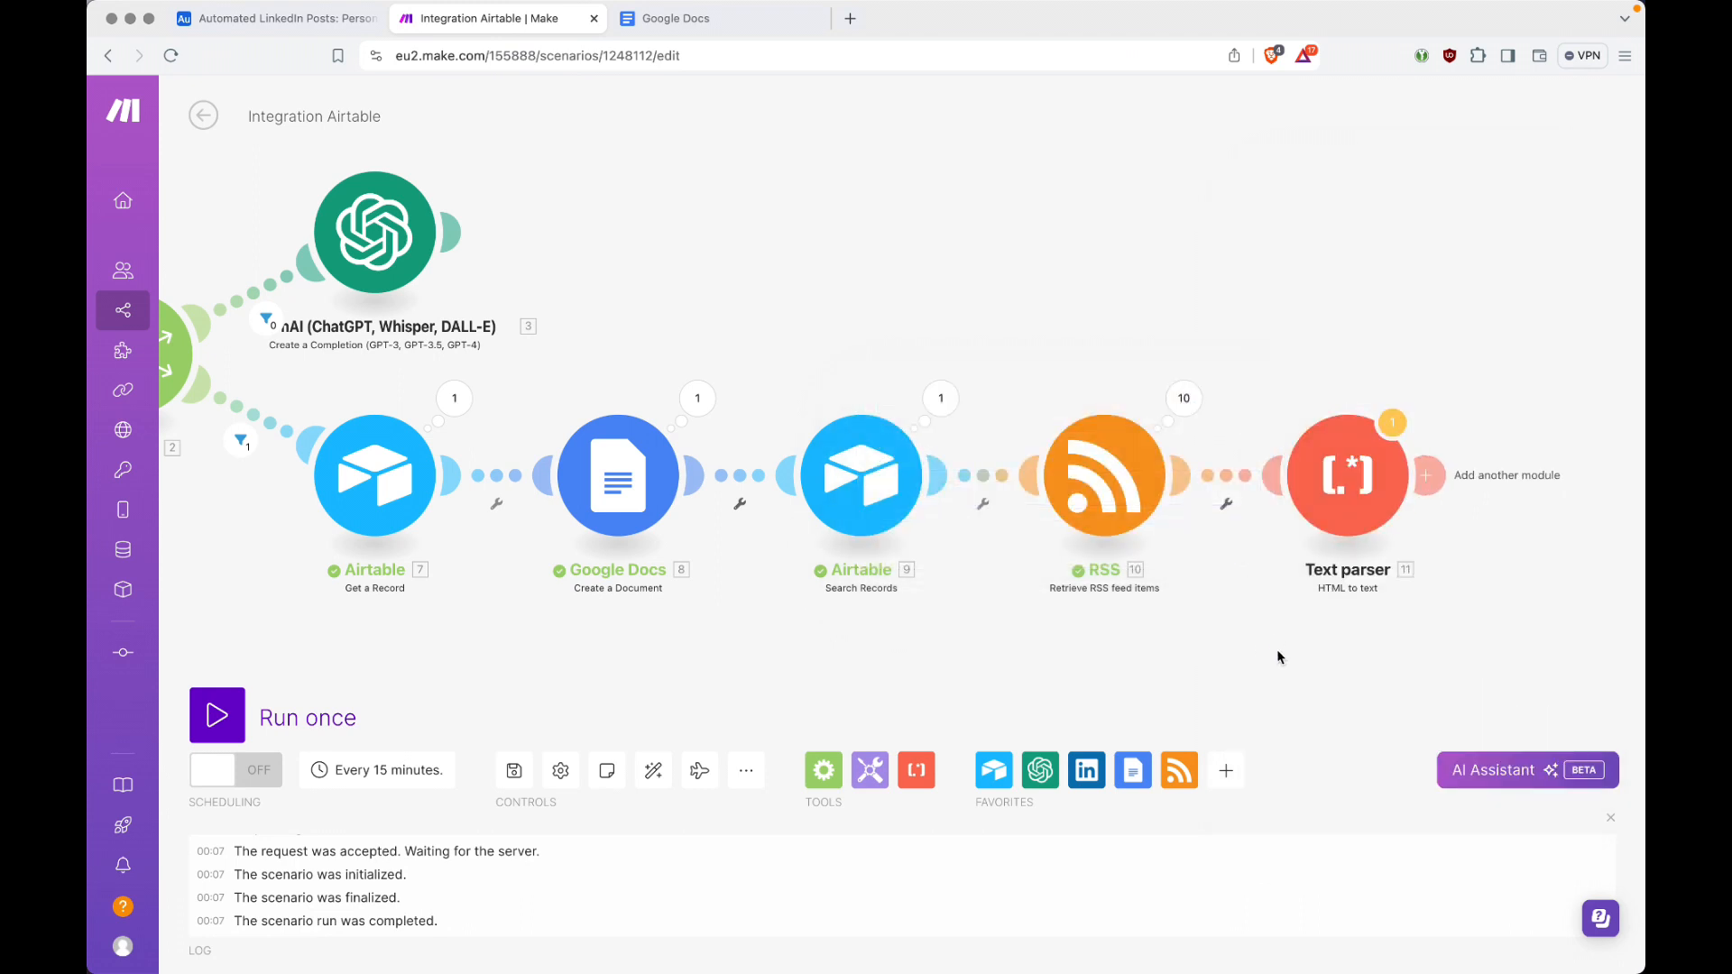
# Step: Auto-align the scenario and add a Google Docs Insert a Paragraph to a Document module after the Text parser
pyautogui.click(654, 770)
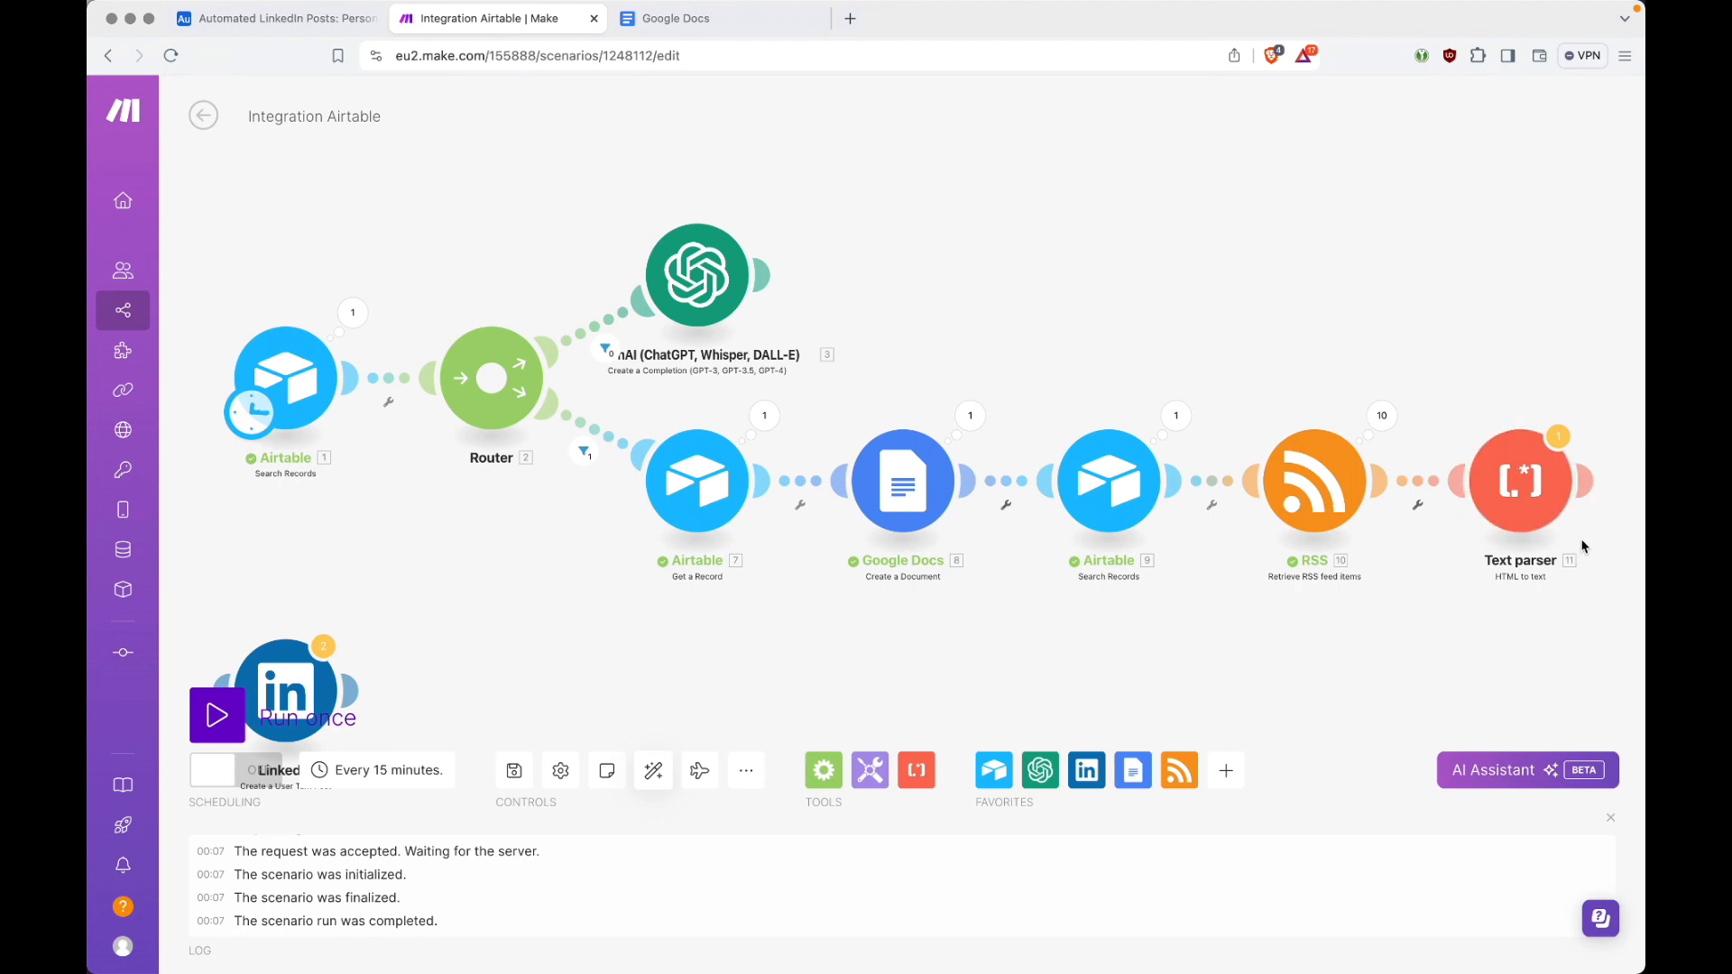
pyautogui.click(1588, 483)
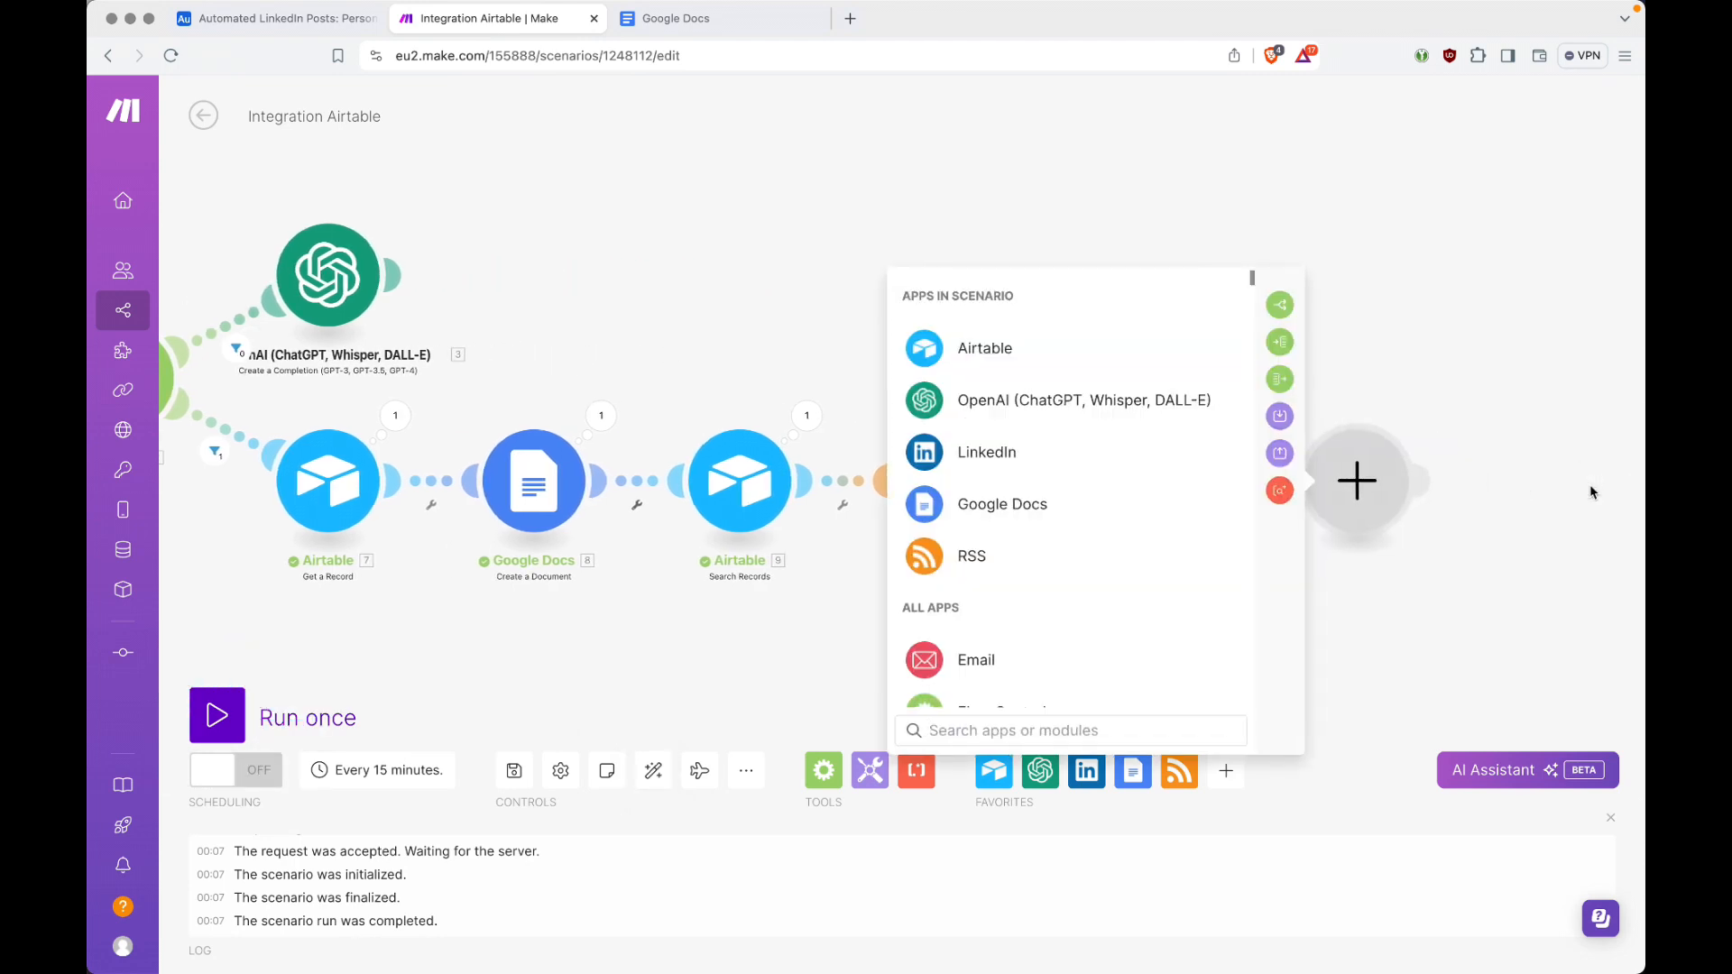
pyautogui.click(993, 512)
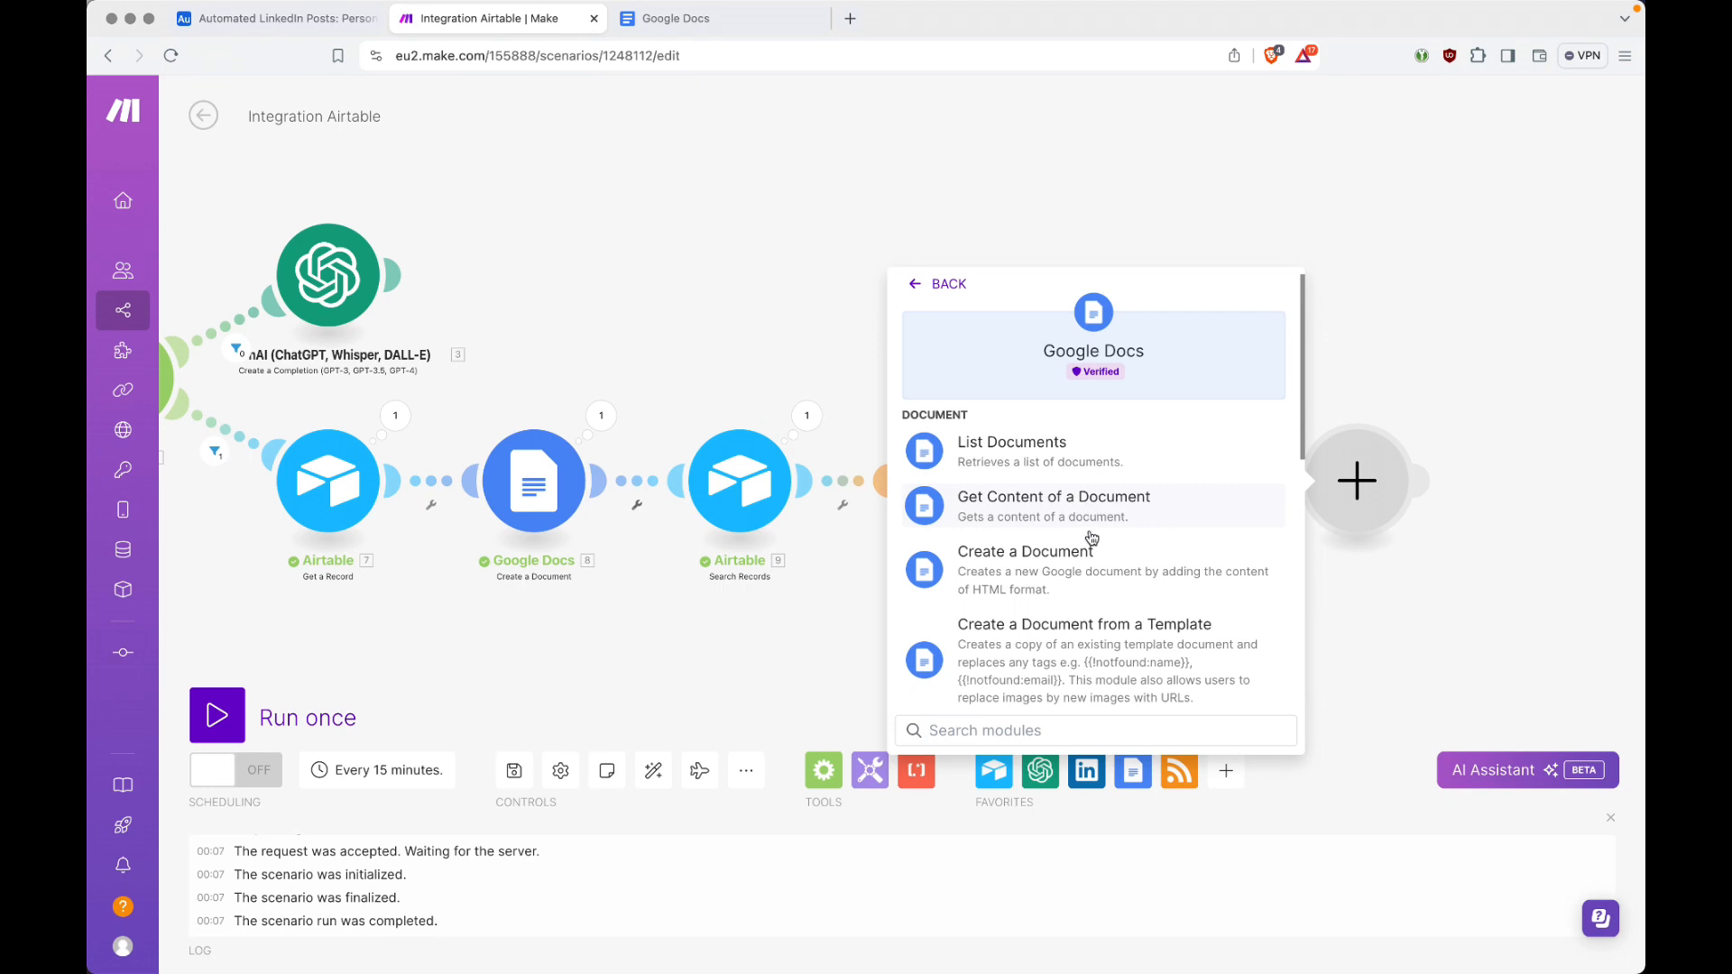
pyautogui.scroll(-4, 1089, 537)
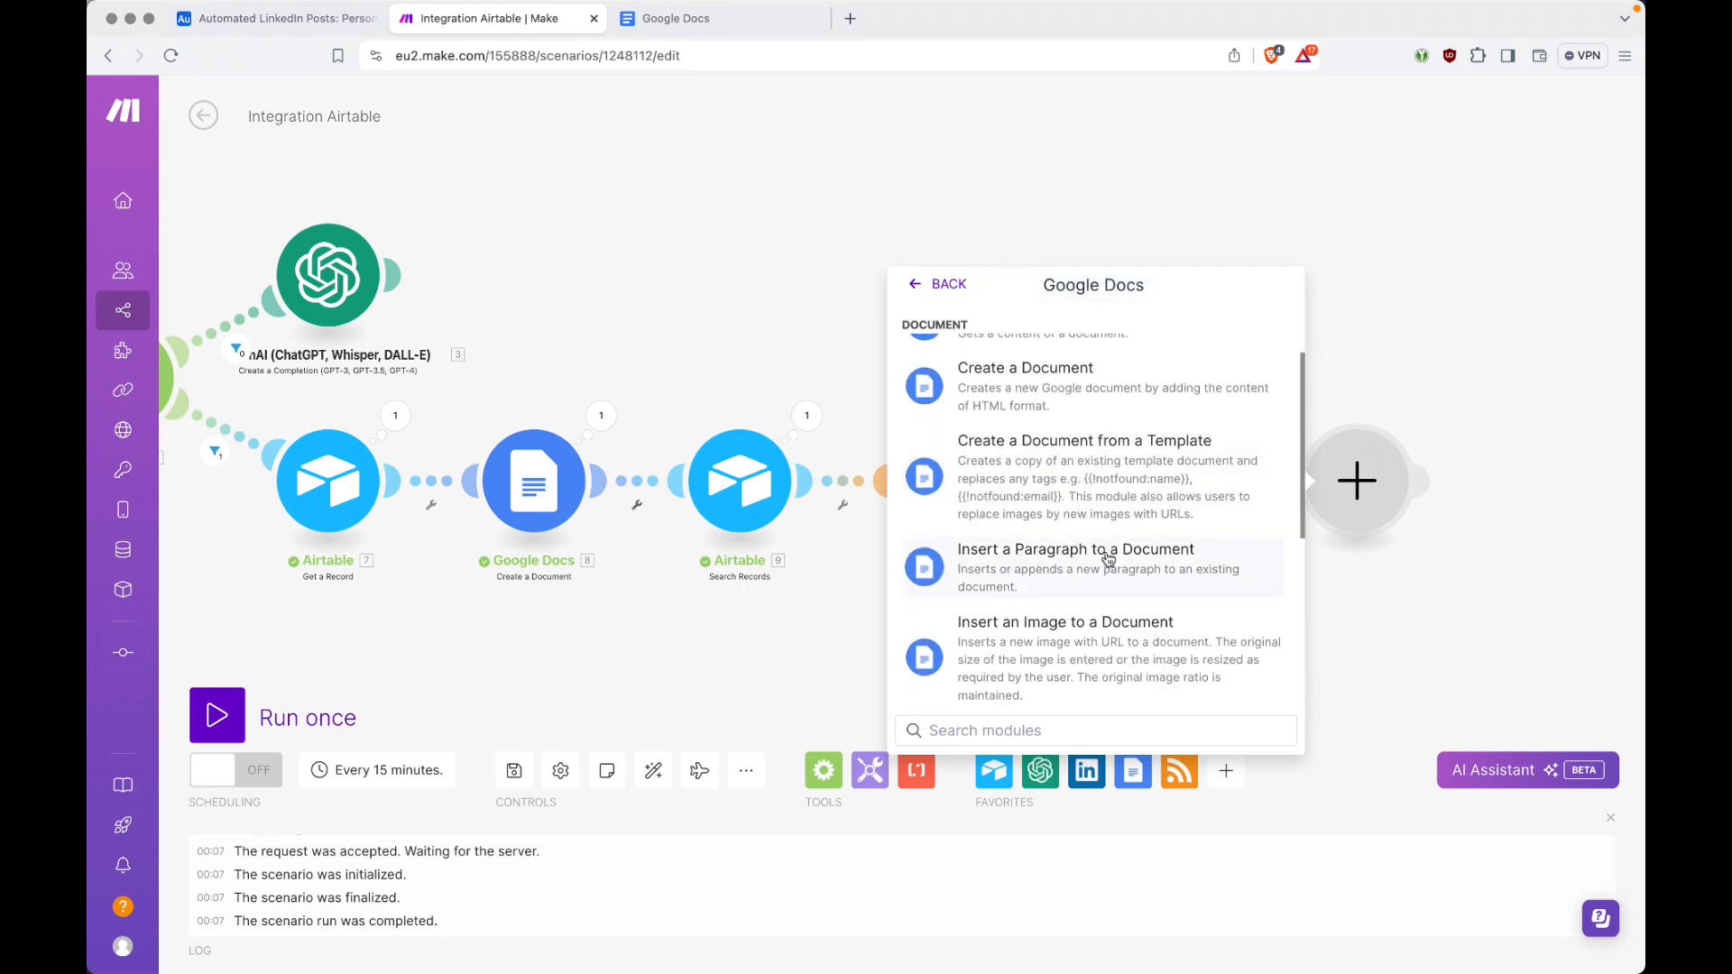
pyautogui.click(1109, 559)
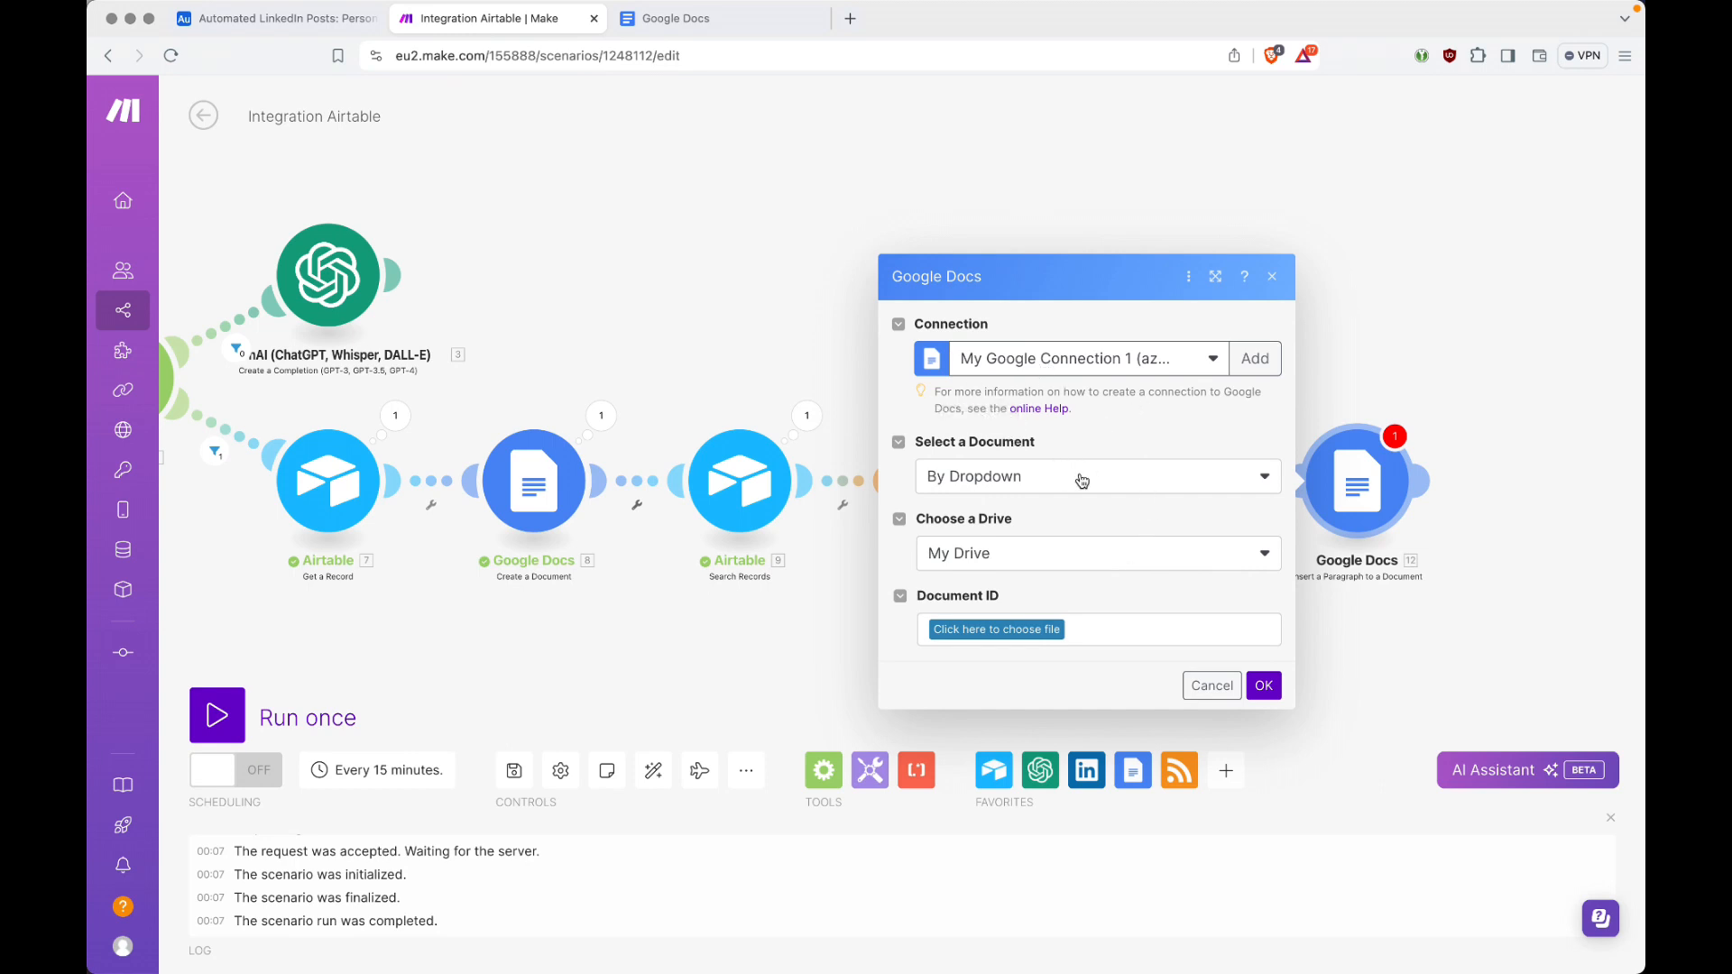
# Step: Set the new Google Docs module to select its document By Mapping, using the Document ID from the Create a Document module
pyautogui.click(1039, 479)
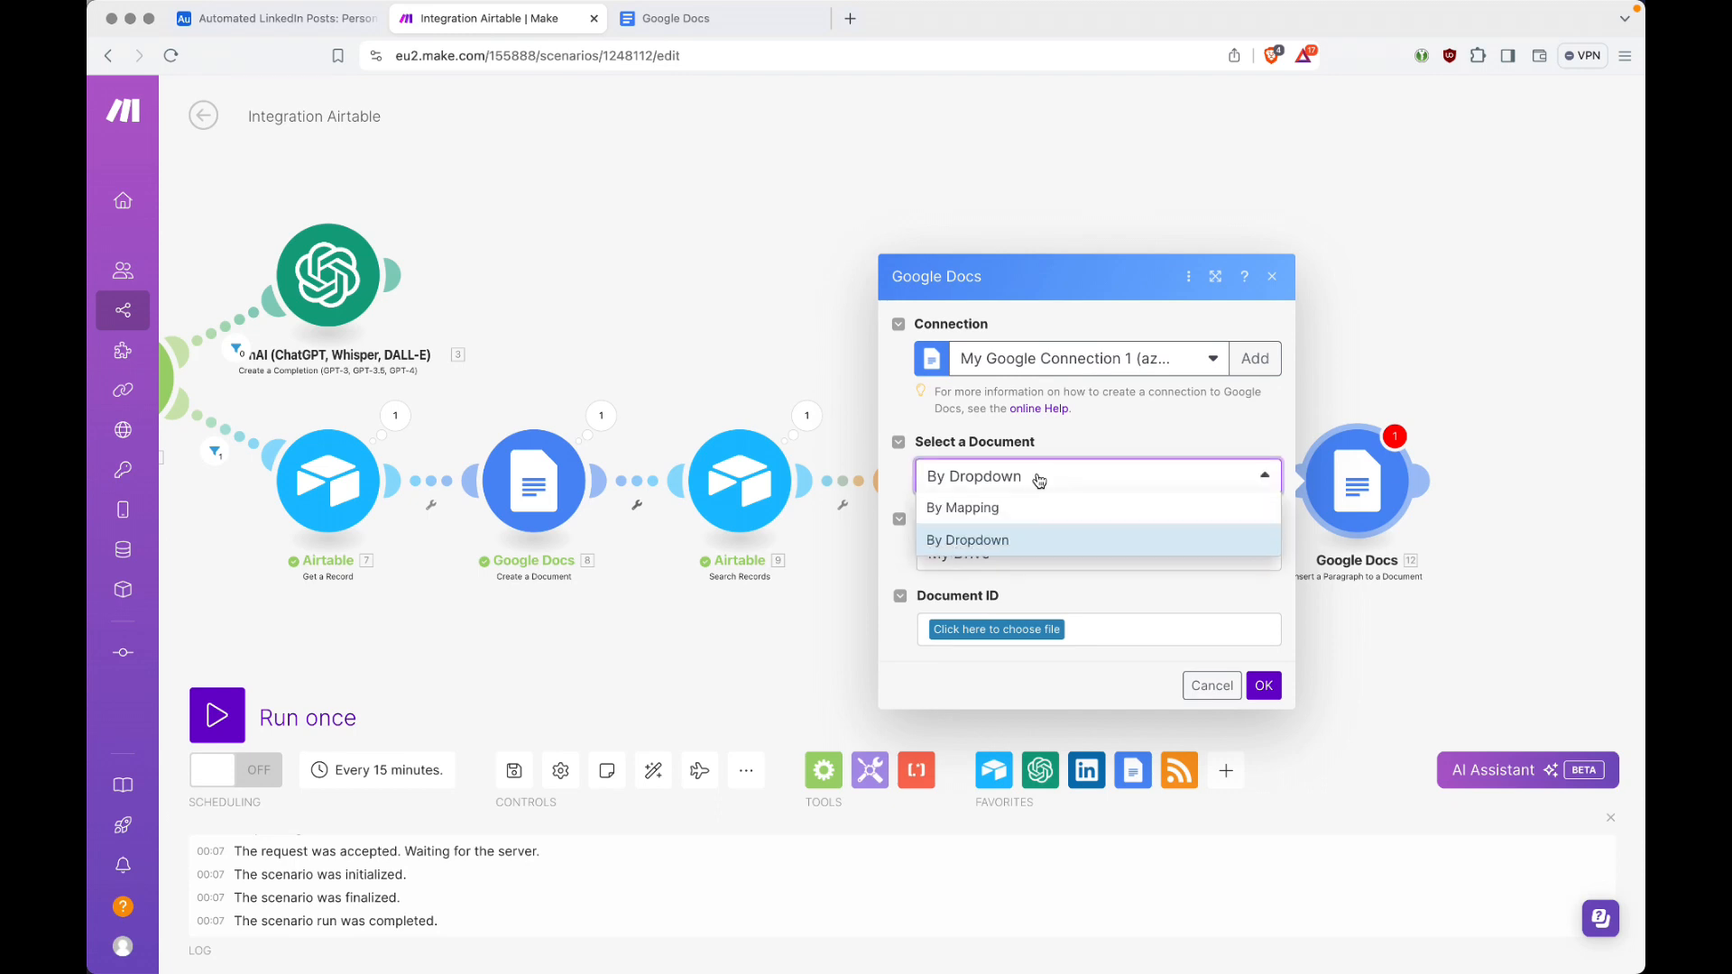
pyautogui.click(1036, 502)
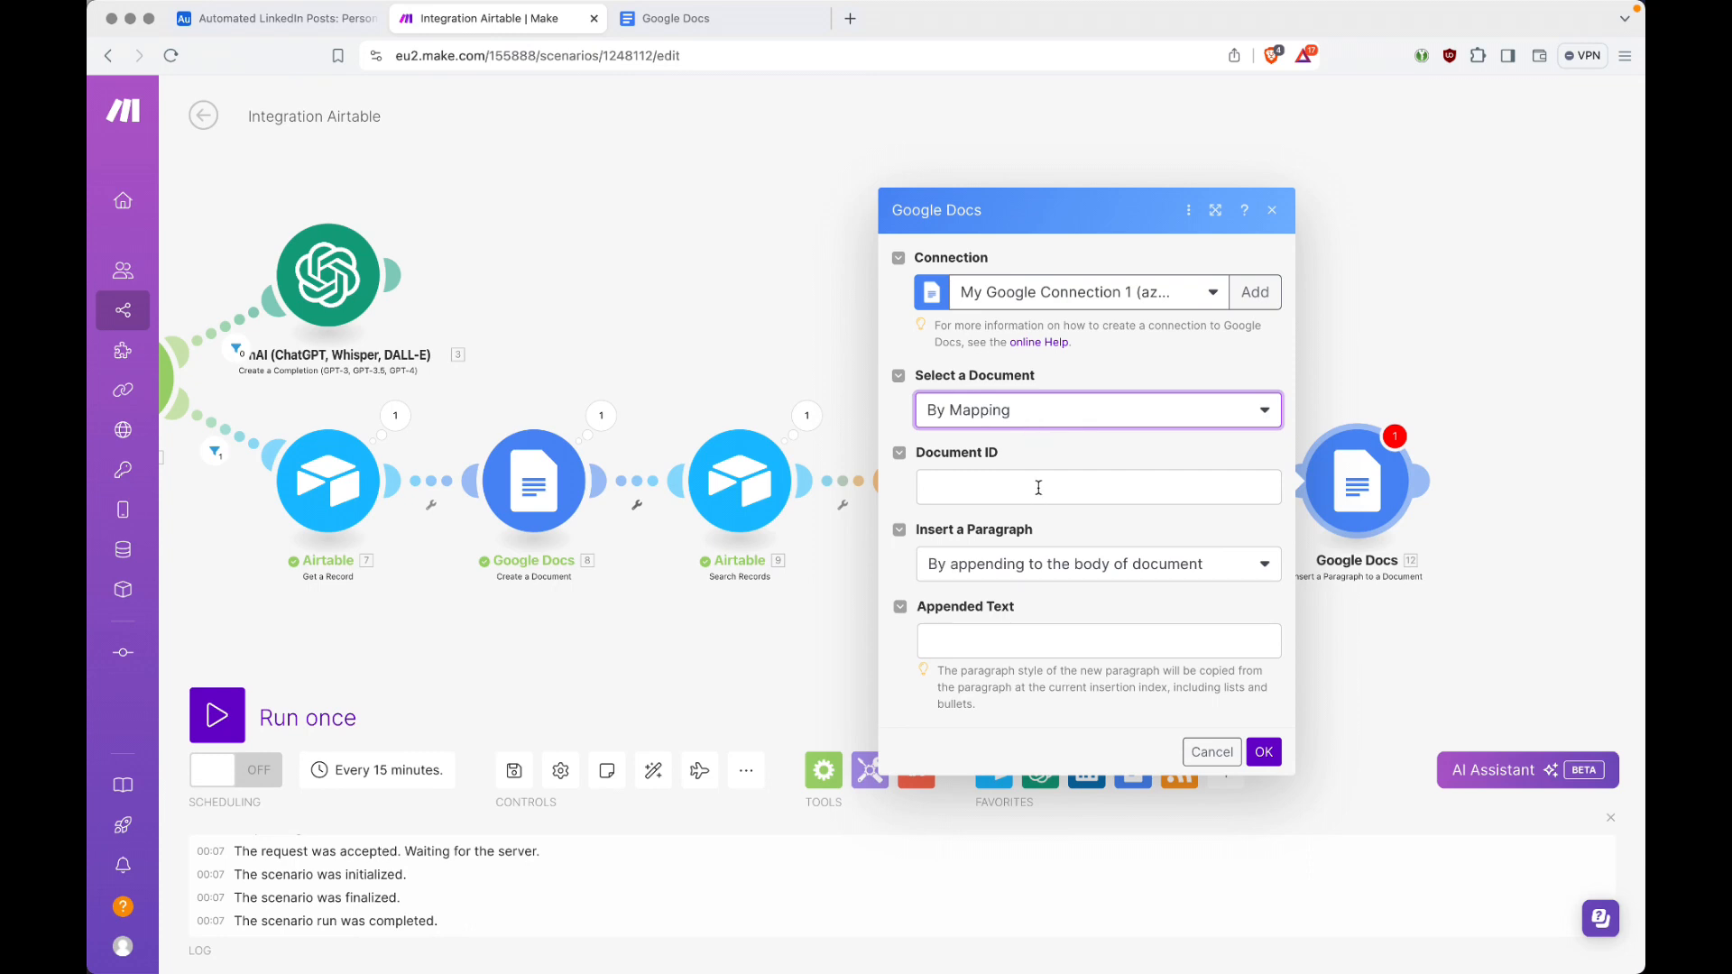
pyautogui.click(1038, 488)
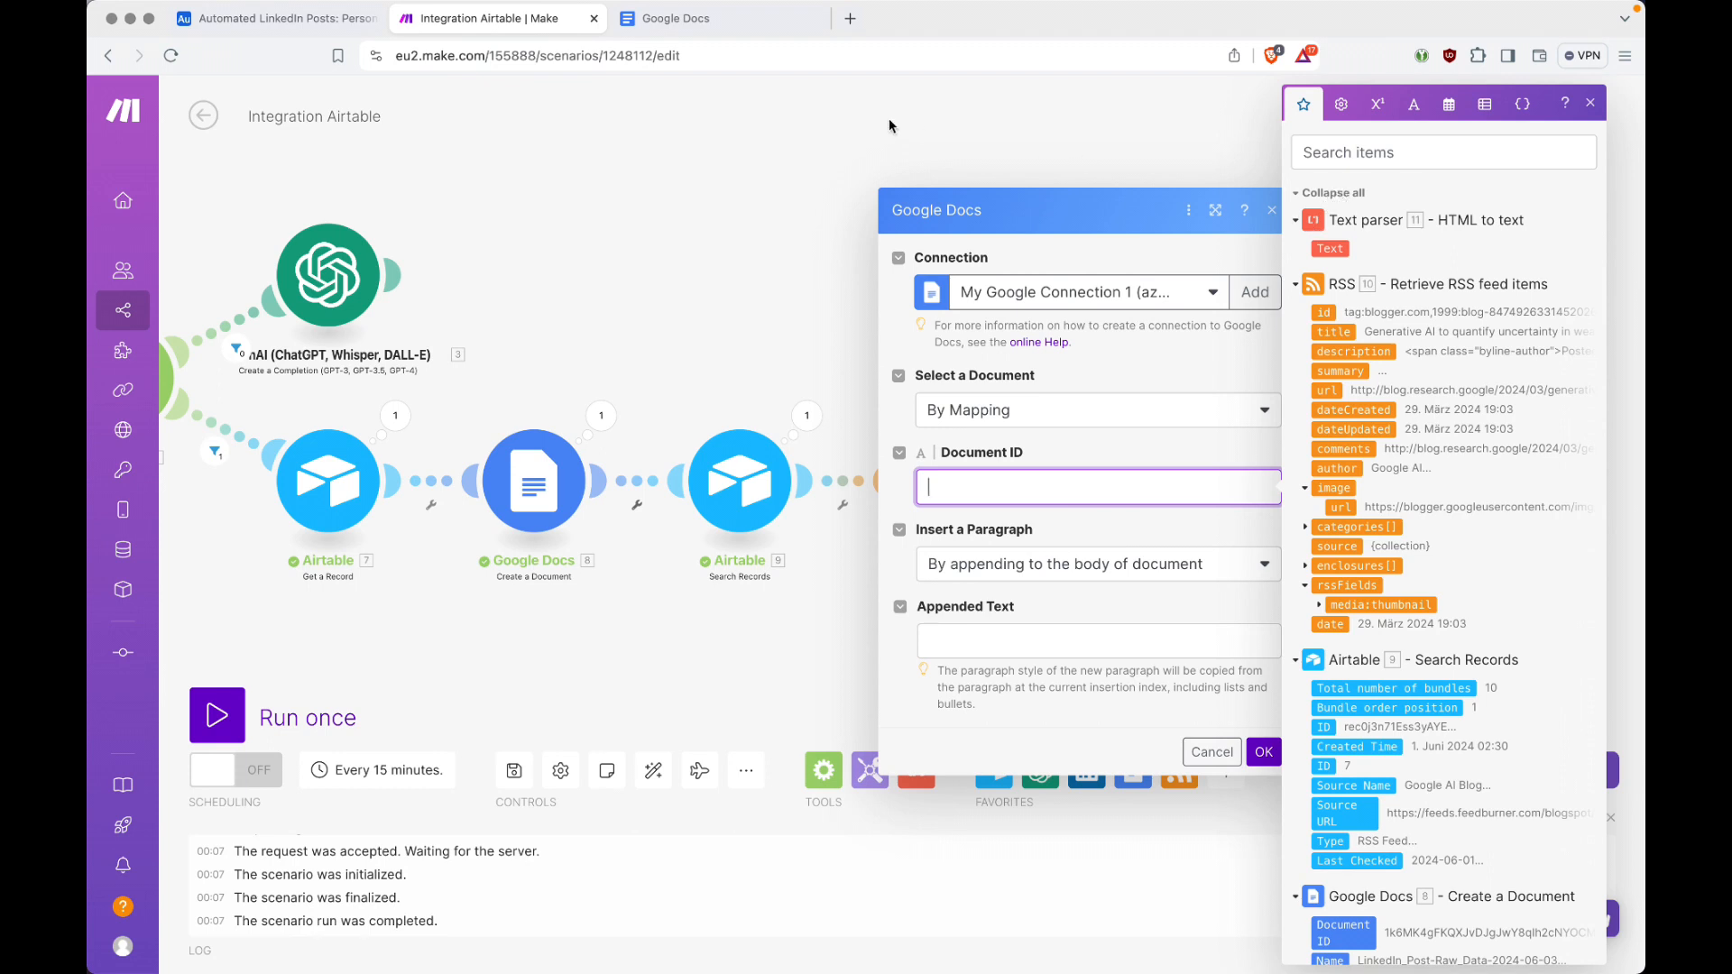
pyautogui.click(707, 20)
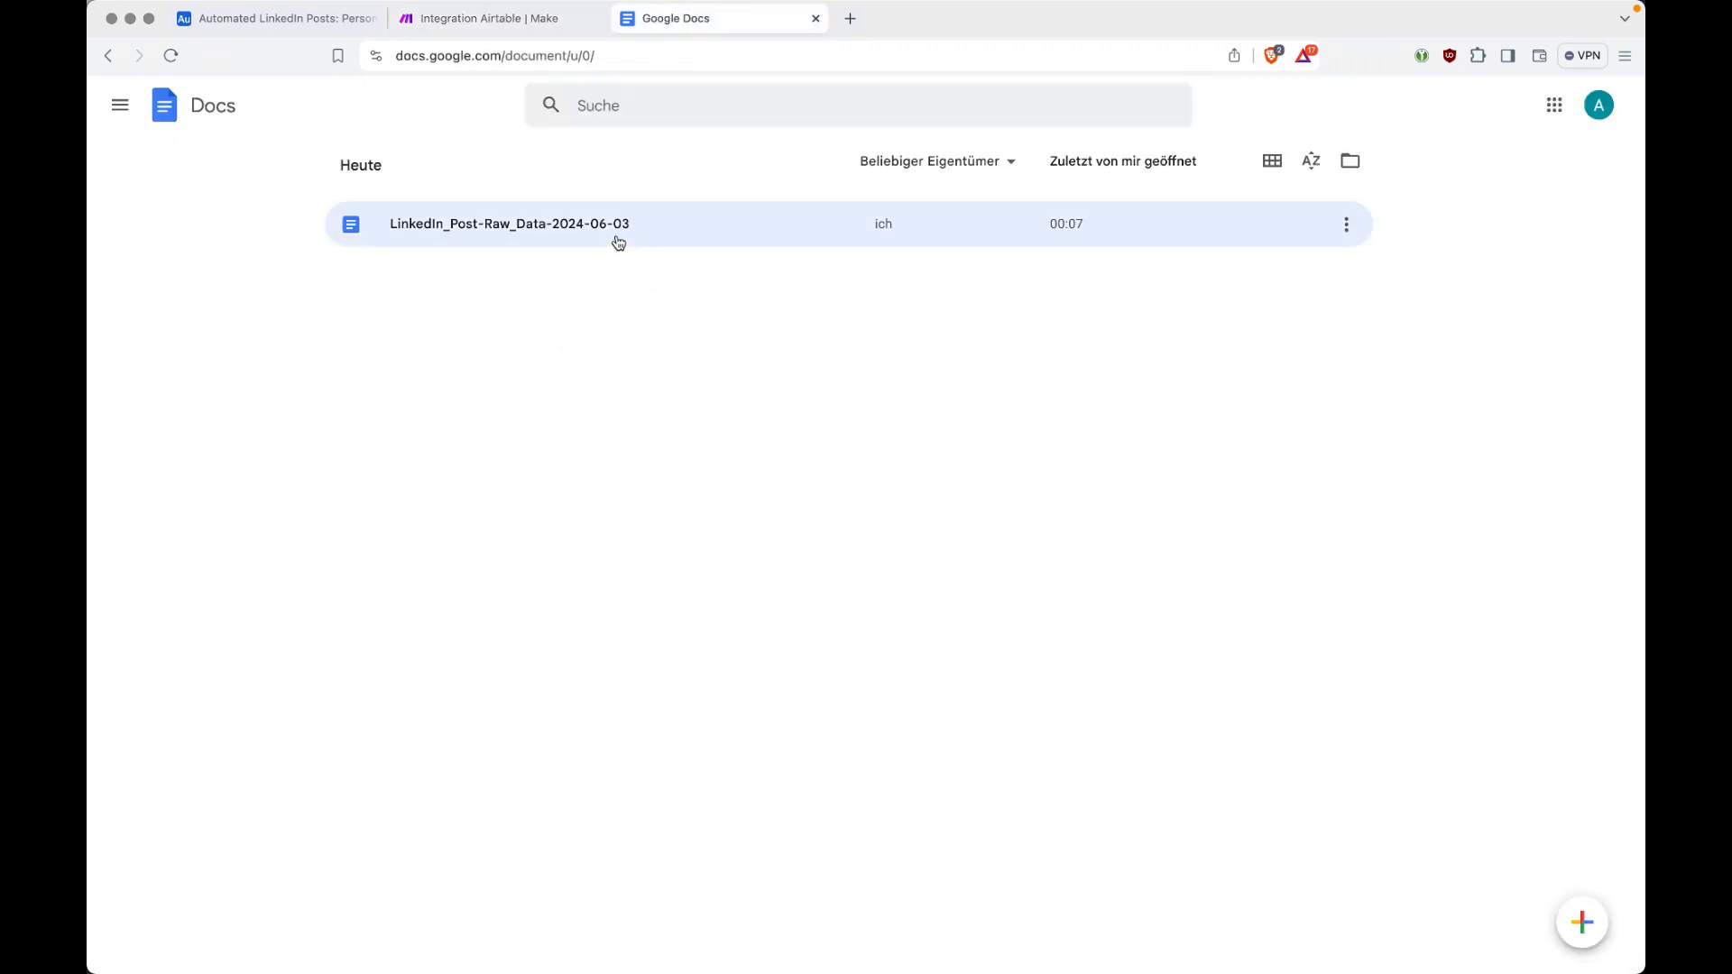
pyautogui.click(565, 18)
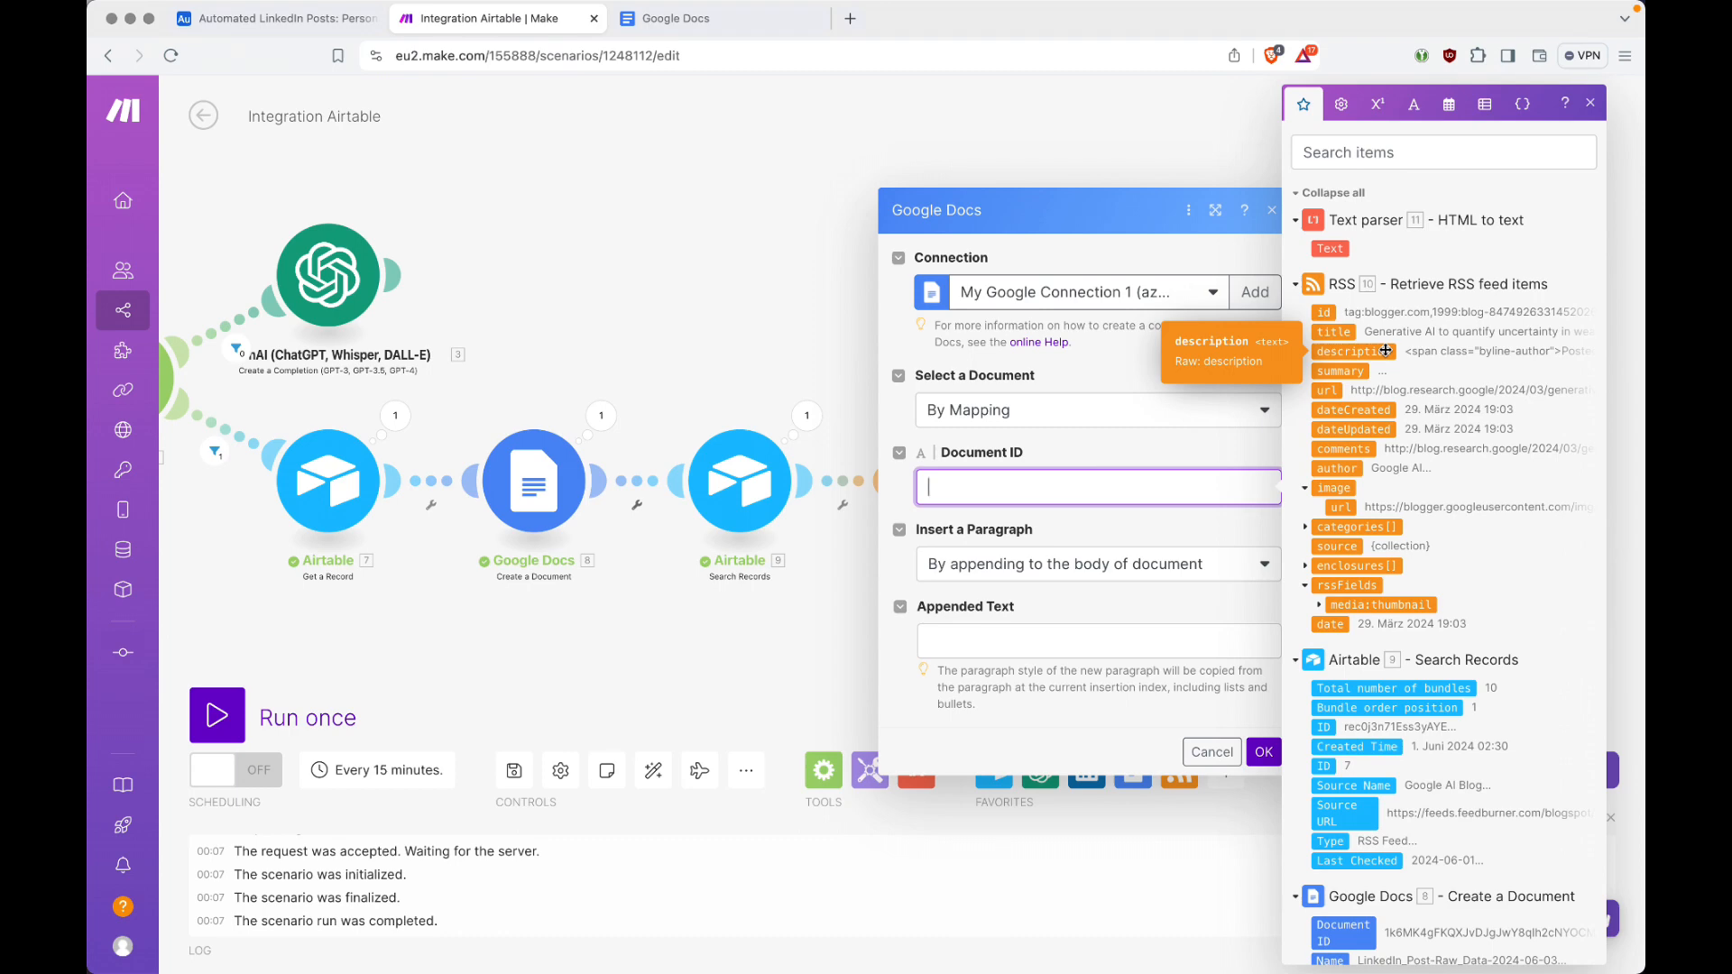
pyautogui.click(1323, 192)
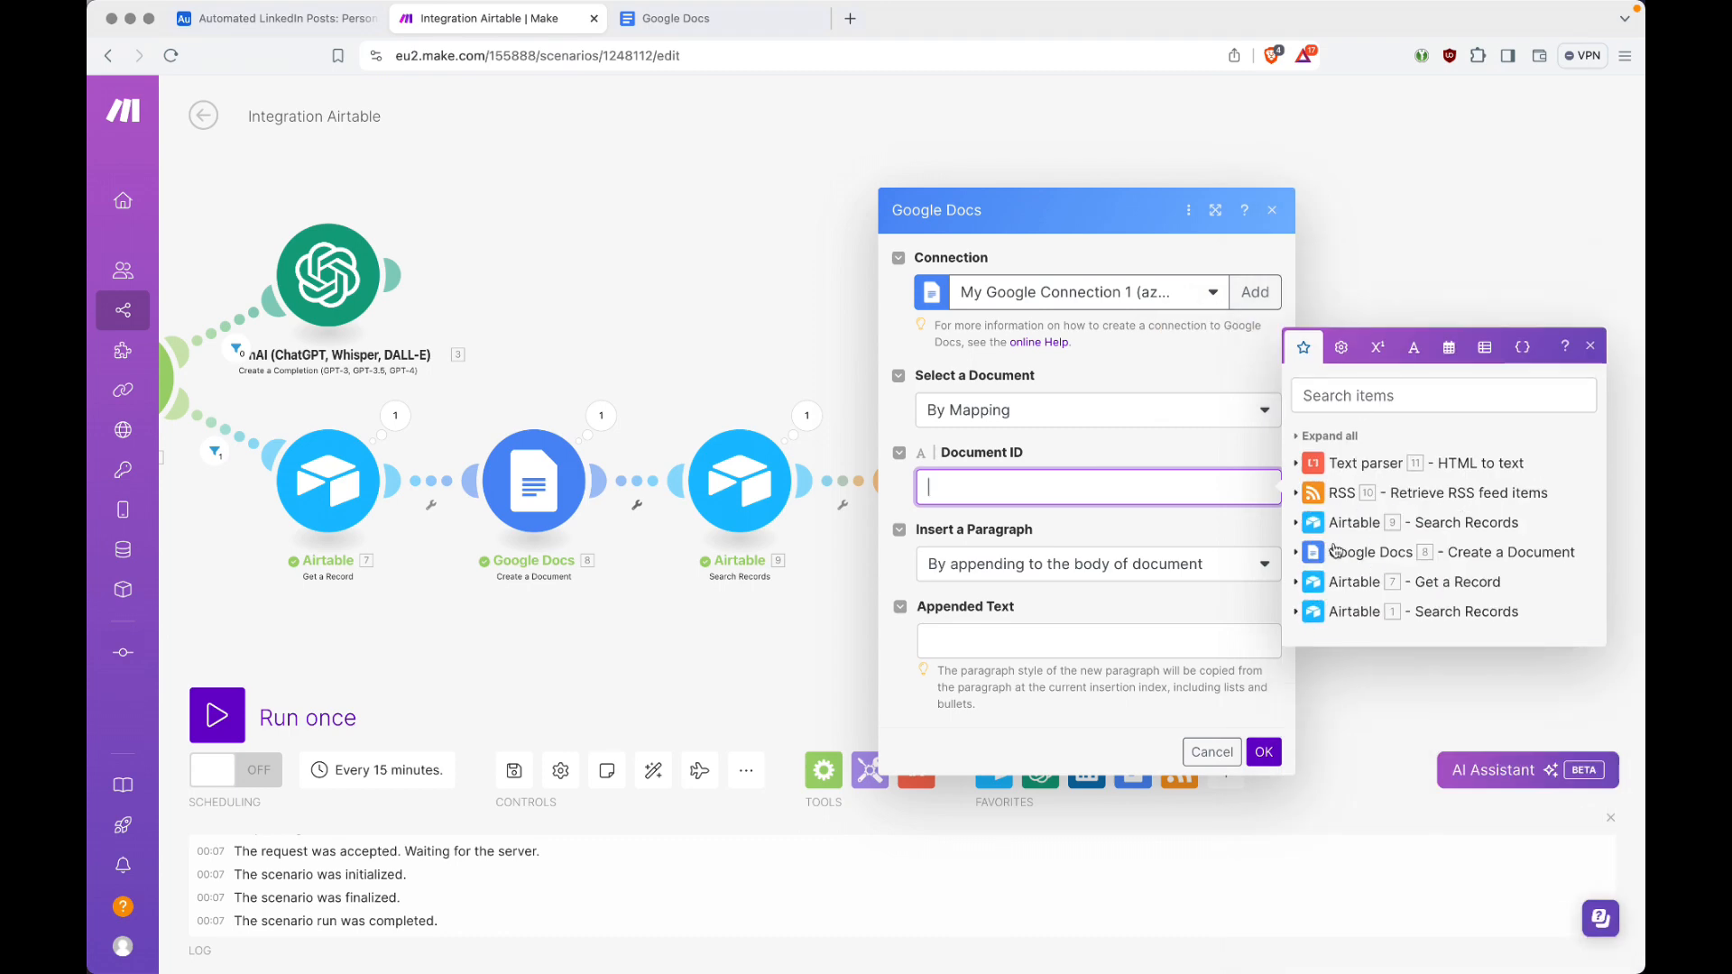
pyautogui.click(1296, 552)
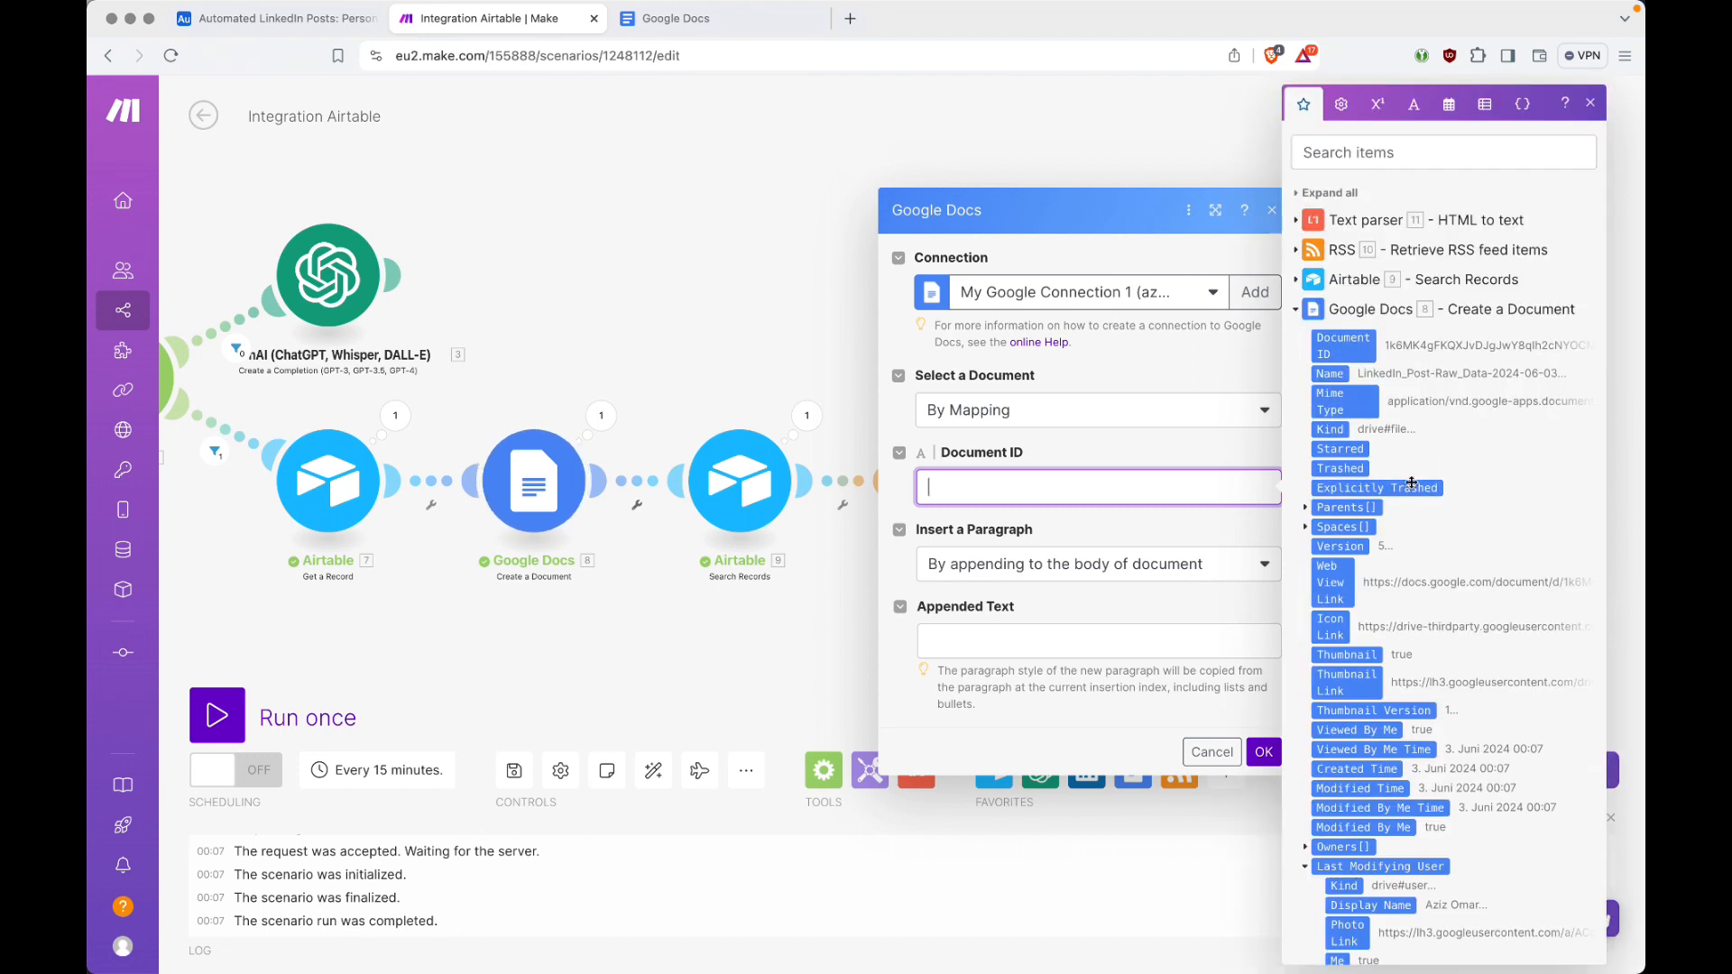
pyautogui.click(1352, 355)
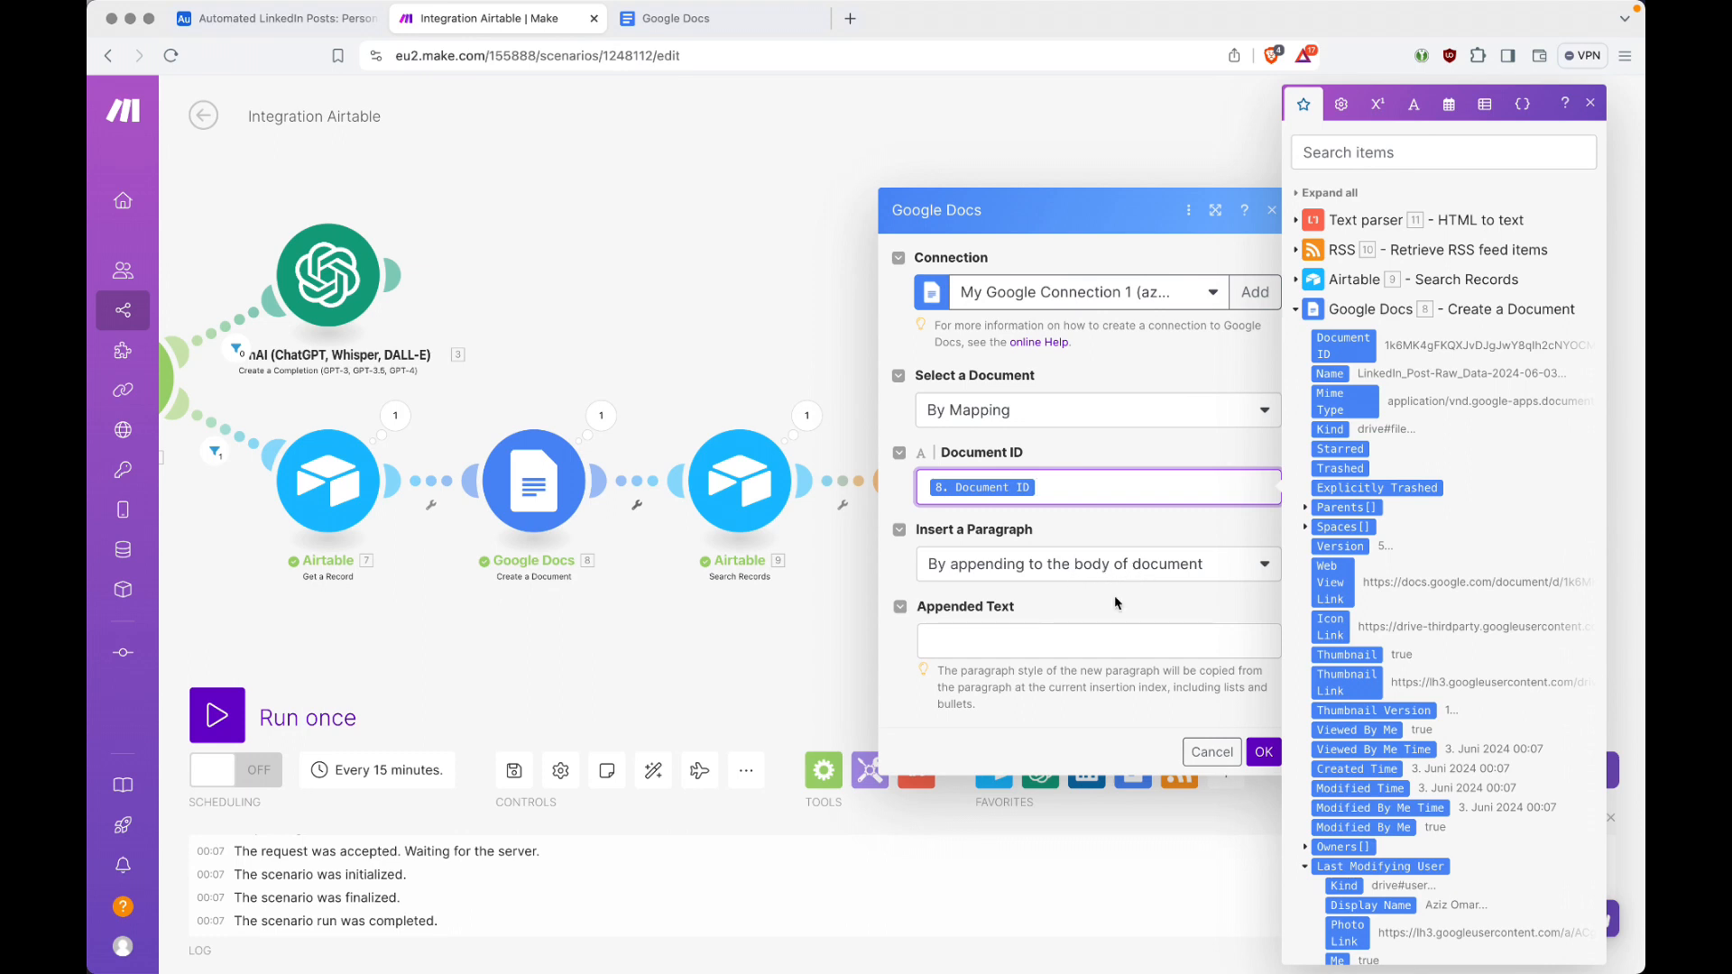
# Step: Map the Text parser's Text output into the paragraph module's Appended Text, save the module and auto-align the scenario
pyautogui.click(1083, 645)
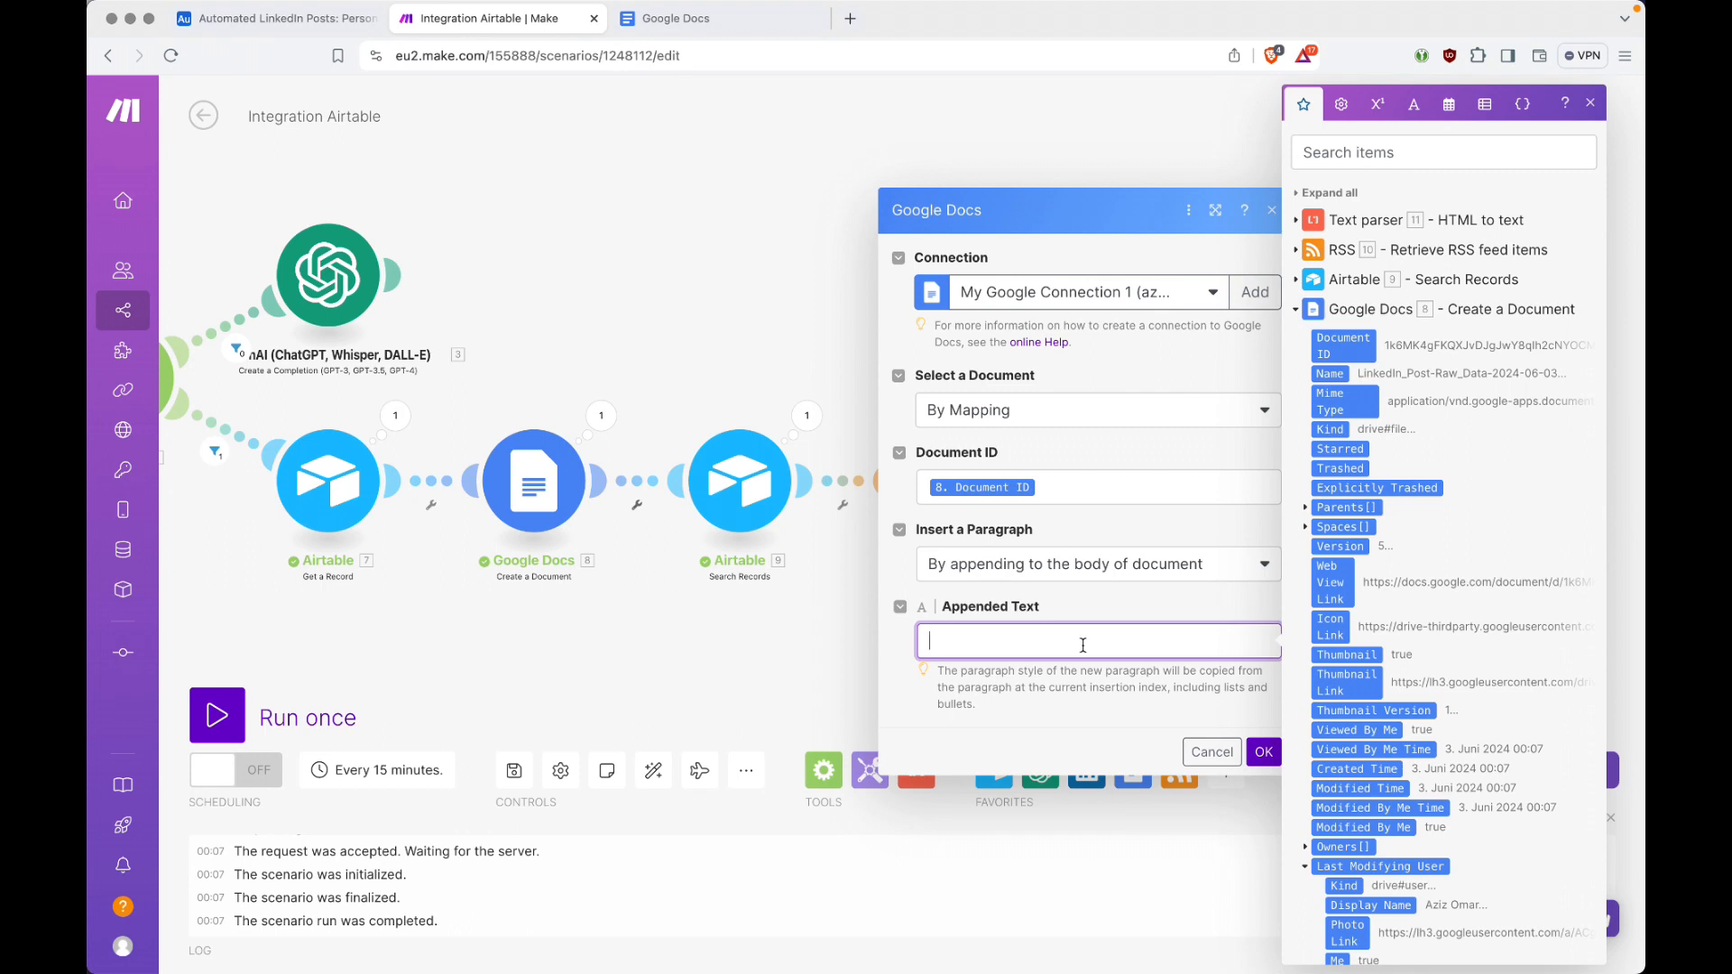
pyautogui.click(1296, 220)
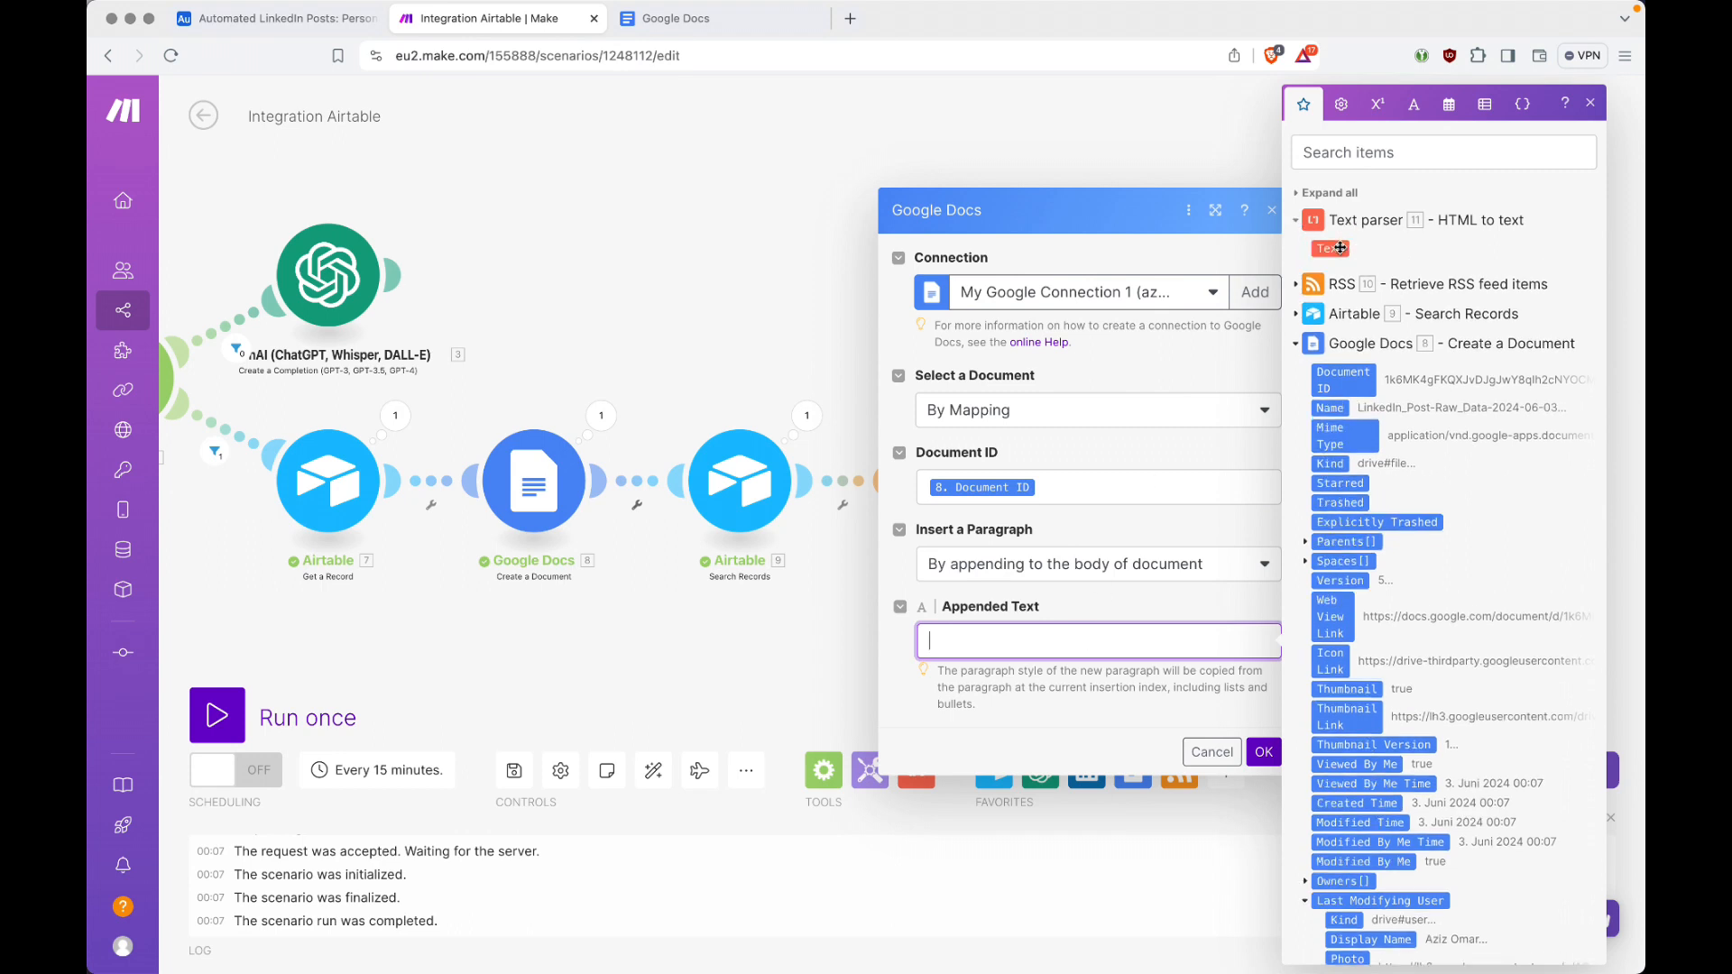
pyautogui.click(1341, 248)
pyautogui.click(1266, 753)
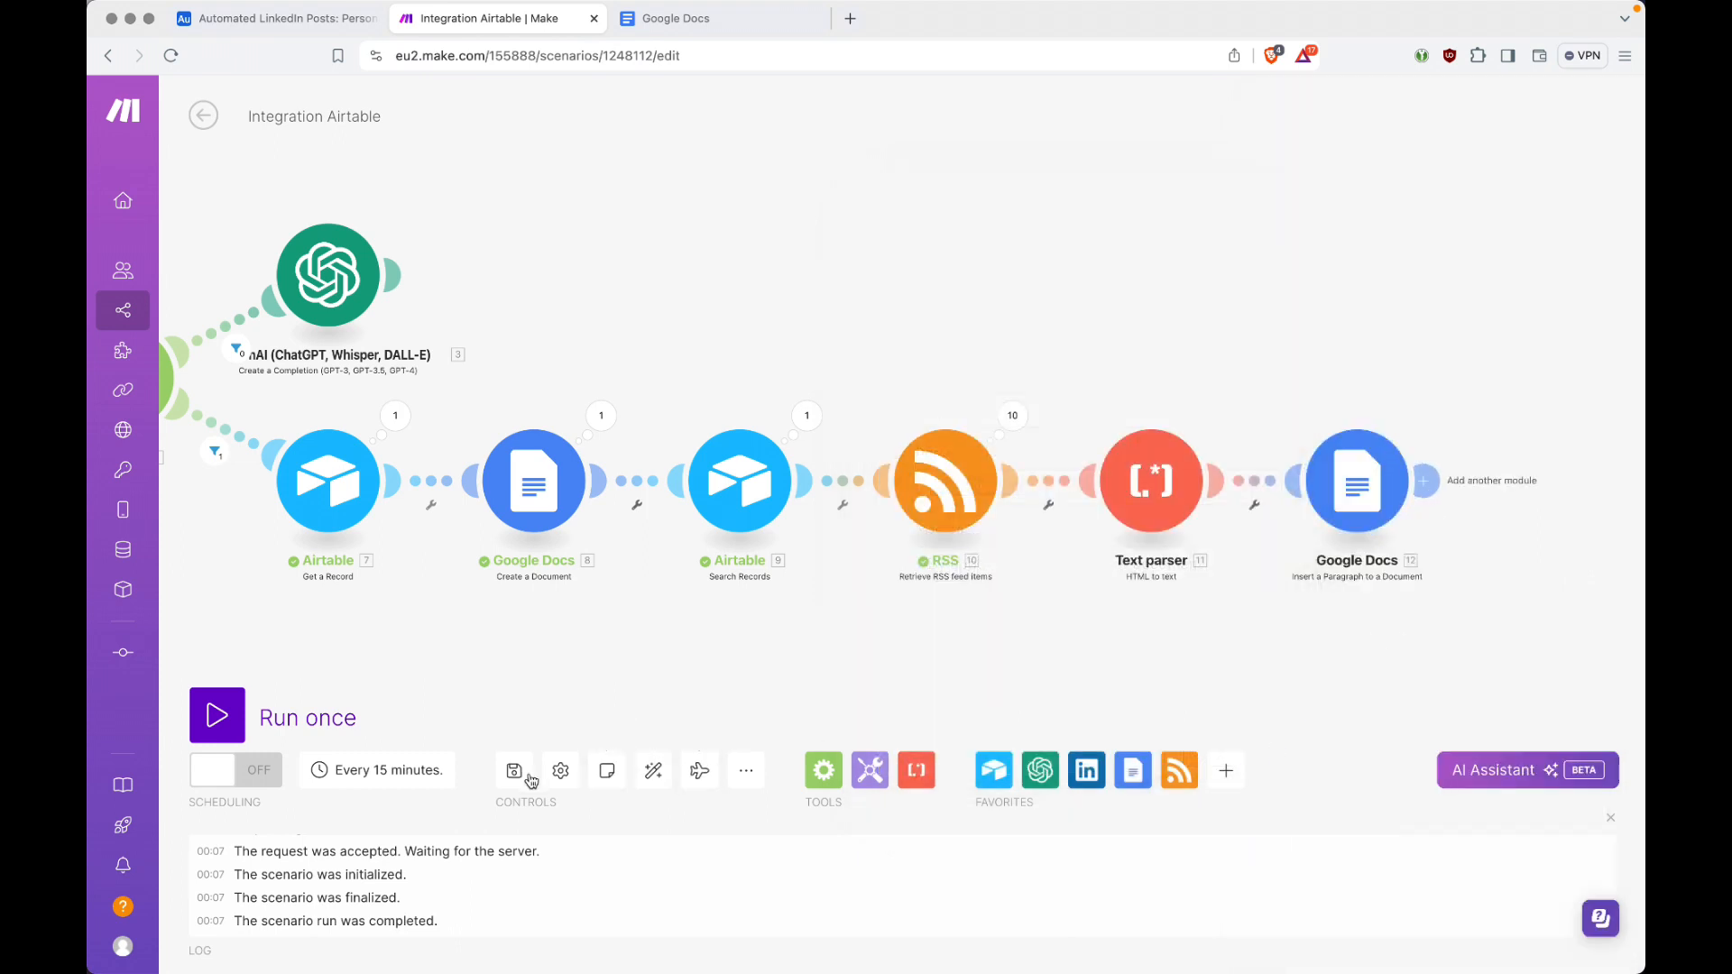
pyautogui.click(665, 778)
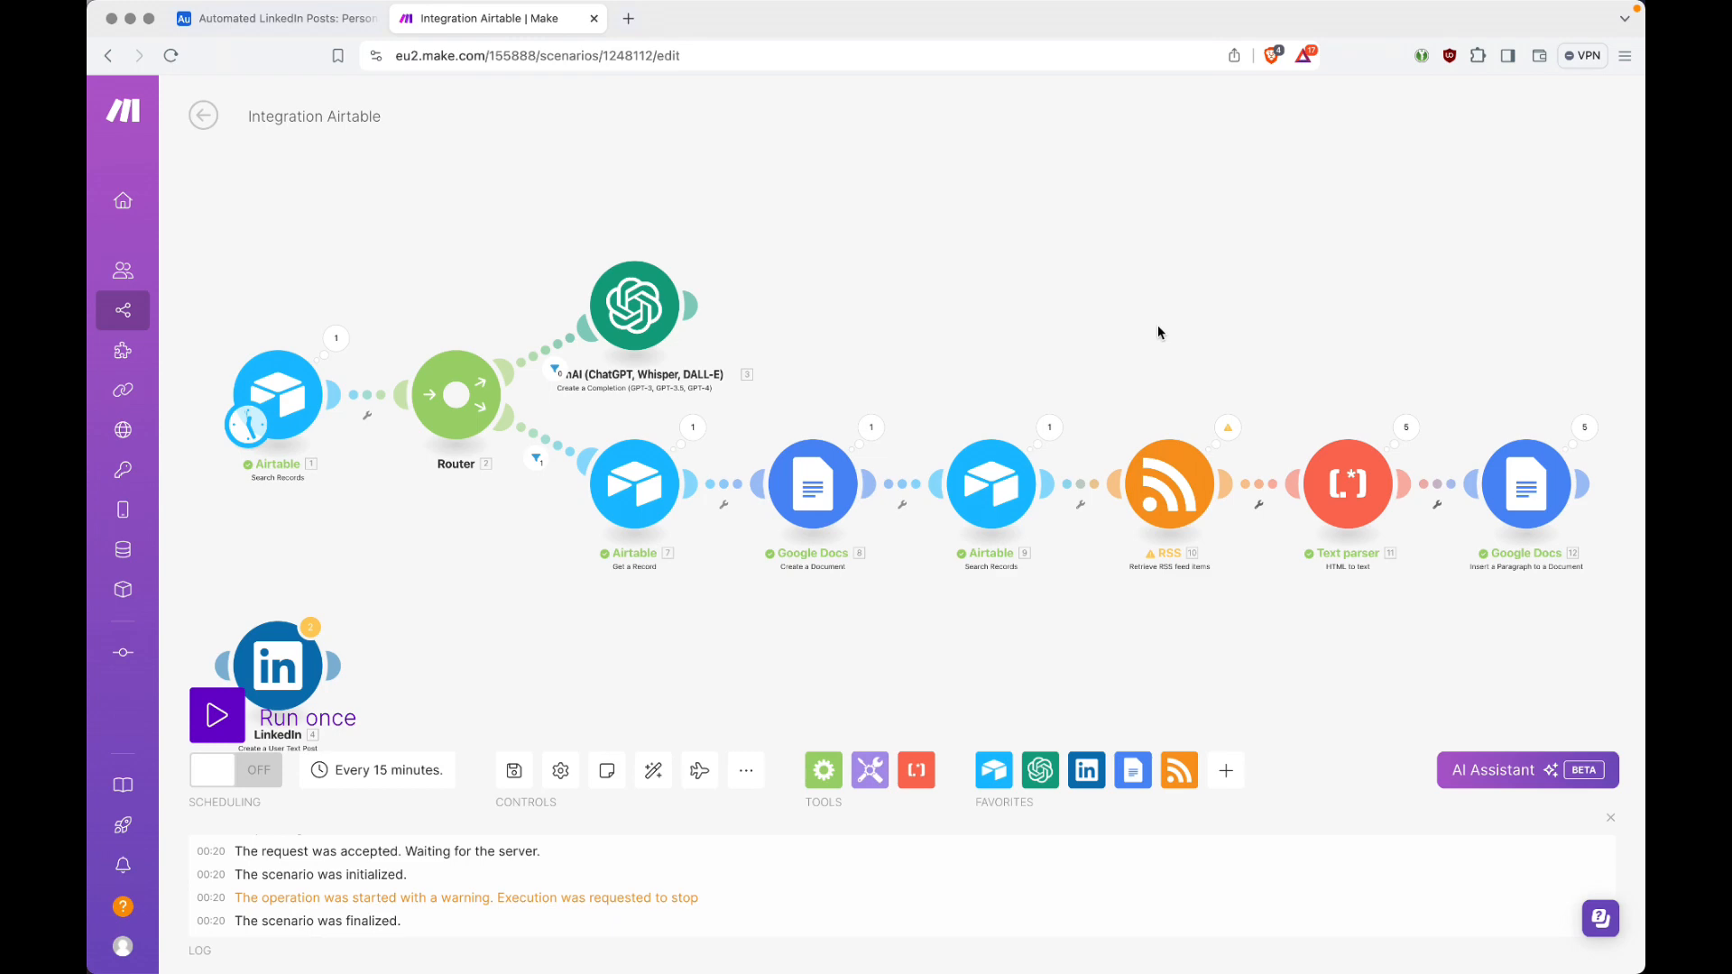
# Step: Review the RSS feed entries in Airtable's Sources table and return to the Make scenario
pyautogui.hotkey('ctrl', 'shift', 'Tab')
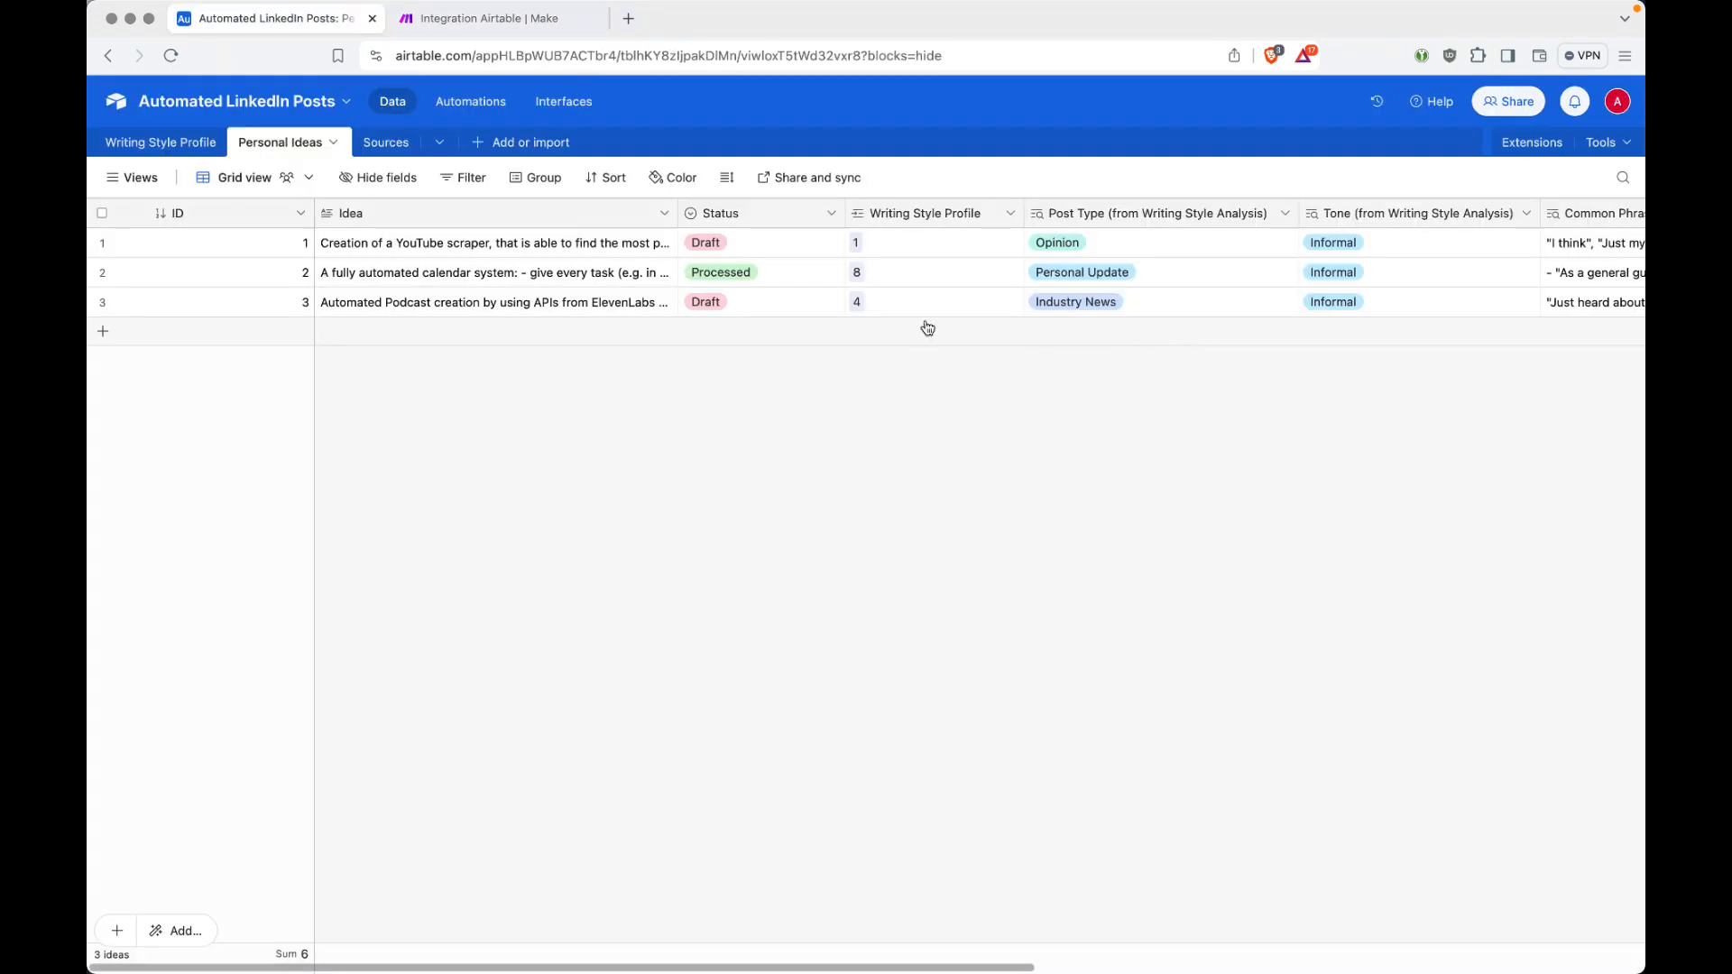
pyautogui.click(402, 153)
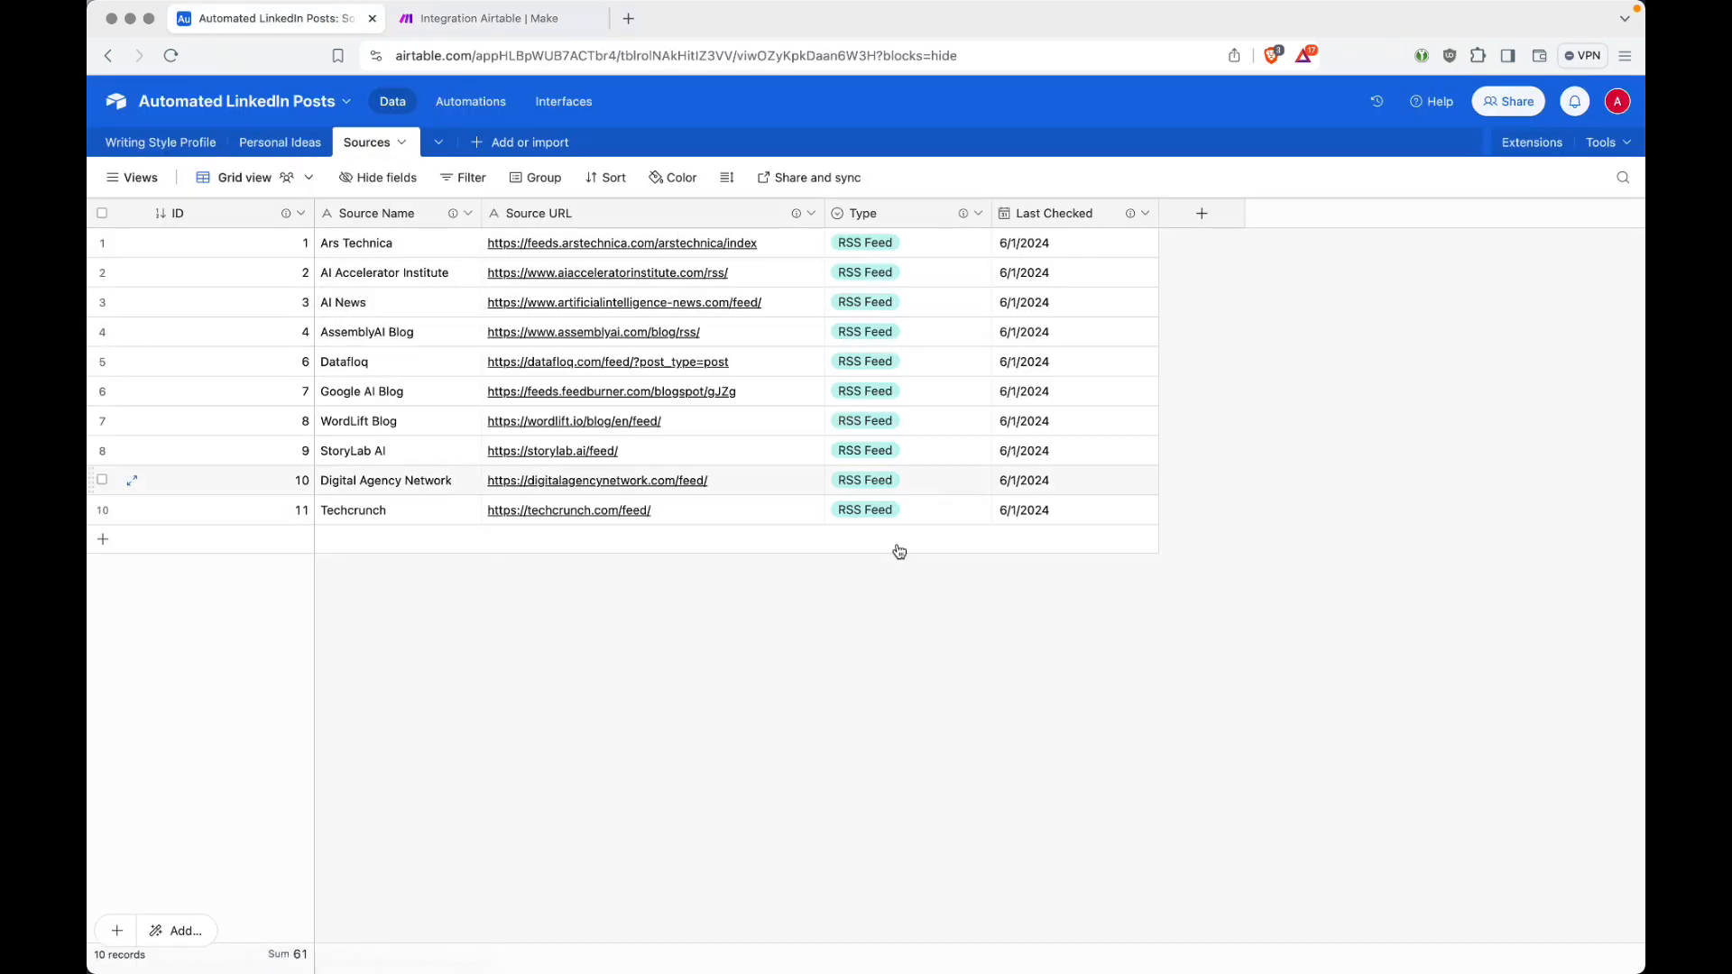
pyautogui.hotkey('ctrl', 'Tab')
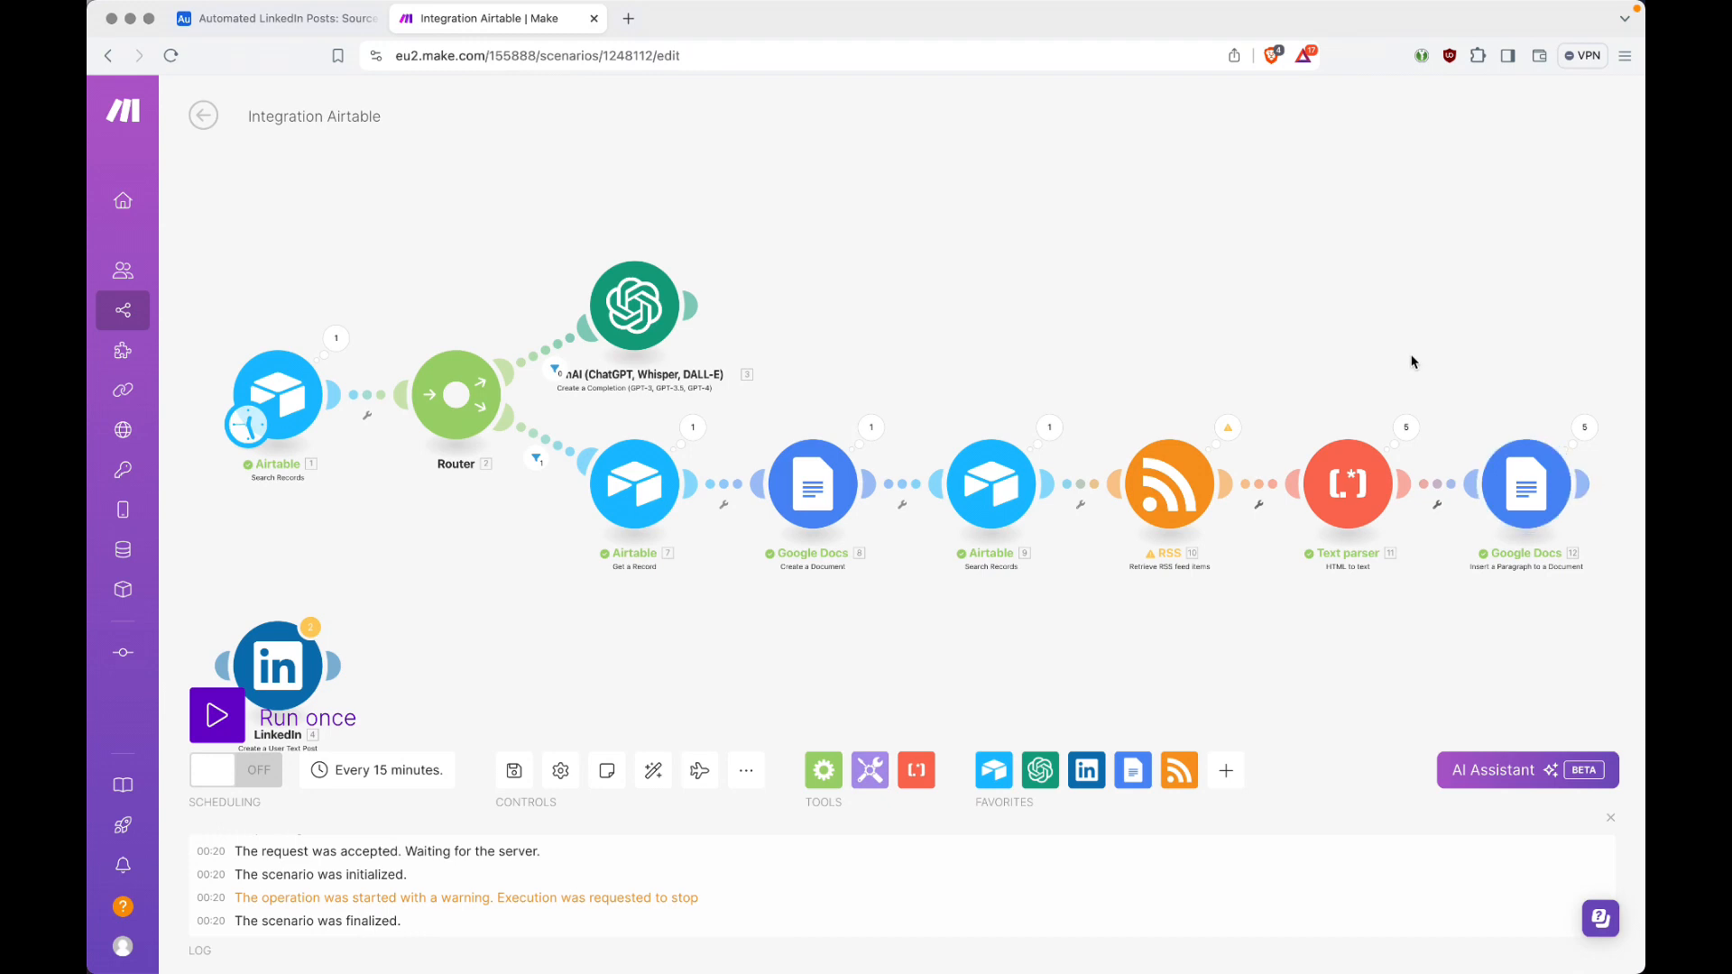
# Step: Add an Array aggregator after the Google Docs Insert a Paragraph to a Document module
pyautogui.click(1581, 485)
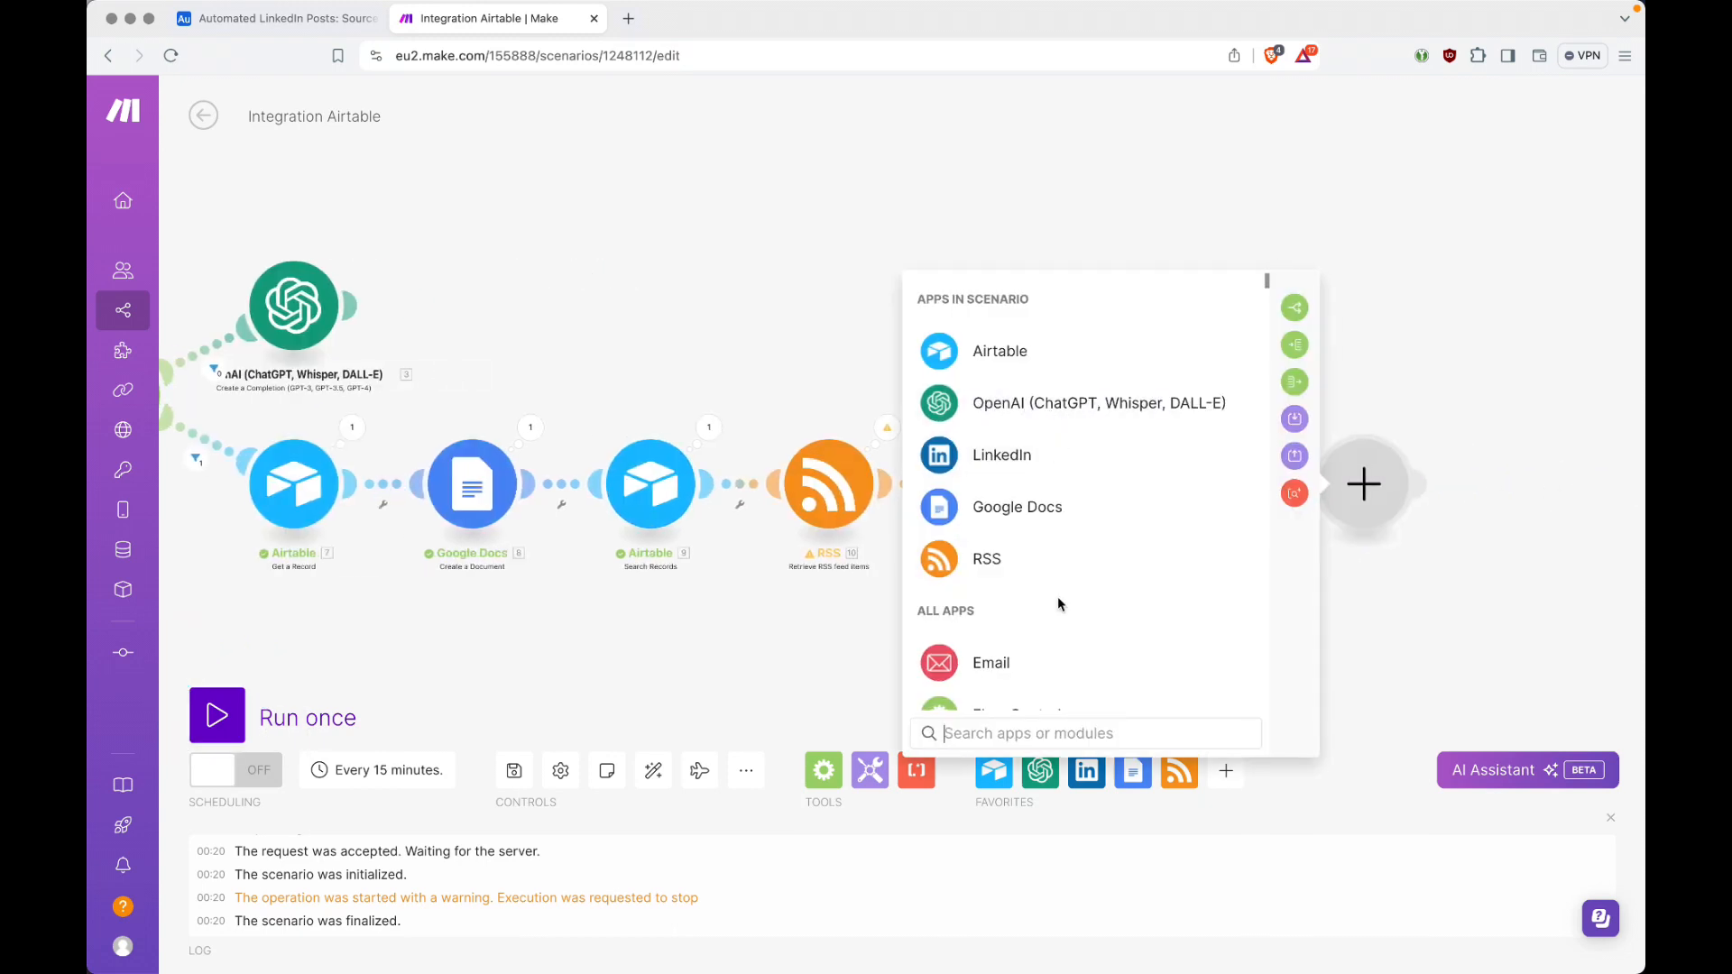
pyautogui.write('aggre')
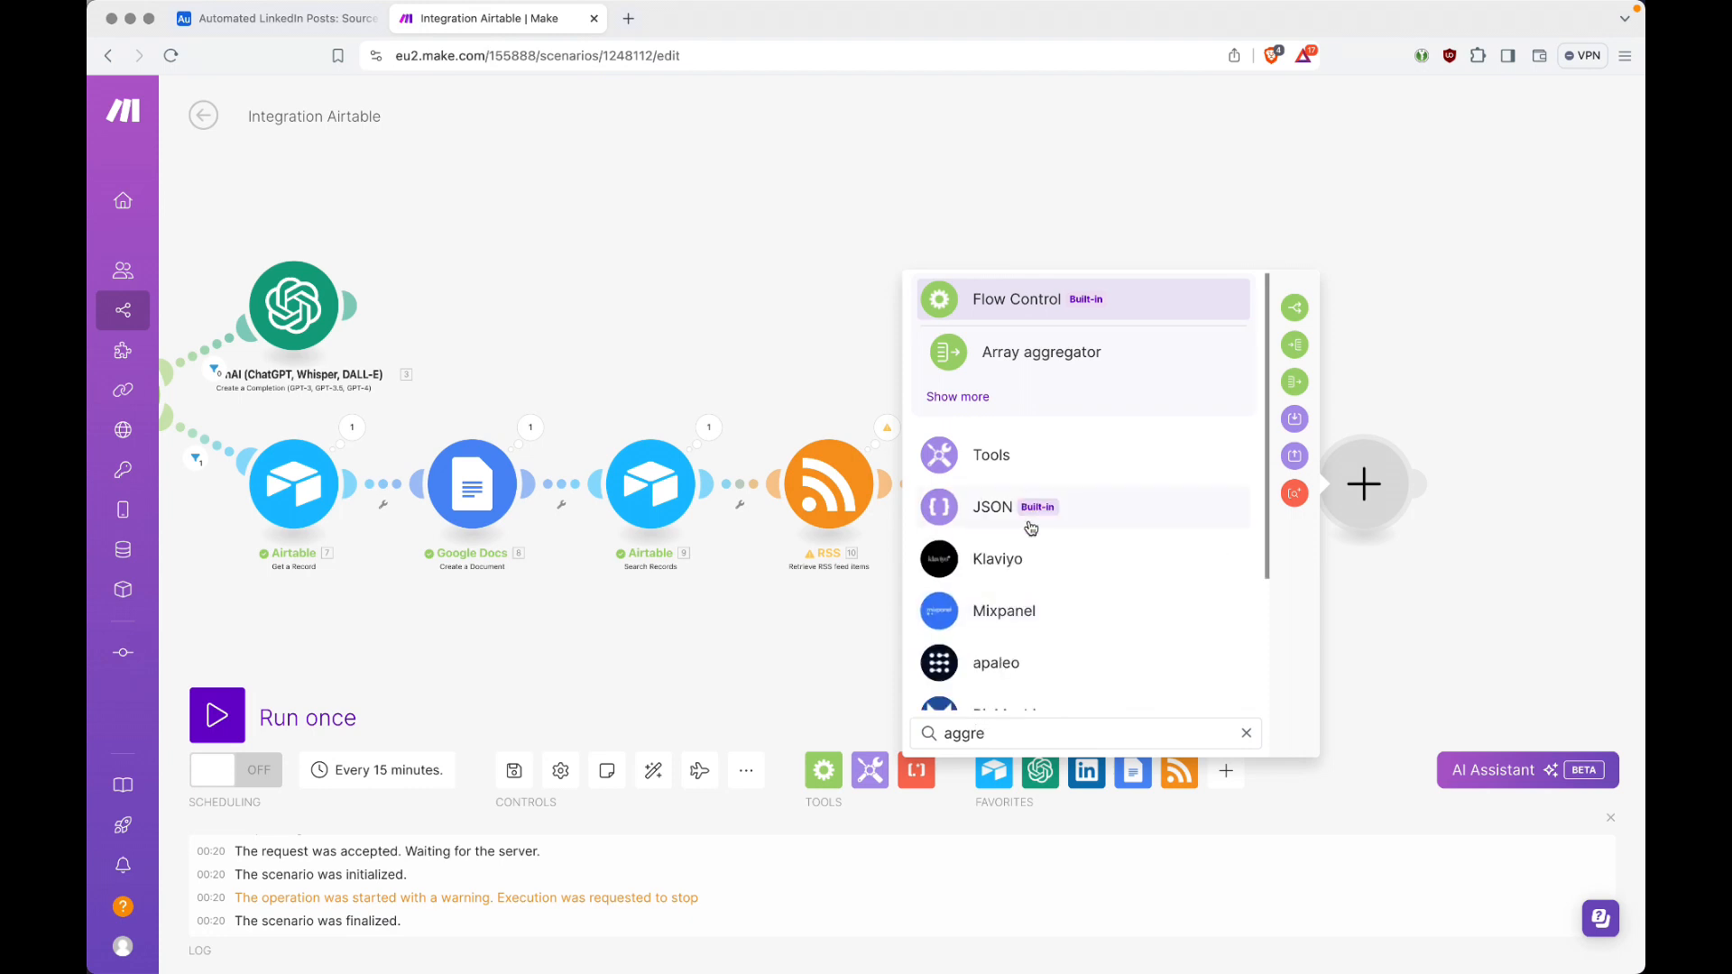
pyautogui.click(1026, 354)
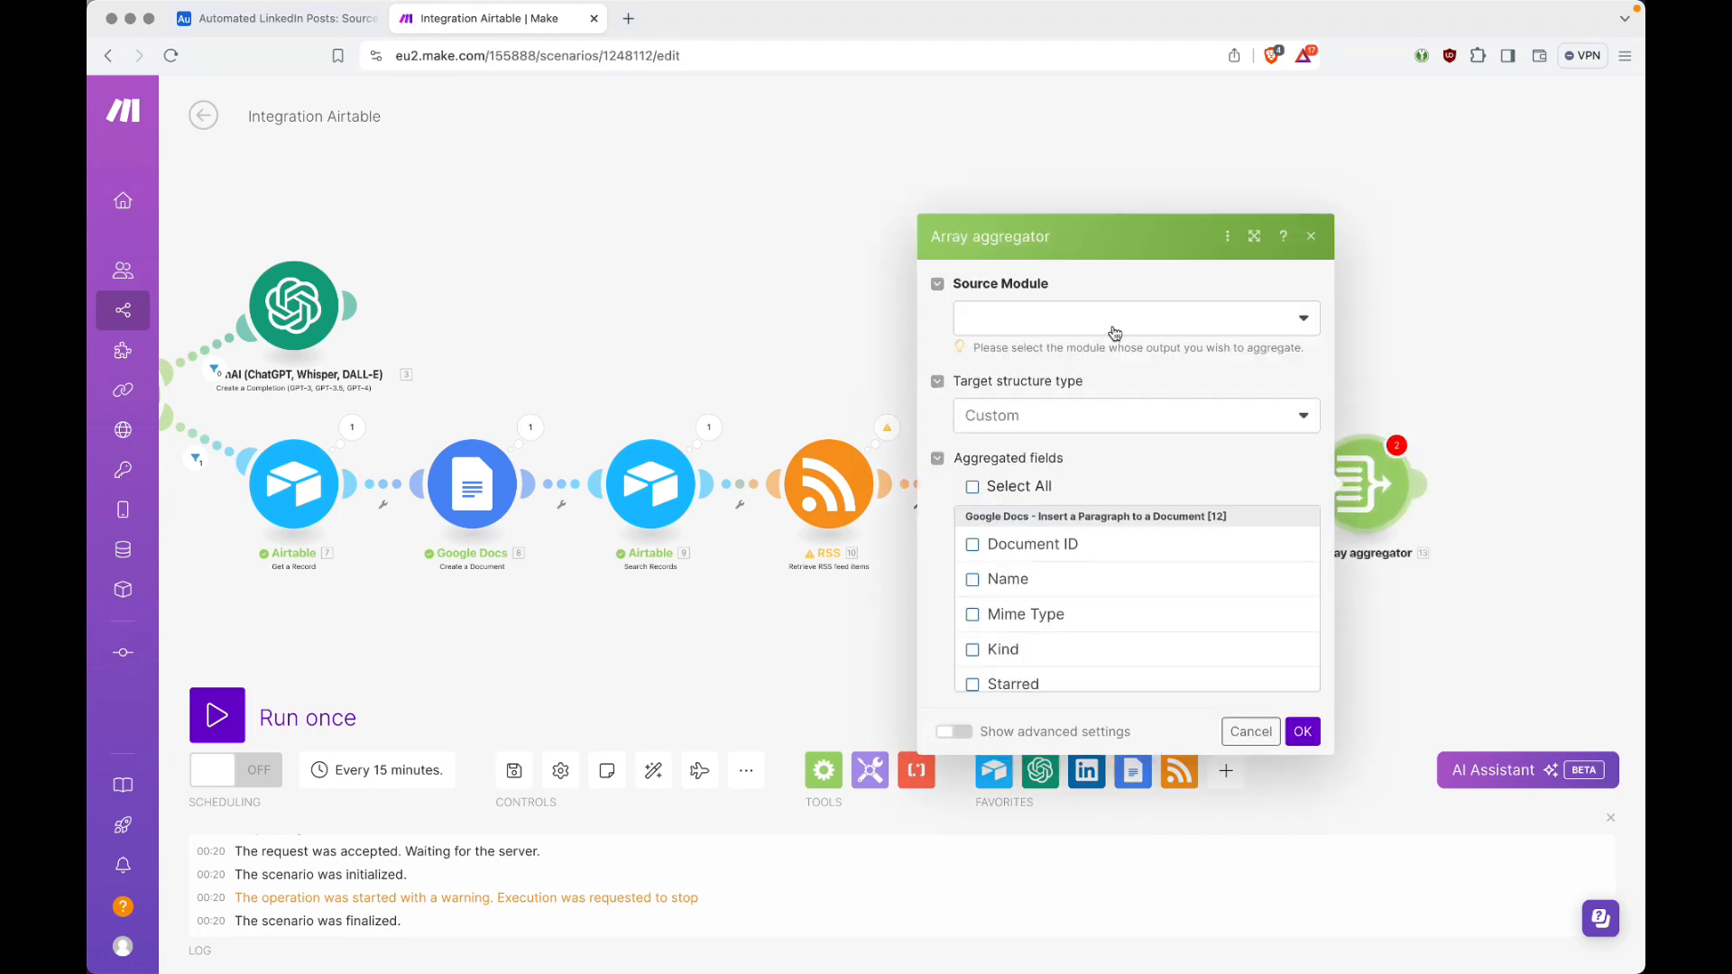
# Step: Set the aggregator's source module to Airtable - Search Records [9], include the RSS description as an aggregated field, and save it
pyautogui.click(1036, 332)
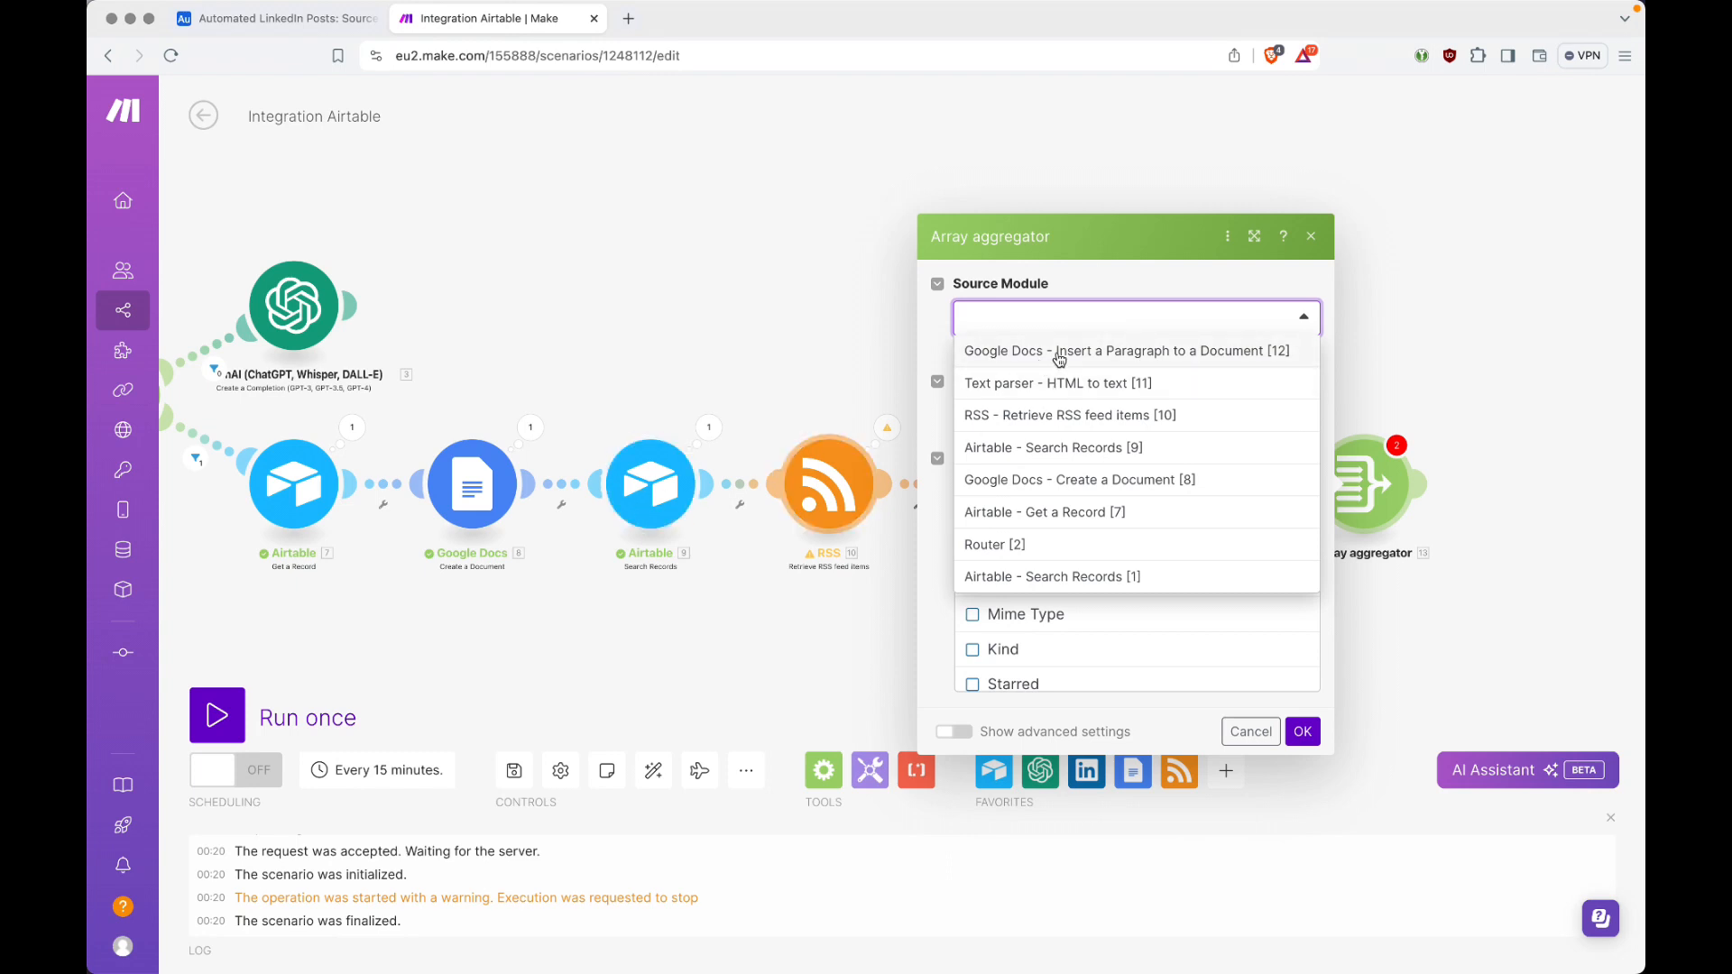
pyautogui.click(1116, 446)
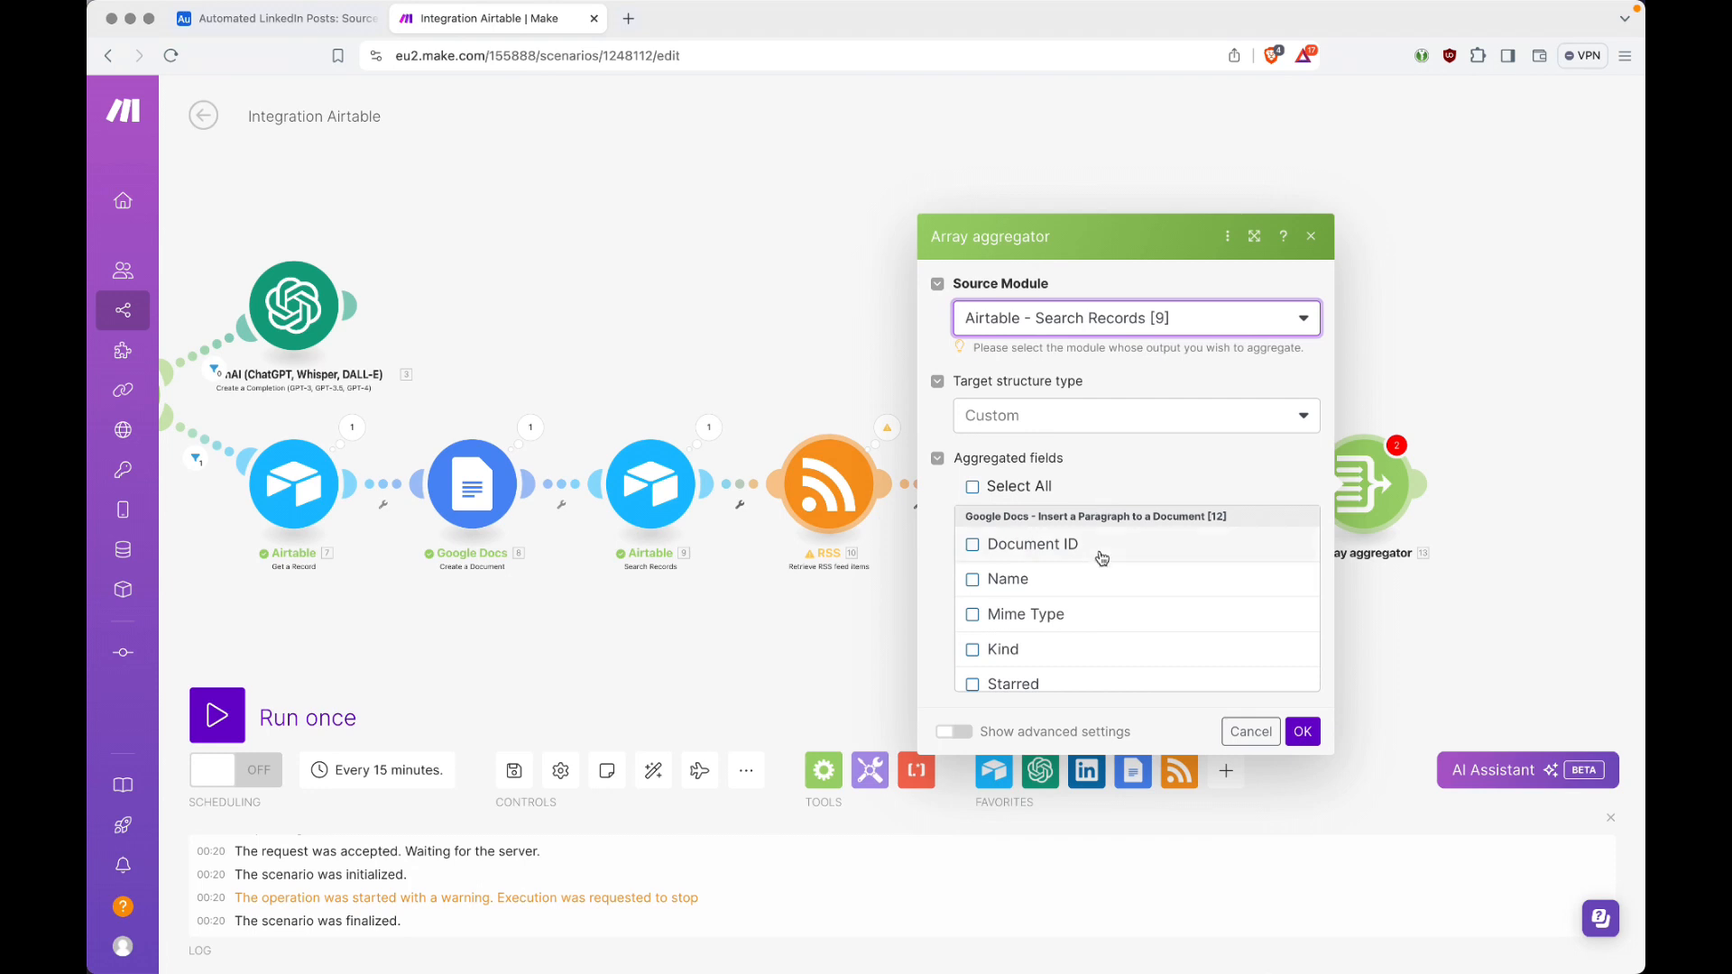
pyautogui.scroll(-3, 1101, 558)
pyautogui.scroll(-10, 1102, 559)
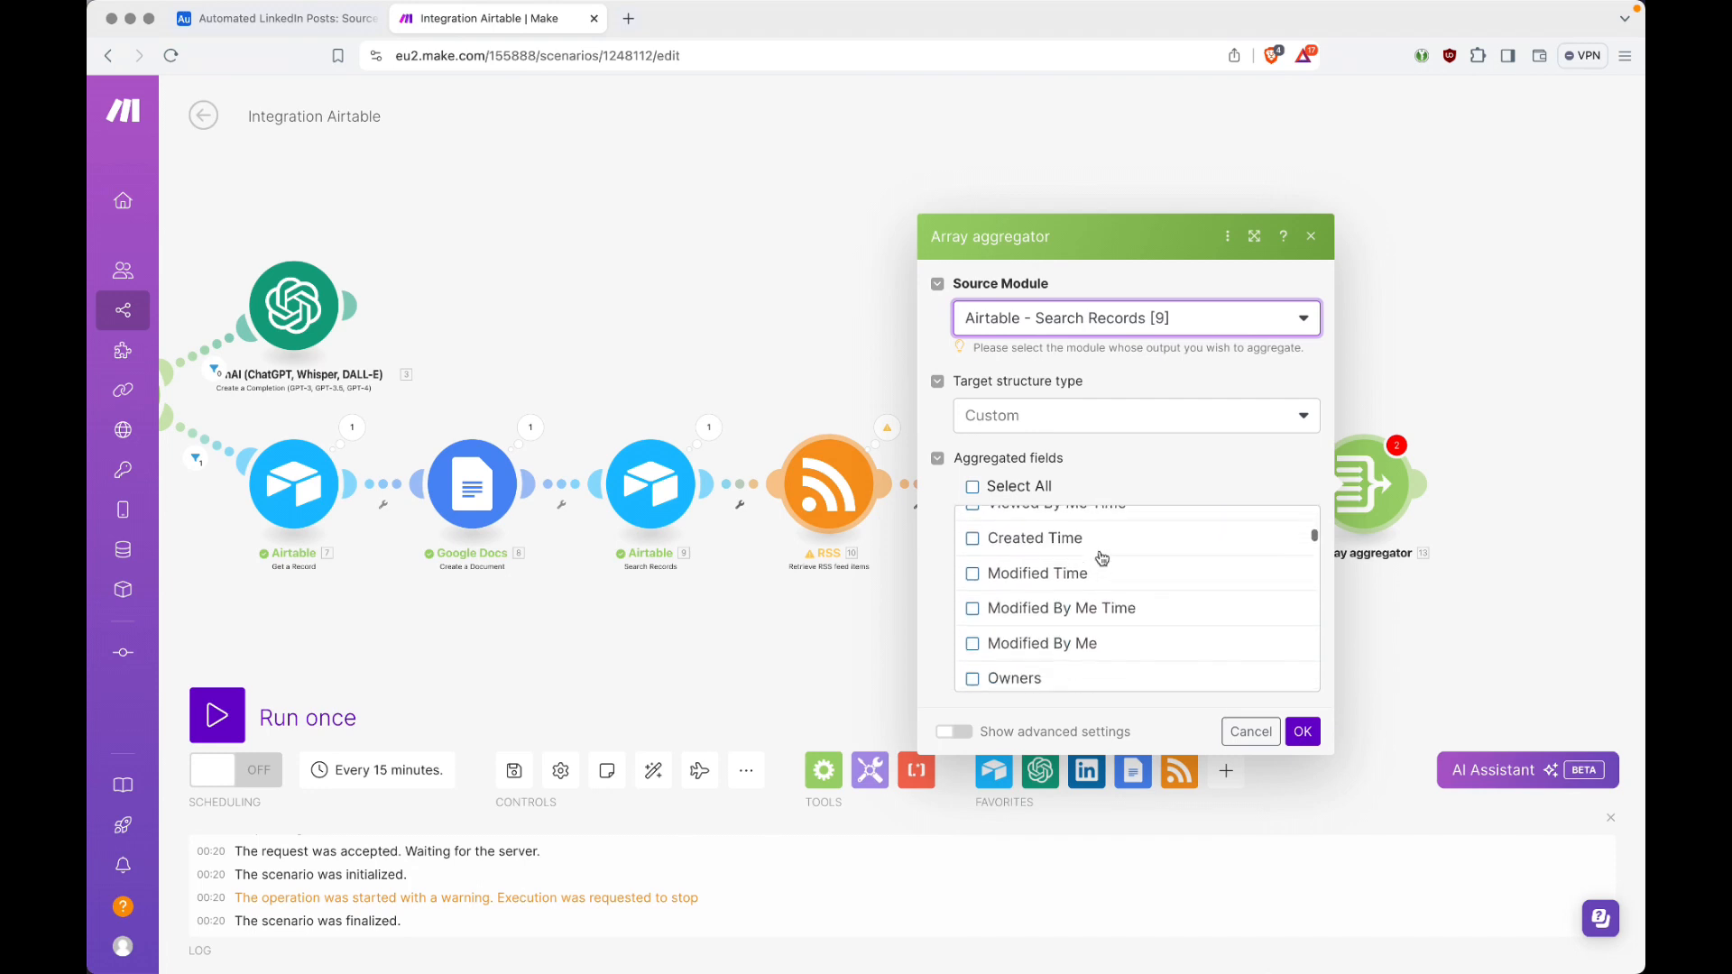
pyautogui.scroll(-10, 1102, 559)
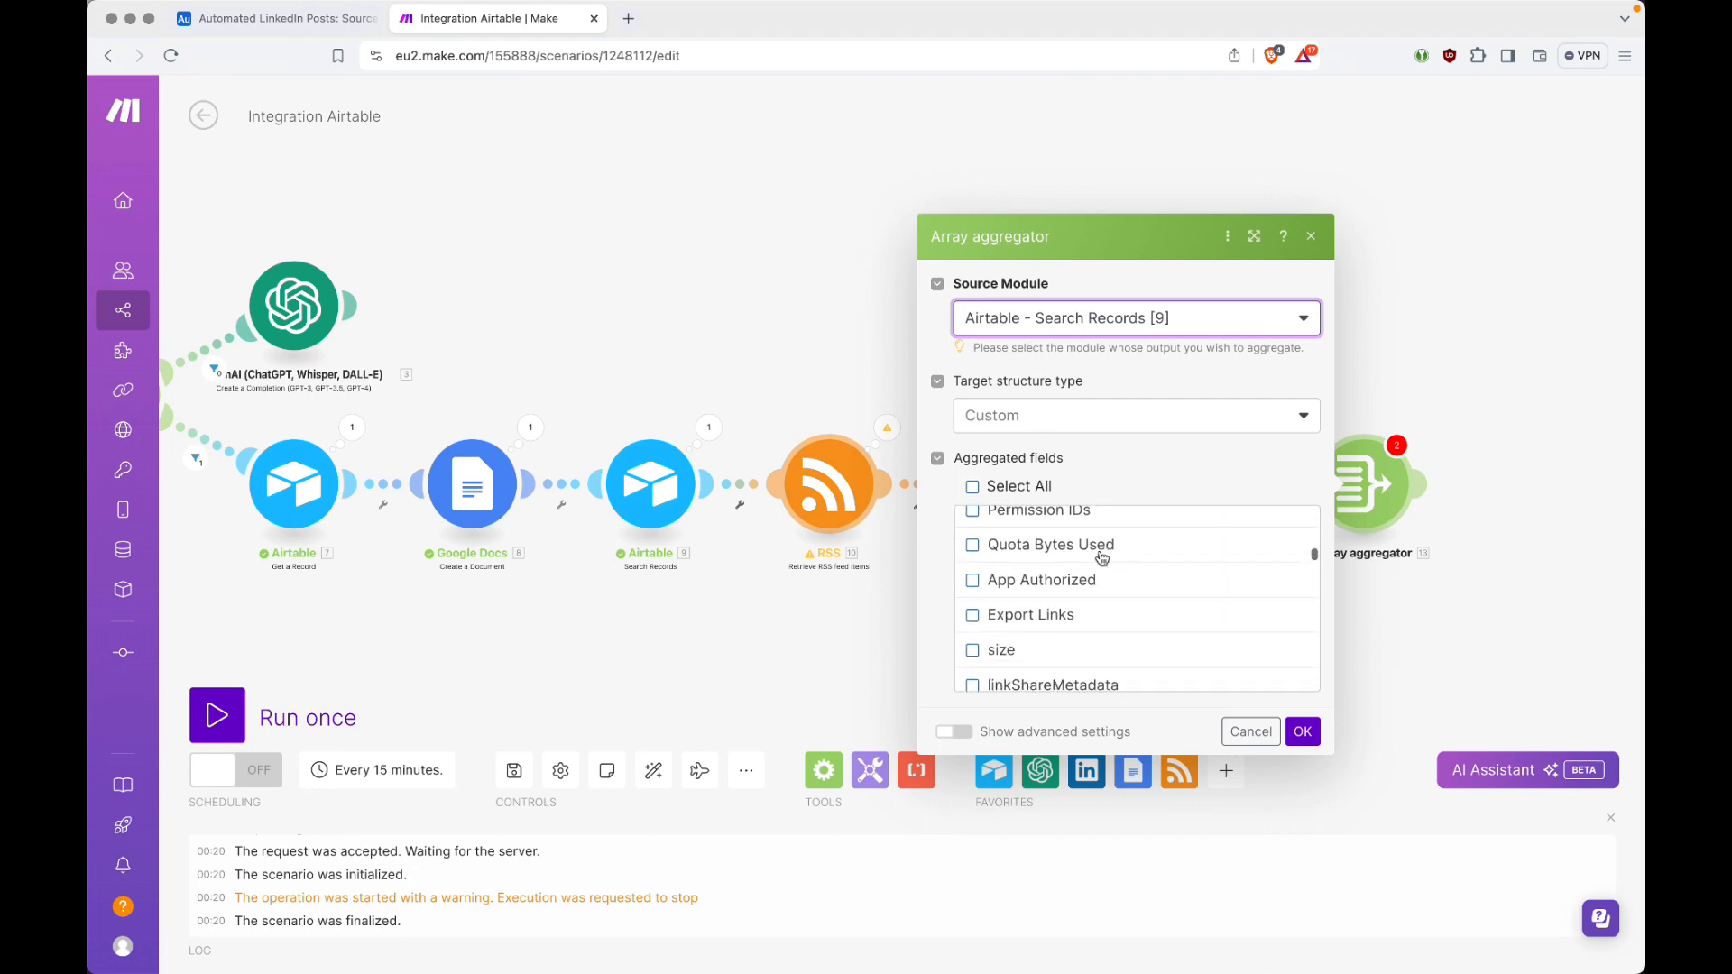
pyautogui.scroll(-5, 1101, 558)
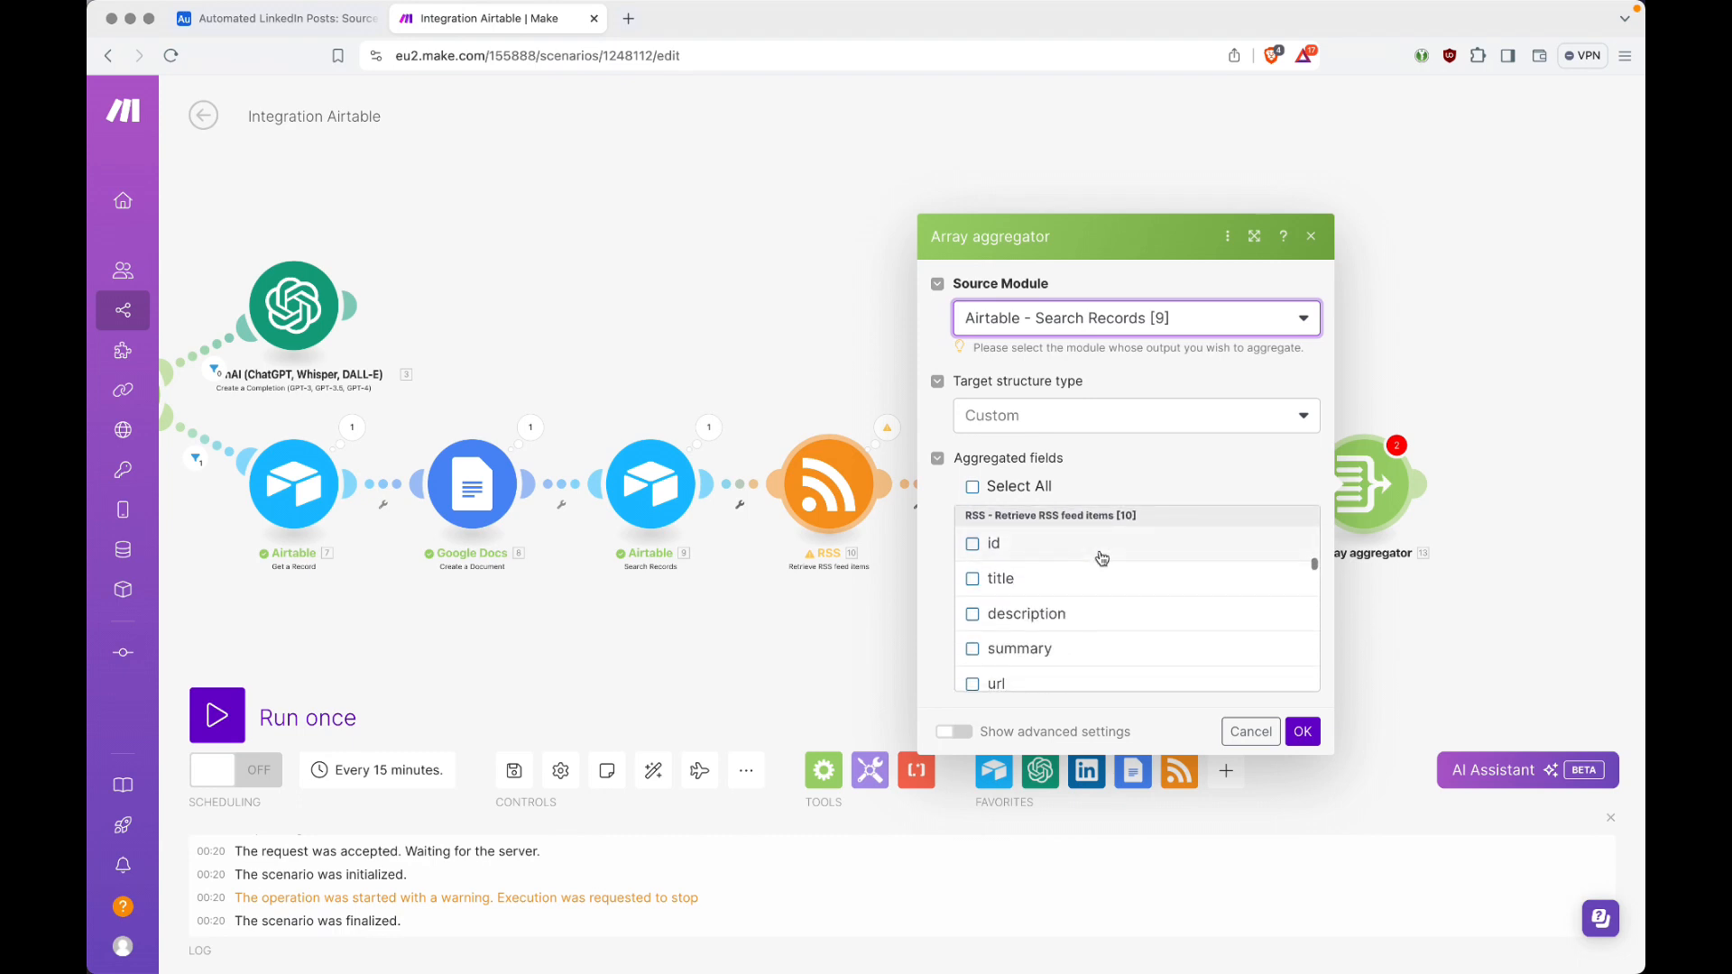
pyautogui.click(1039, 617)
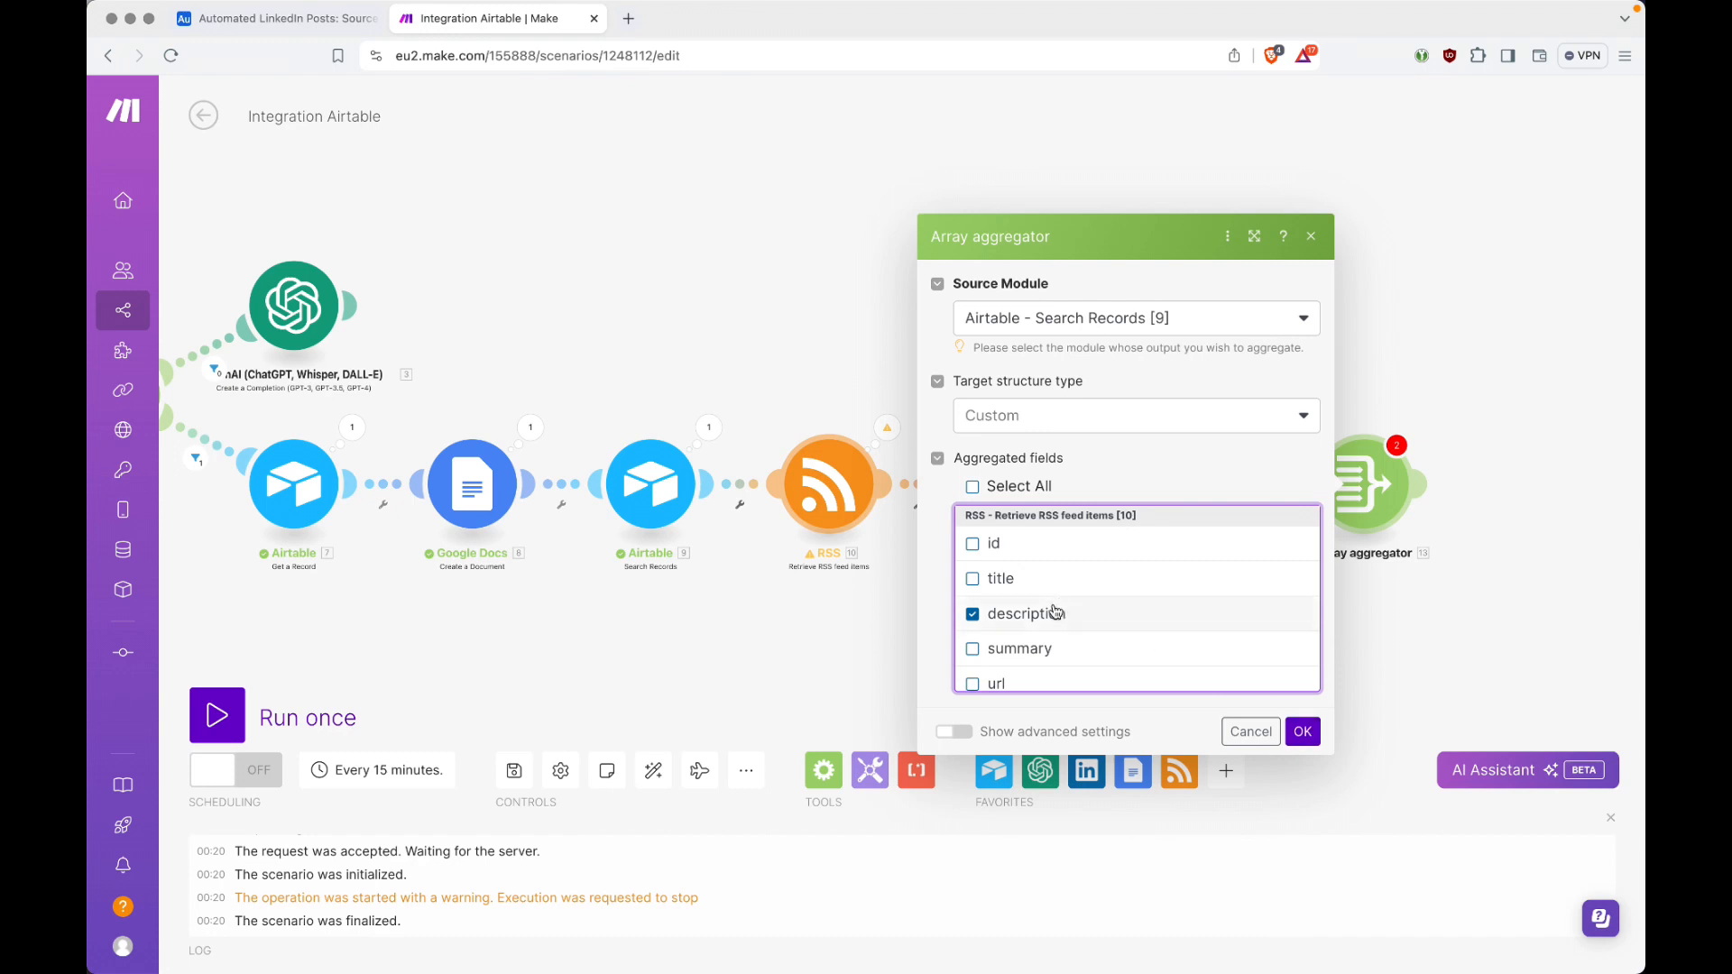
pyautogui.click(1305, 730)
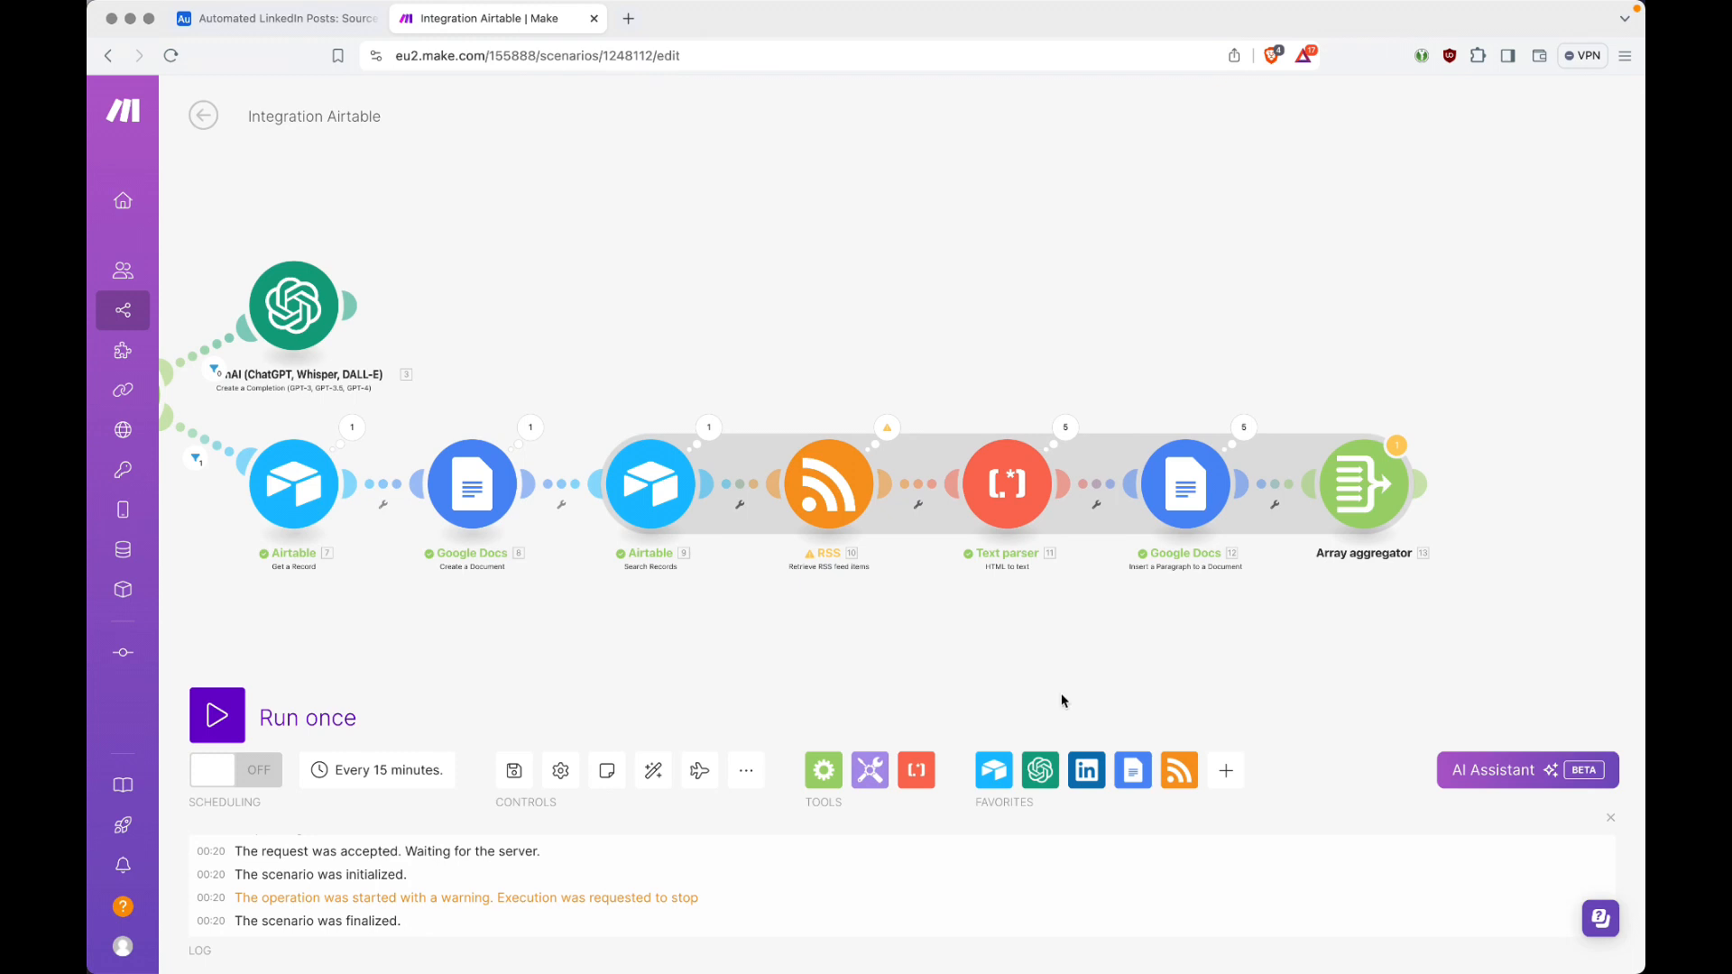
# Step: Auto-align the scenario and add a Google Docs Get Content of a Document module after the Array aggregator
pyautogui.click(638, 778)
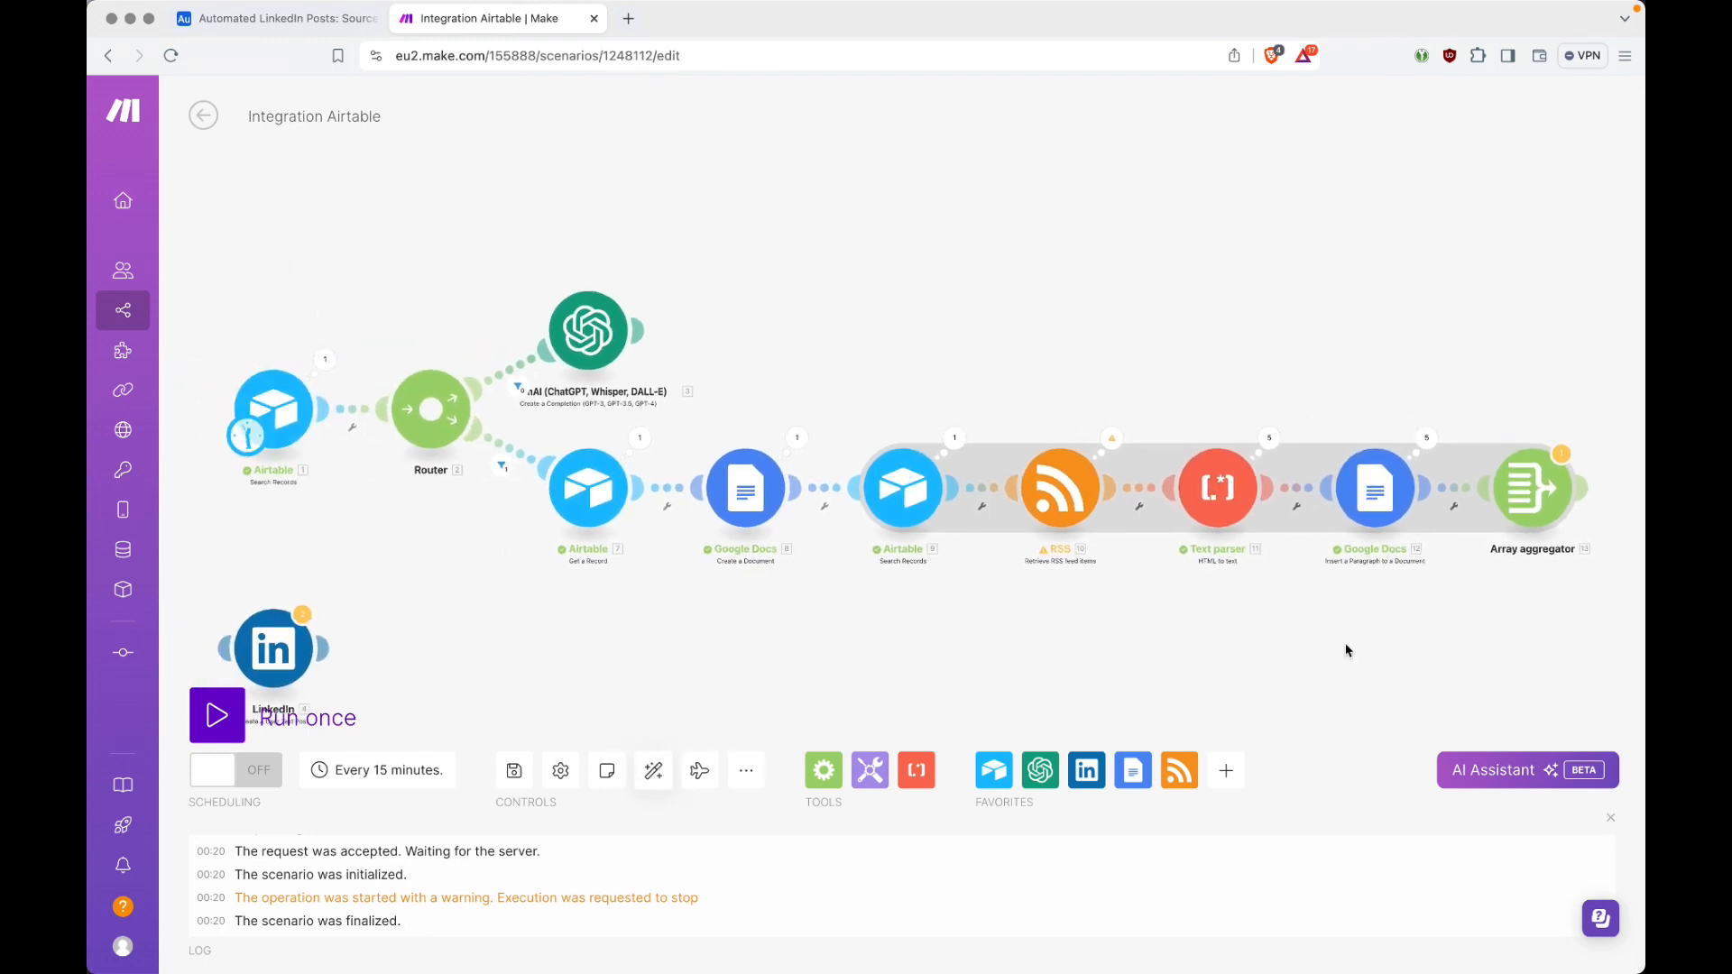
pyautogui.click(1585, 488)
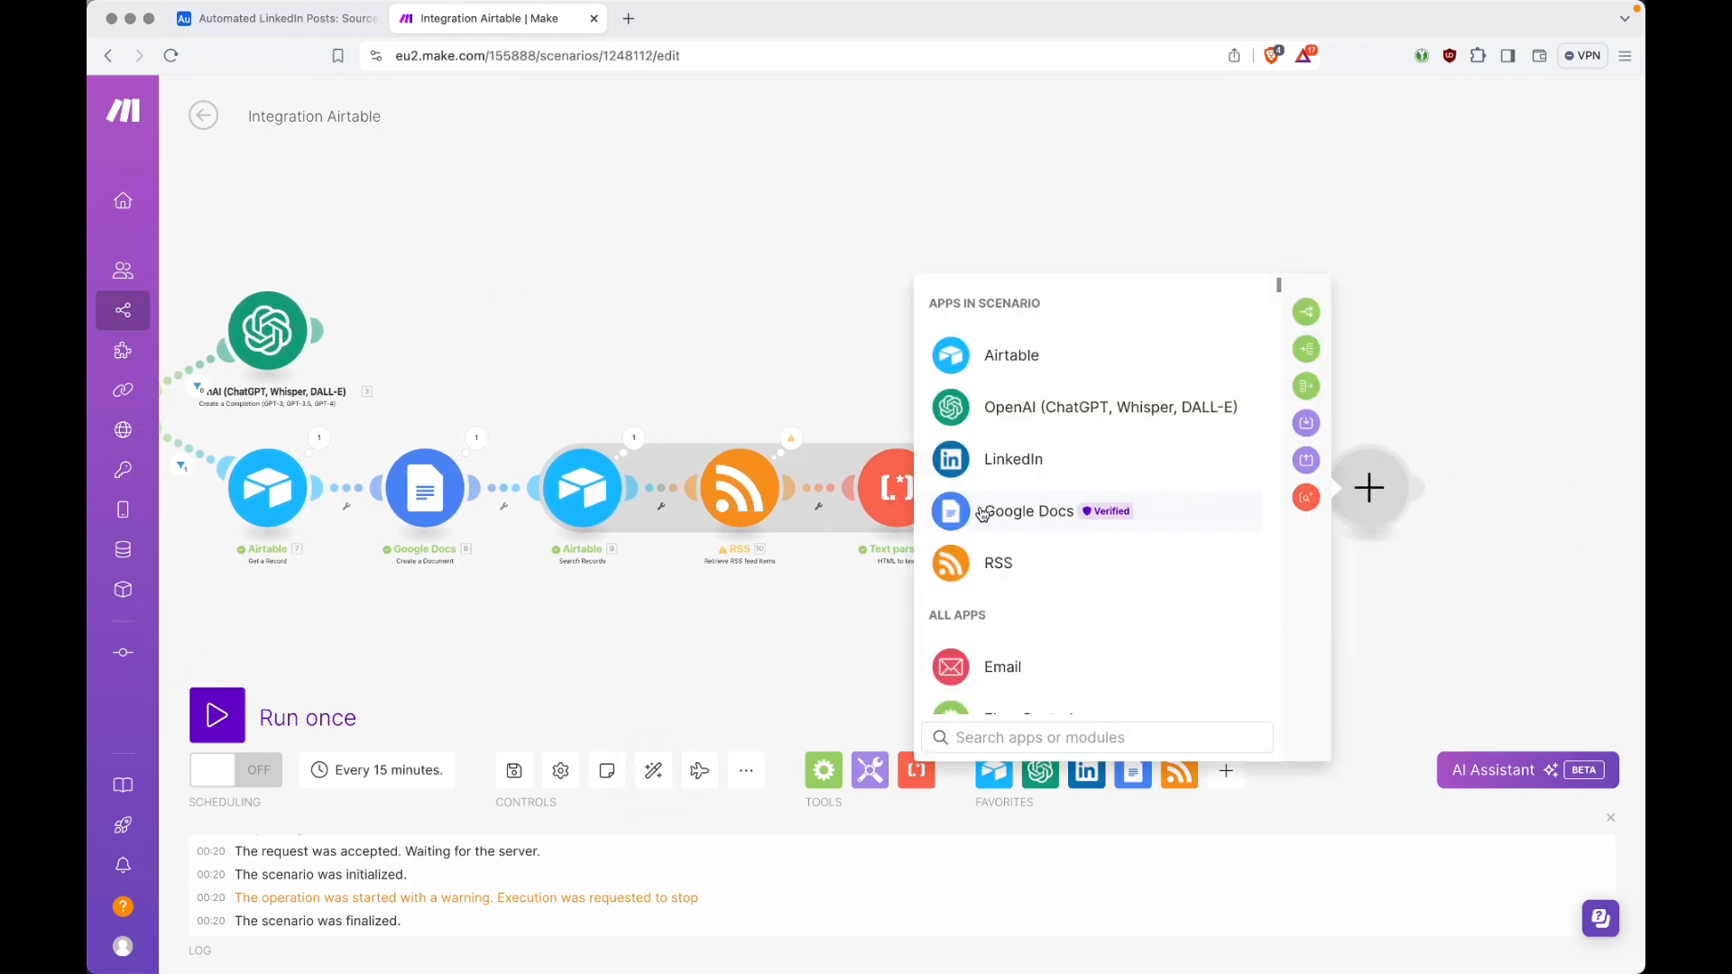
pyautogui.click(1036, 519)
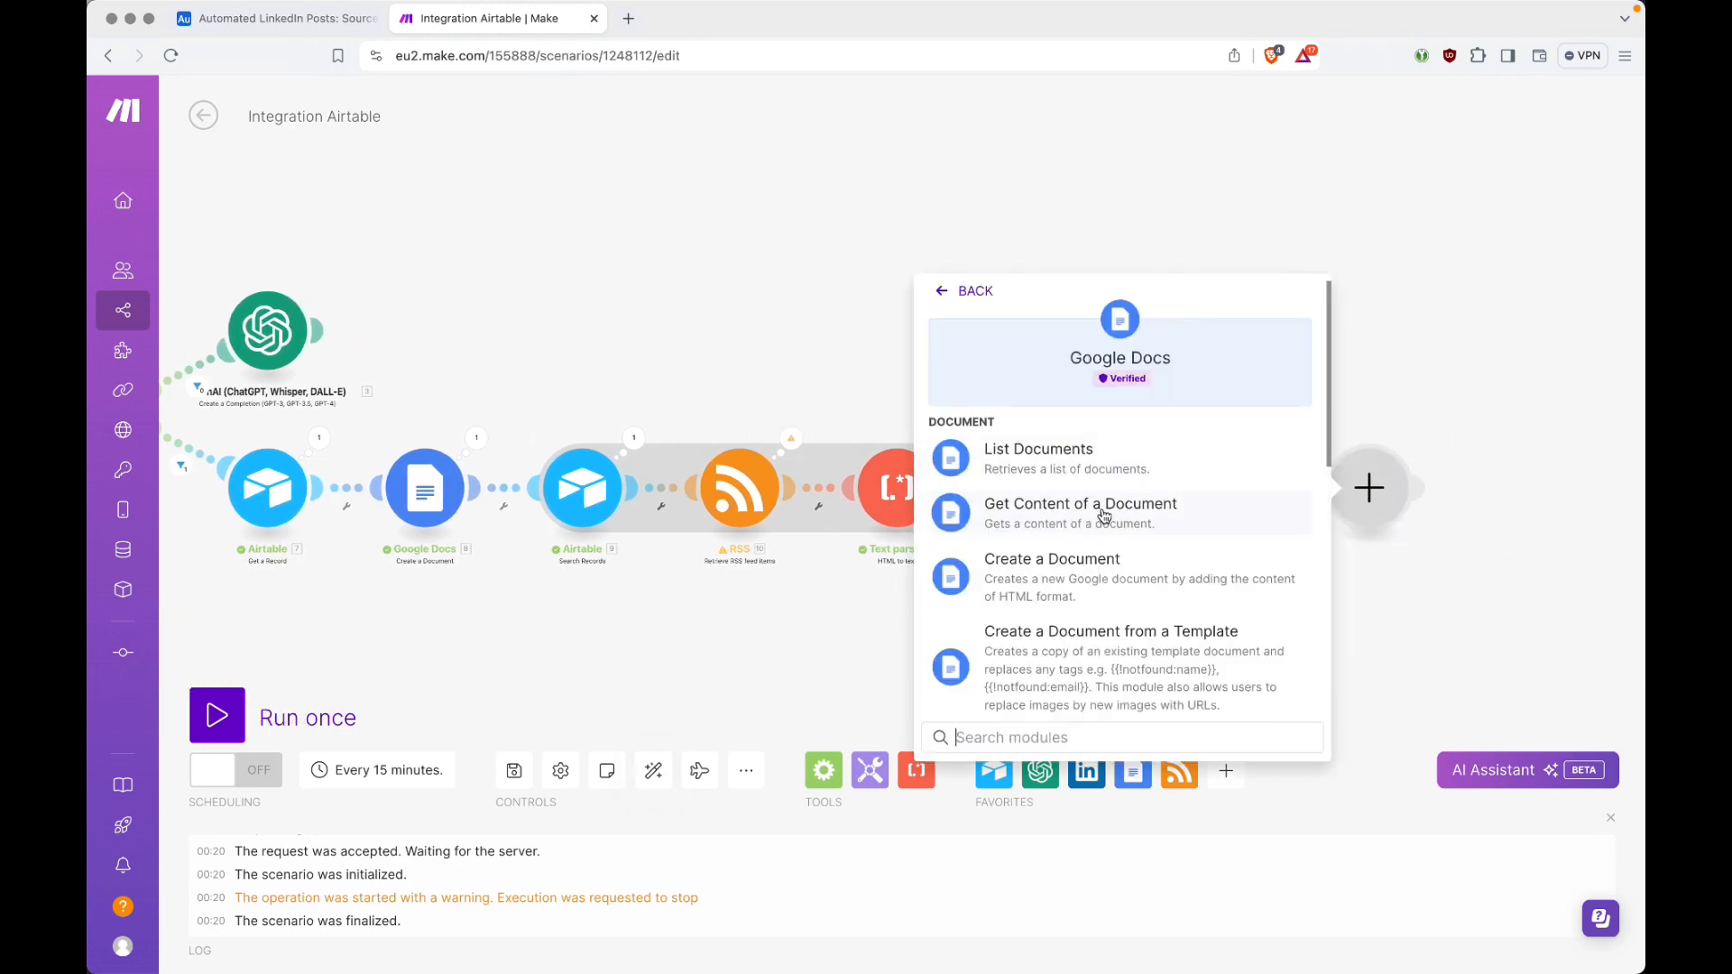
pyautogui.click(1170, 512)
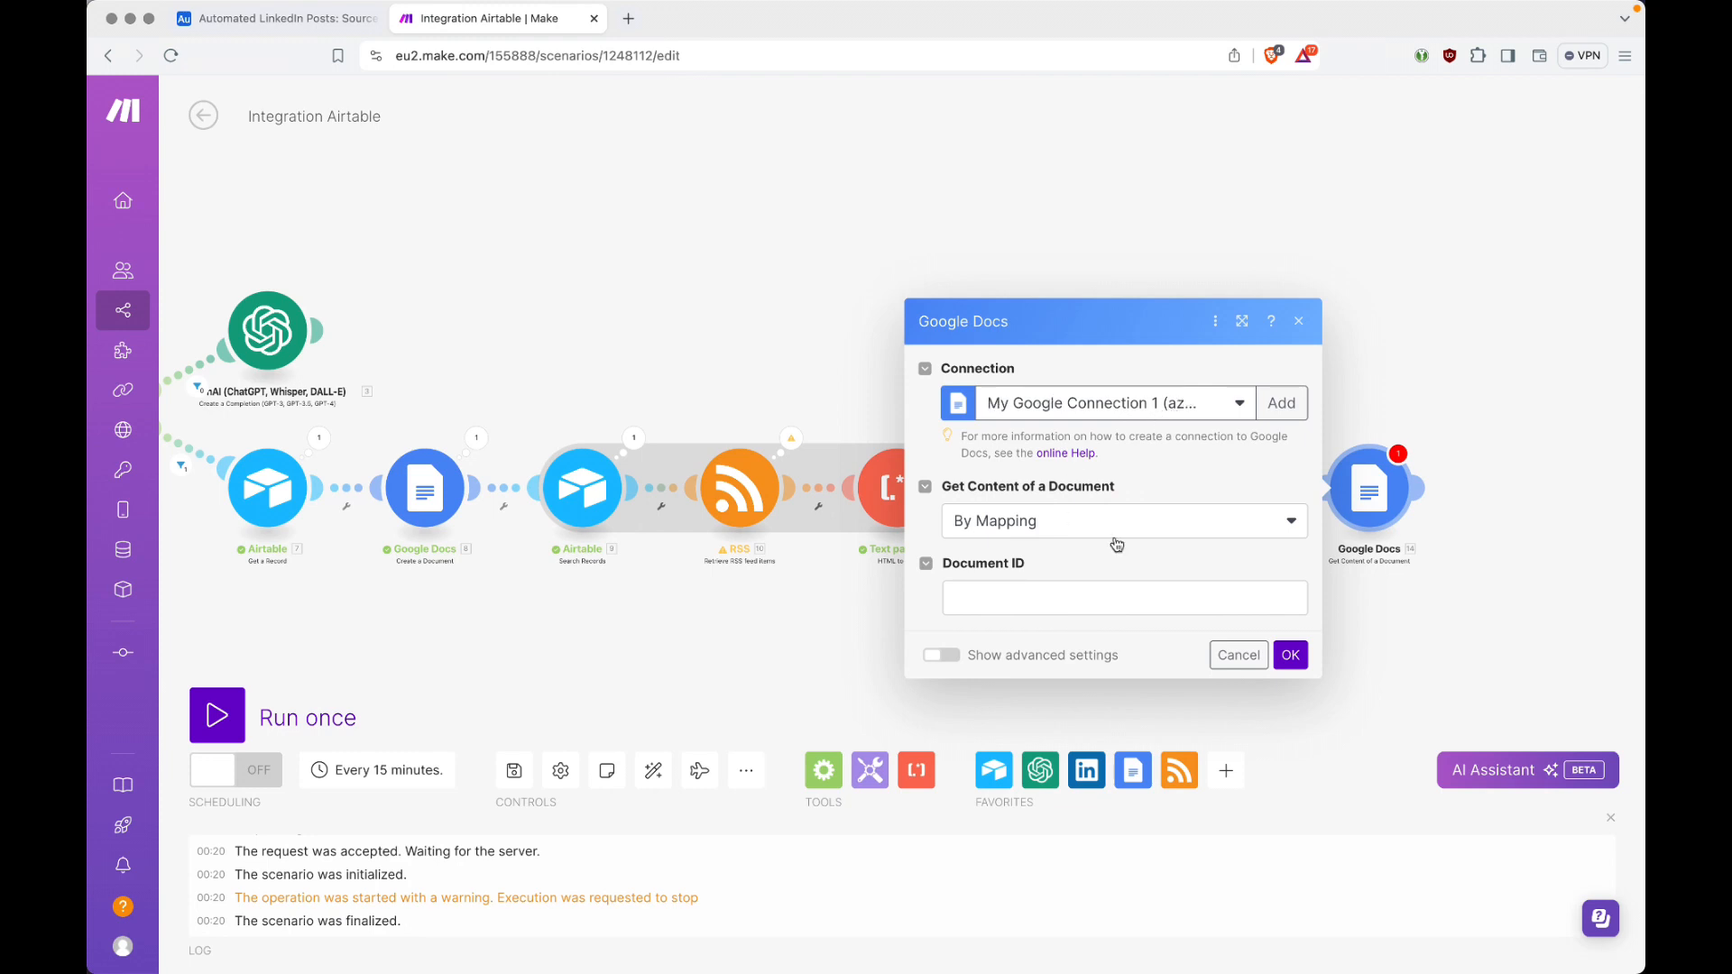
pyautogui.click(1036, 532)
pyautogui.click(1028, 586)
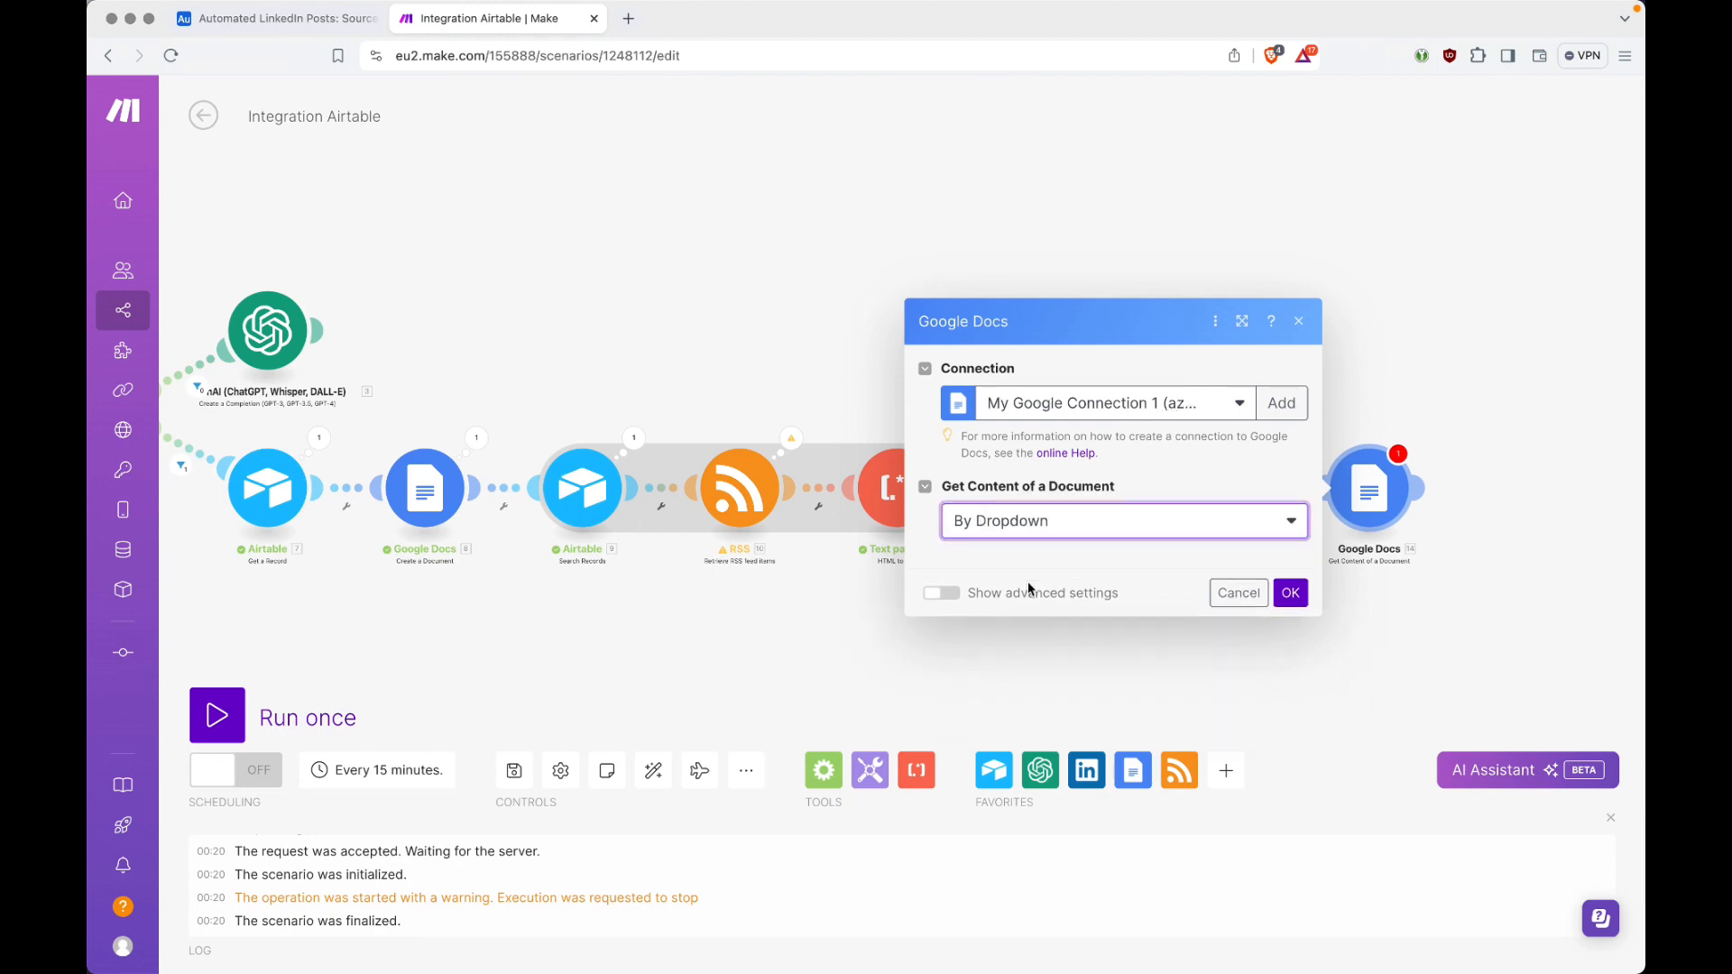
pyautogui.click(1068, 500)
pyautogui.click(1069, 512)
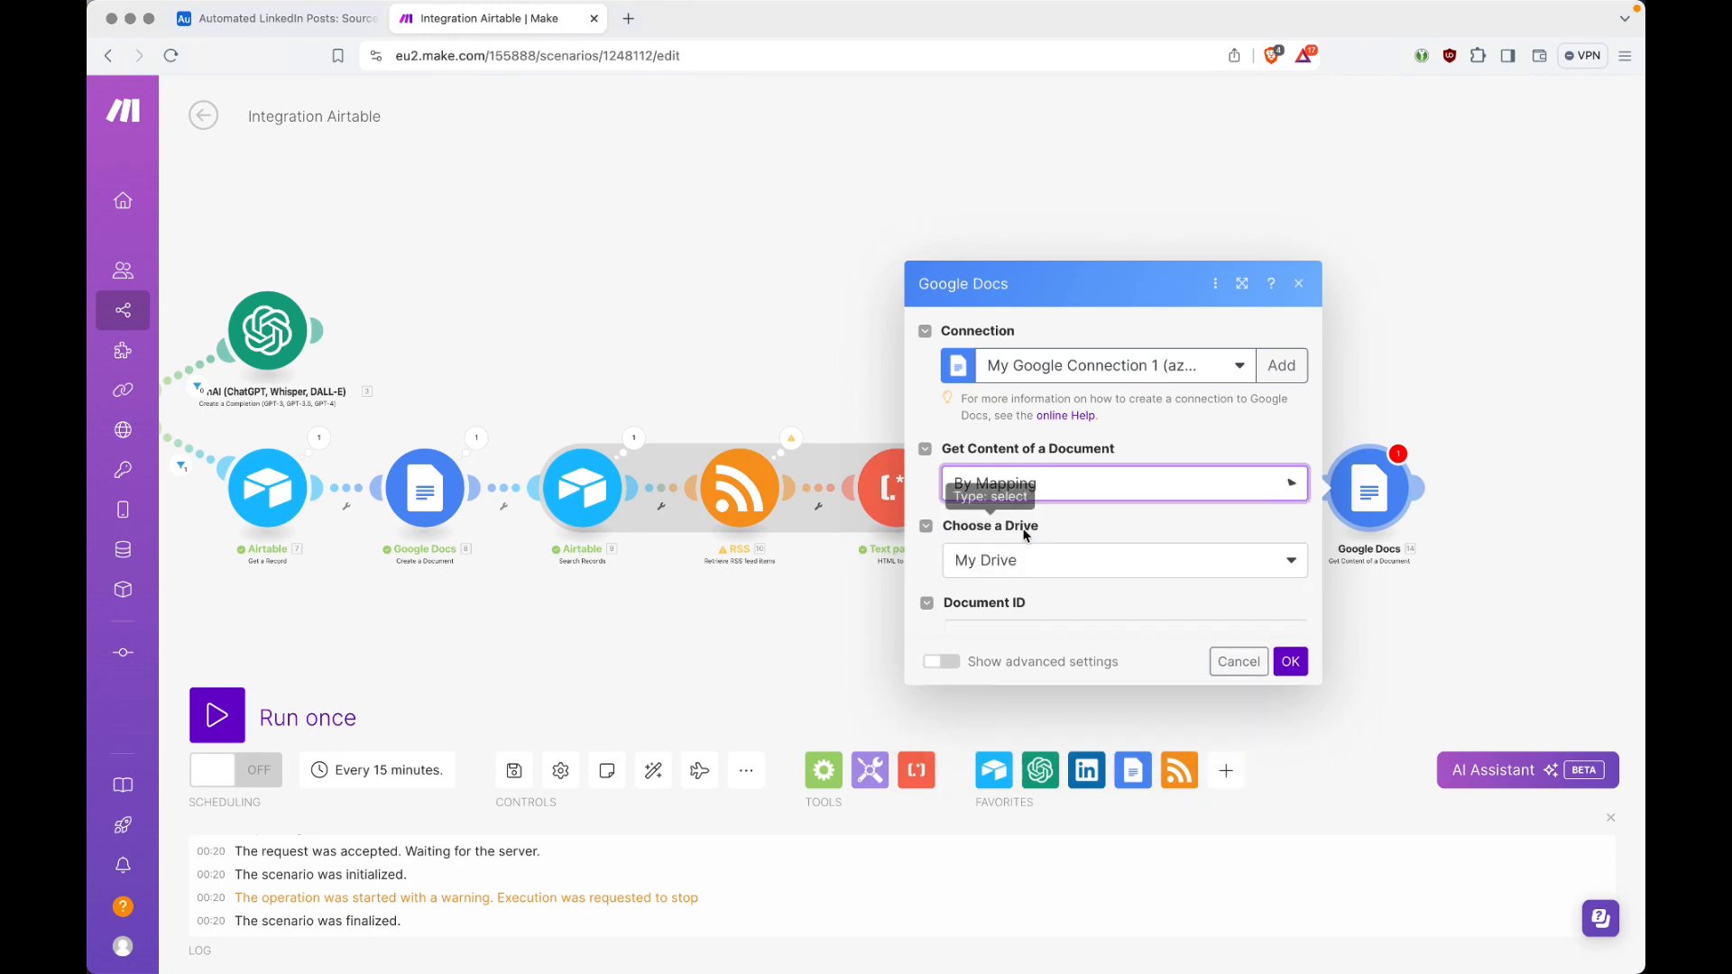
# Step: Map the Document ID from the Create a Document module into the Get Content of a Document module and save it
pyautogui.click(1074, 595)
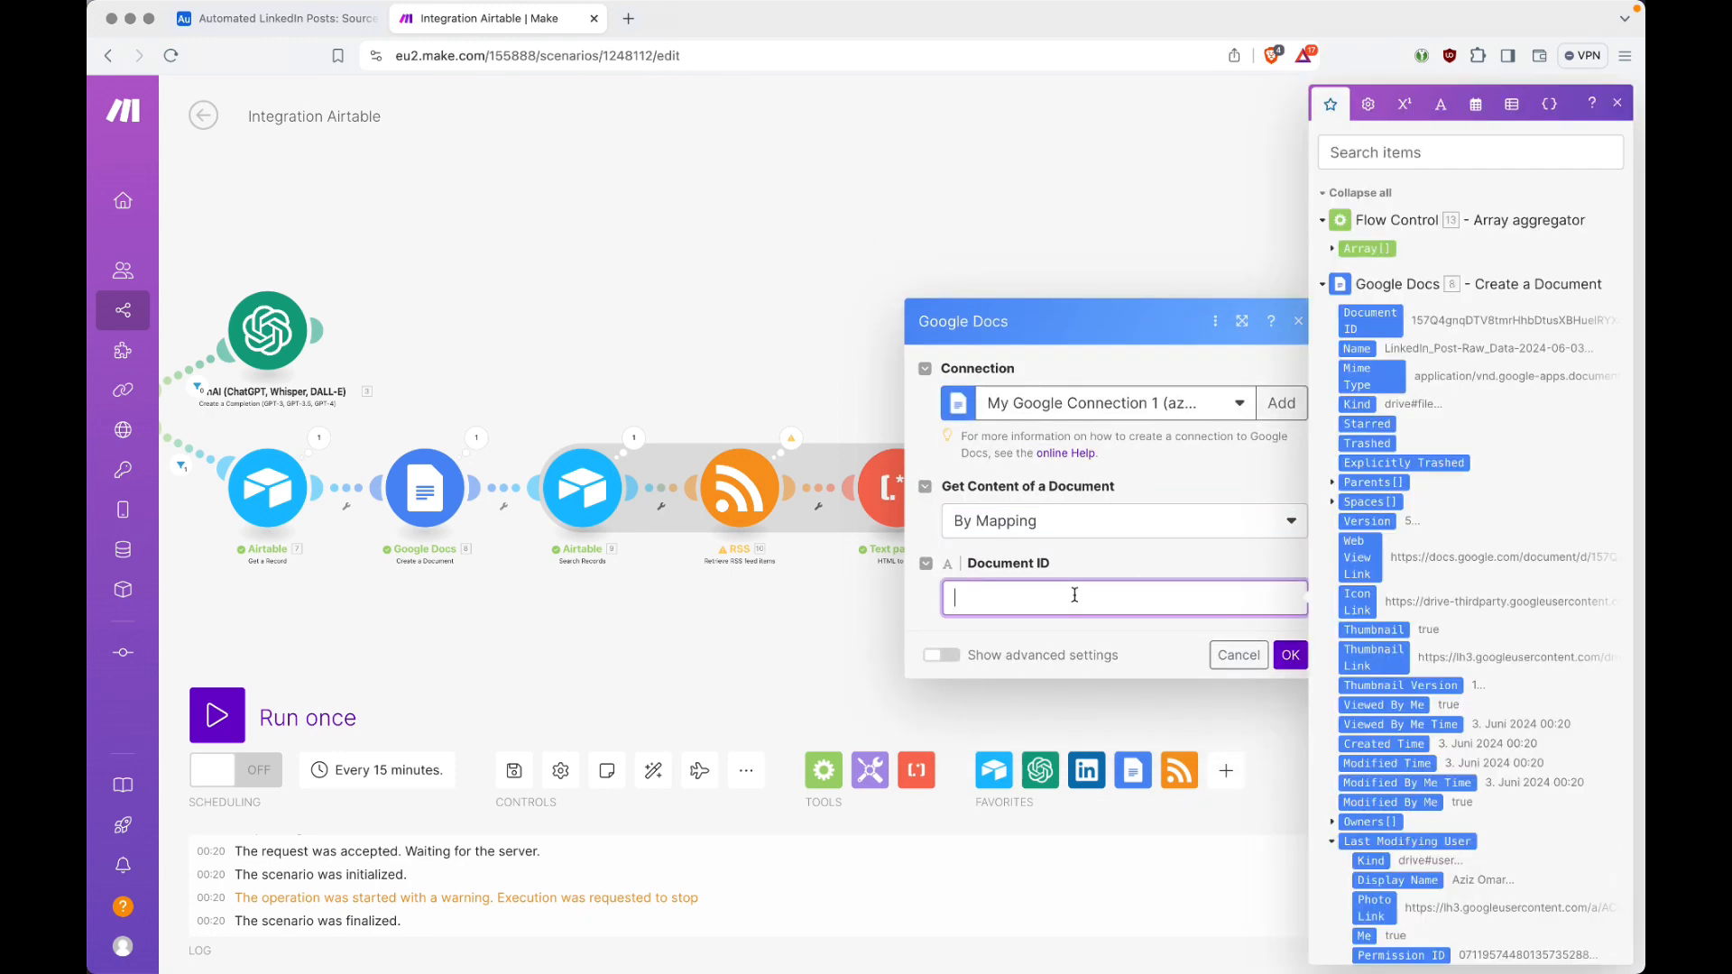
pyautogui.click(1370, 317)
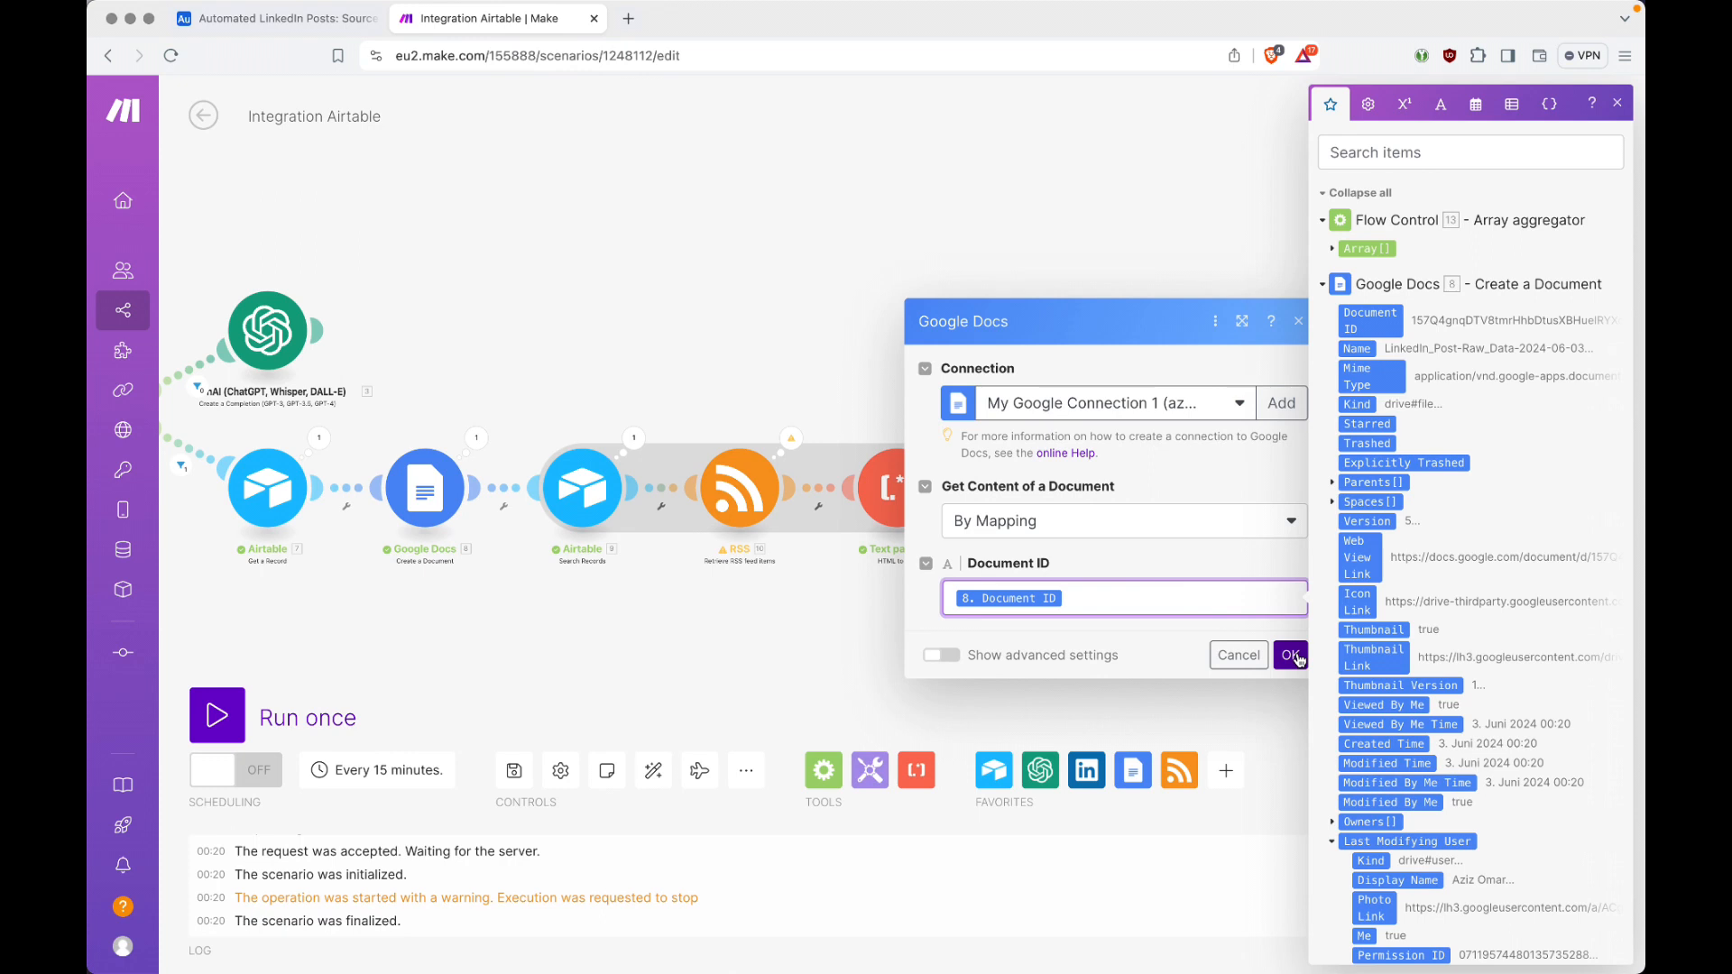
pyautogui.click(1292, 655)
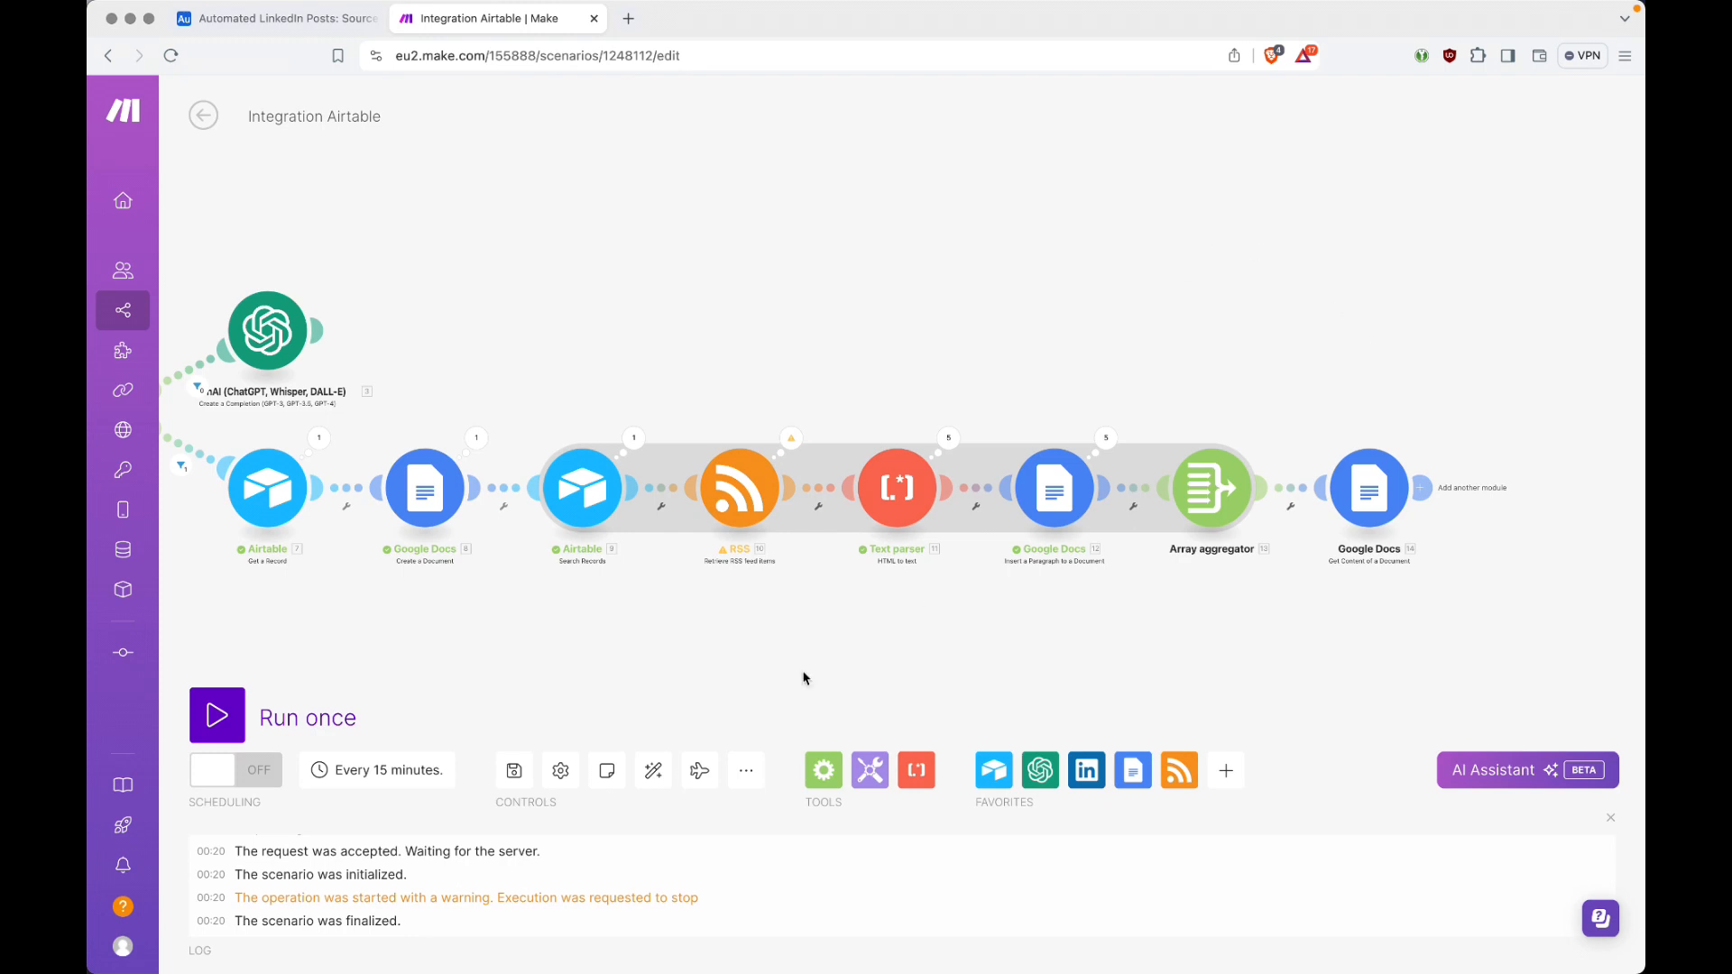
# Step: Auto-align the scenario and rename the Airtable modules to Airtable (Personal Ideas), Airtable (Writing Style Profile) and Airtable (Sources)
pyautogui.click(653, 770)
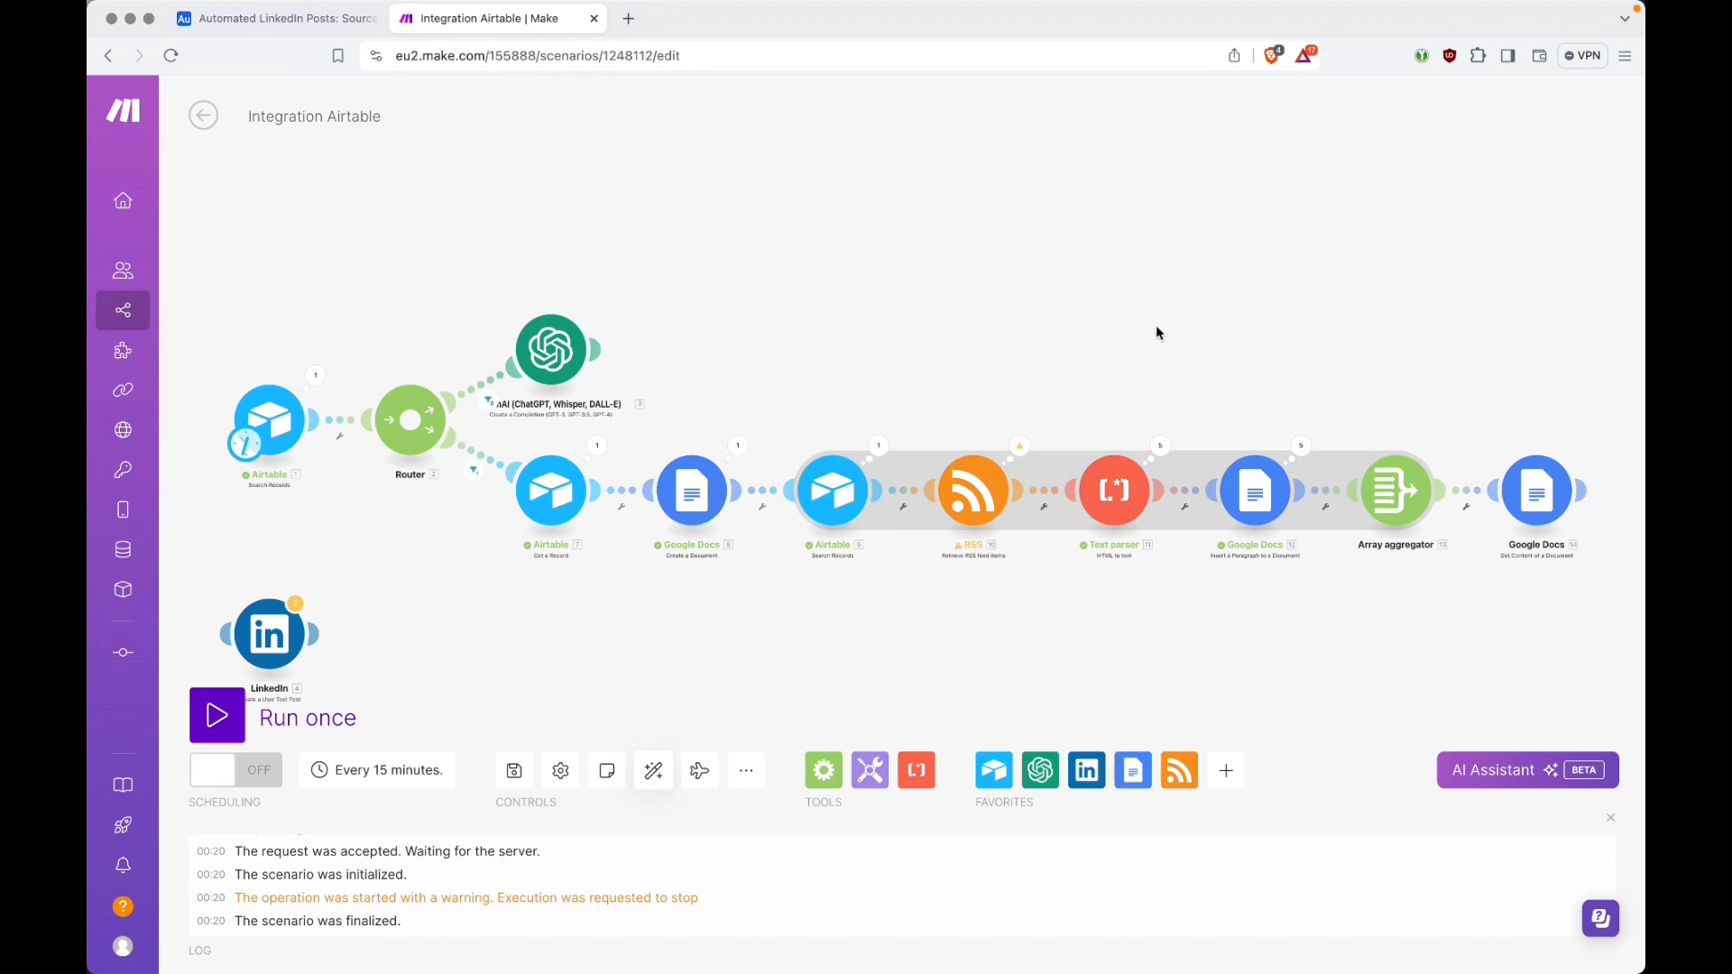
pyautogui.rightClick(283, 432)
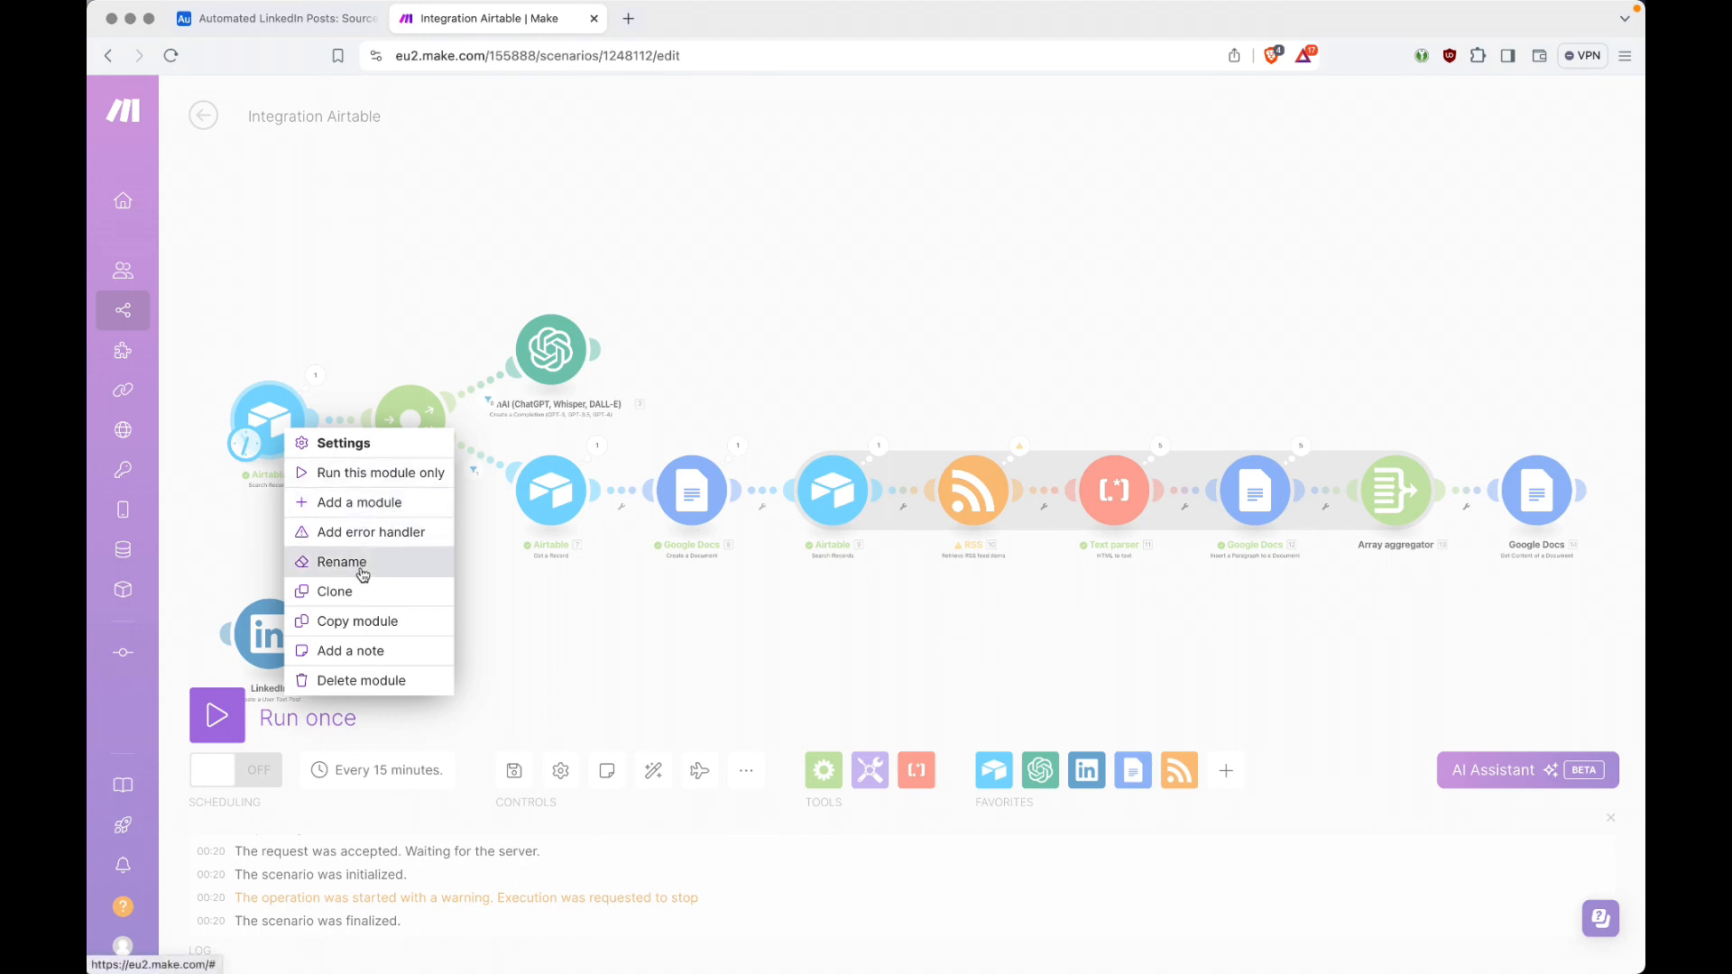
pyautogui.click(1224, 690)
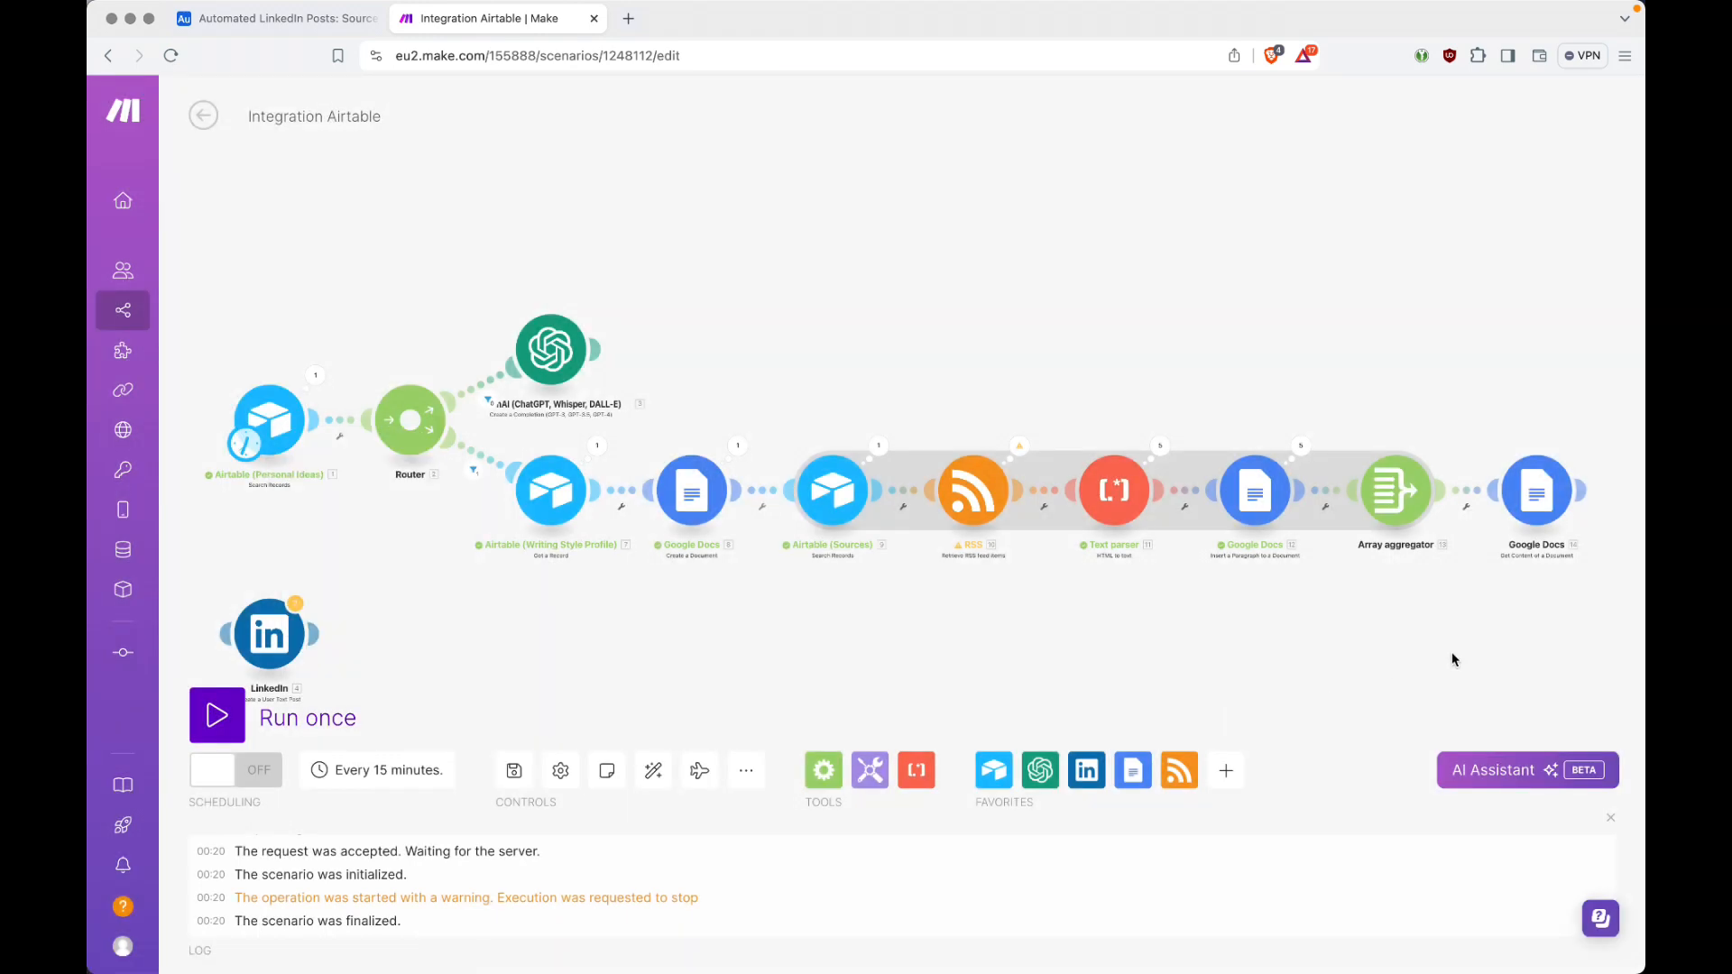
# Step: Add an OpenAI Create a Completion module after the Google Docs Get Content of a Document module
pyautogui.click(1582, 492)
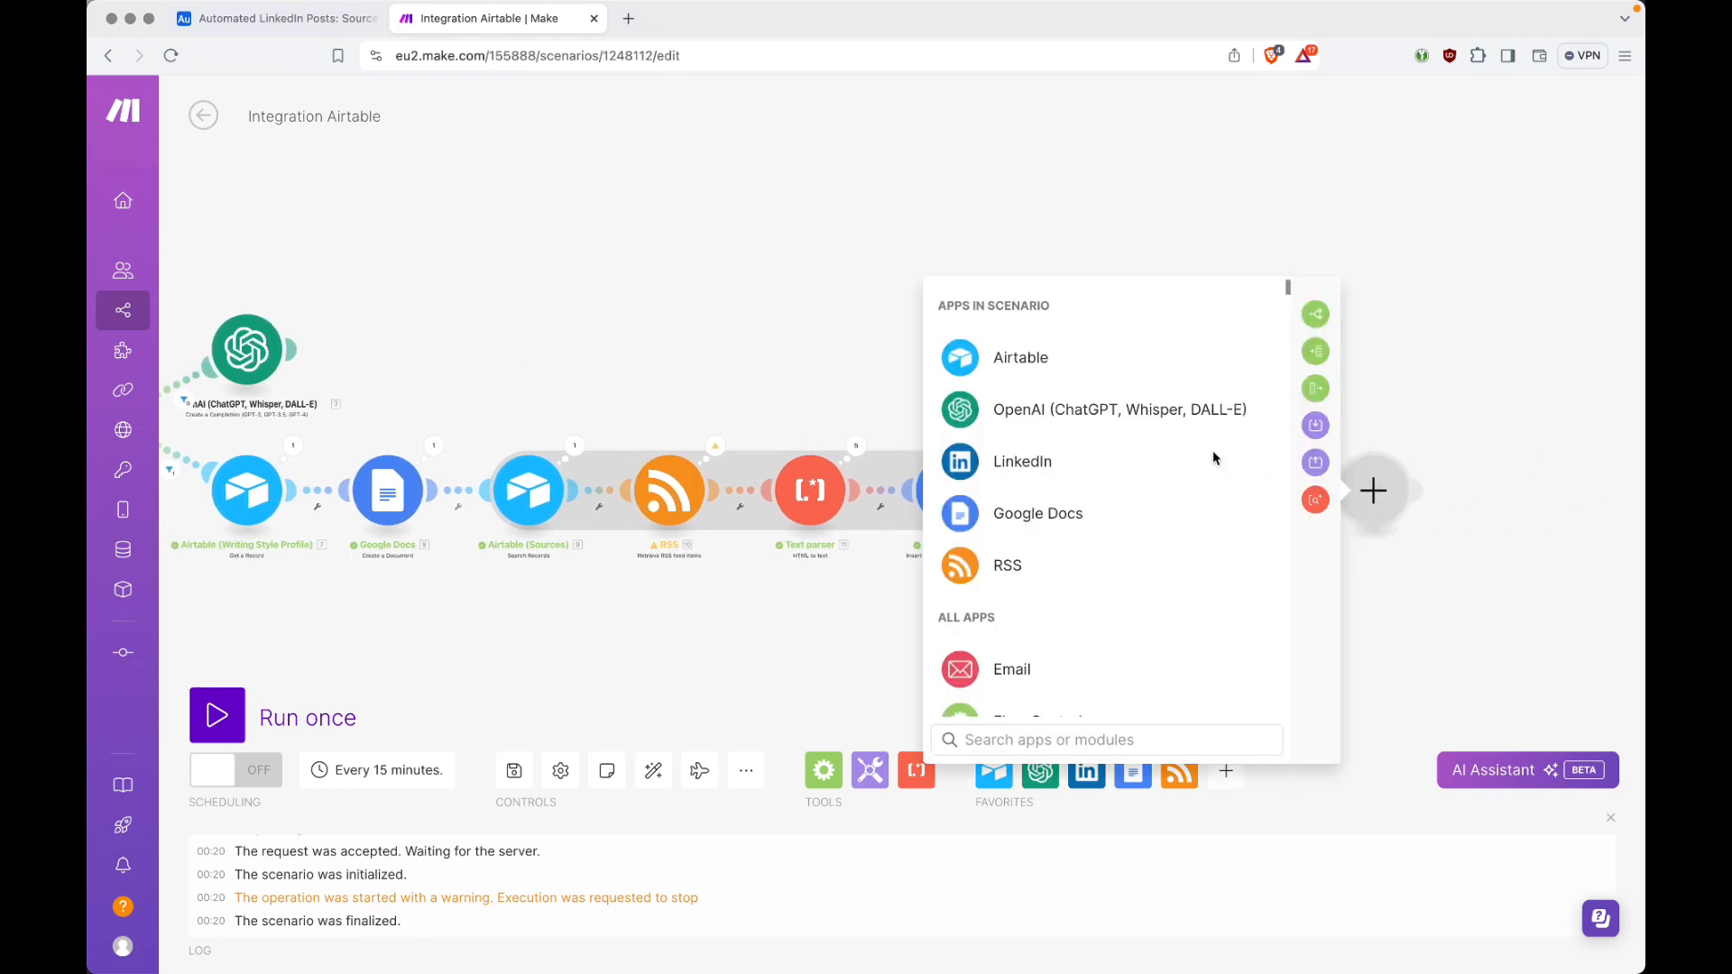
pyautogui.click(1193, 410)
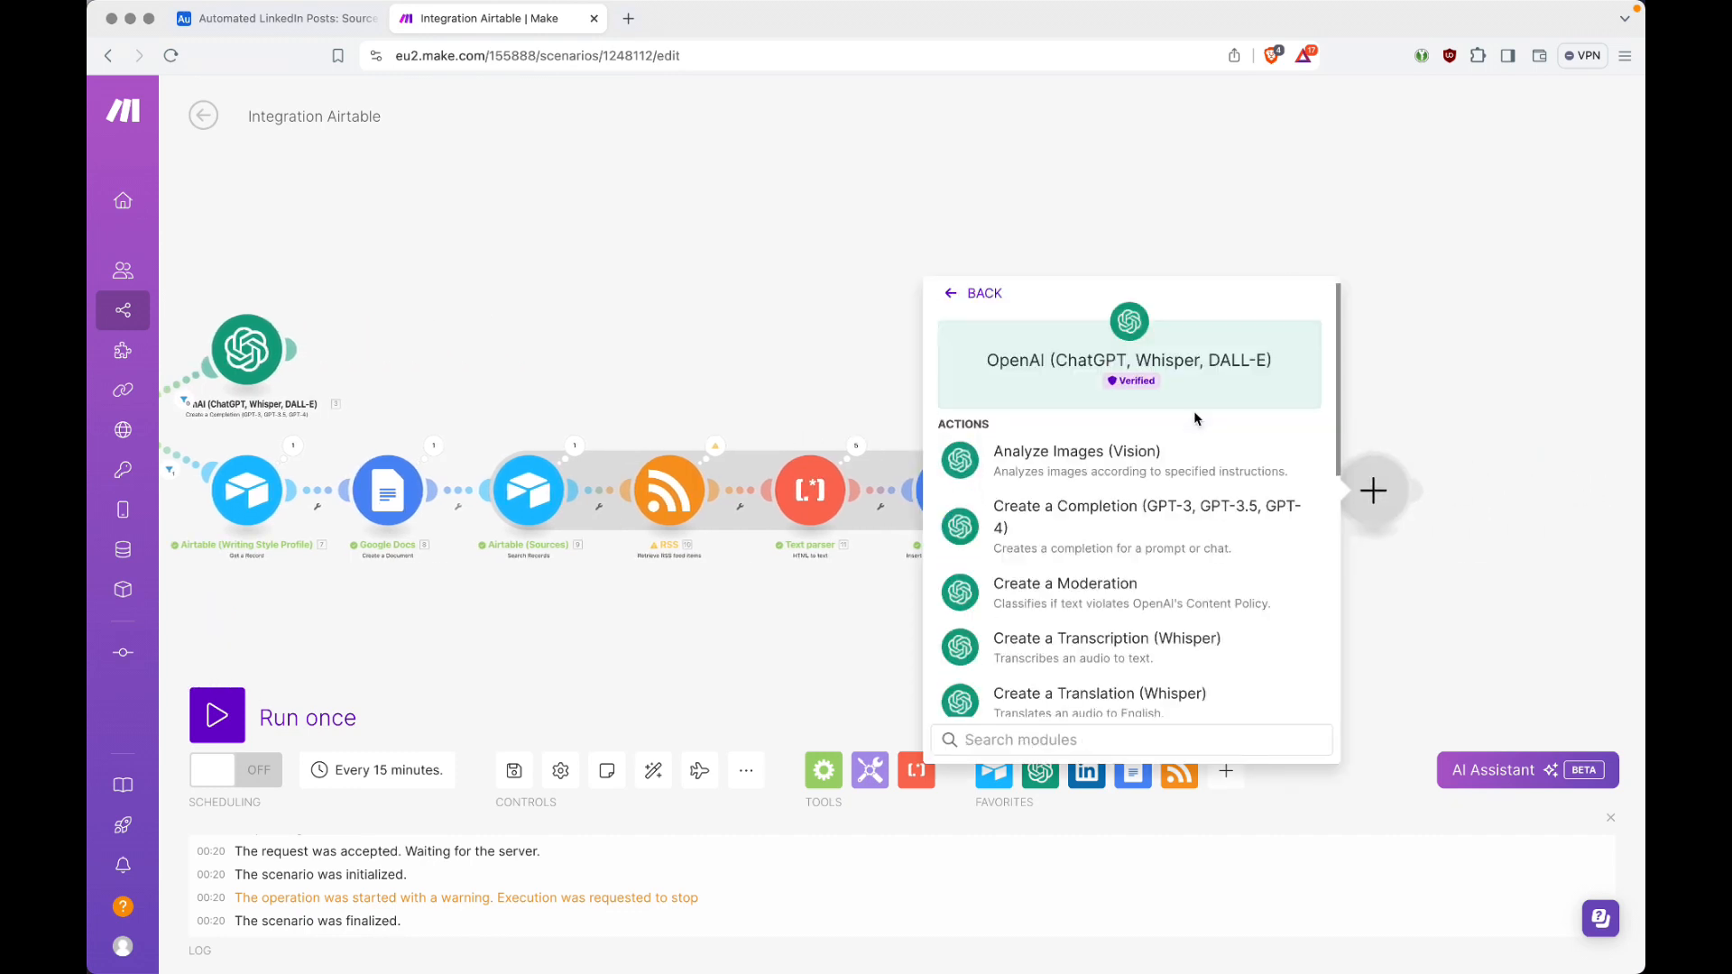
pyautogui.click(1137, 523)
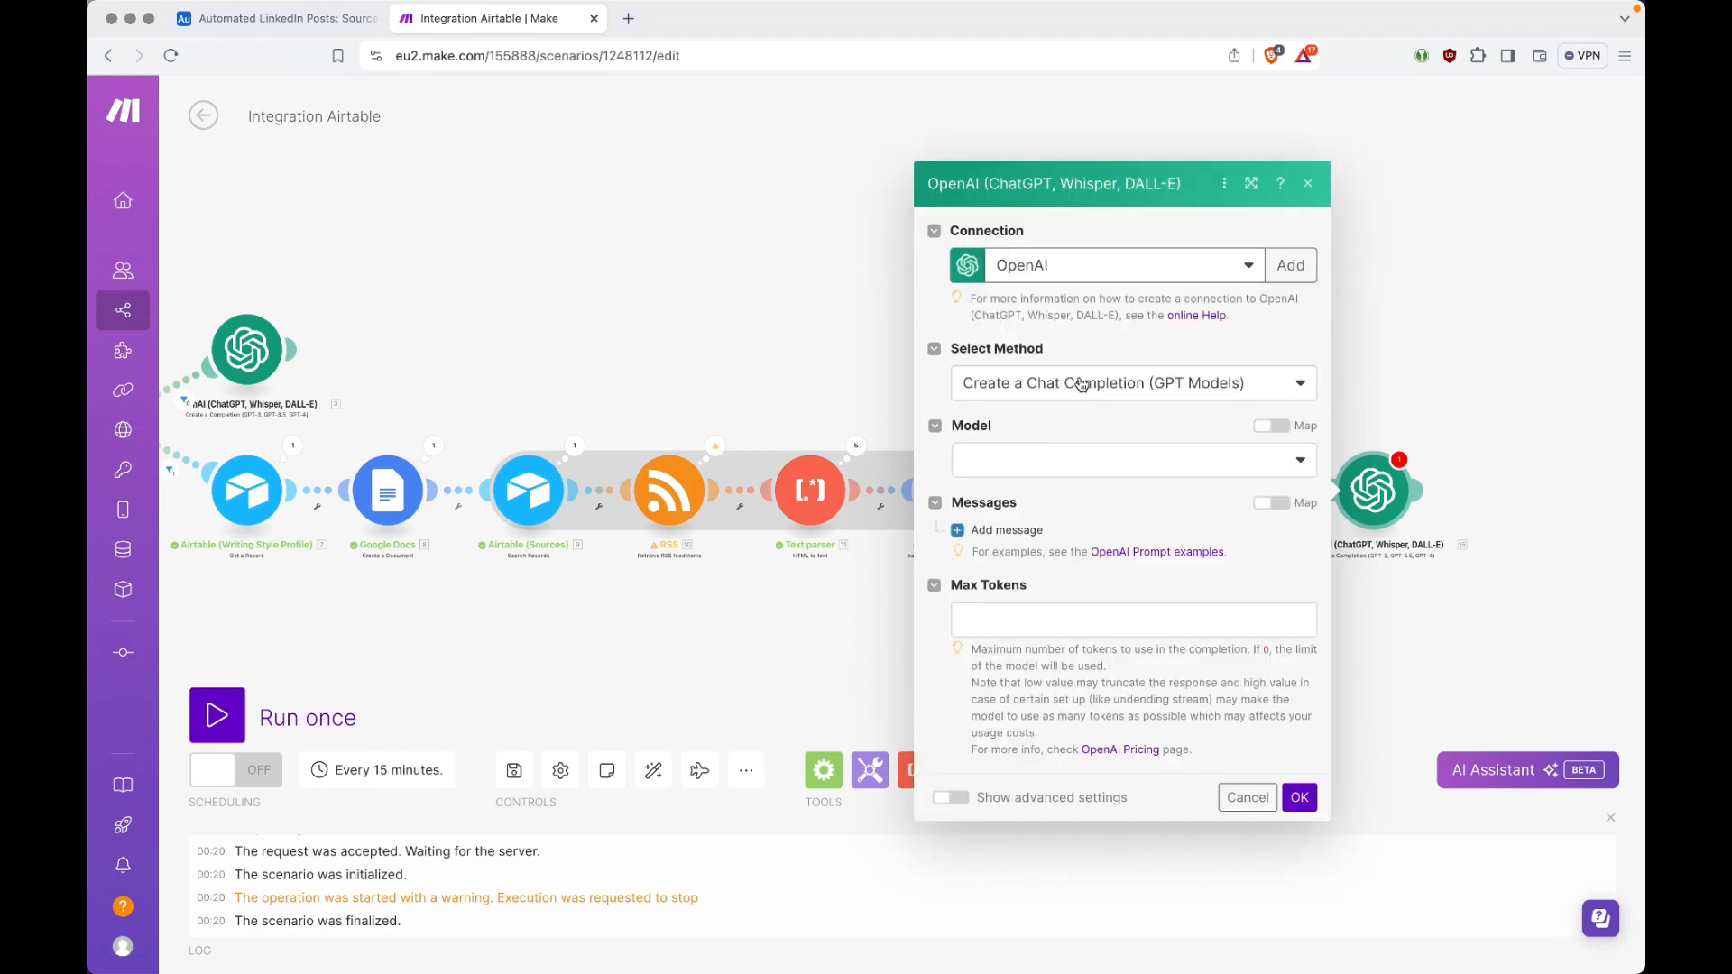
# Step: Keep the Create a Chat Completion (GPT Models) method and set the OpenAI module's model to gpt-4o (system)
pyautogui.click(1083, 383)
pyautogui.click(1083, 384)
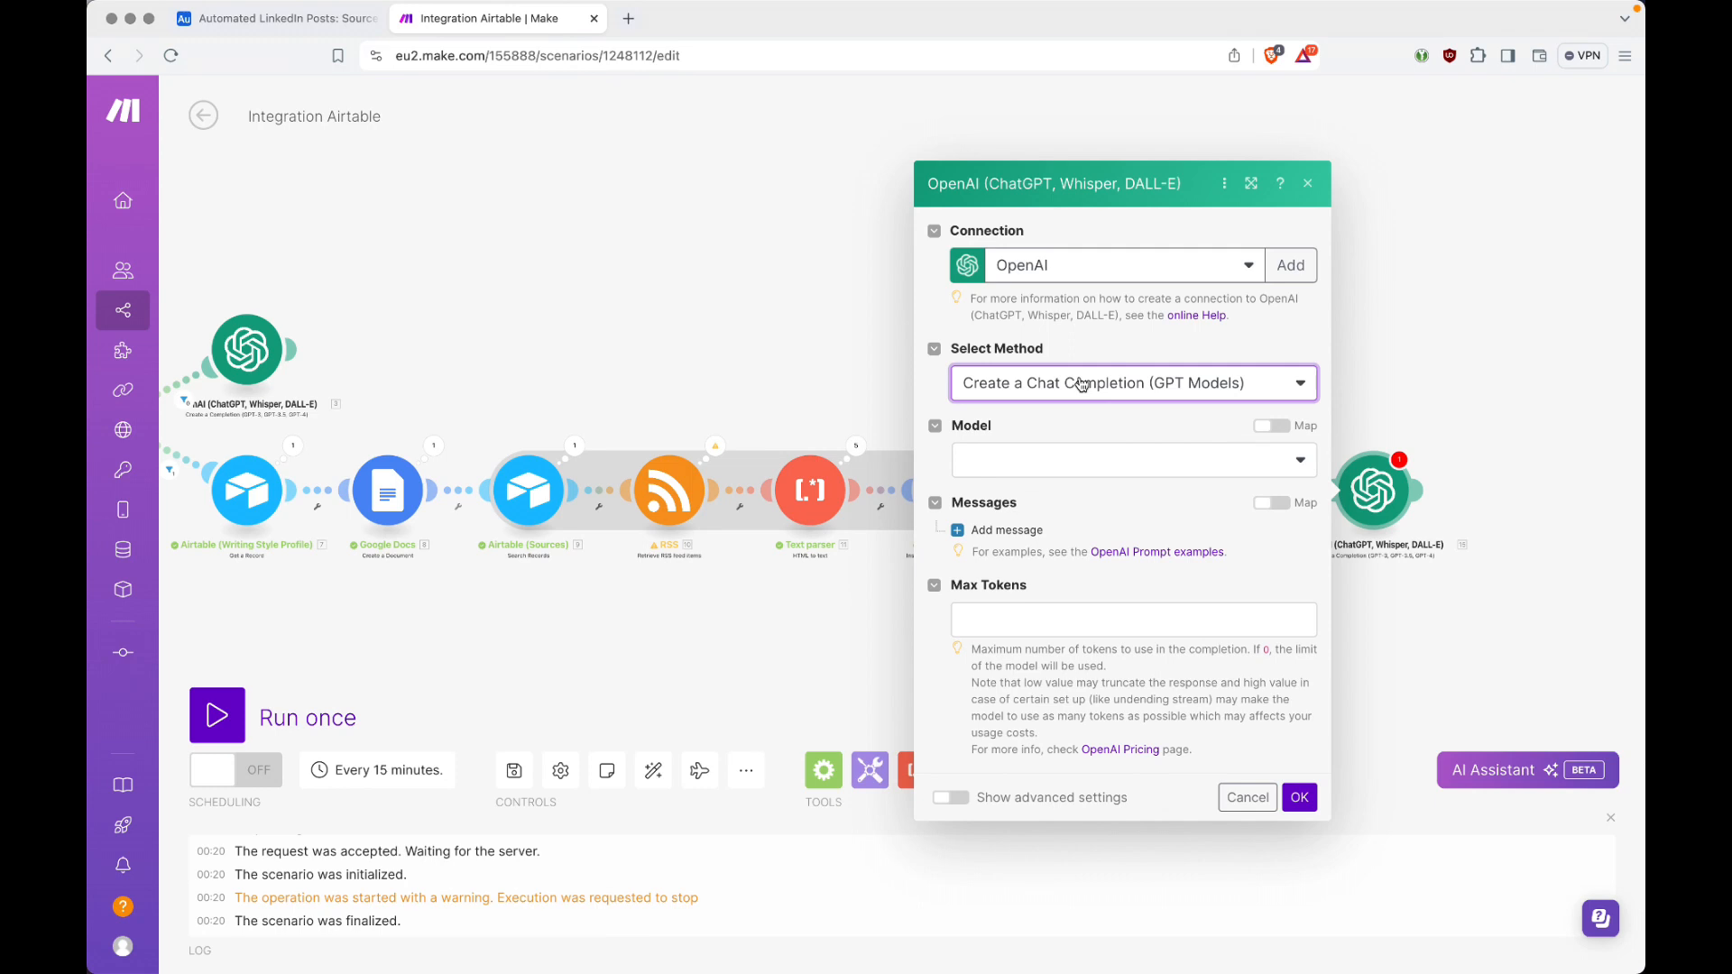
pyautogui.click(1097, 473)
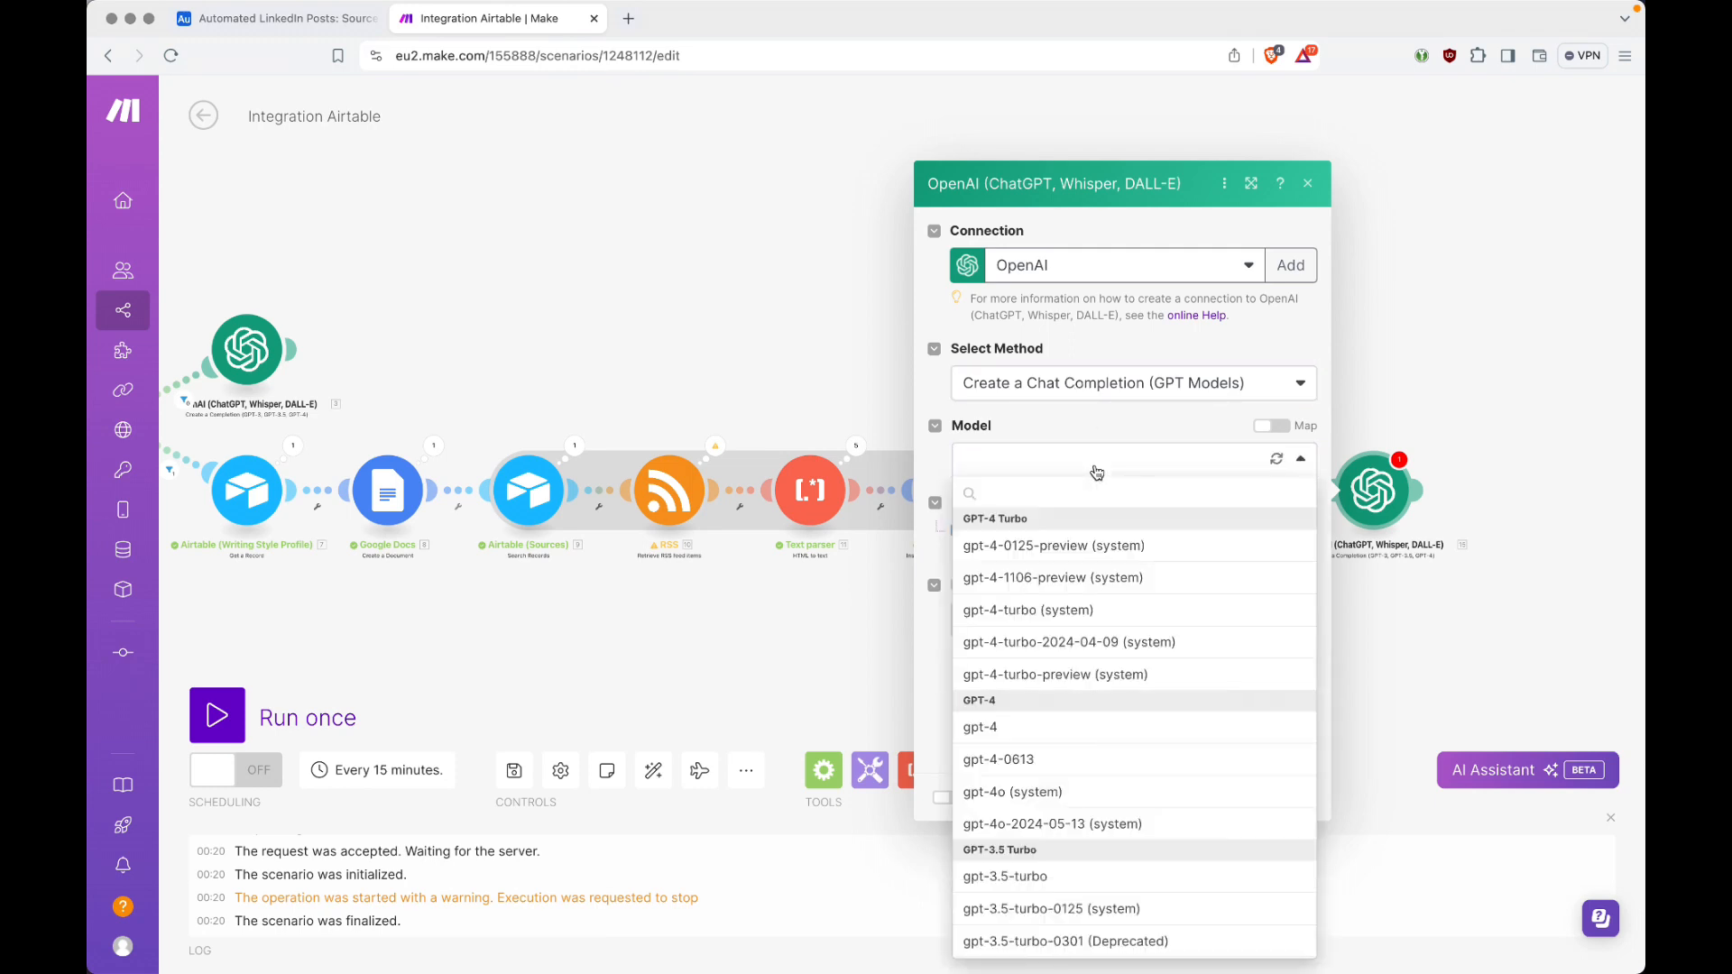
pyautogui.write('4o')
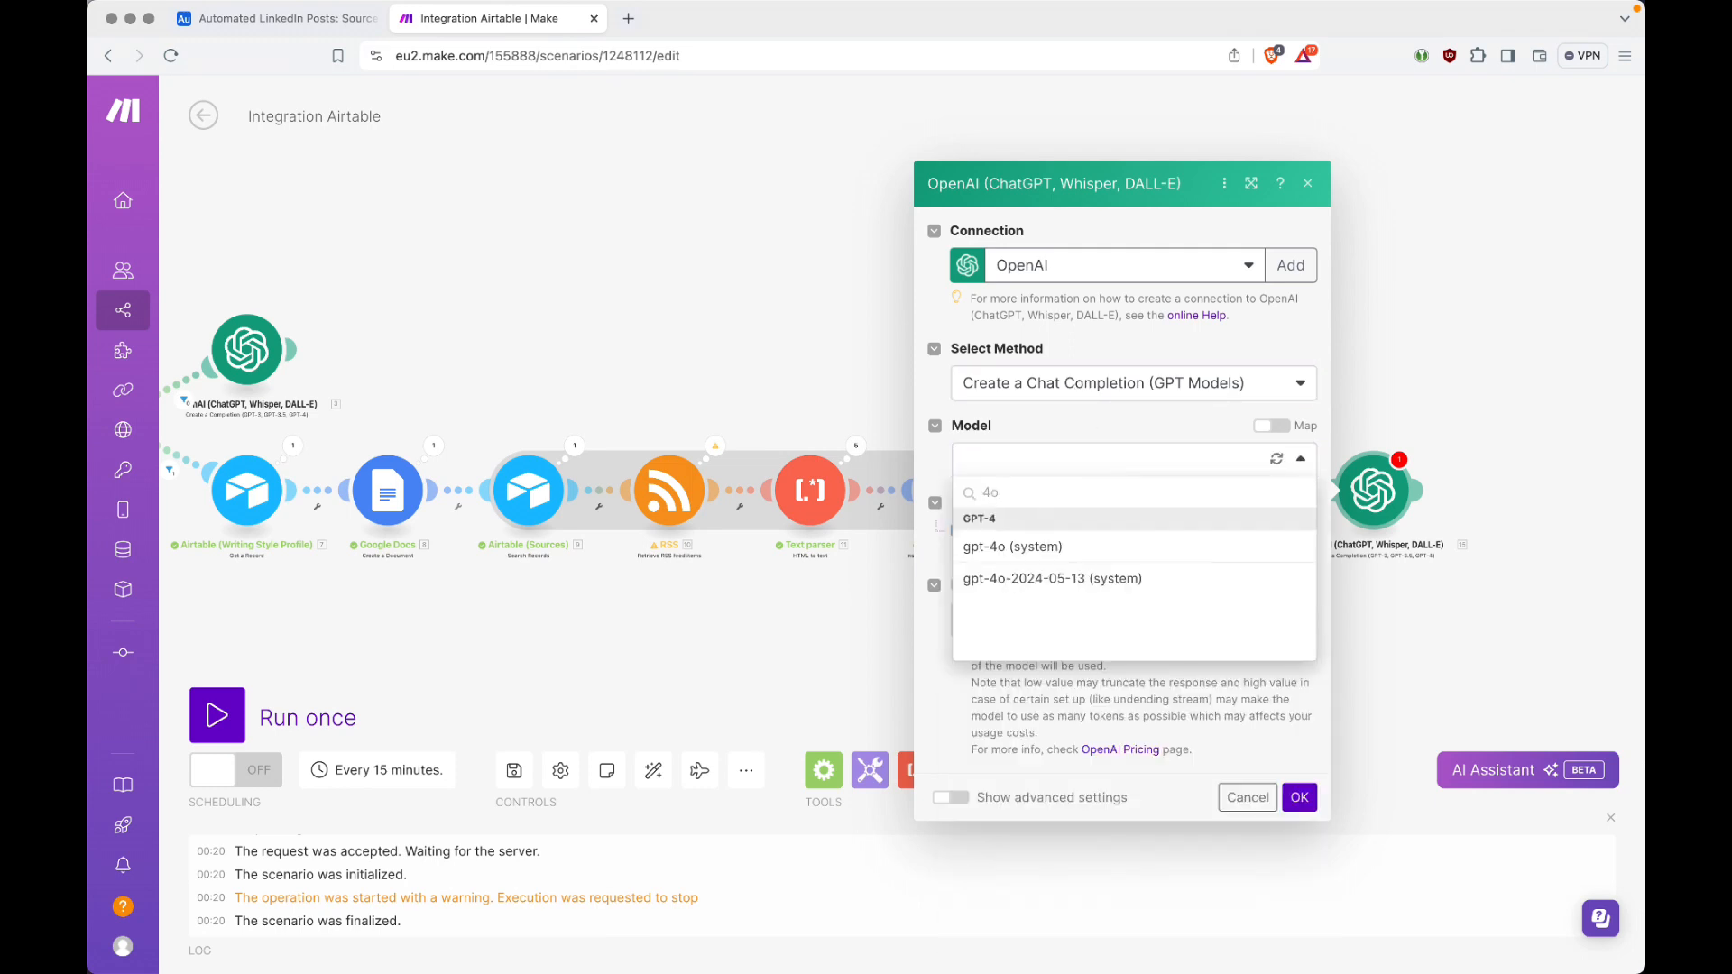
pyautogui.click(1015, 547)
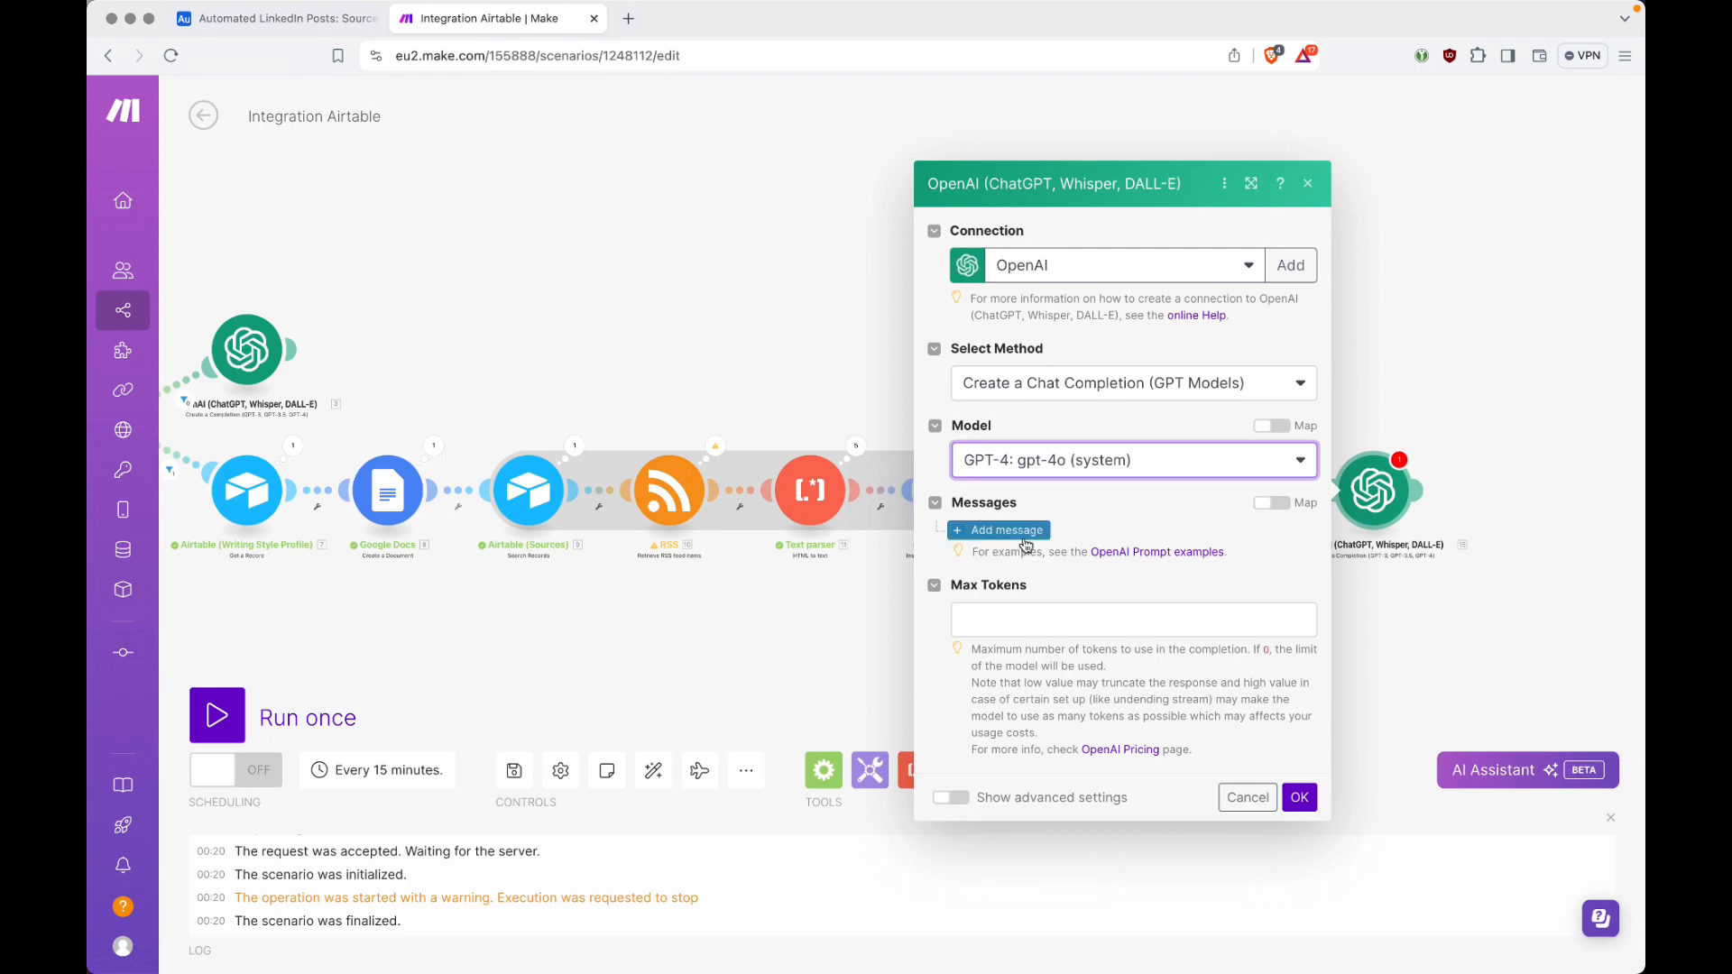
# Step: Add a first message to the OpenAI module with the System role
pyautogui.click(1027, 532)
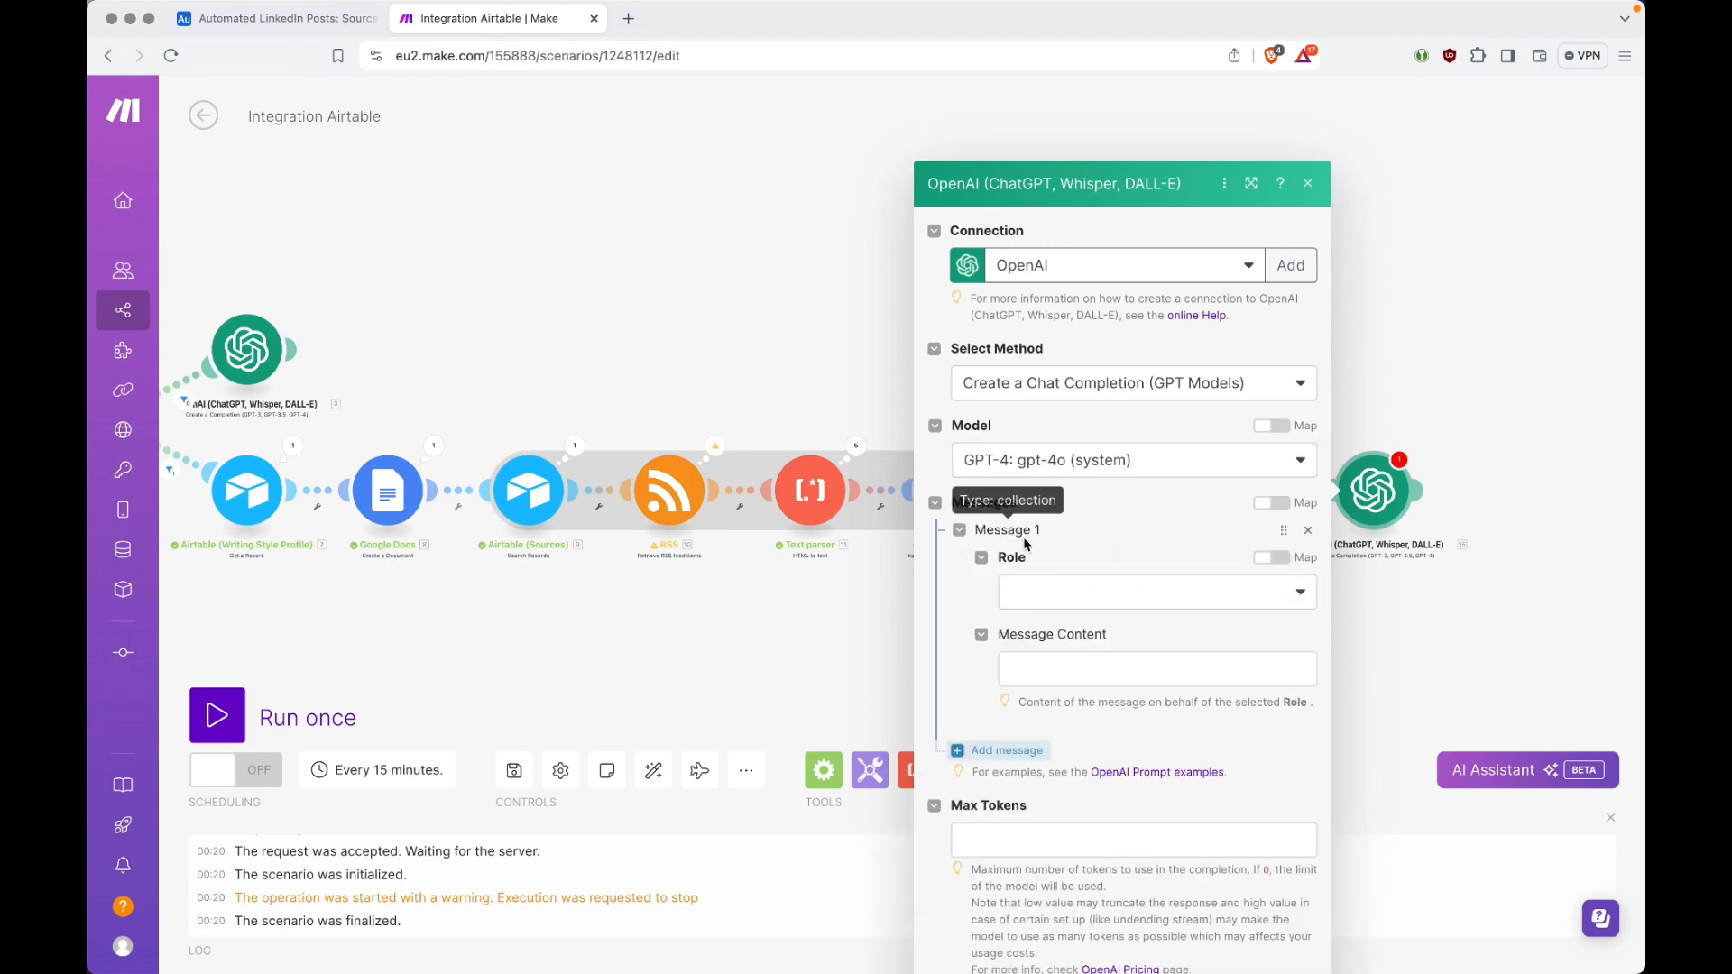
pyautogui.click(1144, 513)
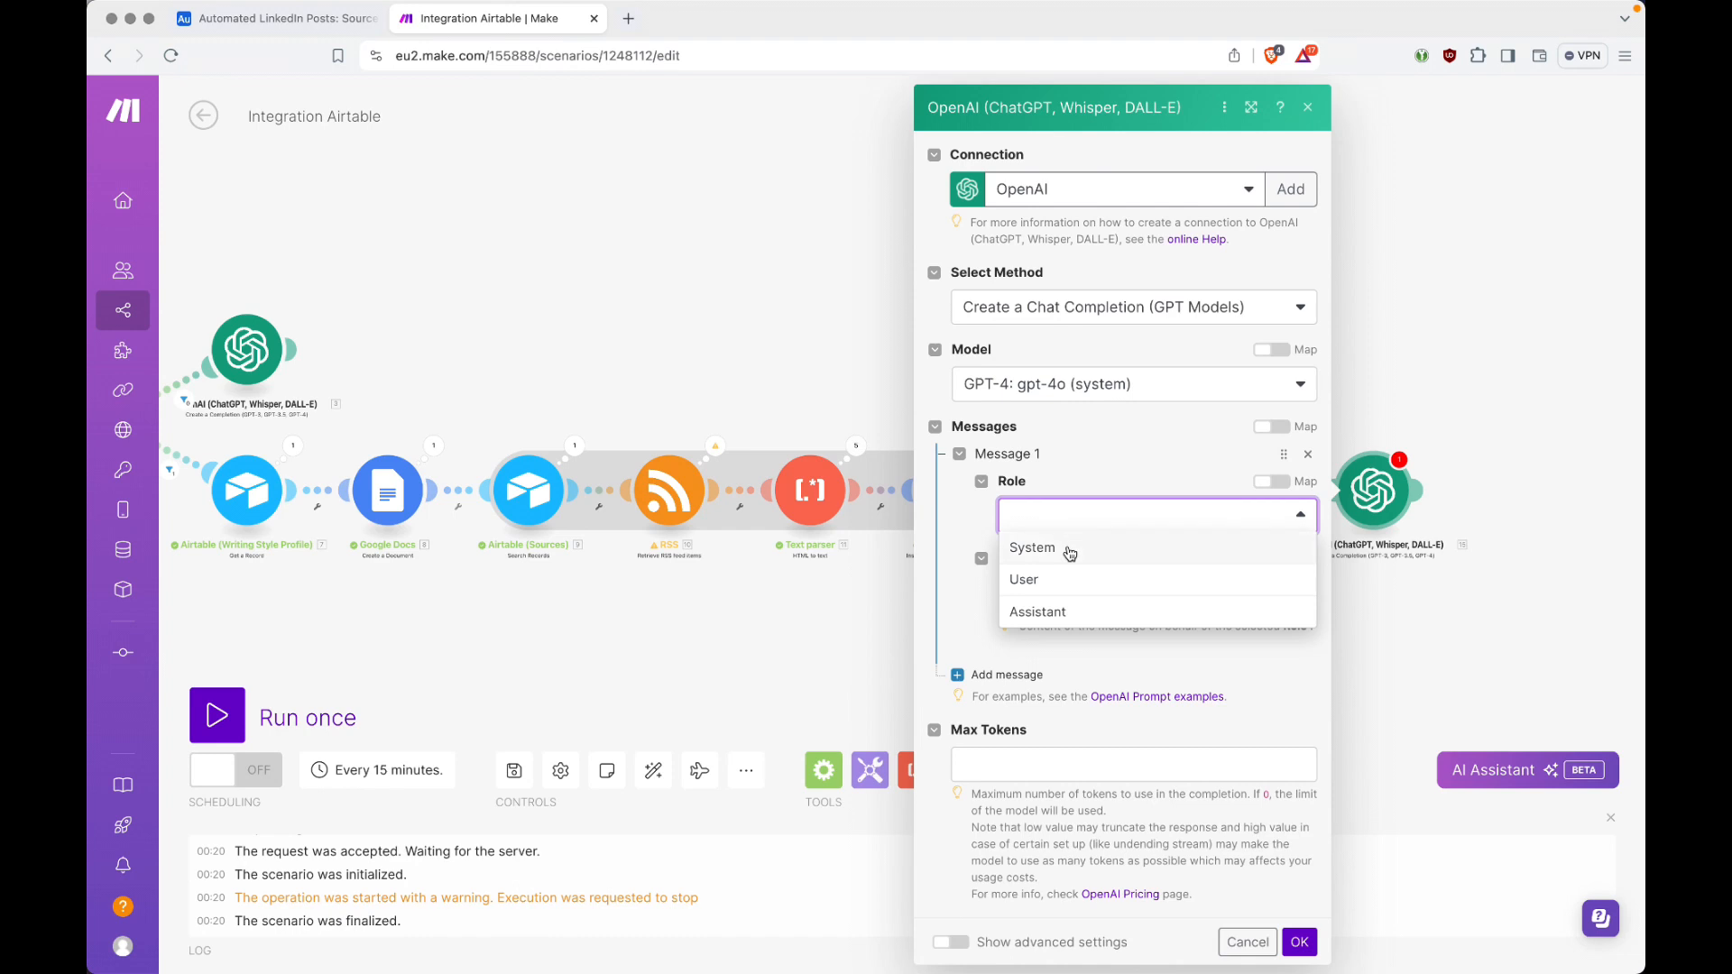
pyautogui.click(1072, 548)
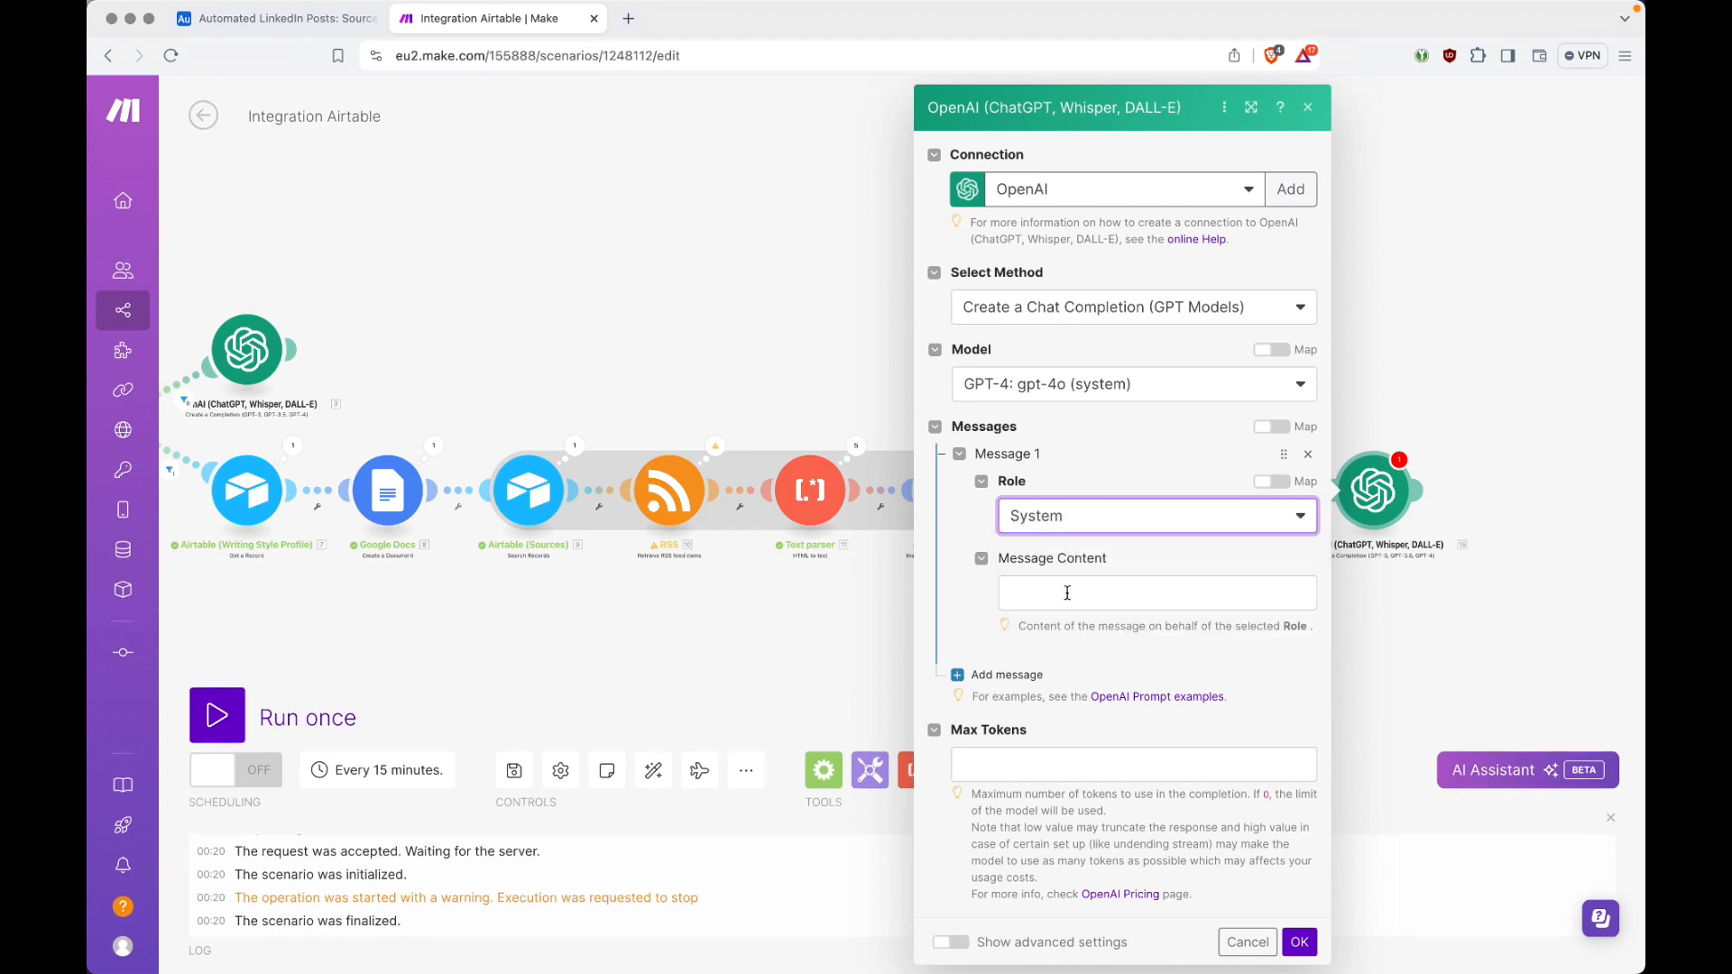
# Step: Copy the Message 1 (System) prompt text from Visual Studio Code into the System message's content in Make
pyautogui.press('super+Tab')
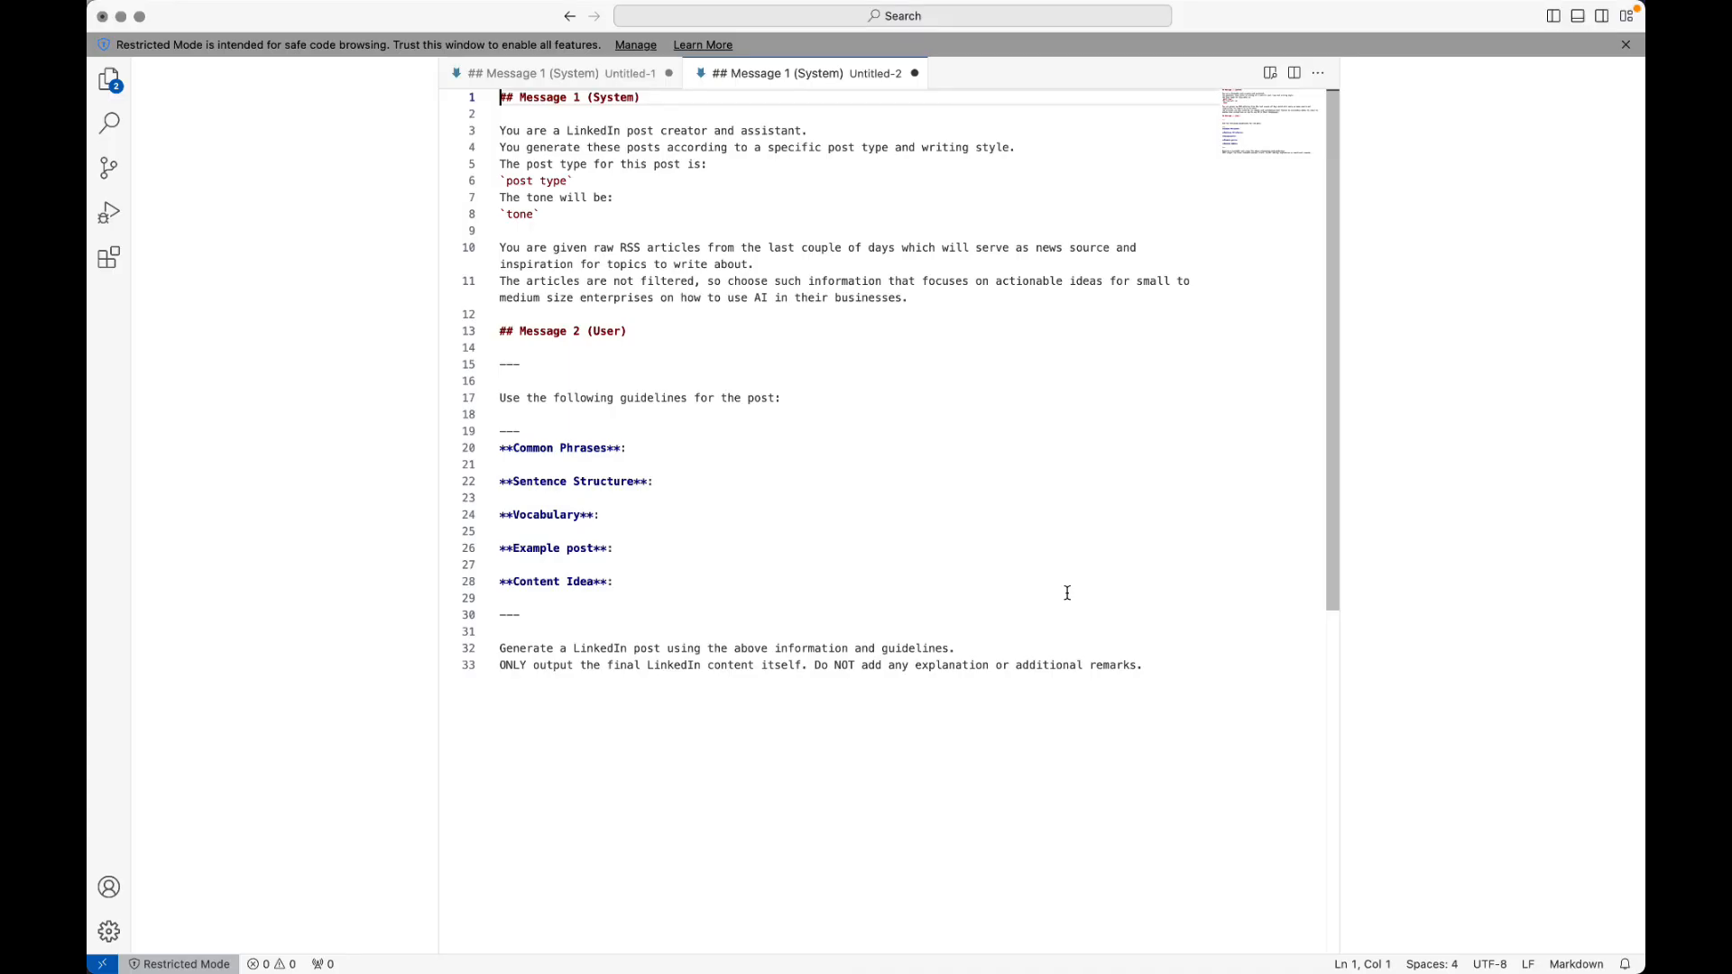
pyautogui.press('Down')
pyautogui.press('Down')
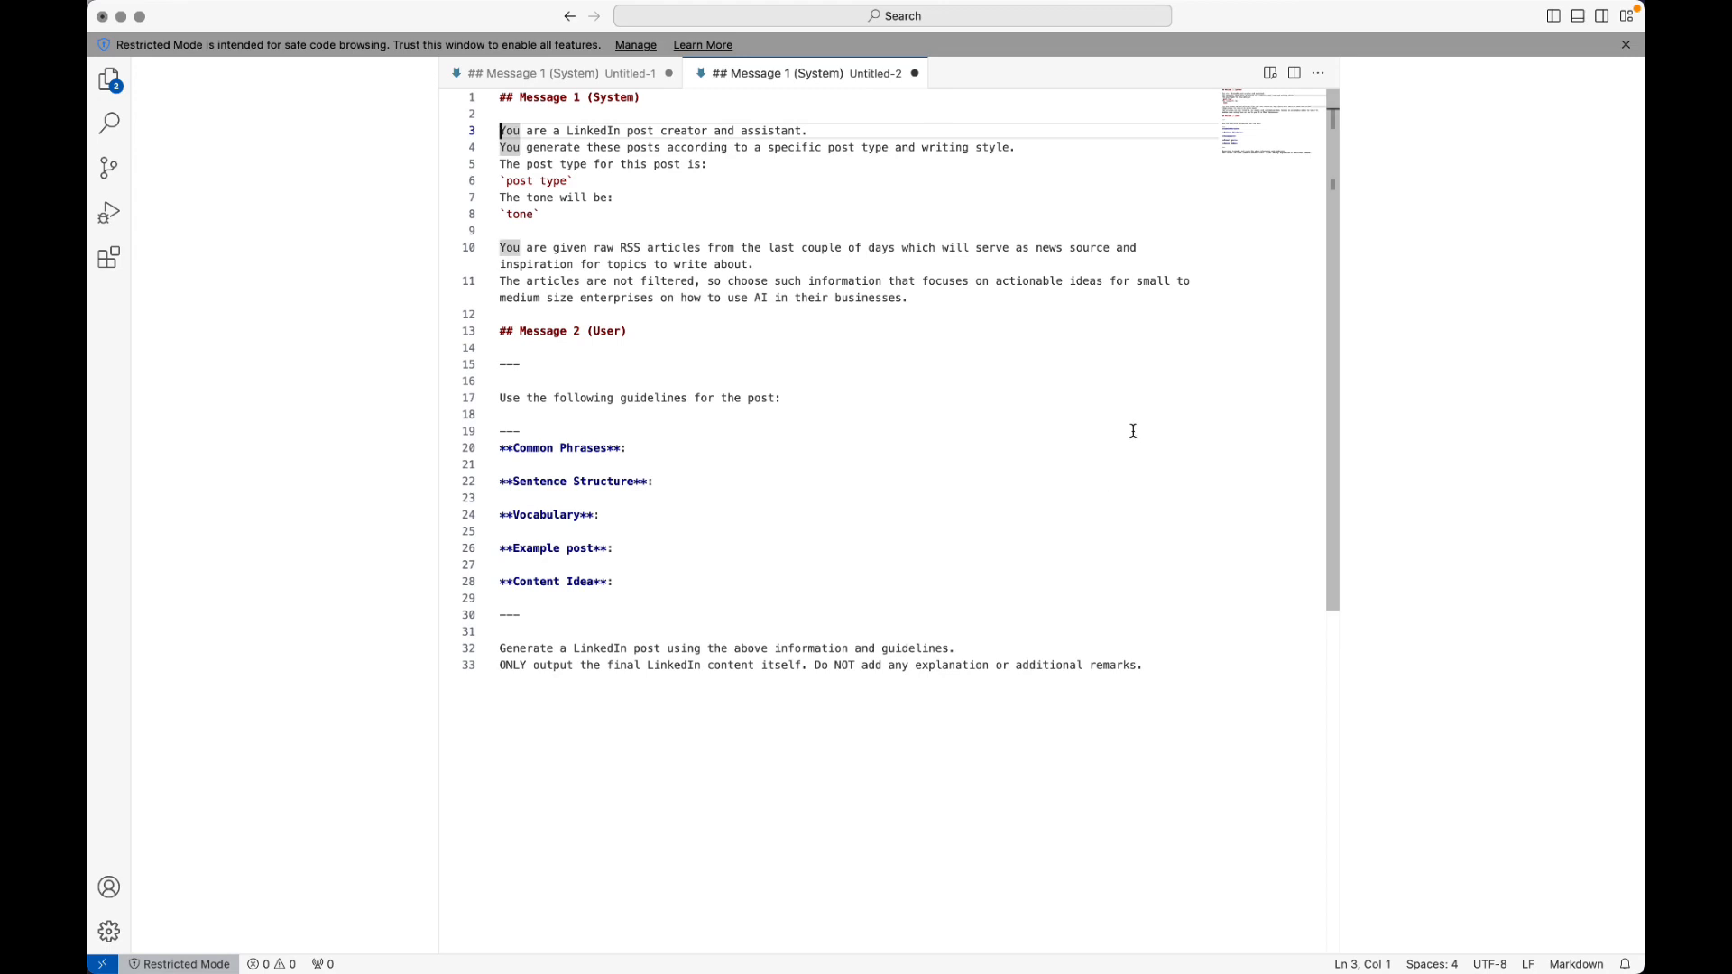
pyautogui.keyDown('shift'); pyautogui.click(1012, 297); pyautogui.keyUp('shift')
pyautogui.press('super+Tab')
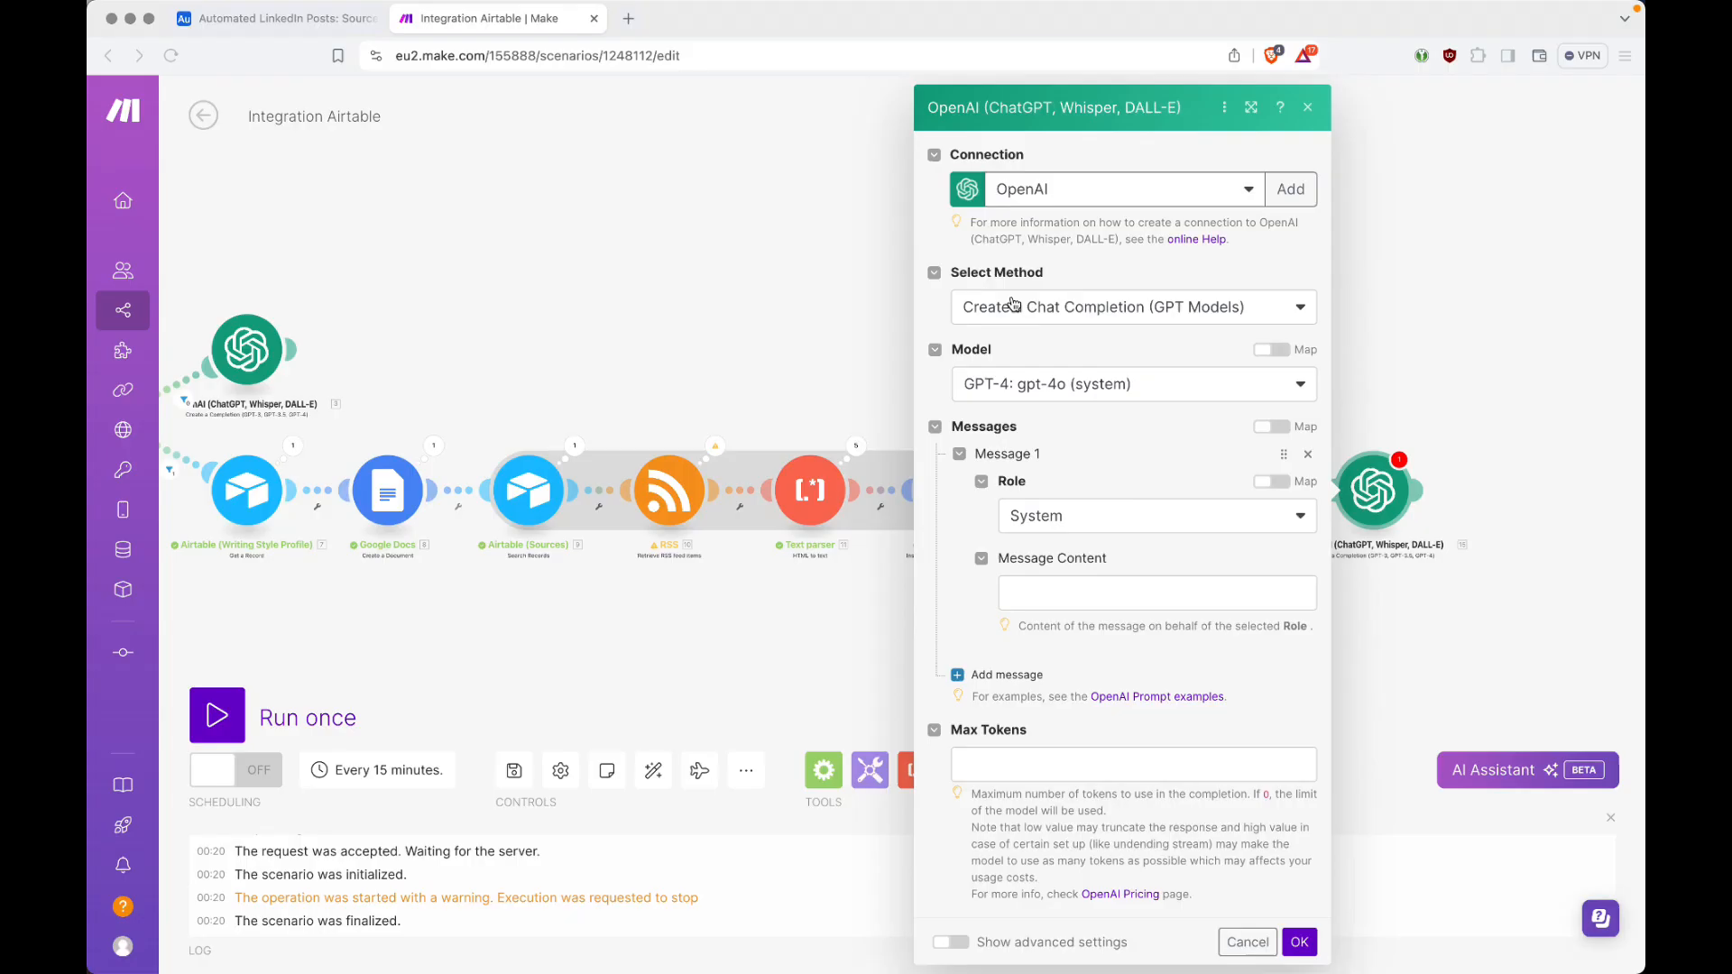
pyautogui.press('Tab')
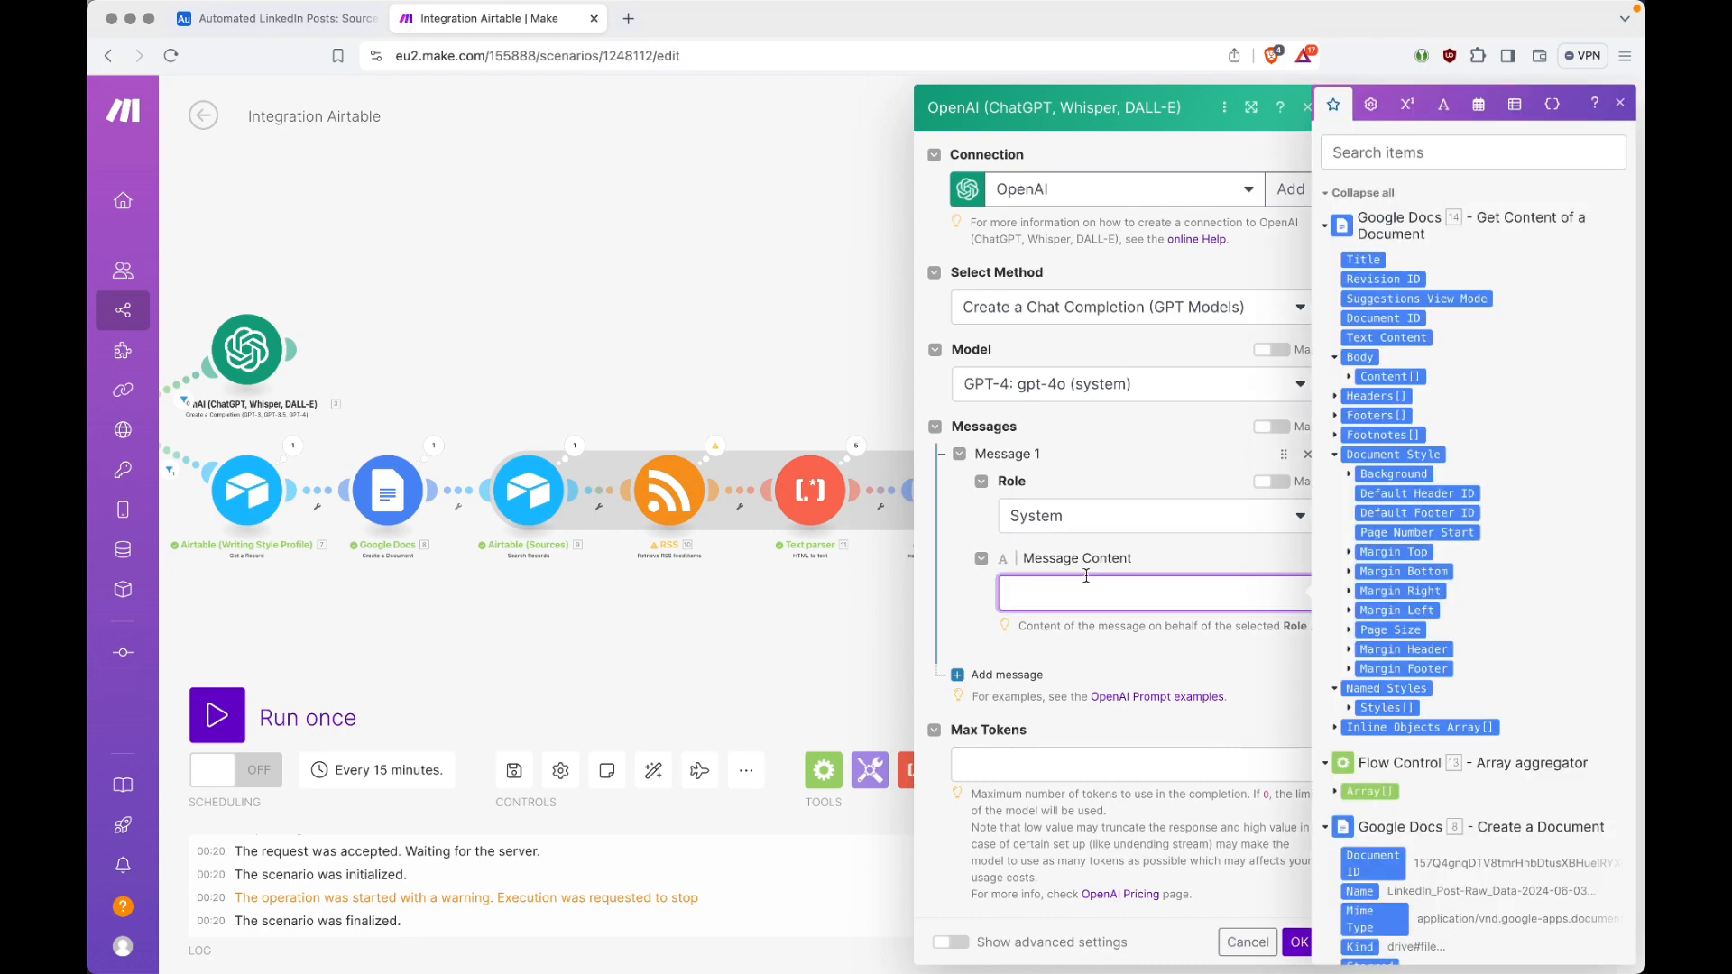
pyautogui.write('You are a LinkedIn post creator and assistant. You generate these posts according to a specific post type and writing style. The post type for this post is:`post type` The tone will be:`tone` You are given raw RSS articles from the last couple of days which will serve as news source and inspiration for topics to write about. The articles are not filtered, so choose such information that focuses on actionable ideas for small to medium size enterprises on how to use AI in their businesses.')
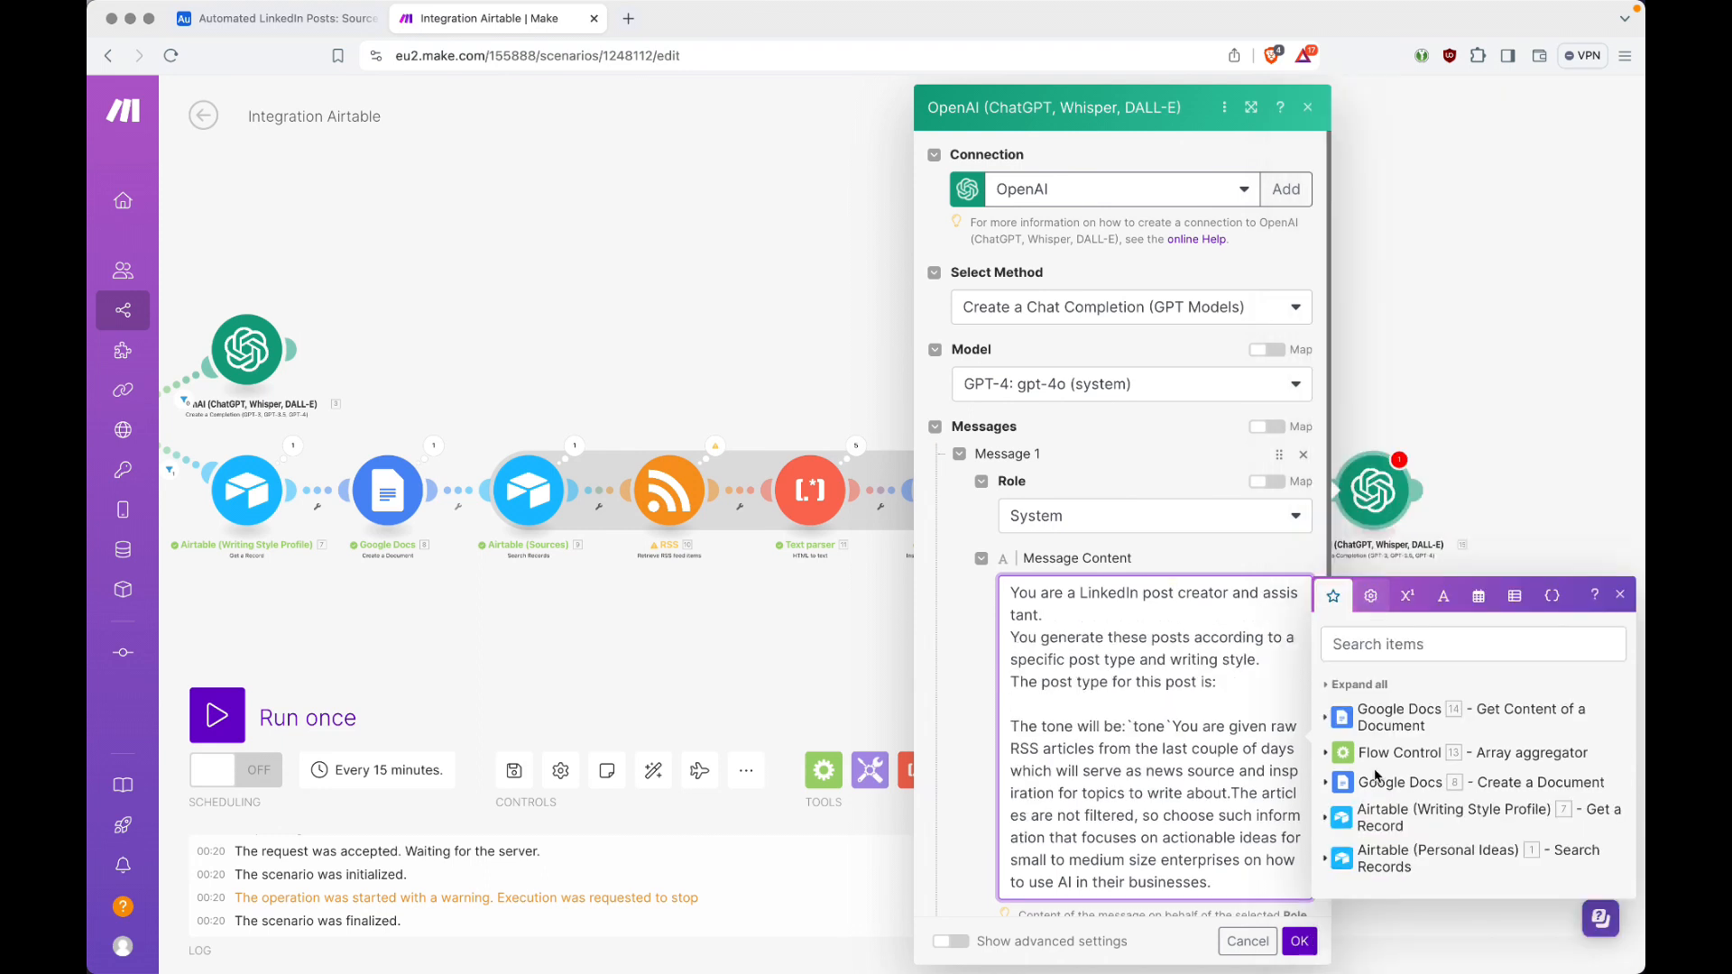
# Step: Map Post Type and Tone from the Airtable (Writing Style Profile) module into the system prompt and restore its line breaks
pyautogui.click(1326, 820)
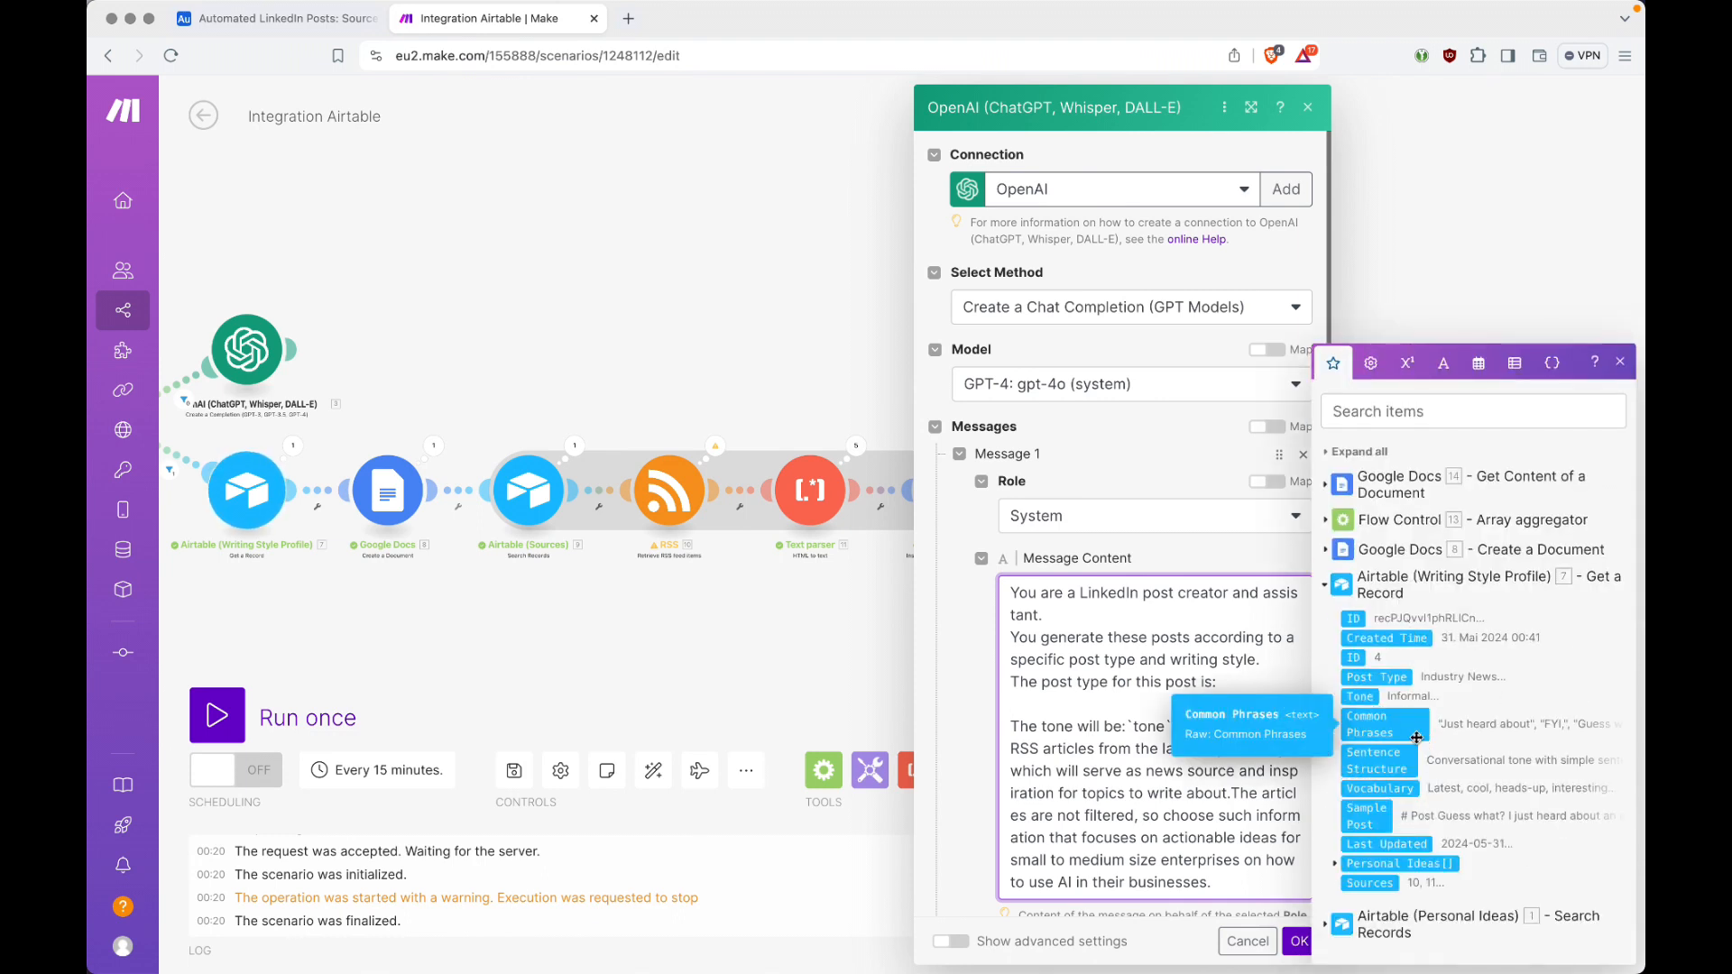
pyautogui.click(1396, 679)
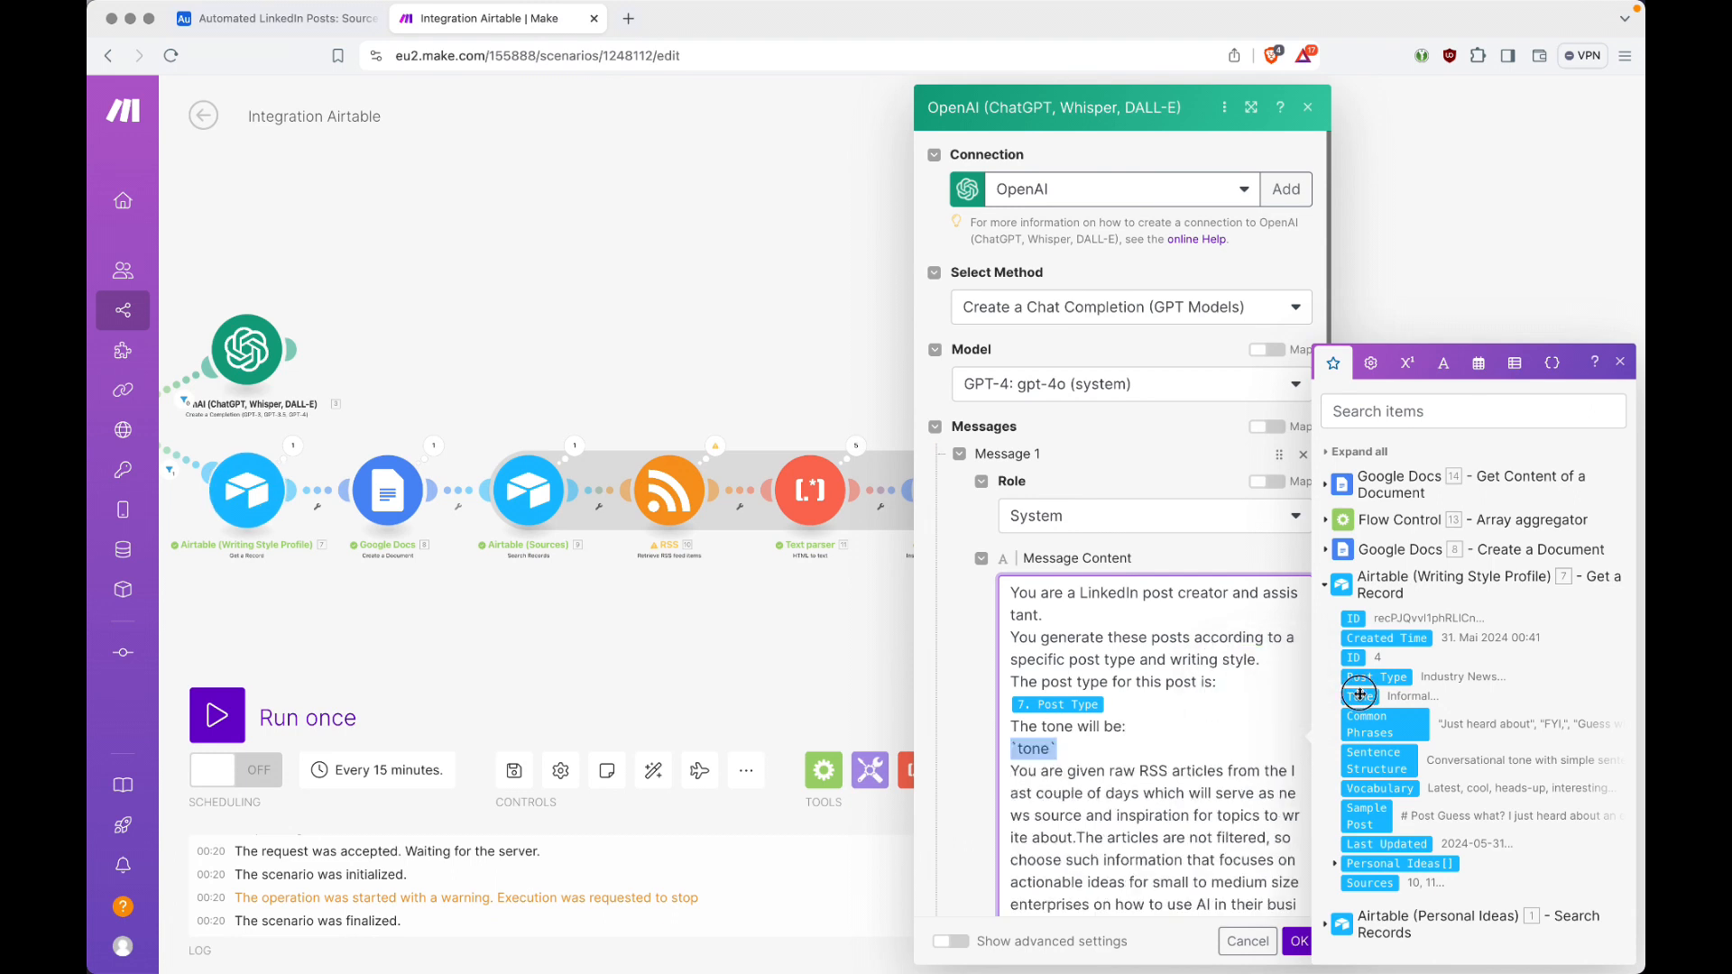
pyautogui.click(1360, 697)
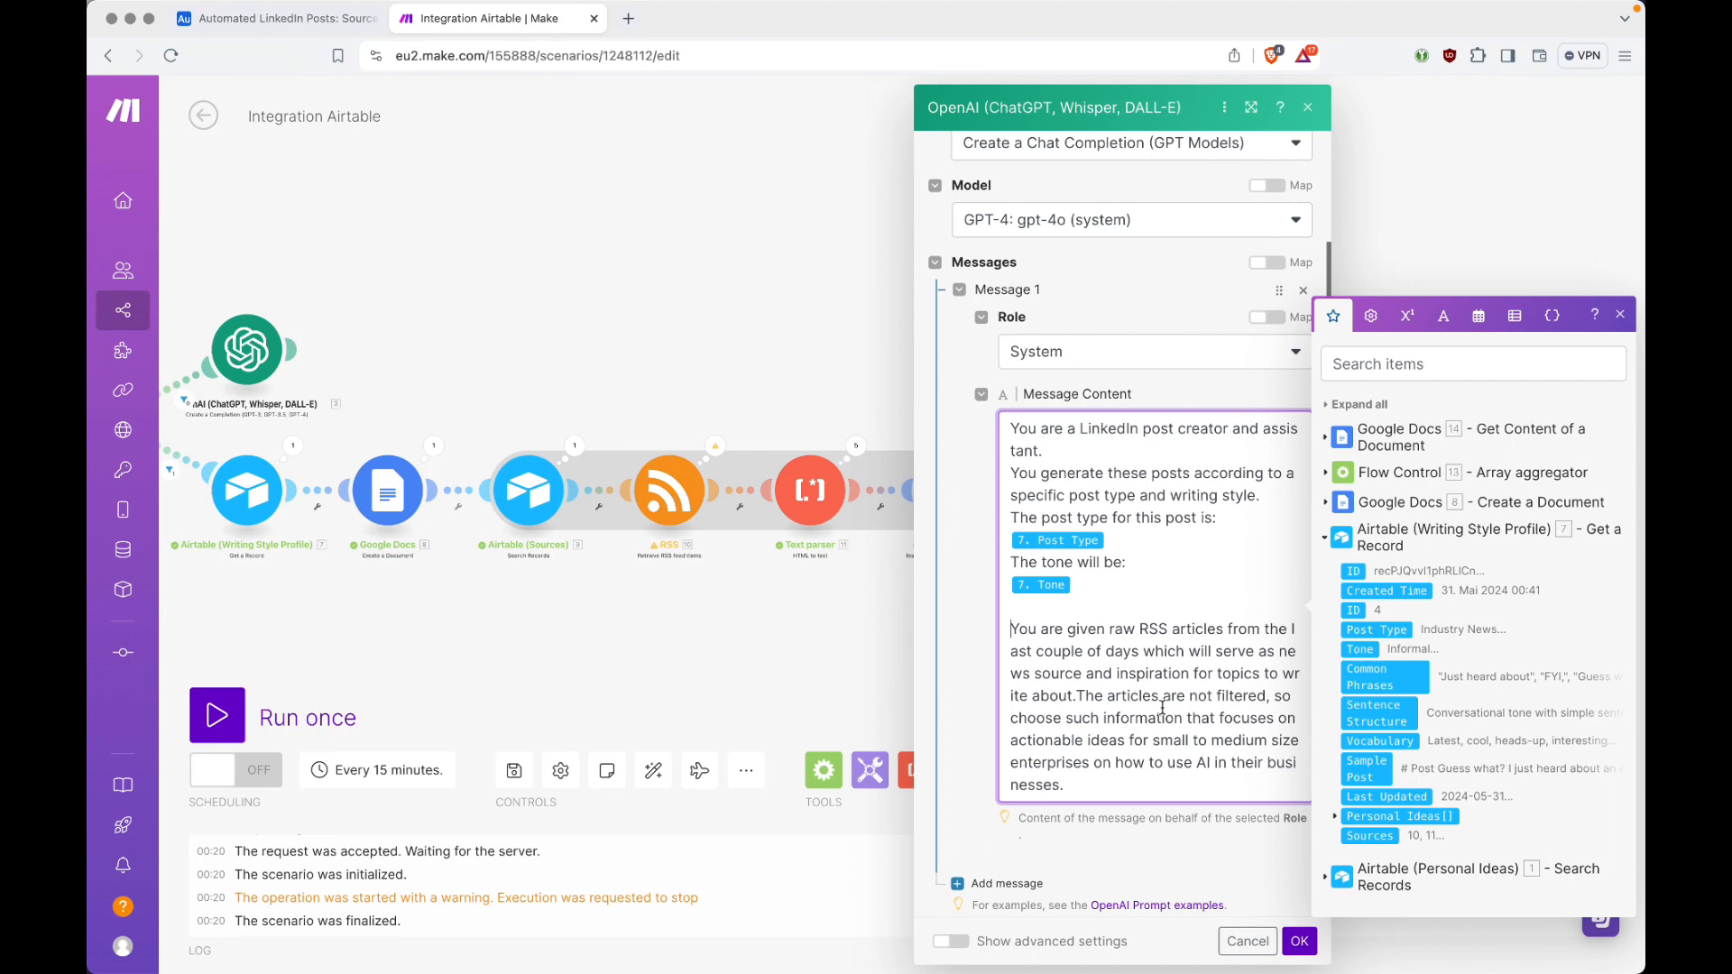
pyautogui.press('Return')
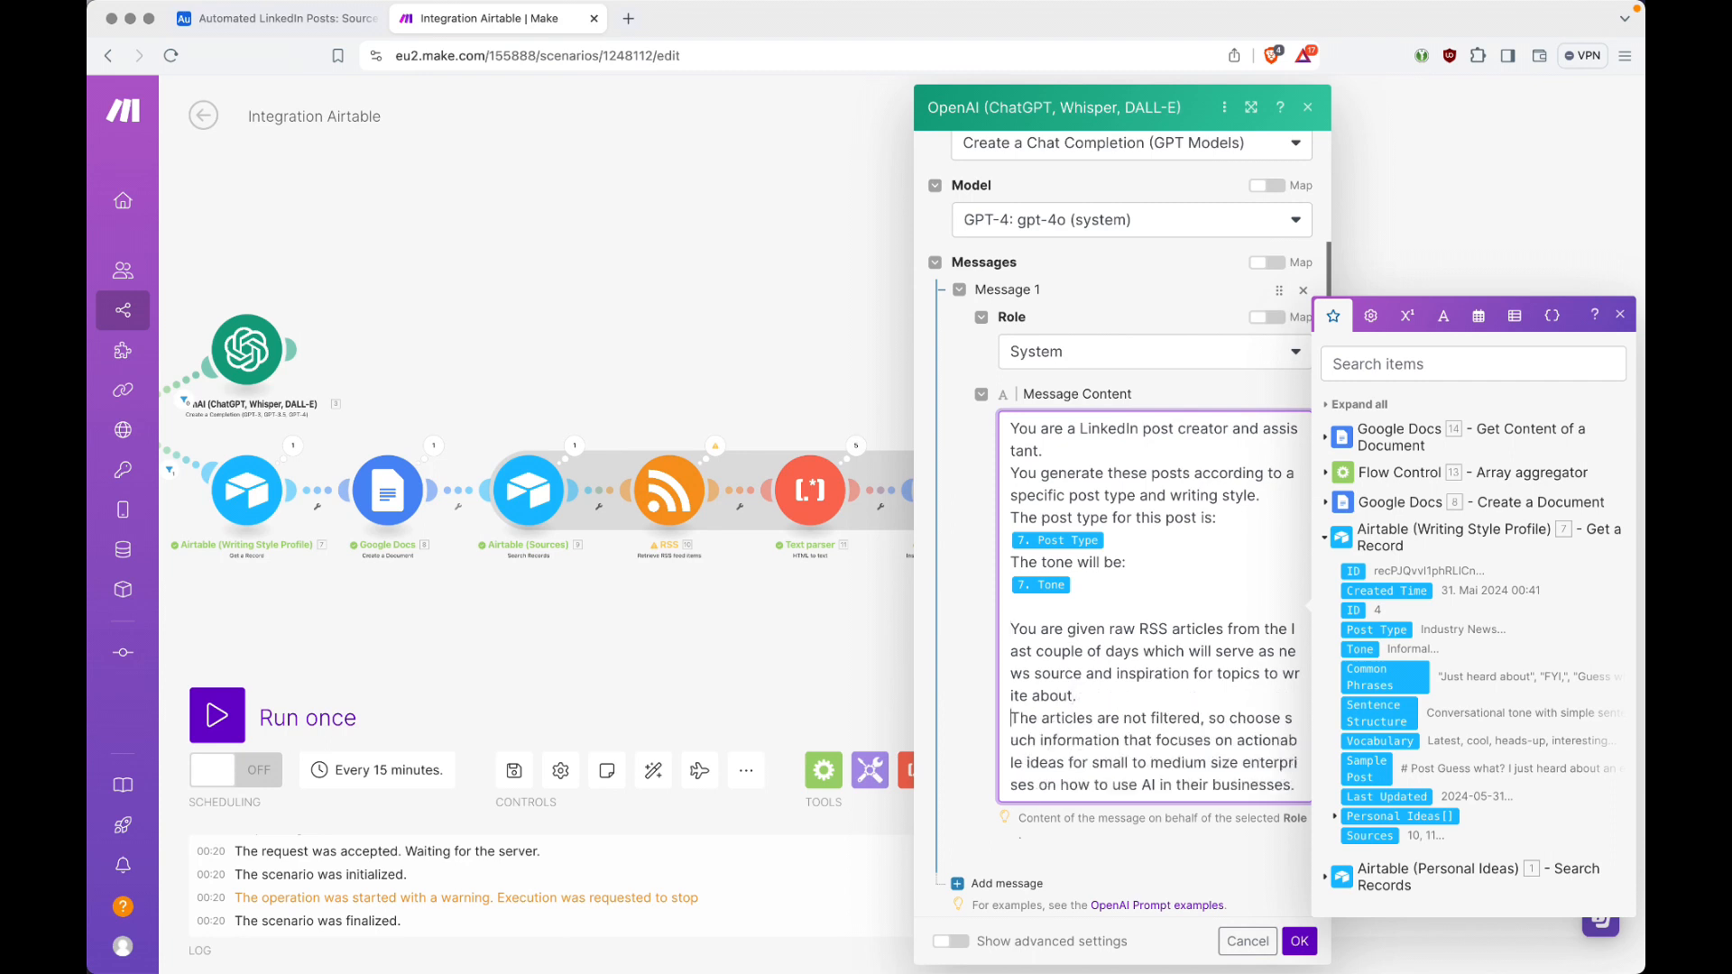
# Step: Add a second message to the OpenAI module with the User role
pyautogui.scroll(-2, 1196, 692)
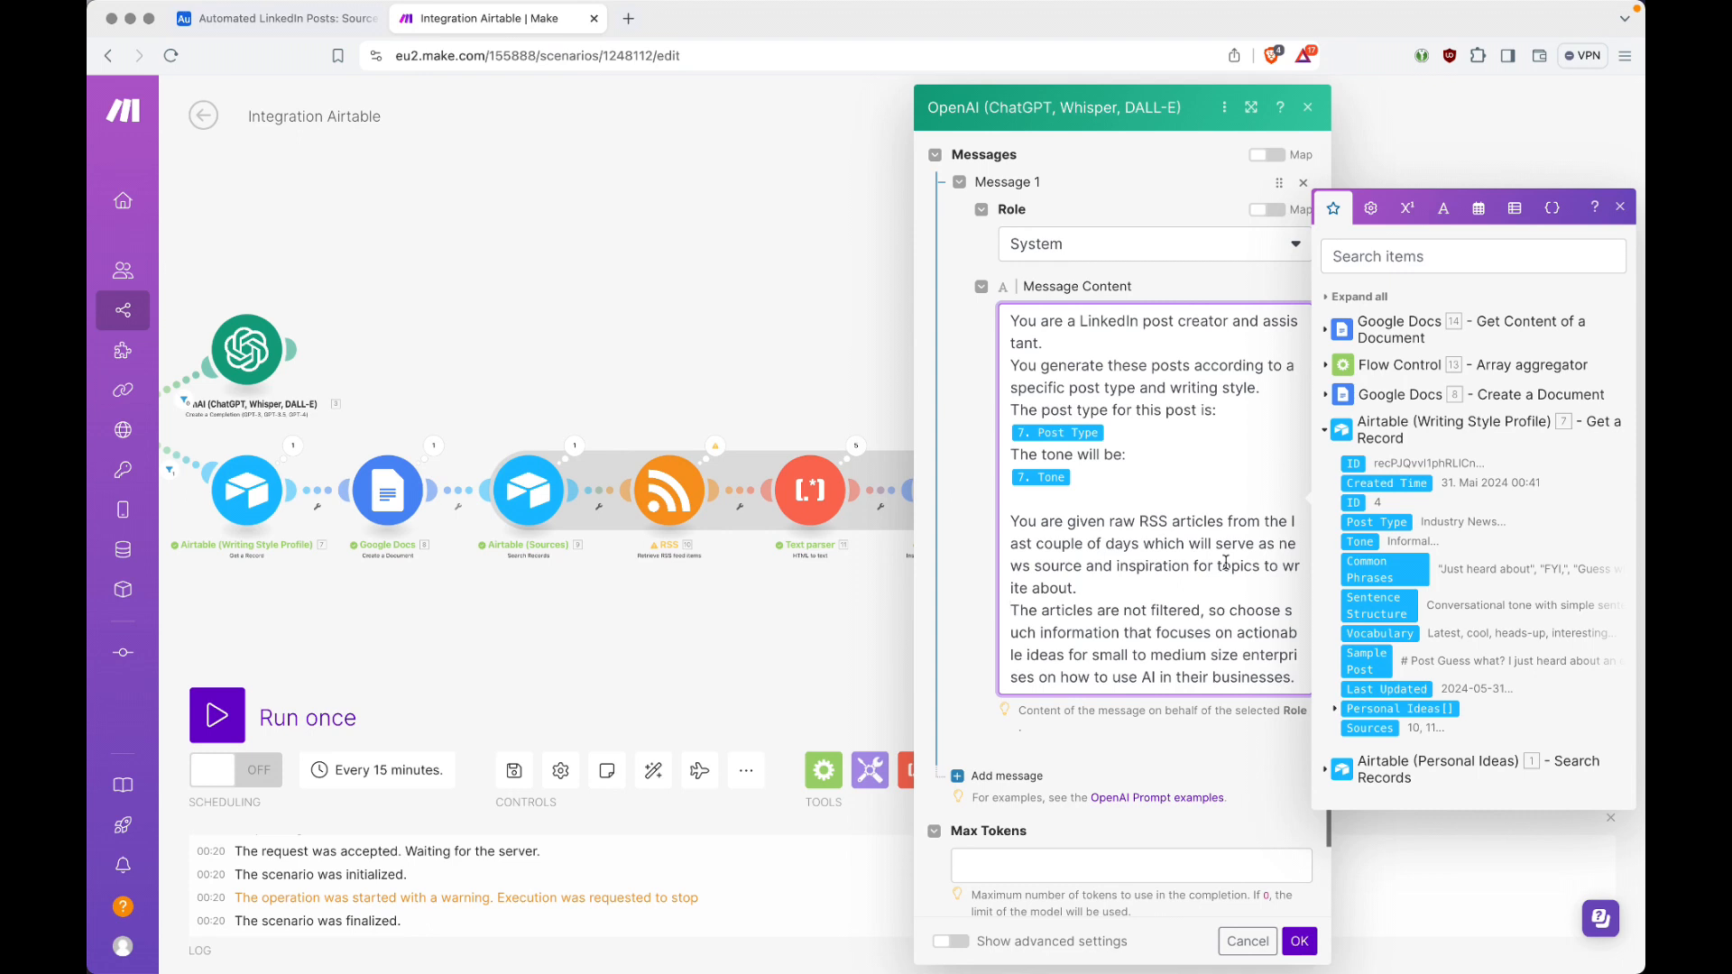
pyautogui.scroll(-2, 1106, 537)
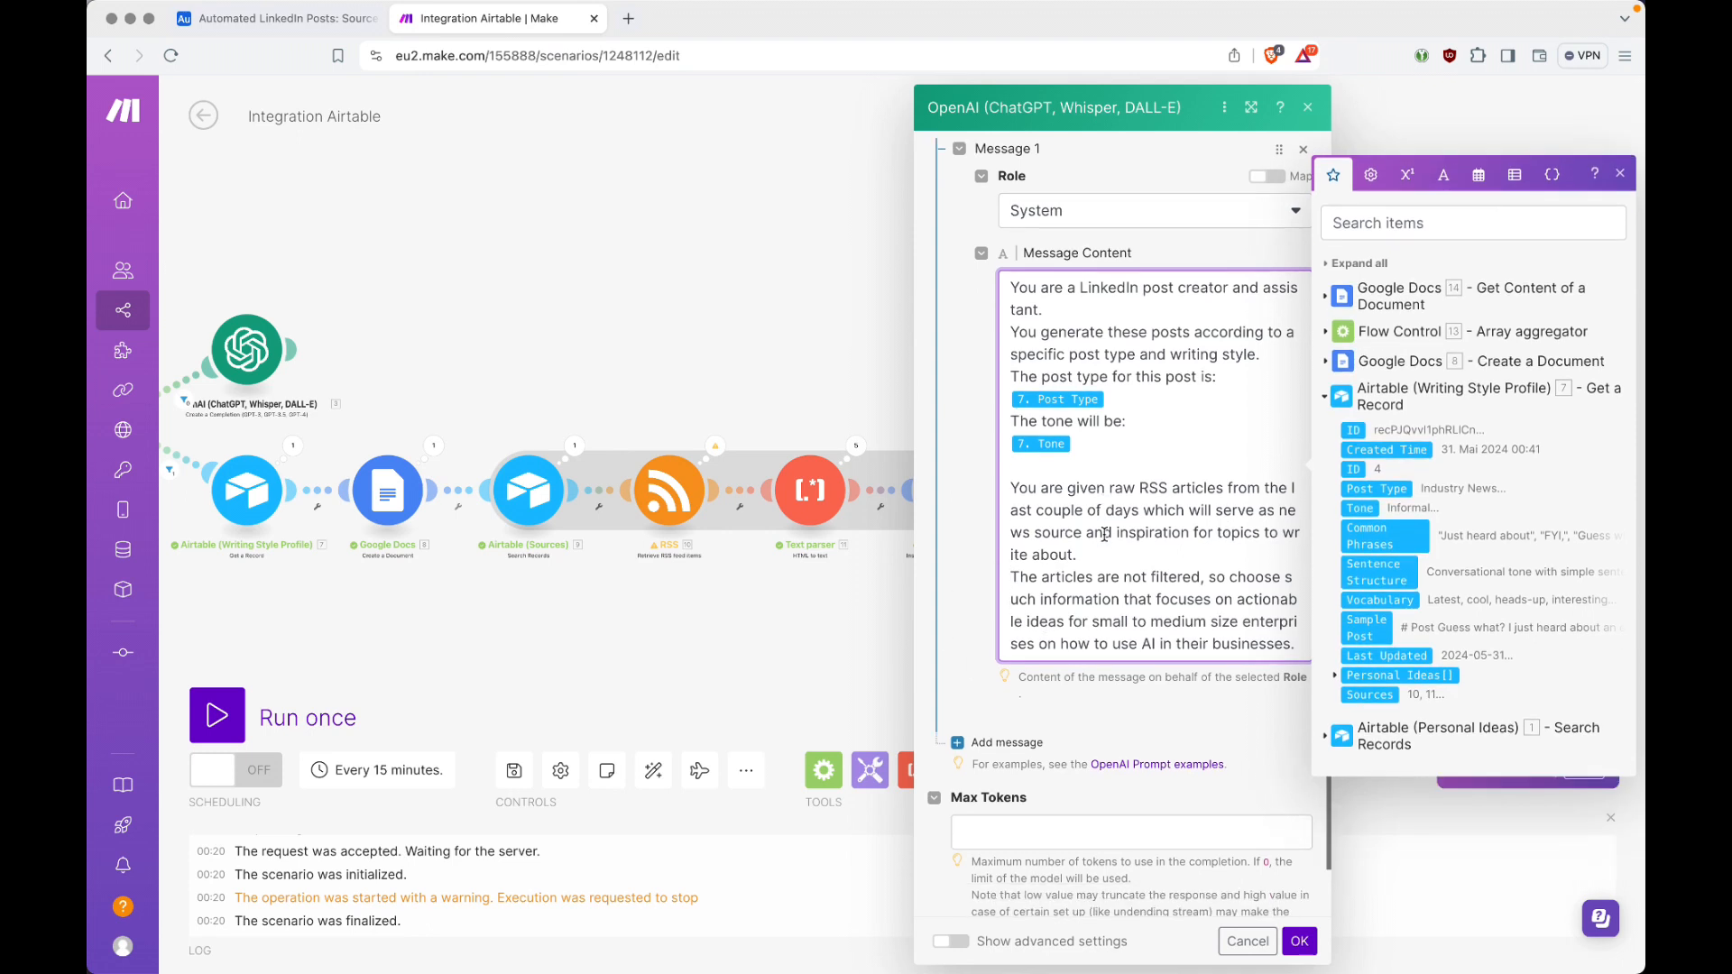
pyautogui.click(1005, 674)
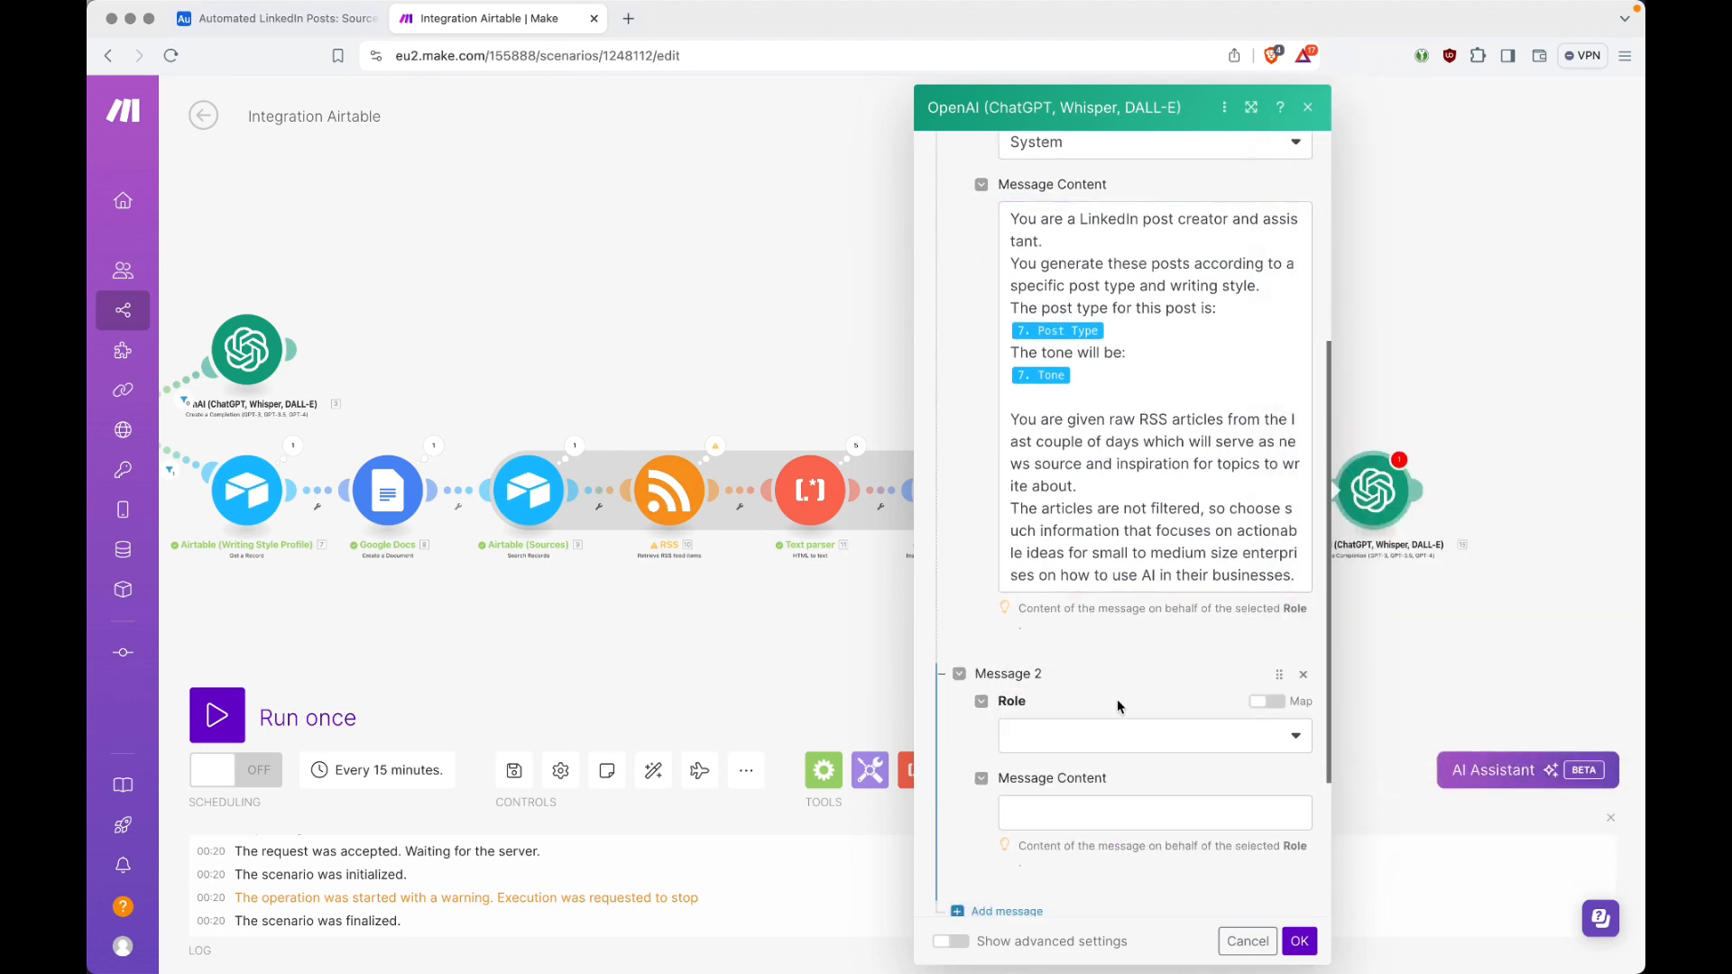
pyautogui.click(1117, 733)
pyautogui.click(1069, 763)
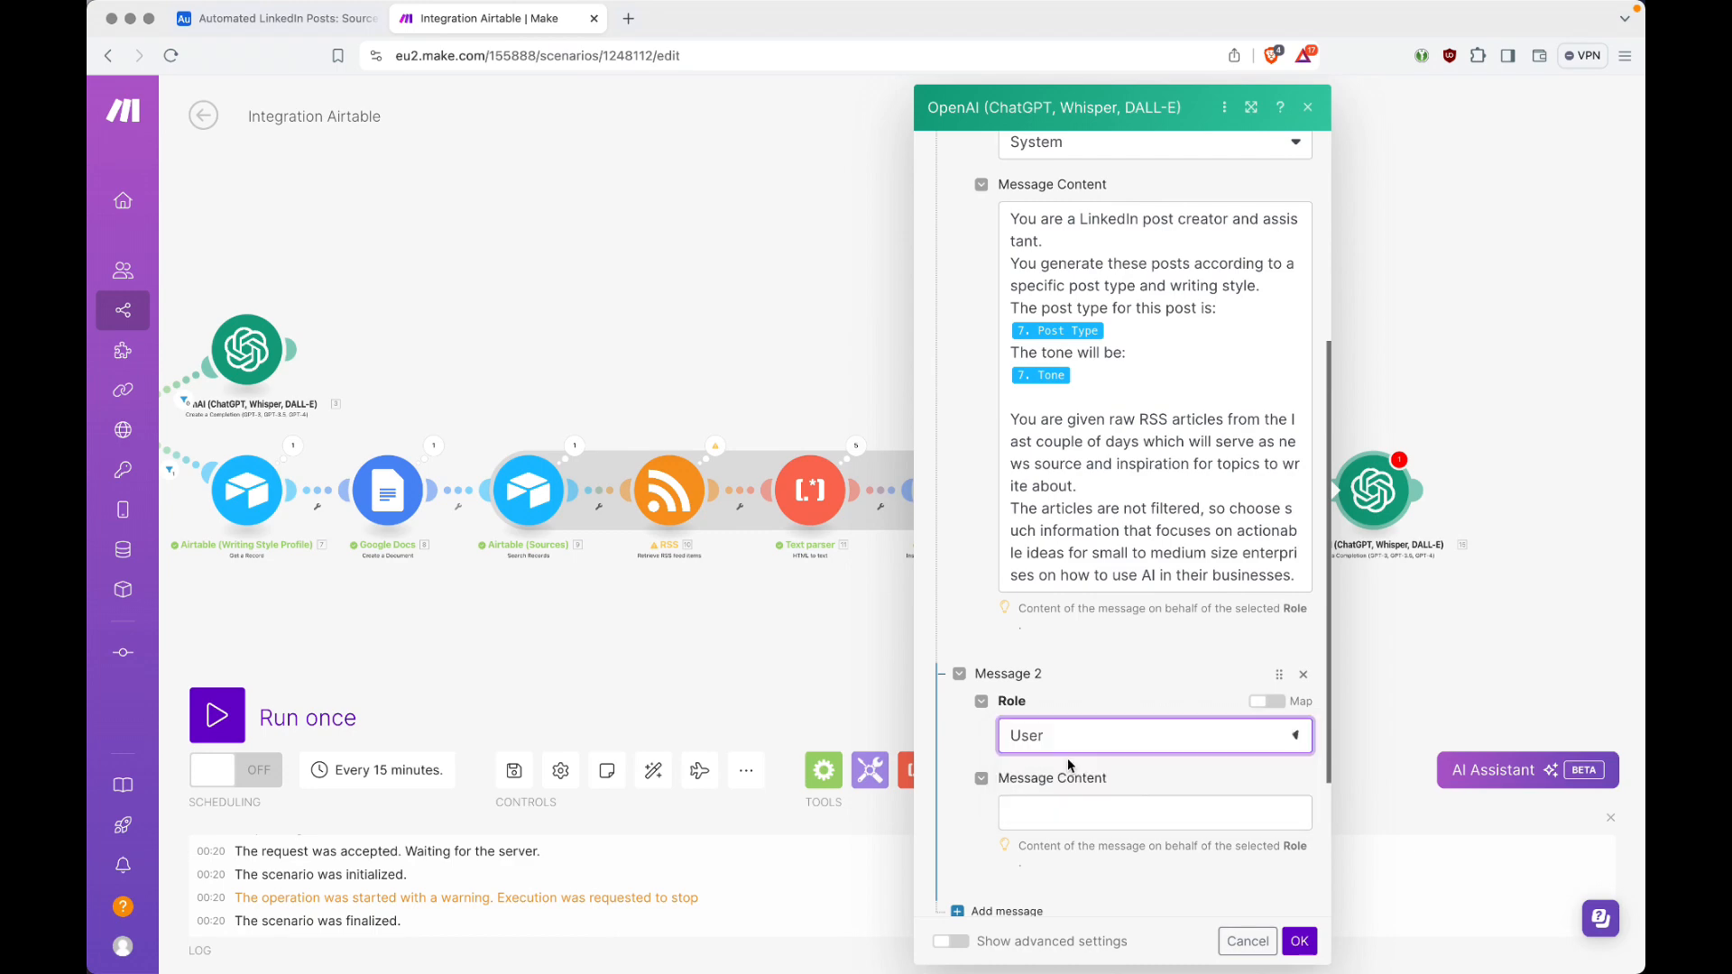
pyautogui.scroll(-3, 1069, 758)
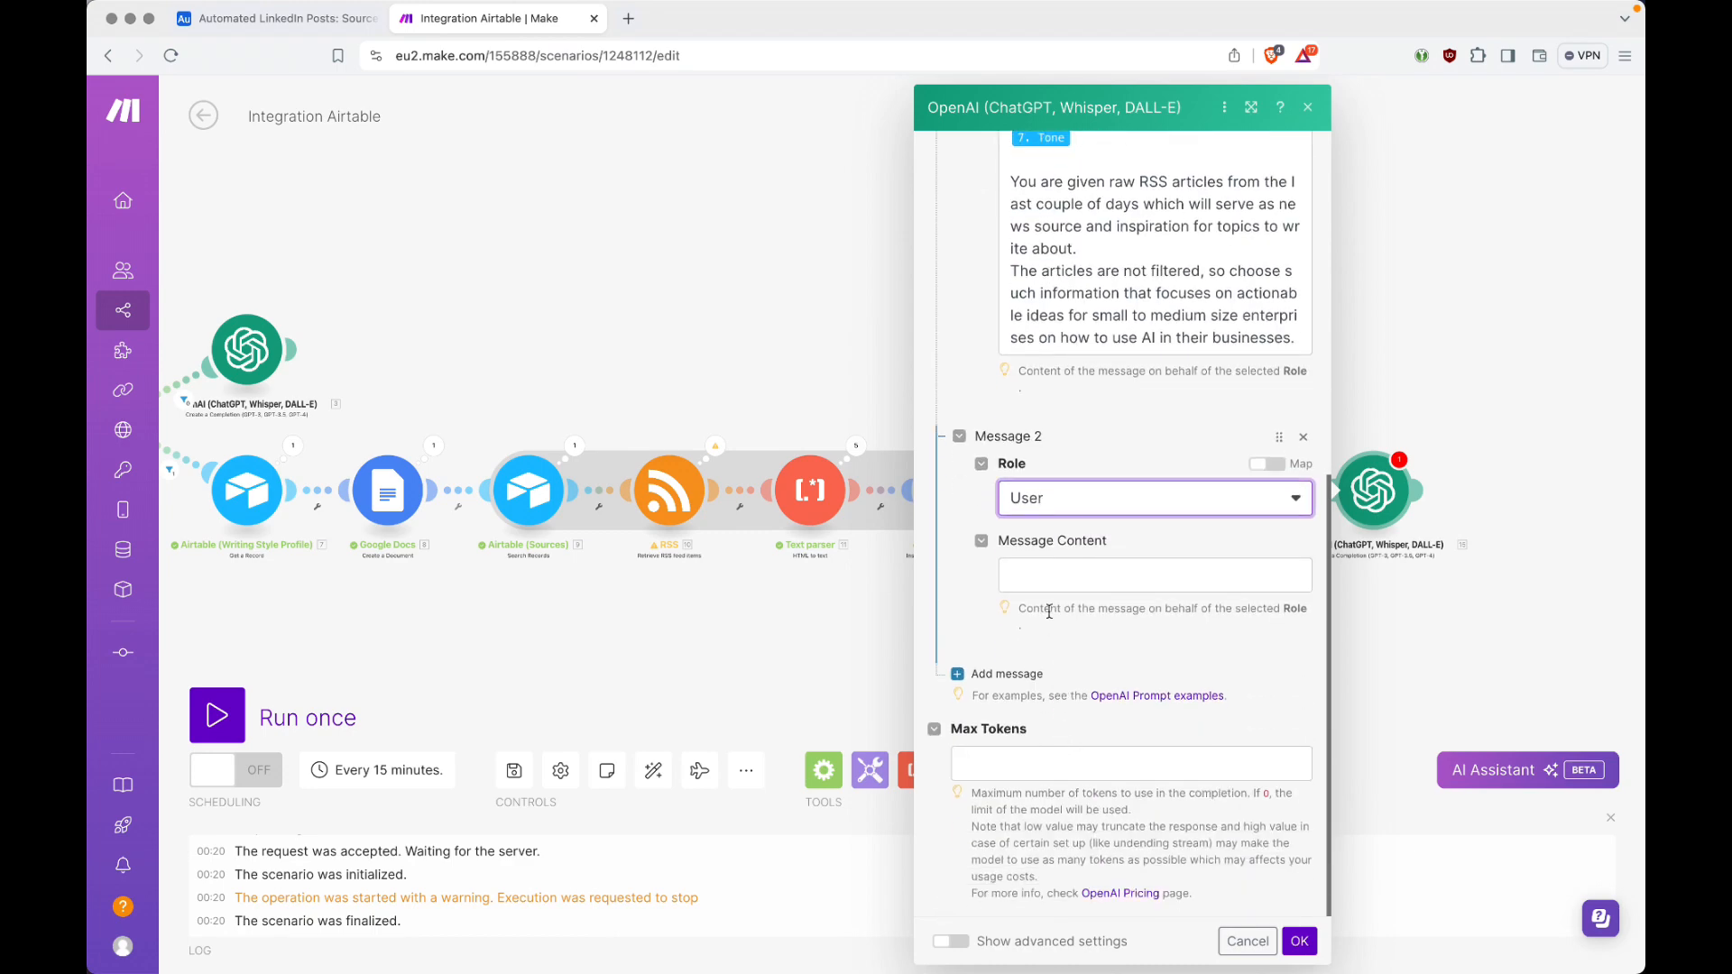
# Step: Copy the Message 2 guidelines from Visual Studio Code into the User message and map Common Phrases, Sentence Structure, Vocabulary and Sample Post
pyautogui.press('super+Tab')
pyautogui.press('Escape')
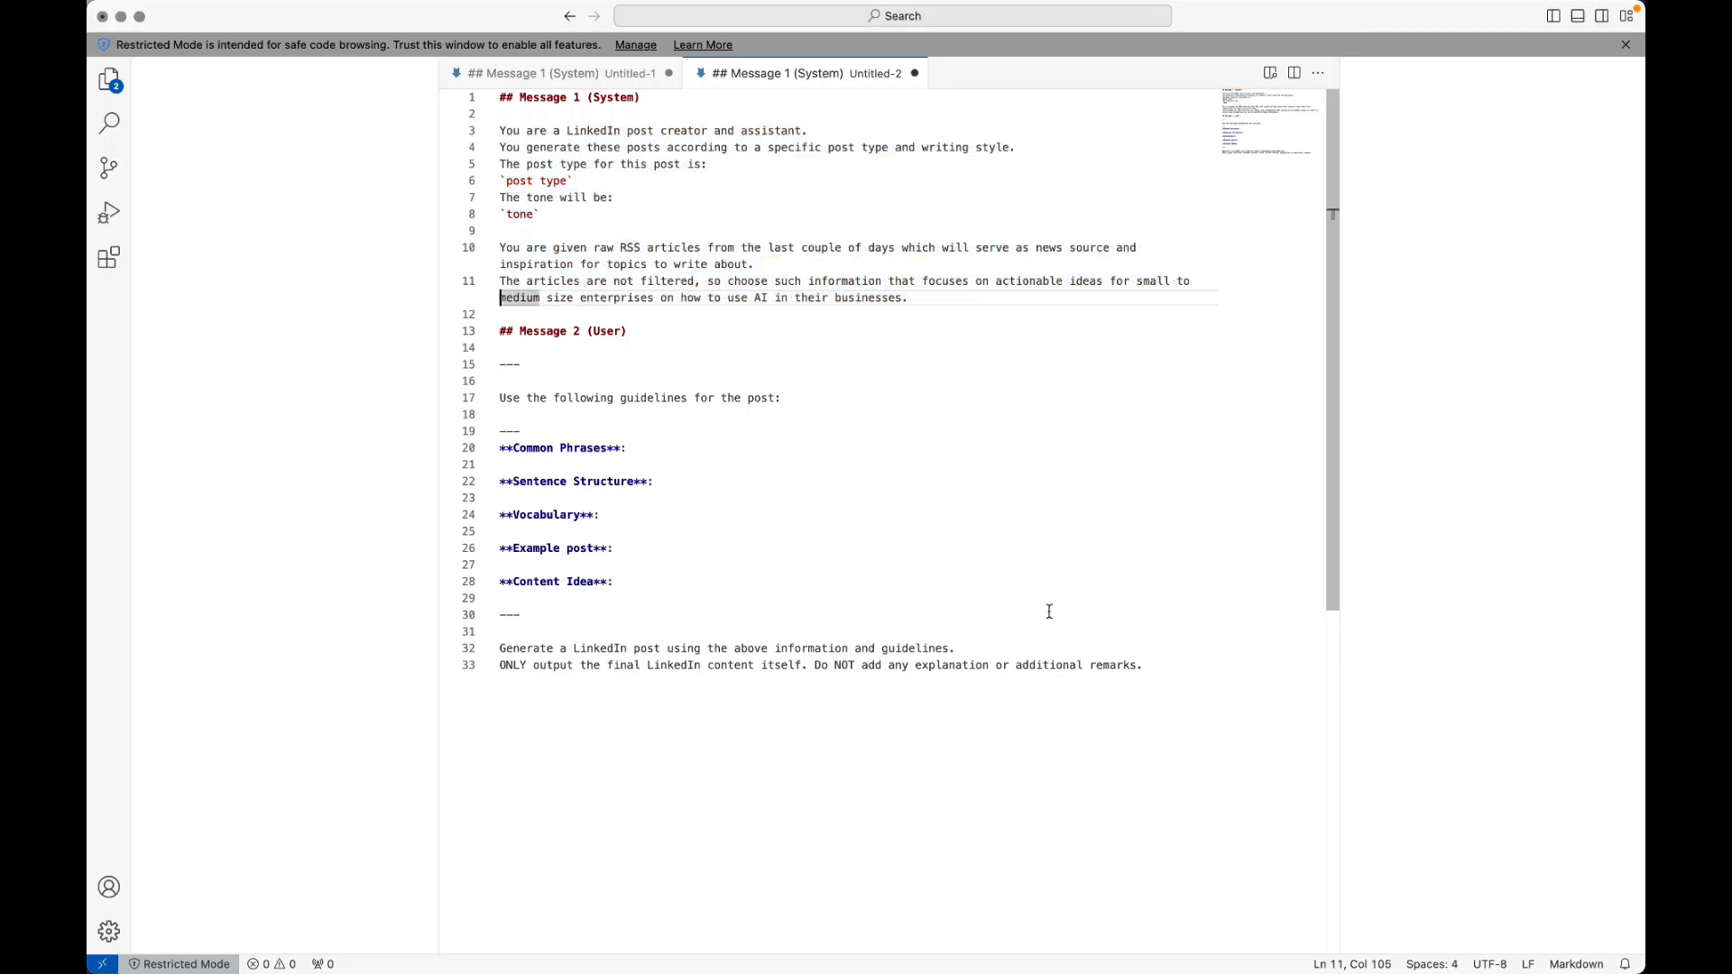
pyautogui.click(927, 391)
pyautogui.press('super+Left')
pyautogui.press('shift+super+Down')
pyautogui.press('super+Tab')
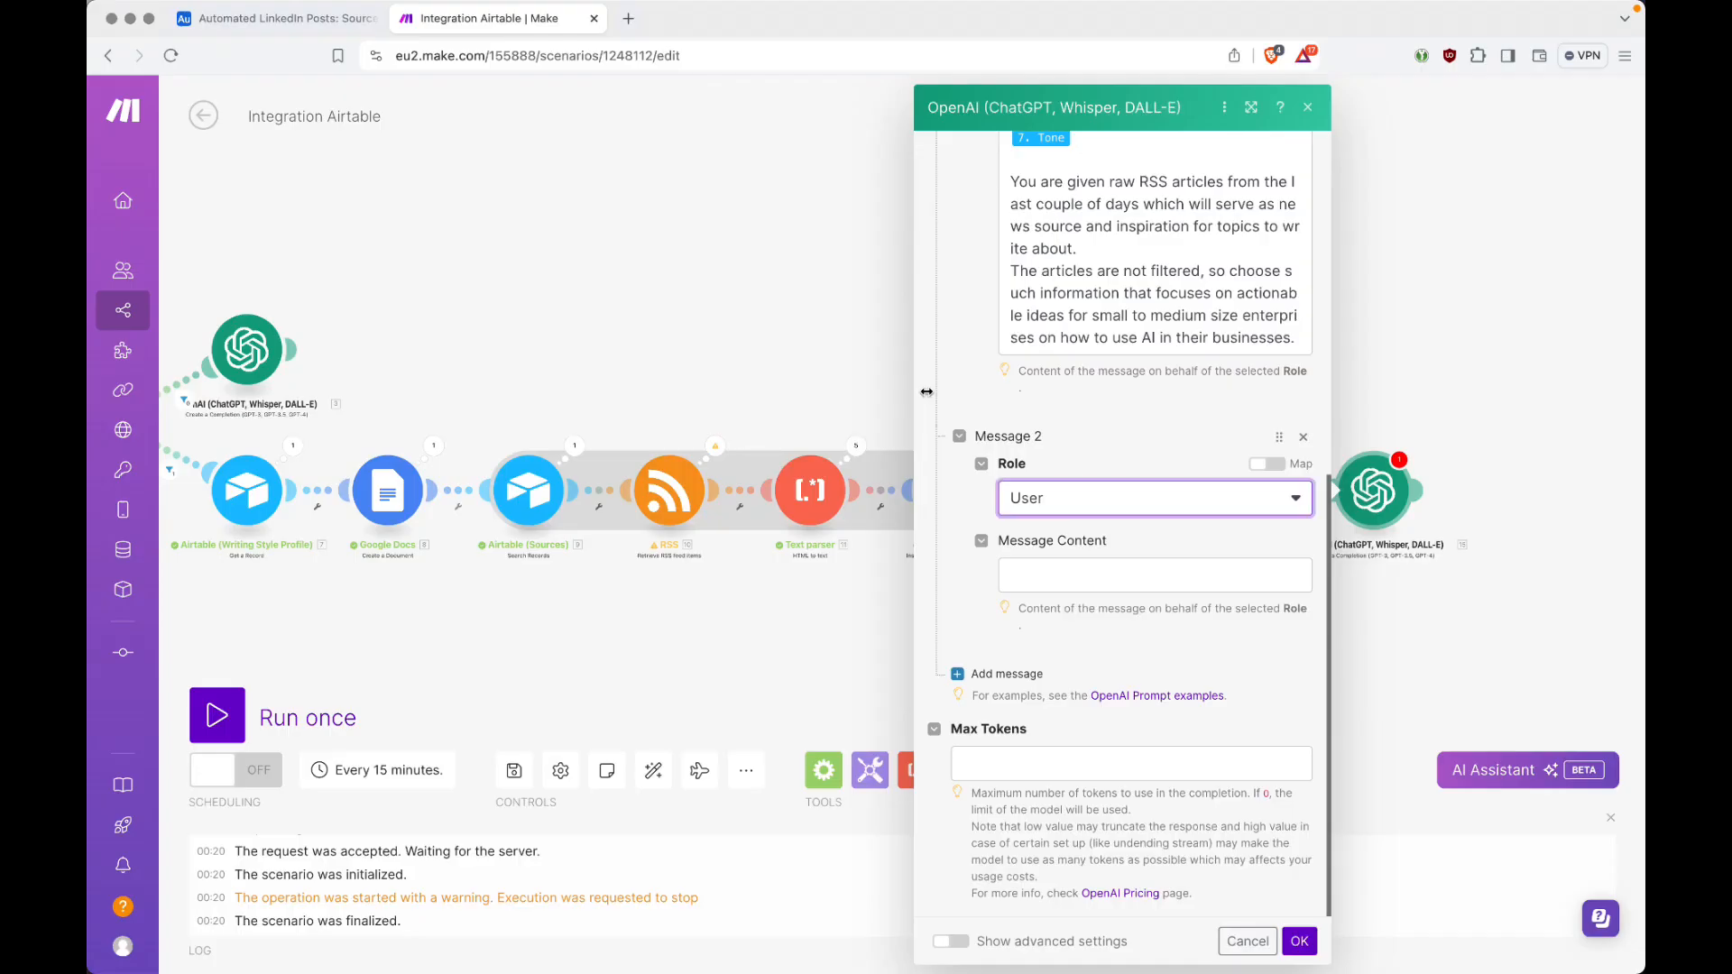
pyautogui.click(1060, 570)
pyautogui.press('super+v')
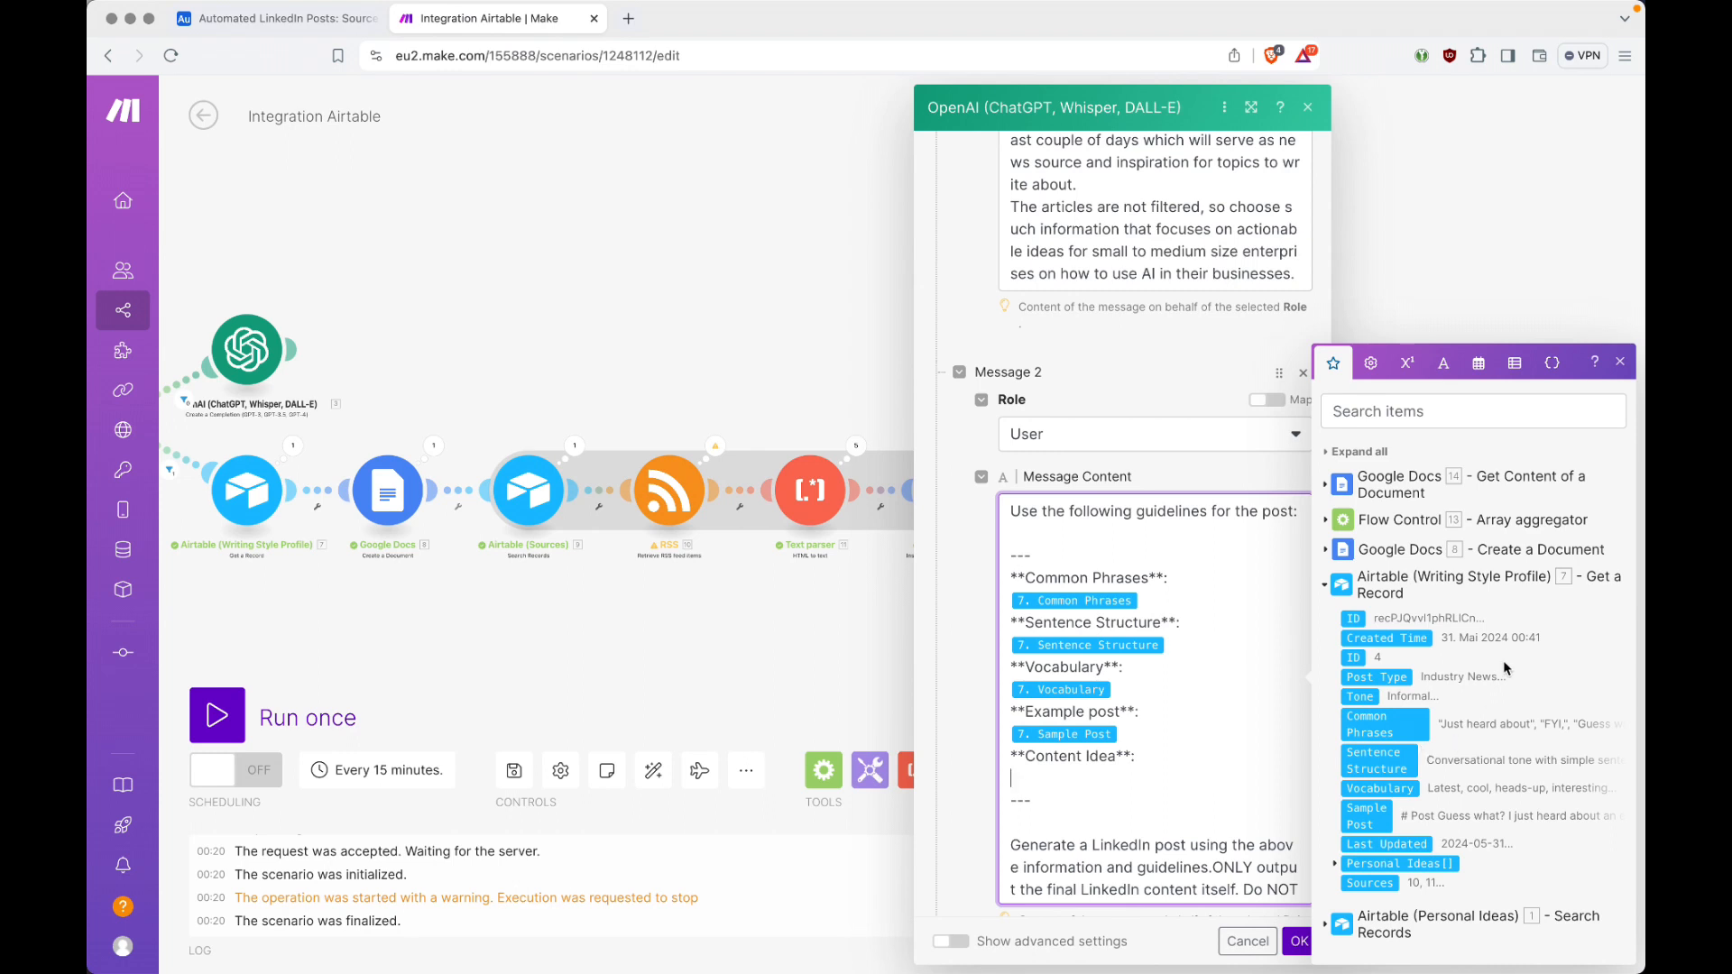
# Step: Map Text Content from Get Content of a Document under Content Idea and start the "ONLY output" instruction on a new line
pyautogui.click(1327, 486)
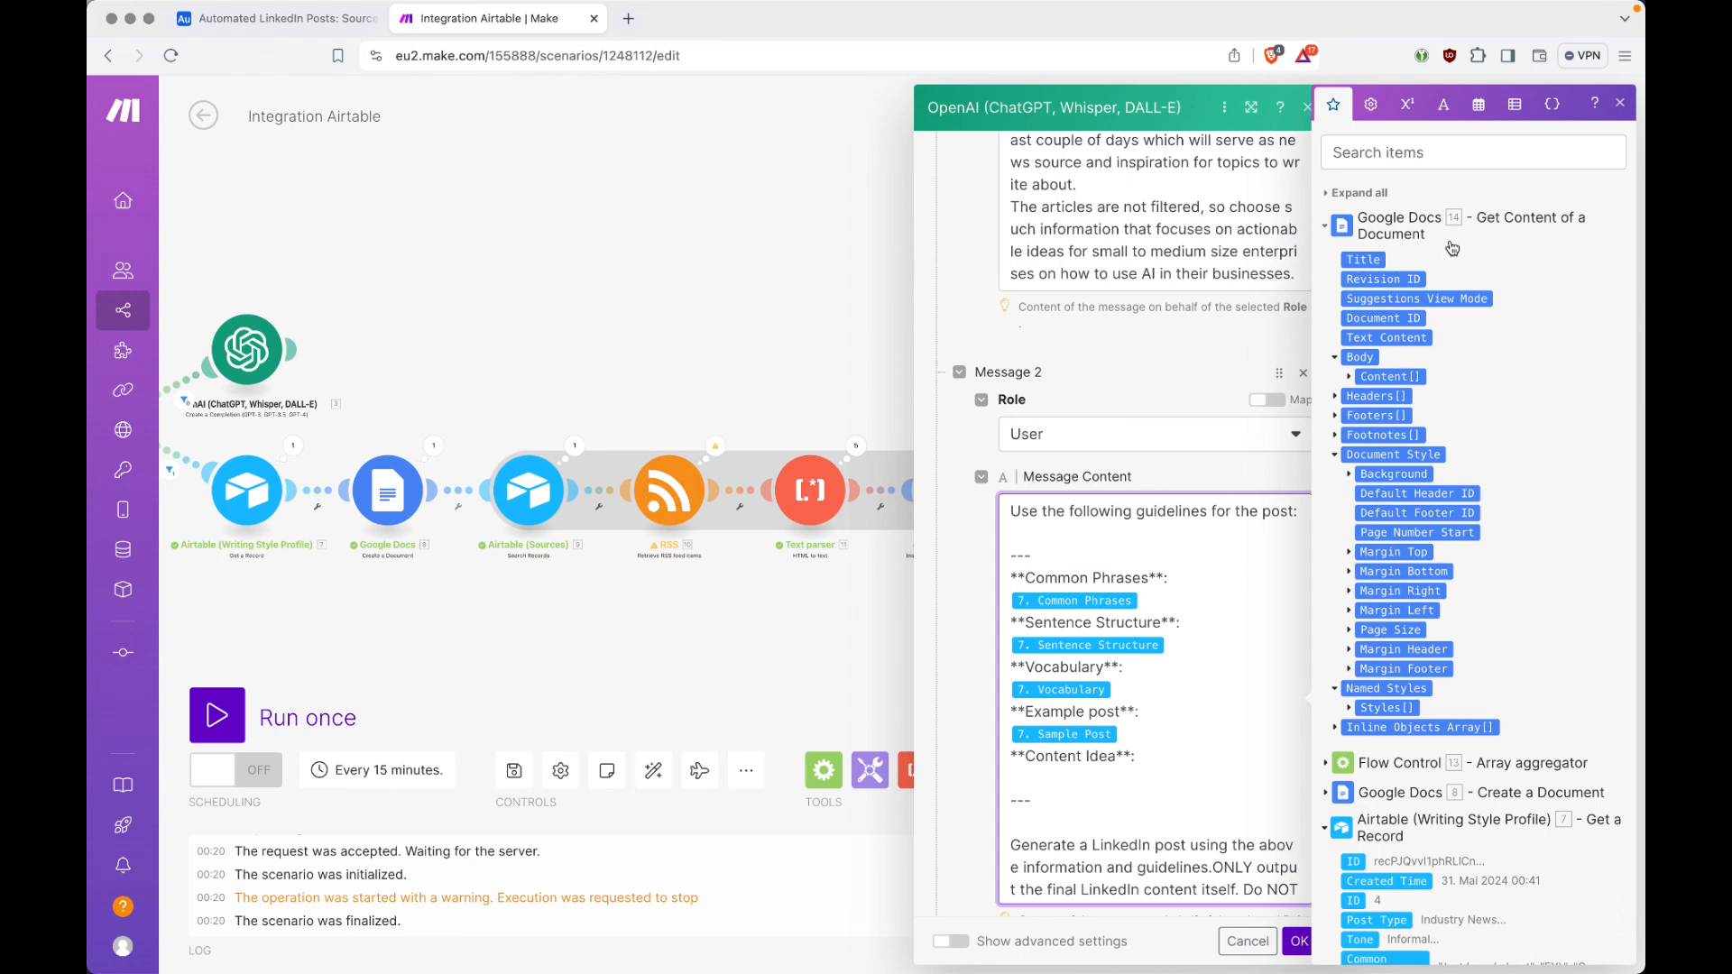
pyautogui.click(1416, 335)
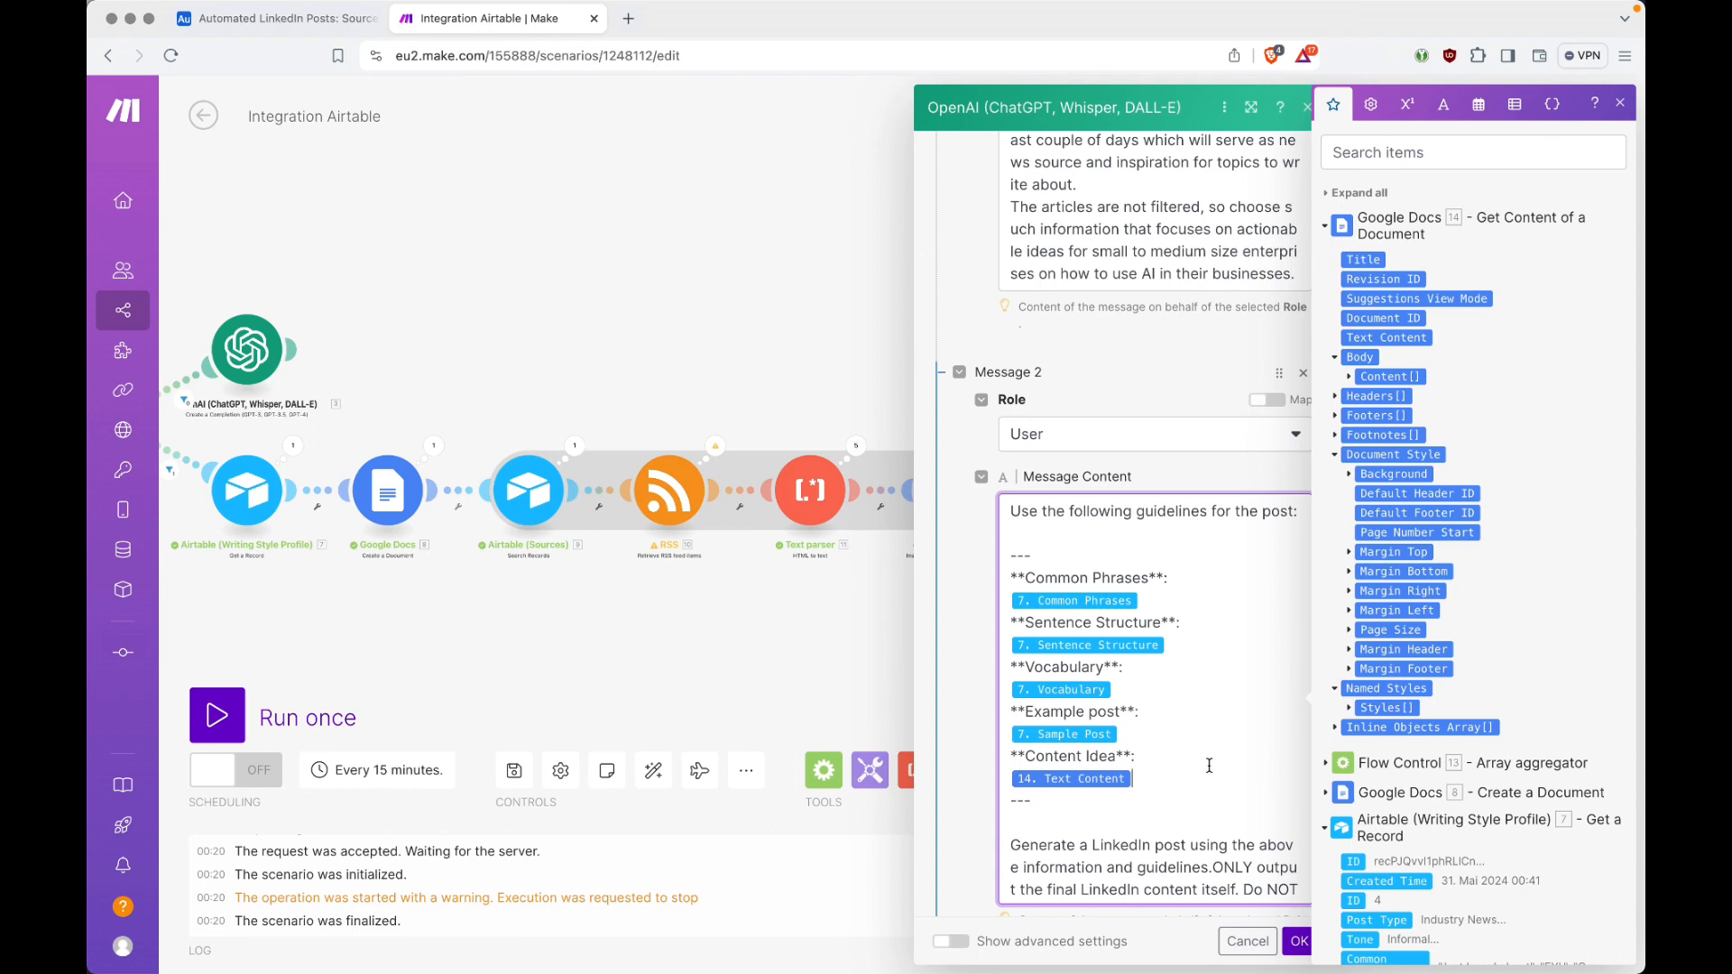
pyautogui.scroll(-1, 1245, 659)
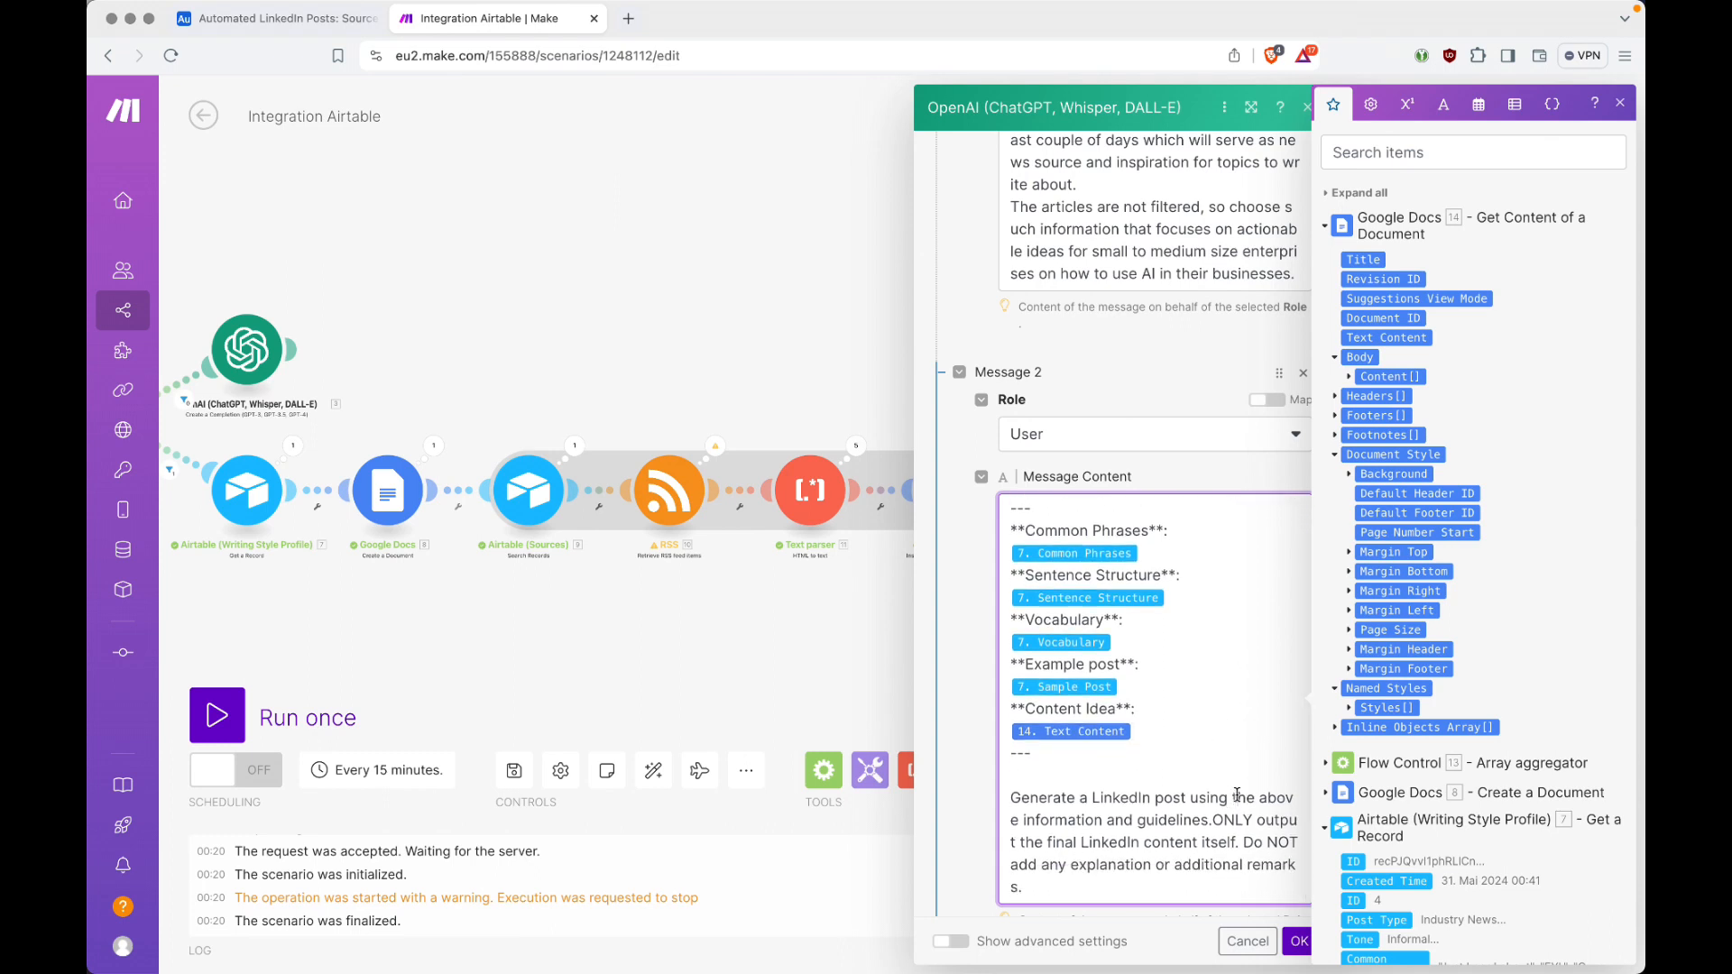
pyautogui.click(1215, 817)
pyautogui.press('Return')
pyautogui.scroll(-3, 1215, 816)
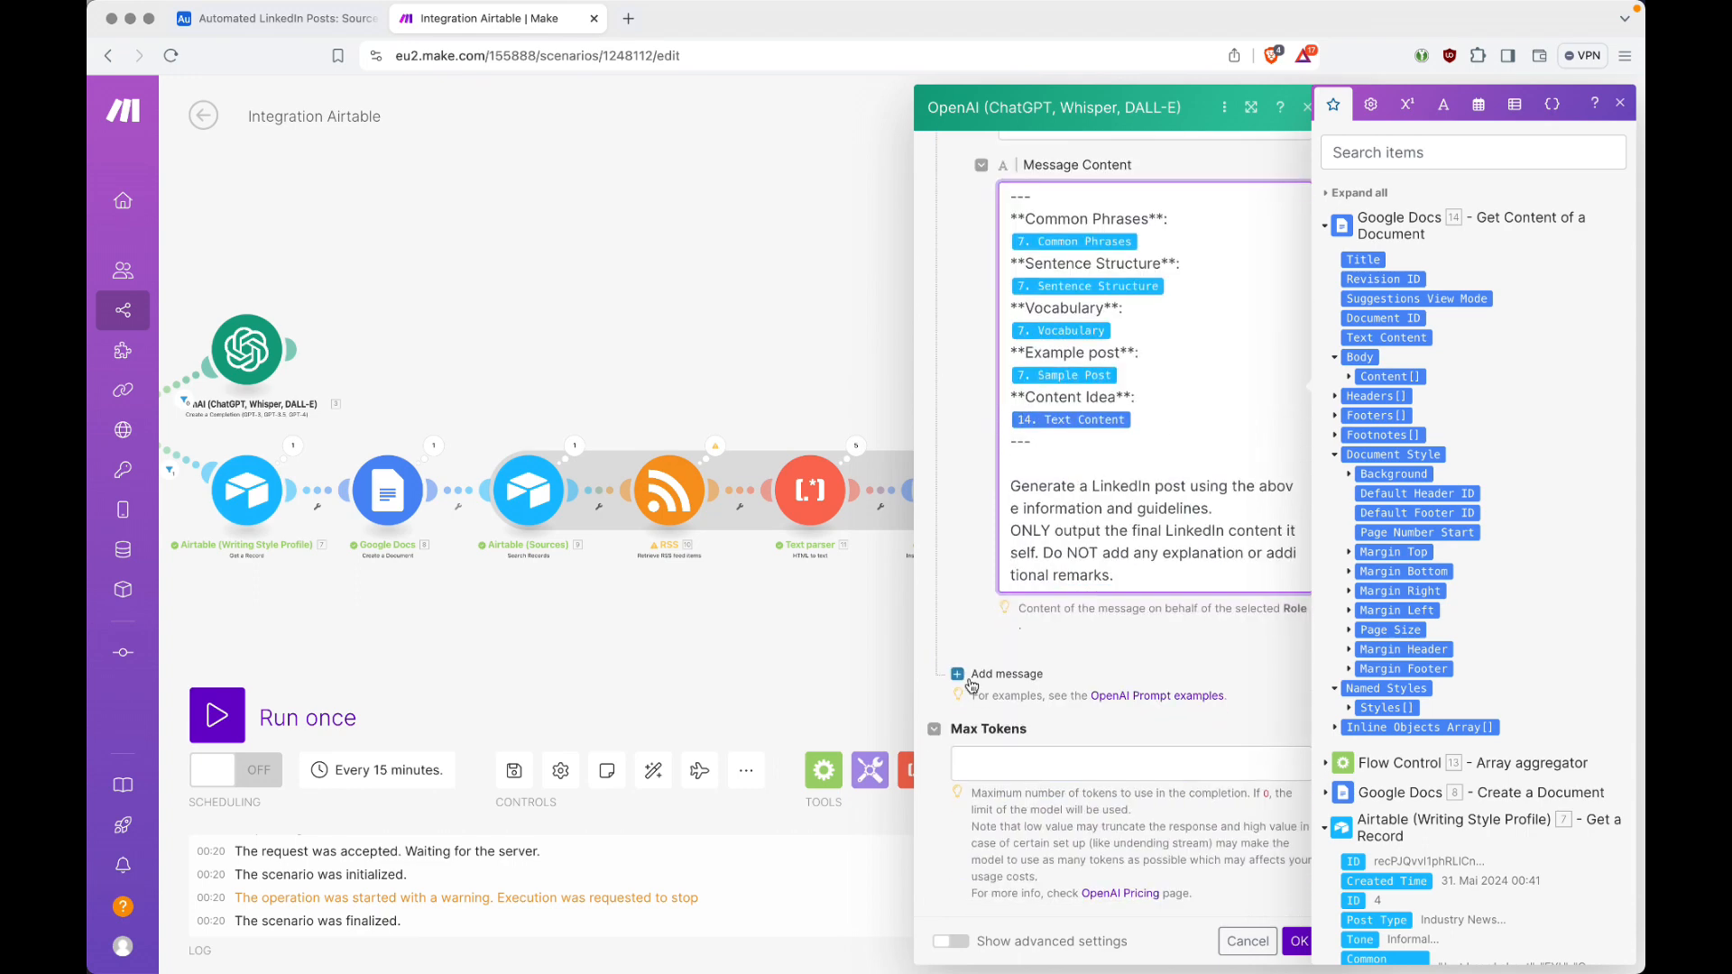
# Step: Set Max Tokens to 4096, save the OpenAI module and auto-align the scenario
pyautogui.click(1065, 768)
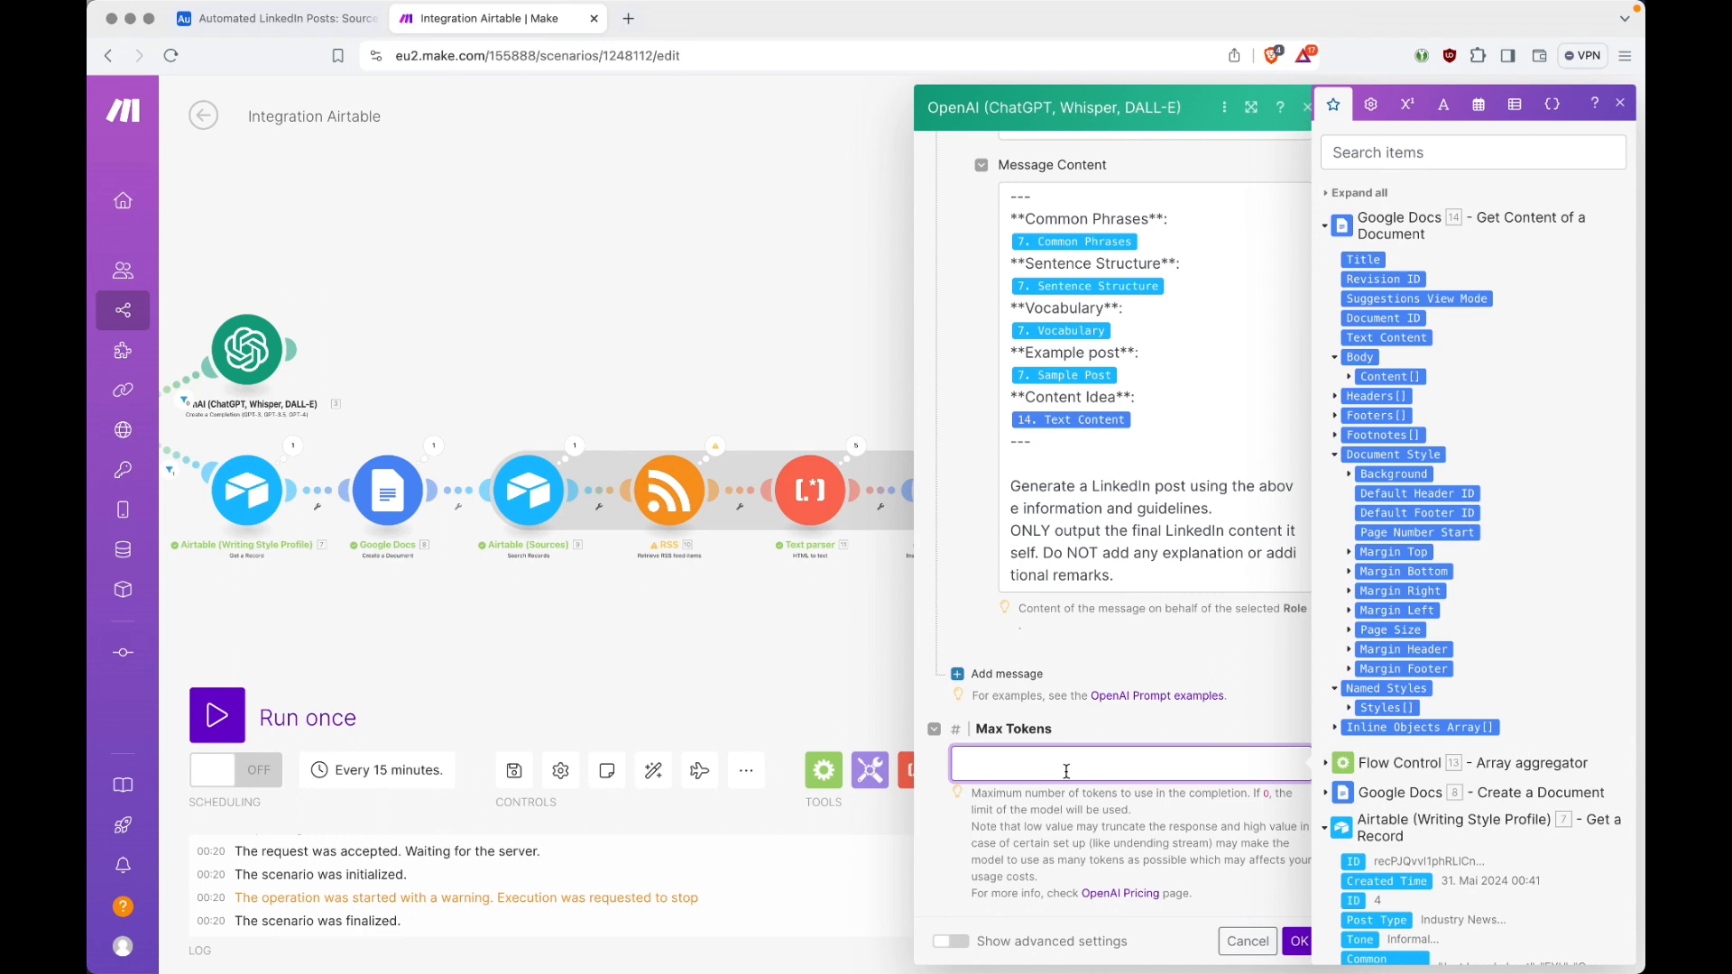
pyautogui.write('4096')
pyautogui.click(1298, 941)
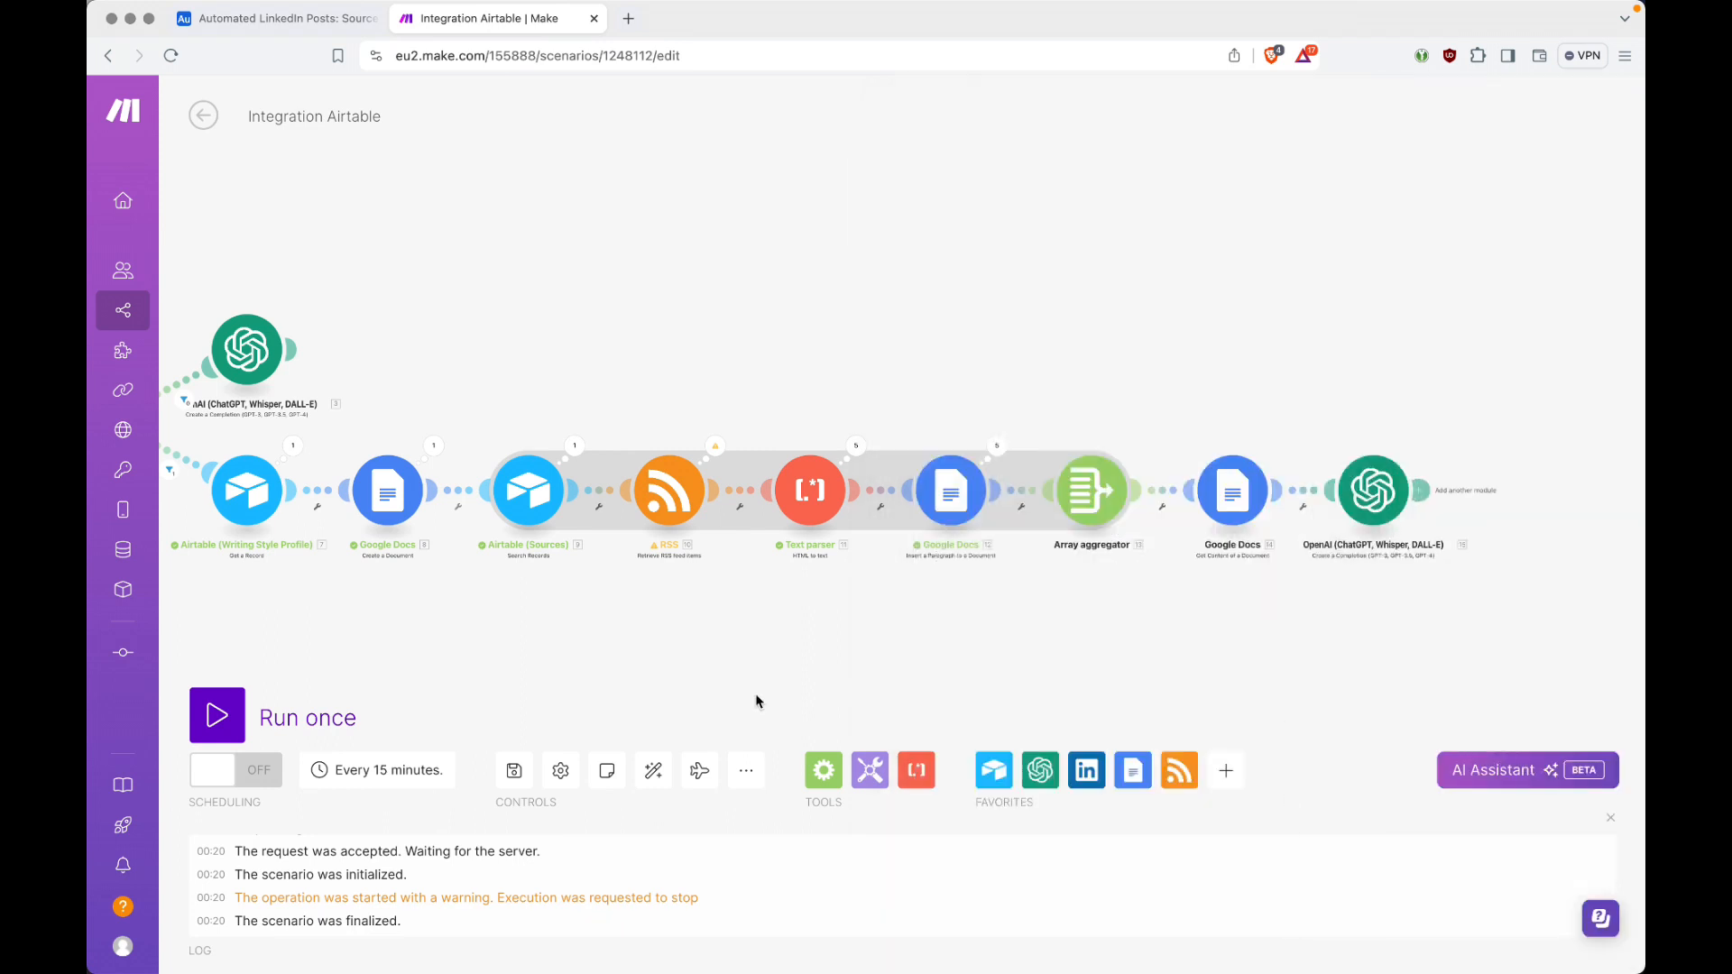
pyautogui.click(648, 765)
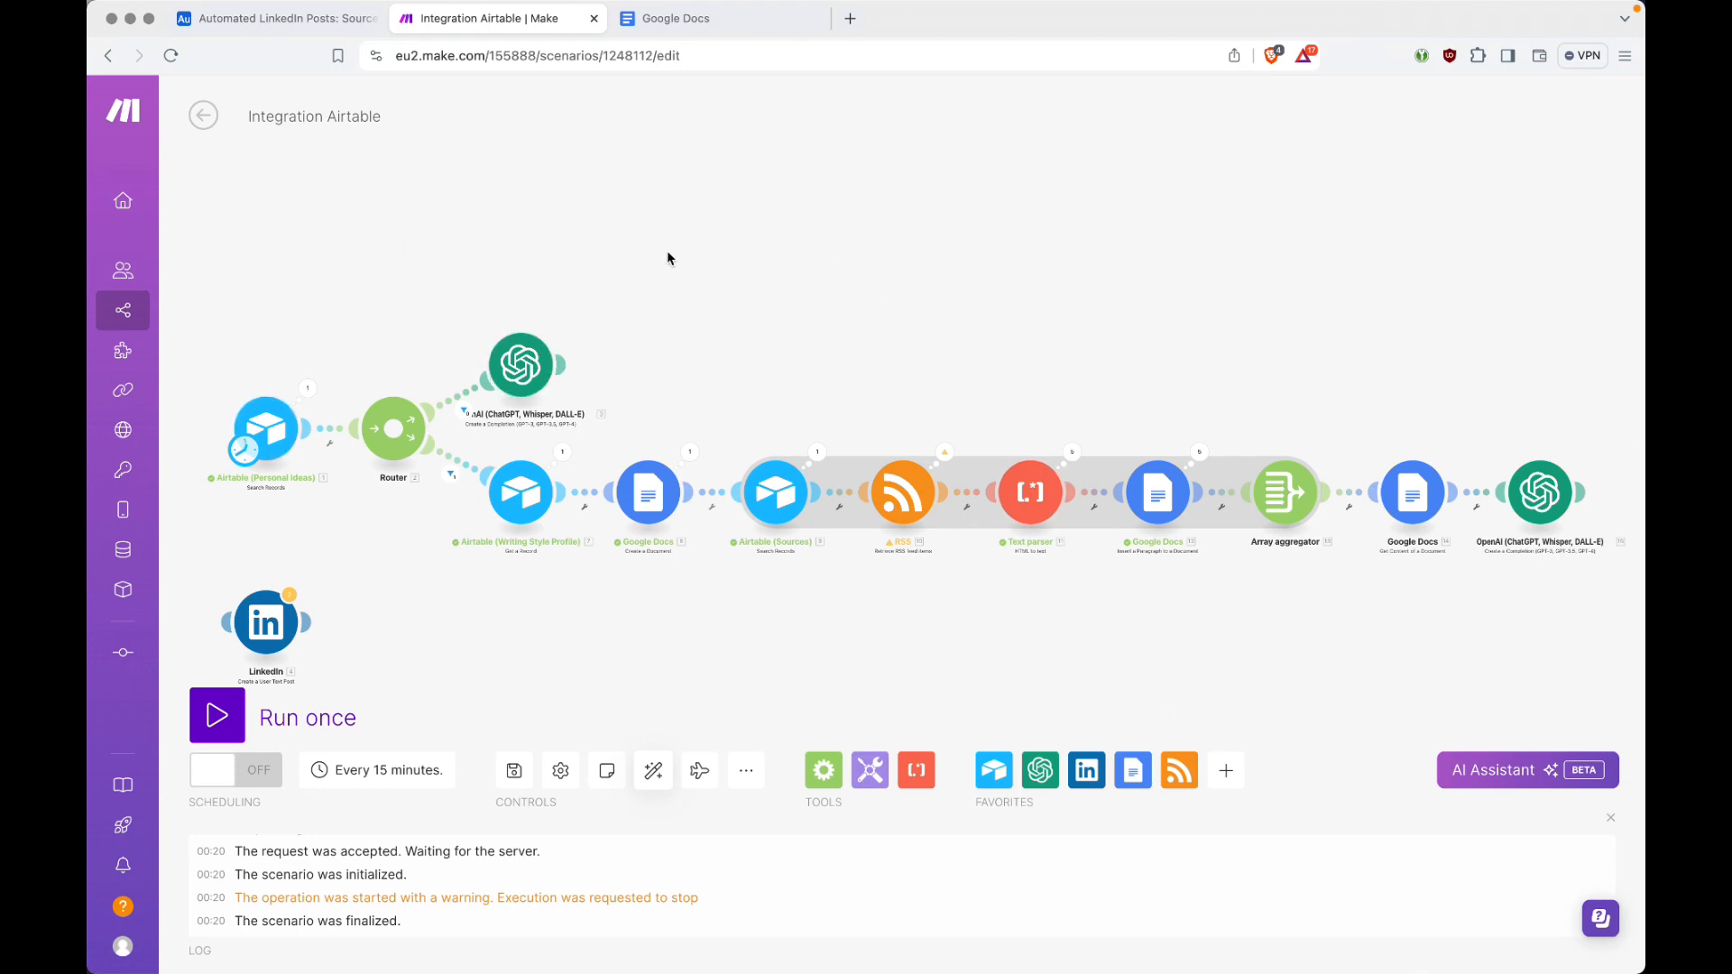
# Step: Check the Google Docs document list, and the idea statuses and Status field options in Airtable's Personal Ideas table
pyautogui.click(708, 16)
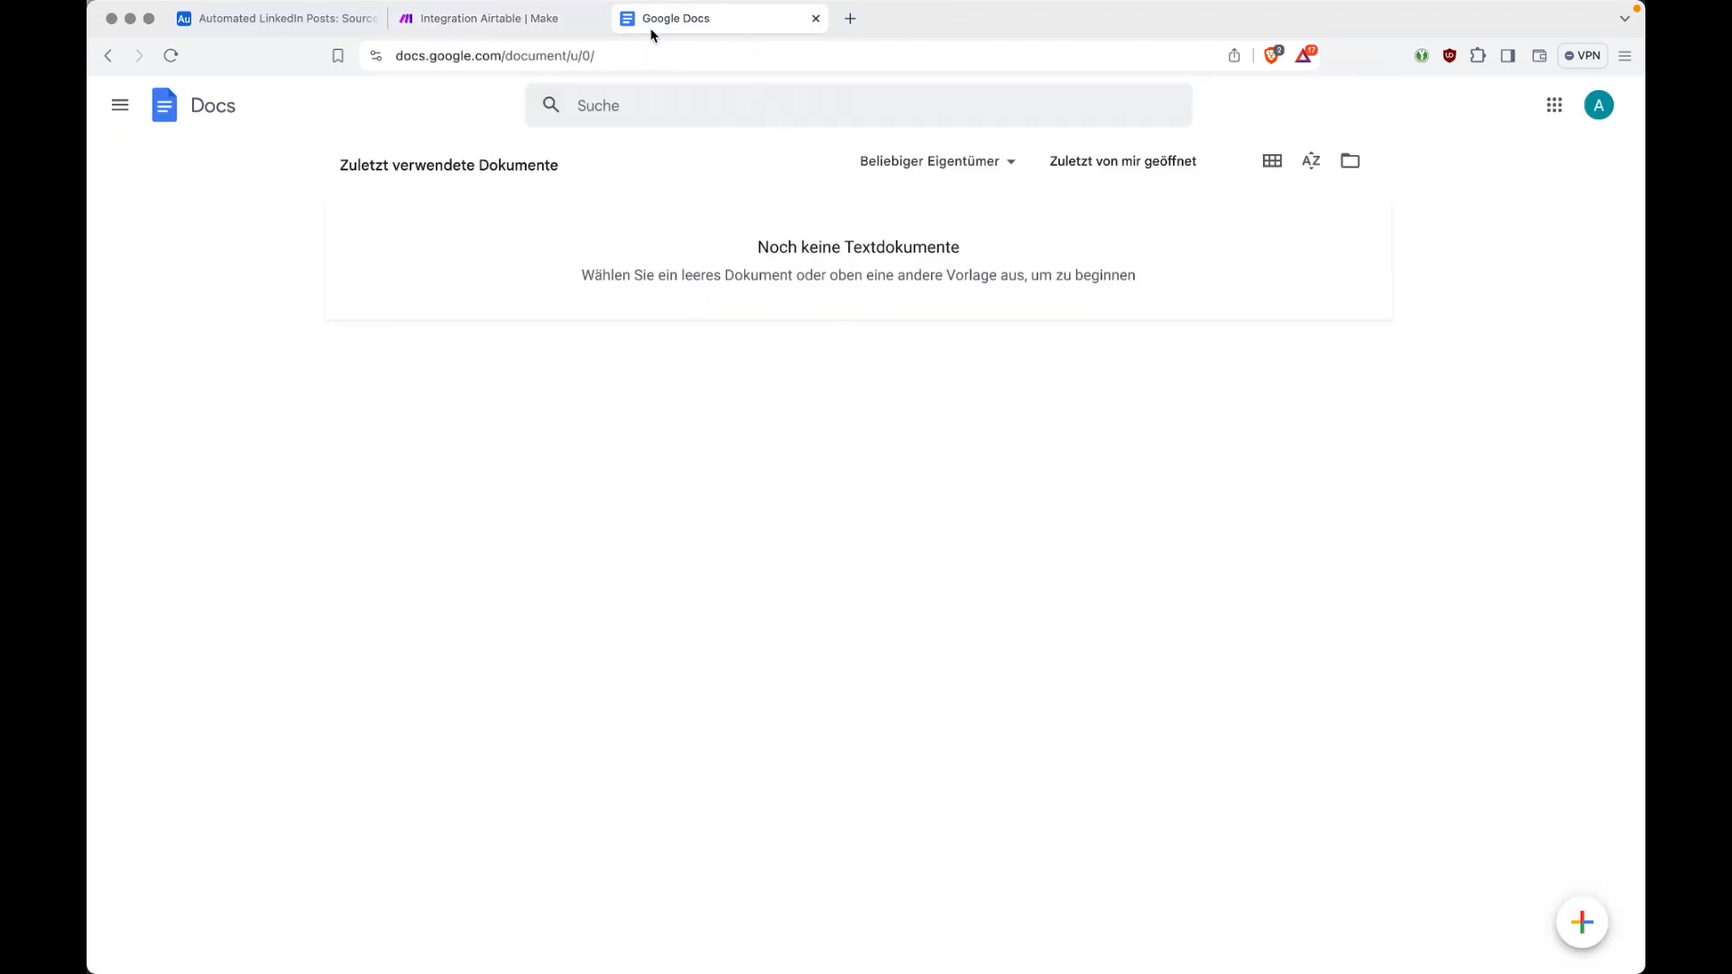
pyautogui.click(527, 20)
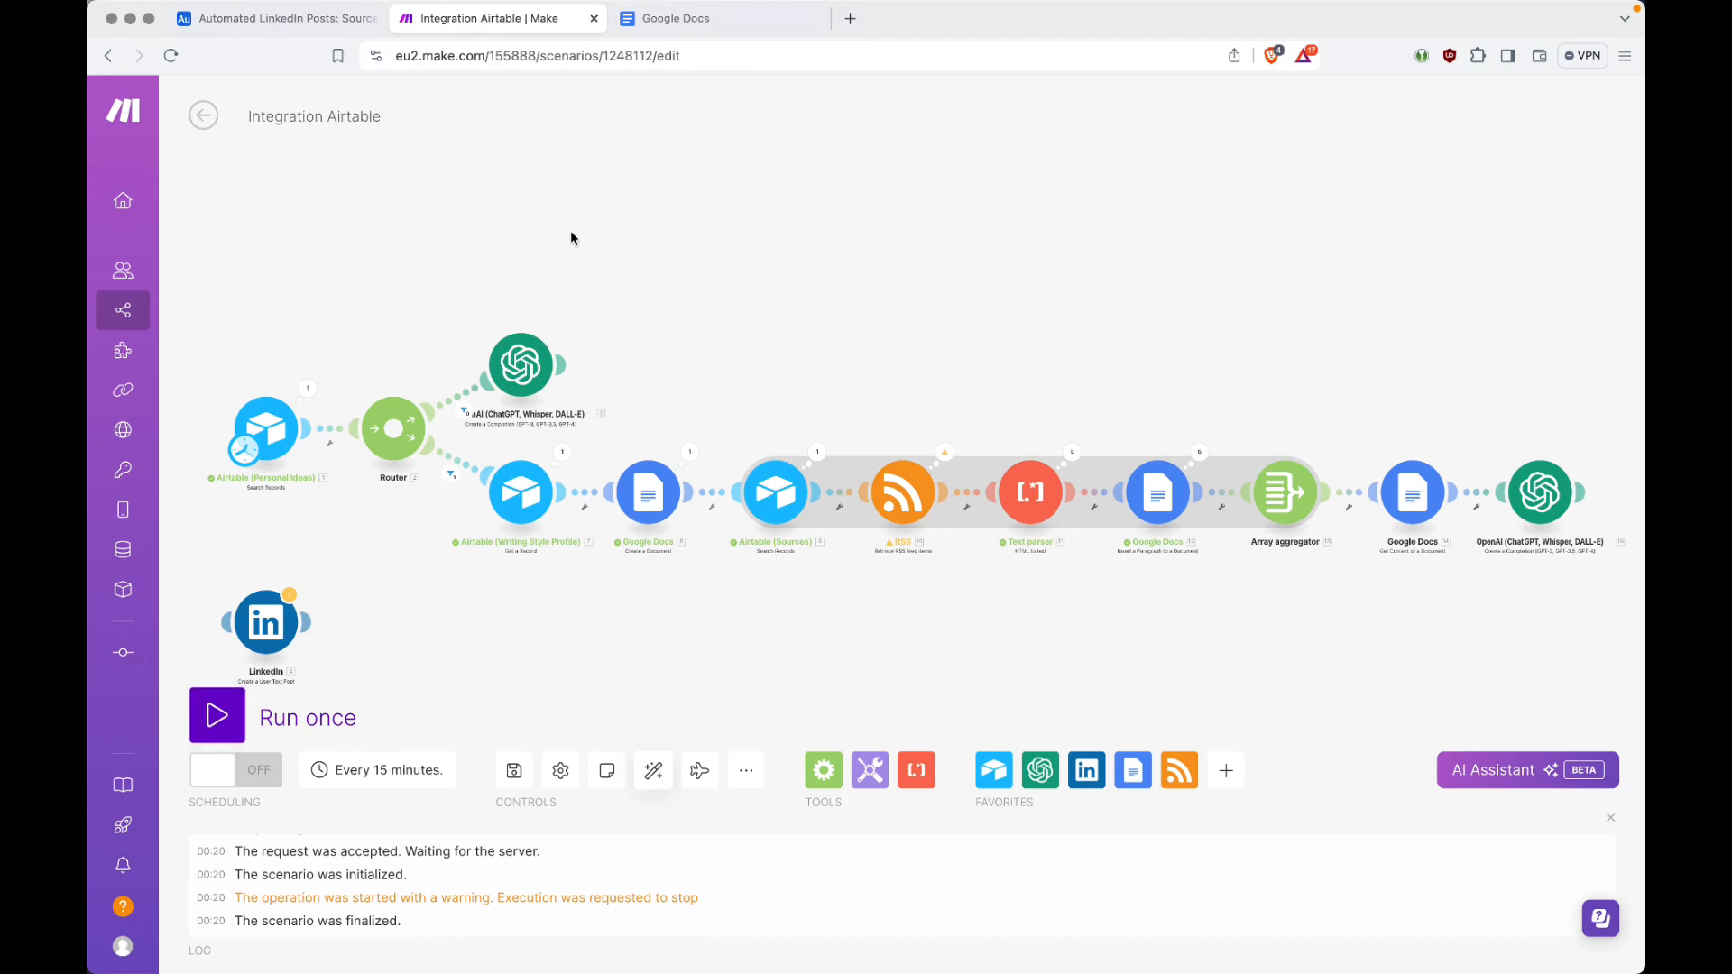
pyautogui.hotkey('ctrl', 'shift', 'Tab')
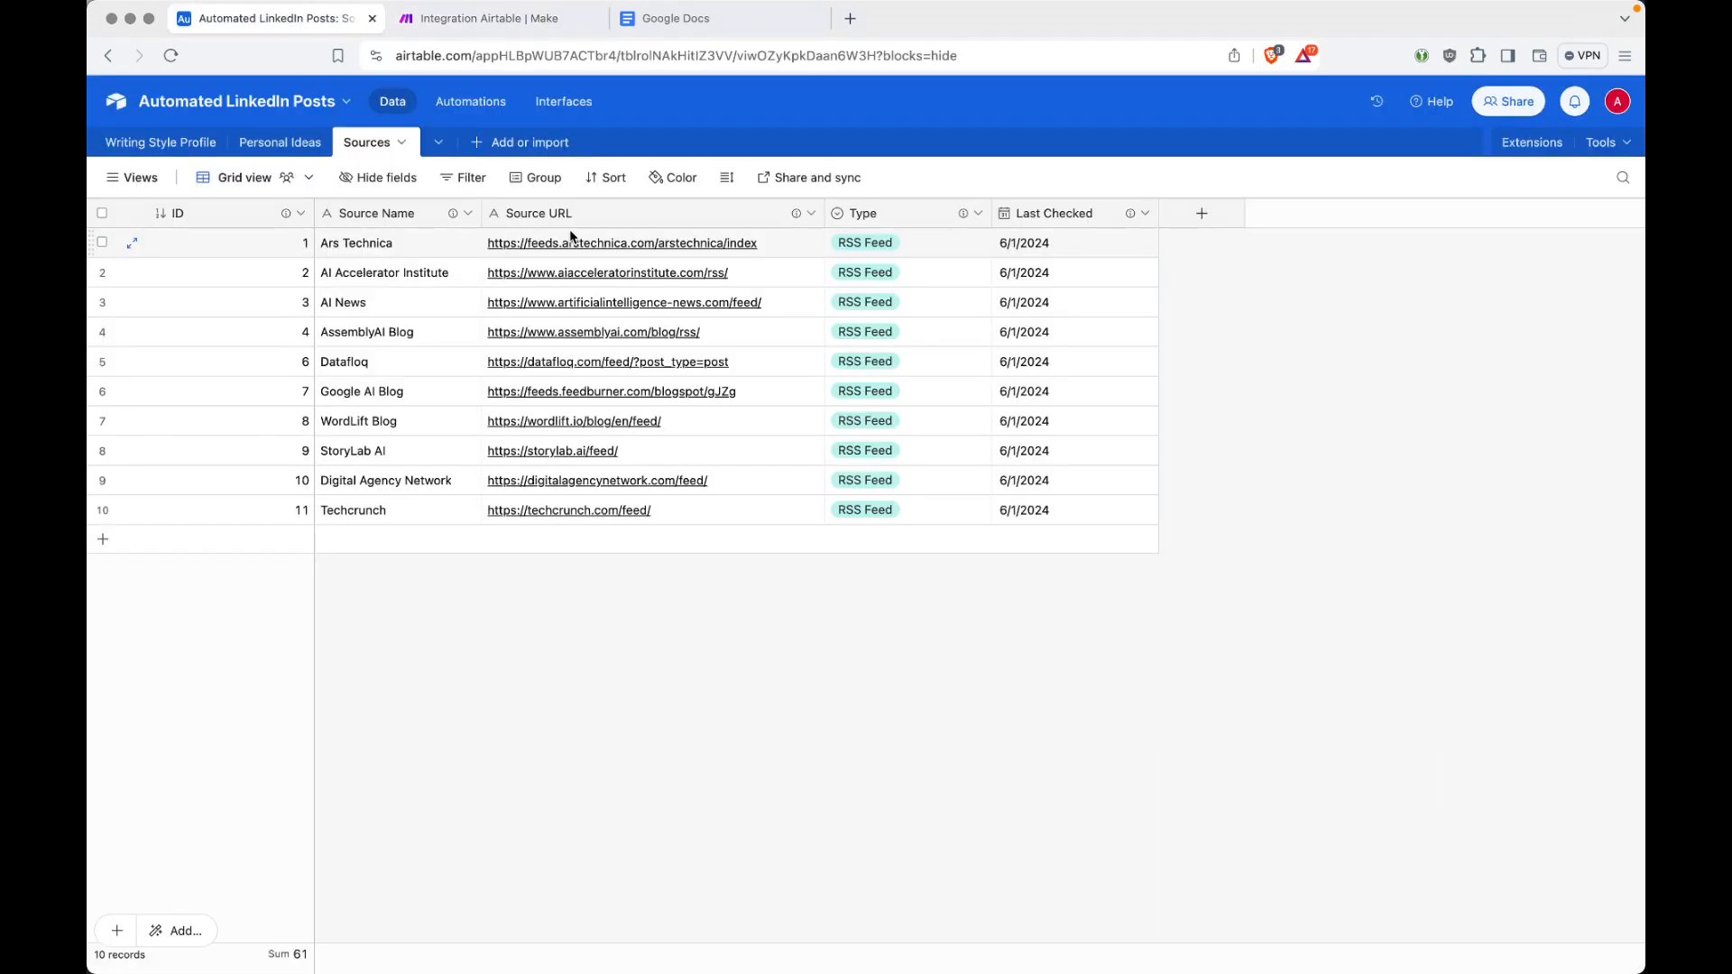
pyautogui.click(287, 145)
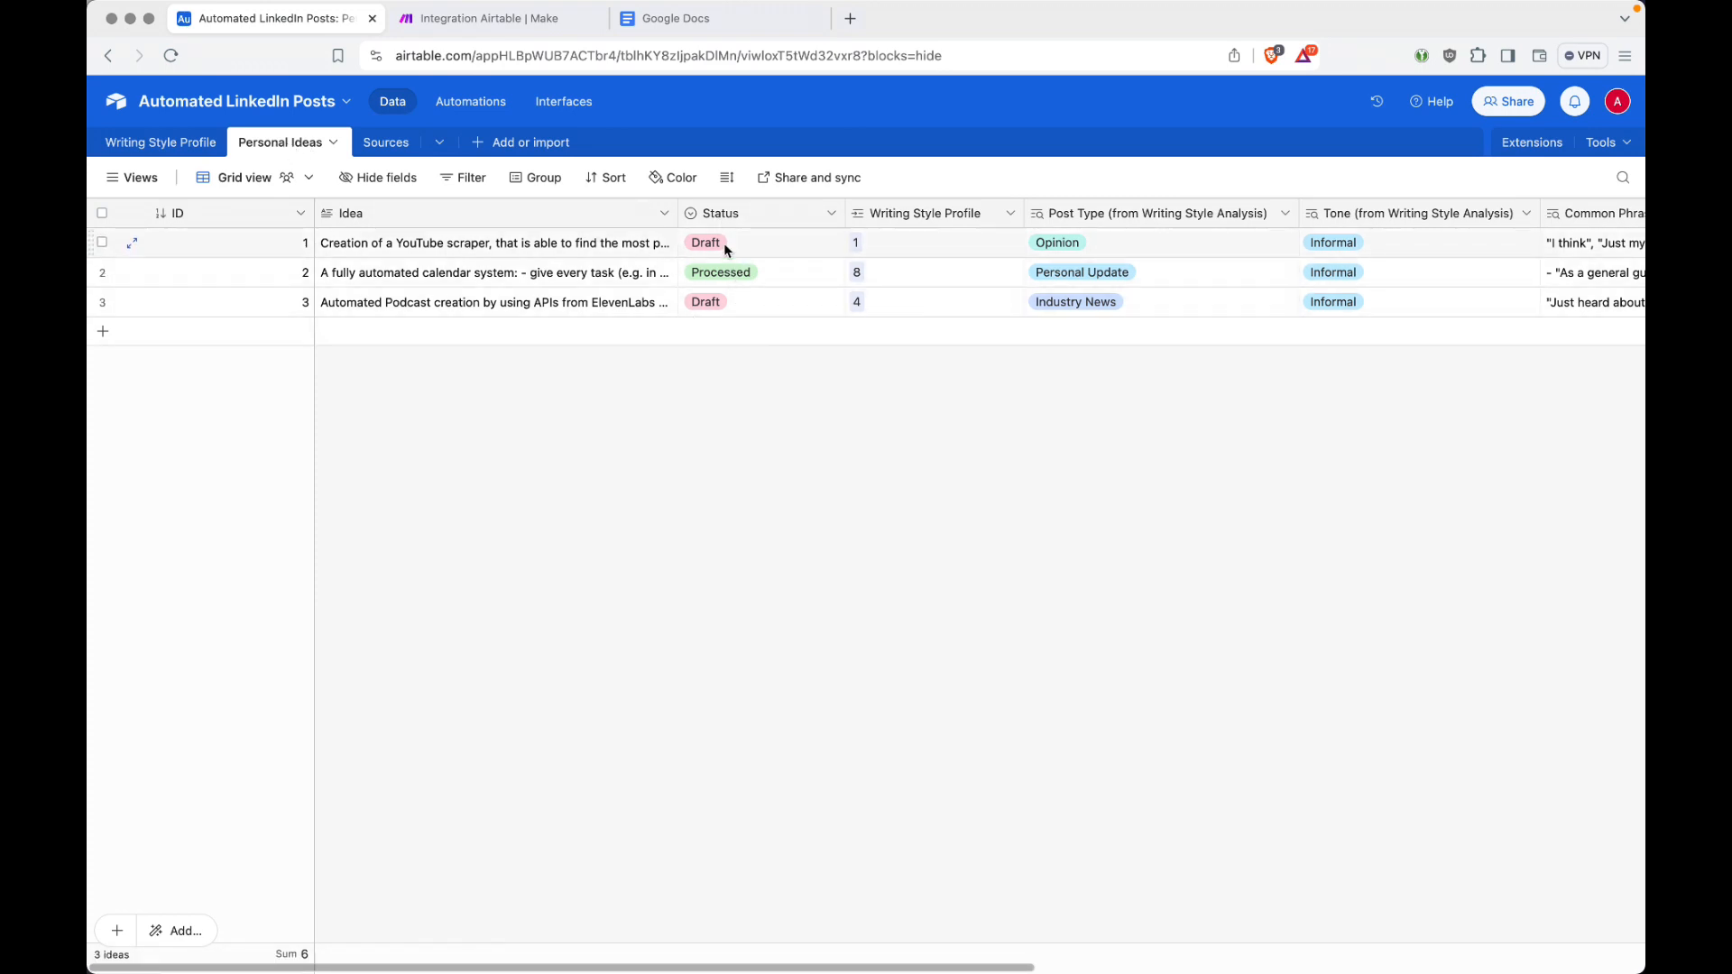
pyautogui.doubleClick(785, 216)
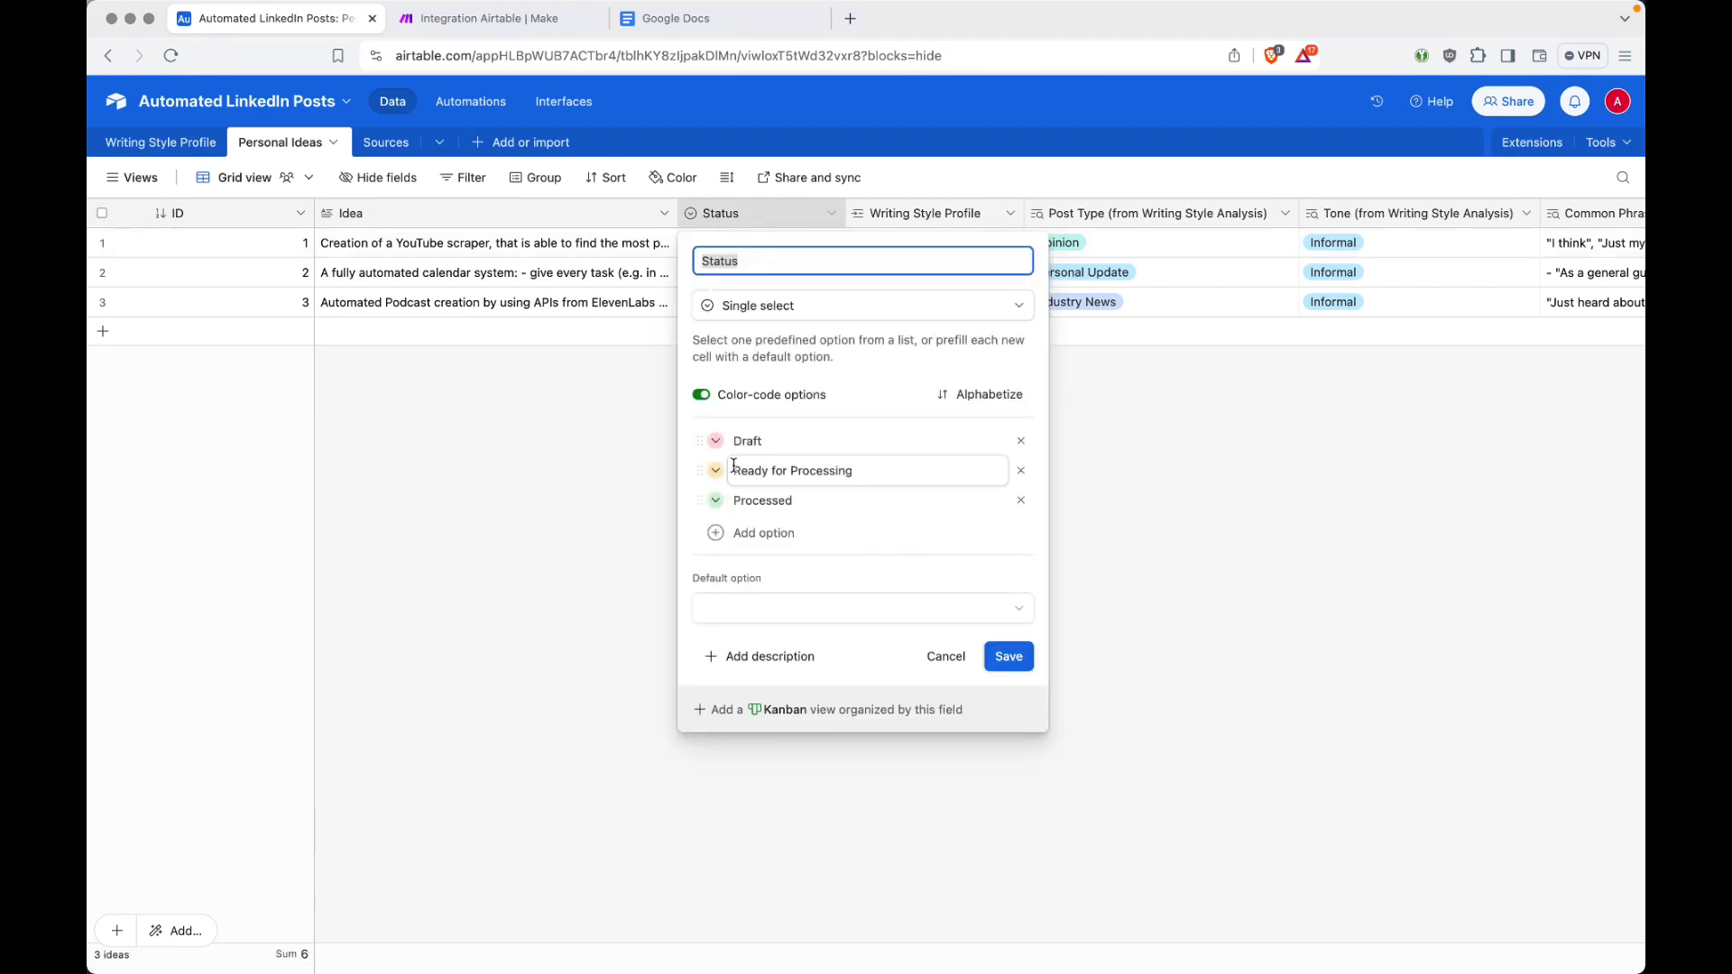
pyautogui.click(602, 461)
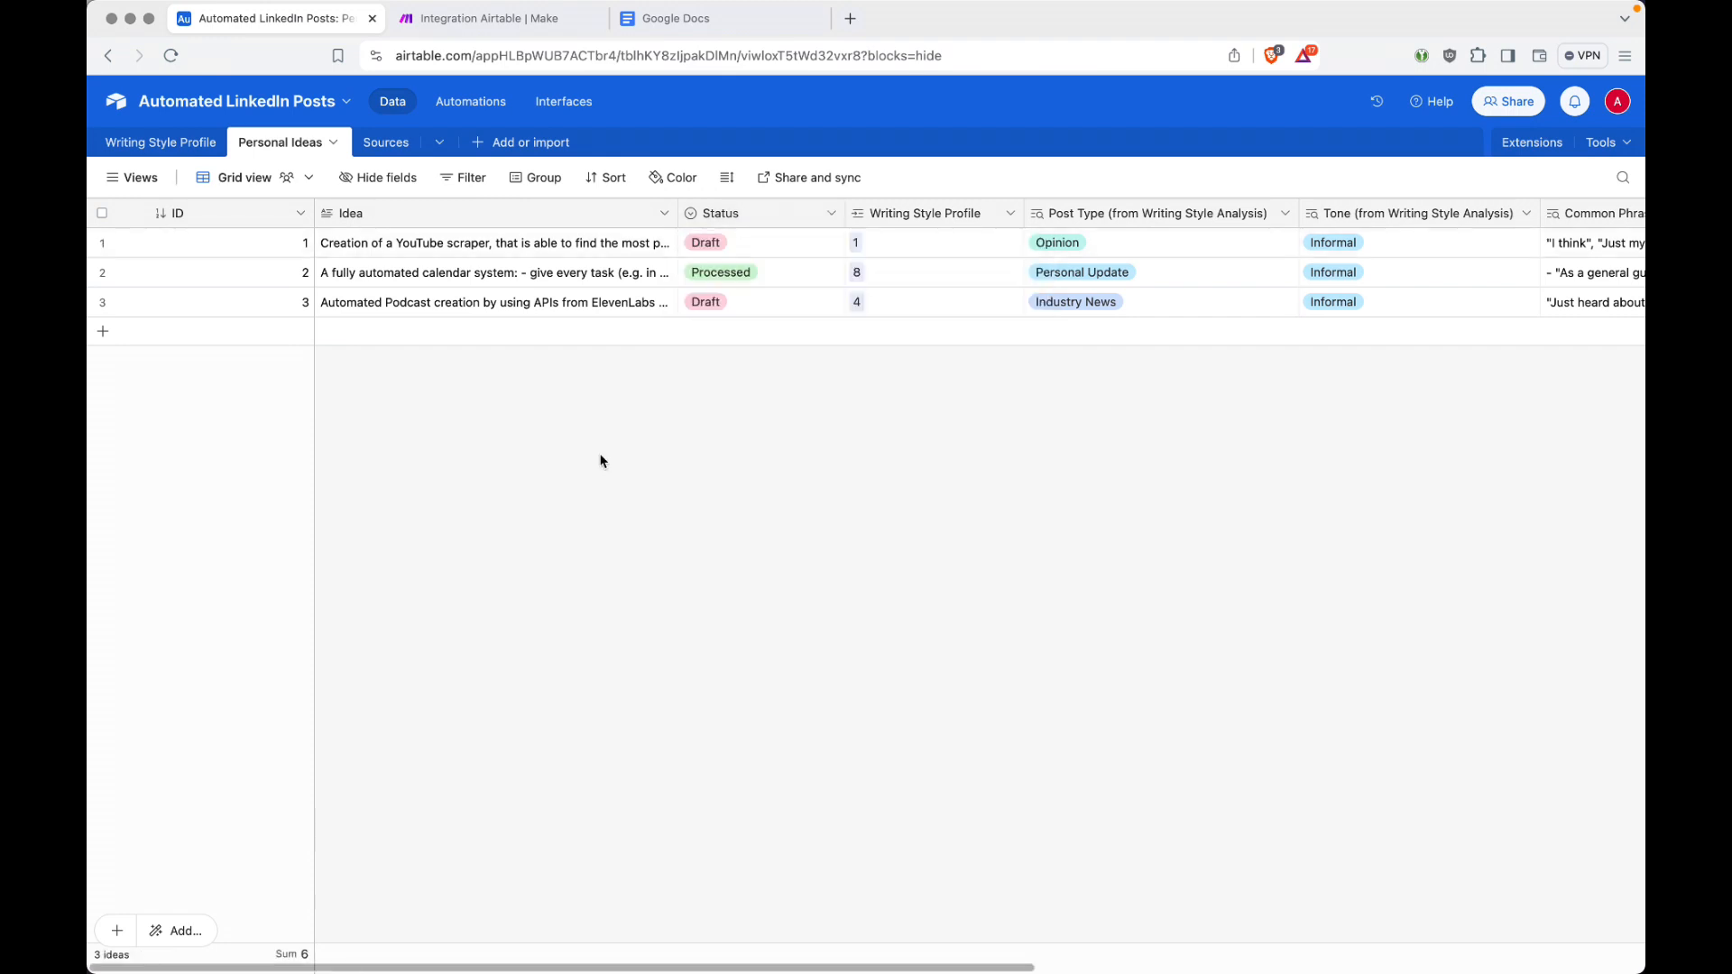
# Step: Return to the Make scenario and run it once
pyautogui.hotkey('ctrl', 'Tab')
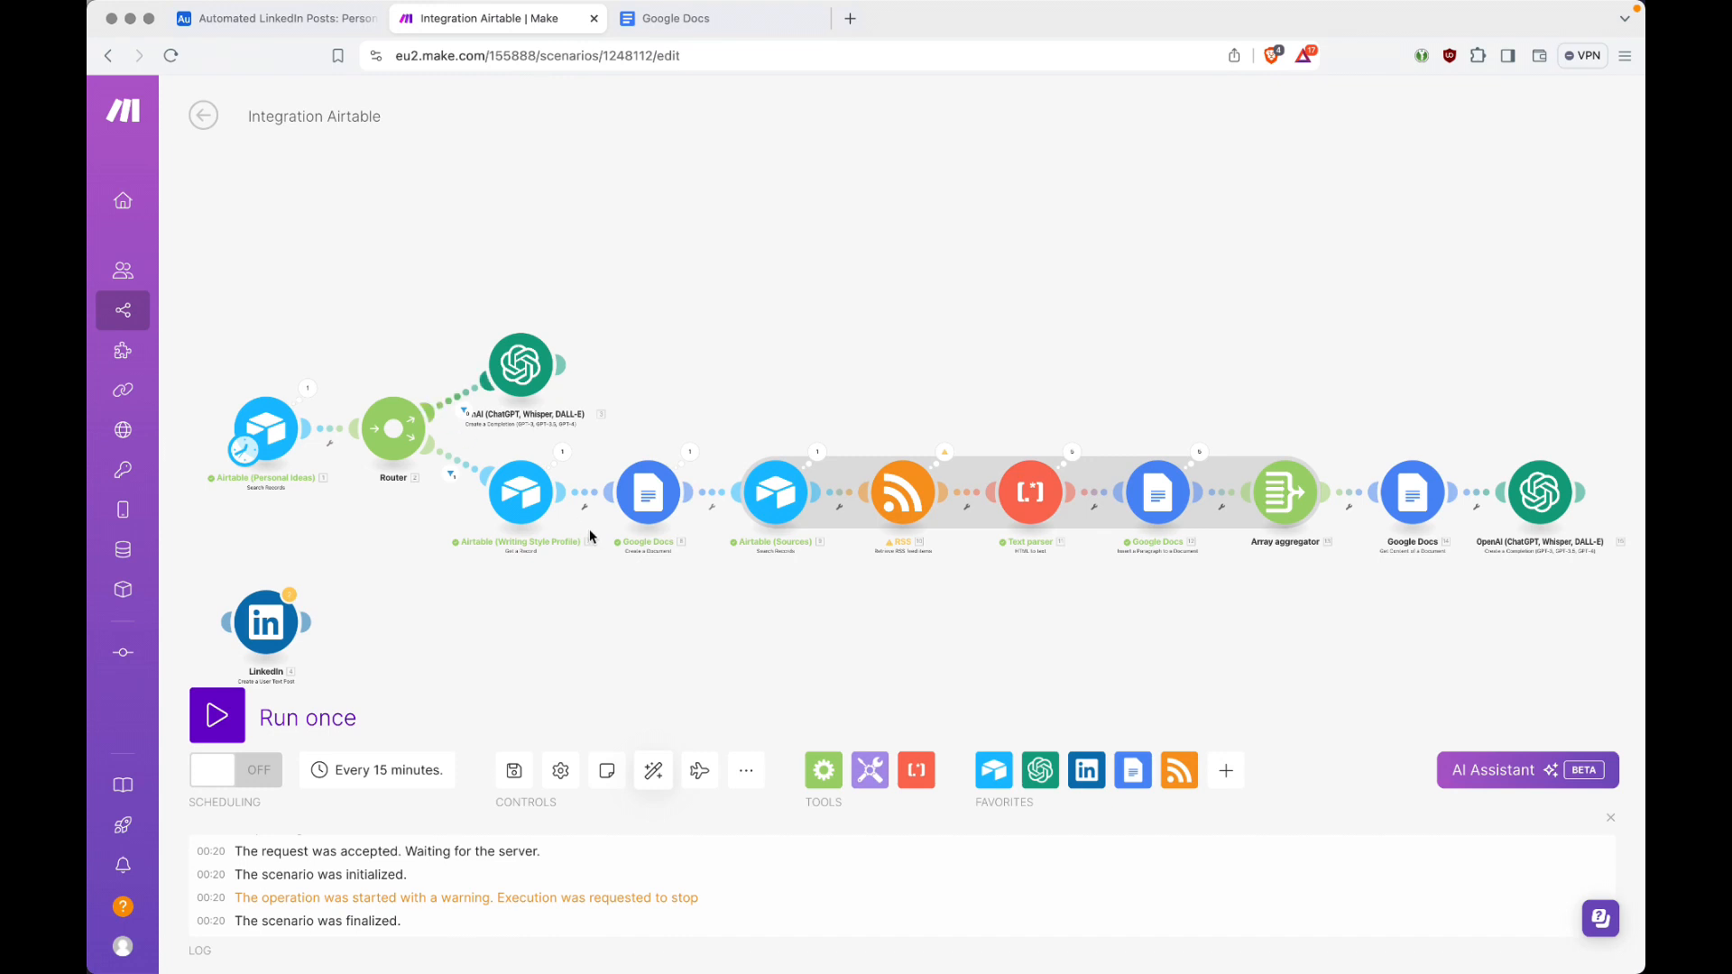
pyautogui.click(217, 716)
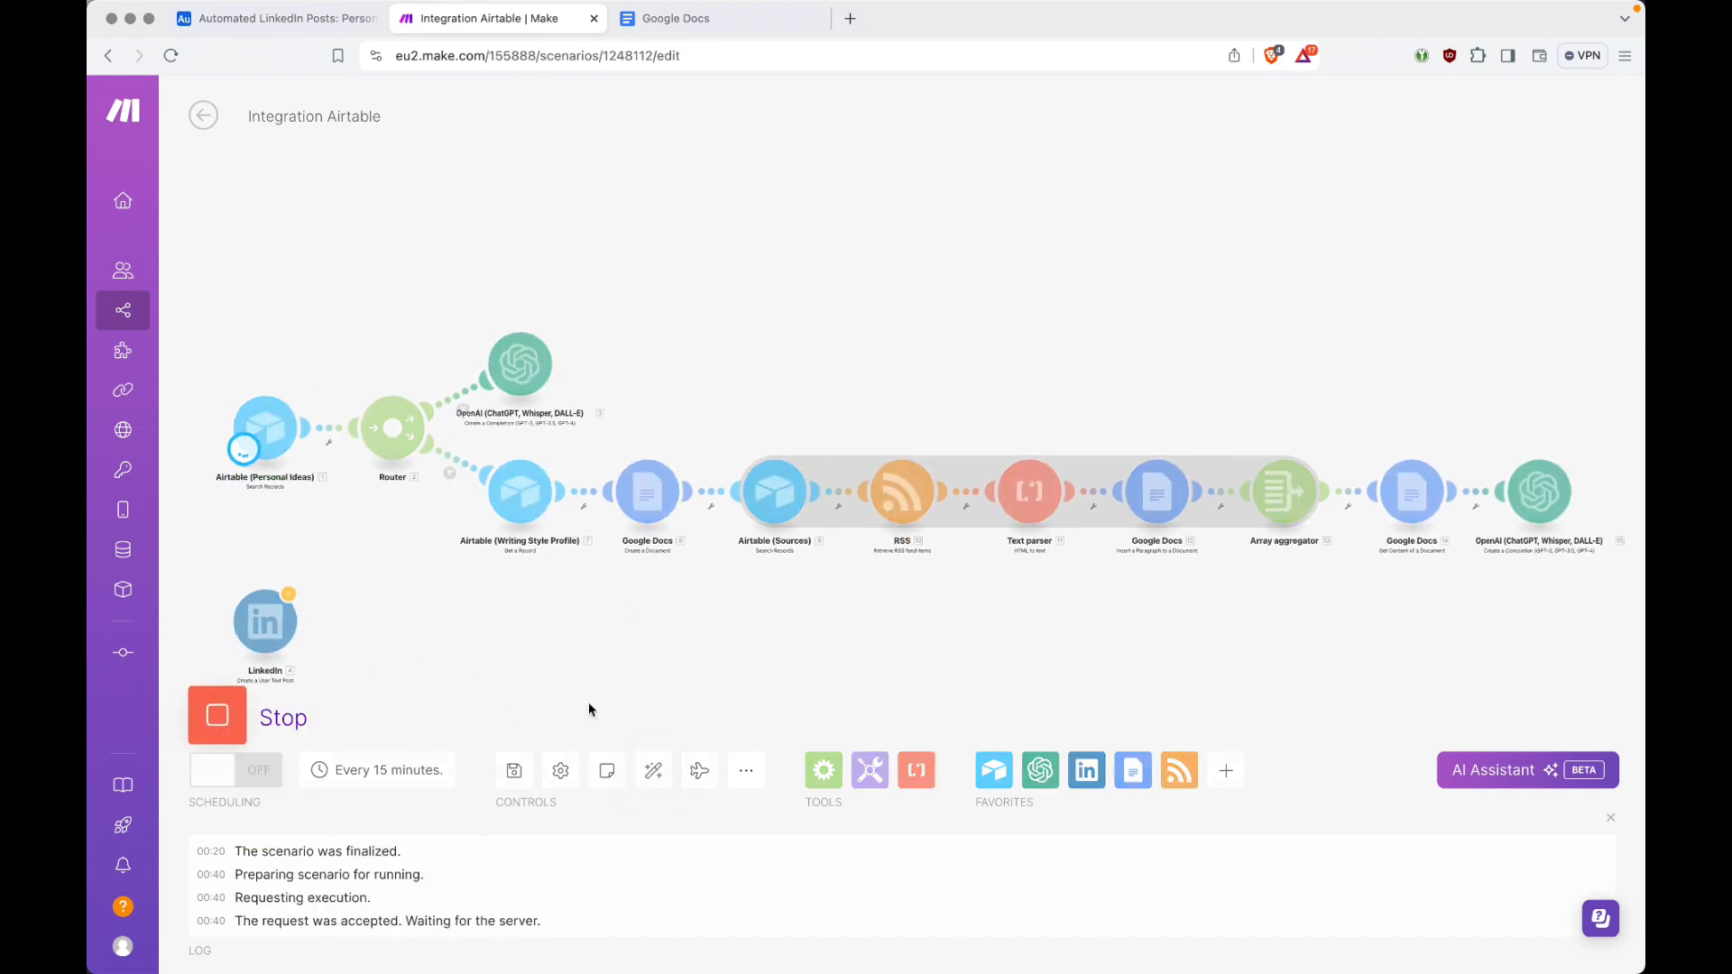
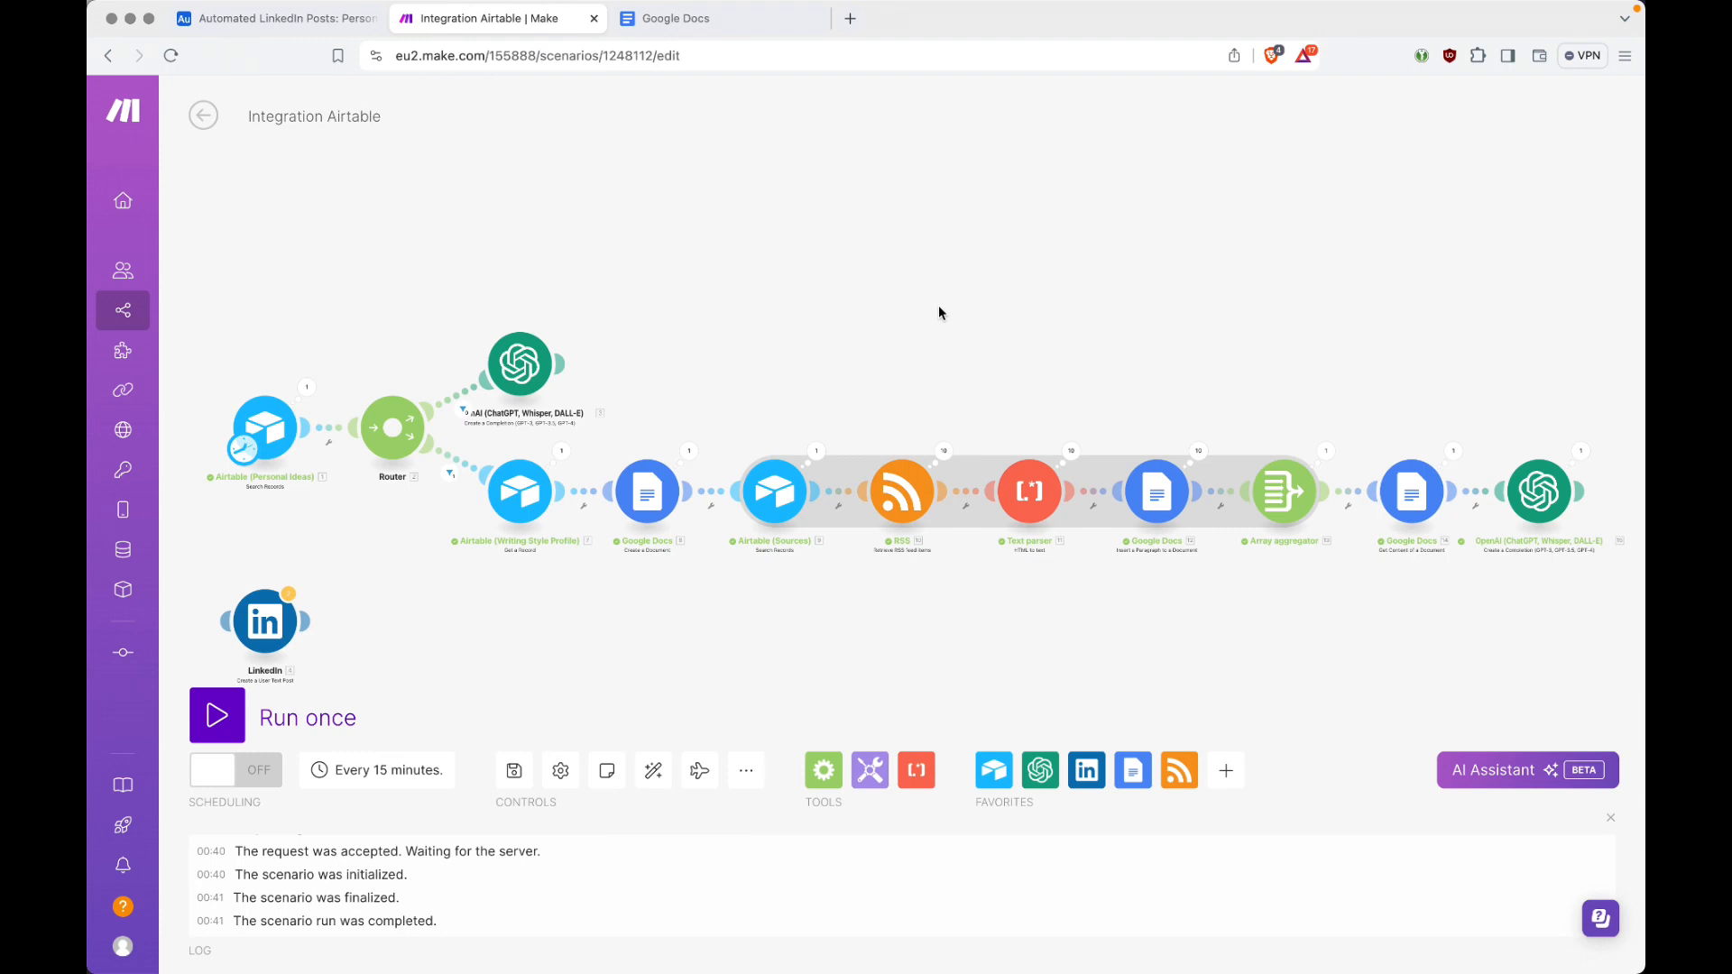
# Step: Switch to Google Docs, open LinkedIn_Post-Raw_Data-2024-06-03 and review the collected RSS article text through to its last pages
pyautogui.hotkey('ctrl', 'Tab')
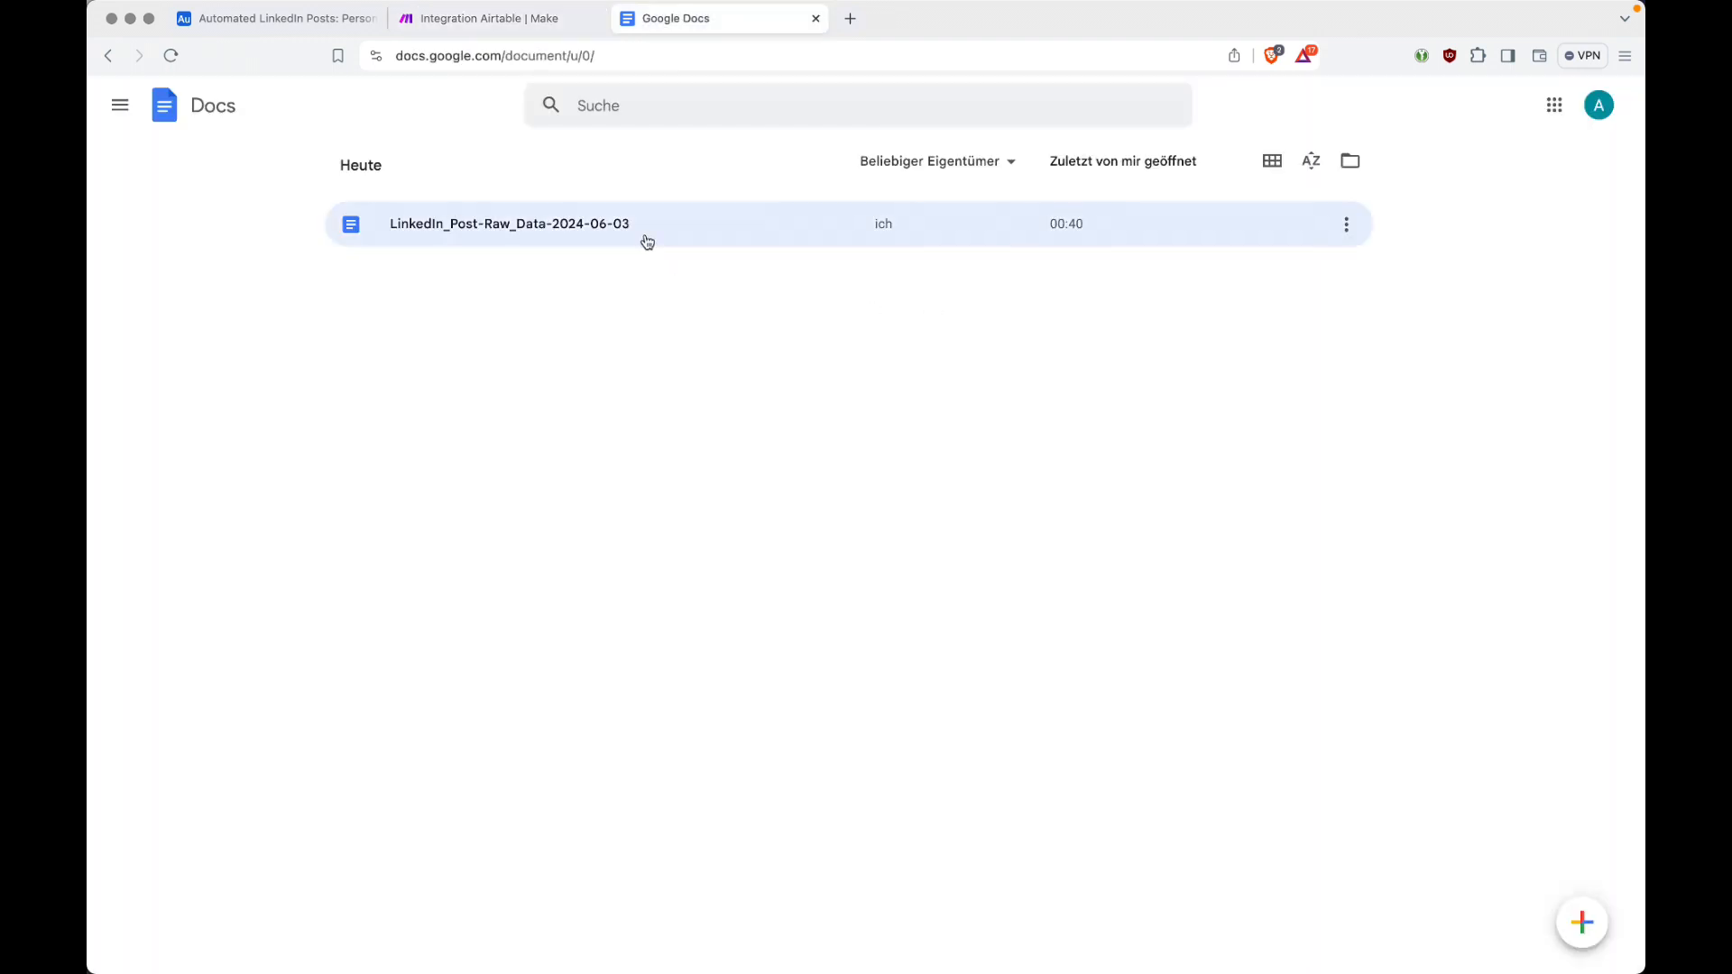
pyautogui.click(586, 235)
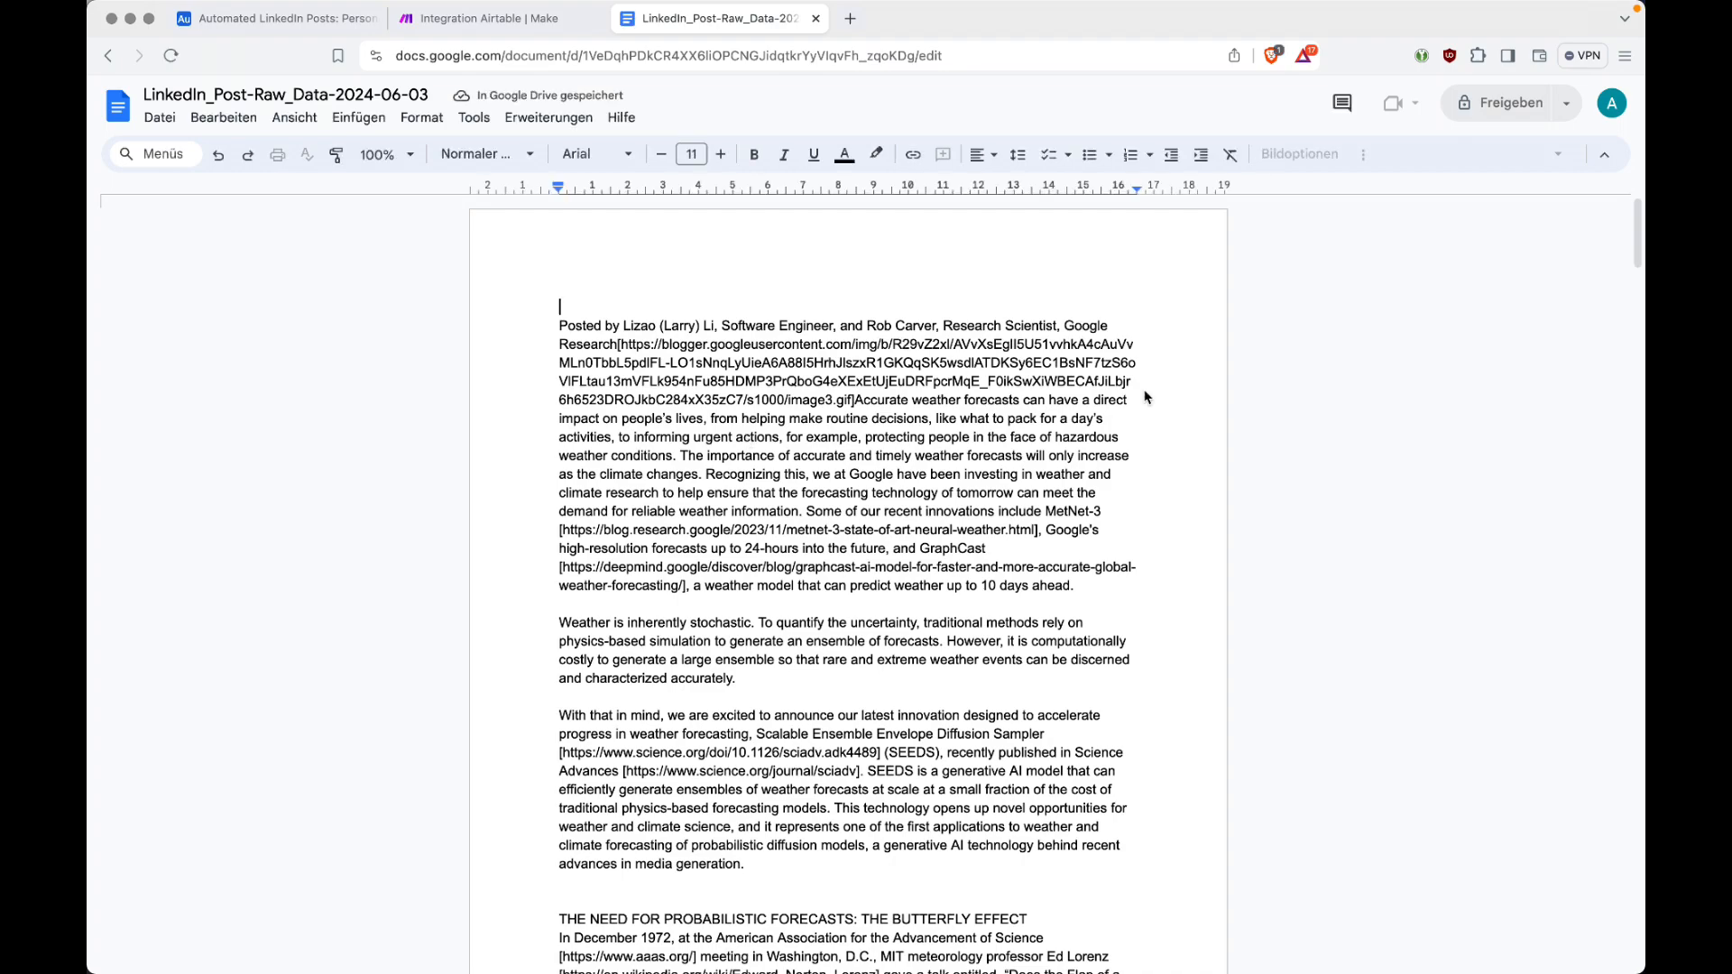
pyautogui.scroll(-15, 1214, 402)
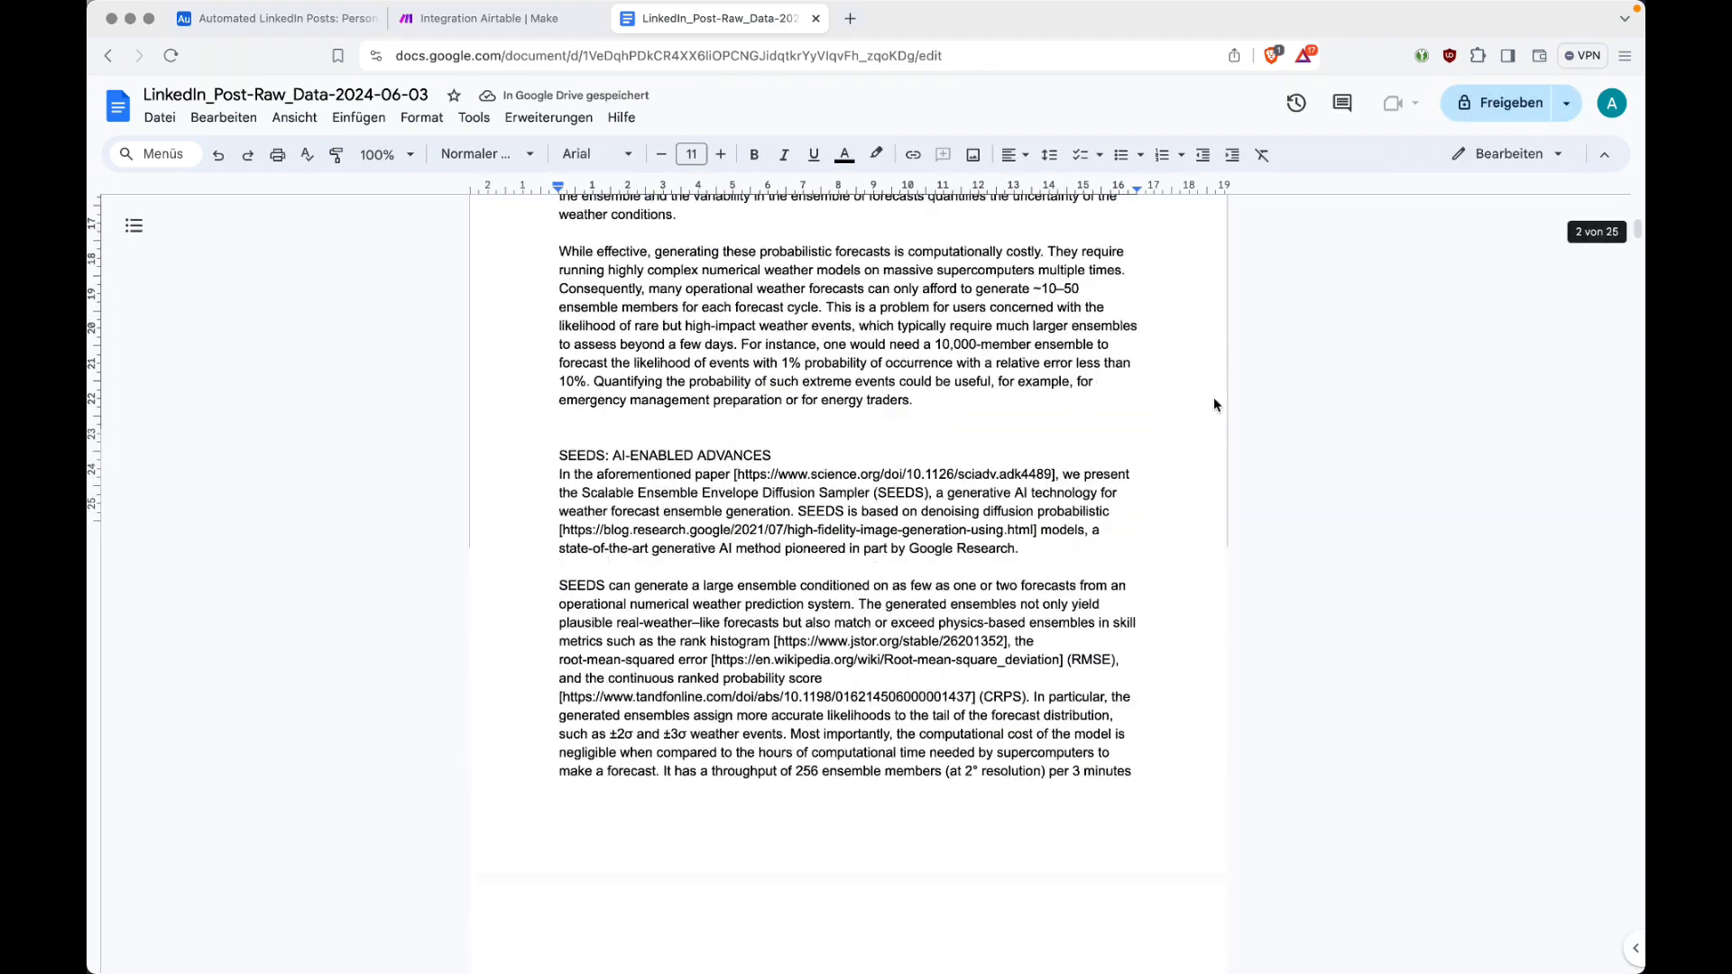
pyautogui.scroll(-20, 1215, 405)
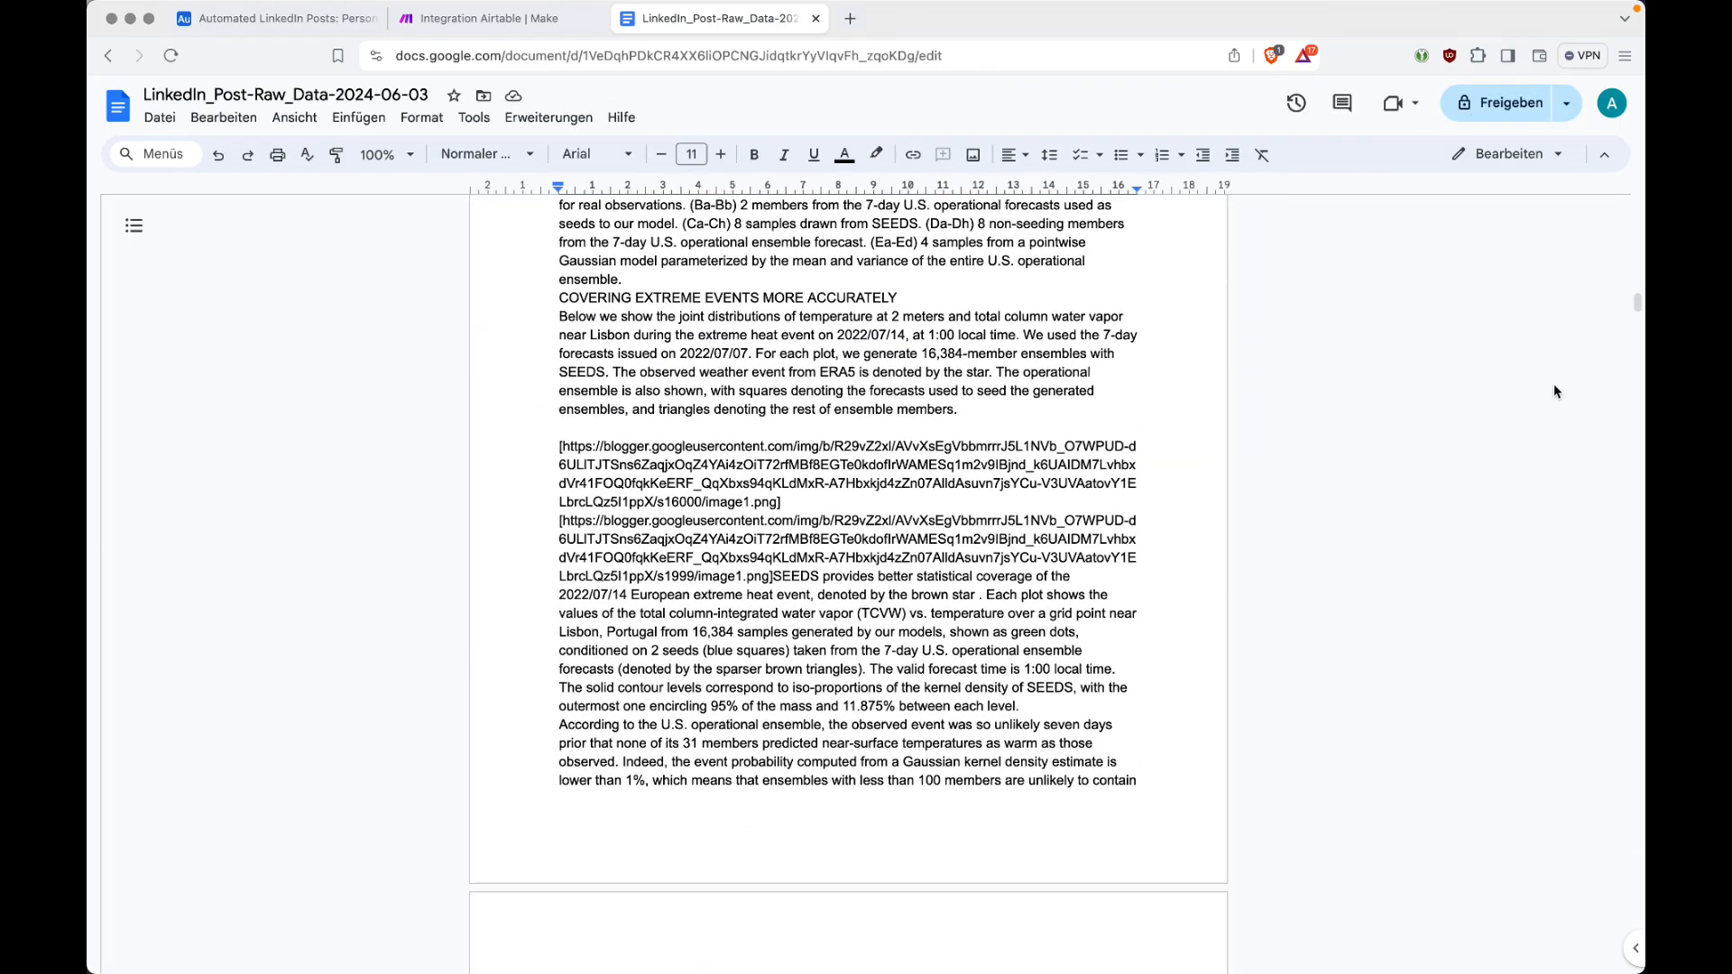
pyautogui.scroll(-15, 1602, 375)
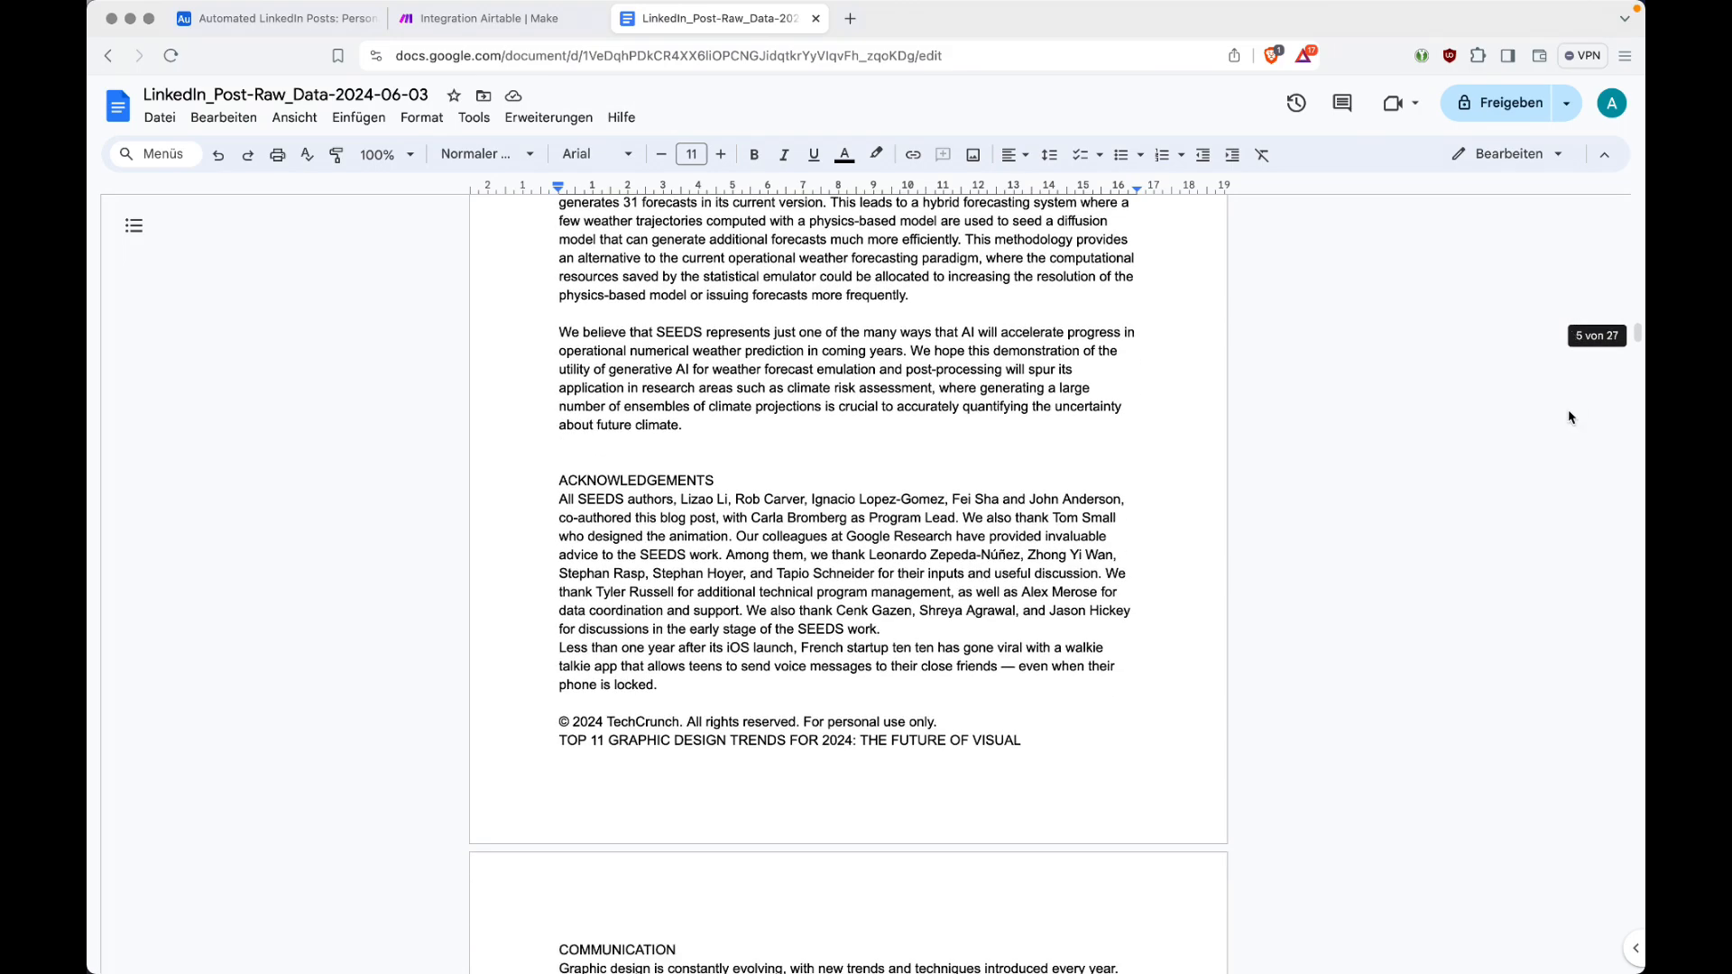
pyautogui.scroll(-3, 1571, 417)
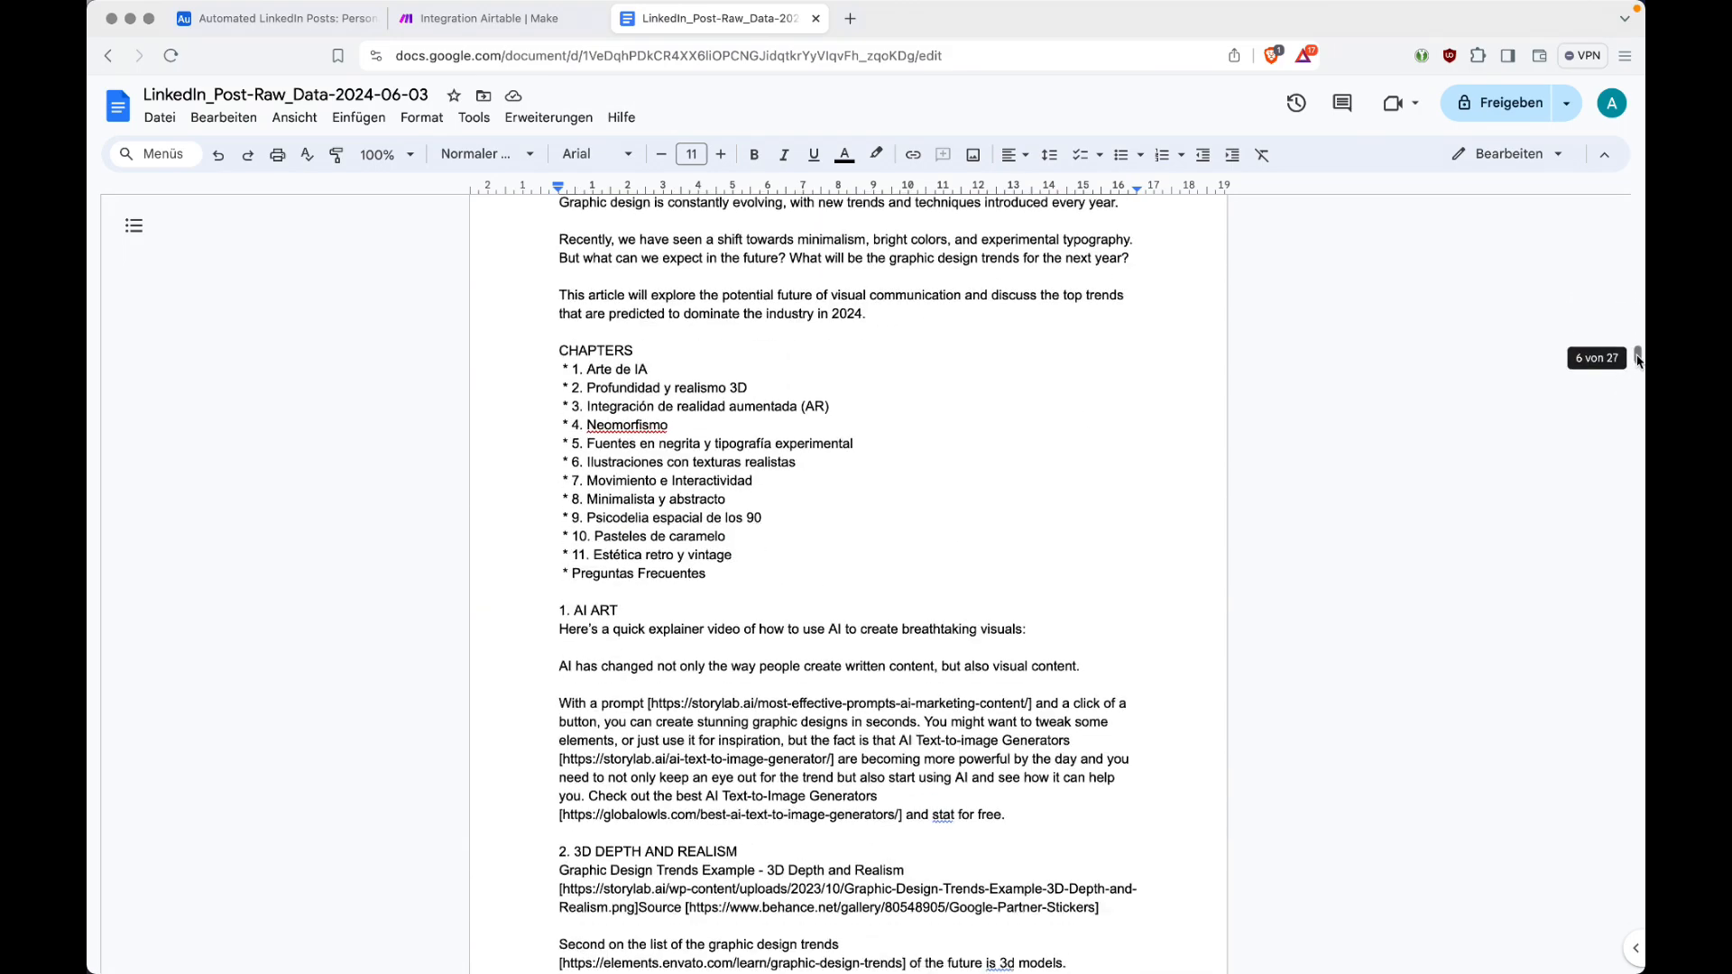
pyautogui.moveTo(1640, 359); pyautogui.dragTo(1639, 806)
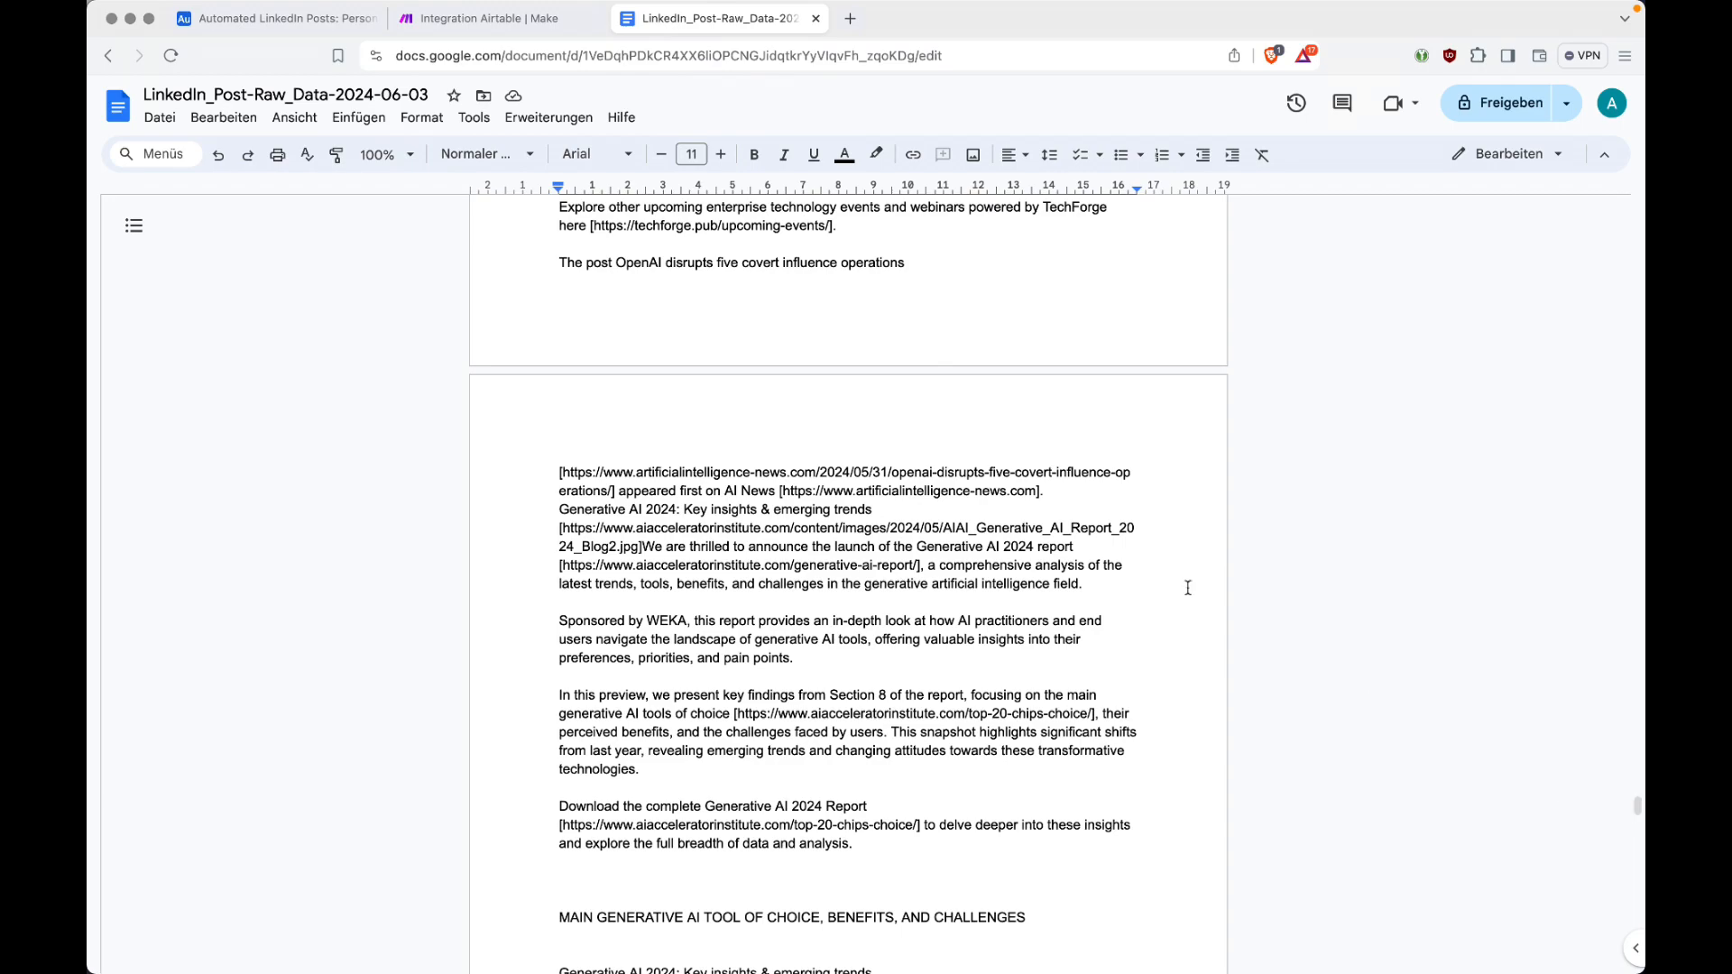
pyautogui.scroll(-15, 1044, 589)
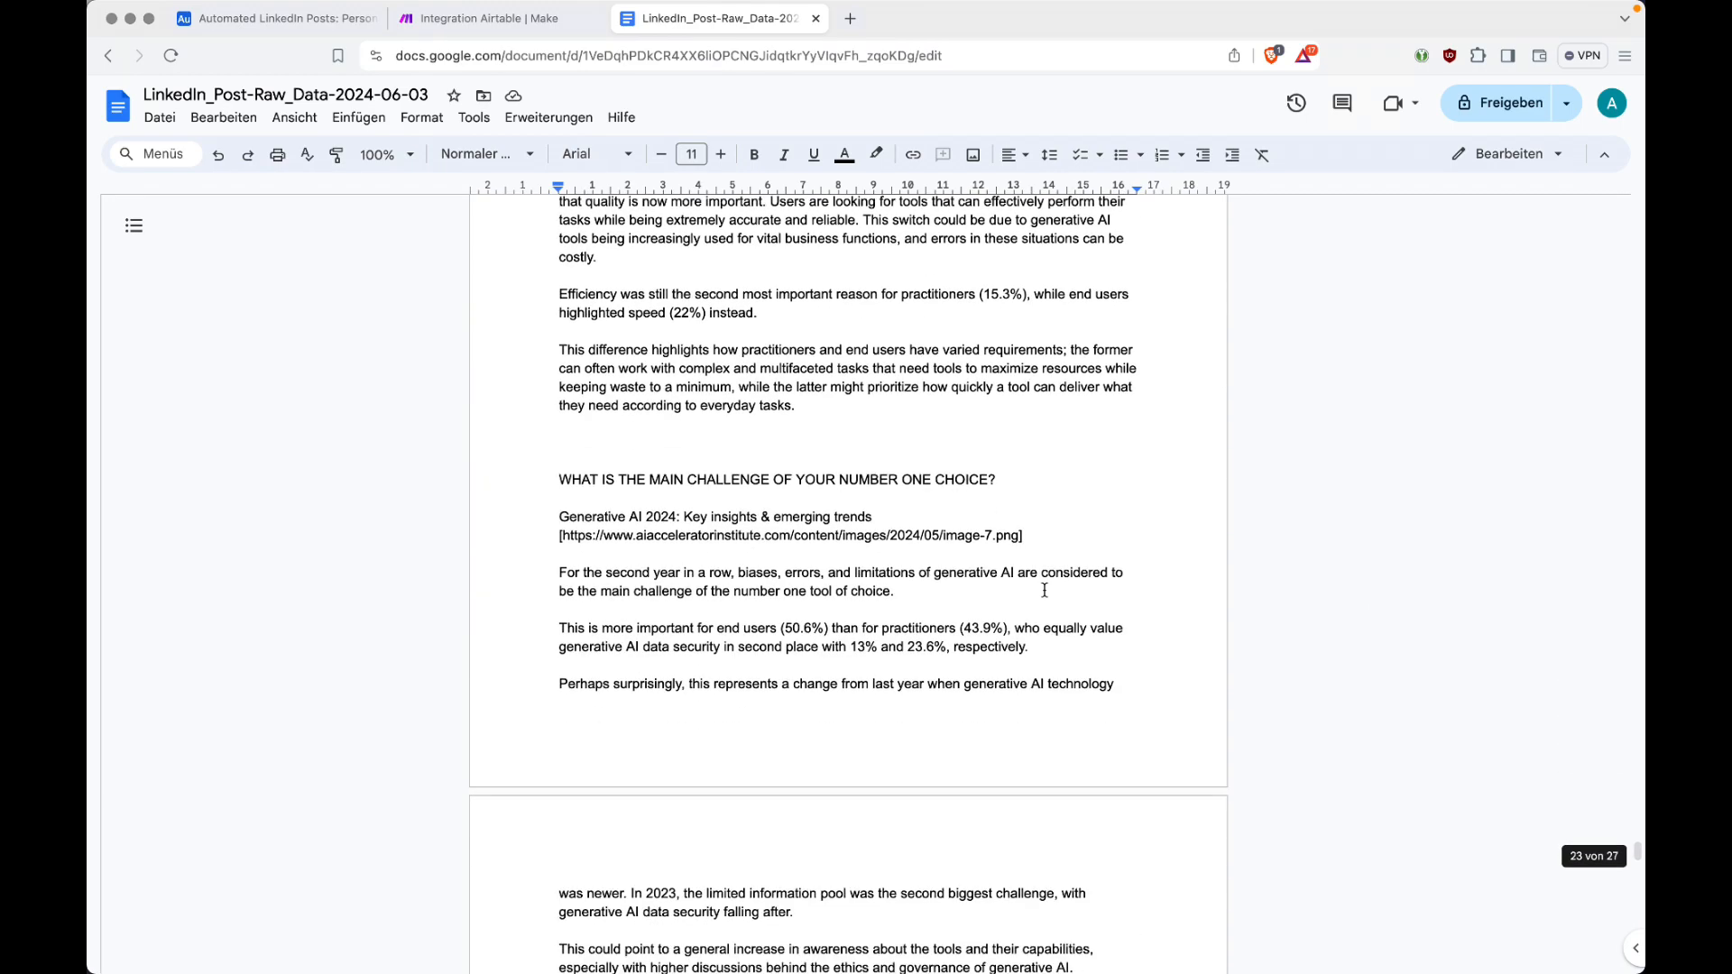
pyautogui.scroll(-15, 1044, 589)
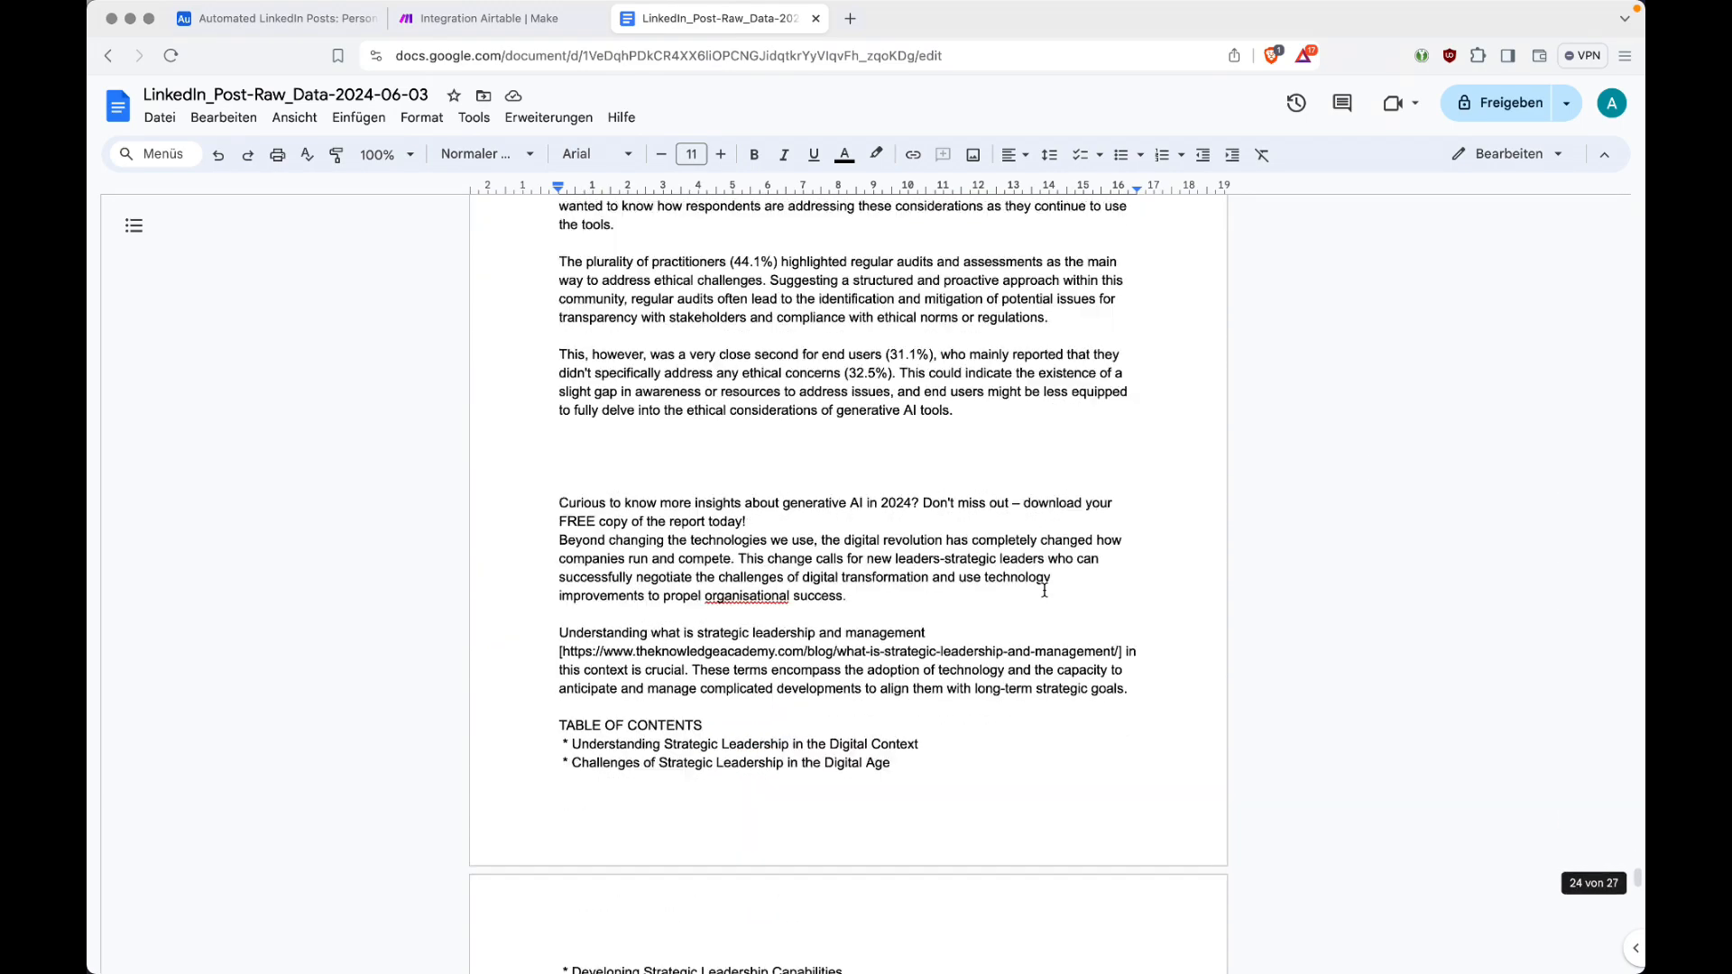
pyautogui.scroll(-10, 1348, 490)
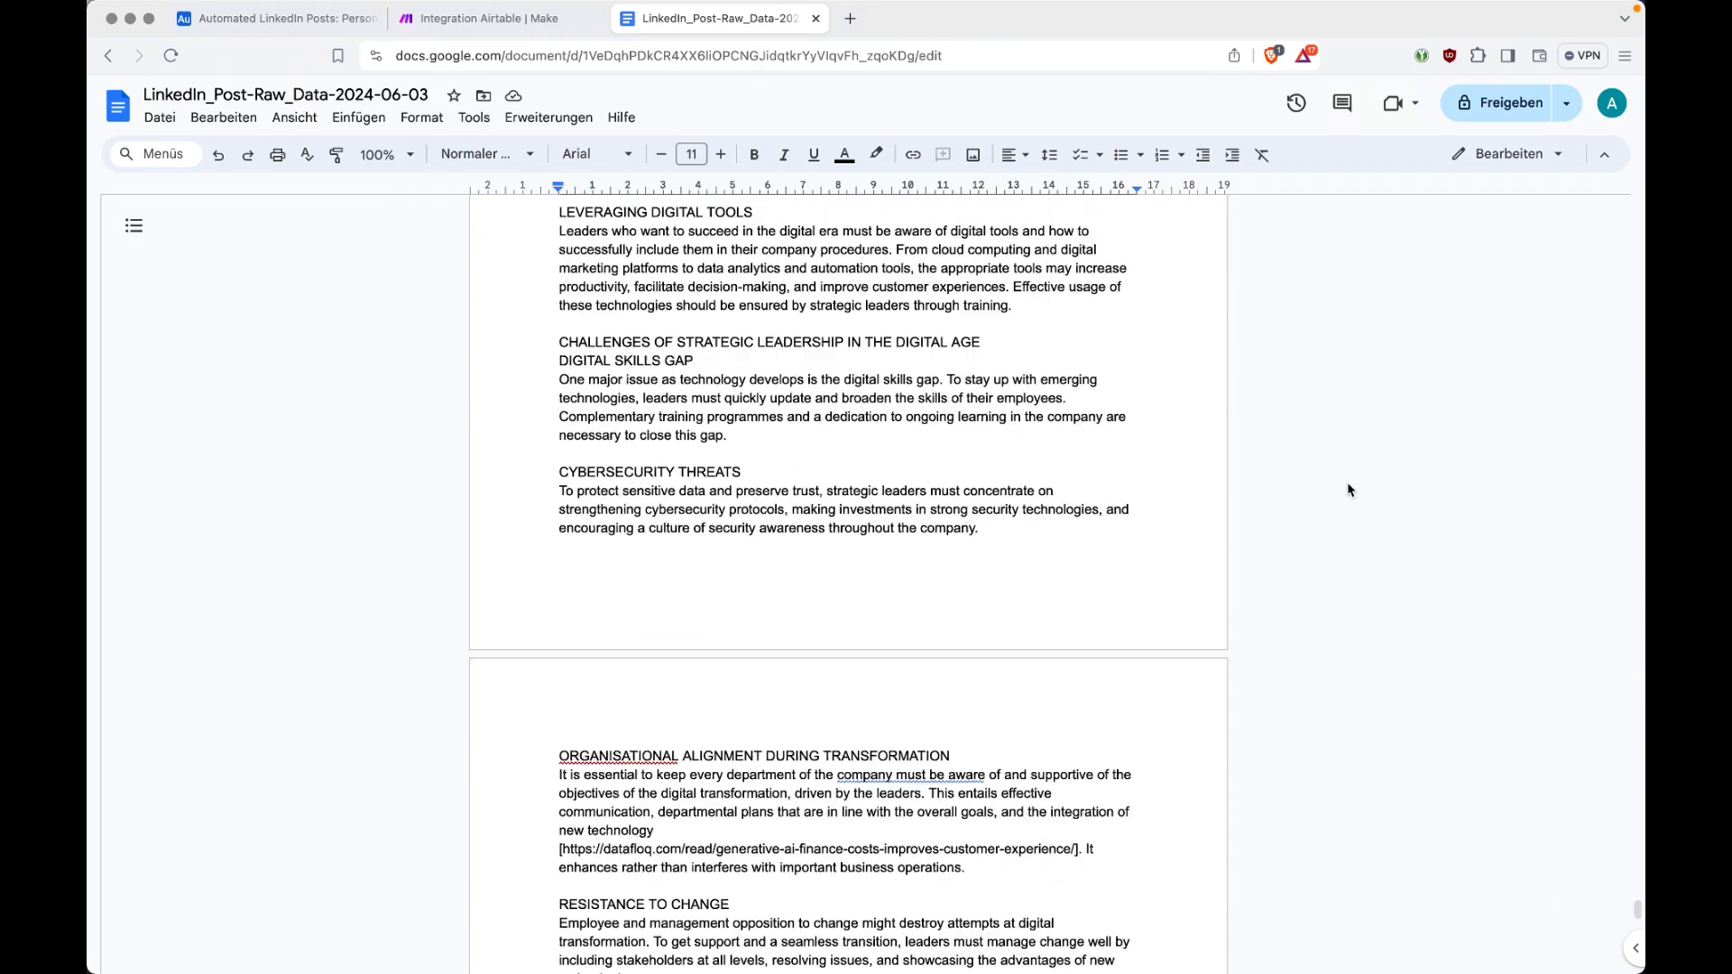
pyautogui.scroll(-6, 1348, 490)
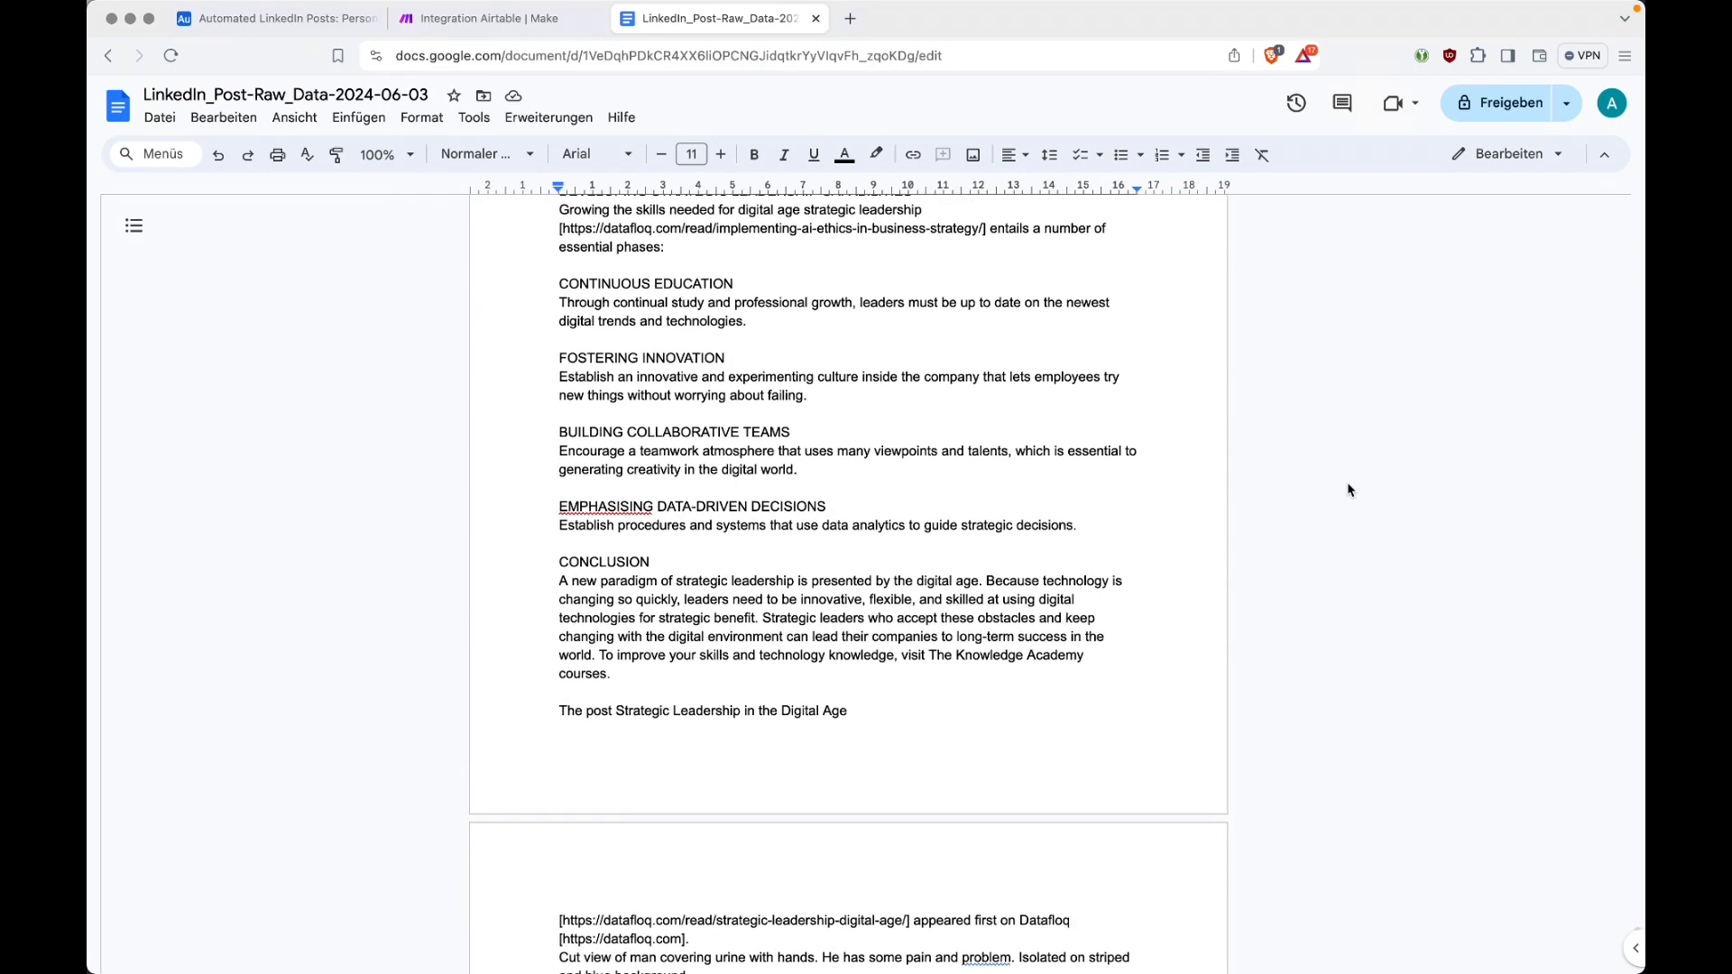
pyautogui.scroll(-7, 1348, 490)
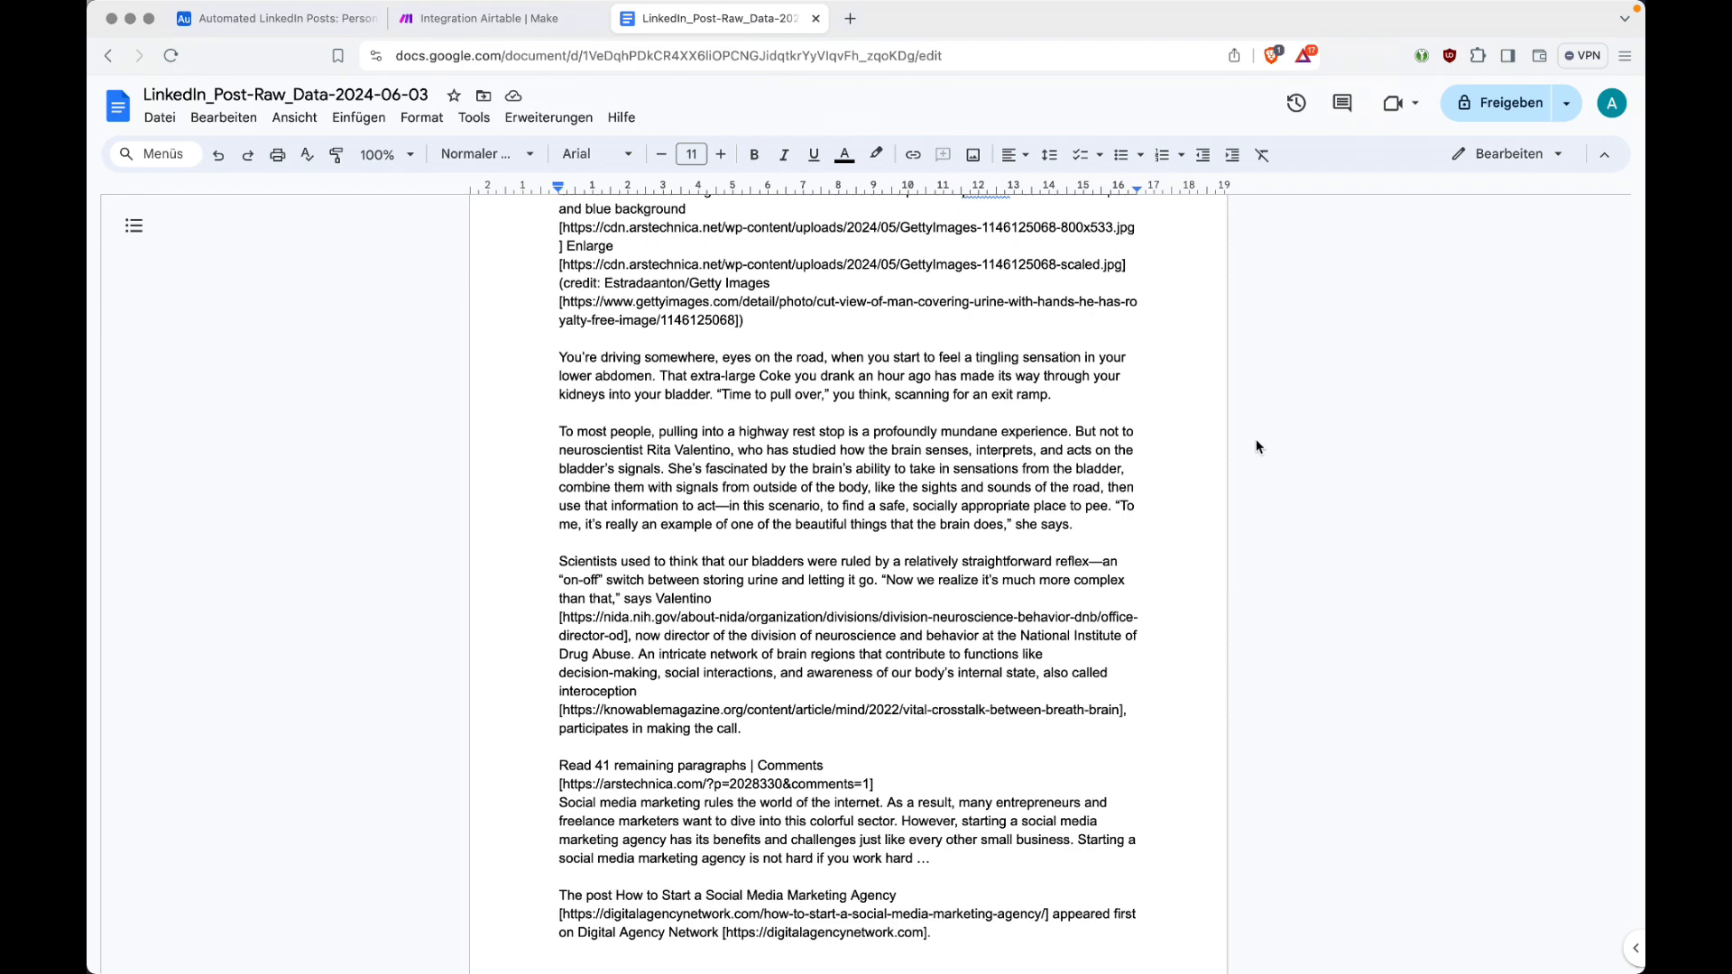
# Step: Return to the Make scenario and compare the HTML input with the text output in the Text parser's first two operations
pyautogui.click(478, 18)
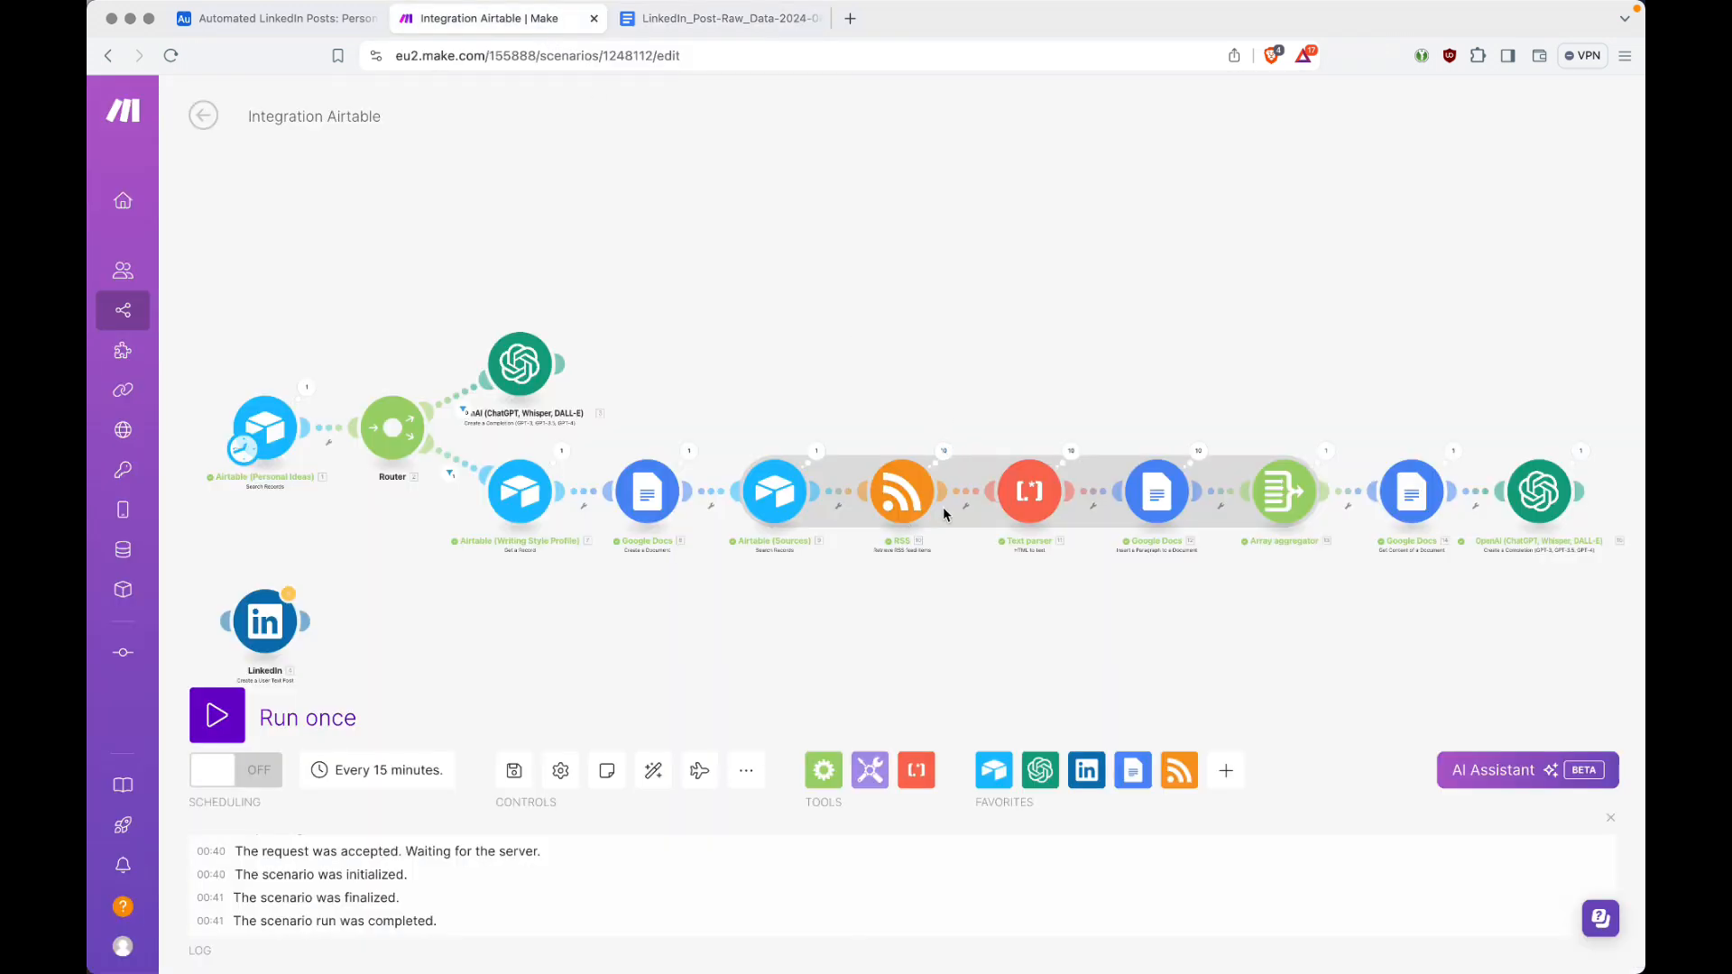
pyautogui.click(1071, 454)
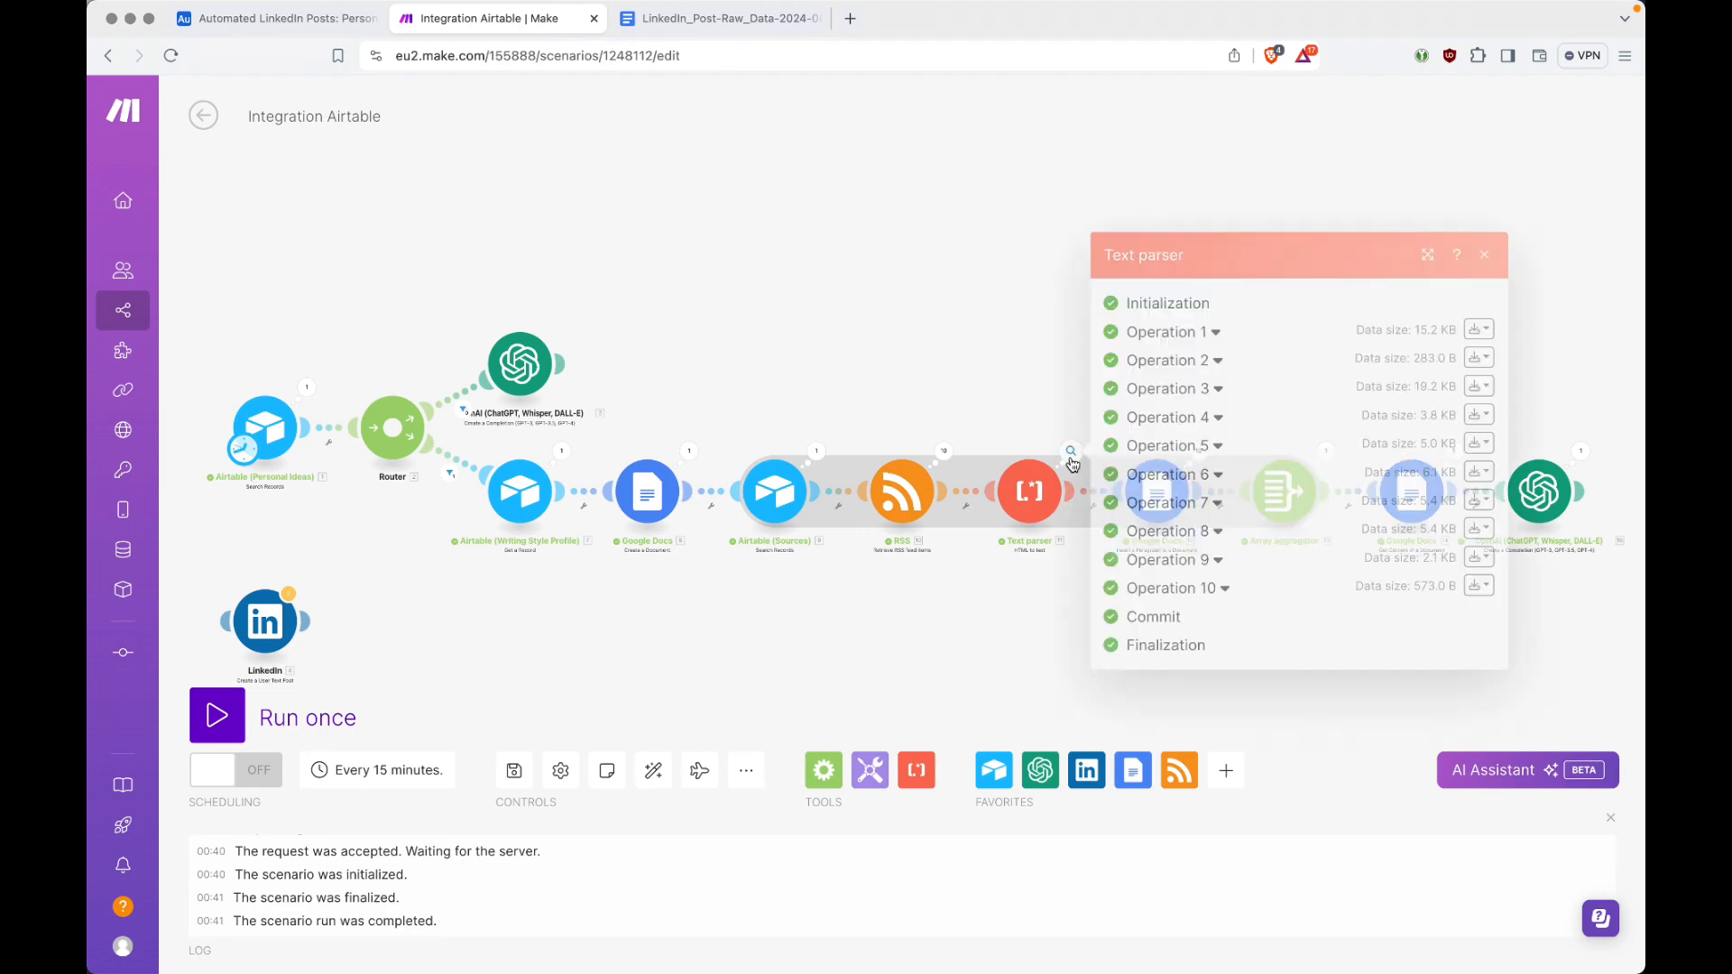
pyautogui.click(1216, 332)
pyautogui.click(1152, 422)
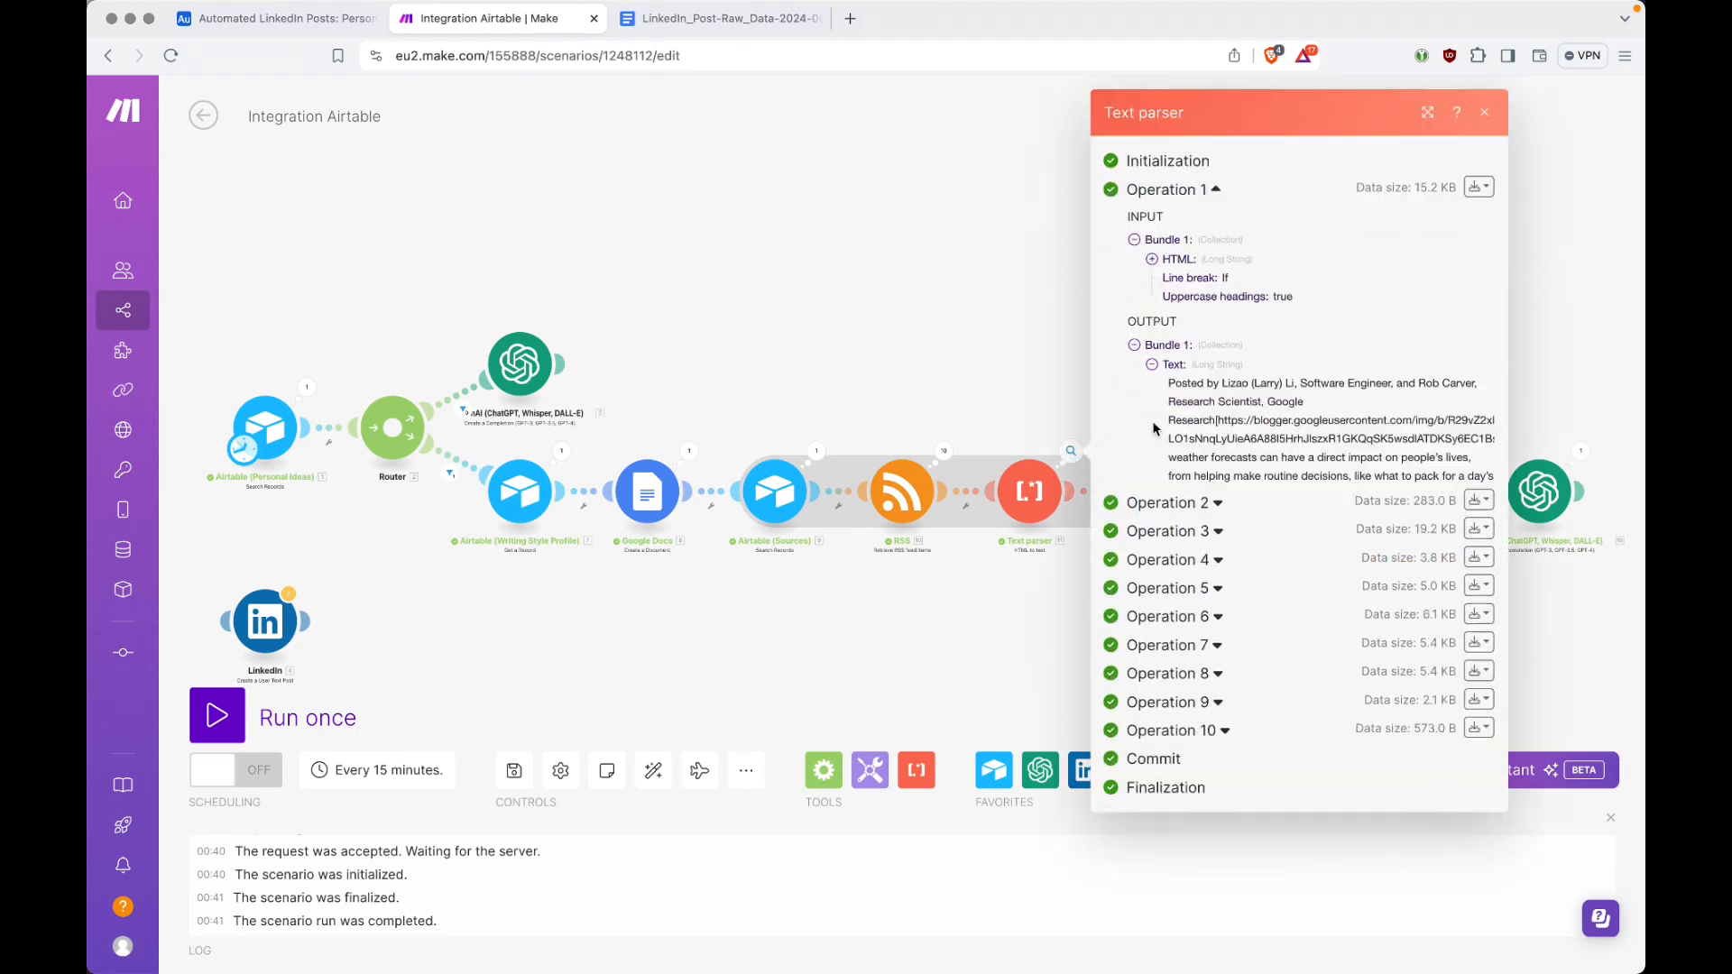
pyautogui.scroll(-2, 1267, 421)
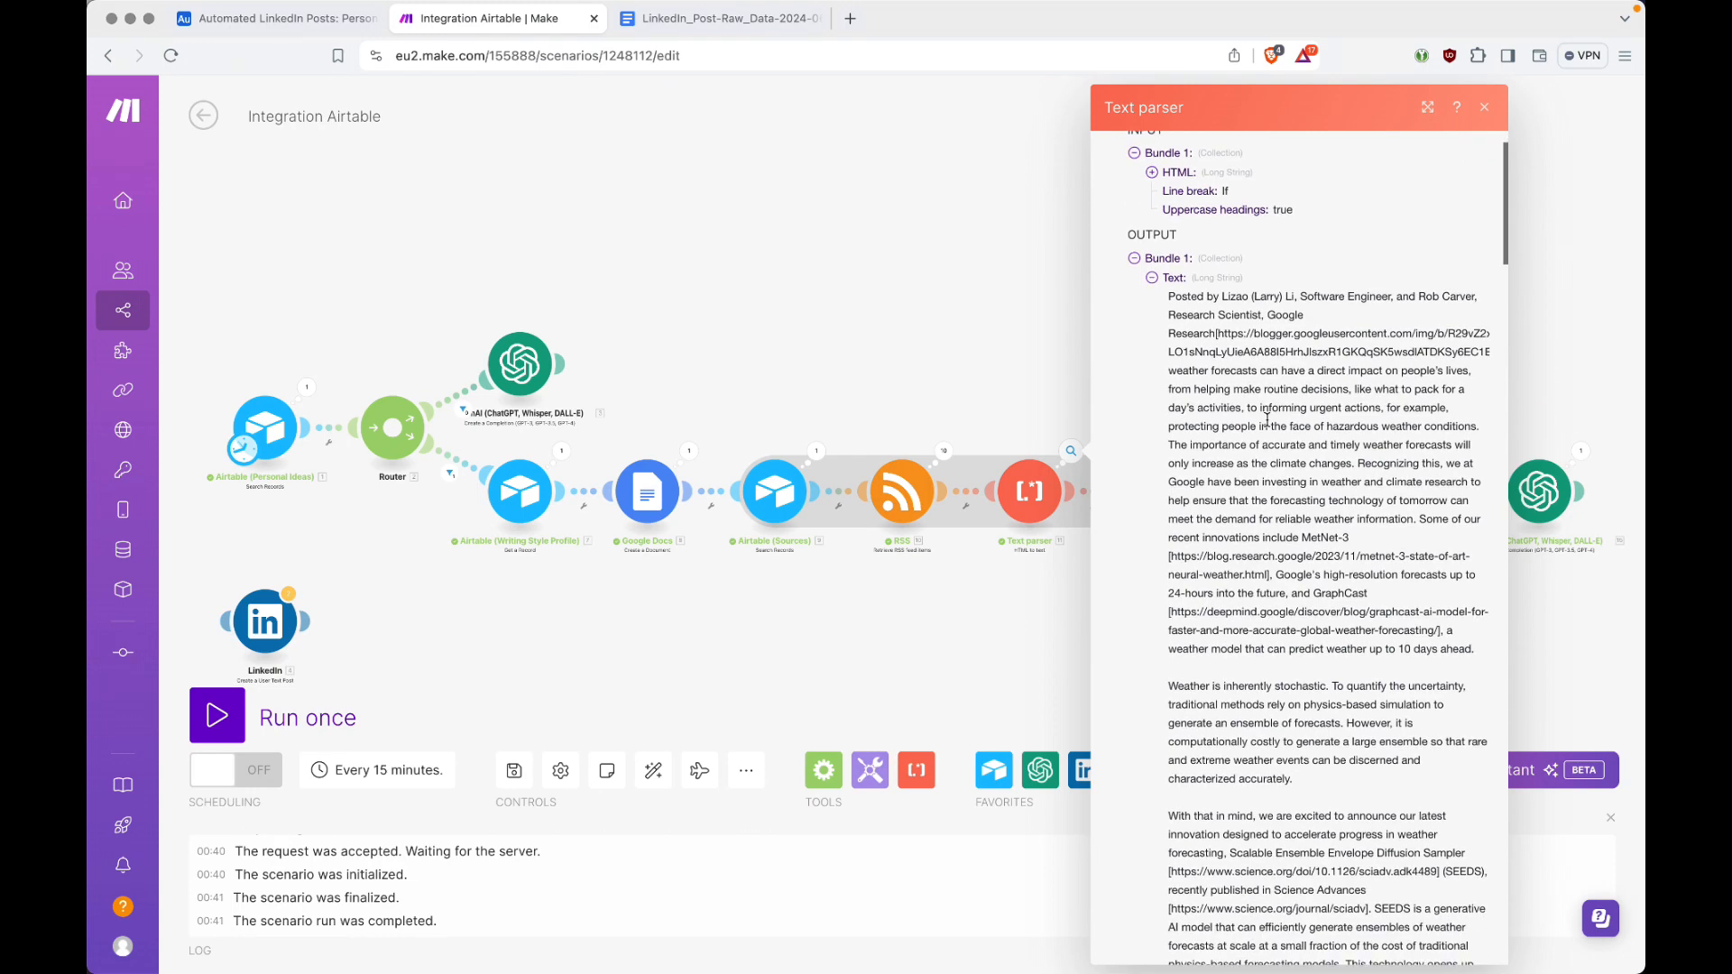
pyautogui.click(1154, 280)
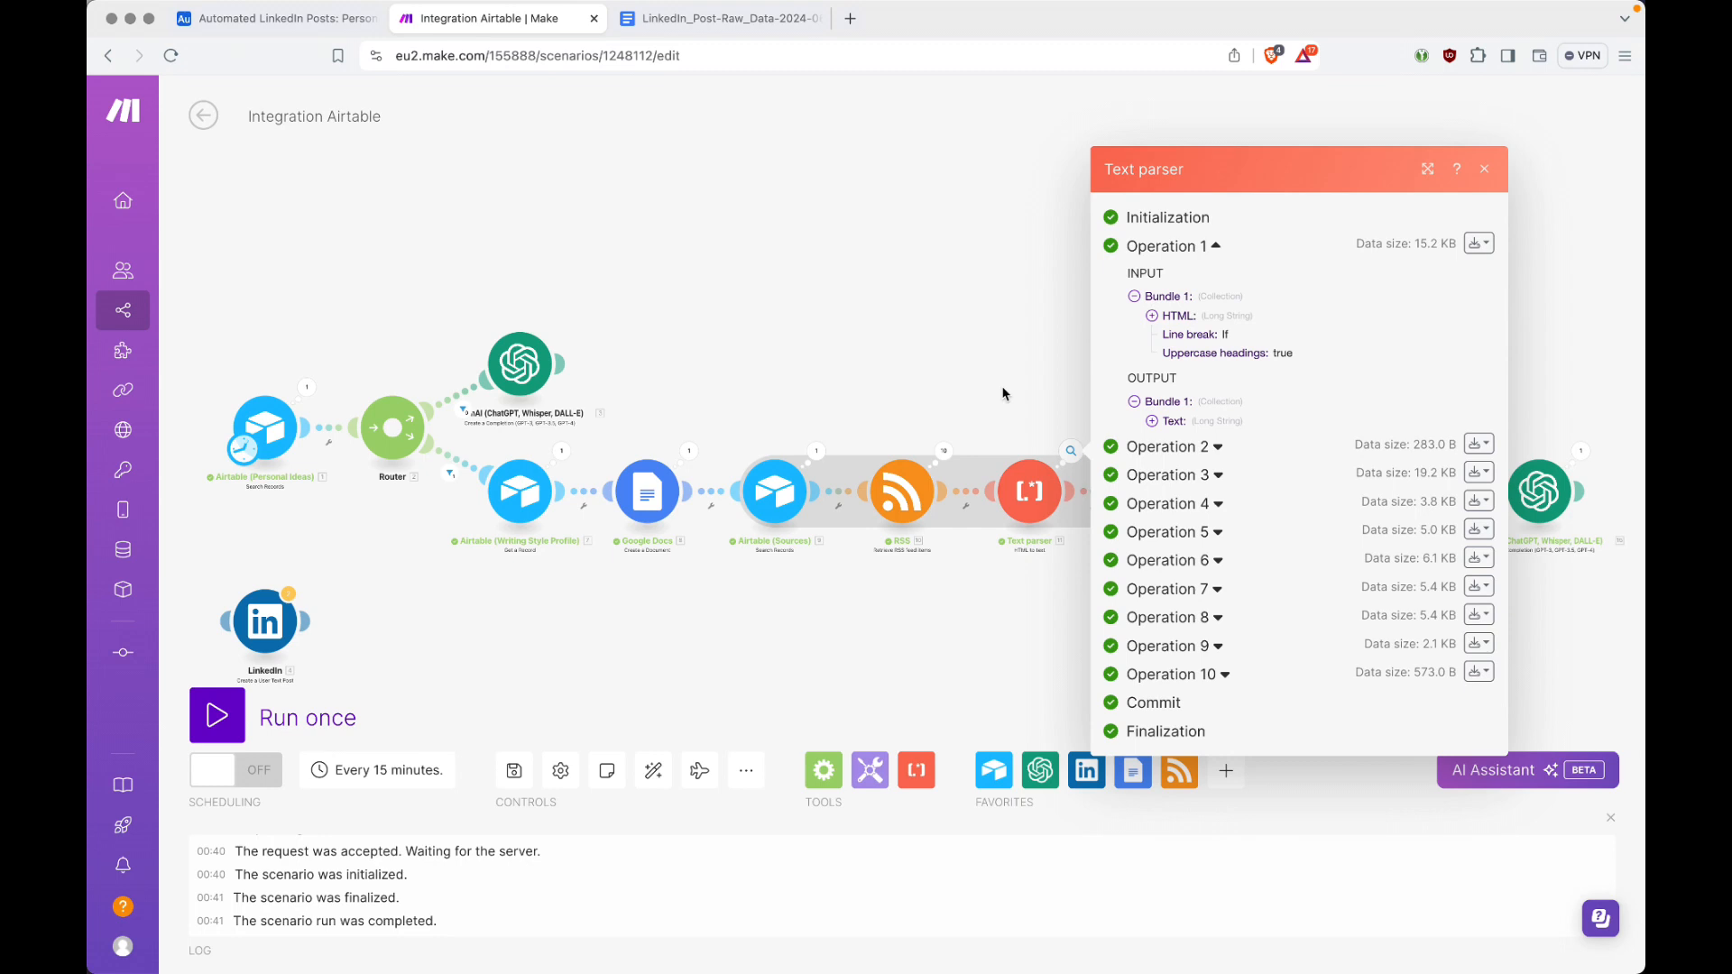
pyautogui.click(1206, 449)
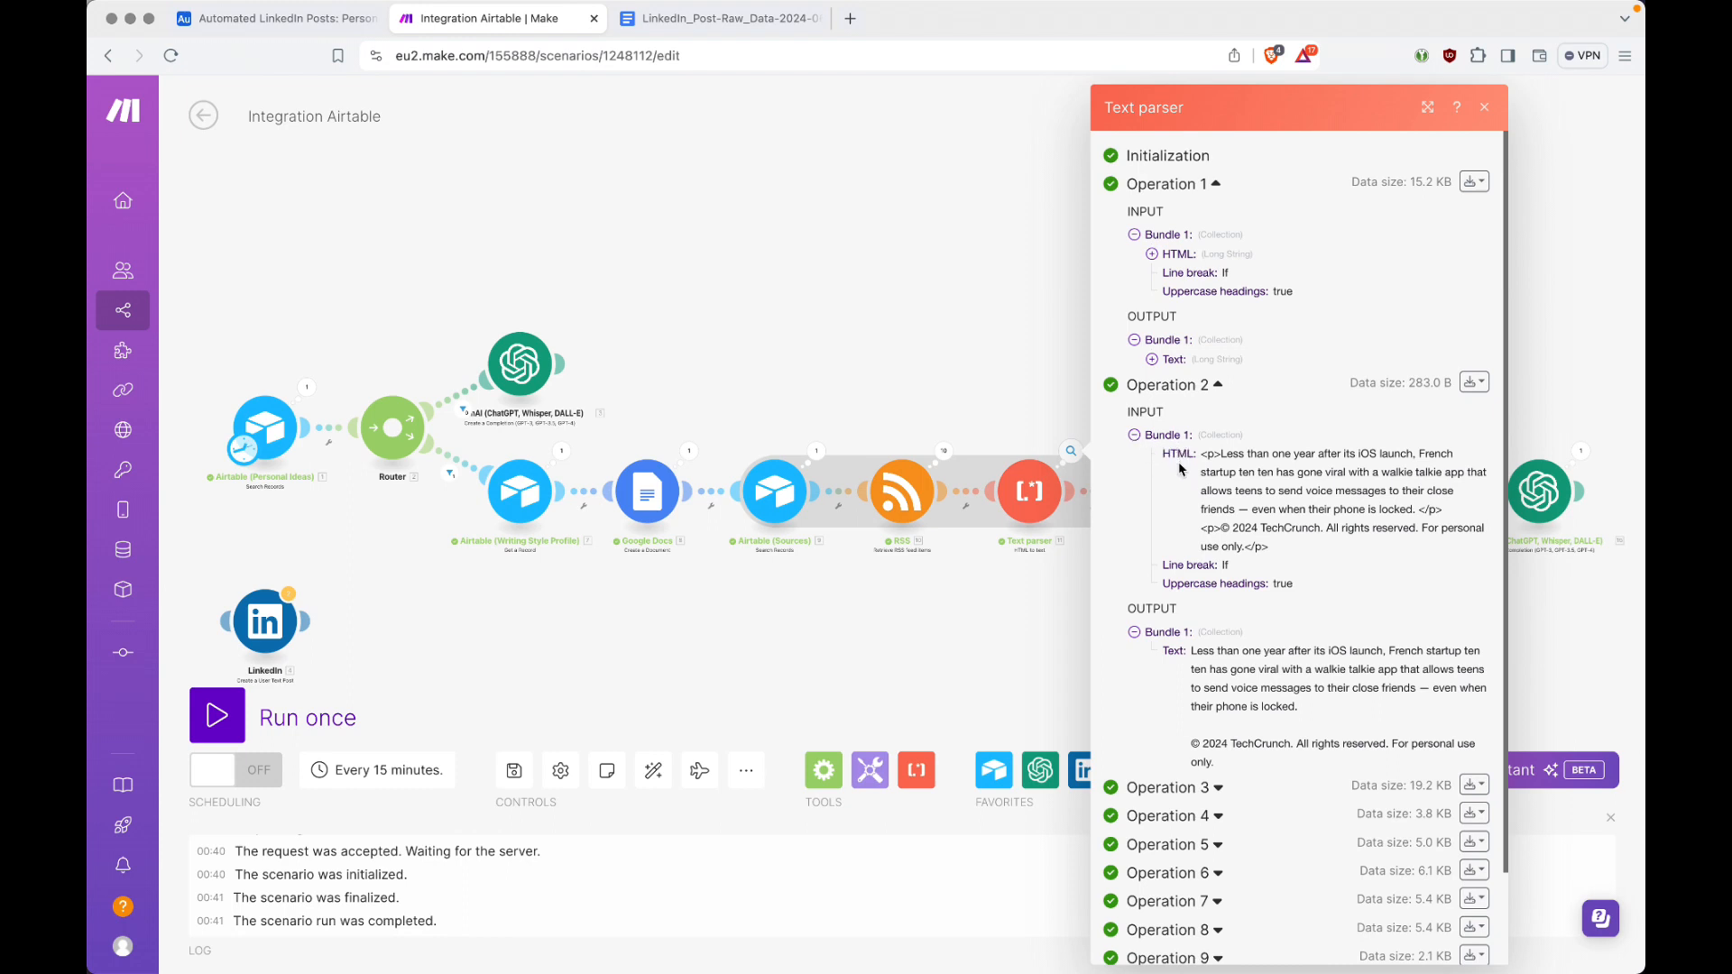
pyautogui.moveTo(1201, 454); pyautogui.dragTo(1223, 456)
pyautogui.moveTo(1191, 652); pyautogui.dragTo(1288, 706)
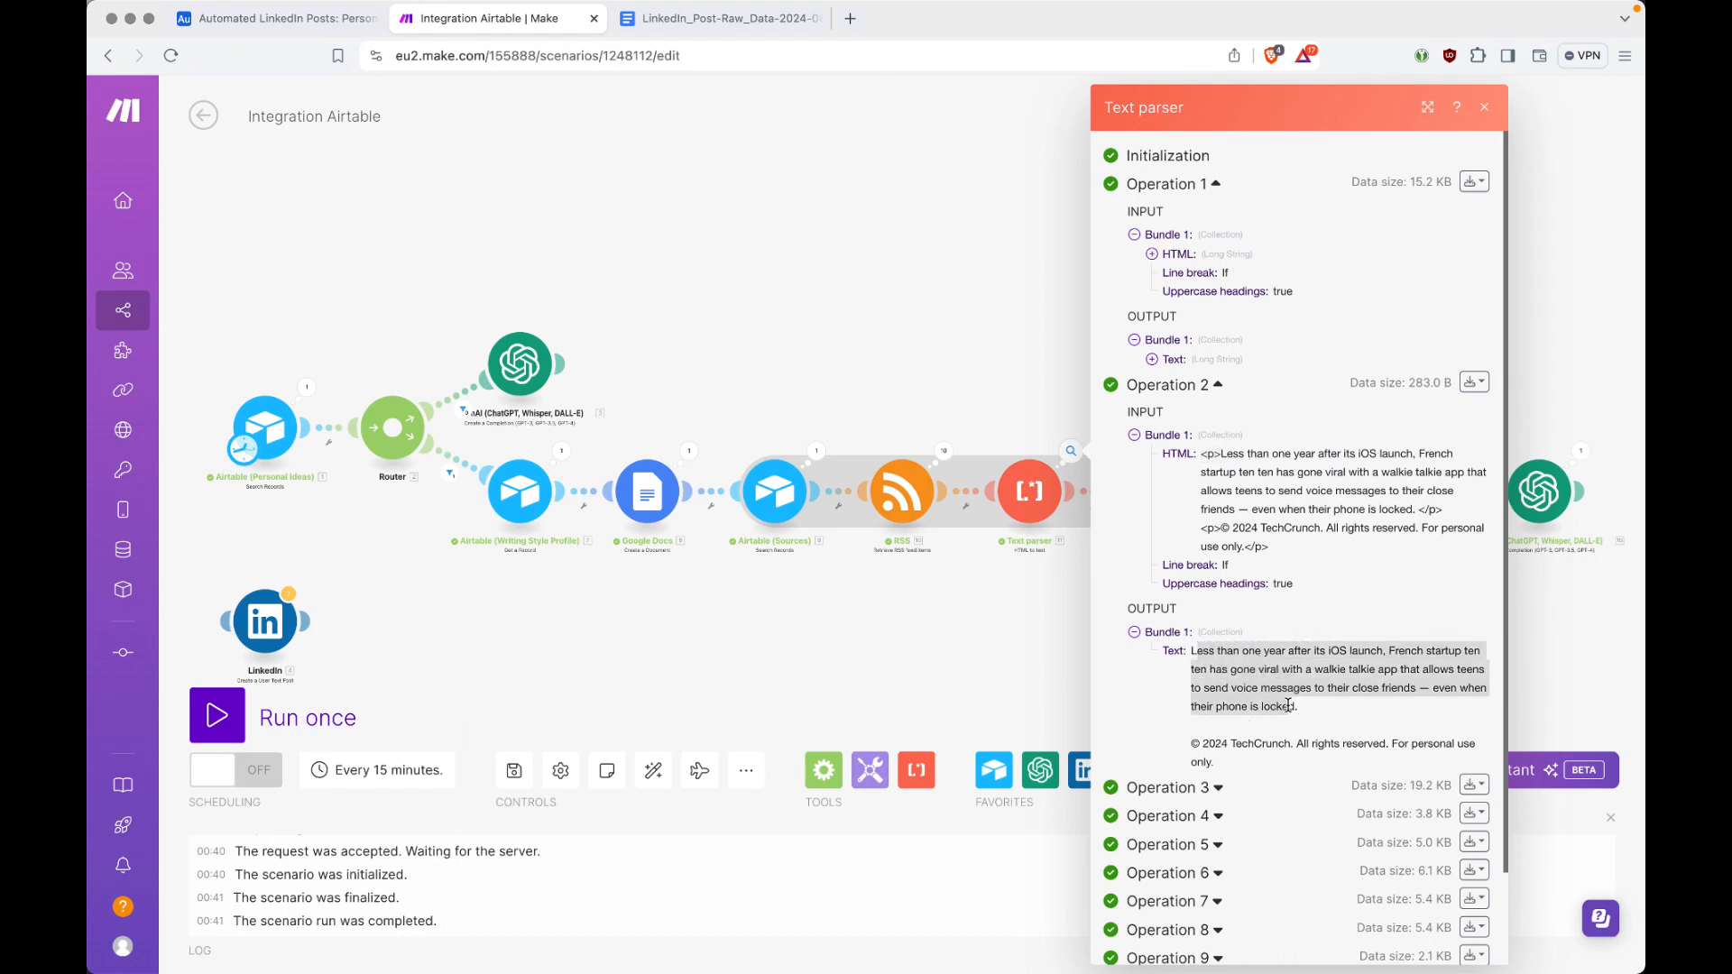
pyautogui.click(973, 365)
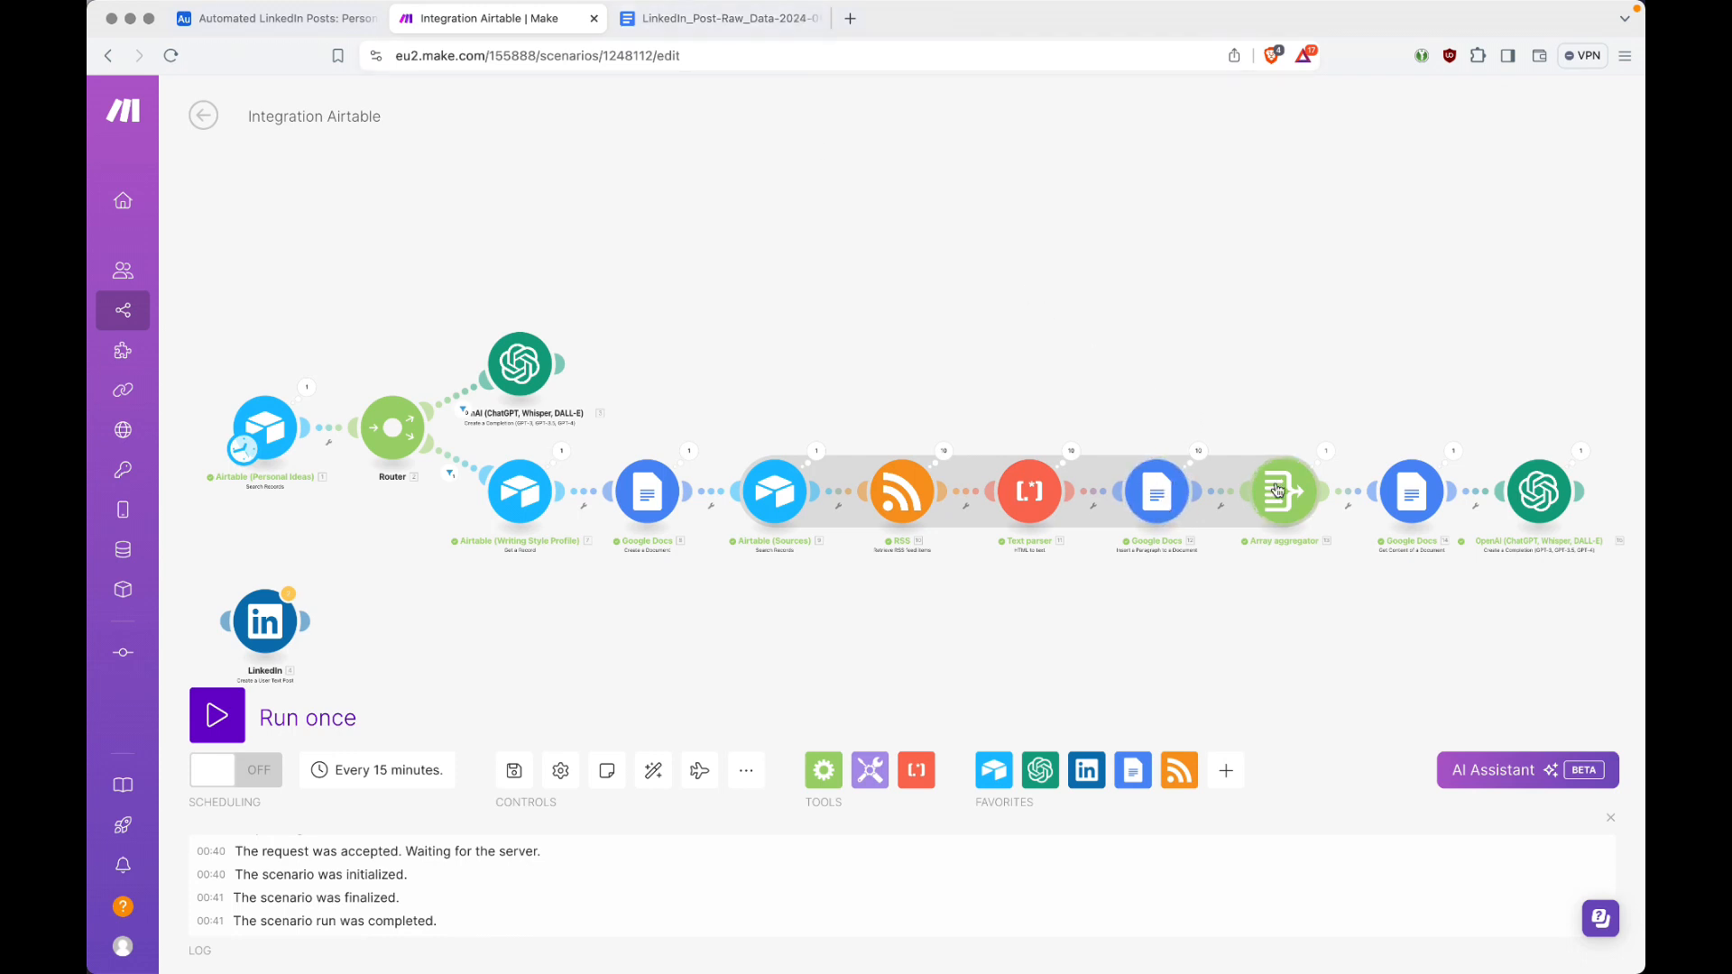
# Step: Inspect the run data of the Array aggregator and of the Google Docs Get Content of a Document module, including its Document ID
pyautogui.click(1326, 454)
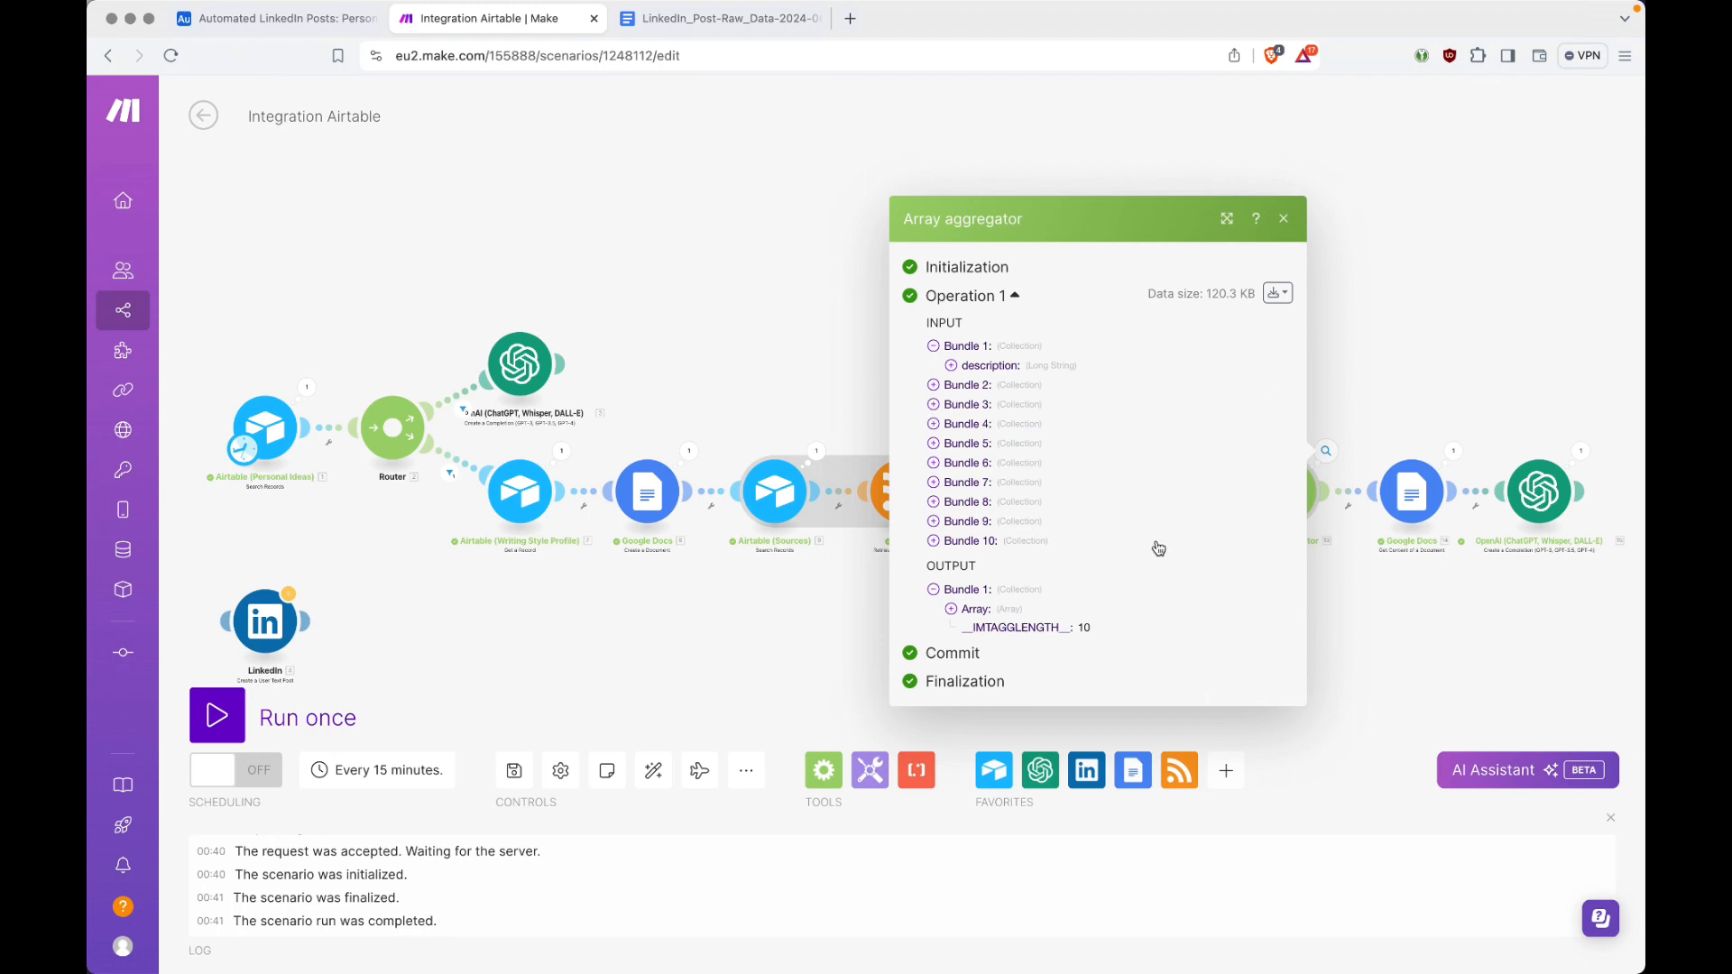
pyautogui.click(1384, 352)
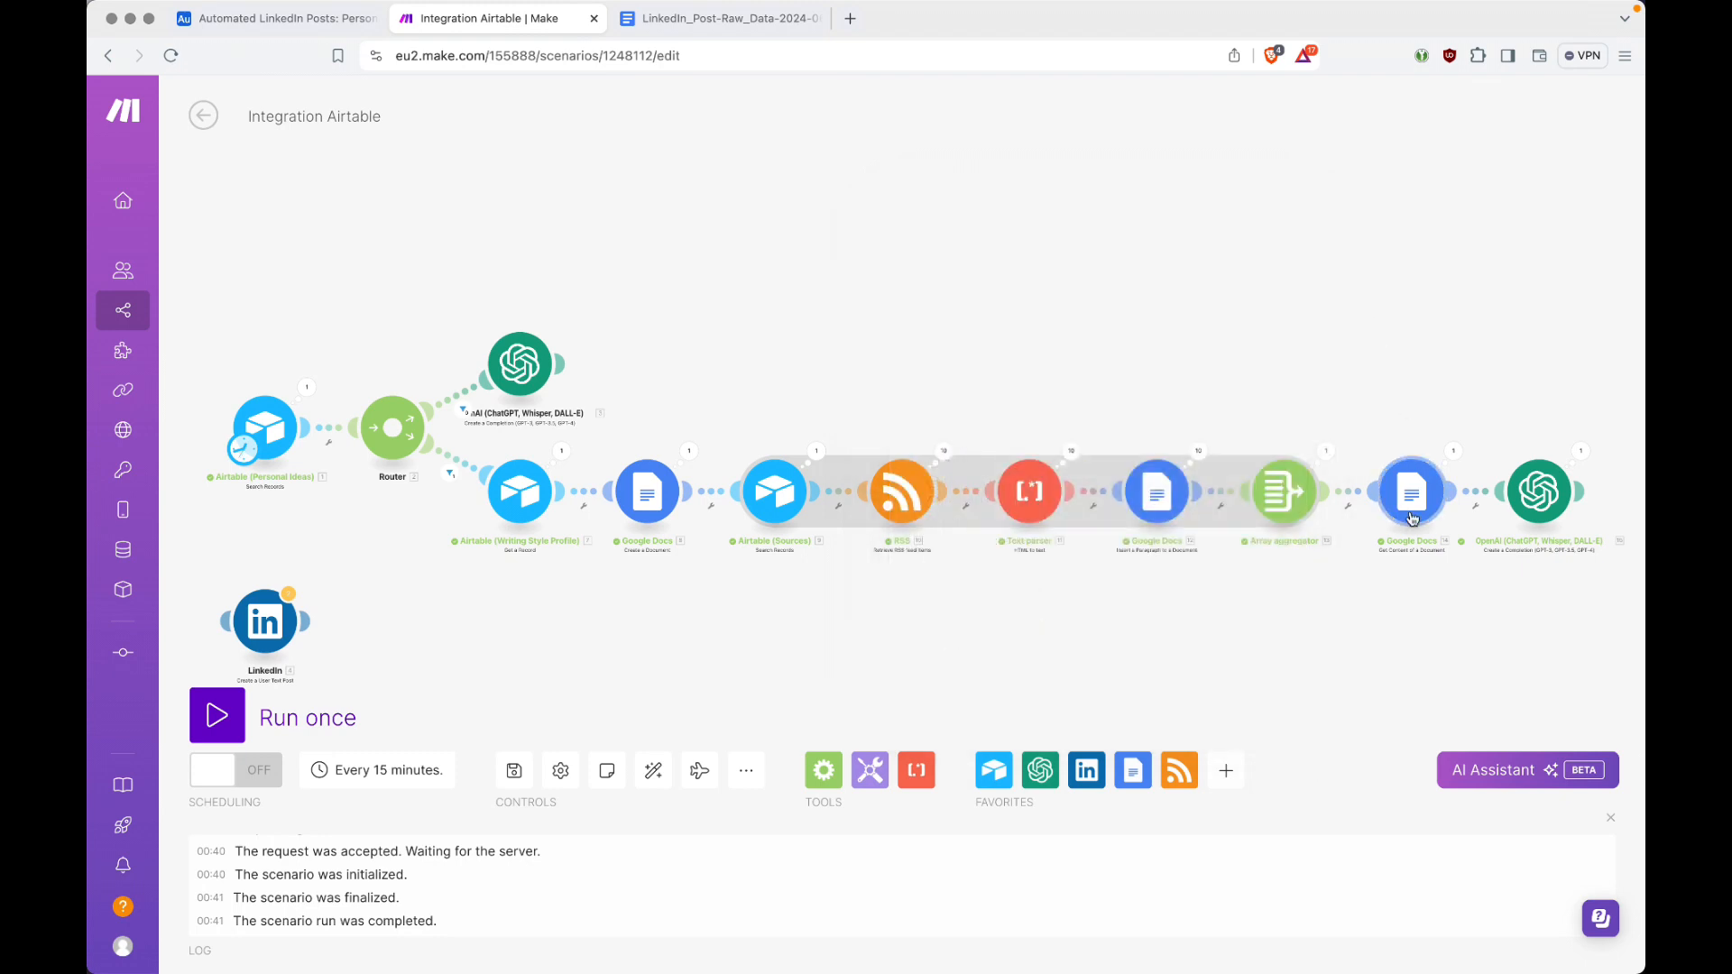
pyautogui.click(1454, 460)
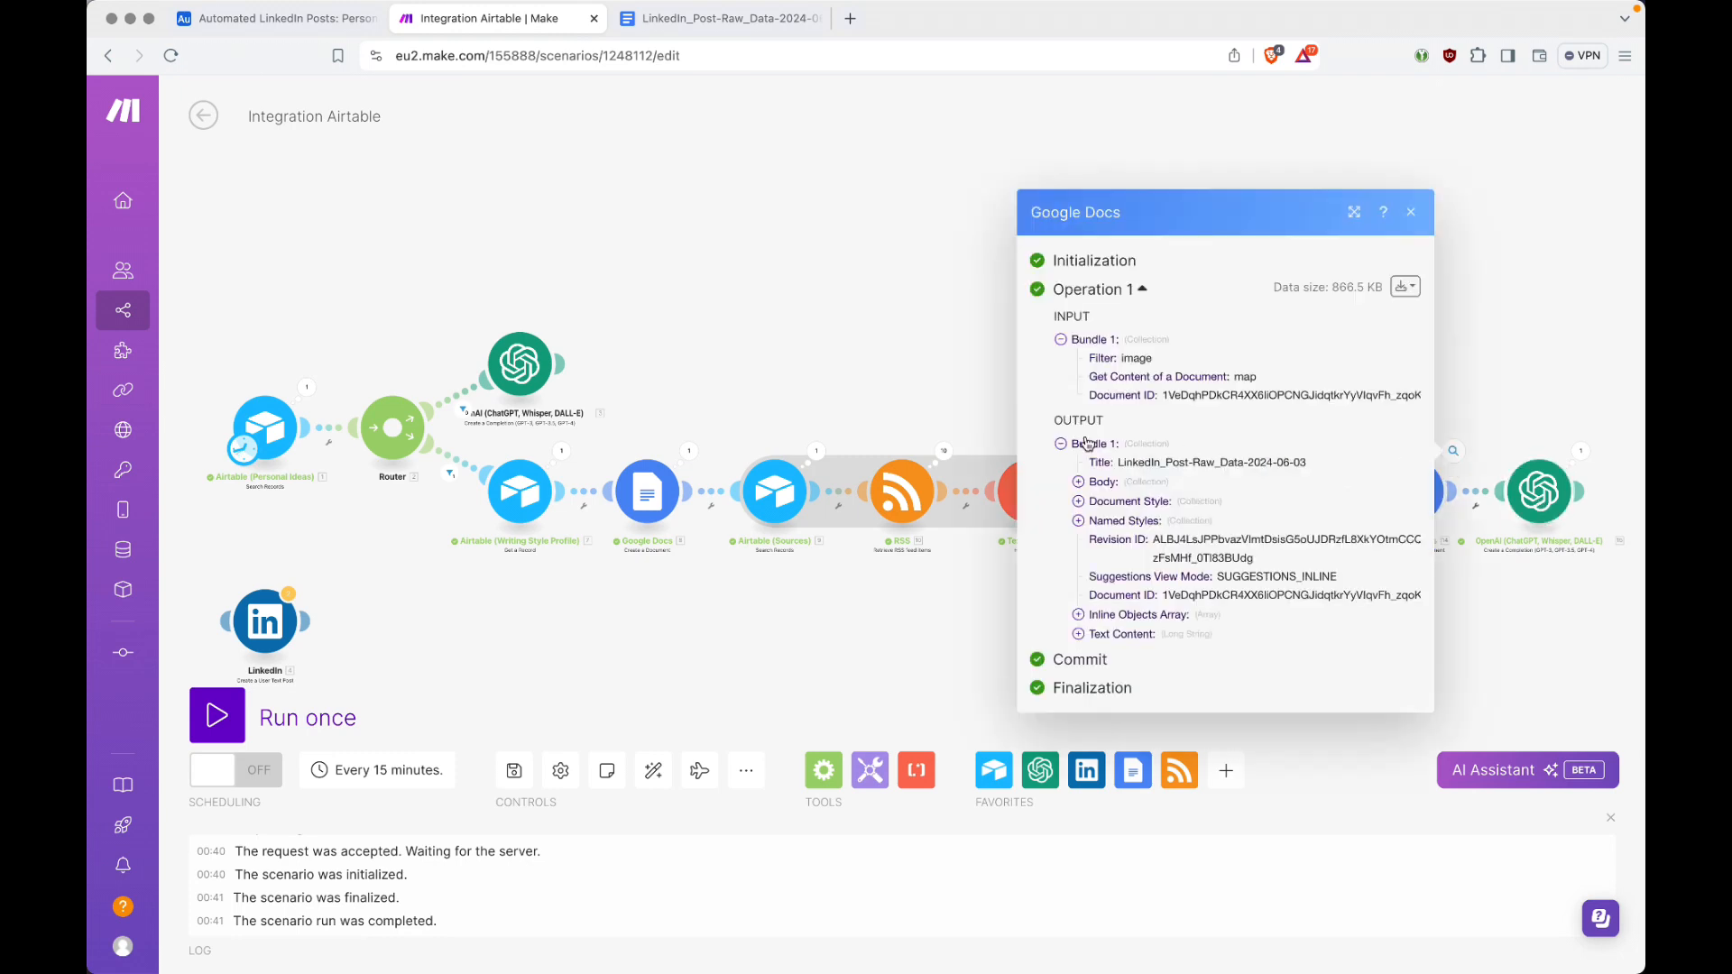
pyautogui.doubleClick(1184, 398)
pyautogui.click(1365, 424)
pyautogui.click(1477, 334)
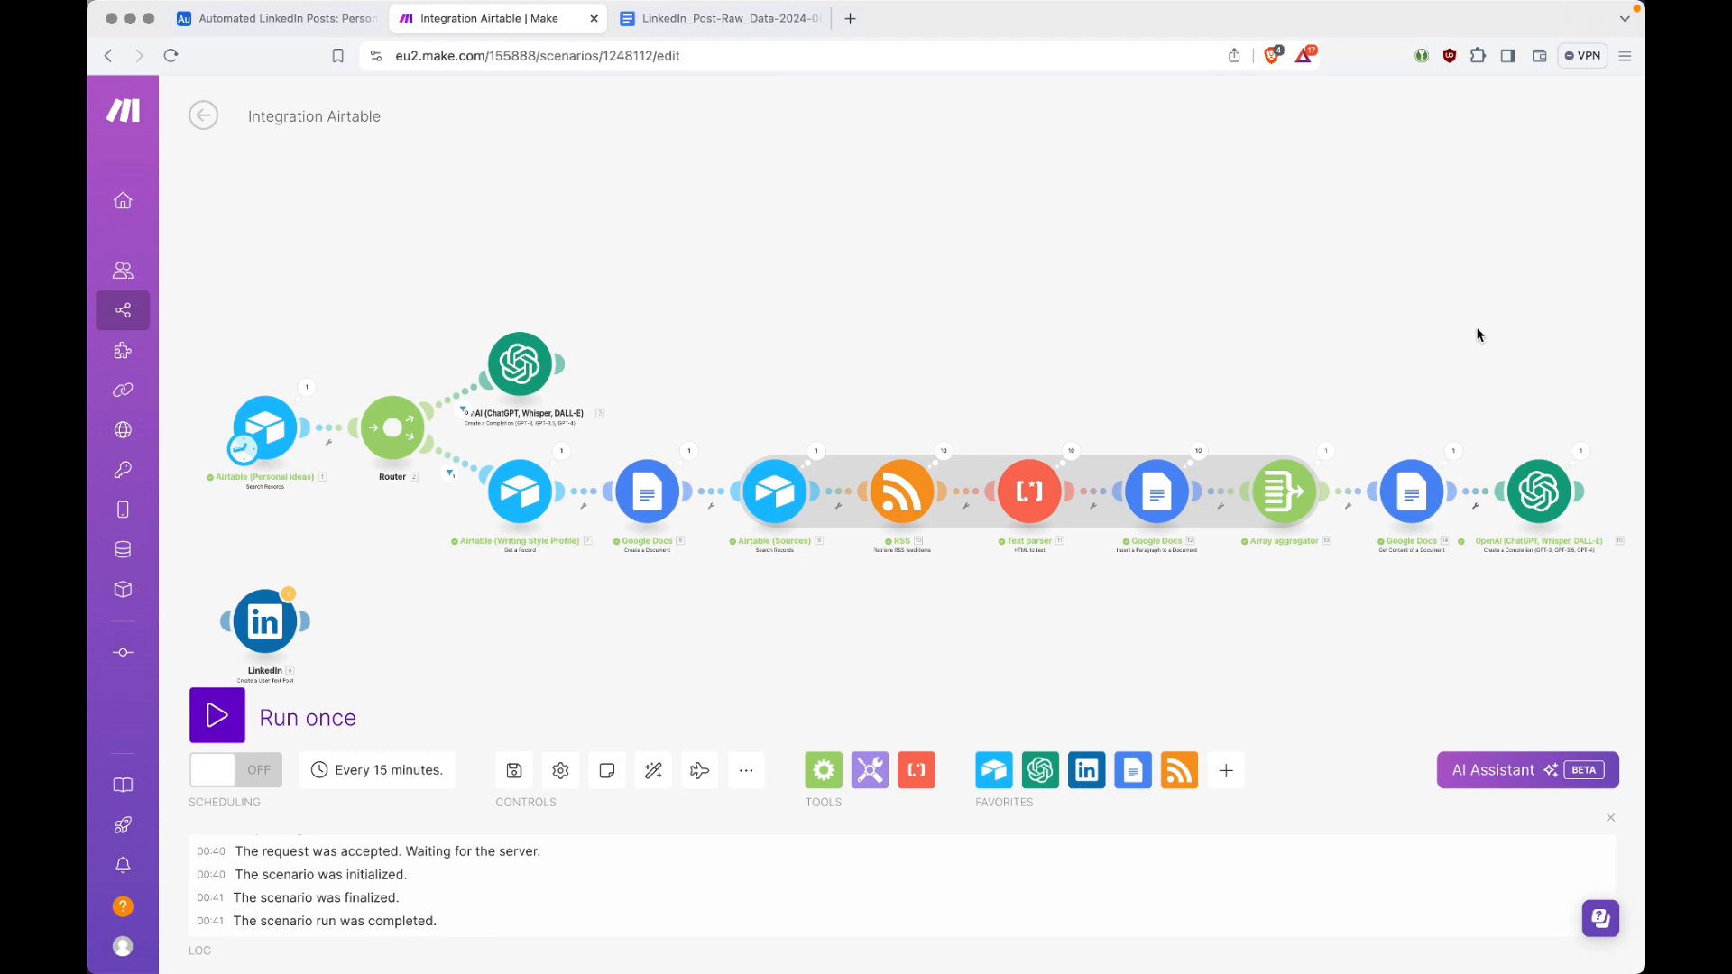
# Step: Inspect the post type and tone in the system message that the last OpenAI module received
pyautogui.click(1579, 449)
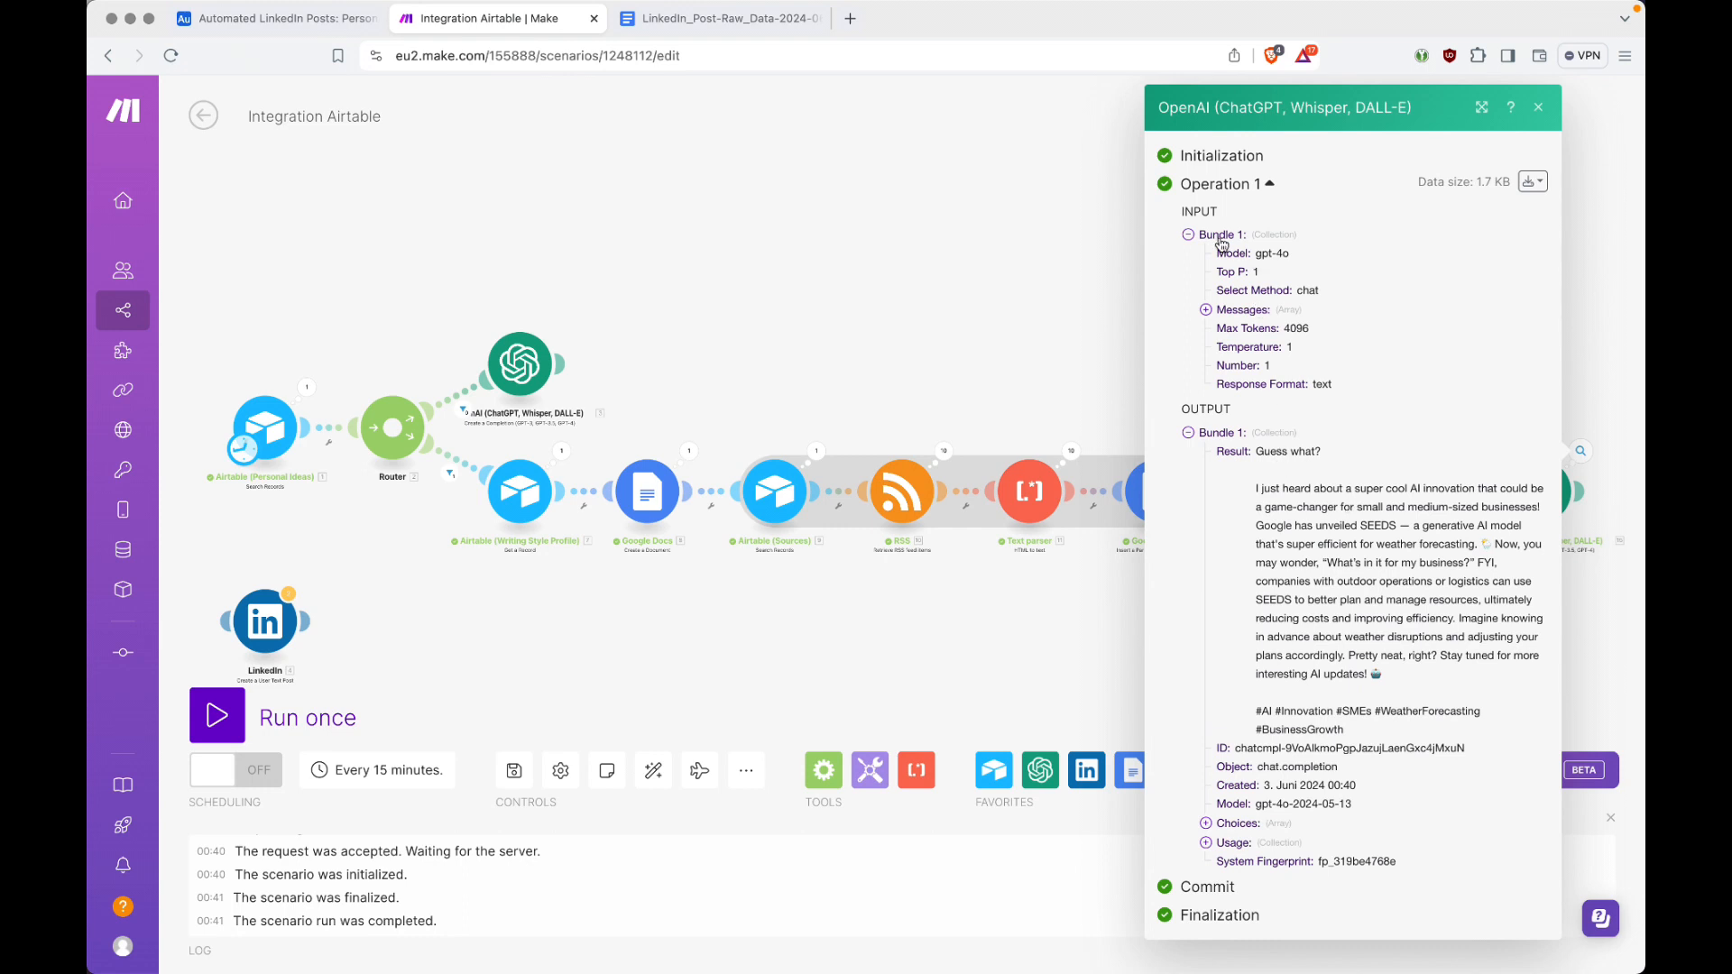
pyautogui.click(1205, 309)
pyautogui.click(1224, 328)
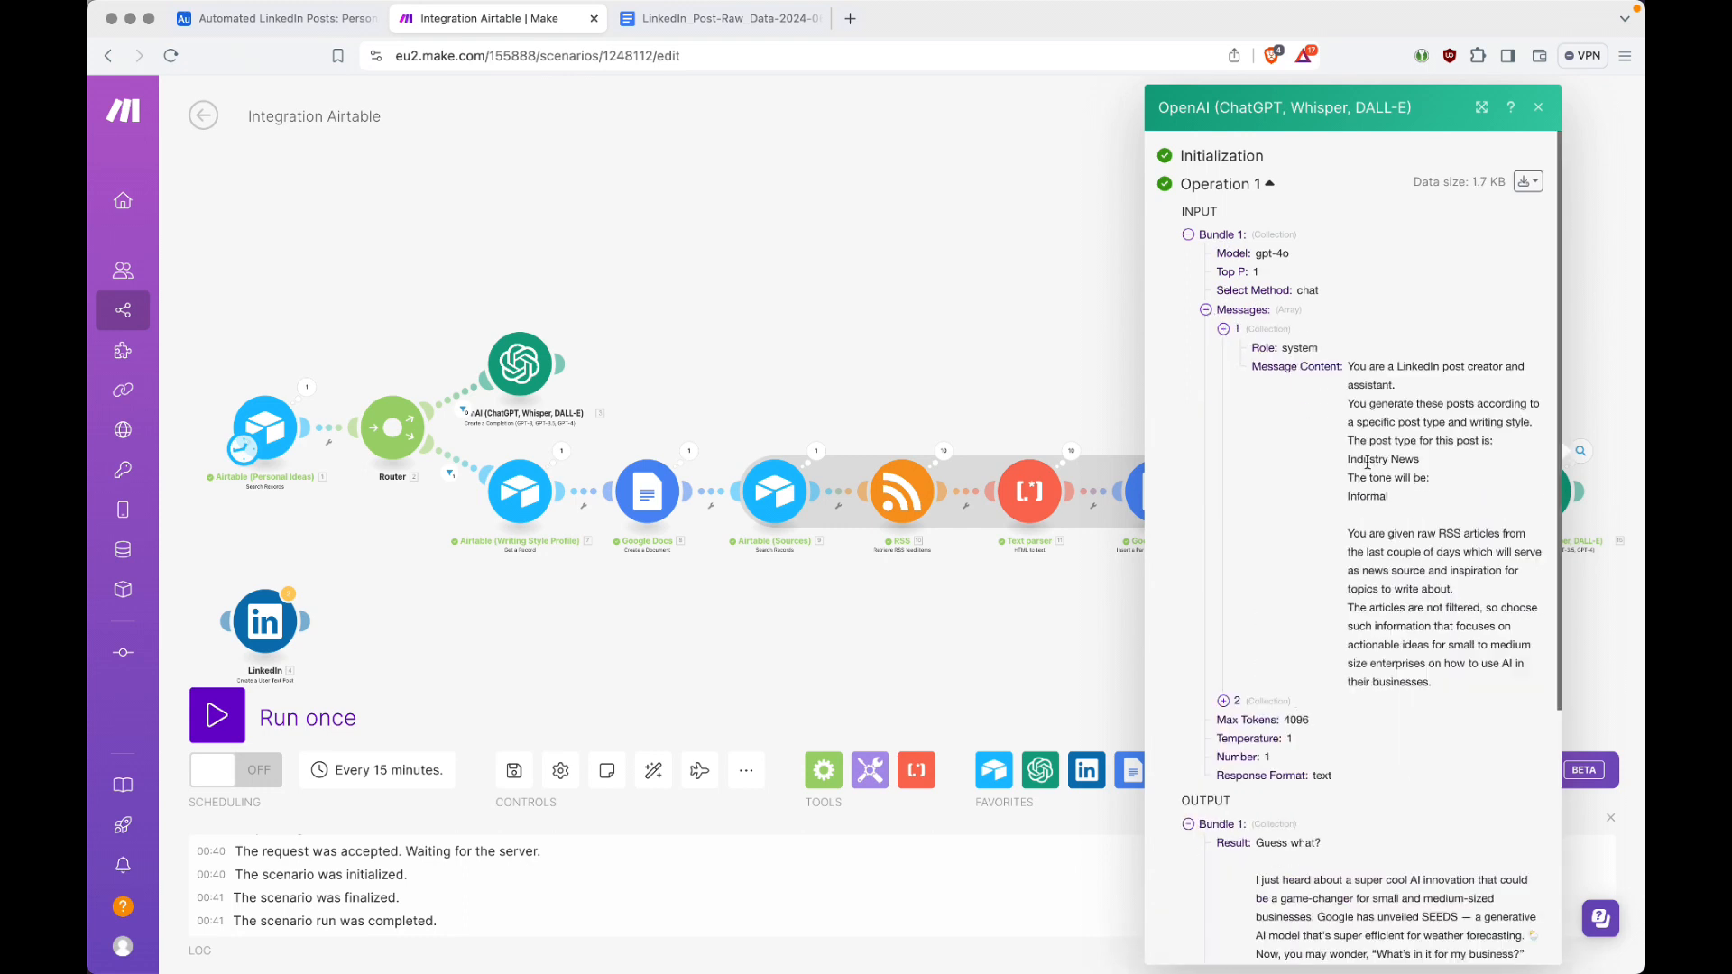
pyautogui.doubleClick(1368, 462)
pyautogui.doubleClick(1371, 496)
# Step: Switch to Airtable and check the Sources table and the post types and tones in the Writing Style Profile table
pyautogui.hotkey('ctrl', 'shift', 'Tab')
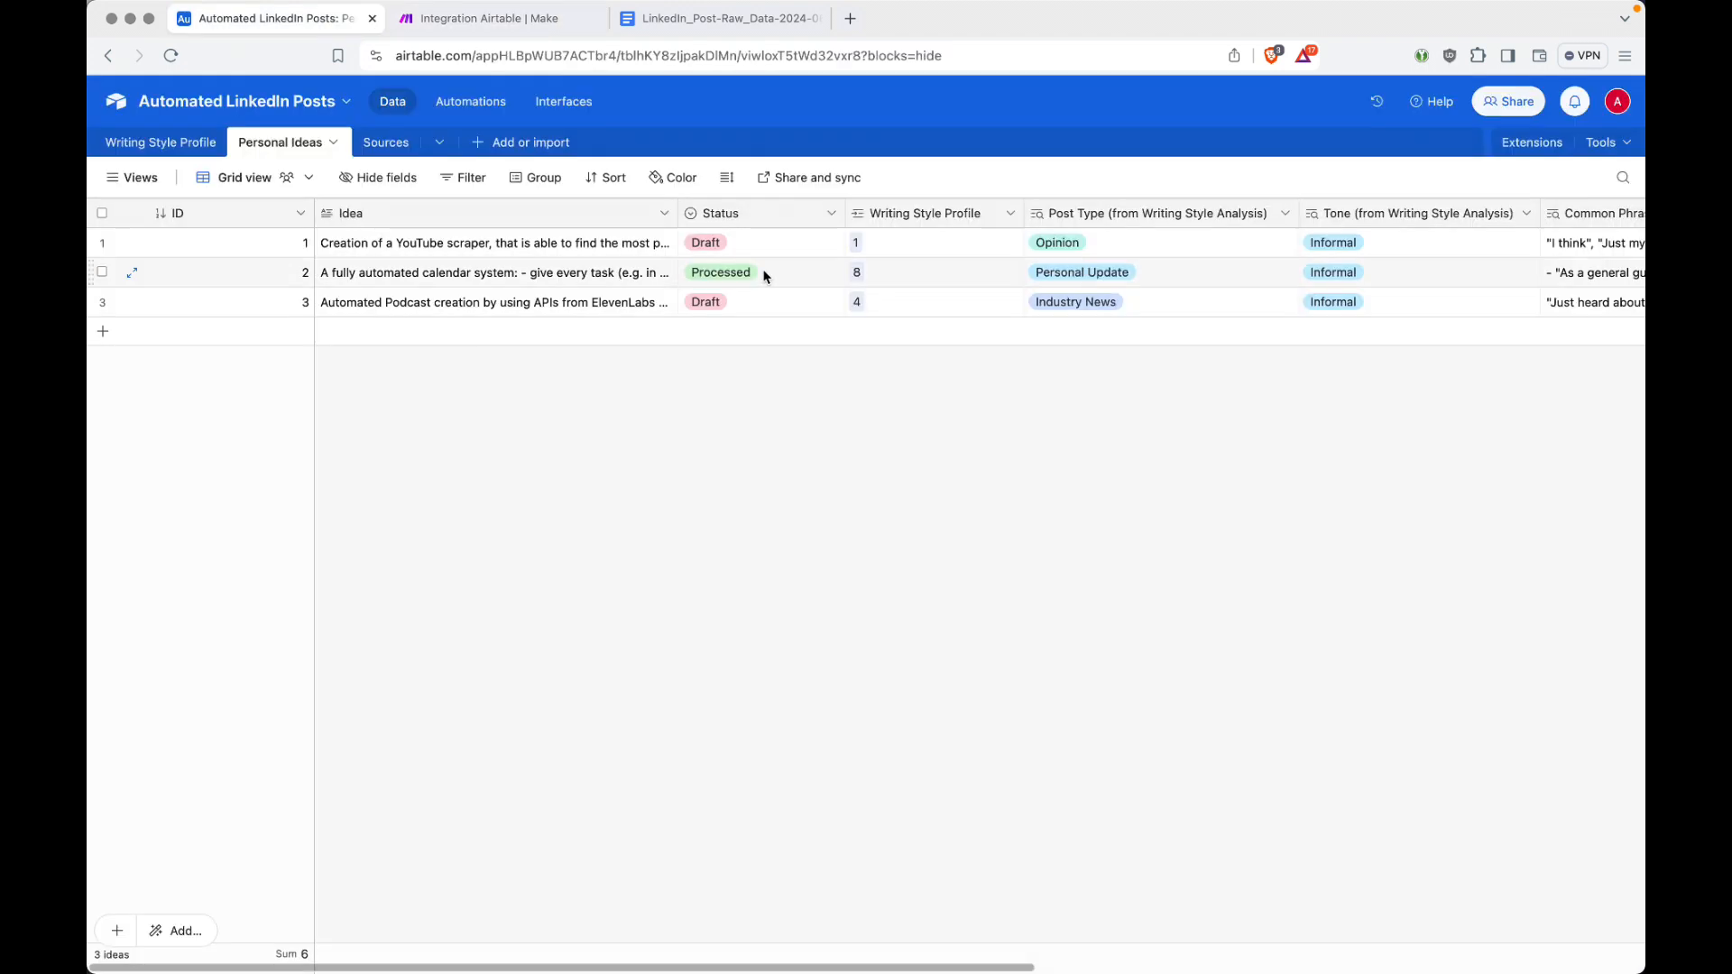
pyautogui.click(391, 144)
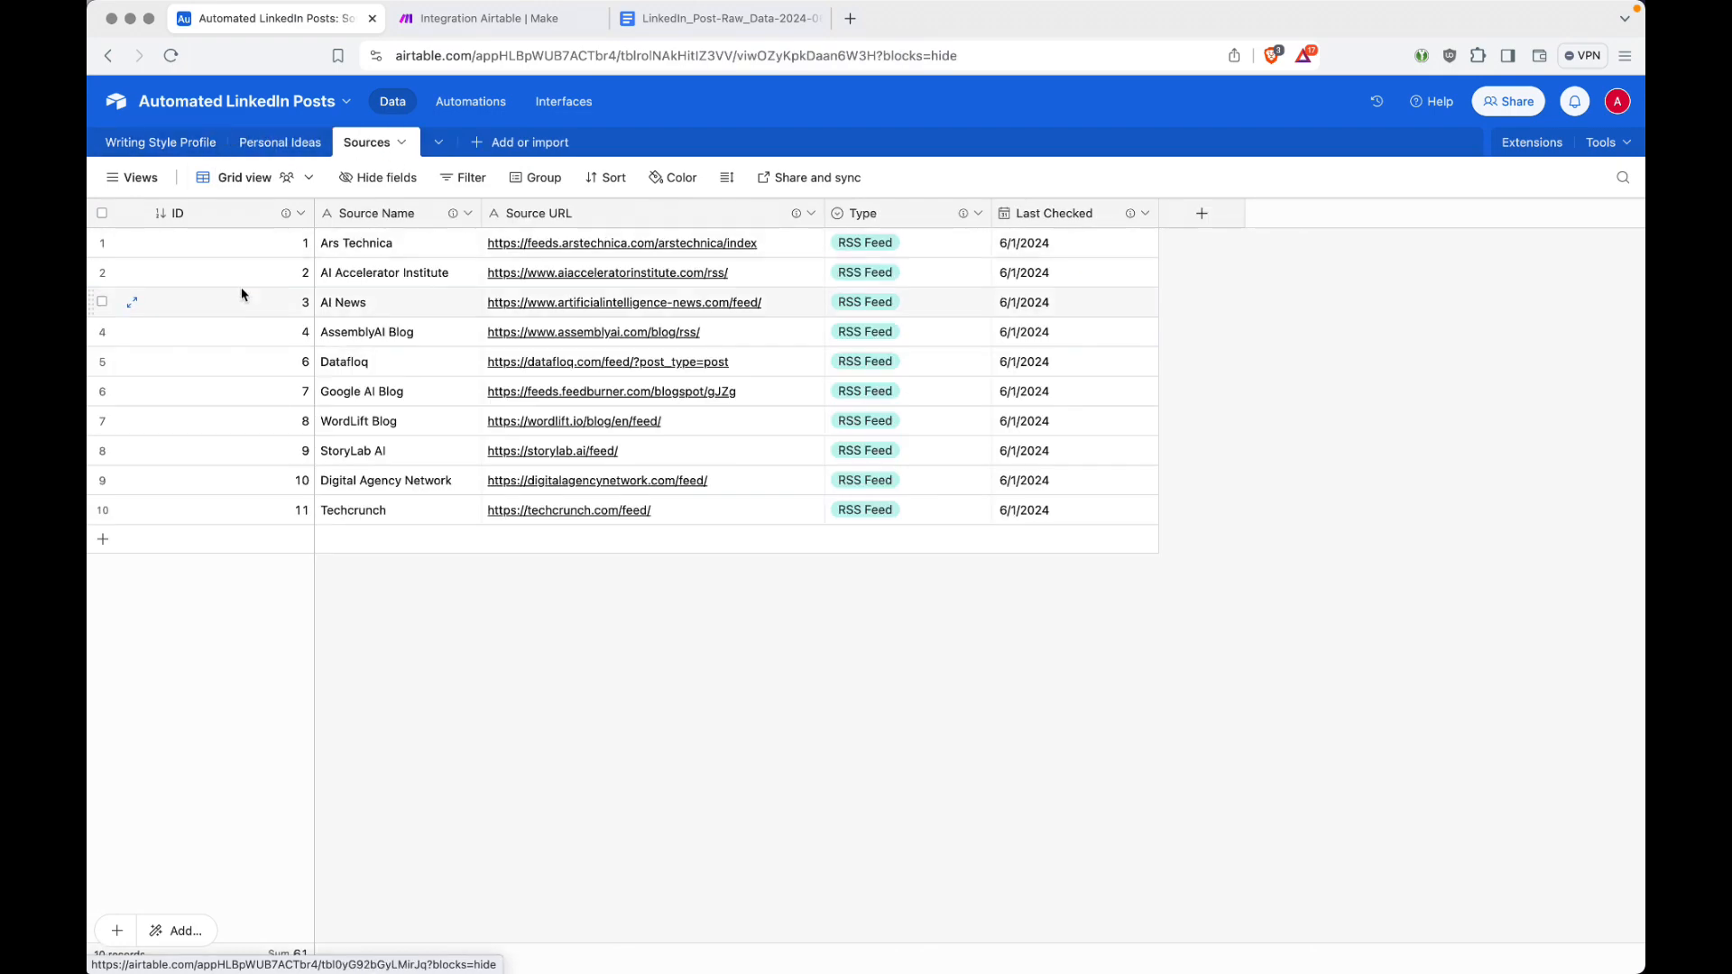
pyautogui.click(200, 144)
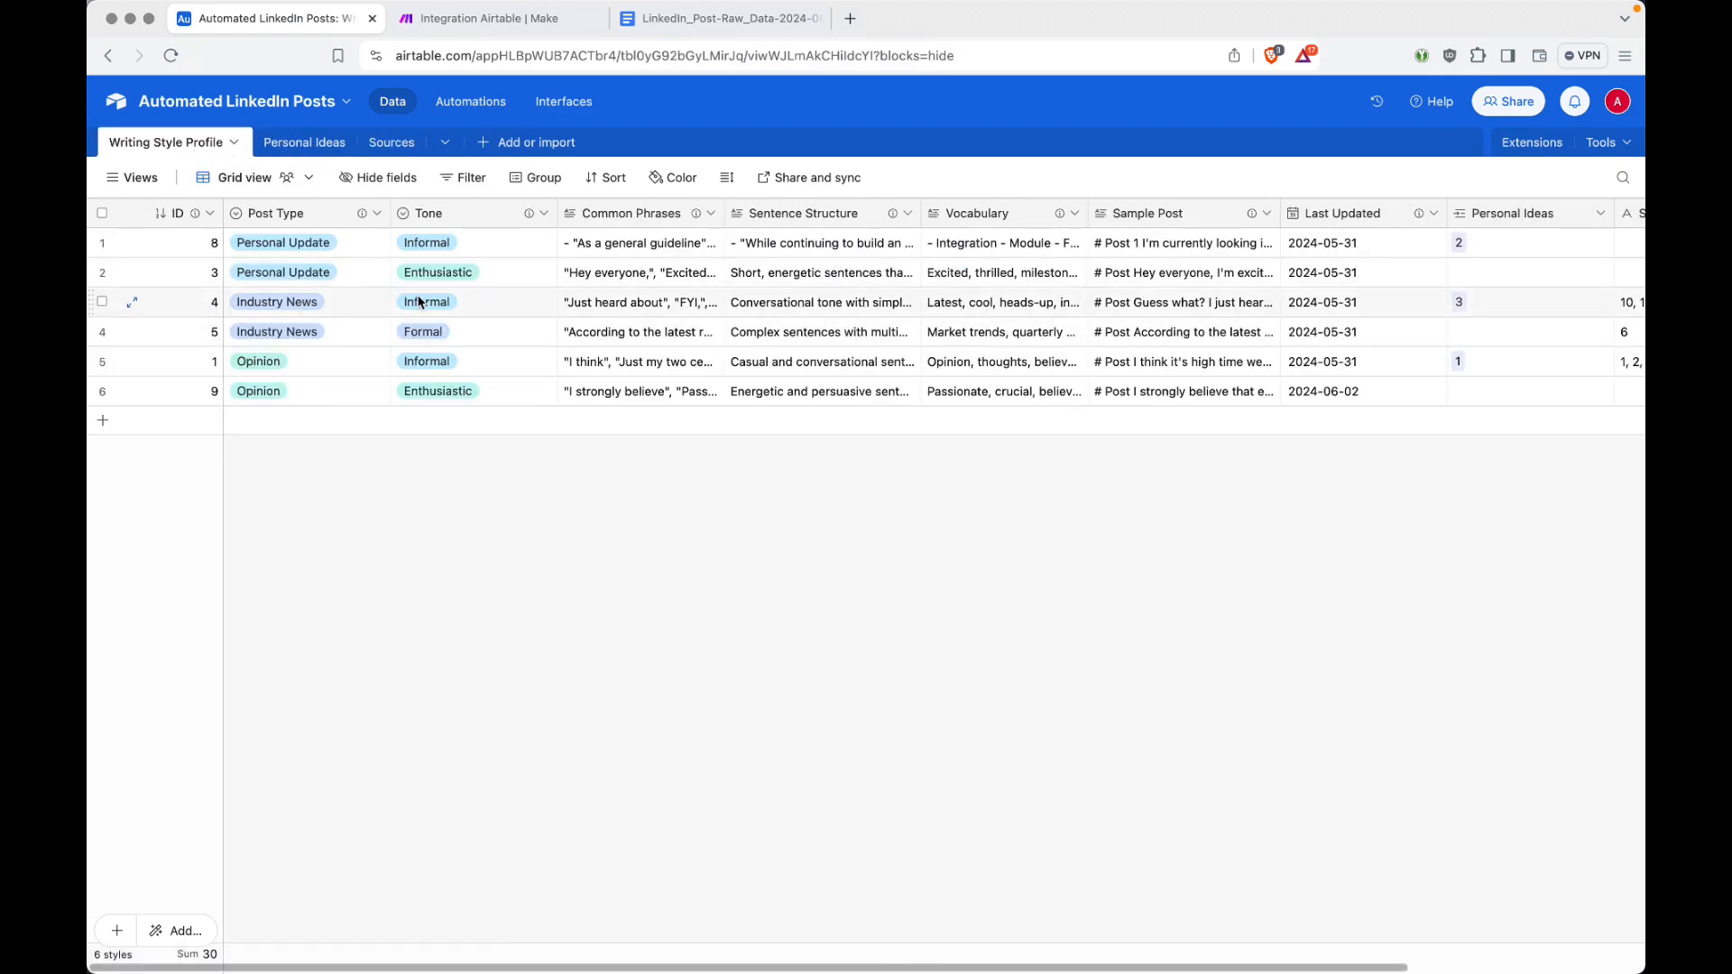
# Step: Back in Make, examine the OpenAI user message's writing guidelines and vocabulary, and compare them with Airtable's Writing Style Profile table
pyautogui.hotkey('ctrl', 'Tab')
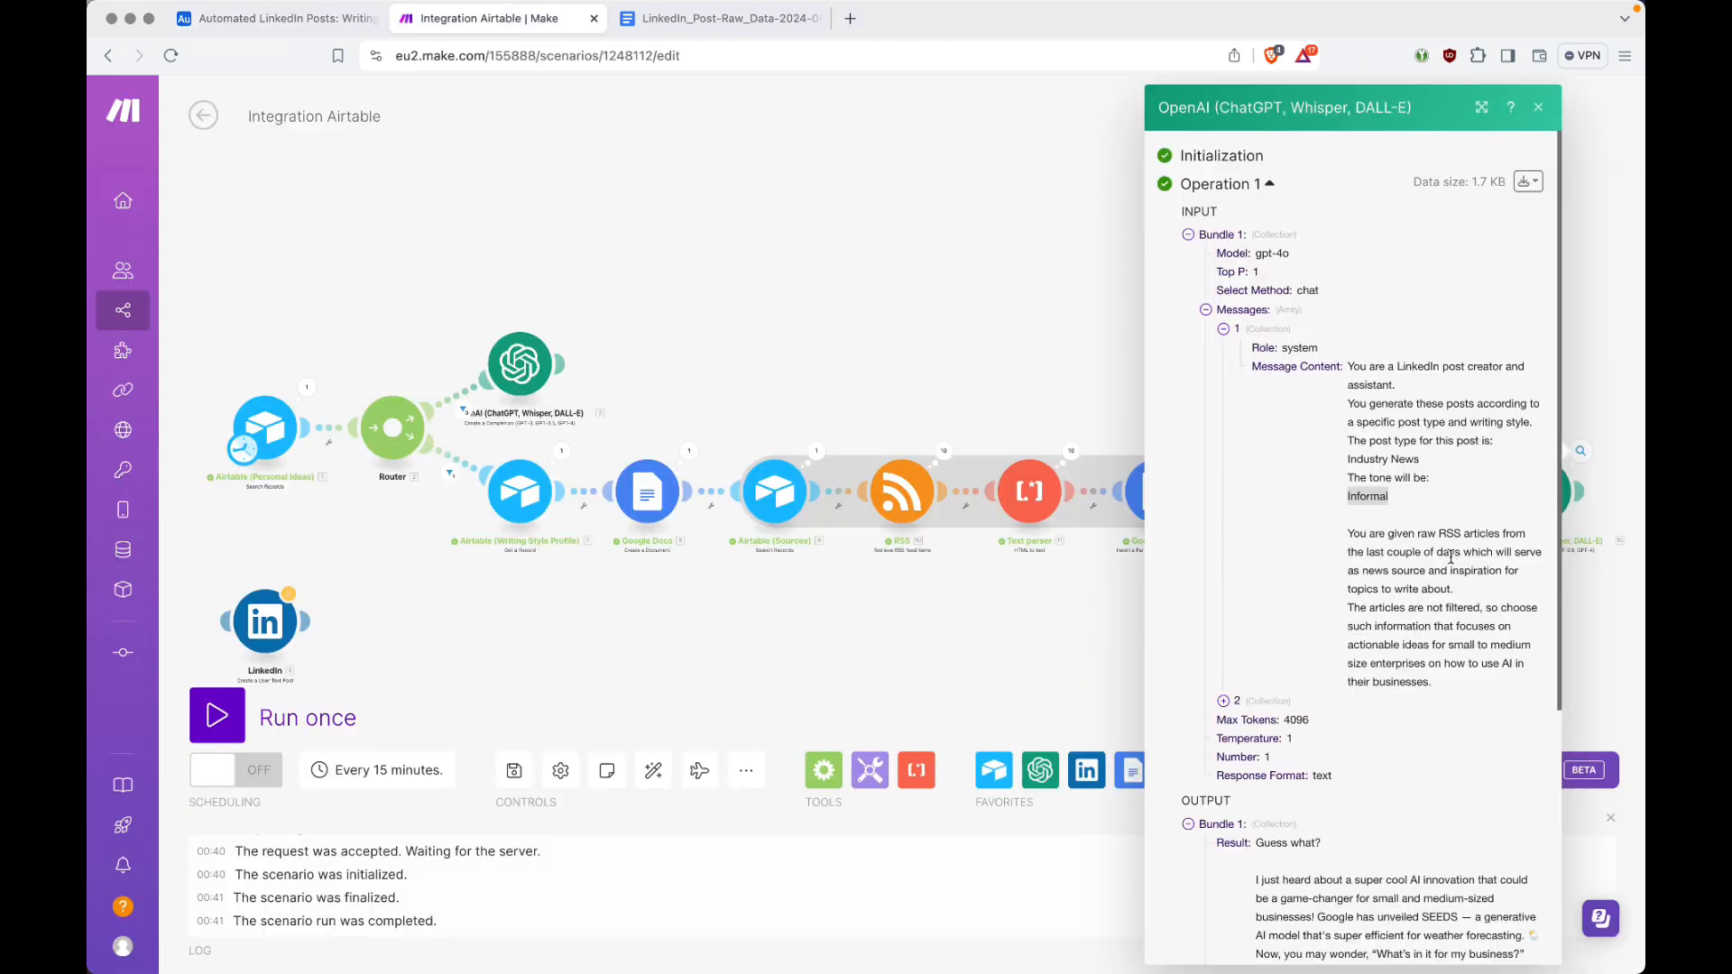
pyautogui.click(1225, 329)
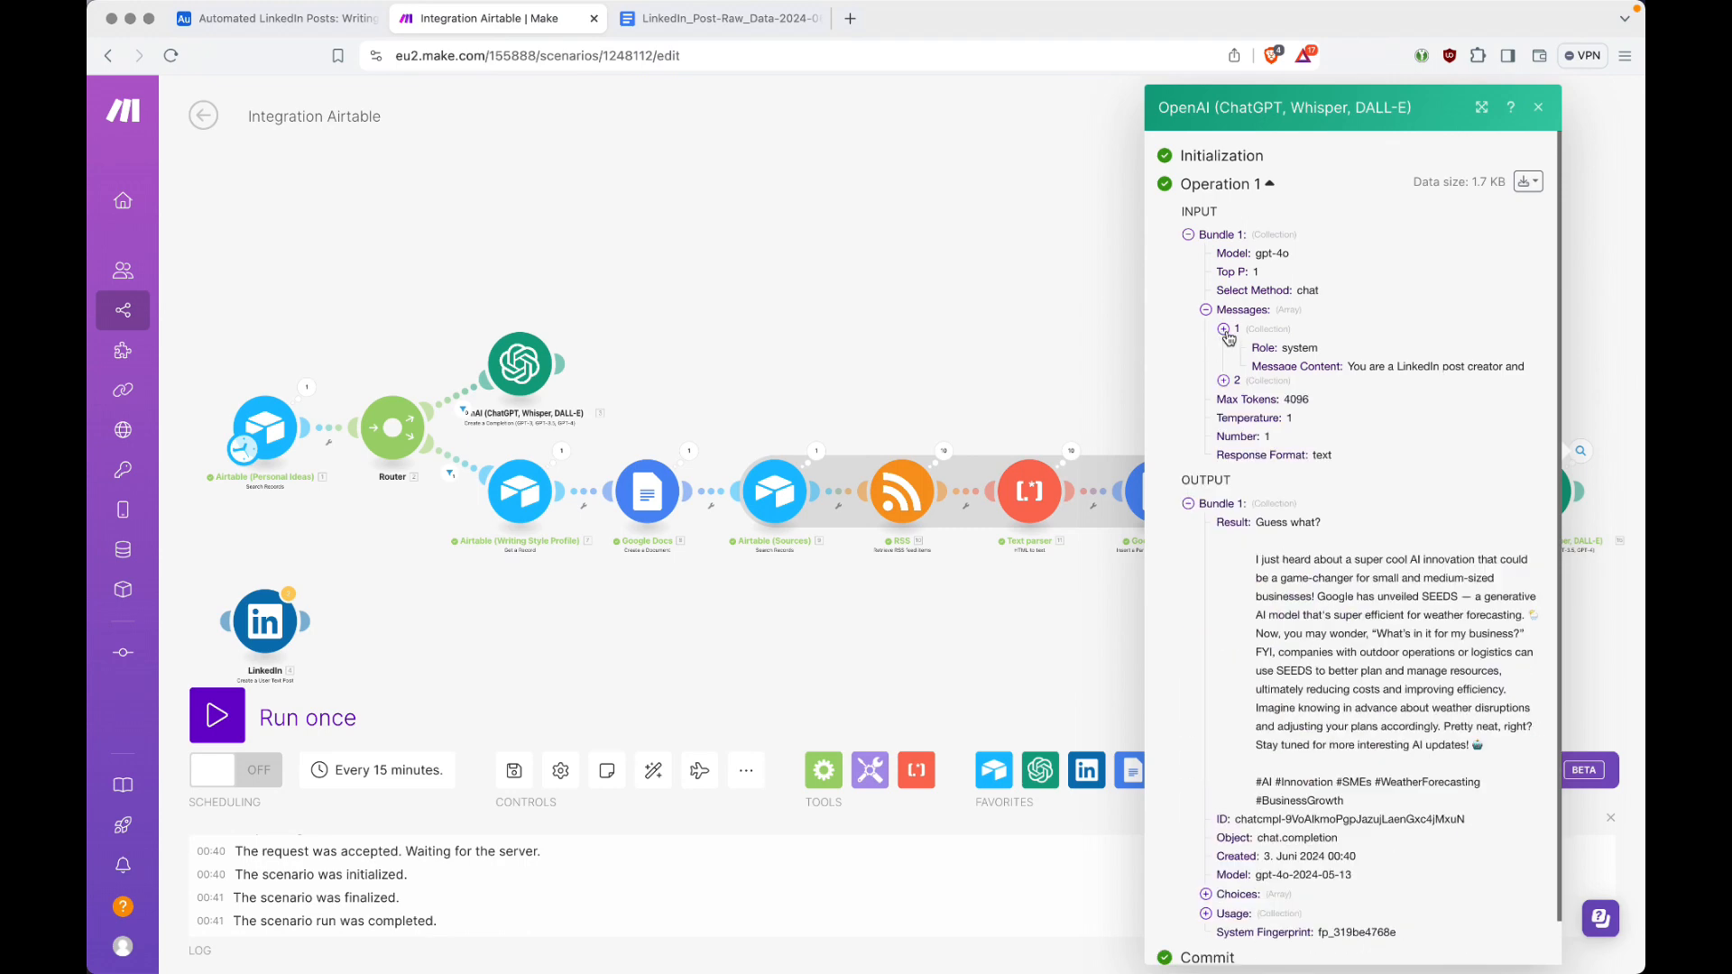
pyautogui.click(1225, 349)
pyautogui.click(1242, 387)
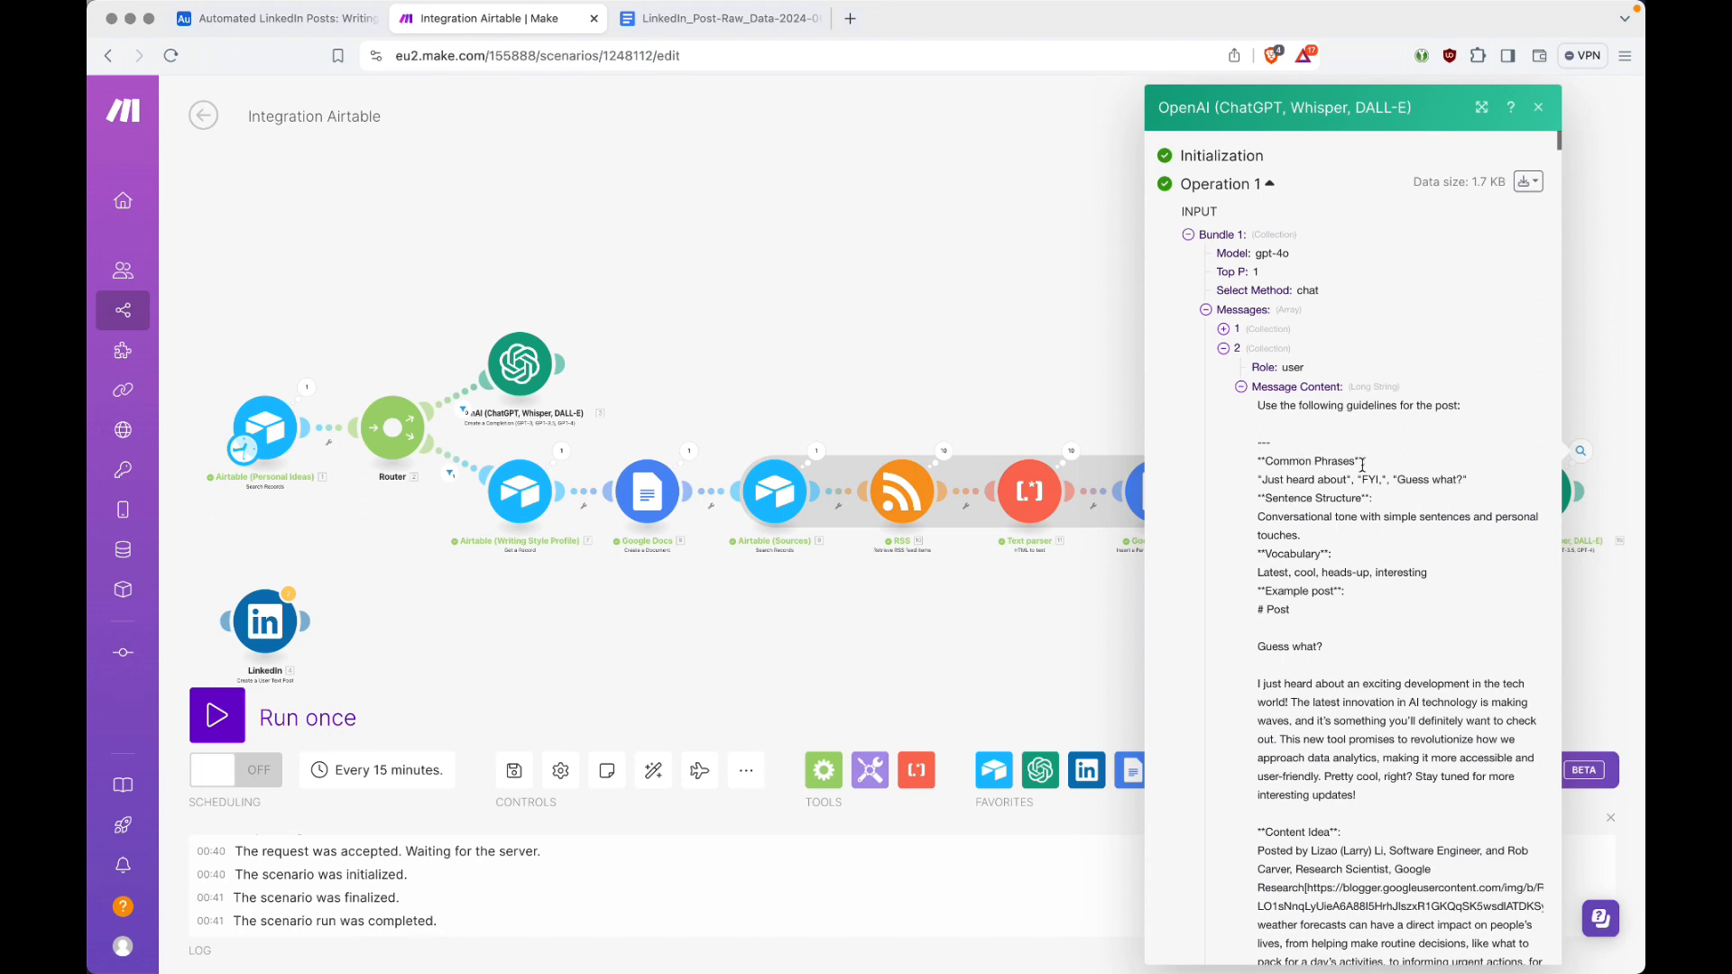
pyautogui.scroll(-1, 1362, 465)
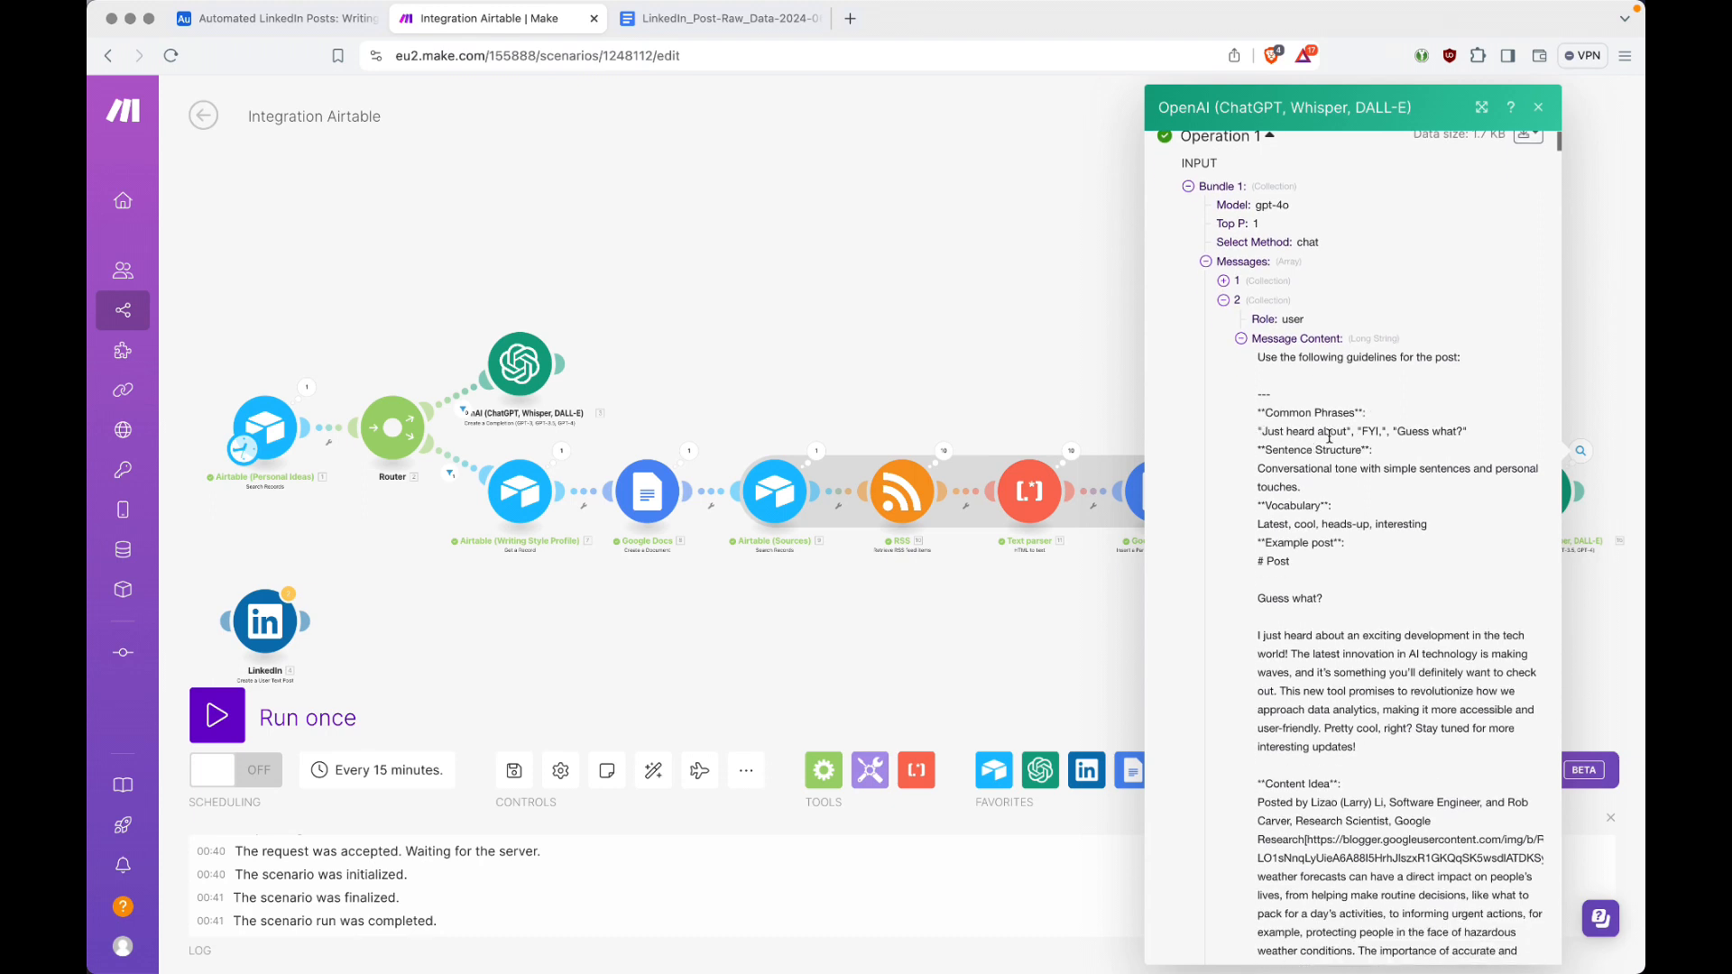
pyautogui.moveTo(1264, 526); pyautogui.dragTo(1382, 523)
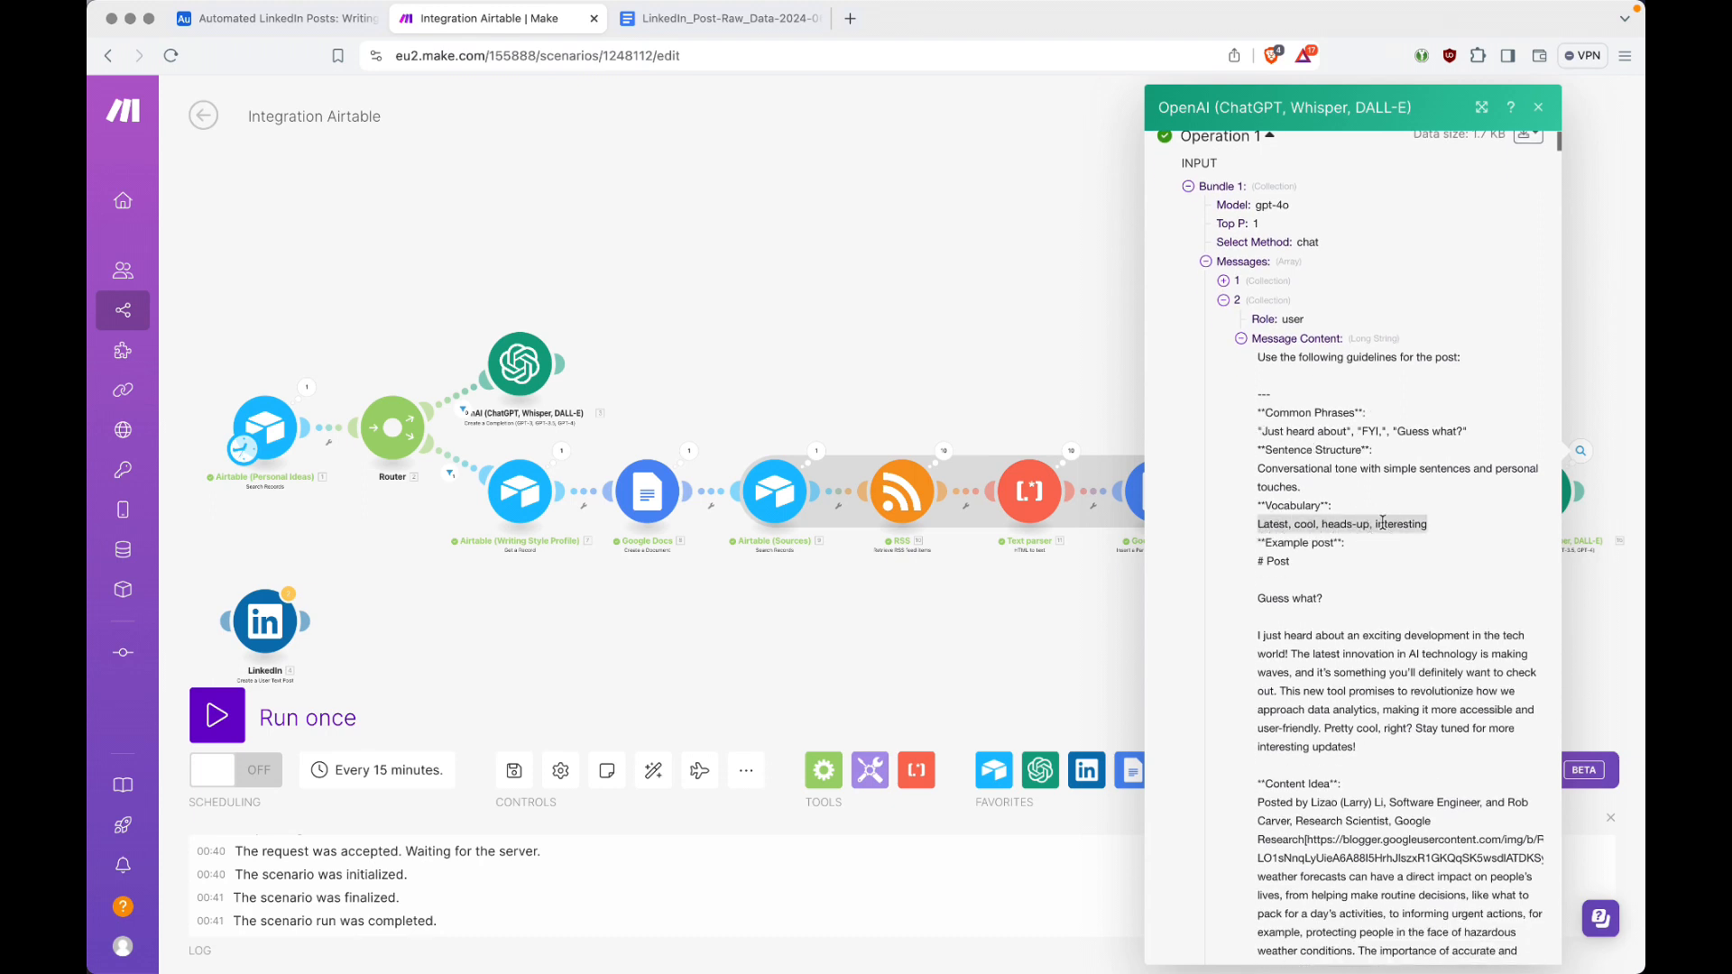
pyautogui.hotkey('ctrl', 'shift', 'Tab')
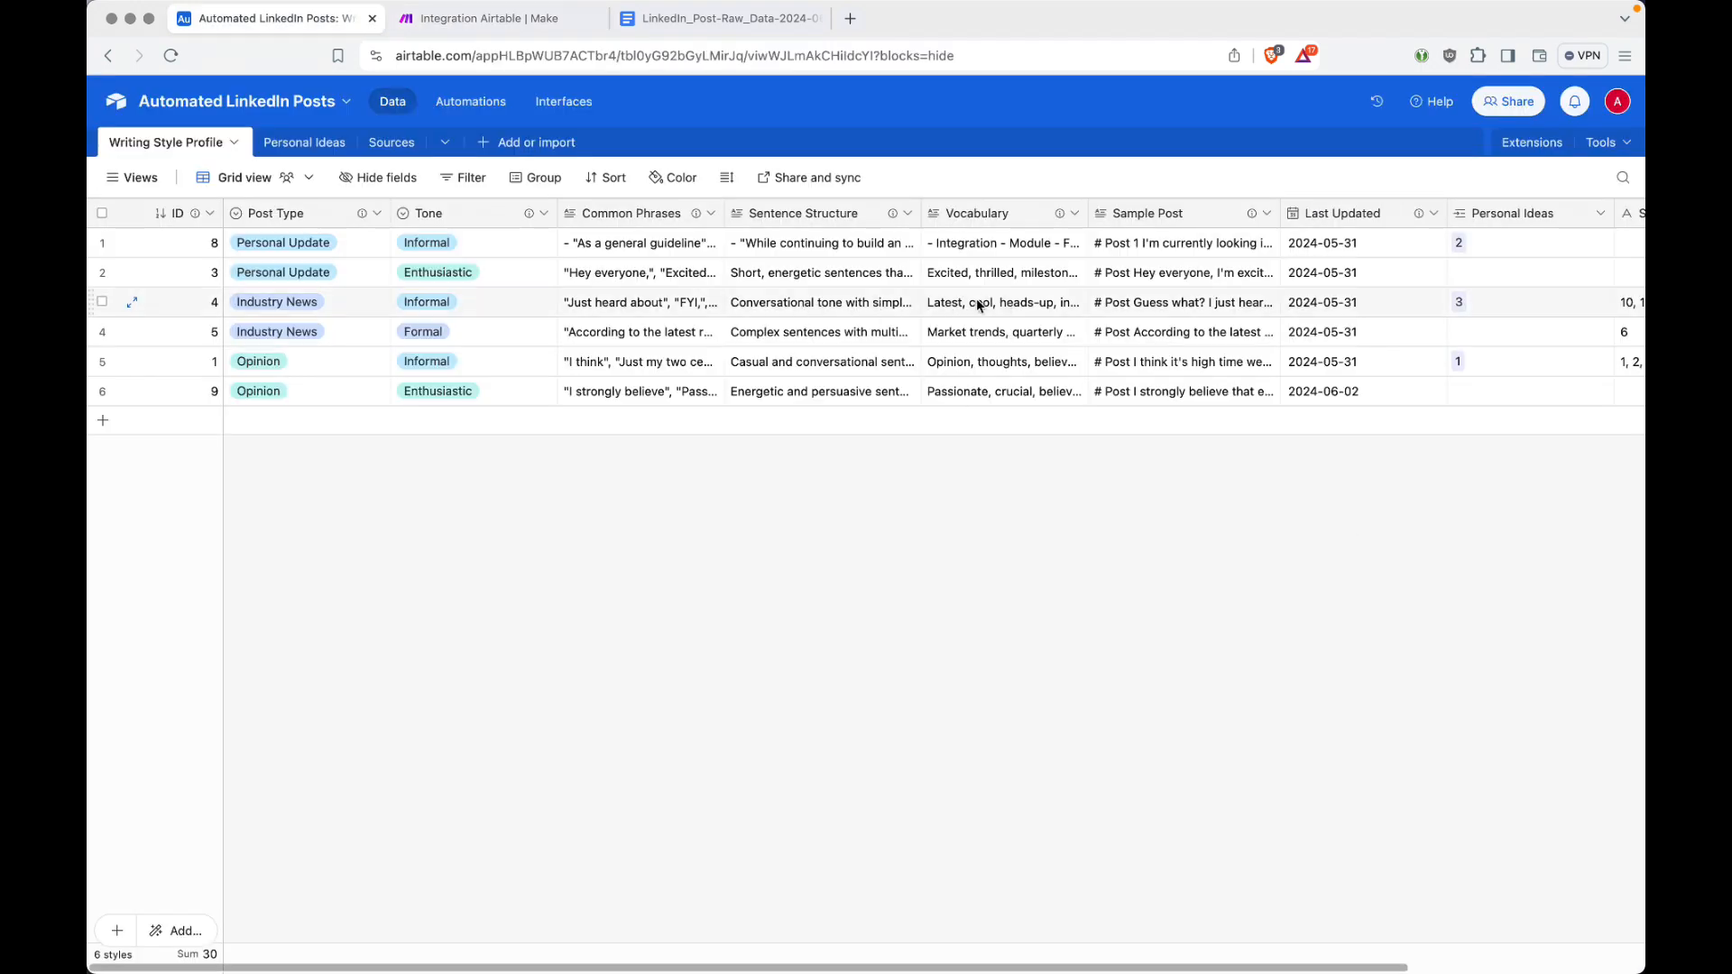
# Step: Return to Make and read the LinkedIn post in the last OpenAI module's output Result, collapsing the input and output bundles and closing the run data
pyautogui.hotkey('ctrl', 'Tab')
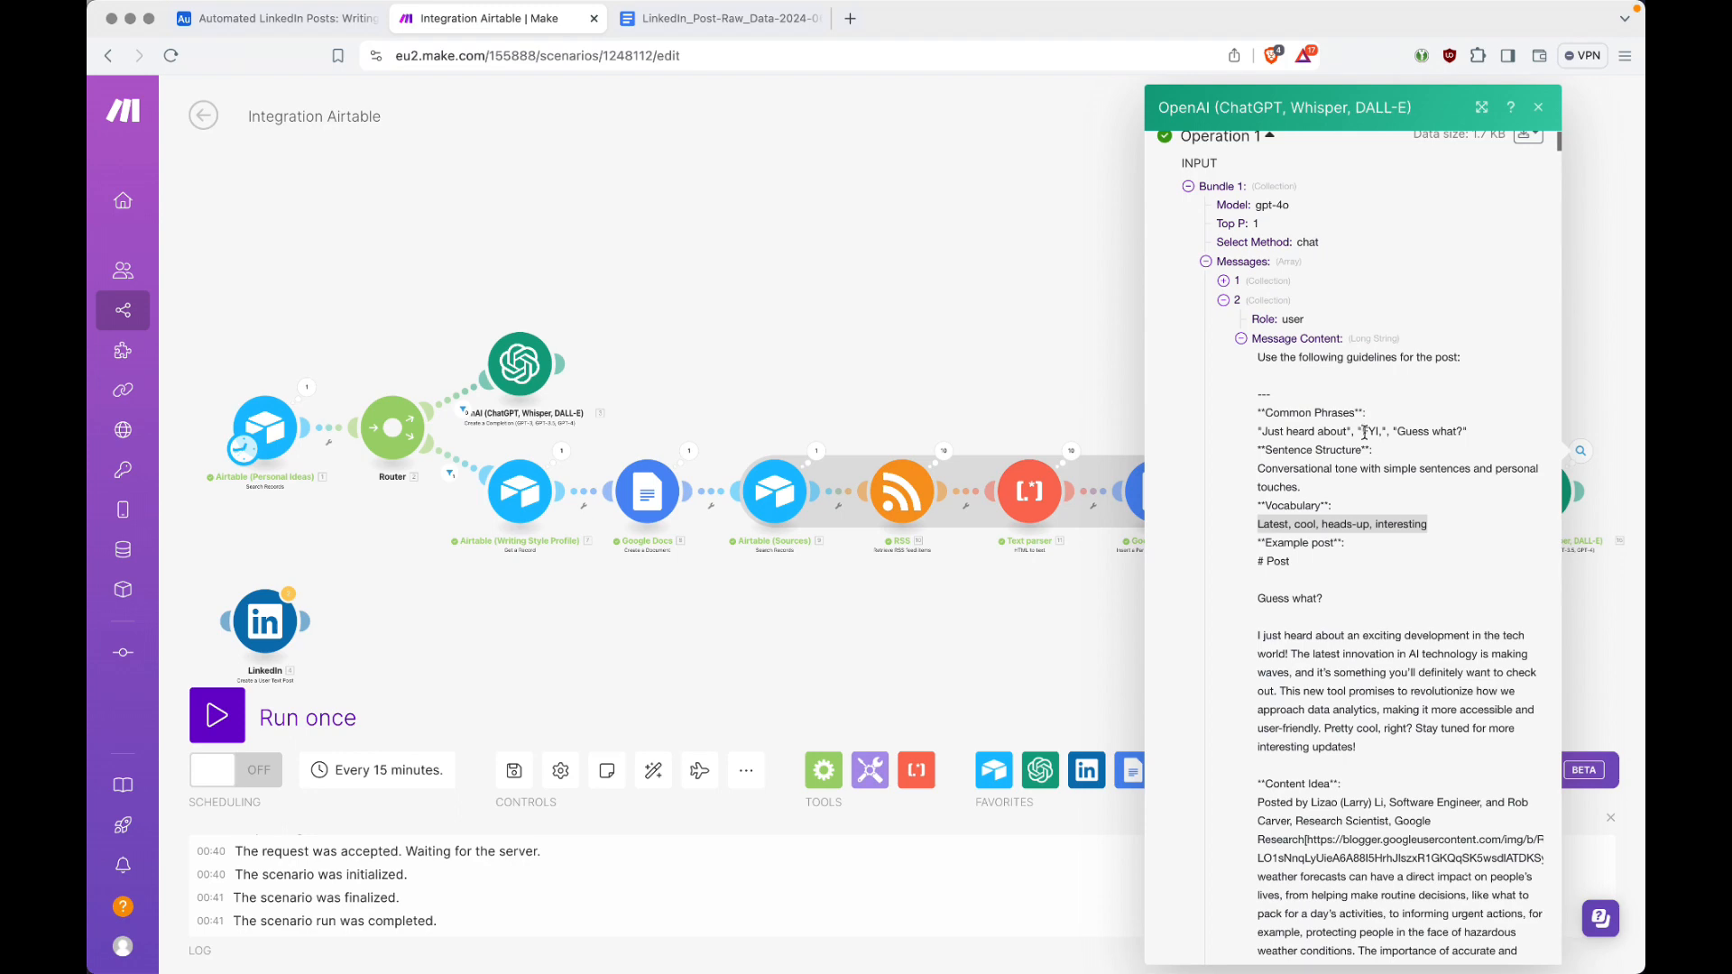
pyautogui.click(1242, 339)
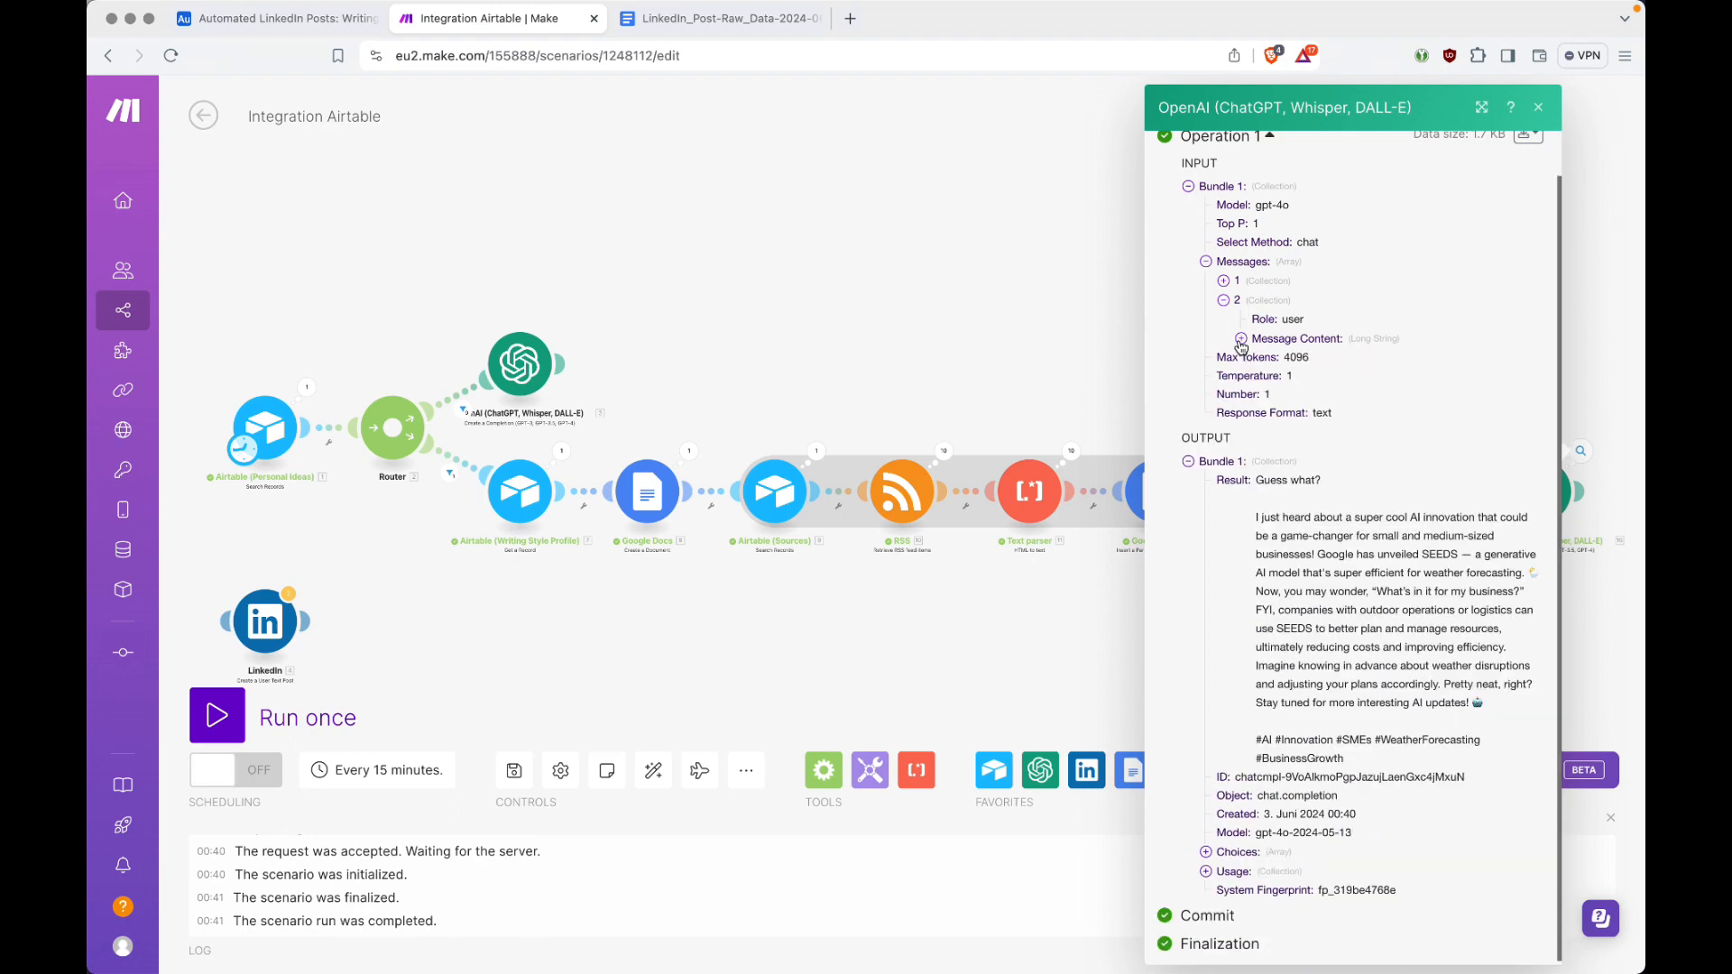
pyautogui.click(1205, 262)
pyautogui.click(1190, 247)
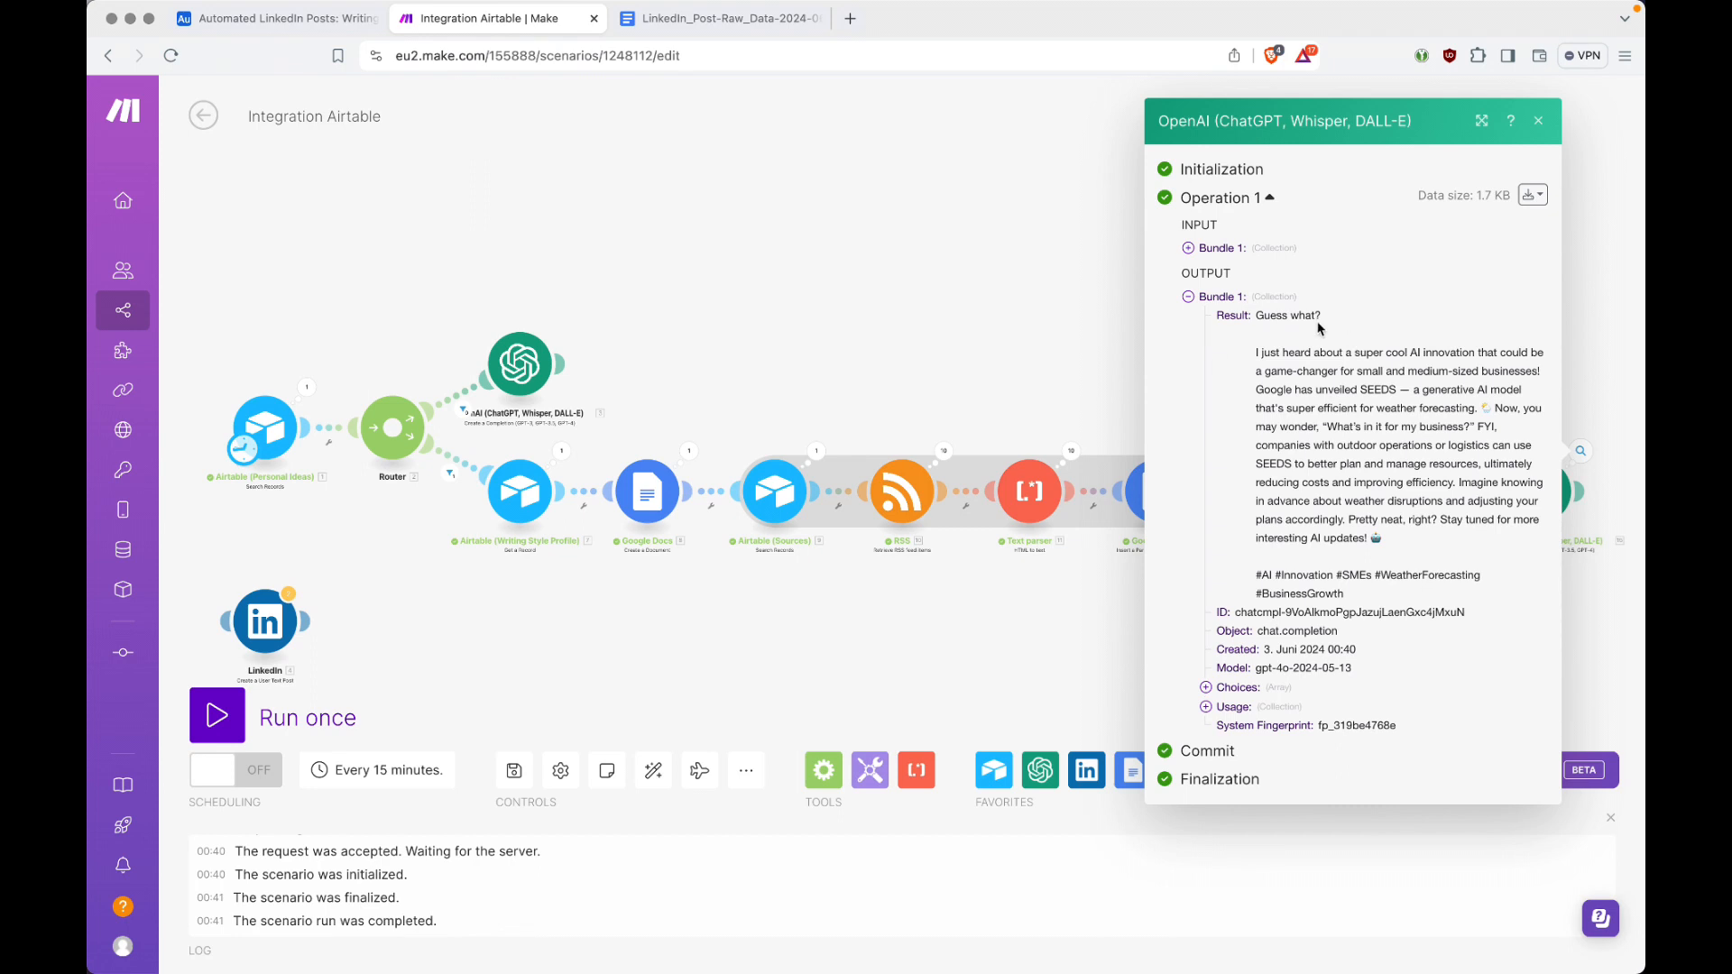
pyautogui.moveTo(1260, 319); pyautogui.dragTo(1320, 319)
pyautogui.click(1348, 402)
pyautogui.click(1387, 540)
pyautogui.click(1255, 670)
pyautogui.click(1188, 297)
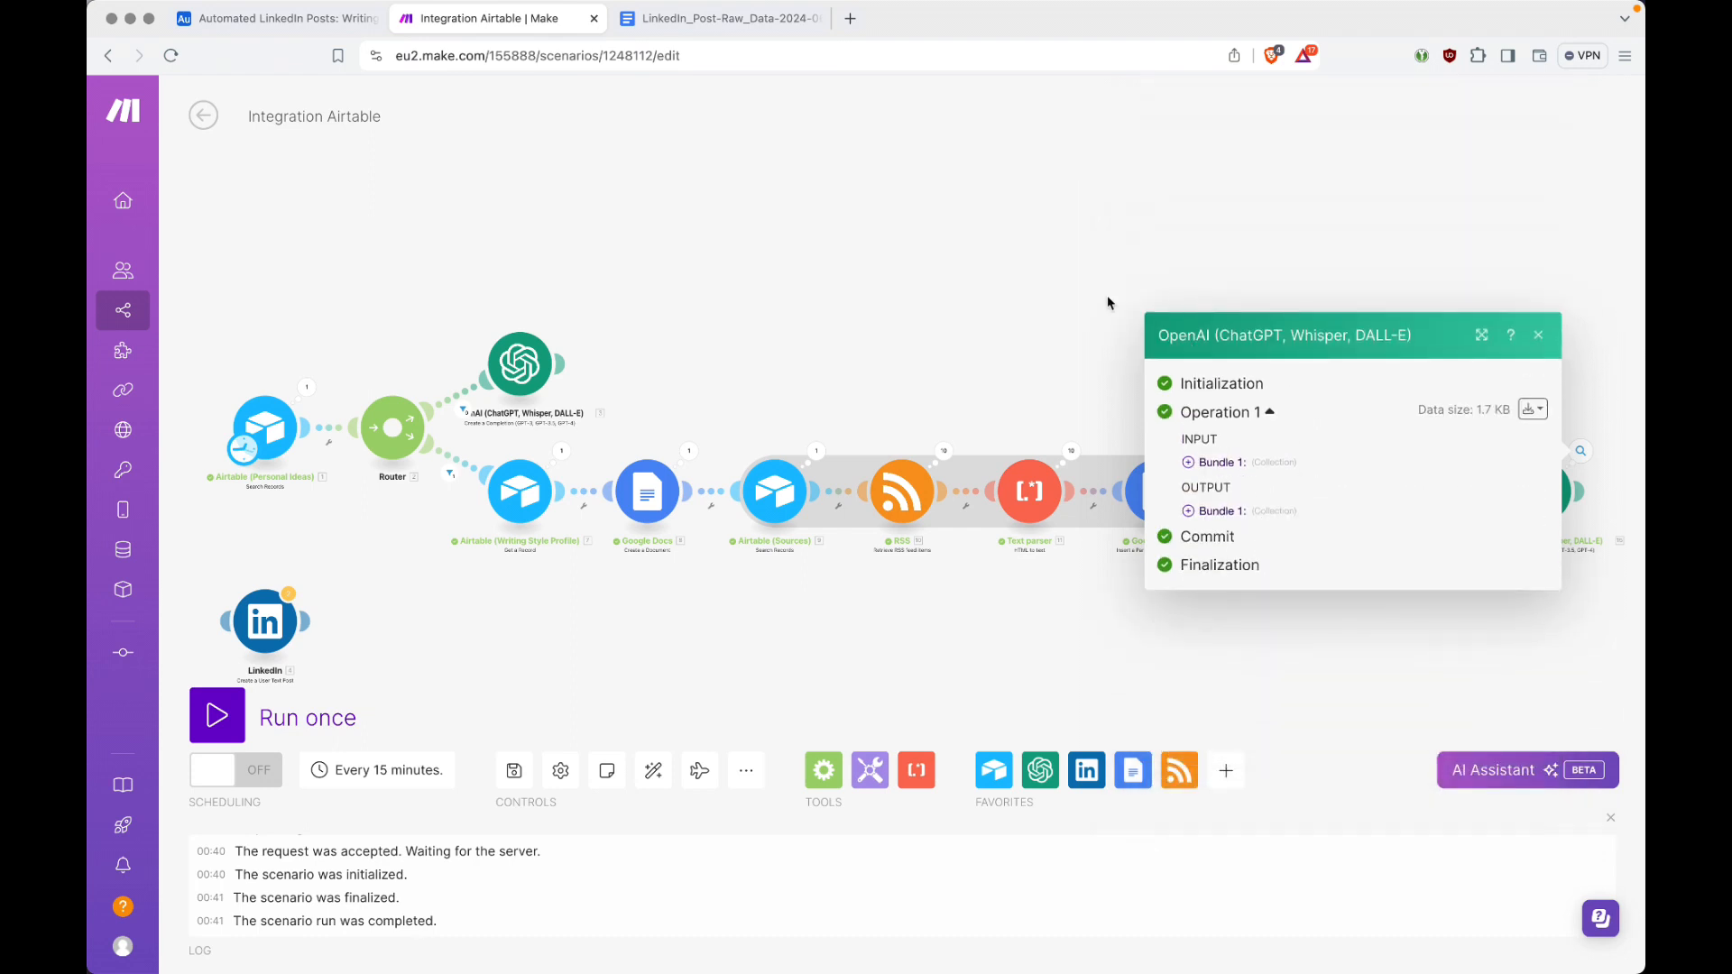
pyautogui.click(1038, 291)
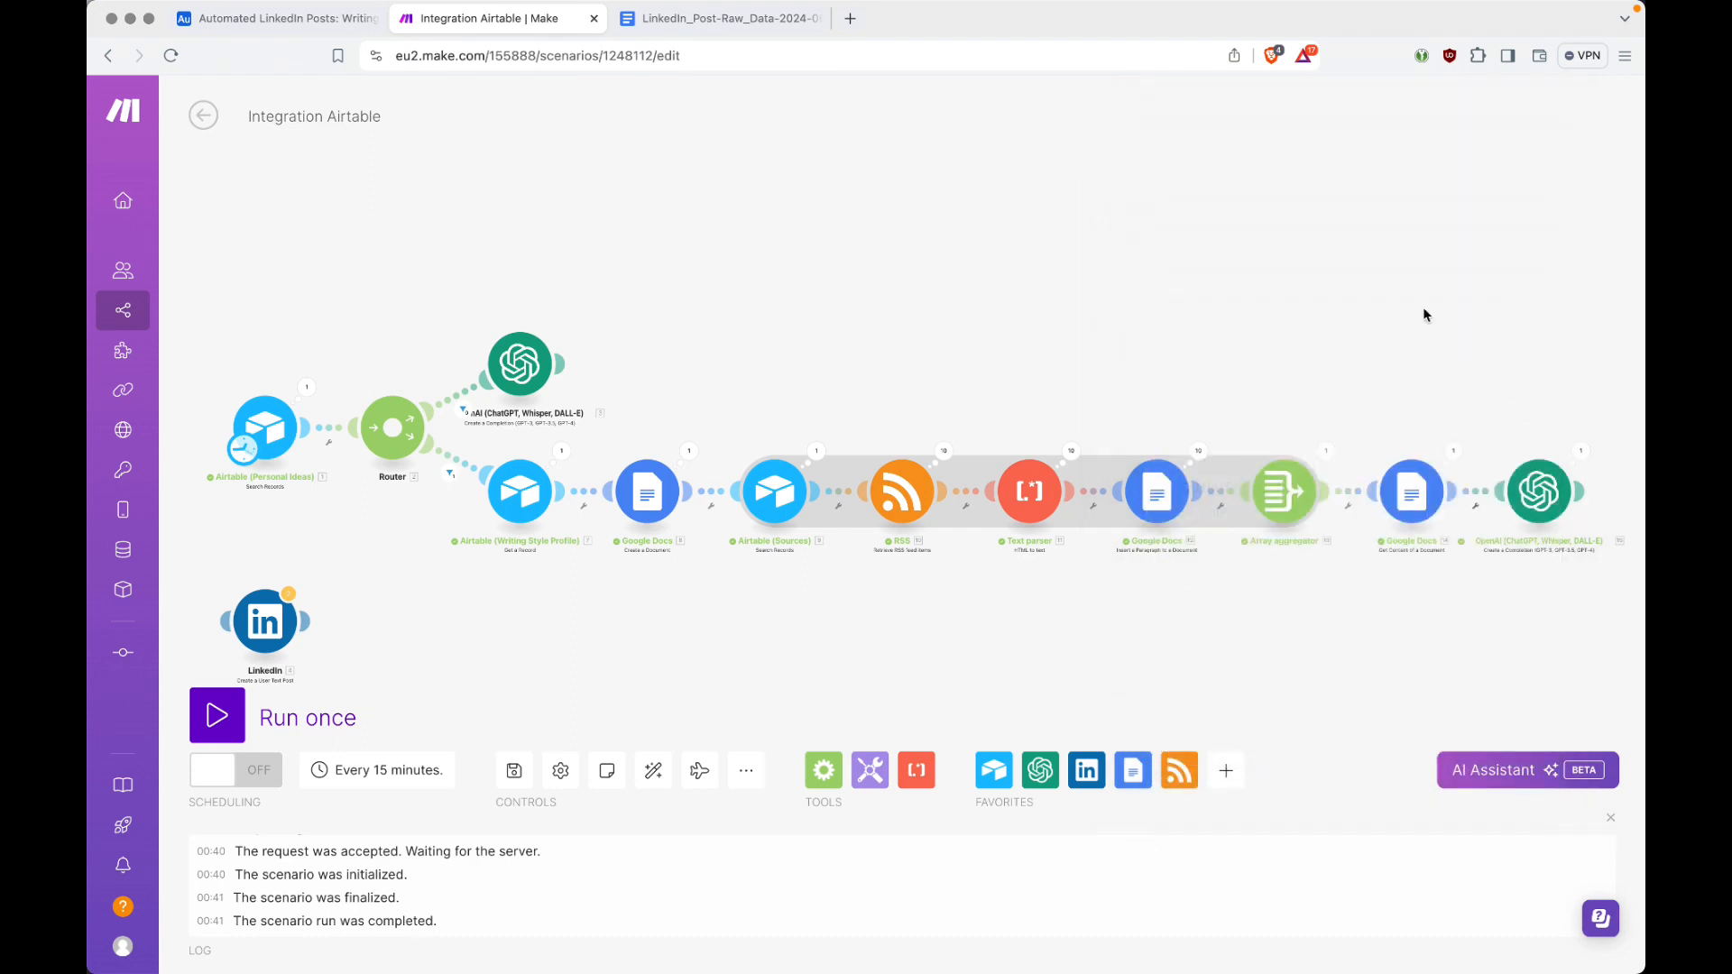
# Step: Auto-align the scenario and attach the unconnected LinkedIn module behind the OpenAI module on the router's upper branch
pyautogui.moveTo(1439, 379); pyautogui.dragTo(1353, 388)
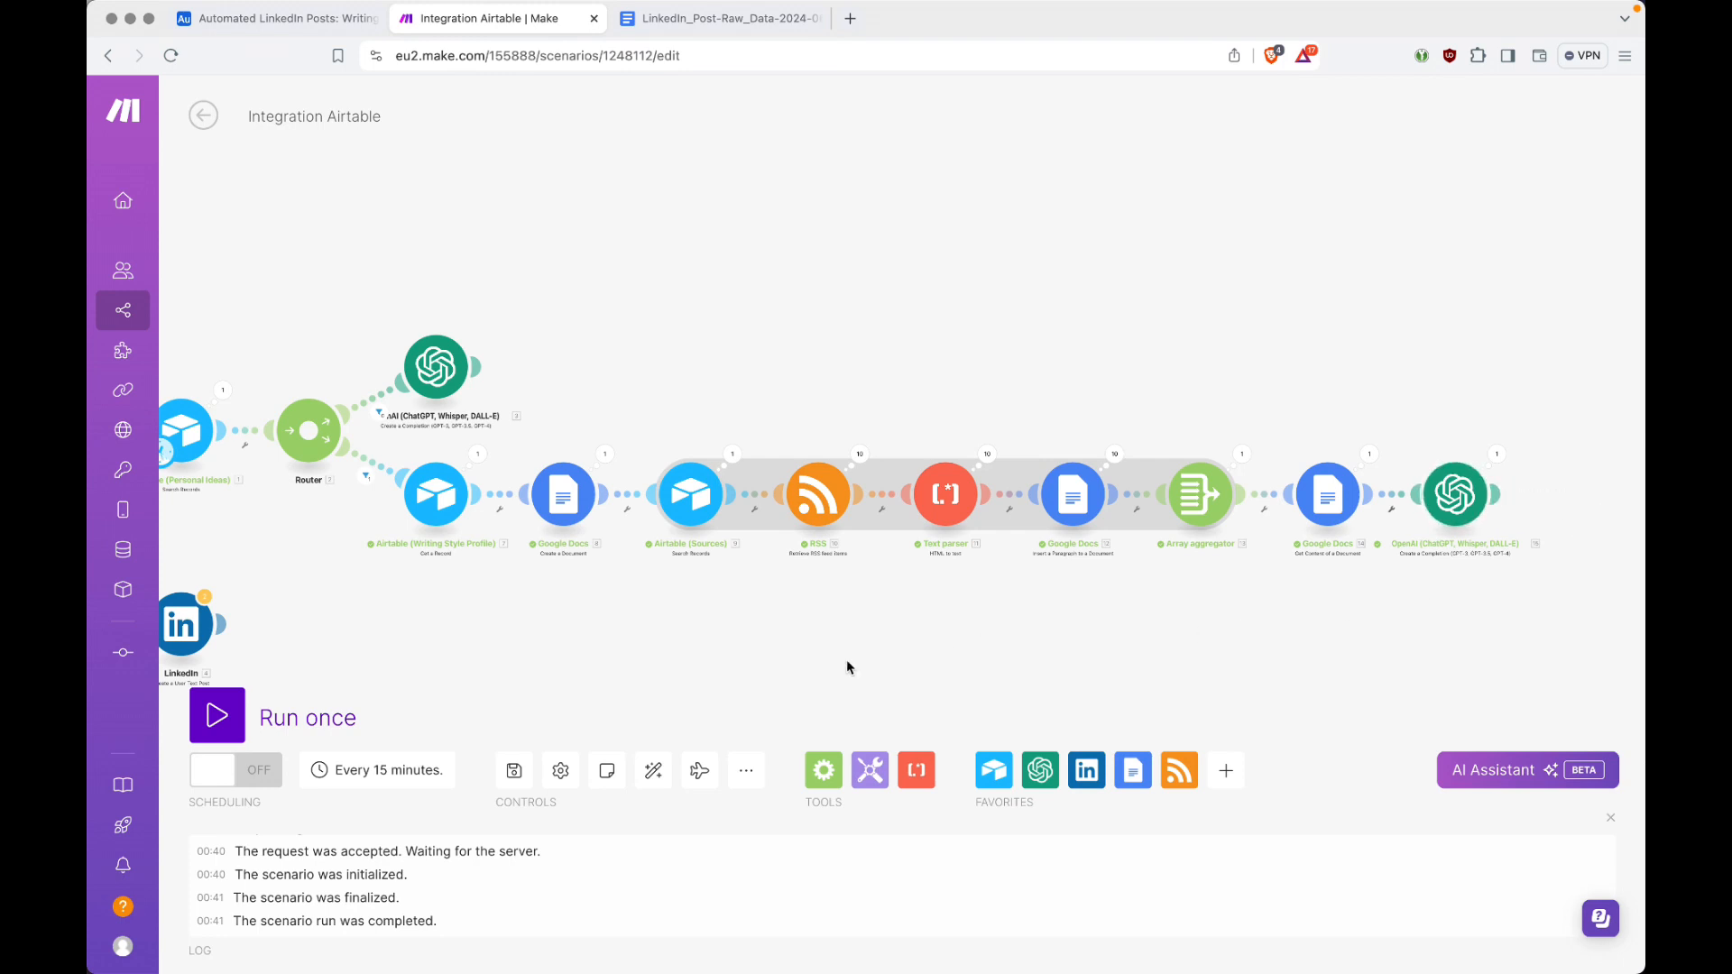
pyautogui.click(653, 770)
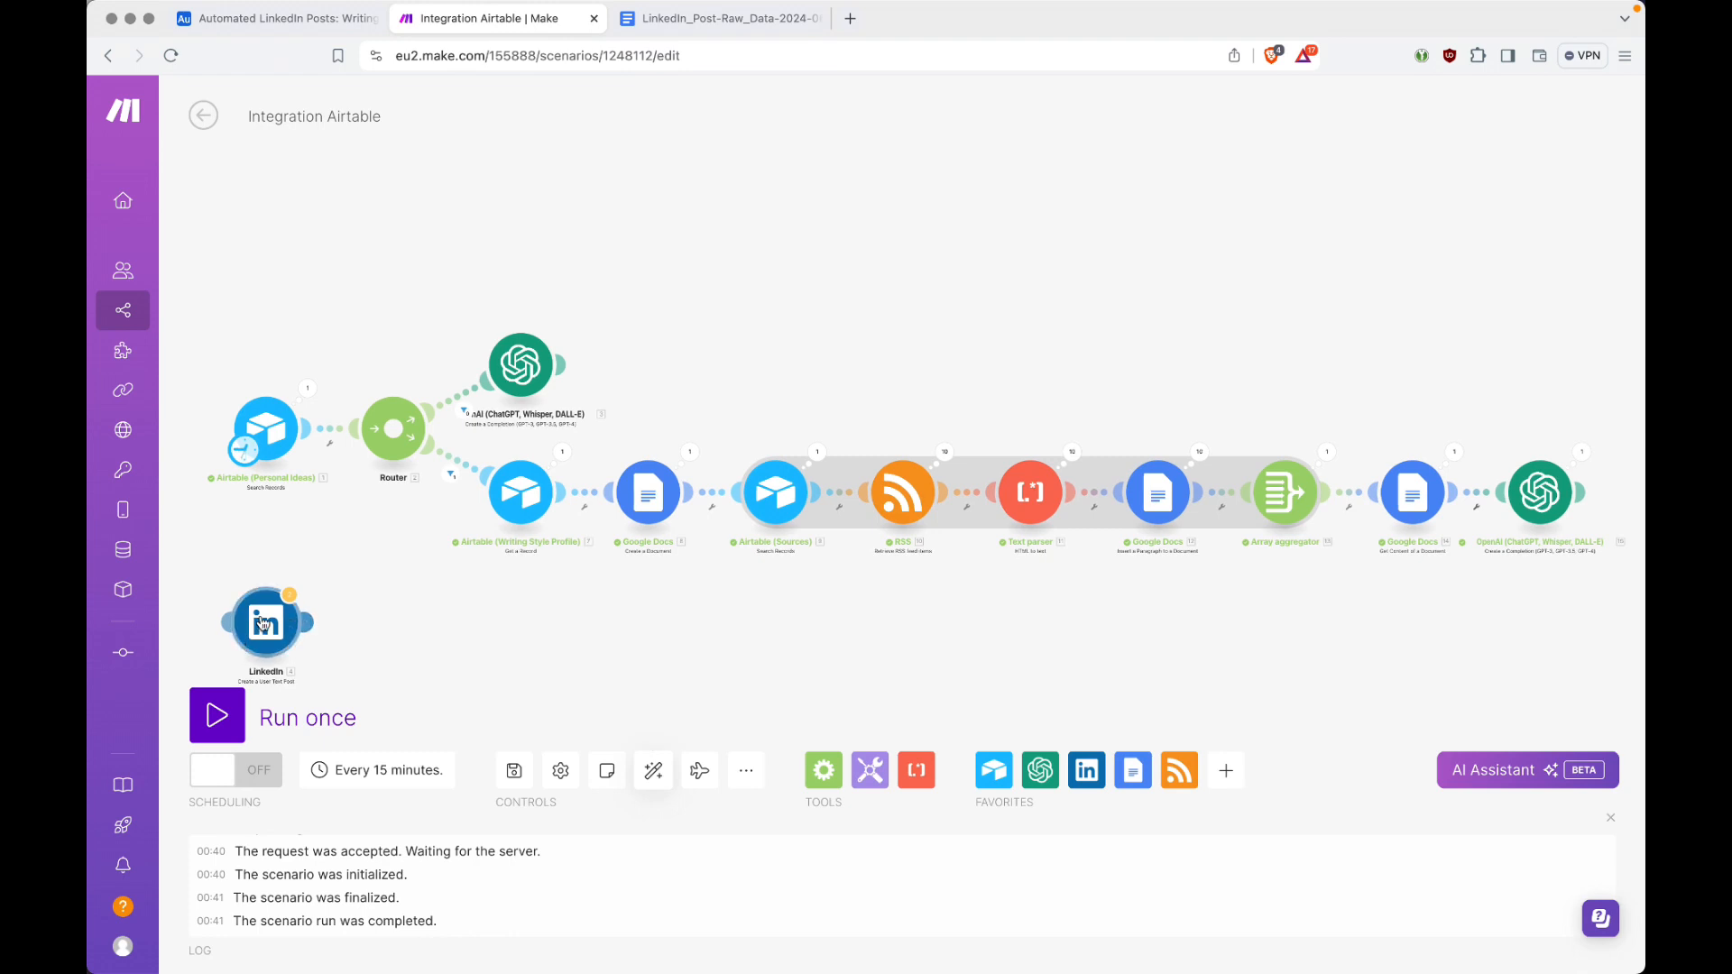
pyautogui.moveTo(259, 623); pyautogui.dragTo(645, 366)
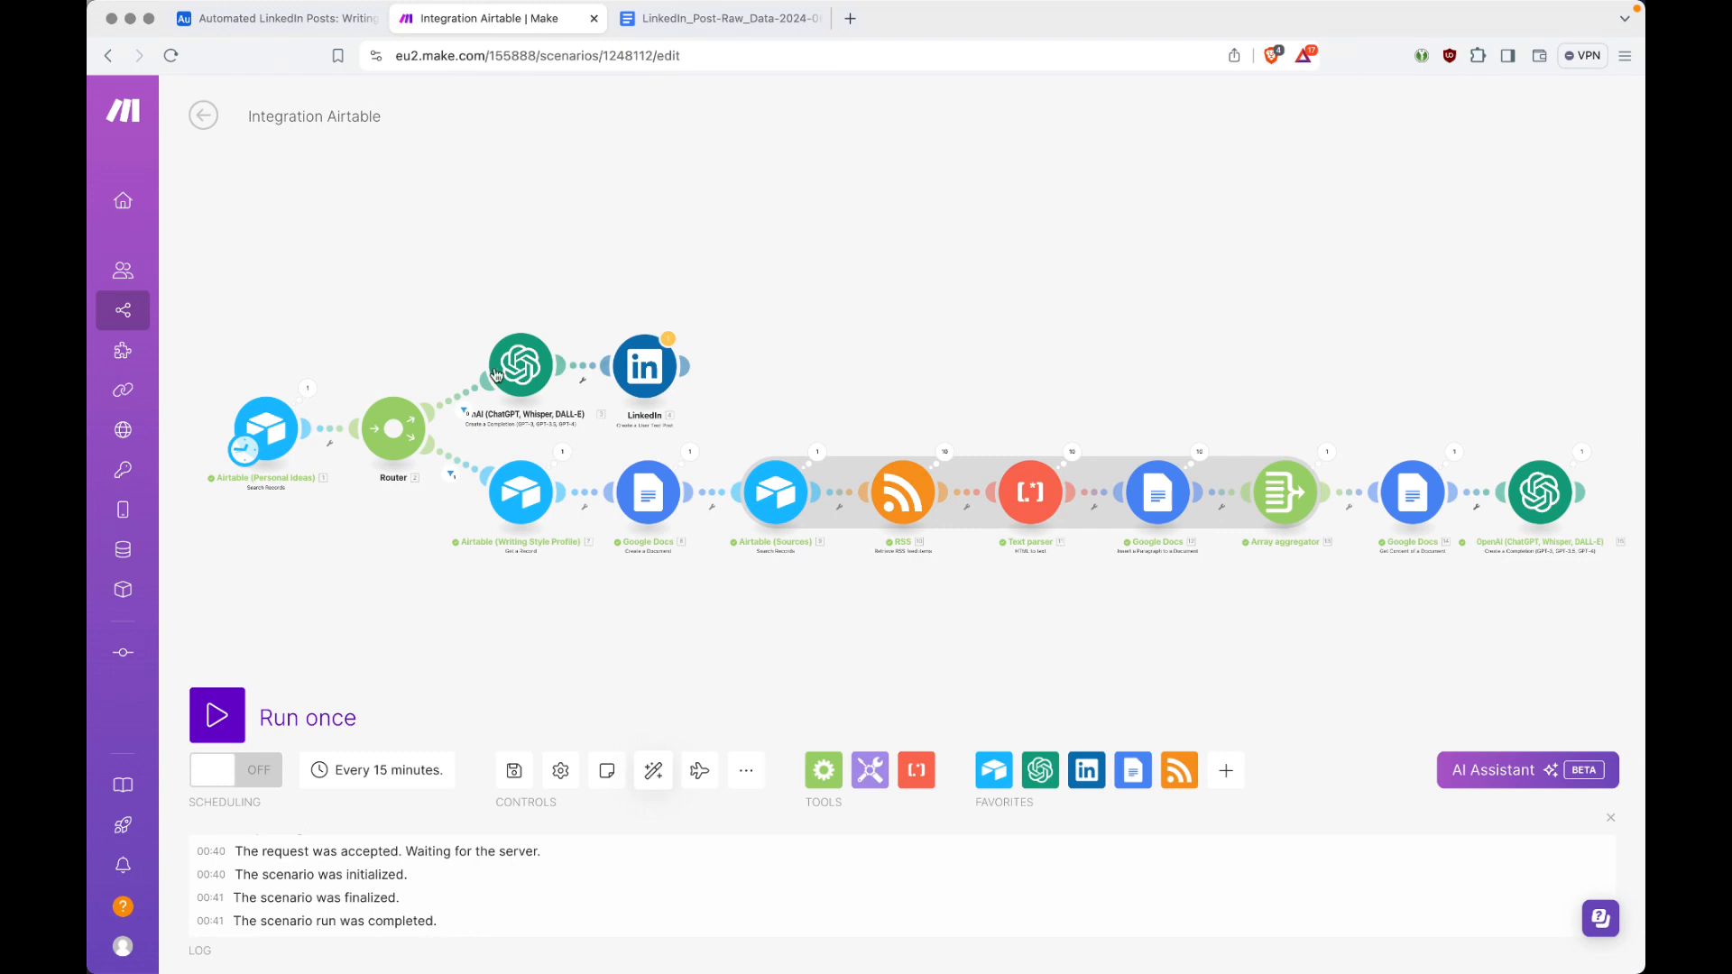
# Step: Add a LinkedIn Create a User Text Post module after the lower branch's OpenAI module, with that module's Result mapped as Content
pyautogui.hscroll(5, 1222, 631)
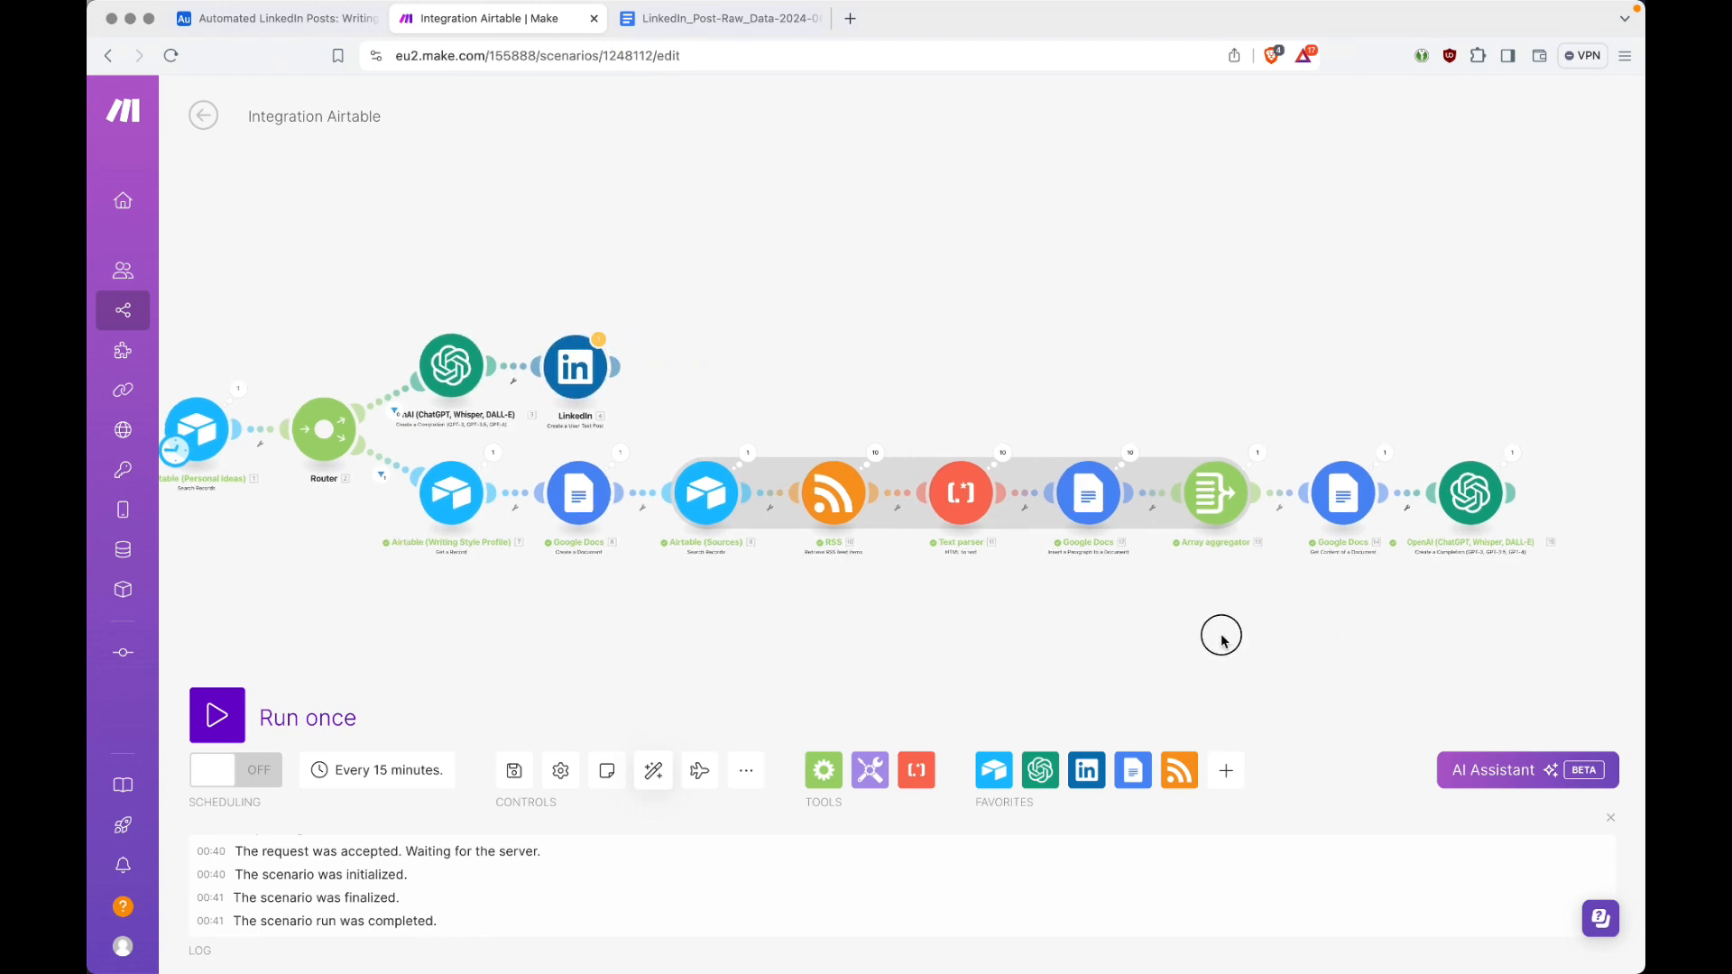
pyautogui.click(1292, 494)
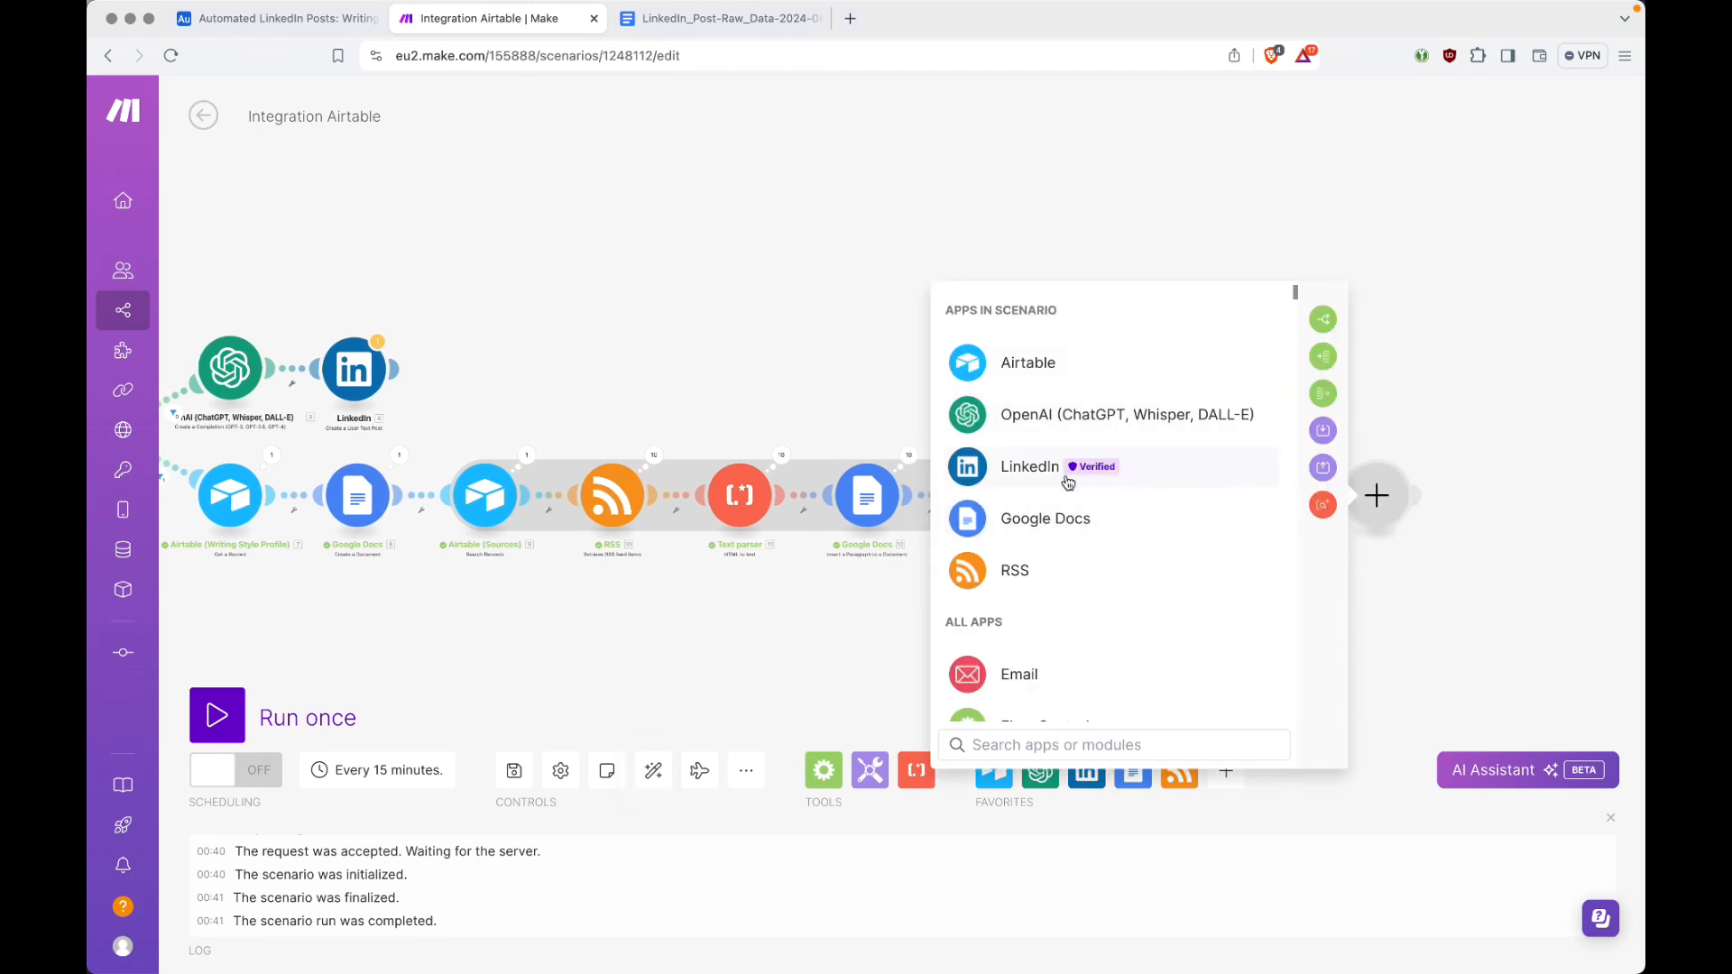
pyautogui.click(1030, 471)
pyautogui.click(1099, 474)
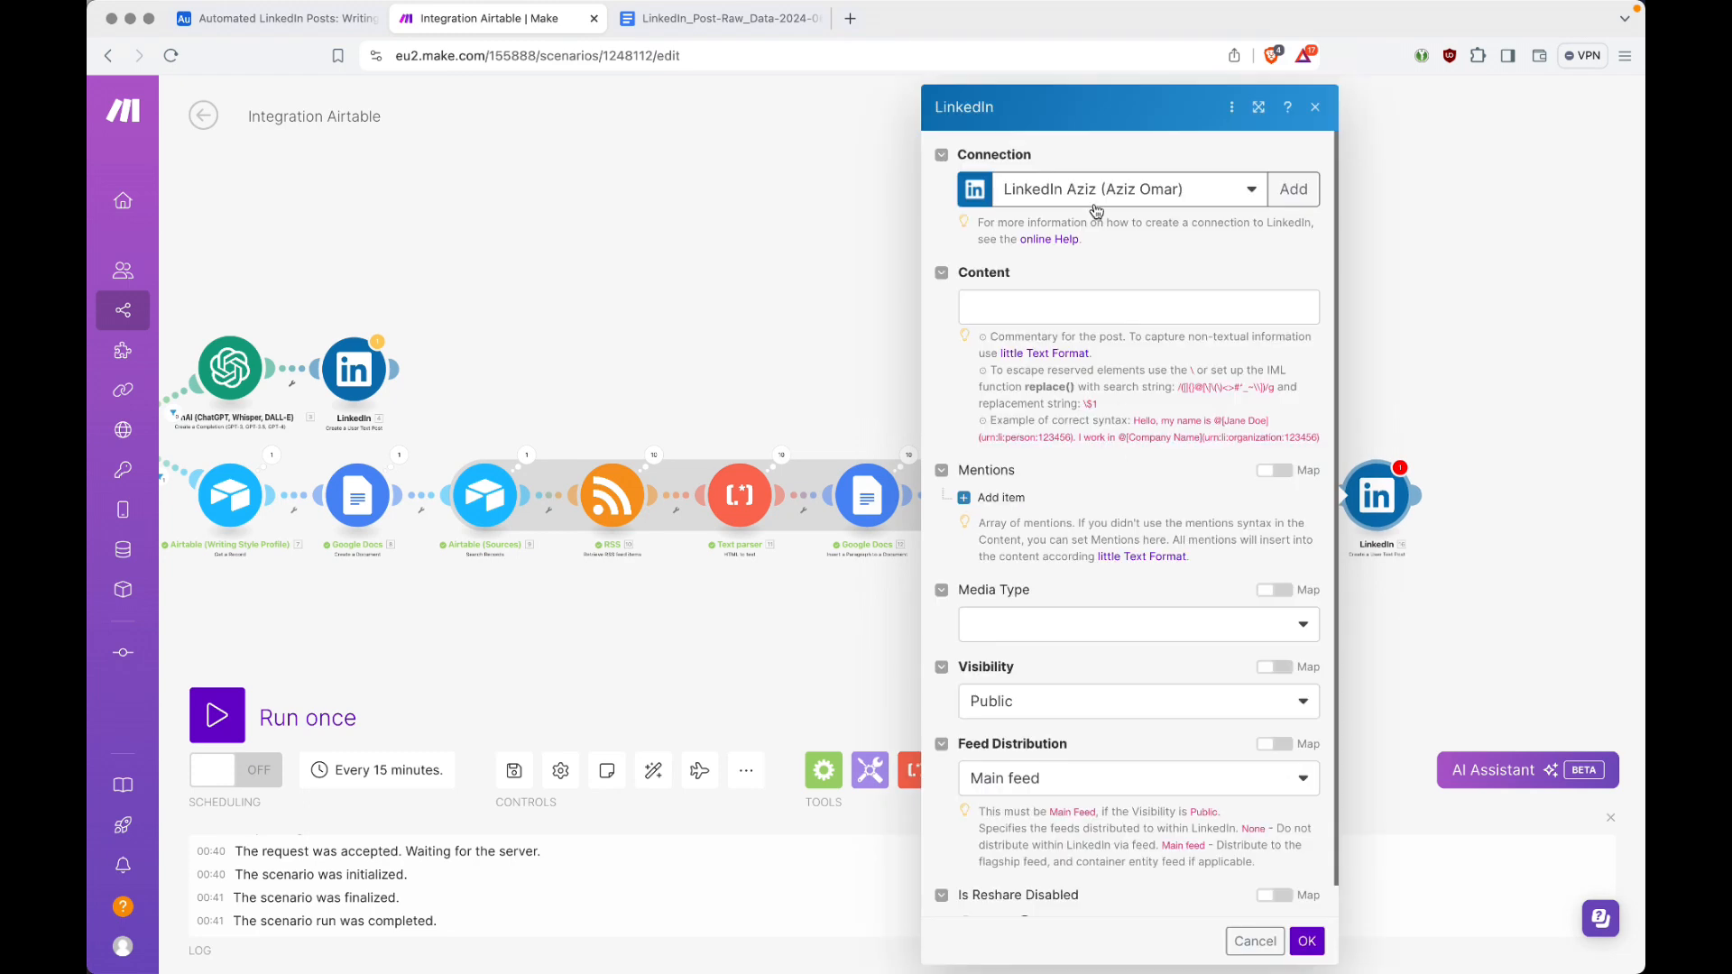
pyautogui.click(1102, 311)
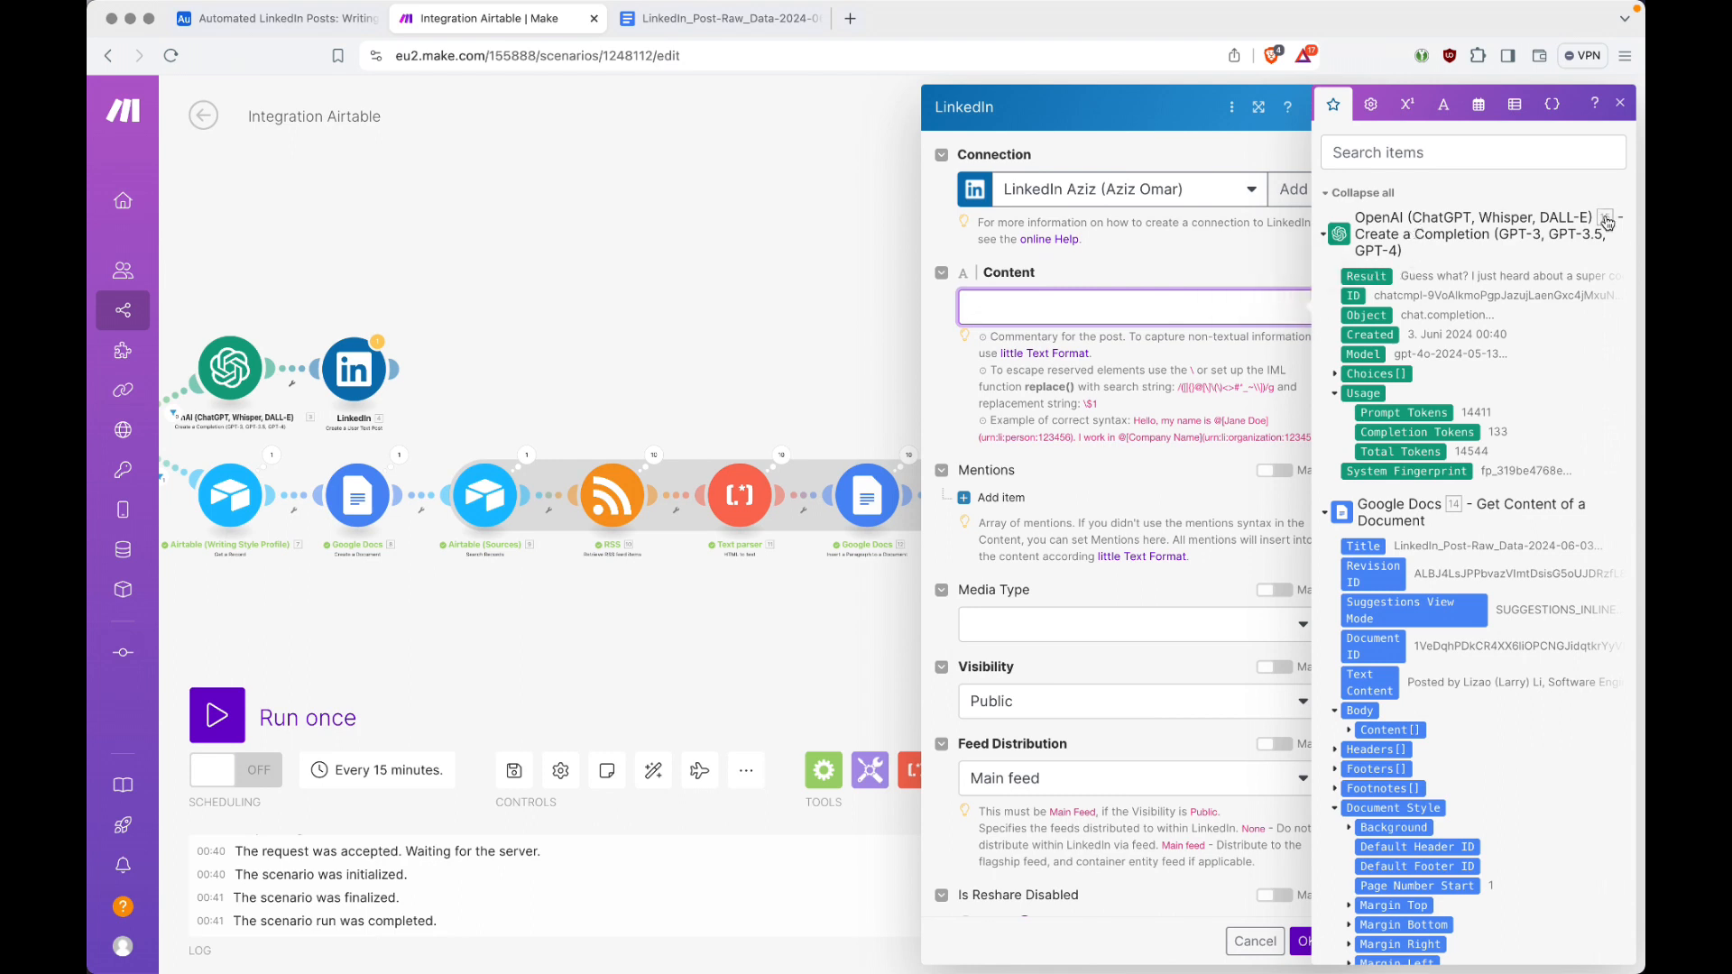
pyautogui.click(1365, 276)
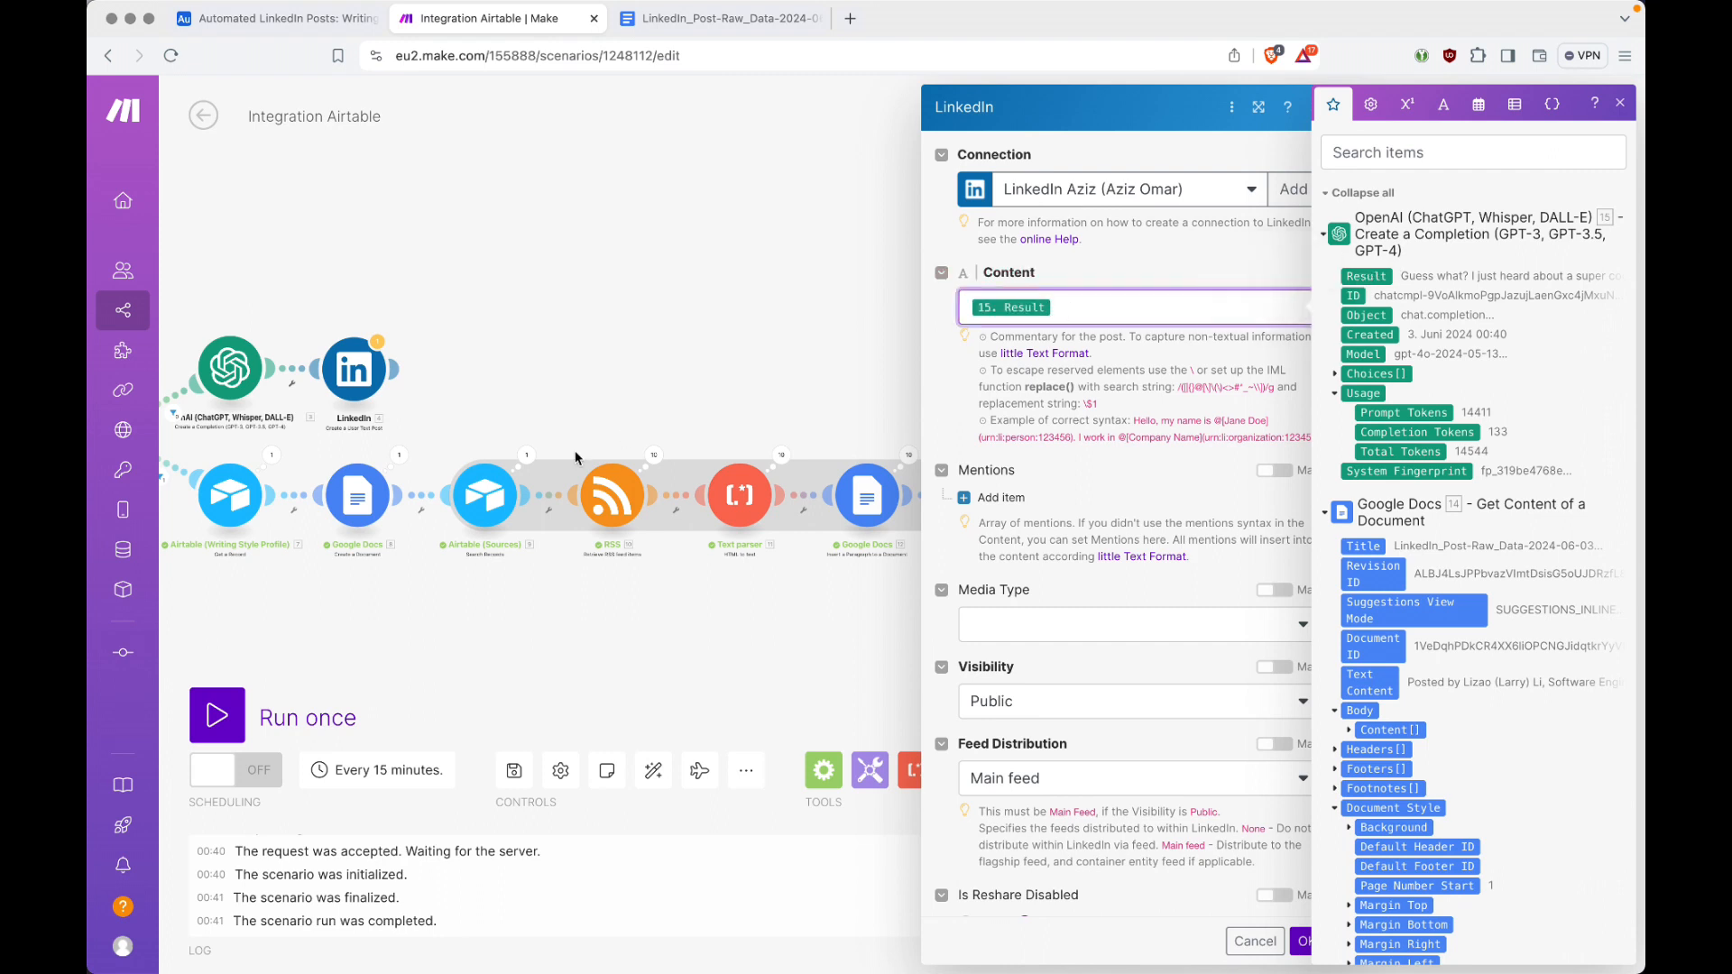
pyautogui.scroll(-2, 1088, 534)
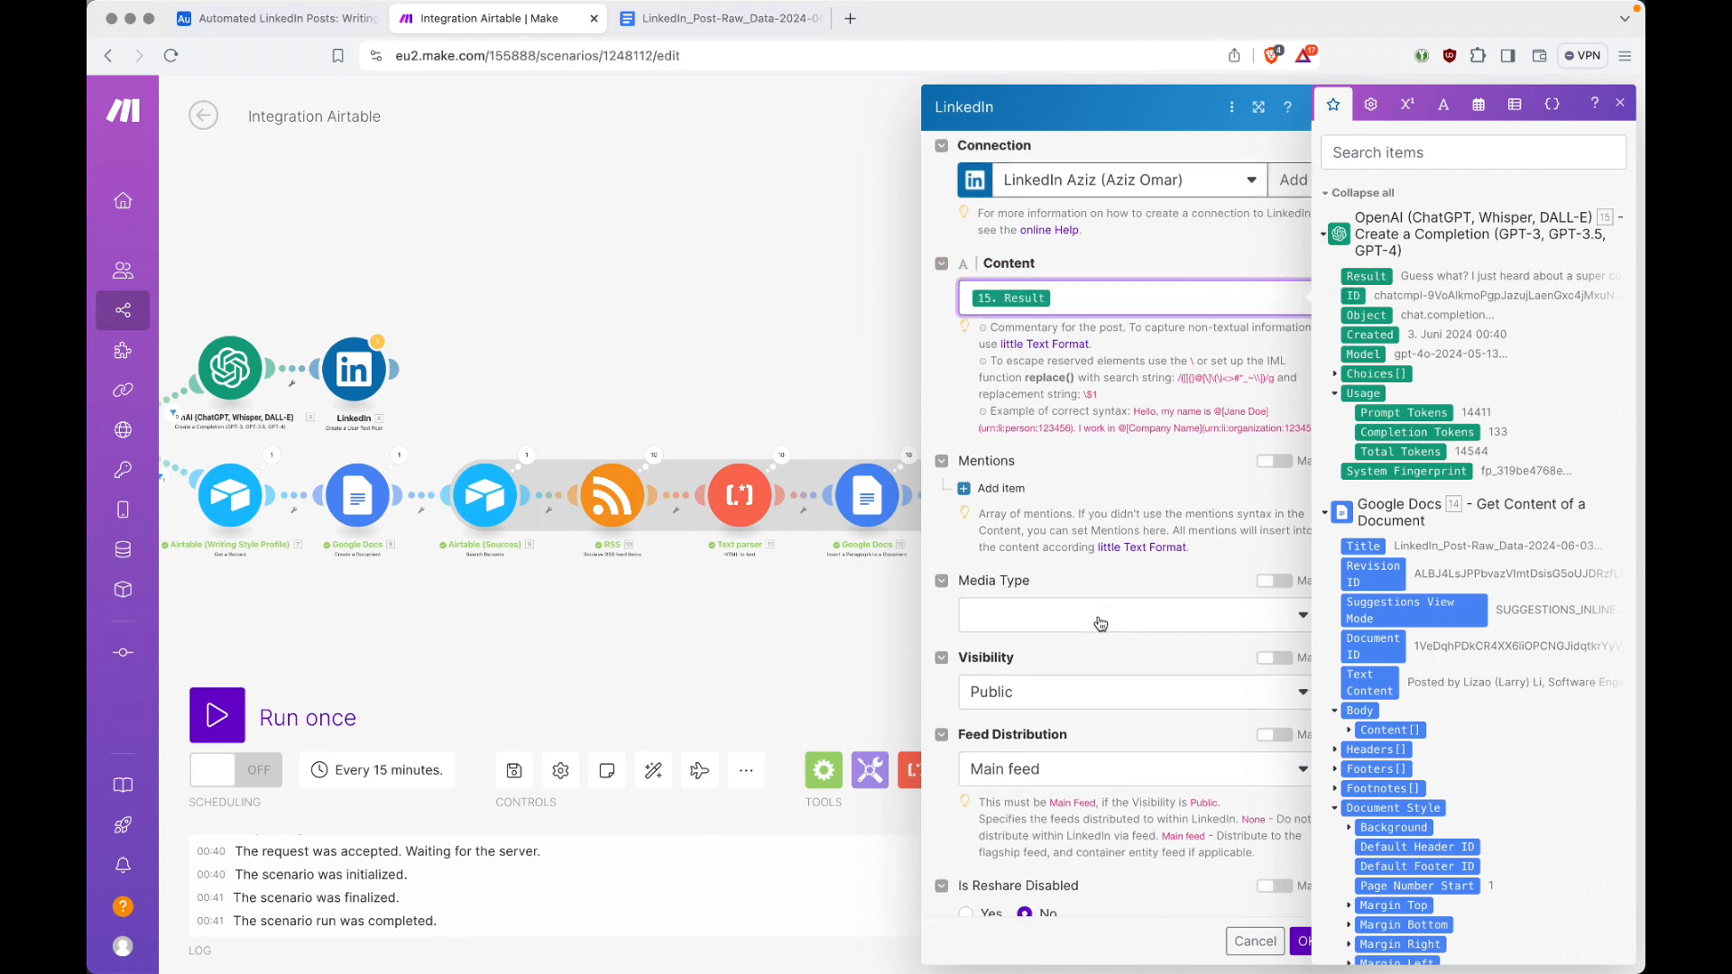
pyautogui.click(1302, 942)
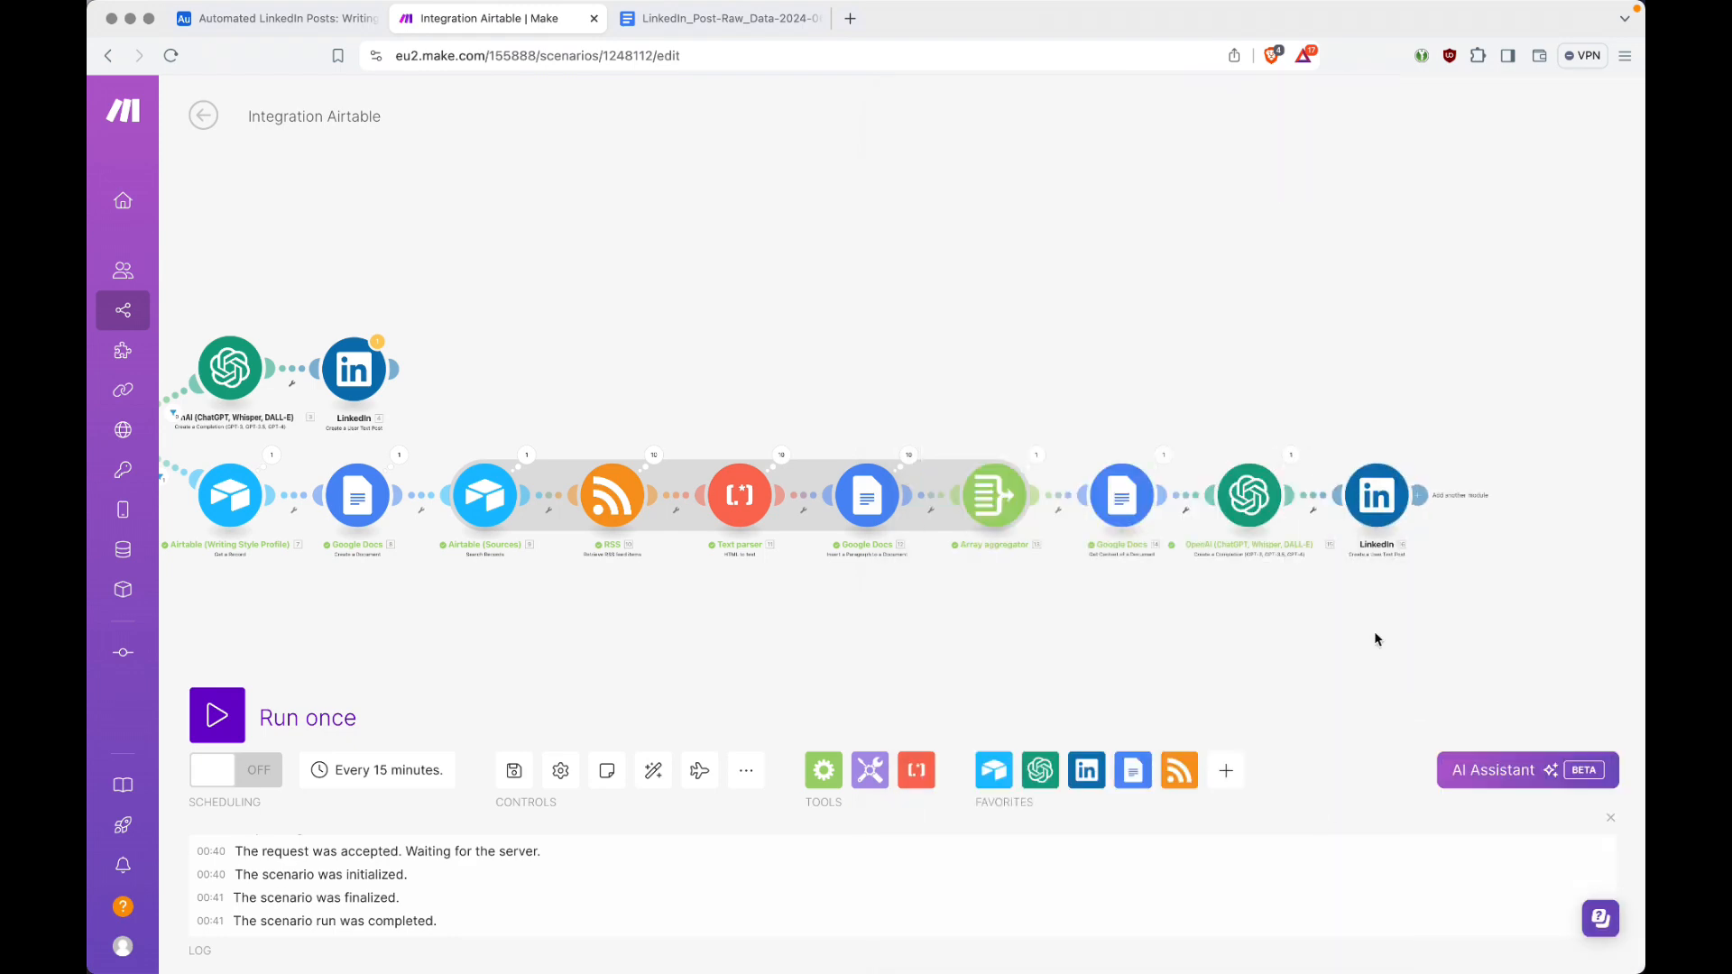
# Step: Auto-align all modules of the scenario around the newly extended lower branch
pyautogui.scroll(4, 1329, 551)
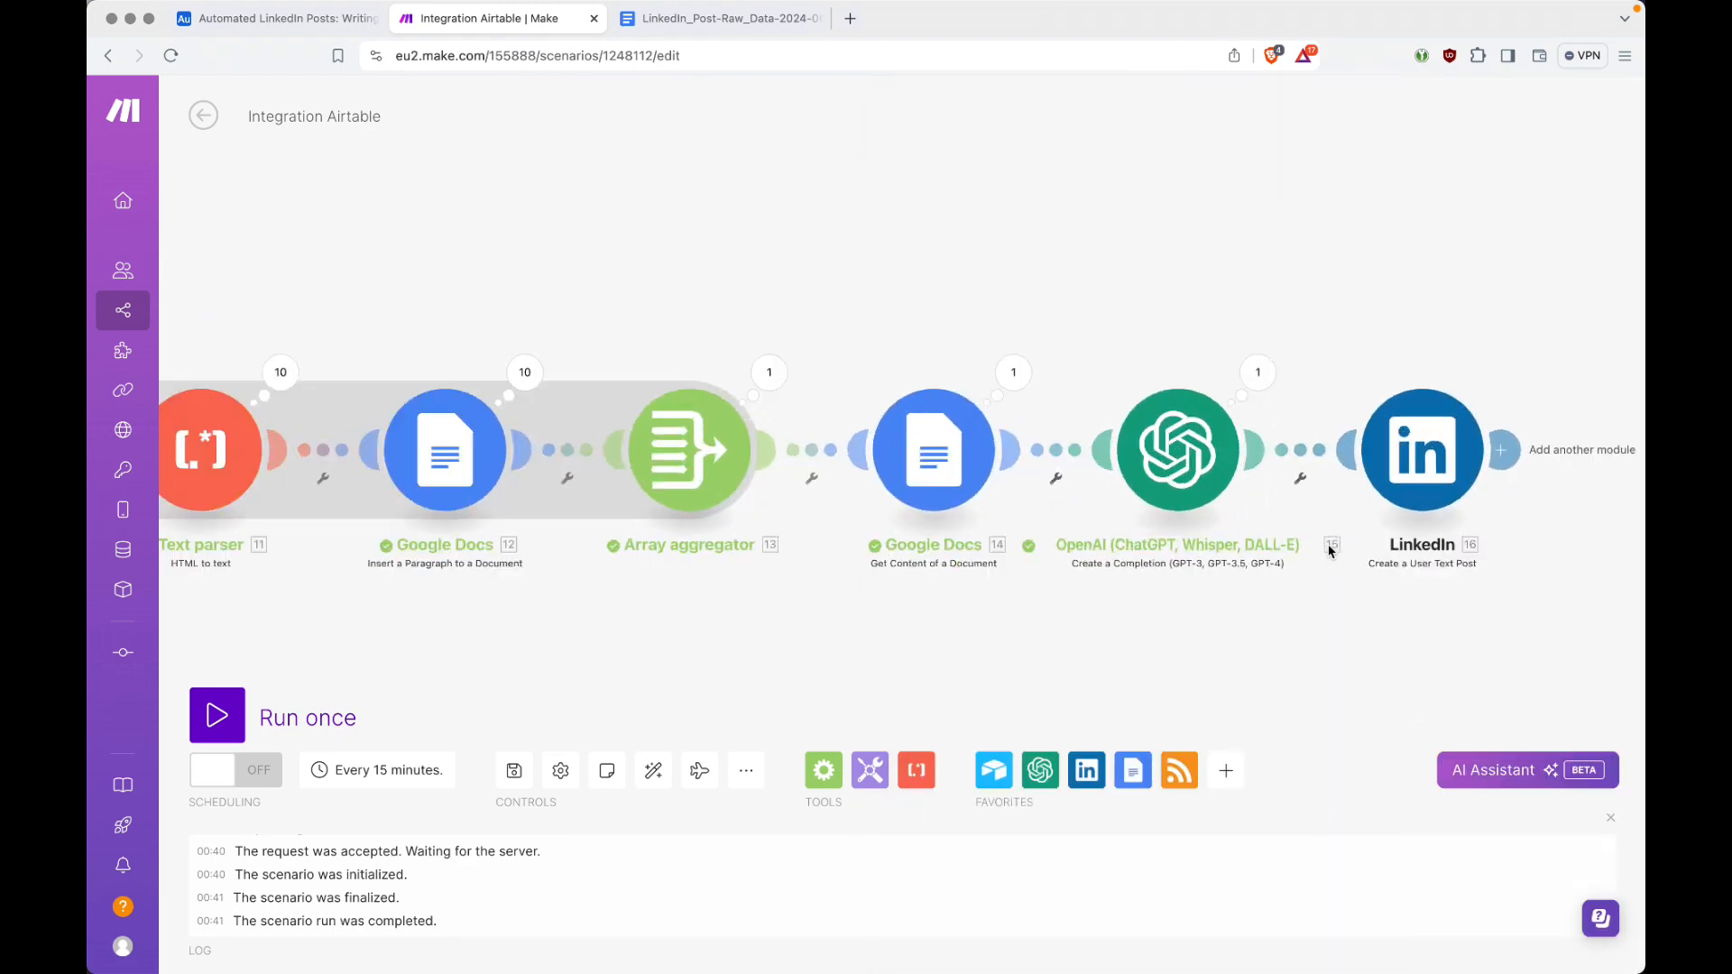
pyautogui.scroll(2, 1329, 550)
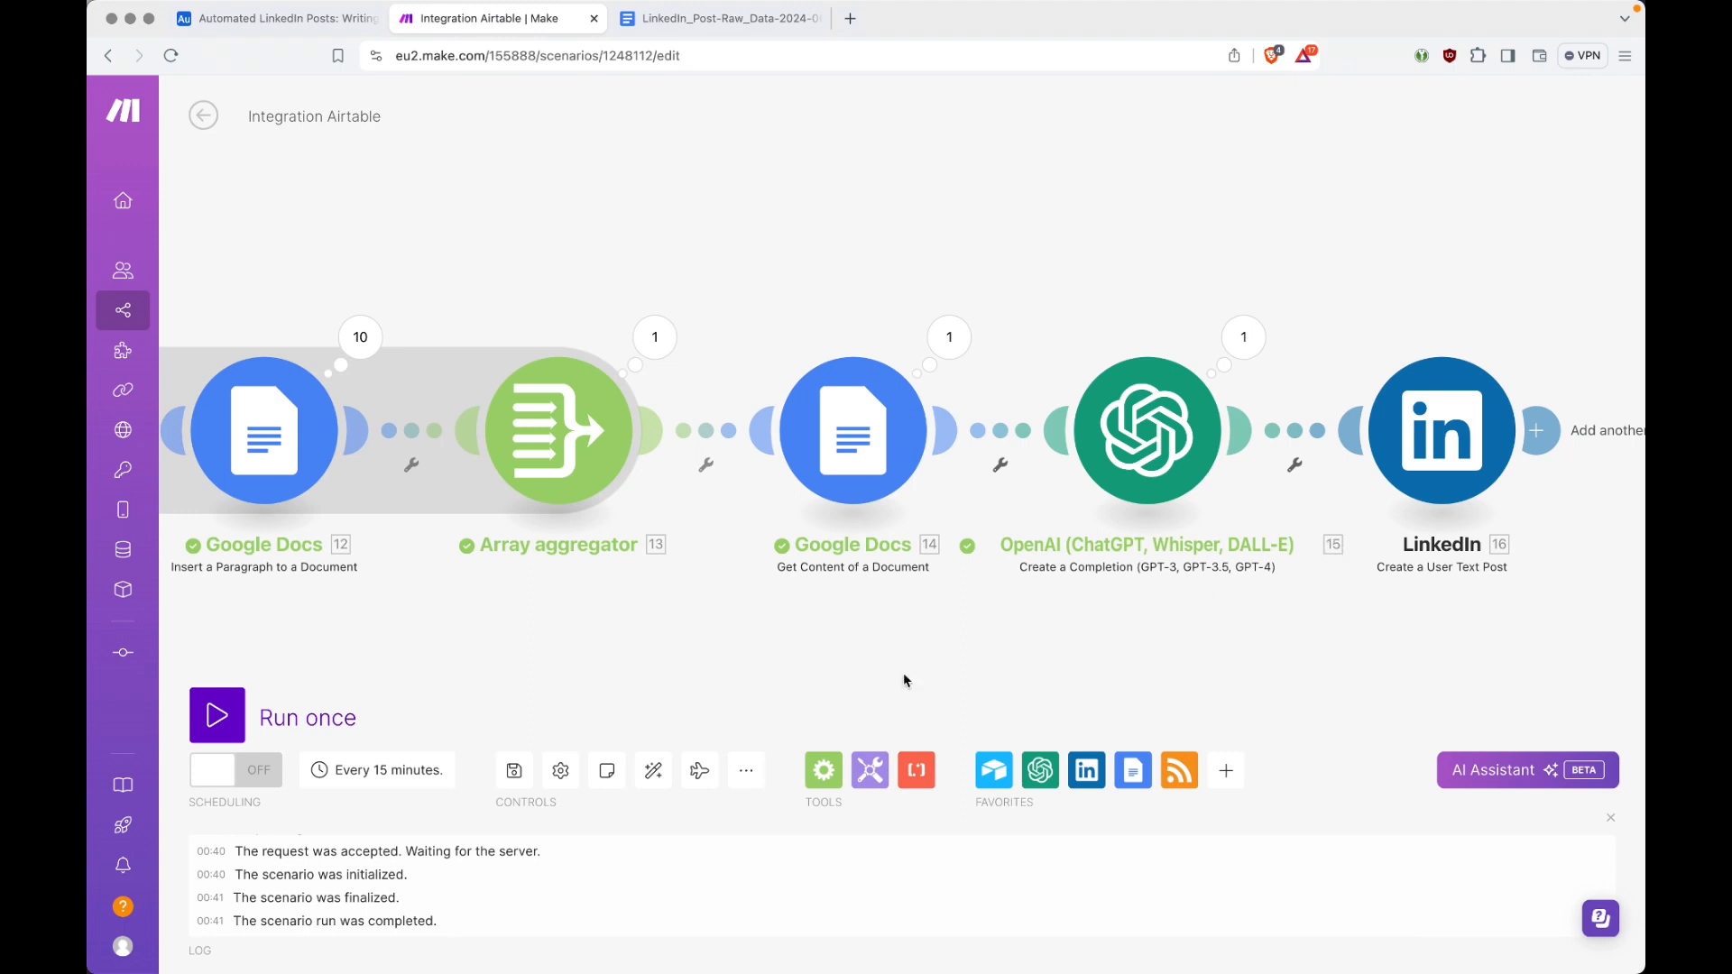
pyautogui.click(653, 771)
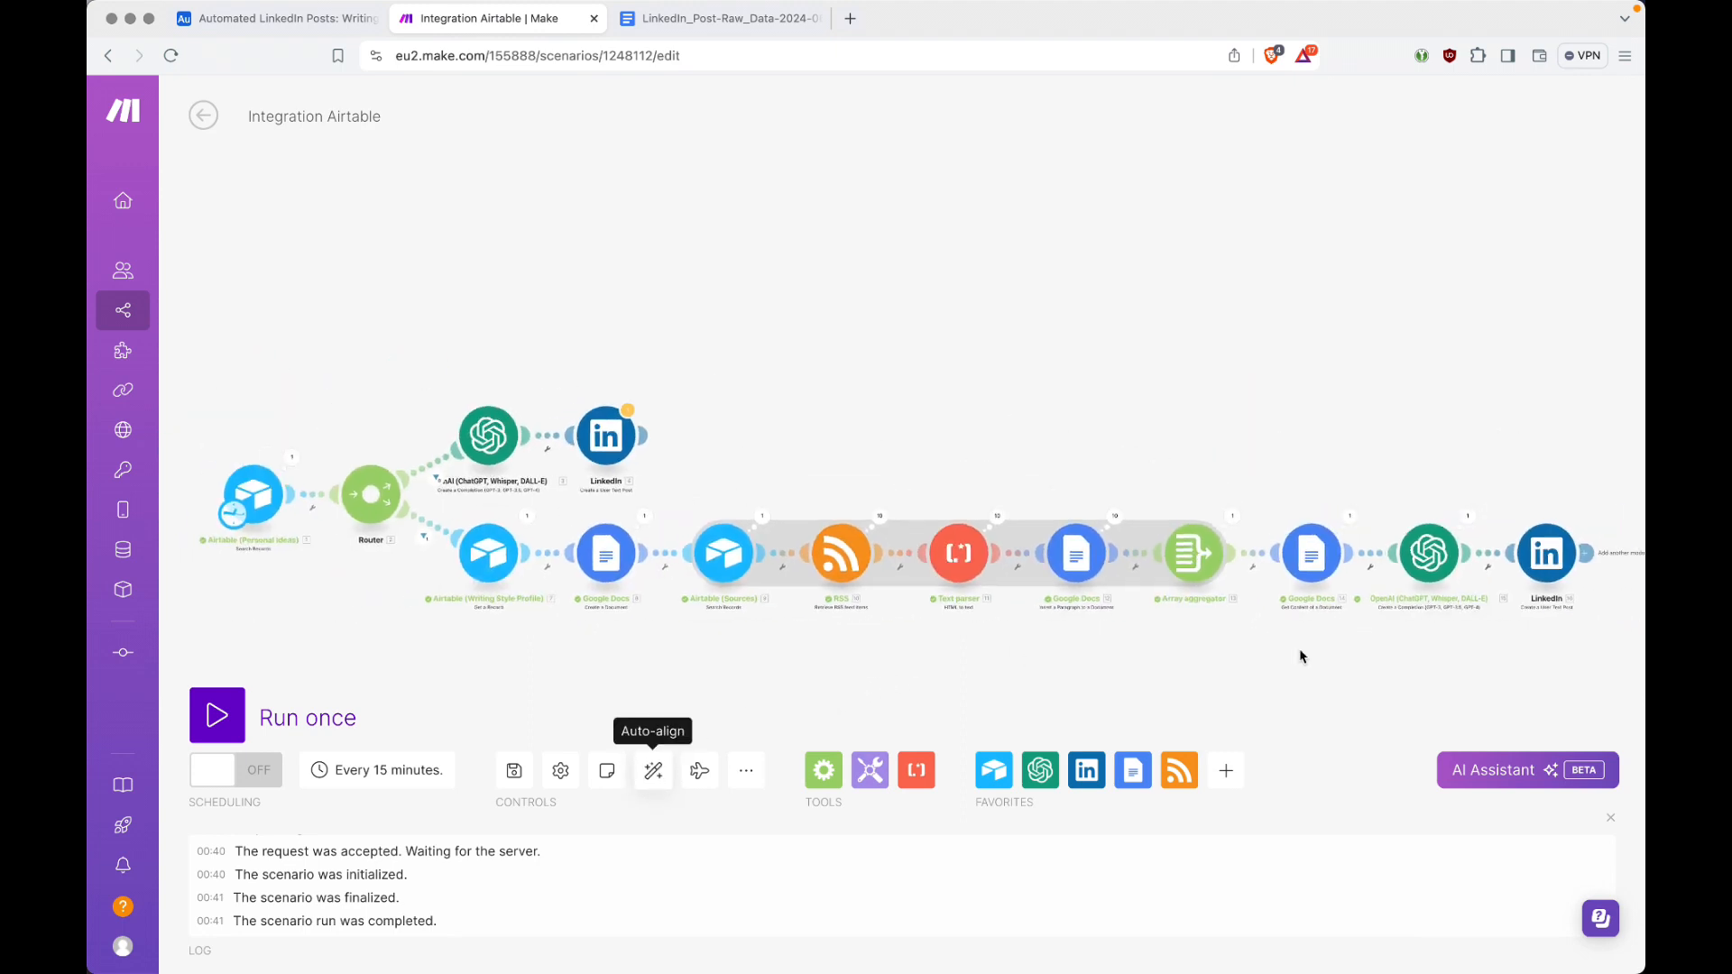